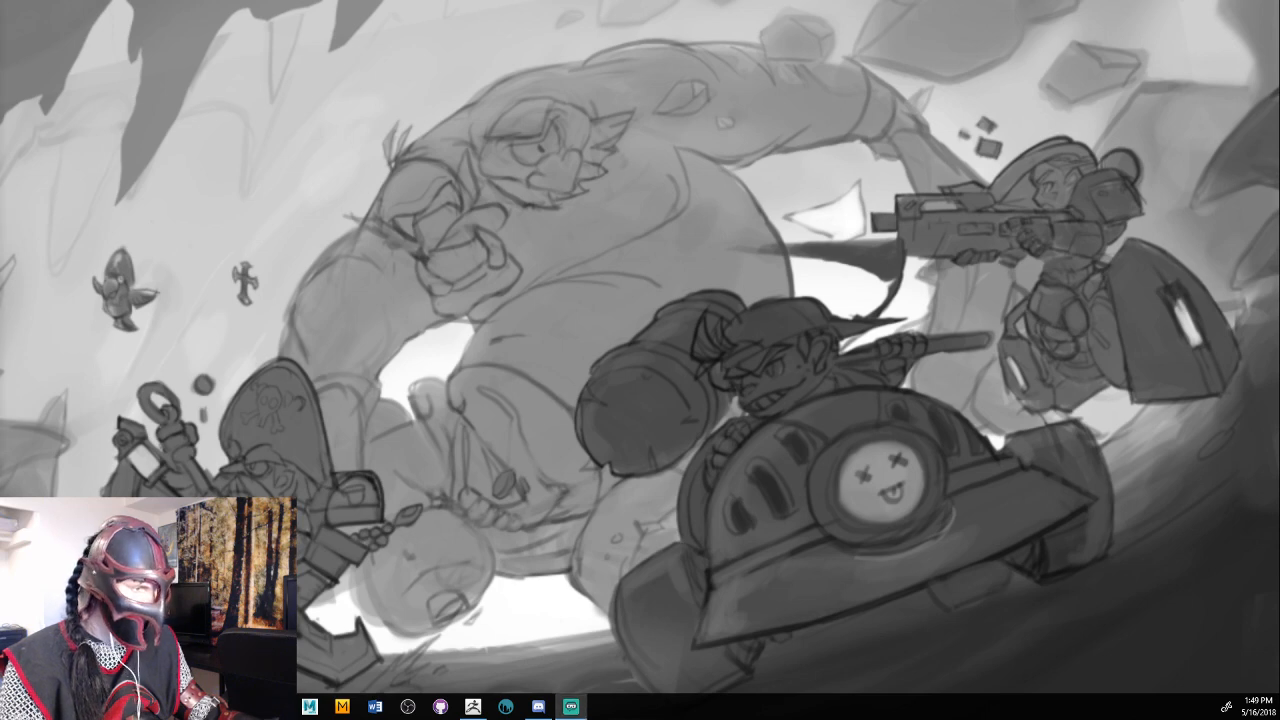
Switch to ZBrush and hide the LightBox browser to clear the canvas.
left_click(473, 707)
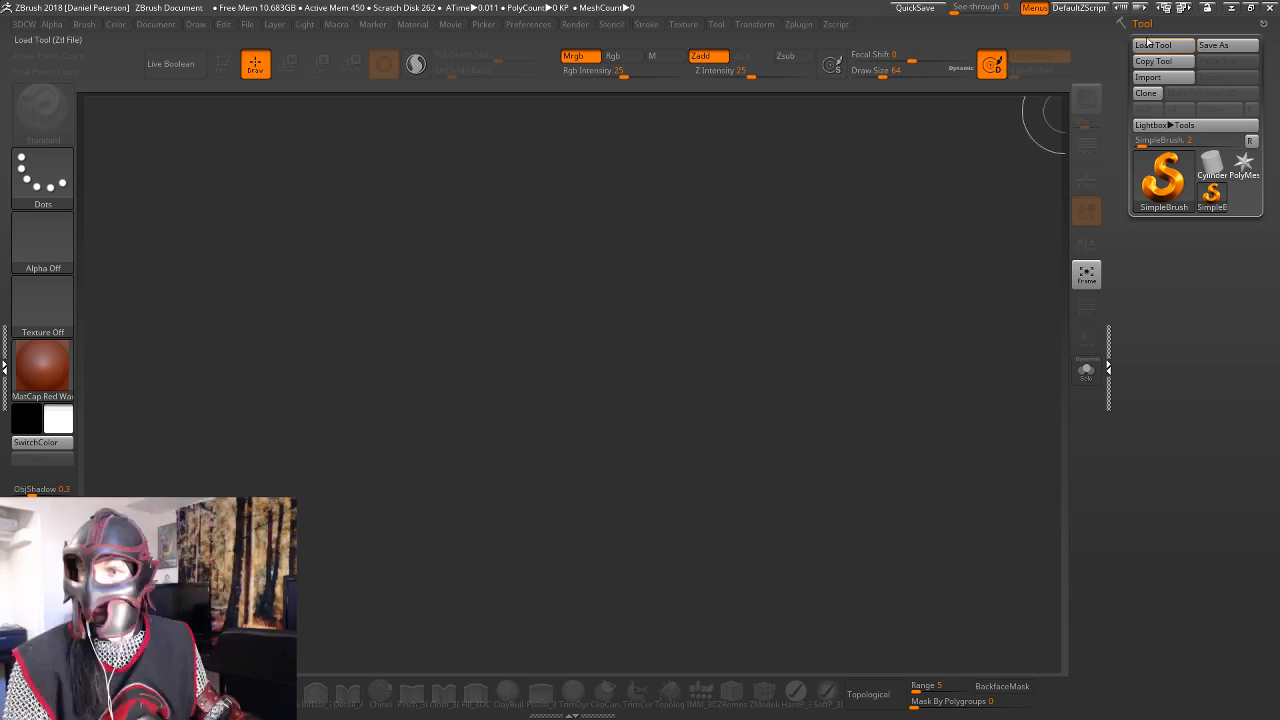
left_click(1152, 44)
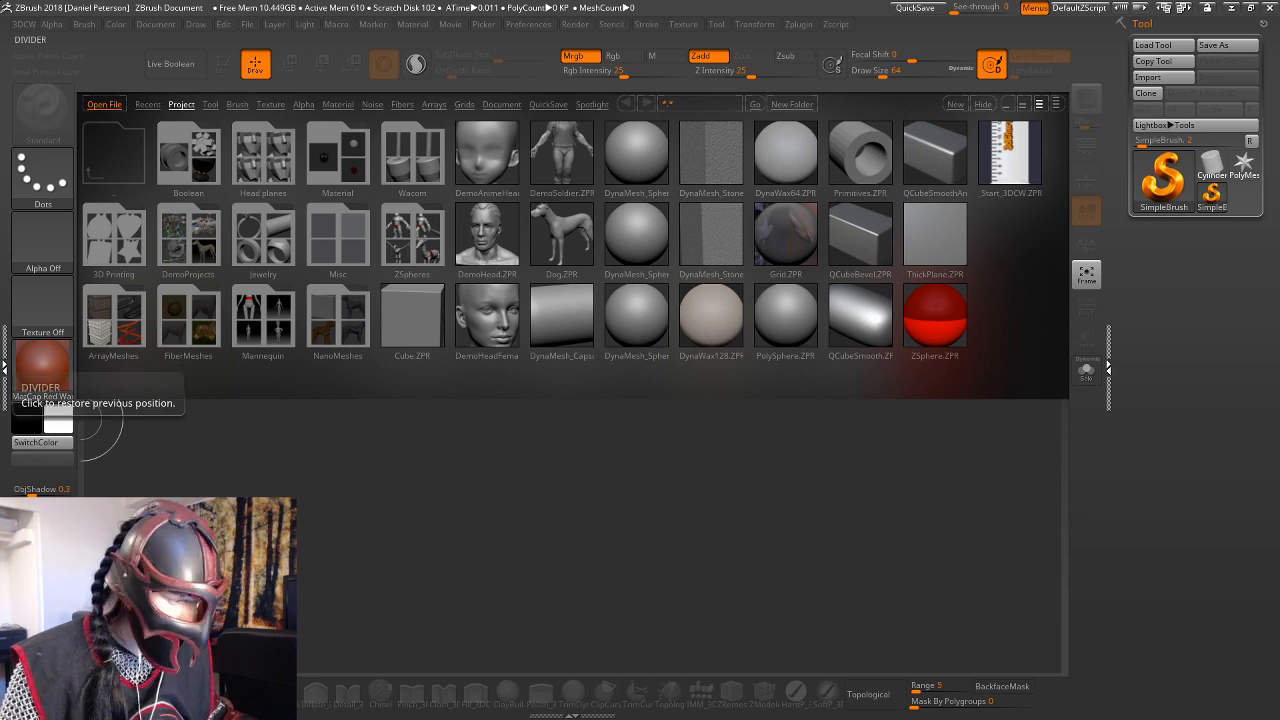
left_click(1228, 7)
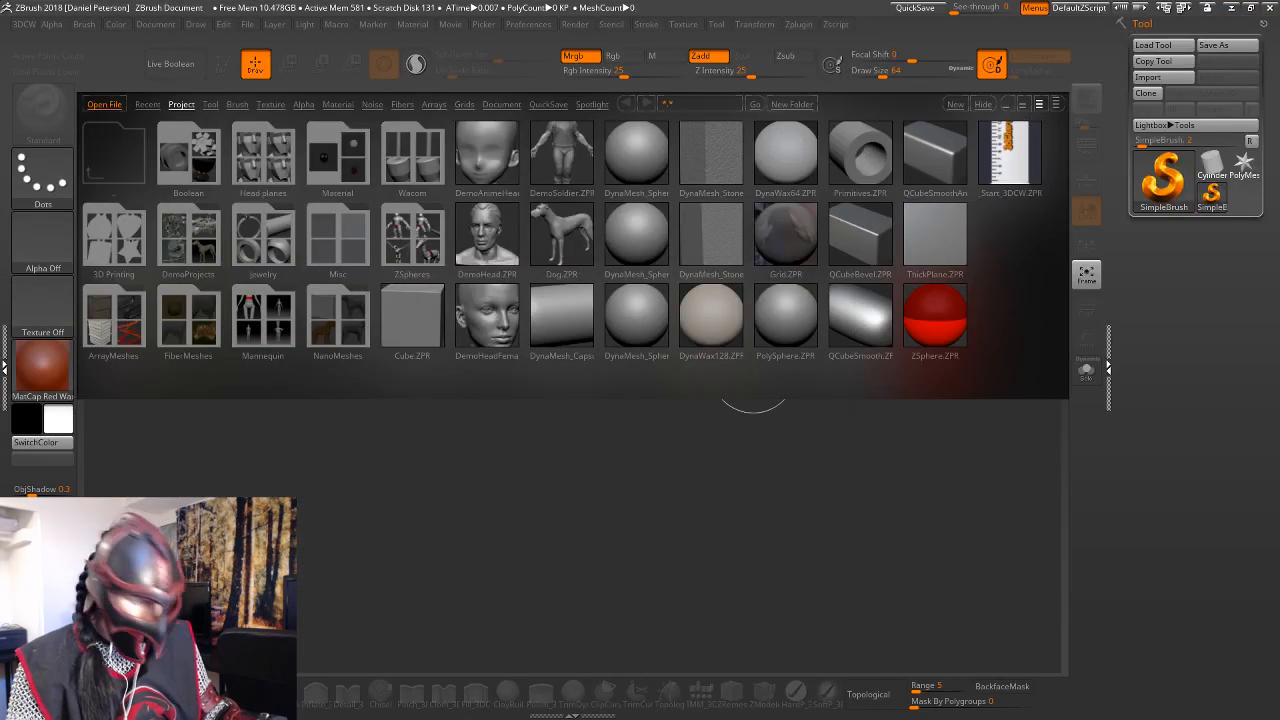
key("comma")
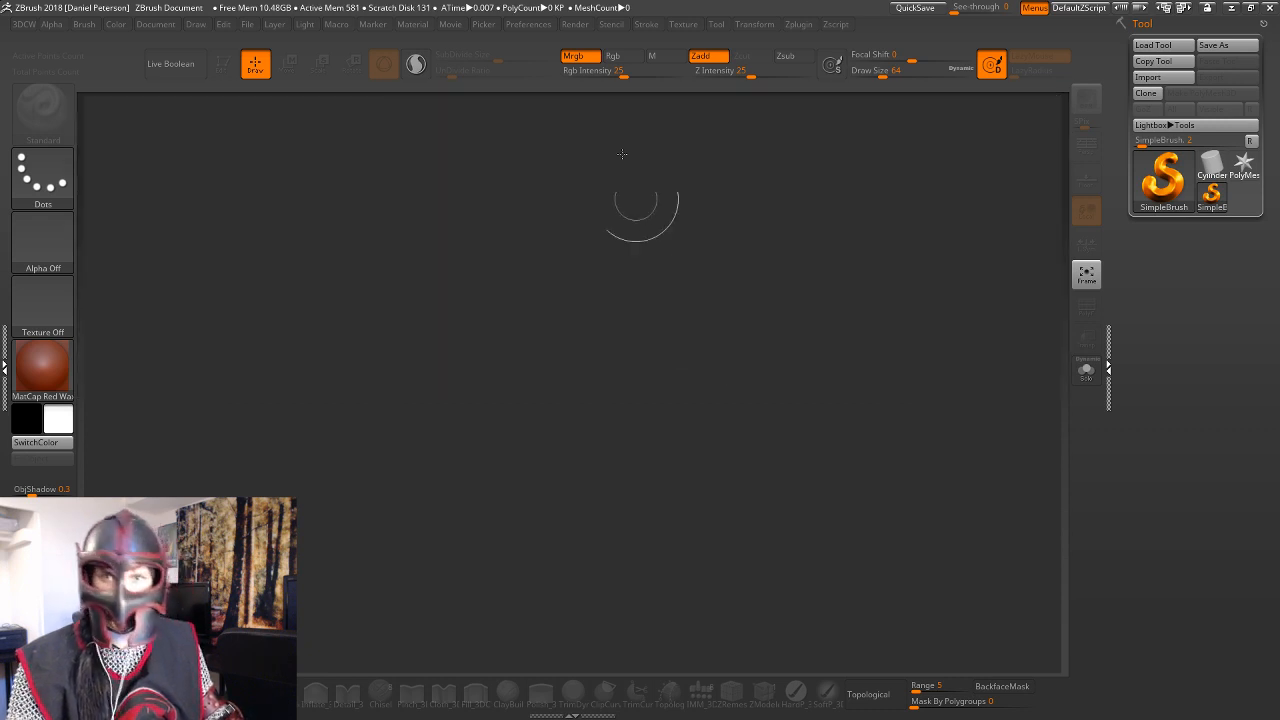
Start importing a texture image and browse to the CHAOS KART INDIE folder on the Desktop.
left_click(684, 25)
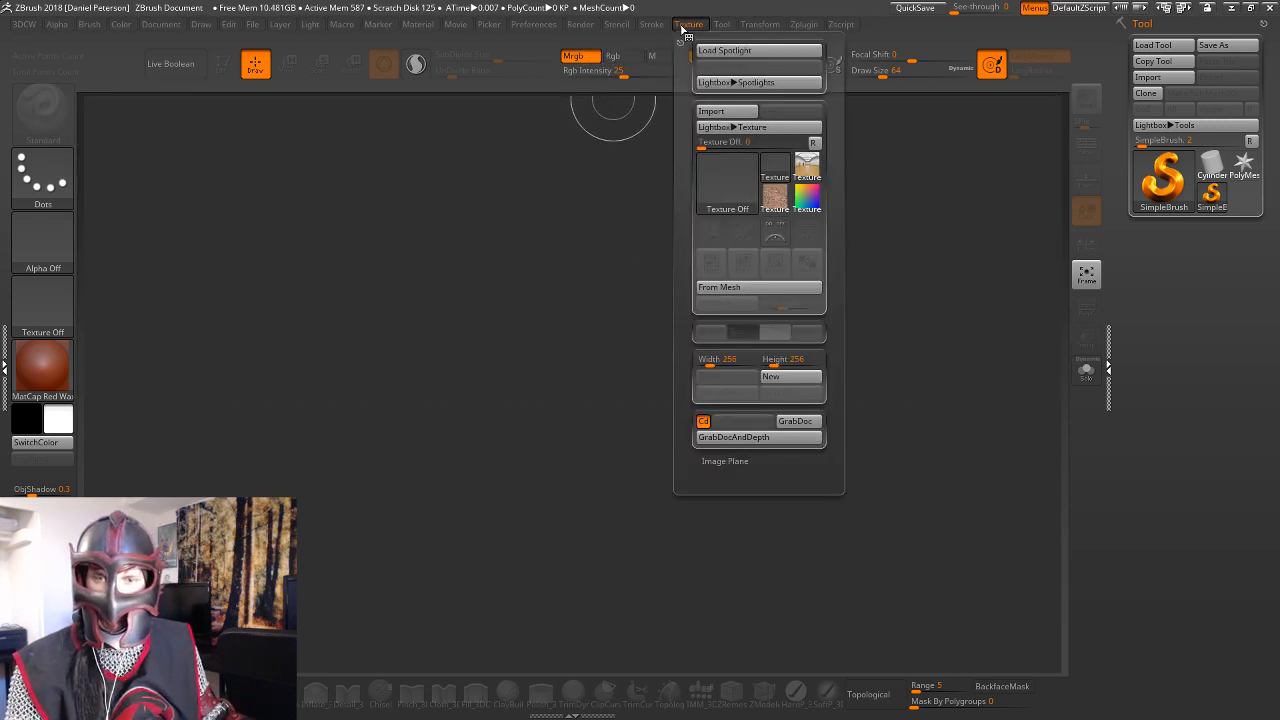
left_click(727, 175)
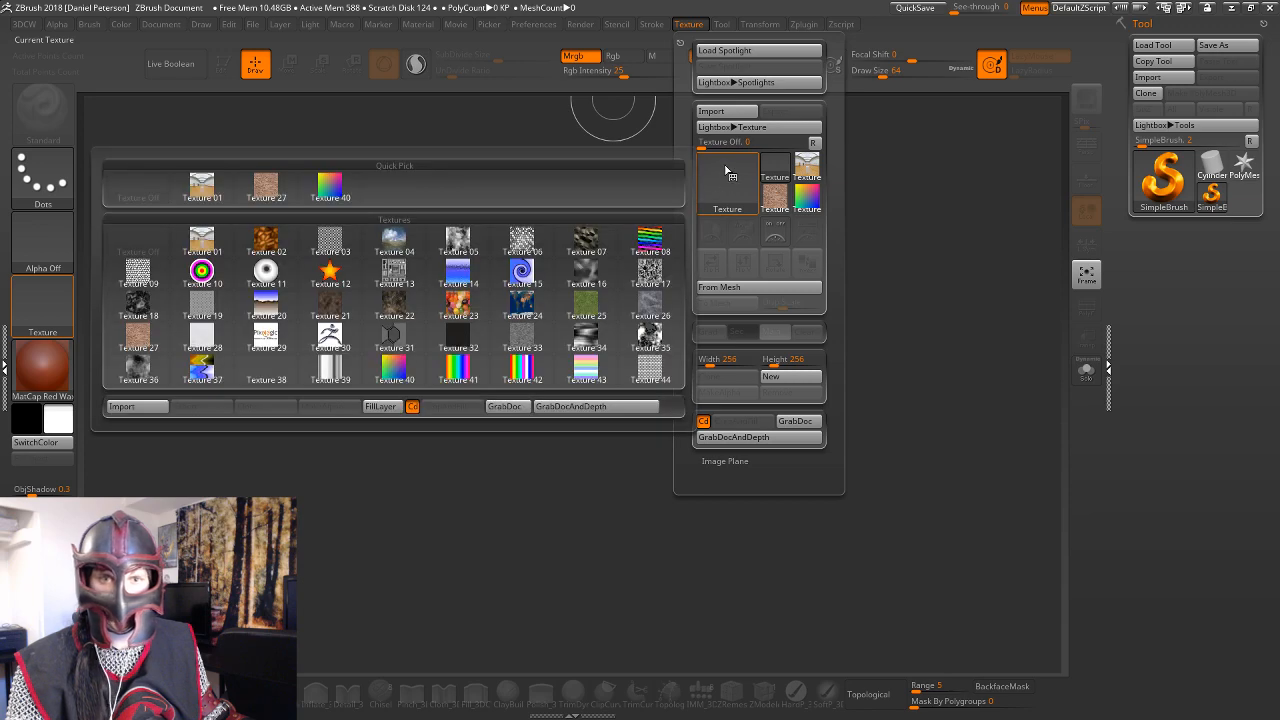
left_click(153, 408)
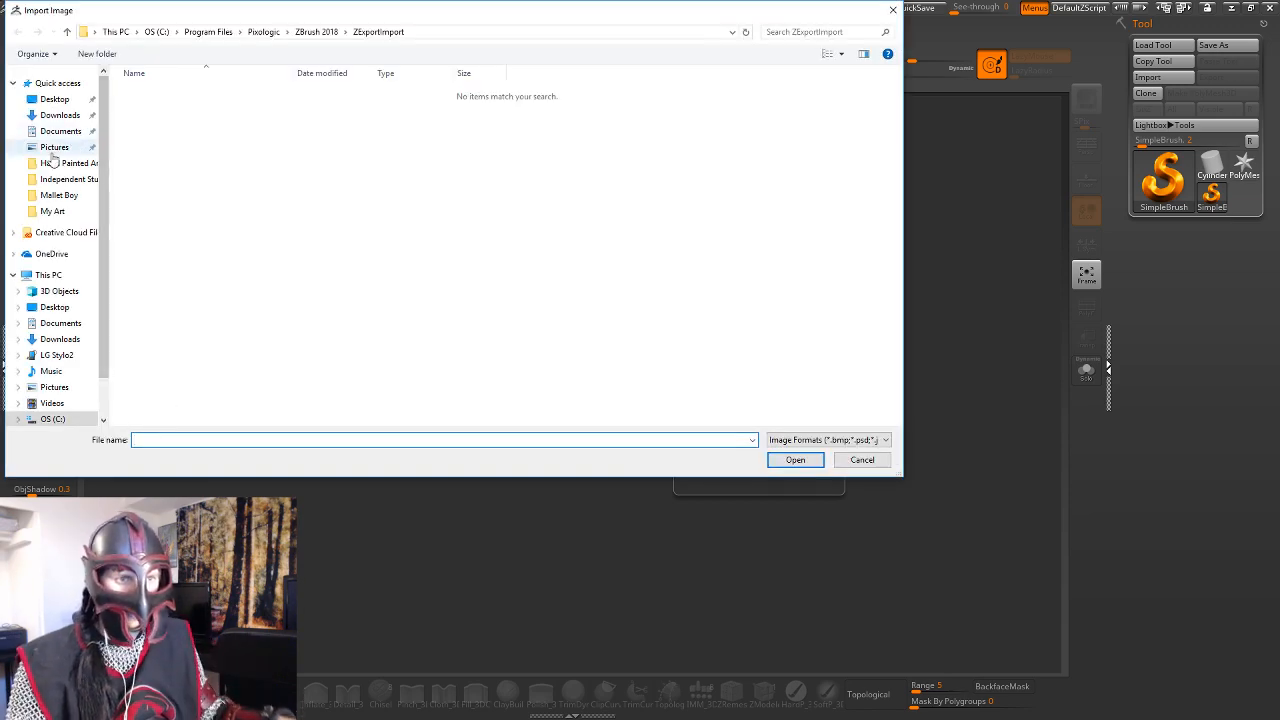
left_click(78, 198)
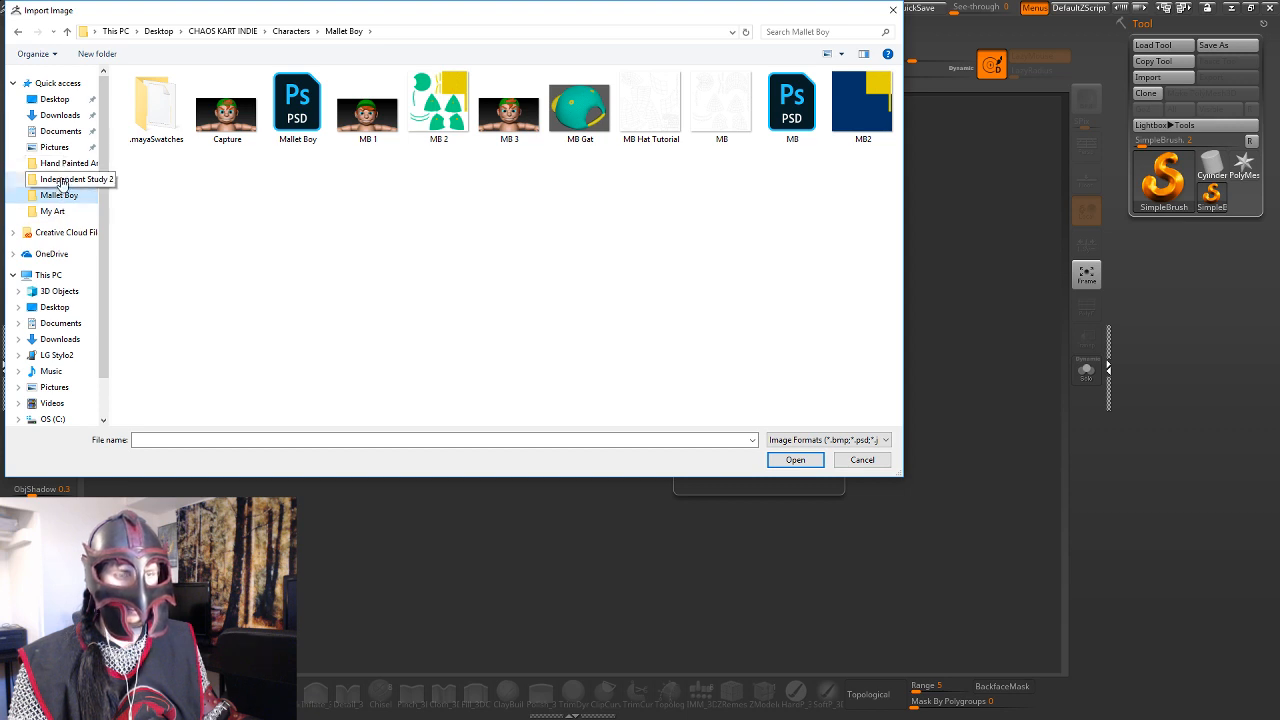
left_click(74, 100)
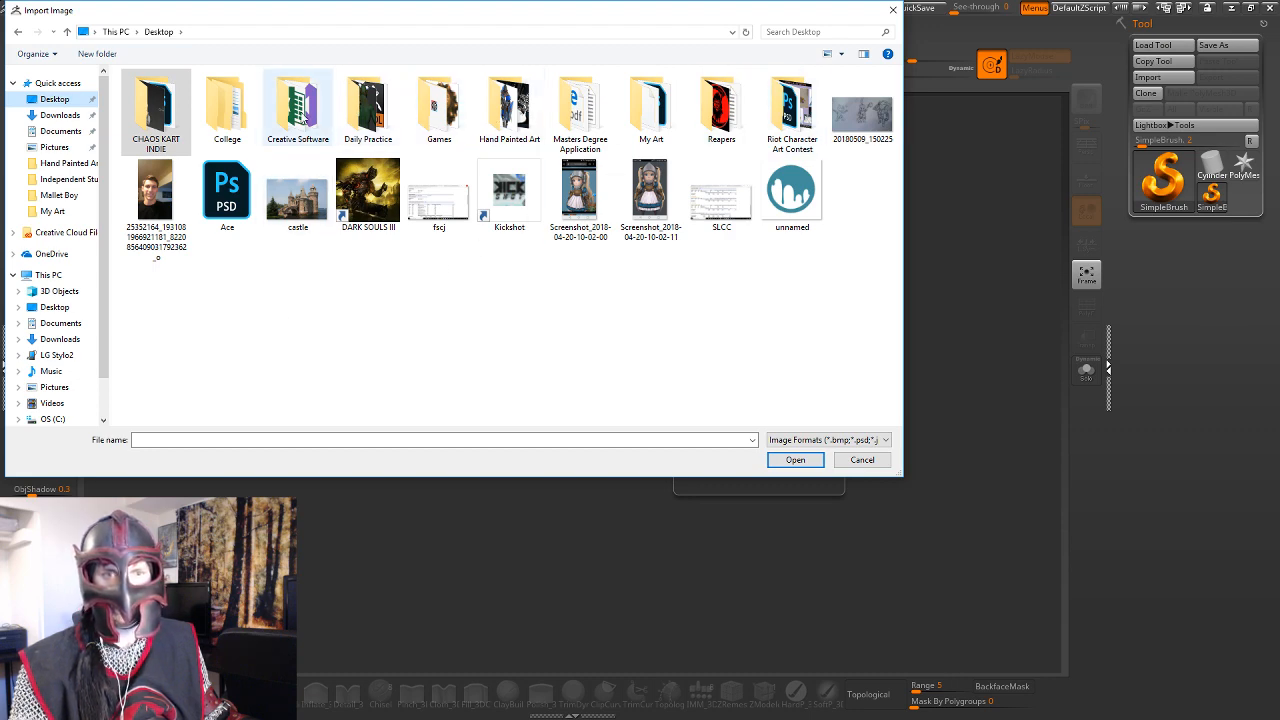
left_click(152, 112)
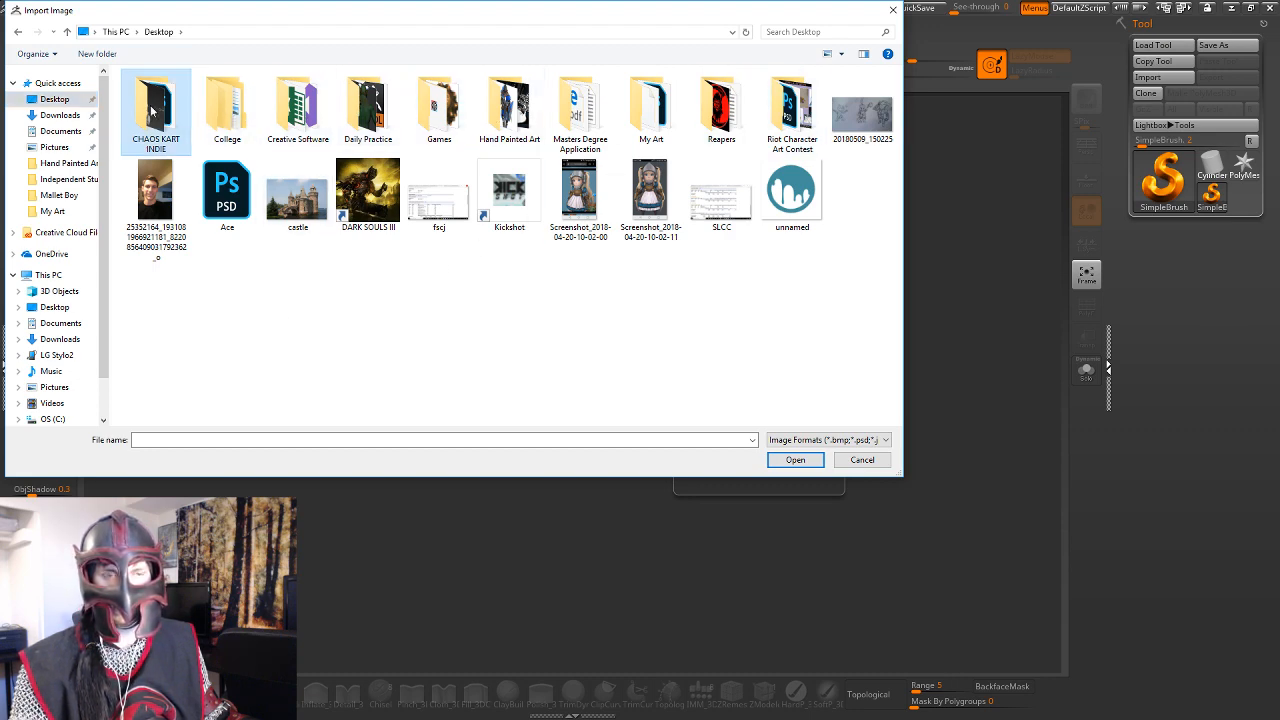
double_click(152, 112)
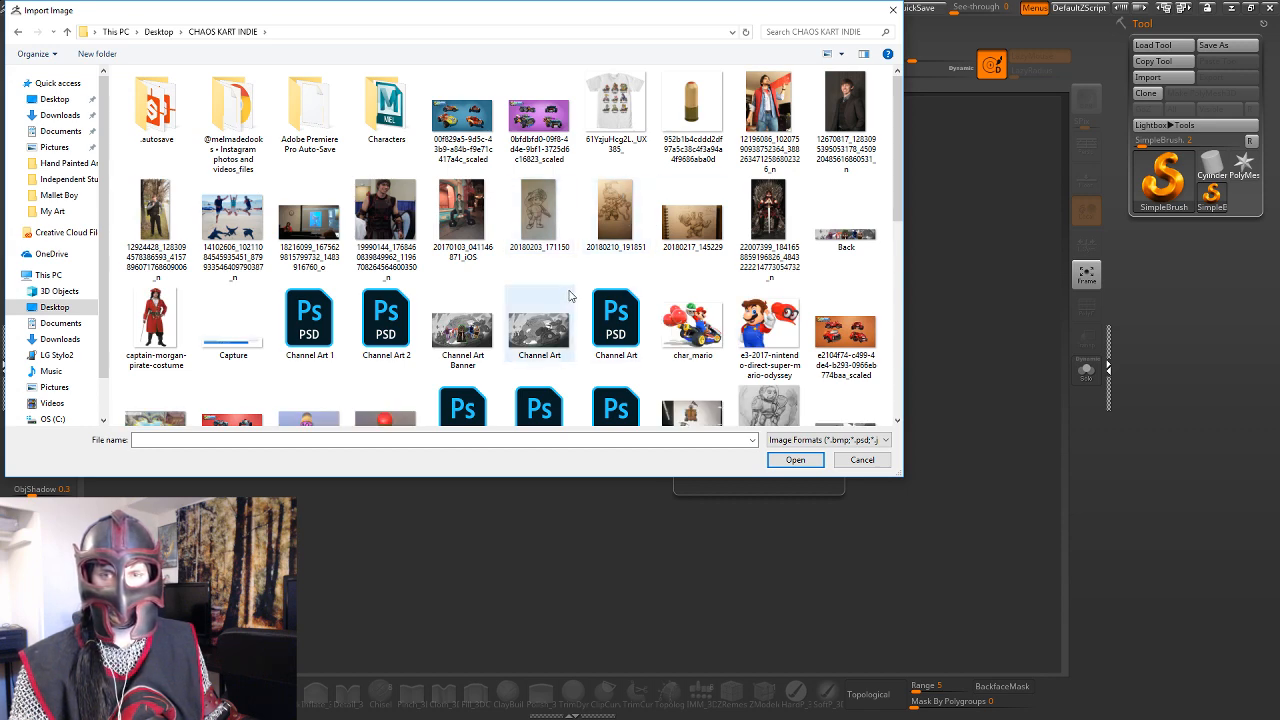
Find the character sketch 20180203_171150 in the folder and import it as a texture.
scroll(566, 298, "down", 5)
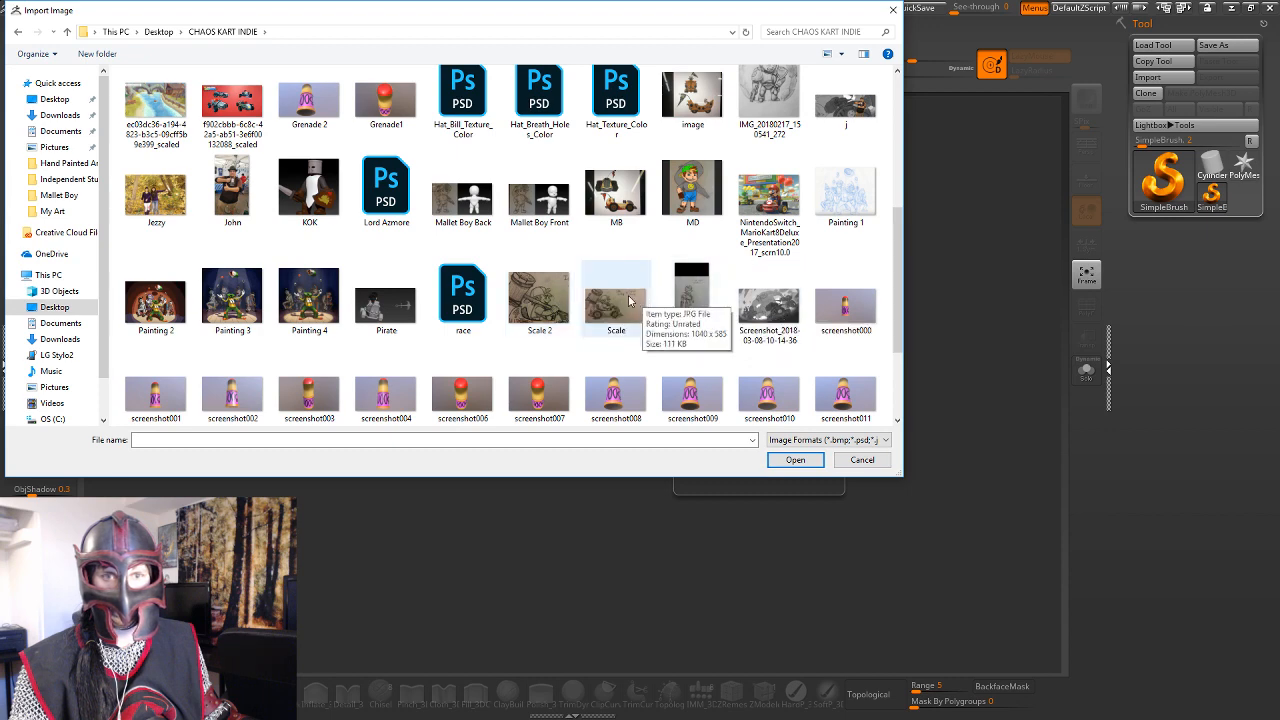
scroll(629, 300, "down", 2)
scroll(615, 296, "up", 2)
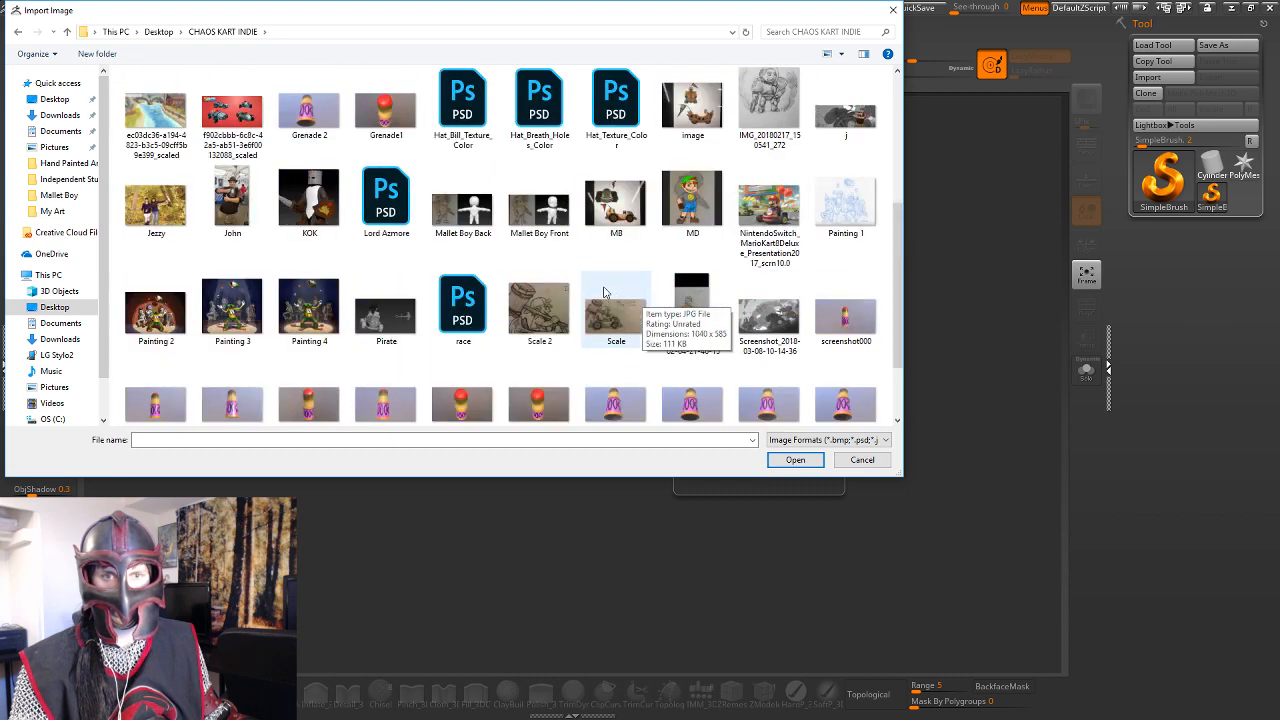
scroll(604, 292, "up", 3)
scroll(592, 293, "down", 2)
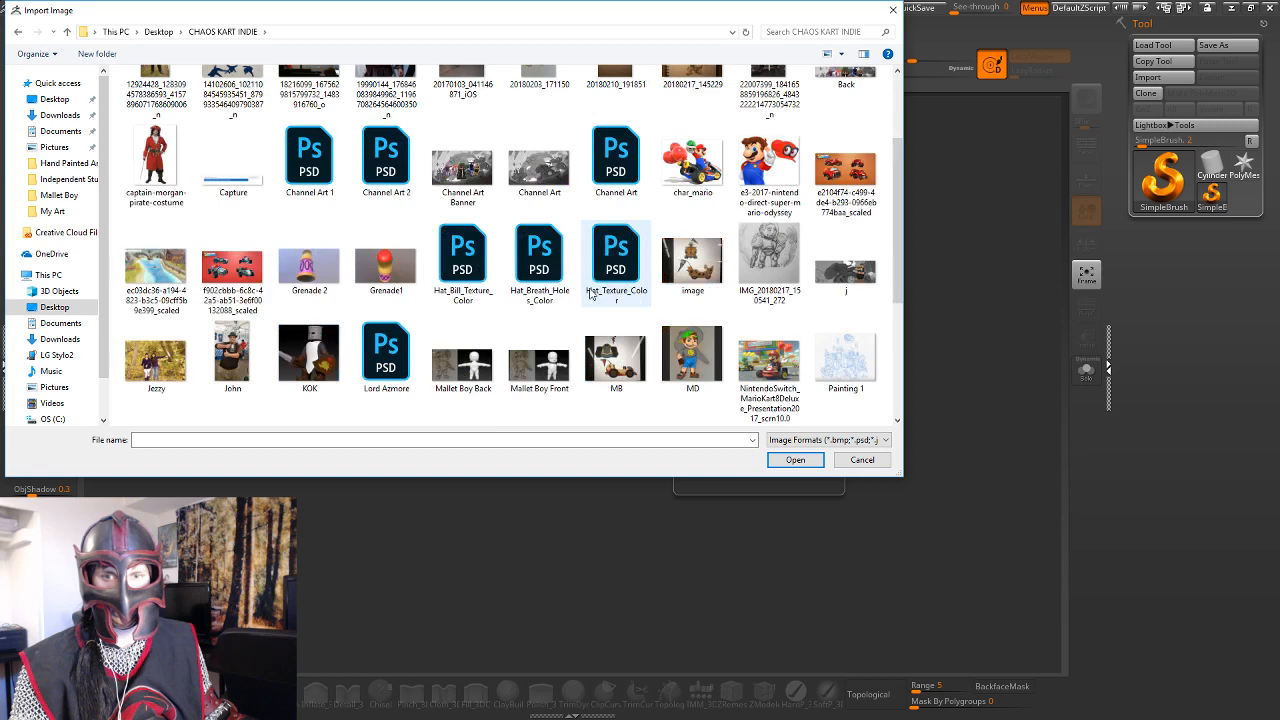
scroll(590, 293, "up", 2)
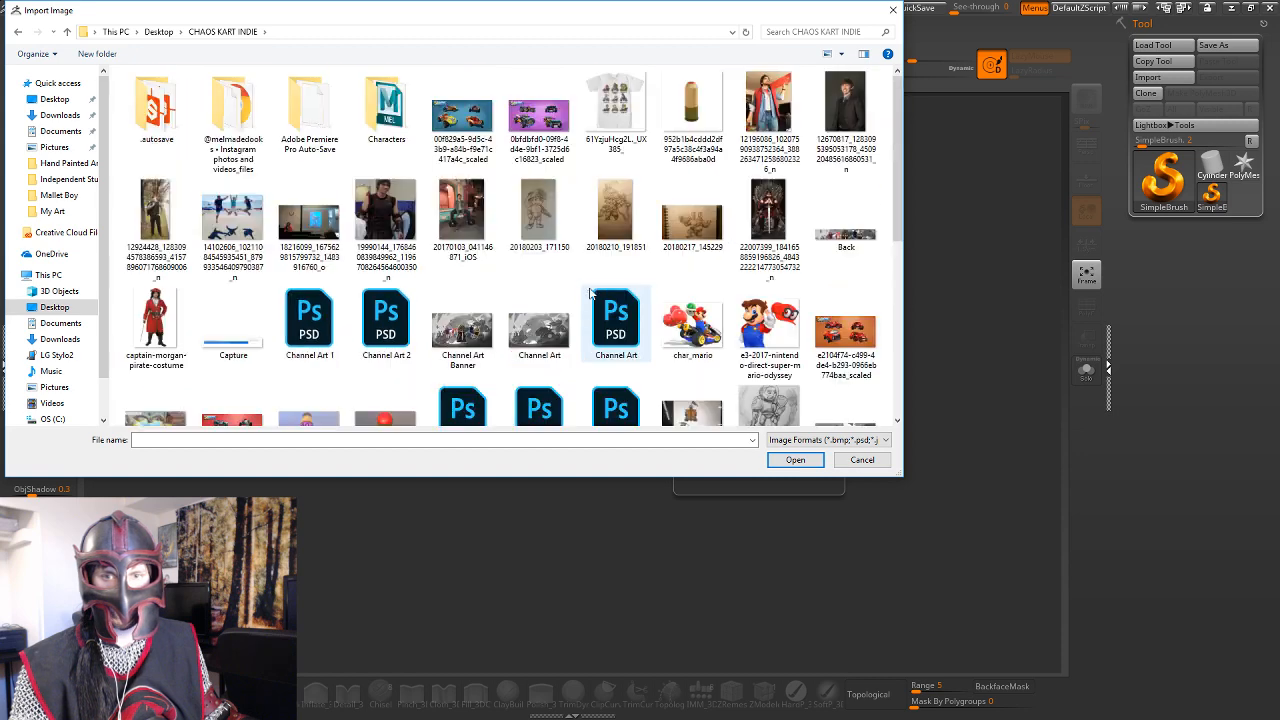
left_click(537, 213)
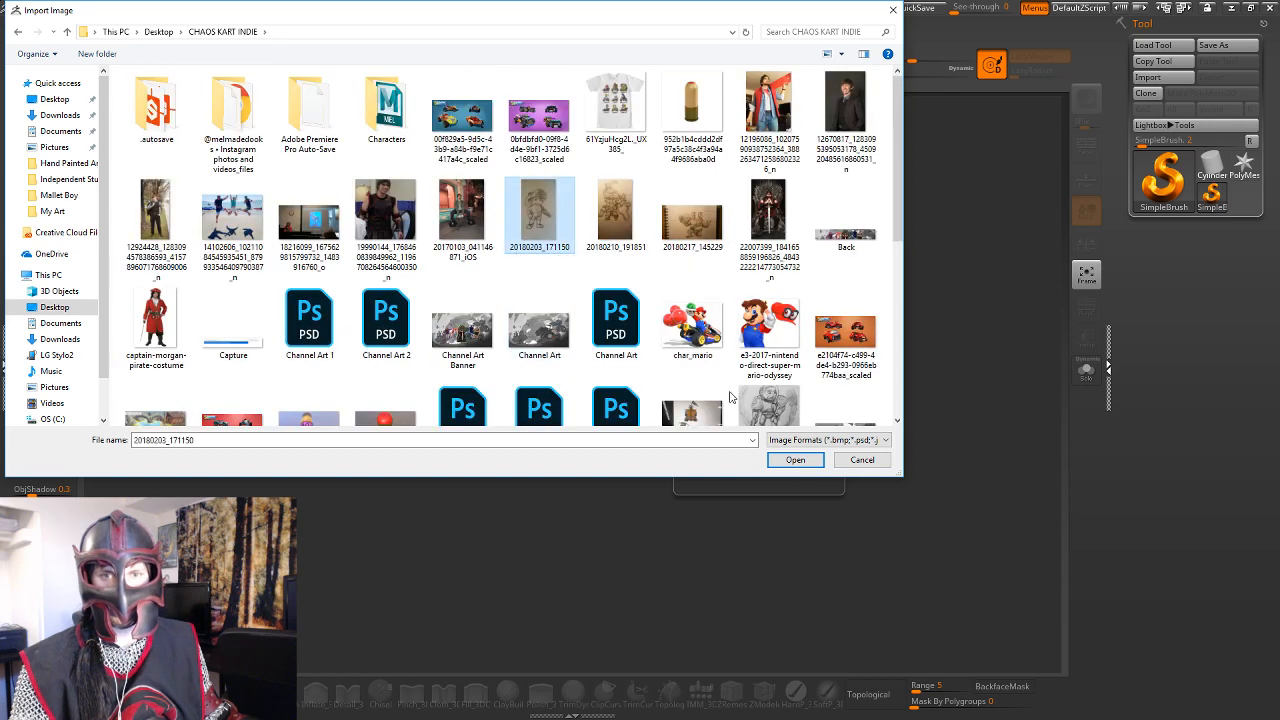
left_click(793, 461)
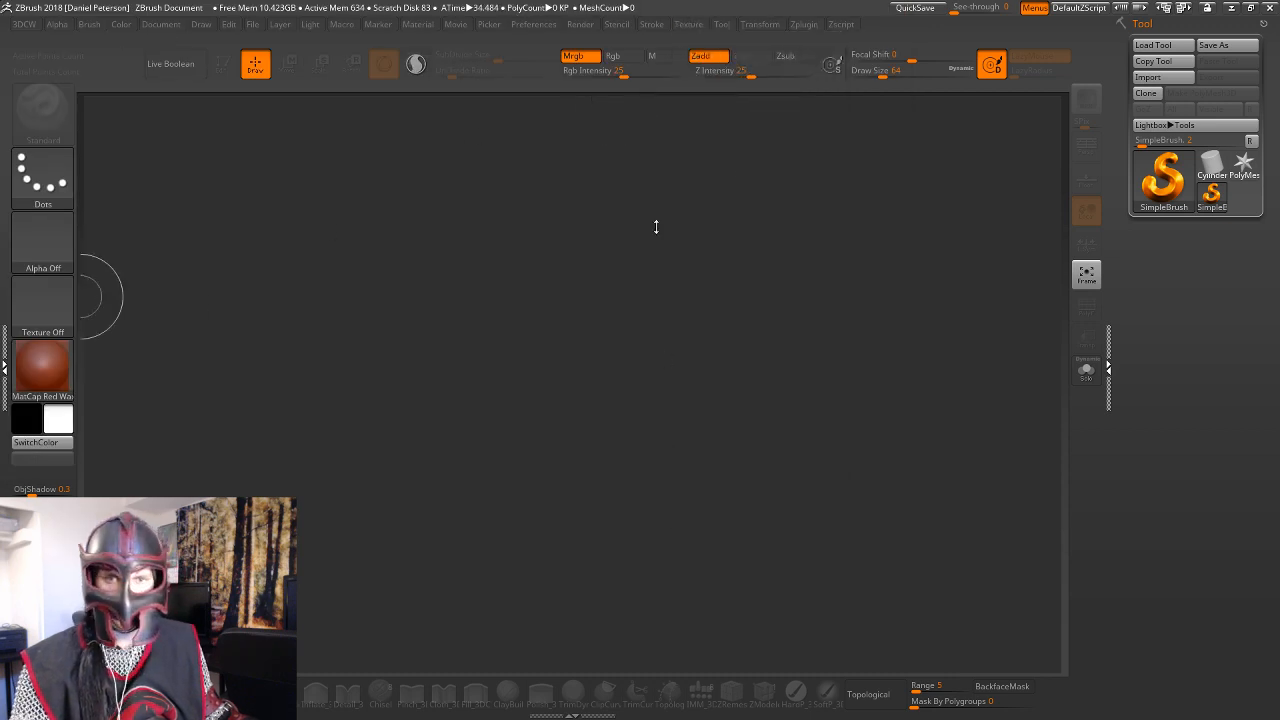
Add the 20180203_171150 texture to Spotlight and move the Spotlight dial onto the sketch's upper right area.
left_click(690, 24)
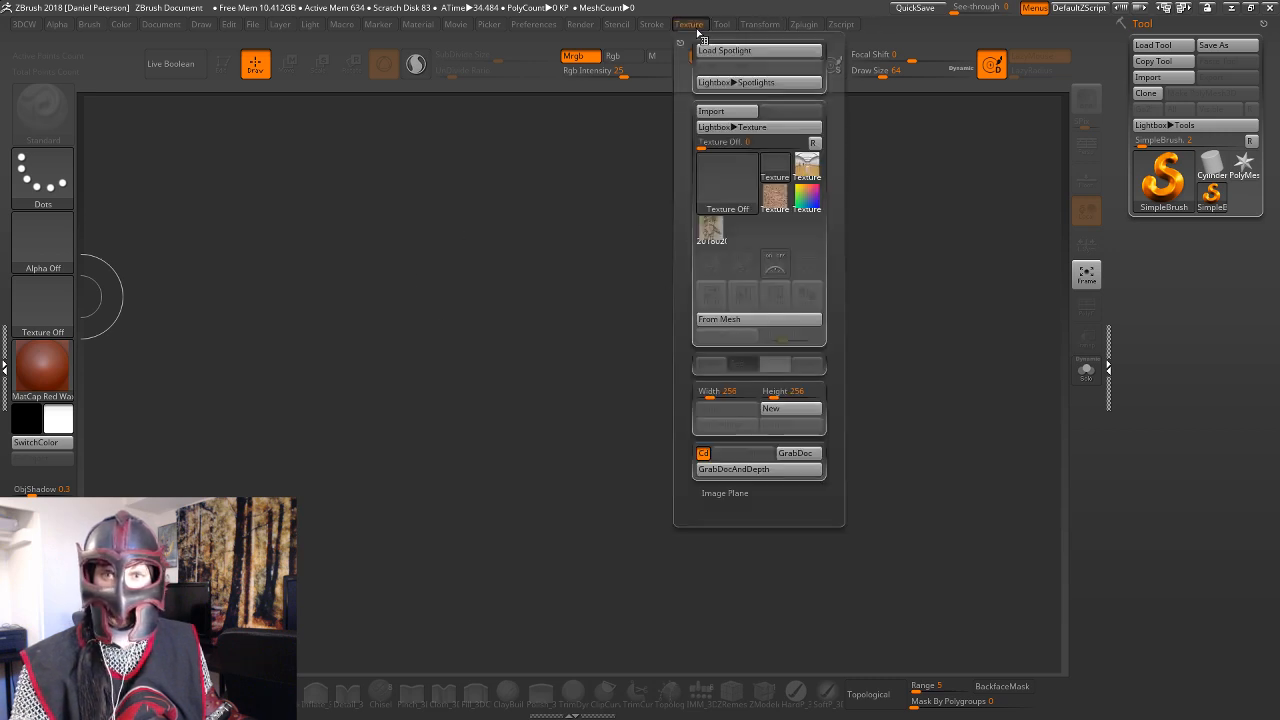
left_click(714, 233)
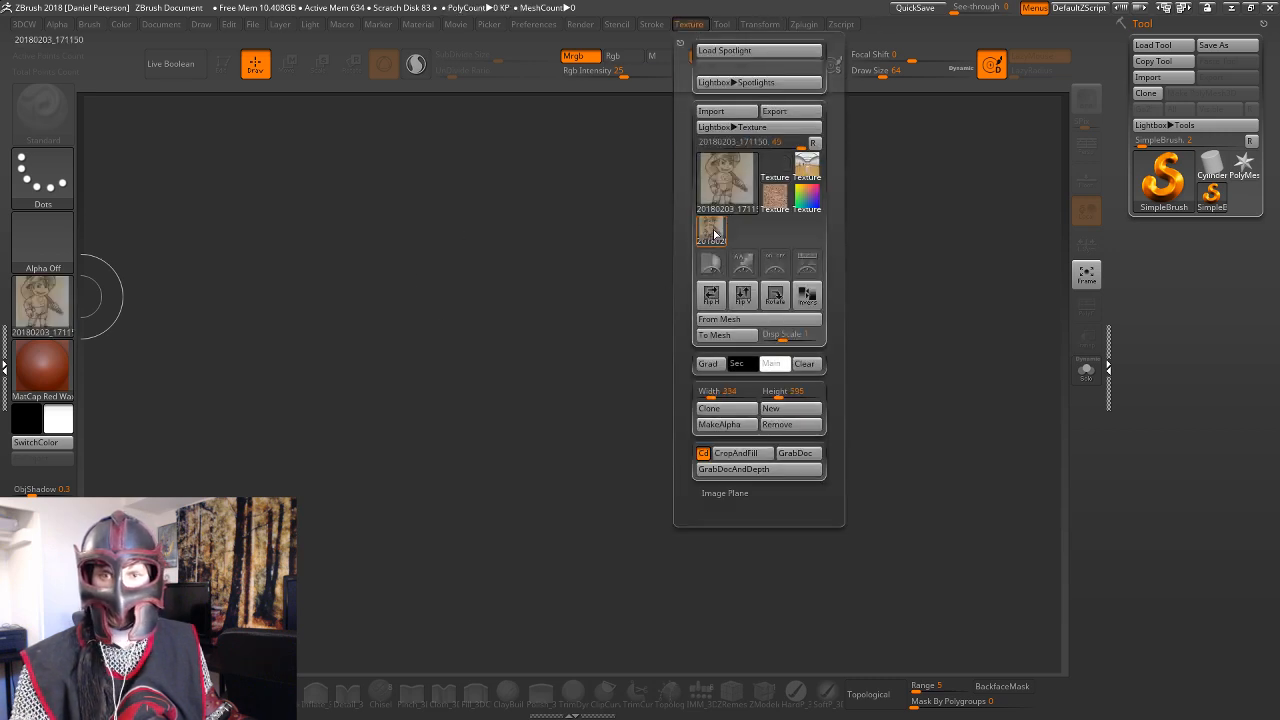
left_click(776, 262)
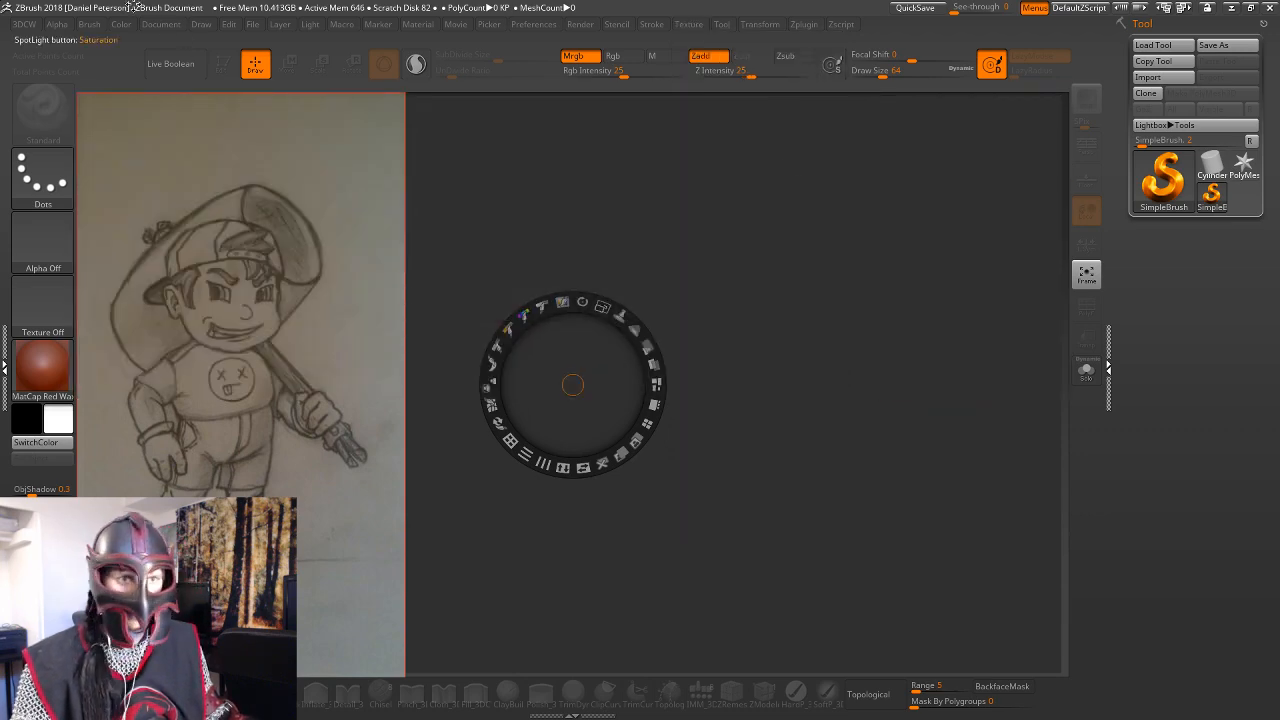
left_click(329, 165)
mouse_move(320, 160)
left_mouse_down()
mouse_move(214, 166)
mouse_move(191, 220)
mouse_move(373, 191)
left_mouse_up()
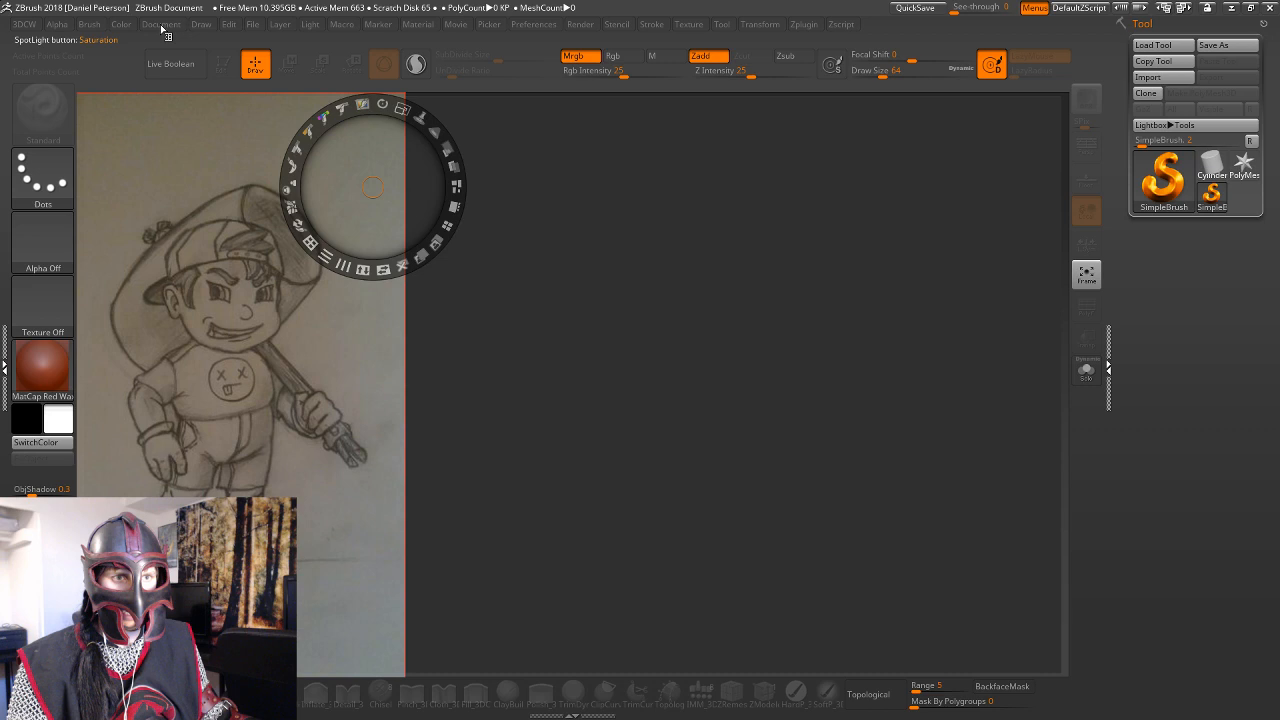
left_click(89, 24)
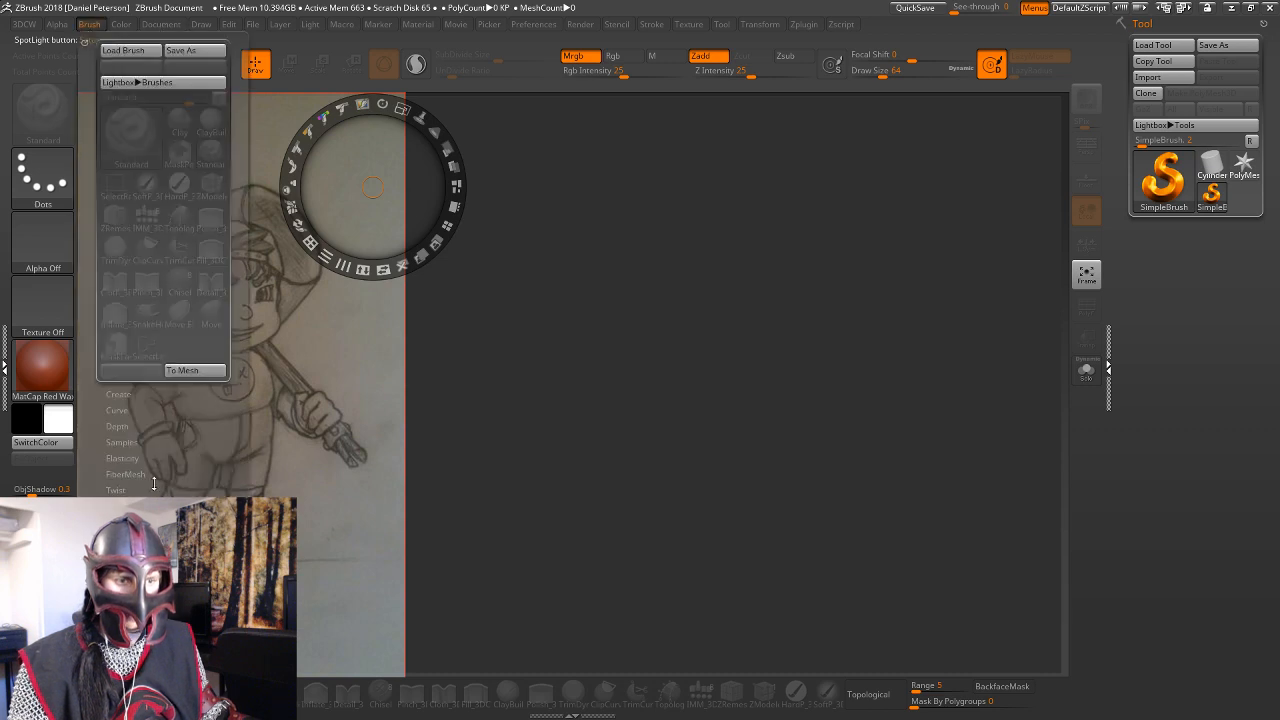
left_click(121, 442)
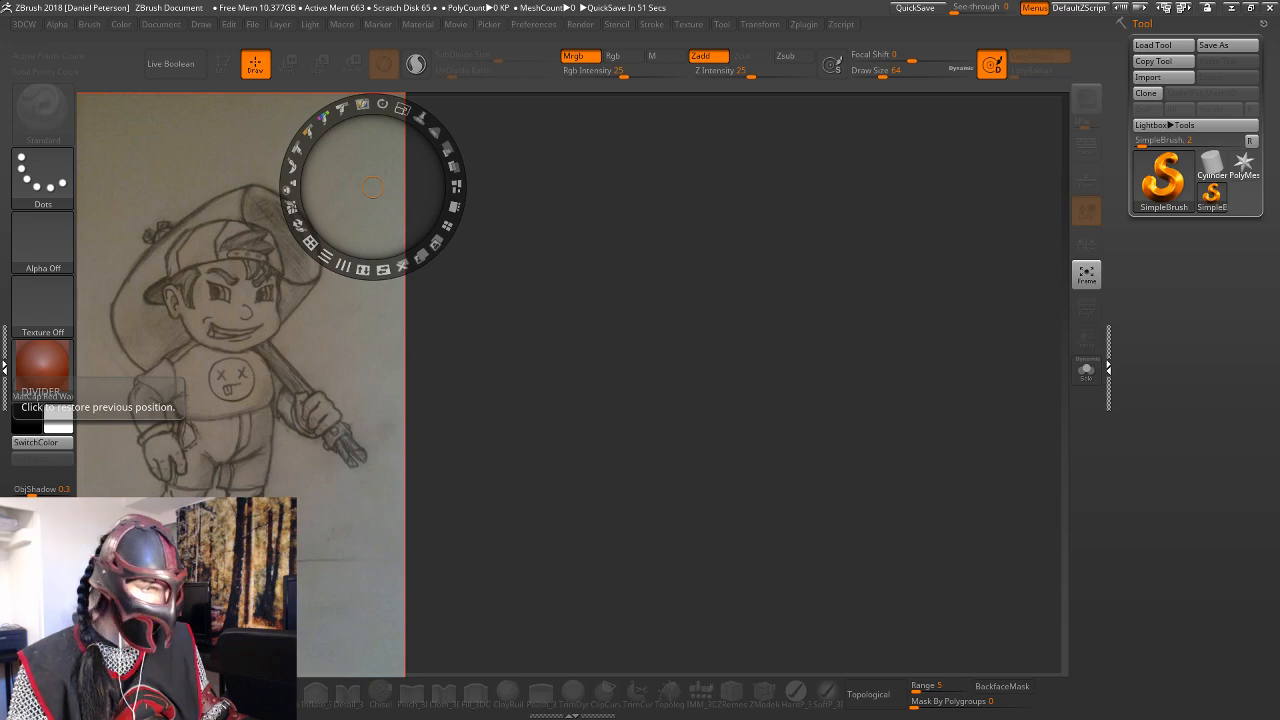
left_click_drag(0, 150, 844, 164)
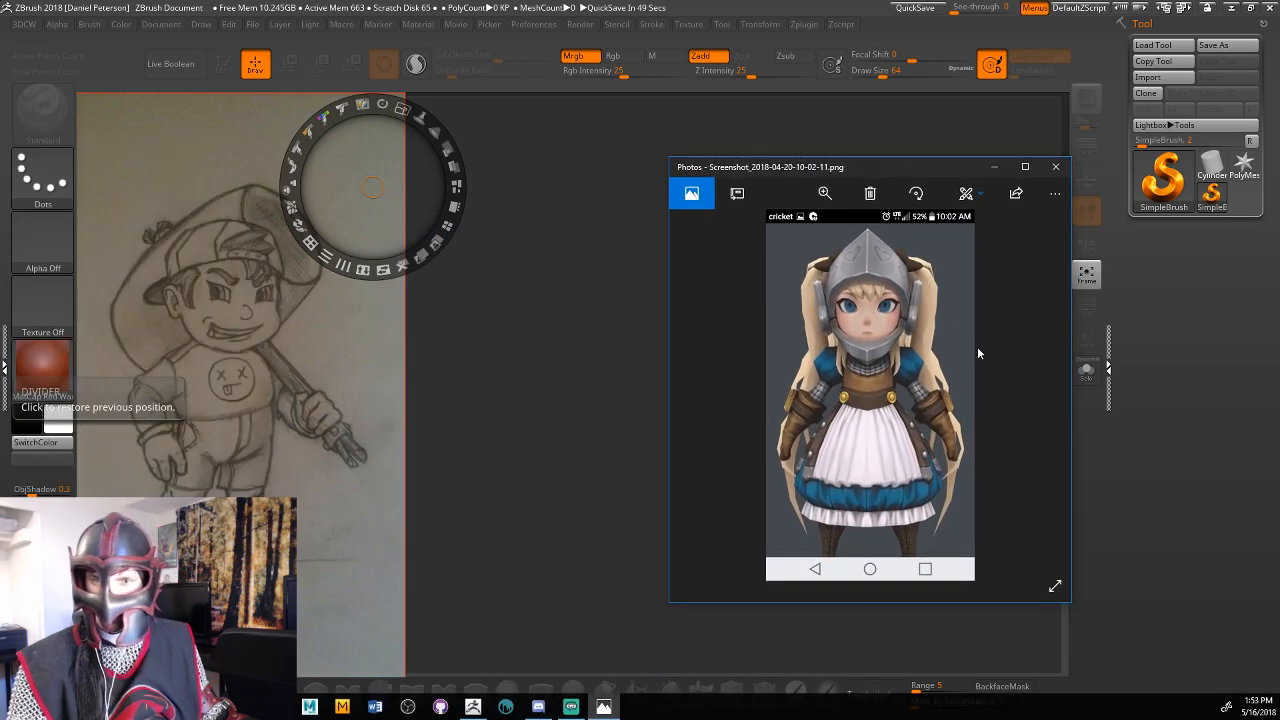
left_click_drag(1073, 395, 1002, 390)
left_click_drag(853, 170, 743, 161)
left_click(871, 161)
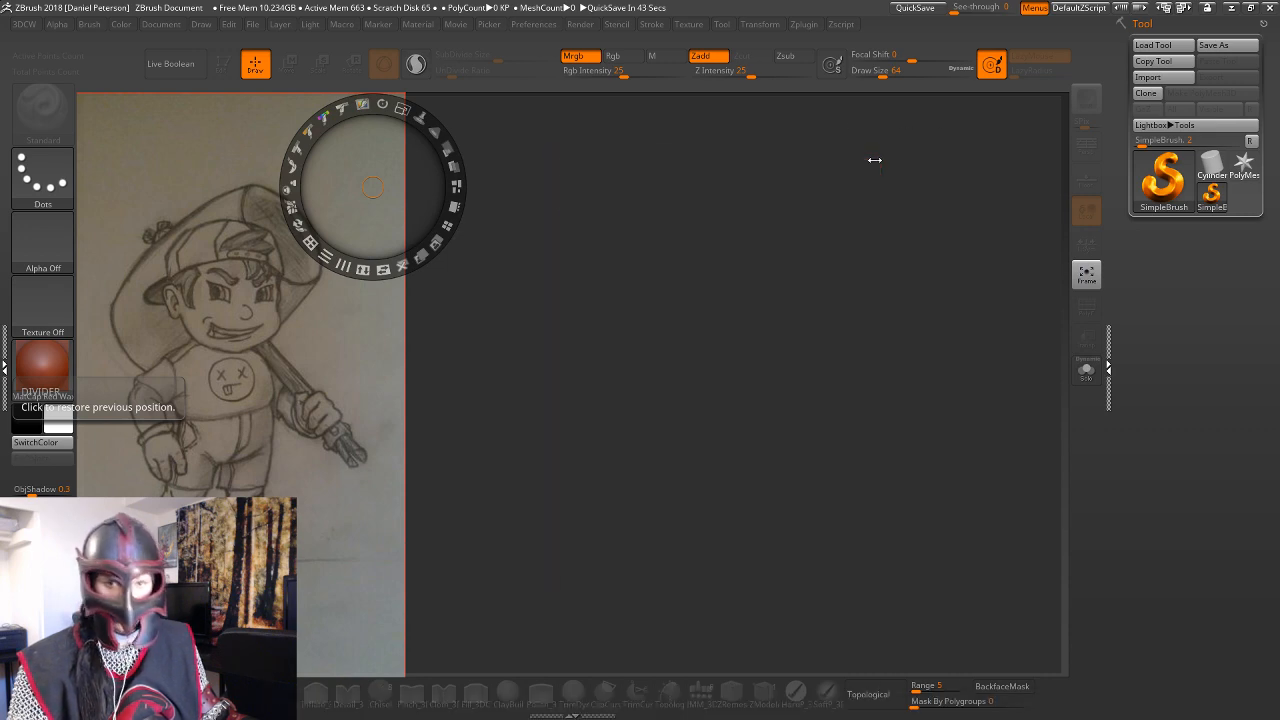
Move the Spotlight dial off the sketch, nudge the sketch slightly, and leave Spotlight editing mode.
left_click(839, 216)
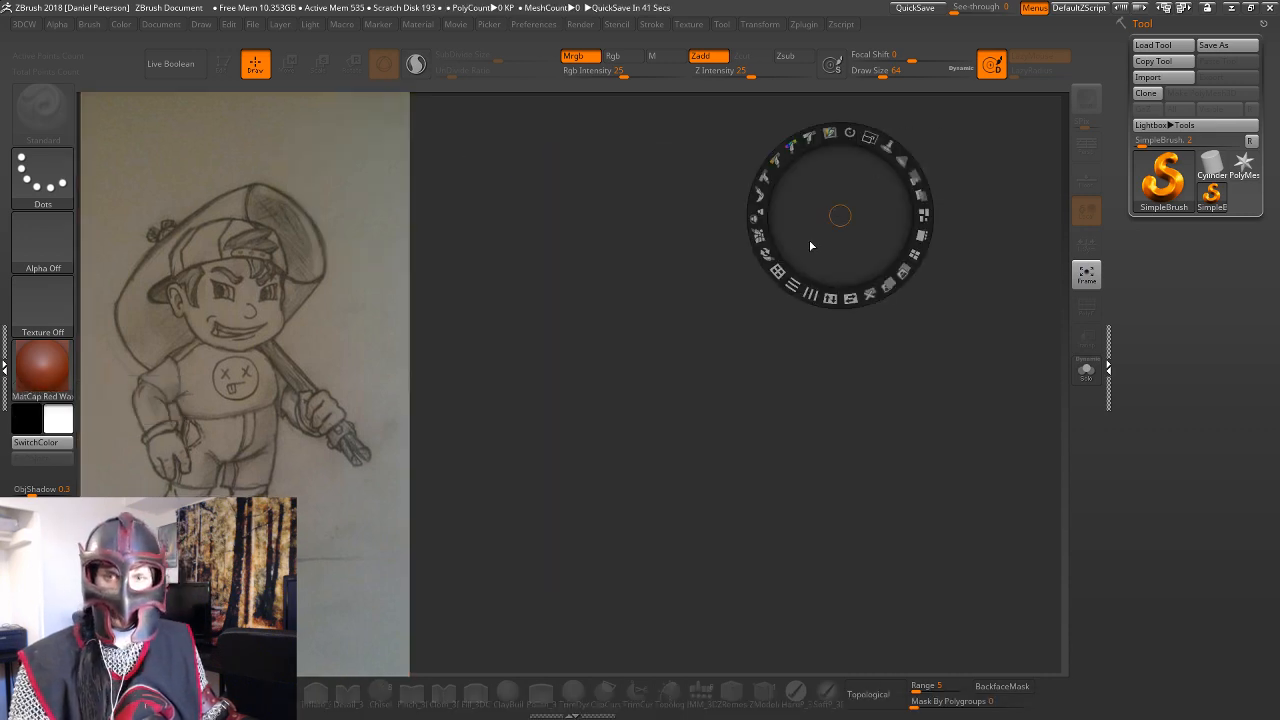
mouse_move(260, 348)
left_mouse_down()
mouse_move(241, 362)
mouse_move(261, 351)
left_mouse_up()
key("z")
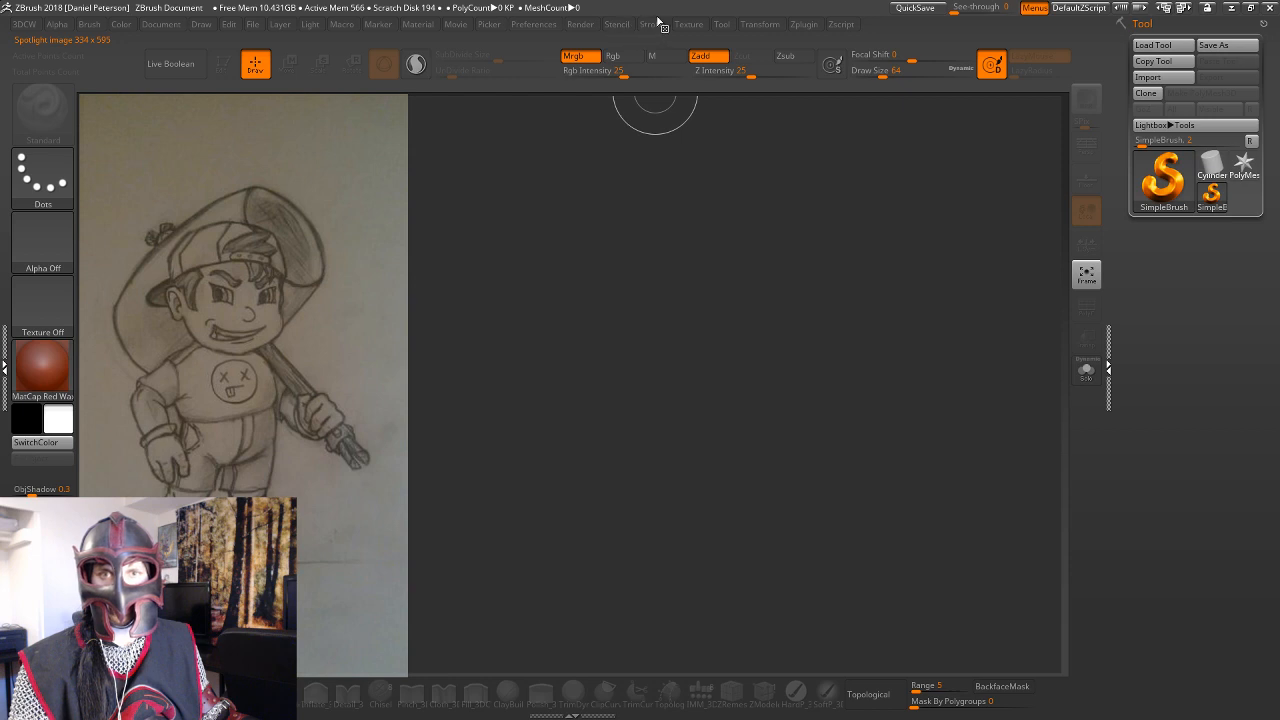
left_click(704, 27)
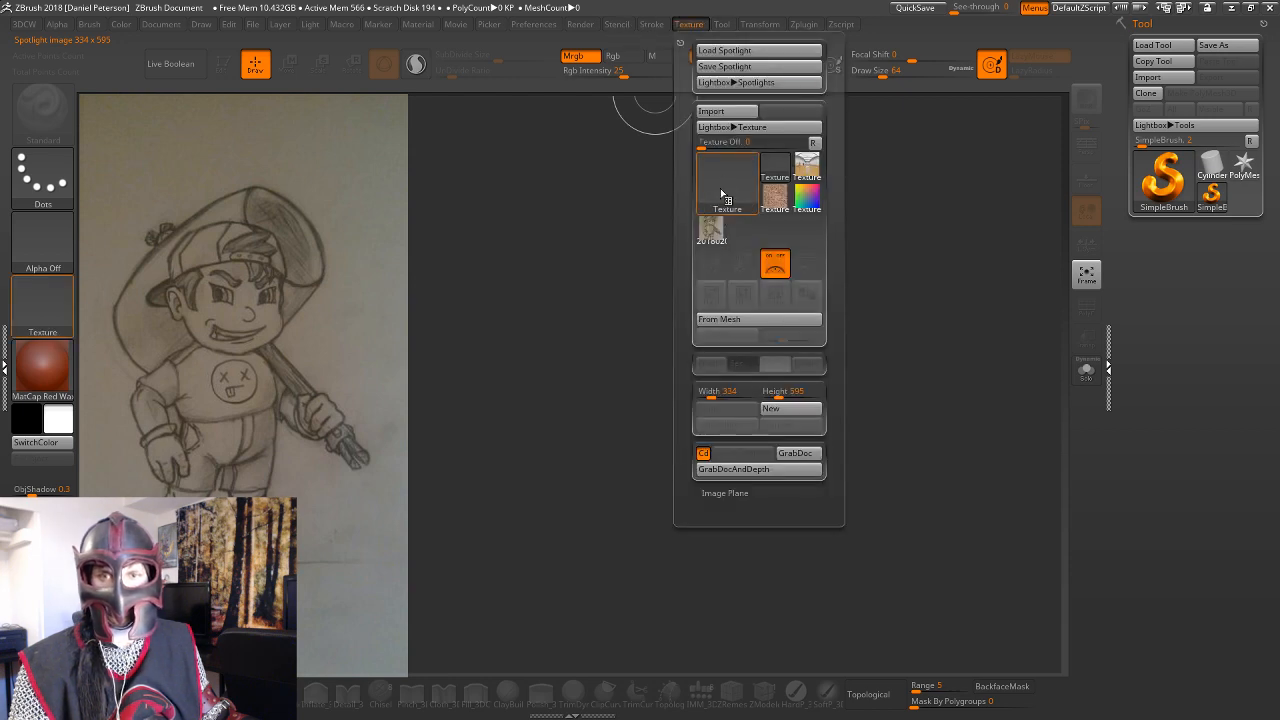
left_click(727, 186)
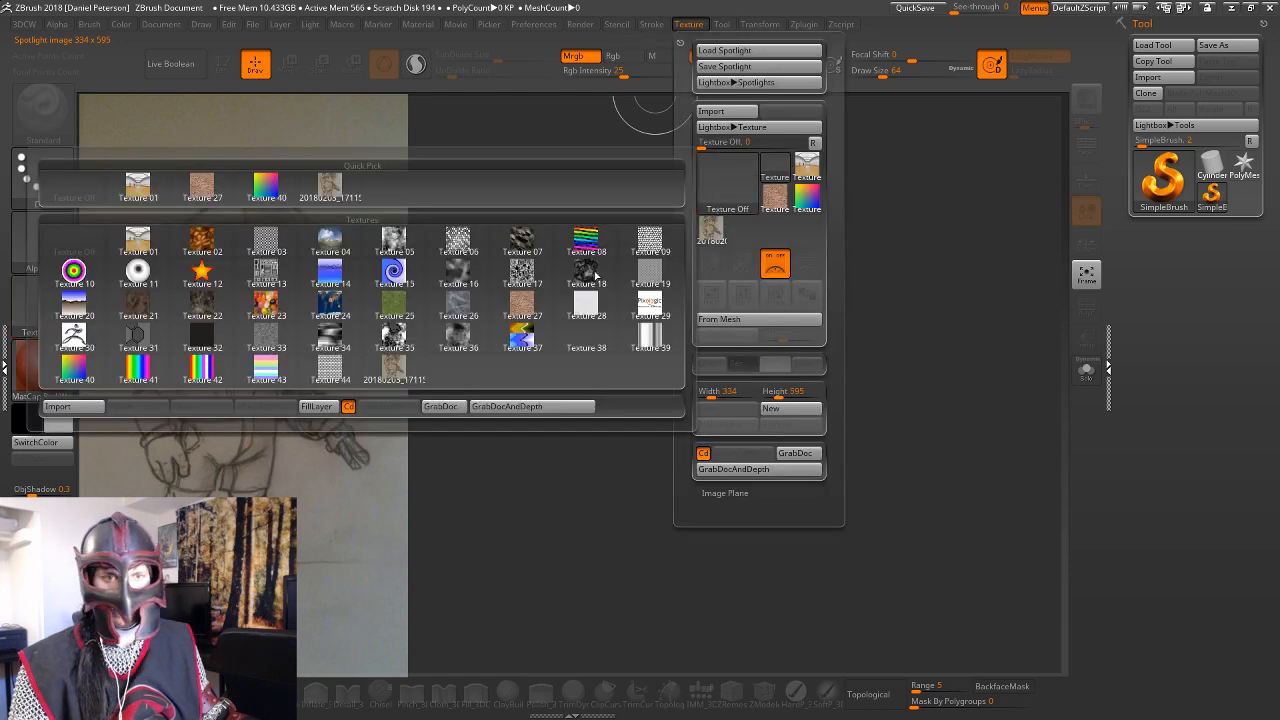
left_click(57, 406)
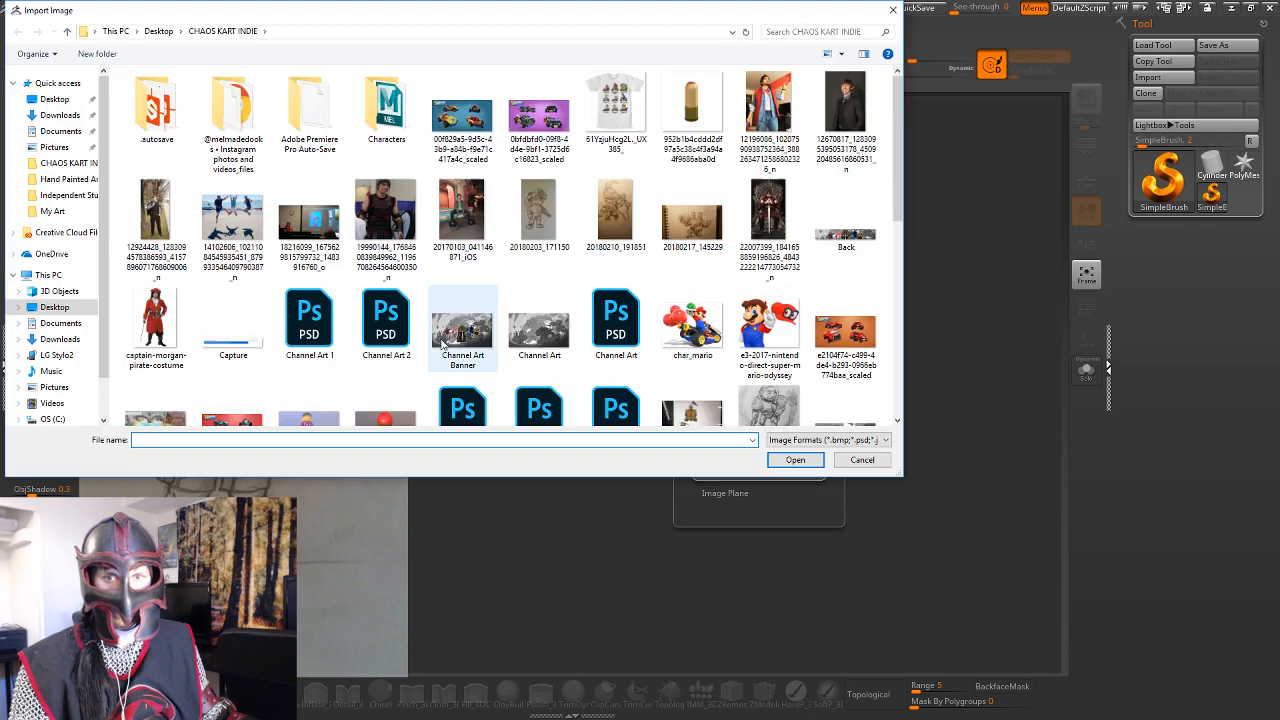
left_click(55, 100)
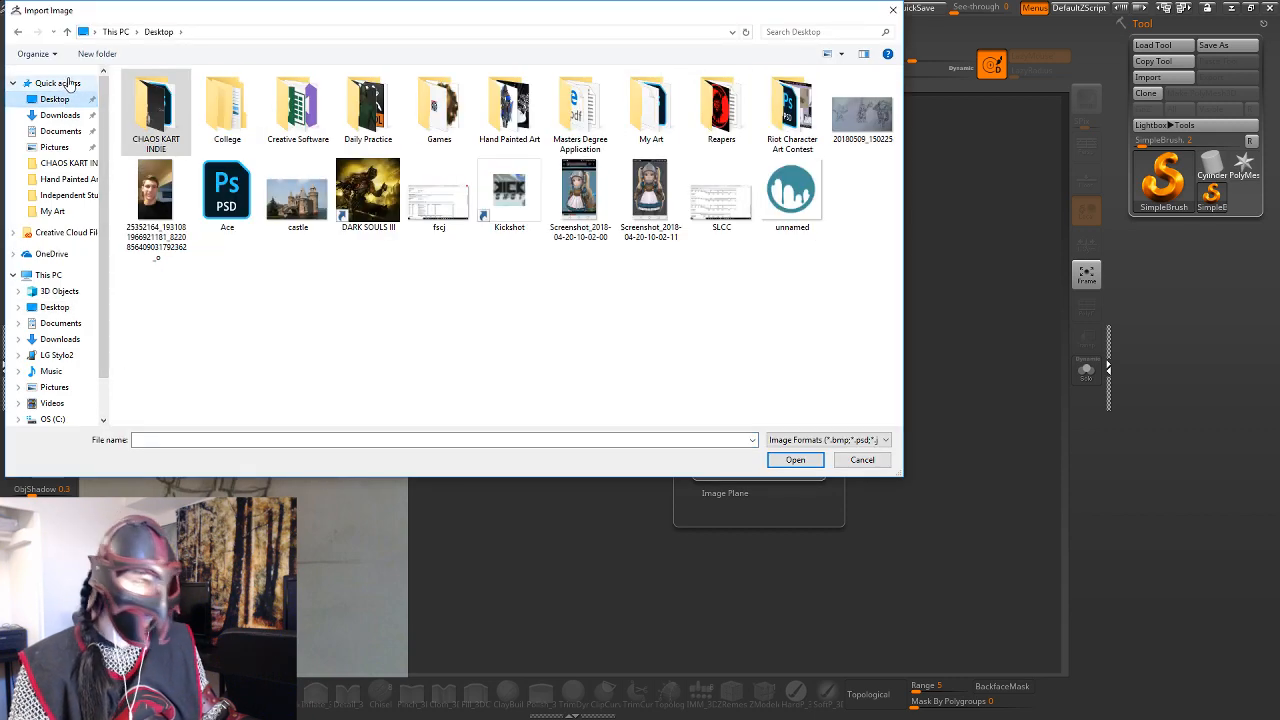
left_click(650, 198)
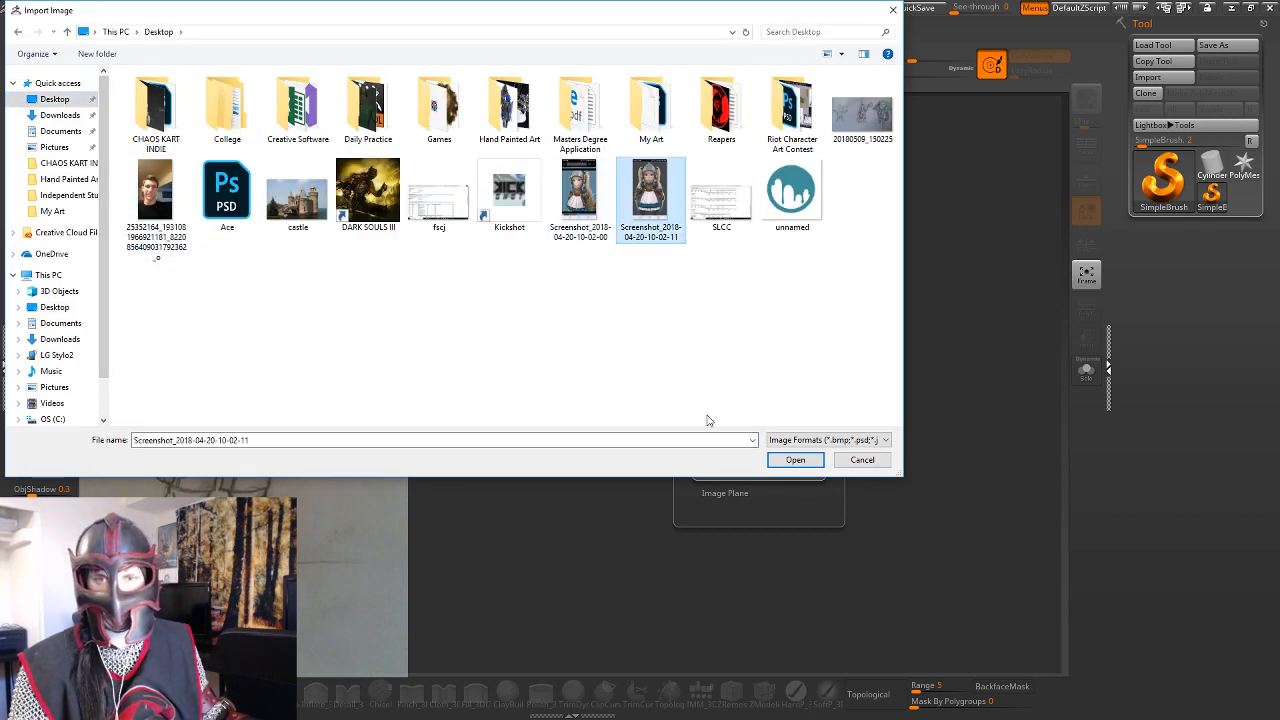
left_click(795, 460)
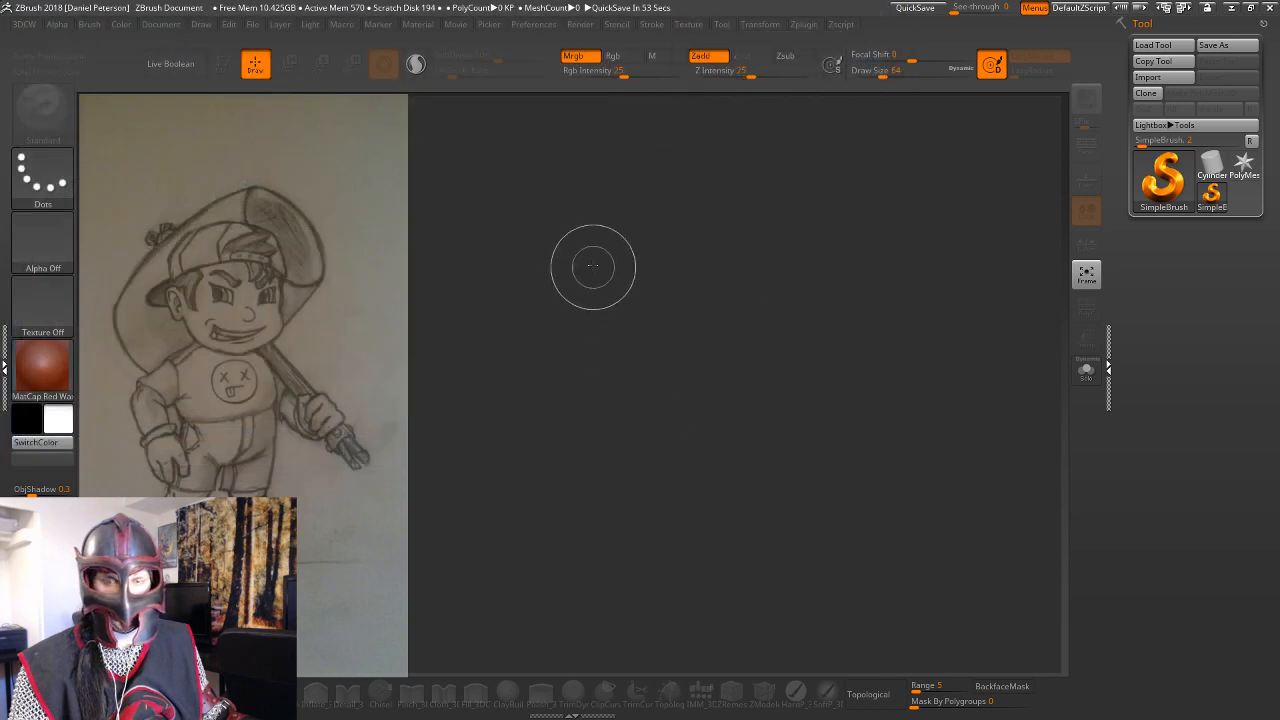
left_click(692, 24)
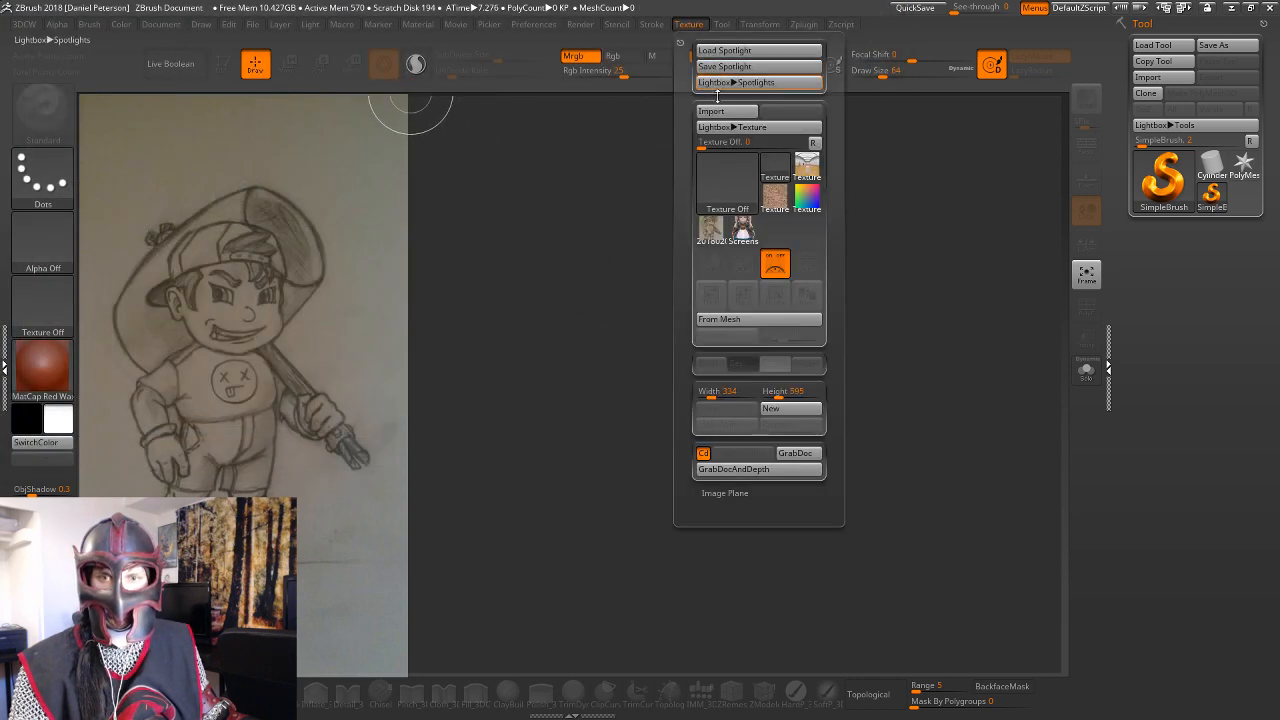
left_click(797, 278)
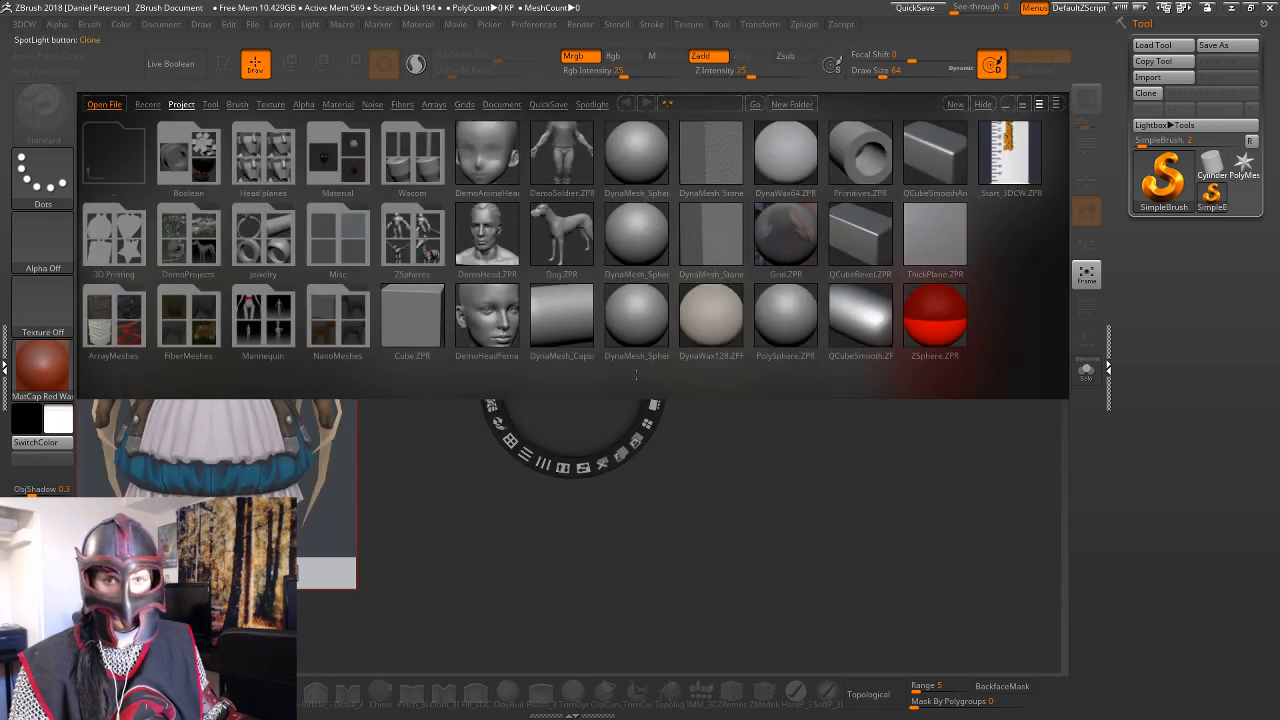
Toggle Spotlight editing mode on and off over the character reference and leave it switched off.
key("z")
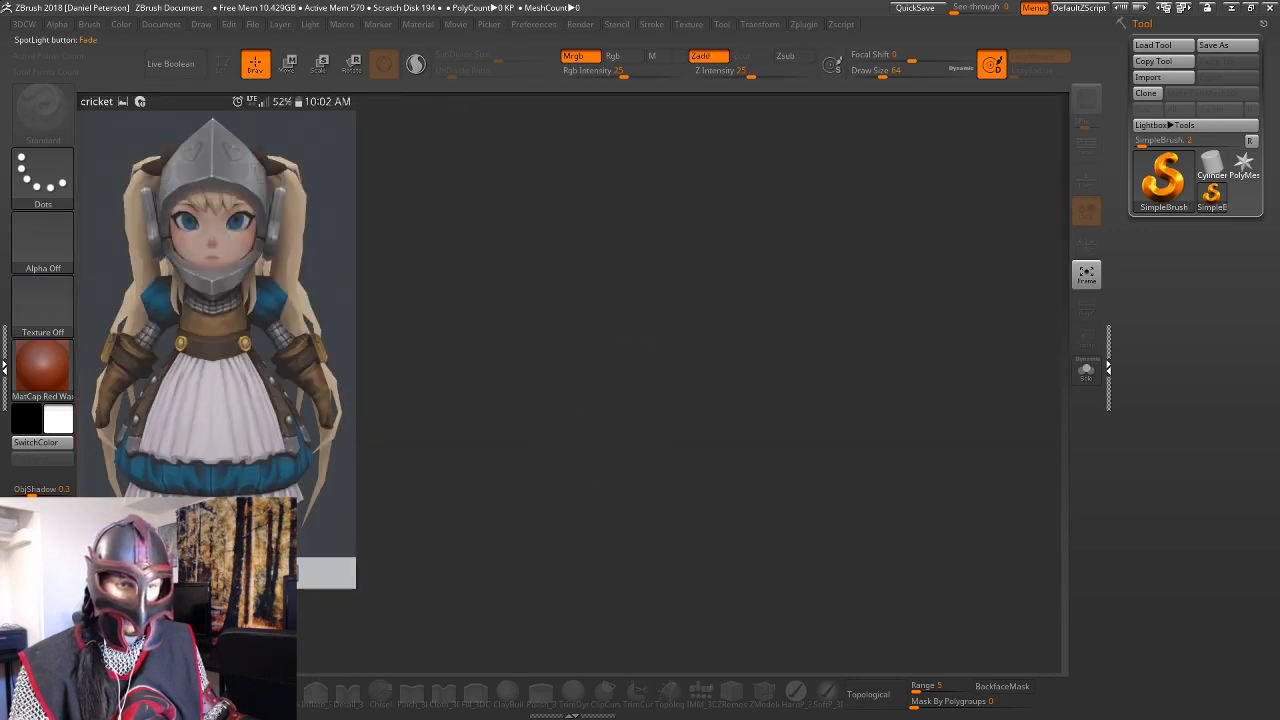
key("z")
key("z")
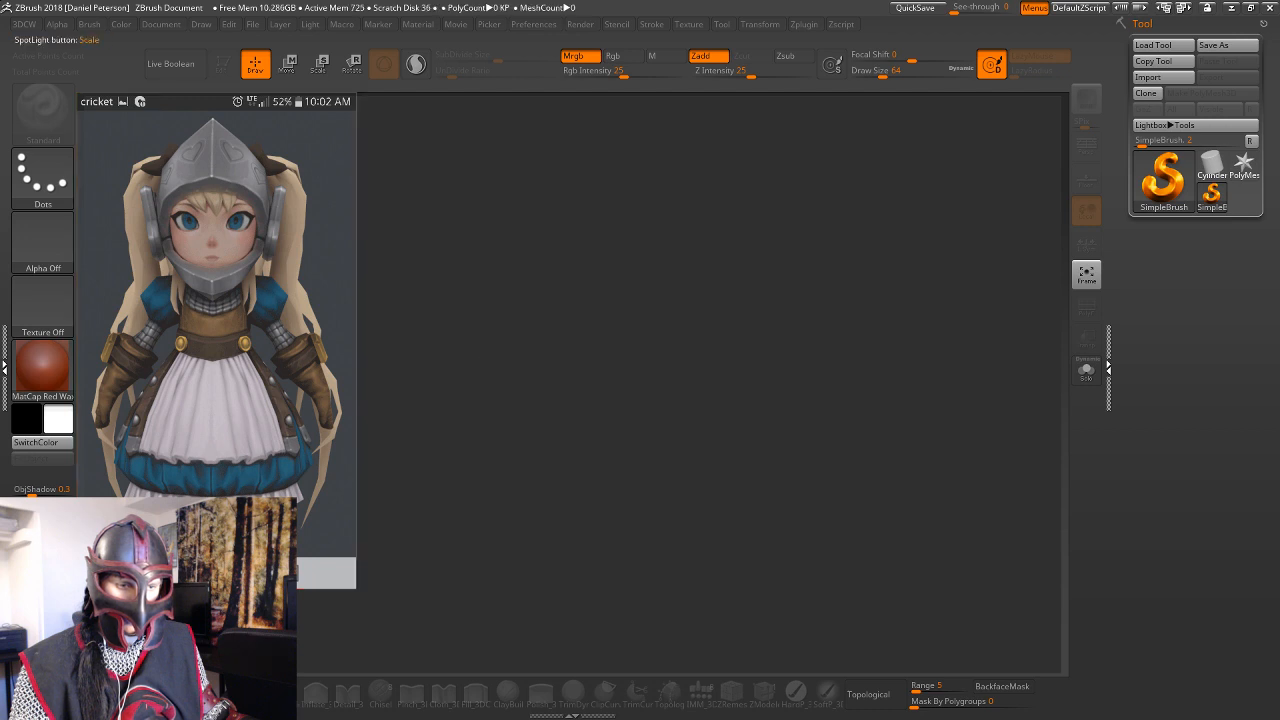
key("z")
key("z")
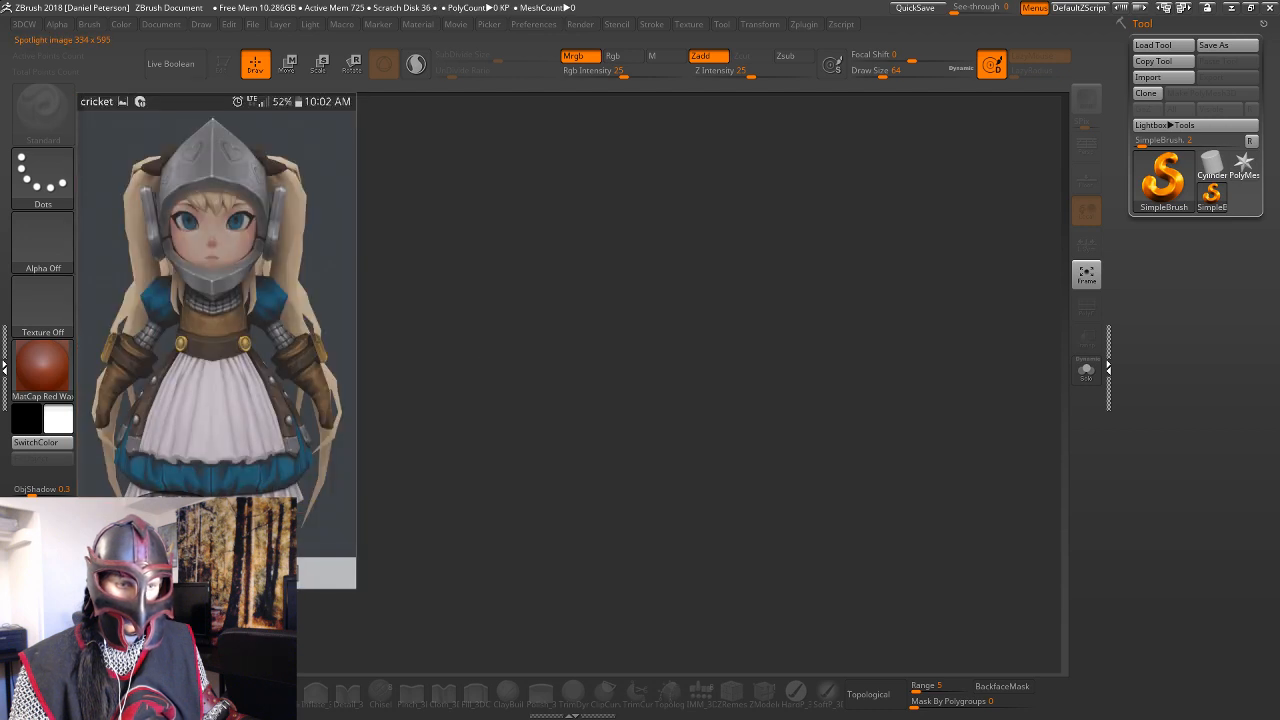
key("z")
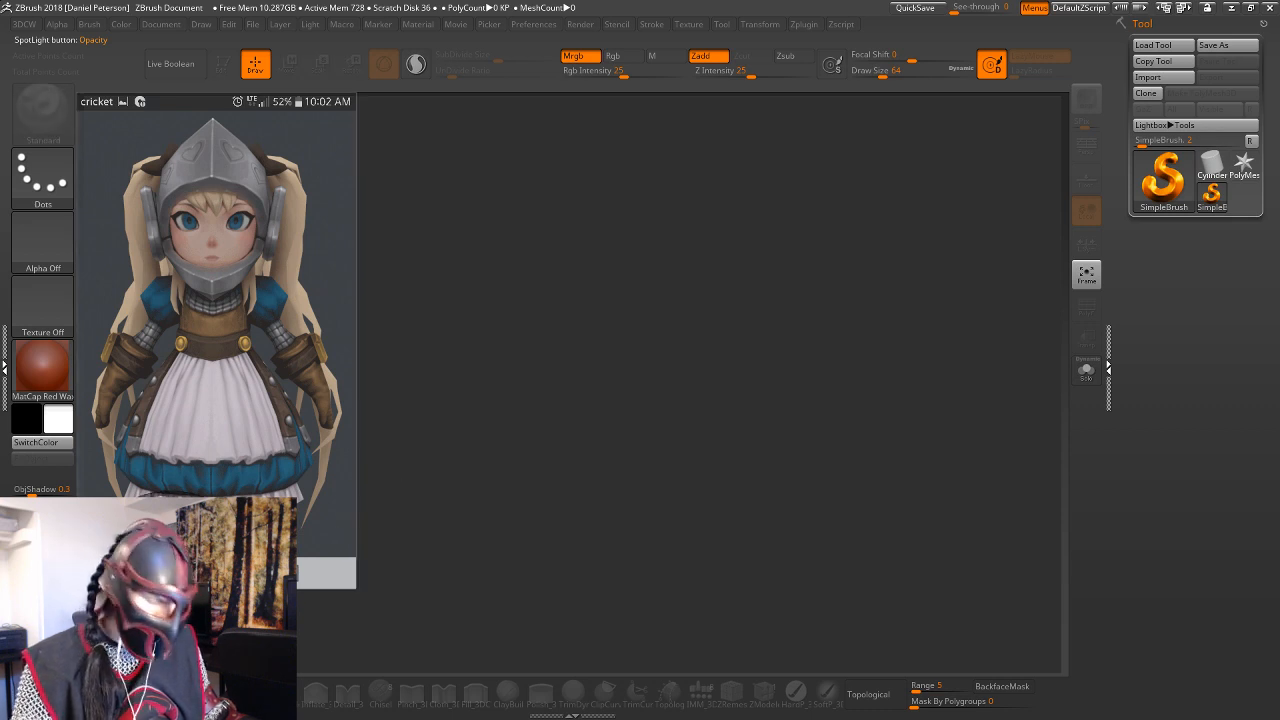
key("z")
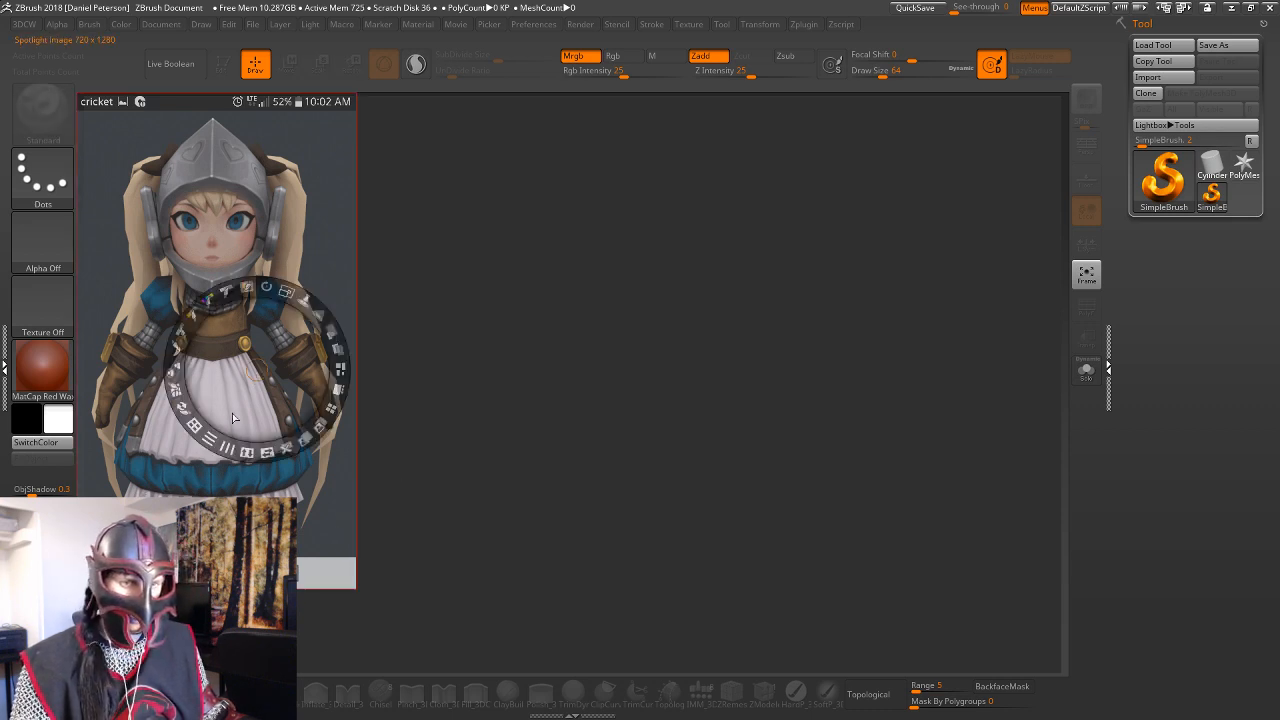
key("z")
key("Right")
key("Left")
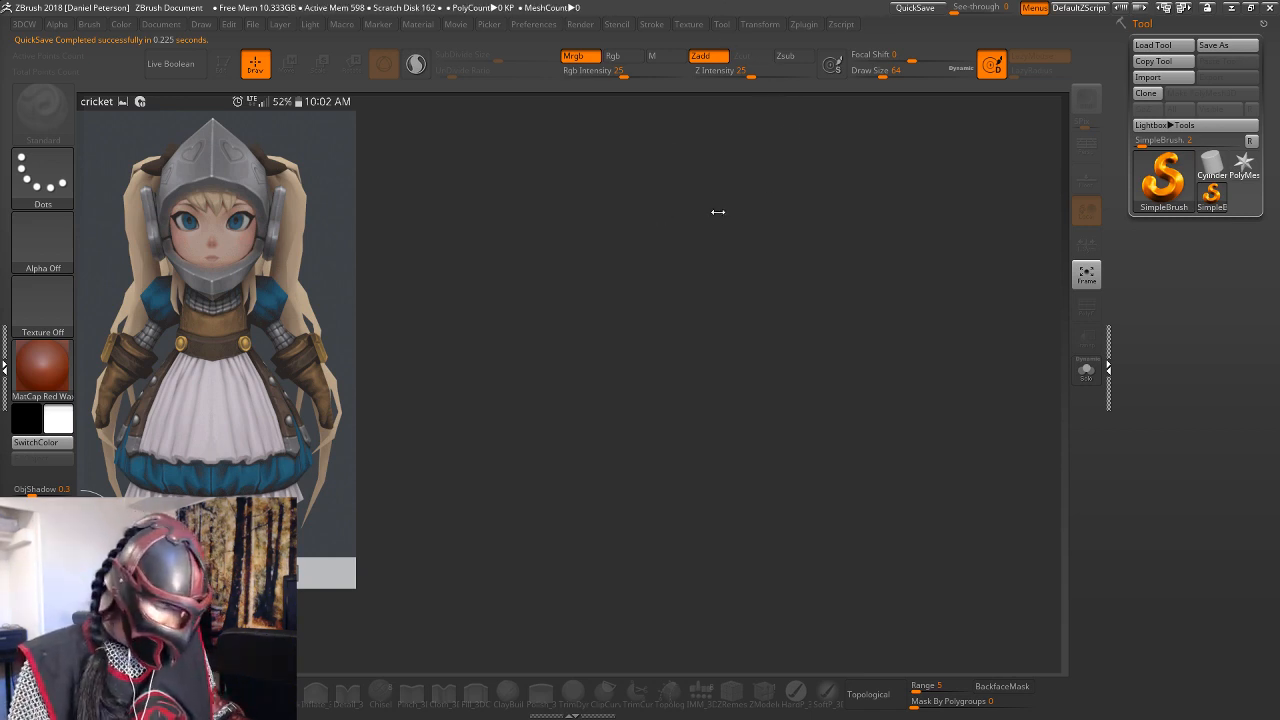
Browse the Lightbox projects and load the _Start_3DCW.ZPR project.
left_click_drag(586, 358, 615, 330)
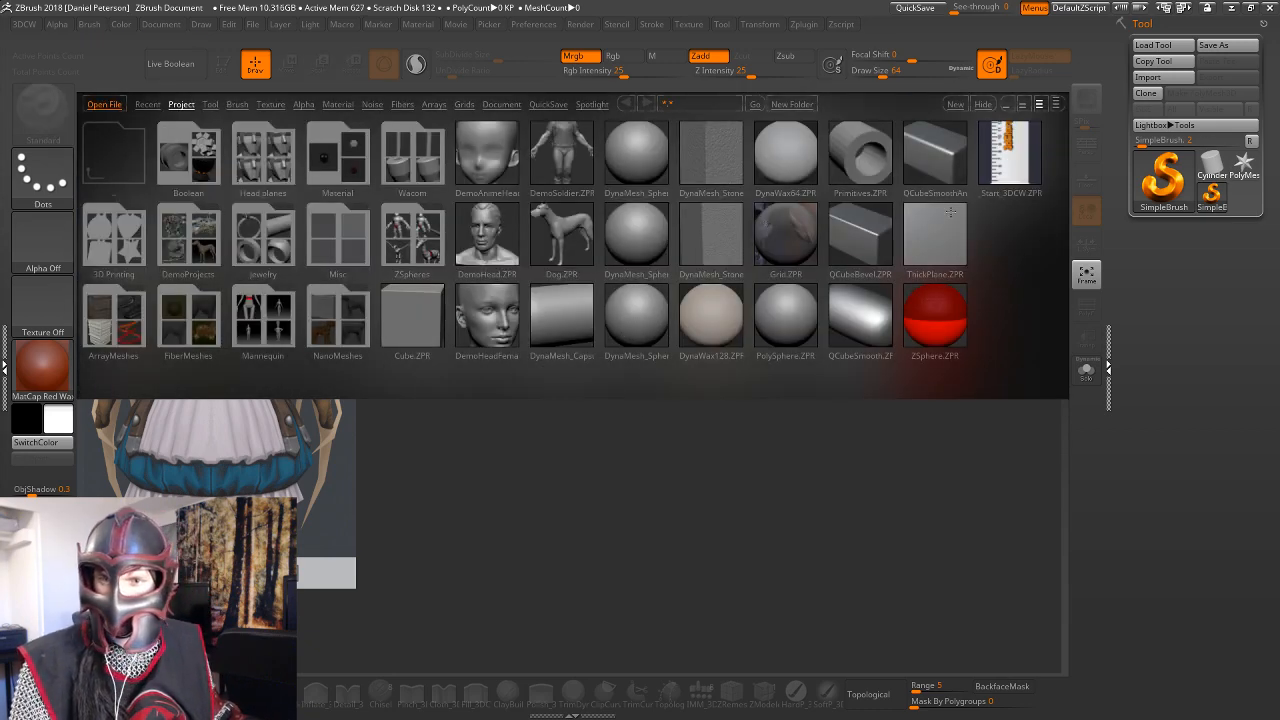
left_click_drag(1005, 253, 808, 268)
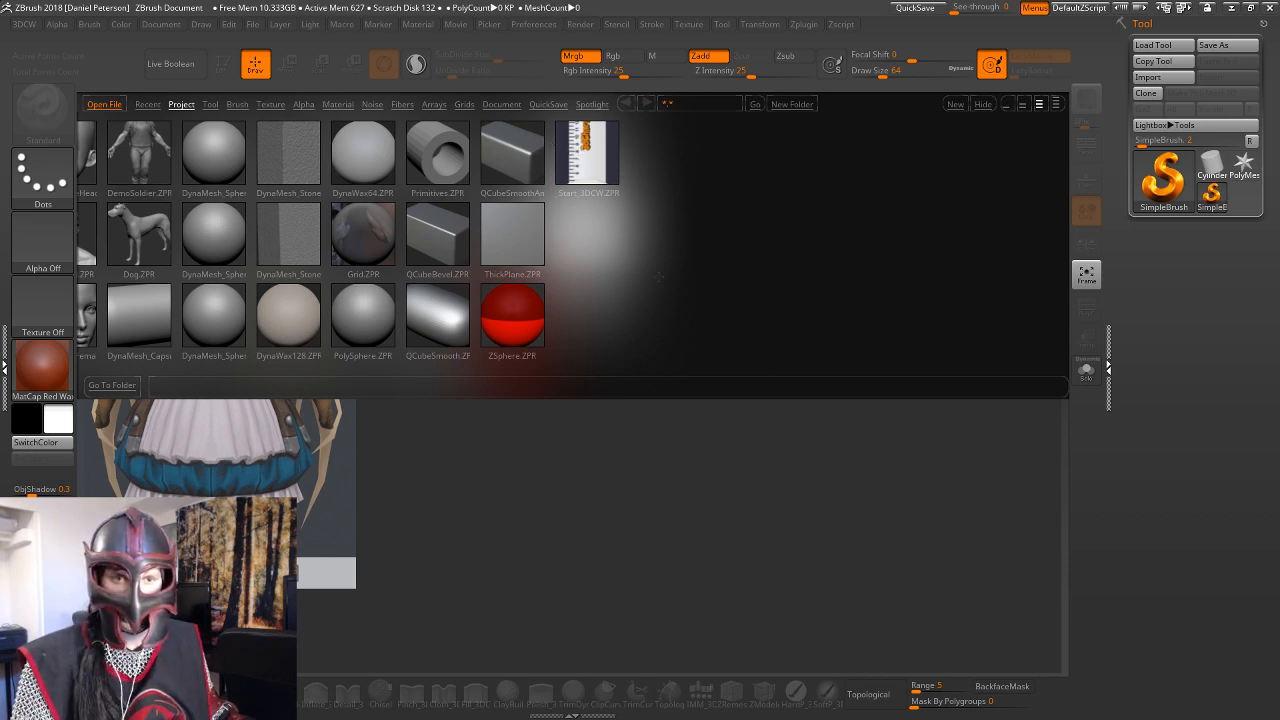
left_click_drag(580, 150, 637, 233)
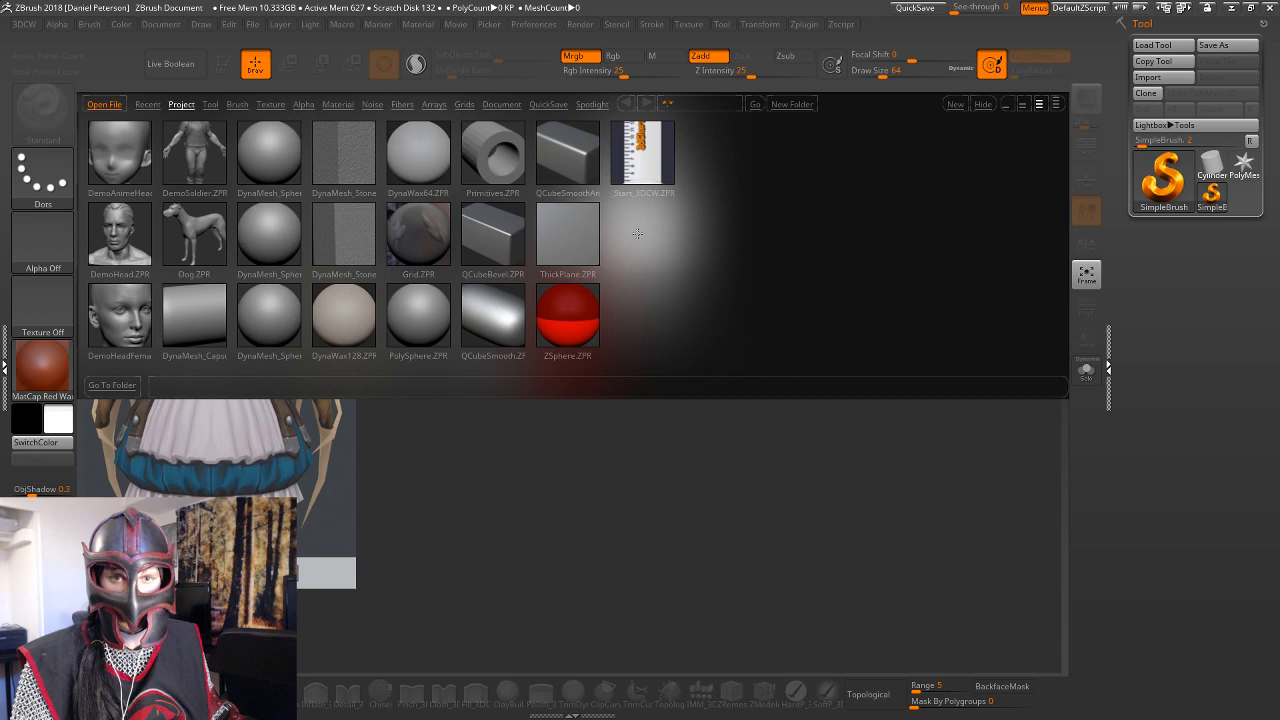
double_click(640, 160)
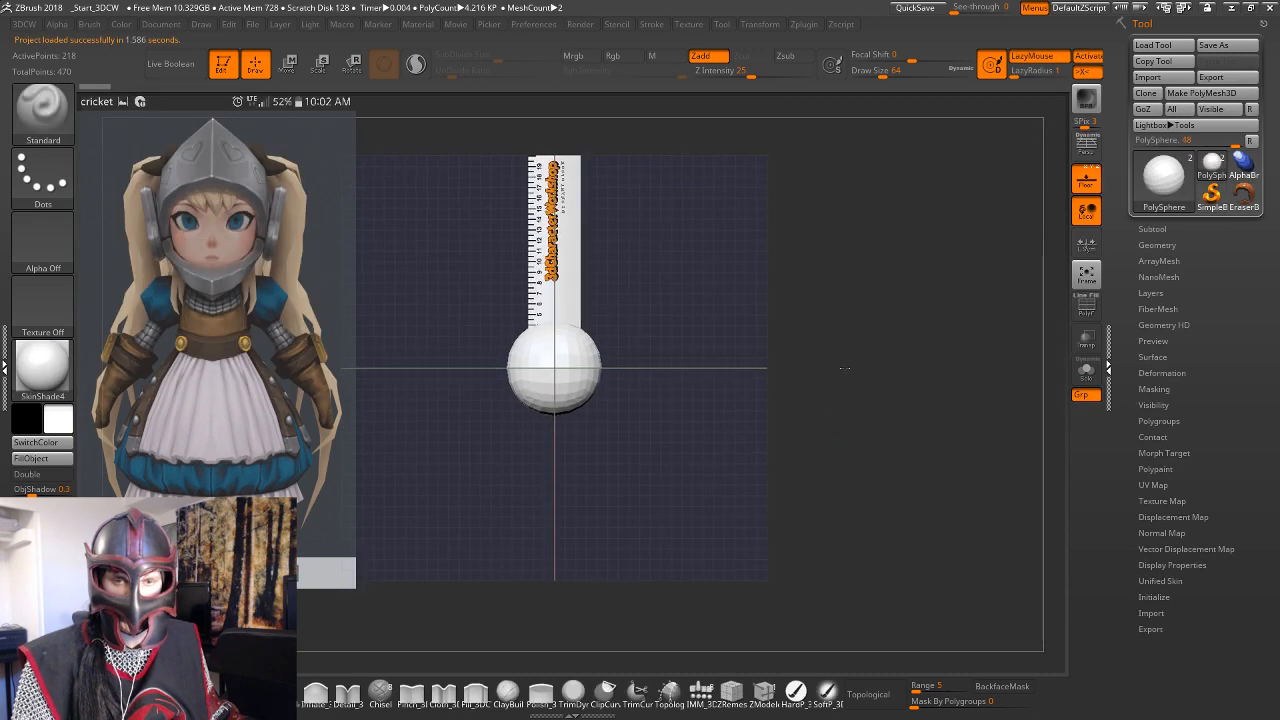
Make the SO_20CM_Ruler subtool active in front view and turn on the PolySphere subtool's visibility.
mouse_move(845, 368)
left_mouse_down("alt")
mouse_move(844, 330)
mouse_move(794, 364)
mouse_move(832, 350)
left_mouse_up("alt")
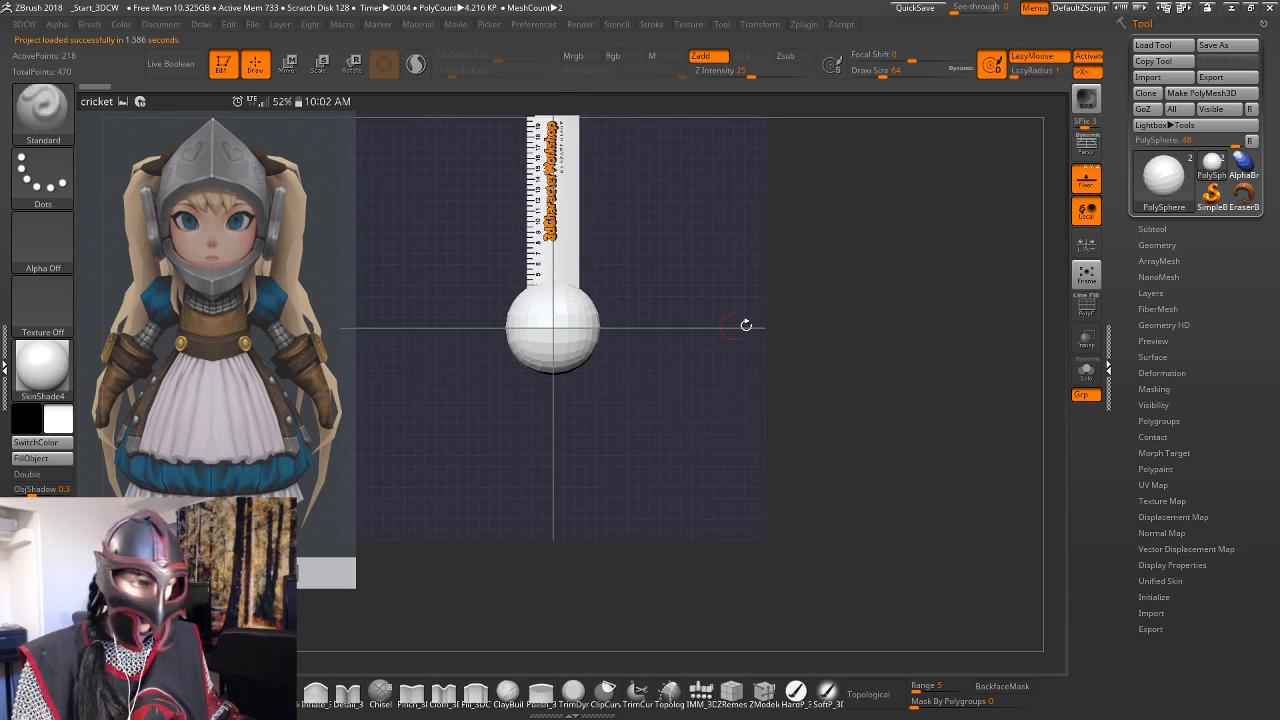
left_click_drag(823, 300, 819, 371, "alt")
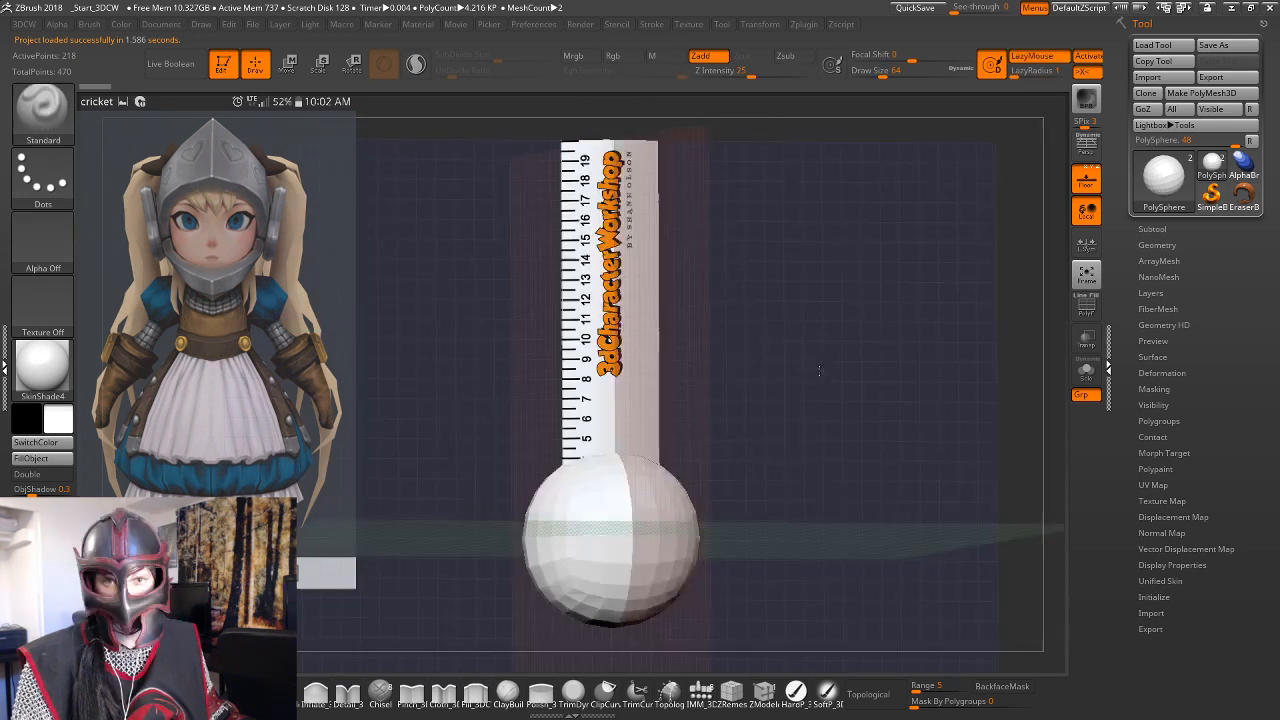
left_click_drag(792, 300, 771, 260, "shift")
left_click(646, 286, "alt")
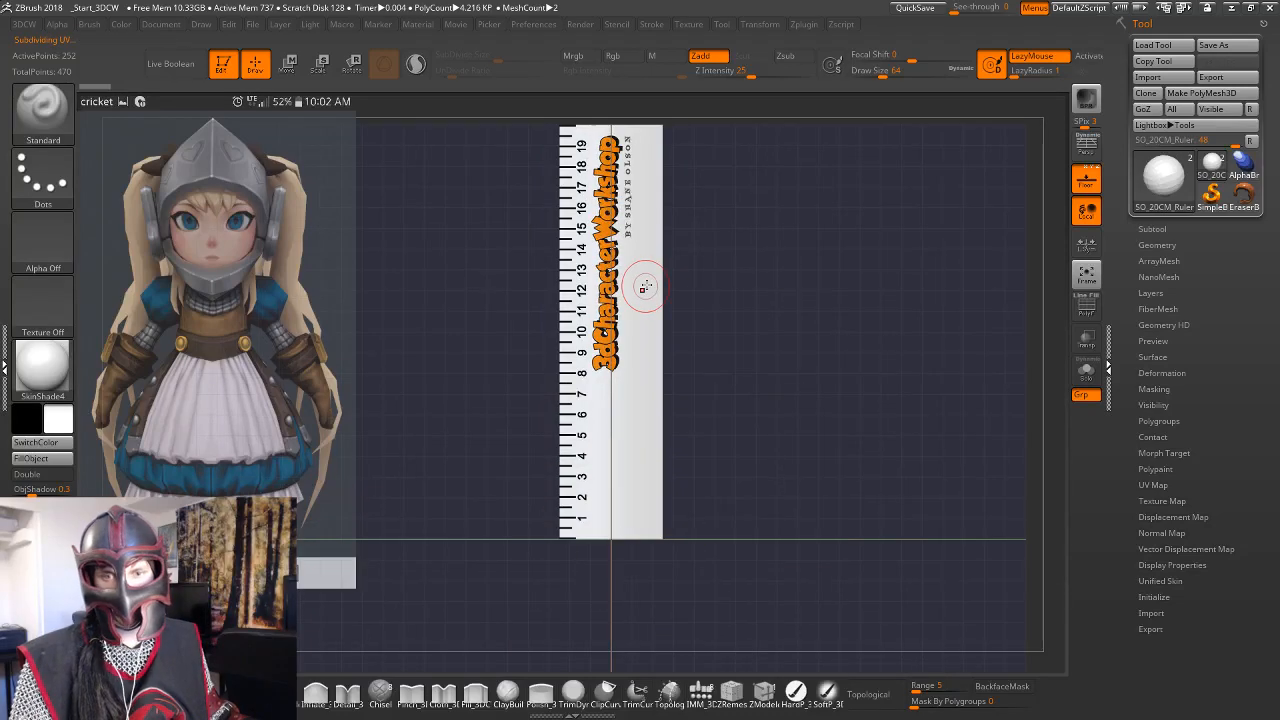
left_click_drag(806, 377, 880, 346)
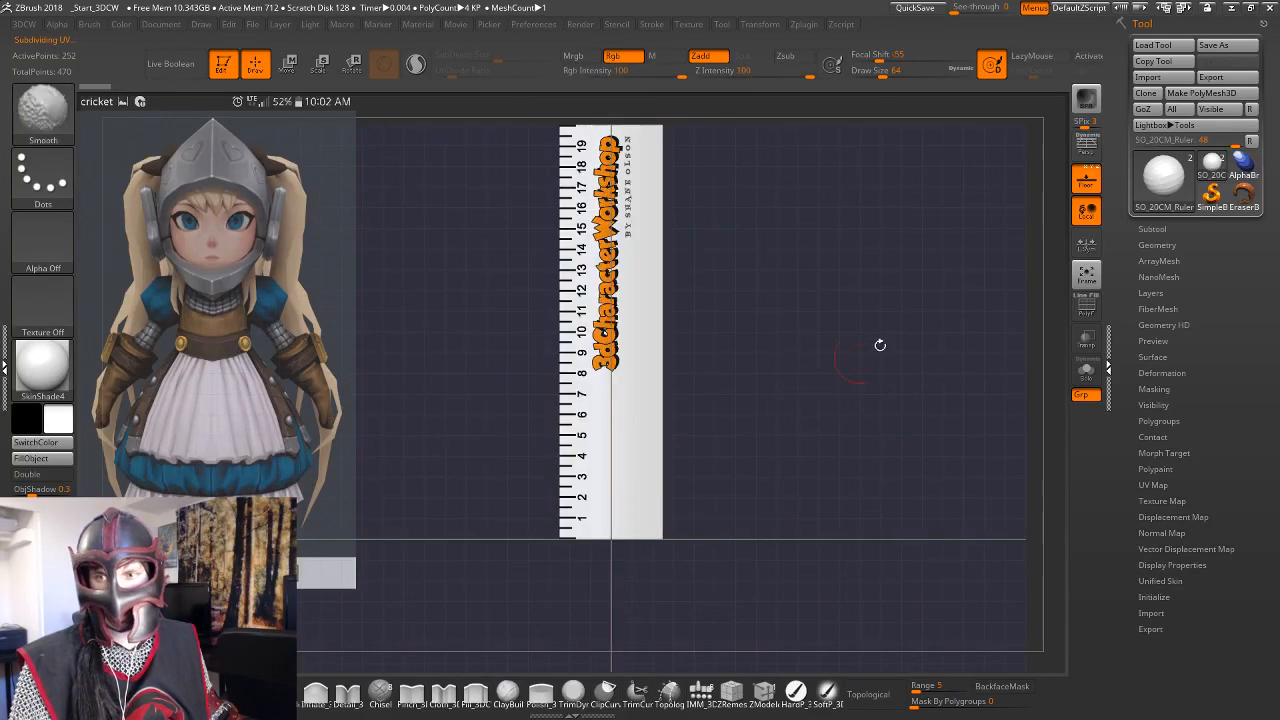
left_click(1170, 229)
left_click(1252, 274)
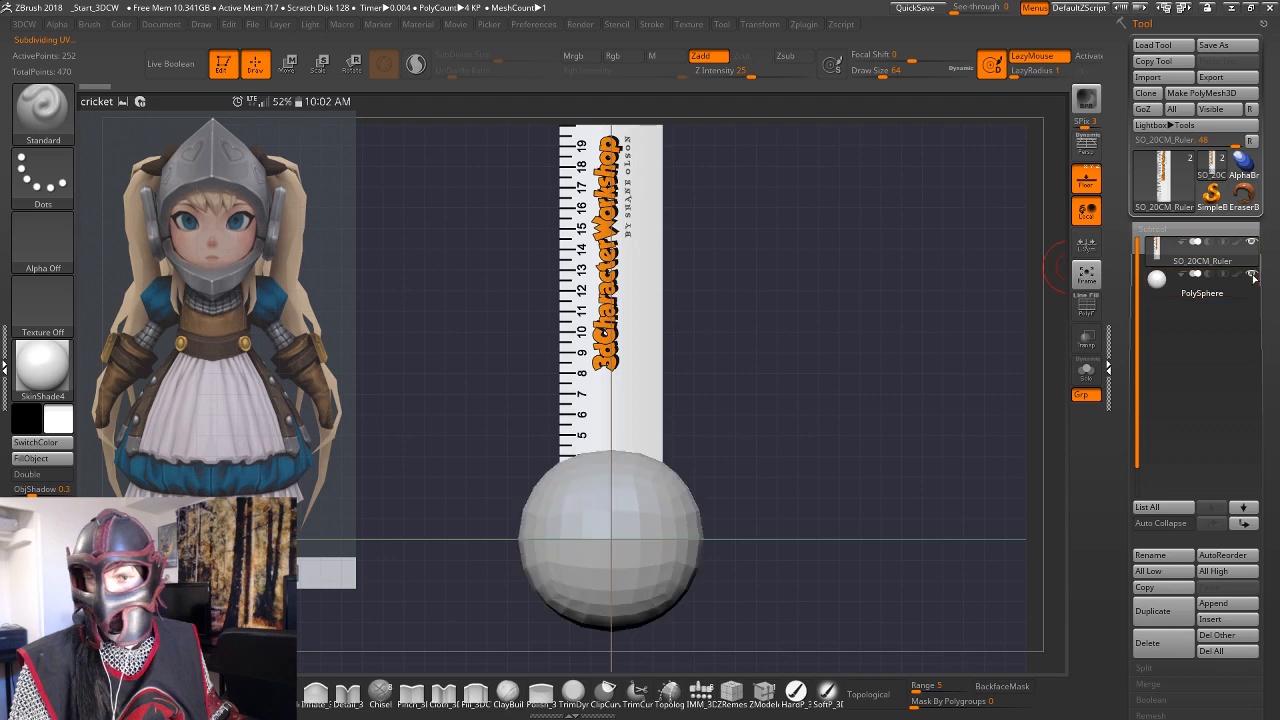
Turn off the floor grid behind the ruler and sphere.
left_click_drag(823, 331, 743, 317)
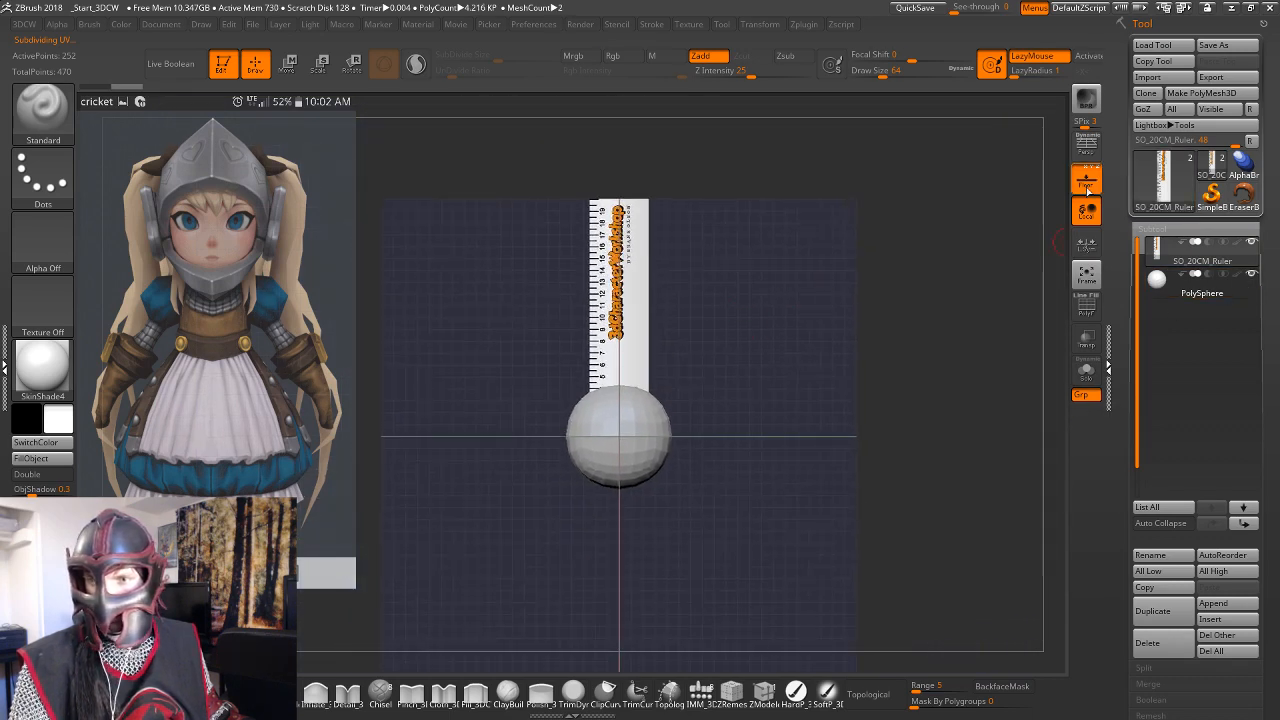
left_click(1087, 190)
left_click_drag(826, 329, 843, 334)
left_click_drag(815, 377, 820, 374, "alt")
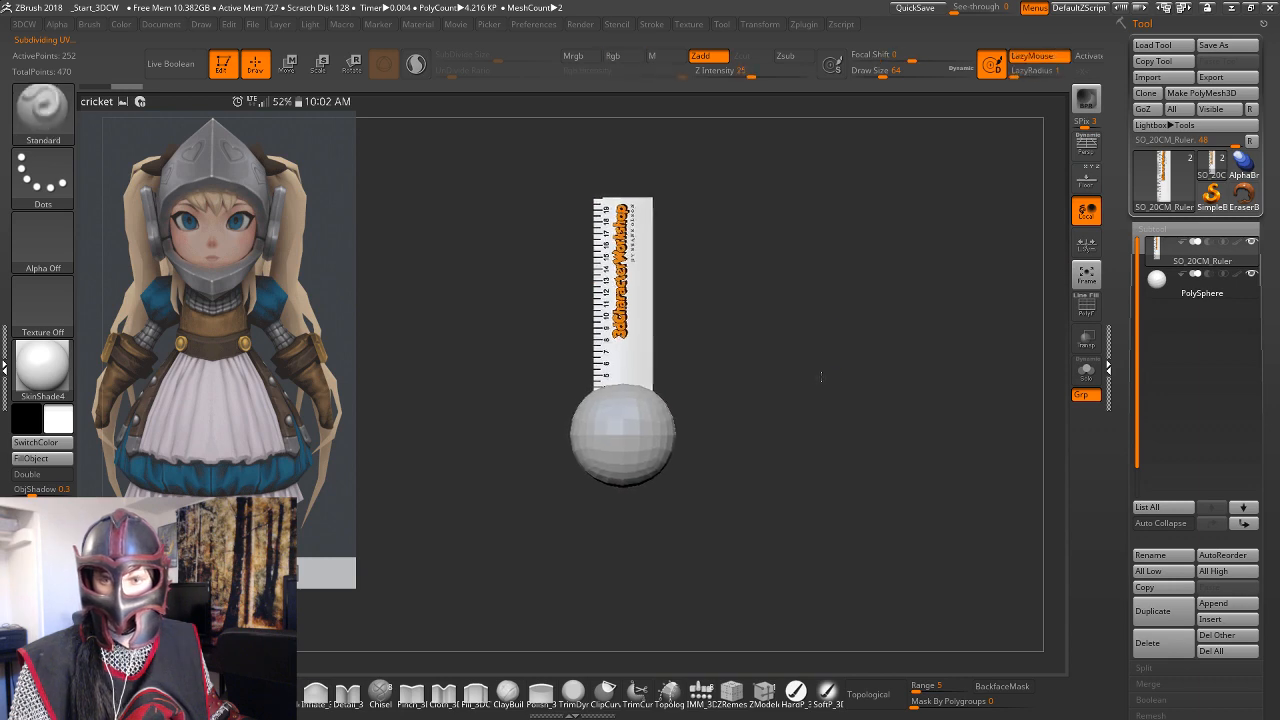
Hide the SO_20CM_Ruler subtool and make PolySphere the active subtool.
left_click(1252, 244)
left_click(1152, 290)
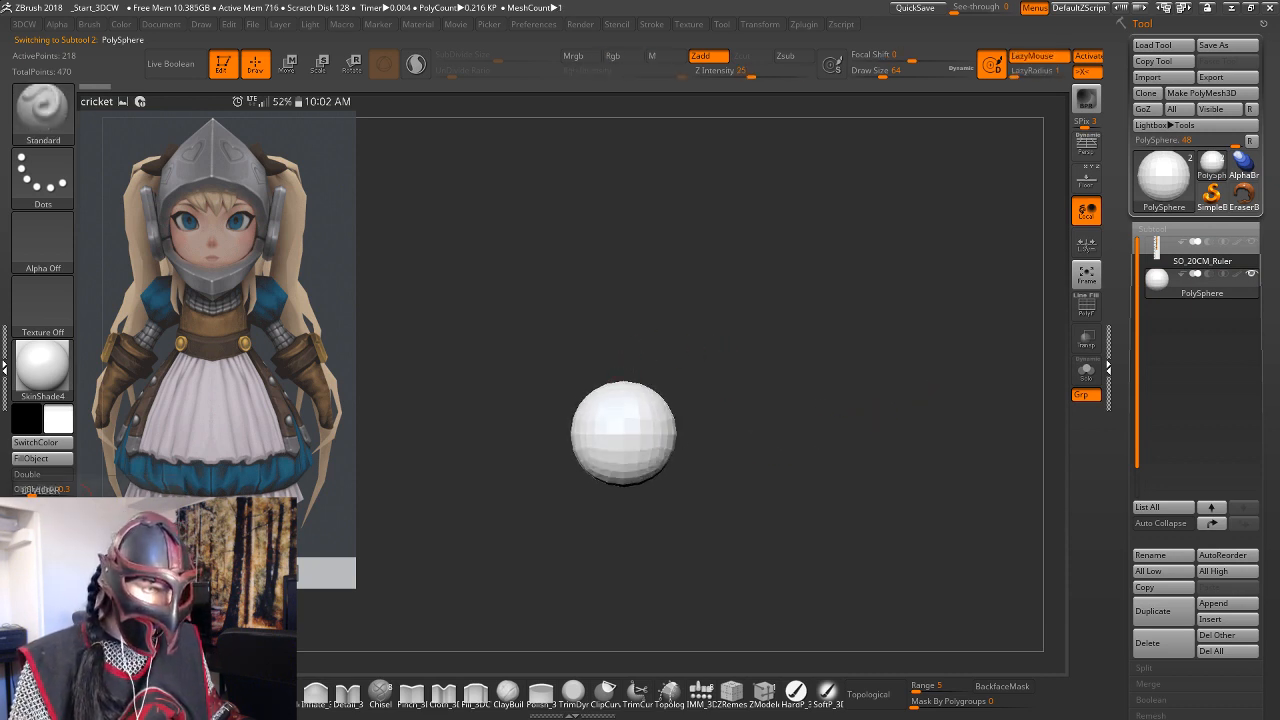
left_click_drag(825, 413, 829, 373, "alt")
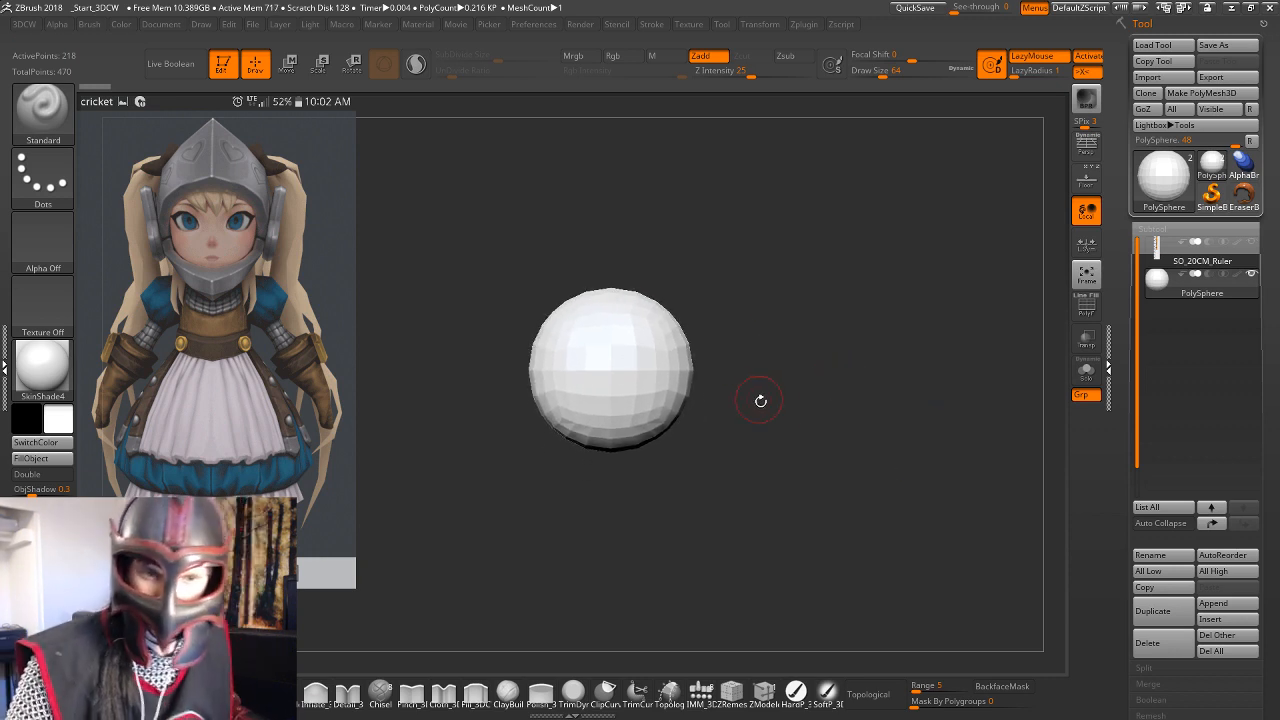
left_click_drag(762, 401, 764, 427)
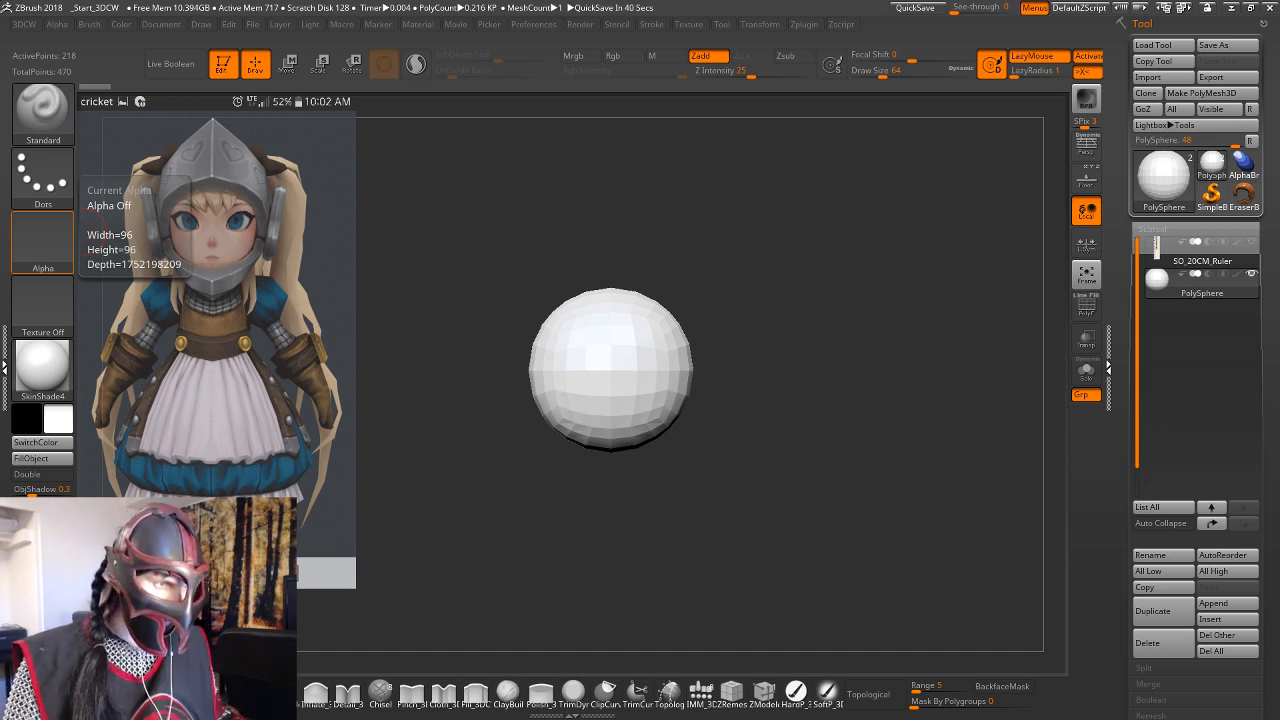
left_click_drag(817, 337, 849, 265)
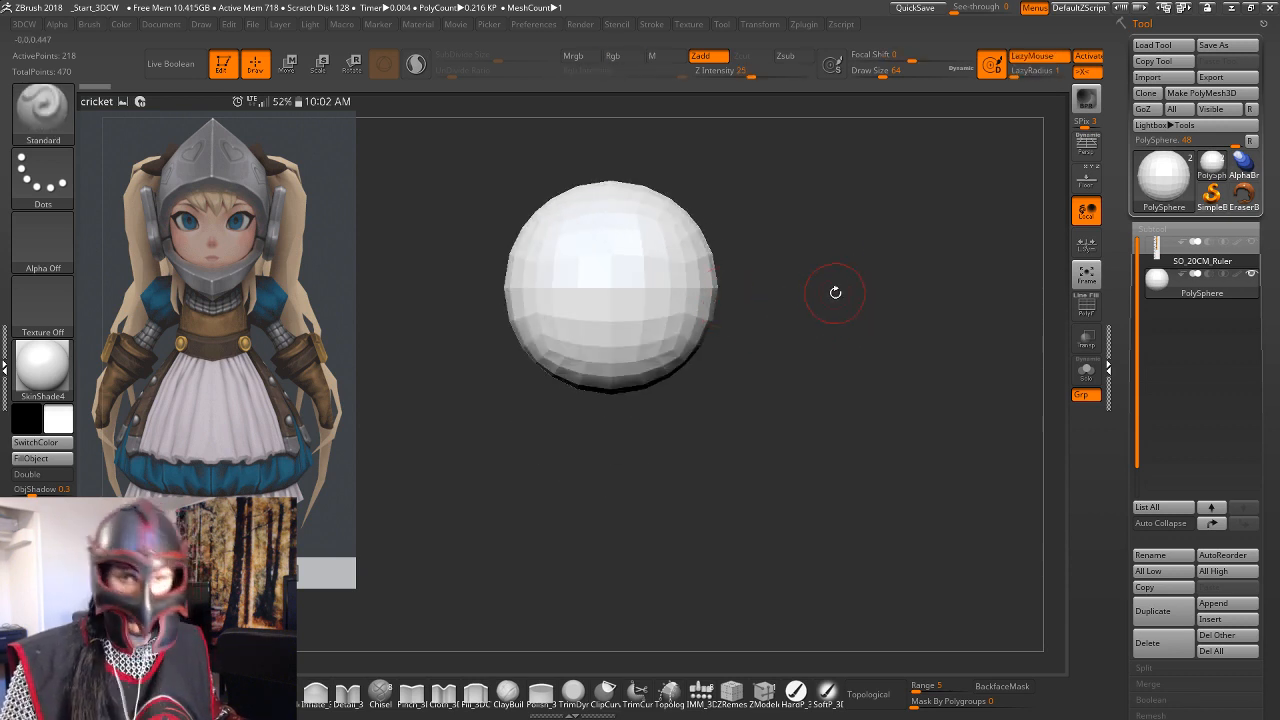
left_click_drag(825, 361, 823, 494)
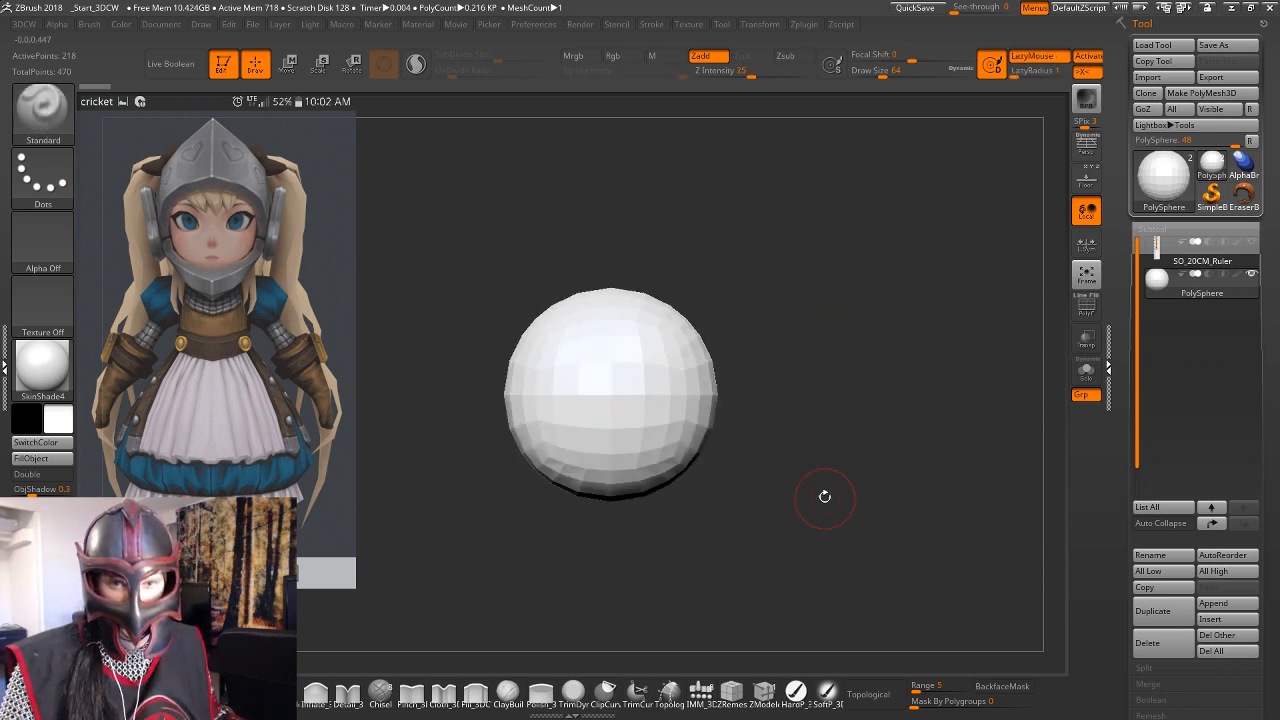
Turn on the polyframe display for the PolySphere.
left_click(1096, 315)
left_click_drag(855, 469, 821, 404)
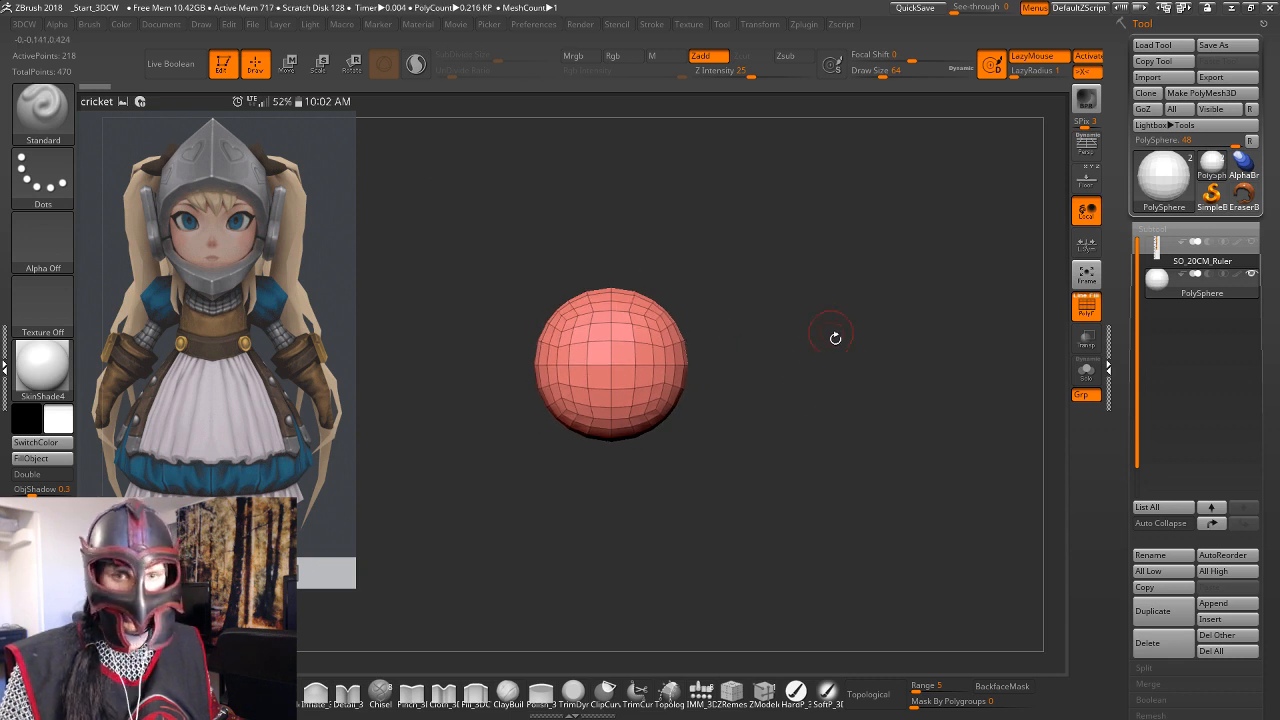
left_click_drag(835, 338, 844, 320, "alt")
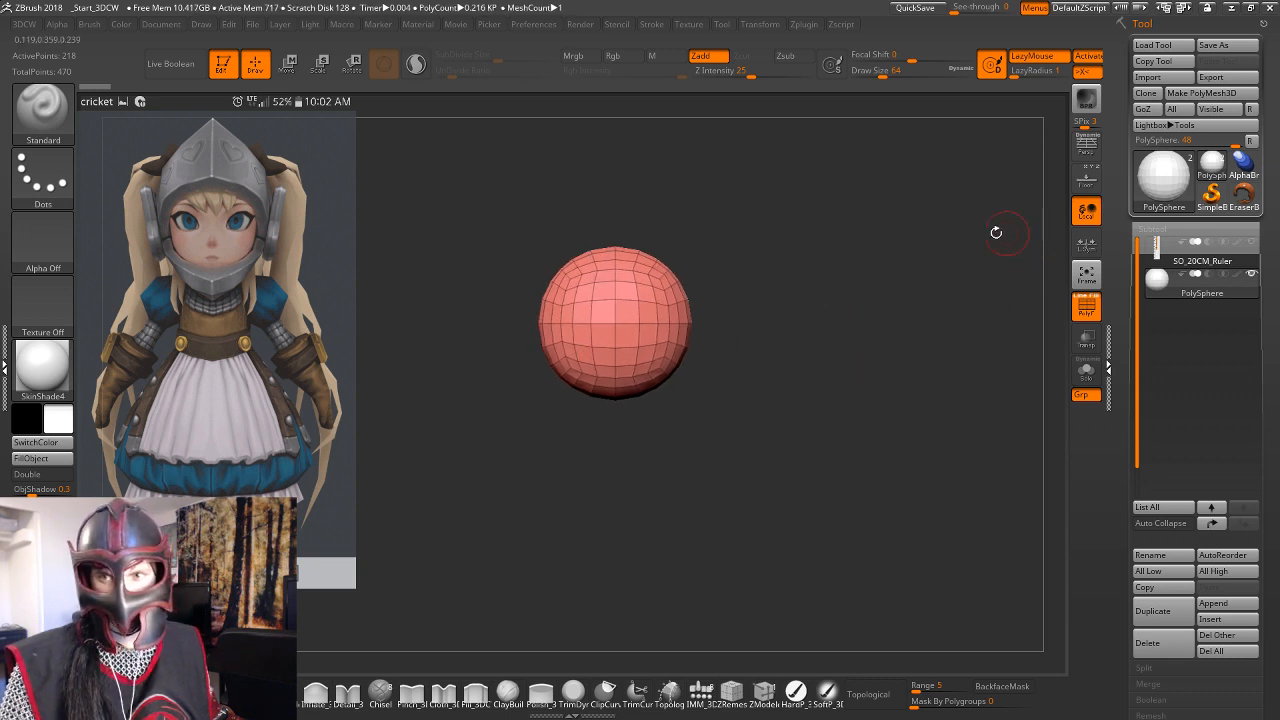
Toggle the polyframe's line and fill display off and on again to compare how the sphere looks.
left_click(1088, 303)
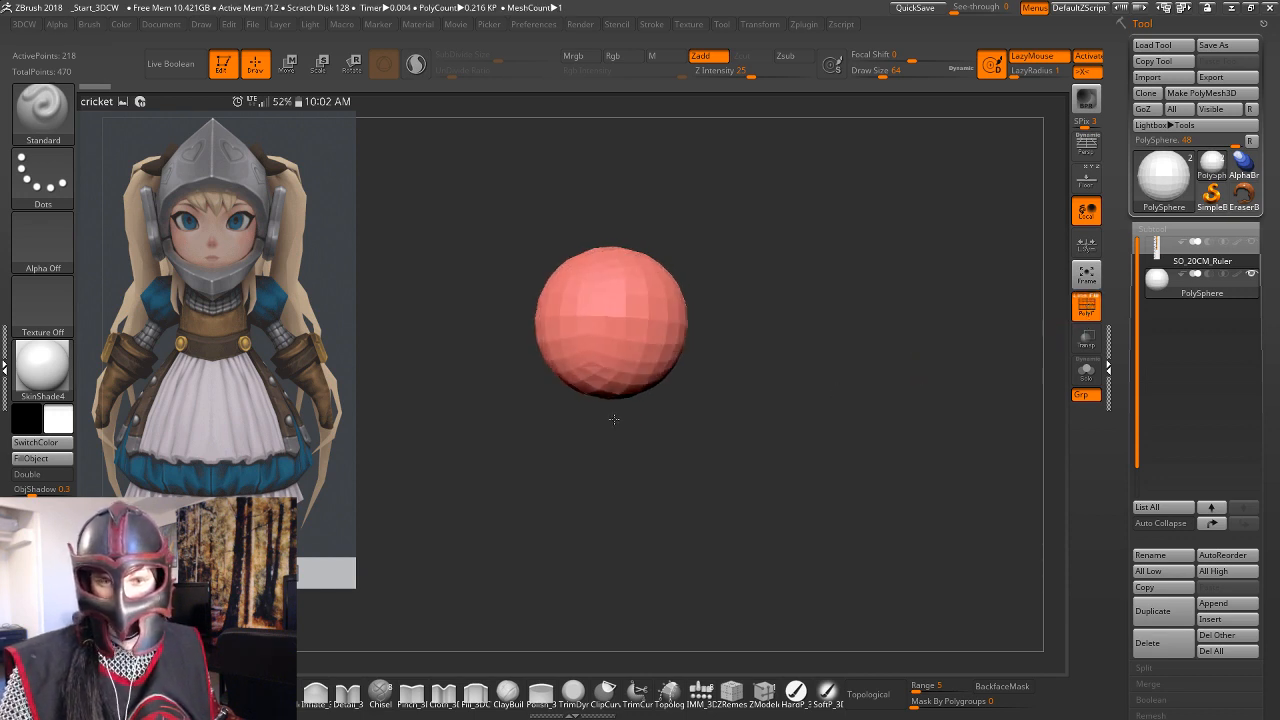
left_click(1082, 299)
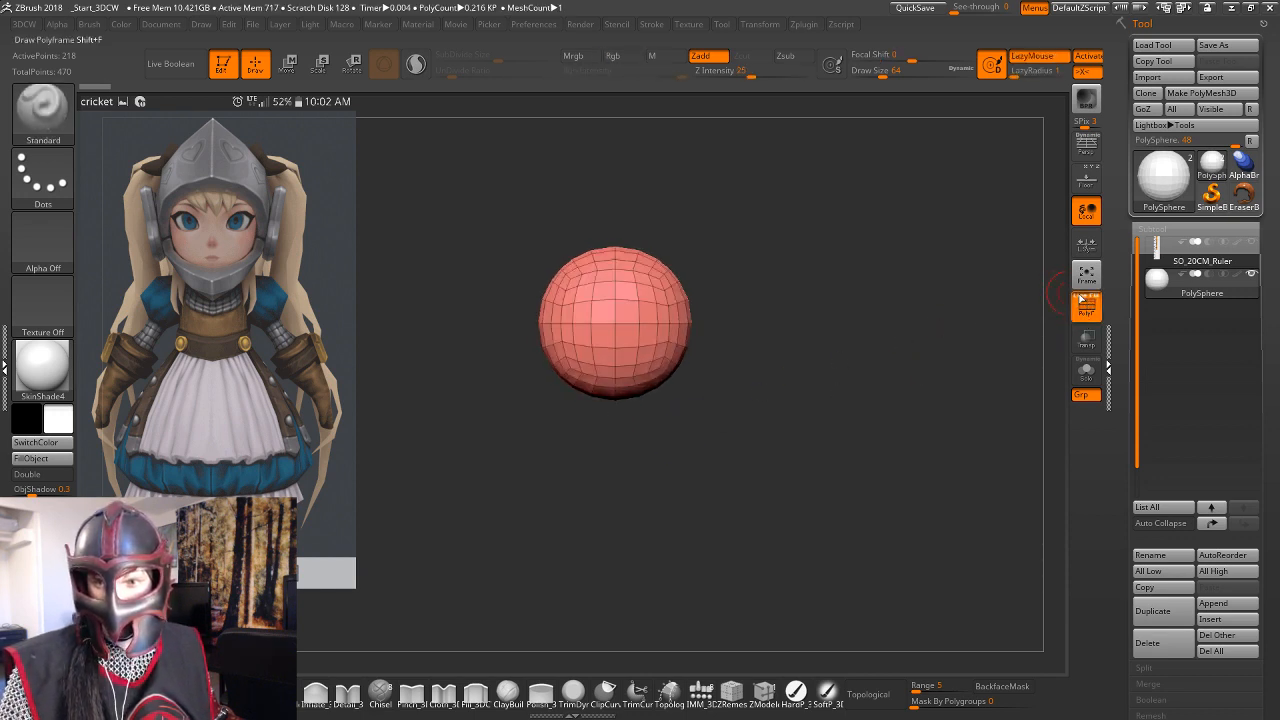
left_click(1096, 297)
left_click(1096, 297)
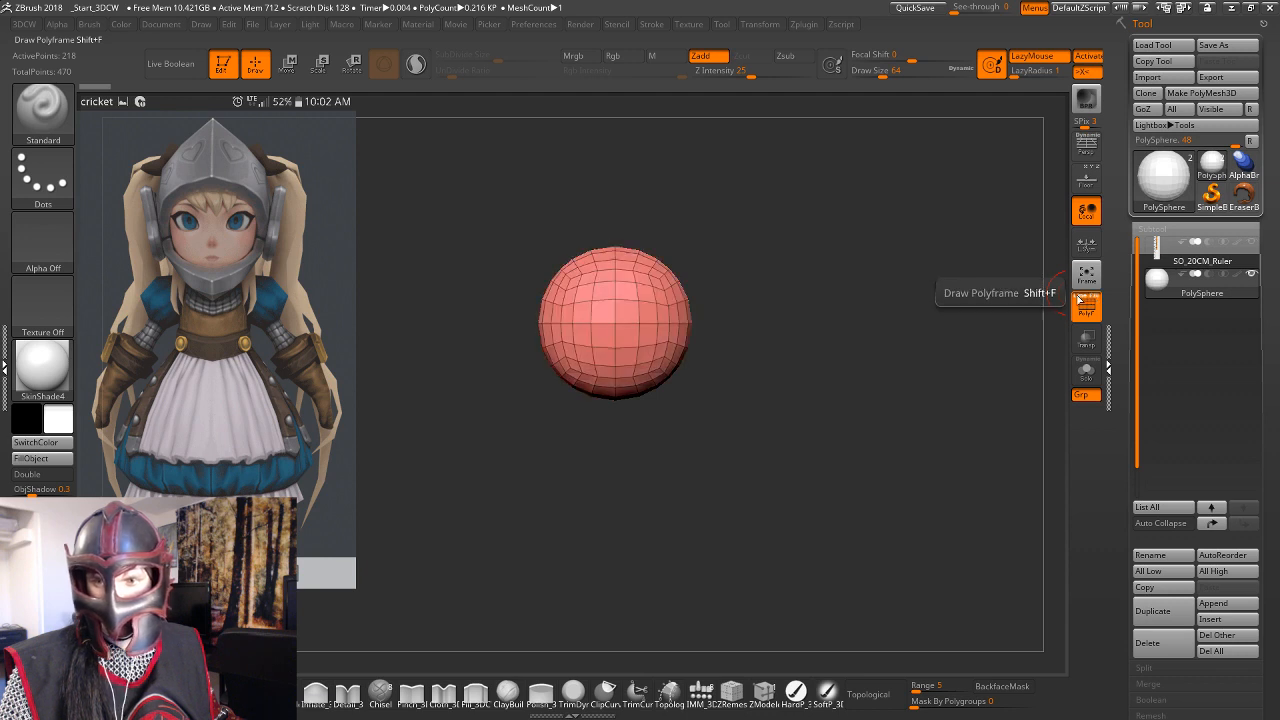
left_click(1079, 297)
left_click(1080, 298)
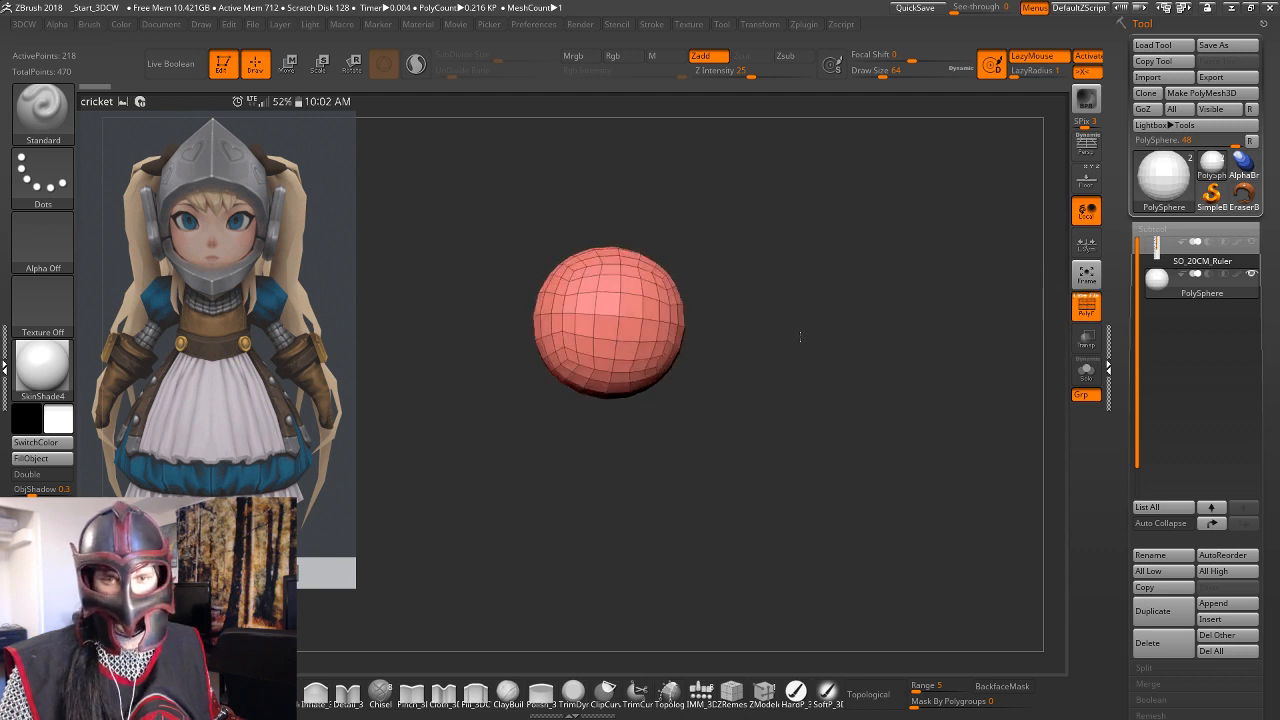
Move the Spotlight character screenshot to the middle of the canvas over the sphere and lower its opacity.
left_click_drag(853, 372, 845, 321)
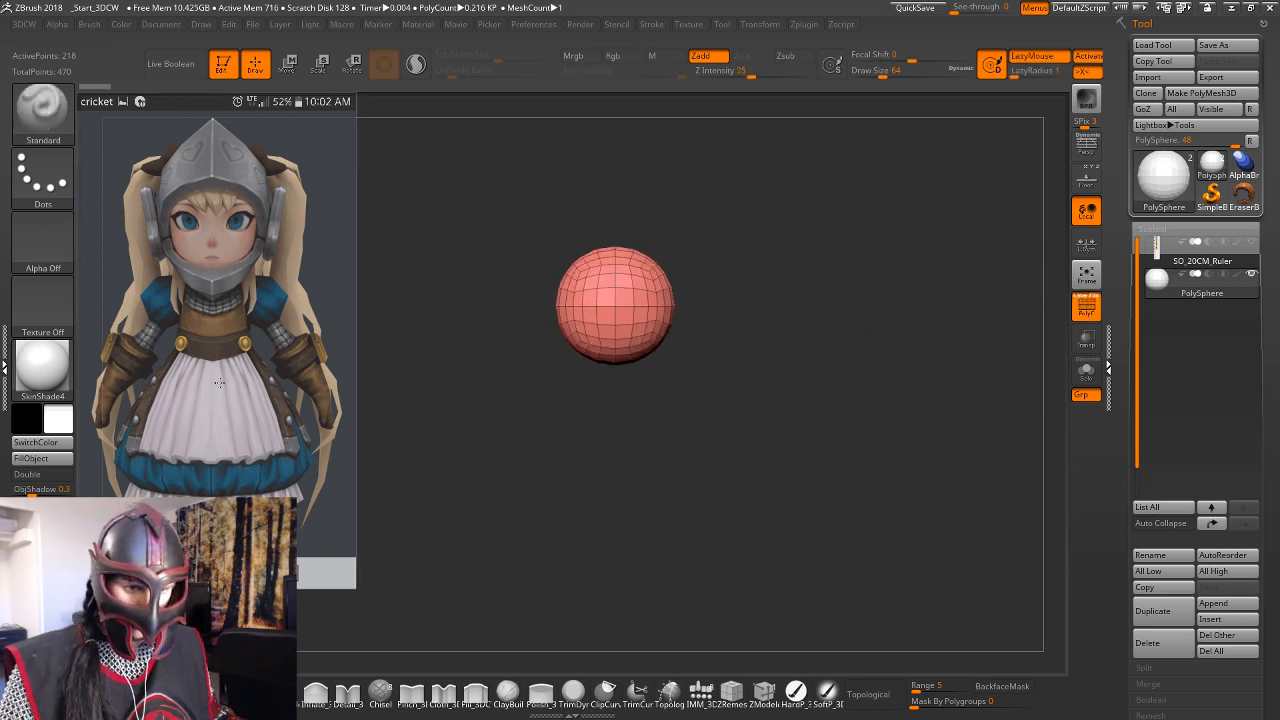
key("shift+z")
left_click_drag(286, 348, 624, 355)
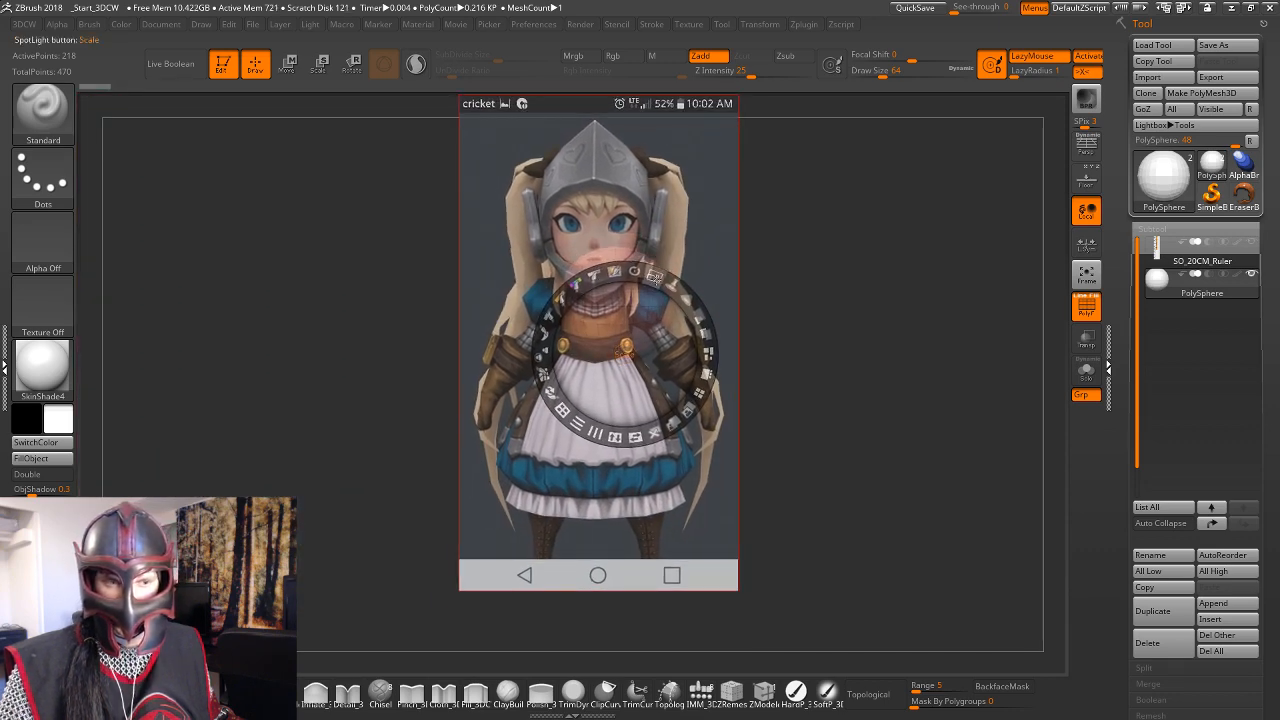
left_click_drag(653, 276, 632, 331)
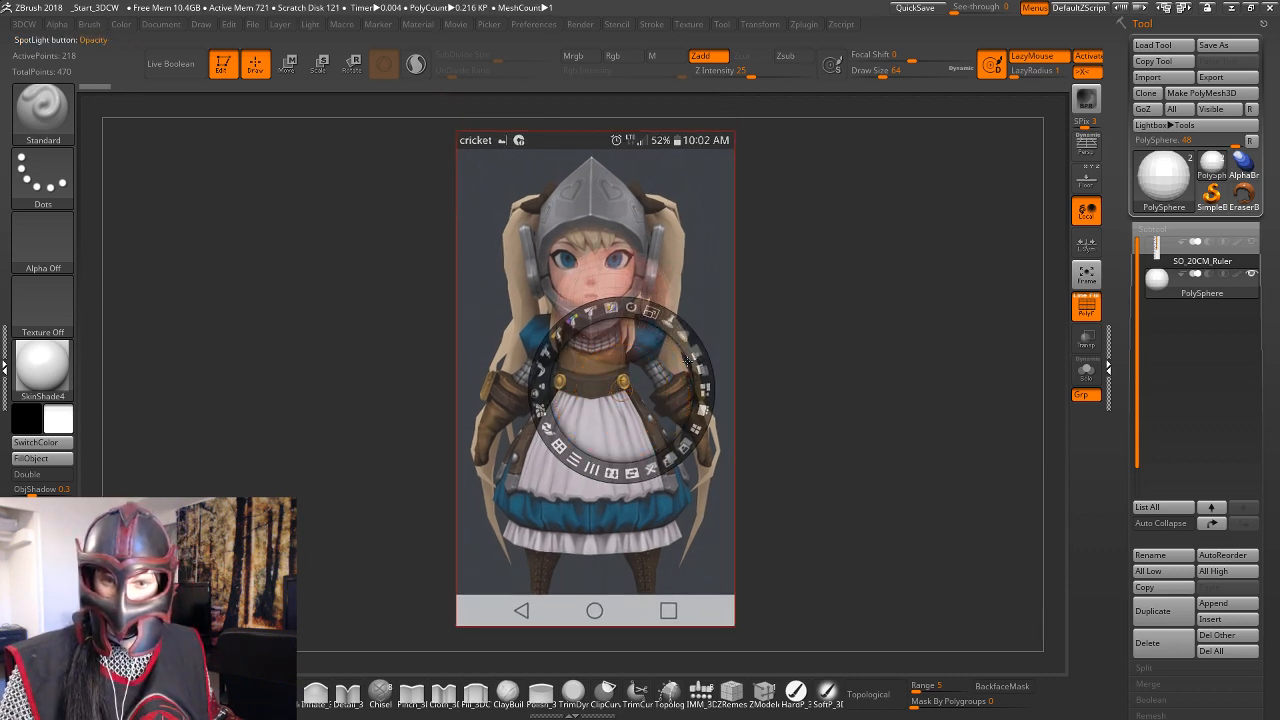
left_click_drag(690, 350, 665, 300)
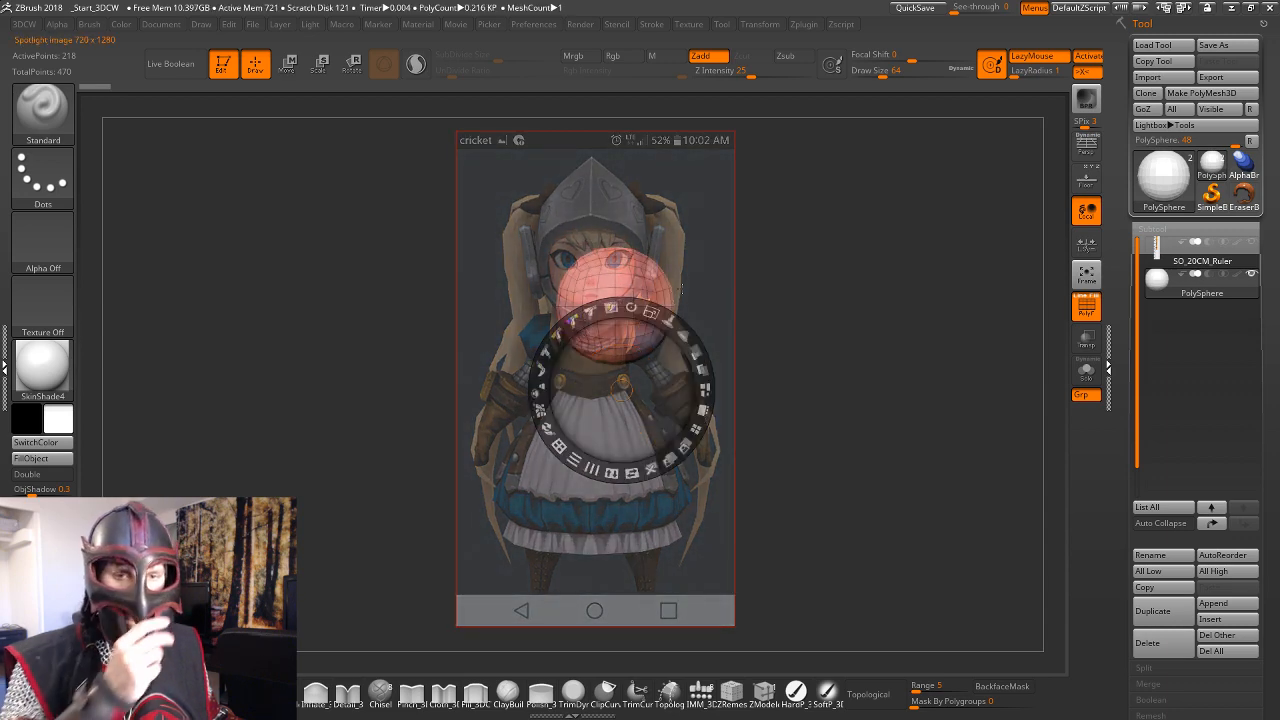
key("z")
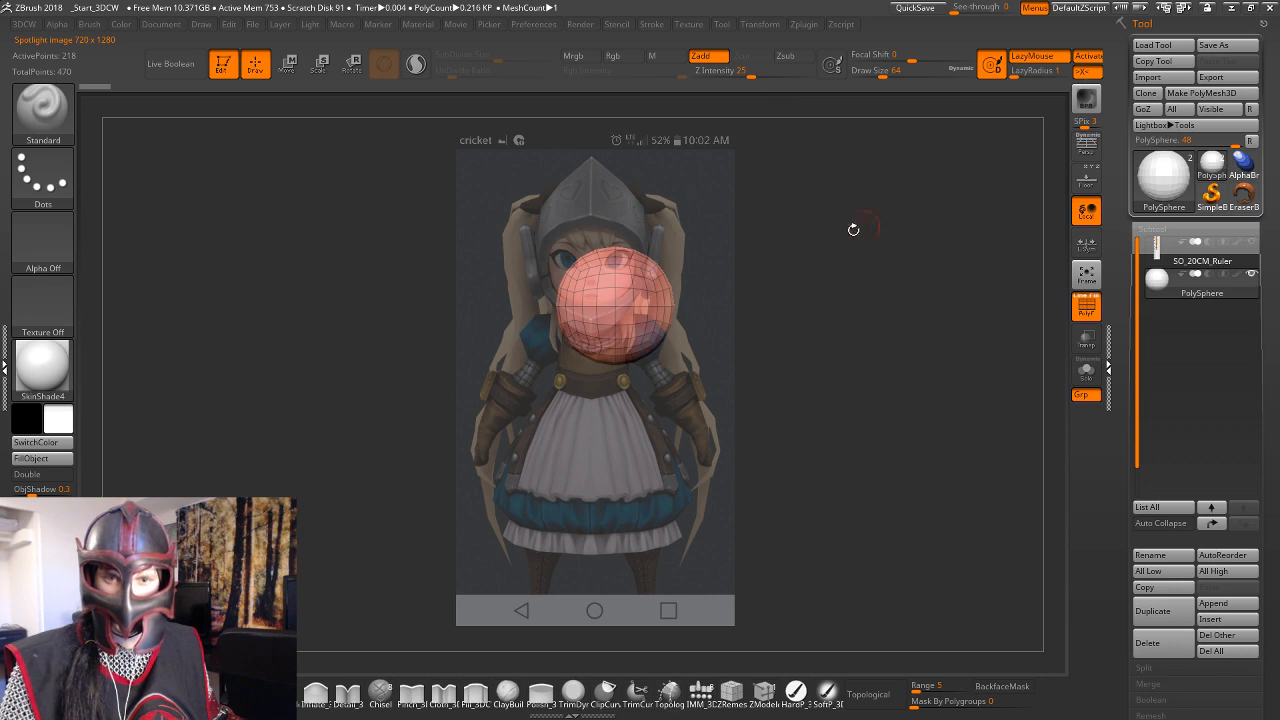
Align the sphere with the character's face in the reference image and leave See-through at 0.
left_click_drag(853, 229, 810, 190, "alt")
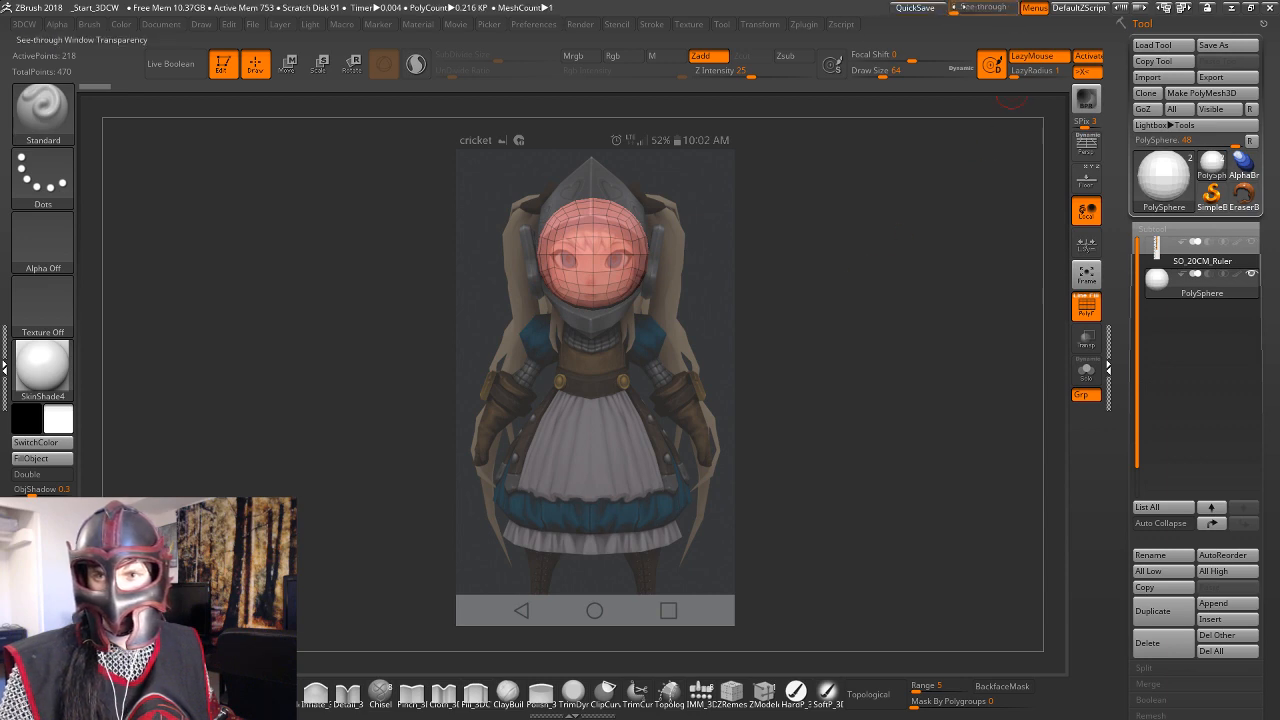
mouse_move(948, 7)
left_mouse_down()
mouse_move(981, 8)
mouse_move(950, 8)
left_mouse_up()
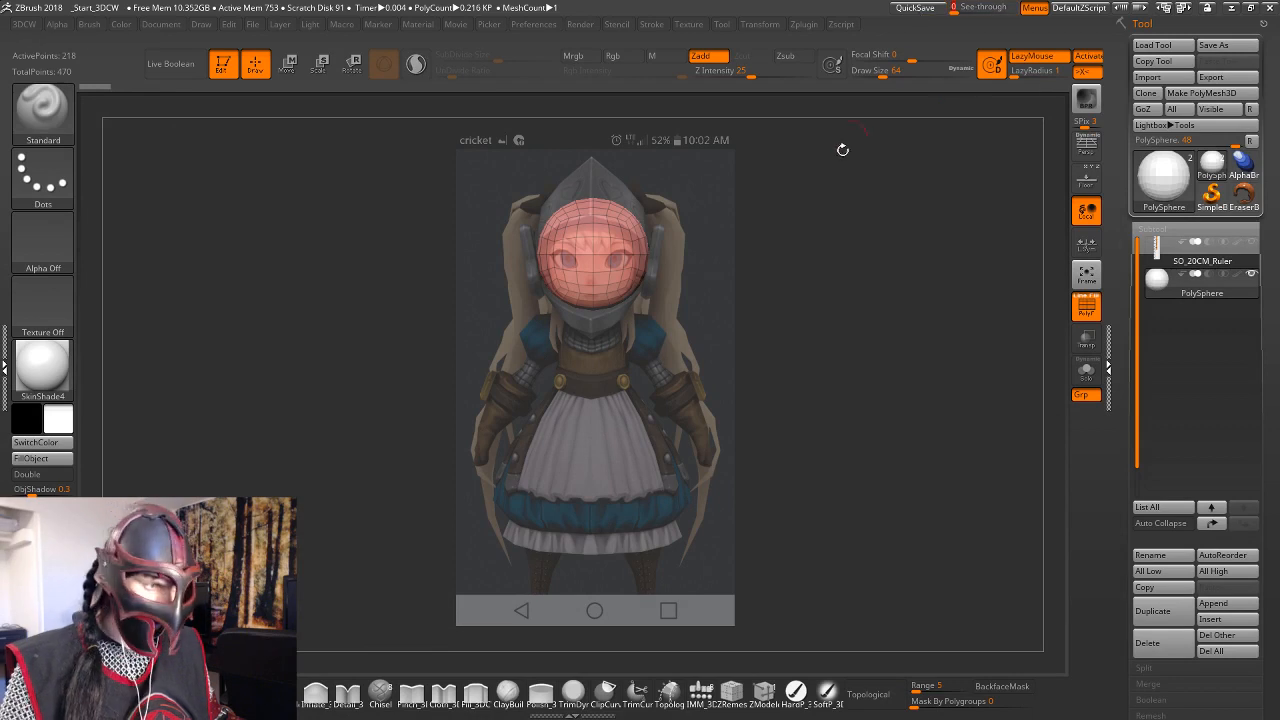
mouse_move(843, 207)
left_mouse_down()
mouse_move(828, 297)
mouse_move(854, 290)
left_mouse_up()
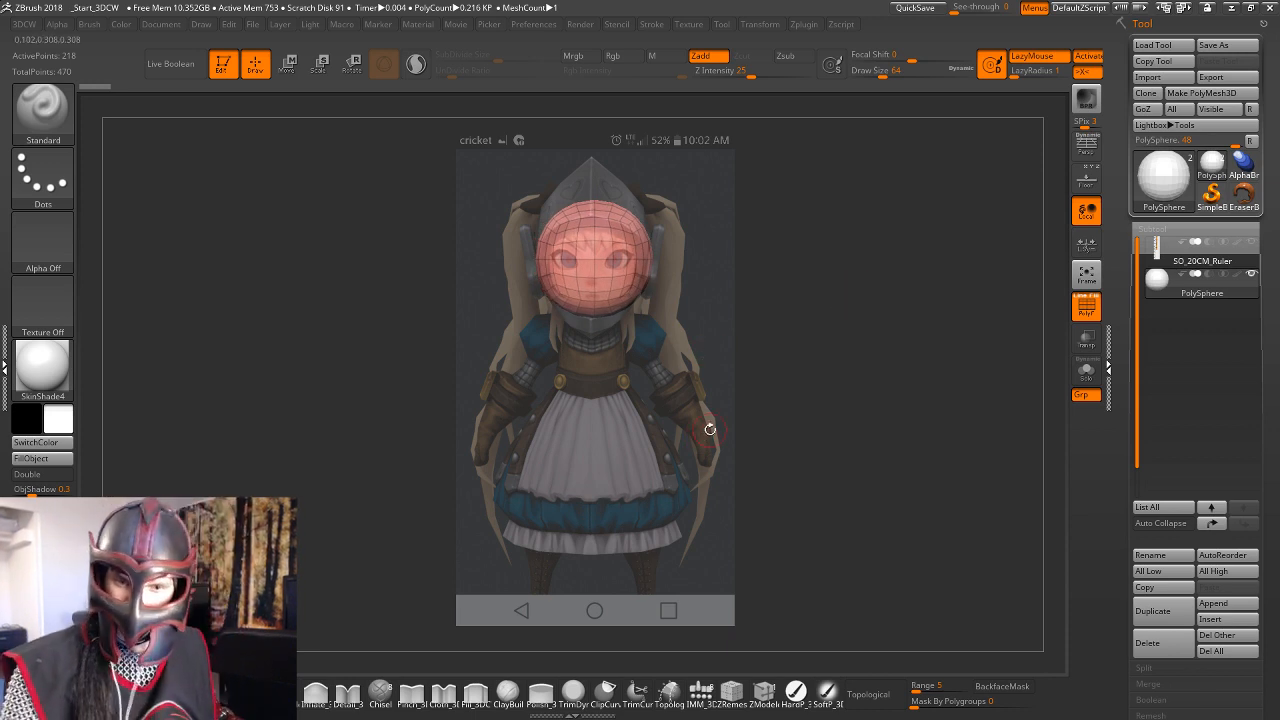
key("space")
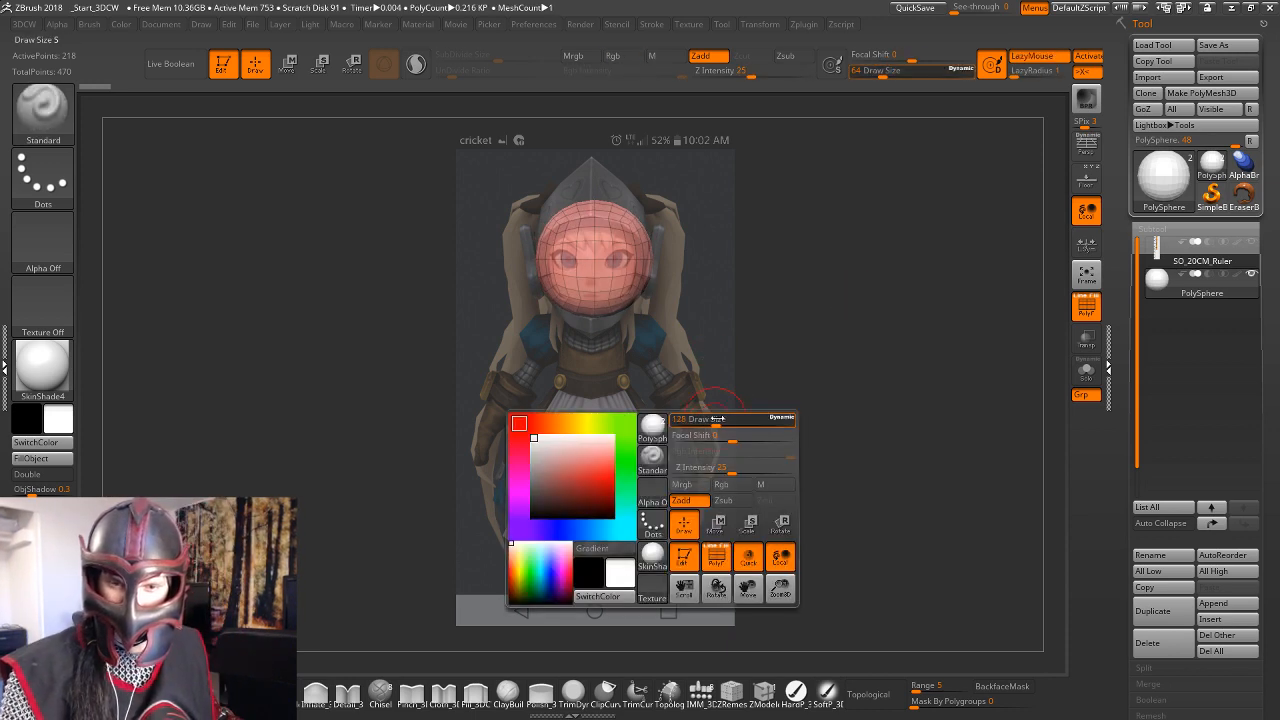
left_click_drag(718, 419, 721, 419)
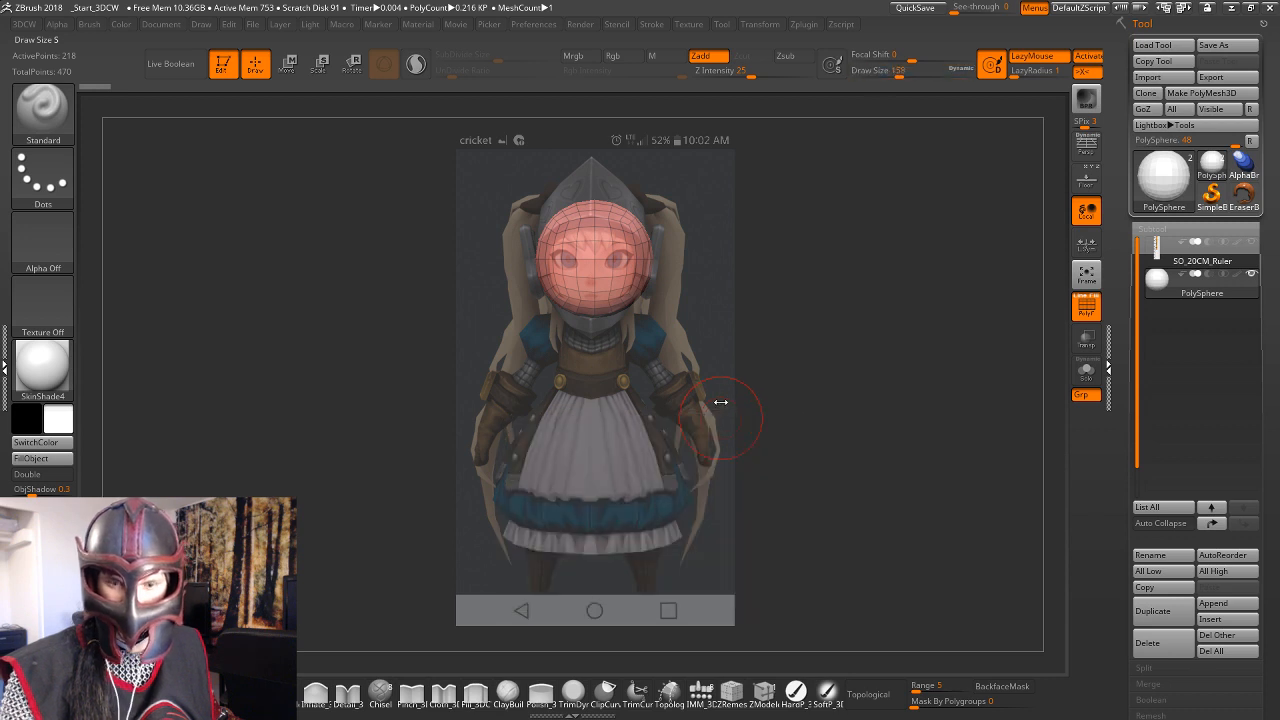
left_click(714, 684)
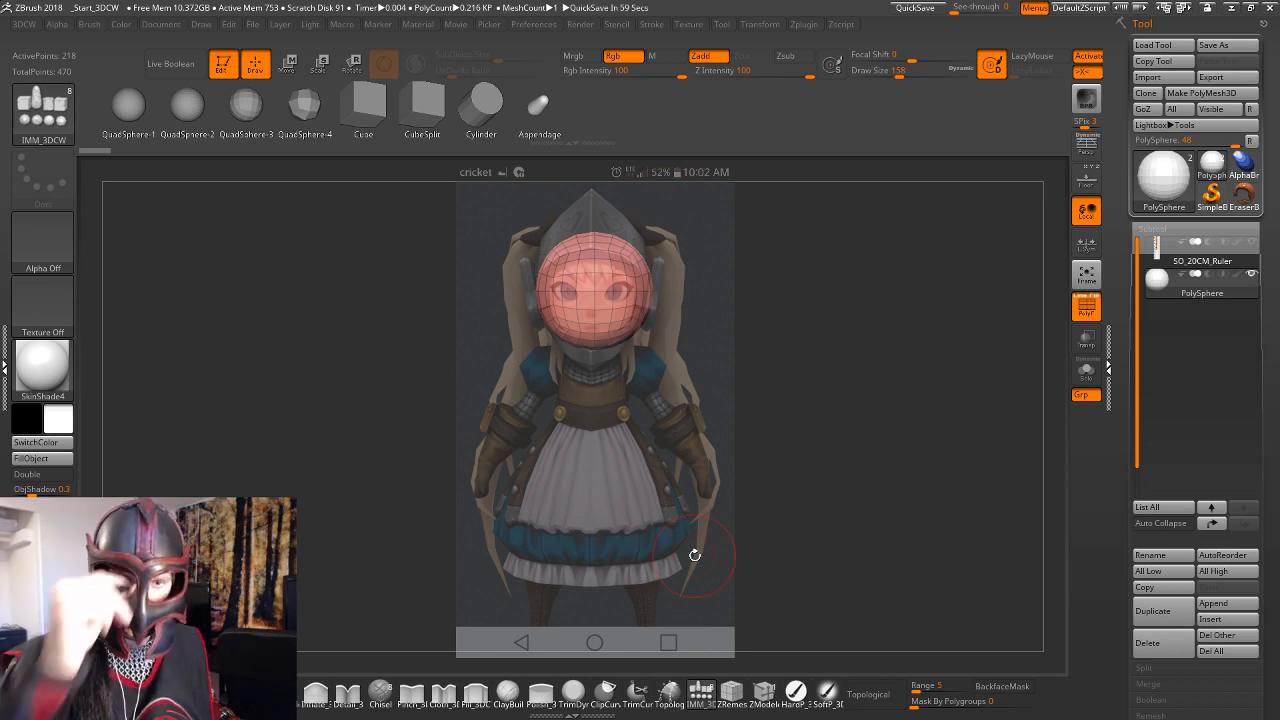
left_click_drag(826, 413, 818, 412)
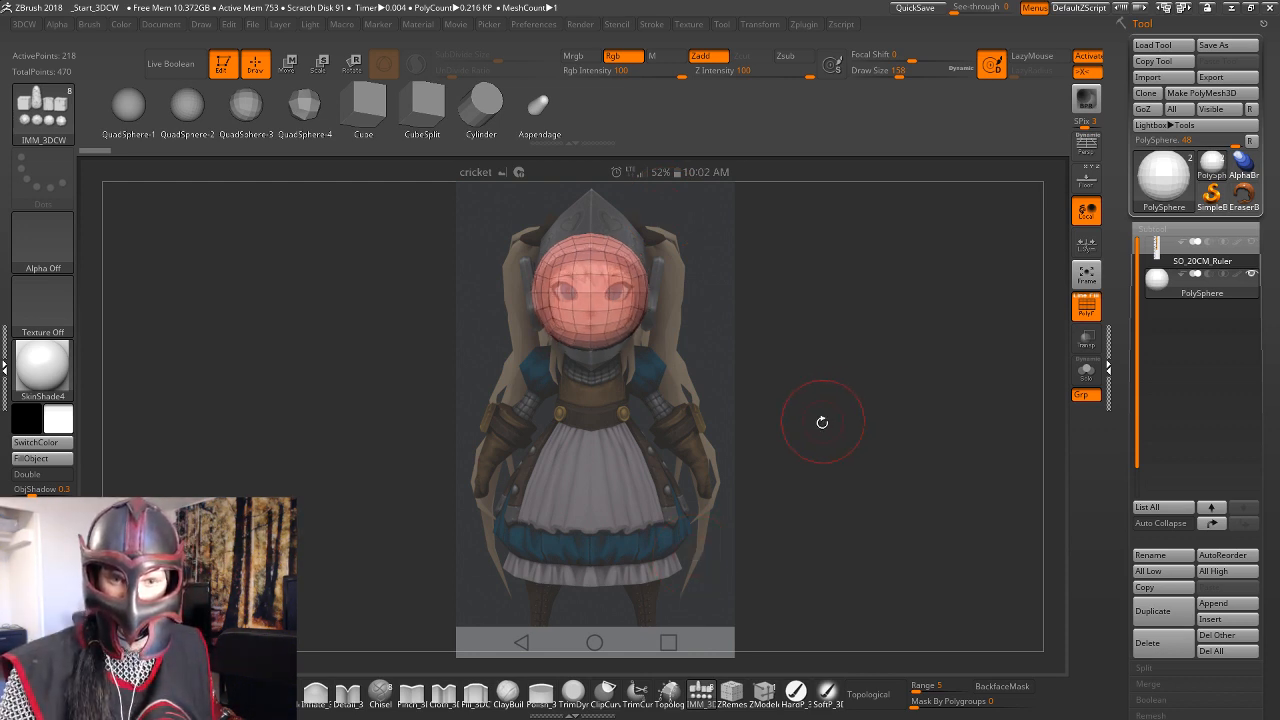
Switch to the Move brush and set its draw size to 280.
key("b")
key("m")
key("v")
key("space")
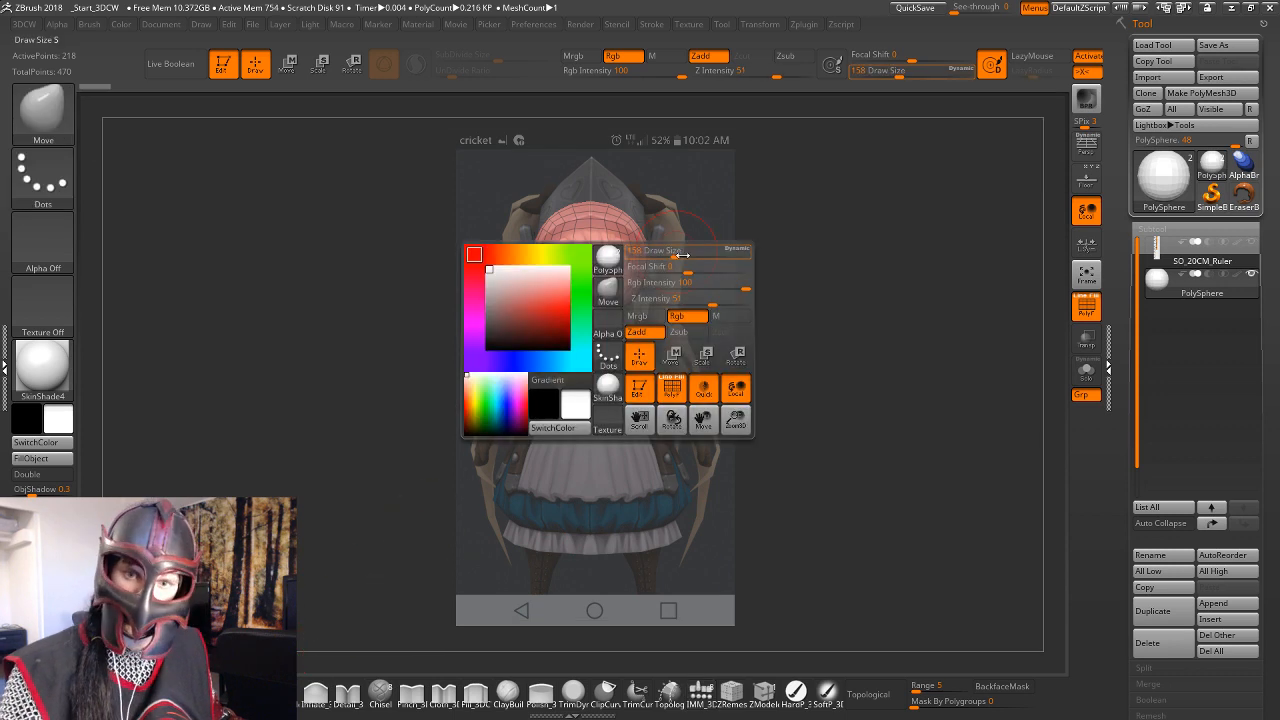
left_click_drag(675, 251, 689, 252)
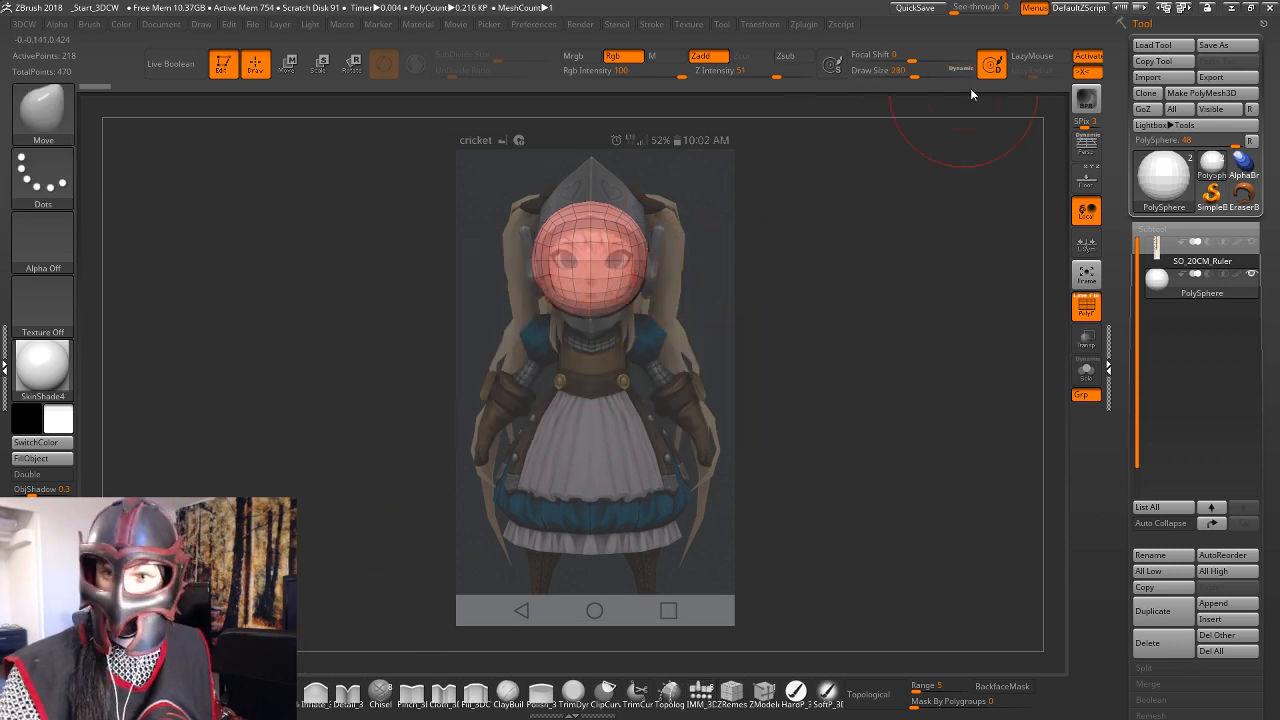
Reshape the sphere's sides, top and underside with the Move brush to follow the character's face in the reference.
left_click_drag(639, 262, 615, 266)
key("ctrl+z")
left_click_drag(788, 319, 724, 322)
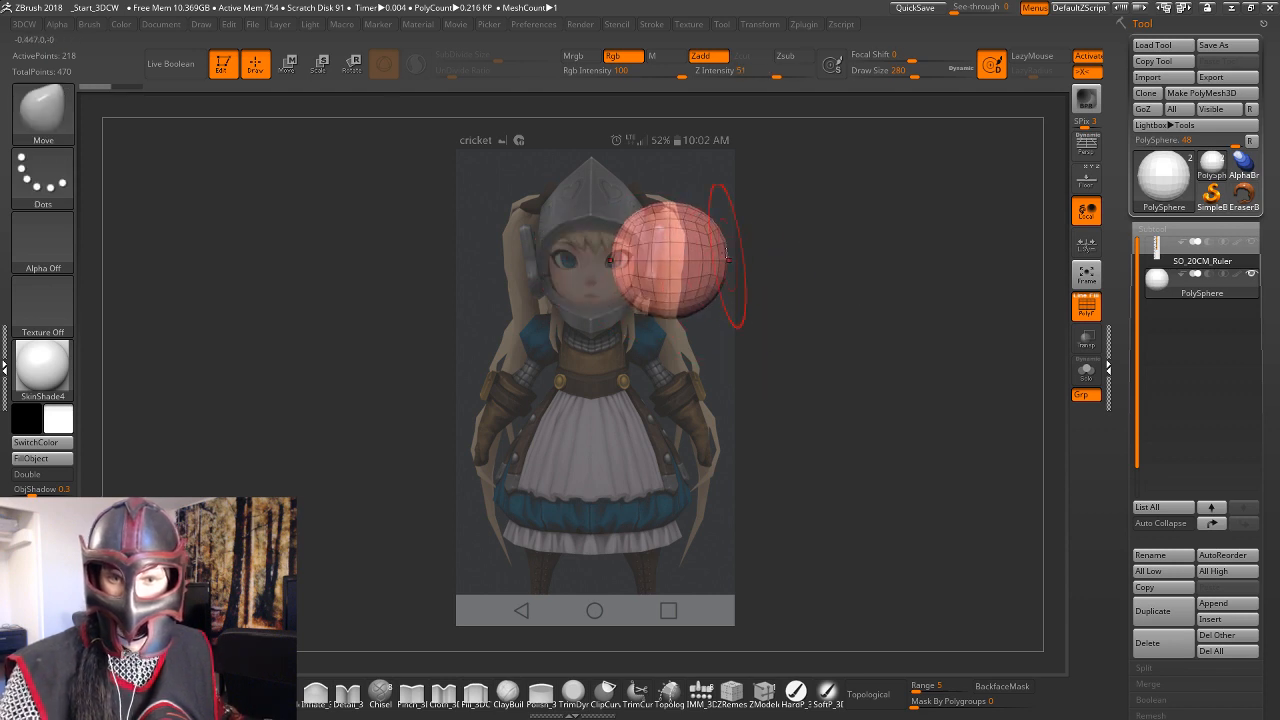
left_click_drag(795, 291, 727, 293)
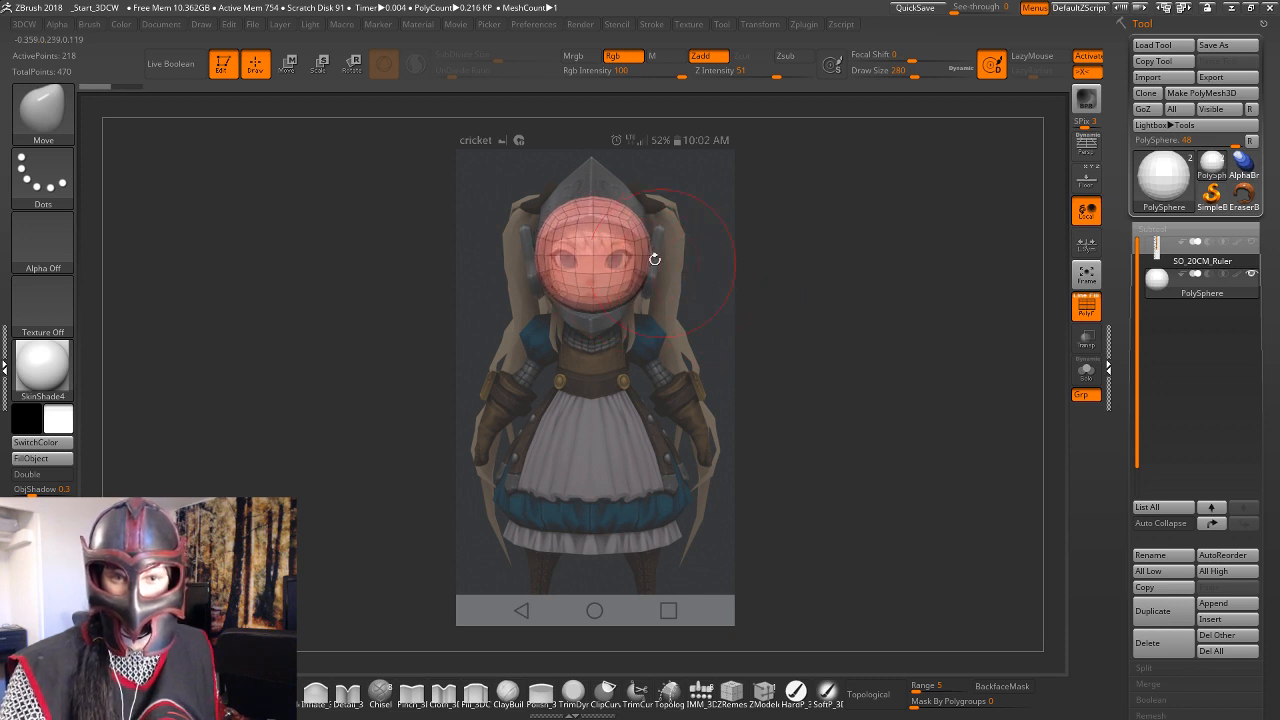
left_click_drag(650, 264, 614, 198)
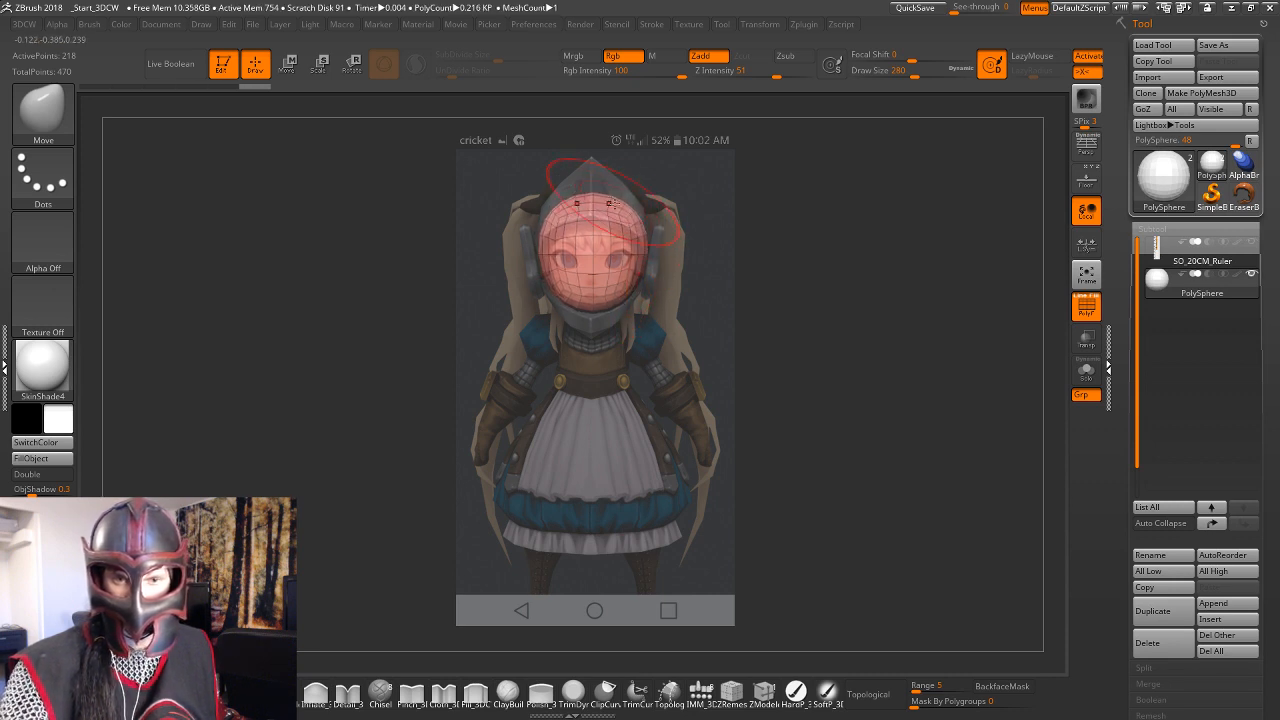
left_click_drag(597, 335, 594, 318)
Reduce the draw size to 187 and mould the sphere's lower sides and cheek area into a narrower jaw.
key("space")
left_click_drag(683, 351, 626, 350)
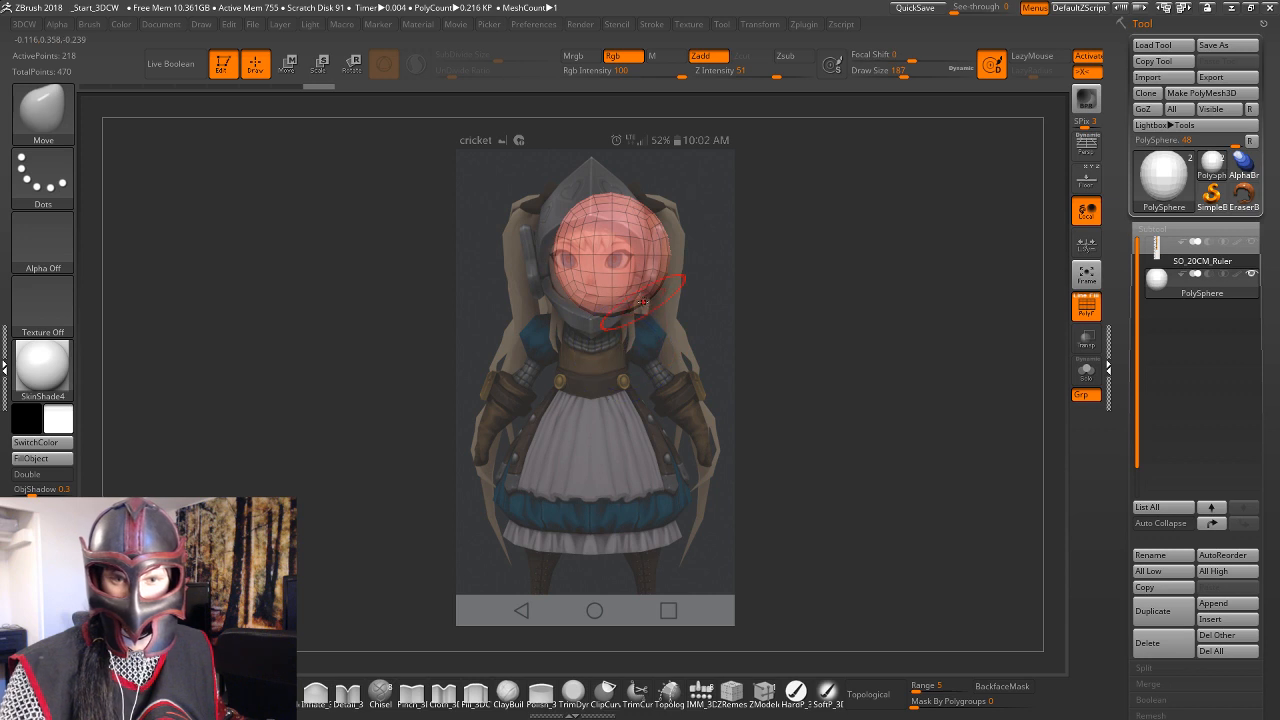
left_click_drag(643, 290, 644, 287)
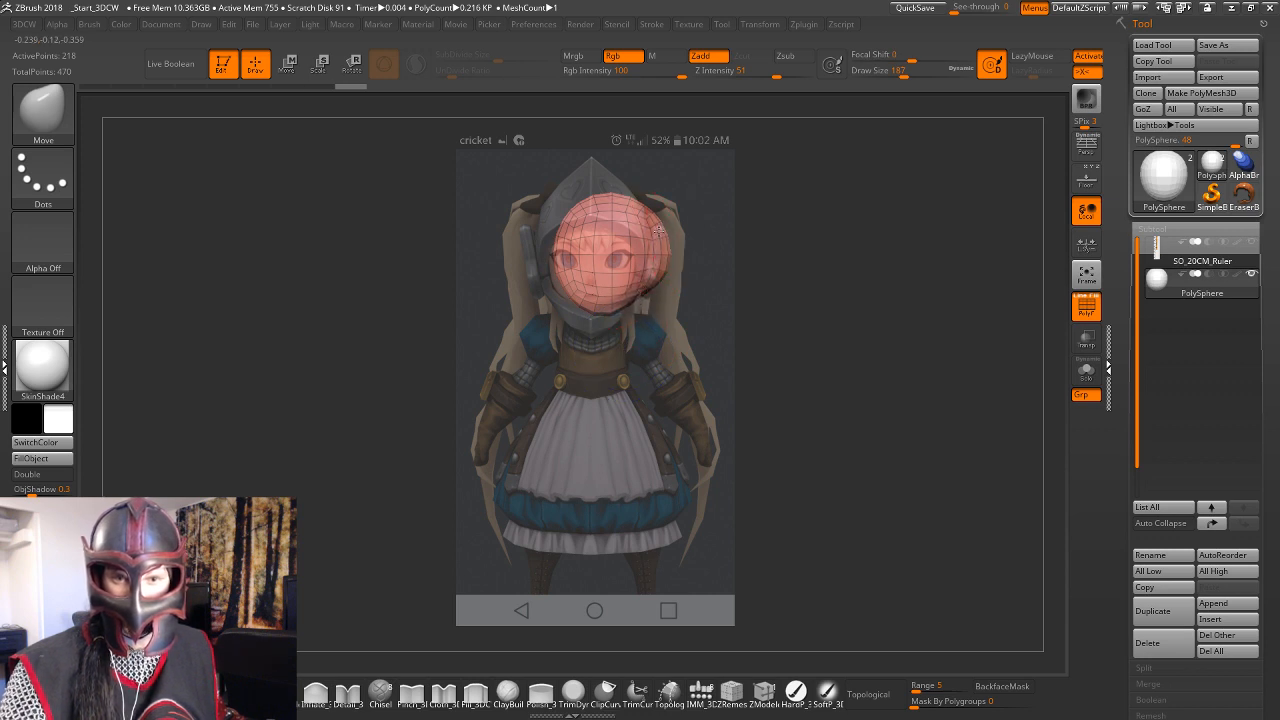
left_click_drag(659, 230, 657, 232)
mouse_move(778, 323)
left_mouse_down()
mouse_move(847, 316)
mouse_move(787, 312)
left_mouse_up()
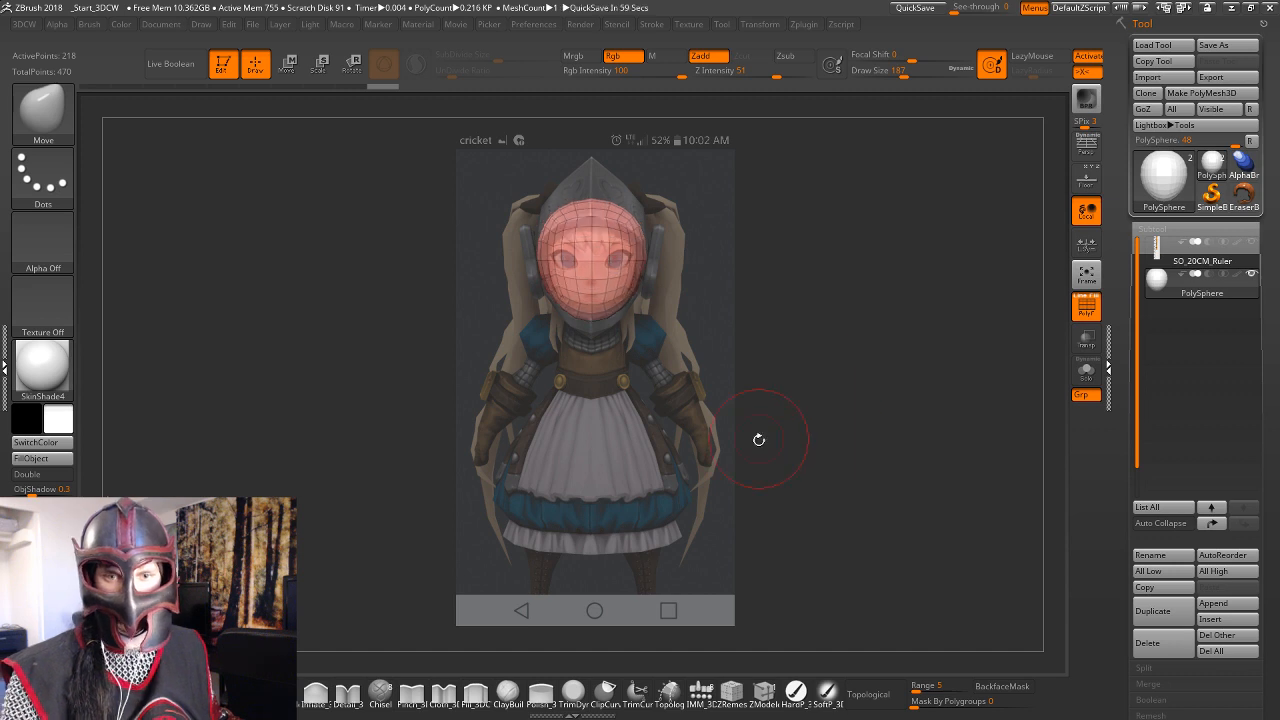
Insert an Appendage mesh from the IMM_3DCW brush on the underside of the head as the neck.
mouse_move(759, 440)
left_mouse_down()
mouse_move(790, 442)
mouse_move(766, 454)
mouse_move(752, 436)
mouse_move(716, 455)
mouse_move(751, 391)
mouse_move(785, 396)
mouse_move(775, 415)
left_mouse_up()
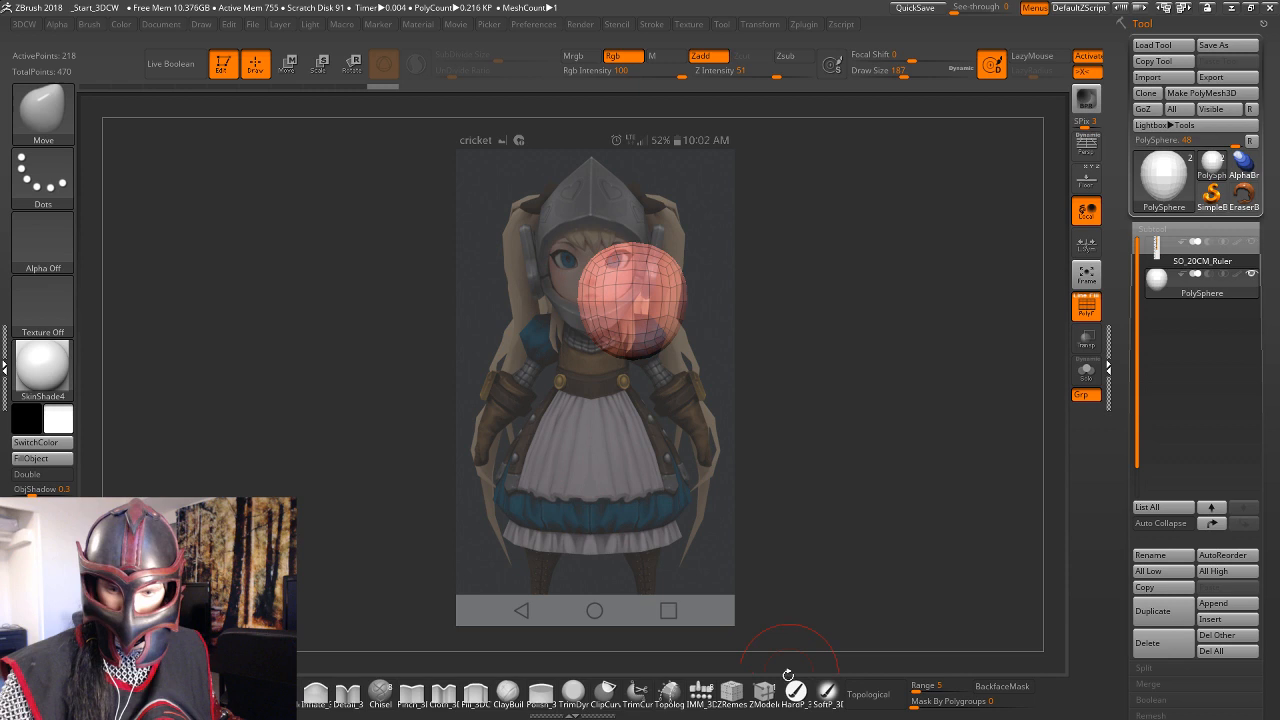
left_click(700, 688)
left_click(520, 110)
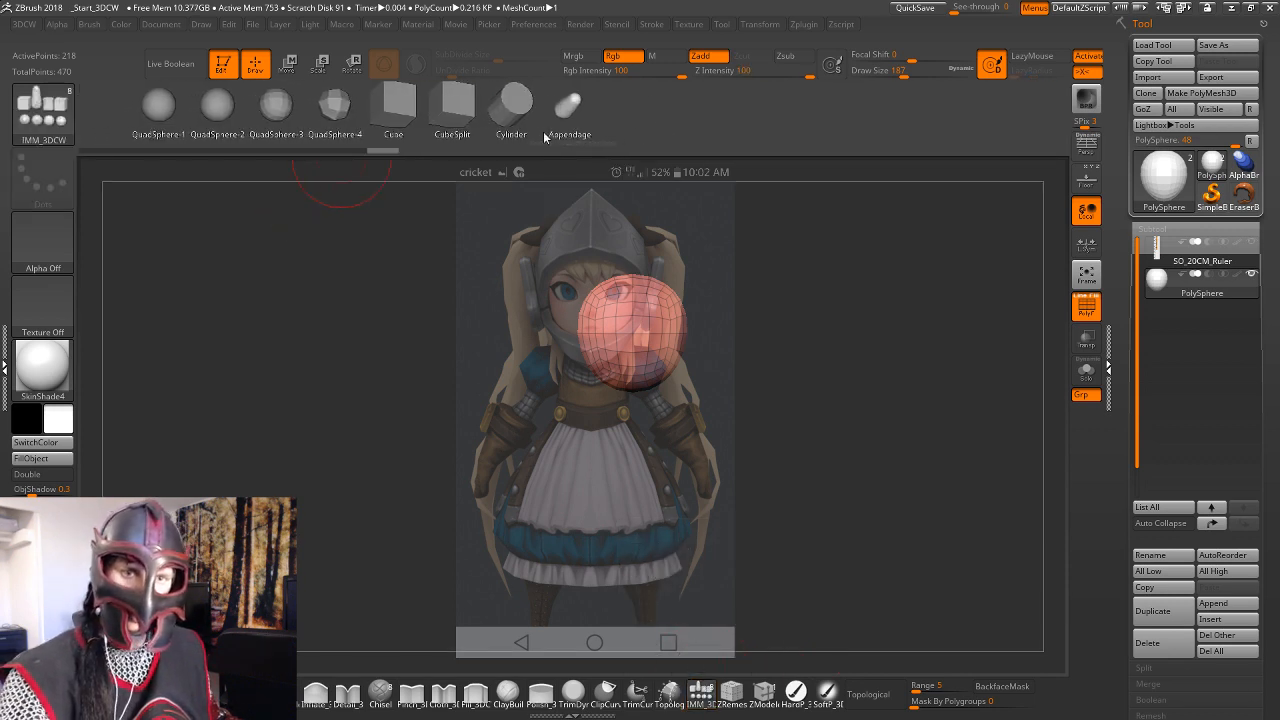
left_click(514, 117)
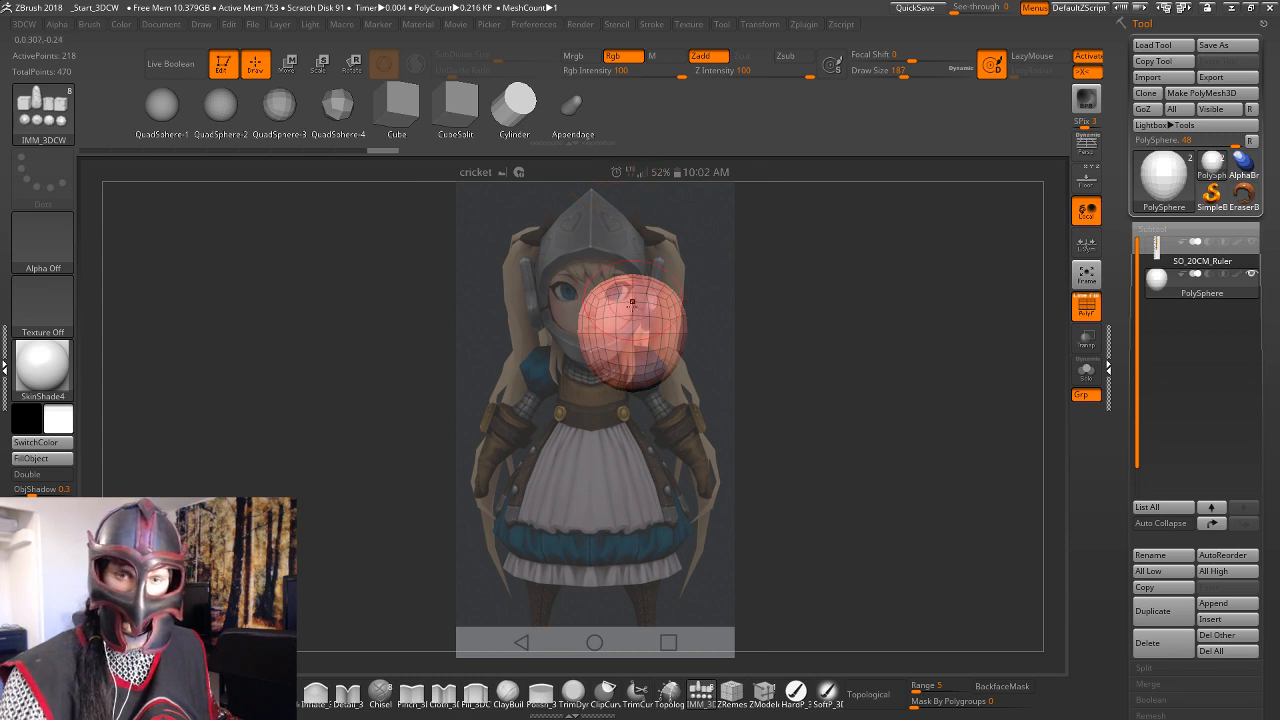
left_click(572, 106)
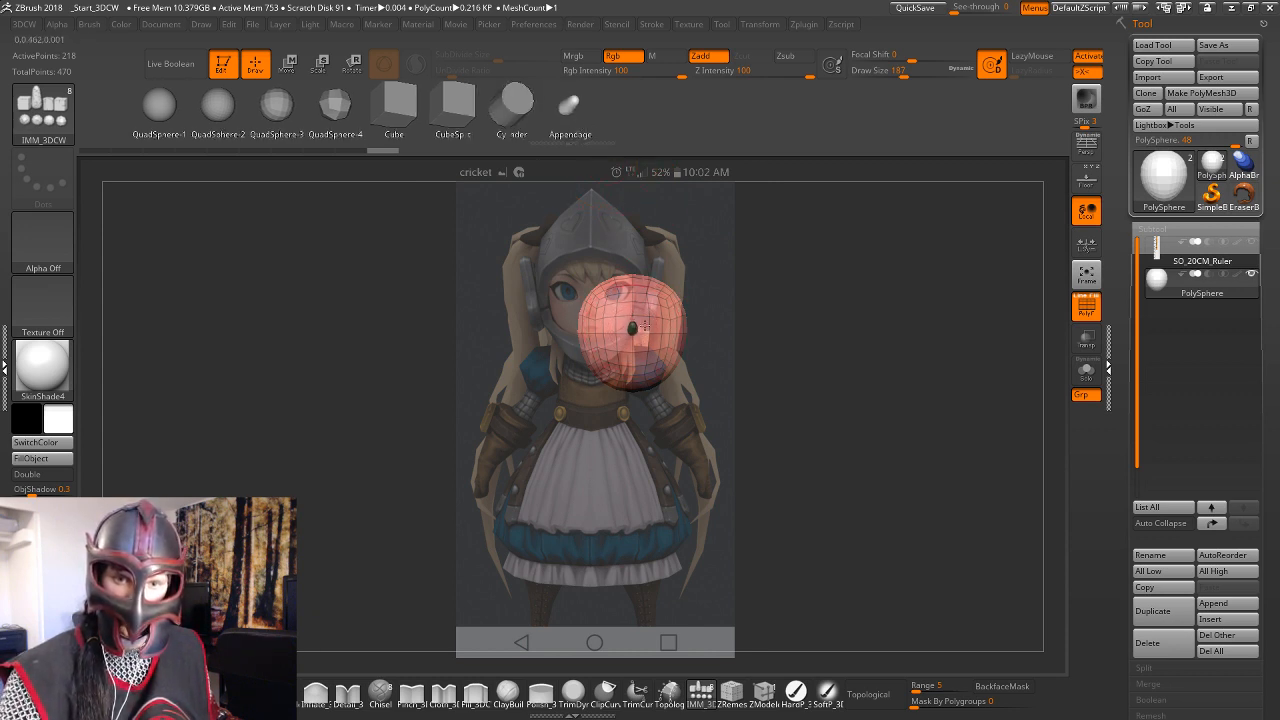
left_click_drag(660, 323, 680, 321)
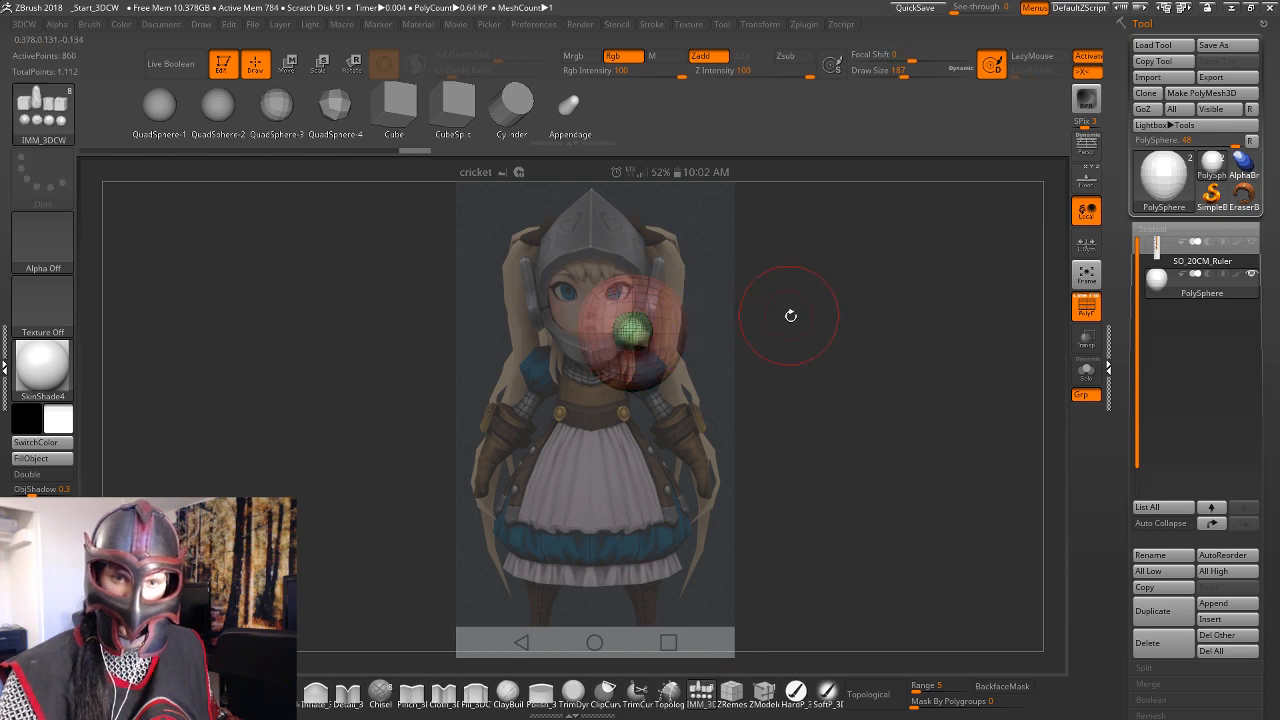
Move the neck piece up into the head and toward the back, and shorten it along its length.
left_click_drag(791, 314, 939, 302)
mouse_move(804, 416)
left_mouse_down()
mouse_move(794, 287)
mouse_move(820, 397)
left_mouse_up()
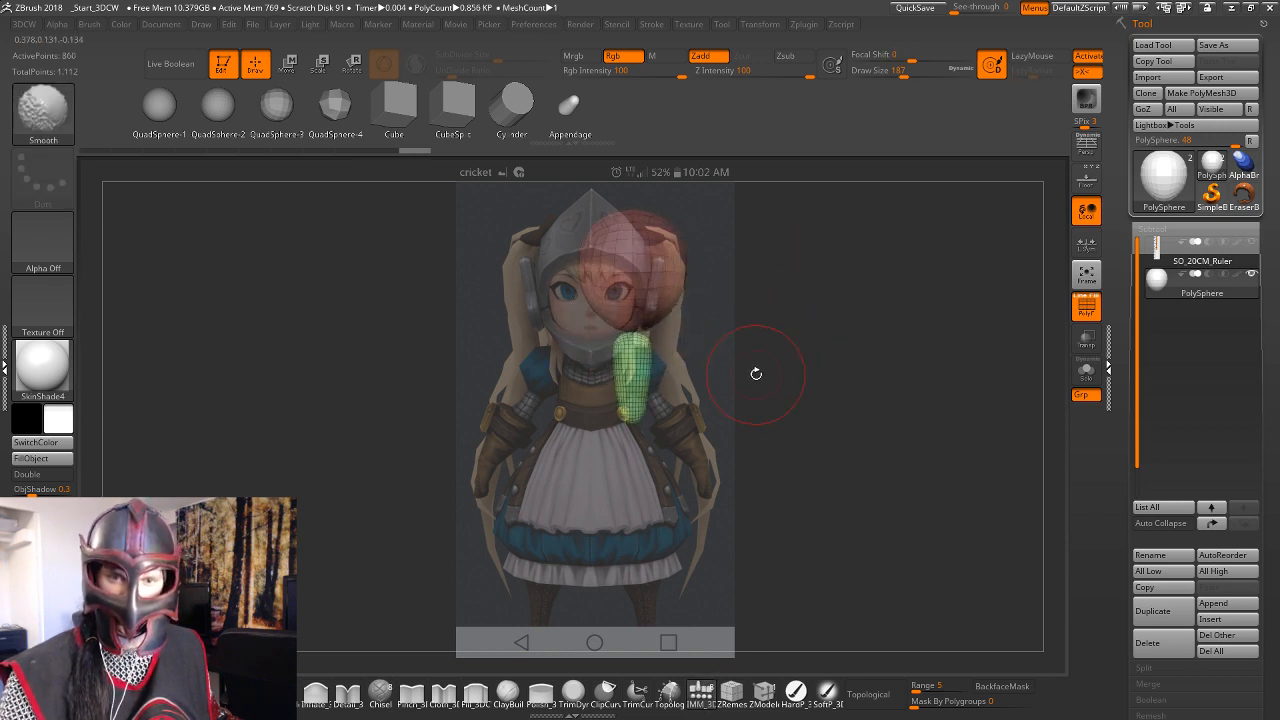
left_click_drag(755, 372, 816, 393, "shift")
key("w")
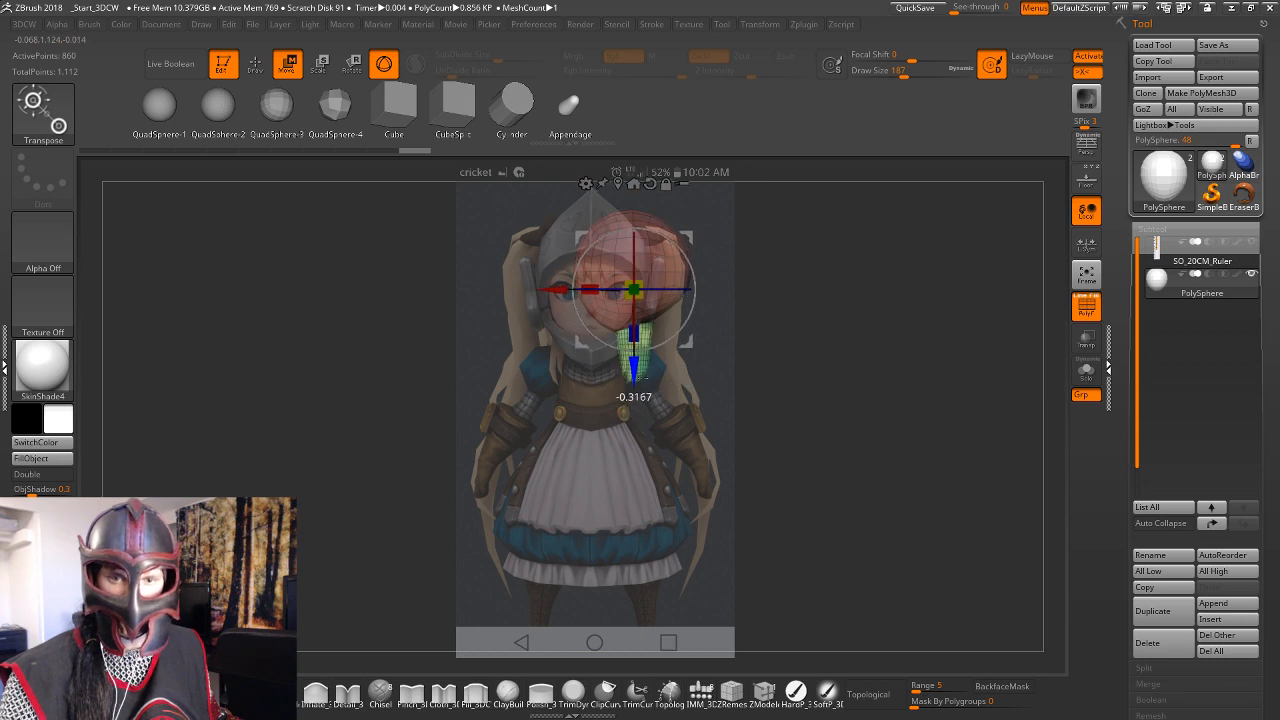
left_click_drag(634, 290, 664, 282)
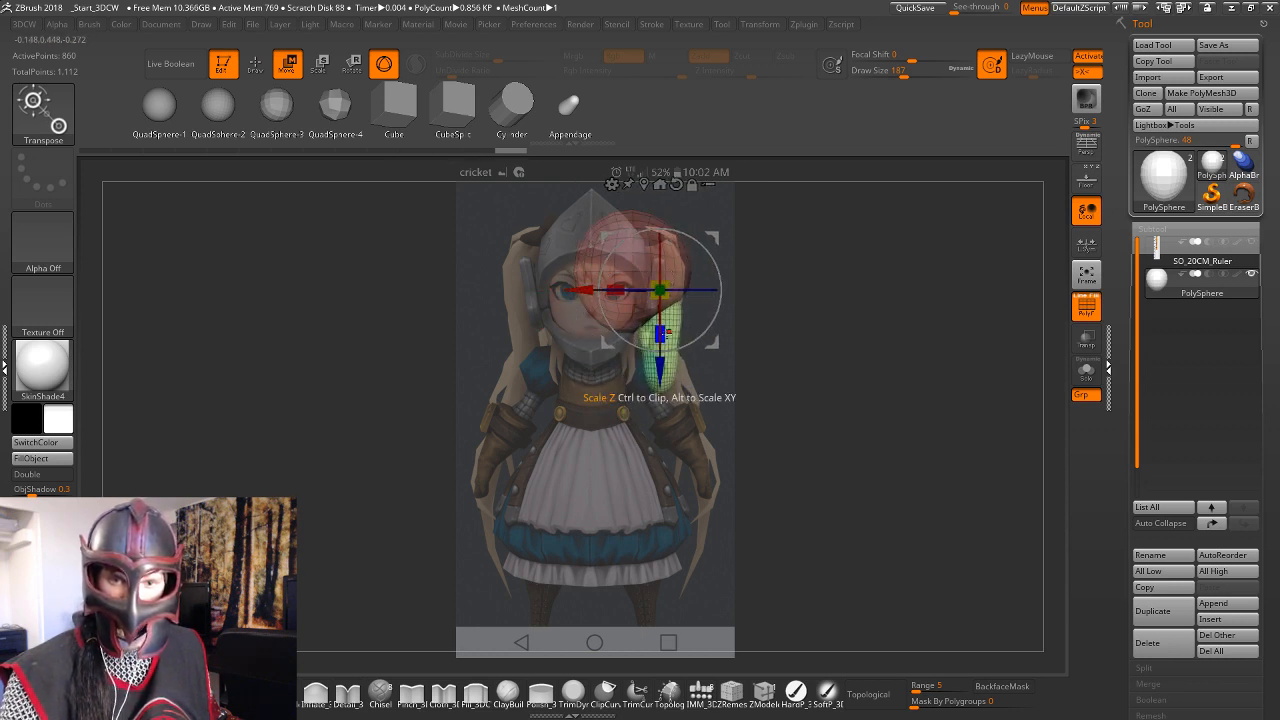
left_click_drag(660, 334, 660, 310)
left_click_drag(777, 329, 832, 314, "shift")
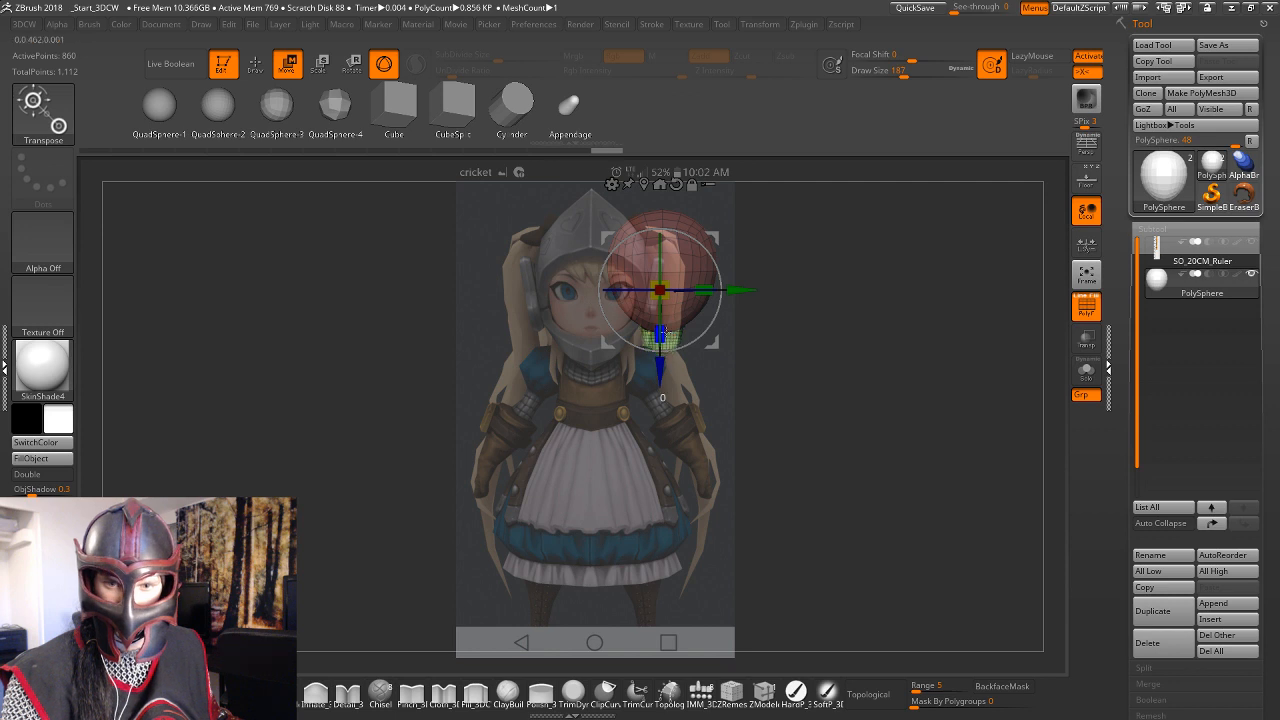
left_click_drag(810, 340, 906, 348)
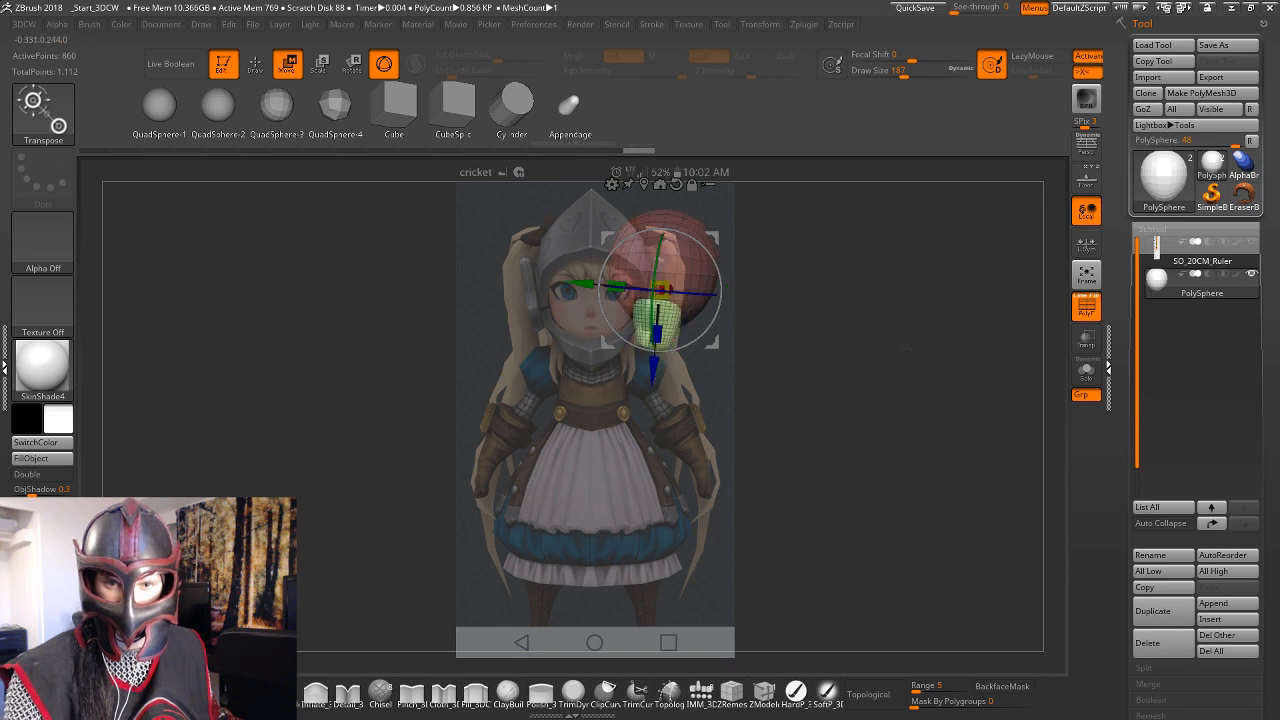
key("q")
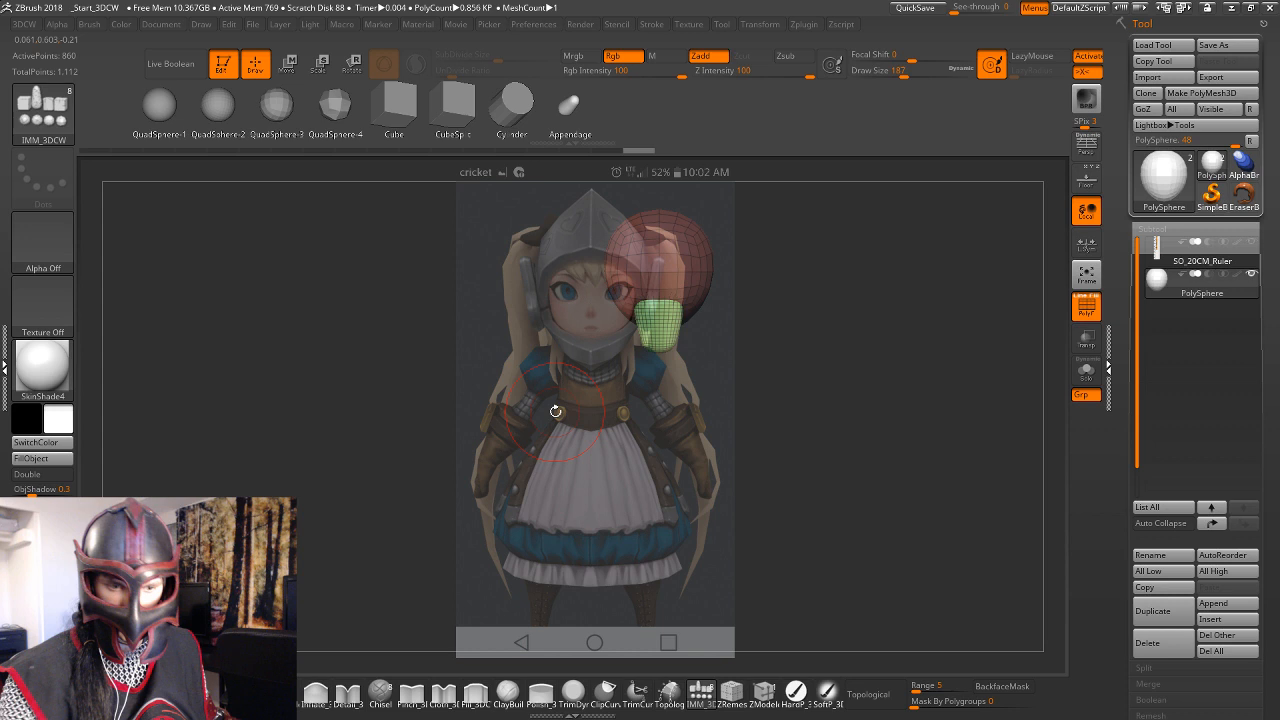
Shape the inserted neck piece beneath the head with the Move brush.
key("b")
key("m")
key("v")
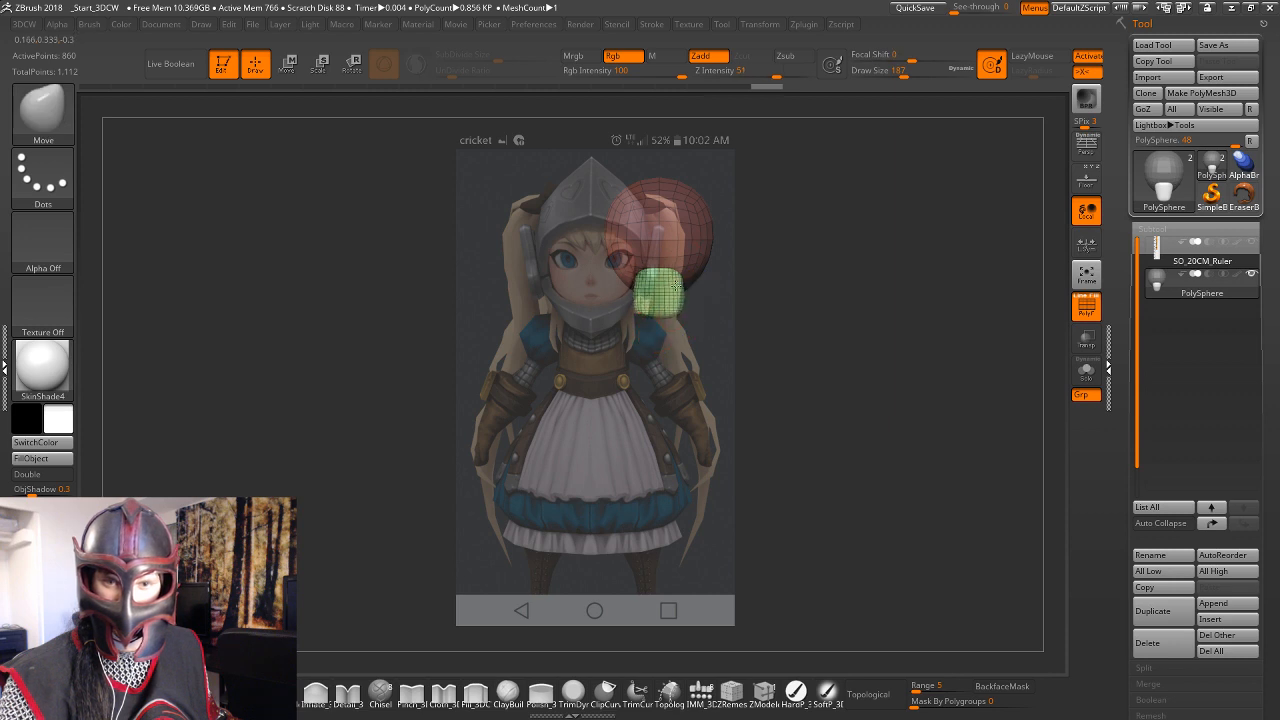
left_click_drag(659, 282, 684, 353)
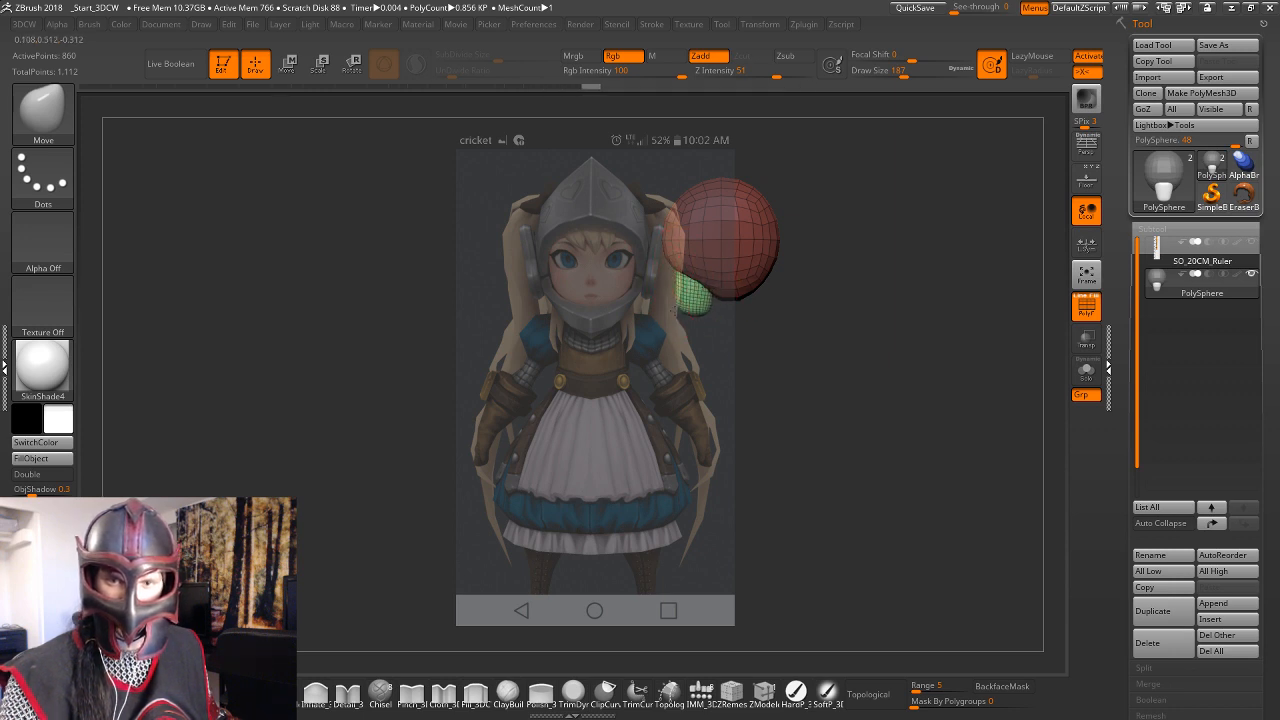
mouse_move(673, 304)
left_mouse_down()
mouse_move(735, 305)
mouse_move(673, 307)
mouse_move(680, 286)
mouse_move(702, 317)
mouse_move(679, 313)
left_mouse_up()
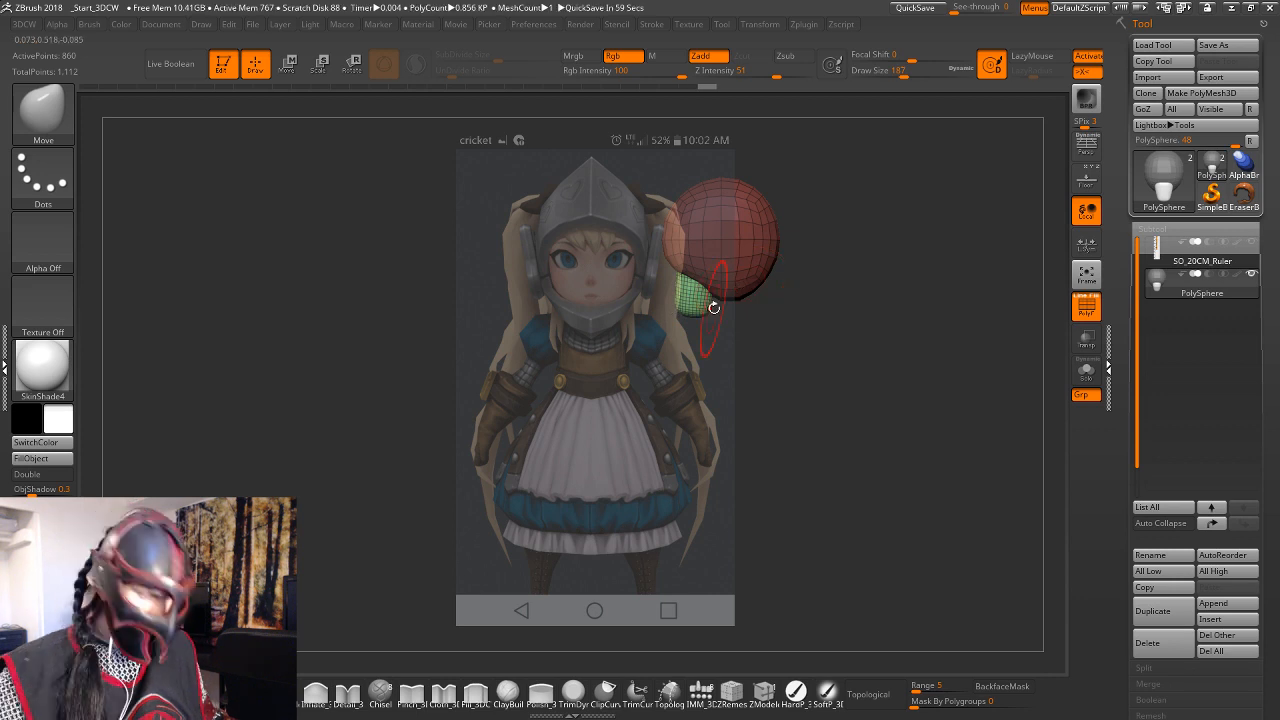
Mask the neck so that only the head polygroup stays editable, and return to drawing beside the reference.
key("w")
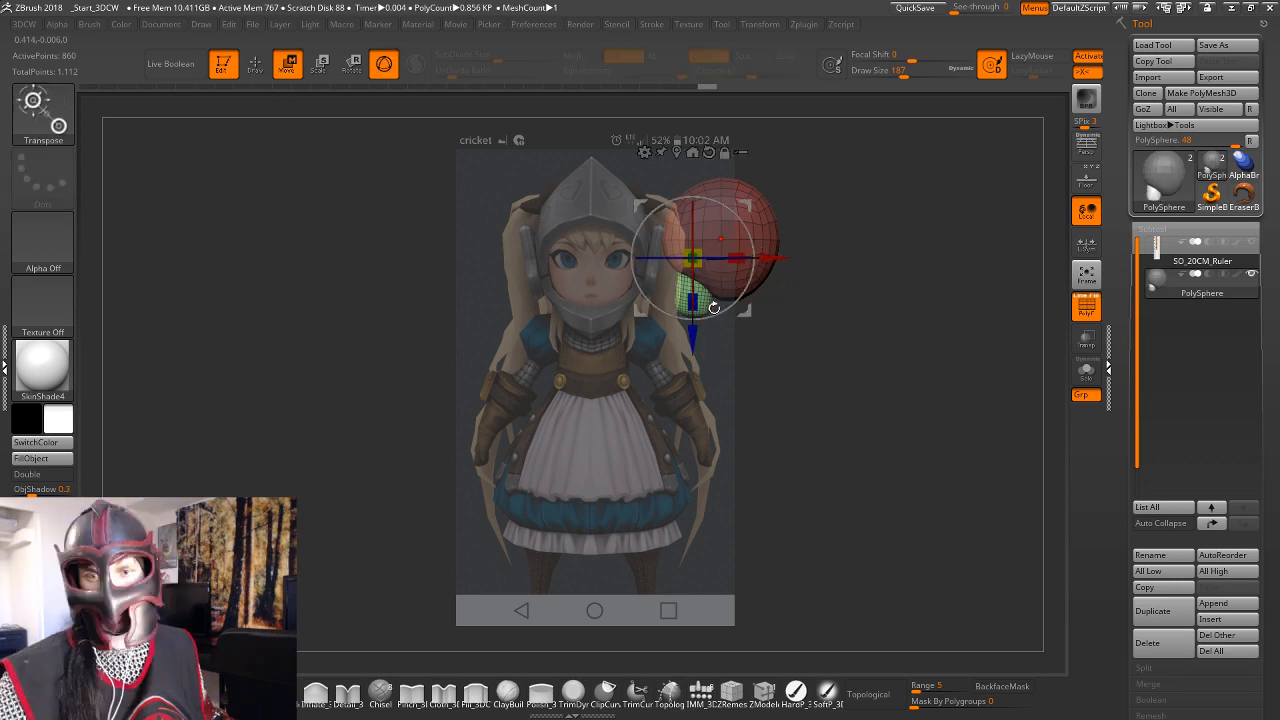
left_click(768, 230, "ctrl")
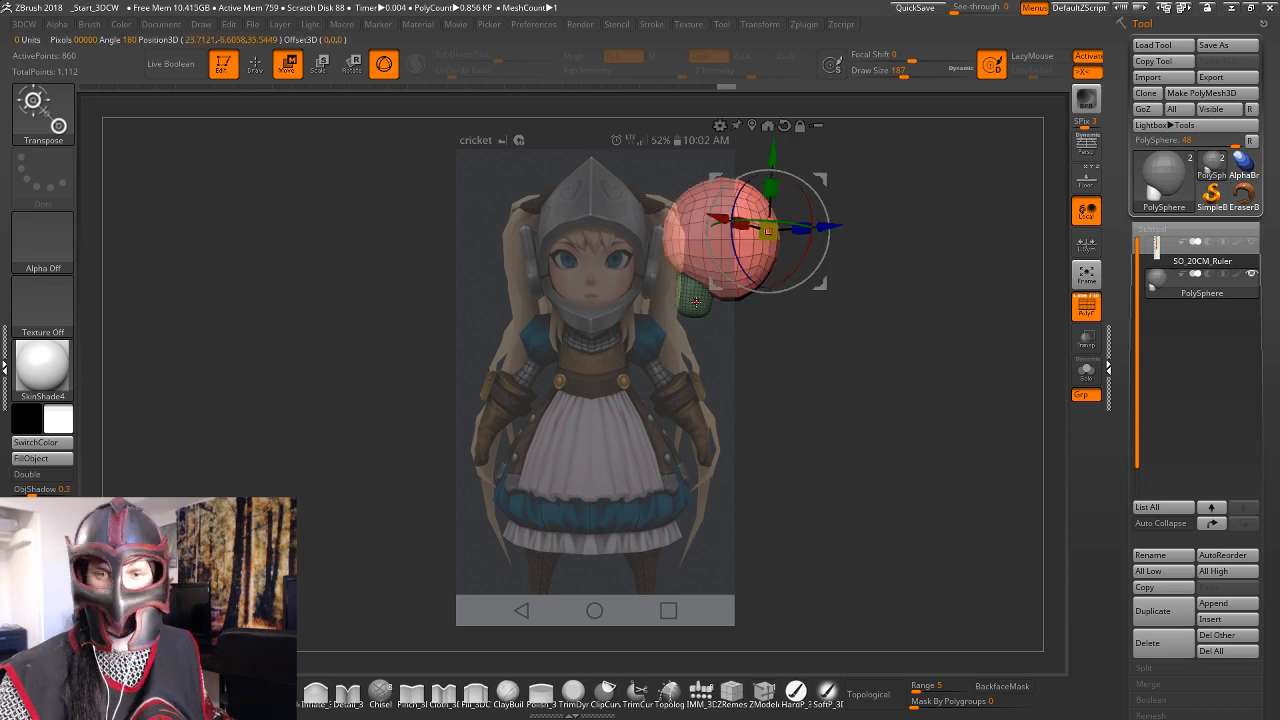
mouse_move(816, 356)
left_mouse_down("alt")
mouse_move(846, 363)
mouse_move(840, 346)
mouse_move(872, 298)
left_mouse_up("alt")
key("q")
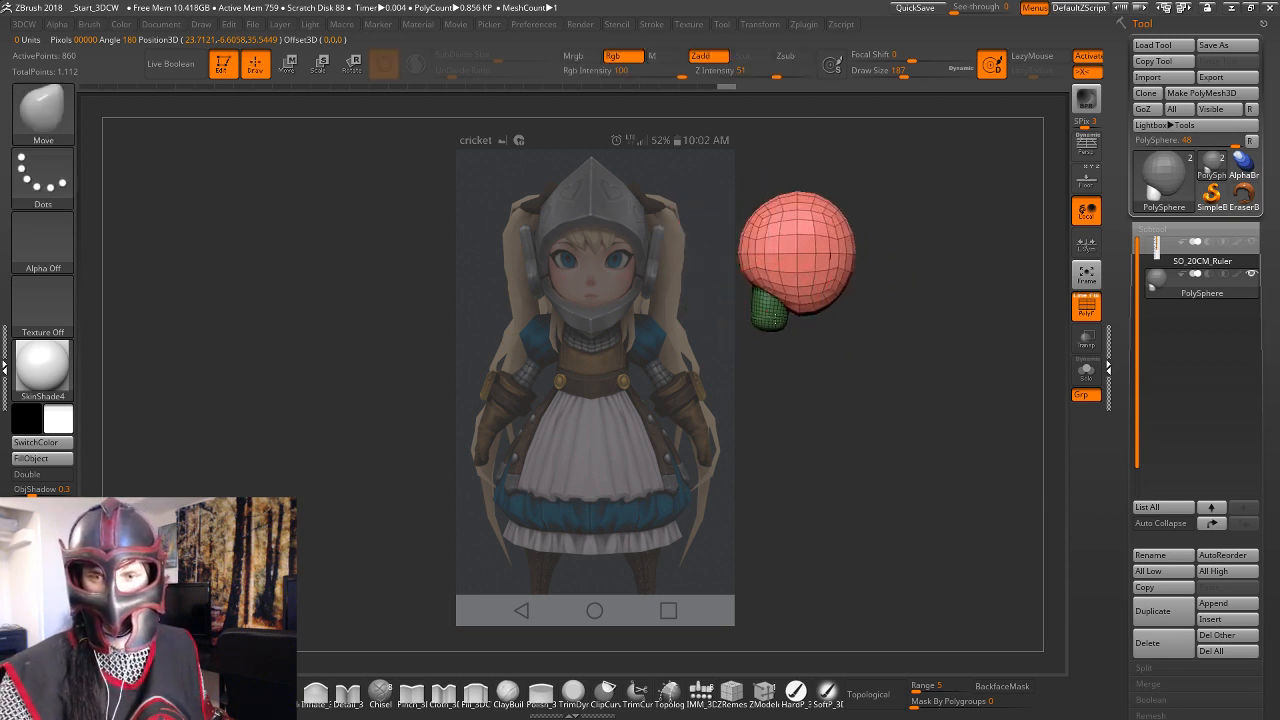
Sculpt the head's side profile with the Move brush, forming the jaw, chin and an indented brow area.
left_click_drag(894, 294, 858, 351)
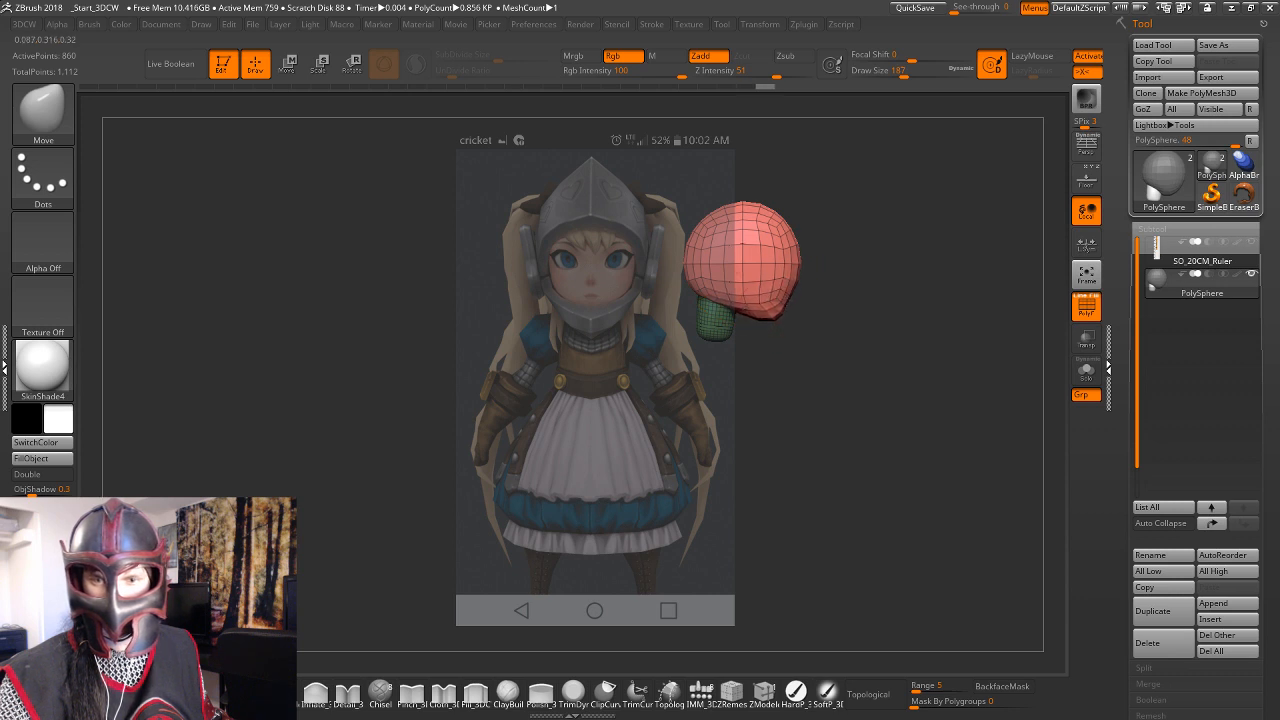
mouse_move(797, 287)
left_mouse_down()
mouse_move(798, 308)
mouse_move(766, 314)
left_mouse_up()
mouse_move(875, 325)
left_mouse_down("shift")
mouse_move(825, 315)
mouse_move(828, 299)
mouse_move(903, 280)
mouse_move(830, 248)
mouse_move(835, 226)
left_mouse_up("shift")
left_click_drag(841, 289, 845, 281)
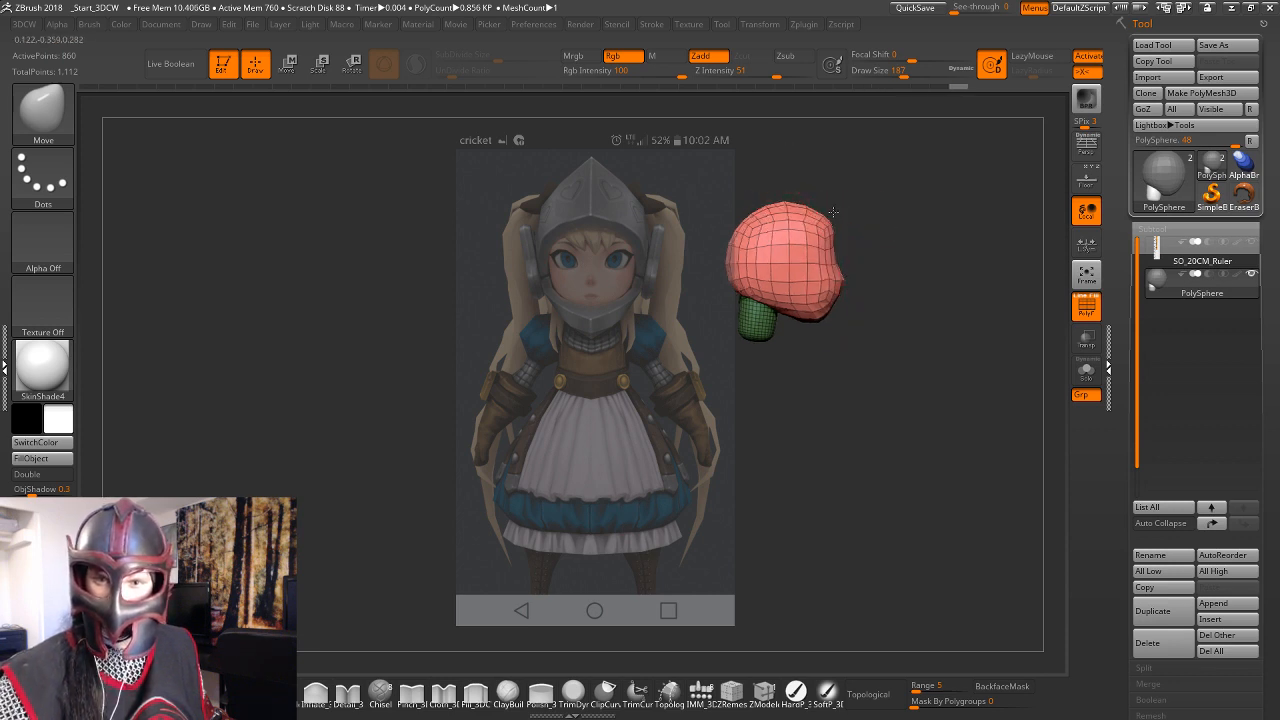
Raise the draw size to 223 and reshape the crown and back of the head.
key("space")
left_click_drag(830, 201, 835, 201)
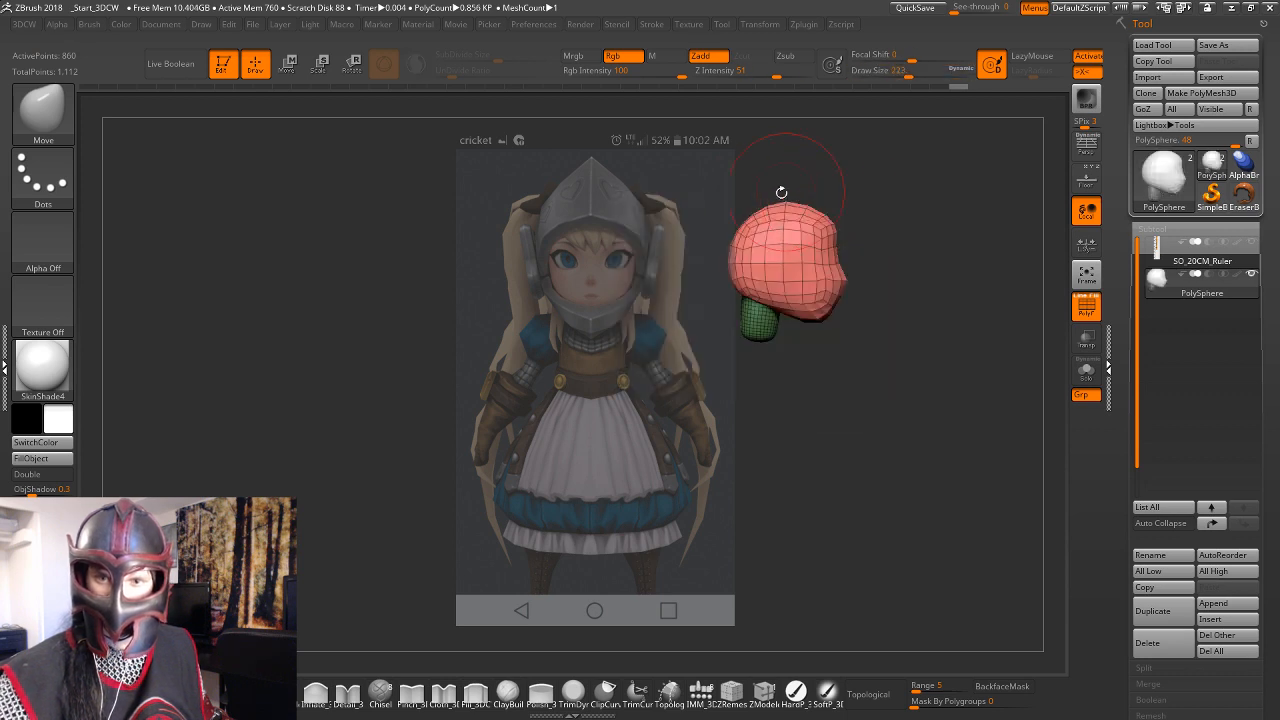
left_click_drag(744, 215, 778, 200)
left_click_drag(716, 278, 738, 284)
left_click_drag(700, 350, 806, 366, "shift")
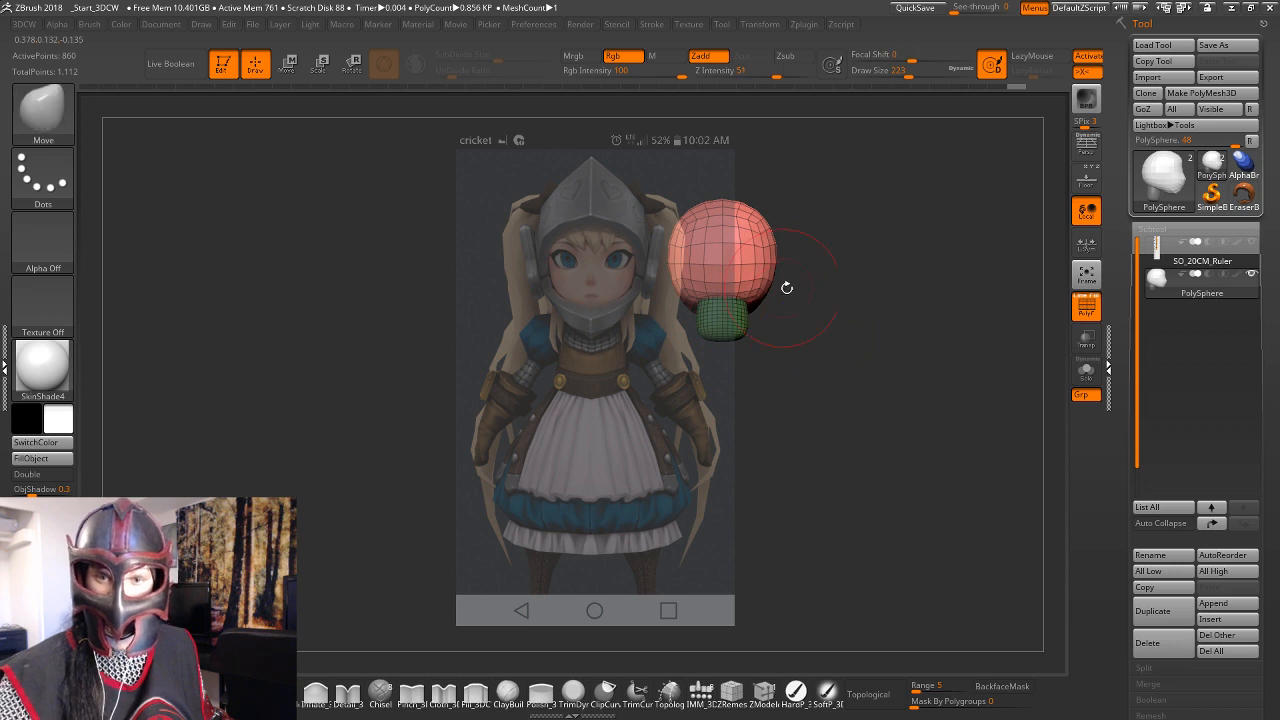
Refine the sides and face profile of the head with the Move brush, defining the forehead and nose.
left_click_drag(787, 286, 801, 311, "alt")
left_click_drag(758, 263, 782, 240)
left_click_drag(855, 285, 832, 280, "shift")
left_click_drag(800, 230, 797, 229)
left_click_drag(832, 250, 841, 243)
left_click_drag(765, 258, 759, 254)
left_click_drag(909, 220, 853, 333)
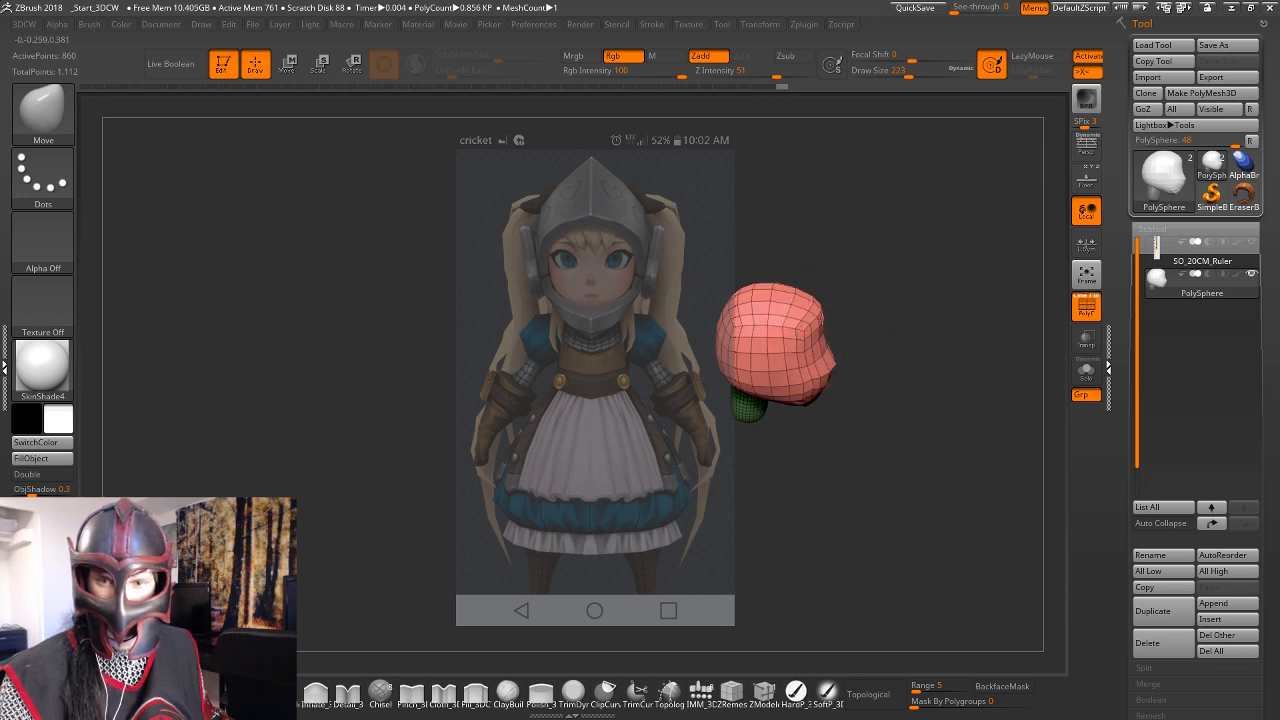
Lower the draw size to 116 and refine the chin and jaw area of the head with the Move brush.
mouse_move(894, 309)
left_mouse_down()
mouse_move(891, 293)
mouse_move(870, 322)
mouse_move(881, 329)
mouse_move(837, 297)
mouse_move(790, 328)
mouse_move(800, 351)
mouse_move(782, 344)
left_mouse_up()
key("space")
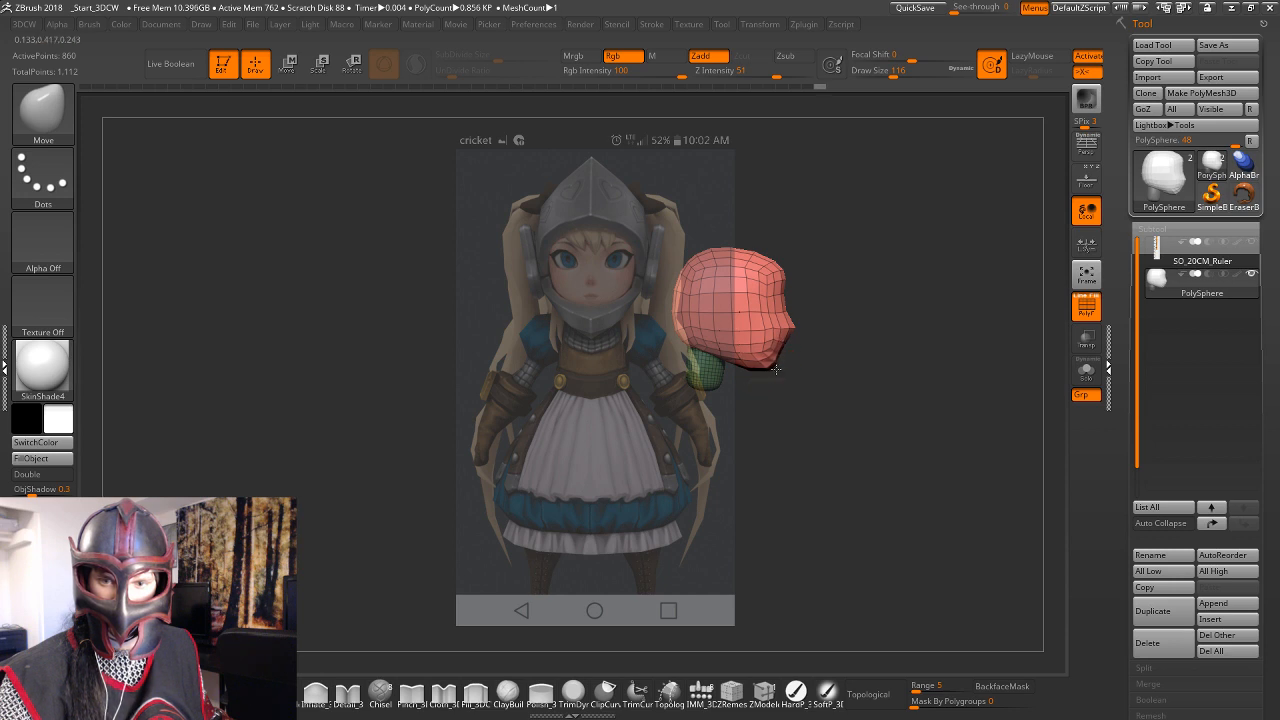
mouse_move(787, 350)
left_mouse_down()
mouse_move(800, 367)
mouse_move(829, 343)
mouse_move(900, 357)
mouse_move(862, 363)
mouse_move(963, 357)
mouse_move(869, 354)
mouse_move(876, 374)
mouse_move(1000, 363)
mouse_move(886, 371)
left_mouse_up()
Mask the head polygroup, raise the draw size to 177 and reshape the neck below it with the Move brush.
key("w")
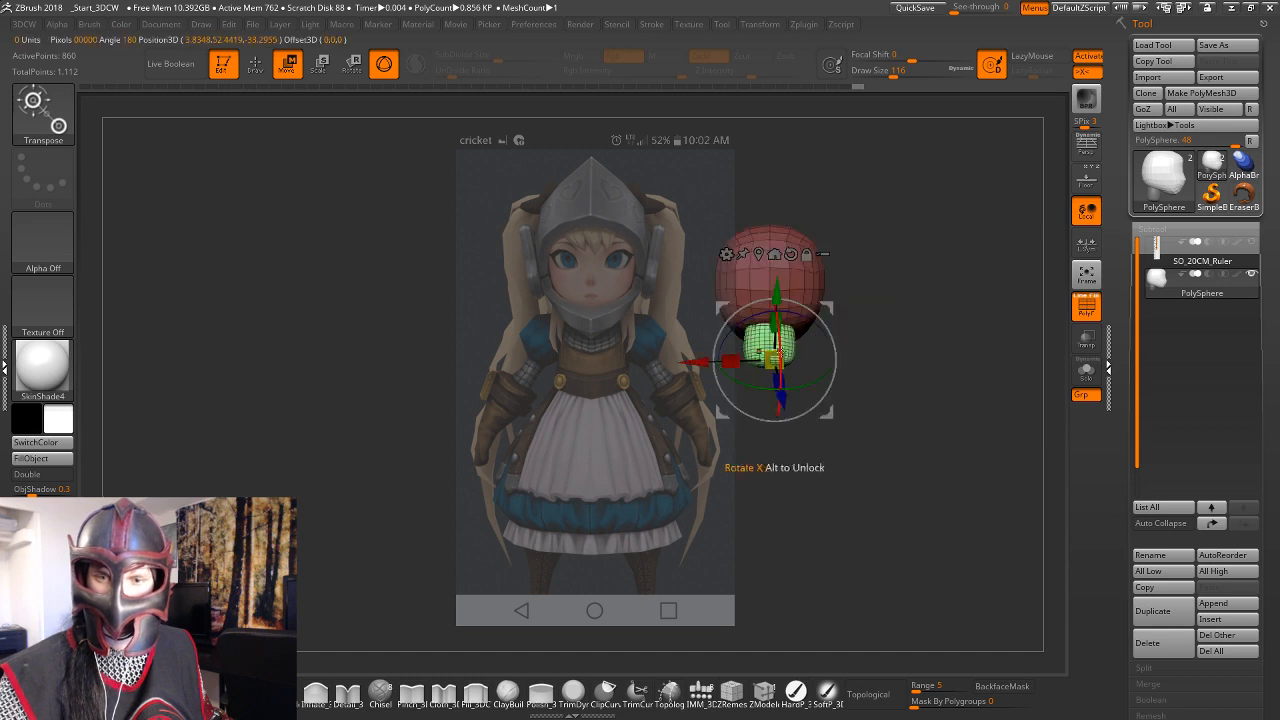
key("q")
key("space")
left_click_drag(795, 346, 789, 358)
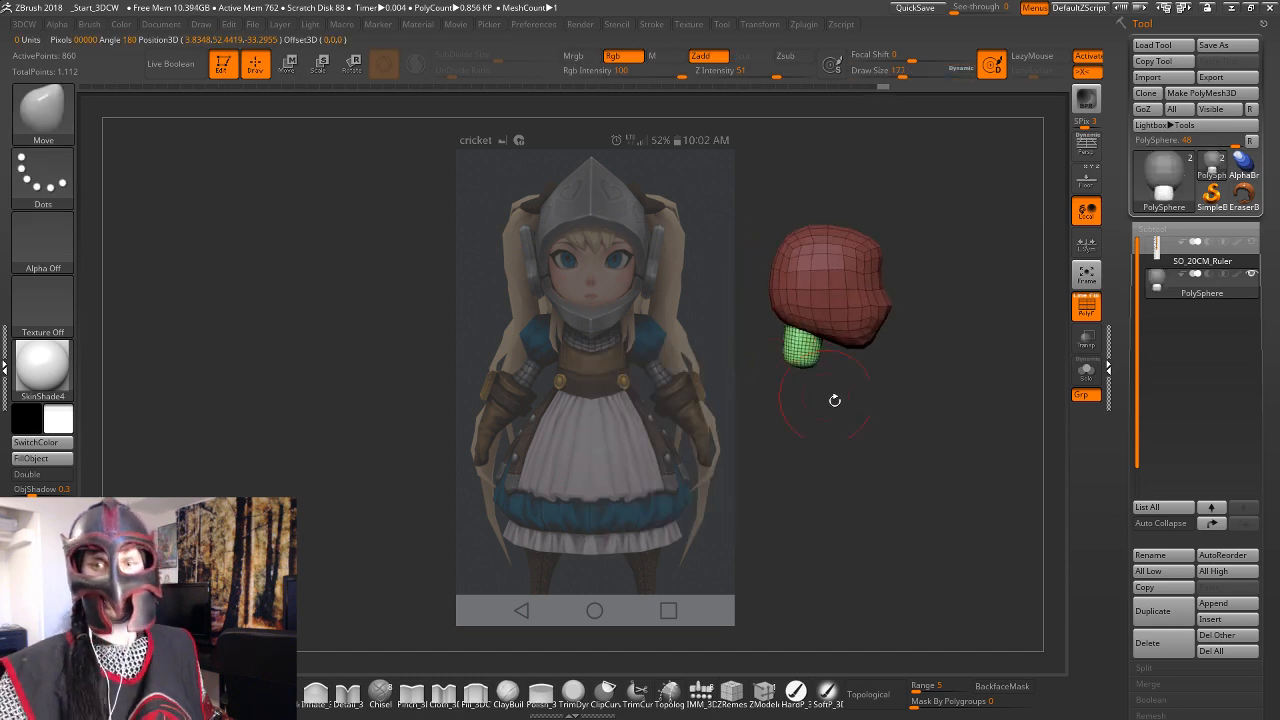
left_click_drag(835, 401, 790, 454)
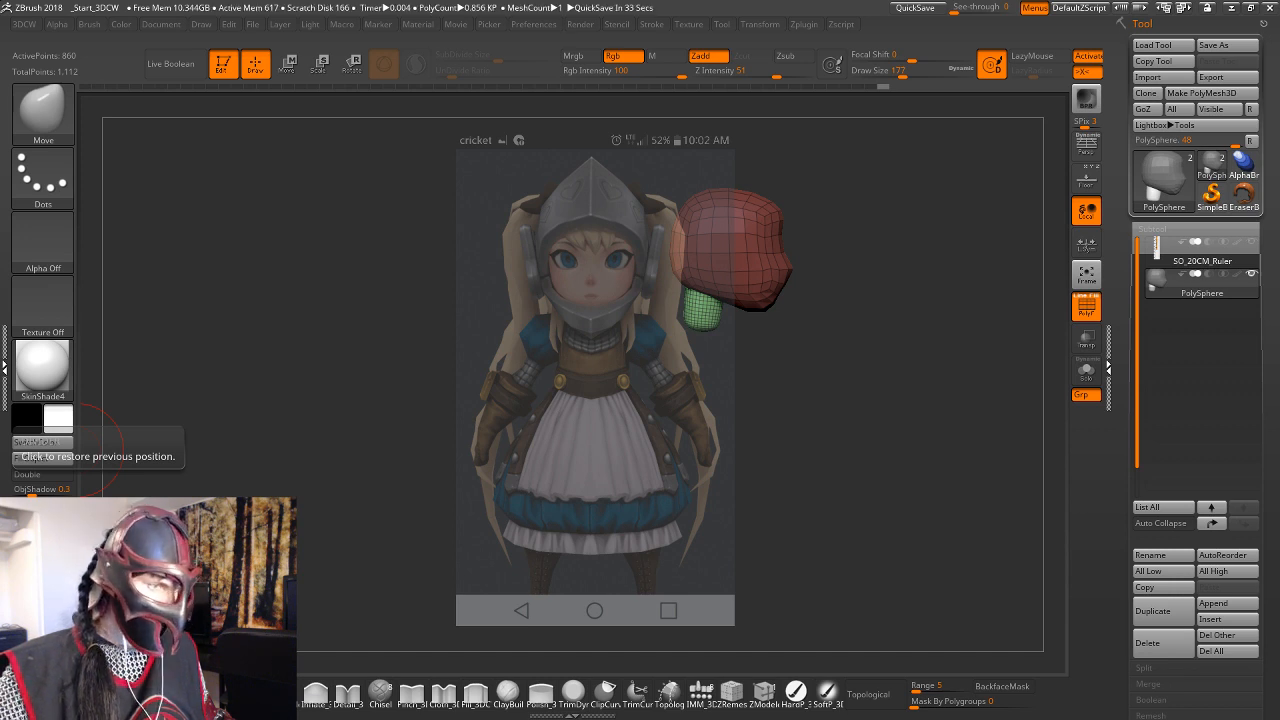
left_click_drag(868, 400, 761, 401)
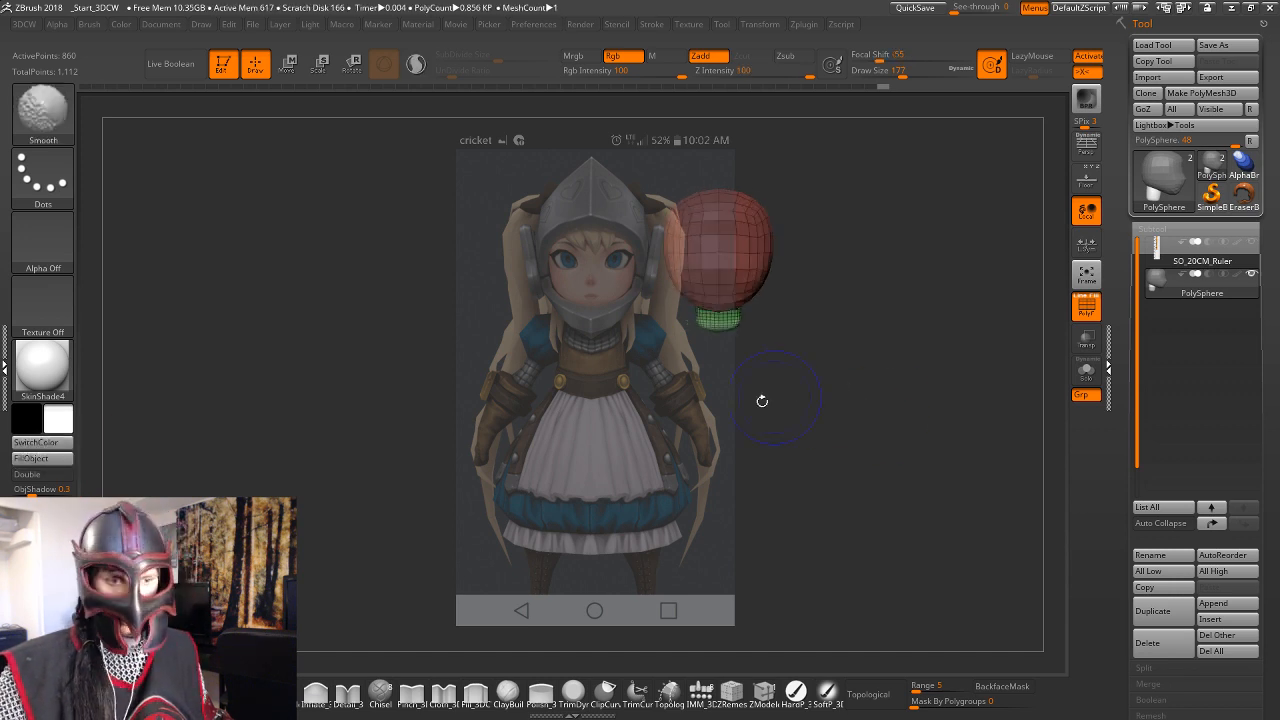
Switch Spotlight back to the armored girl reference, reposition it, and line up the head model over her face.
key("z")
key("Right")
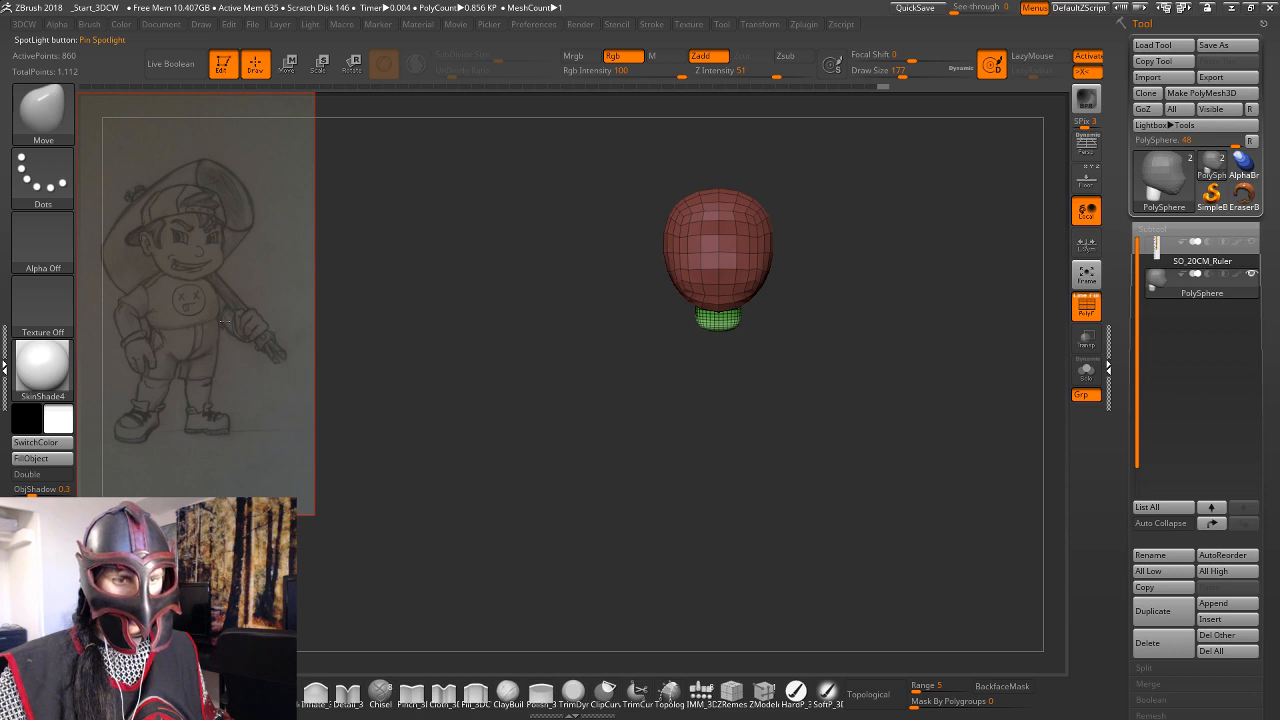
key("Right")
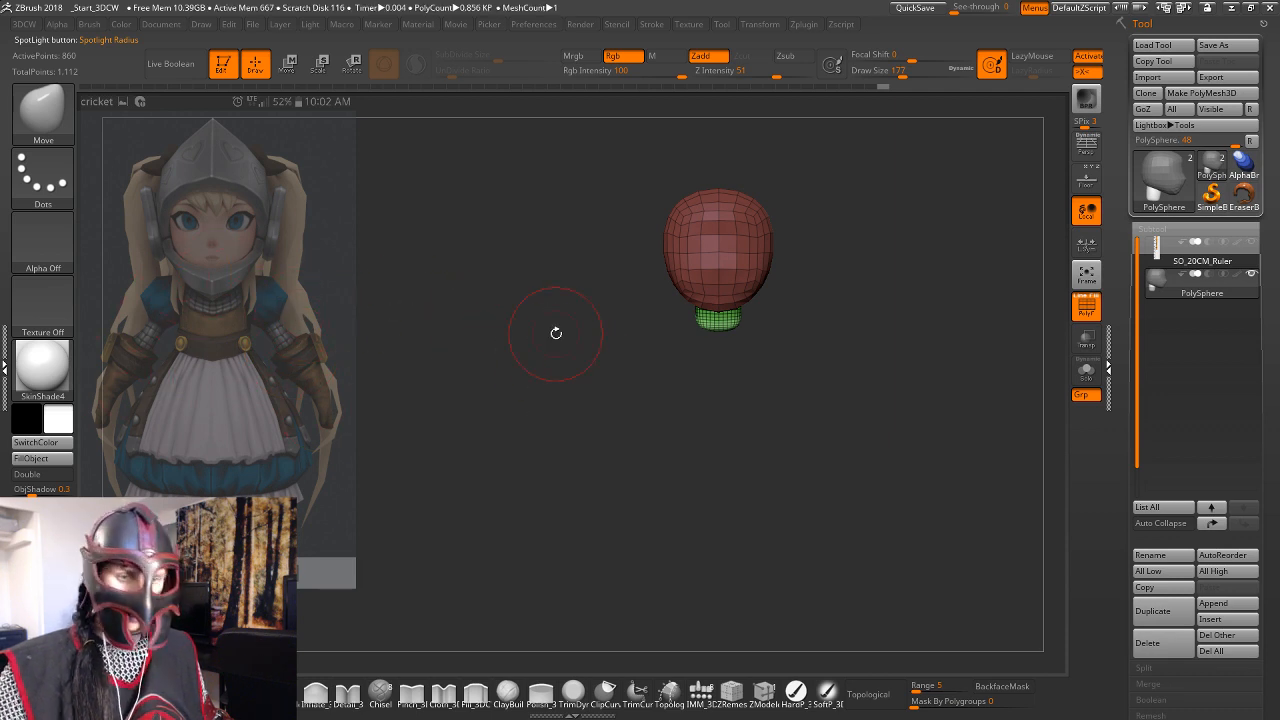
left_click_drag(556, 333, 433, 296, "alt")
key("z")
left_click_drag(245, 319, 599, 332)
key("z")
mouse_move(786, 318)
left_mouse_down("alt")
mouse_move(780, 360)
mouse_move(770, 331)
mouse_move(772, 347)
mouse_move(817, 354)
mouse_move(789, 354)
left_mouse_up("alt")
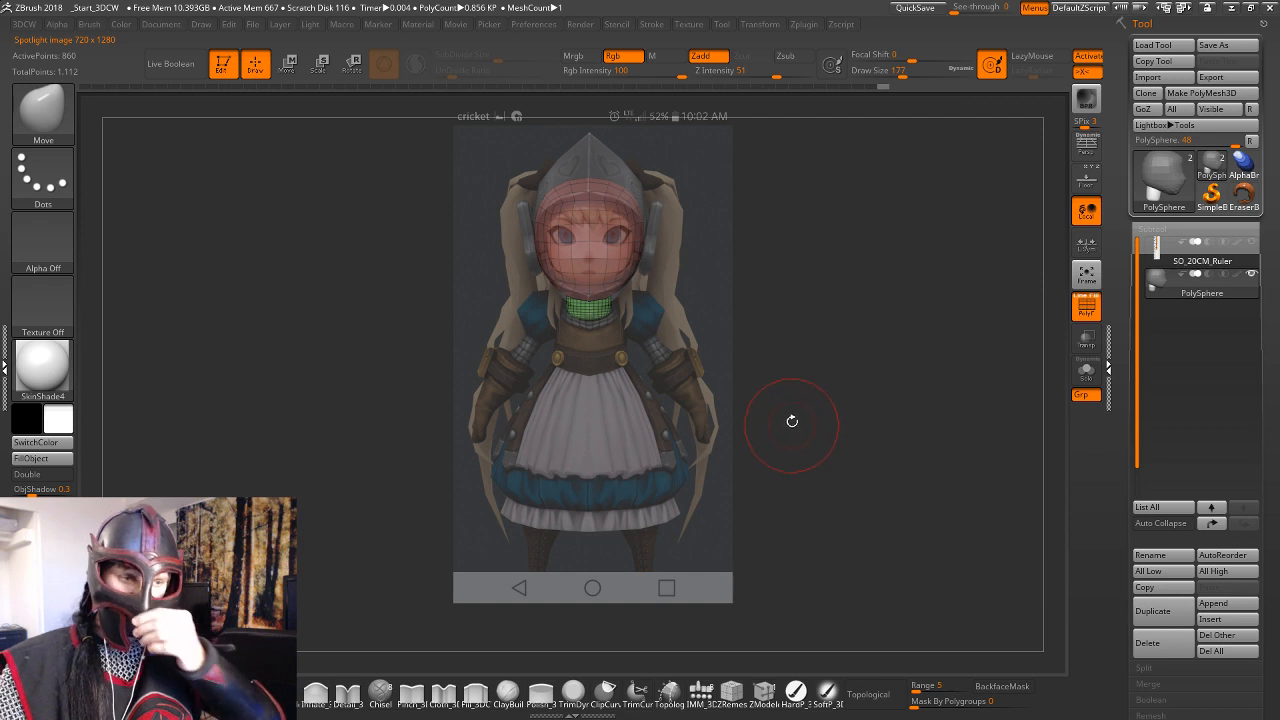
Insert a torso mesh beneath the neck with the IMM_3DCW brush.
mouse_move(891, 389)
left_mouse_down()
mouse_move(837, 380)
mouse_move(877, 380)
mouse_move(868, 350)
mouse_move(849, 343)
left_mouse_up()
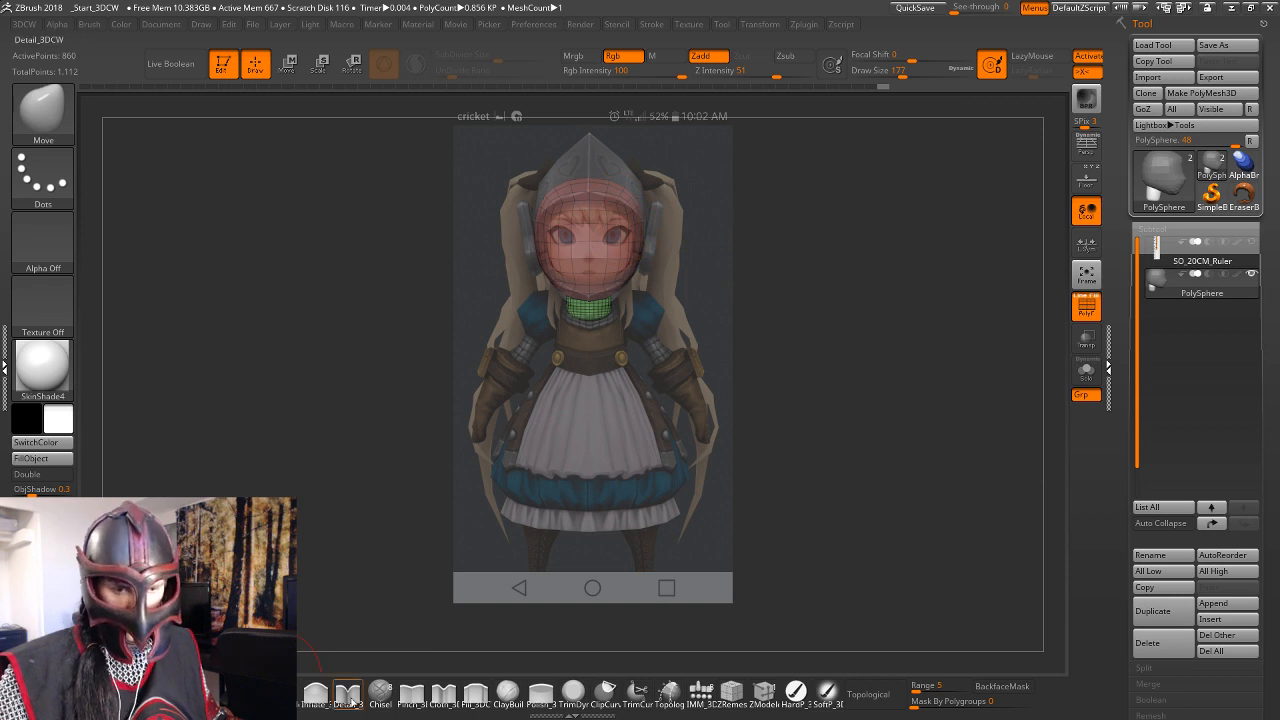
left_click(701, 692)
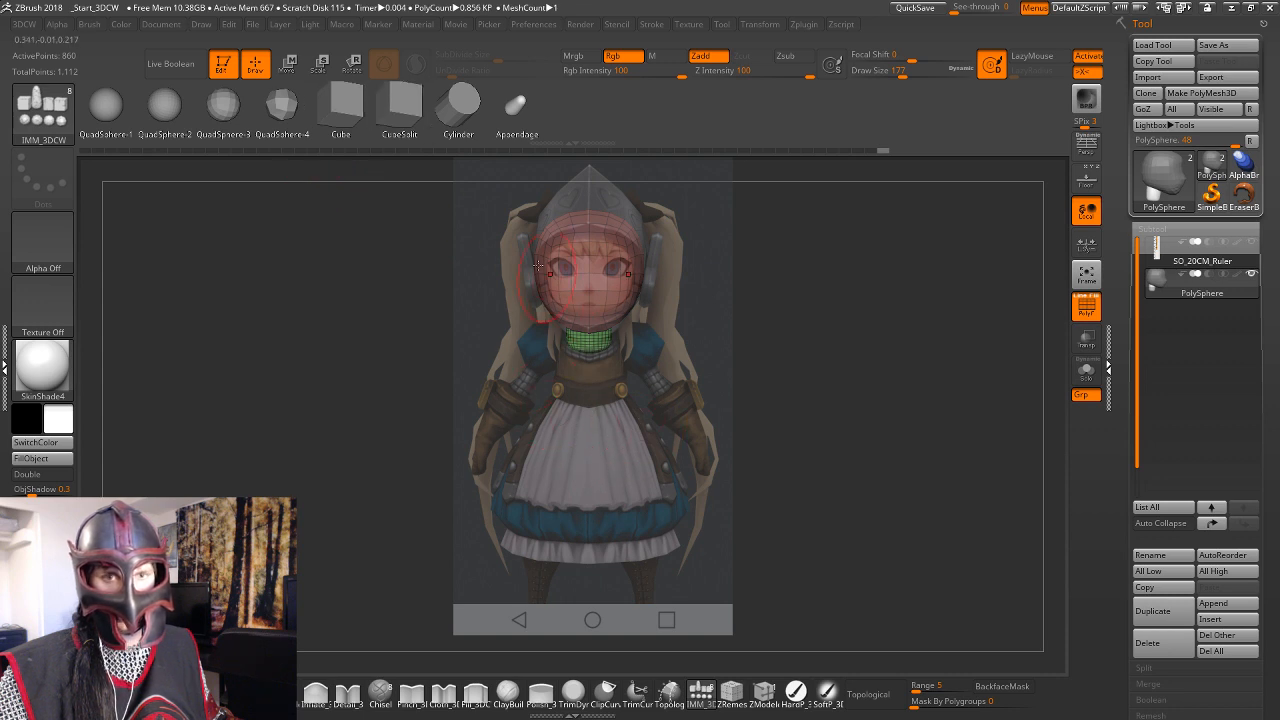
left_click_drag(721, 279, 760, 424)
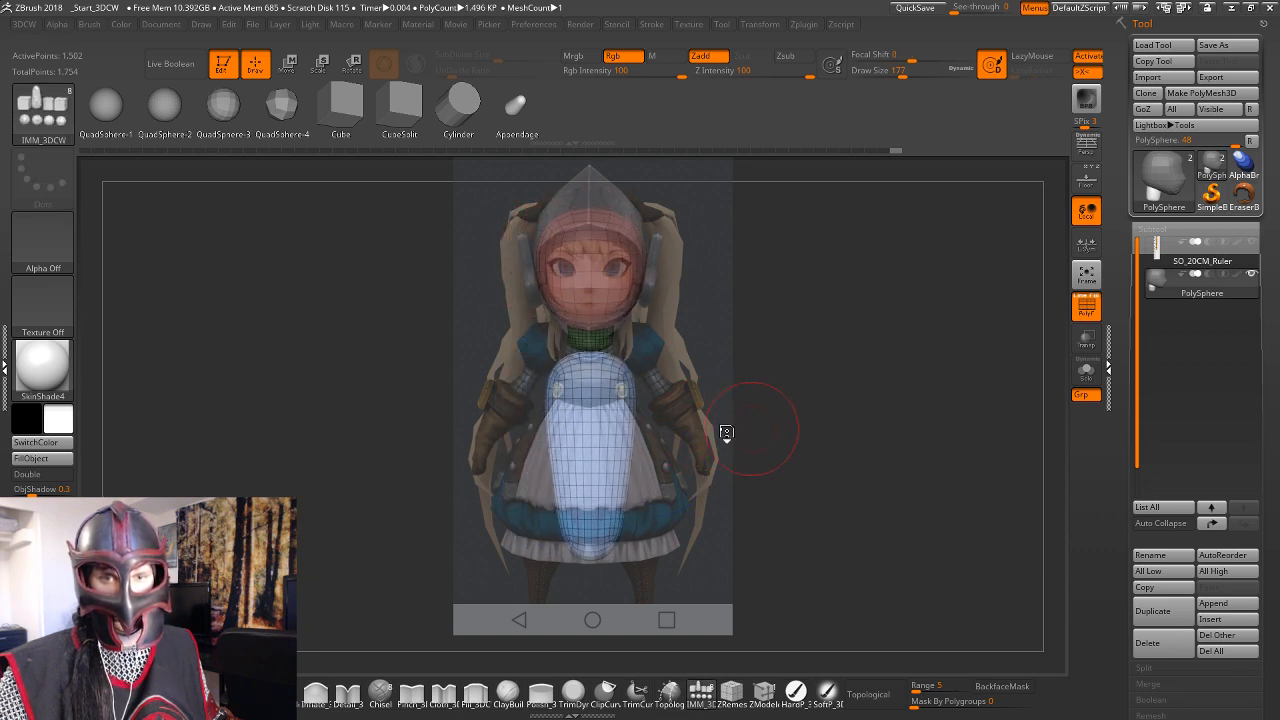
Move and rotate the inserted torso so it sits under the neck and covers the reference's chest.
key("w")
left_click_drag(593, 432, 590, 318)
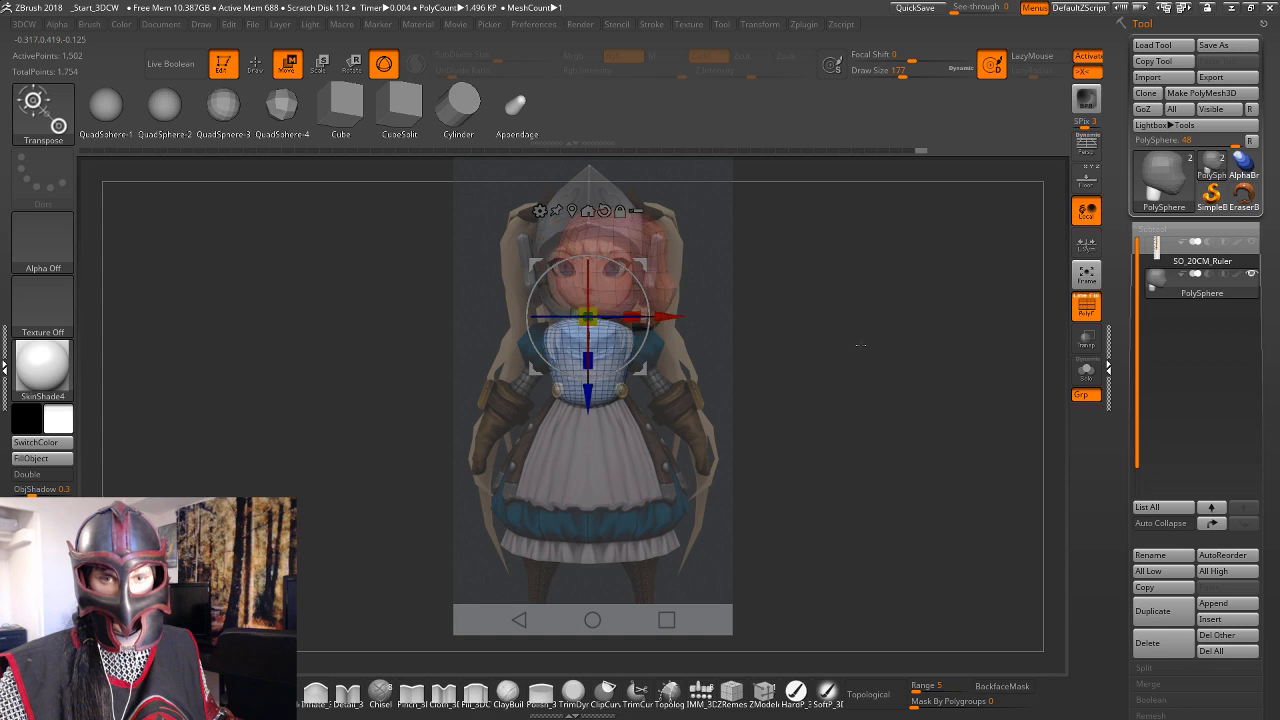
left_click_drag(737, 356, 810, 357)
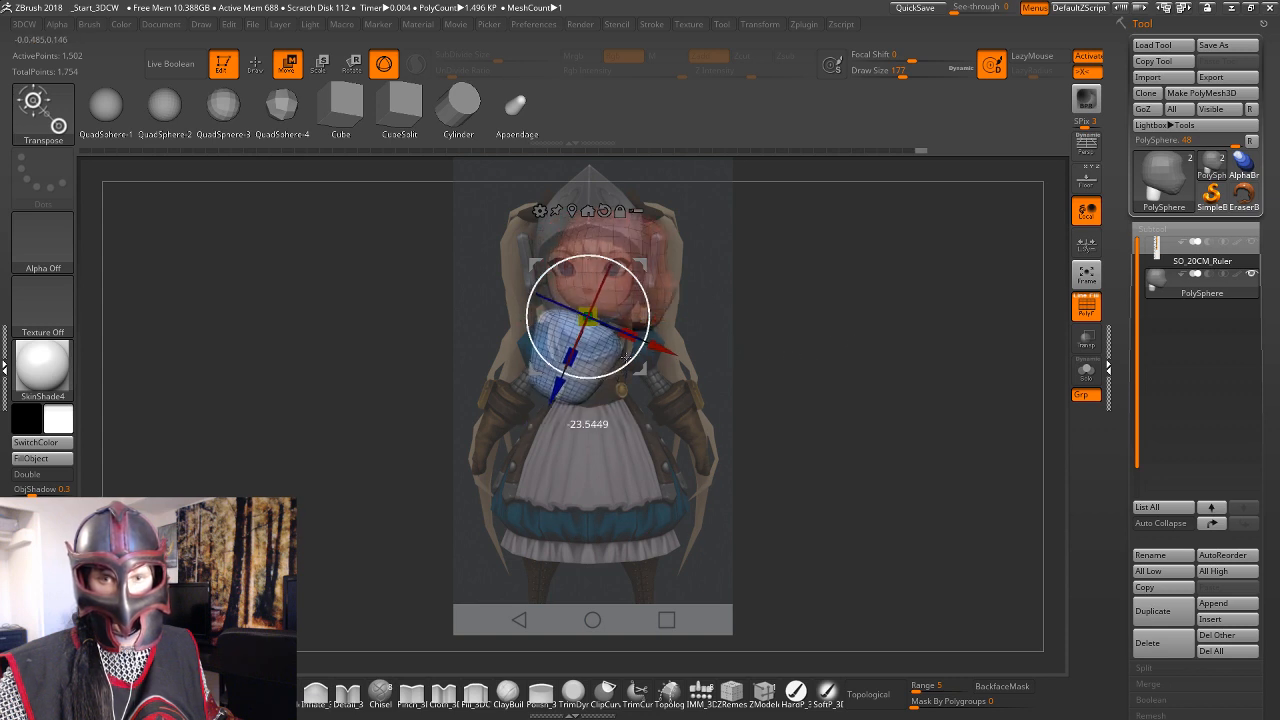
left_click_drag(633, 356, 636, 353)
left_click_drag(568, 395, 575, 424)
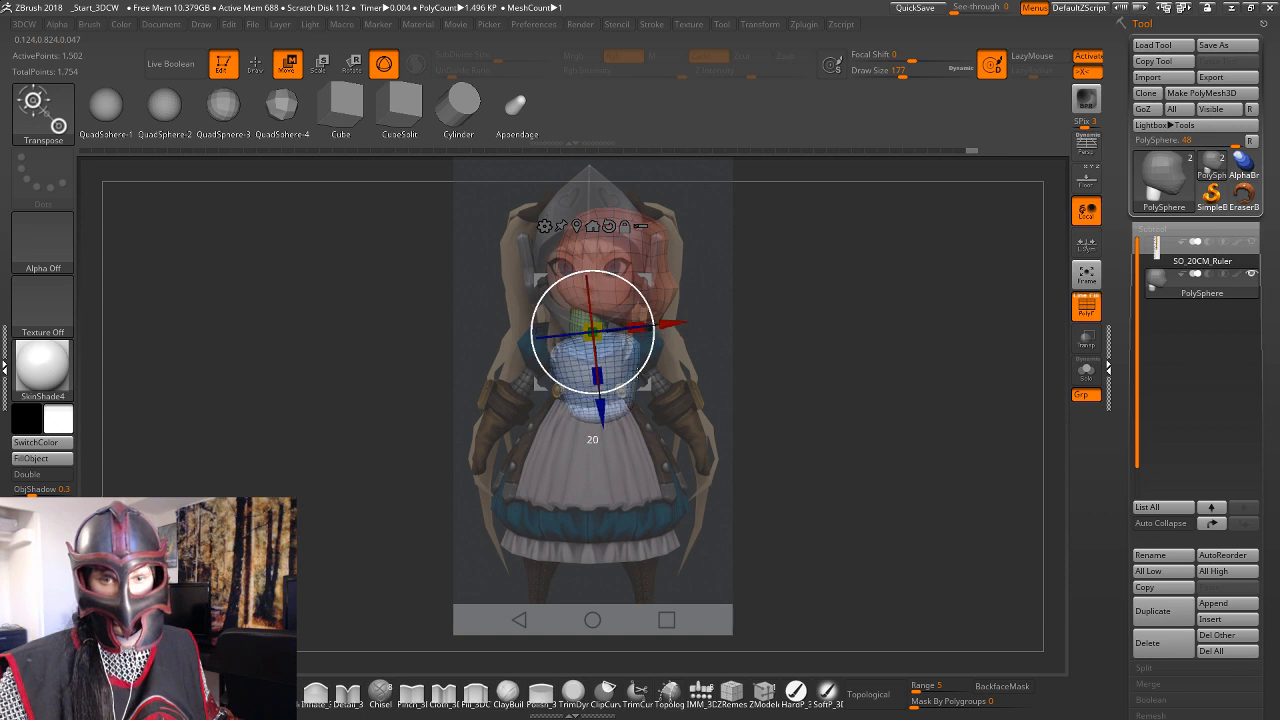
key("q")
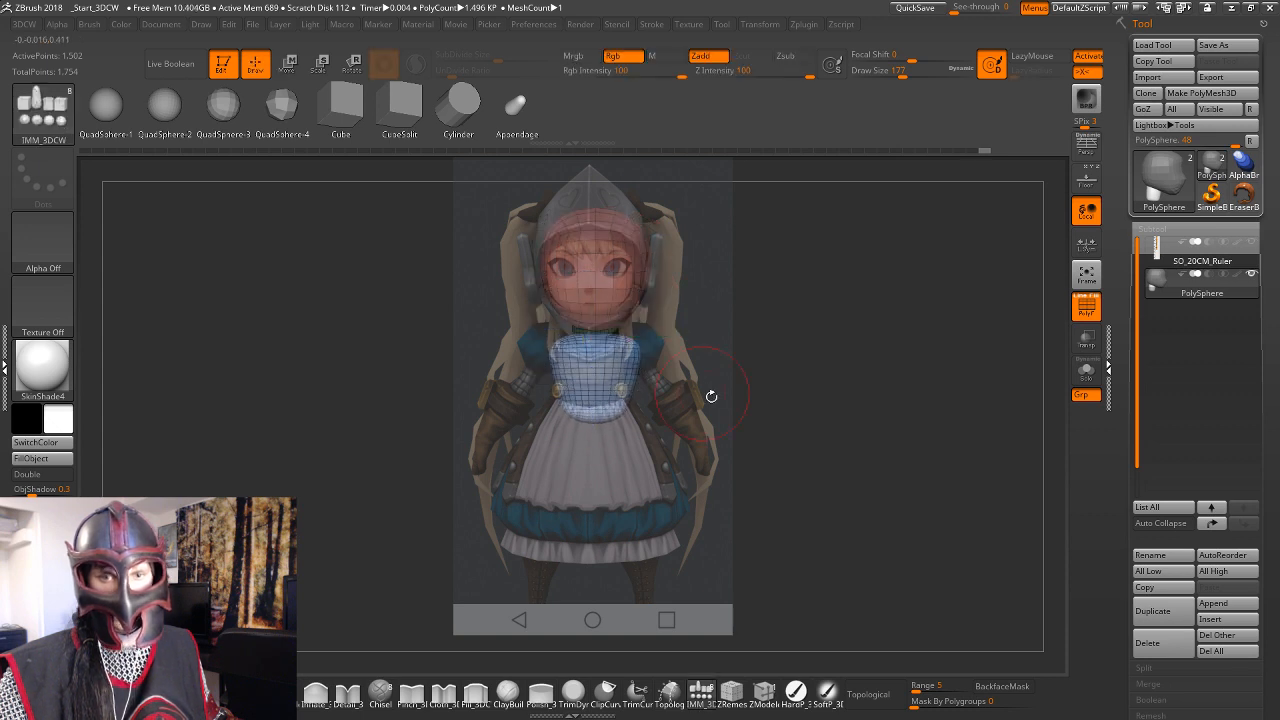
mouse_move(622, 395)
left_mouse_down()
mouse_move(698, 394)
mouse_move(704, 355)
mouse_move(690, 376)
left_mouse_up()
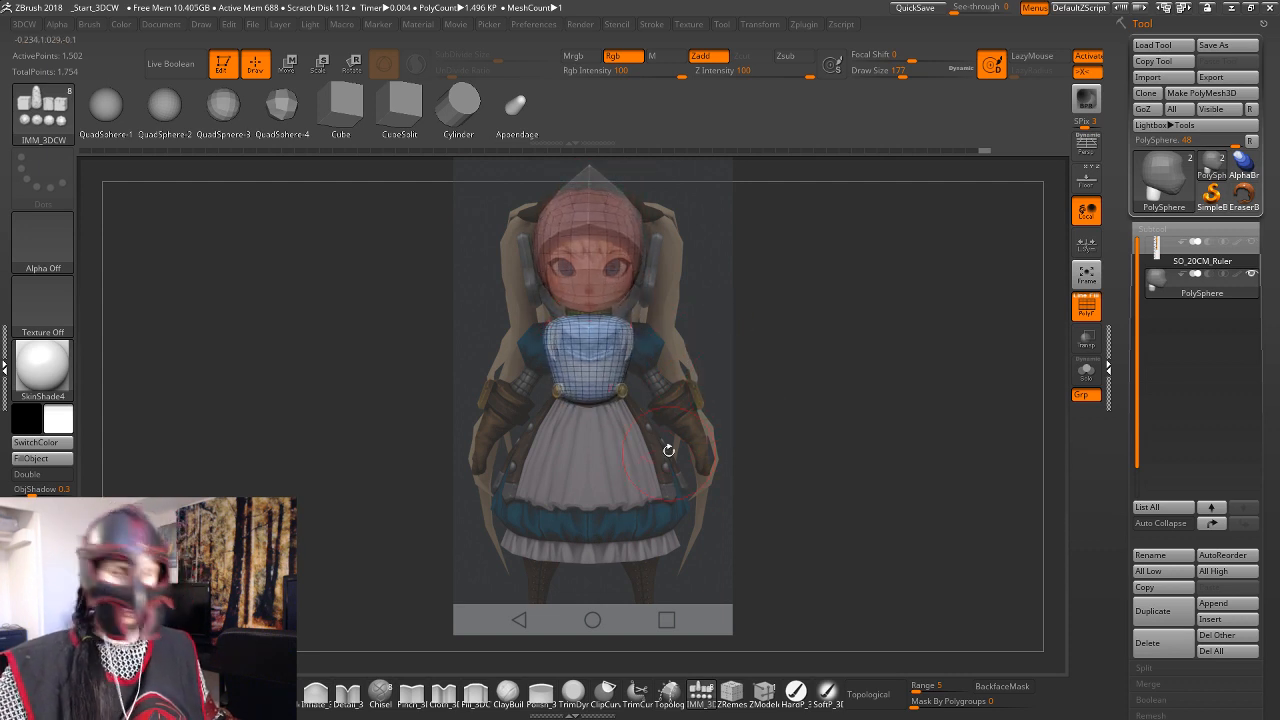
Raise the draw size to 228 and shape the torso's chest, back and waist with the Move brush.
left_click_drag(669, 451, 646, 379)
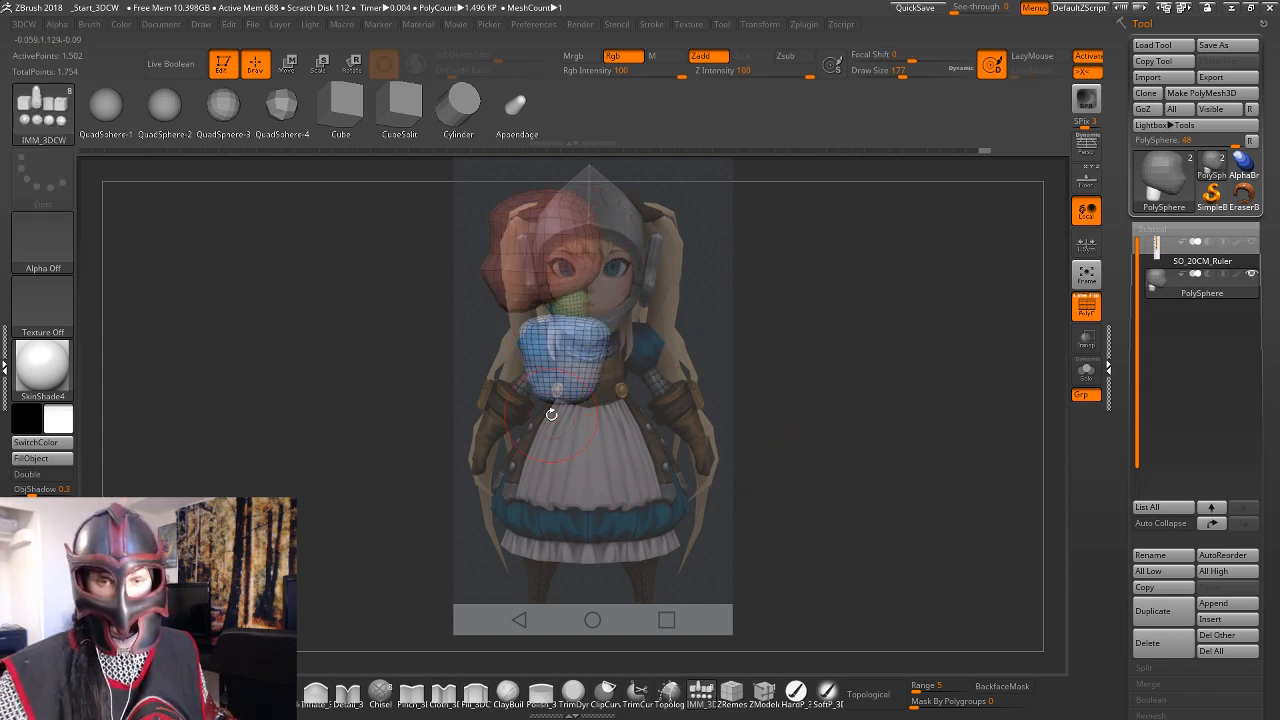
key("space")
left_click_drag(556, 353, 564, 353)
left_click_drag(569, 439, 584, 433)
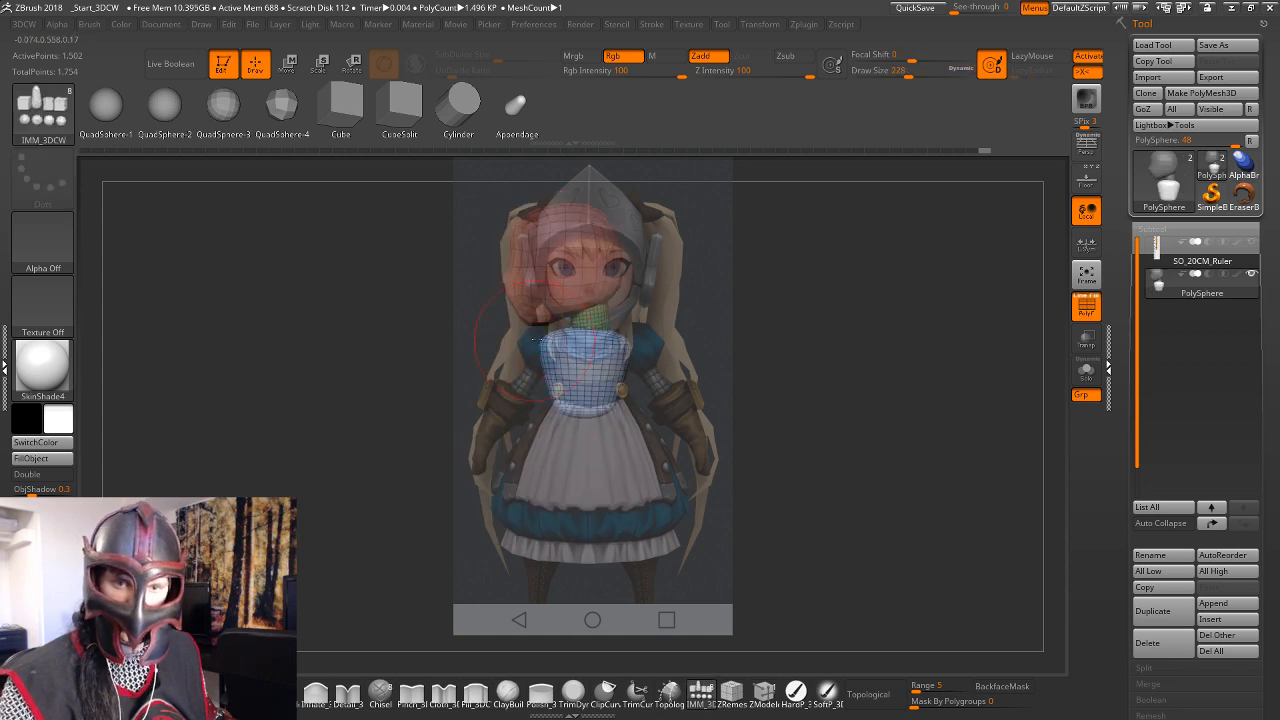
key("ctrl+z")
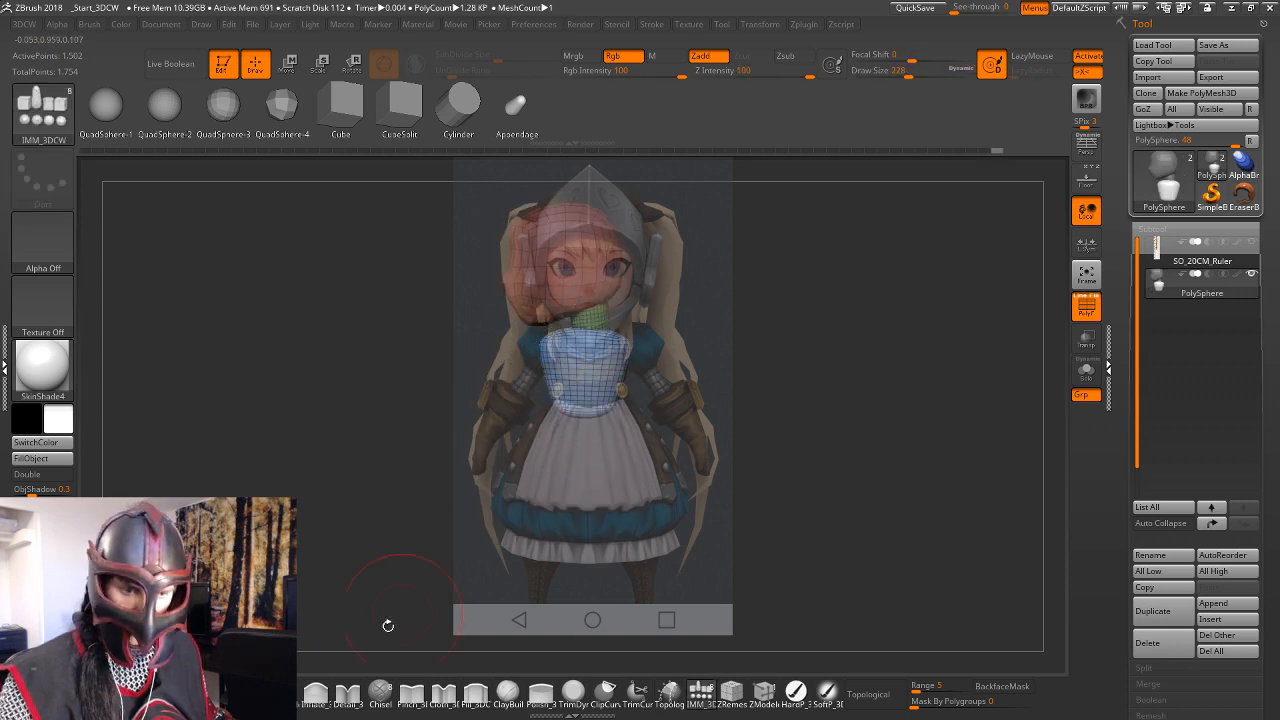
left_click(284, 691)
left_click_drag(482, 409, 612, 380)
left_click_drag(690, 396, 649, 409)
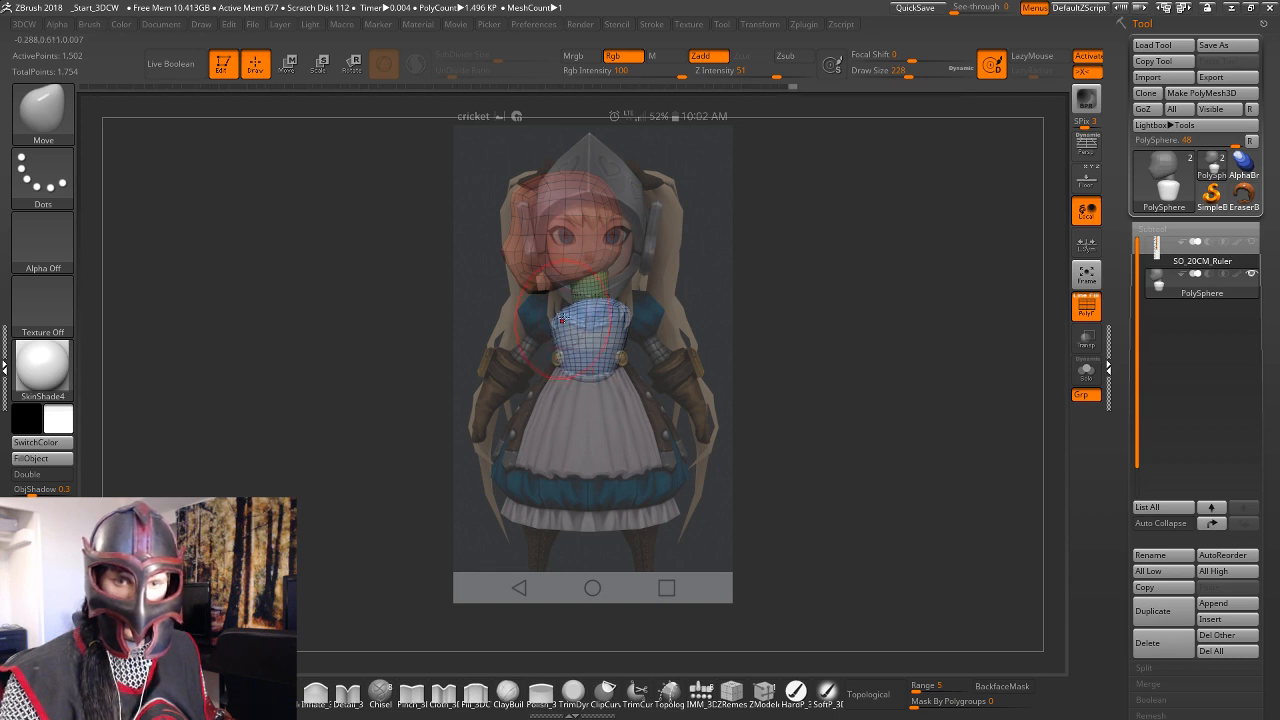
left_click_drag(565, 343, 558, 345)
left_click_drag(690, 335, 755, 319)
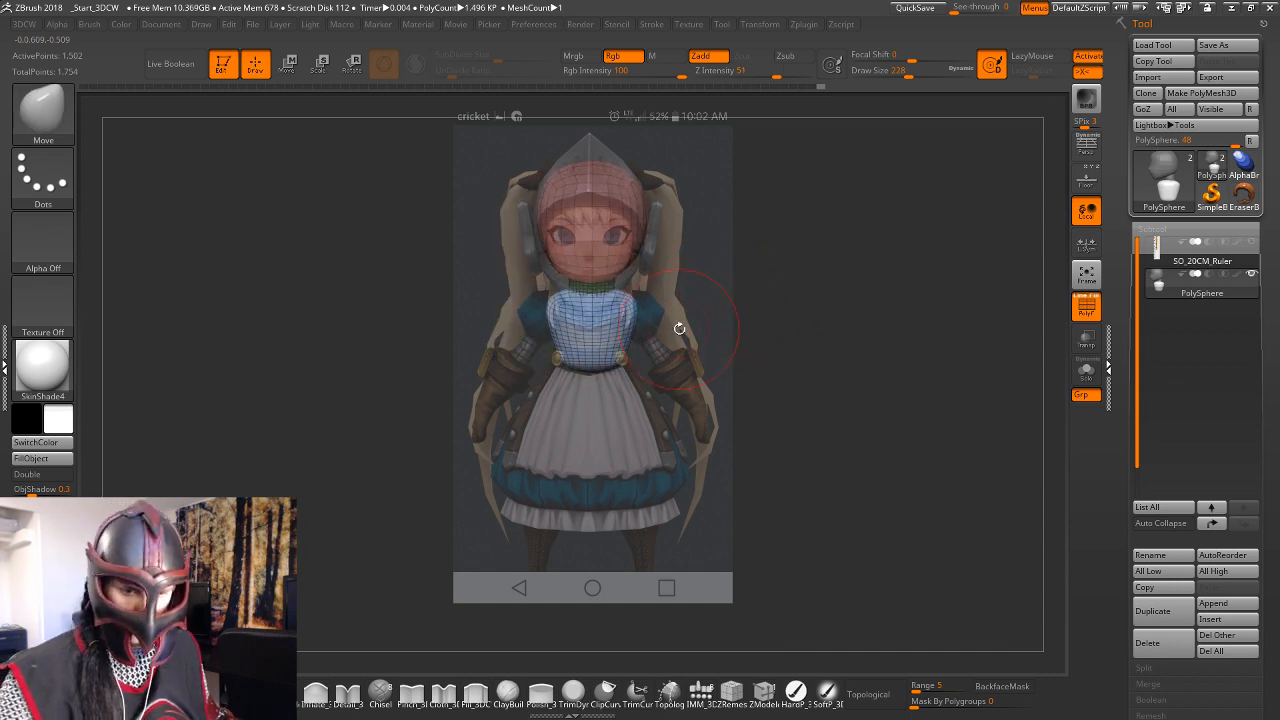
Insert mirrored QuadSphere-2 meshes at the shoulders with the IMM_3DCW brush.
left_click(701, 690)
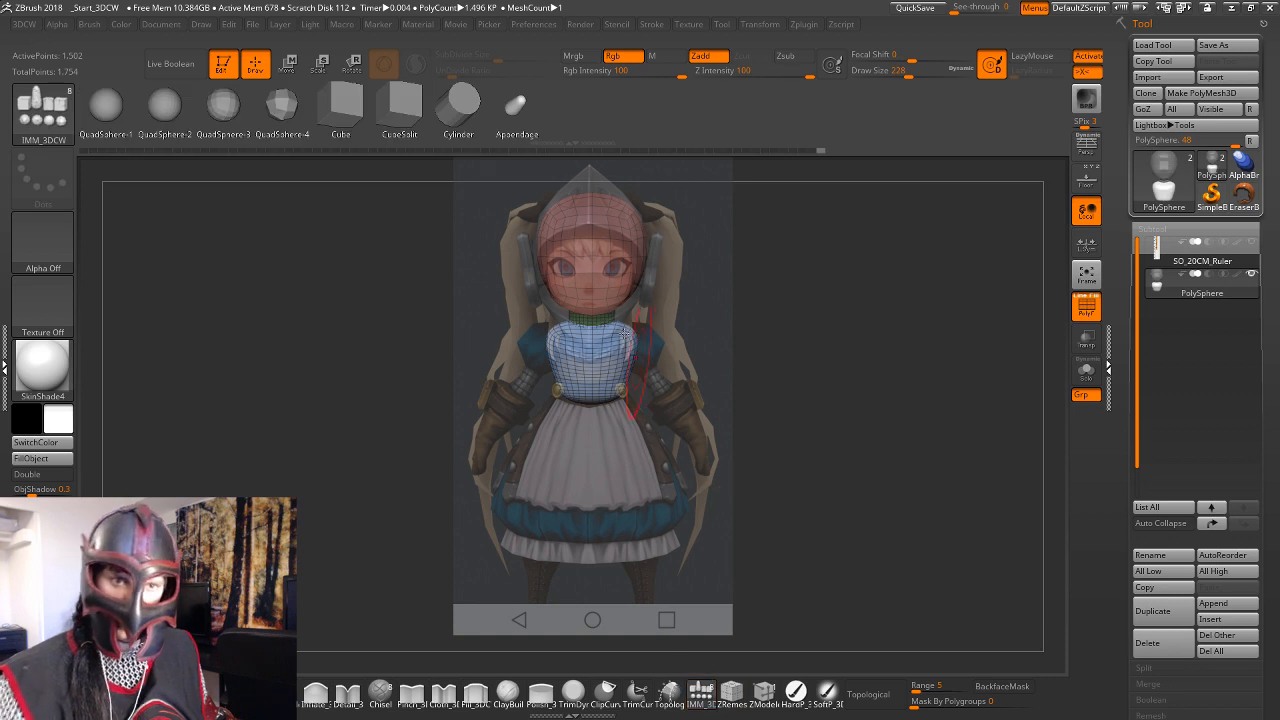
left_click(171, 115)
mouse_move(758, 380)
left_mouse_down()
mouse_move(769, 382)
mouse_move(668, 340)
mouse_move(695, 338)
left_mouse_up()
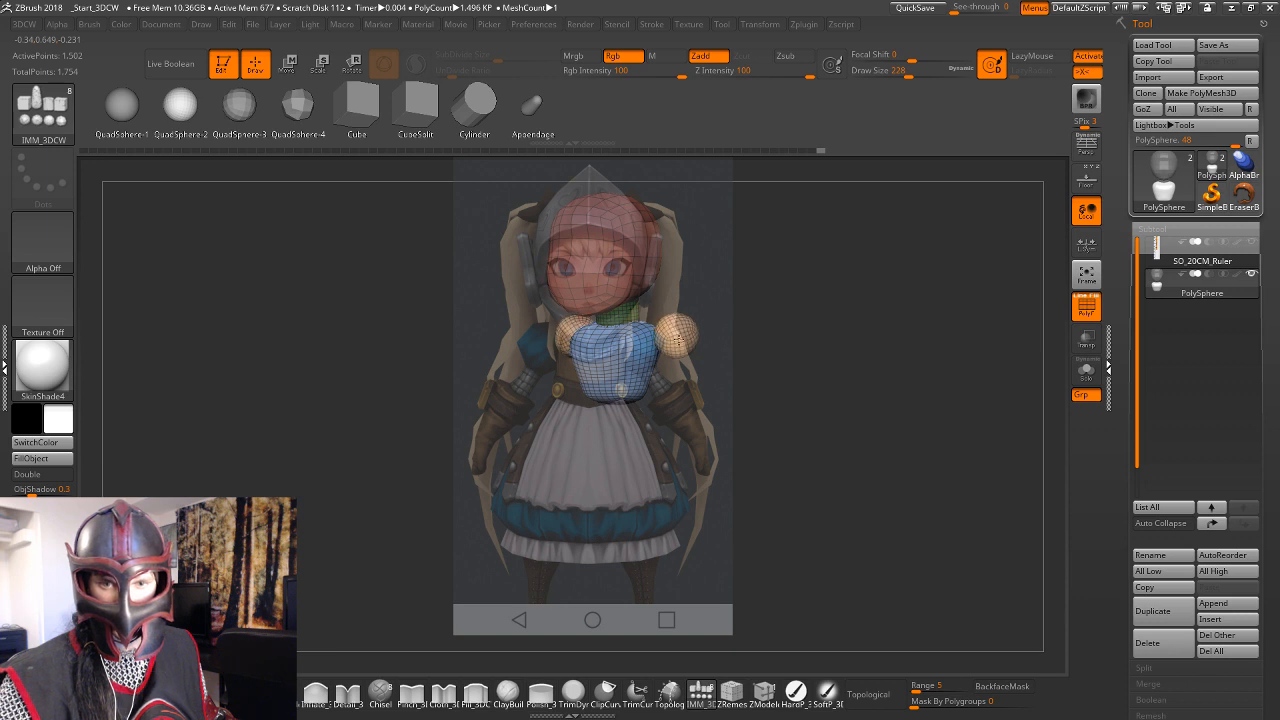
Reset the gizmo's orientation and center it on the unmasked shoulder sphere.
key("w")
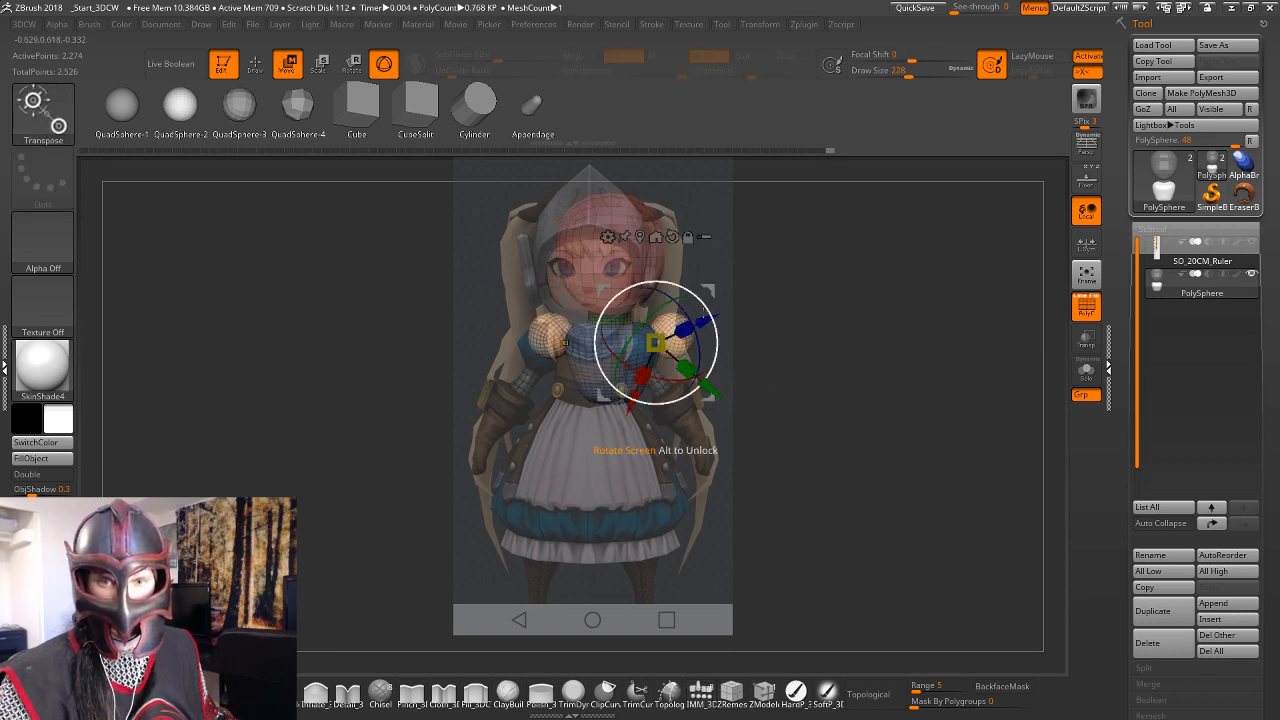
left_click(672, 236)
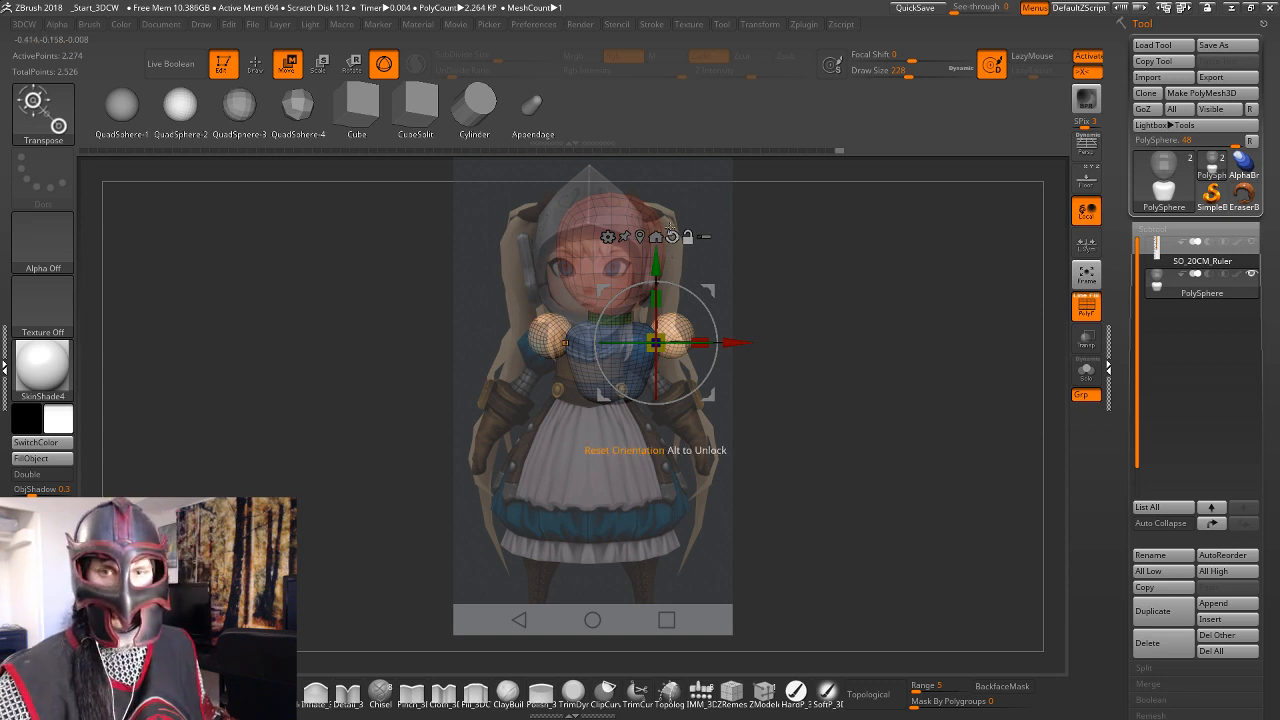
left_click(640, 237)
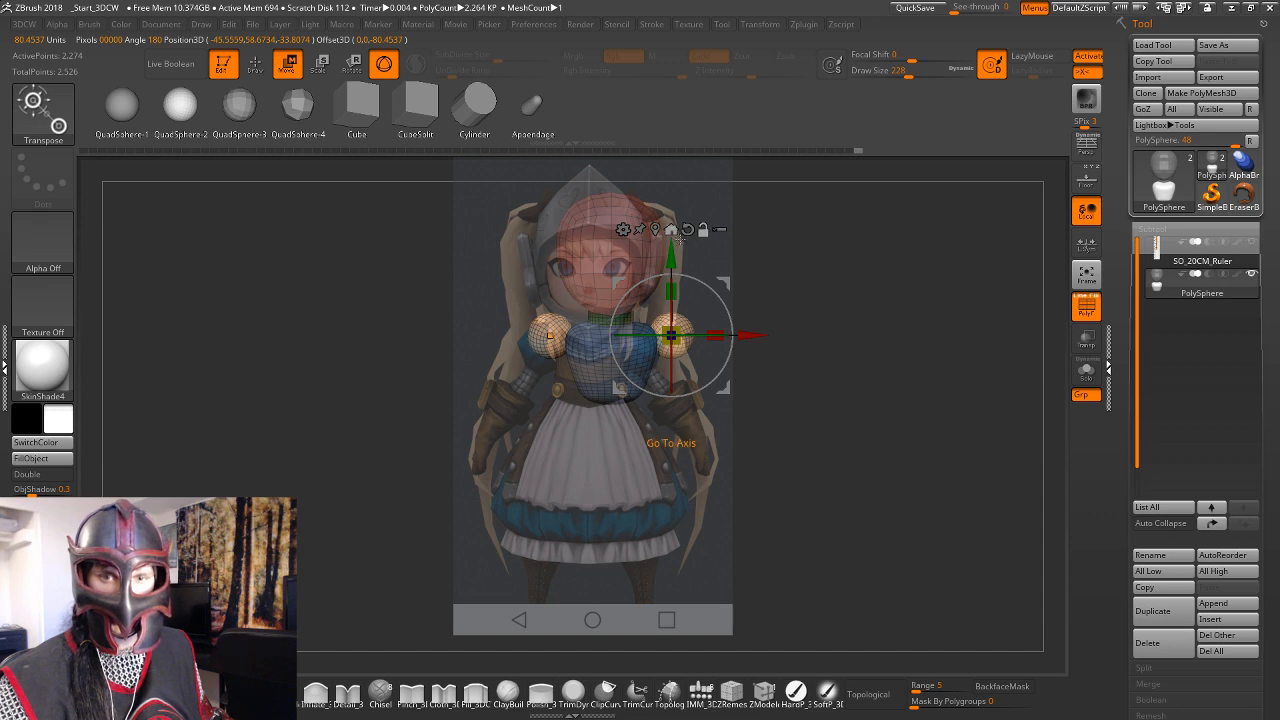
Move the mirrored shoulder spheres inward and down, and adjust their depth to fit the torso's upper sides.
left_click_drag(752, 336, 738, 336)
left_click_drag(800, 375, 890, 375, "shift")
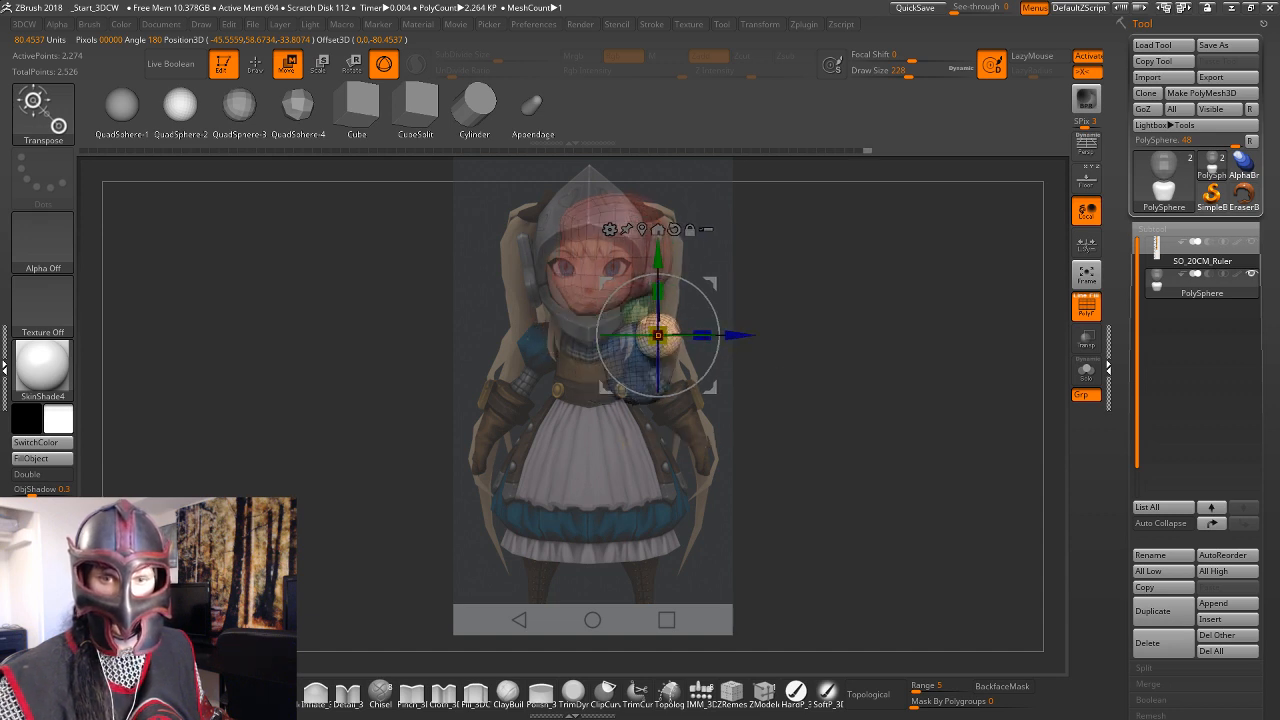
left_click_drag(749, 336, 739, 336)
left_click_drag(865, 354, 780, 352)
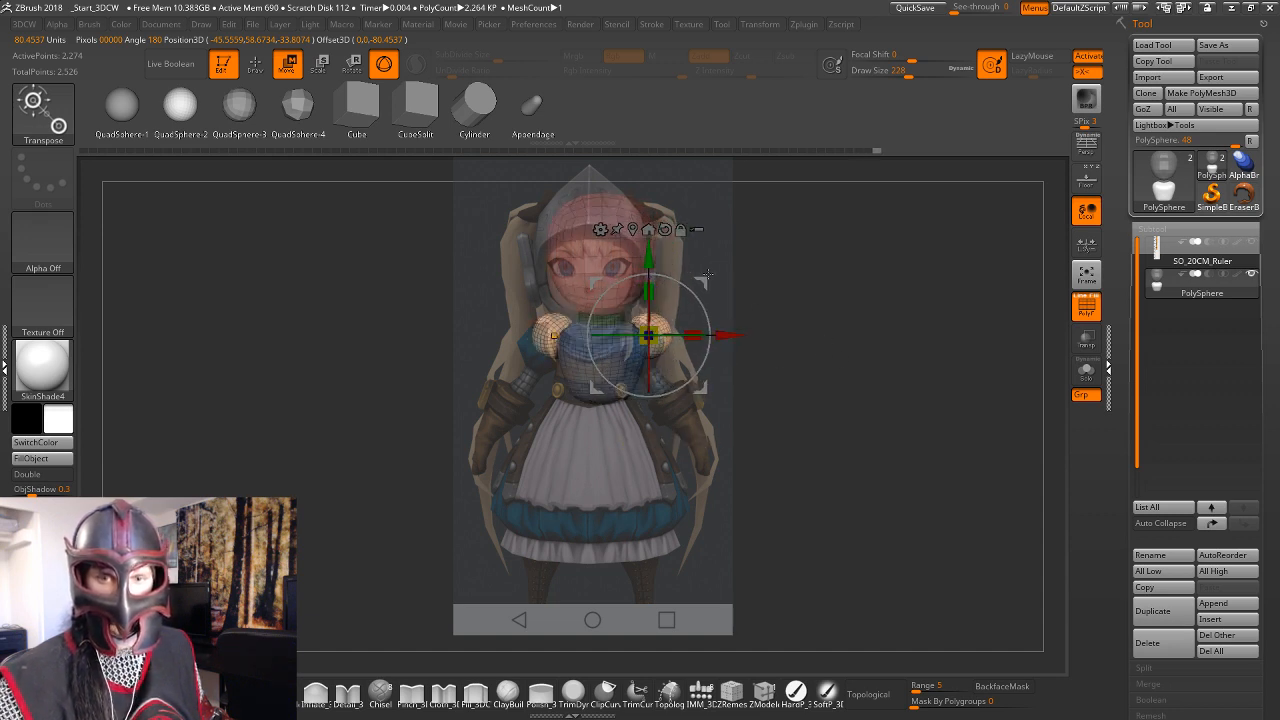
left_click_drag(648, 260, 648, 267)
left_click_drag(741, 271, 732, 277, "alt")
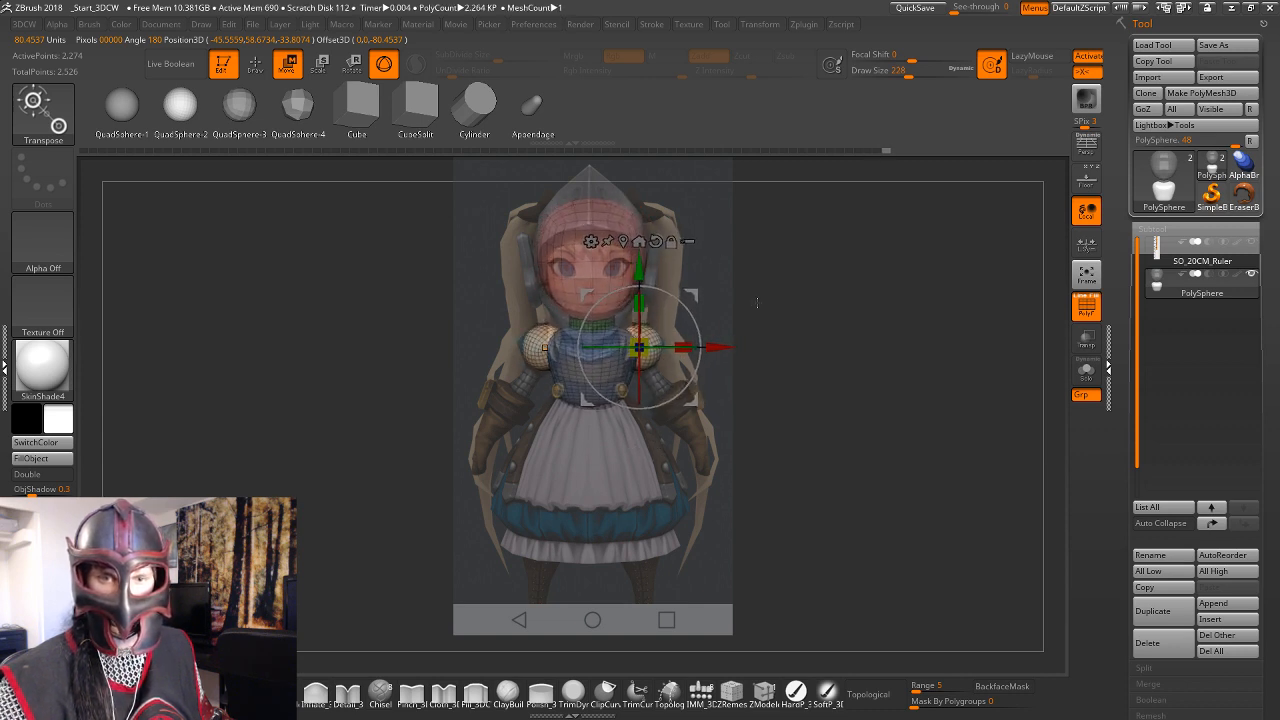
mouse_move(677, 352)
left_mouse_down()
mouse_move(726, 351)
mouse_move(648, 343)
mouse_move(721, 351)
mouse_move(757, 413)
left_mouse_up()
Fine-tune the front-to-back position of the shoulder spheres against the torso from the side.
key("q")
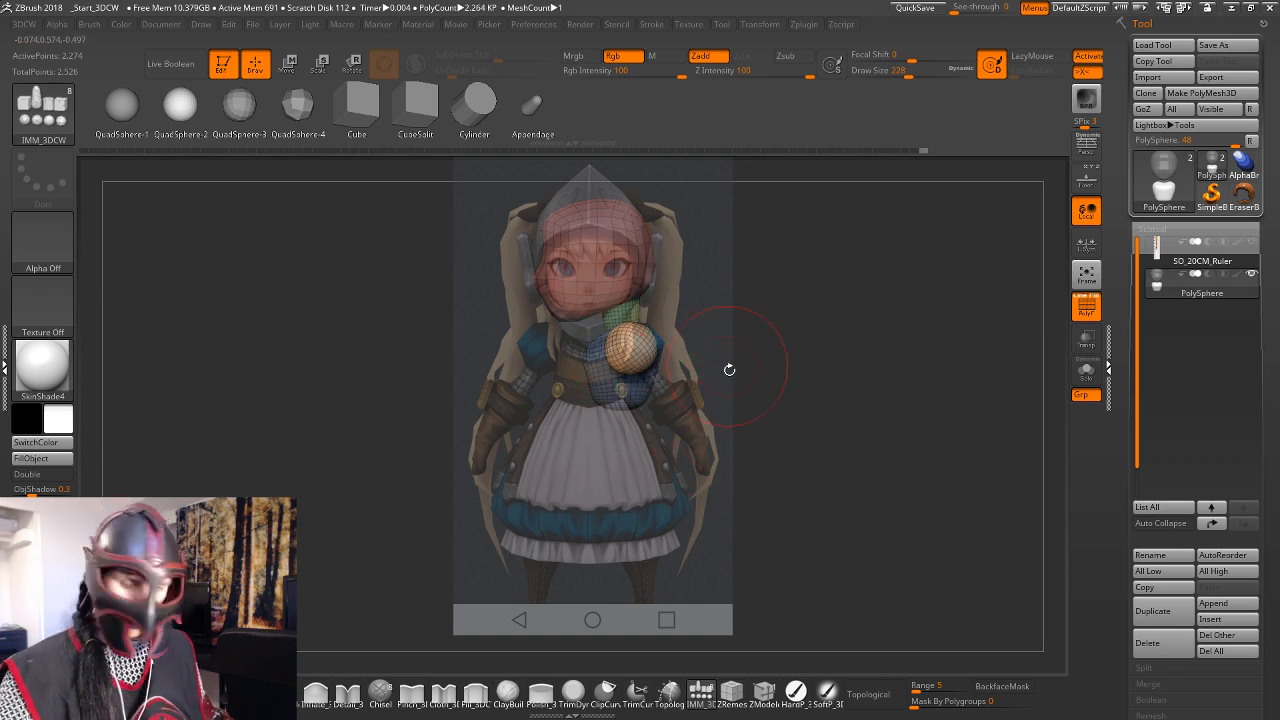
key("w")
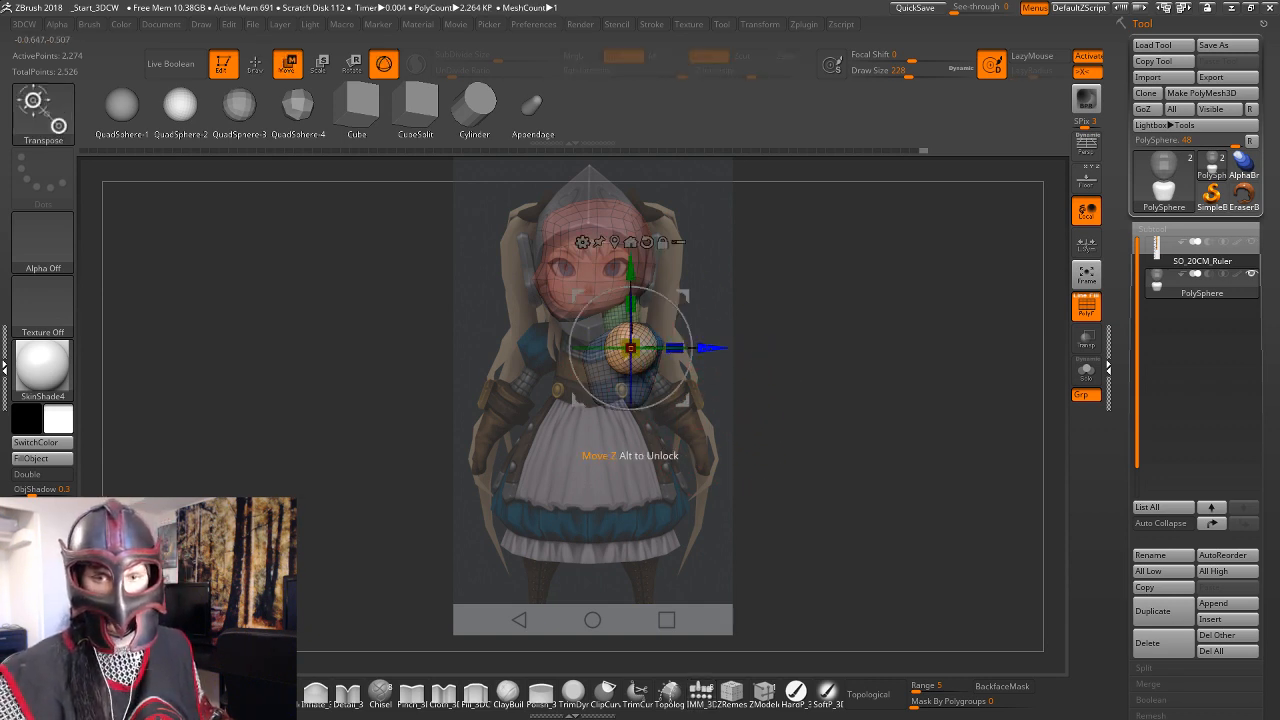
left_click_drag(710, 349, 745, 360)
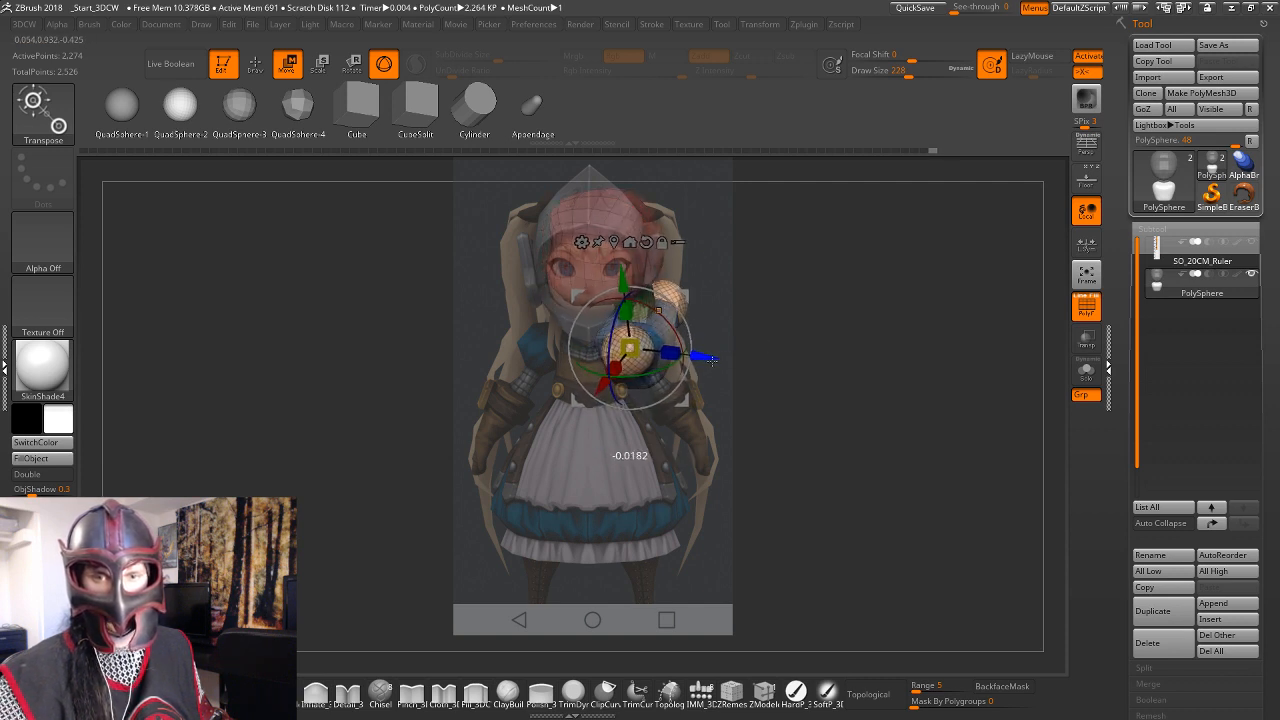
left_click_drag(771, 369, 803, 363, "shift")
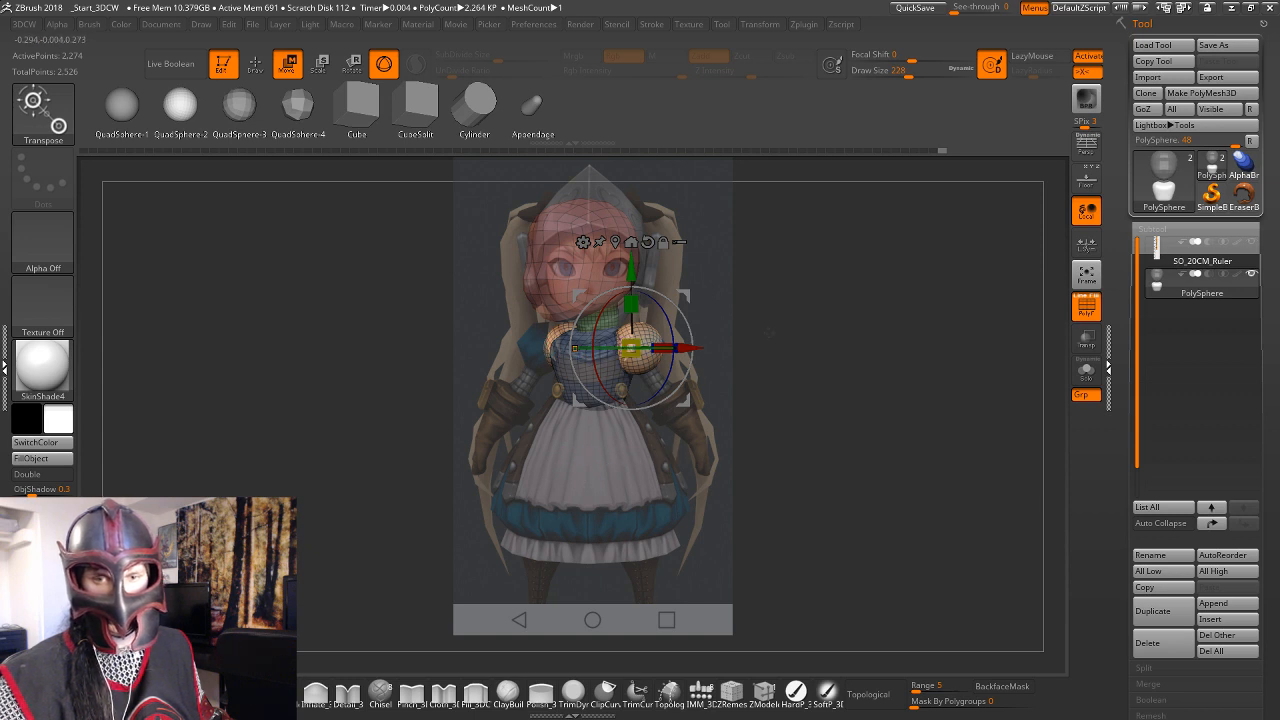
Reshape the shoulder spheres with the Move brush to match the reference sleeves, reducing the draw size to 158 and 124.
key("q")
key("space")
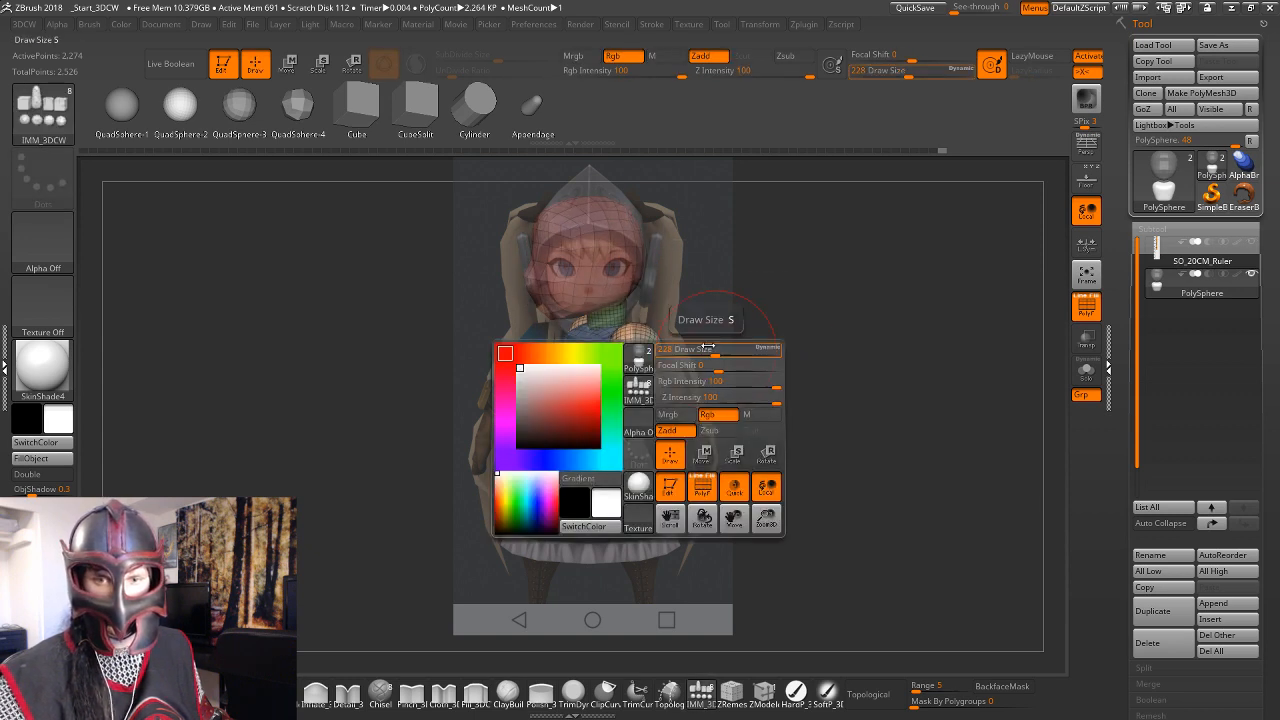
mouse_move(704, 349)
left_mouse_down()
mouse_move(681, 387)
mouse_move(637, 401)
left_mouse_up()
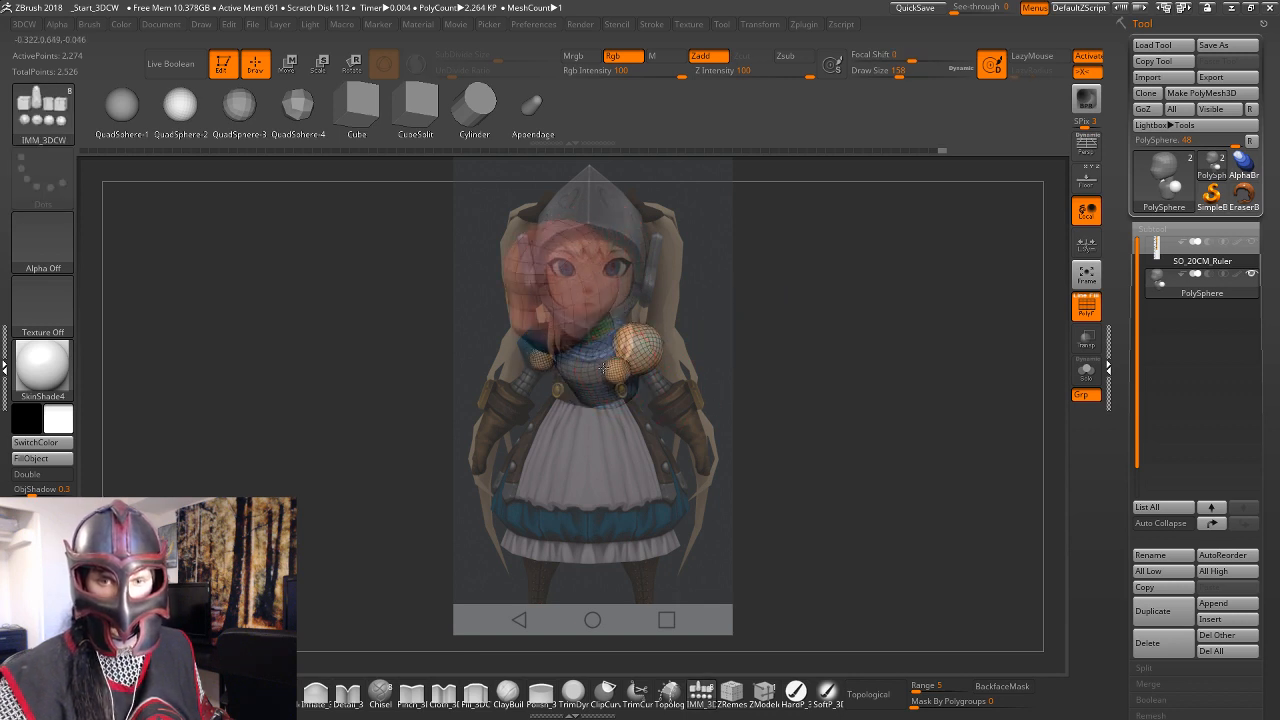
left_click(204, 690)
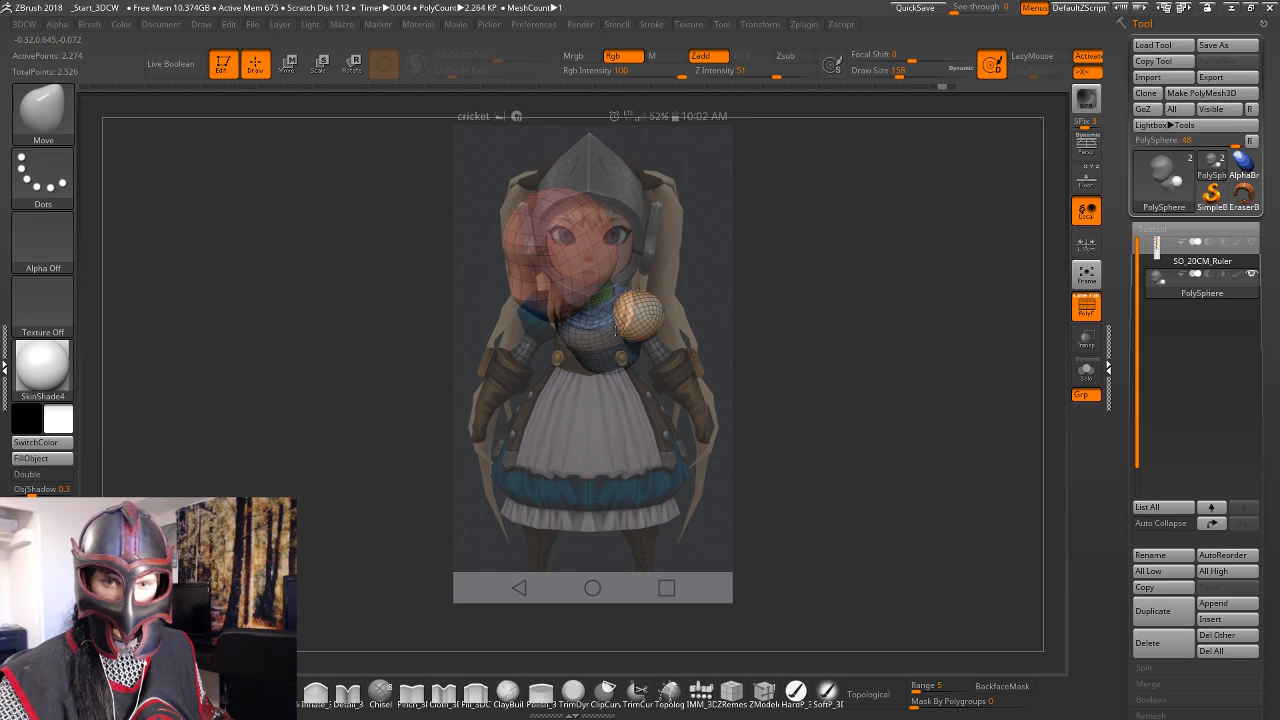
mouse_move(615, 330)
right_mouse_down("shift")
mouse_move(612, 320)
mouse_move(662, 350)
mouse_move(771, 303)
mouse_move(715, 319)
right_mouse_up("shift")
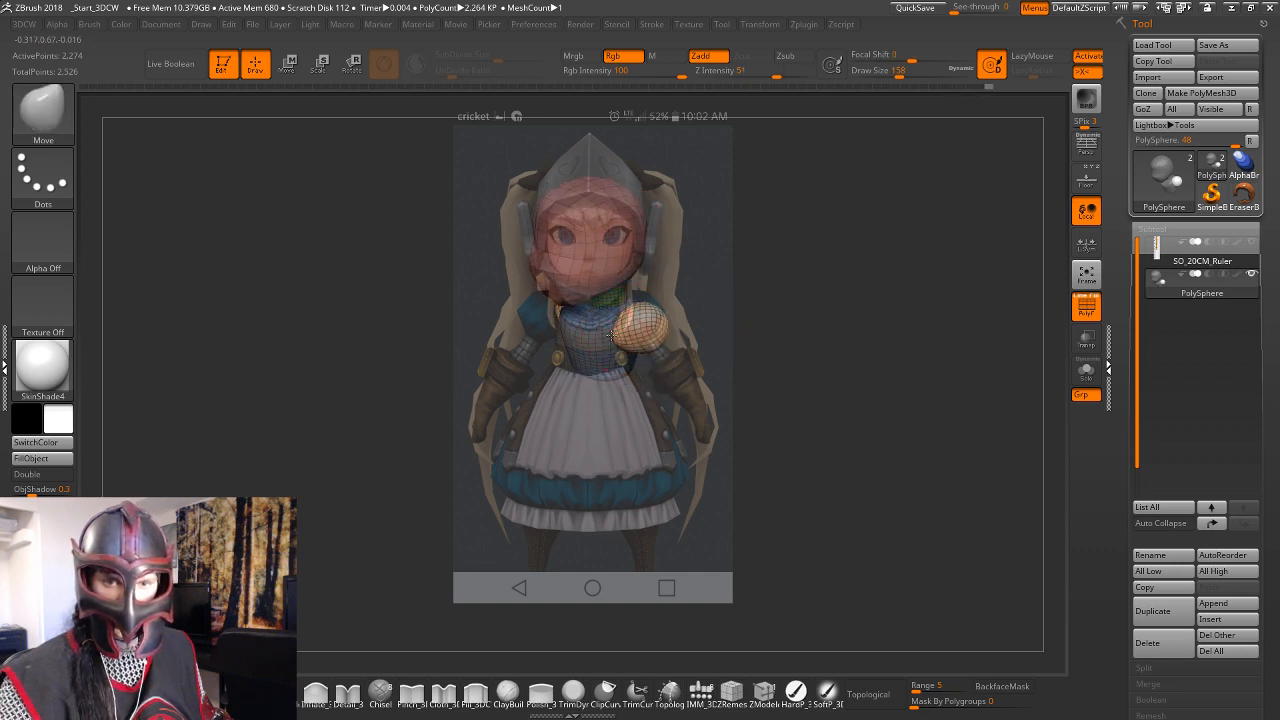
left_click_drag(629, 320, 642, 321)
mouse_move(797, 322)
left_mouse_down()
mouse_move(763, 329)
mouse_move(815, 326)
mouse_move(777, 343)
mouse_move(800, 332)
mouse_move(735, 337)
left_mouse_up()
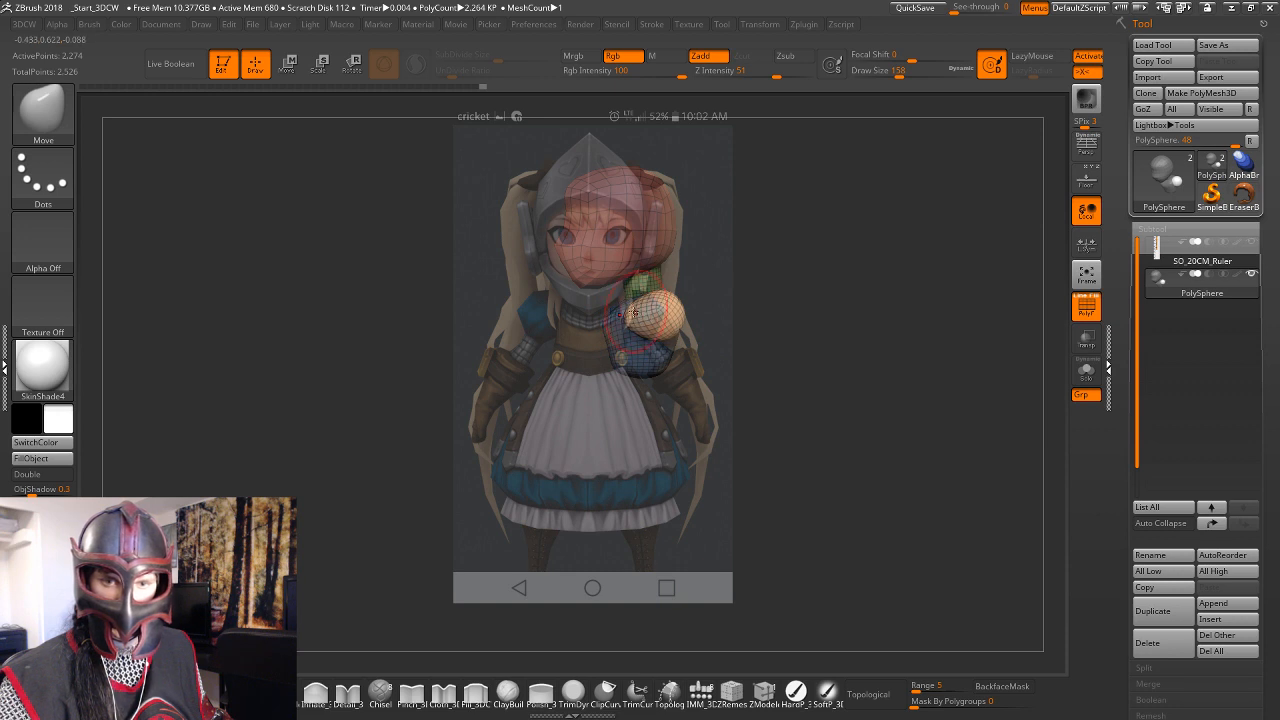
mouse_move(745, 318)
left_mouse_down()
mouse_move(766, 289)
mouse_move(762, 317)
left_mouse_up()
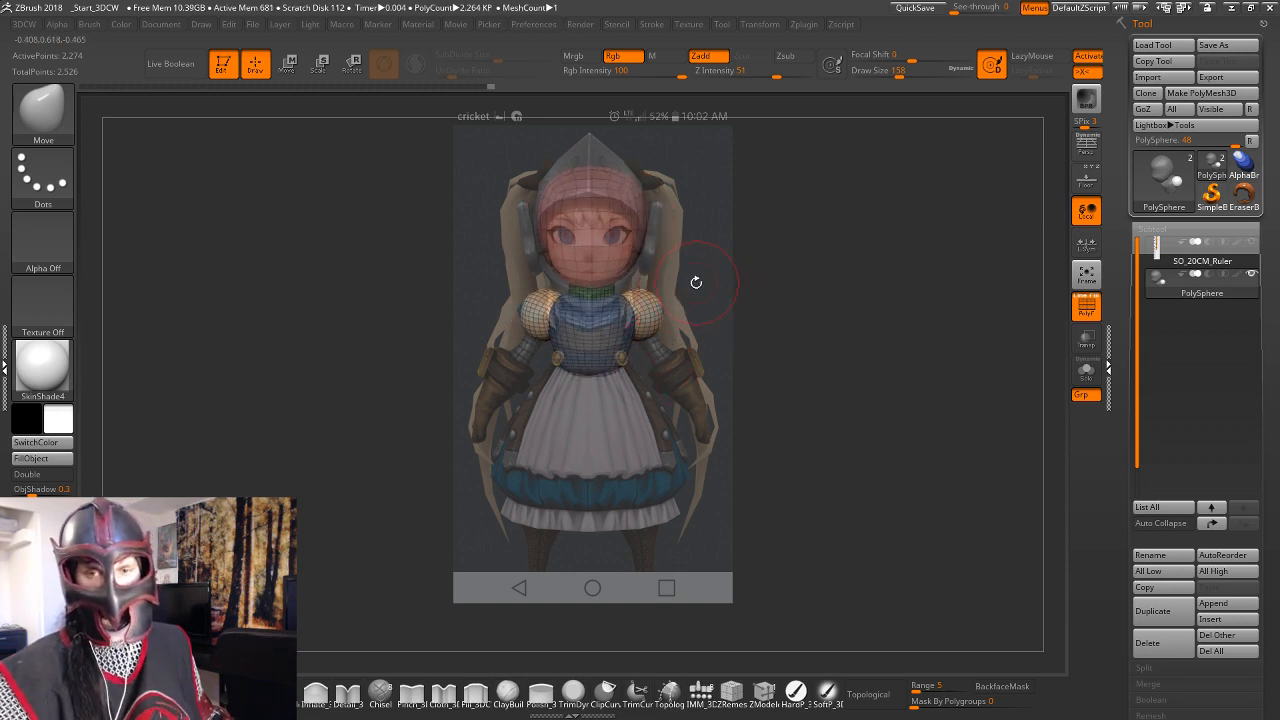
key("space")
left_click_drag(669, 290, 664, 291)
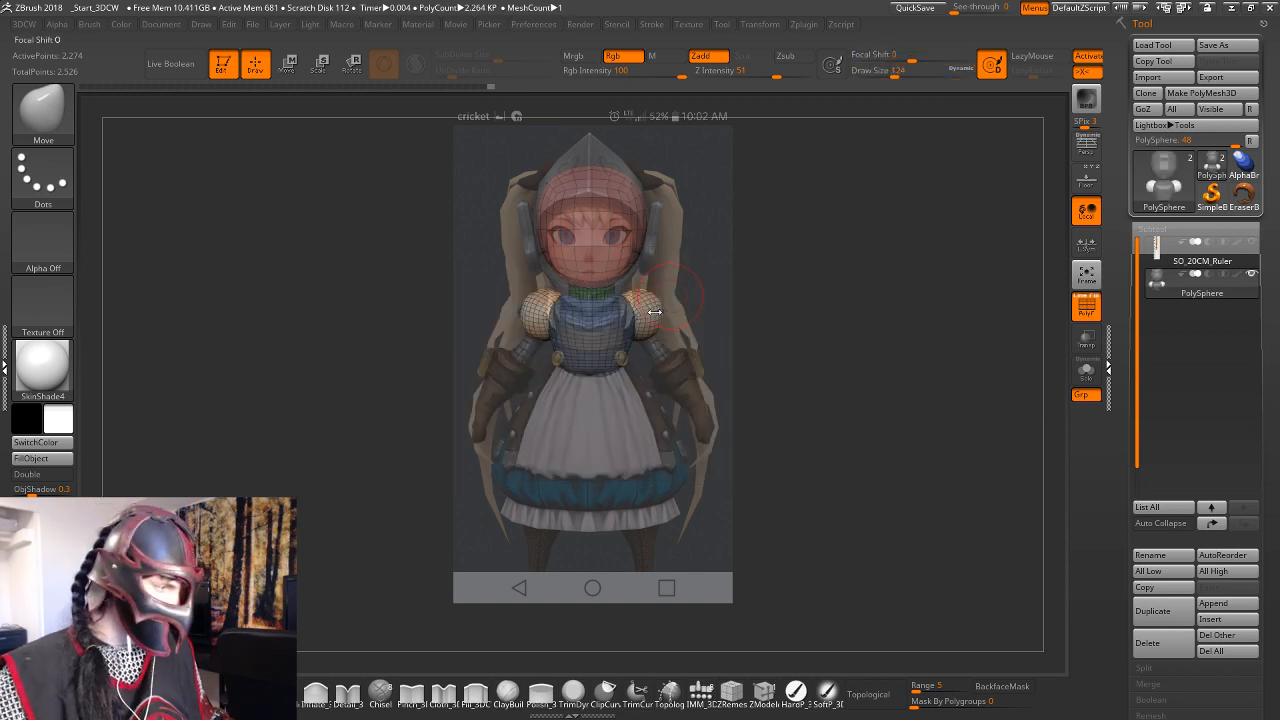
Reposition the armored-girl Spotlight reference over the model, aligning it with the head, torso and shoulders.
key("z")
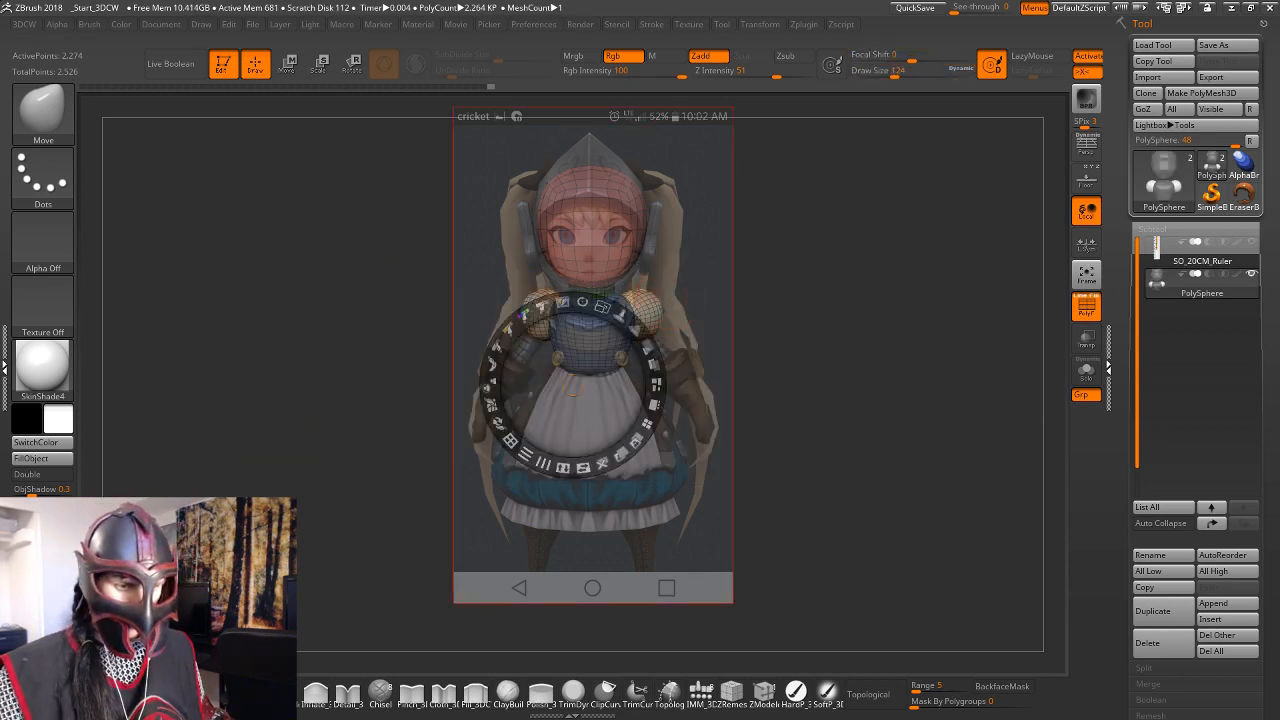
key("Delete")
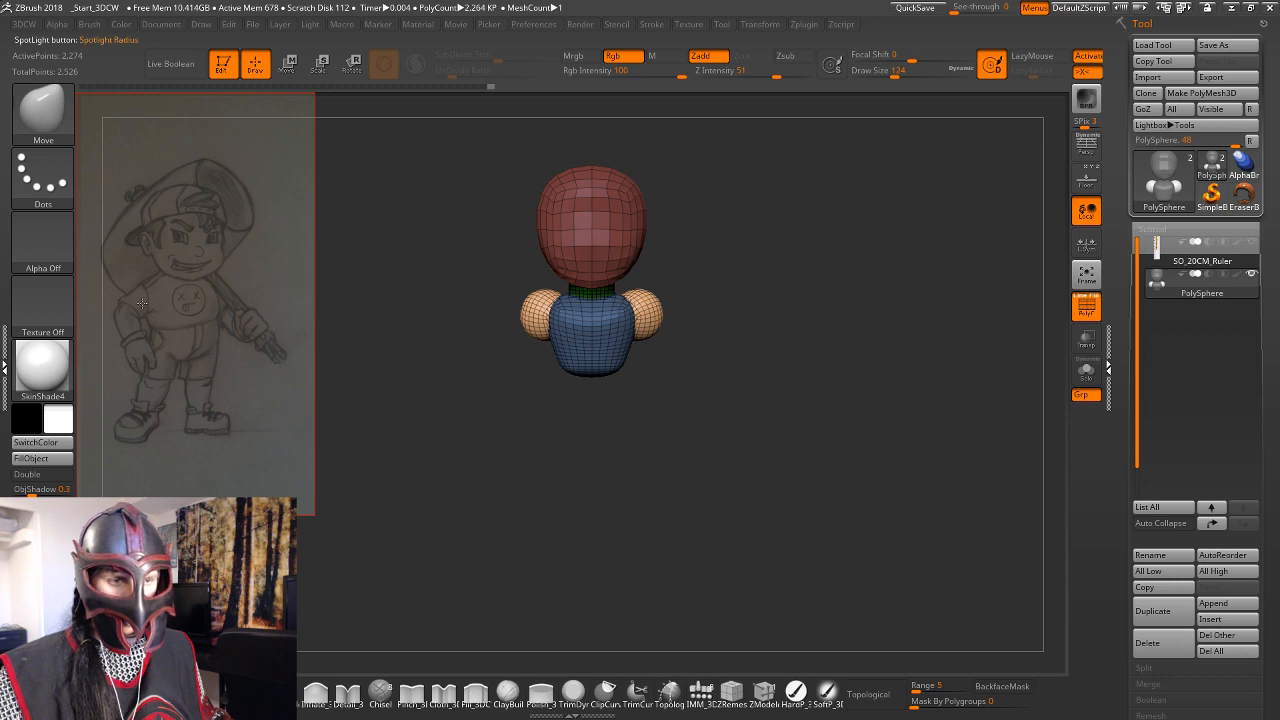
key("z")
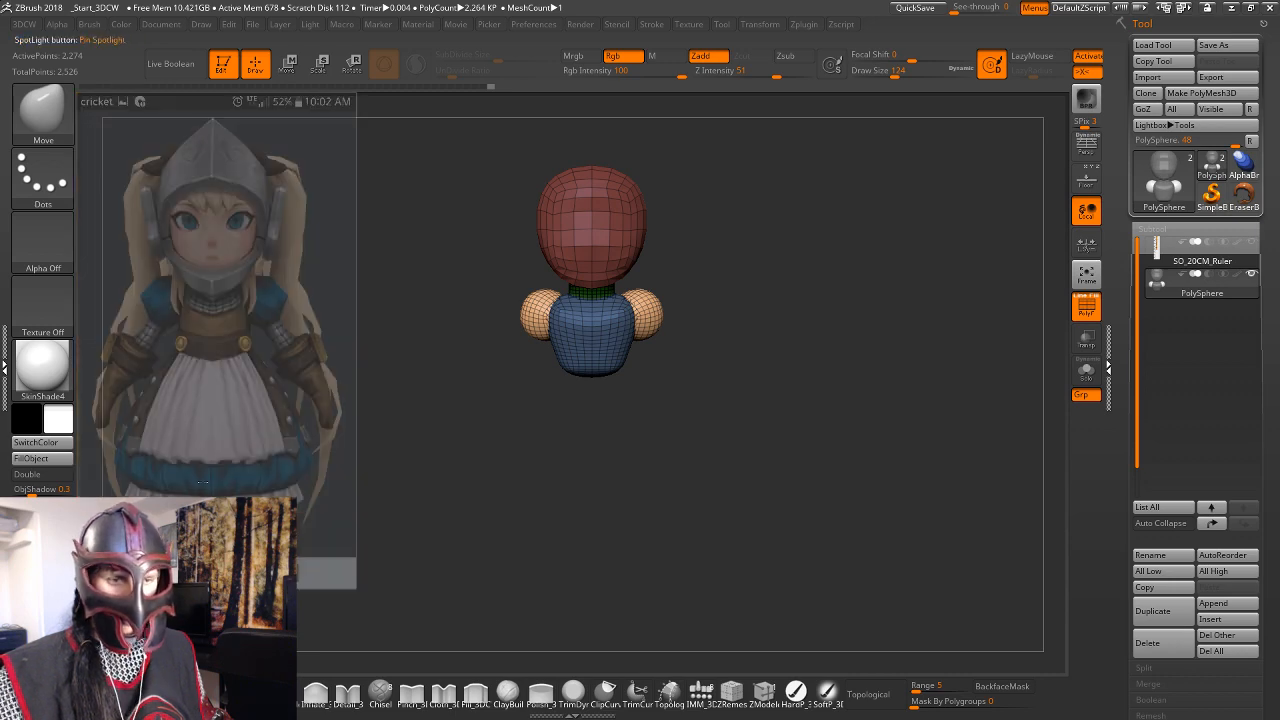
key("z")
left_click_drag(252, 375, 630, 385)
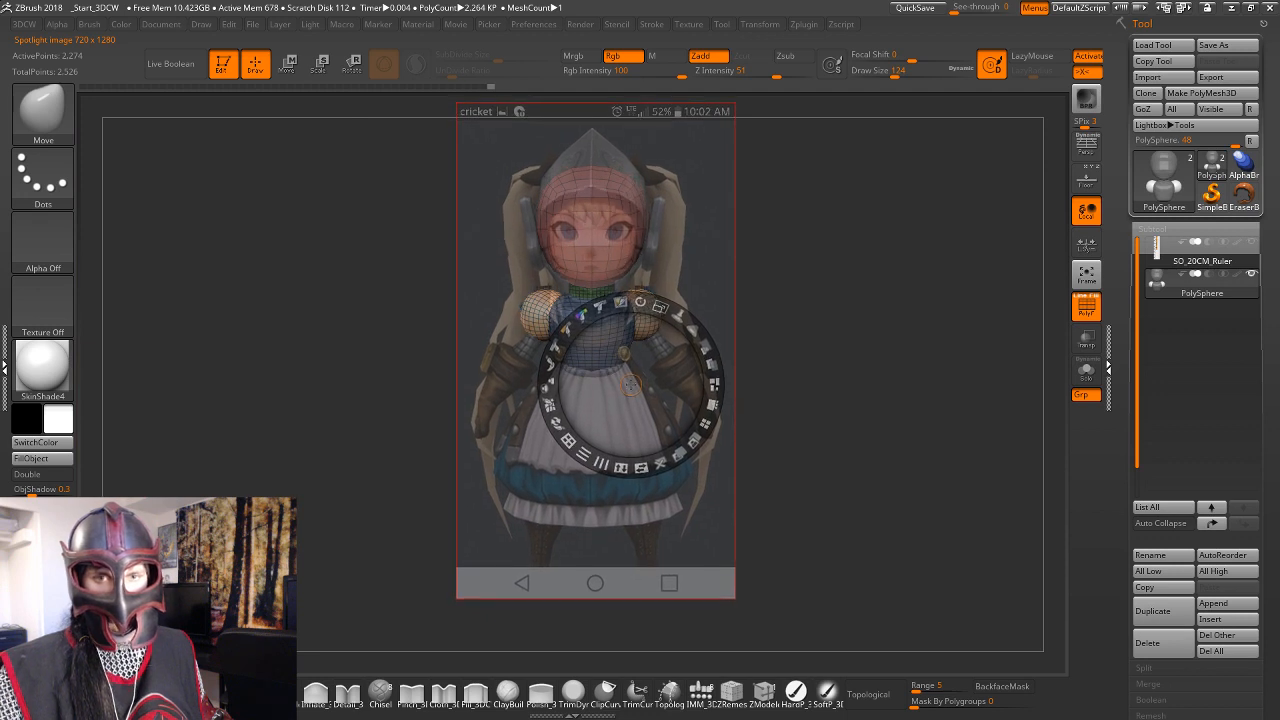
key("z")
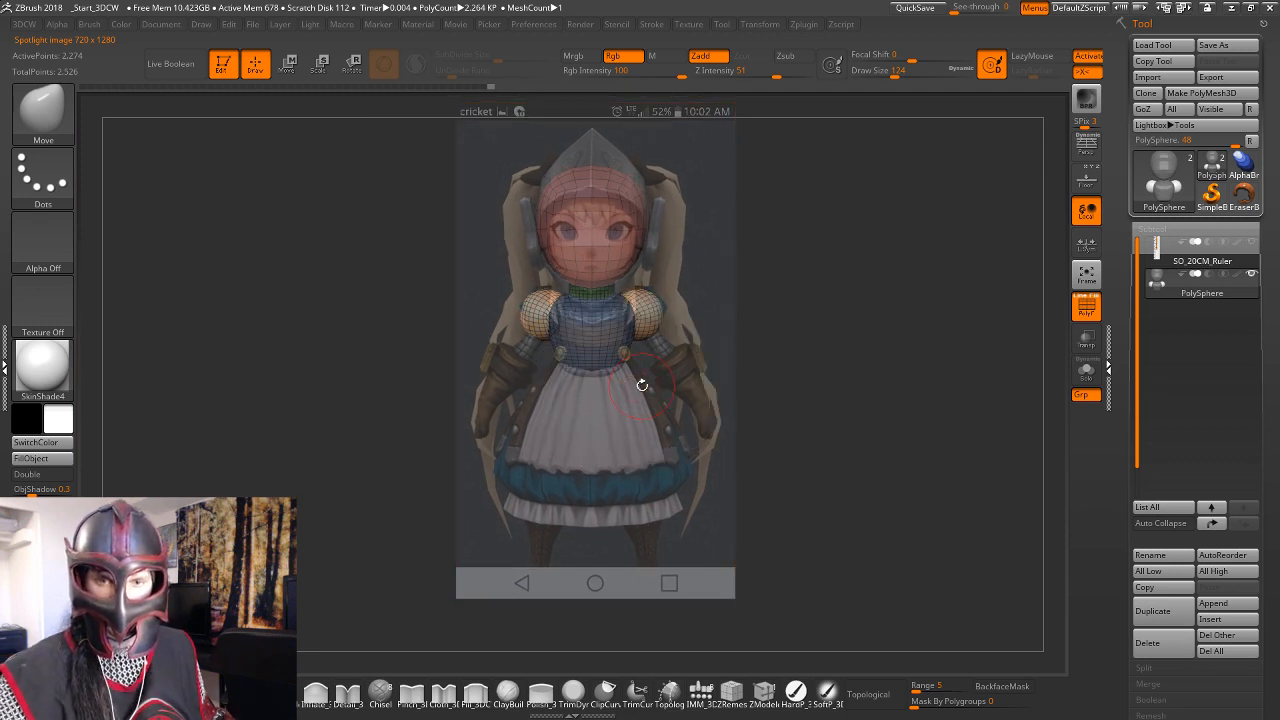
Insert mirrored capsule-shaped Appendage meshes below the shoulder spheres as upper arms with the IMM_3DCW brush.
left_click_drag(642, 385, 790, 336)
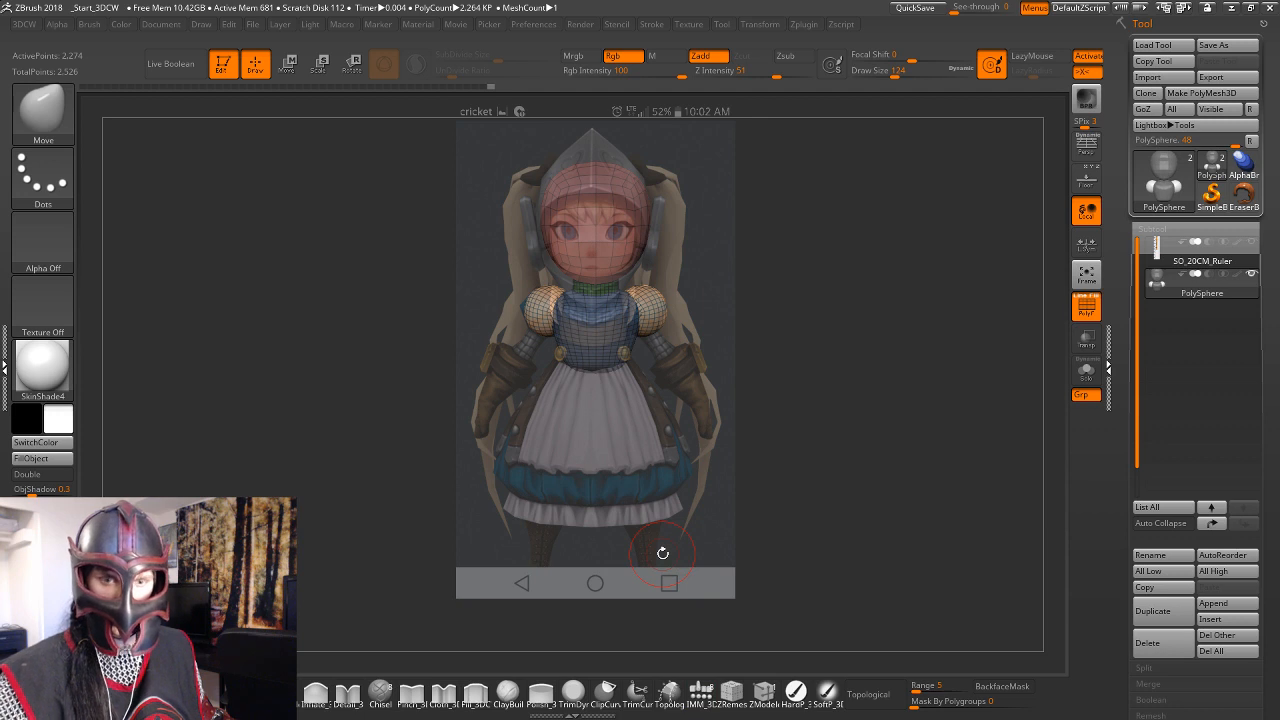
left_click(701, 690)
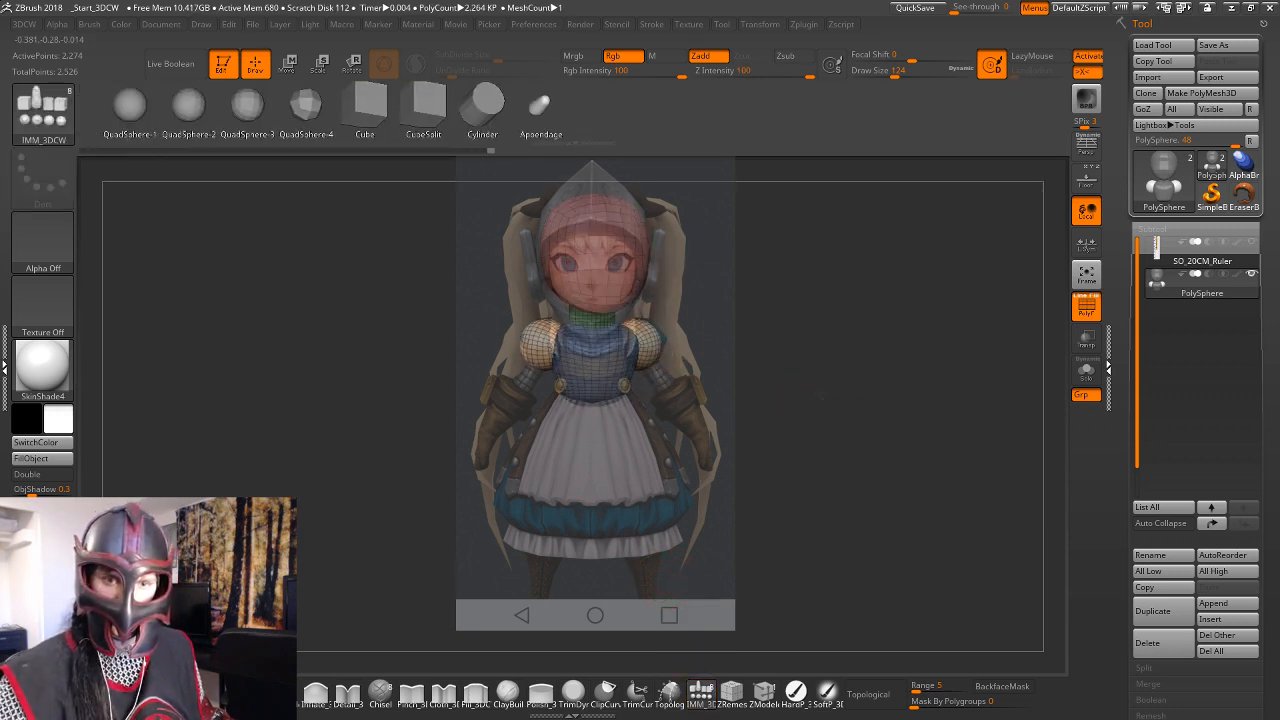
left_click_drag(822, 396, 780, 264)
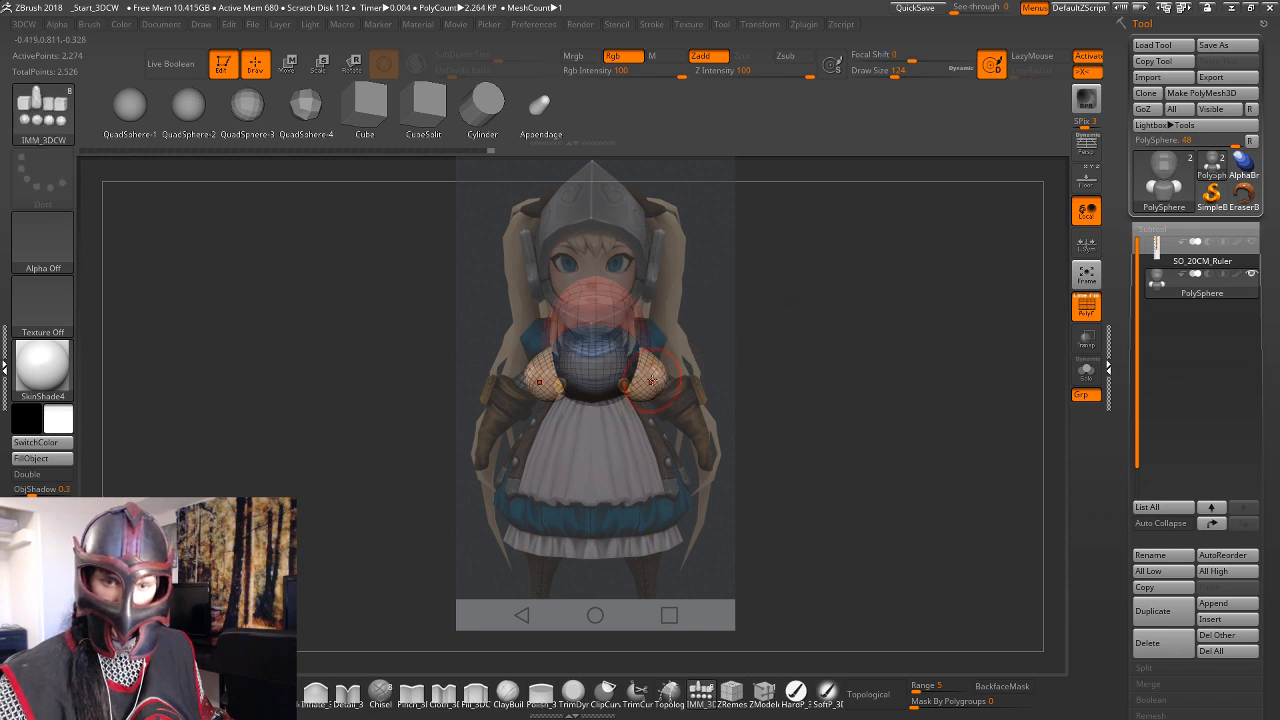
left_click_drag(656, 377, 682, 374)
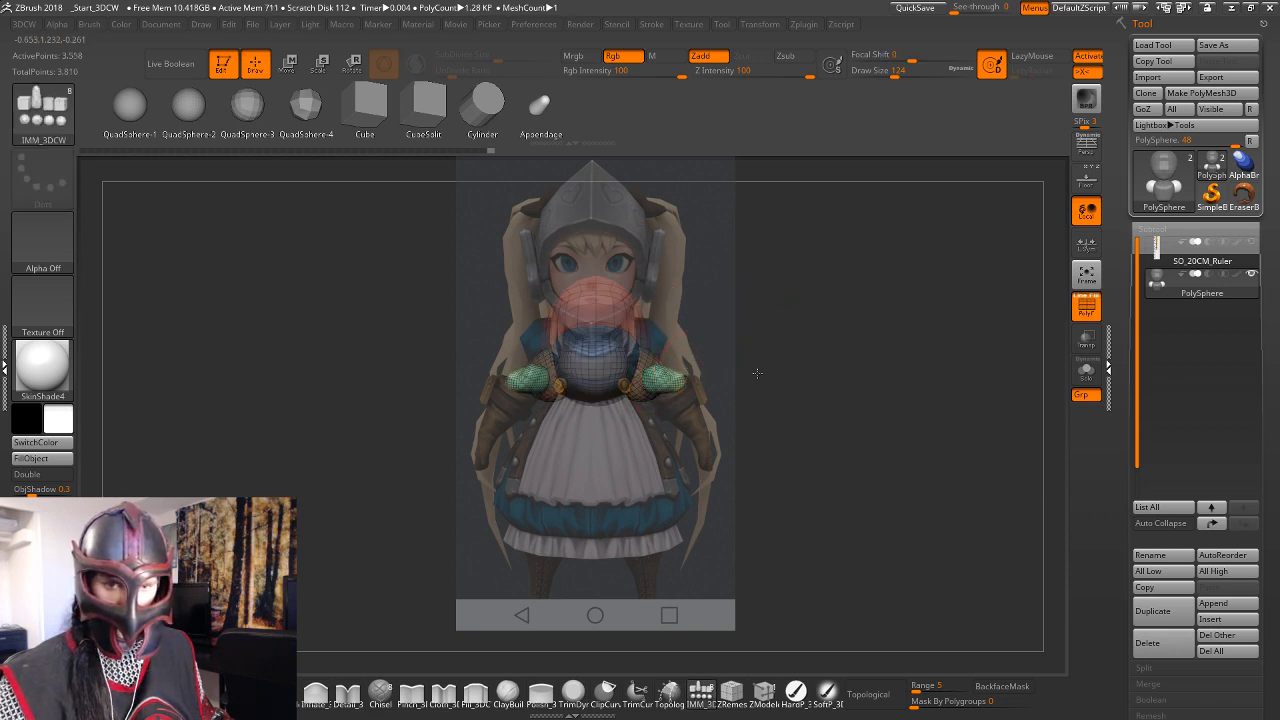
mouse_move(763, 438)
left_mouse_down("shift")
mouse_move(763, 449)
mouse_move(845, 414)
left_mouse_up("shift")
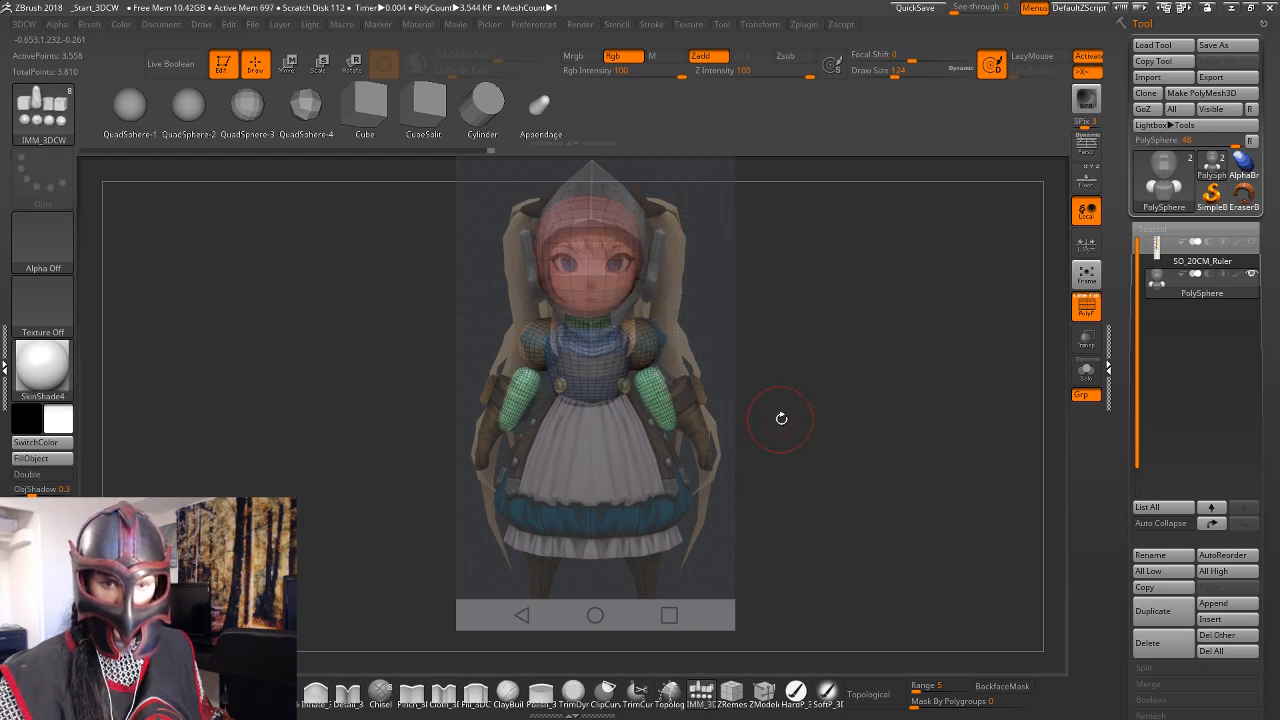
Reset and center the gizmo on the unmasked upper-arm mesh, and shorten the arms to fit below the shoulders.
key("w")
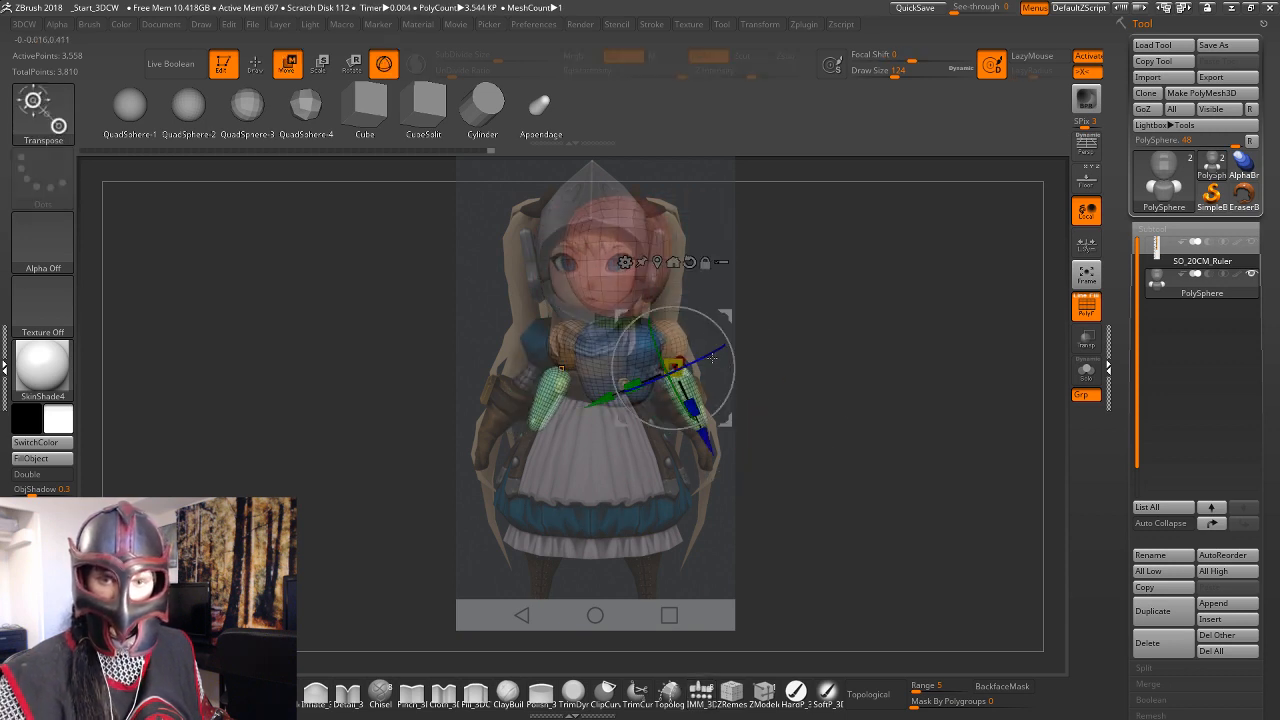
left_click(690, 262, "alt")
left_click(657, 262, "alt")
left_click_drag(735, 363, 652, 417)
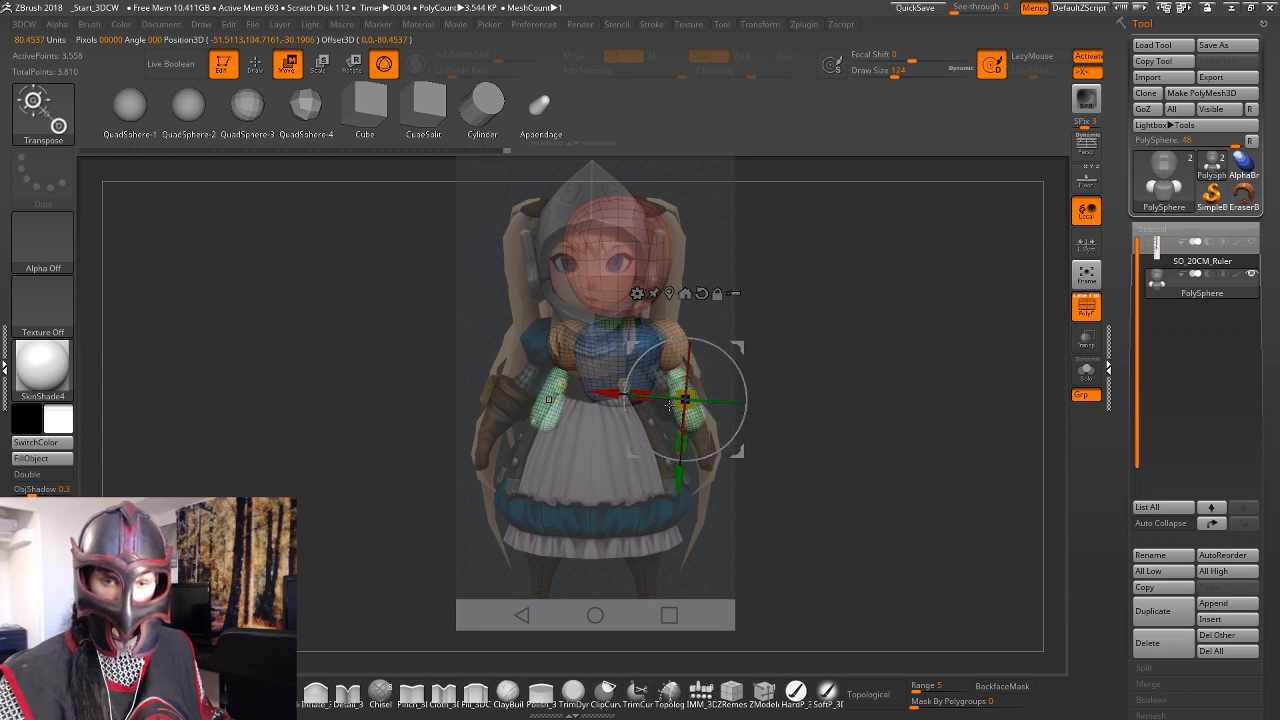
left_click_drag(680, 482, 679, 466)
left_click_drag(812, 351, 656, 458)
left_click_drag(573, 382, 577, 381)
key("q")
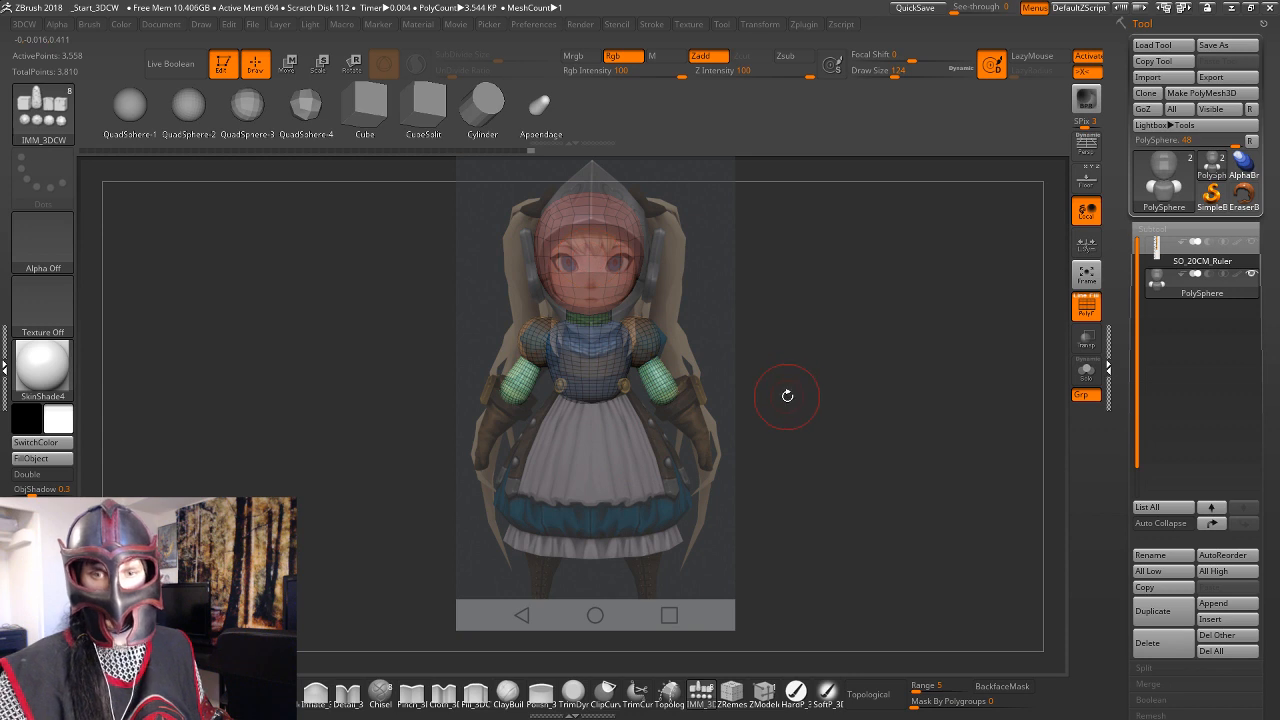
Scale the upper arms down slightly and adjust their front-to-back position against the torso and shoulders.
left_click_drag(786, 394, 838, 395, "alt")
key("w")
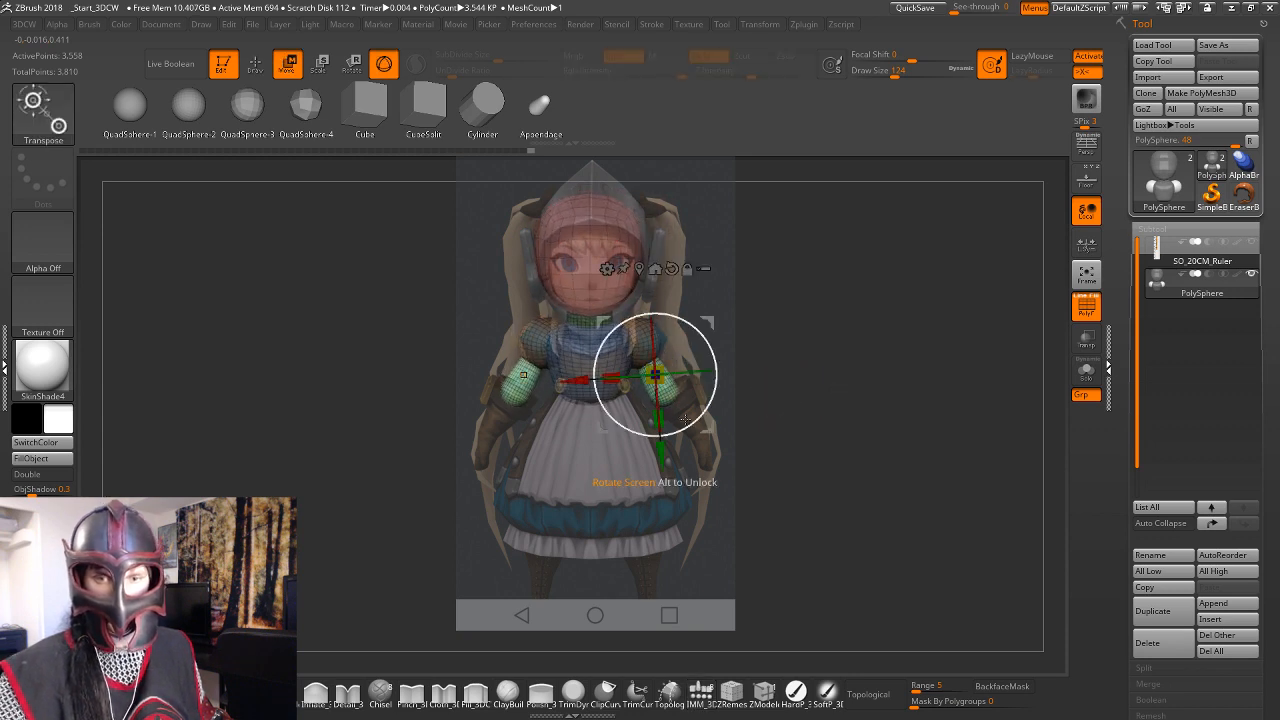
left_click_drag(666, 379, 660, 379)
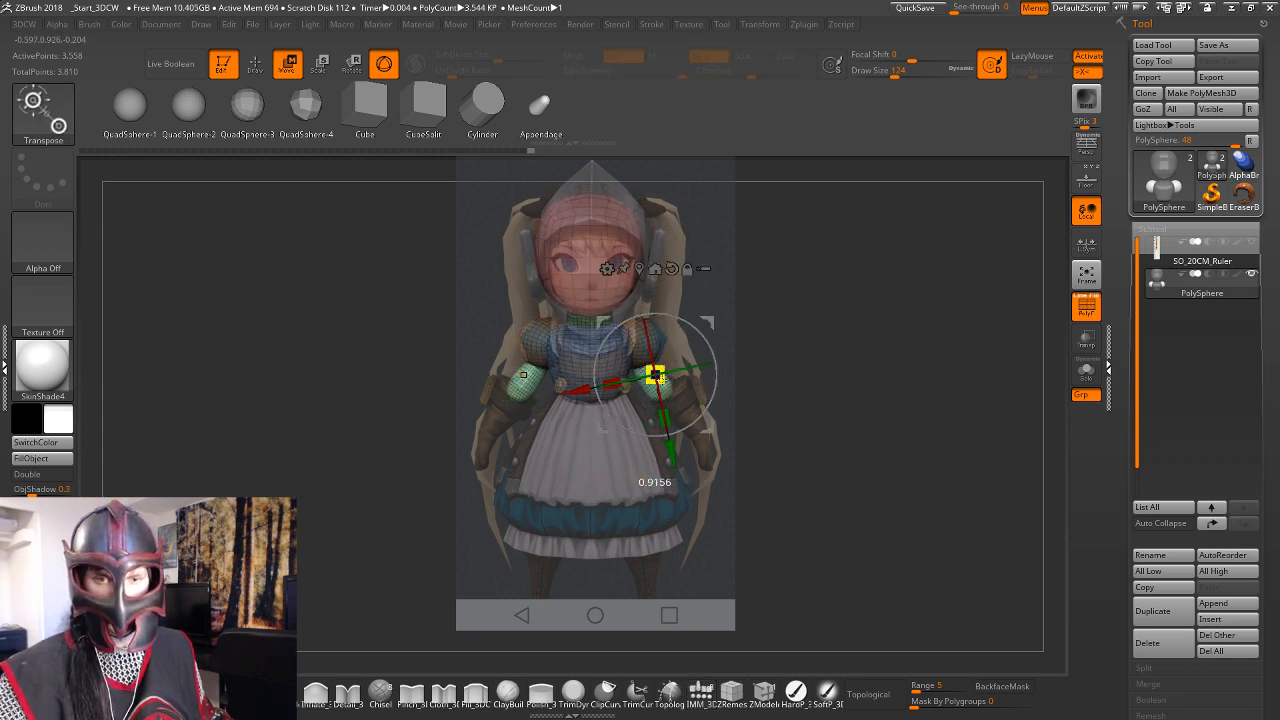
left_click_drag(756, 401, 708, 395)
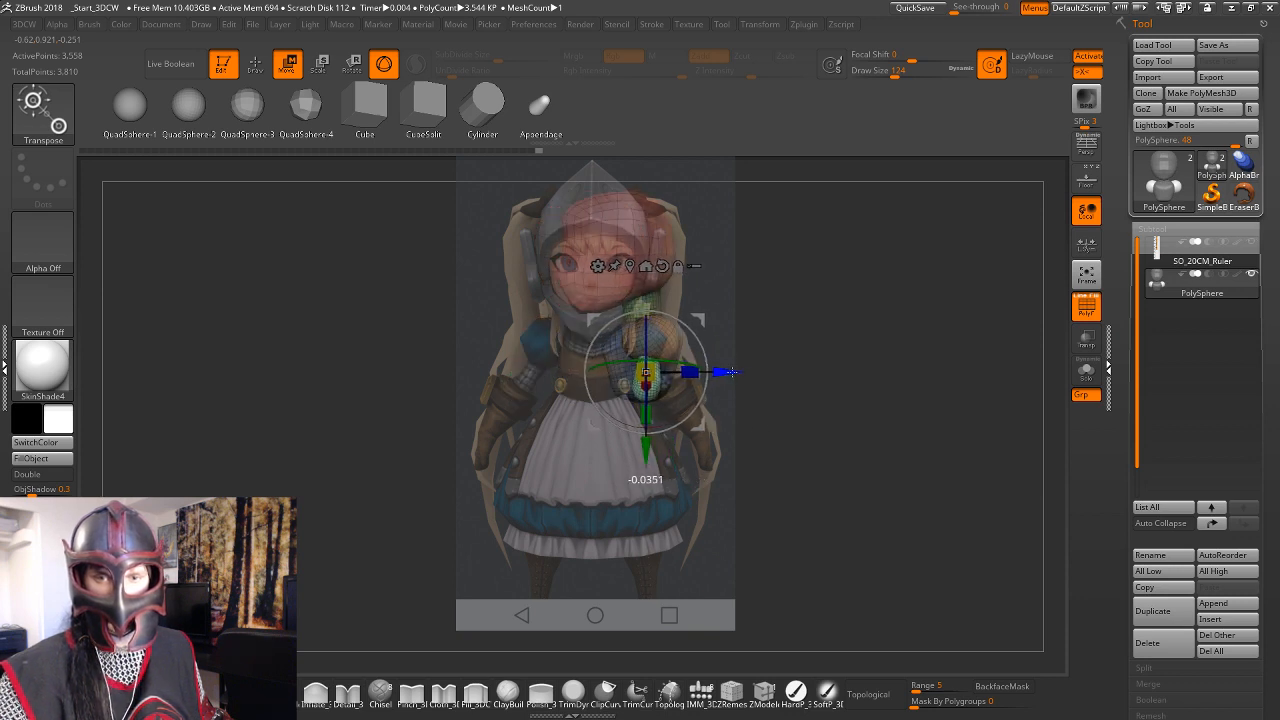
key("q")
mouse_move(762, 374)
left_mouse_down("shift")
mouse_move(811, 380)
mouse_move(811, 363)
left_mouse_up("shift")
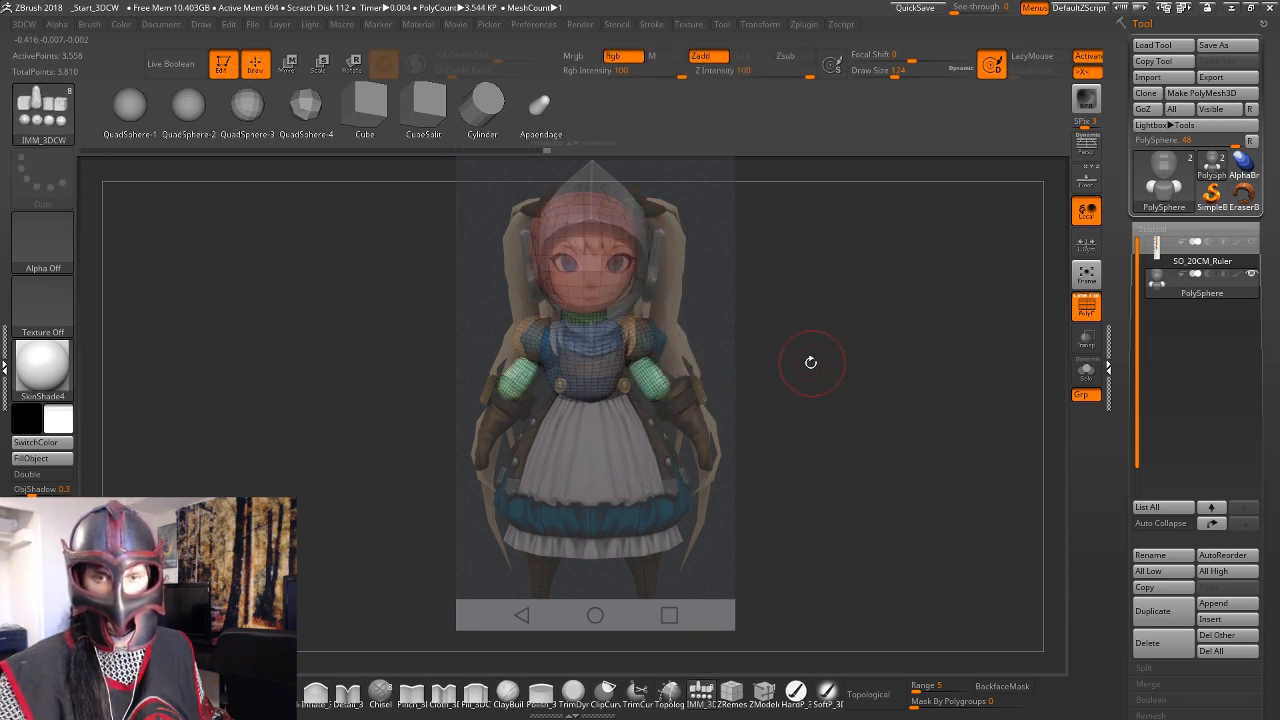
Move the upper arms outward and rotate them to follow the arm angle in the reference.
key("w")
left_click_drag(703, 398, 705, 396)
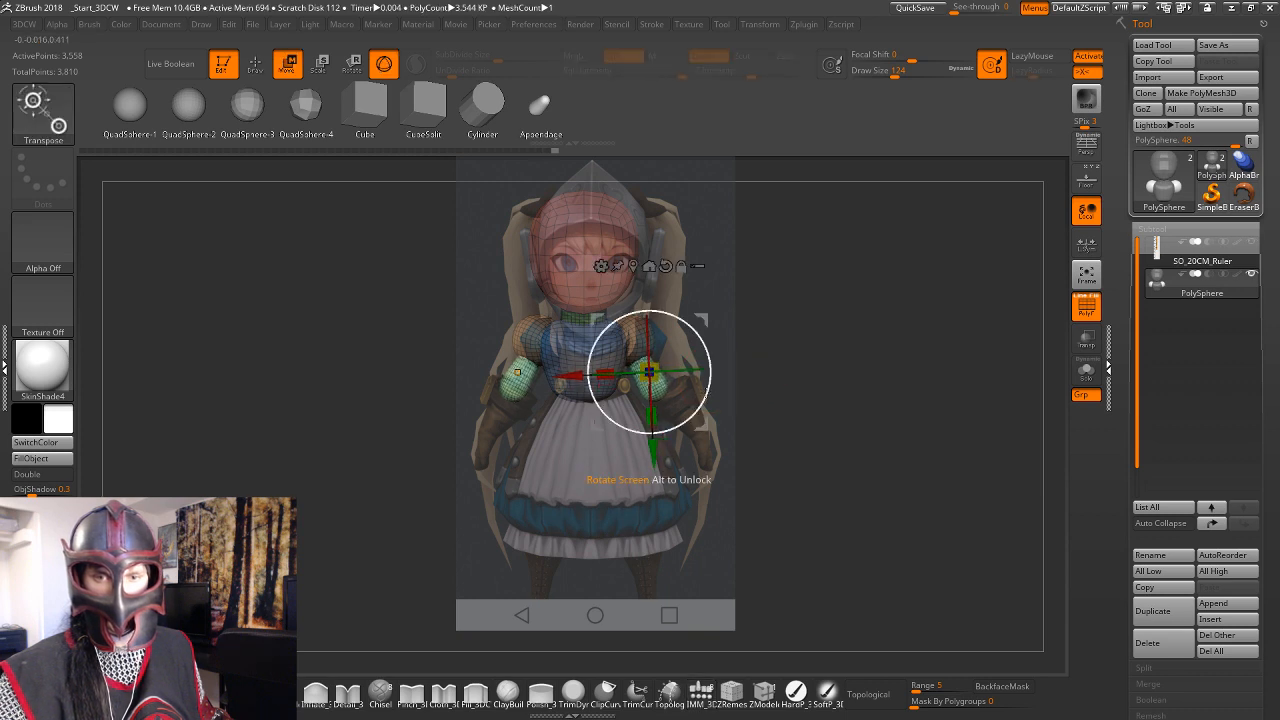
mouse_move(783, 368)
left_mouse_down("alt")
mouse_move(823, 360)
mouse_move(796, 366)
left_mouse_up("alt")
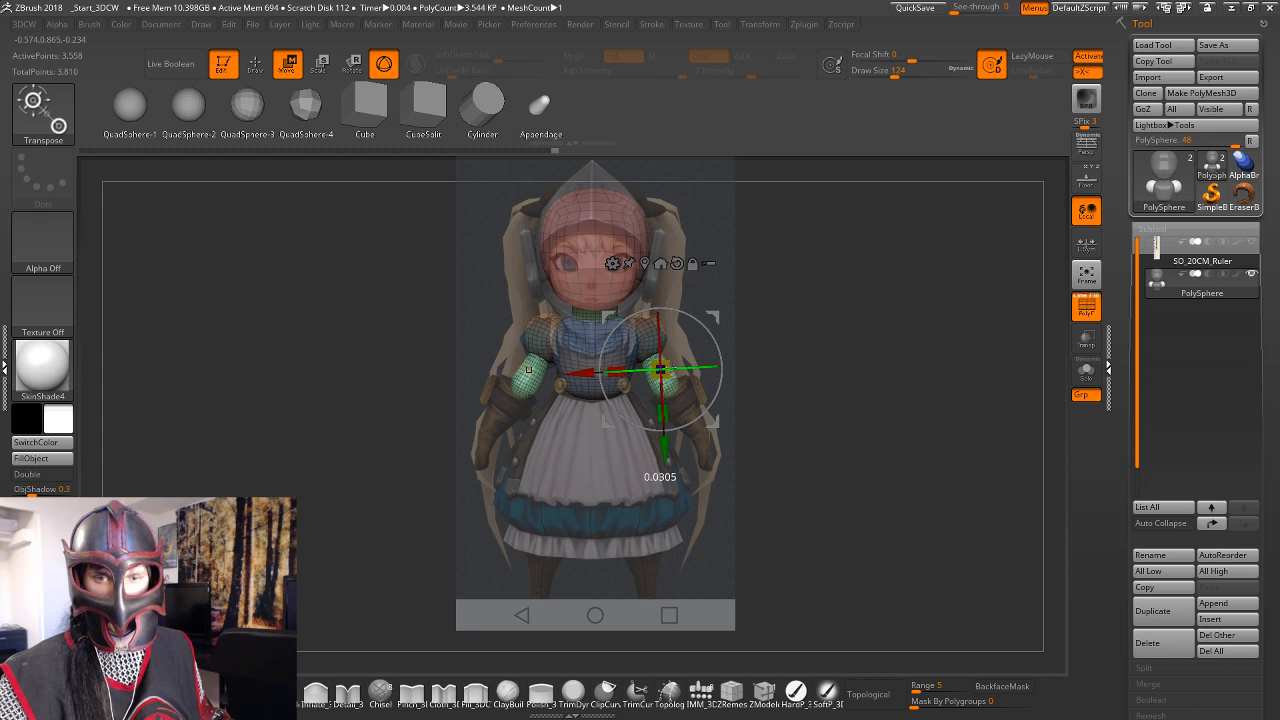
left_click_drag(662, 368, 676, 361)
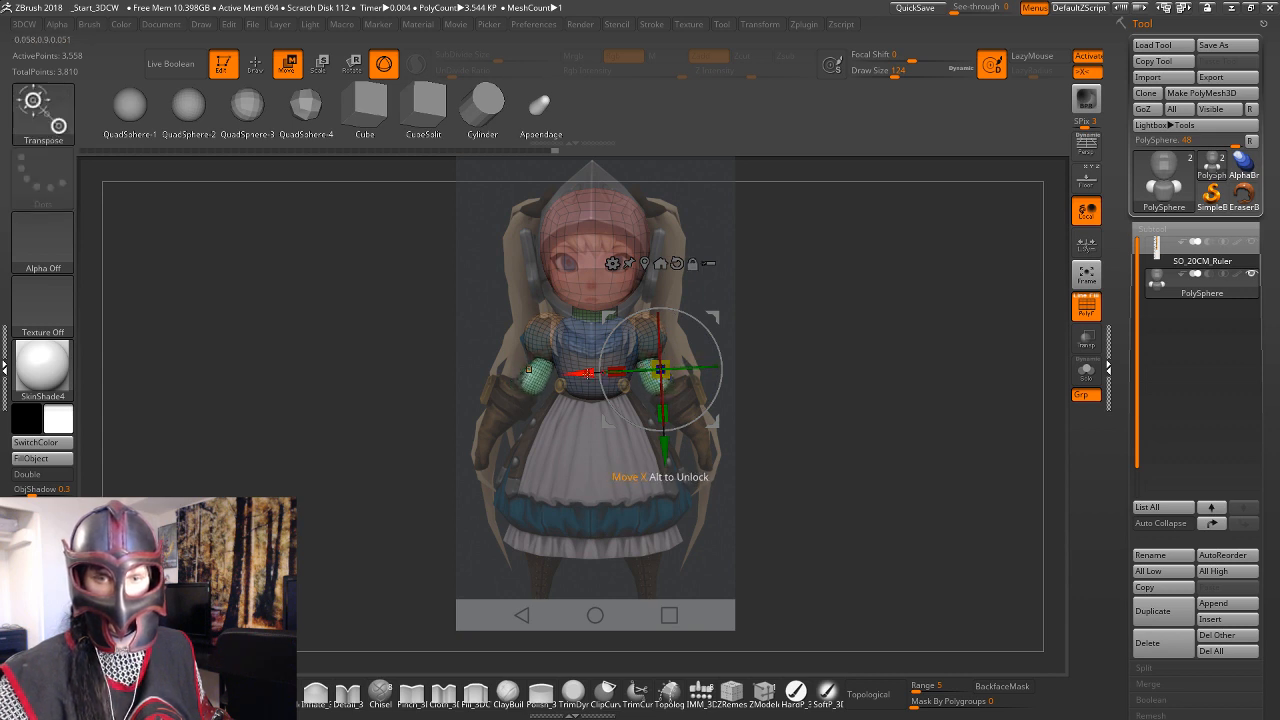
left_click_drag(588, 374, 597, 373)
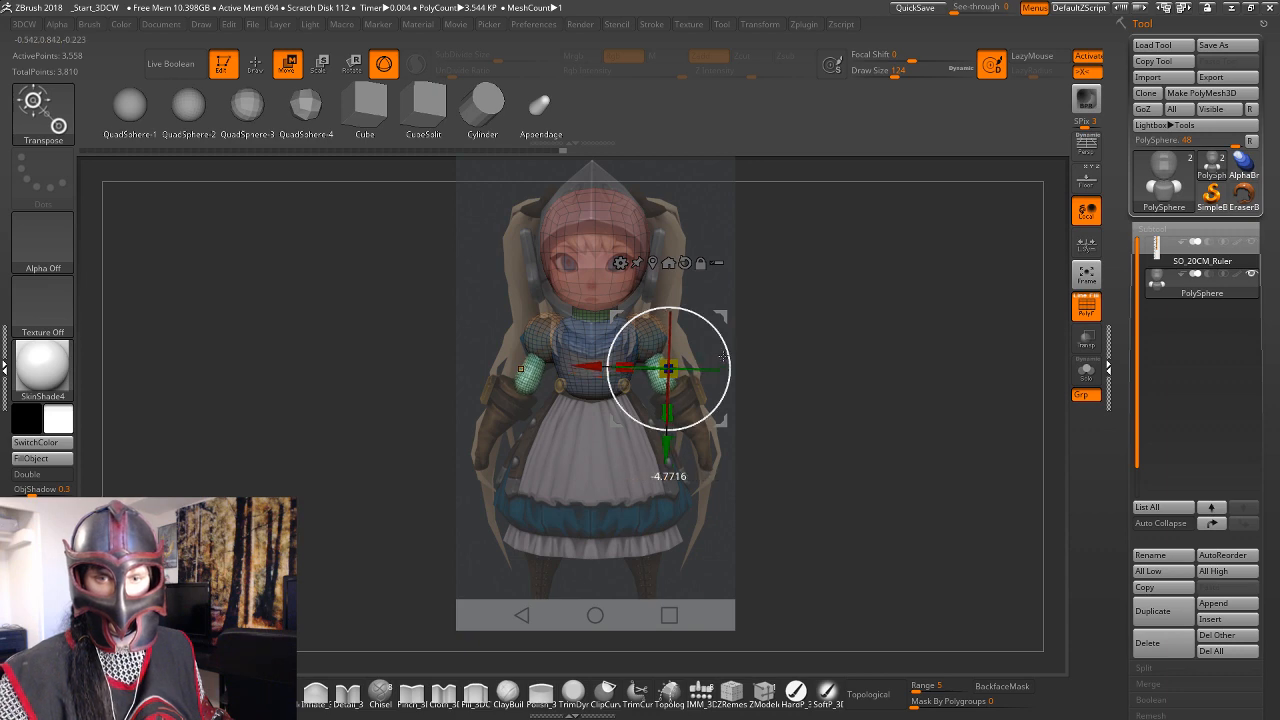
left_click_drag(772, 359, 758, 414)
key("q")
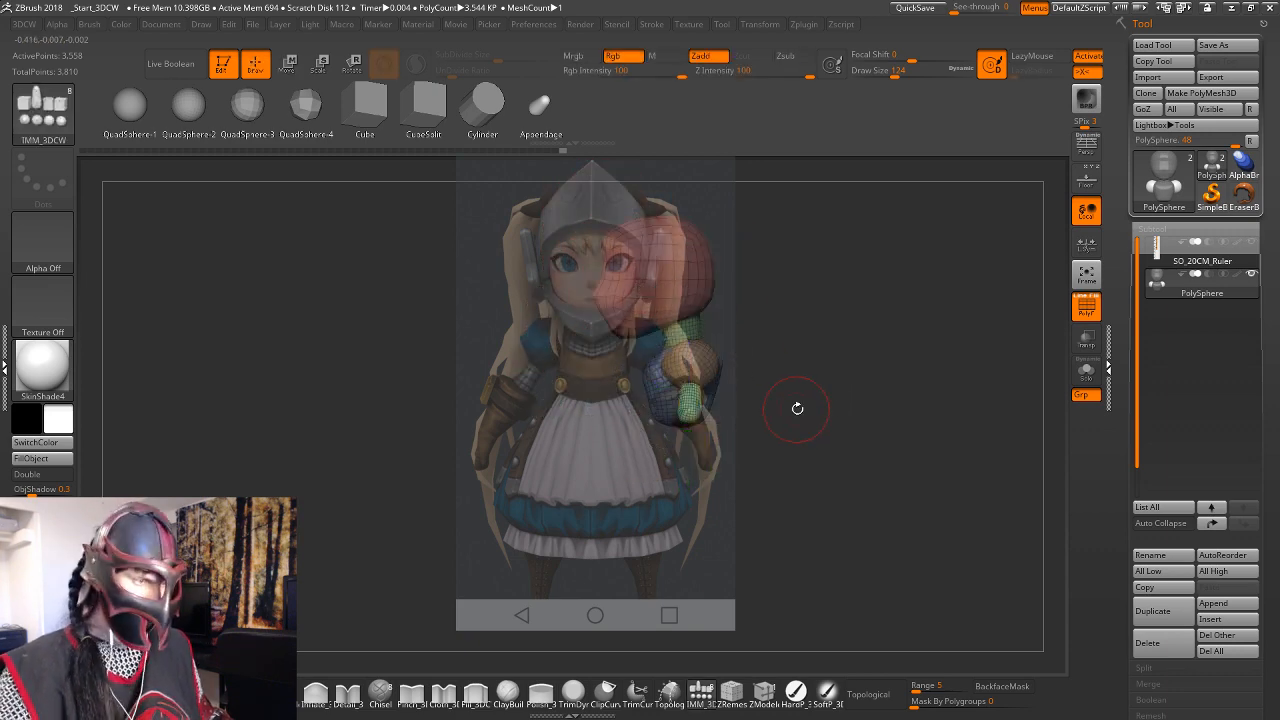
mouse_move(855, 393)
left_mouse_down()
mouse_move(787, 388)
mouse_move(823, 371)
left_mouse_up()
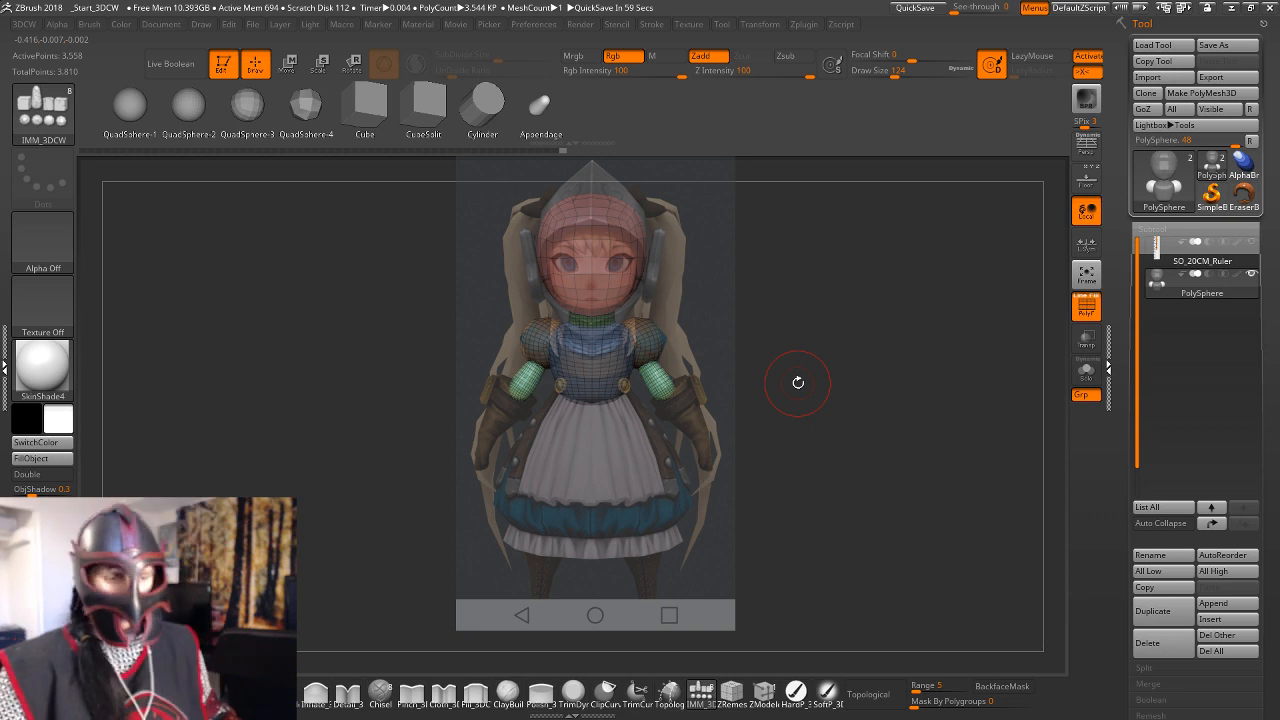
Move the armored-girl Spotlight reference off the model and place it in the empty space beside it.
key("z")
left_click(602, 495)
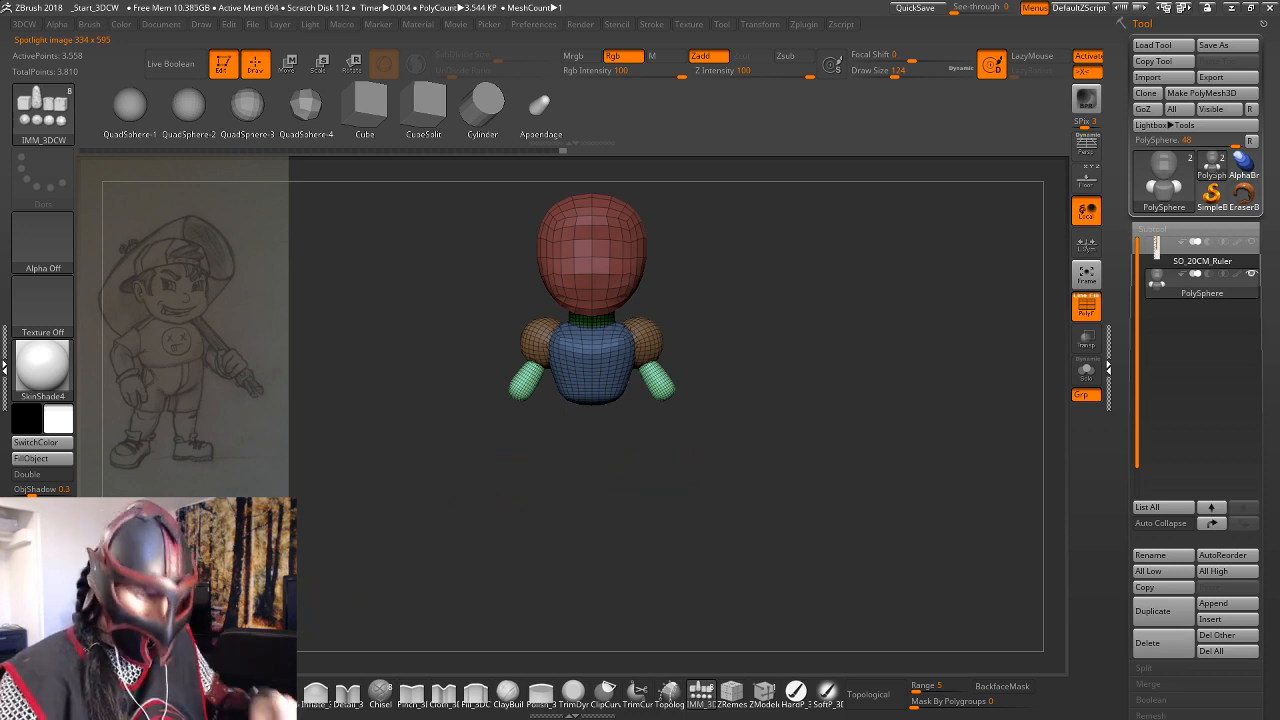
left_click(202, 661)
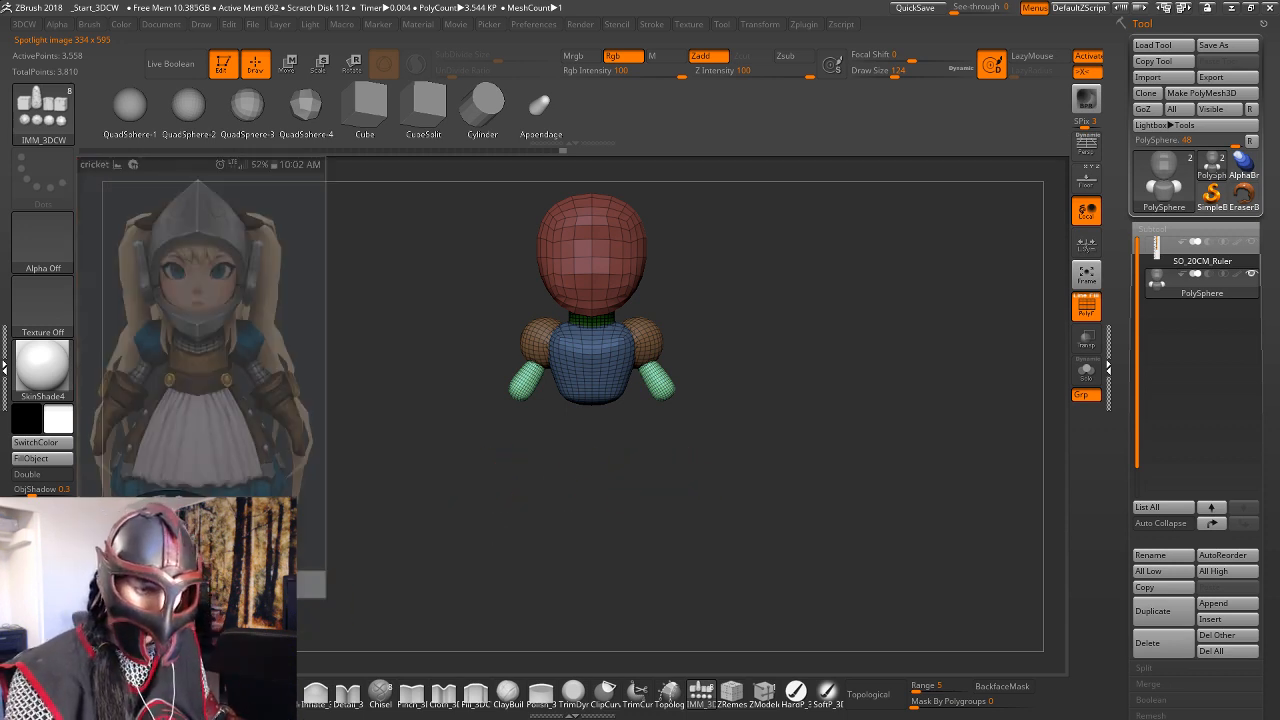
mouse_move(294, 443)
left_mouse_down()
mouse_move(437, 430)
mouse_move(552, 442)
mouse_move(464, 448)
left_mouse_up()
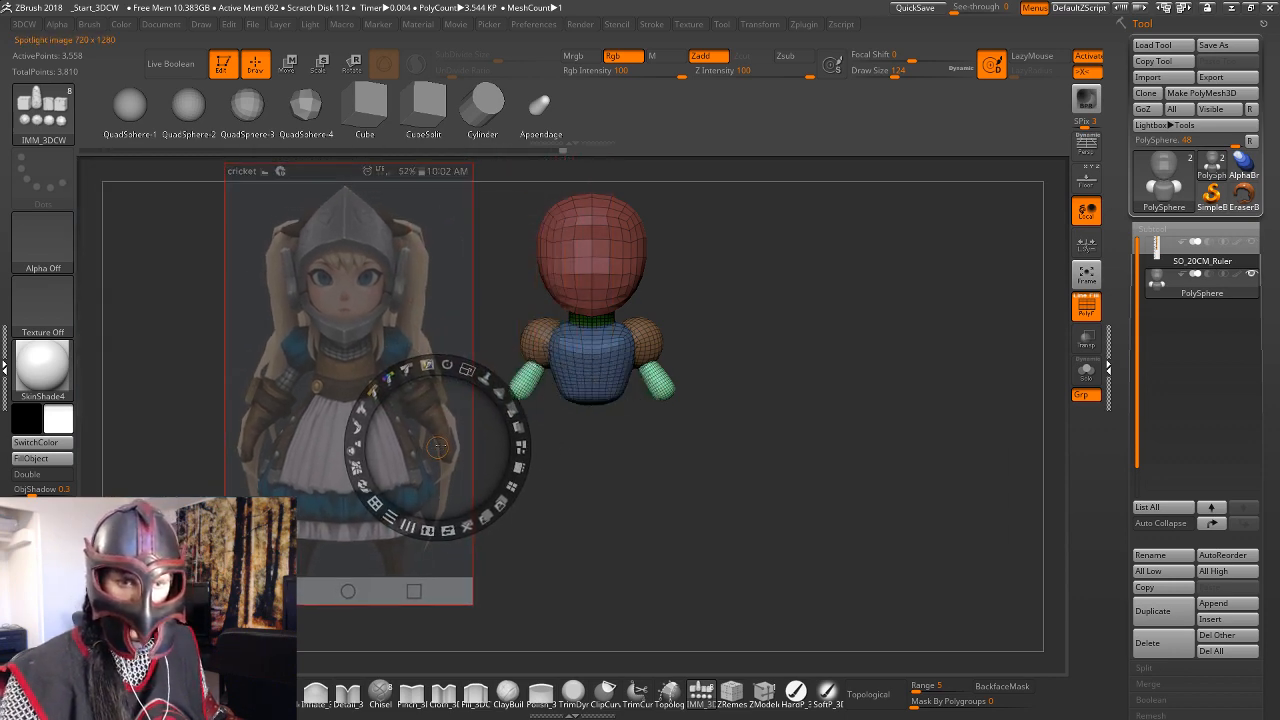
Move the boy sketch in Spotlight to the empty canvas on the model's other side and scale it down.
left_click(172, 582)
mouse_move(172, 582)
left_mouse_down()
mouse_move(850, 379)
mouse_move(912, 373)
left_mouse_up()
mouse_move(975, 319)
left_mouse_down()
mouse_move(931, 452)
mouse_move(870, 446)
left_mouse_up()
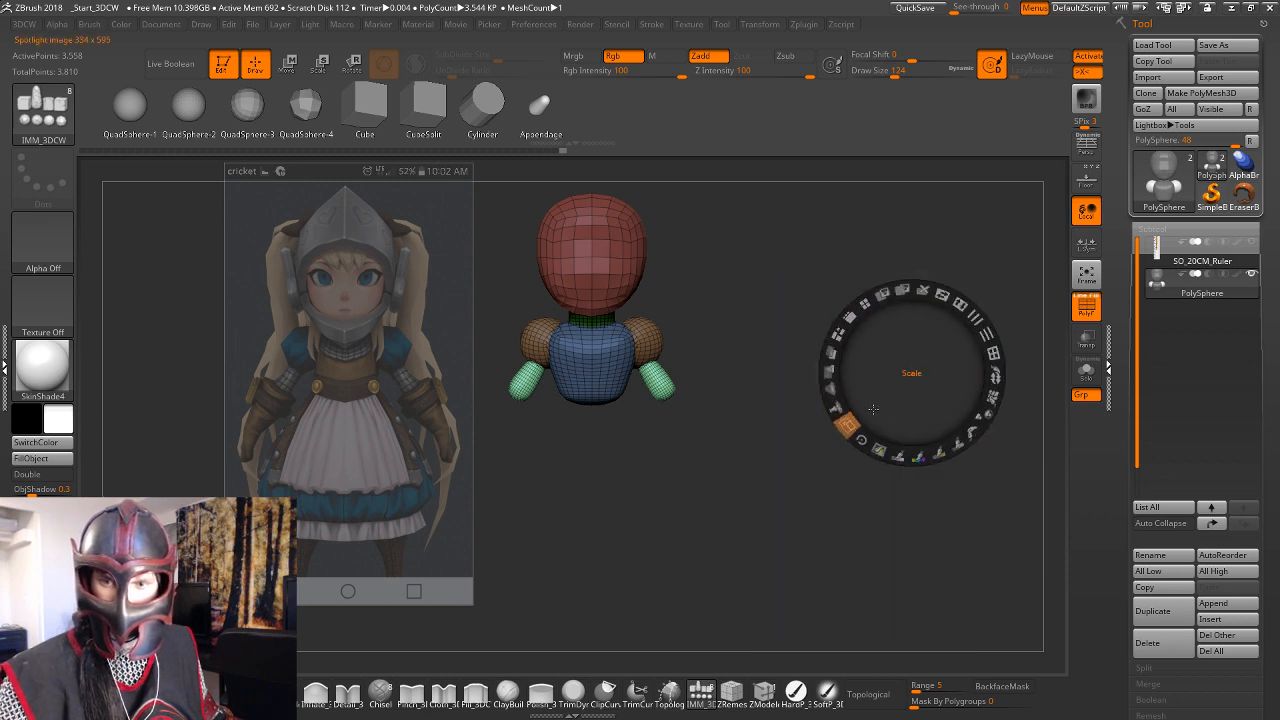
key("z")
key("z")
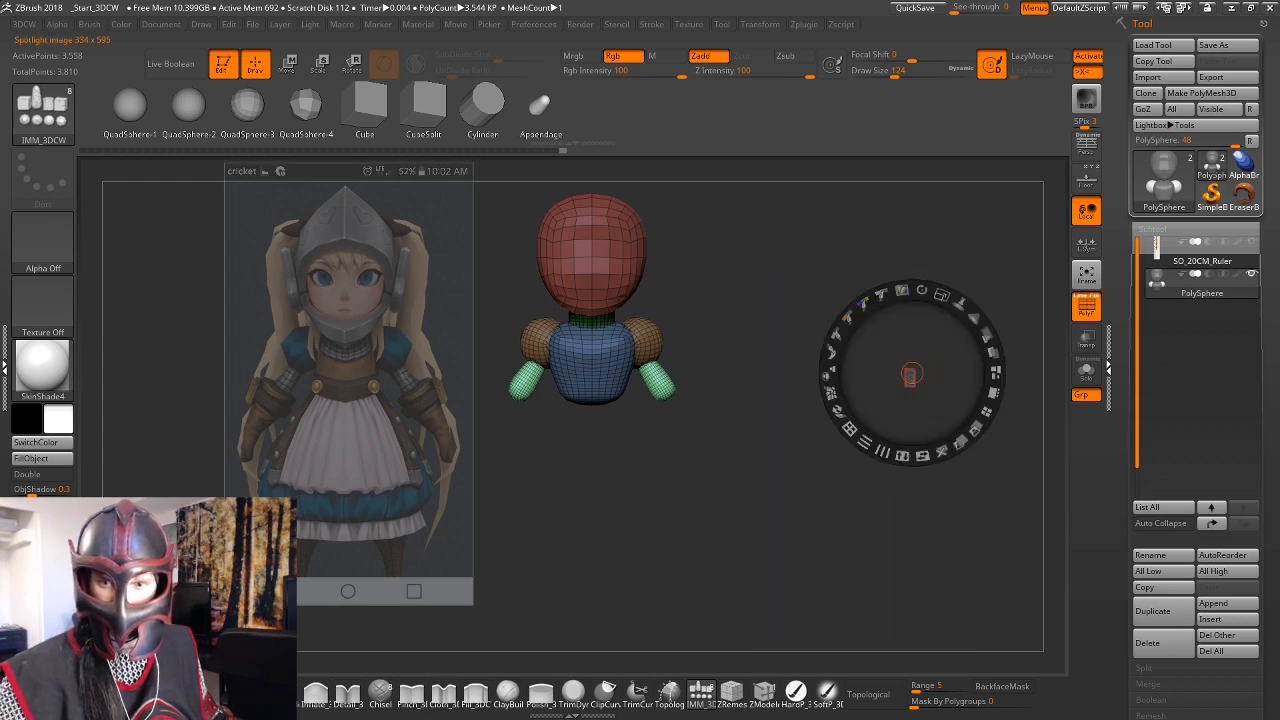
Restore the boy sketch in Spotlight to its default size and placement on the canvas.
mouse_move(942, 296)
left_mouse_down()
mouse_move(956, 299)
mouse_move(990, 395)
mouse_move(848, 421)
mouse_move(922, 449)
left_mouse_up()
key("z")
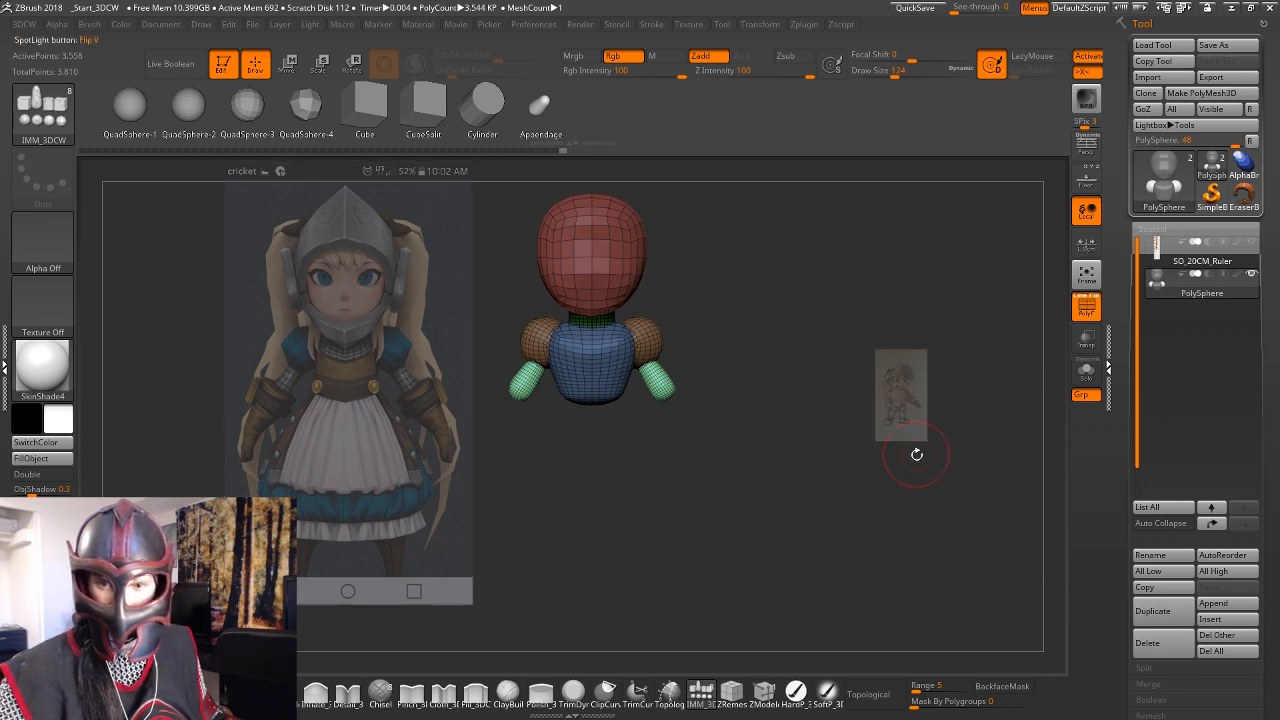
key("z")
left_click(905, 404)
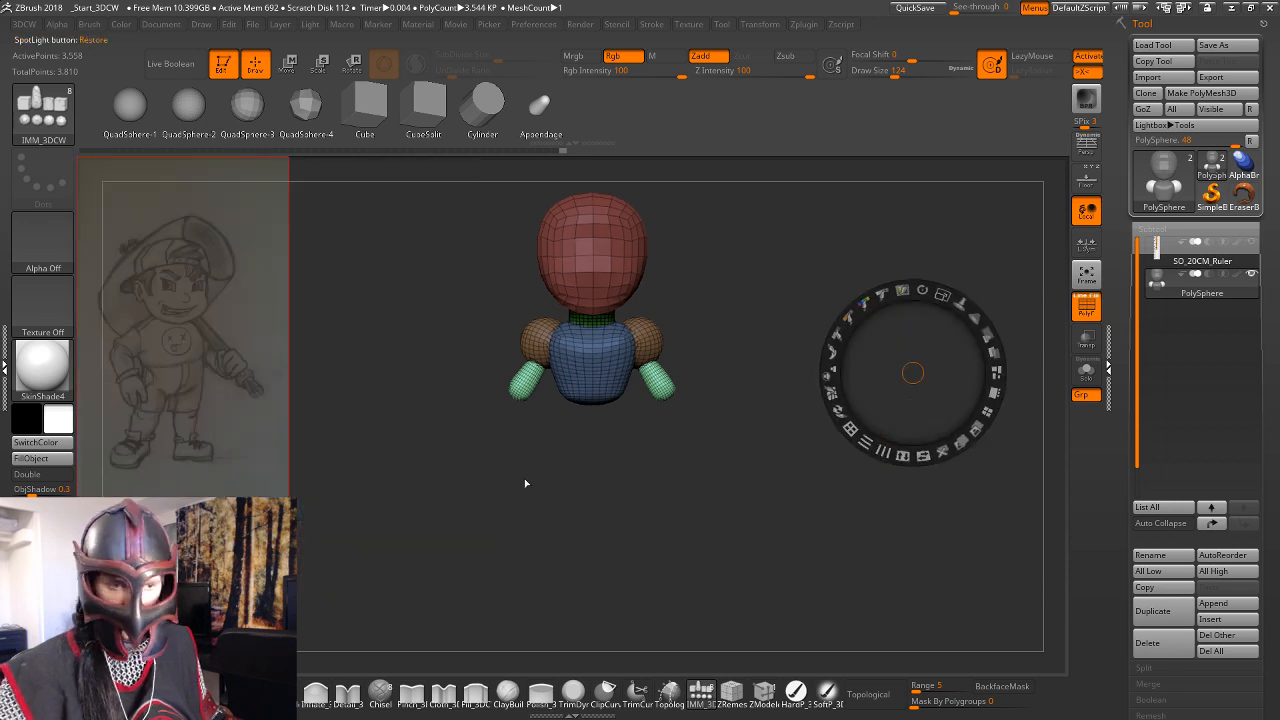
Move the armored-girl Spotlight reference to the model's other side, scale it down and place it fully clear of the canvas edge.
left_click(185, 598)
left_click_drag(185, 598, 973, 352)
left_click_drag(1006, 279, 1054, 338)
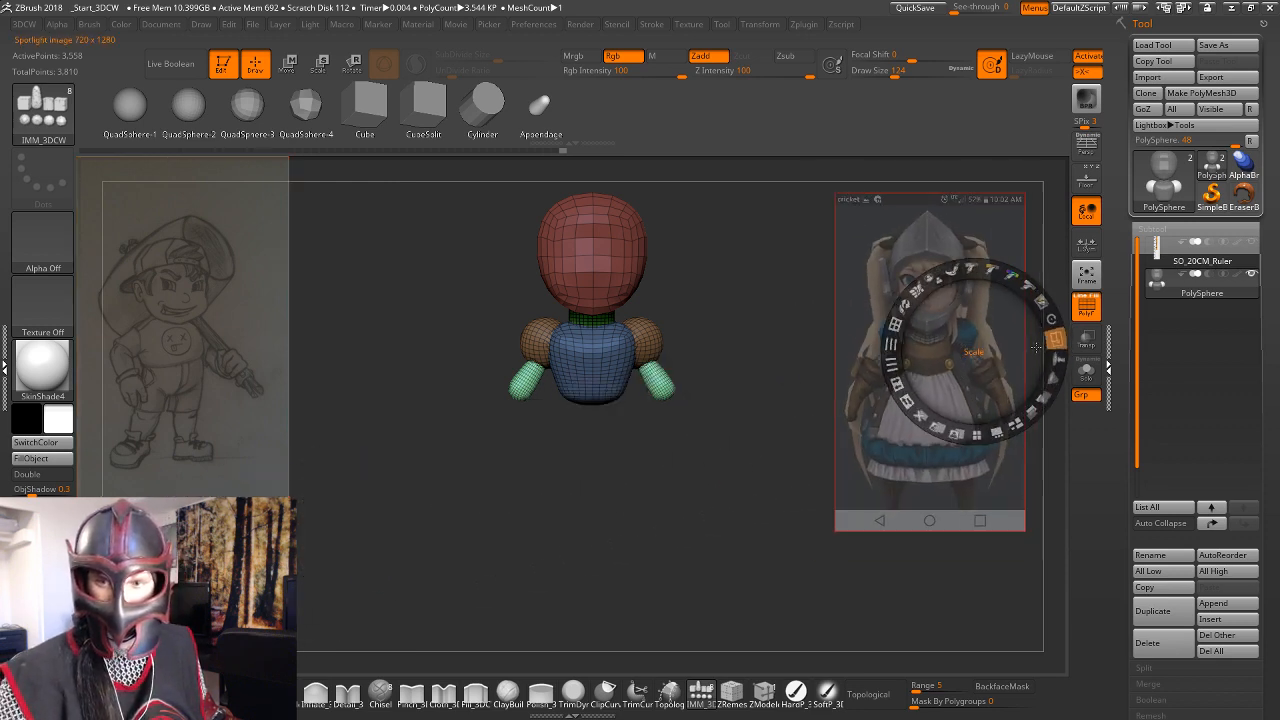
key("z")
key("z")
left_click_drag(971, 352, 898, 343)
key("z")
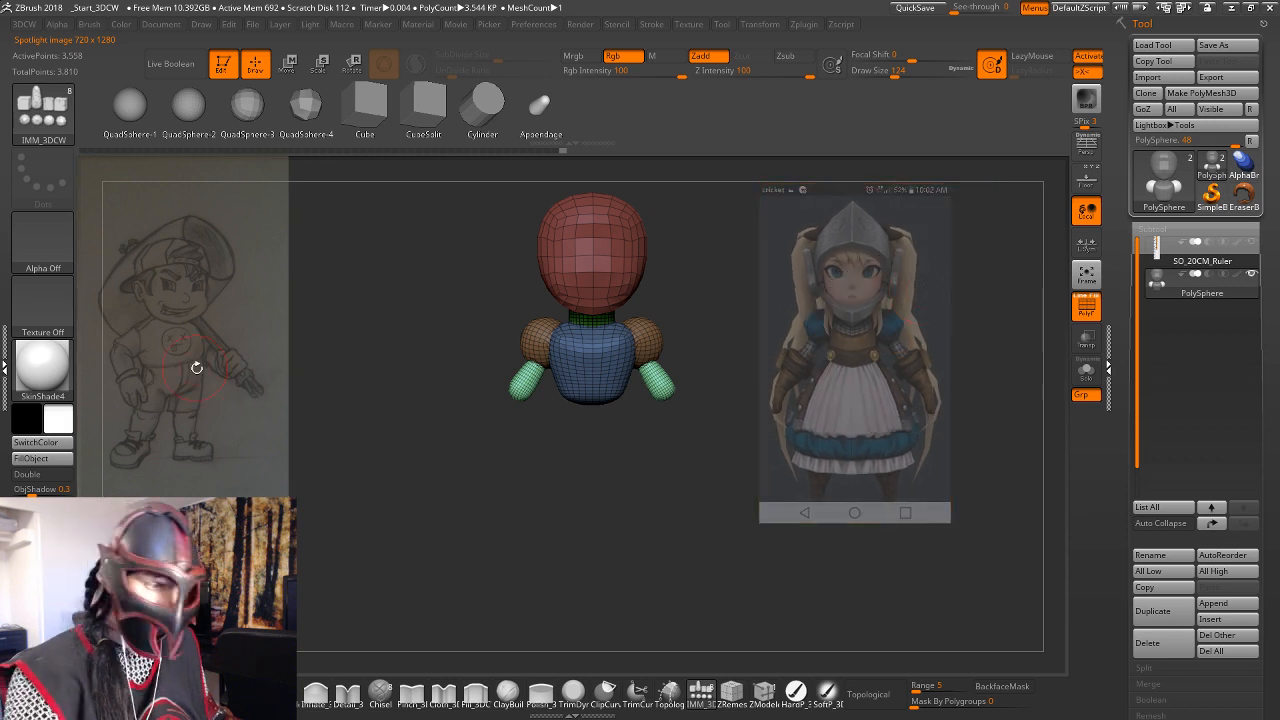
Move the boy sketch in Spotlight closer to the model, into the empty space beside it.
key("z")
left_click_drag(208, 378, 332, 401)
key("z")
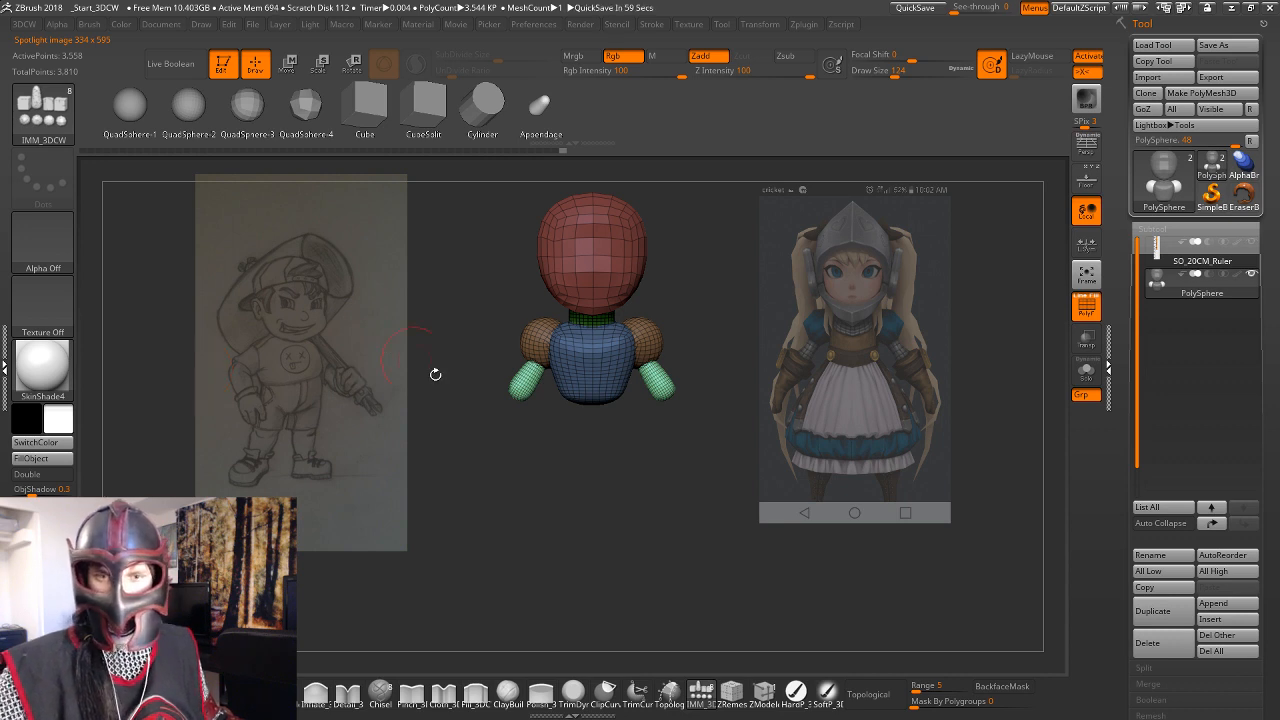
Insert symmetrical forearm meshes extending from the lower ends of the upper arms.
mouse_move(716, 502)
left_mouse_down()
mouse_move(660, 512)
mouse_move(717, 506)
mouse_move(721, 546)
mouse_move(634, 517)
mouse_move(711, 517)
mouse_move(631, 506)
mouse_move(711, 517)
mouse_move(684, 508)
mouse_move(712, 509)
mouse_move(750, 480)
mouse_move(734, 482)
left_mouse_up()
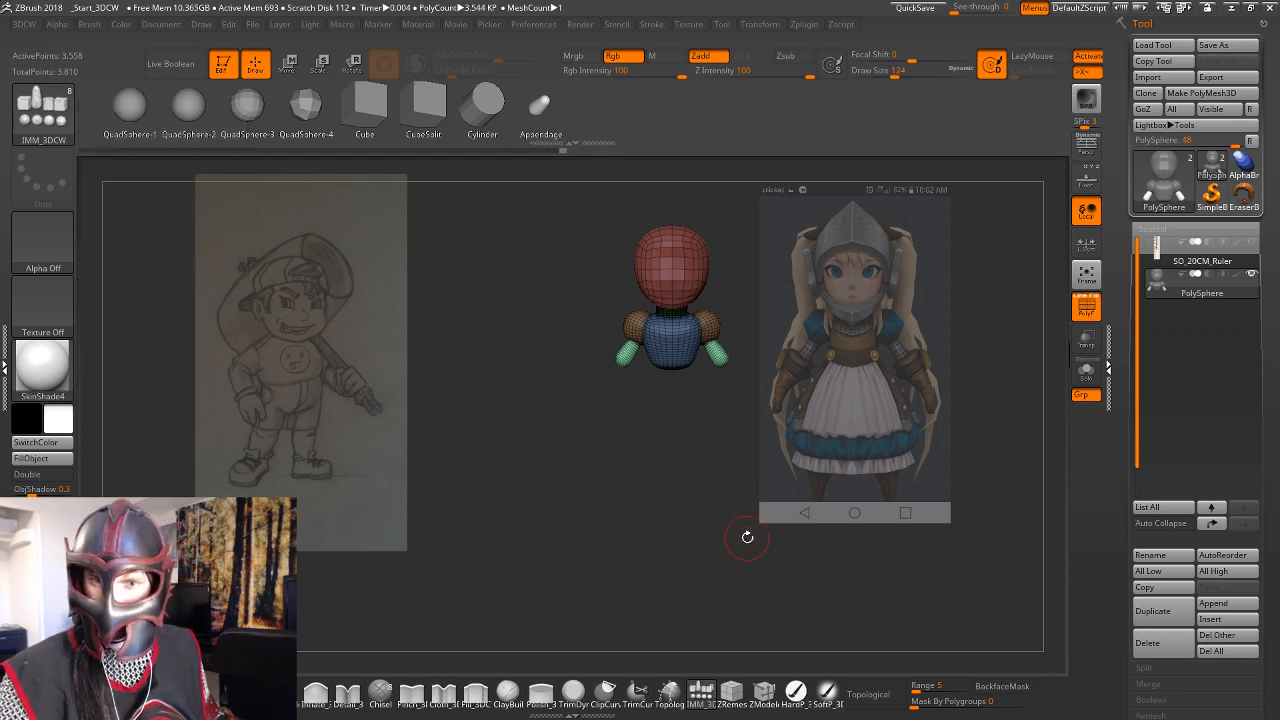
left_click_drag(783, 390, 749, 396)
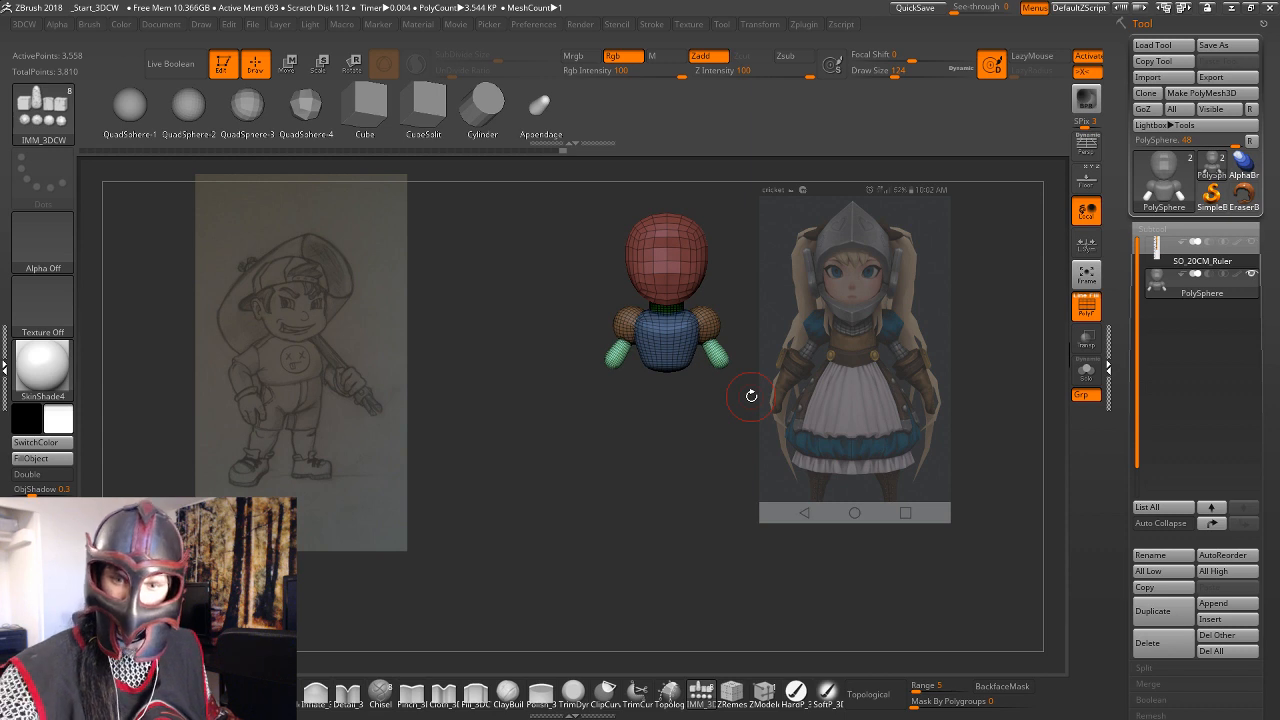
left_click_drag(800, 432, 761, 341)
left_click_drag(778, 348, 818, 350)
key("w")
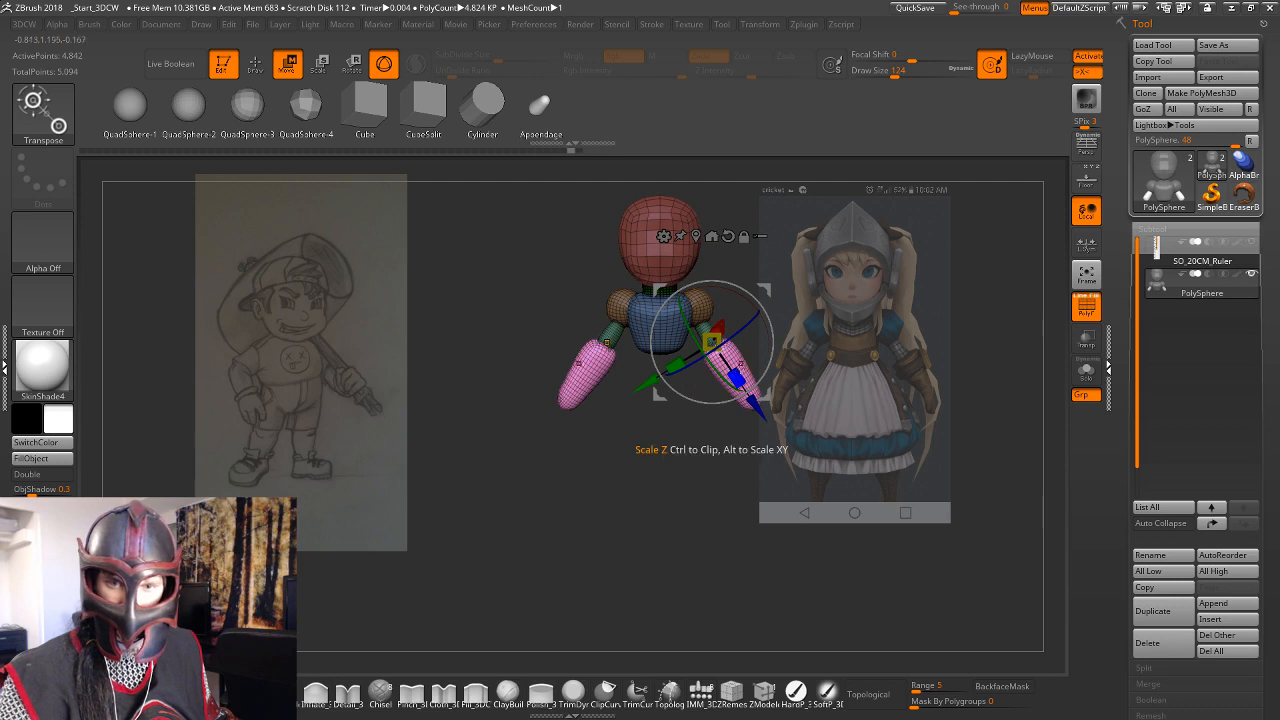
Center the transform gizmo on the forearms, shorten them and shift them up to meet the upper arms.
left_click_drag(738, 379, 731, 354)
key("ctrl+z")
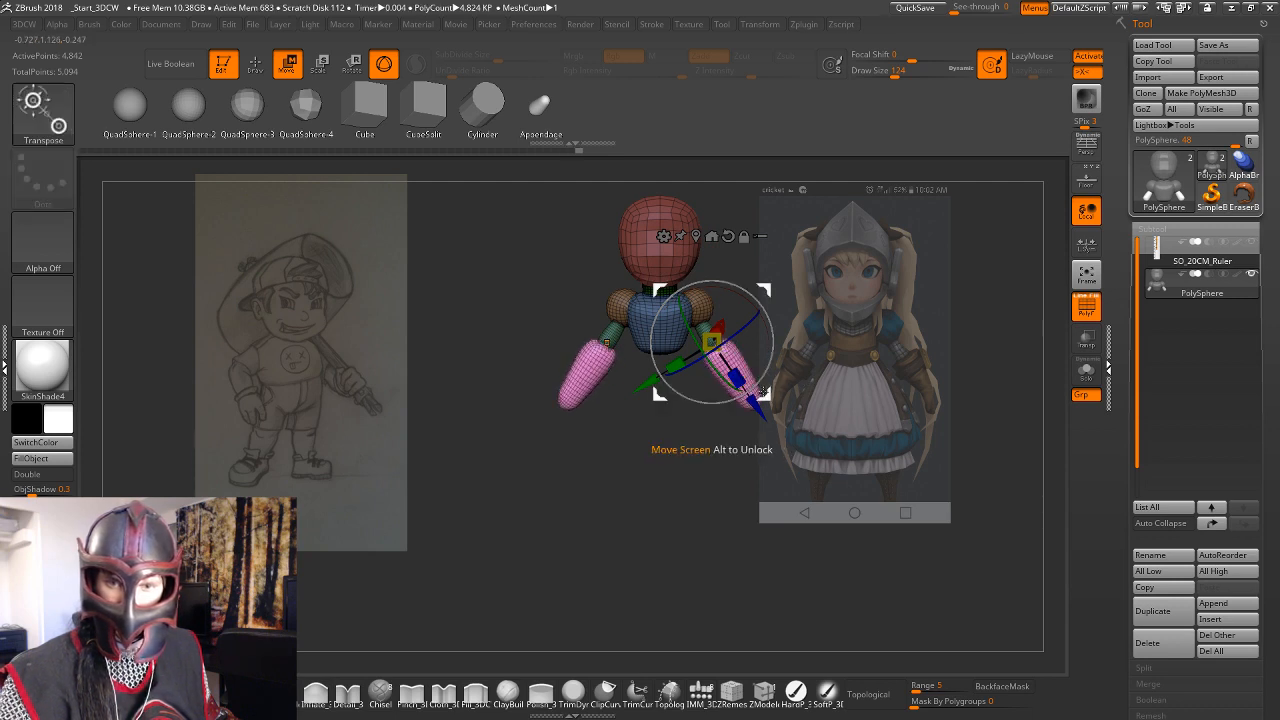
left_click_drag(757, 409, 756, 408)
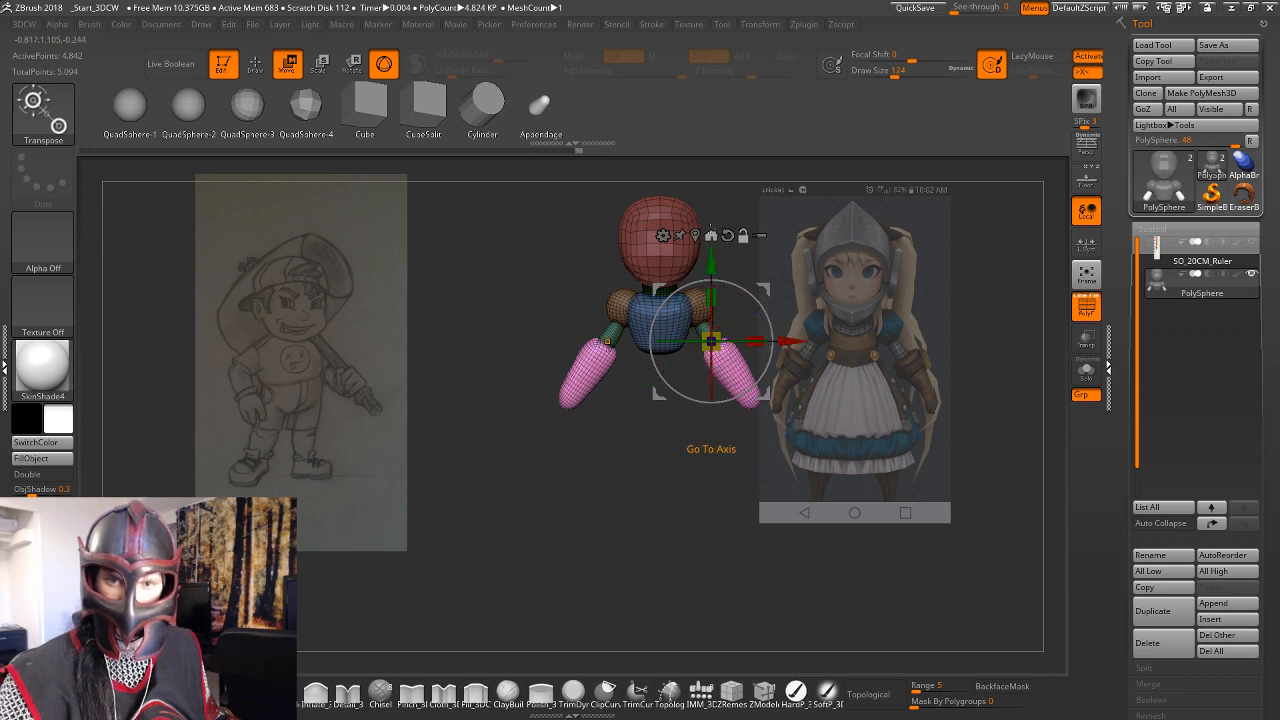
left_click(732, 373, "alt")
left_click_drag(781, 322, 733, 366)
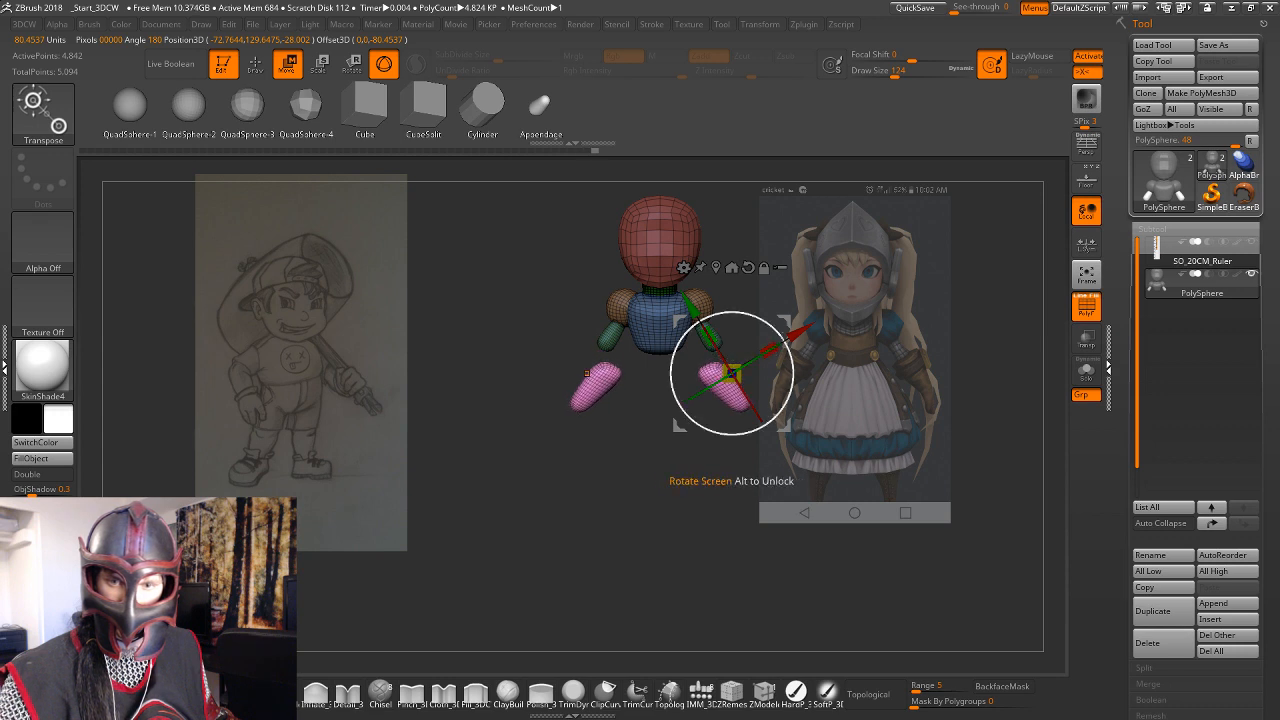
left_click_drag(800, 333, 812, 326)
left_click_drag(703, 300, 709, 281)
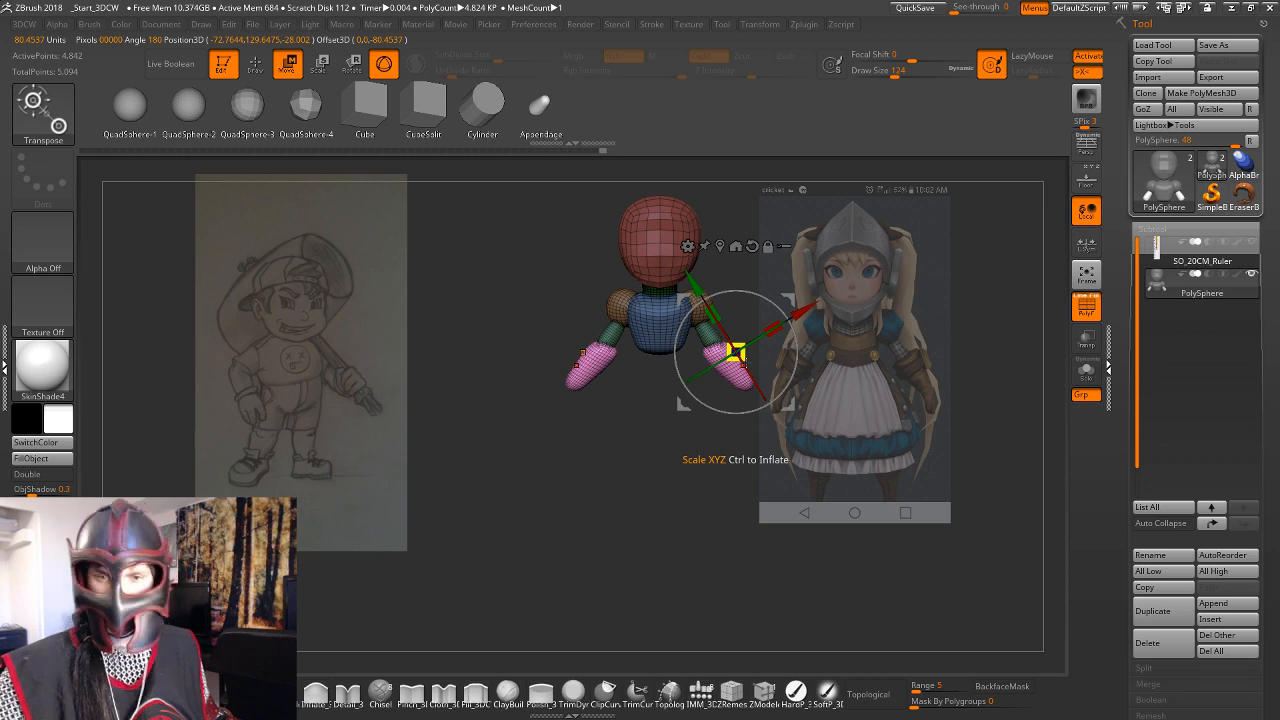
left_click_drag(920, 383, 801, 396)
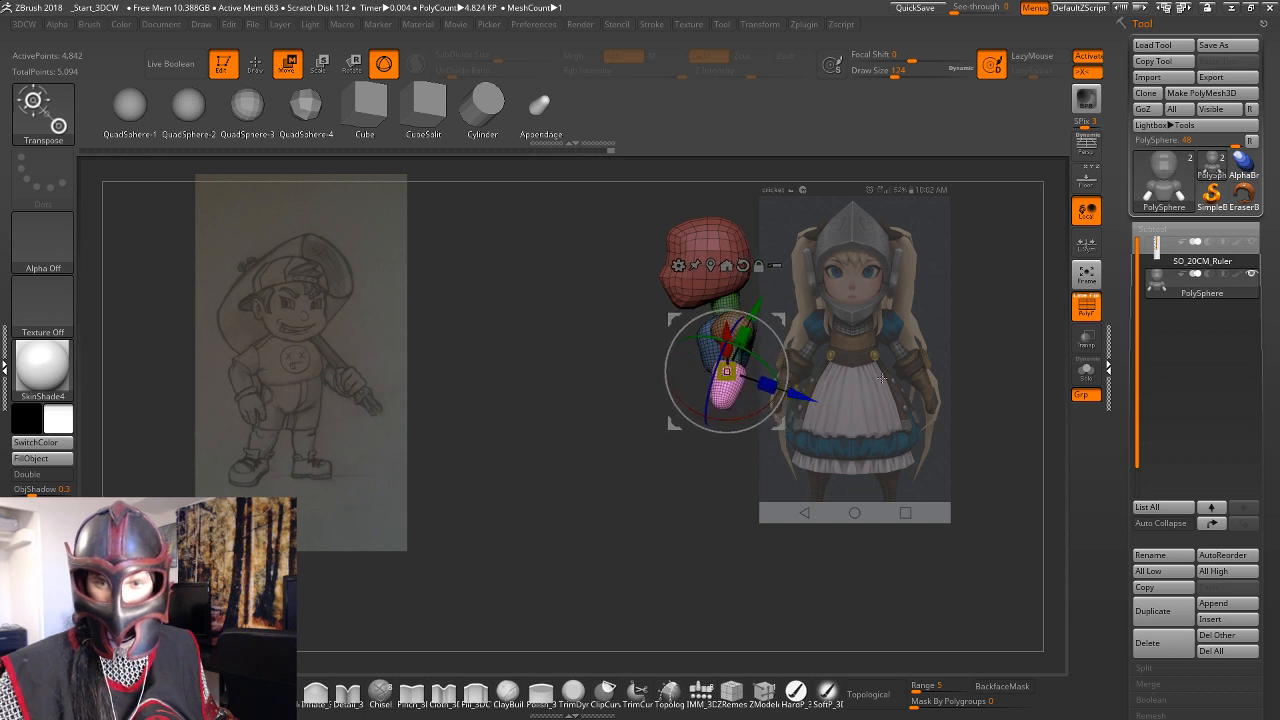
mouse_move(881, 378)
left_mouse_down()
mouse_move(922, 374)
mouse_move(882, 387)
left_mouse_up()
Reshape both forearms with the Move brush, making them wider near the elbows and tapered toward the wrists.
key("q")
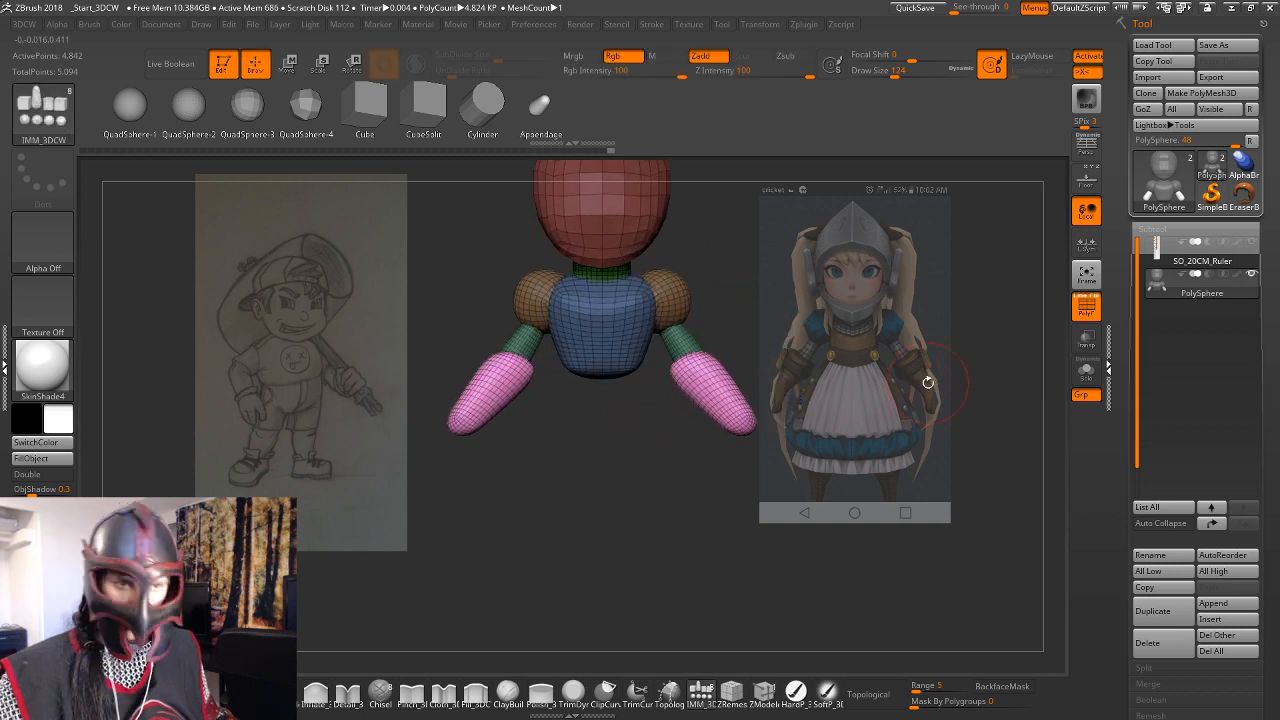
key("b")
key("m")
key("v")
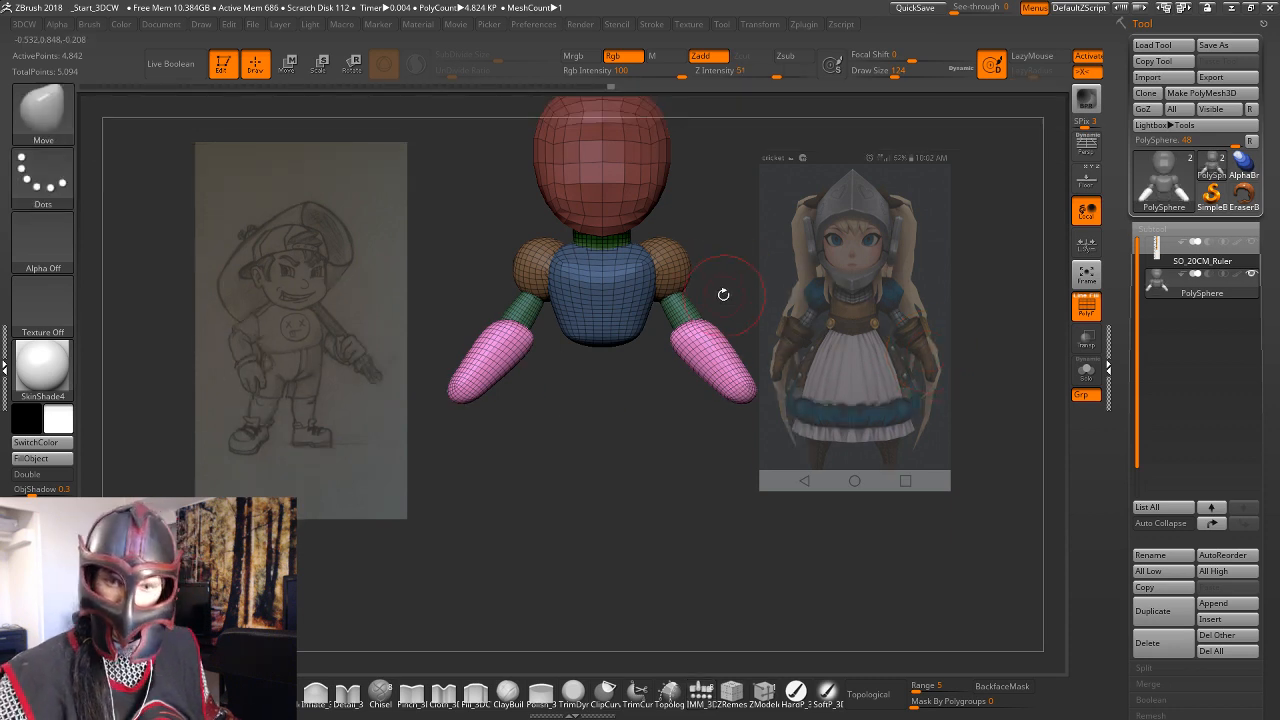
mouse_move(731, 306)
left_mouse_down()
mouse_move(776, 291)
mouse_move(718, 312)
mouse_move(798, 326)
mouse_move(766, 320)
mouse_move(790, 328)
mouse_move(703, 400)
mouse_move(677, 378)
mouse_move(815, 308)
mouse_move(728, 370)
mouse_move(752, 383)
mouse_move(720, 340)
left_mouse_up()
key("space")
left_click_drag(787, 376, 798, 343, "shift")
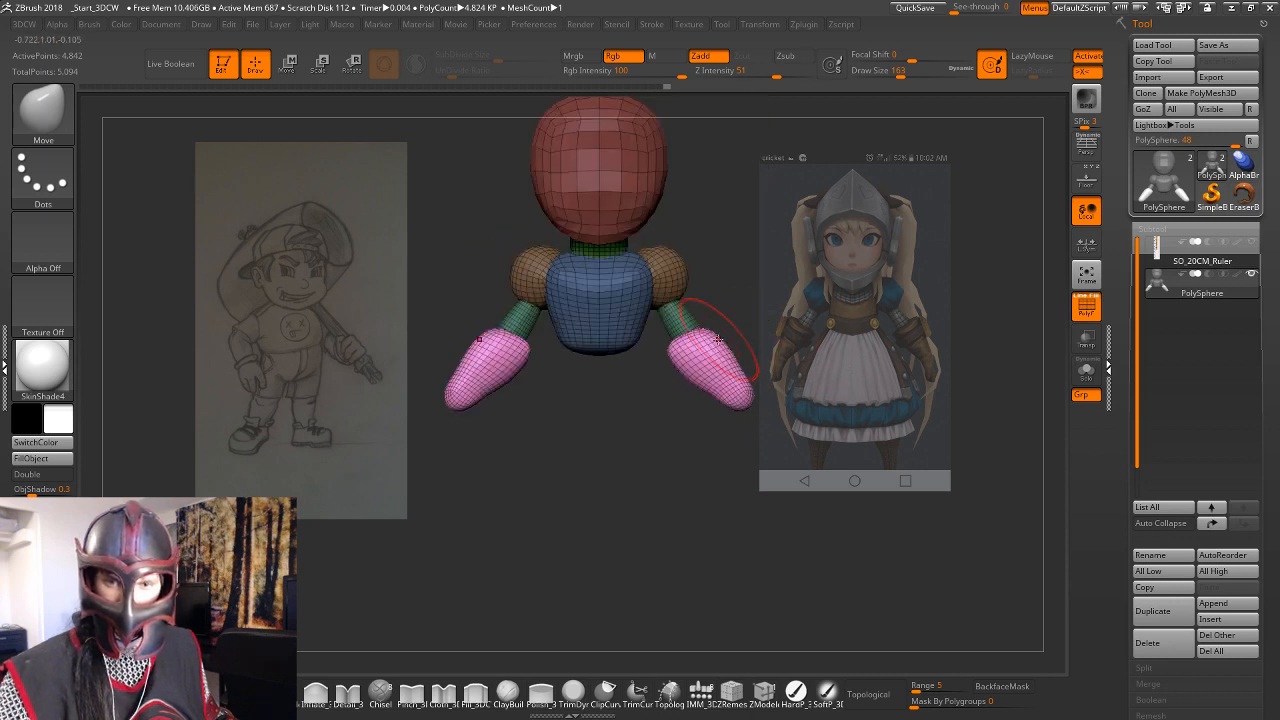
mouse_move(716, 352)
left_mouse_down()
mouse_move(898, 272)
mouse_move(812, 362)
mouse_move(745, 370)
mouse_move(904, 397)
mouse_move(801, 412)
left_mouse_up()
left_click_drag(735, 384, 773, 326, "alt")
key("space")
left_click(657, 341)
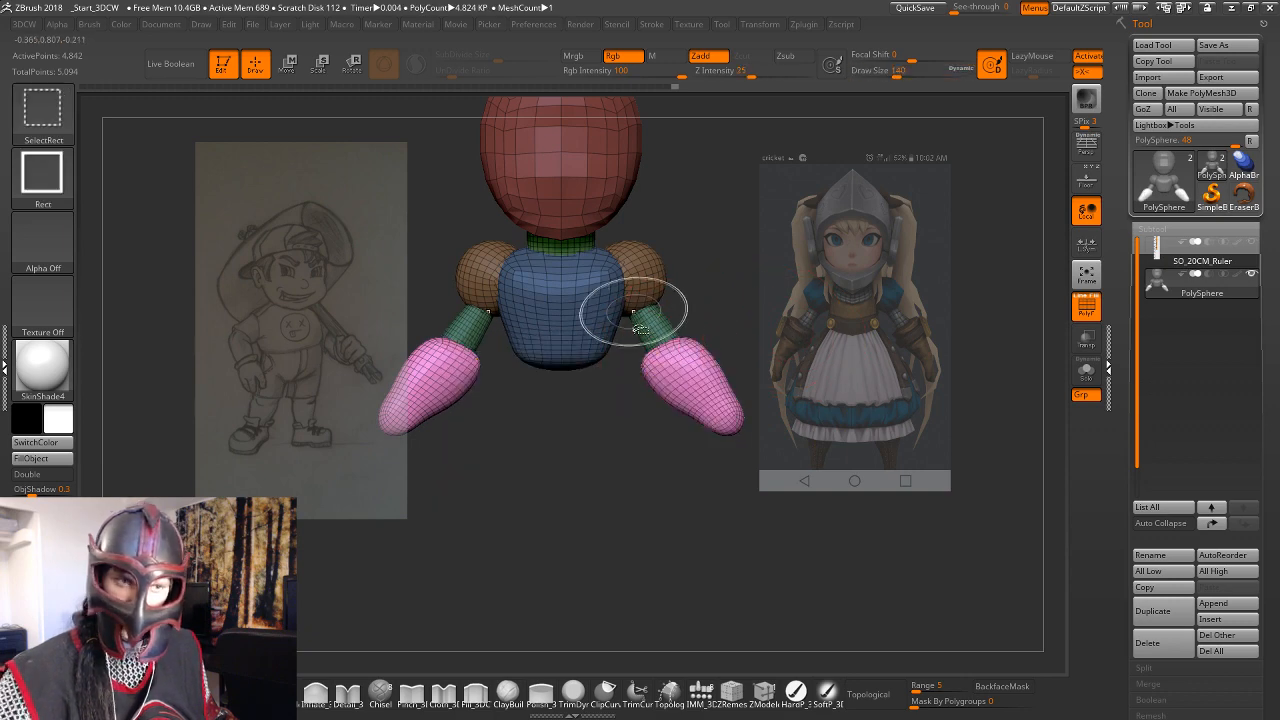
Try to trim the inner elbow side of the forearms with the ClipCurve brush.
left_click(42, 108)
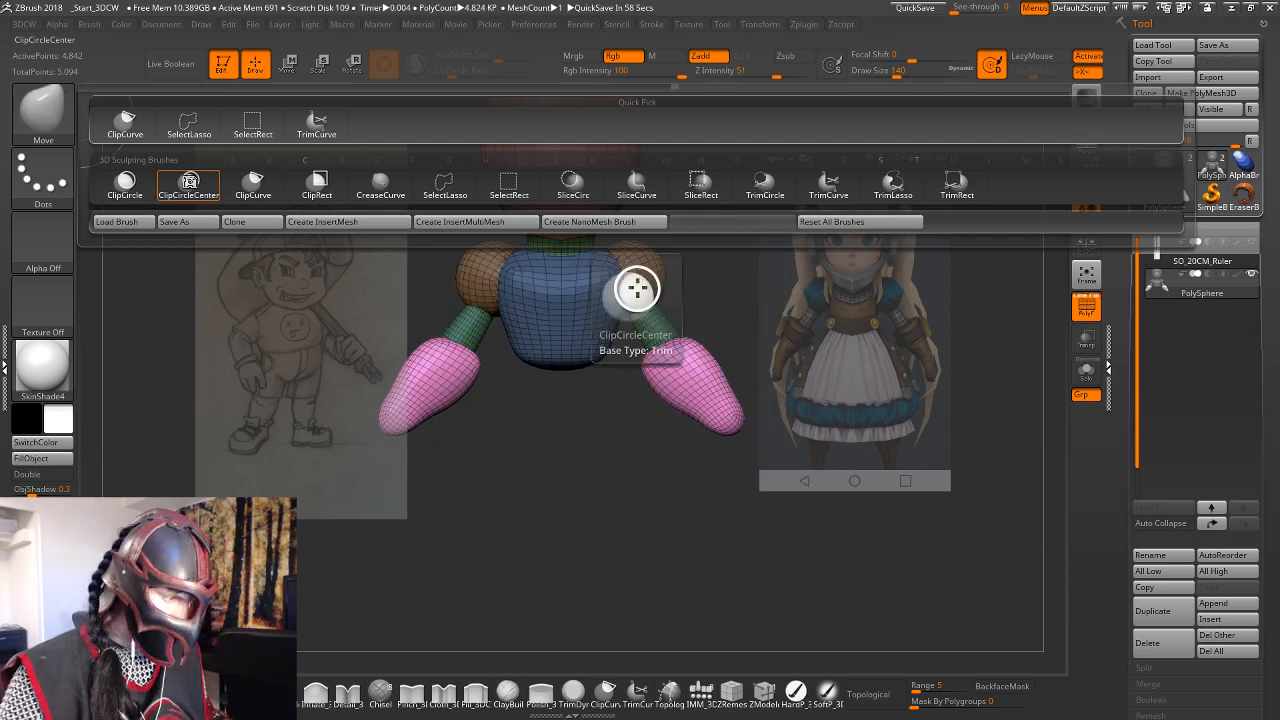
left_click(189, 181)
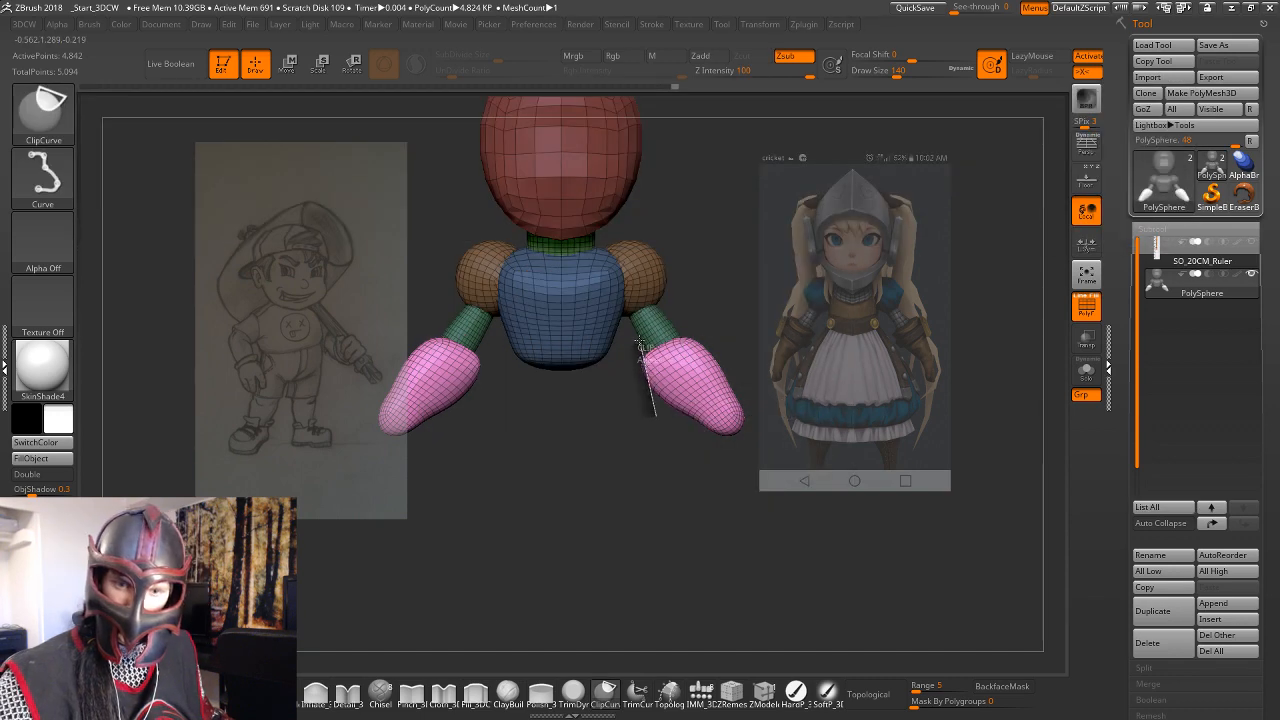
left_click_drag(650, 384, 735, 398, "ctrl+shift")
key("ctrl+z")
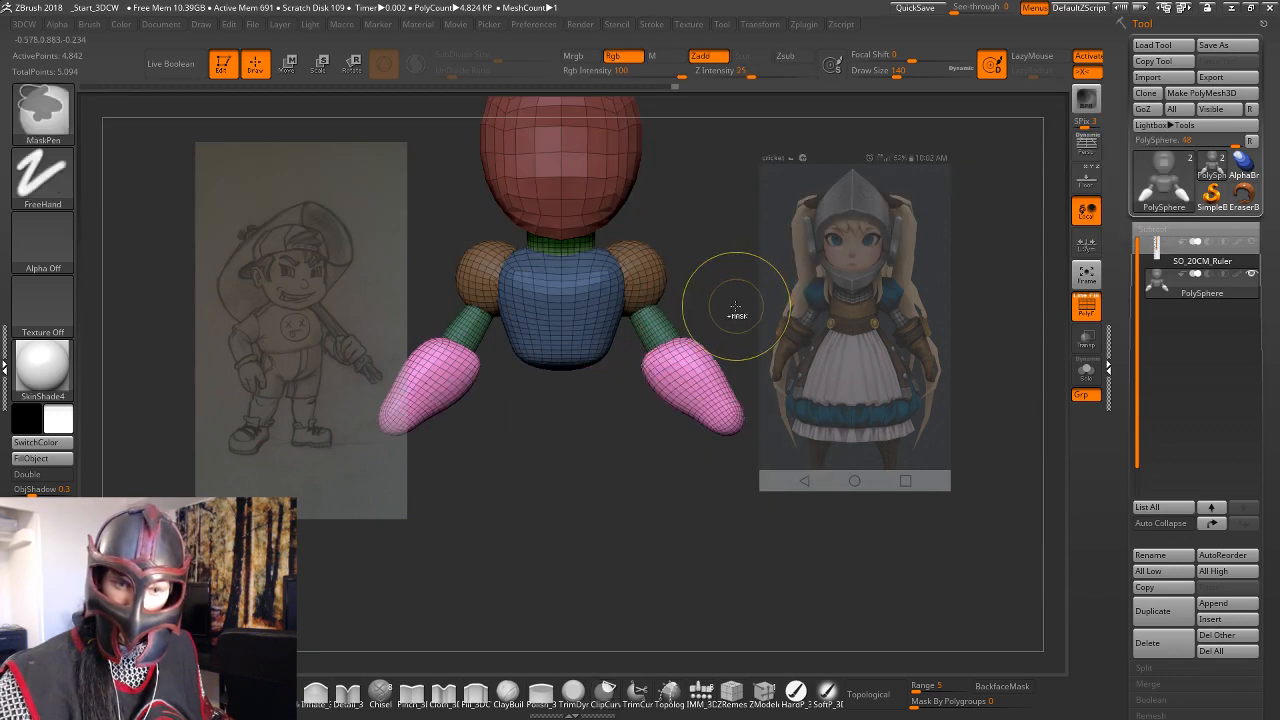
mouse_move(735, 307)
left_mouse_down()
mouse_move(762, 274)
mouse_move(648, 330)
left_mouse_up()
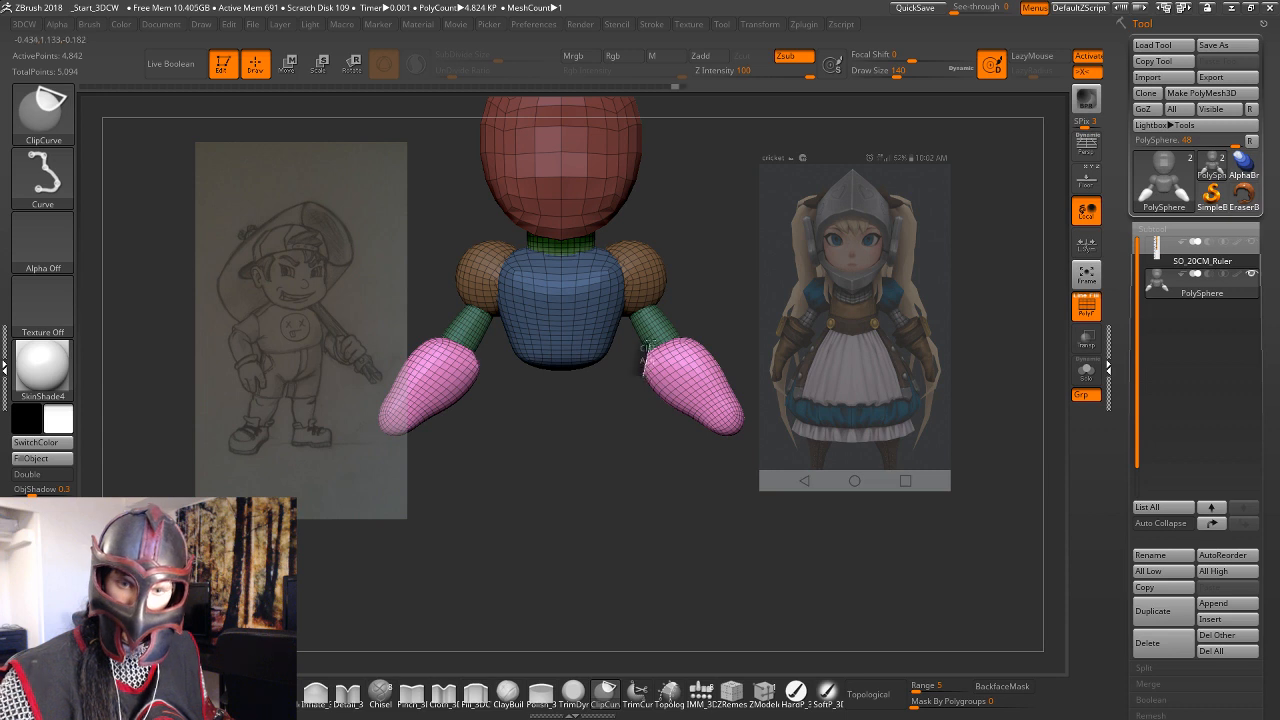
mouse_move(647, 347)
left_mouse_down("ctrl+shift")
mouse_move(652, 322)
mouse_move(644, 371)
mouse_move(782, 338)
mouse_move(677, 415)
mouse_move(678, 392)
mouse_move(760, 364)
mouse_move(863, 380)
mouse_move(870, 459)
mouse_move(918, 400)
mouse_move(845, 405)
mouse_move(997, 369)
left_mouse_up("ctrl+shift")
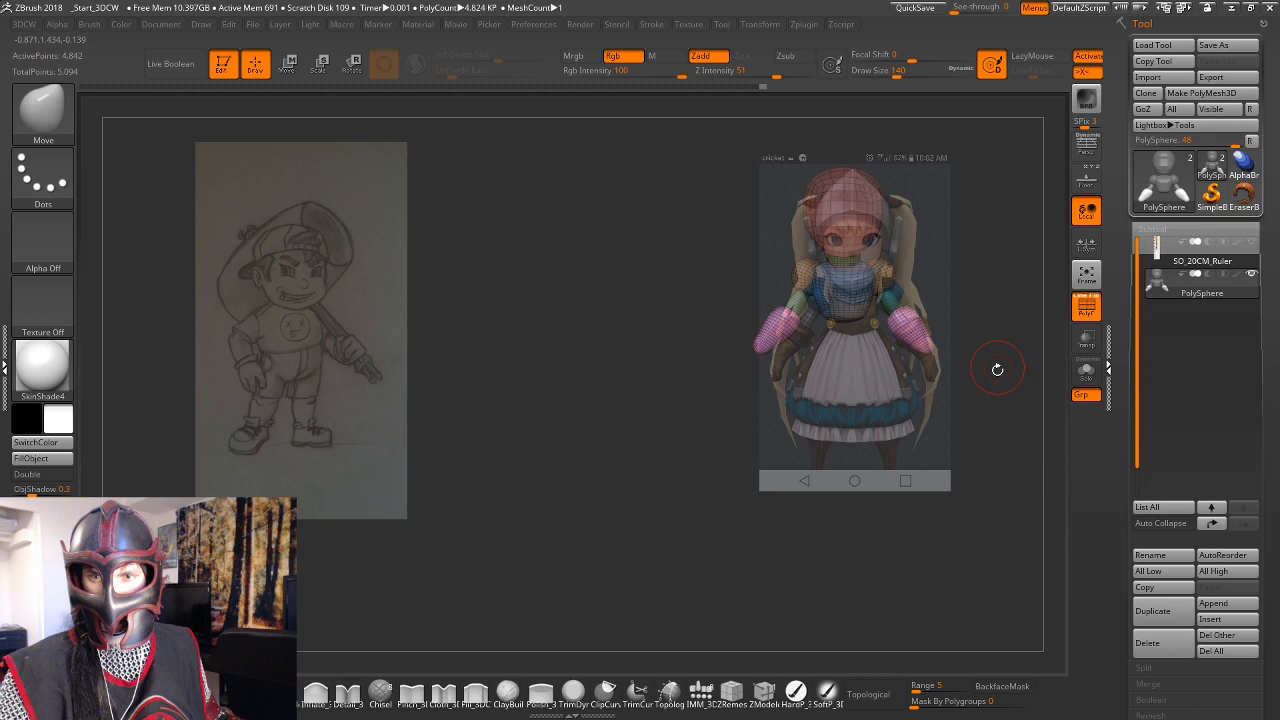
Overlay the model on the armored-girl reference and rotate and shift the forearms to match its arms.
left_click_drag(997, 369, 1008, 385)
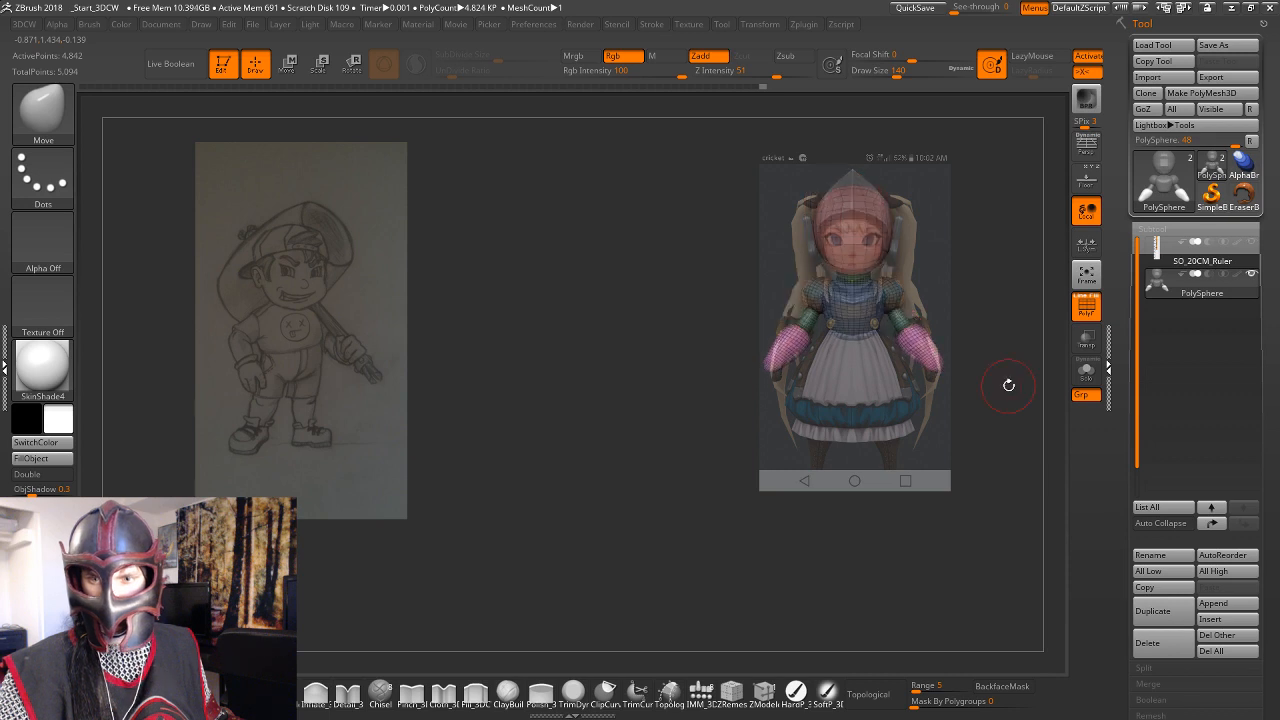
key("w")
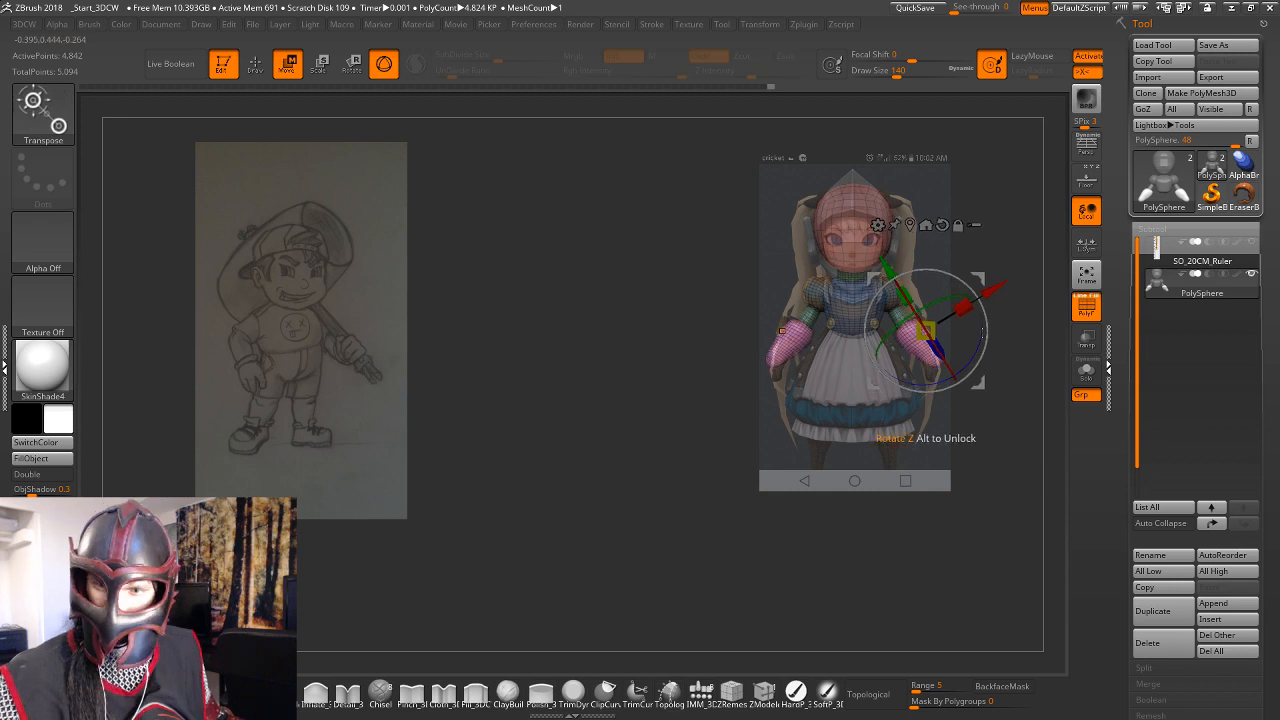
left_click_drag(982, 333, 983, 339)
left_click_drag(988, 295, 985, 296)
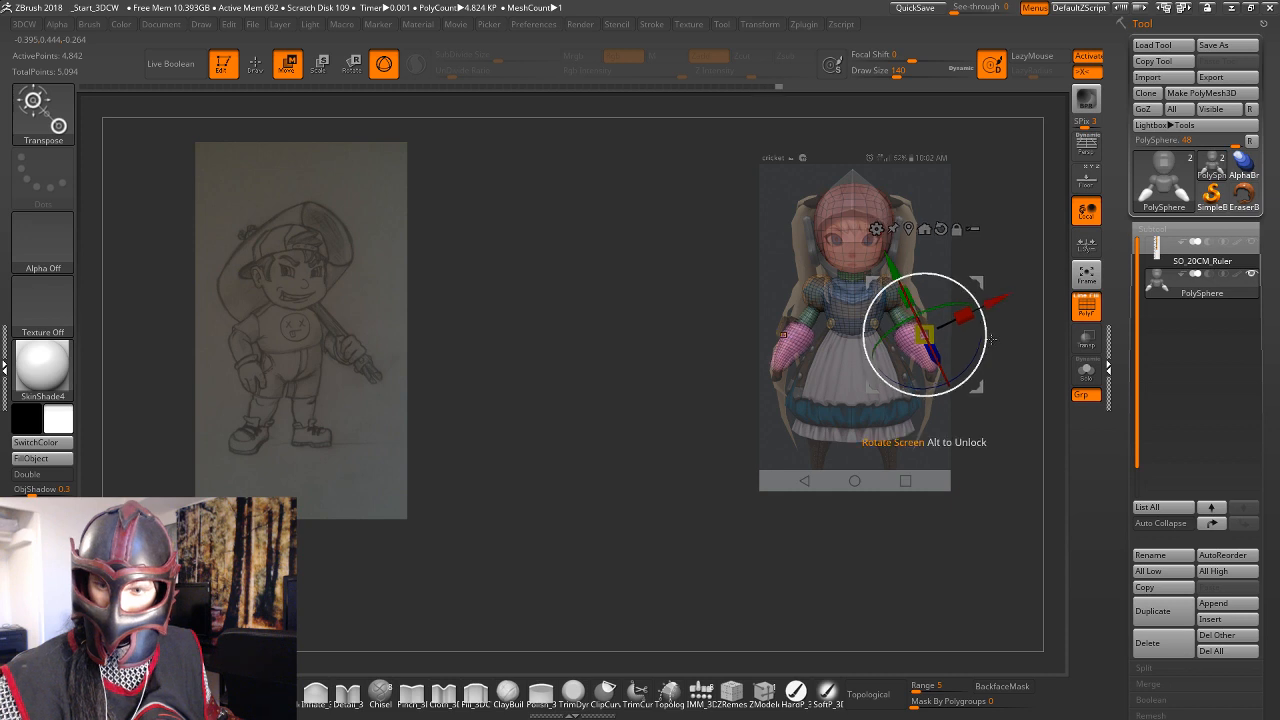
left_click_drag(989, 303, 993, 305)
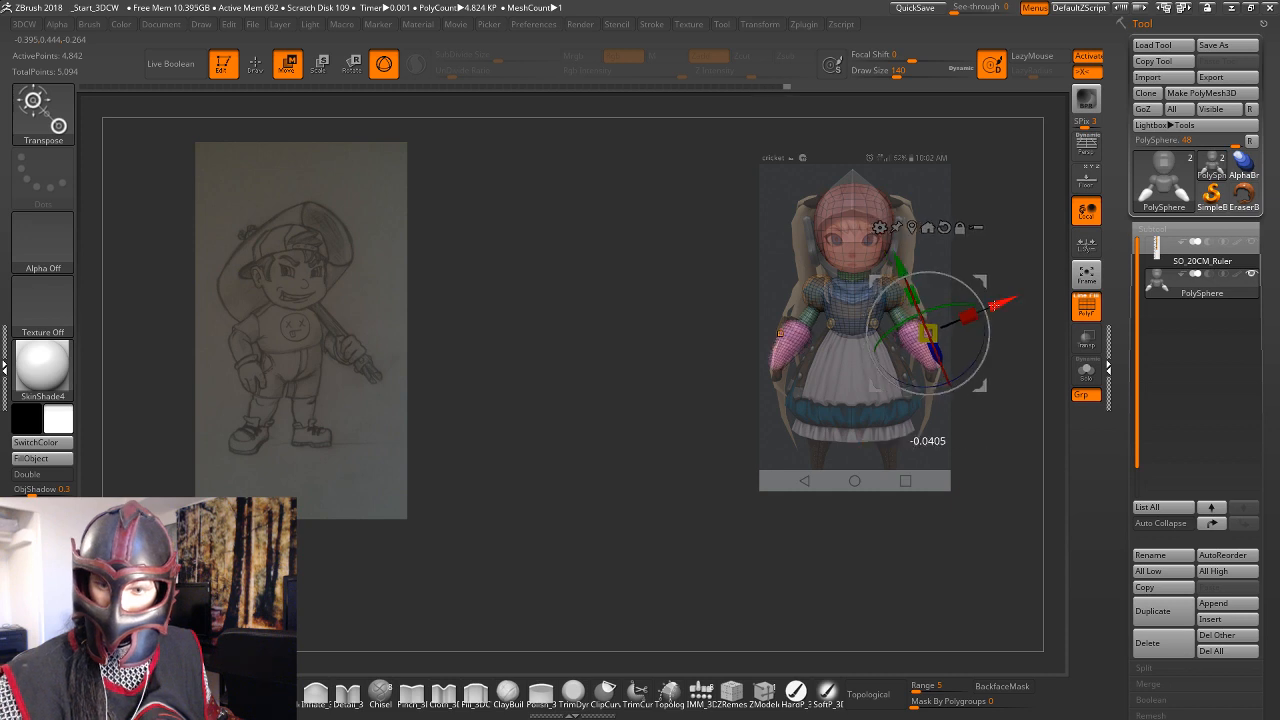
key("q")
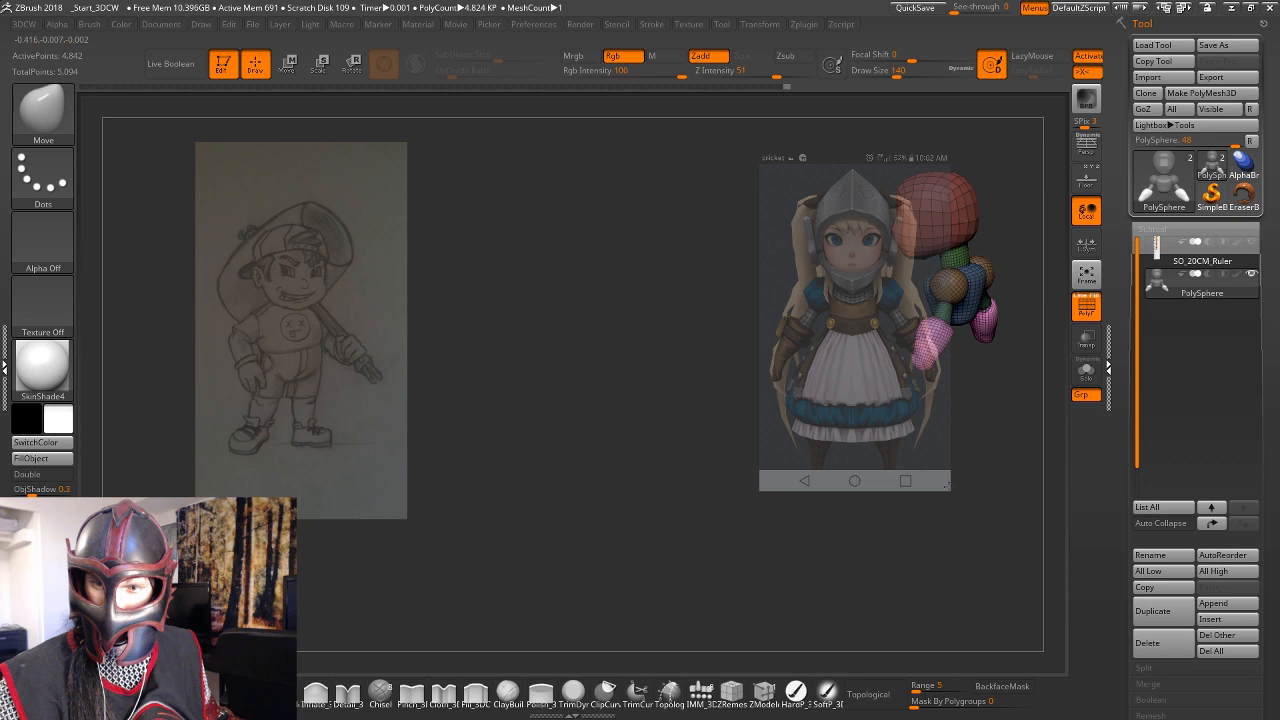
left_click_drag(946, 484, 984, 368, "shift")
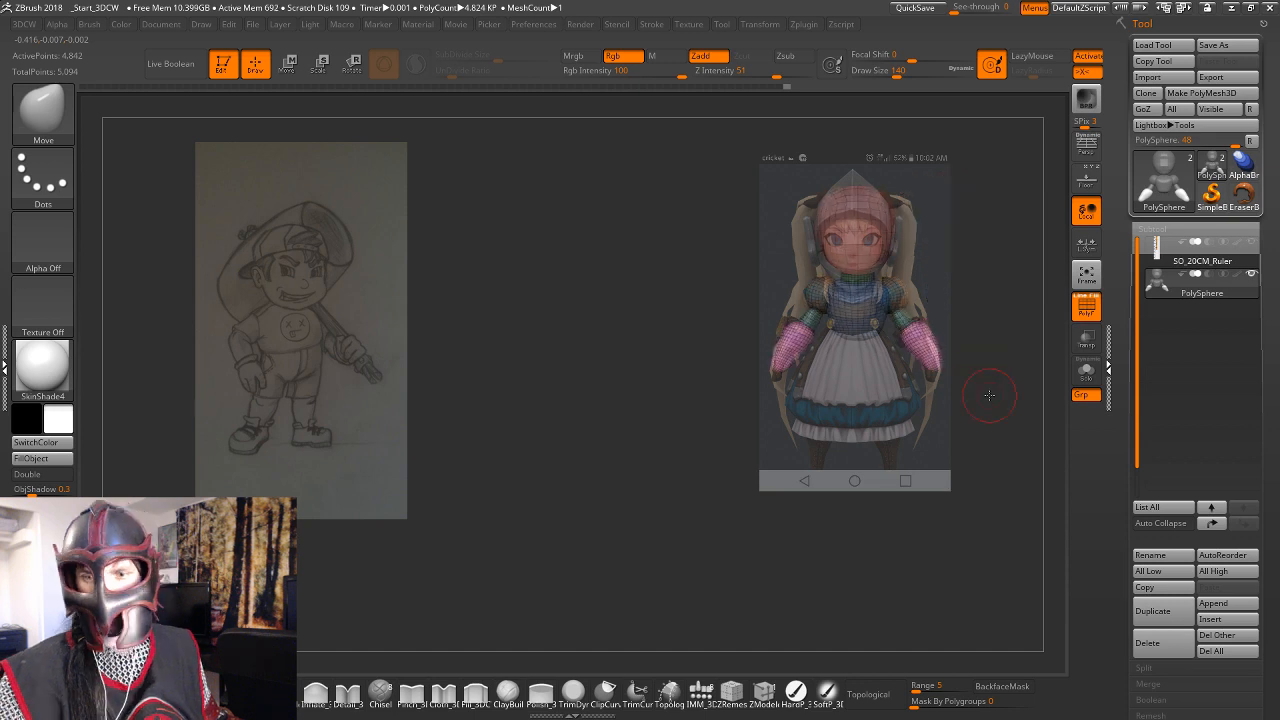
left_click_drag(946, 398, 930, 398)
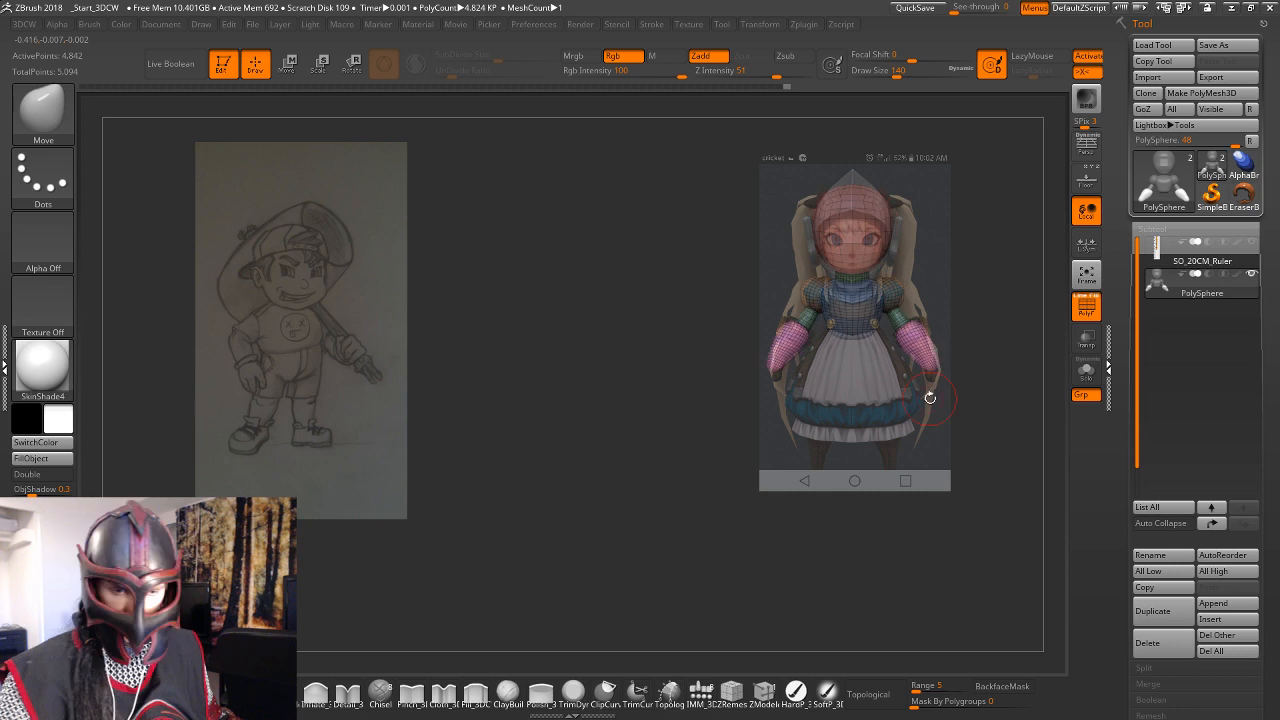
Choose QuadSphere-2 as the insert mesh and try to place it on the torso's underside.
left_click(701, 692)
left_click(174, 106)
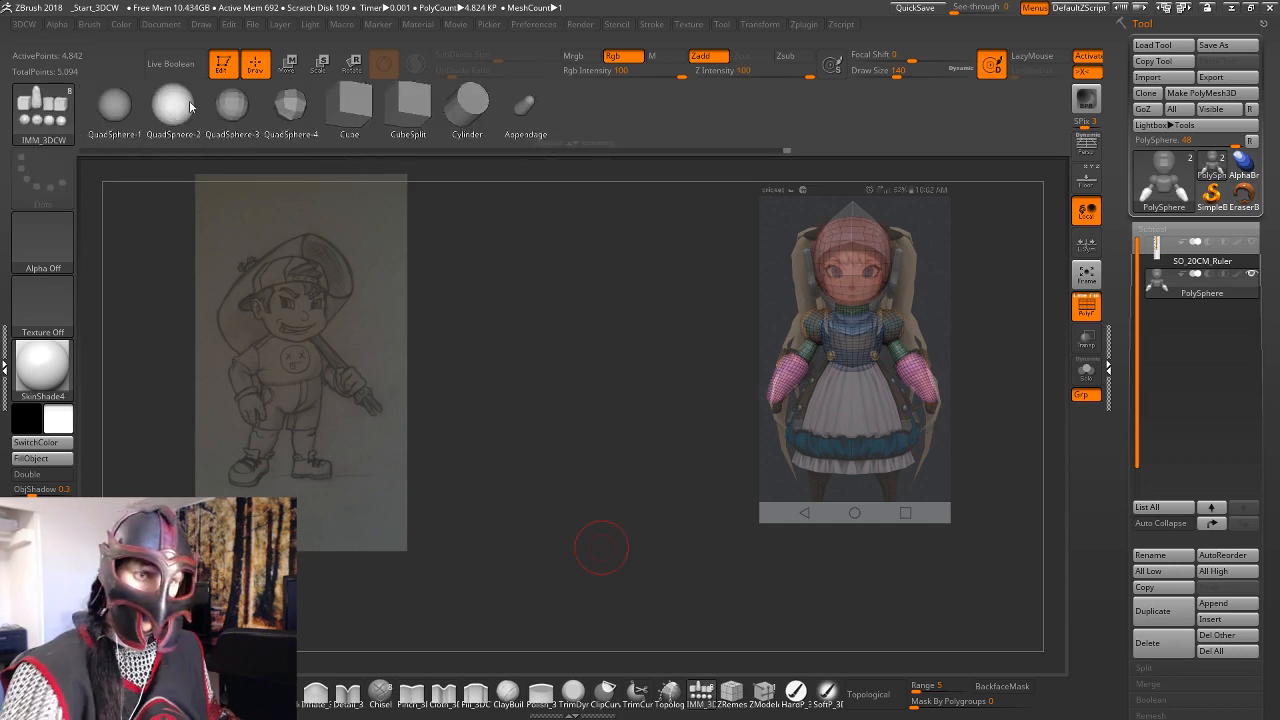
left_click_drag(872, 457, 877, 324)
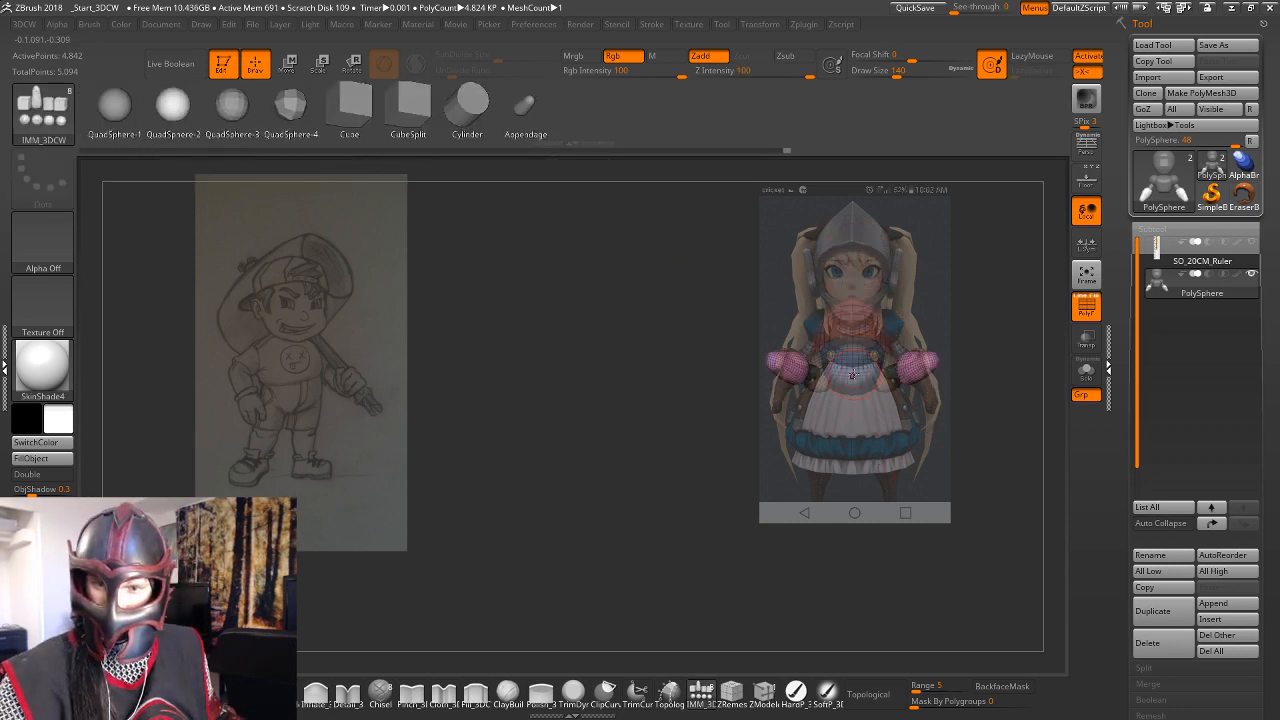
left_click_drag(852, 368, 880, 363)
key("ctrl+z")
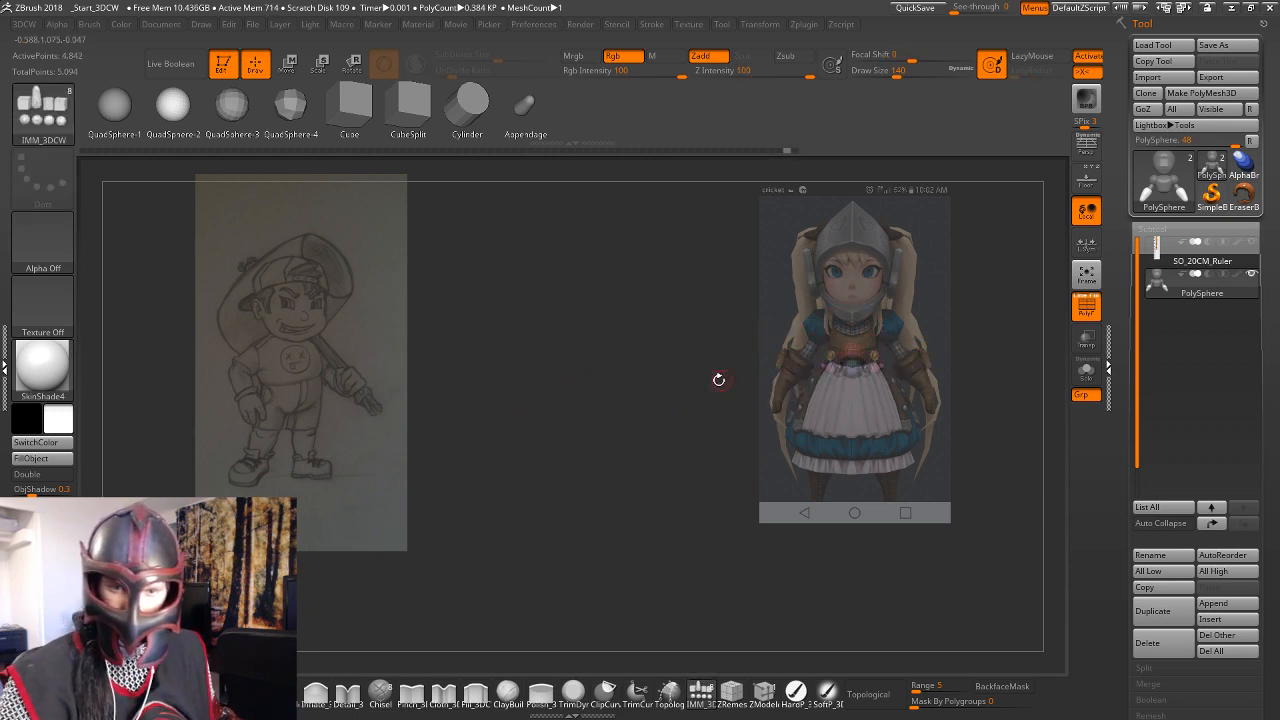
Insert a QuadSphere-2 centered on the torso's underside and raise it into the torso to form the pelvis.
left_click_drag(981, 308, 1055, 301, "alt")
left_click_drag(768, 363, 833, 347, "alt")
left_click_drag(722, 352, 711, 375)
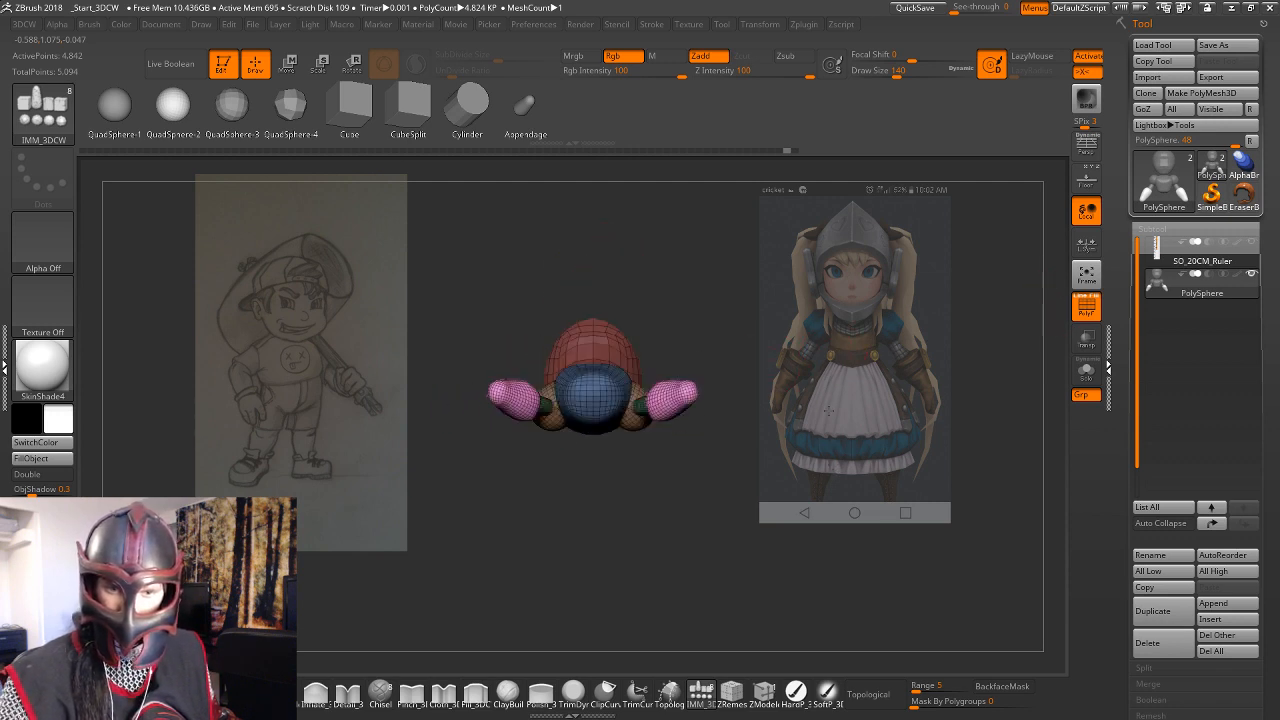
left_click_drag(593, 396, 635, 390)
left_click_drag(755, 328, 732, 457)
key("w")
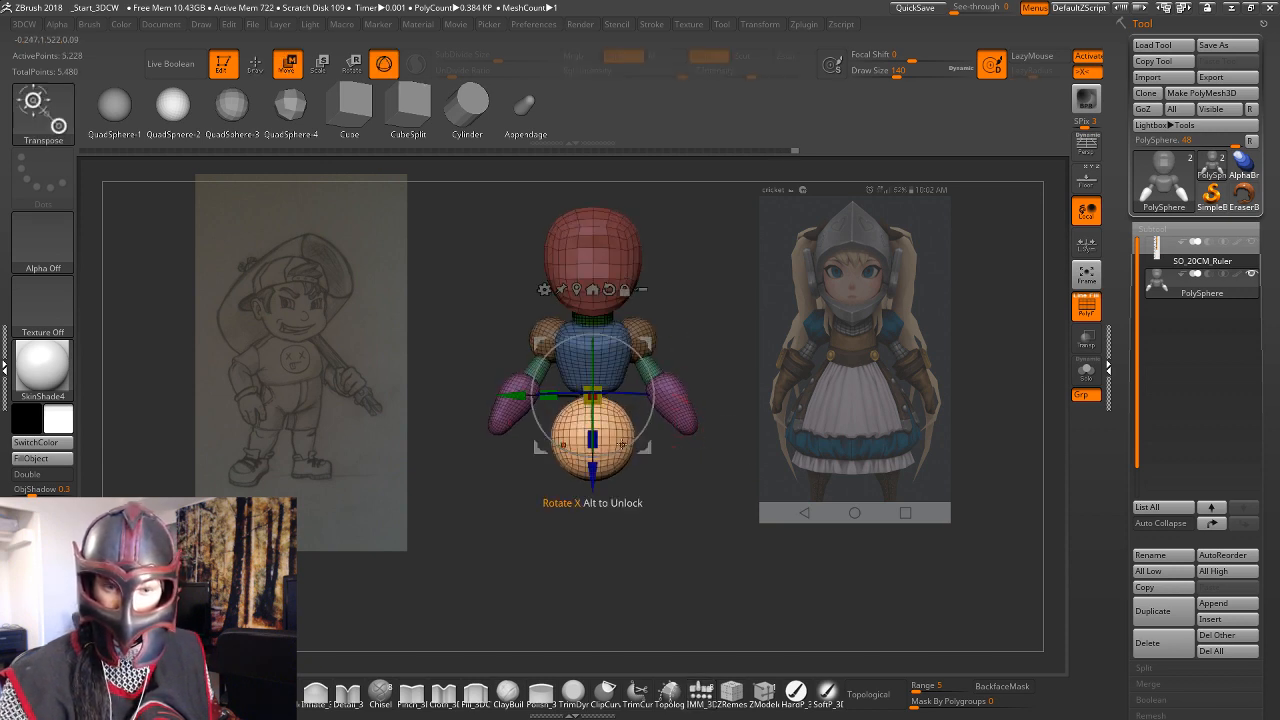
left_click_drag(592, 470, 595, 428)
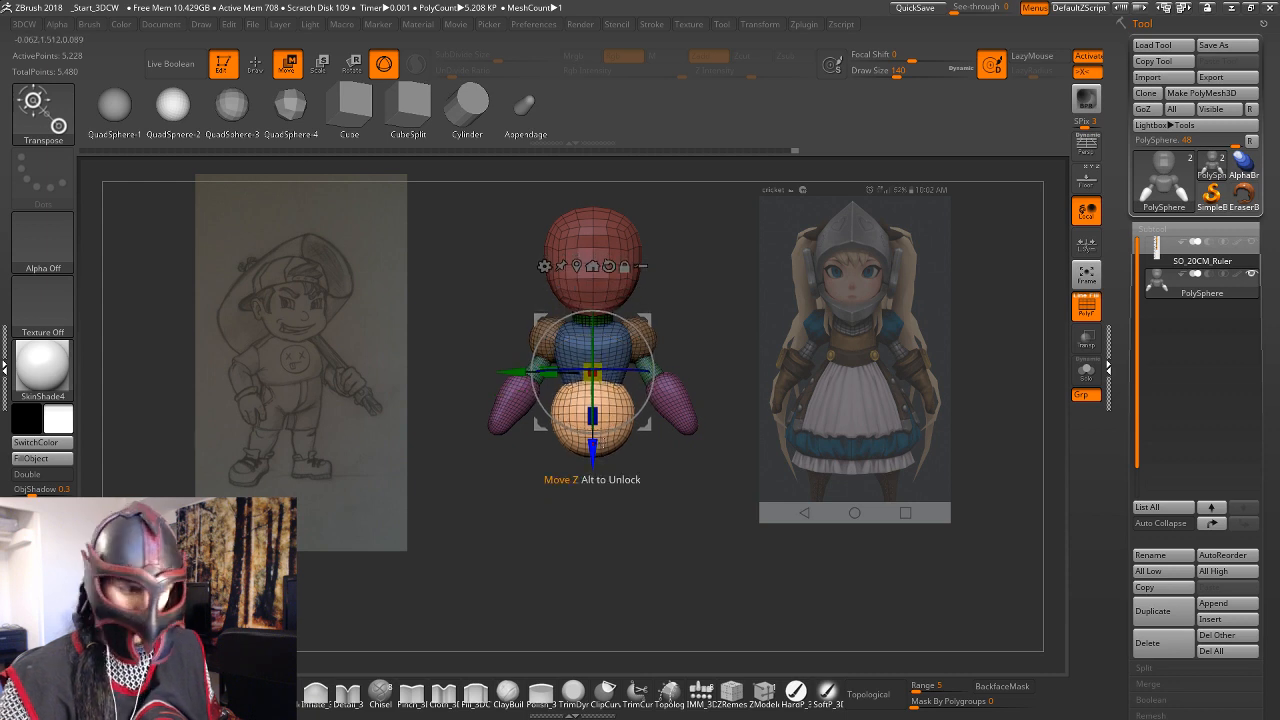
Scale down the pelvis sphere and fit it against the torso's underside, checking it from the side and front.
left_click_drag(594, 373, 598, 384)
key("q")
mouse_move(727, 358)
left_mouse_down("alt")
mouse_move(408, 342)
mouse_move(539, 358)
mouse_move(583, 380)
mouse_move(709, 332)
mouse_move(638, 366)
mouse_move(705, 359)
mouse_move(711, 330)
left_mouse_up("alt")
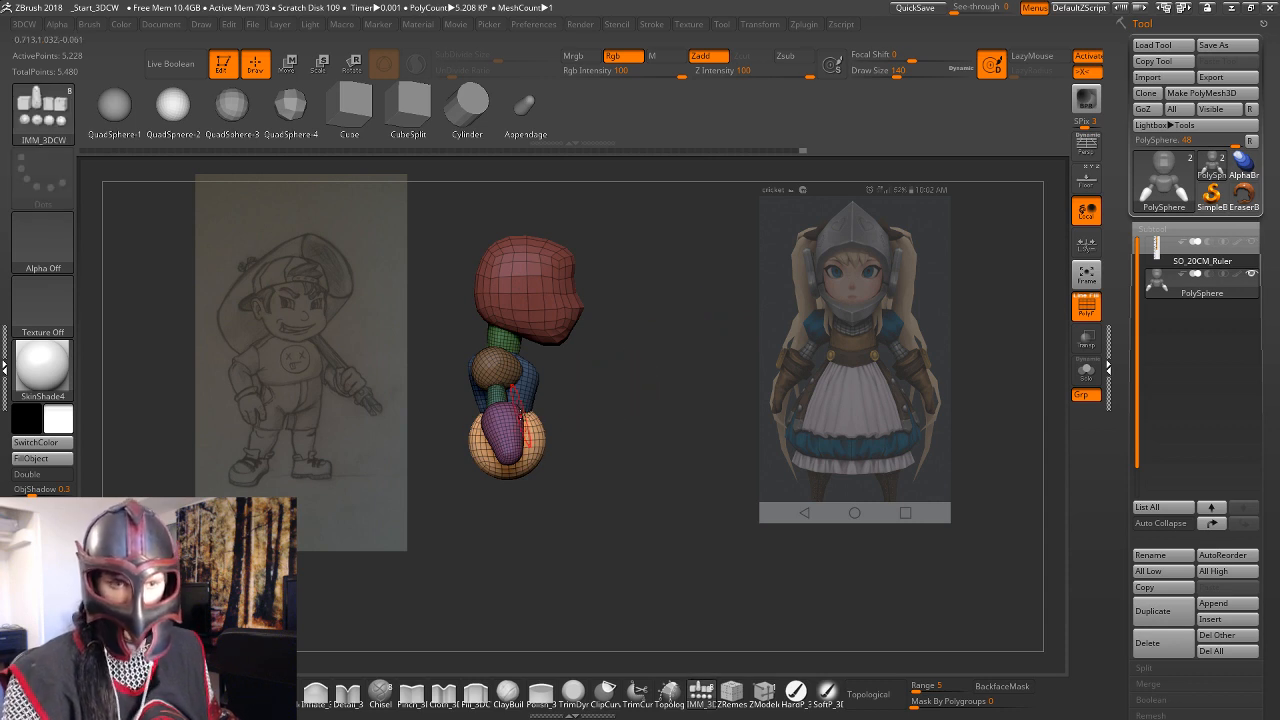
key("w")
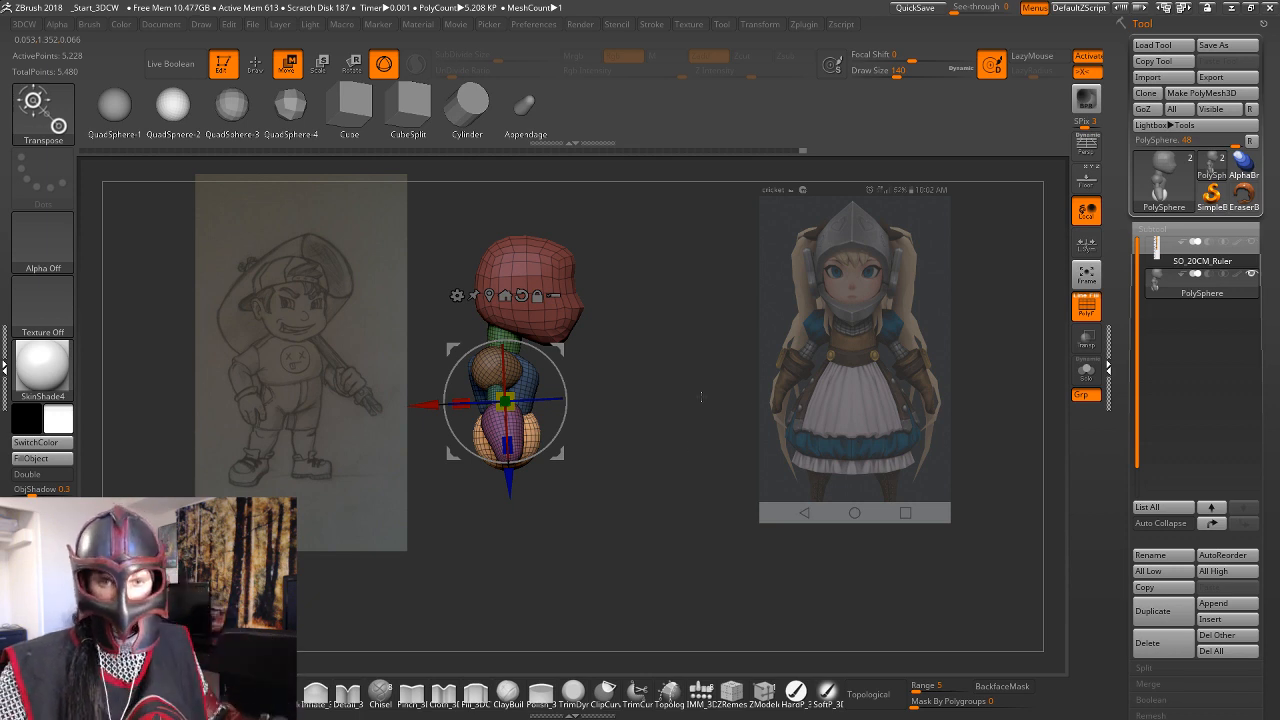
mouse_move(701, 397)
left_mouse_down()
mouse_move(637, 403)
mouse_move(658, 406)
mouse_move(678, 369)
mouse_move(746, 380)
mouse_move(660, 375)
mouse_move(650, 390)
mouse_move(714, 391)
mouse_move(710, 409)
left_mouse_up()
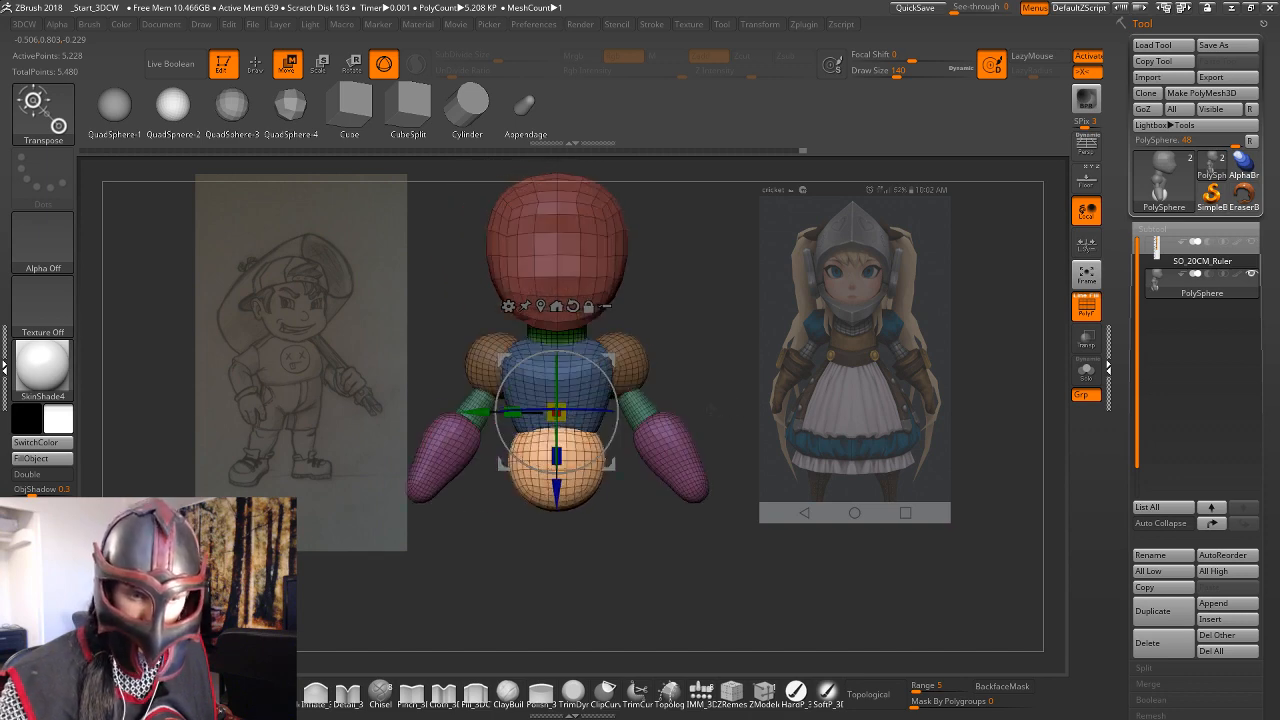
Reset the gizmo orientation, center it on the pelvis and lower the pelvis slightly below the torso.
left_click(572, 306)
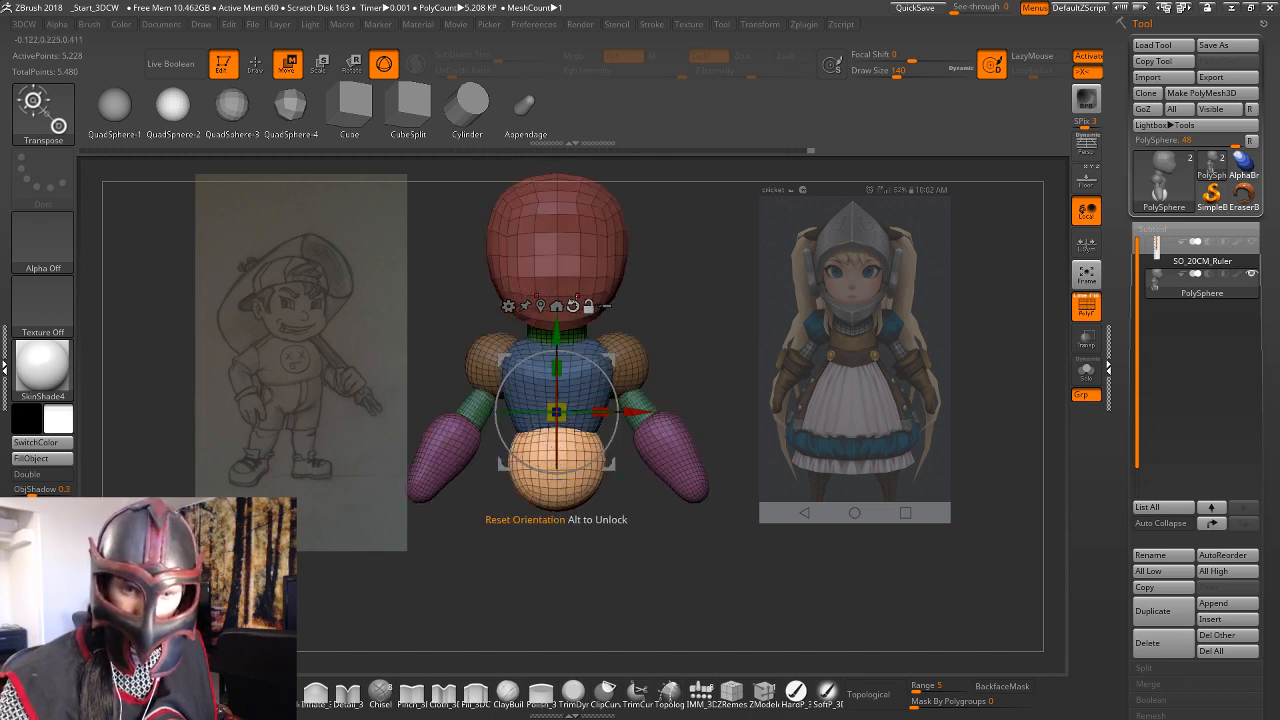
left_click_drag(532, 461, 532, 565, "ctrl")
left_click_drag(709, 380, 754, 380)
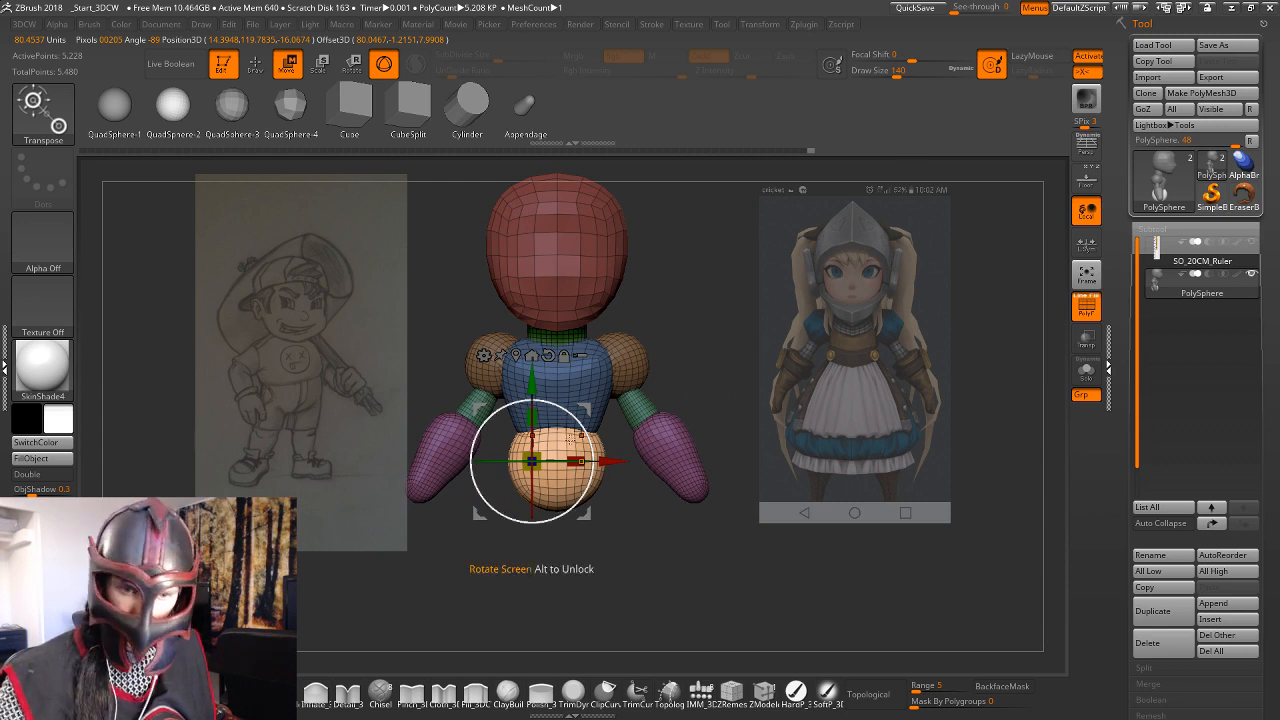
left_click_drag(612, 461, 618, 461)
key("ctrl+z")
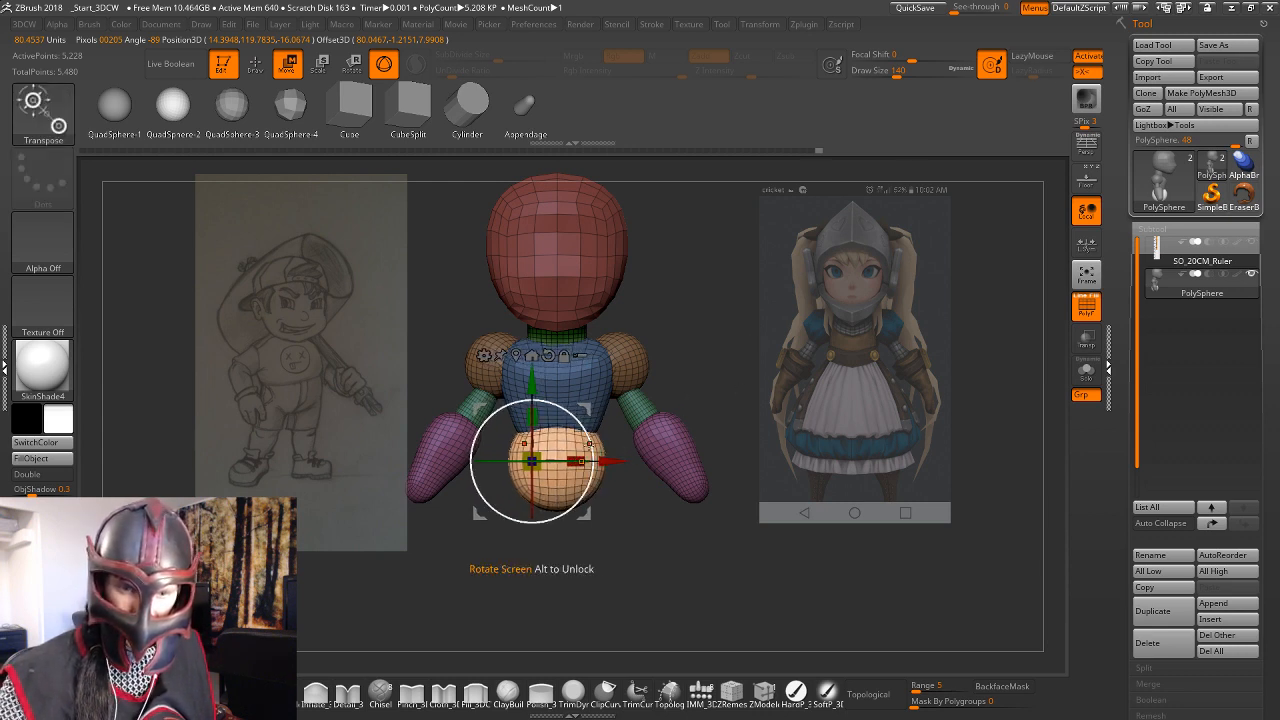
left_click_drag(537, 382, 537, 392)
key("q")
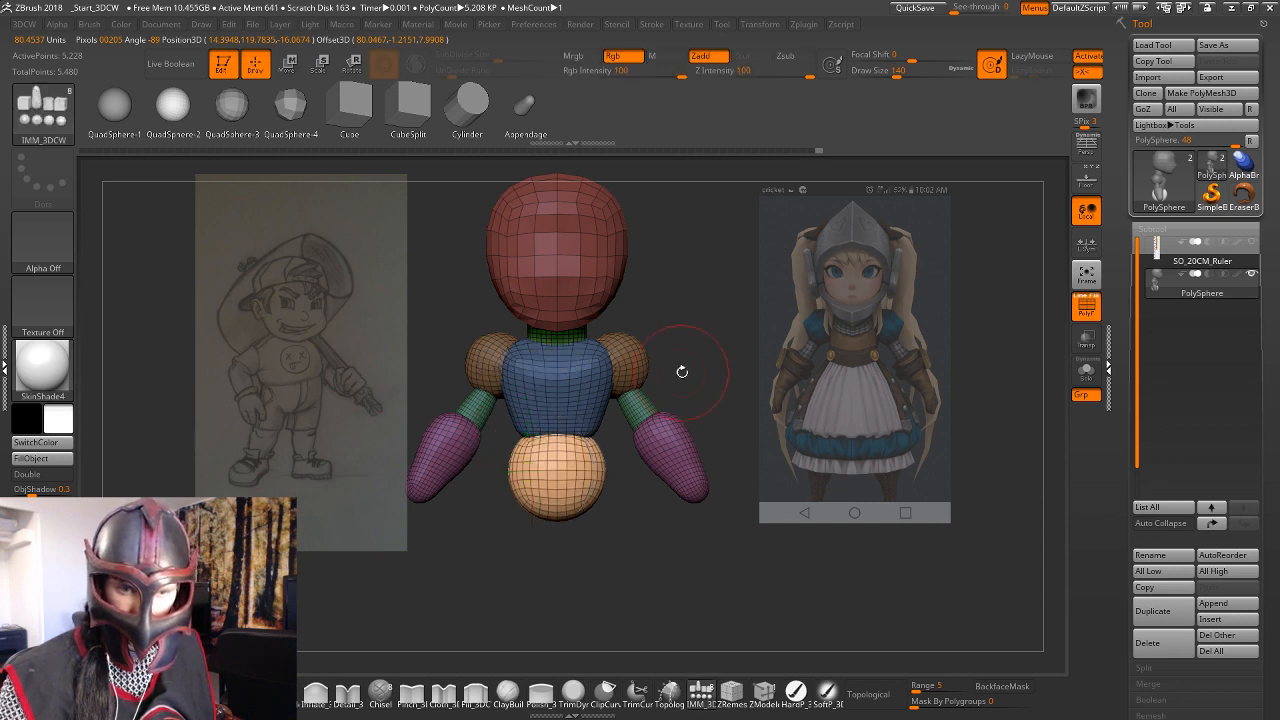
Shape the pelvis with the Move brush, flattening its upper side against the torso and pulling in its sides, with light smoothing.
left_click_drag(741, 375, 803, 358, "alt")
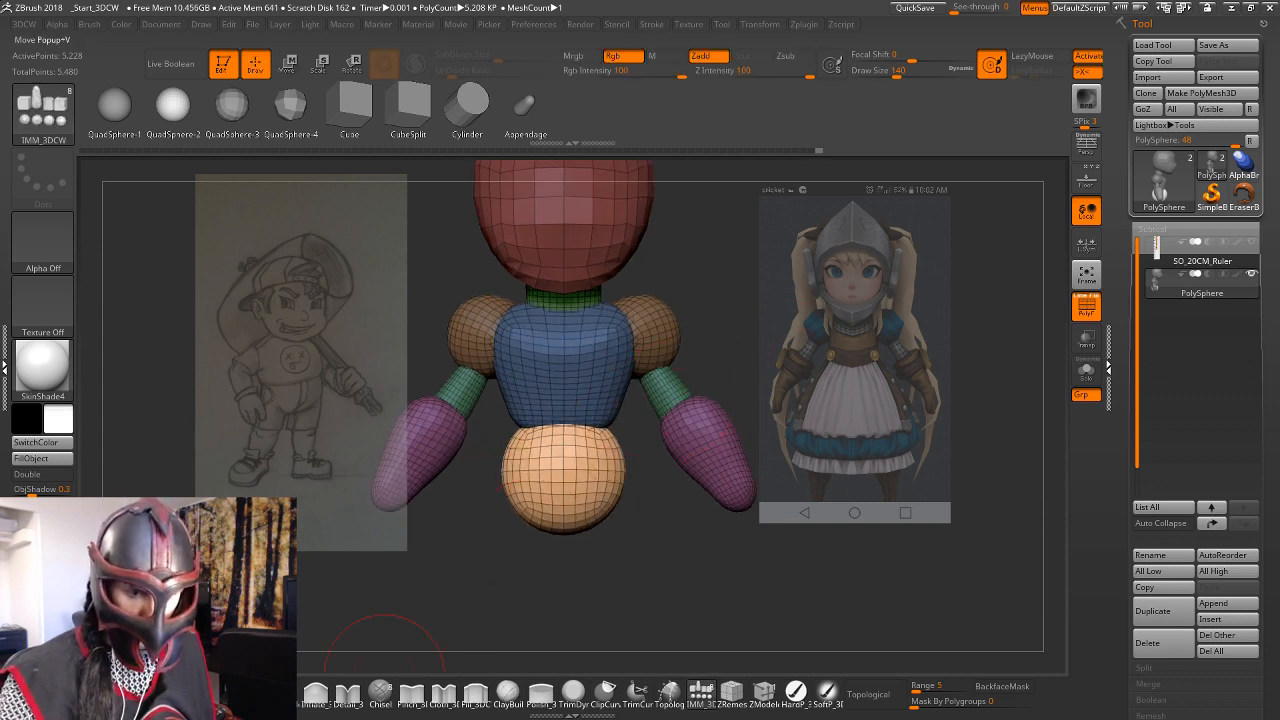
left_click(252, 692)
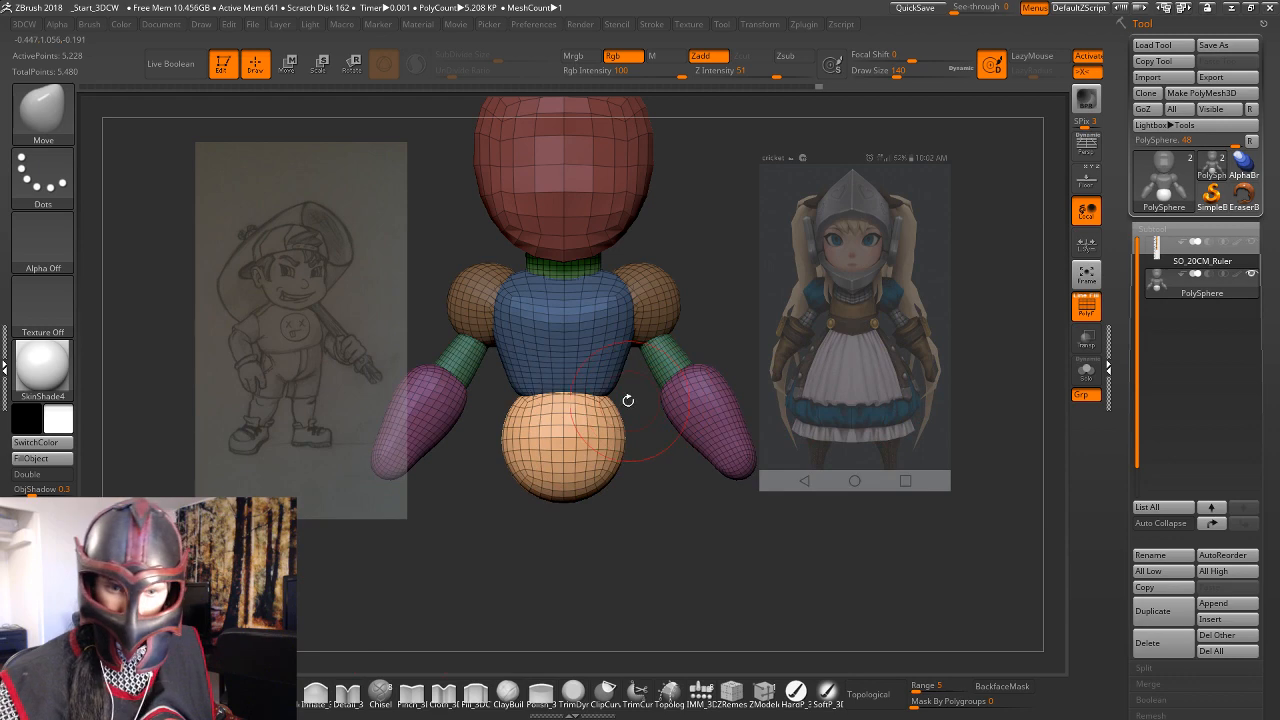
mouse_move(628, 400)
left_mouse_down()
mouse_move(675, 483)
mouse_move(597, 466)
mouse_move(690, 502)
mouse_move(539, 437)
left_mouse_up()
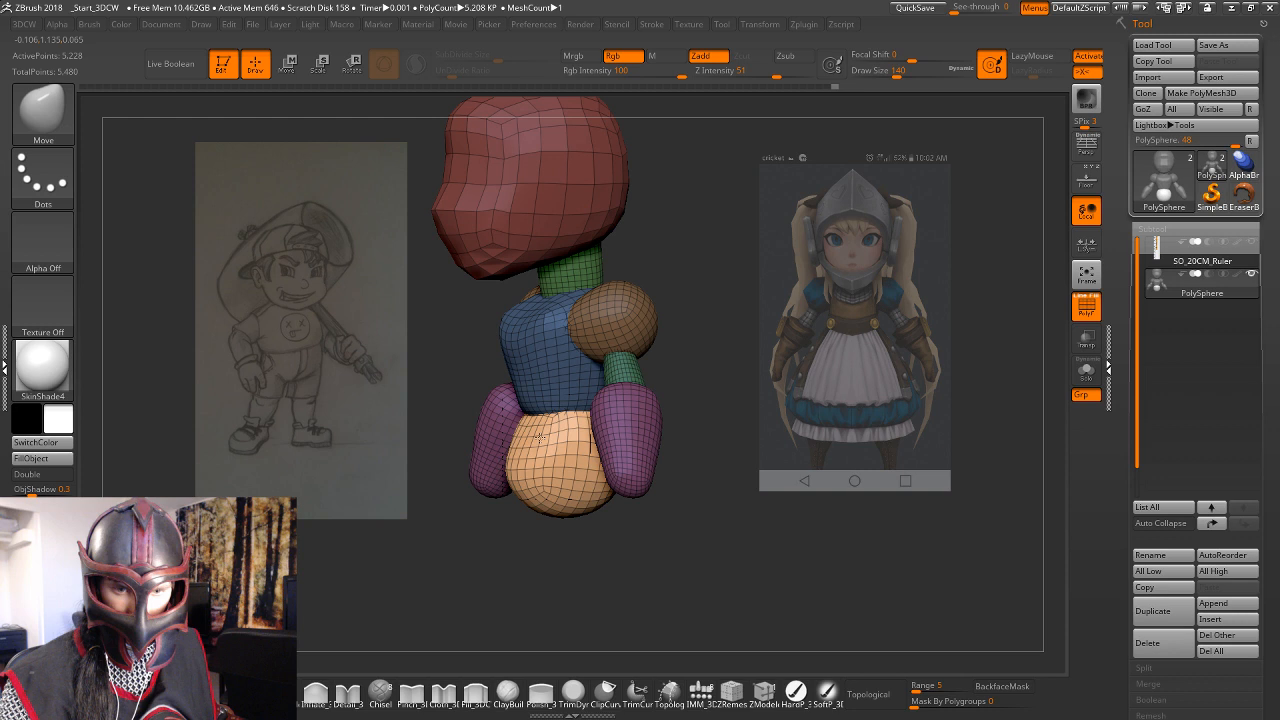
key("shift")
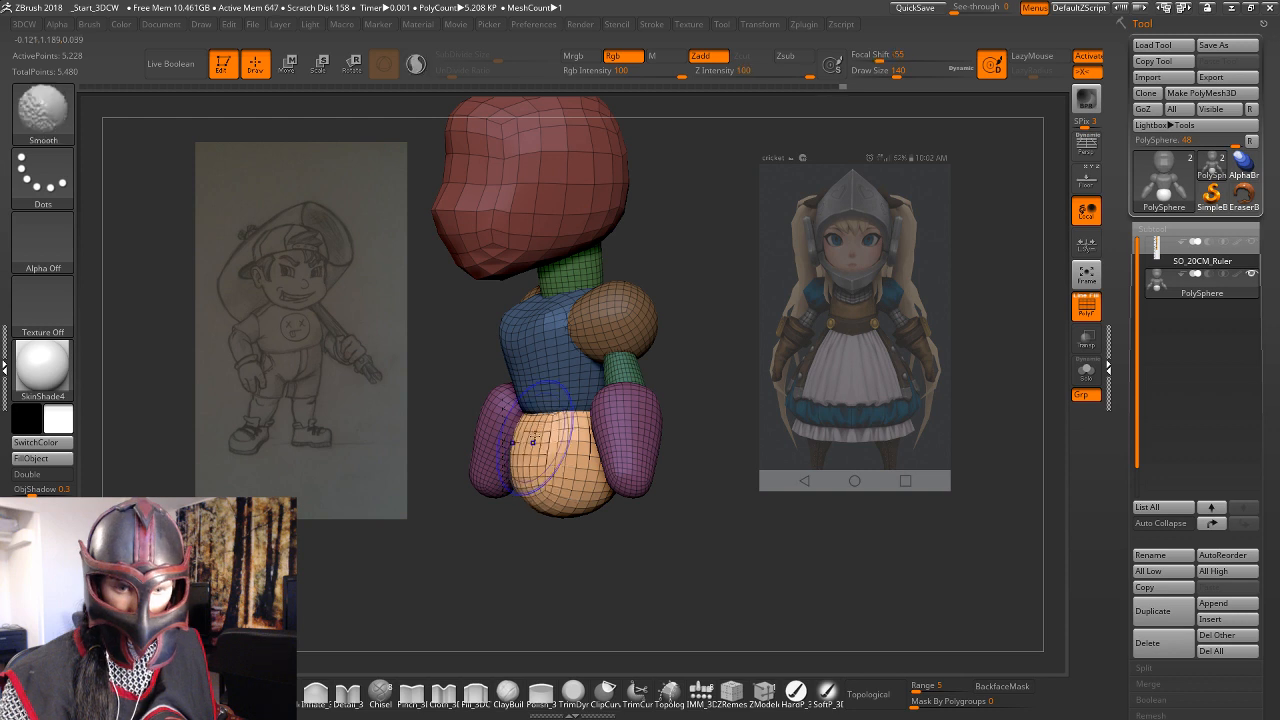
left_click_drag(535, 440, 674, 508, "shift")
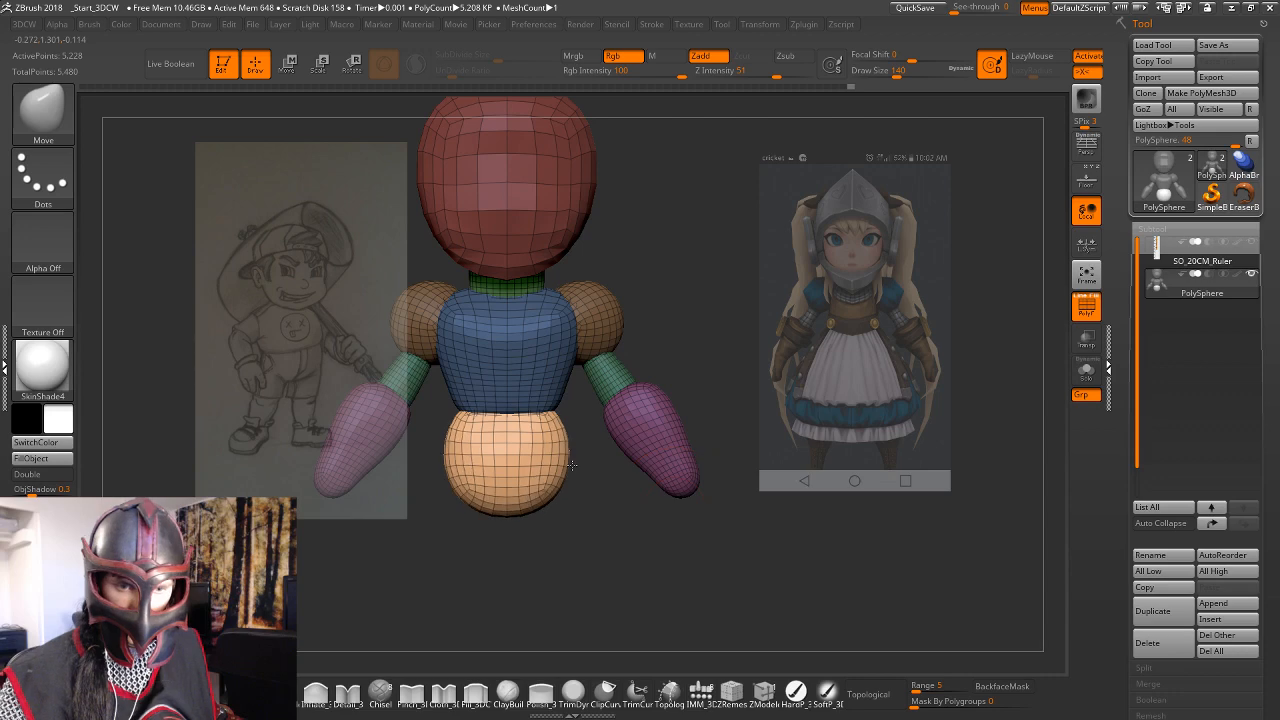
left_click_drag(572, 463, 771, 486)
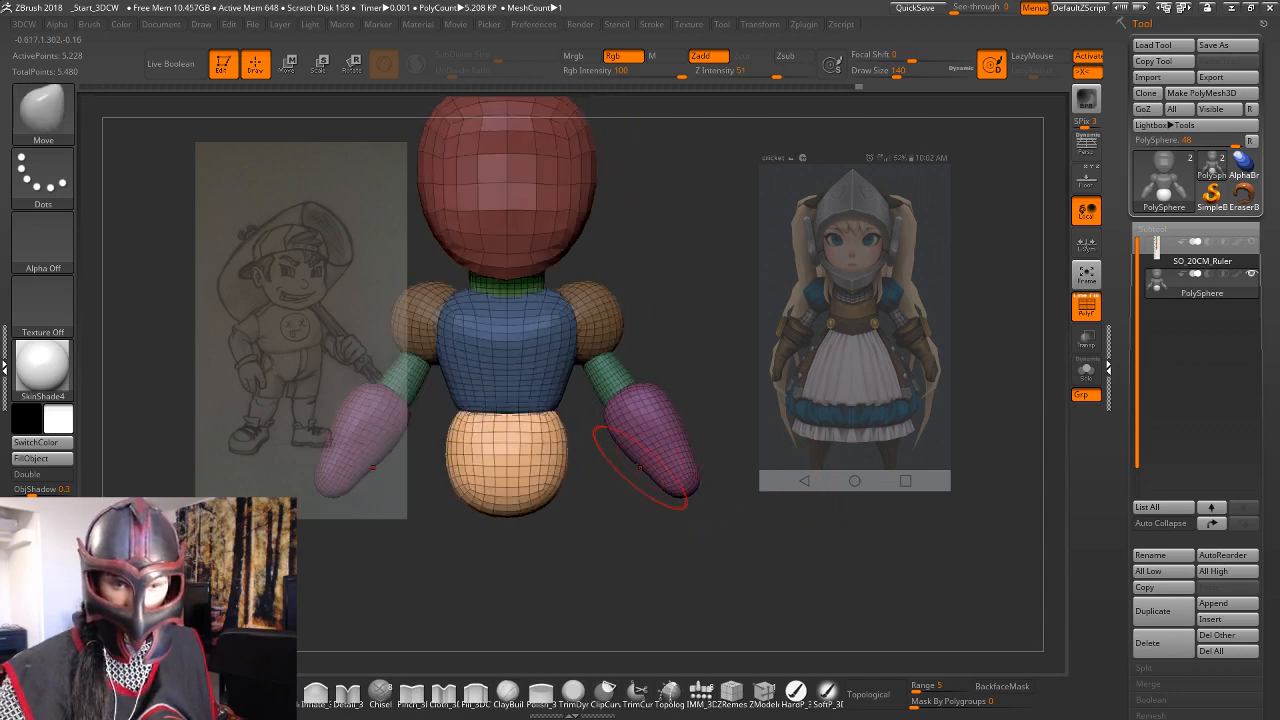
Overlay the model on the armored-girl reference and widen the pelvis to match the figure.
mouse_move(716, 450)
left_mouse_down("alt")
mouse_move(711, 386)
mouse_move(991, 325)
mouse_move(983, 335)
mouse_move(1031, 291)
mouse_move(1007, 323)
left_mouse_up("alt")
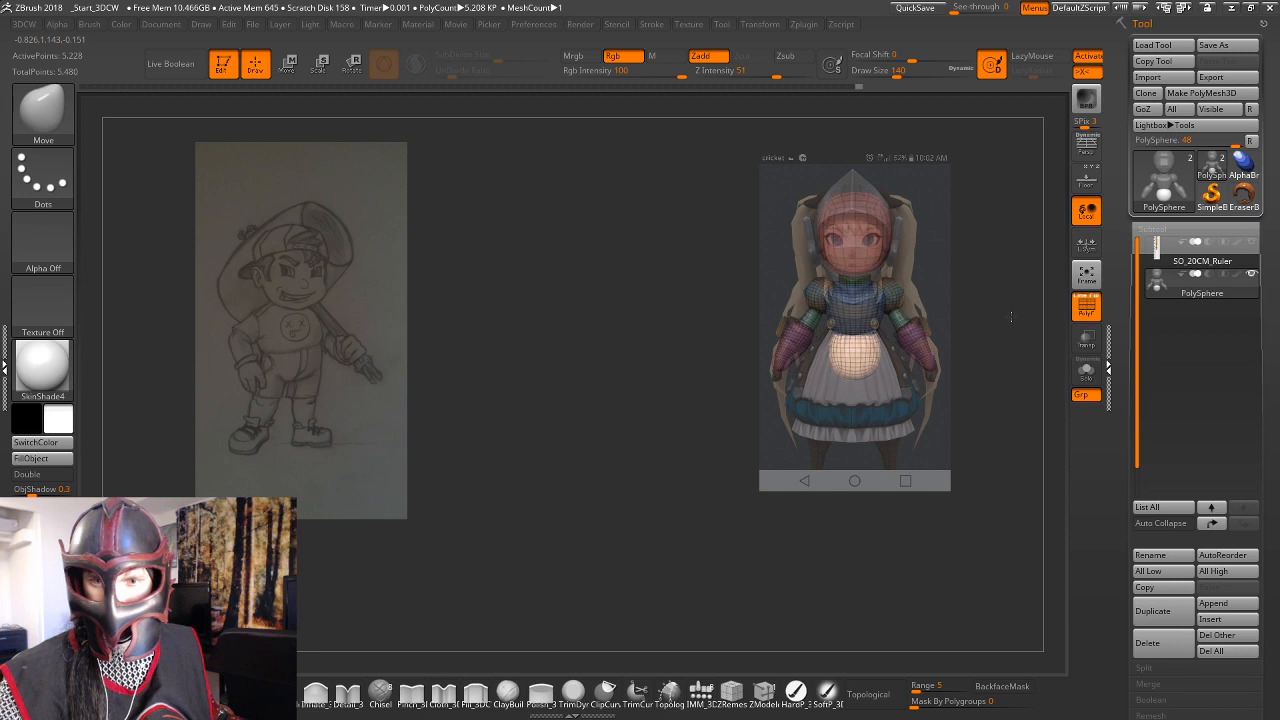
key("w")
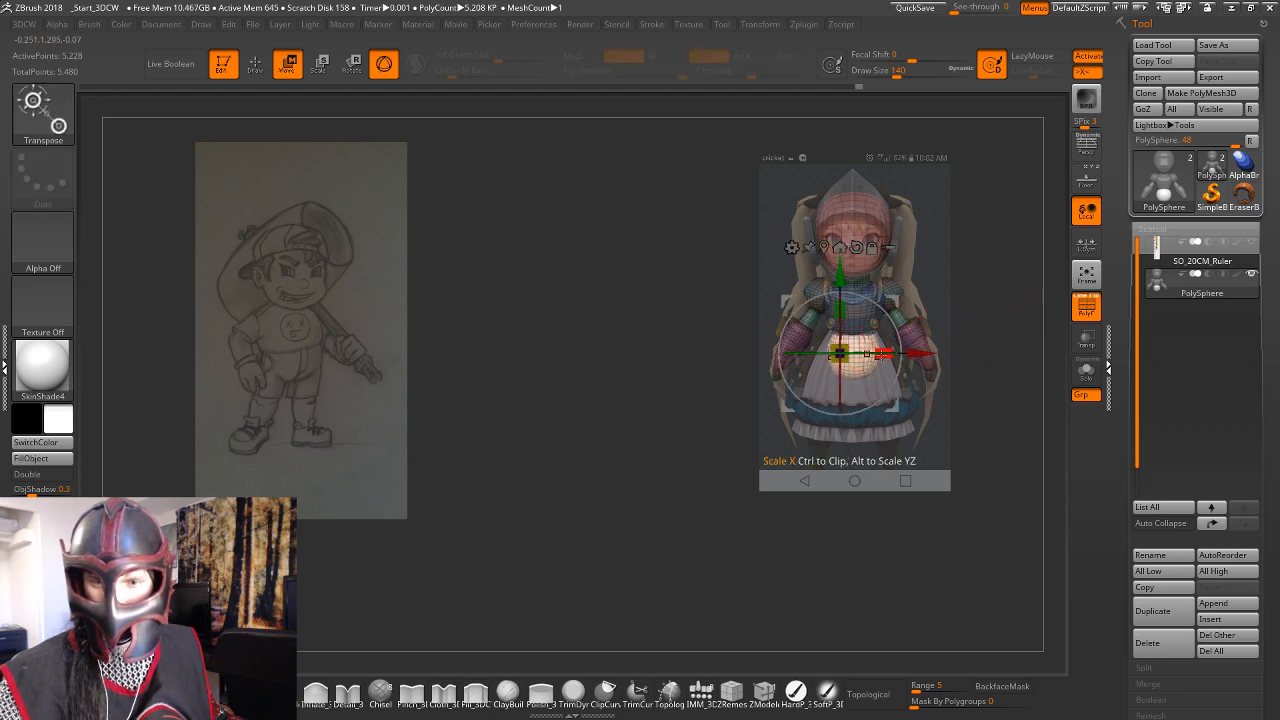
key("q")
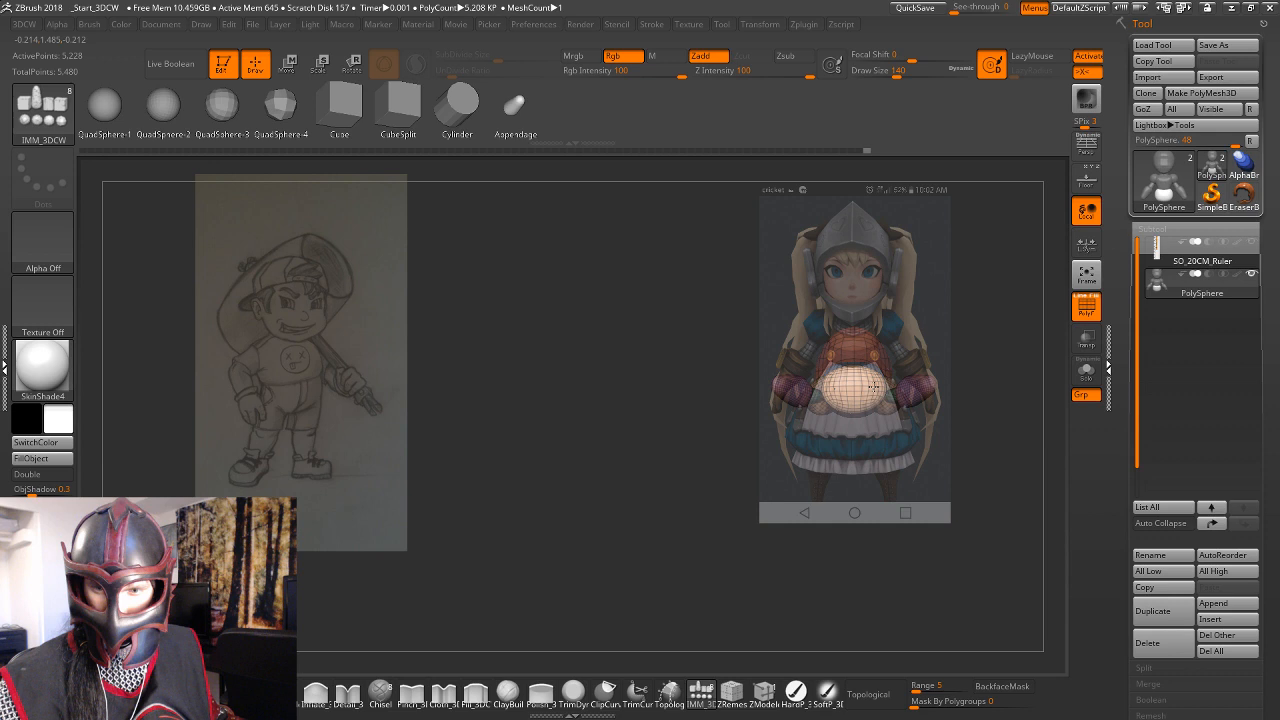
Insert a mirrored pair of meshes on the pelvis's underside and stretch them downward into angled thighs.
left_click_drag(874, 387, 887, 383)
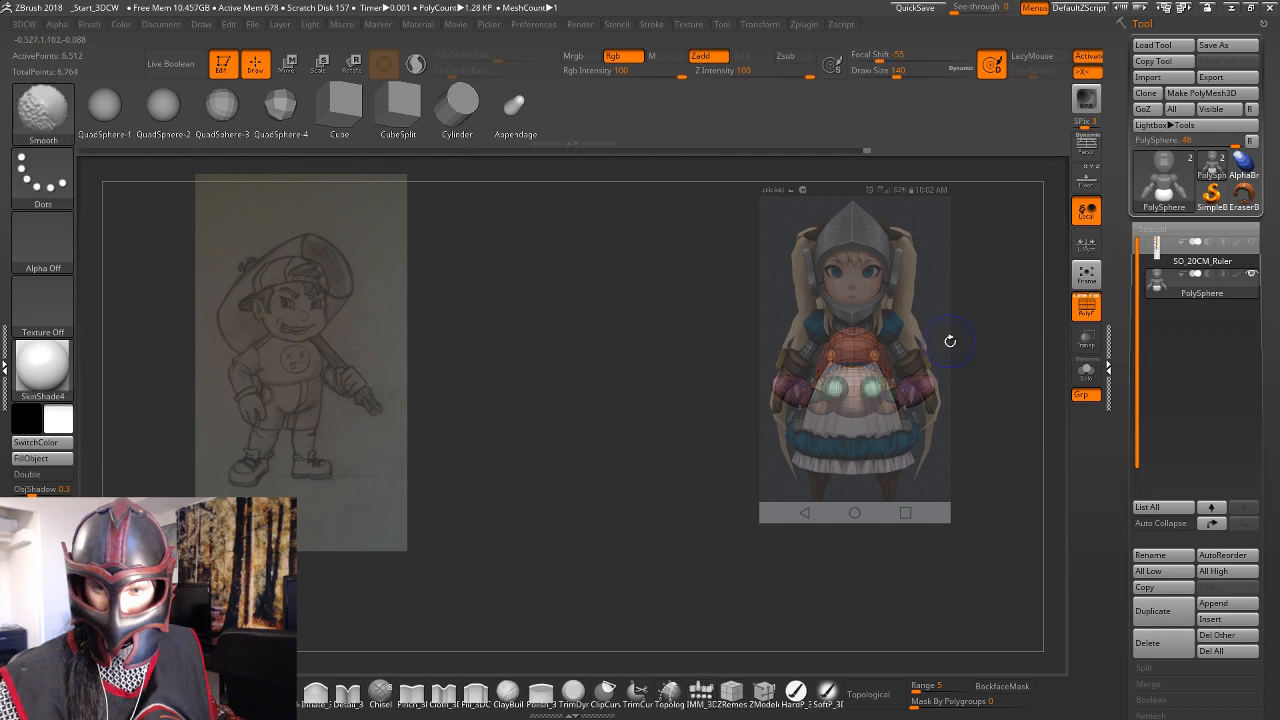
key("w")
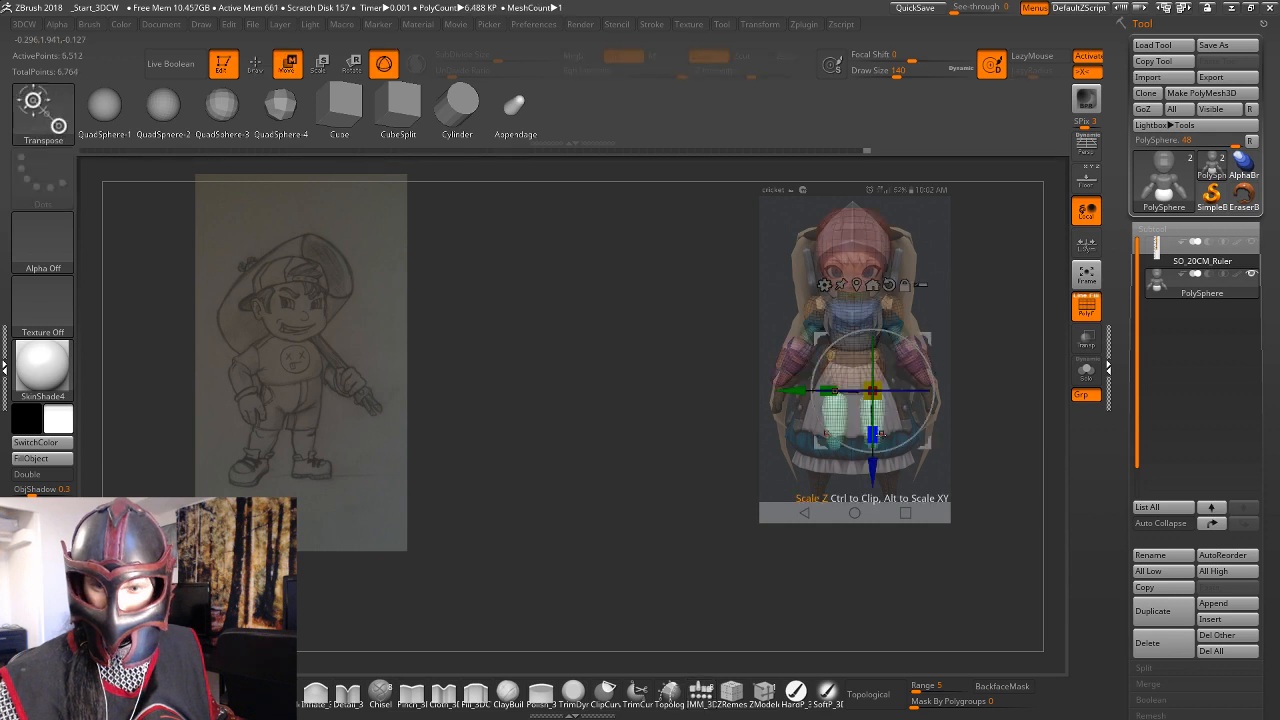
left_click_drag(873, 434, 898, 425)
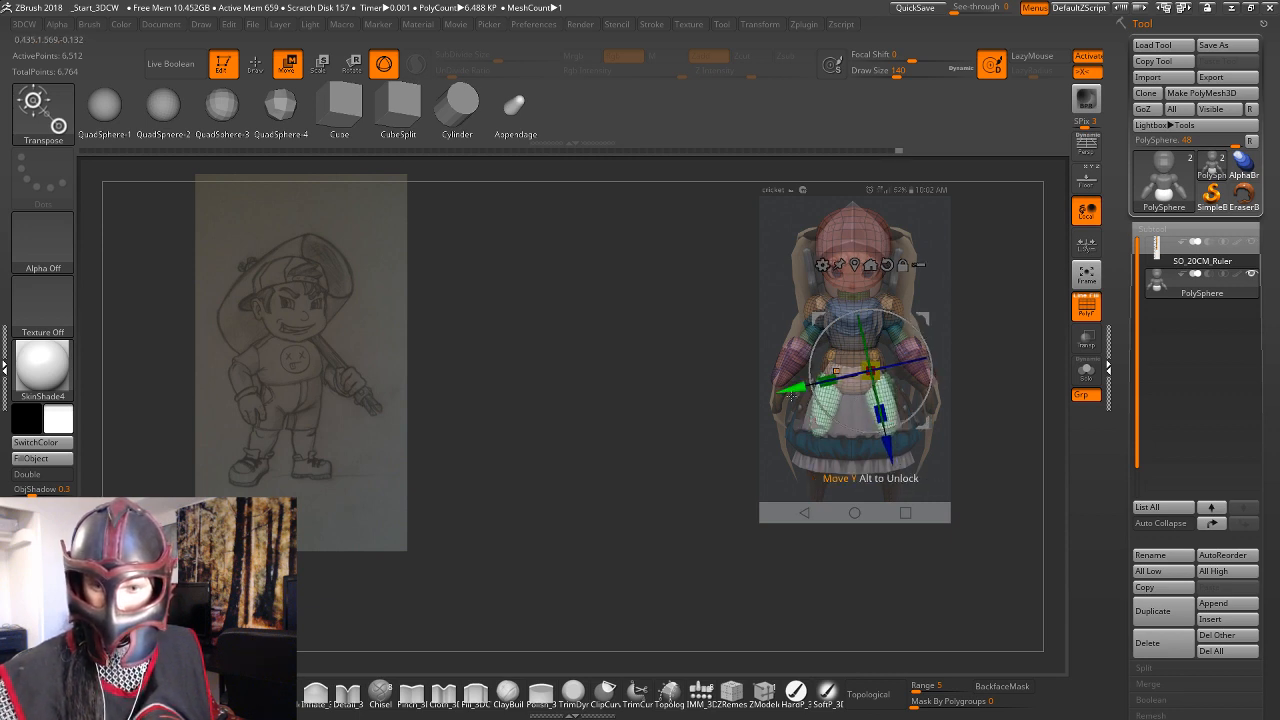
Shift the thighs outward and downward to line up with the hips of the armored-girl reference.
left_click_drag(799, 388, 798, 389)
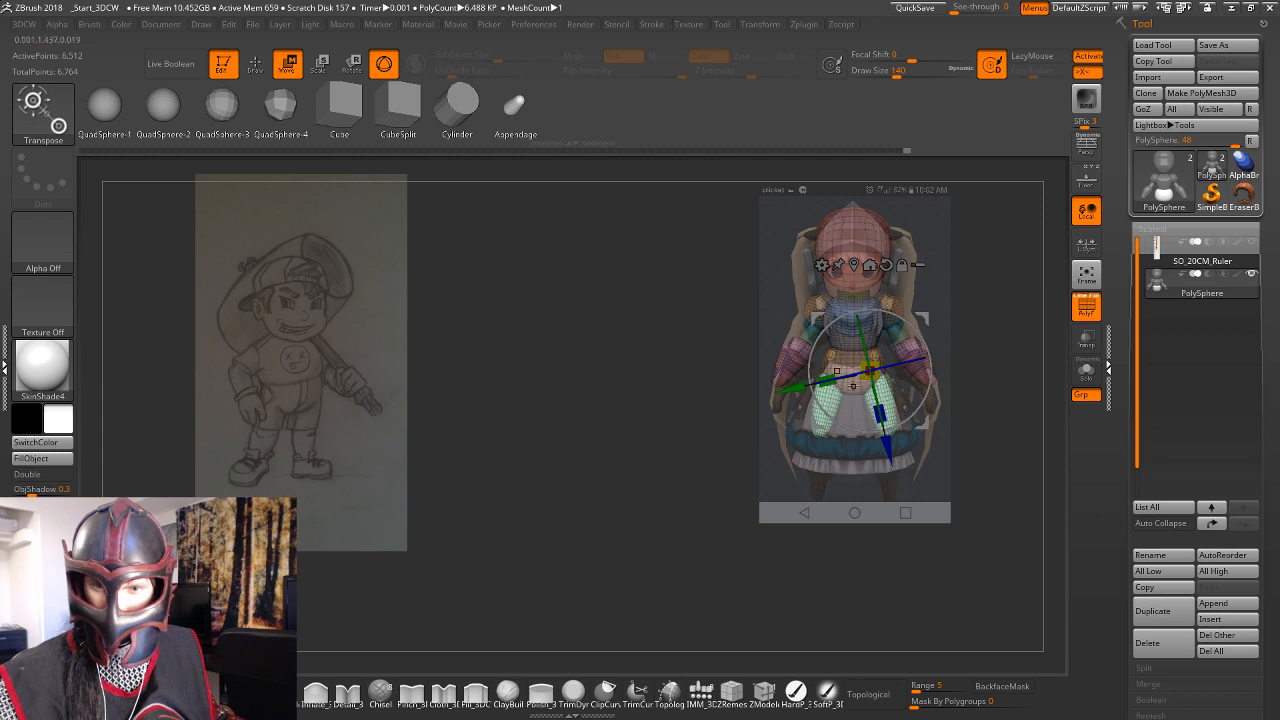
left_click_drag(873, 372, 885, 377)
left_click_drag(888, 450, 891, 454)
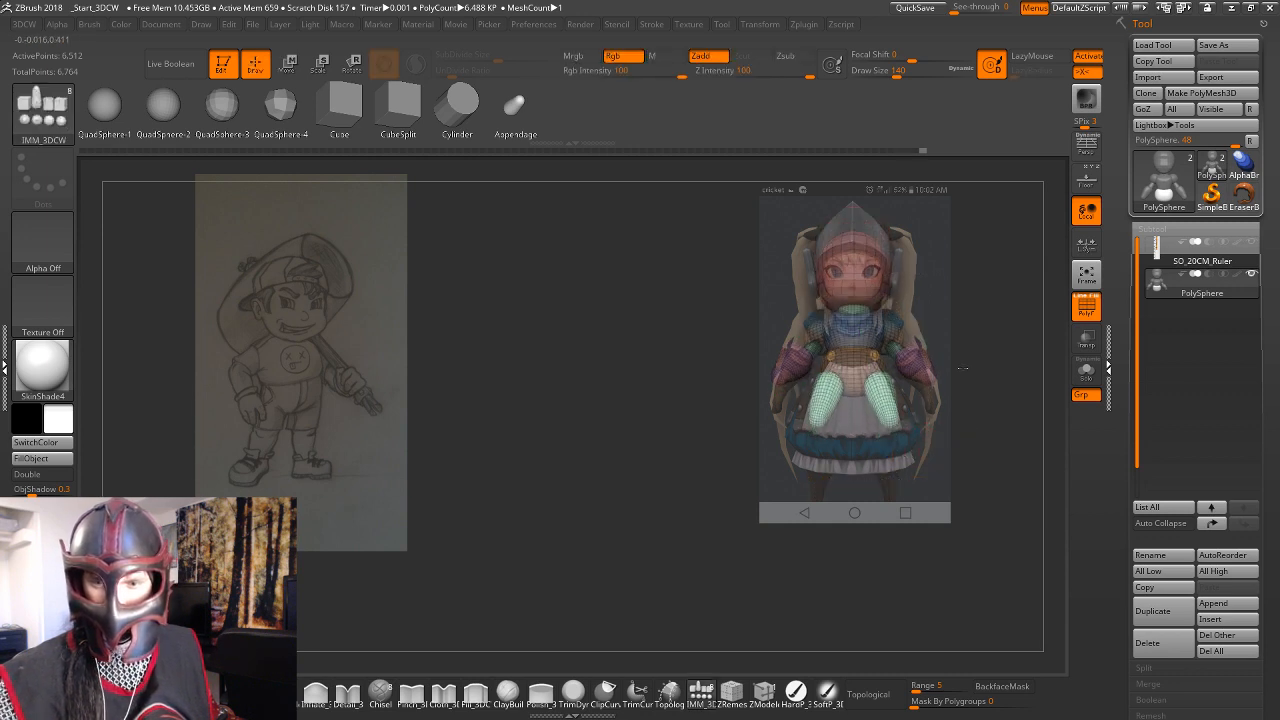
Insert a mirrored pair of meshes on the undersides of the thighs and stretch them into lower legs over the reference.
left_click_drag(971, 449, 798, 440, "alt")
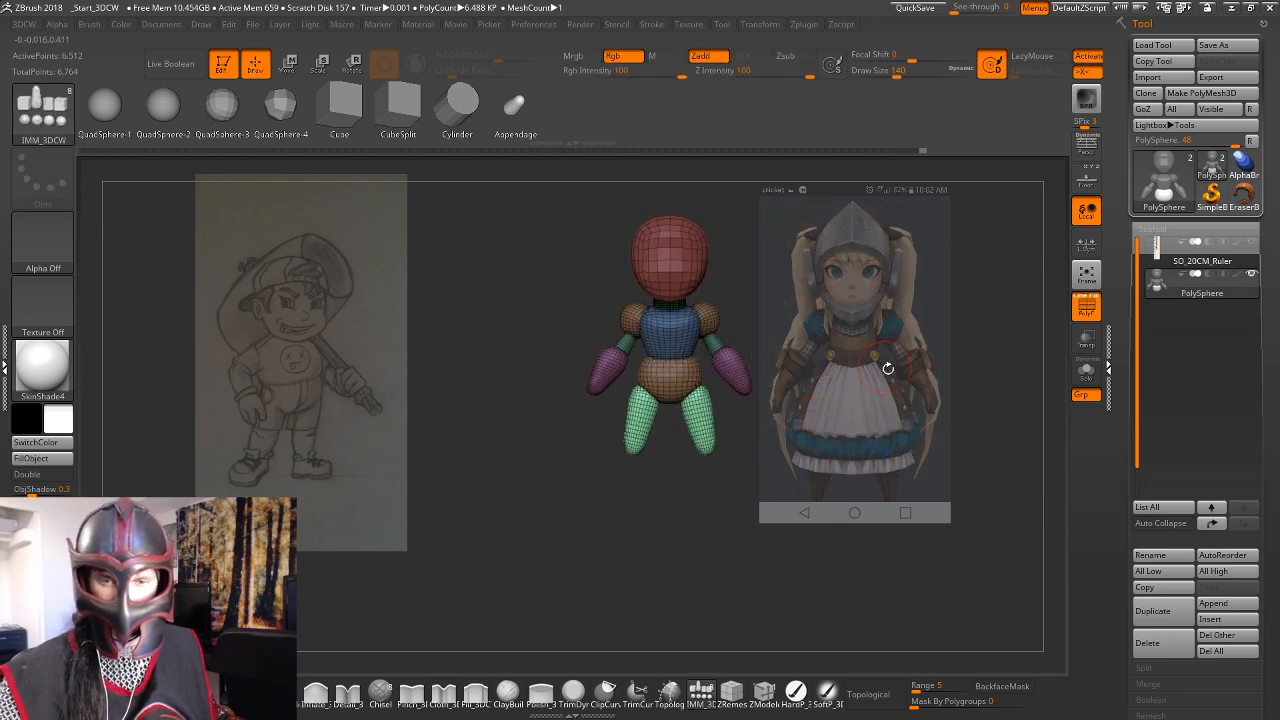
left_click_drag(878, 426, 844, 378)
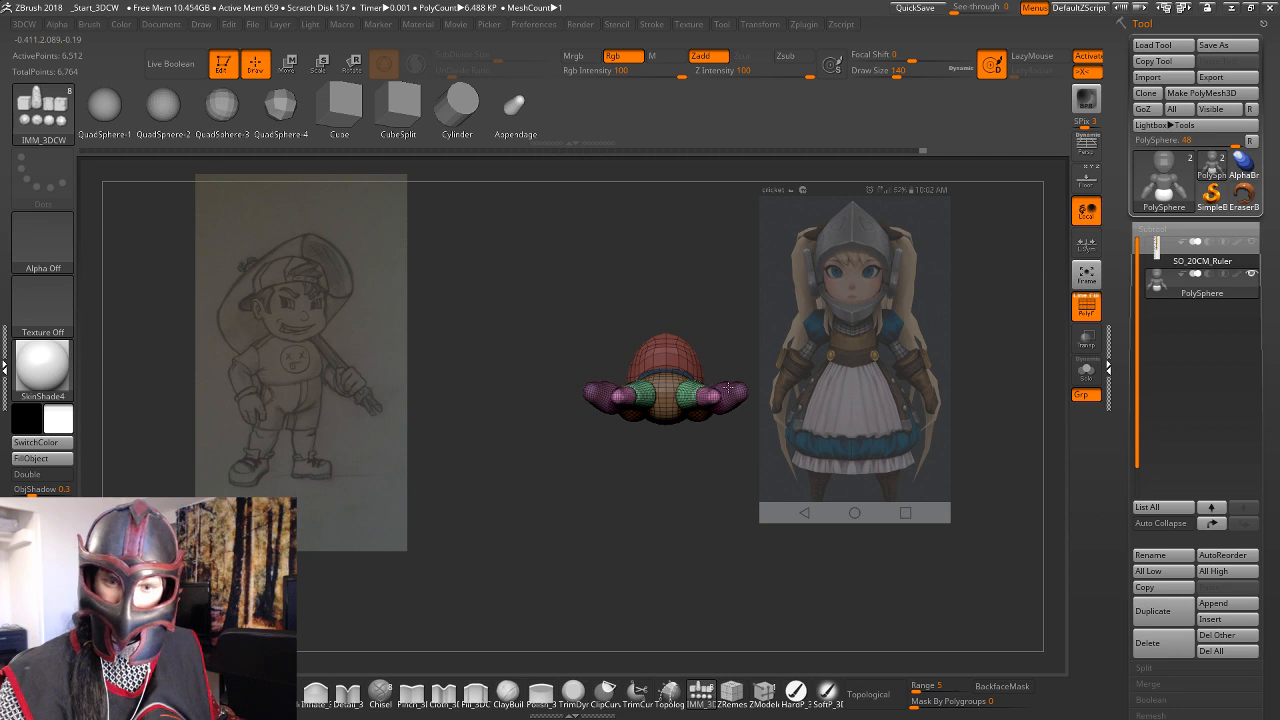
left_click_drag(797, 349, 955, 526, "shift")
mouse_move(1030, 490)
left_mouse_down("alt")
mouse_move(1063, 499)
mouse_move(1037, 485)
left_mouse_up("alt")
key("w")
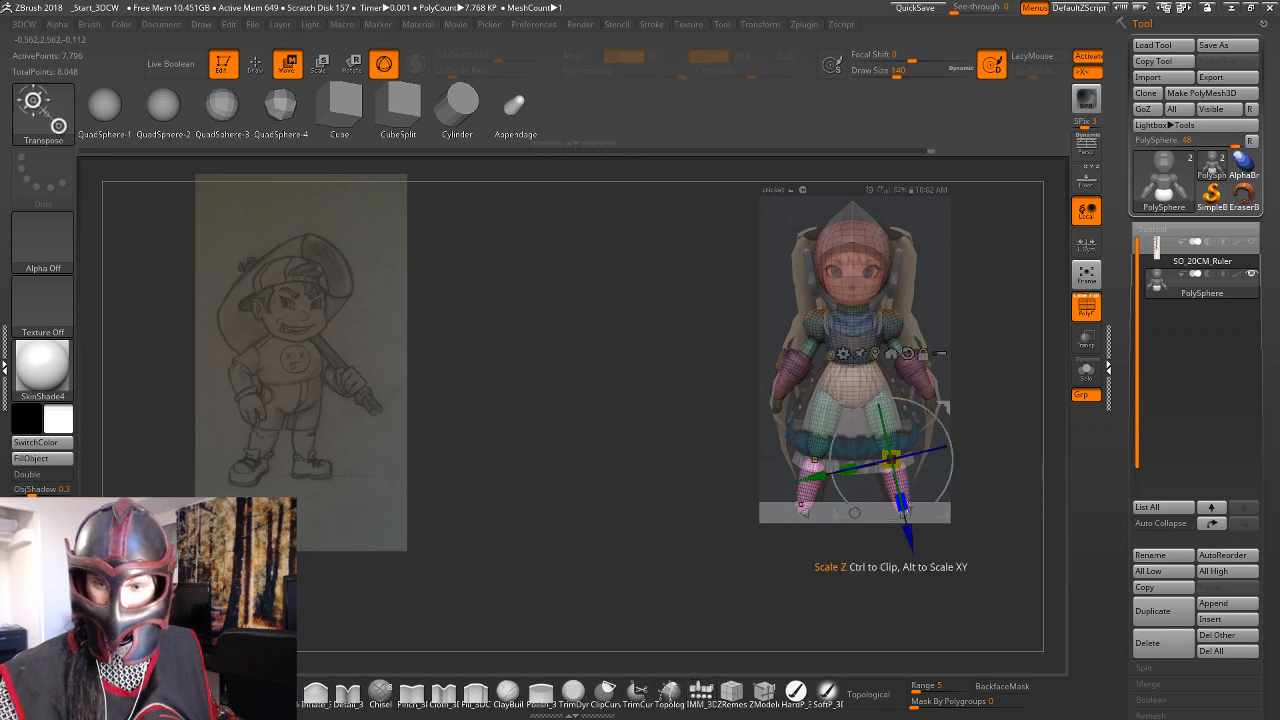
Raise the lower legs toward the thighs and adjust their angle to the reference, undoing an unwanted scaling.
left_click_drag(905, 532, 894, 508)
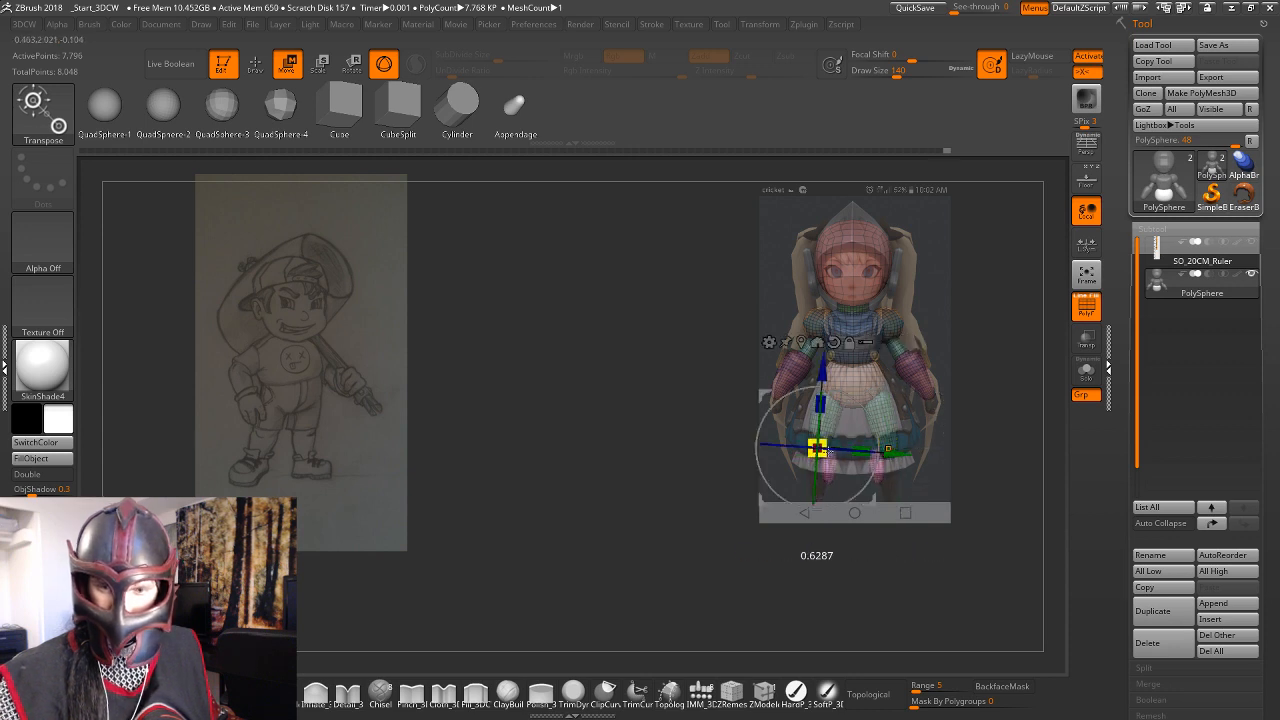
key("ctrl+z")
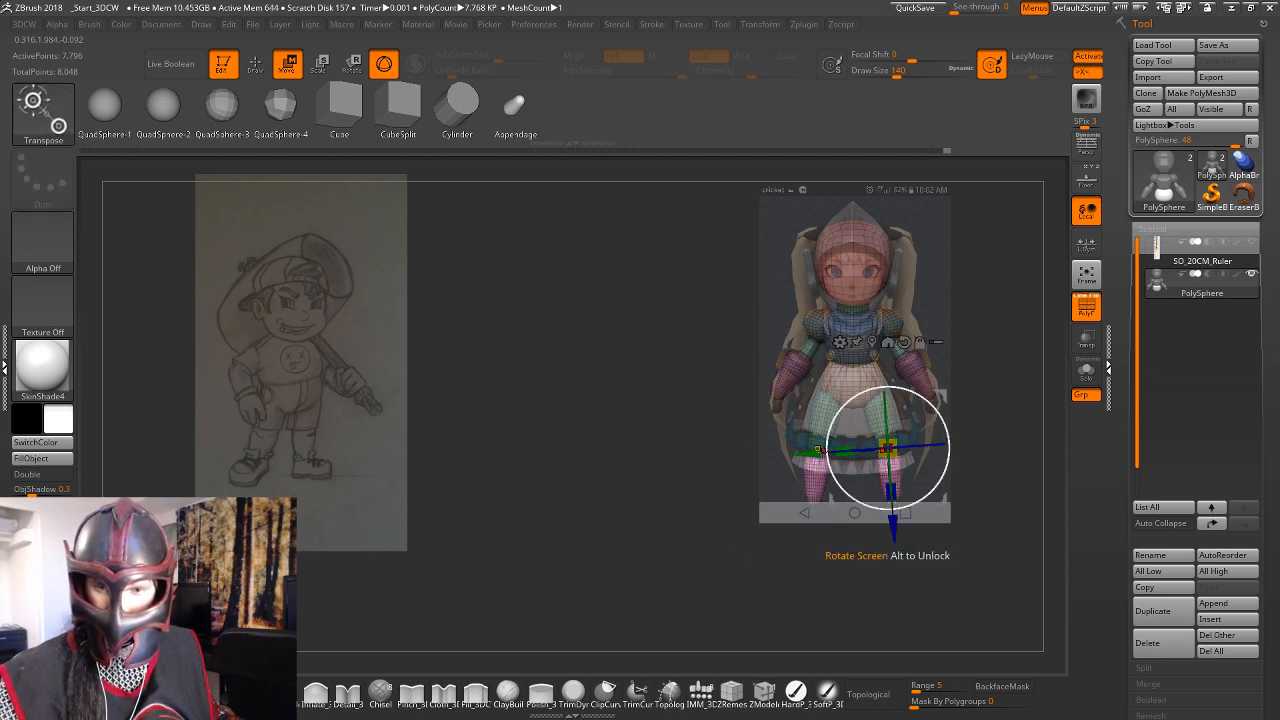
left_click_drag(825, 453, 885, 450)
key("q")
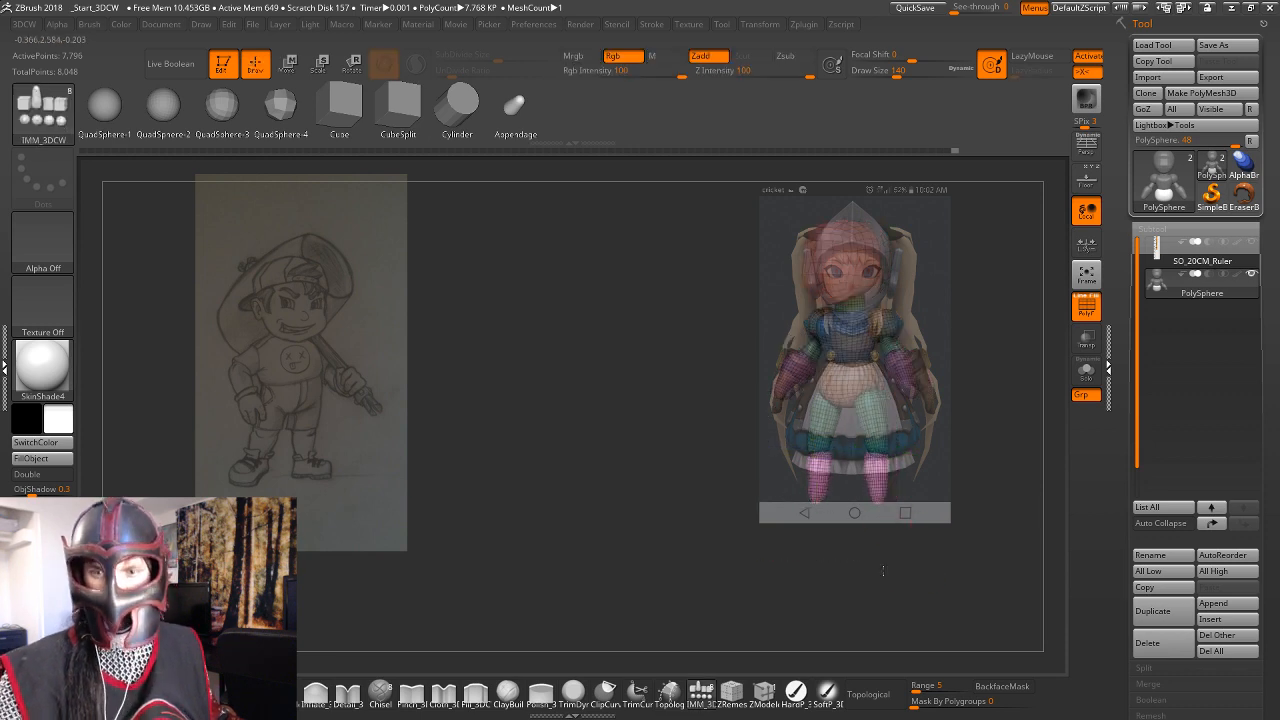
Move the model between the references, then reset the gizmo orientation and center it on the lower legs.
left_click_drag(911, 560, 575, 498)
key("w")
left_click_drag(470, 441, 473, 441)
left_click_drag(700, 462, 625, 445)
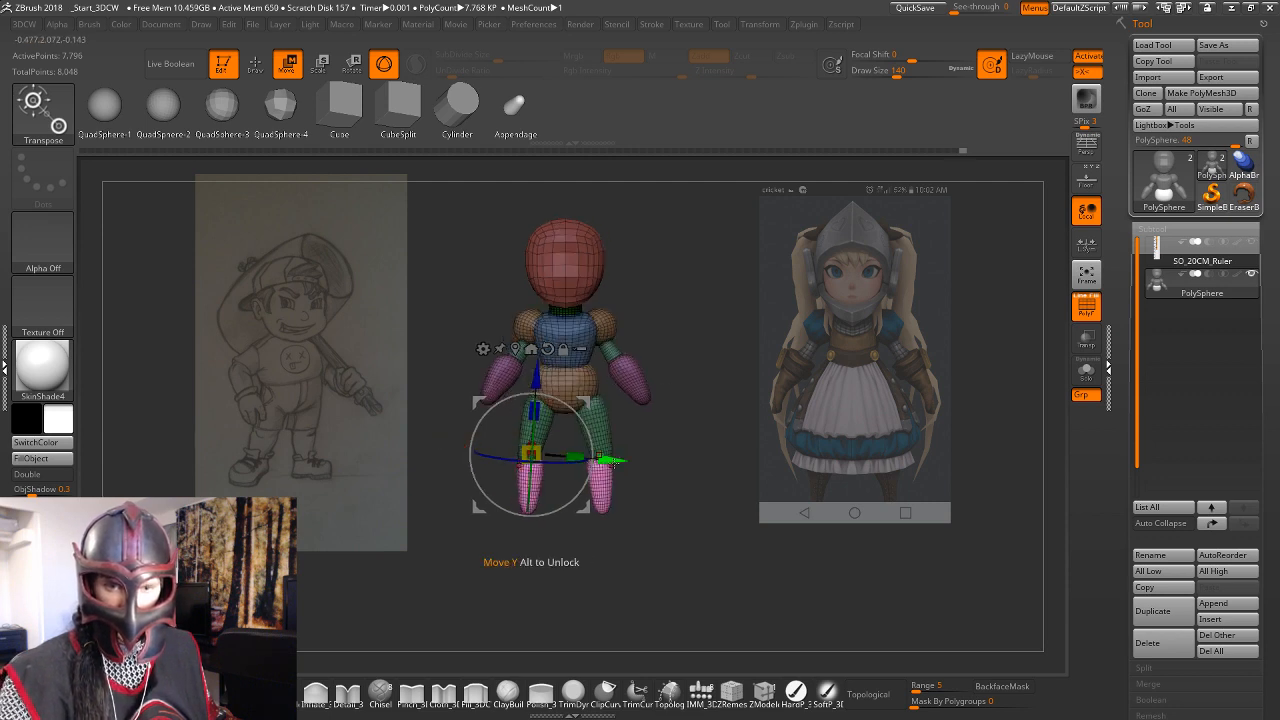
left_click(547, 349)
left_click(515, 349)
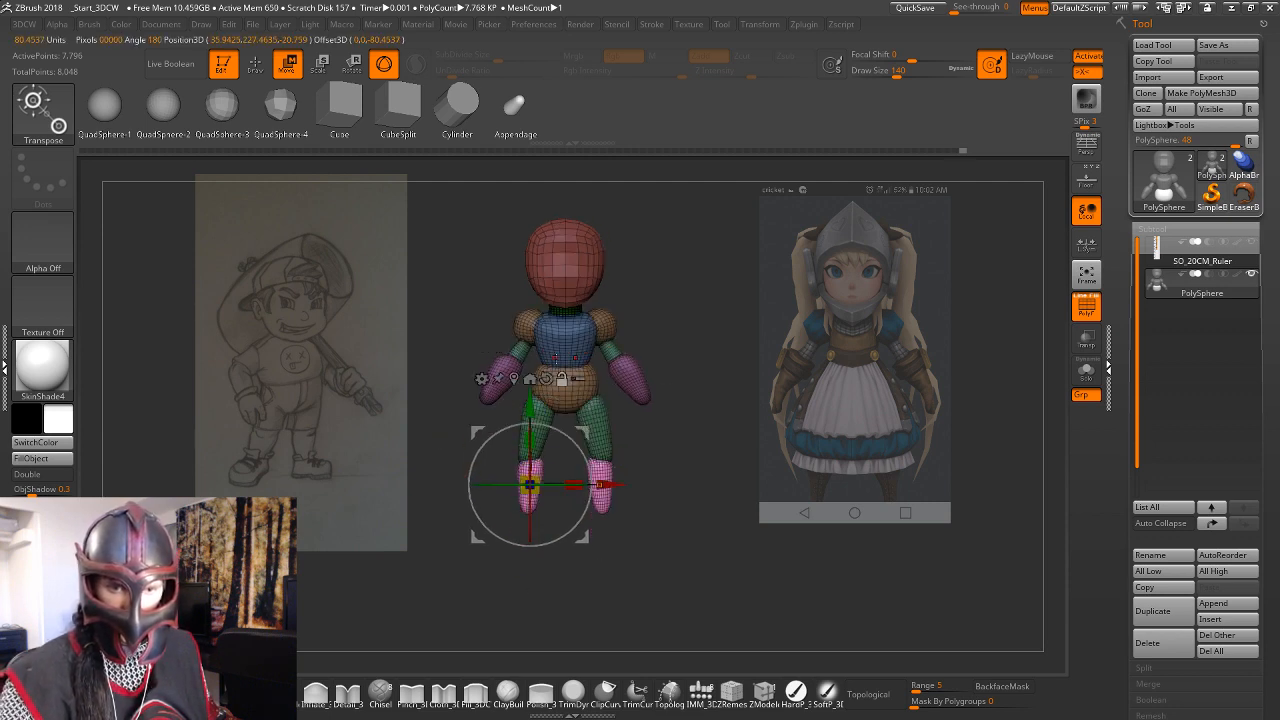
left_click(562, 378)
Adjust the lower legs' position and spacing beneath the thighs, checking the figure from different angles.
mouse_move(612, 494)
left_mouse_down()
mouse_move(594, 503)
mouse_move(609, 480)
mouse_move(709, 439)
mouse_move(693, 463)
left_mouse_up()
left_click(519, 488)
key("q")
mouse_move(609, 452)
left_mouse_down()
mouse_move(675, 468)
mouse_move(623, 447)
left_mouse_up()
left_click_drag(620, 499, 508, 515)
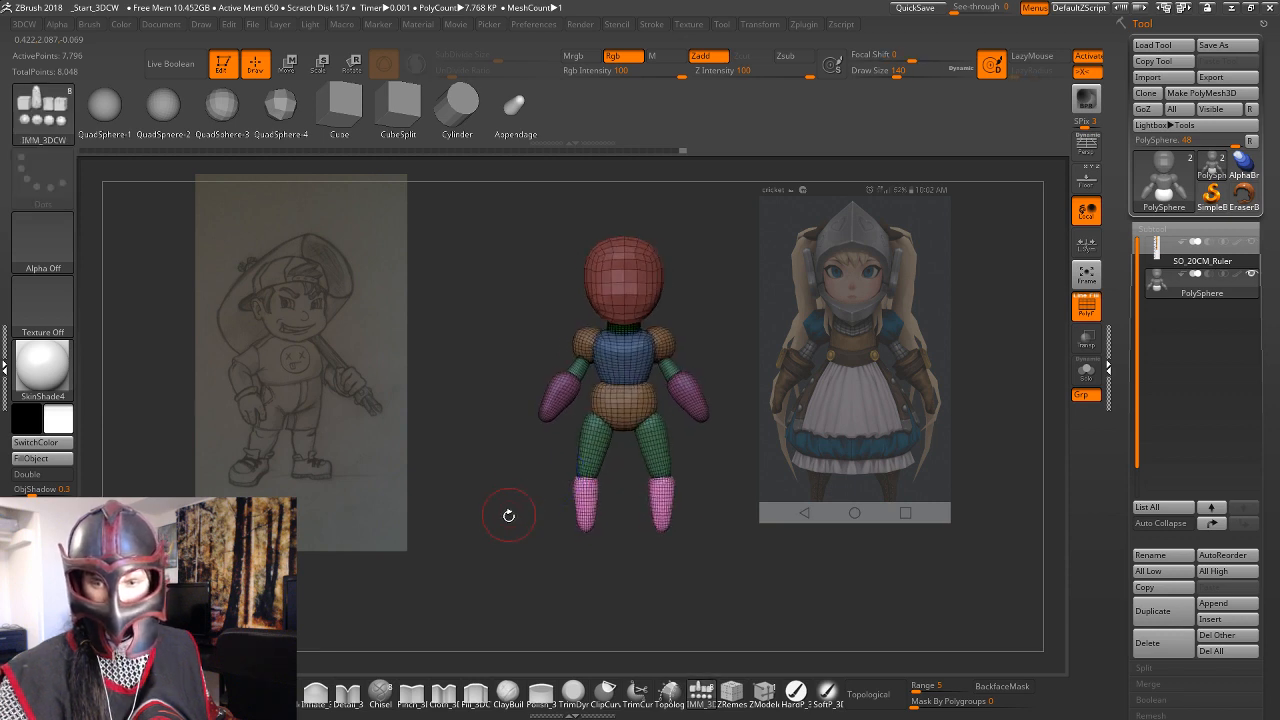
Mask everything except the thigh and upper-arm polygroup and place the gizmo on the upper arms.
key("w")
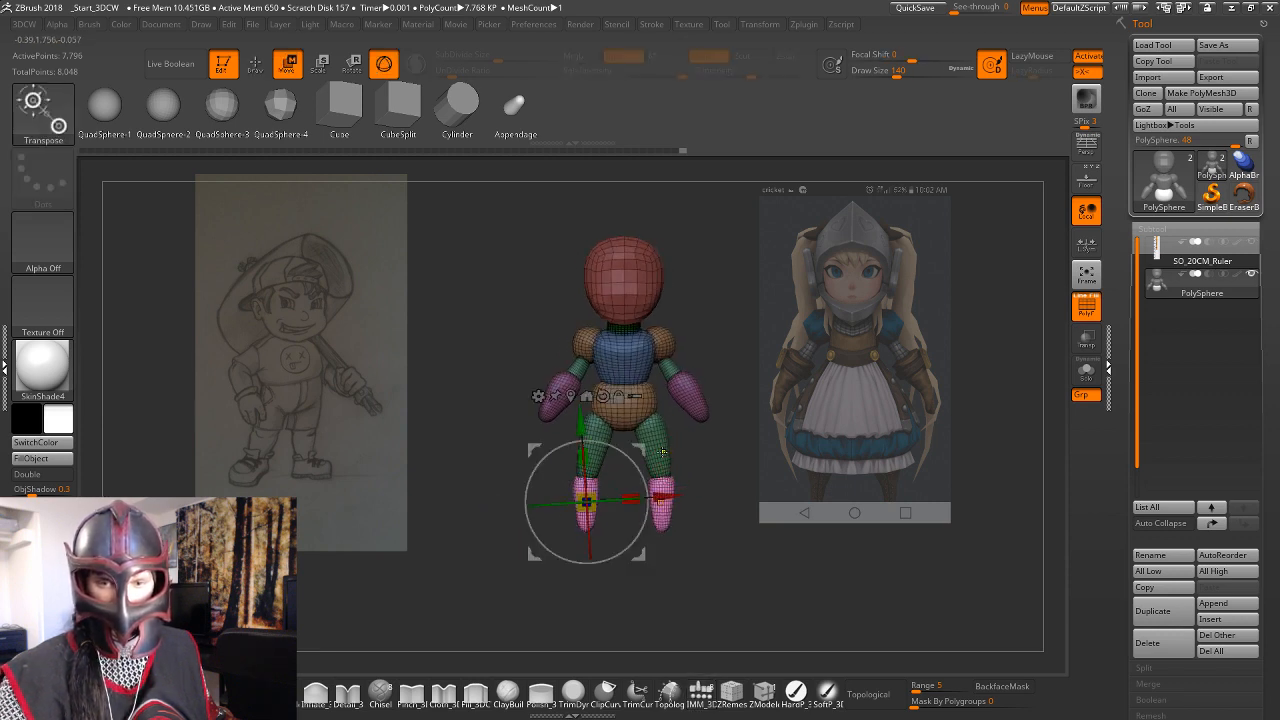
left_click(667, 452, "ctrl")
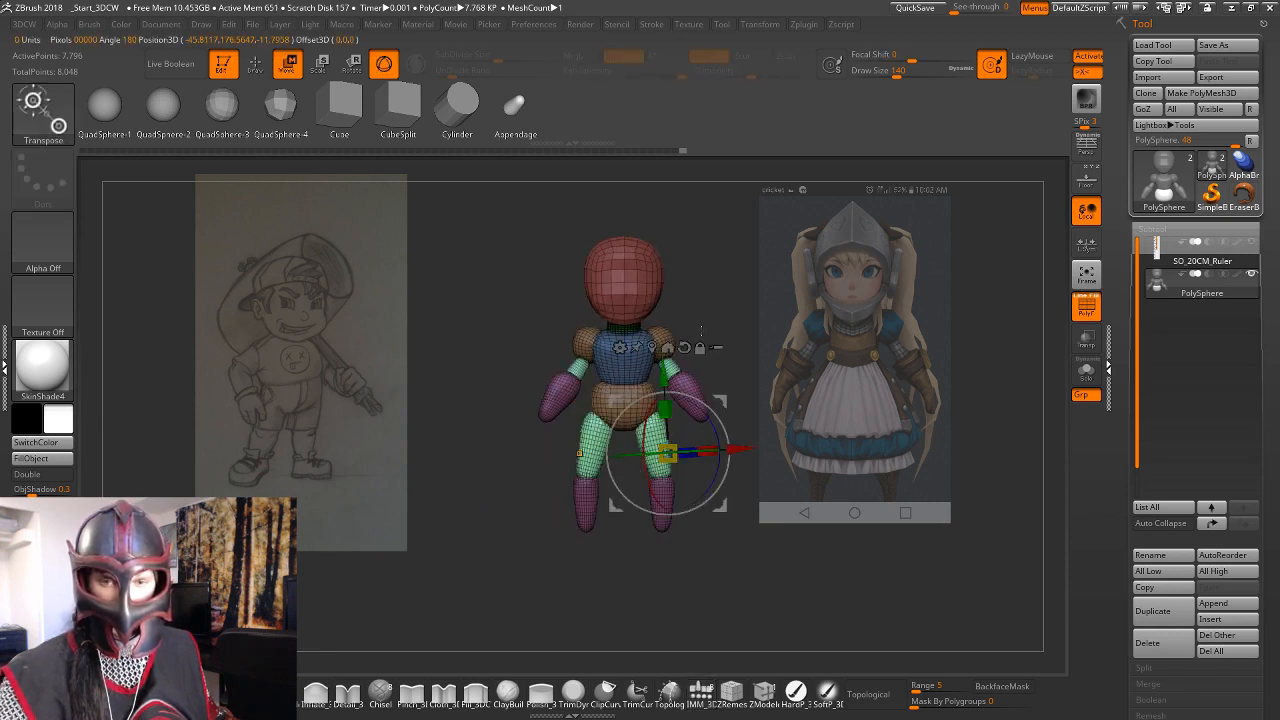
left_click_drag(751, 333, 810, 354, "alt")
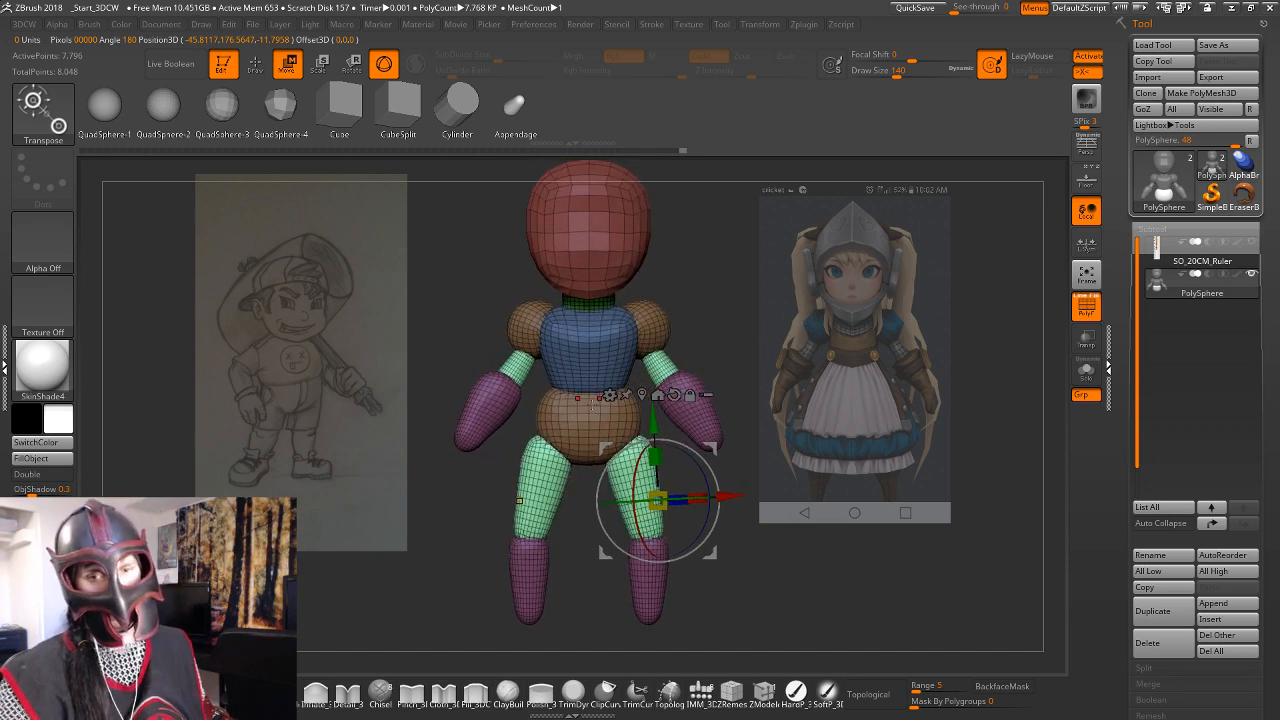
left_click(570, 422, "ctrl")
left_click(662, 370, "ctrl")
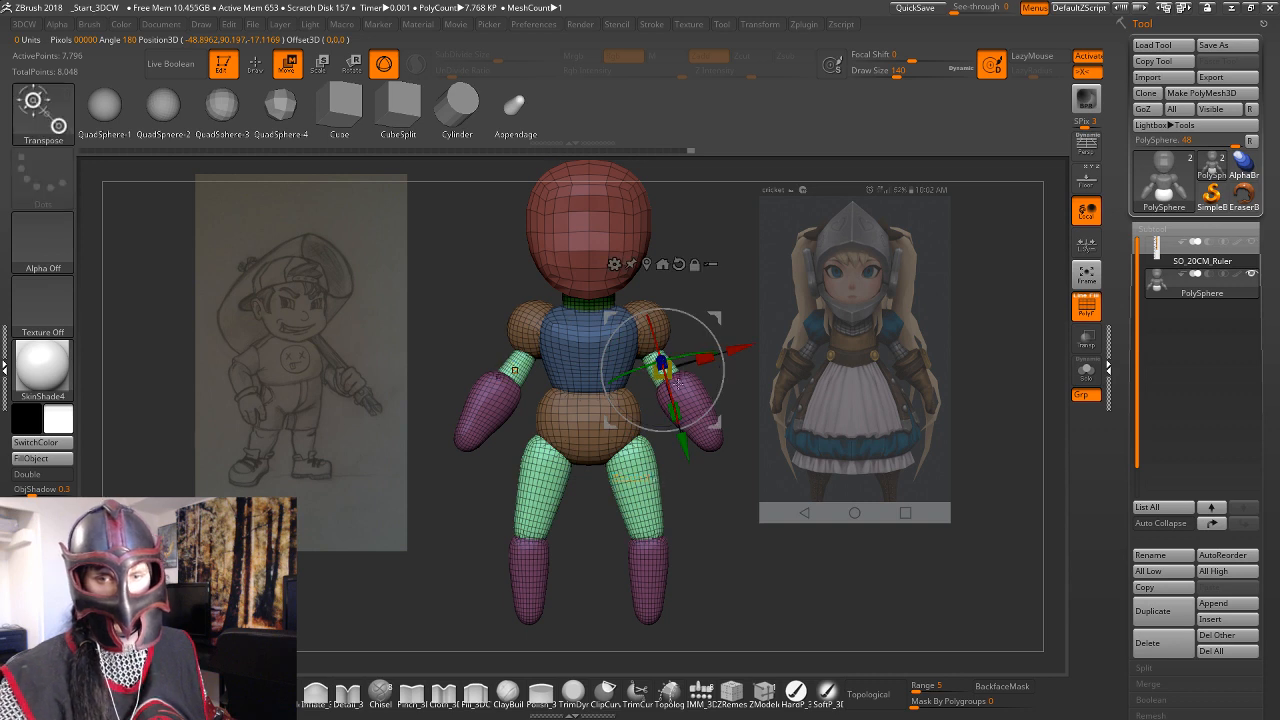
key("q")
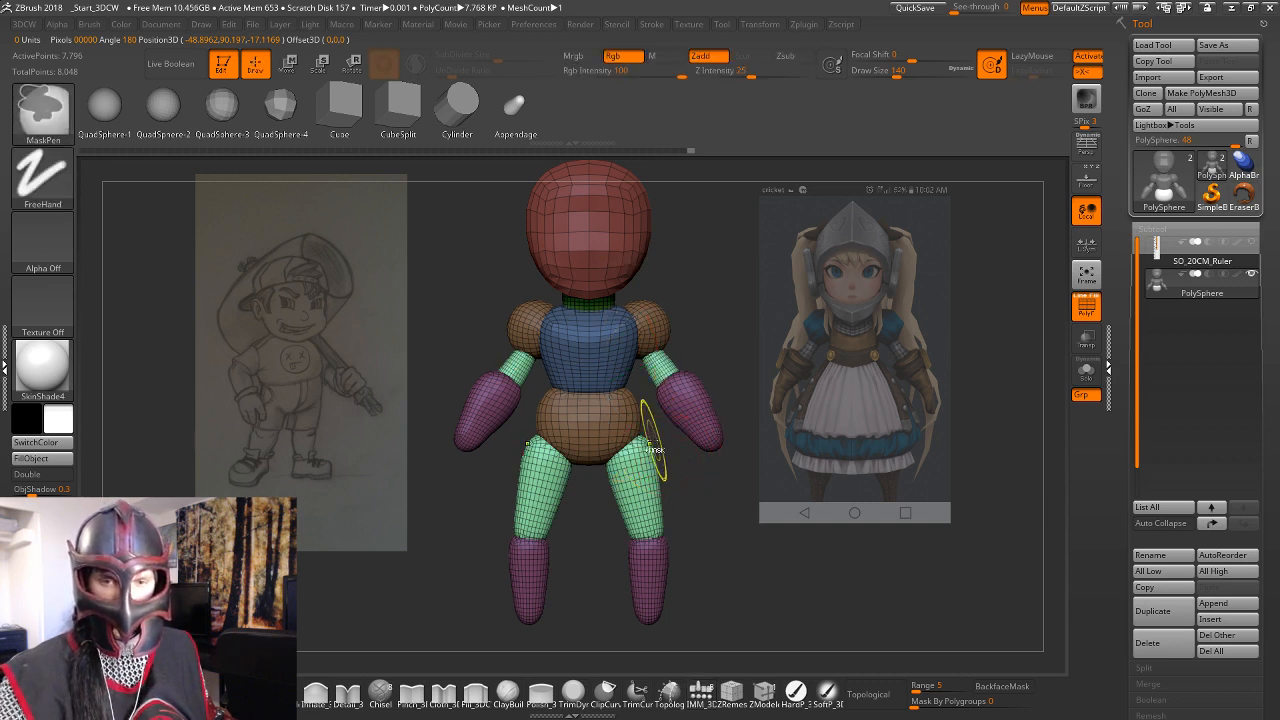
left_click_drag(651, 420, 596, 582, "ctrl")
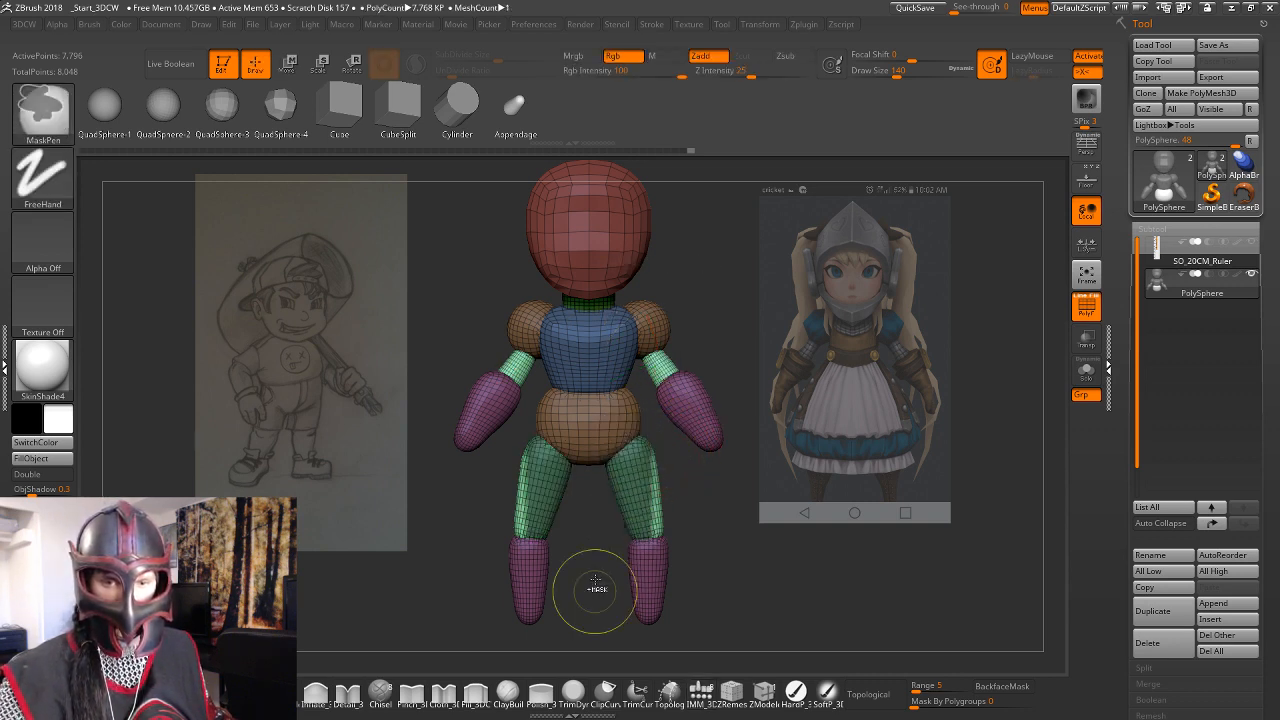
left_click_drag(625, 422, 678, 571, "ctrl")
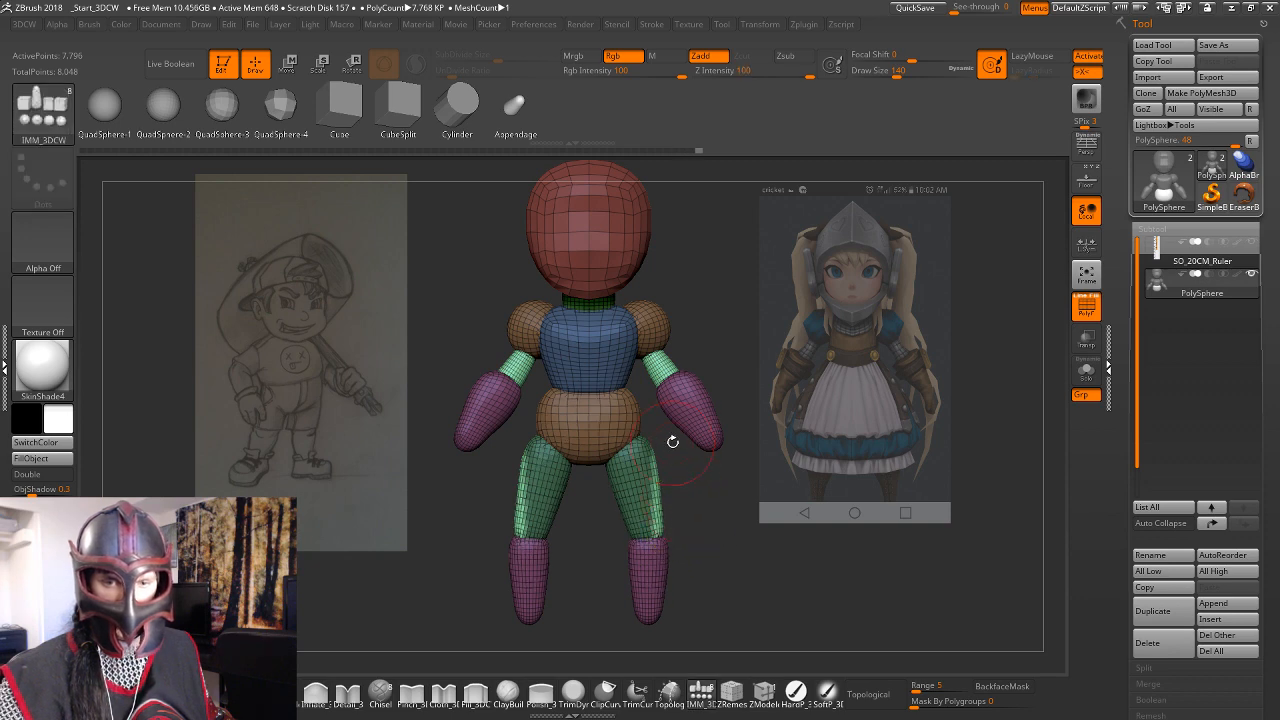
left_click_drag(671, 443, 665, 436, "ctrl")
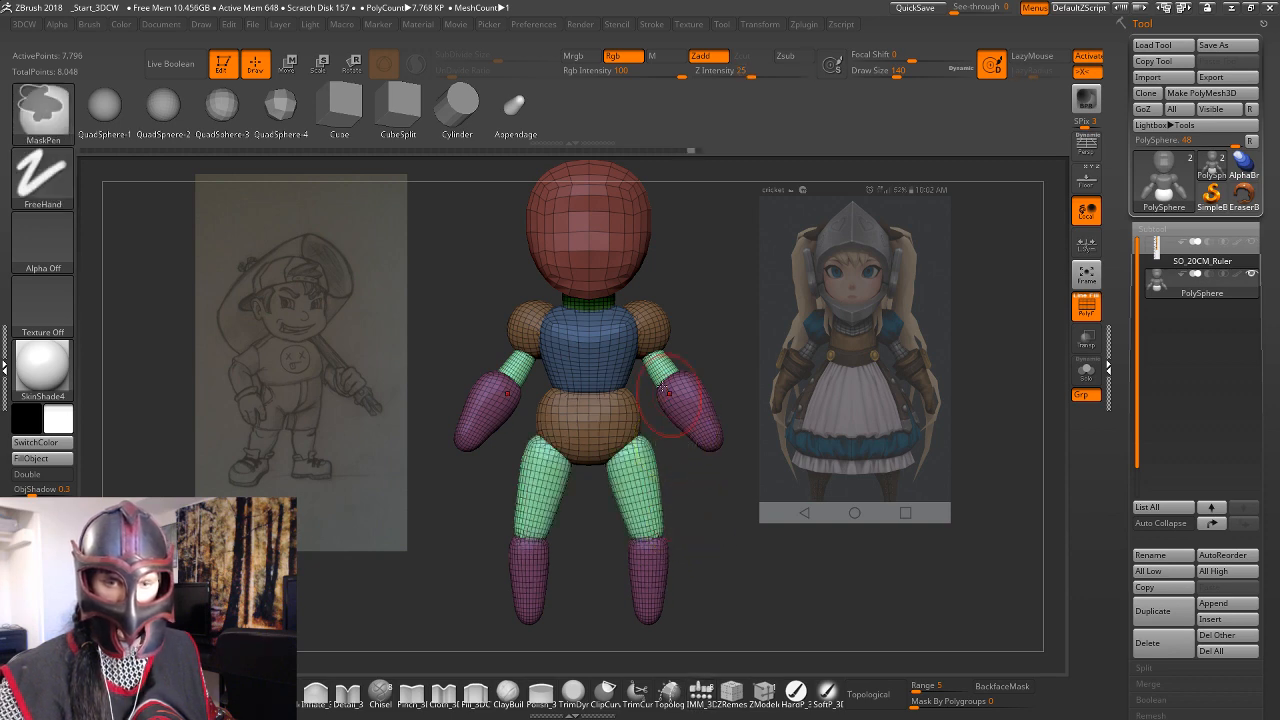
Switch masking to MaskLasso, mask the thighs, and assign the upper arms their own polygroup.
left_click(56, 120, "ctrl")
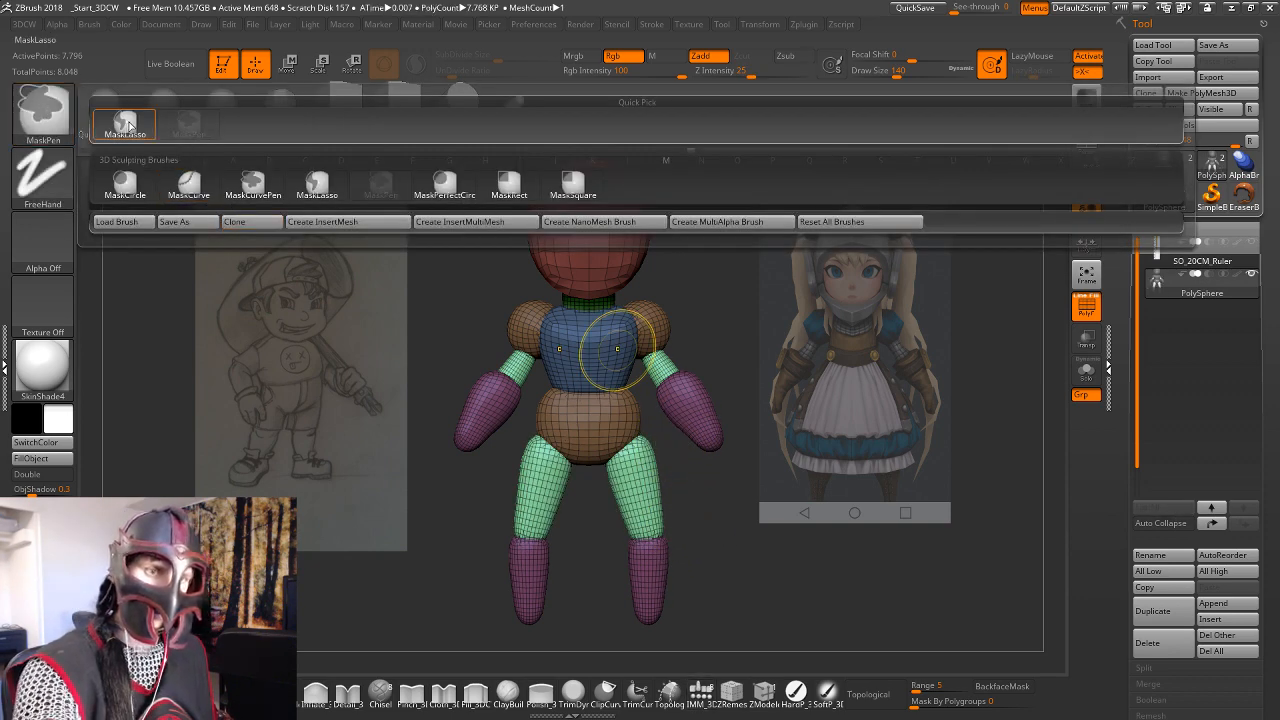
key("l")
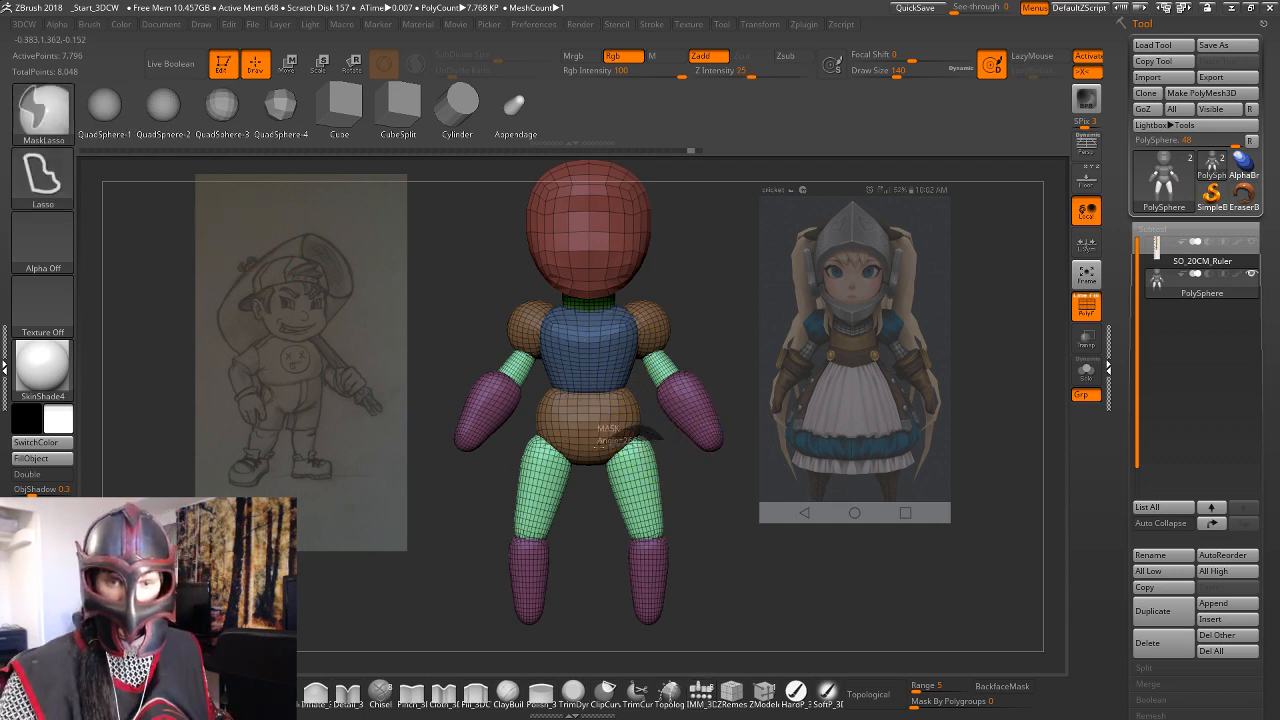
mouse_move(600, 445)
left_mouse_down("ctrl")
mouse_move(628, 602)
mouse_move(702, 482)
left_mouse_up("ctrl")
mouse_move(660, 424)
left_mouse_down("ctrl")
mouse_move(634, 561)
mouse_move(690, 551)
left_mouse_up("ctrl")
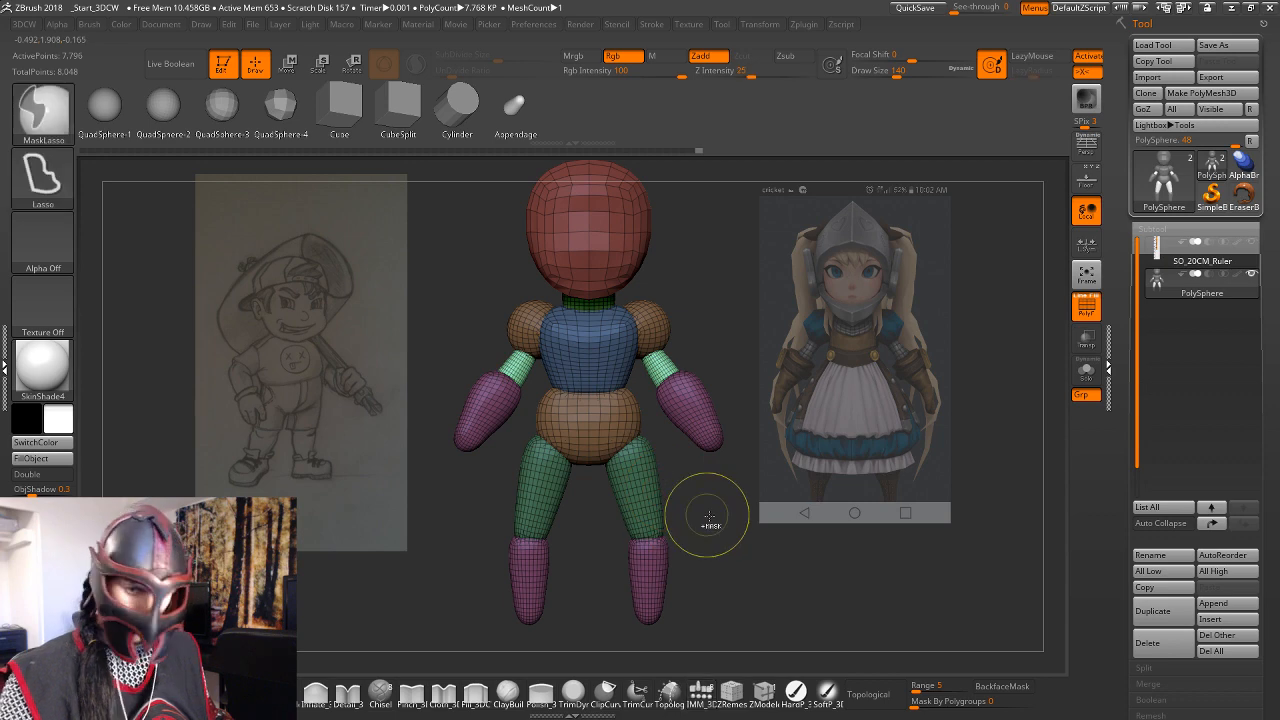
left_click(708, 515, "ctrl")
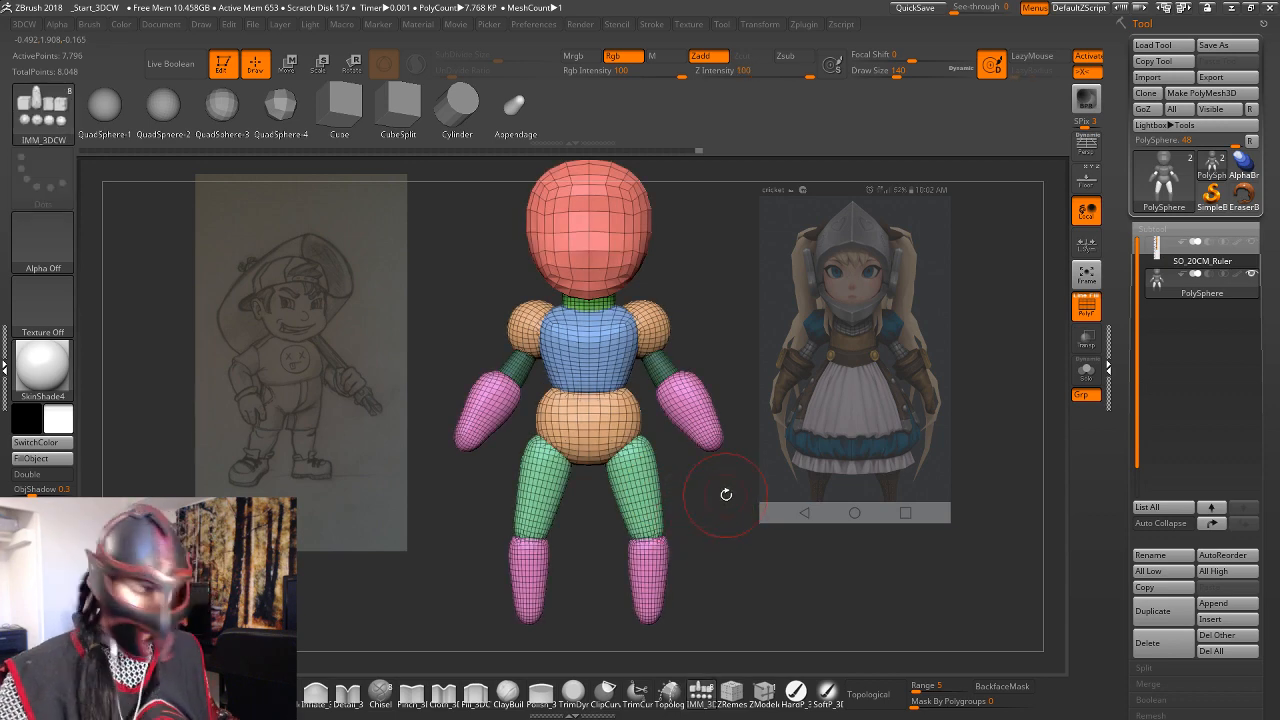
left_click_drag(727, 496, 729, 497, "ctrl")
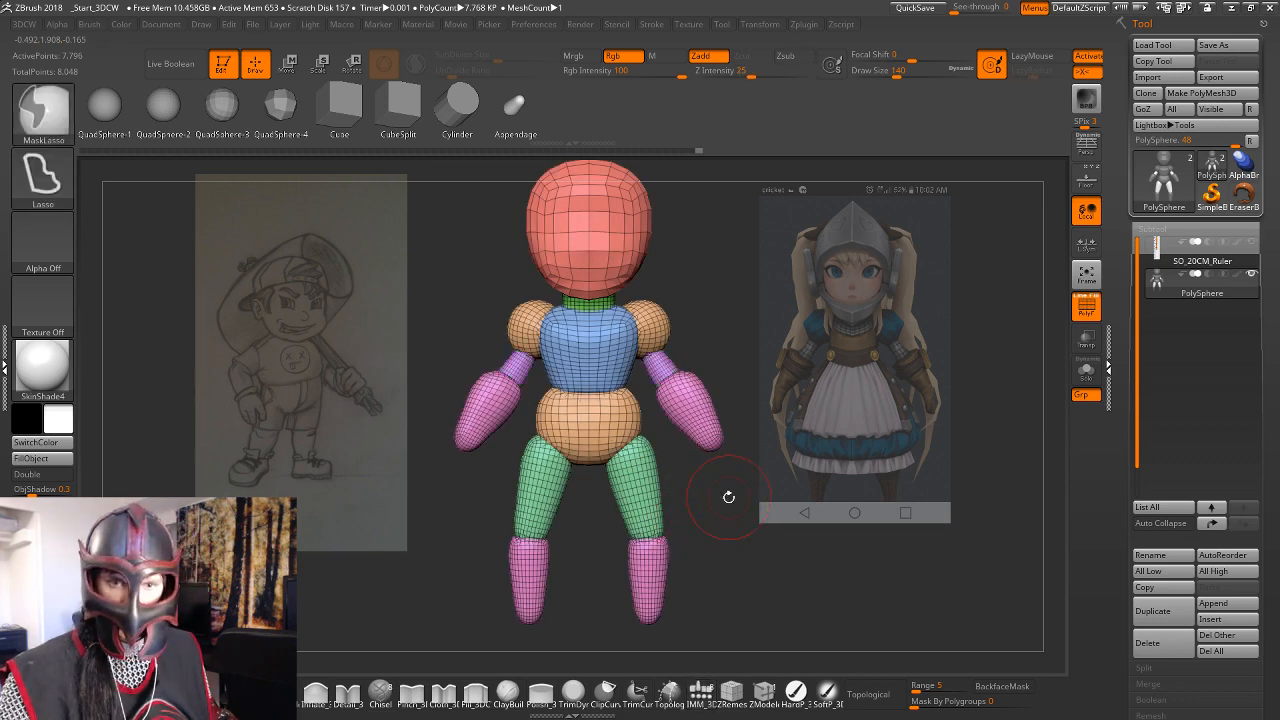
Isolate the forearm and lower-leg polygroup, mask the forearms out, and give the lower legs a separate polygroup.
key("w")
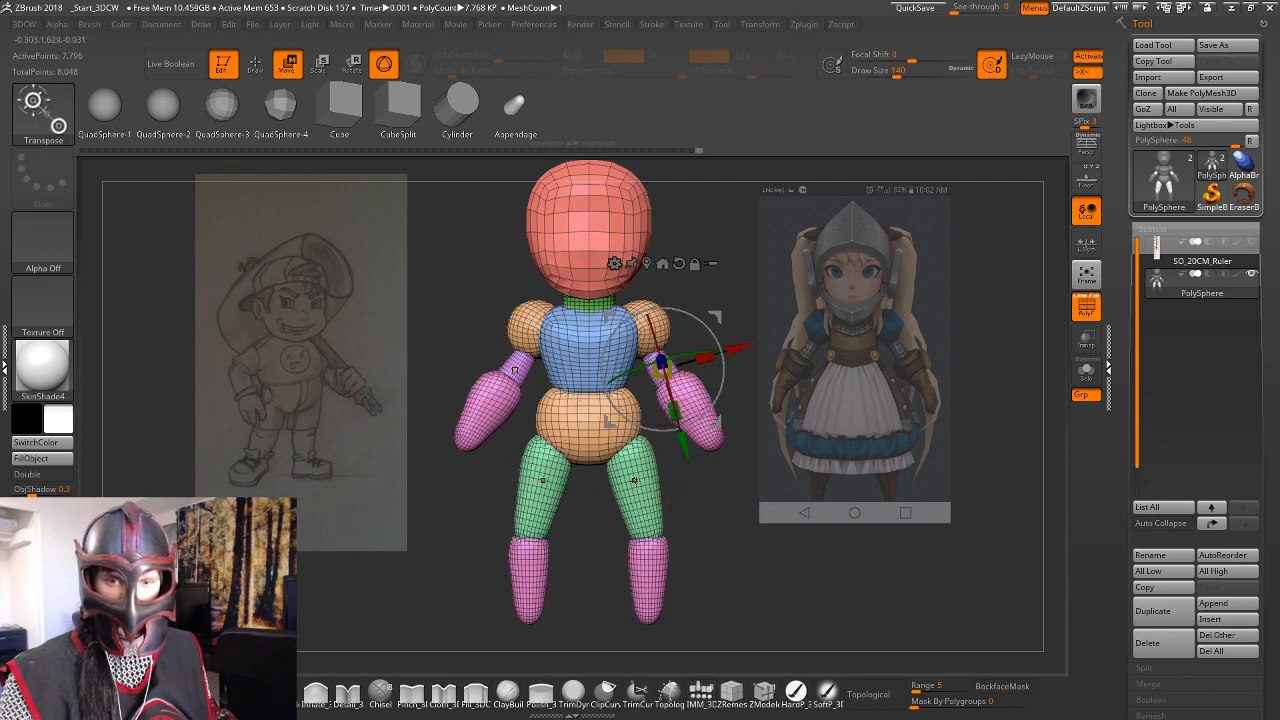
left_click(640, 480, "ctrl")
left_click(696, 405, "ctrl")
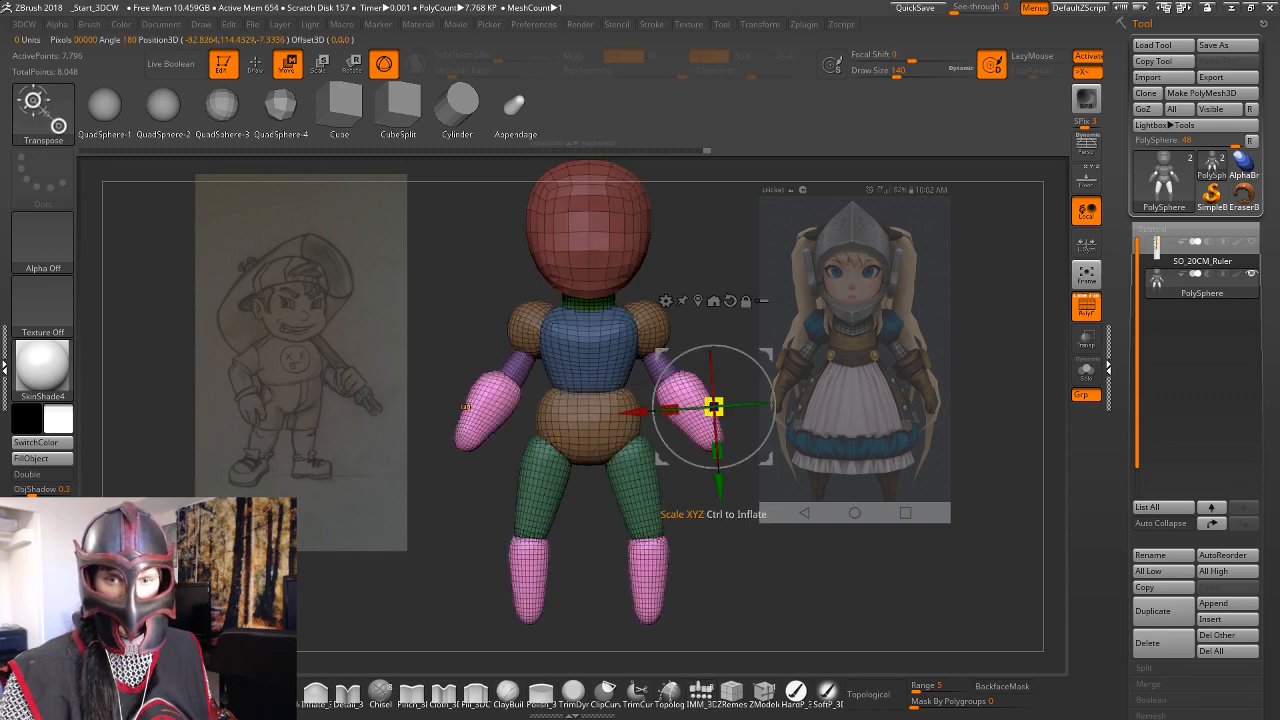
key("q")
mouse_move(714, 334)
left_mouse_down("ctrl")
mouse_move(681, 466)
mouse_move(811, 361)
left_mouse_up("ctrl")
left_click(706, 476, "ctrl")
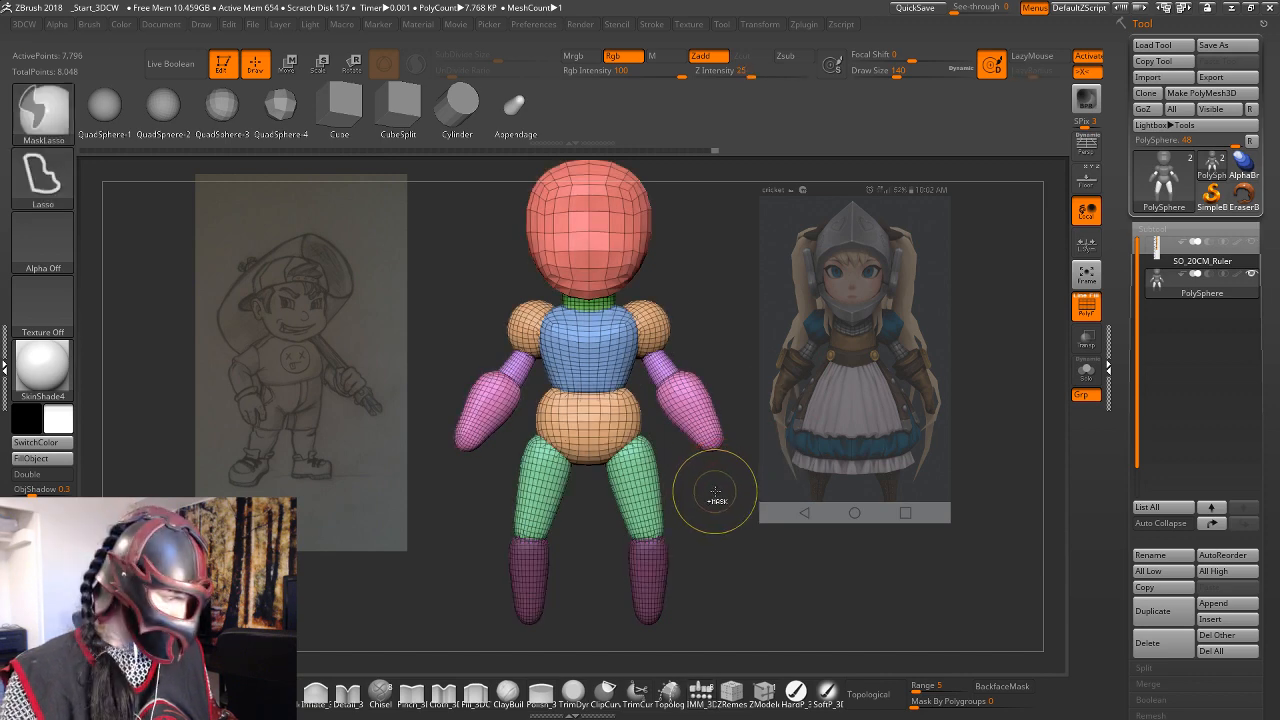
key("ctrl+w")
key("w")
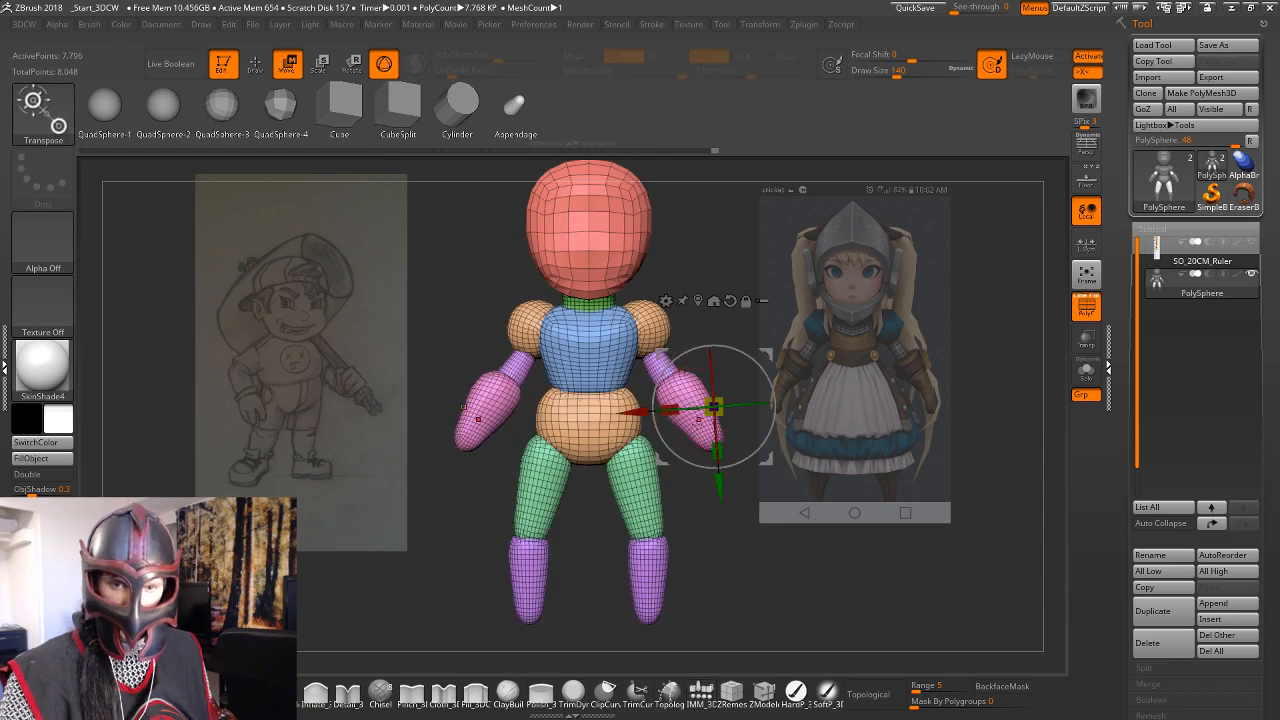
Isolate the thighs, reset and center the gizmo on them, and shorten and raise them beneath the pelvis.
left_click(650, 584, "ctrl")
left_click(638, 453, "ctrl")
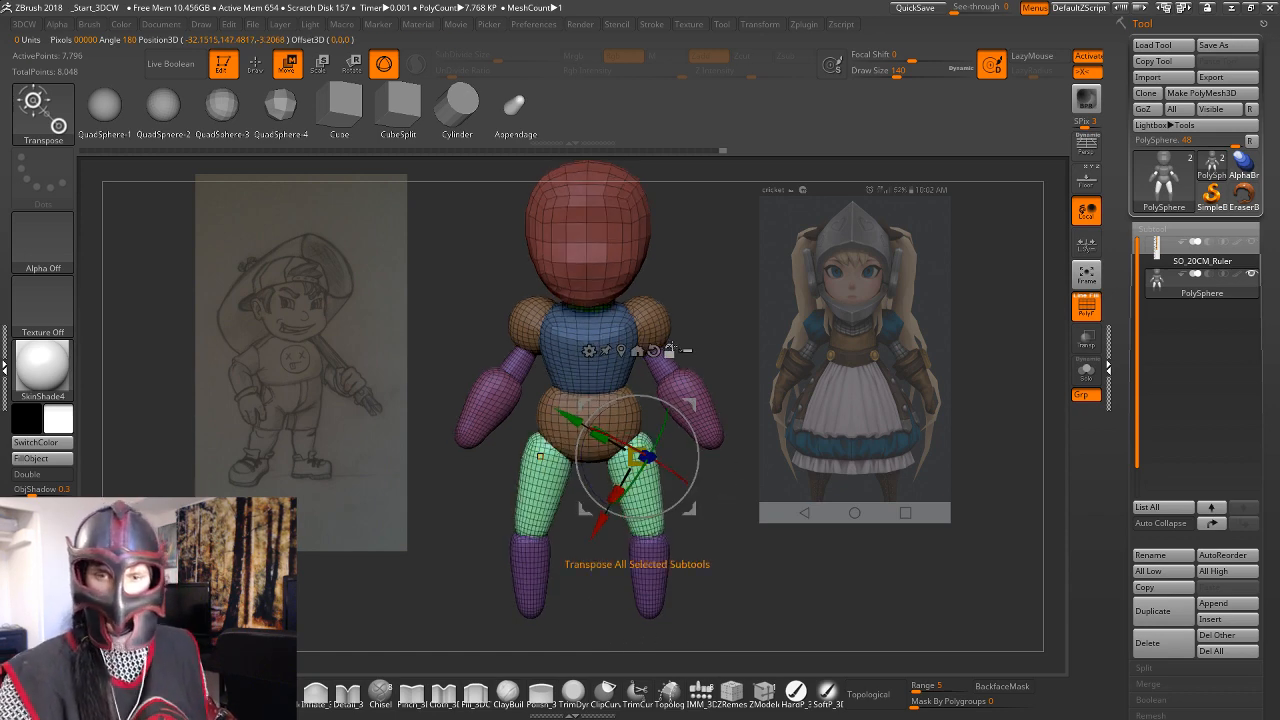
left_click(653, 351)
left_click(620, 351)
left_click_drag(758, 440, 762, 408)
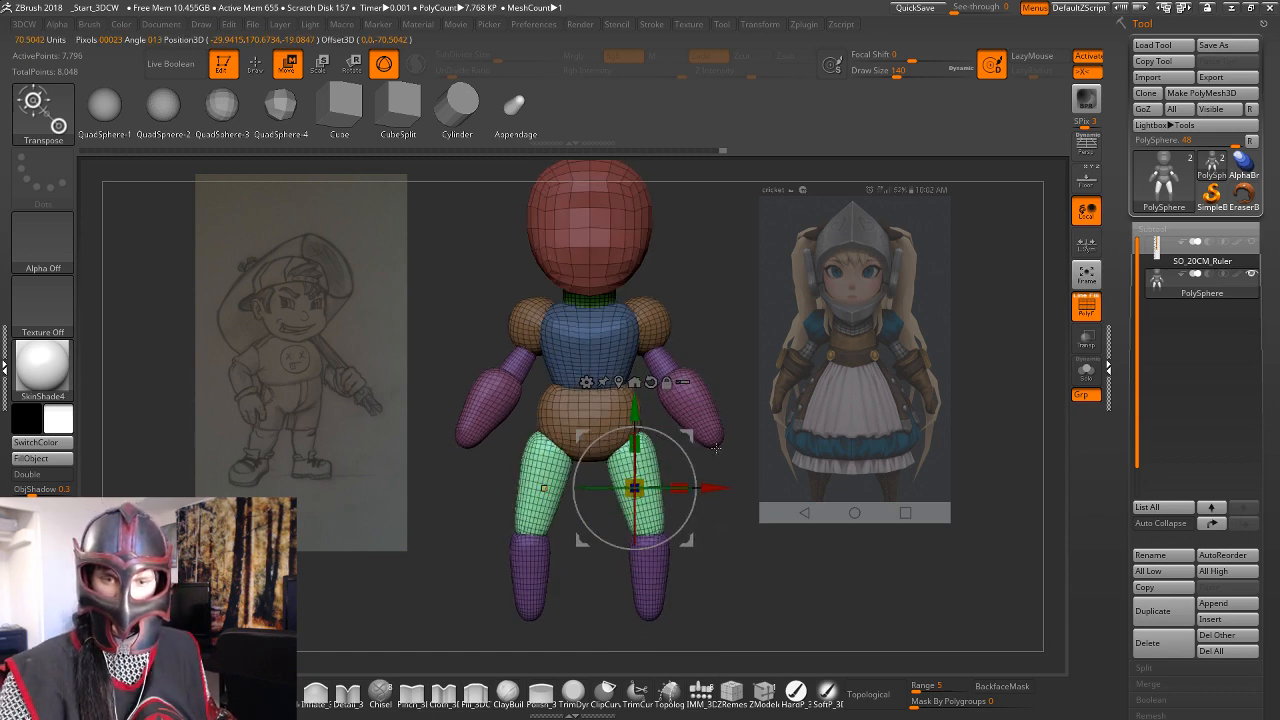
left_click_drag(691, 464, 638, 460, "alt")
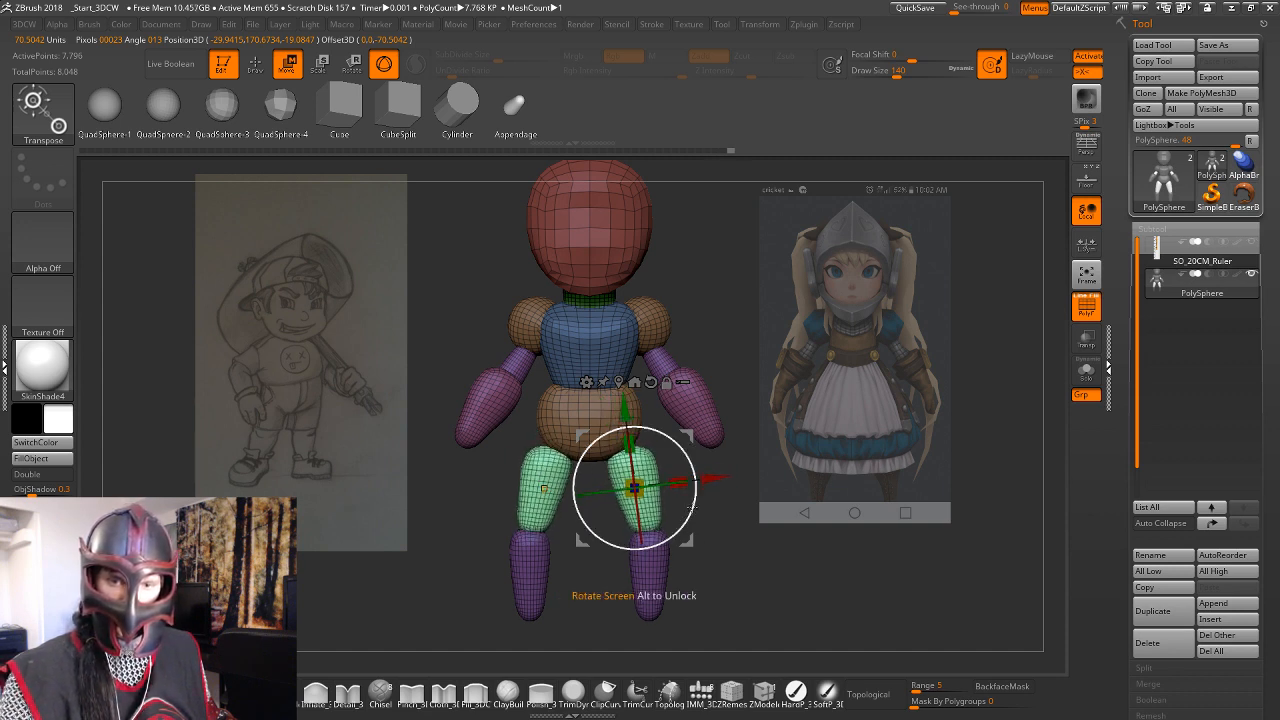
mouse_move(621, 405)
left_mouse_down()
mouse_move(621, 384)
mouse_move(634, 429)
mouse_move(623, 397)
left_mouse_up()
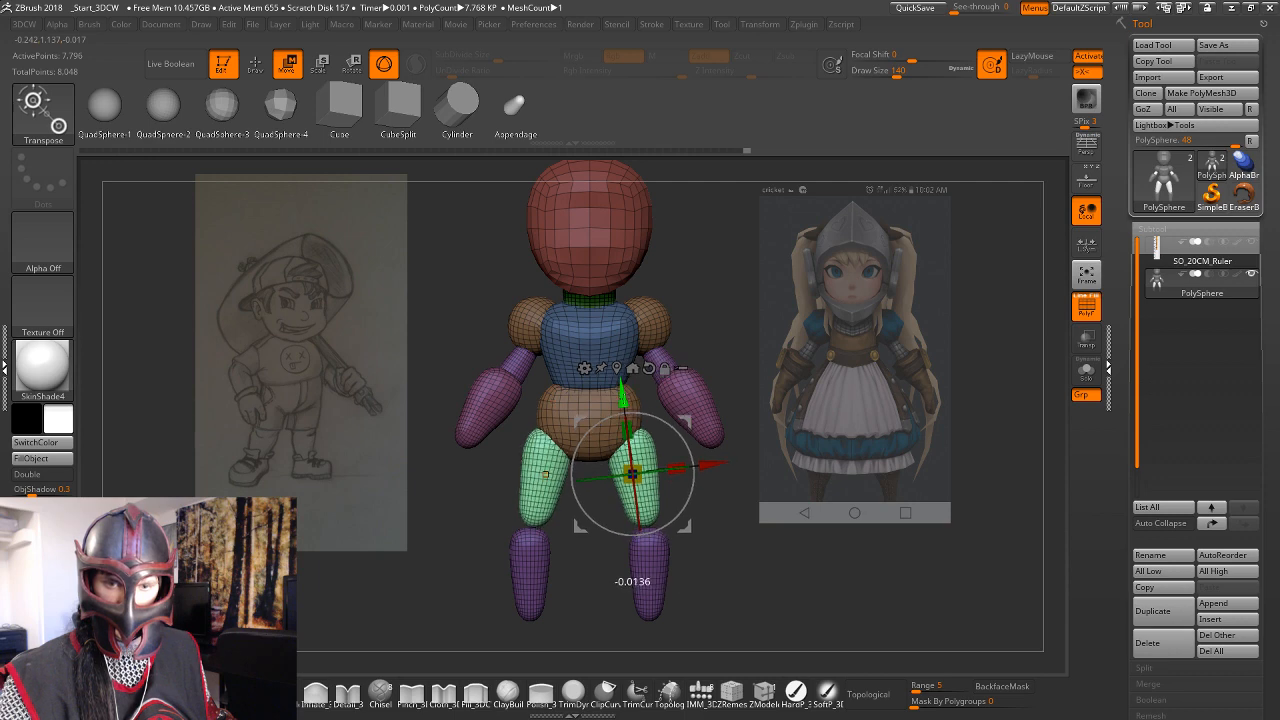
Isolate the lower legs, reset and center the gizmo, and raise them slightly inward to meet the thighs.
left_click(653, 574, "ctrl")
left_click(653, 574)
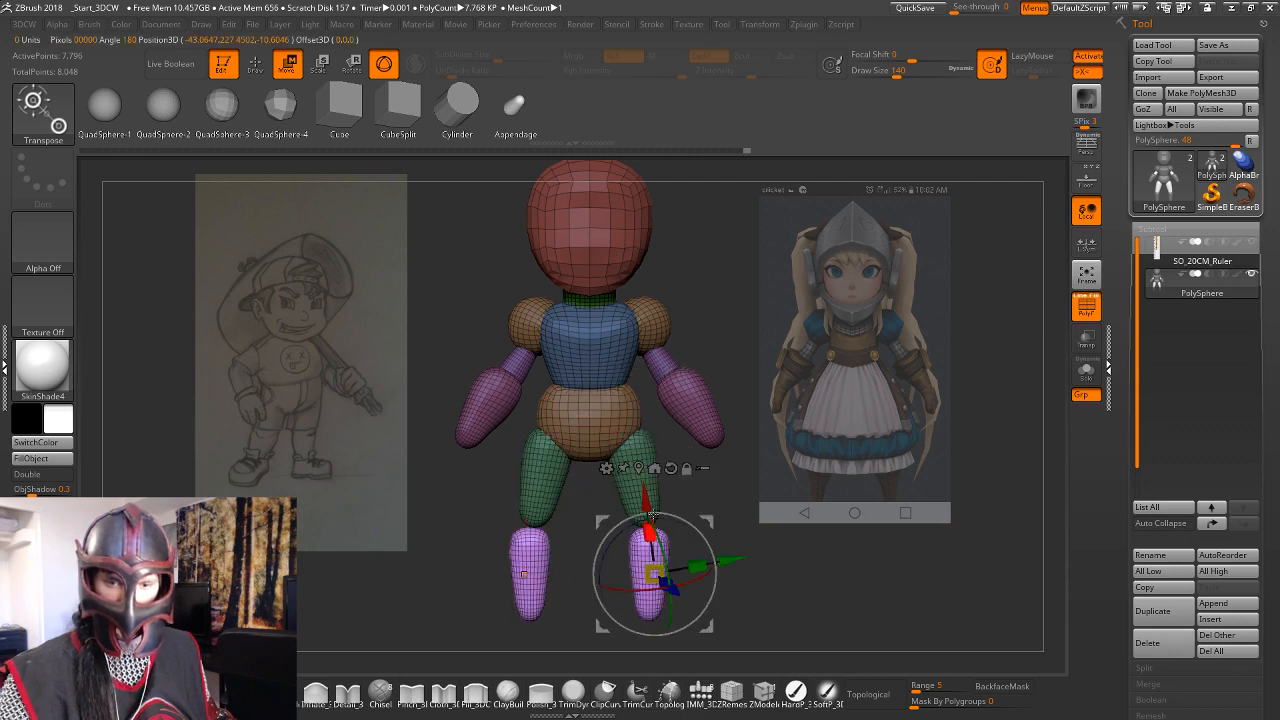
left_click(671, 467, "alt")
left_click(639, 468, "alt")
right_click_drag(640, 474, 693, 522)
left_click_drag(700, 538, 697, 531, "alt")
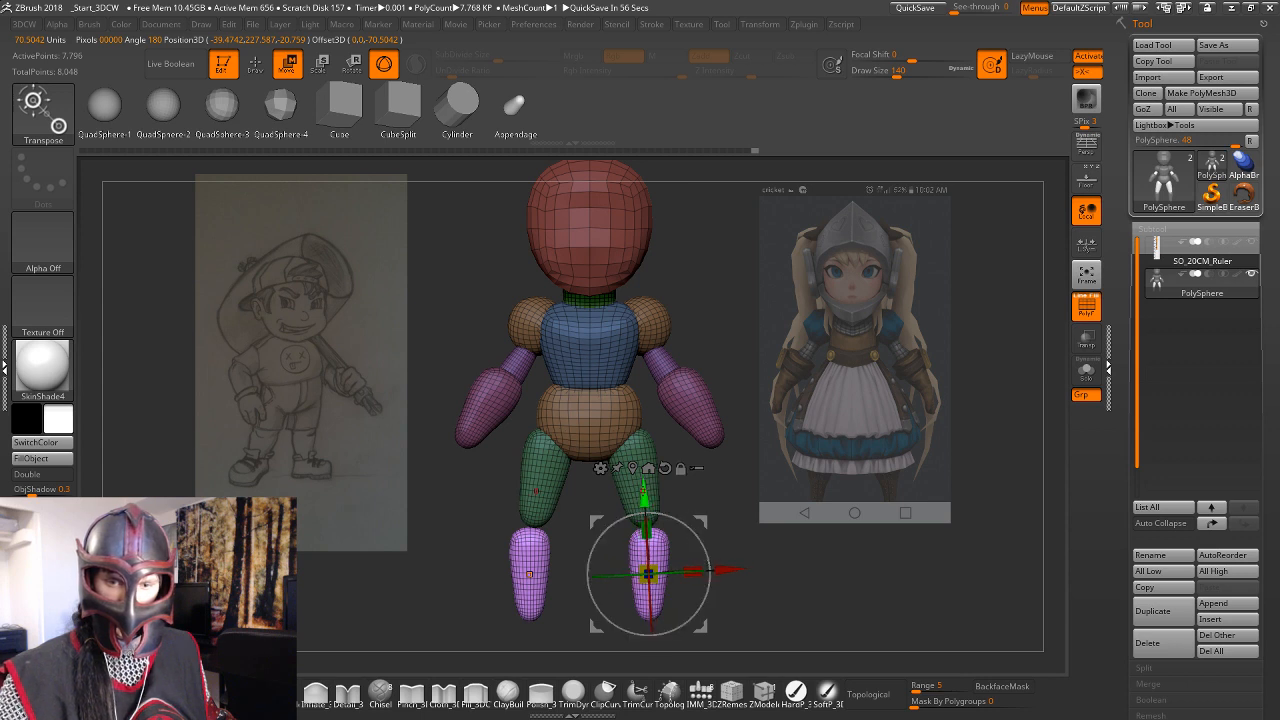
left_click_drag(645, 494, 644, 481)
left_click_drag(716, 556, 719, 558)
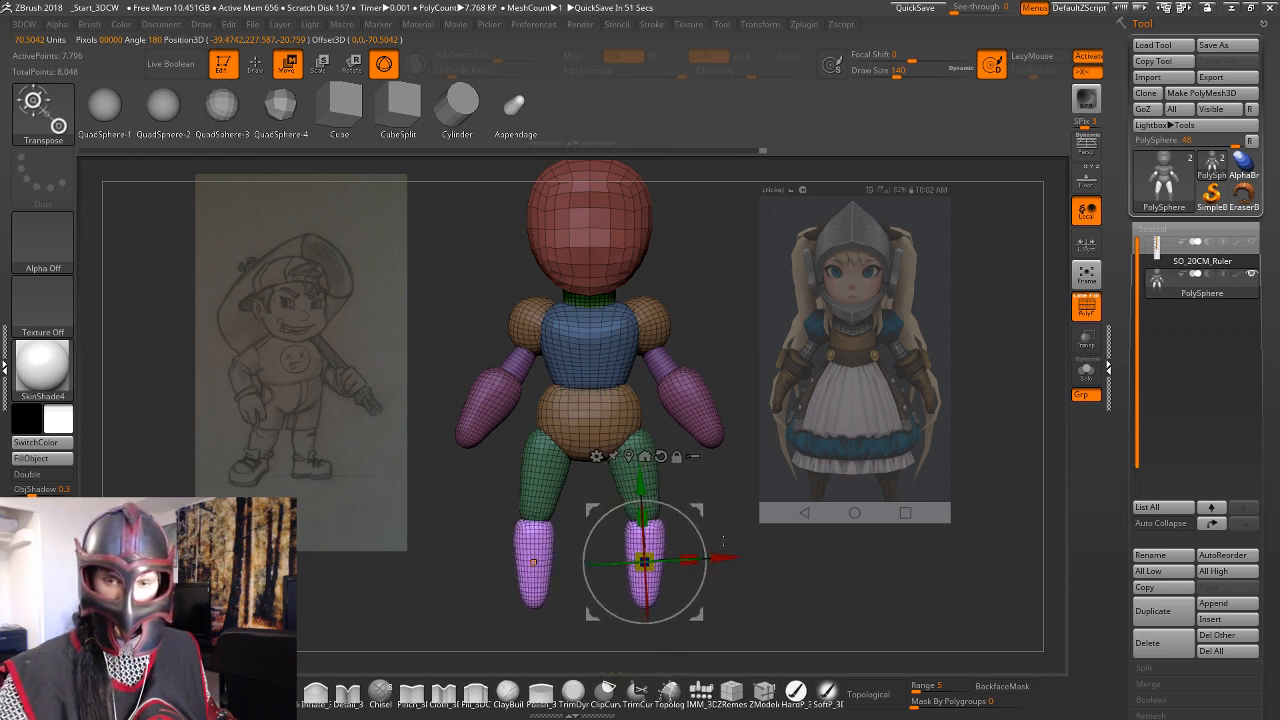
Compare the figure with the armored girl reference and reshape the lower legs with the Move brush into tapered calves.
left_click_drag(846, 437, 980, 354, "alt")
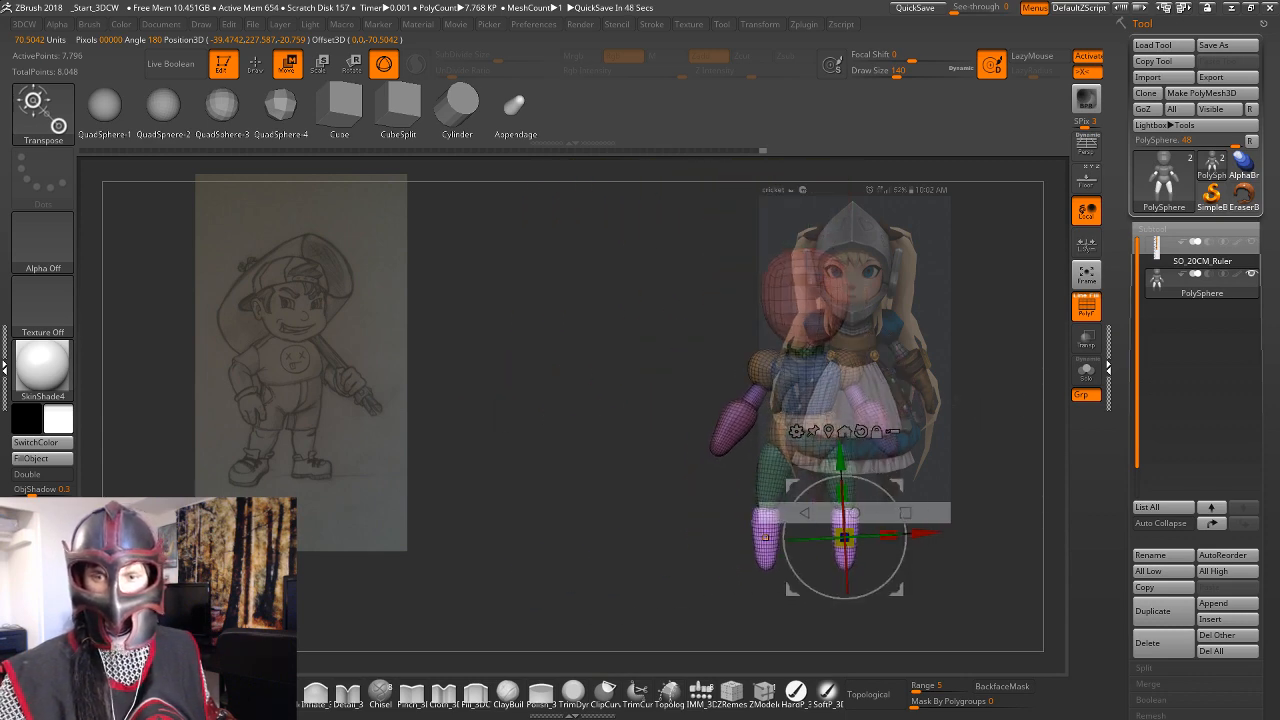
mouse_move(965, 412)
left_mouse_down("alt")
mouse_move(1020, 377)
mouse_move(1002, 376)
mouse_move(1006, 364)
mouse_move(1010, 376)
mouse_move(768, 395)
mouse_move(766, 446)
mouse_move(788, 488)
left_mouse_up("alt")
key("q")
mouse_move(630, 522)
left_mouse_down("alt")
mouse_move(779, 522)
mouse_move(750, 510)
mouse_move(749, 494)
left_mouse_up("alt")
key("v")
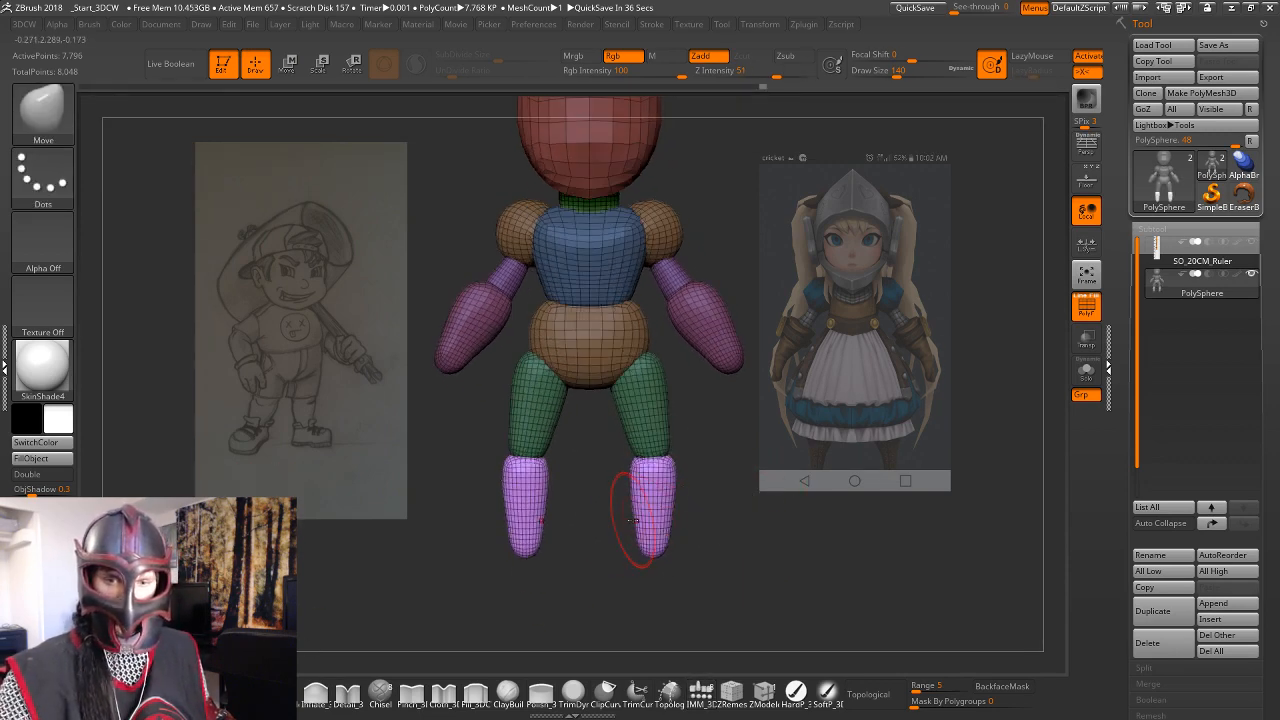
mouse_move(679, 528)
left_mouse_down()
mouse_move(683, 517)
mouse_move(666, 519)
mouse_move(656, 556)
mouse_move(689, 520)
mouse_move(640, 516)
mouse_move(649, 486)
left_mouse_up()
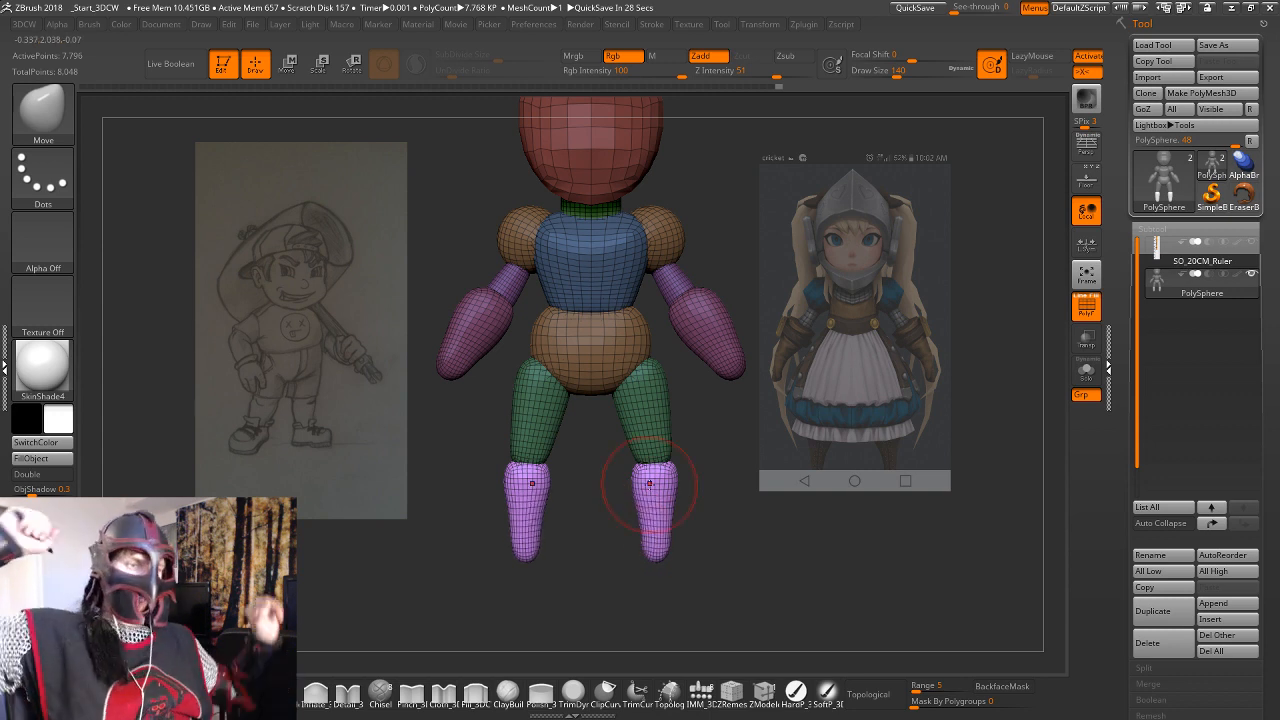
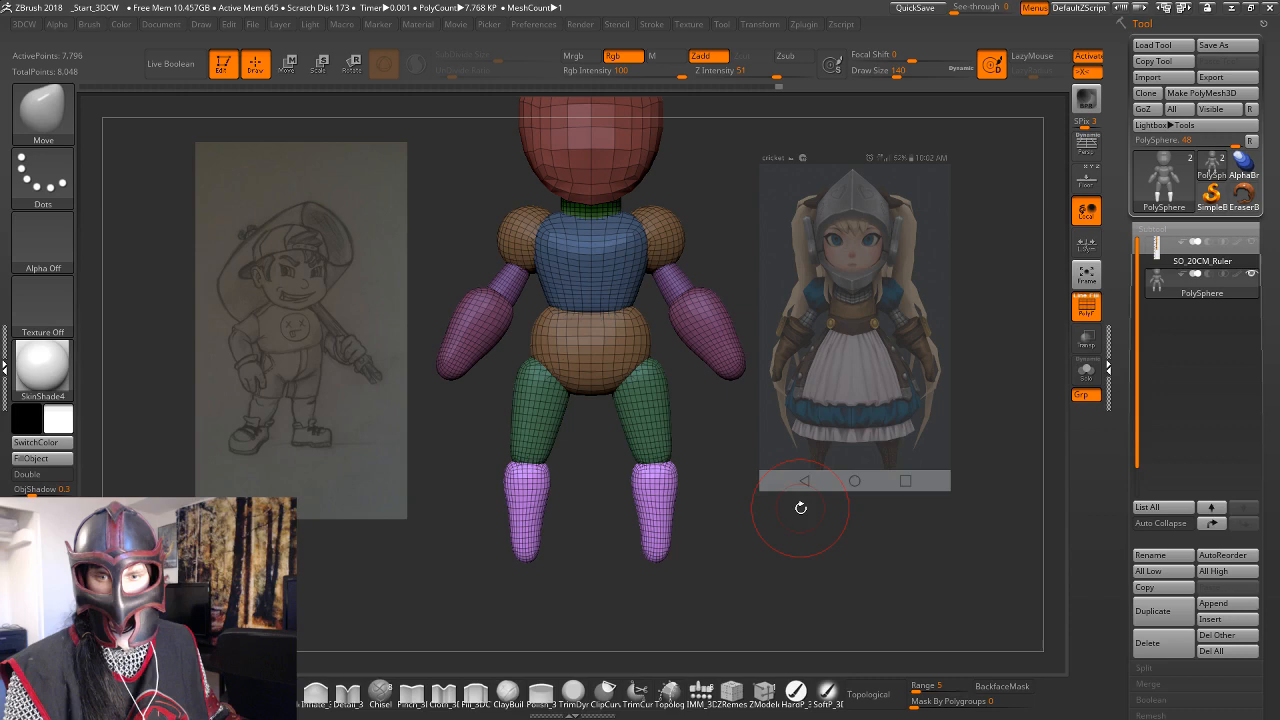
left_click_drag(800, 508, 671, 478)
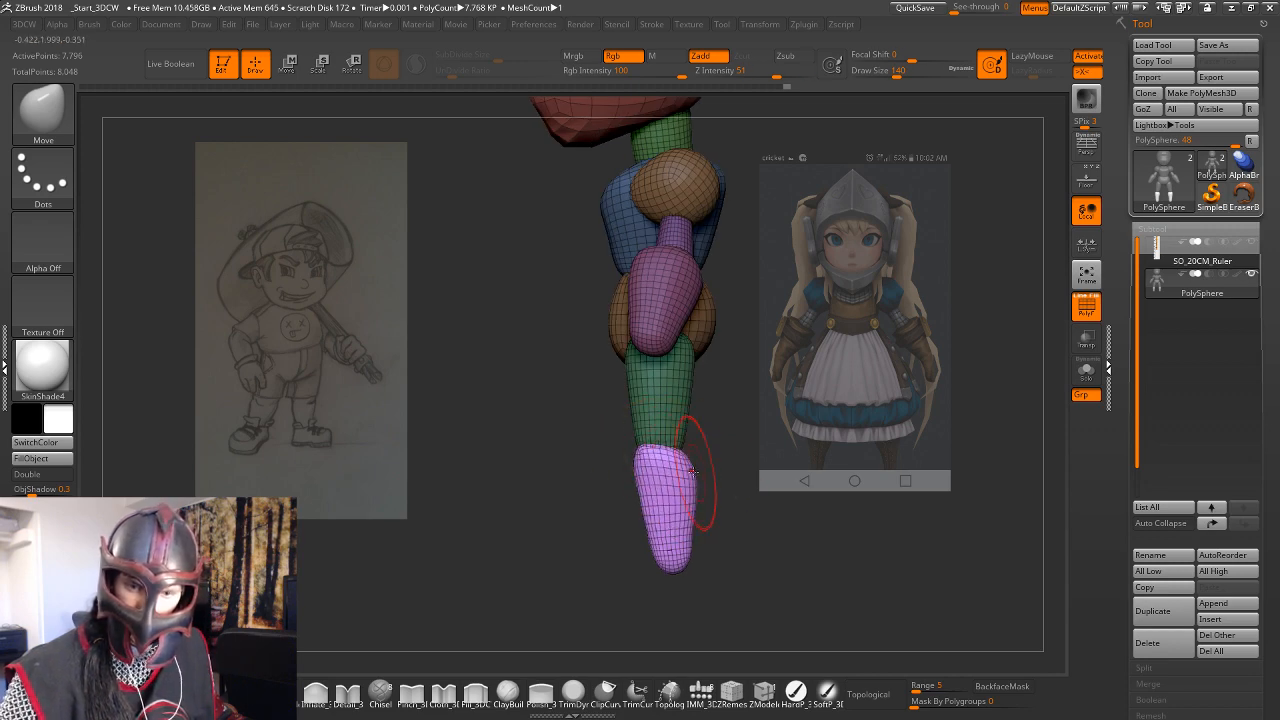
left_click_drag(746, 491, 718, 466)
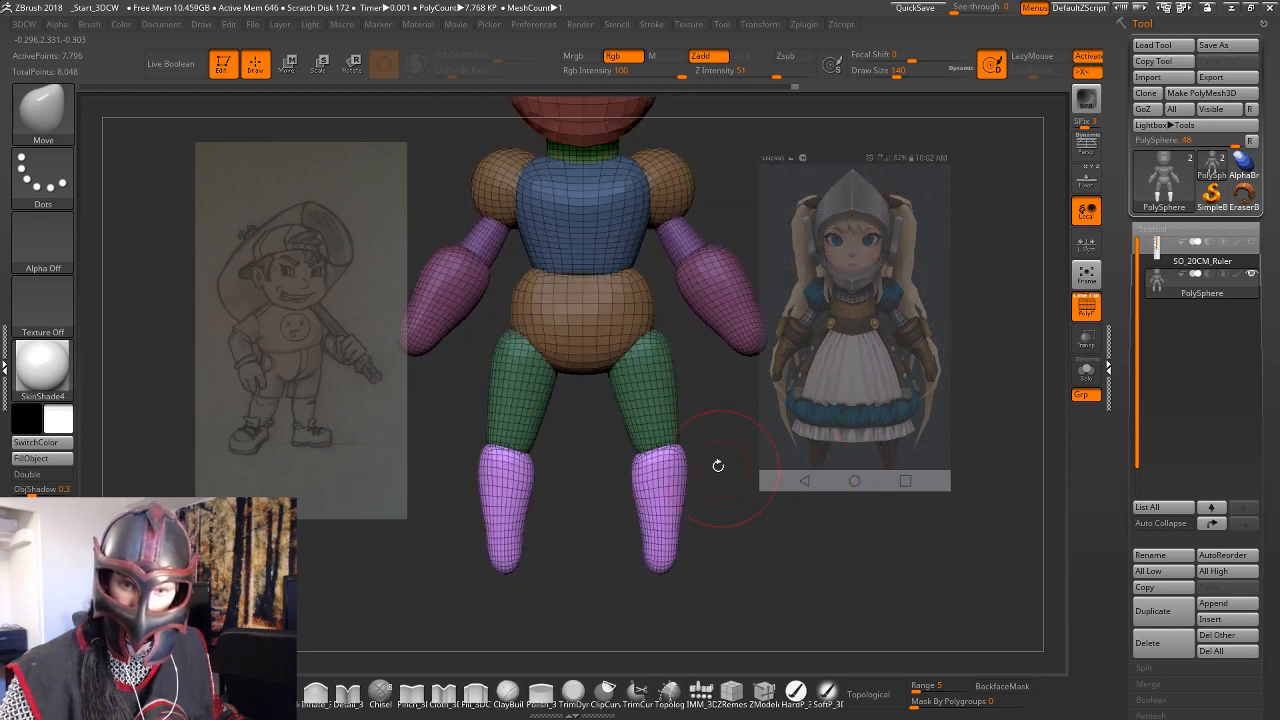
Isolate the forearms, scale them down slightly, and adjust their position along the arms.
key("w")
left_click(716, 296)
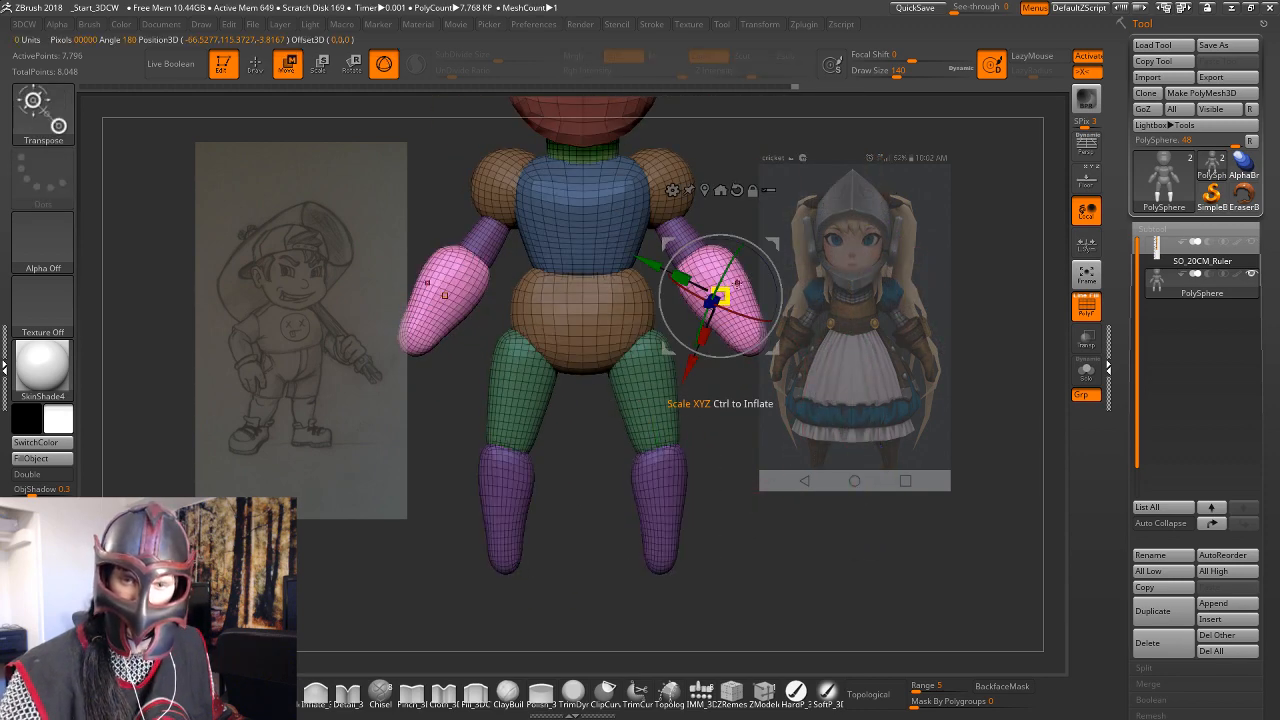
left_click_drag(730, 294, 713, 302)
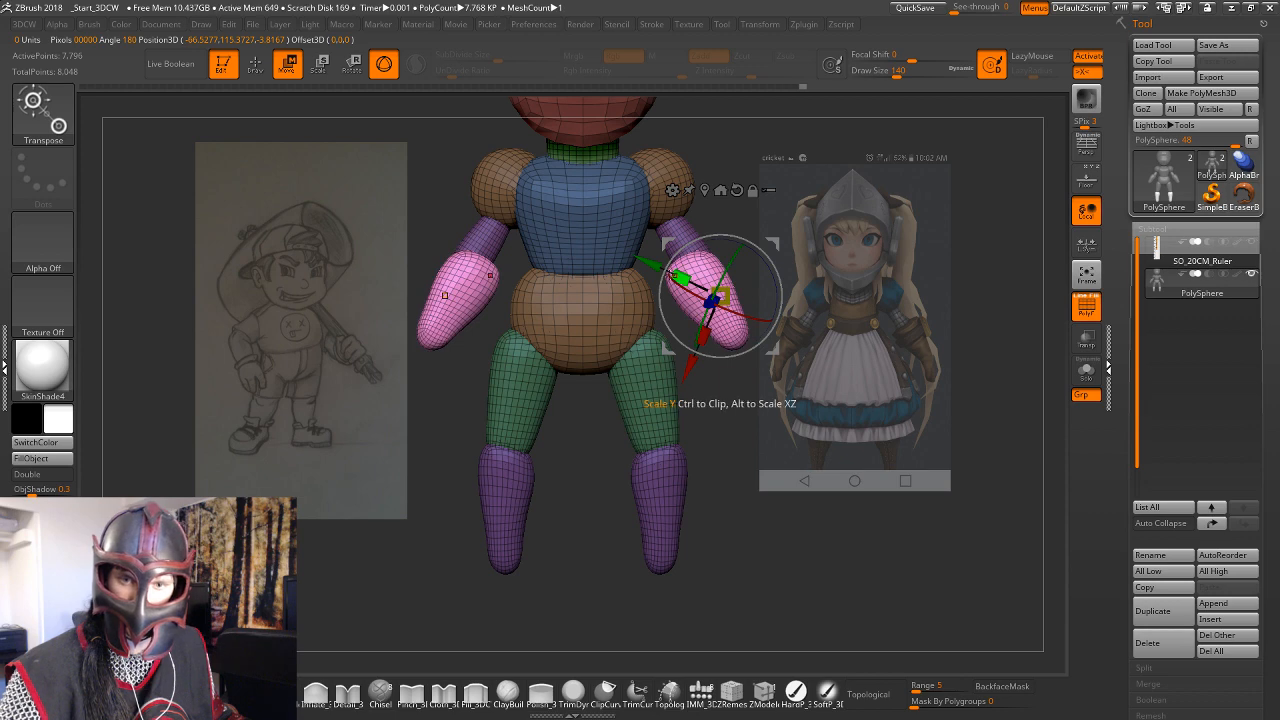
left_click_drag(659, 262, 671, 268)
left_click_drag(702, 373, 703, 370)
left_click_drag(866, 415, 790, 454, "shift")
key("q")
left_click_drag(731, 494, 486, 493, "alt")
left_click_drag(908, 446, 837, 452, "alt")
left_click_drag(837, 452, 832, 481)
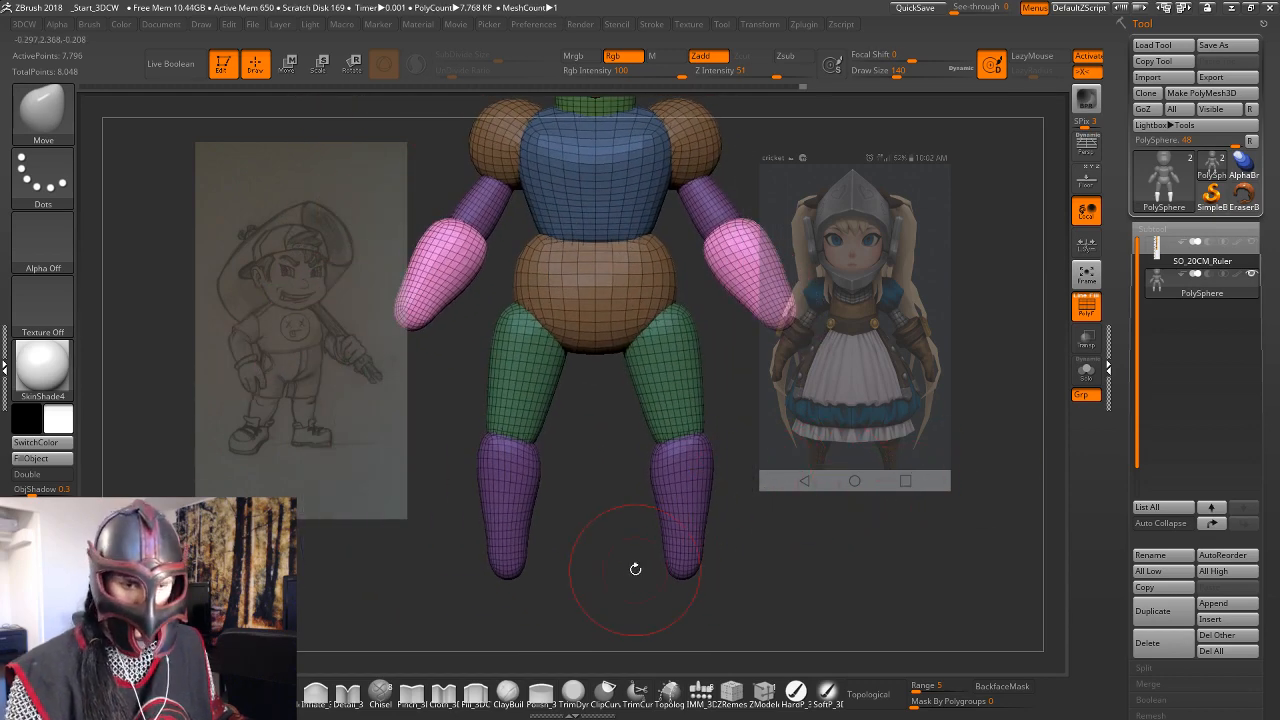
Set the draw size to 90 and insert mirrored hand spheres at the forearm ends with the IMM_3DCW brush.
key("space")
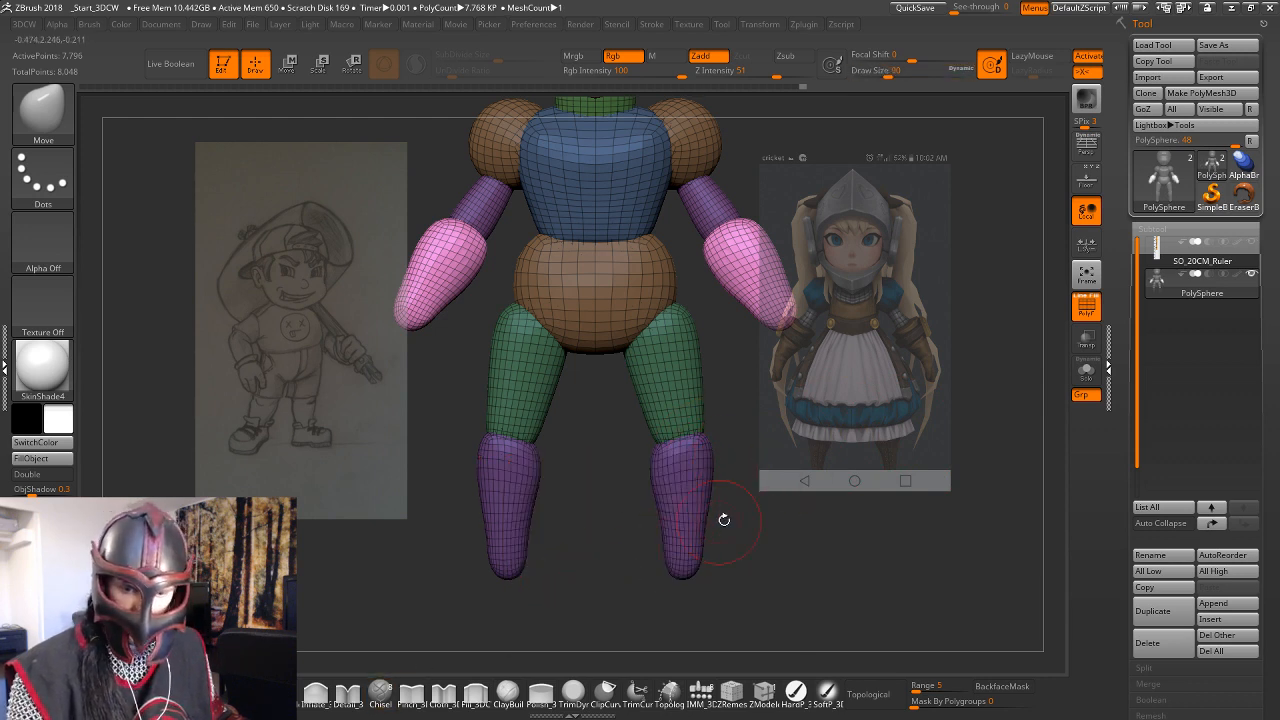
left_click(702, 690)
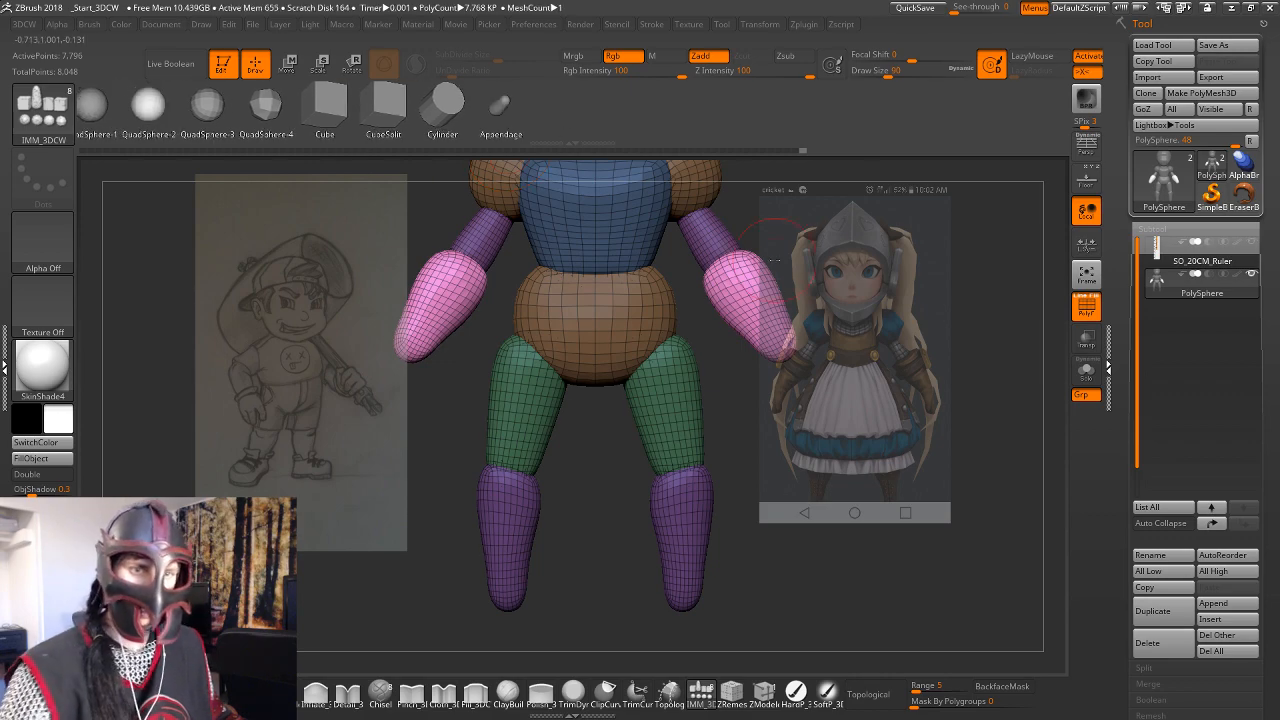
left_click_drag(900, 337, 833, 372, "alt")
left_click_drag(930, 405, 844, 457, "shift")
Enlarge the hand spheres slightly and position them against the ends of the forearms.
key("w")
left_click_drag(803, 503, 796, 488)
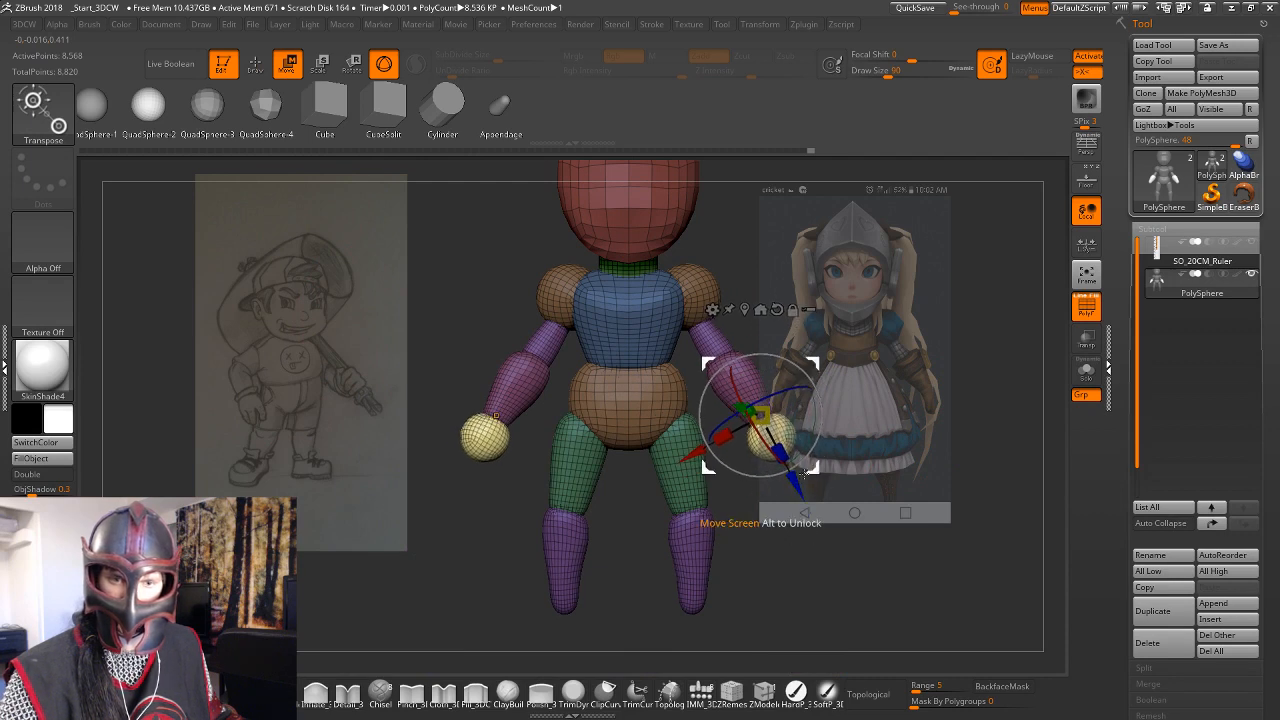
left_click_drag(763, 415, 779, 420)
left_click_drag(699, 450, 690, 455)
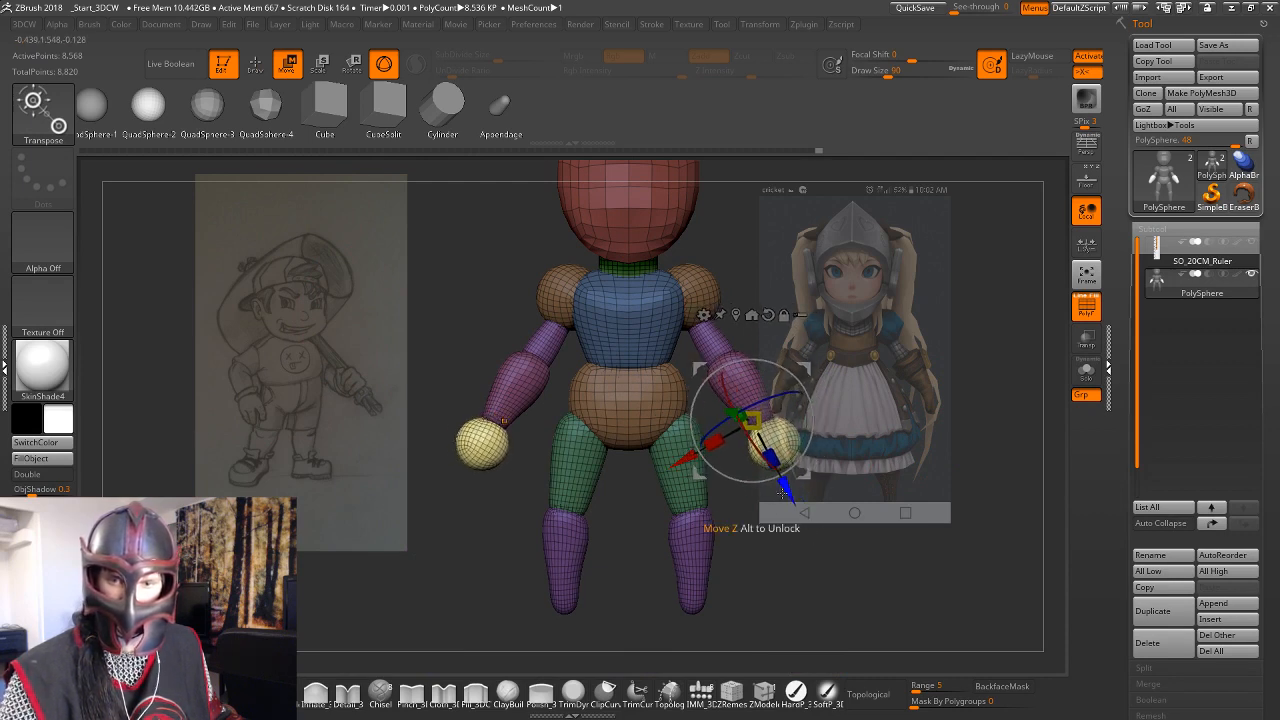
Reposition the yellow hand spheres along and in depth so they sit at the ends of the forearms.
left_click_drag(782, 493, 781, 490)
left_click_drag(925, 477, 825, 474)
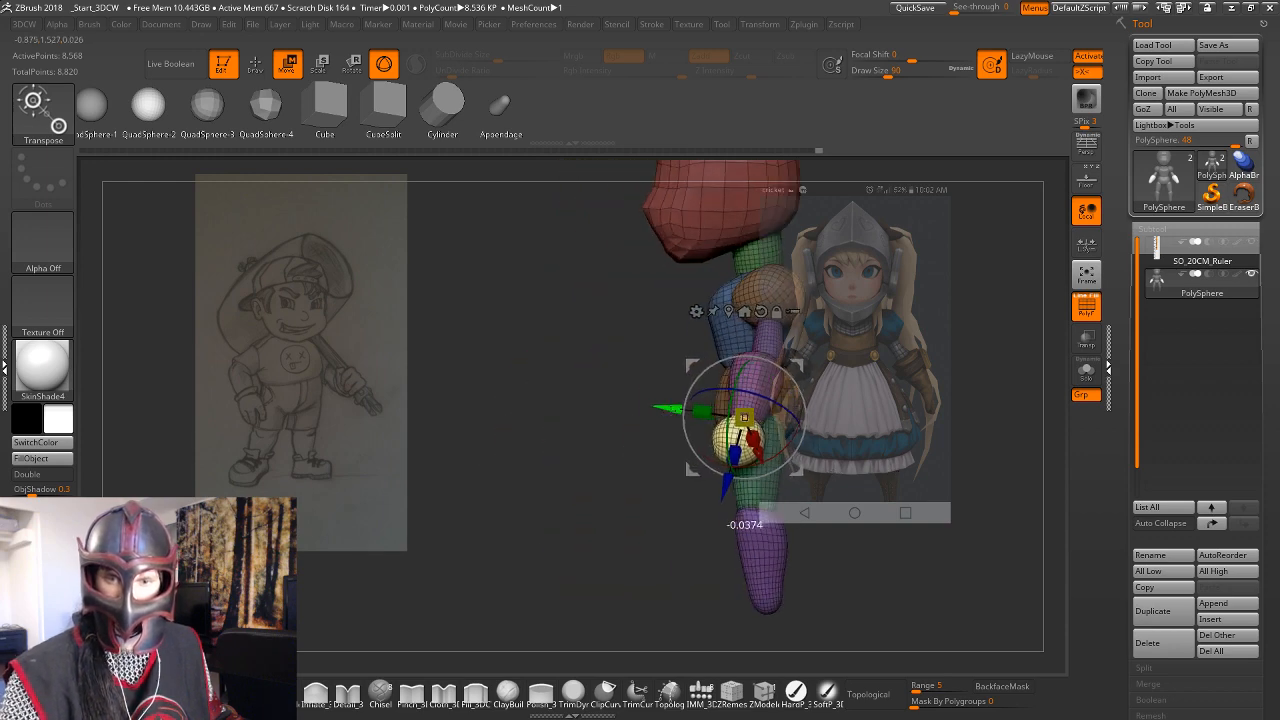
key("q")
mouse_move(895, 400)
left_mouse_down()
mouse_move(995, 402)
mouse_move(913, 388)
left_mouse_up()
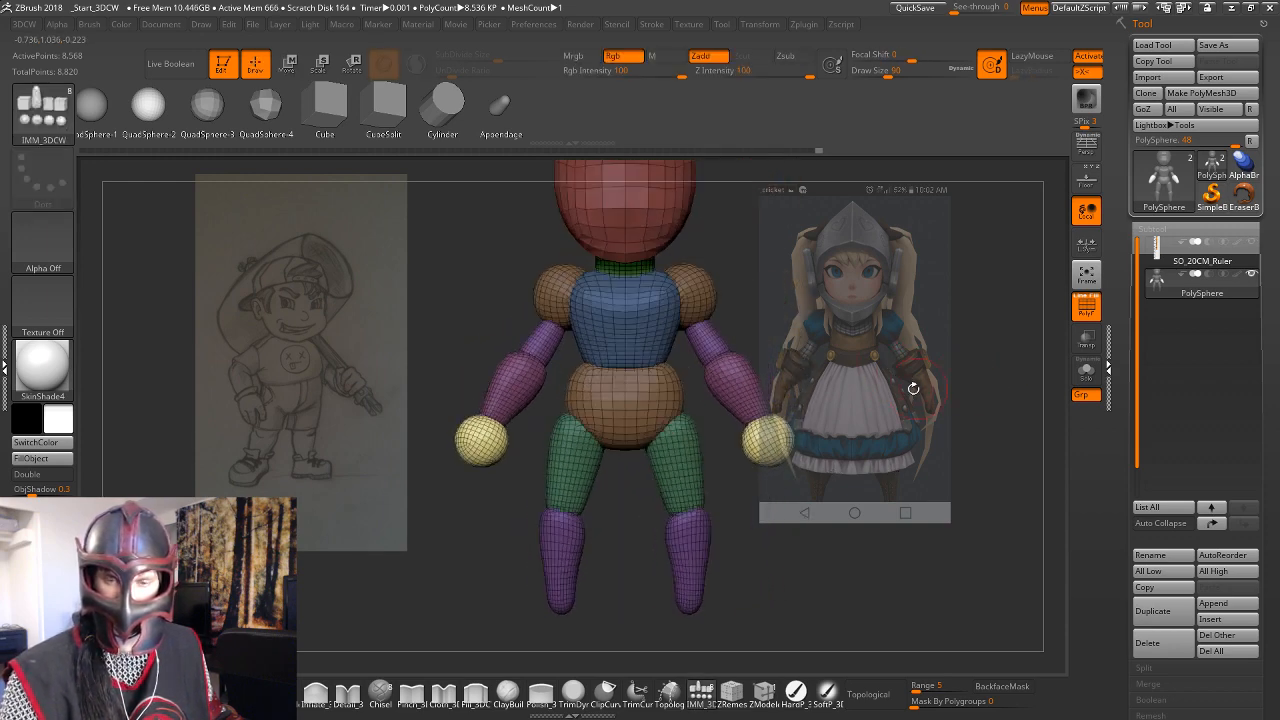
Push in the lower inner side of the hand sphere with the Move brush to start the palm.
left_click_drag(842, 440, 934, 447, "alt")
key("b")
key("m")
key("v")
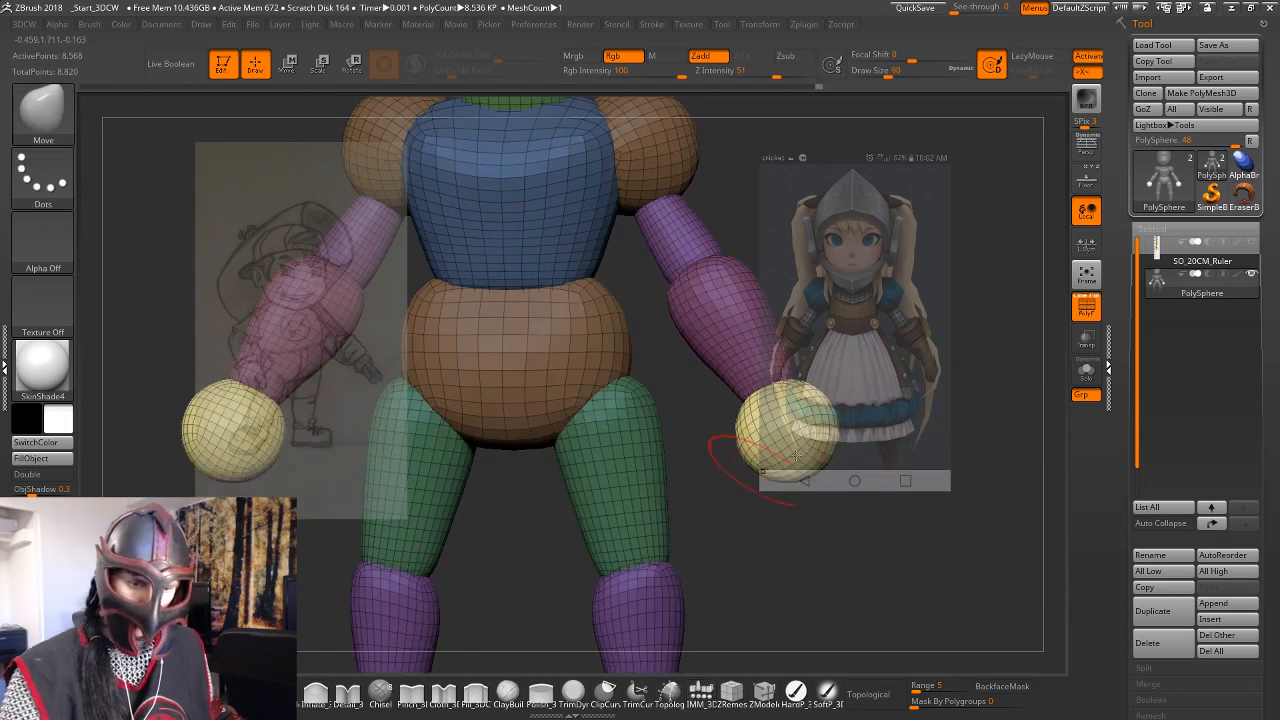
mouse_move(757, 488)
left_mouse_down()
mouse_move(695, 490)
mouse_move(760, 488)
mouse_move(758, 455)
mouse_move(805, 429)
left_mouse_up()
Press a cupped hollow into the palm side of the hand with a resized Move brush and smooth it.
key("space")
mouse_move(884, 420)
left_mouse_down()
mouse_move(798, 432)
mouse_move(814, 440)
mouse_move(796, 448)
mouse_move(833, 450)
mouse_move(840, 466)
mouse_move(823, 438)
mouse_move(833, 435)
left_mouse_up()
mouse_move(887, 433)
left_mouse_down()
mouse_move(958, 408)
mouse_move(845, 420)
mouse_move(915, 415)
mouse_move(868, 425)
left_mouse_up()
left_click_drag(780, 452, 798, 437)
left_click_drag(895, 409, 978, 348)
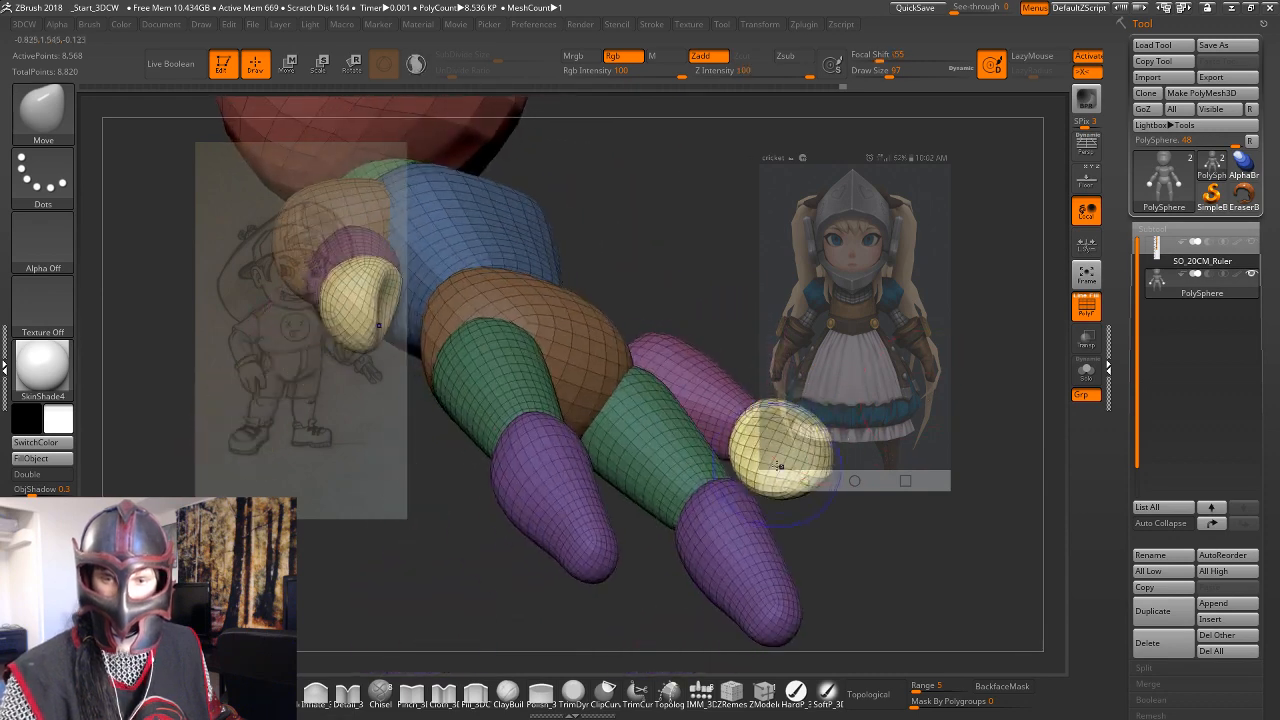
mouse_move(760, 440)
left_mouse_down("shift")
mouse_move(750, 451)
mouse_move(757, 436)
left_mouse_up("shift")
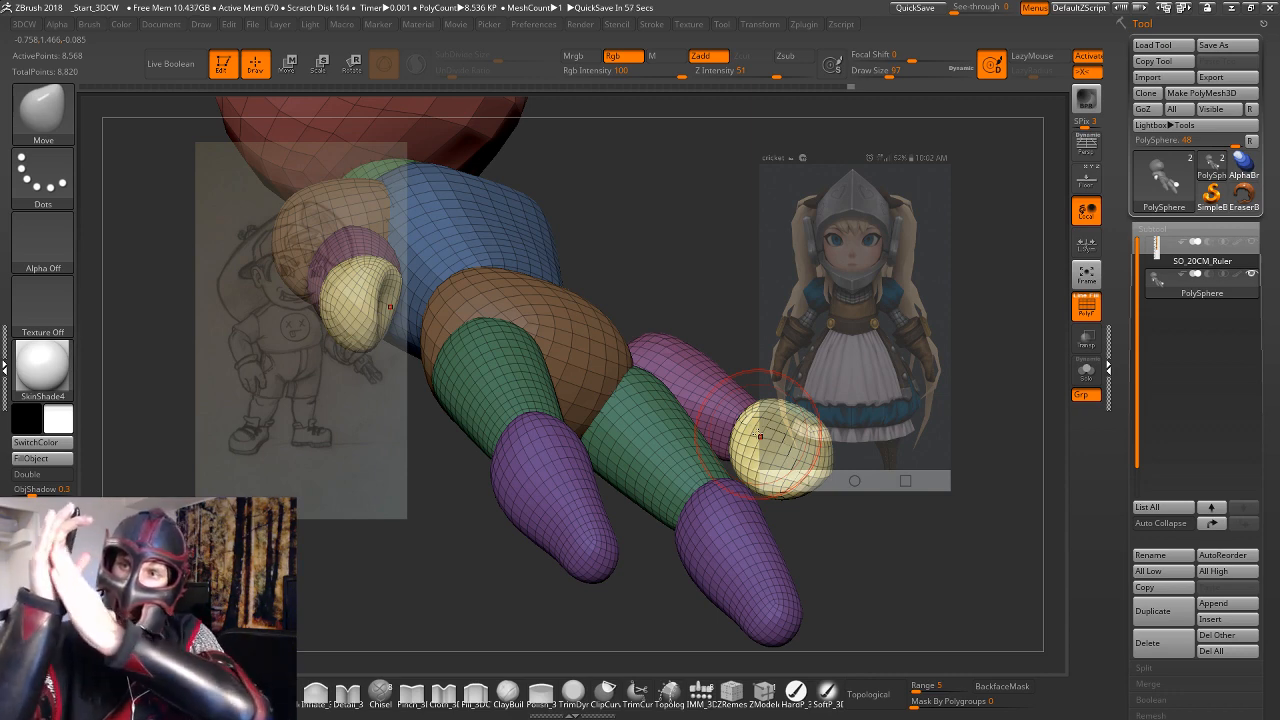
left_click_drag(936, 457, 914, 423)
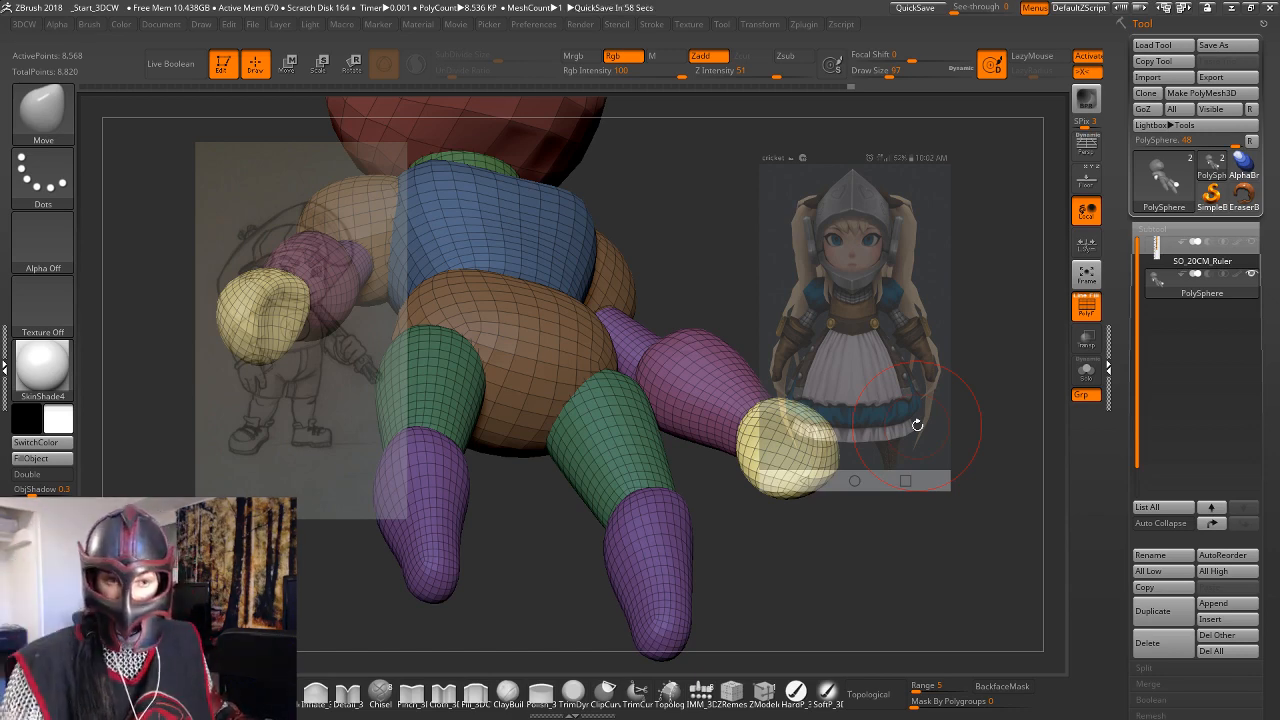
left_click_drag(914, 423, 840, 434, "shift")
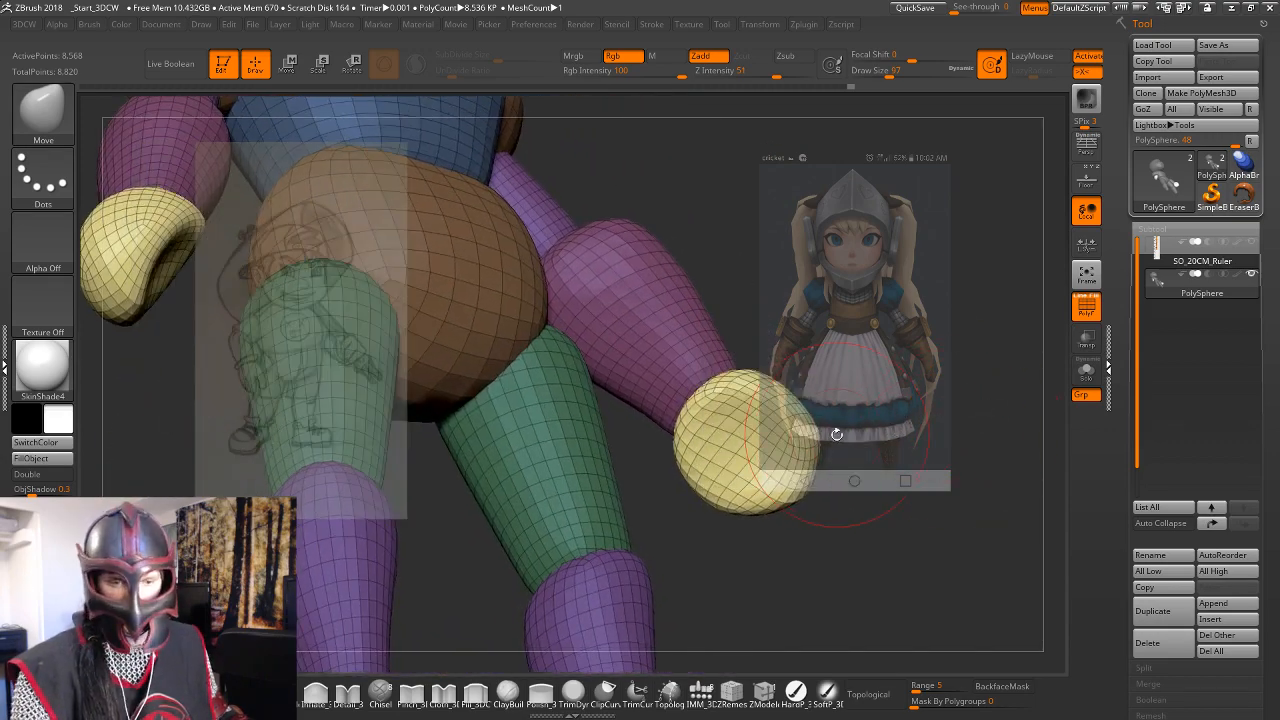
Insert an Appendage mesh from the IMM_3DCW brush on the hand near the wrist, with draw size 51.
left_click(701, 692)
left_click_drag(950, 512, 872, 518)
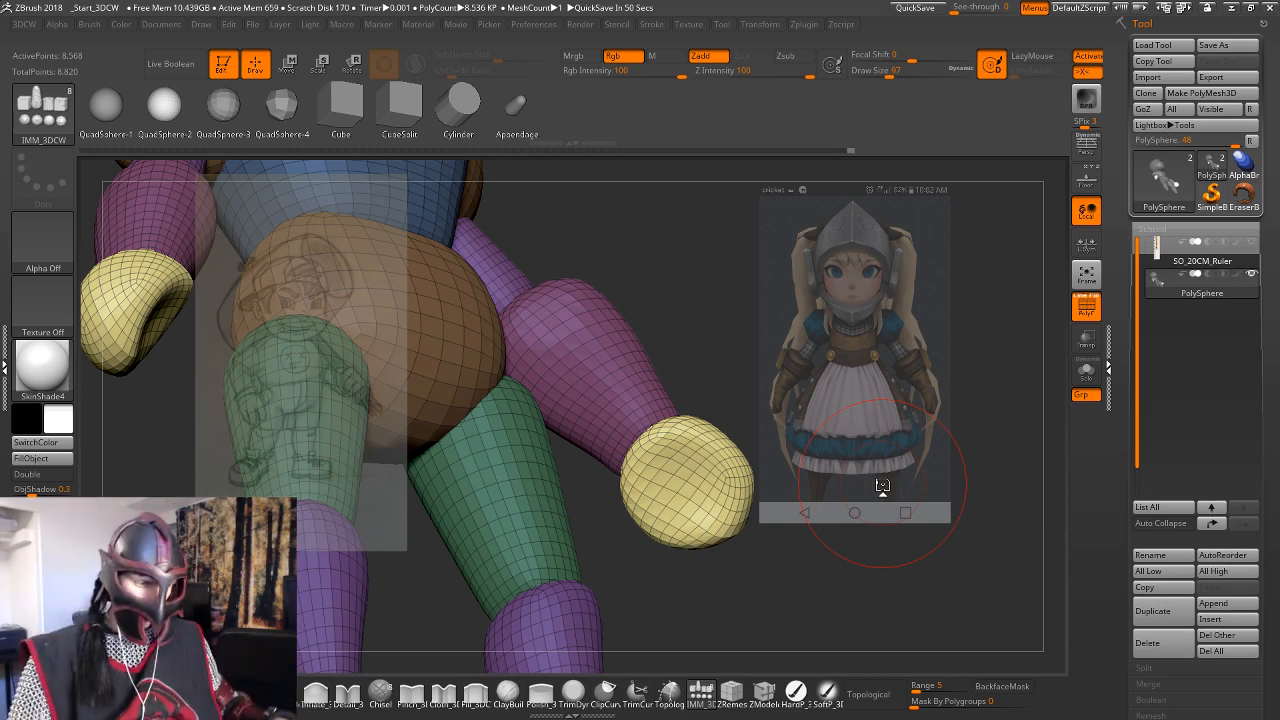
left_click_drag(809, 345, 881, 367)
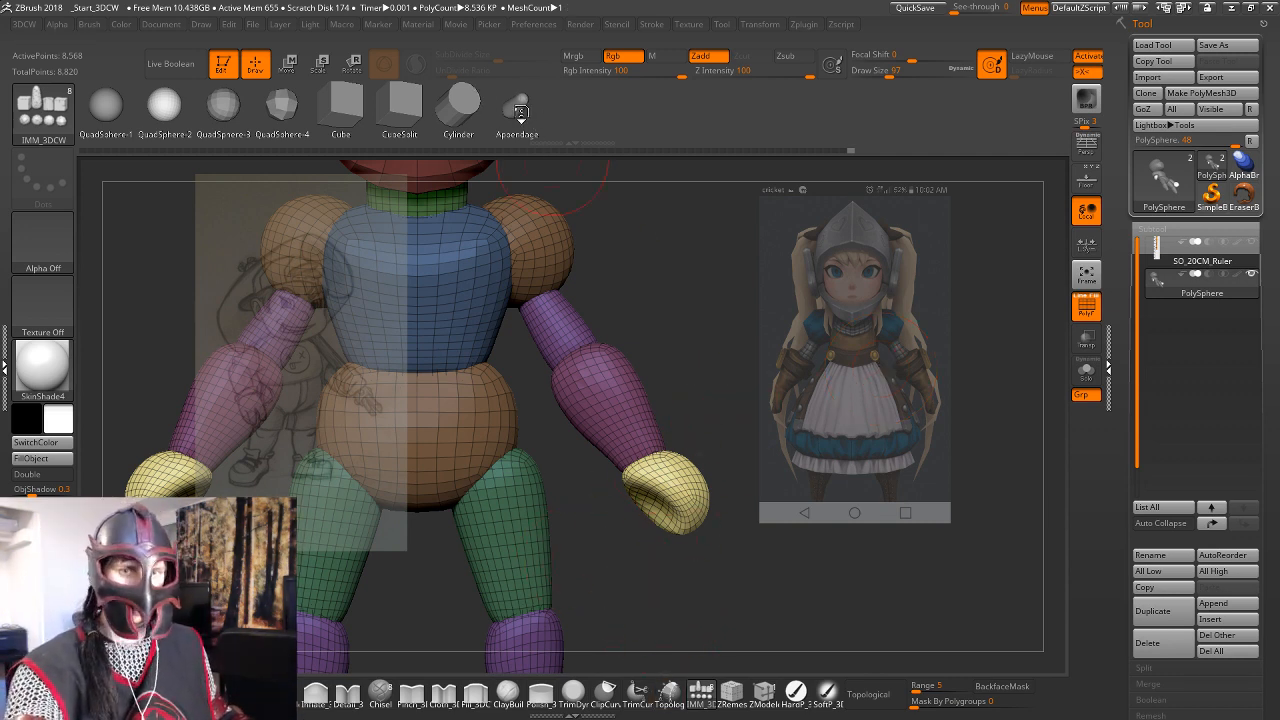
left_click_drag(730, 372, 765, 285)
key("space")
mouse_move(661, 465)
left_mouse_down()
mouse_move(650, 466)
mouse_move(730, 495)
mouse_move(767, 545)
mouse_move(830, 468)
left_mouse_up()
left_click_drag(641, 555, 618, 541)
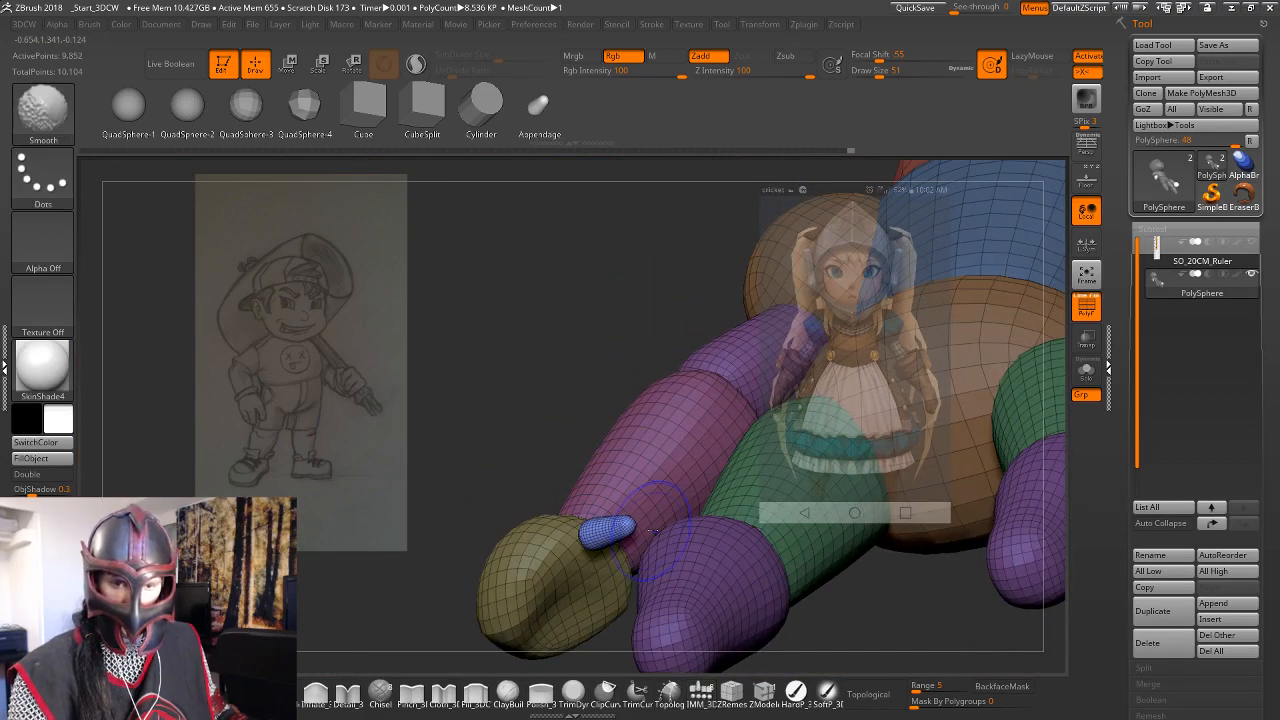
Rotate and move the new appendage so it lies along the edge of the palm.
key("w")
left_click_drag(628, 382, 632, 465, "shift")
left_click_drag(692, 540, 648, 504)
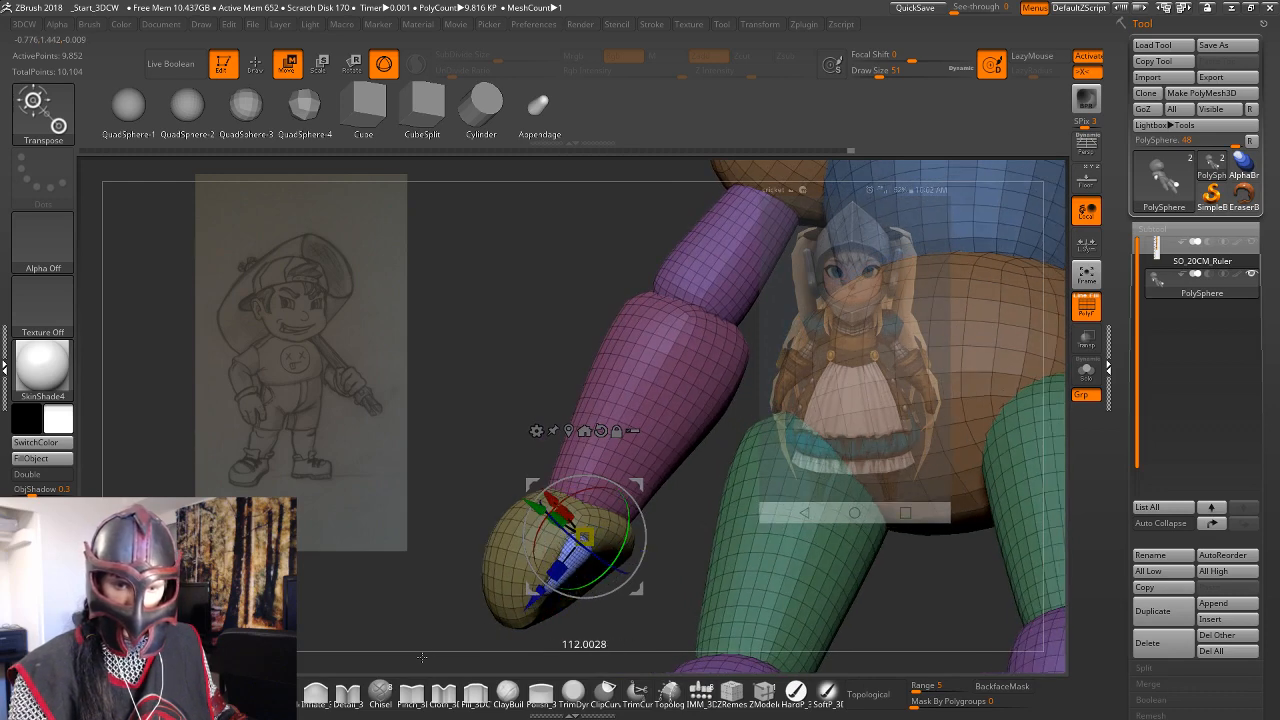
left_click_drag(650, 580, 612, 543)
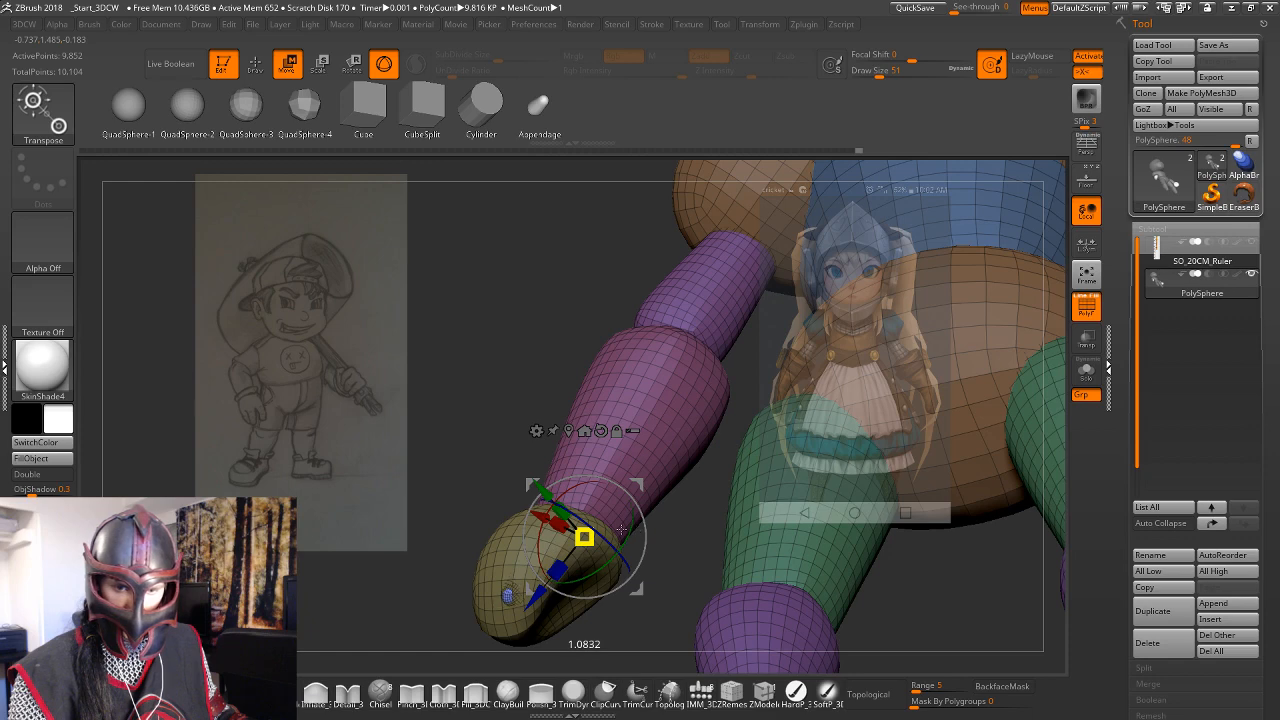
left_click_drag(546, 516, 564, 511)
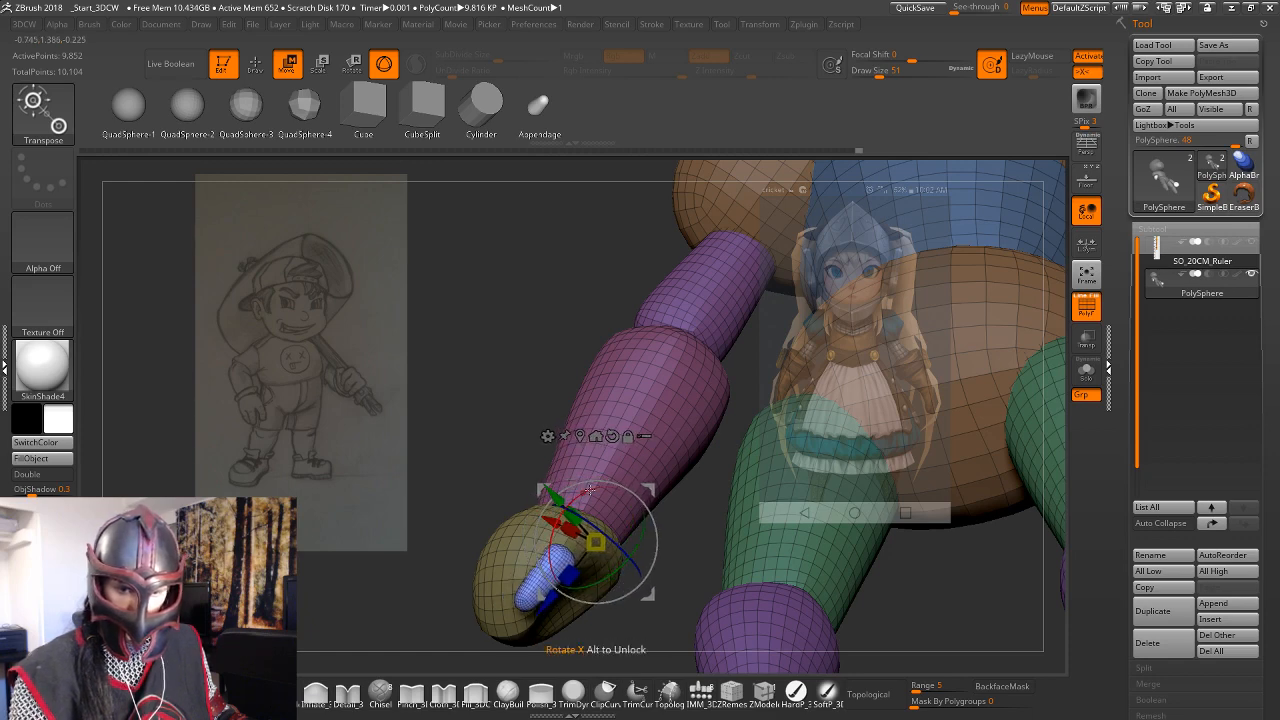
left_click_drag(696, 513, 734, 434, "alt")
key("q")
Bend the blue appendage around the palm's edge using the Move brush at draw size 59.
mouse_move(686, 543)
left_mouse_down("alt")
mouse_move(712, 568)
mouse_move(775, 510)
left_mouse_up("alt")
key("b")
key("m")
key("v")
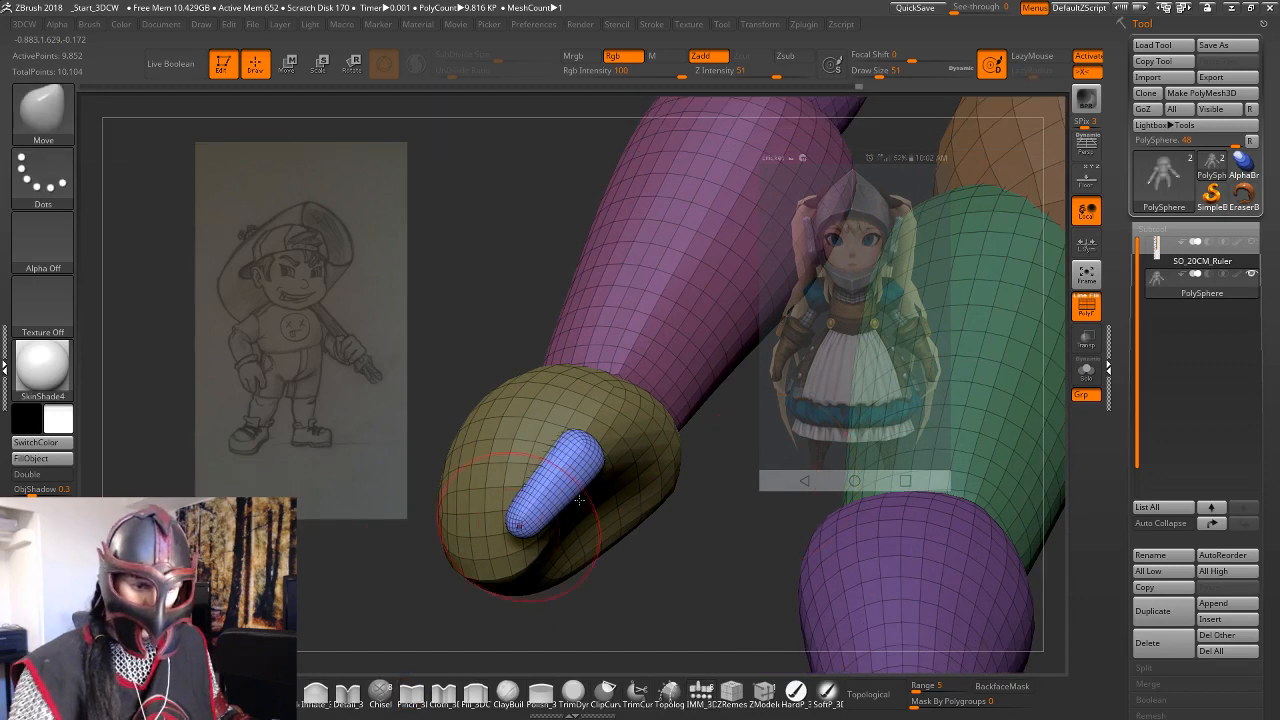
mouse_move(738, 463)
left_mouse_down()
mouse_move(736, 430)
mouse_move(690, 432)
left_mouse_up()
key("space")
left_click_drag(595, 432, 604, 433)
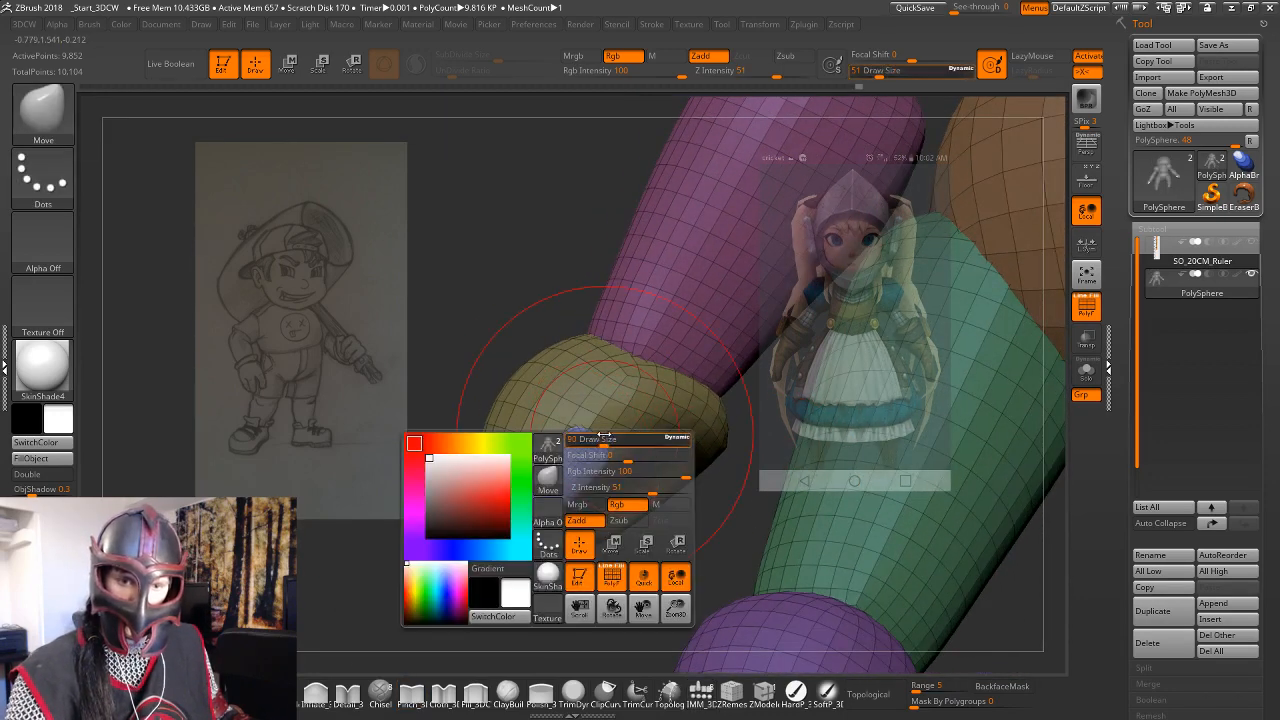
left_click_drag(728, 394, 712, 590)
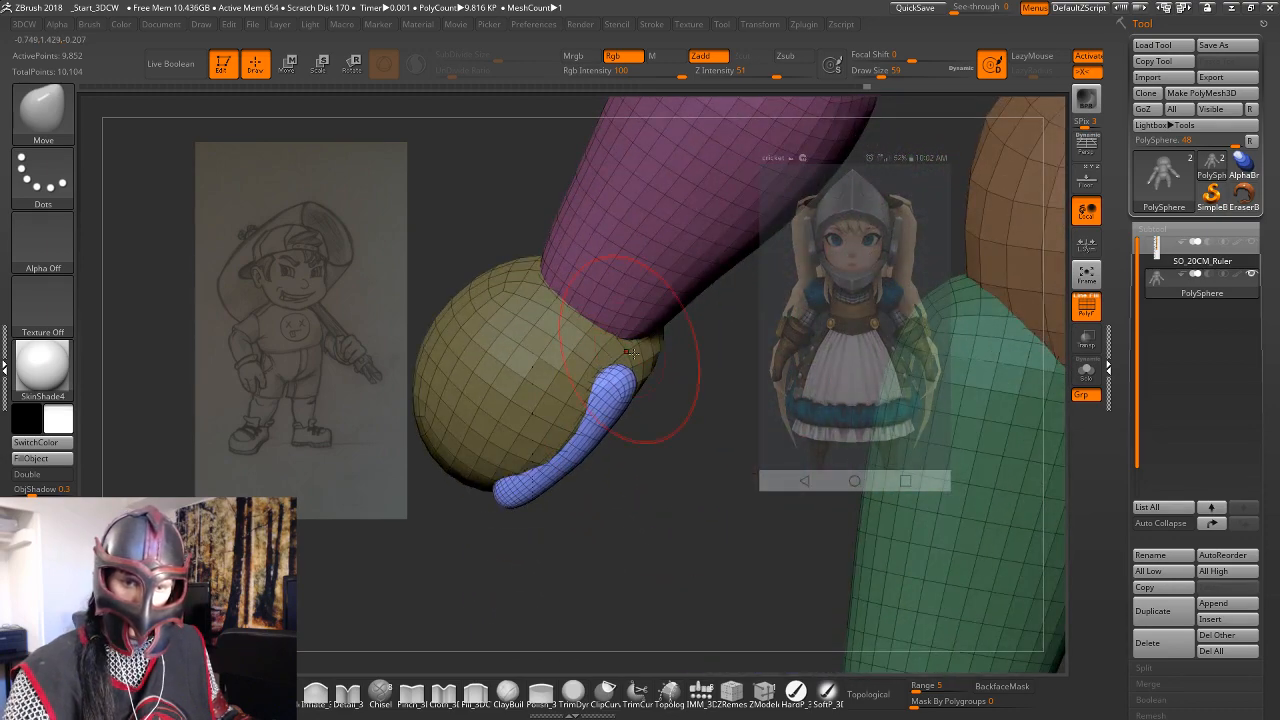
left_click_drag(631, 352, 678, 429)
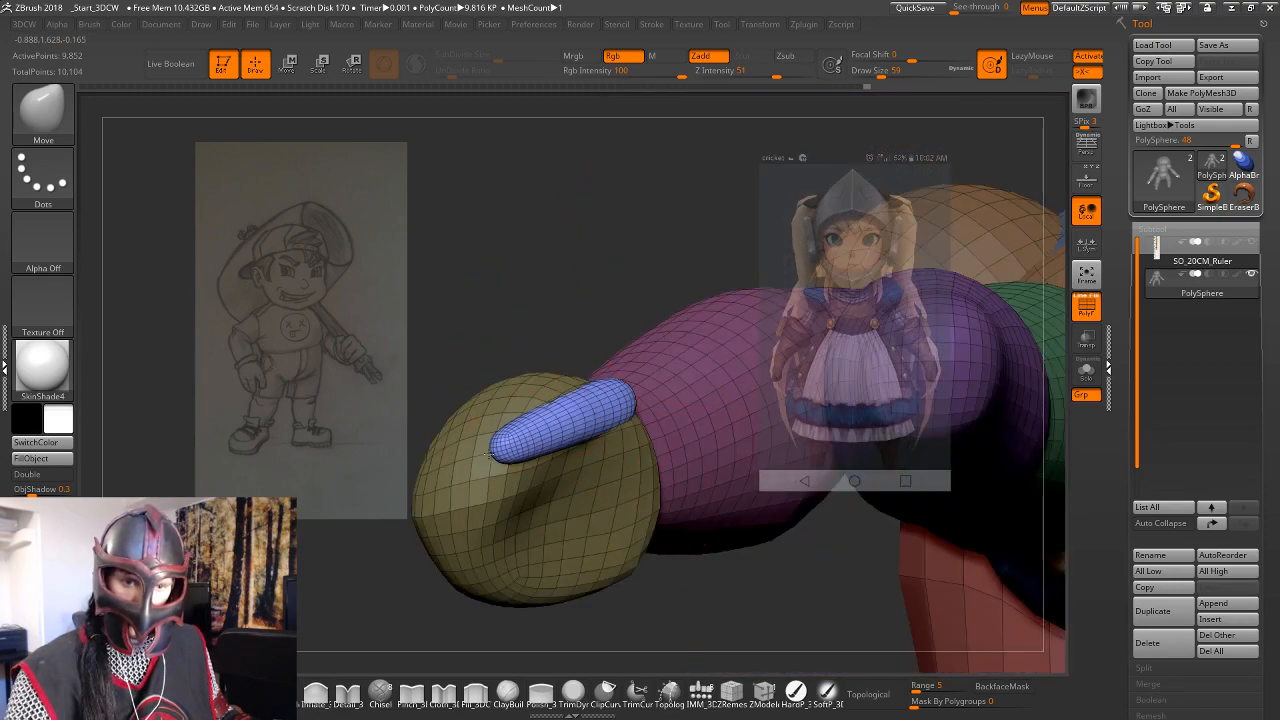
left_click_drag(586, 287, 578, 252)
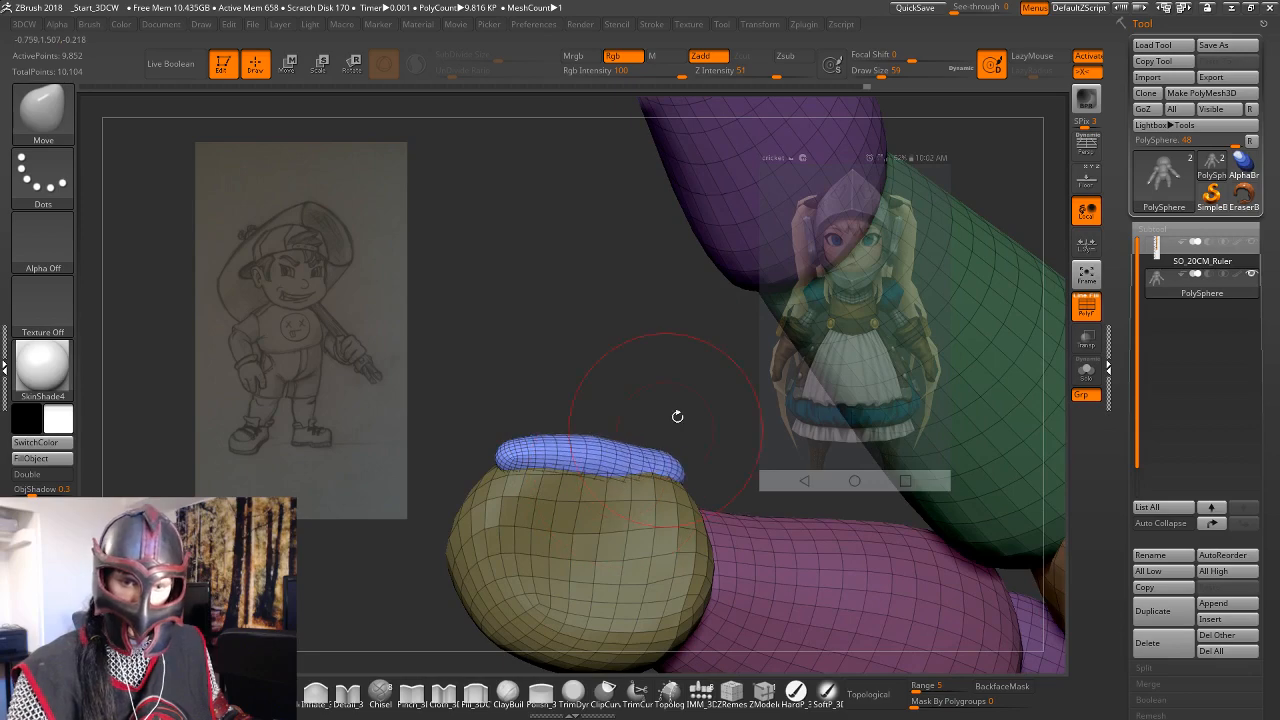
Widen the appendage's wrist end into a rounded pad and taper it toward the tip.
left_click_drag(677, 416, 640, 427)
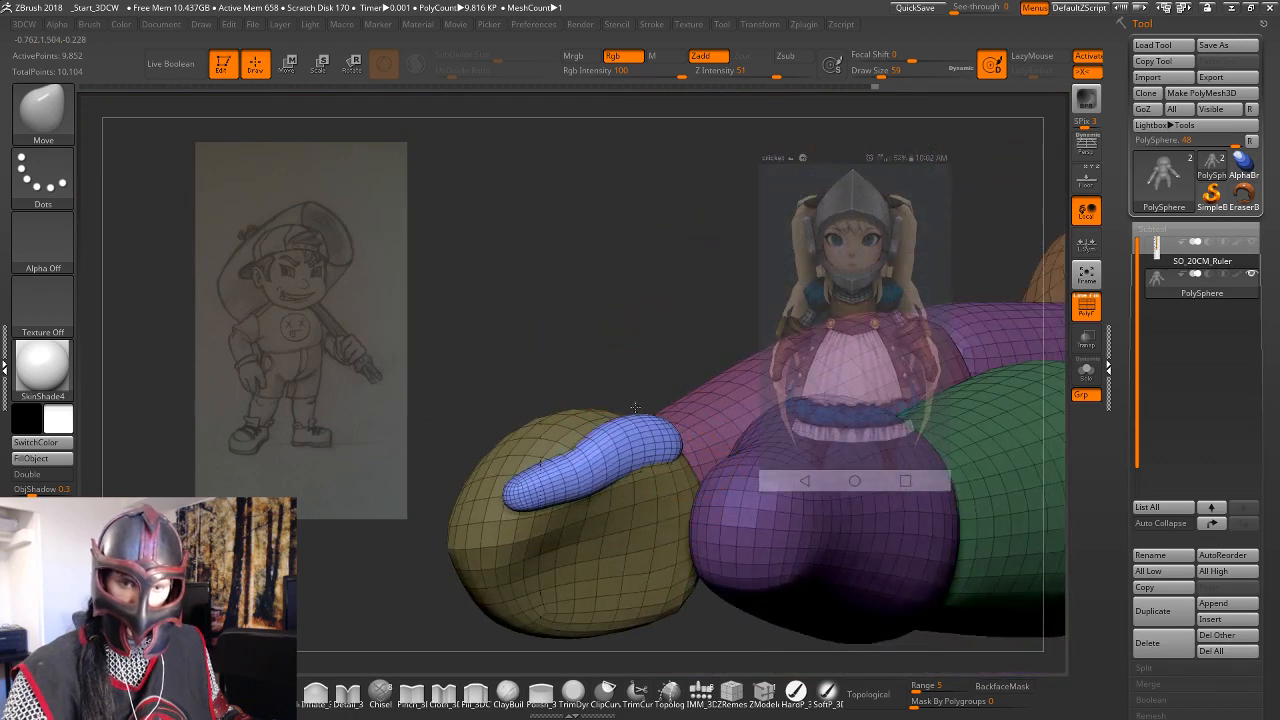
left_click_drag(527, 492, 536, 508)
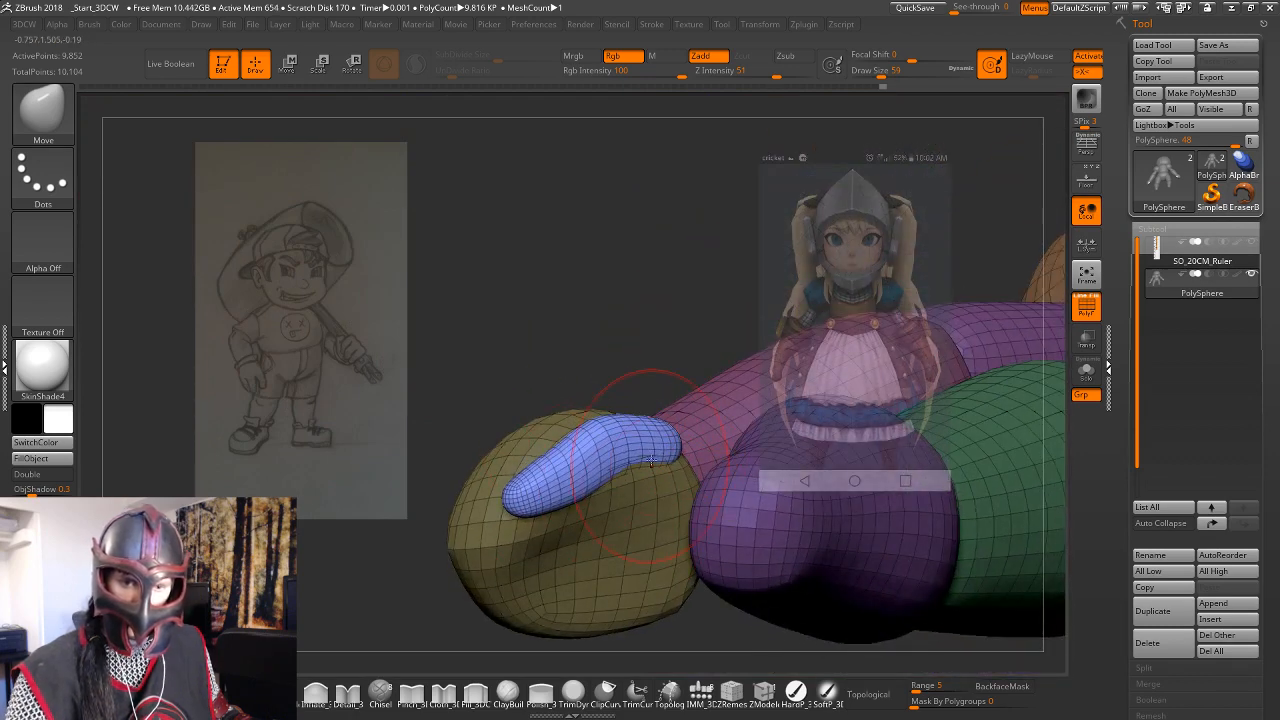
mouse_move(686, 354)
left_mouse_down()
mouse_move(677, 281)
mouse_move(662, 296)
left_mouse_up()
left_click_drag(657, 485, 652, 494)
mouse_move(710, 428)
left_mouse_down()
mouse_move(768, 412)
mouse_move(742, 408)
left_mouse_up()
left_click_drag(645, 482, 654, 492)
left_click_drag(684, 409, 677, 478)
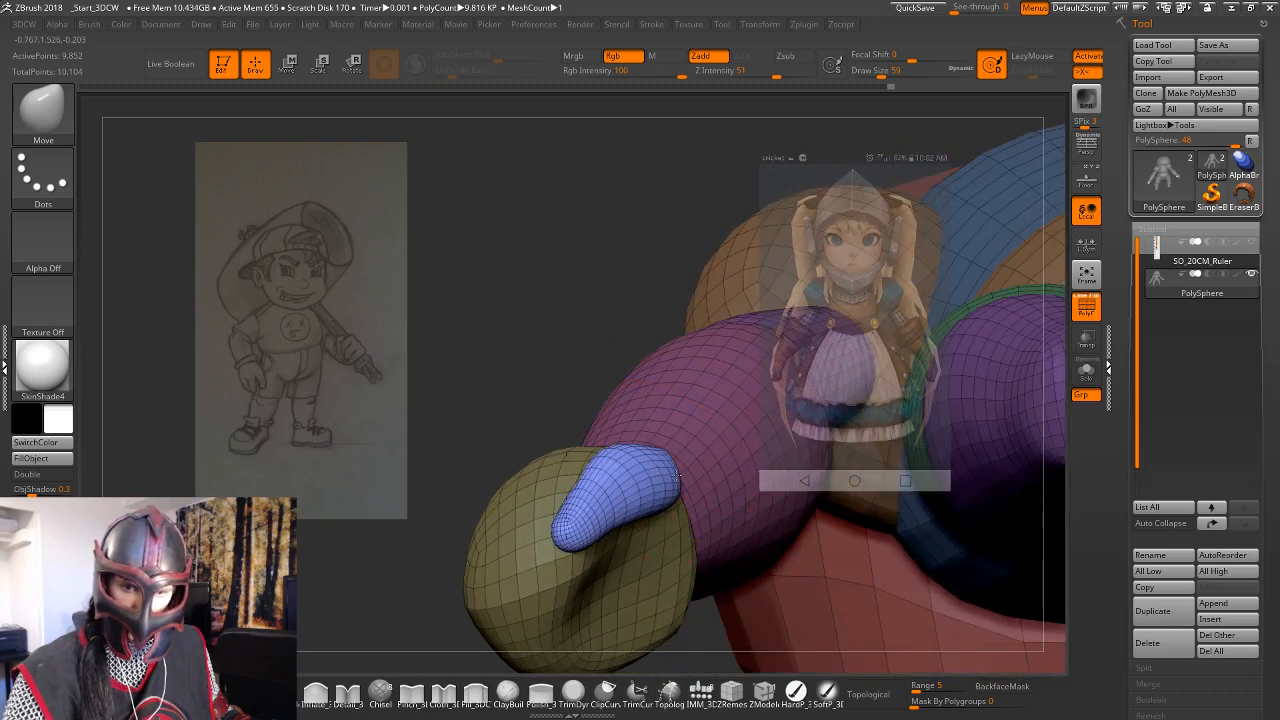
Pull the lower edge of the blue pad so it wraps over the side of the hand.
mouse_move(709, 631)
left_mouse_down()
mouse_move(689, 477)
mouse_move(640, 430)
left_mouse_up()
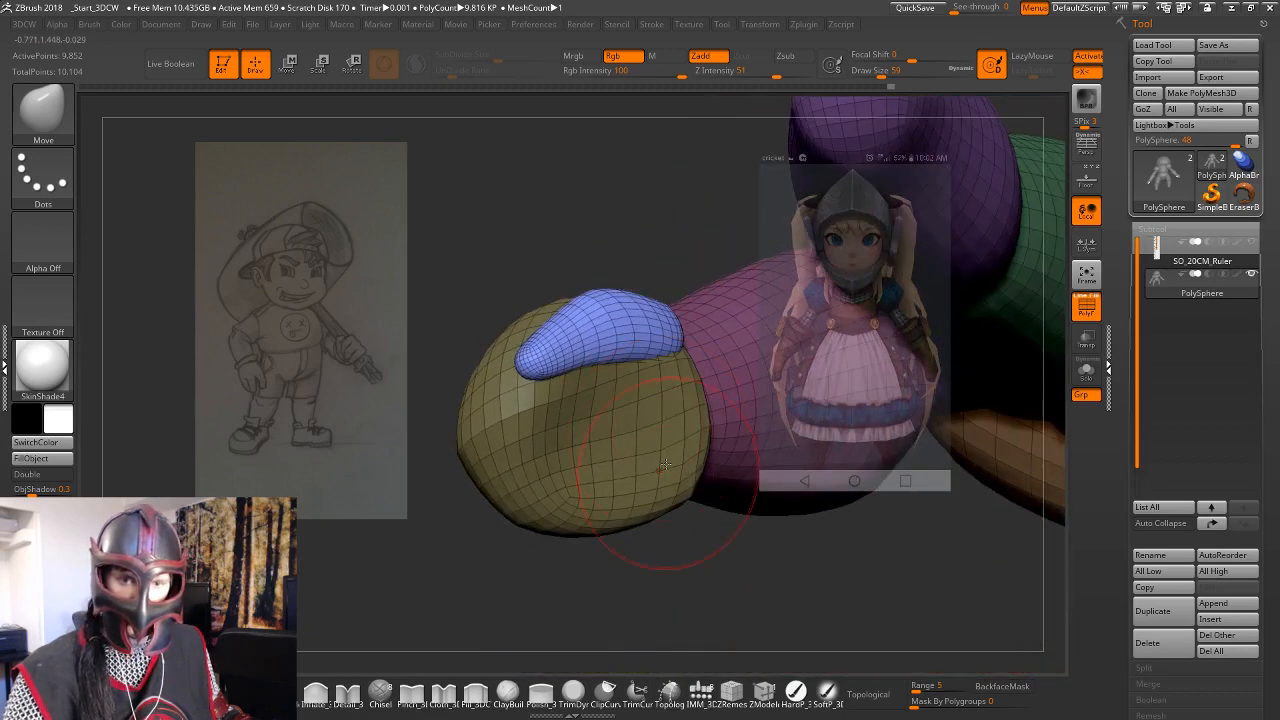
left_click_drag(671, 361, 667, 354)
left_click_drag(674, 271, 622, 252)
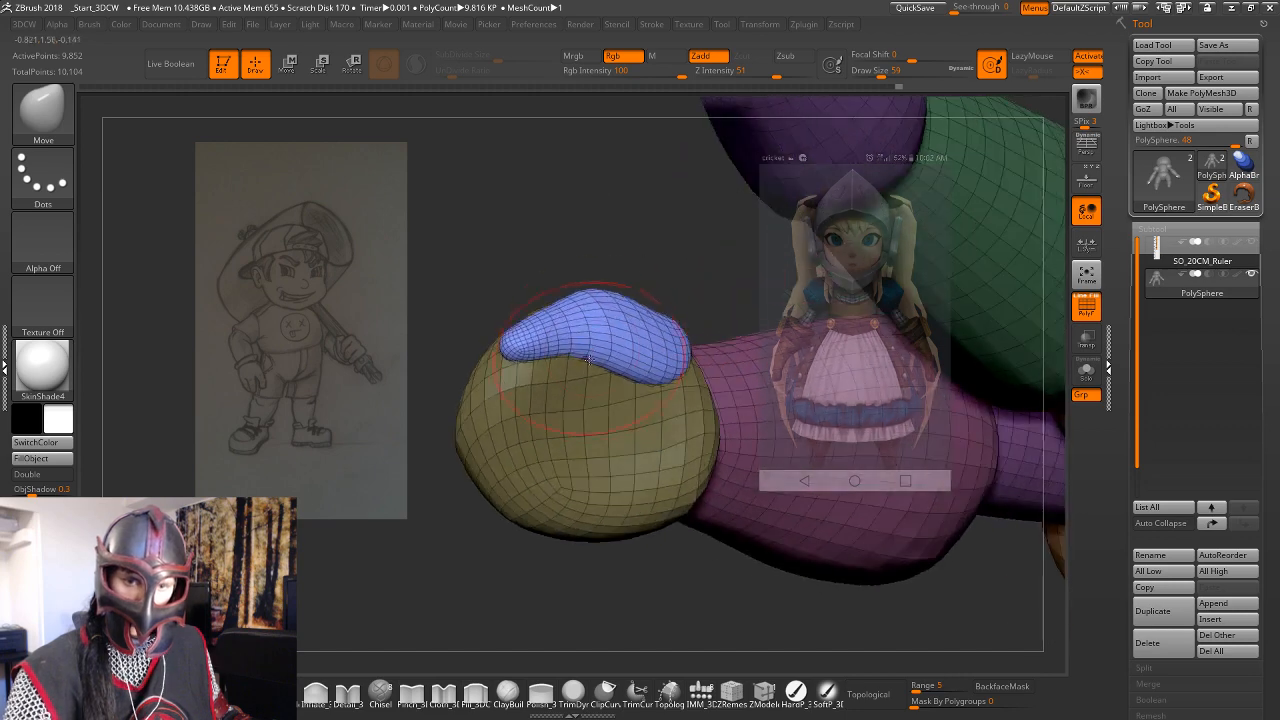
mouse_move(584, 352)
left_mouse_down()
mouse_move(580, 366)
mouse_move(606, 374)
left_mouse_up()
left_click_drag(658, 272, 607, 352)
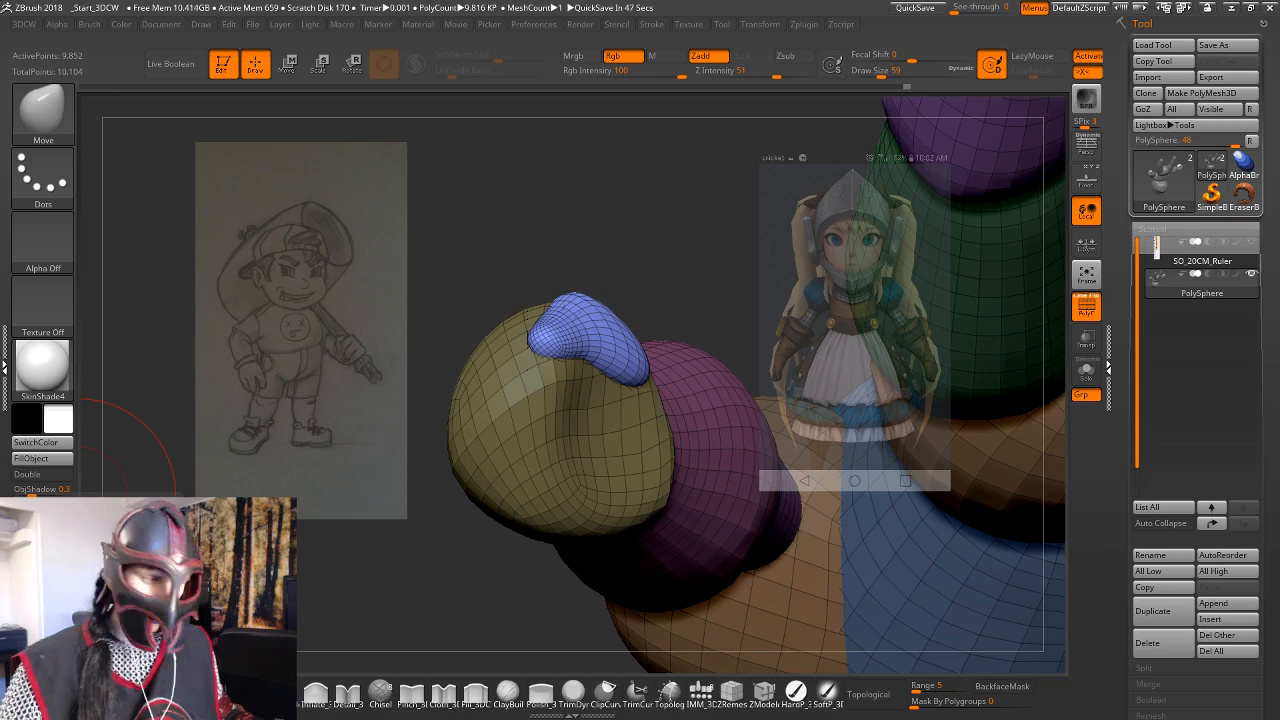
Refine the blue pad's outer contour from several angles so it blends into the palm's side.
mouse_move(687, 269)
left_mouse_down()
mouse_move(620, 318)
mouse_move(604, 315)
mouse_move(610, 294)
left_mouse_up()
left_click_drag(619, 201, 646, 300)
left_click_drag(545, 261, 536, 235)
left_click_drag(624, 243, 602, 175)
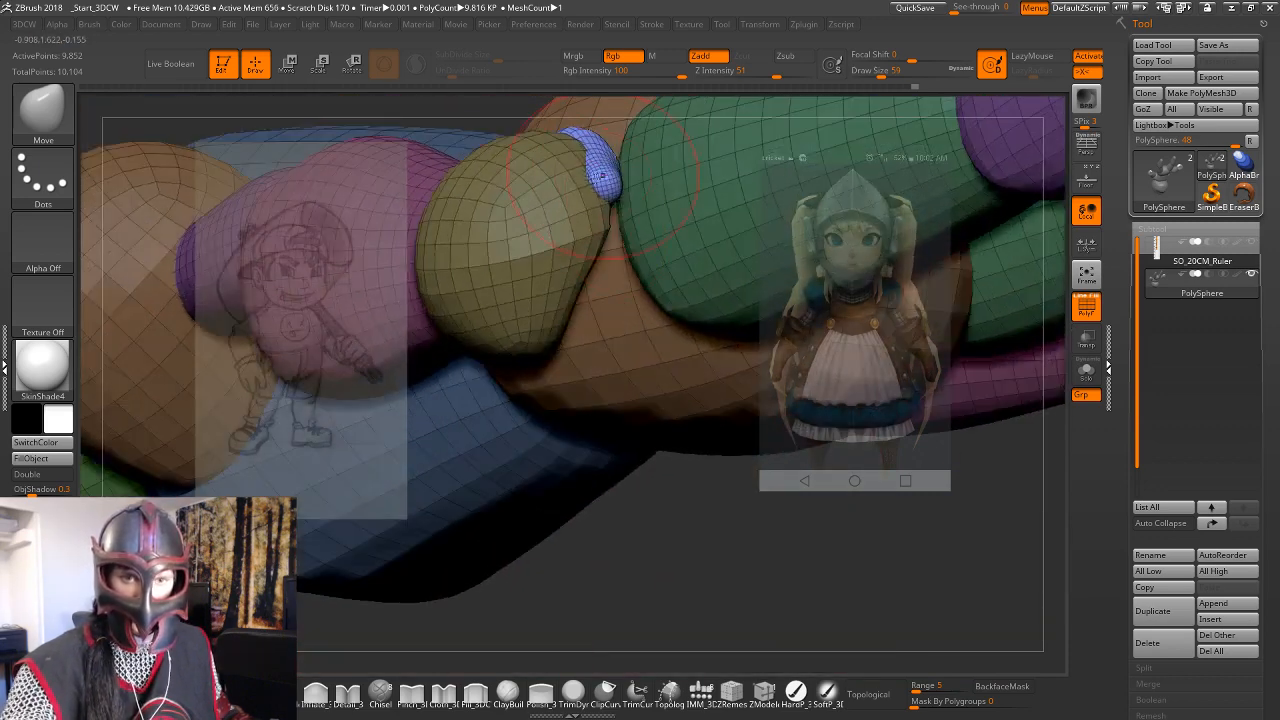
left_click_drag(669, 557, 655, 330)
left_click_drag(660, 240, 667, 235)
left_click_drag(676, 296, 681, 293)
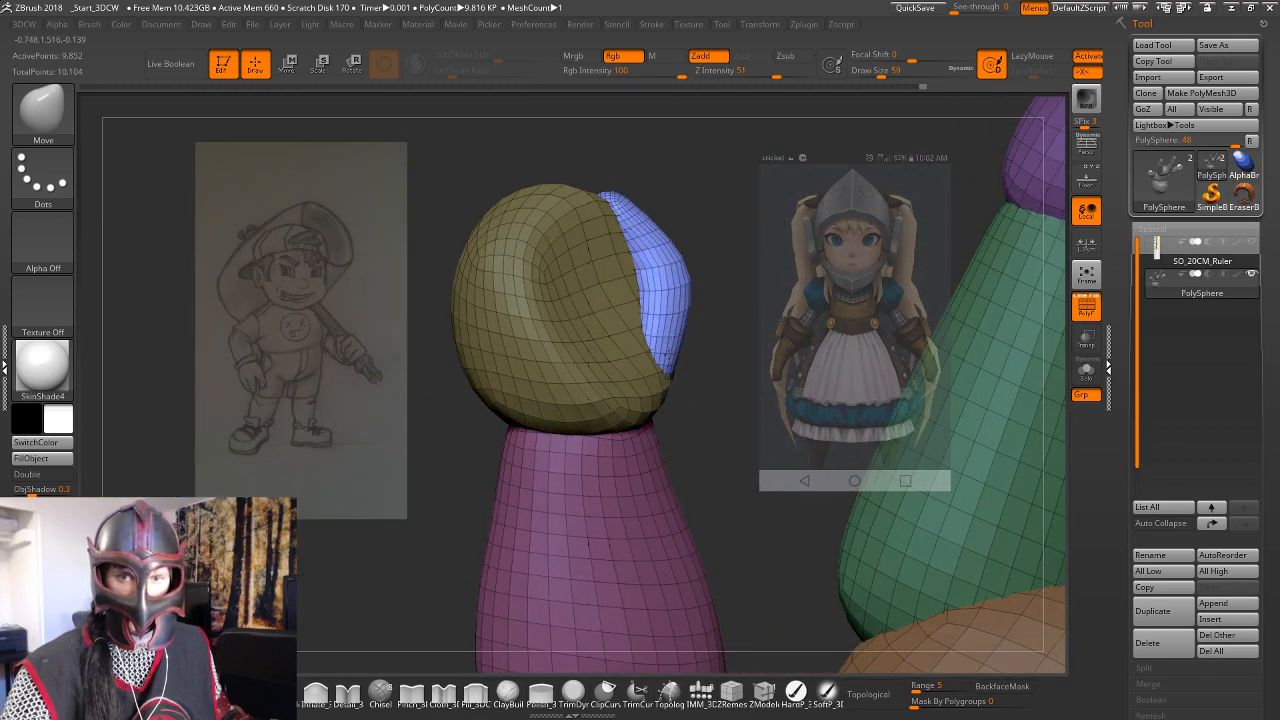
left_click_drag(662, 250, 658, 252)
left_click_drag(722, 378, 720, 292)
left_click_drag(927, 220, 809, 524)
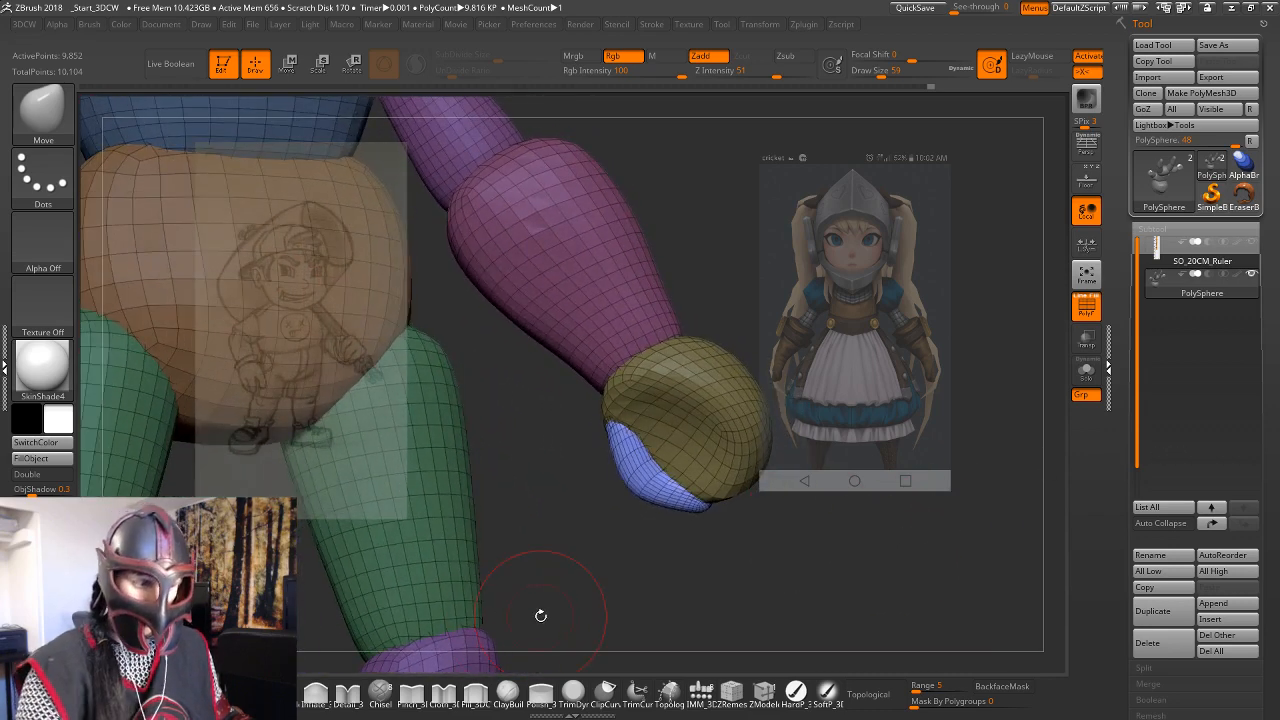
Try inserting another Appendage on the palm with the IMM_3DCW brush at draw size 54, and undo it.
left_click(700, 690)
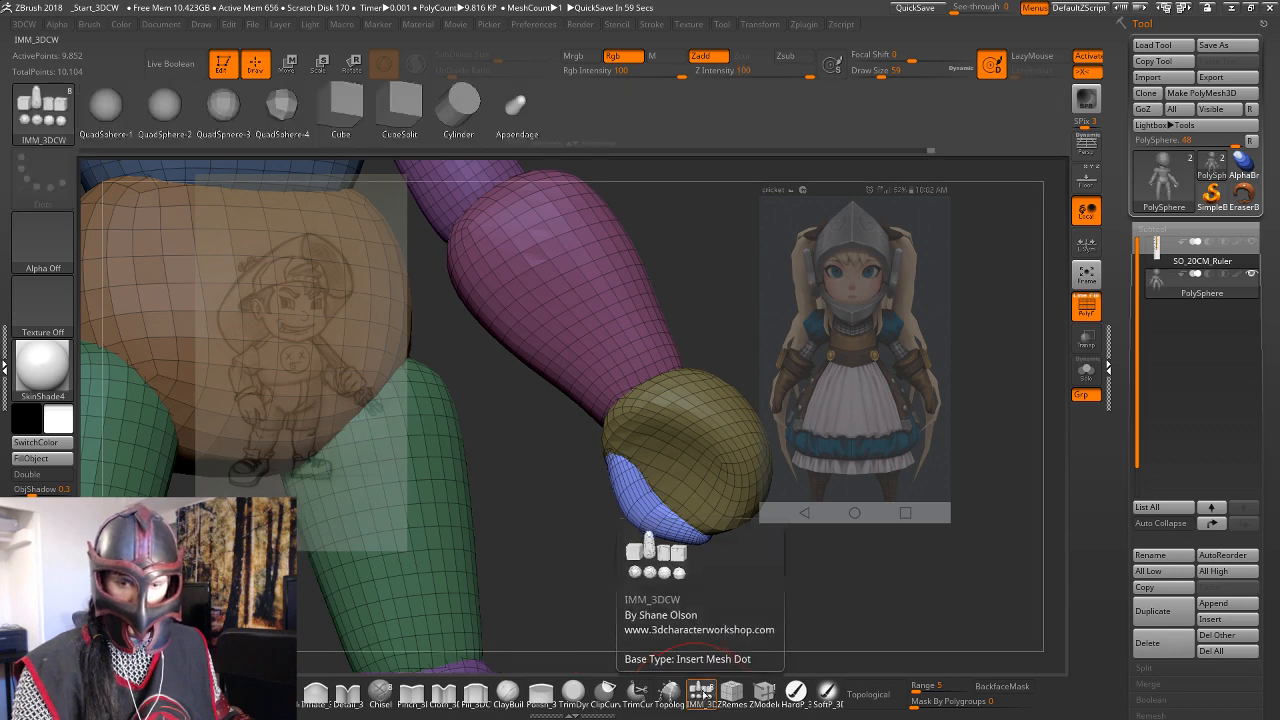
key("space")
mouse_move(737, 317)
left_mouse_down()
mouse_move(704, 385)
mouse_move(752, 299)
mouse_move(696, 358)
left_mouse_up()
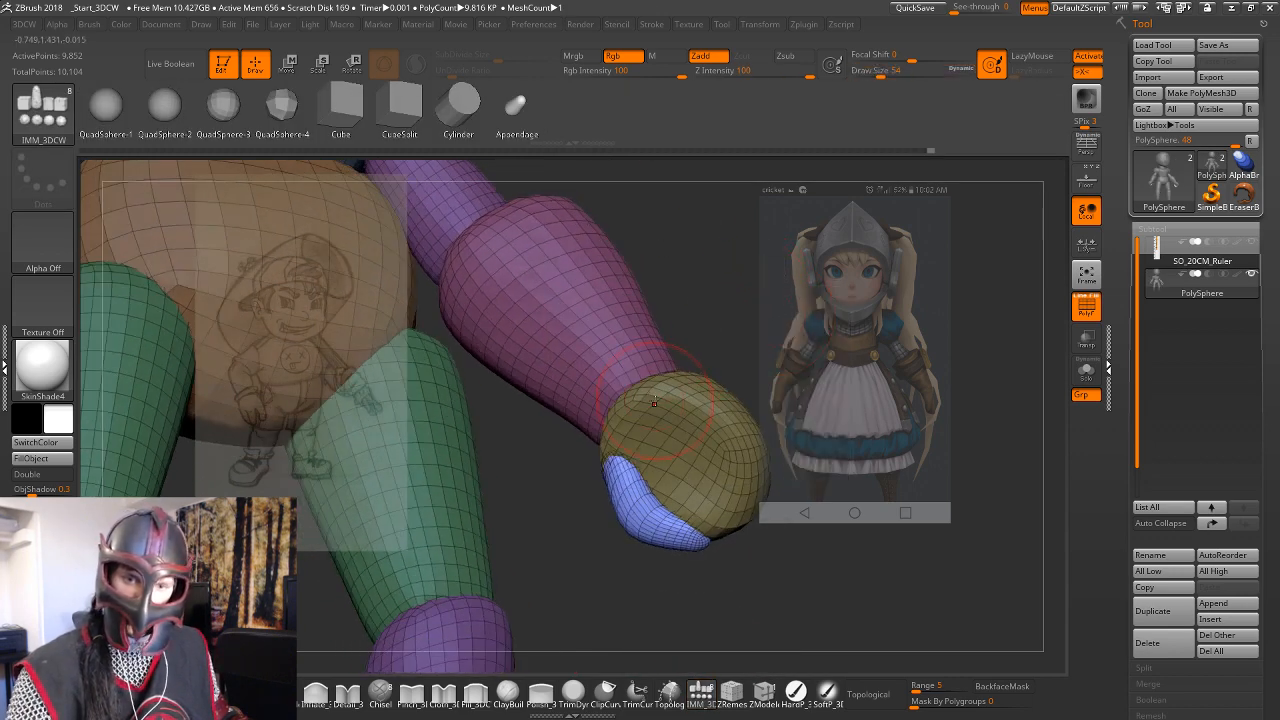
left_click_drag(653, 402, 721, 380)
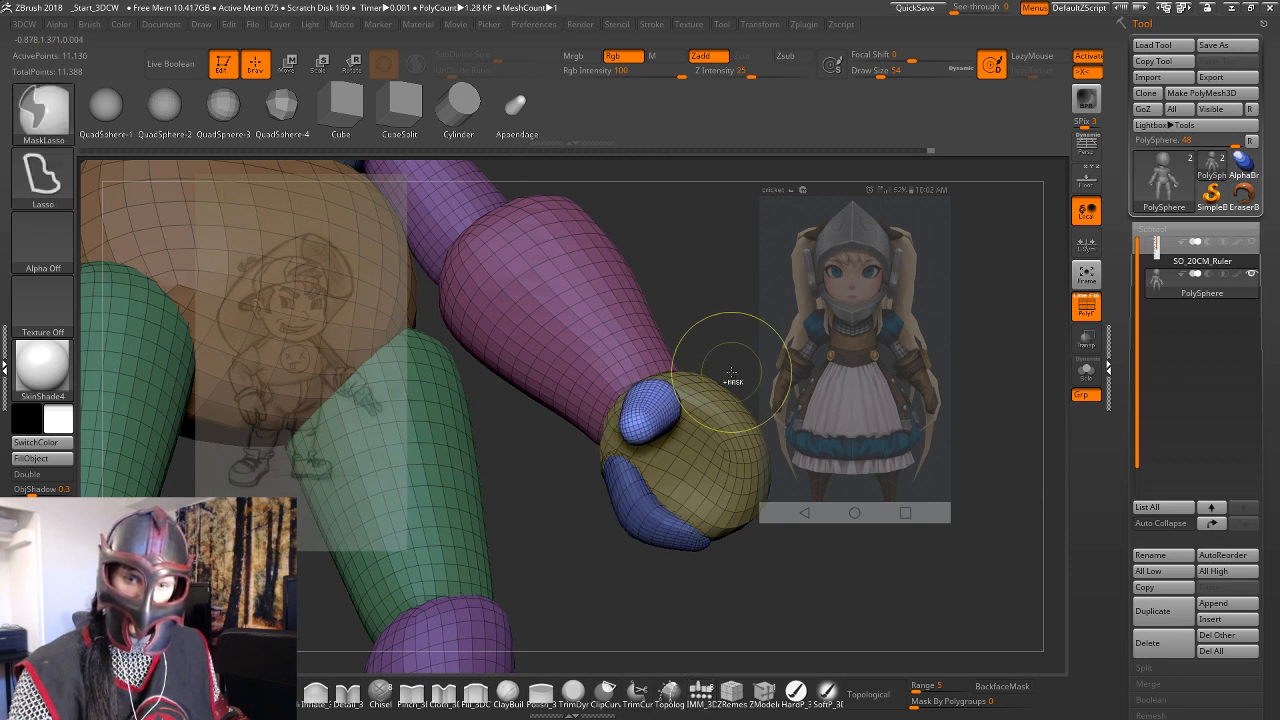
key("ctrl+z")
Insert a small QuadSphere mesh on the palm near the wrist and clear the mask from the figure.
left_click(208, 111)
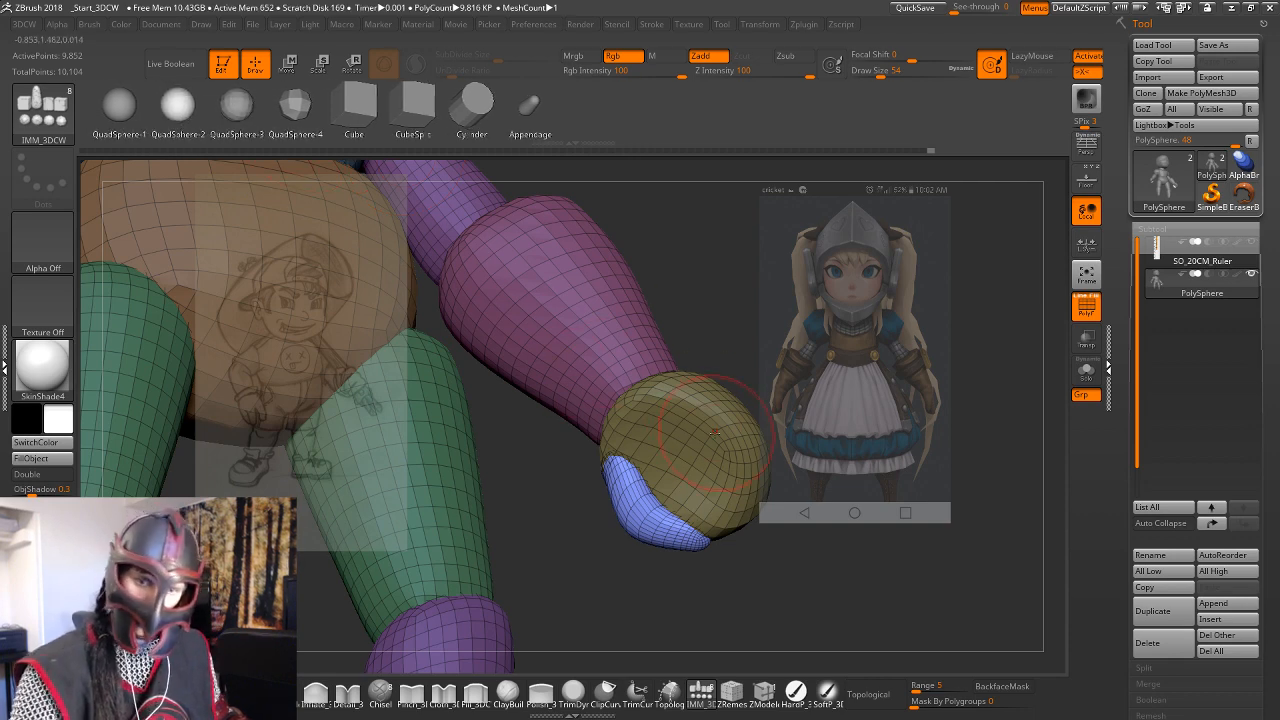
left_click_drag(679, 403, 751, 394)
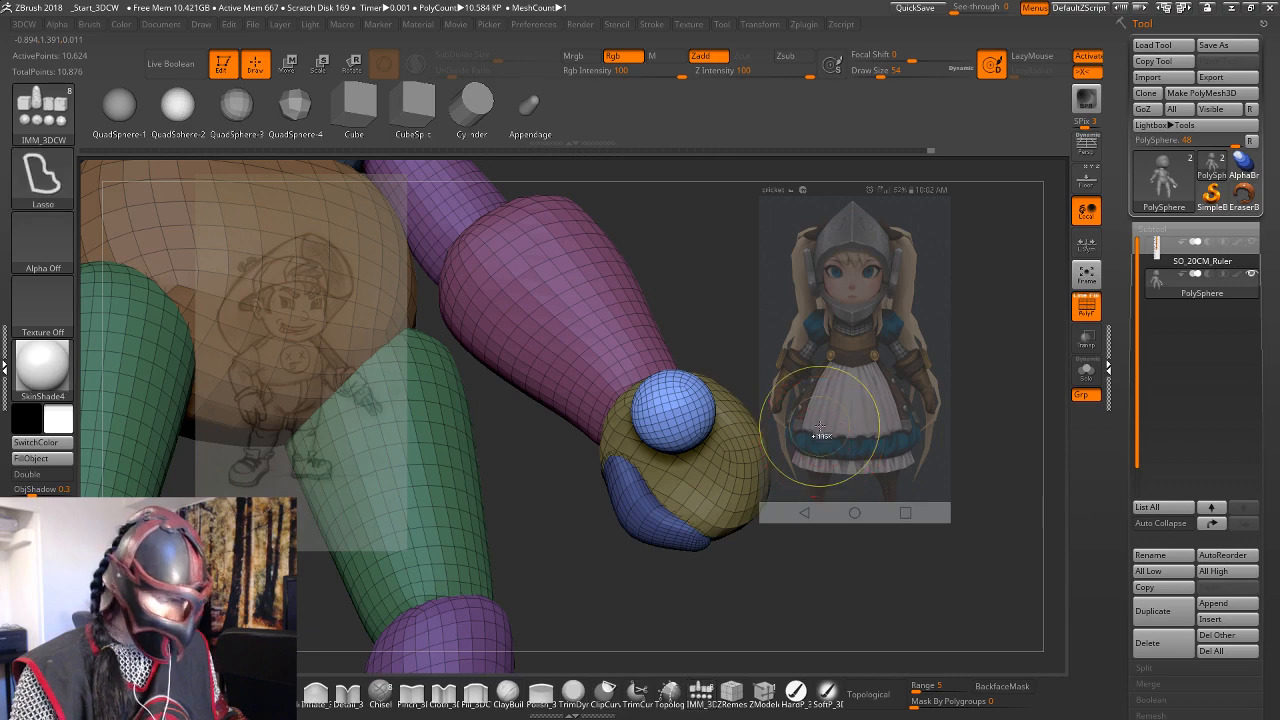
left_click(826, 436, "ctrl")
left_click_drag(840, 438, 847, 409, "ctrl")
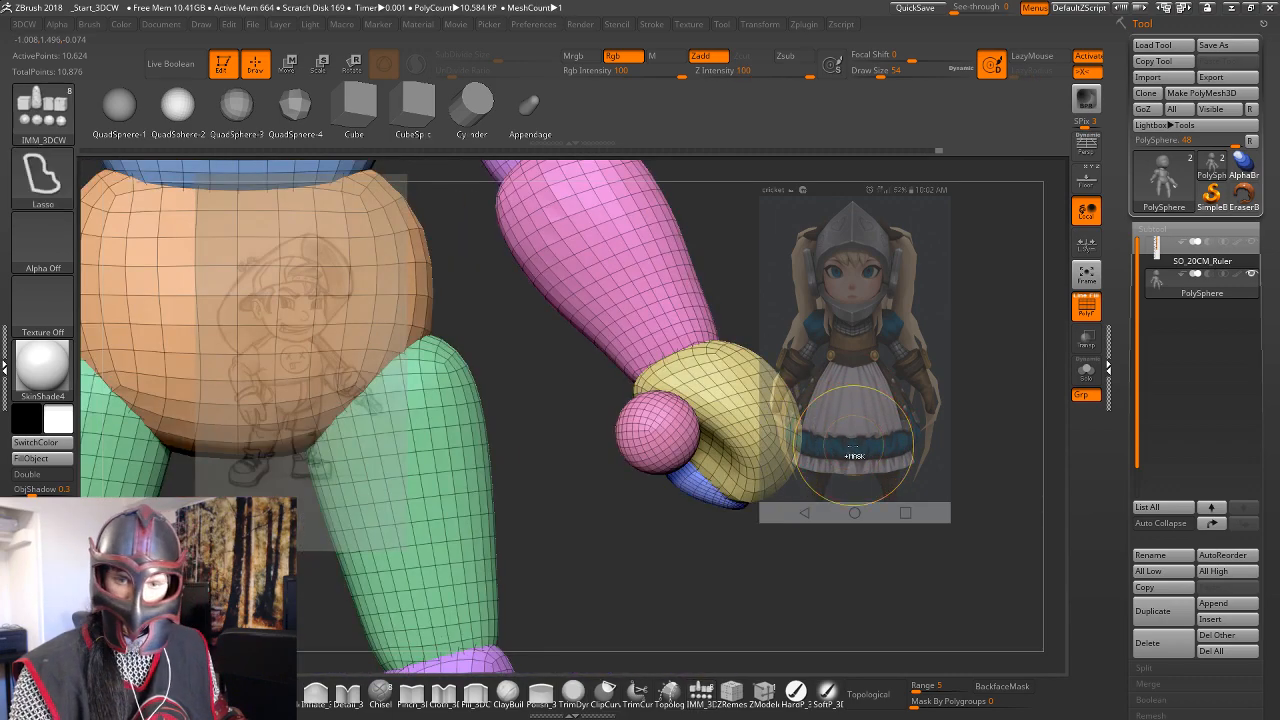
Activate the Move transform and mask everything except the newly inserted sphere.
key("w")
left_click(731, 434, "ctrl")
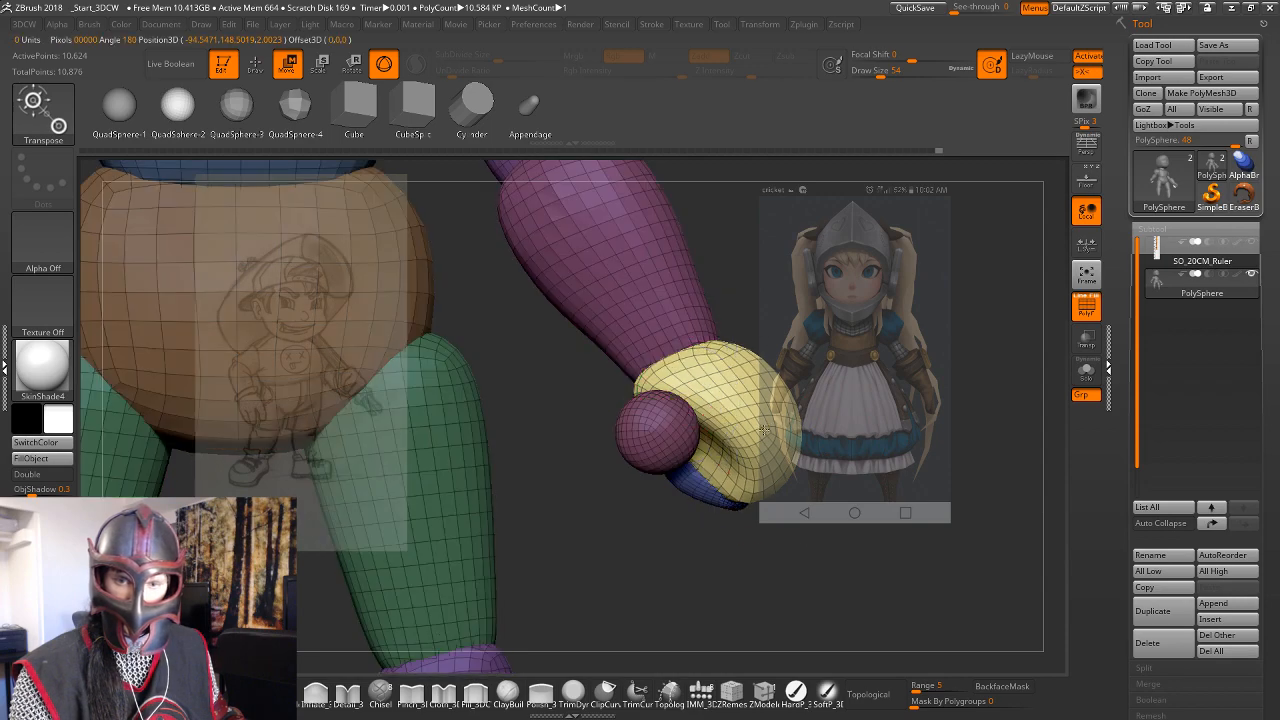
left_click(657, 446, "ctrl")
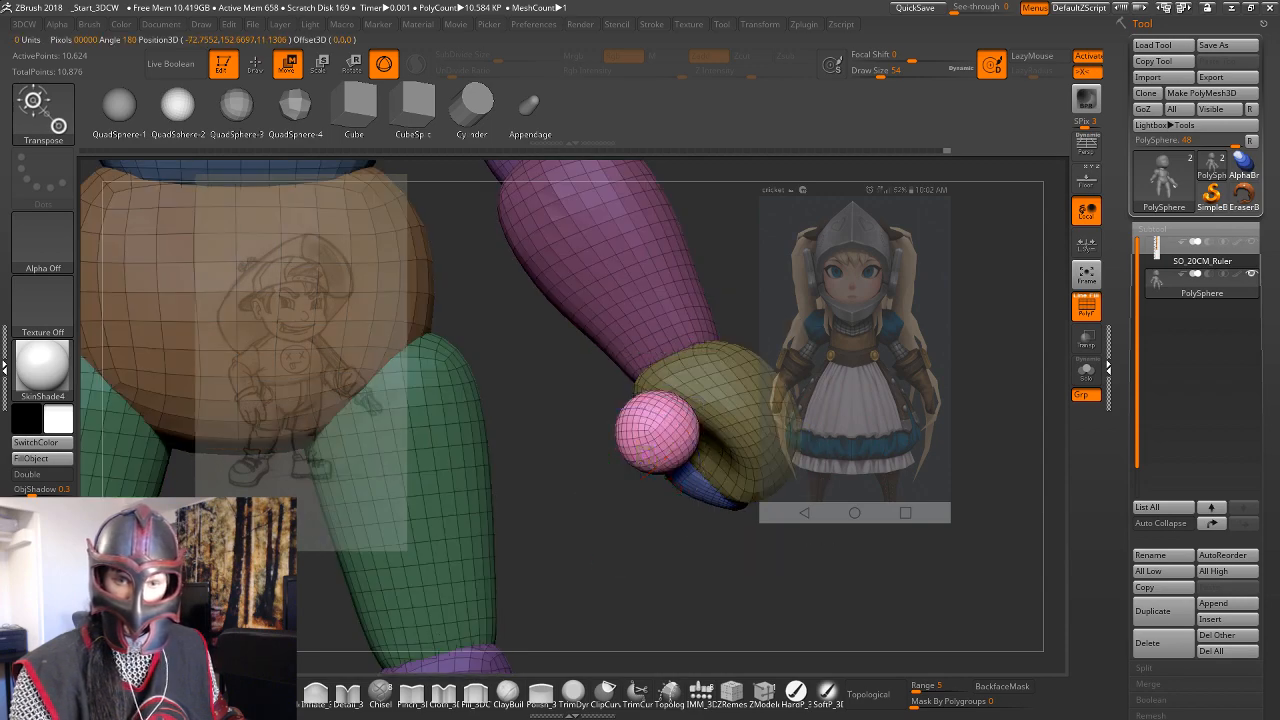
Reposition the inserted sphere against the palm near the wrist from several angles and return to Draw mode.
left_click_drag(640, 575, 460, 572)
left_click_drag(586, 500, 611, 480)
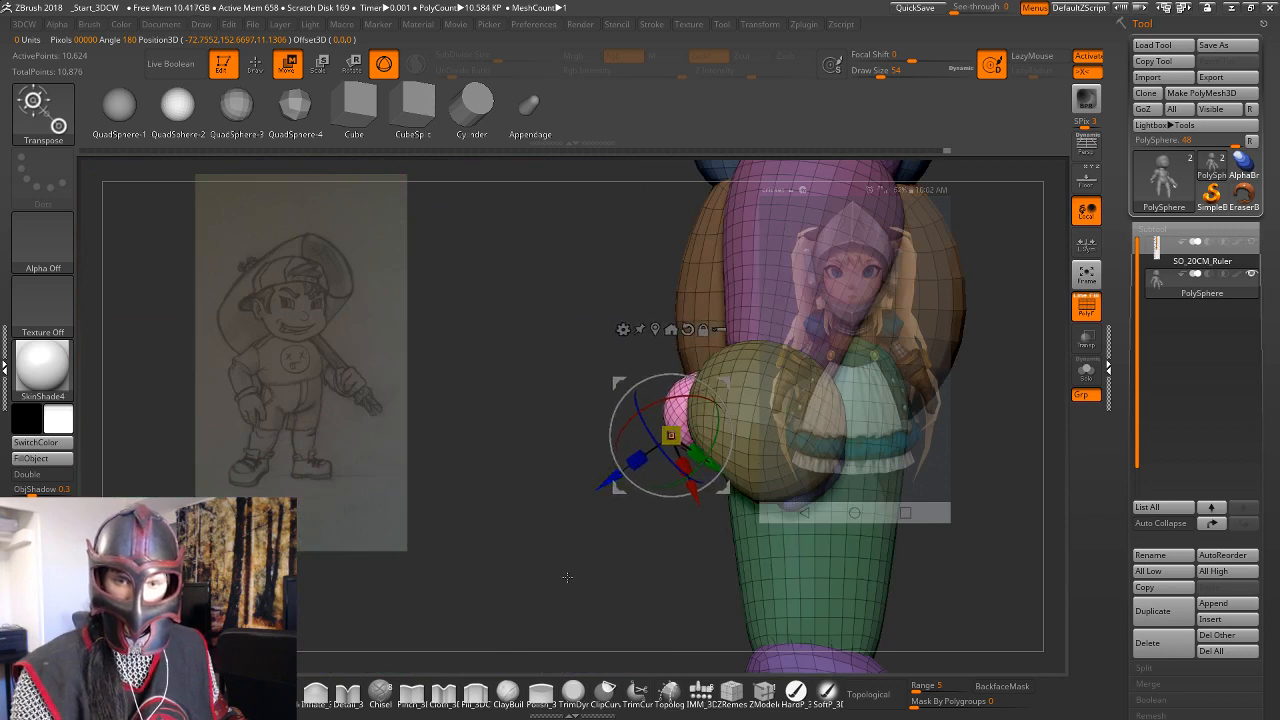
left_click_drag(563, 577, 812, 408)
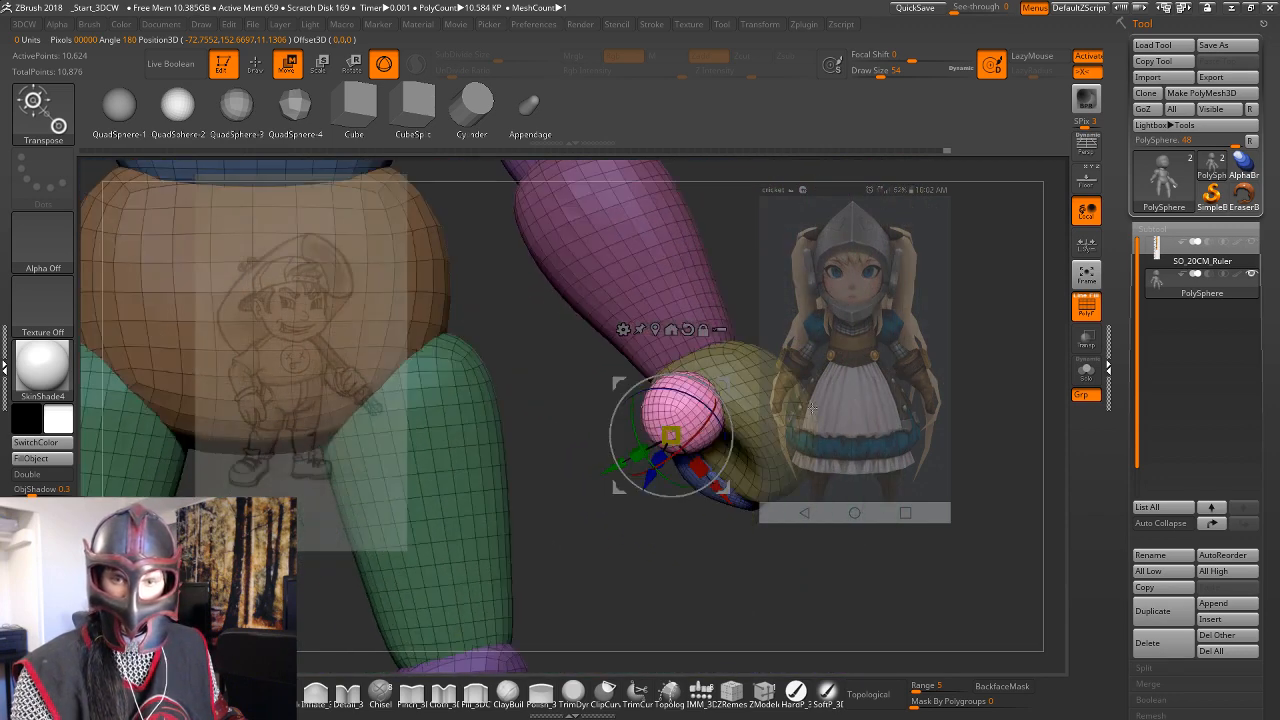
left_click_drag(683, 433, 699, 425)
mouse_move(815, 400)
left_mouse_down()
mouse_move(878, 356)
mouse_move(737, 429)
left_mouse_up()
key("q")
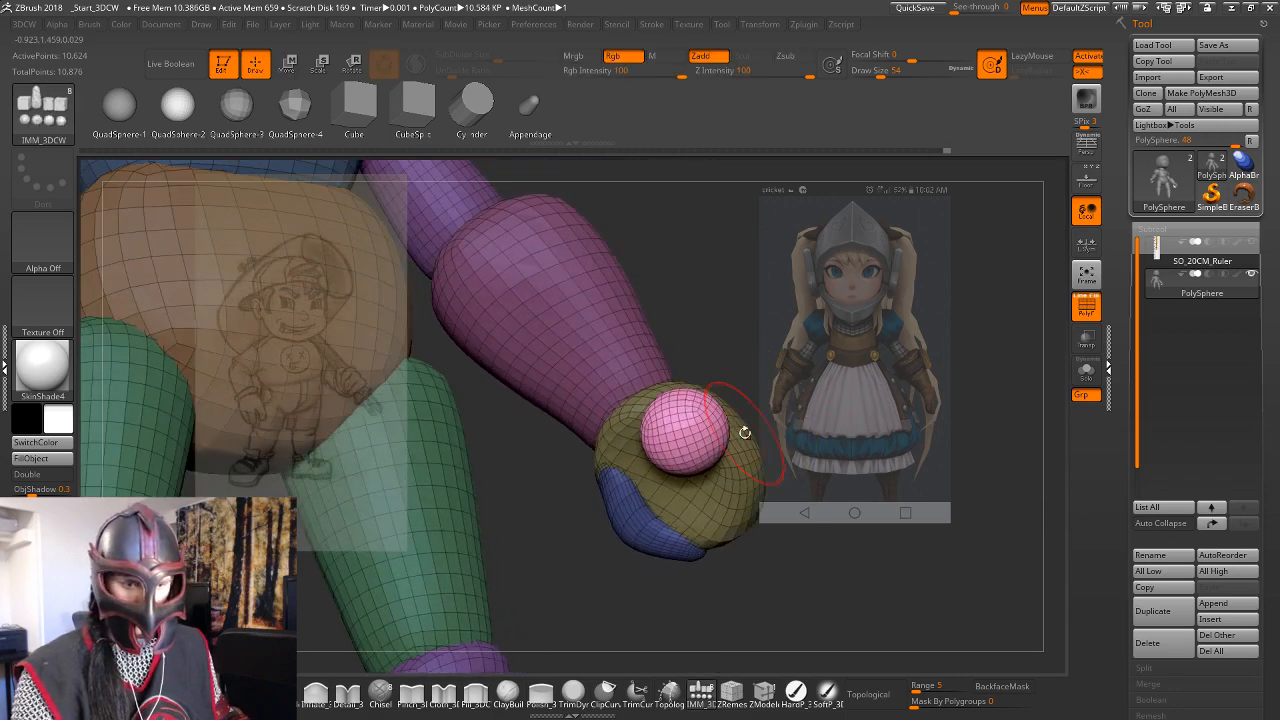
Flatten and stretch the pink sphere into an oval pad on the palm with the Move brush.
key("b")
key("m")
key("v")
left_click_drag(871, 345, 898, 301)
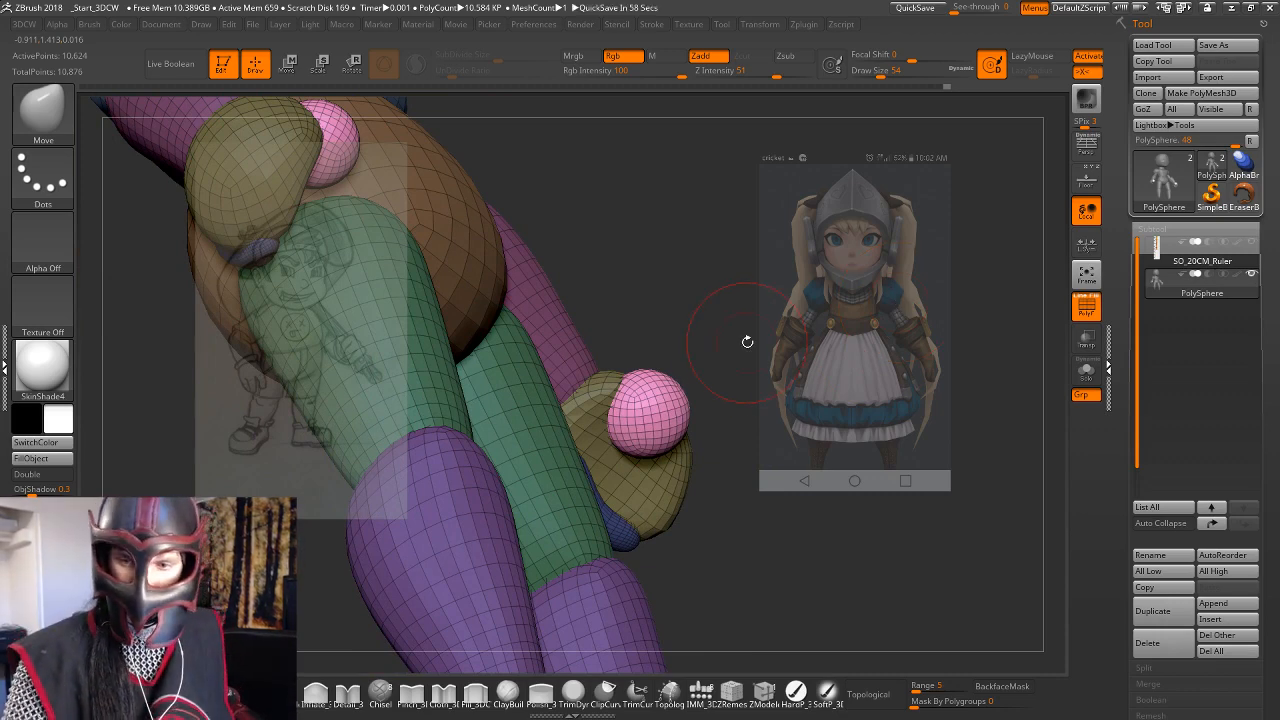
left_click_drag(747, 341, 625, 388)
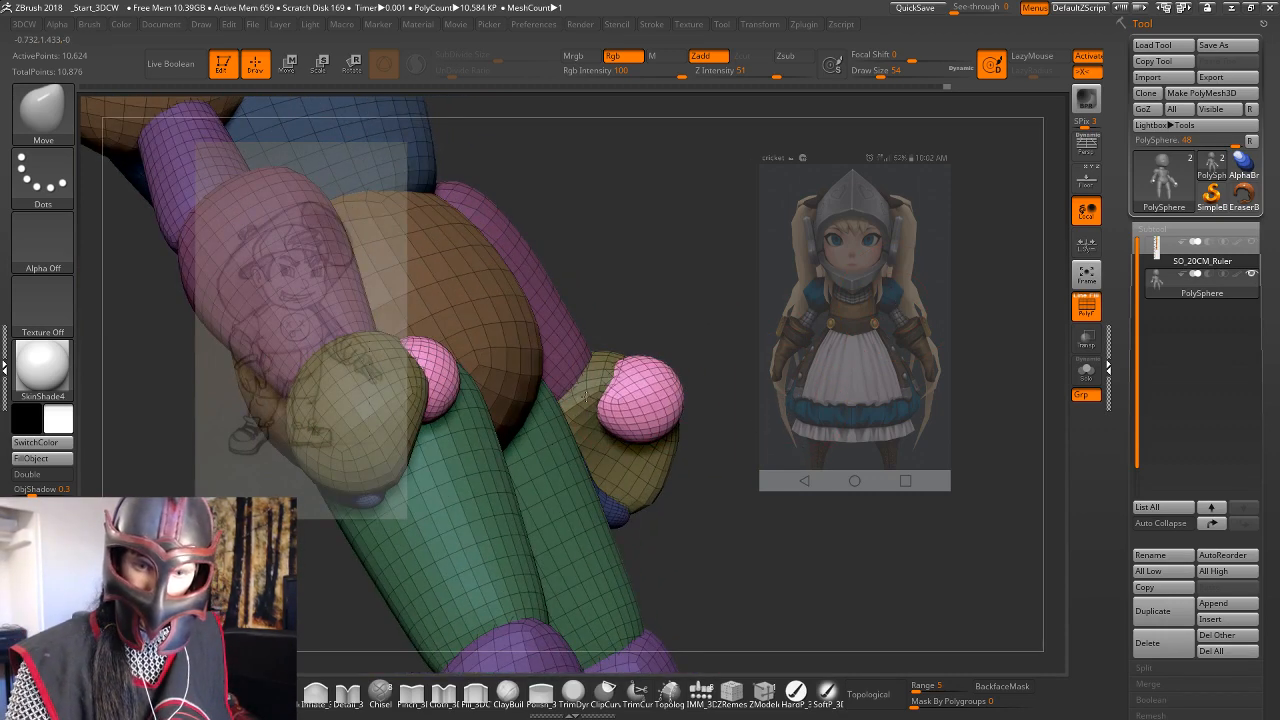
right_click_drag(587, 398, 703, 445)
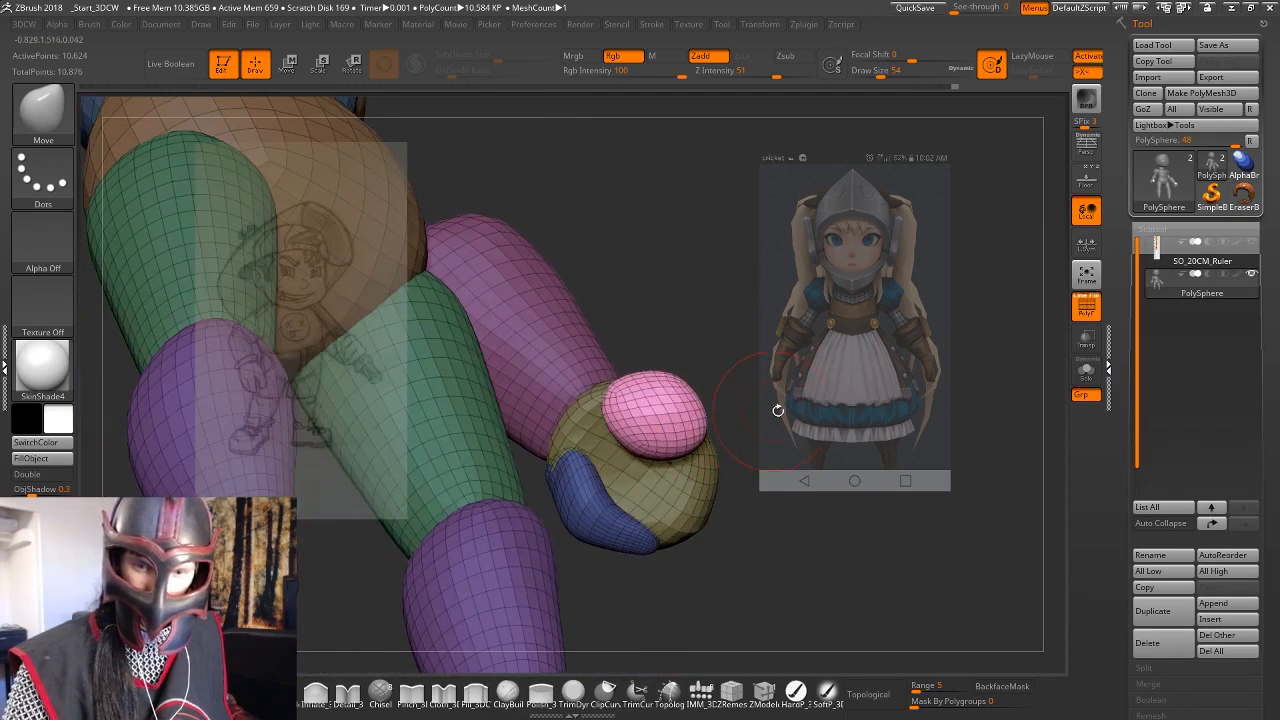
right_click_drag(778, 410, 698, 426)
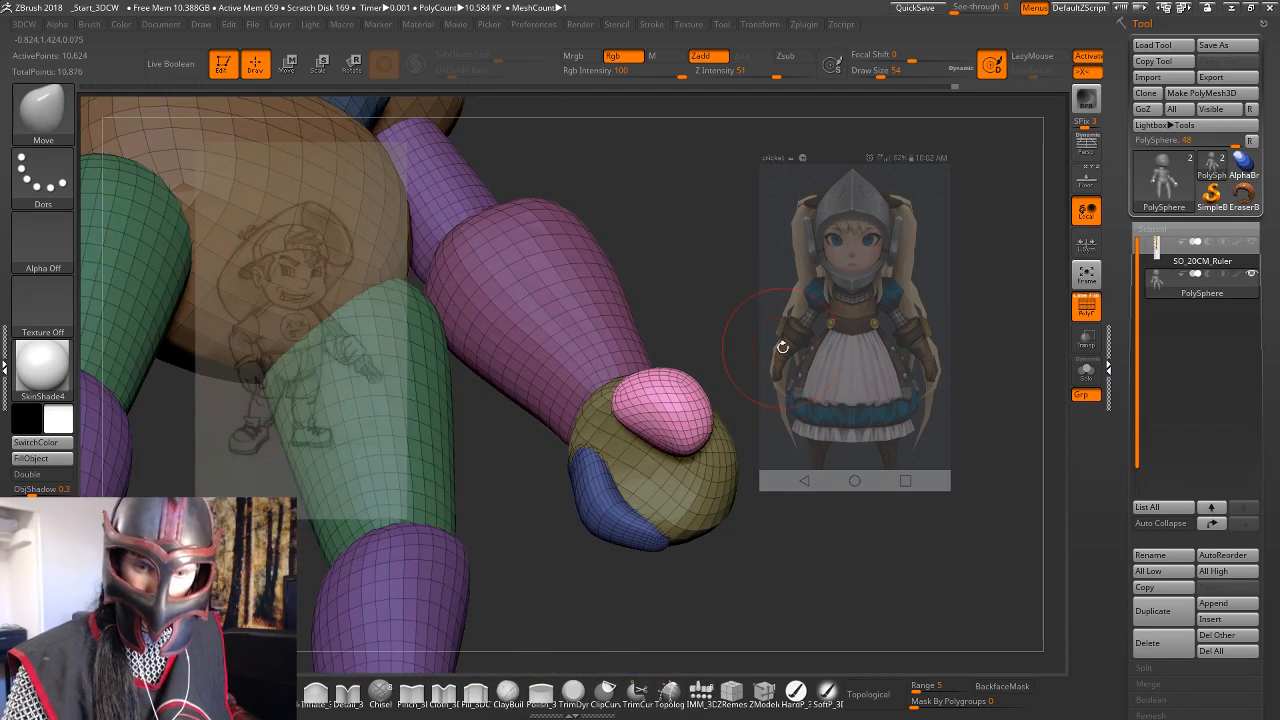
mouse_move(782, 347)
left_mouse_down()
mouse_move(668, 400)
mouse_move(687, 378)
left_mouse_up()
Set the draw size to 101 and stretch the pink pad so it wraps around the palm.
key("w")
key("q")
key("space")
mouse_move(829, 426)
left_mouse_down()
mouse_move(800, 436)
mouse_move(903, 390)
mouse_move(928, 465)
mouse_move(910, 366)
left_mouse_up()
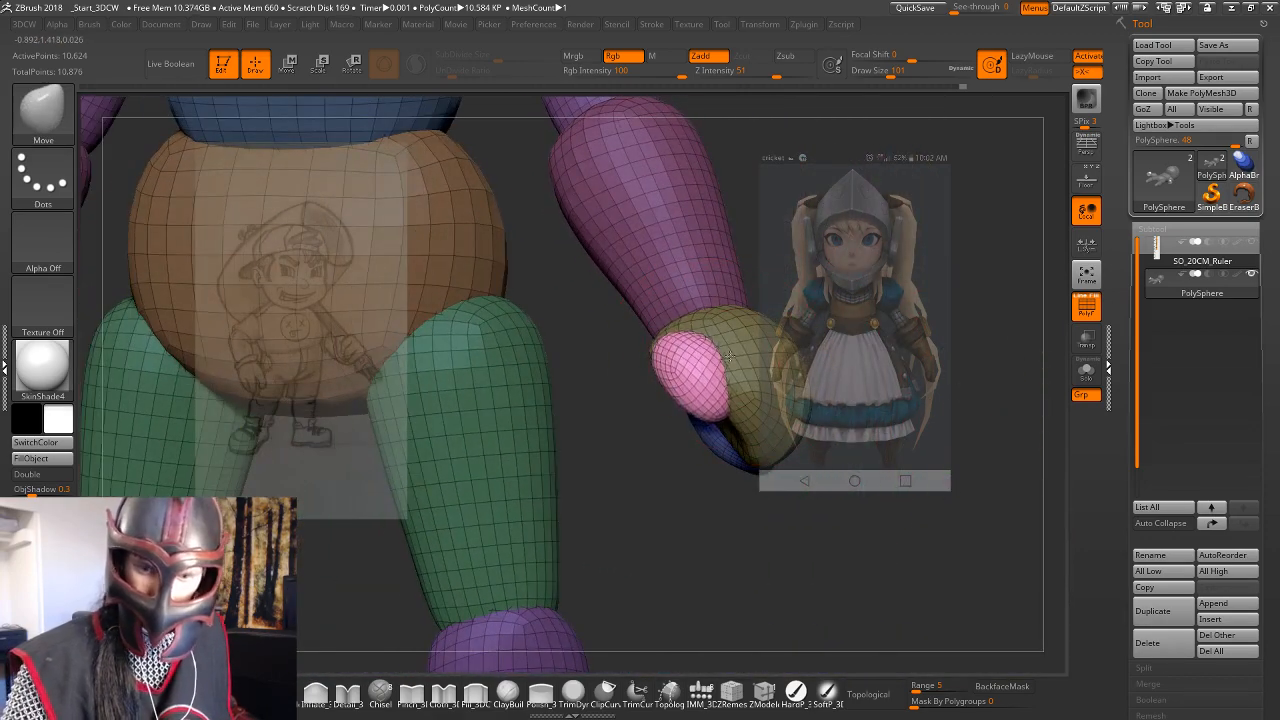
left_click_drag(912, 310, 697, 330)
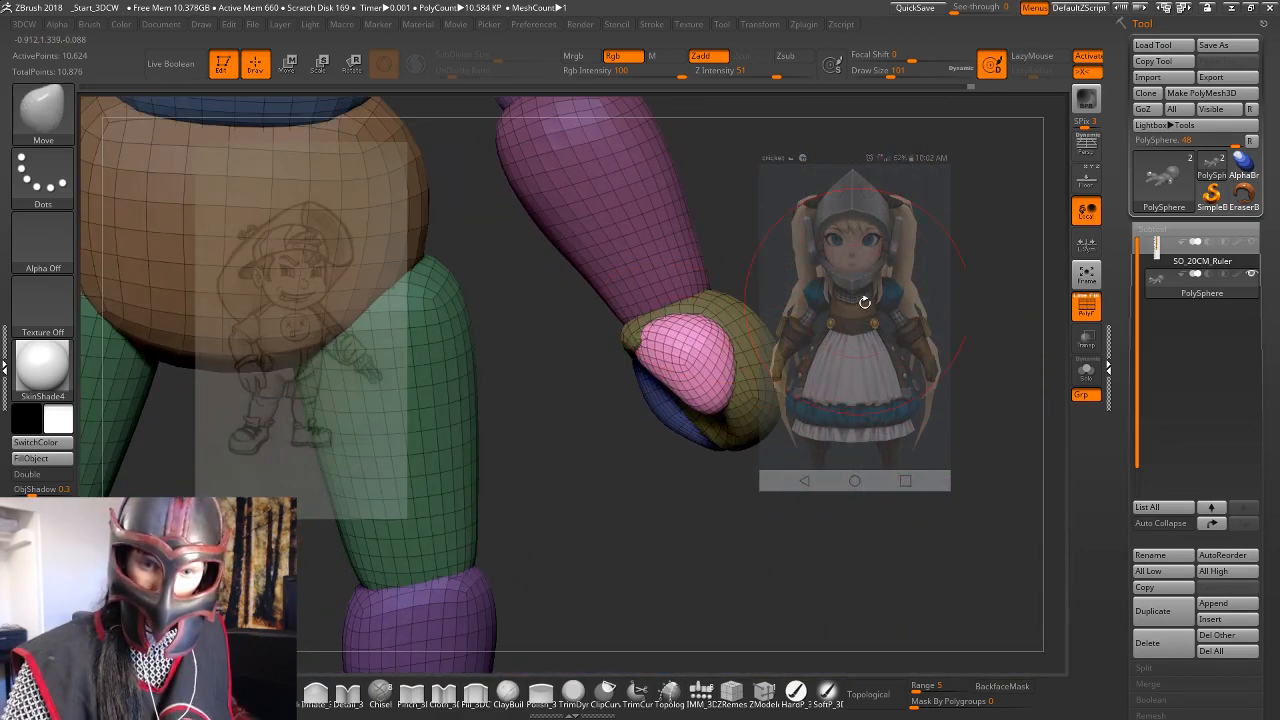
left_click_drag(864, 302, 742, 378)
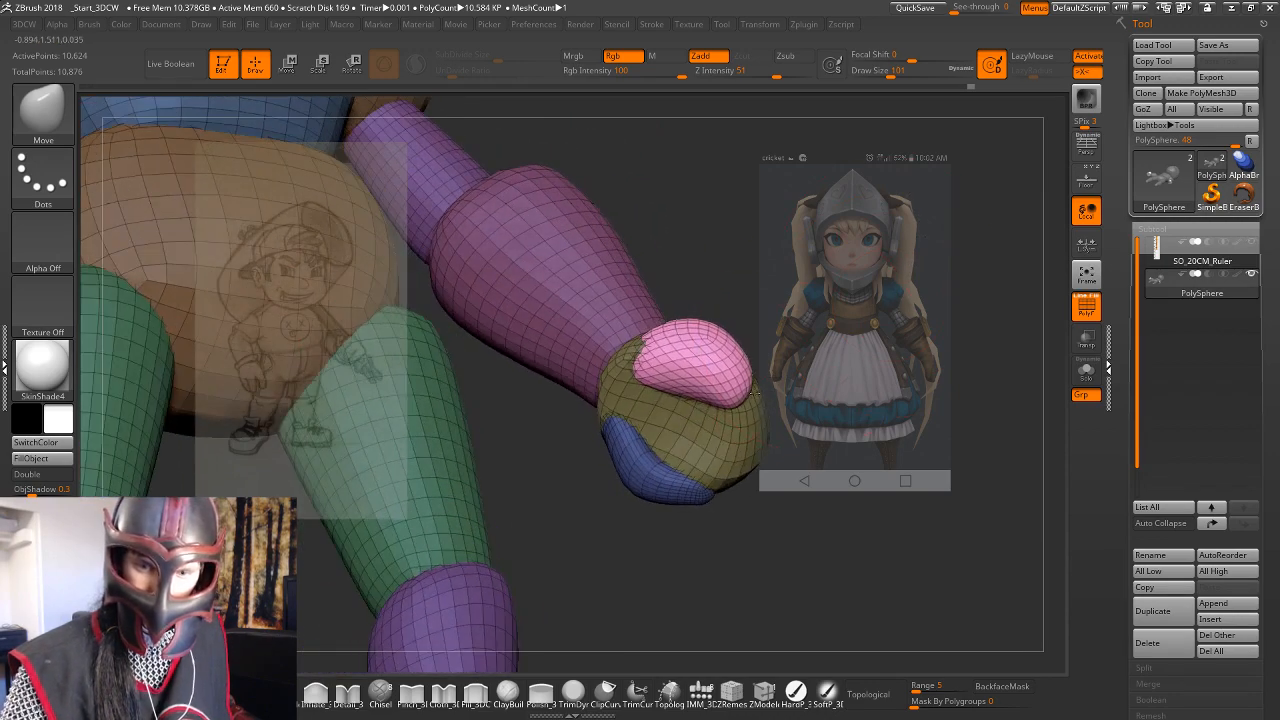
left_click_drag(823, 364, 808, 374, "shift")
Reduce the draw size to 77 and refine the pink pad's contour along the palm.
key("space")
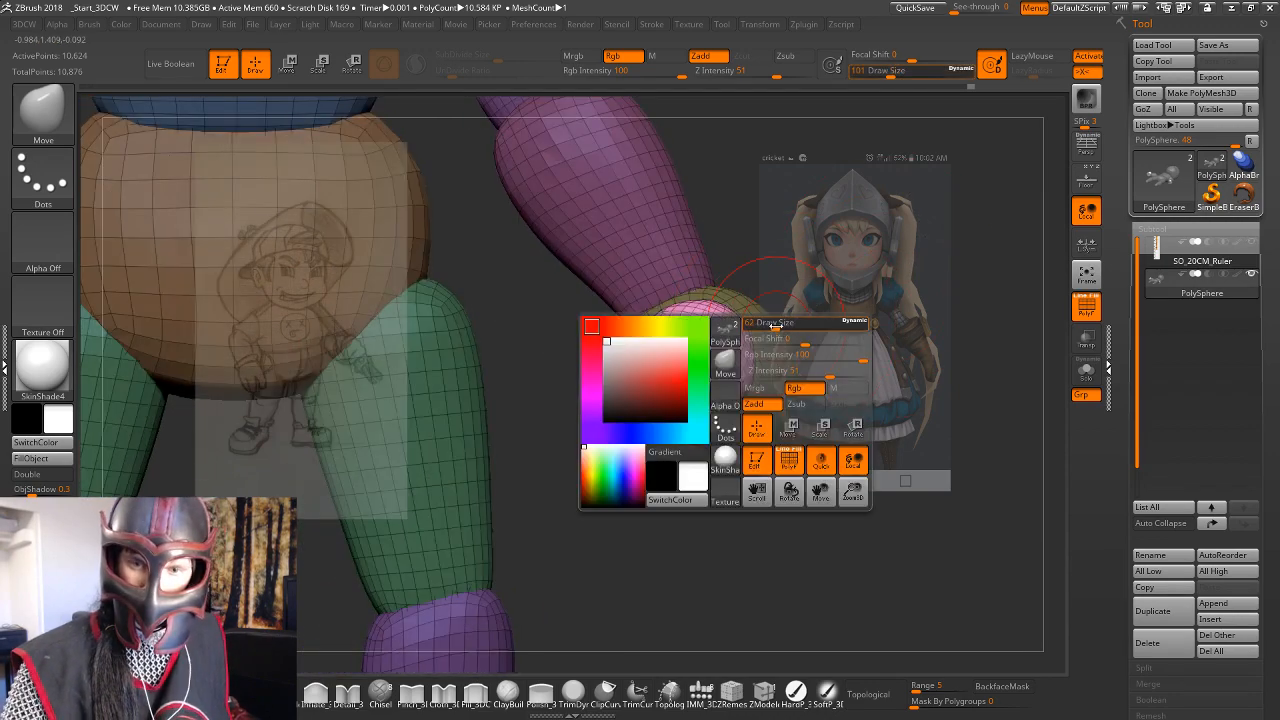
mouse_move(797, 323)
left_mouse_down()
mouse_move(882, 266)
mouse_move(650, 333)
left_mouse_up()
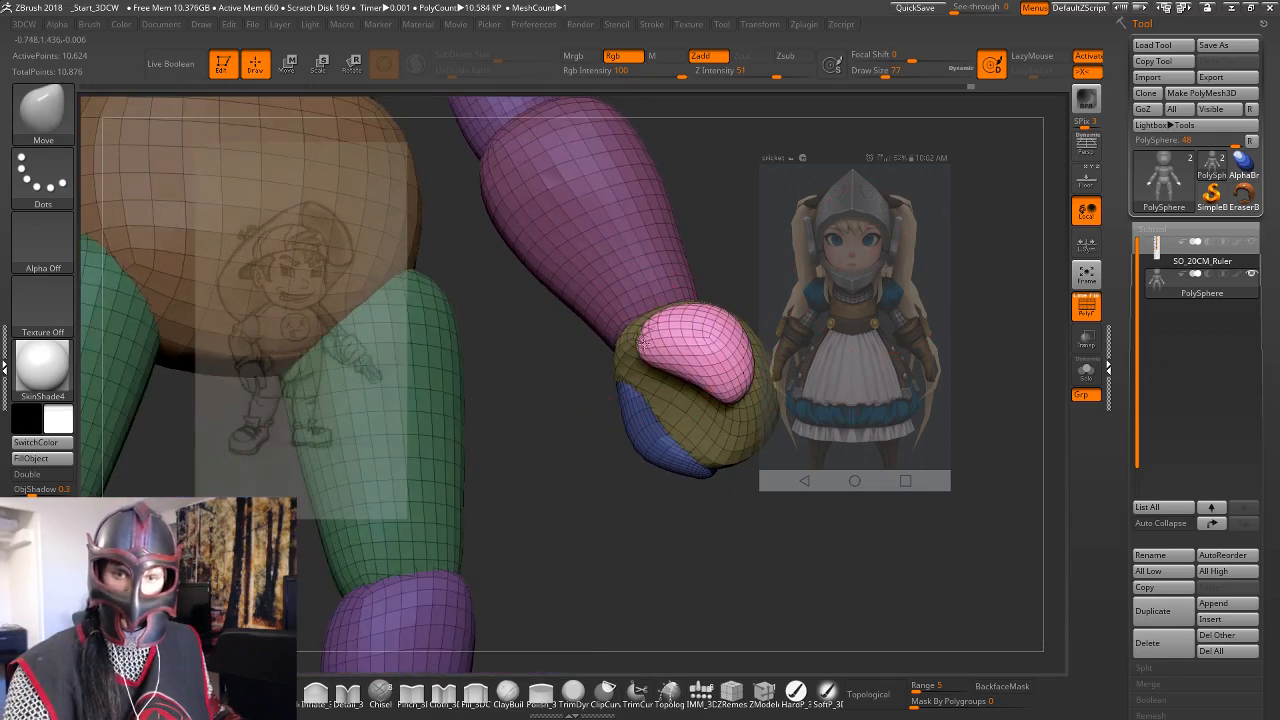
left_click_drag(760, 340, 857, 400)
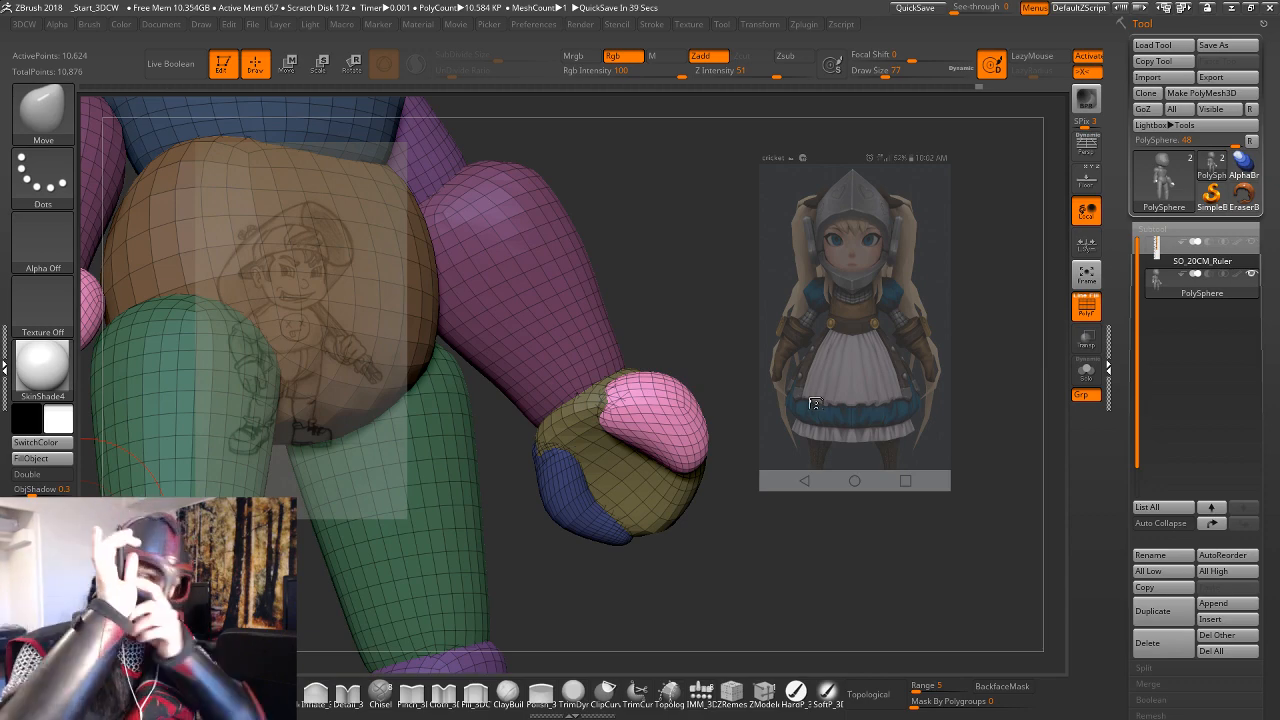
Turn off the polyframe display and frame the whole figure.
left_click_drag(814, 462, 808, 497)
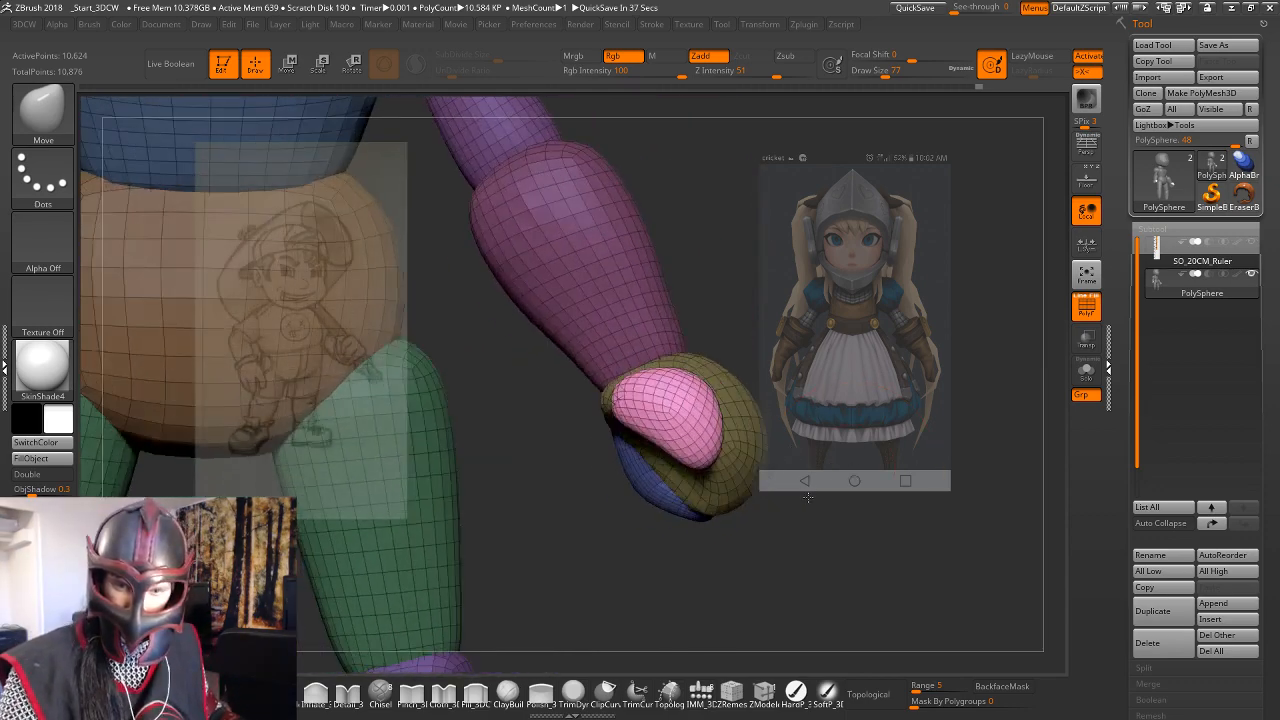
left_click(1086, 310)
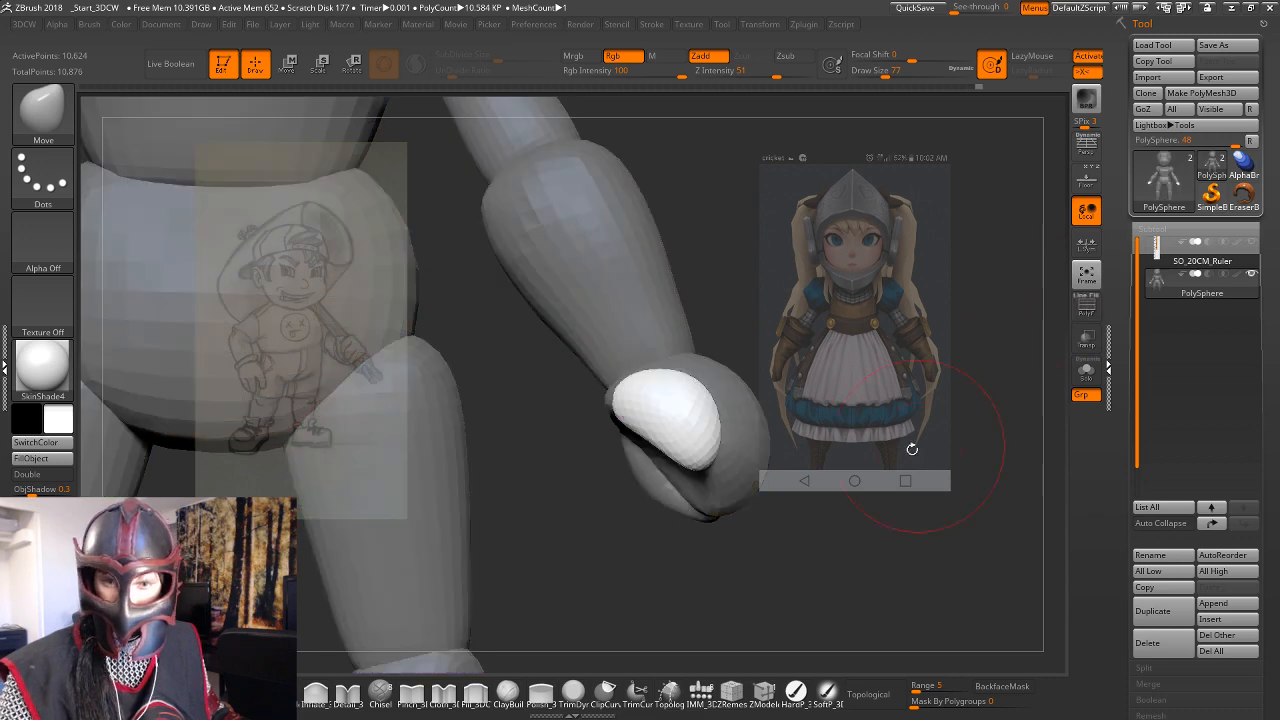
key("shift+f")
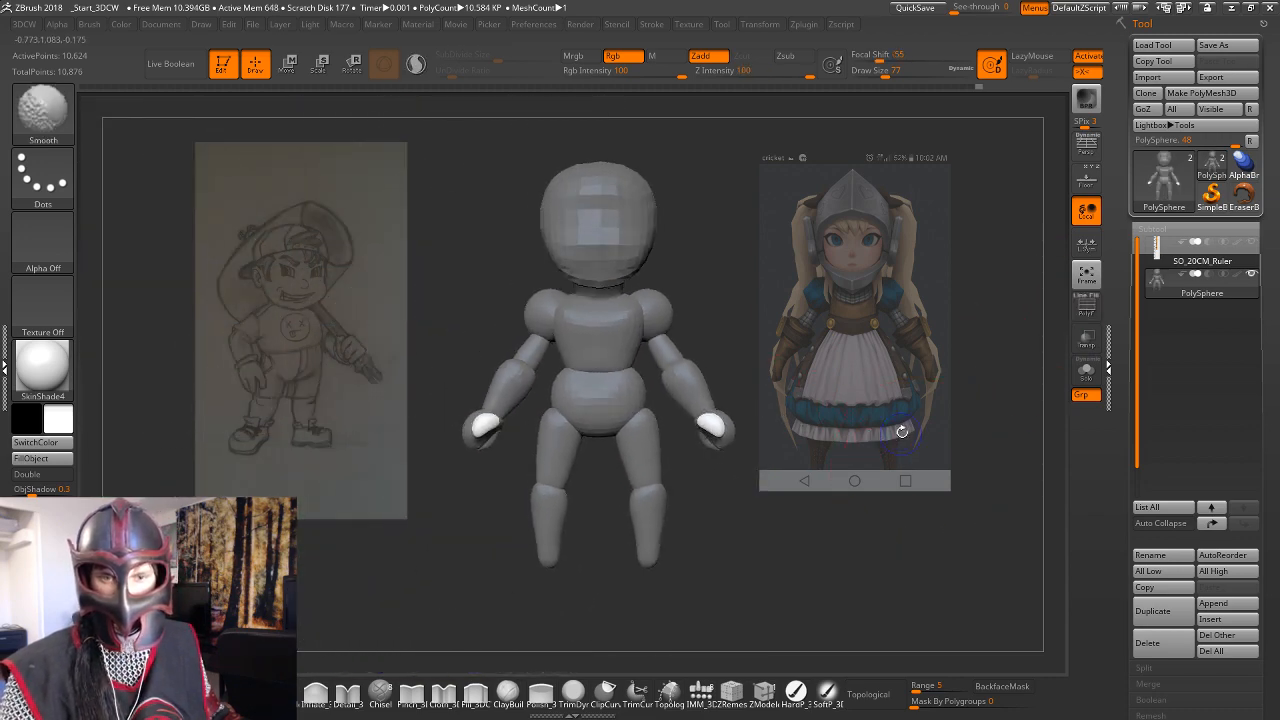
mouse_move(902, 432)
left_mouse_down()
mouse_move(894, 446)
mouse_move(832, 445)
mouse_move(1016, 442)
mouse_move(878, 464)
mouse_move(884, 438)
left_mouse_up()
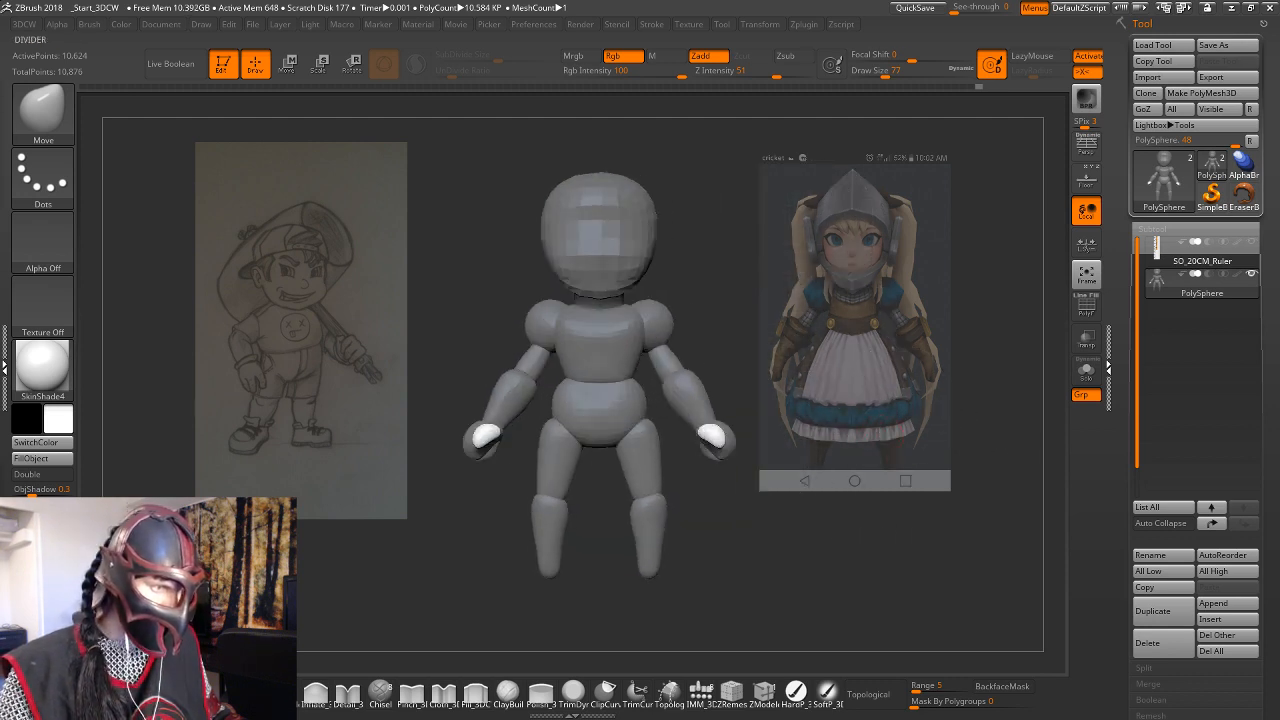
Mask everything except the pelvis, adding the shoulder spheres to the mask with a lasso selection.
left_click_drag(959, 549, 786, 545)
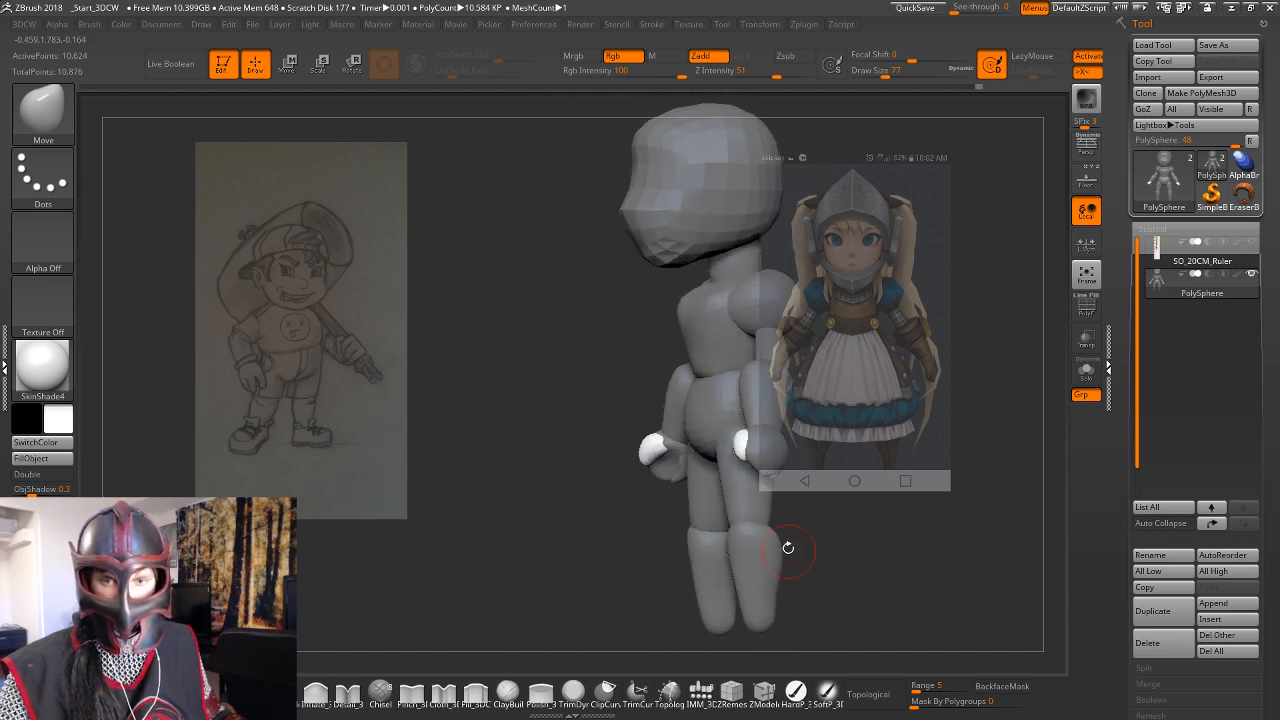
key("w")
left_click(697, 391, "ctrl")
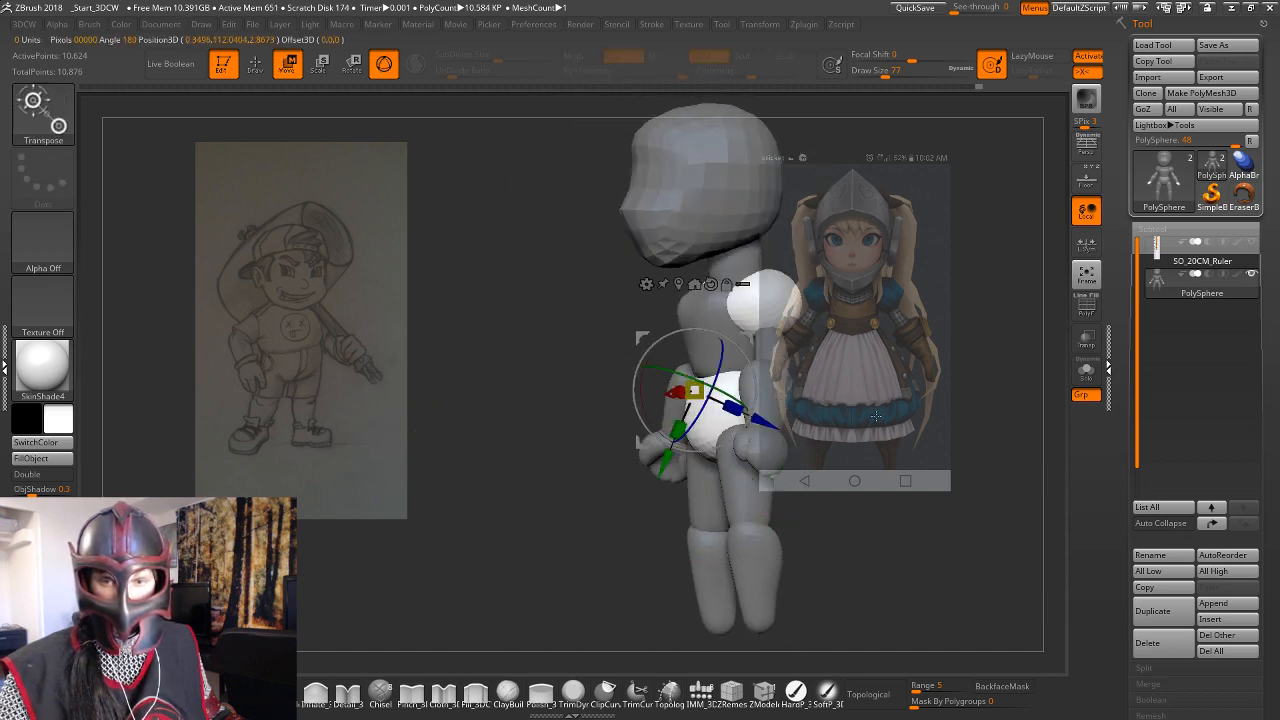
mouse_move(916, 381)
left_mouse_down()
mouse_move(884, 379)
mouse_move(922, 370)
left_mouse_up()
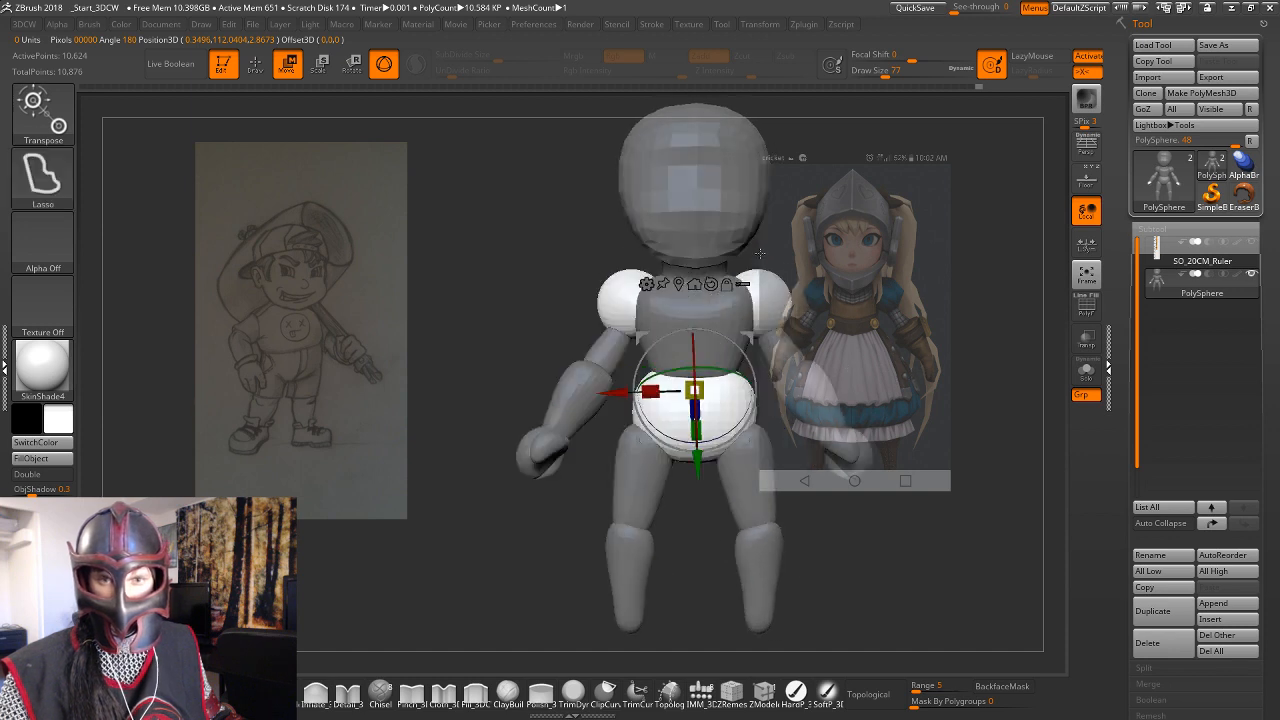
key("q")
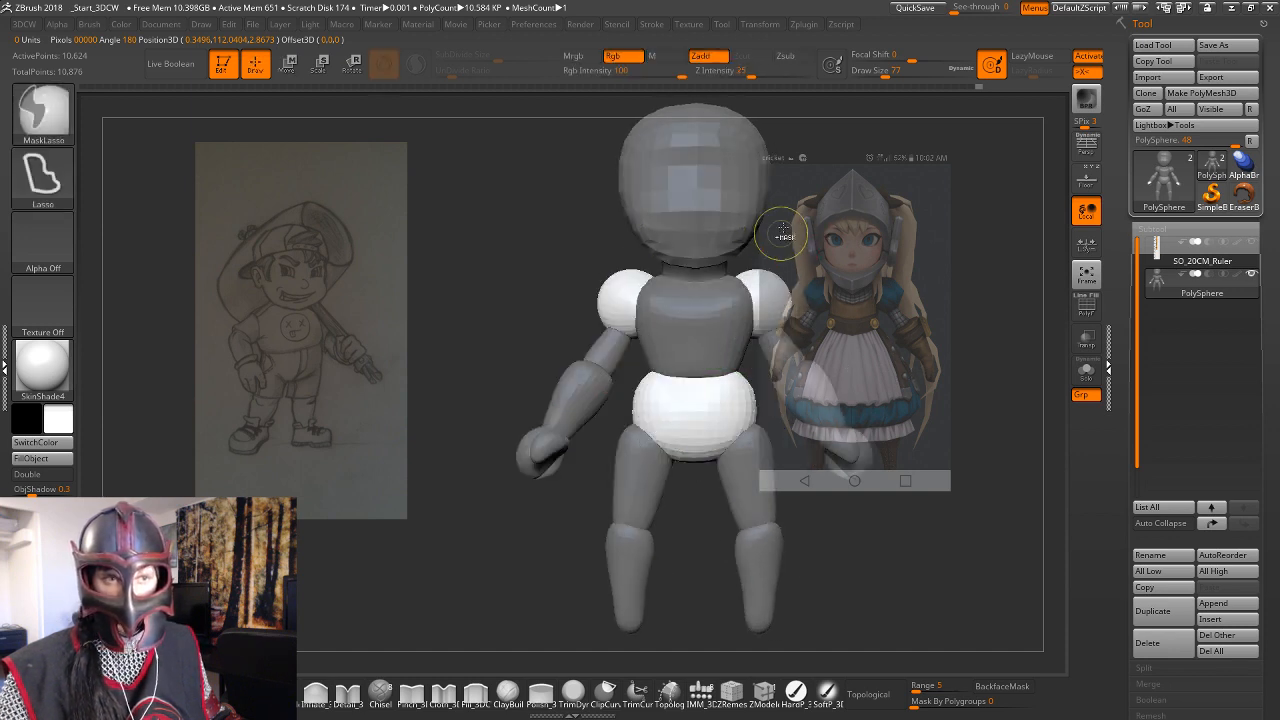
mouse_move(805, 245)
left_mouse_down("ctrl")
mouse_move(740, 215)
mouse_move(695, 314)
mouse_move(770, 358)
mouse_move(852, 290)
left_mouse_up("ctrl")
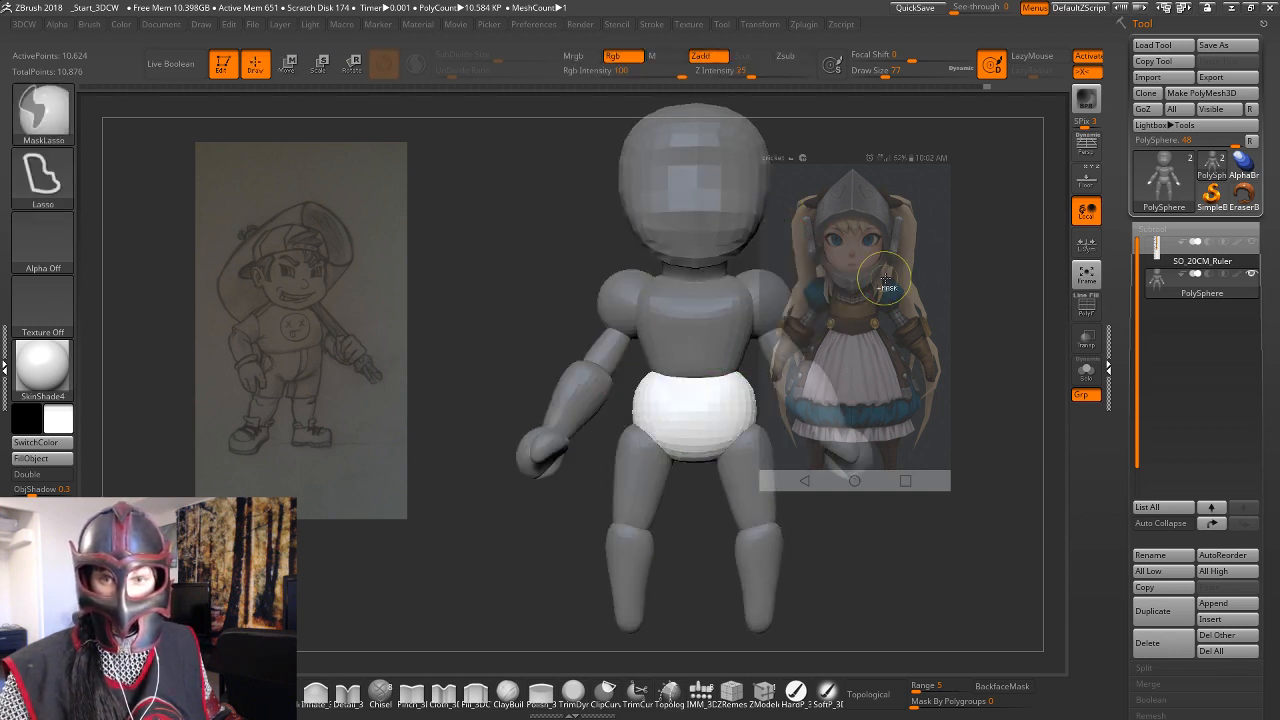
Clear the current mask, isolate only the pelvis by masking all other parts, and return to Draw mode.
left_click(944, 346, "ctrl")
mouse_move(944, 352)
left_mouse_down("ctrl")
mouse_move(966, 394)
mouse_move(1023, 396)
mouse_move(977, 421)
left_mouse_up("ctrl")
key("w")
left_click(720, 417, "ctrl")
key("q")
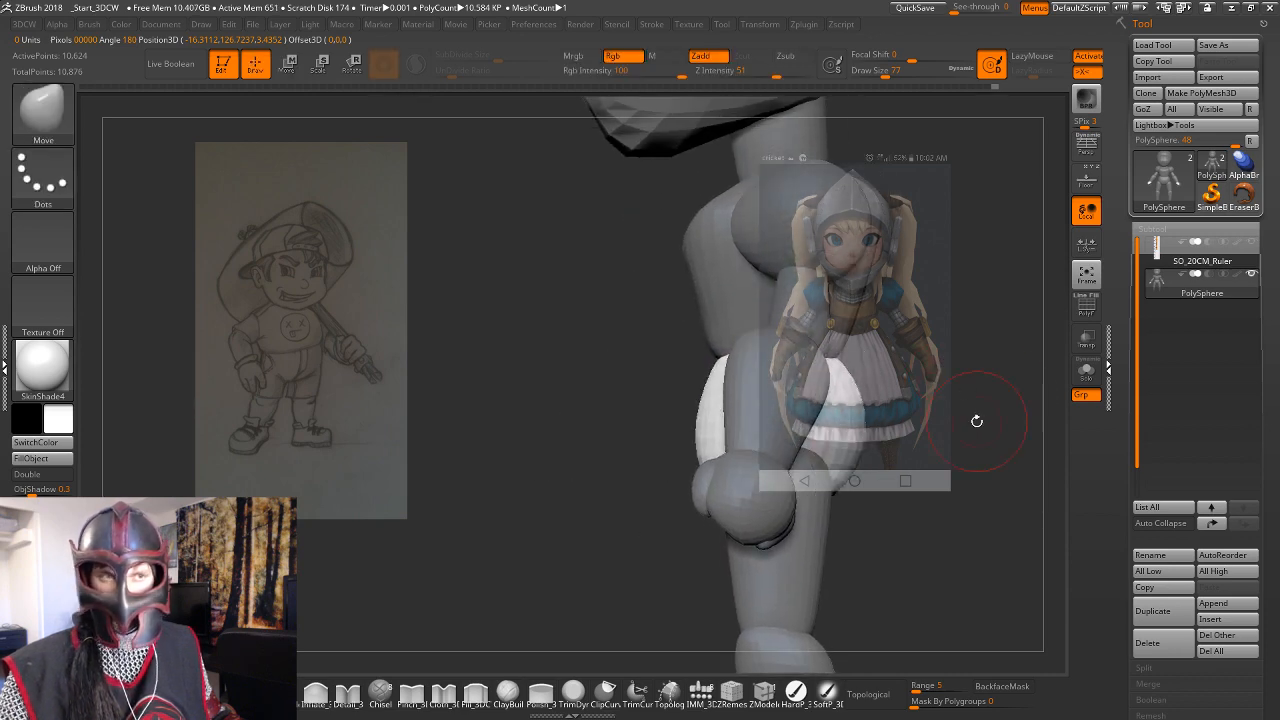
Set the Move brush's draw size to 158 and reshape the pelvis's front and back profile in side view.
key("space")
left_click_drag(752, 355, 764, 355)
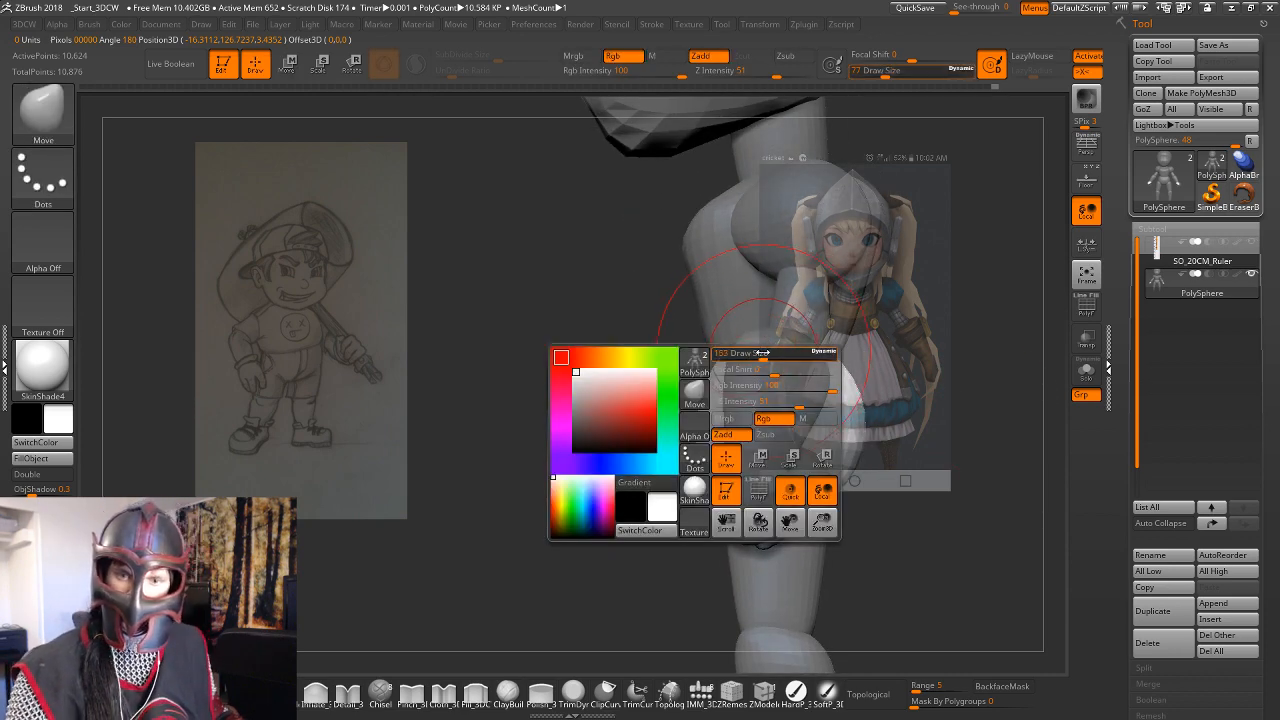
left_click_drag(899, 305, 981, 314)
left_click_drag(690, 358, 692, 338)
left_click_drag(962, 345, 892, 352)
left_click_drag(685, 423, 697, 422)
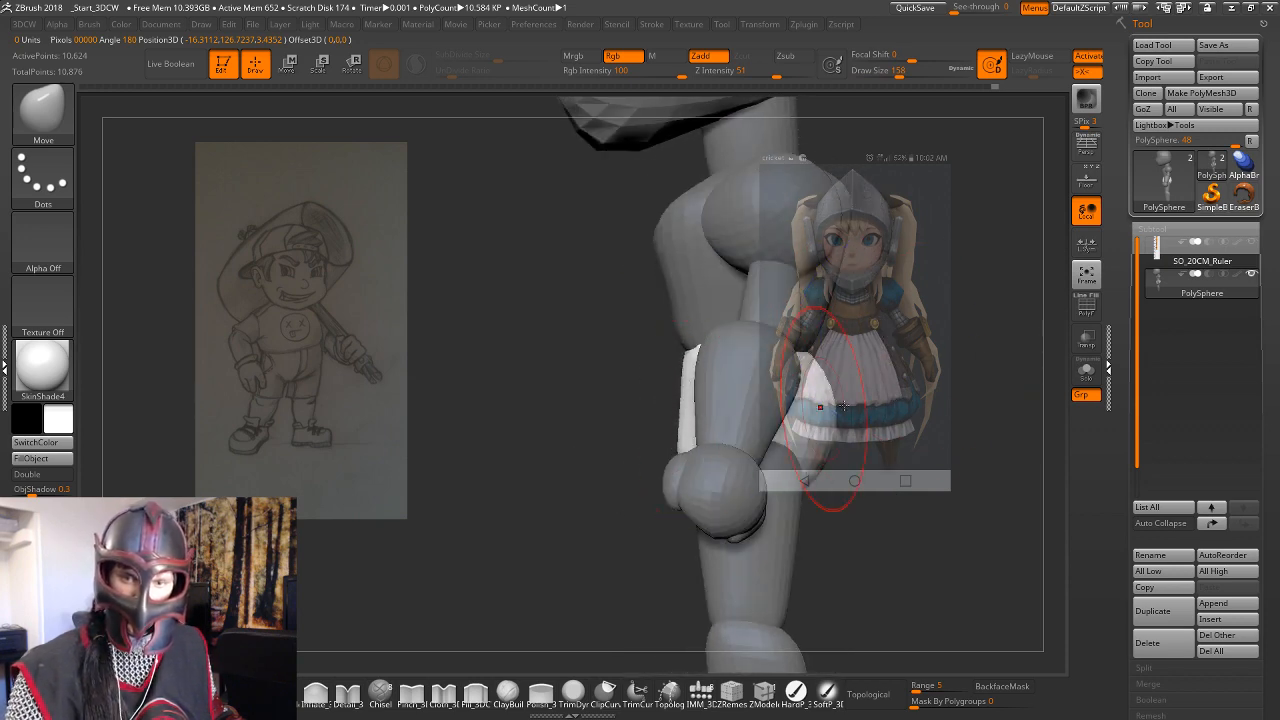
mouse_move(880, 400)
left_mouse_down()
mouse_move(963, 382)
mouse_move(917, 386)
mouse_move(945, 388)
left_mouse_up()
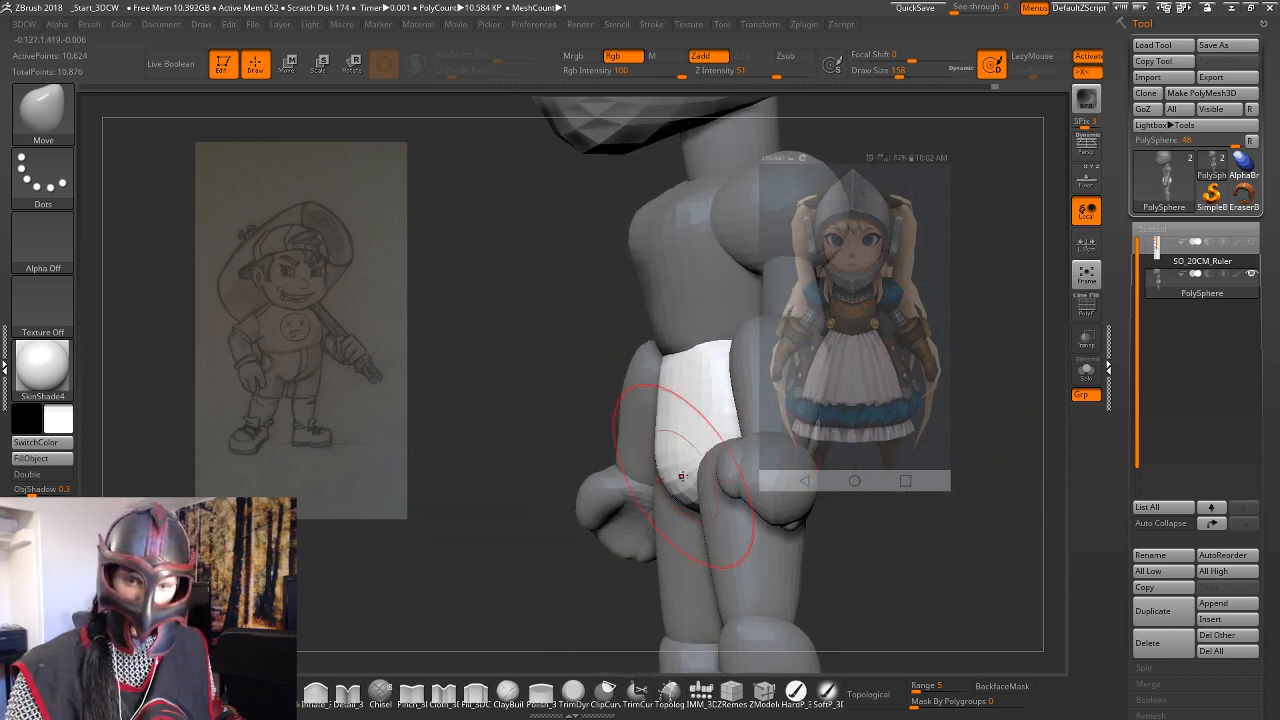
Pull the pelvis's lower edge down slightly and adjust its side contours in front view.
left_click_drag(872, 455, 955, 432, "shift")
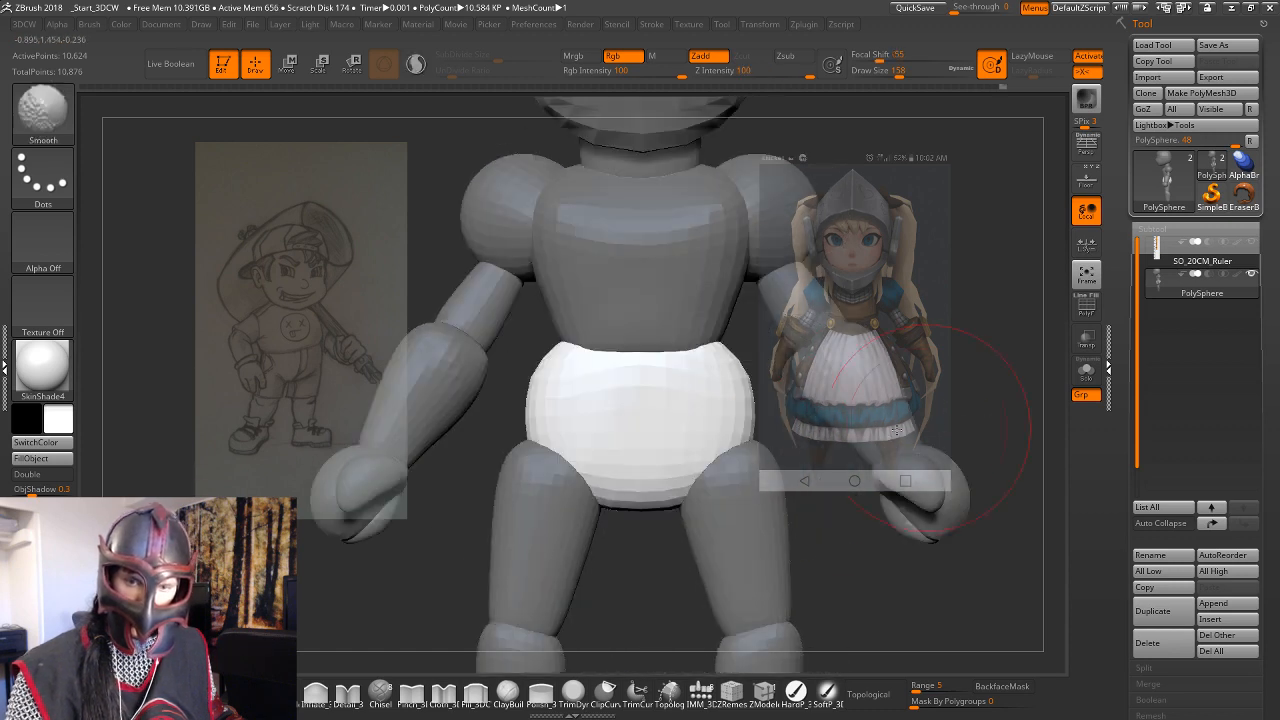
left_click_drag(664, 503, 662, 514)
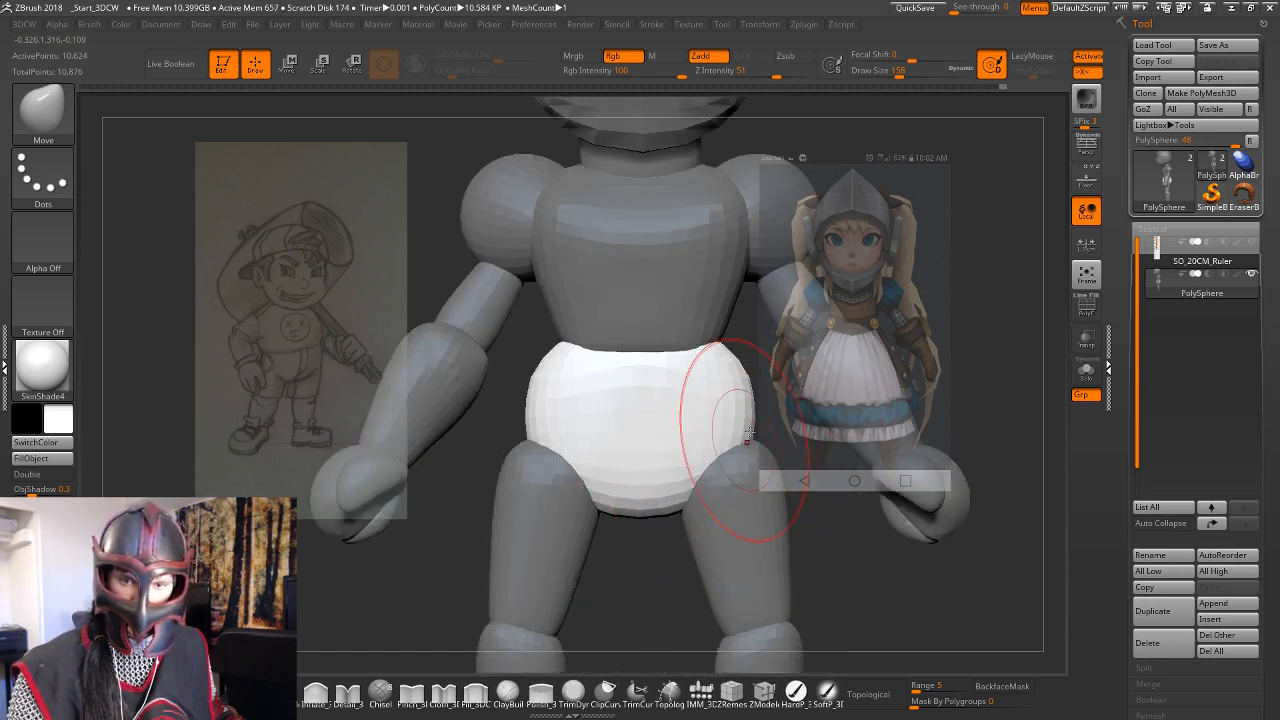
left_click_drag(744, 368, 733, 372)
left_click_drag(750, 420, 753, 421)
Reshape the back and sides of the pelvis from behind, reducing the draw size to 132.
left_click_drag(508, 367, 966, 367, "alt")
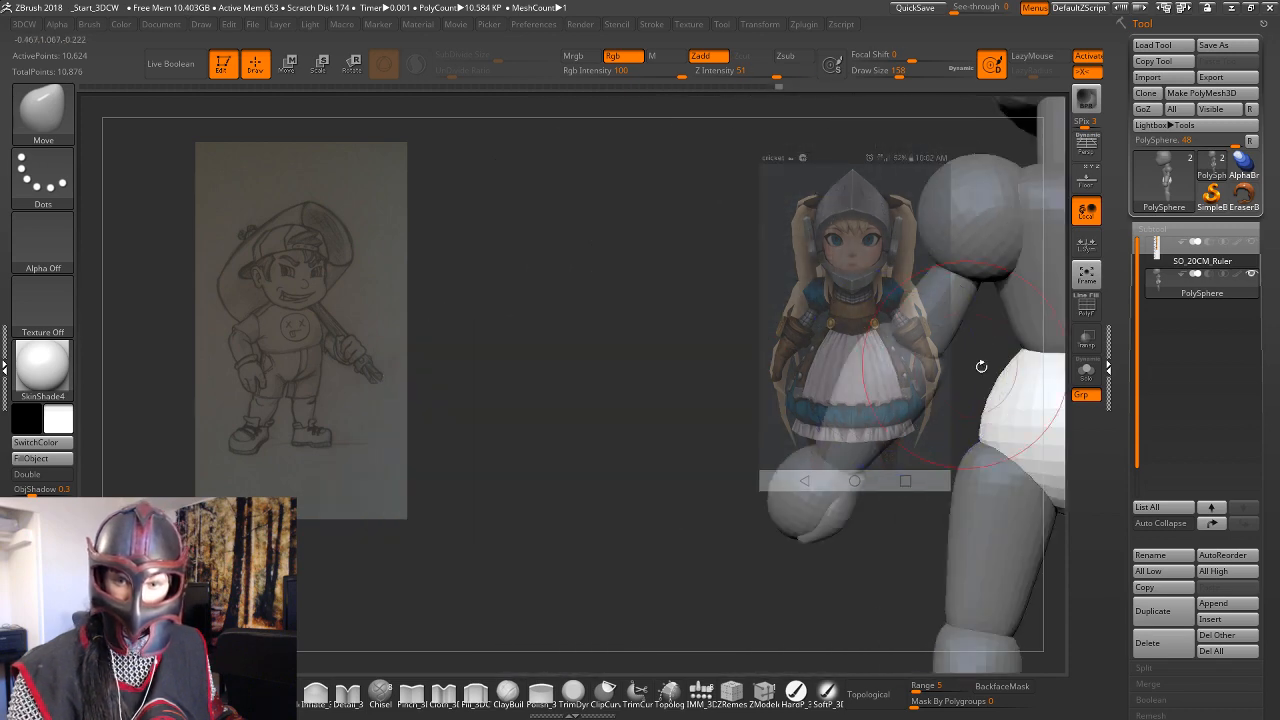
left_click_drag(901, 538, 492, 478, "alt")
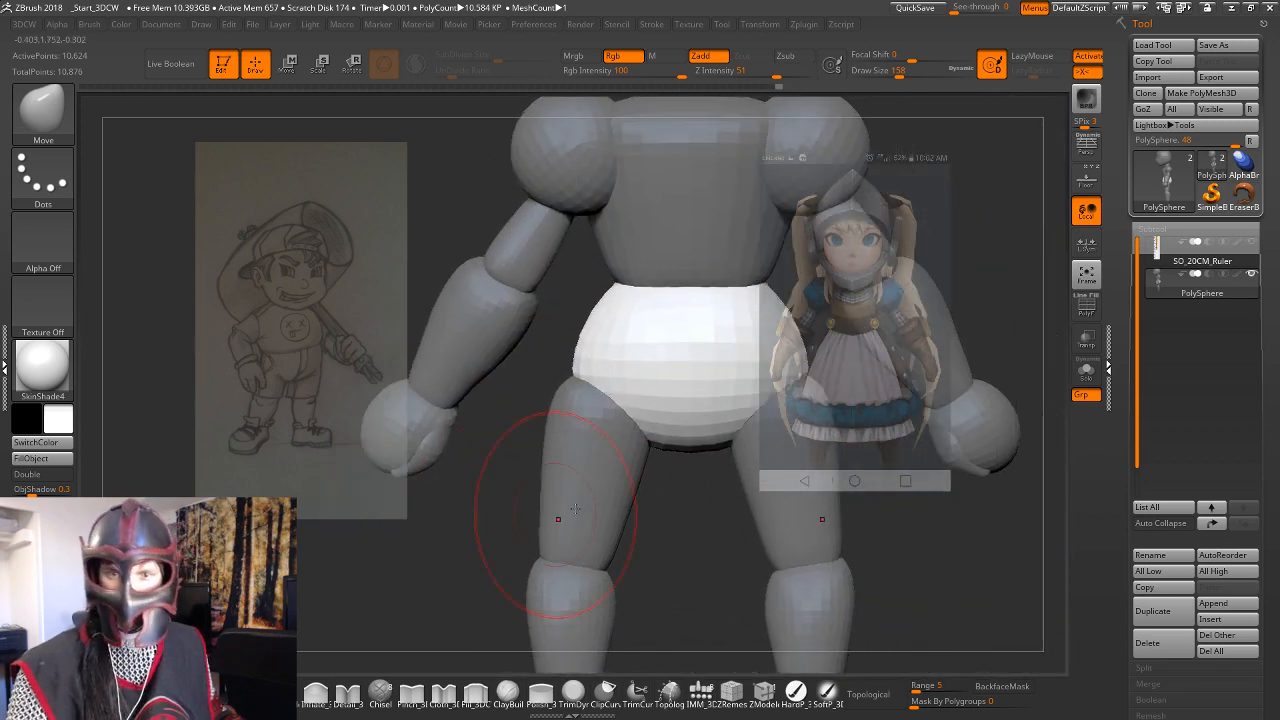
left_click_drag(898, 470, 891, 531, "alt")
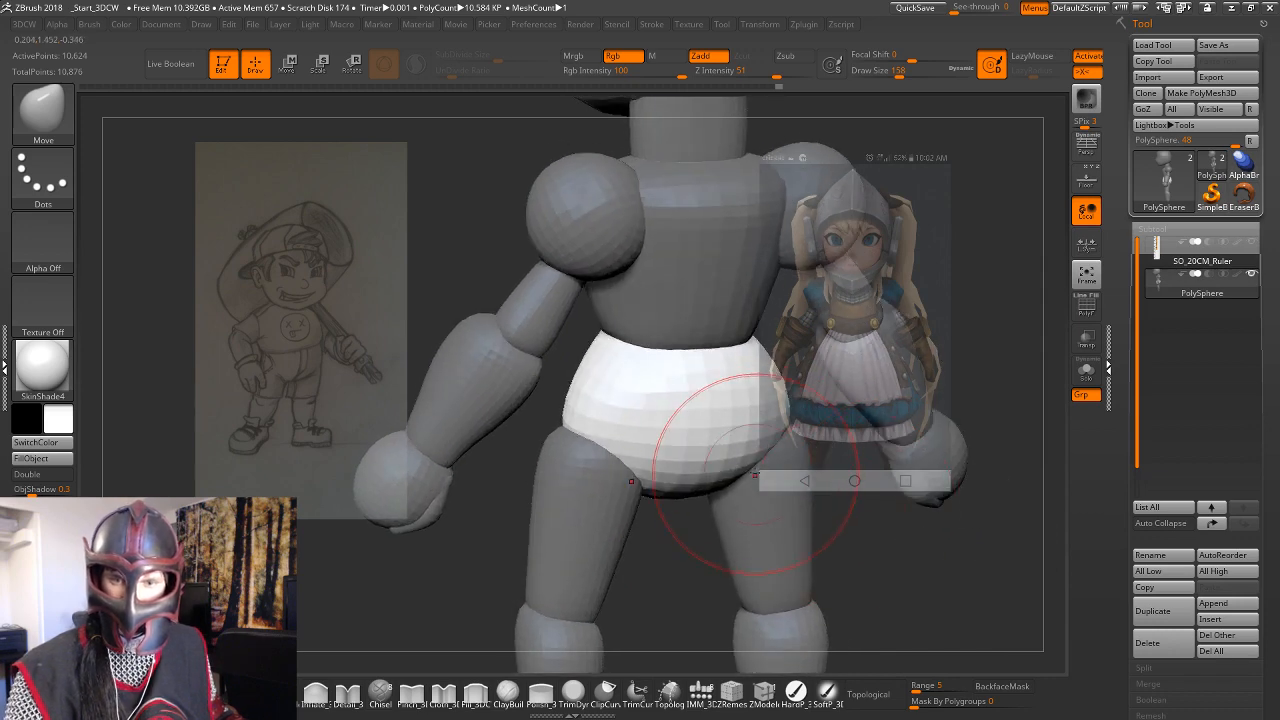
mouse_move(862, 480)
left_mouse_down()
mouse_move(695, 456)
mouse_move(858, 474)
mouse_move(786, 457)
mouse_move(812, 457)
mouse_move(801, 456)
left_mouse_up()
left_click_drag(780, 346, 762, 332)
mouse_move(793, 384)
left_mouse_down()
mouse_move(784, 378)
mouse_move(778, 412)
left_mouse_up()
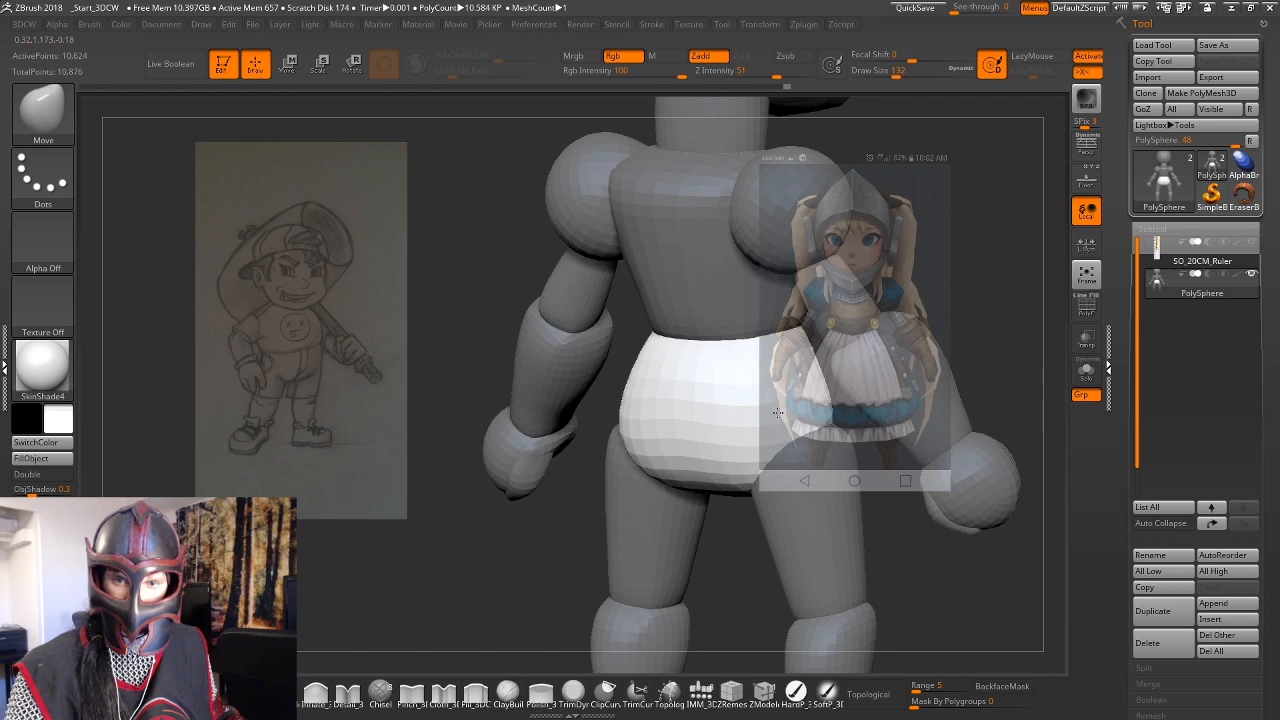
Mask everything except the inserted pads on the palms and return to the Move brush for sculpting the hand.
mouse_move(777, 412)
left_mouse_down("shift")
mouse_move(815, 394)
mouse_move(1010, 397)
left_mouse_up("shift")
mouse_move(886, 557)
left_mouse_down("alt")
mouse_move(720, 506)
mouse_move(886, 534)
mouse_move(843, 526)
mouse_move(877, 520)
mouse_move(826, 520)
mouse_move(886, 509)
mouse_move(838, 500)
mouse_move(848, 485)
mouse_move(777, 449)
left_mouse_up("alt")
key("w")
left_click(640, 406, "ctrl")
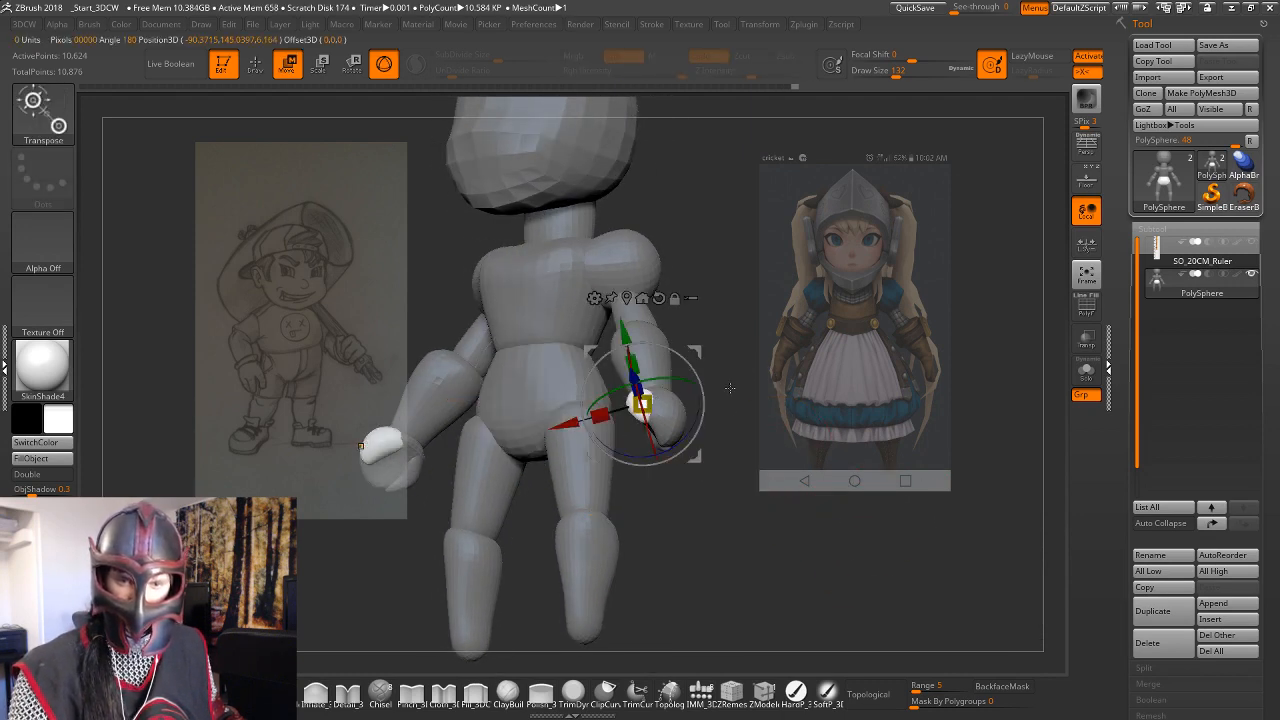
mouse_move(727, 390)
left_mouse_down()
mouse_move(786, 421)
mouse_move(806, 471)
mouse_move(769, 410)
left_mouse_up()
key("q")
key("w")
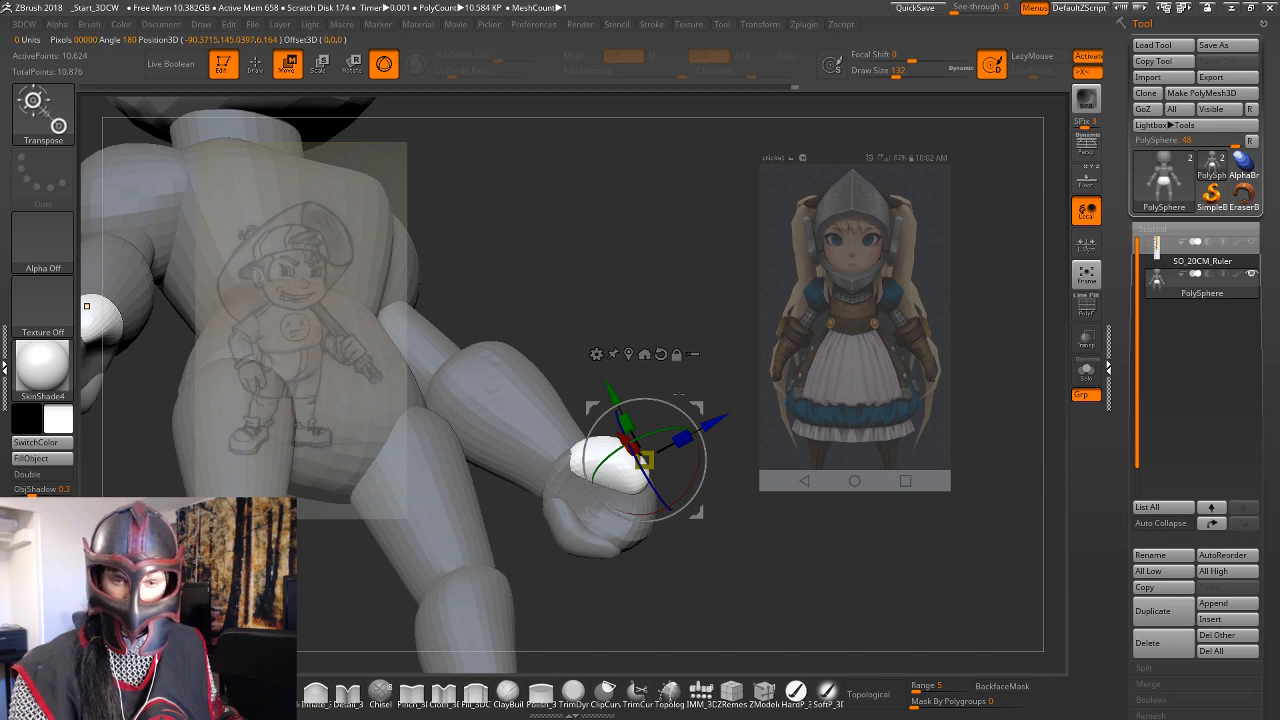
mouse_move(720, 420)
left_mouse_down()
mouse_move(770, 424)
mouse_move(854, 386)
mouse_move(820, 275)
mouse_move(795, 255)
left_mouse_up()
key("q")
left_click_drag(792, 383, 536, 402)
left_click_drag(698, 452, 729, 296)
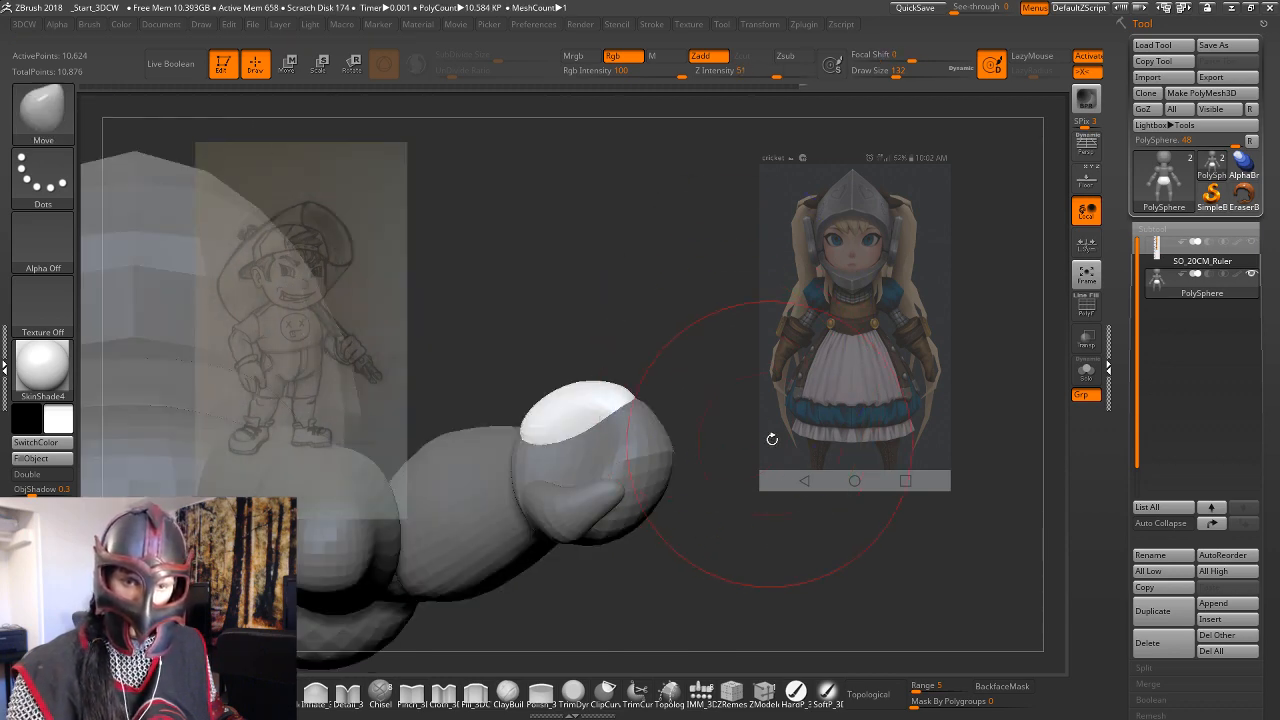
Mask everything except the palm pad opposite the thumb, and reshape it with the Move brush at a draw size of 90.
left_click_drag(772, 439, 747, 400)
key("w")
left_click(571, 445, "ctrl")
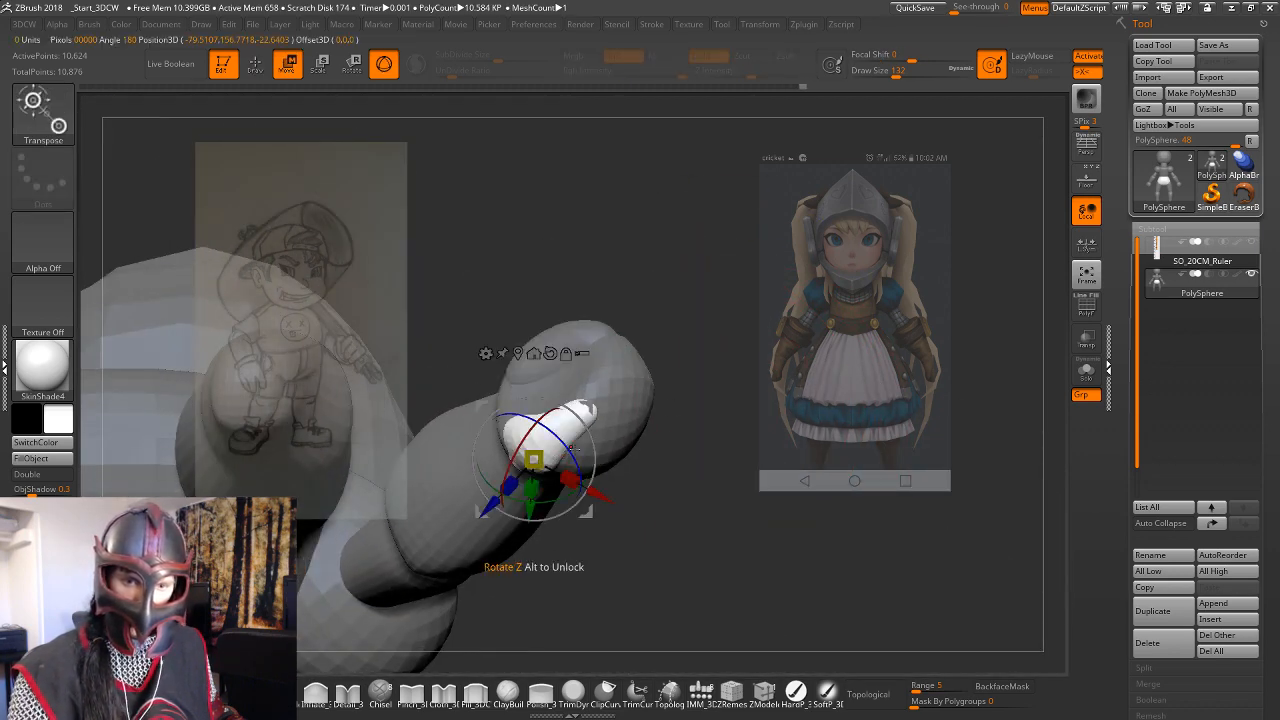
key("q")
key("space")
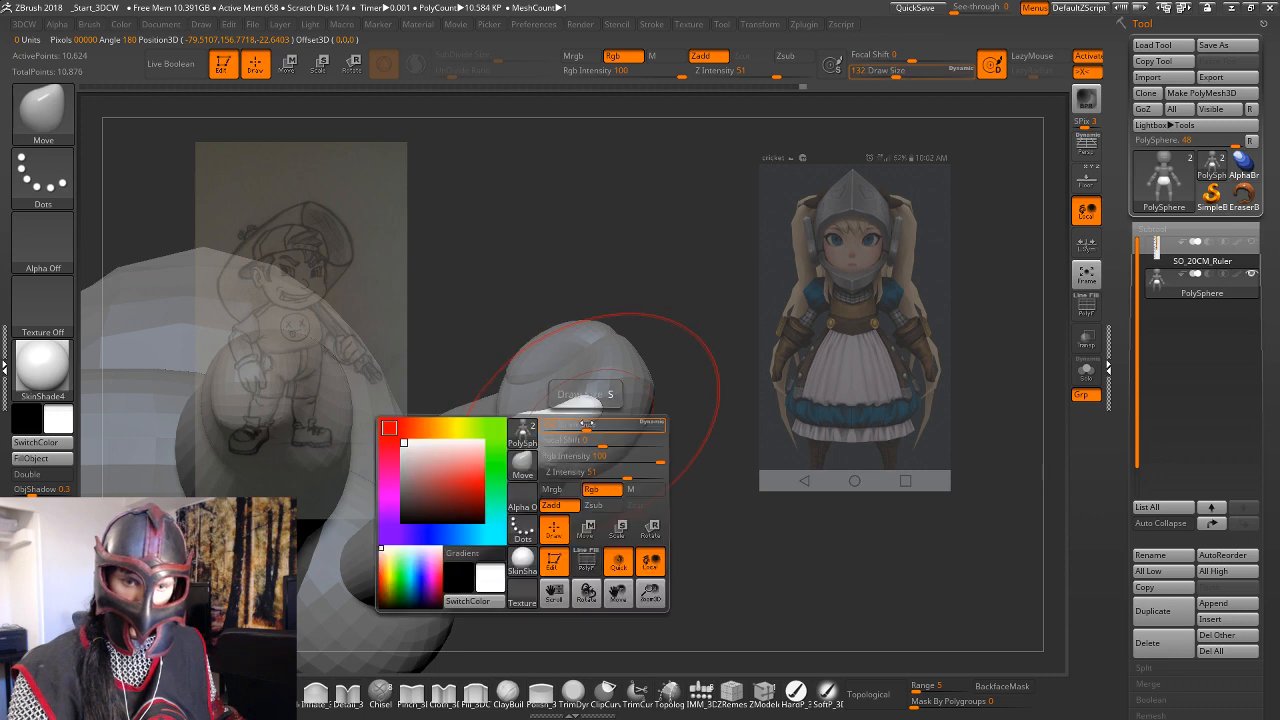
mouse_move(691, 449)
left_mouse_down()
mouse_move(695, 403)
mouse_move(560, 470)
mouse_move(638, 448)
mouse_move(586, 406)
mouse_move(654, 400)
mouse_move(620, 425)
left_mouse_up()
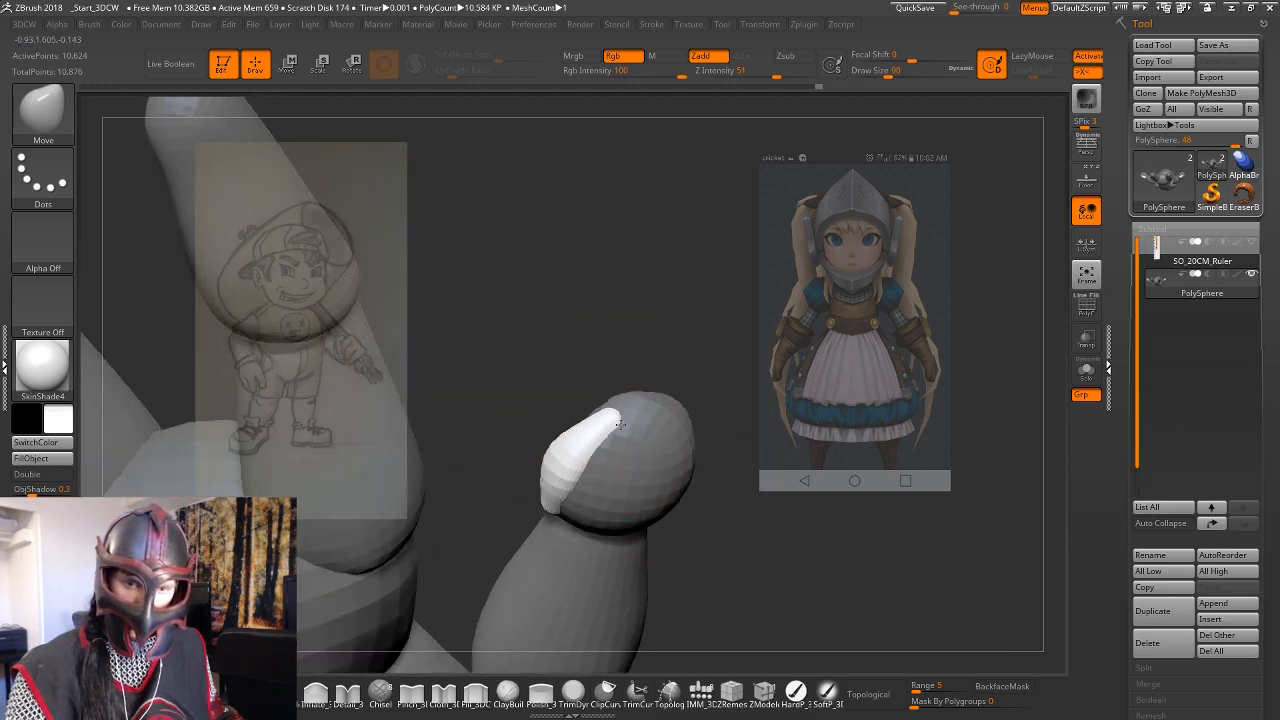
left_click_drag(731, 362, 767, 400)
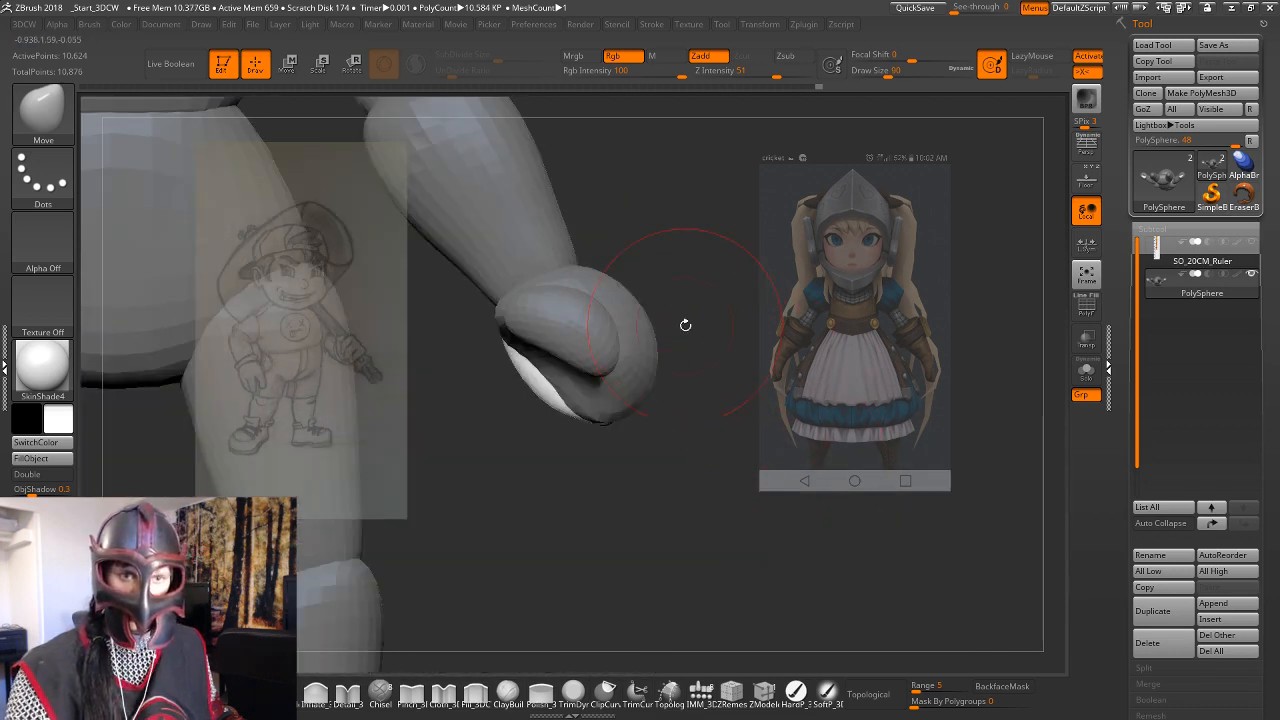
Switch to the IMM_3DCW insert brush for adding an Appendage mesh and set the draw size to 56.
left_click(704, 689)
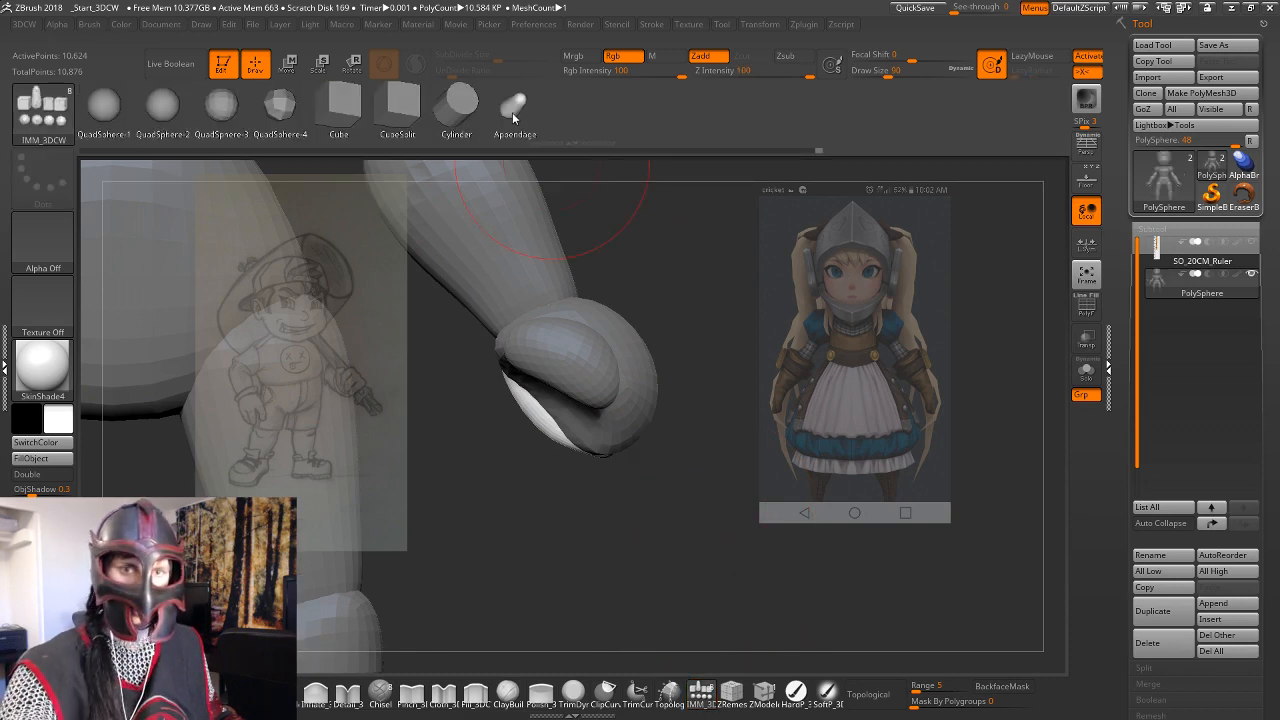
key("space")
left_click_drag(770, 419, 760, 419)
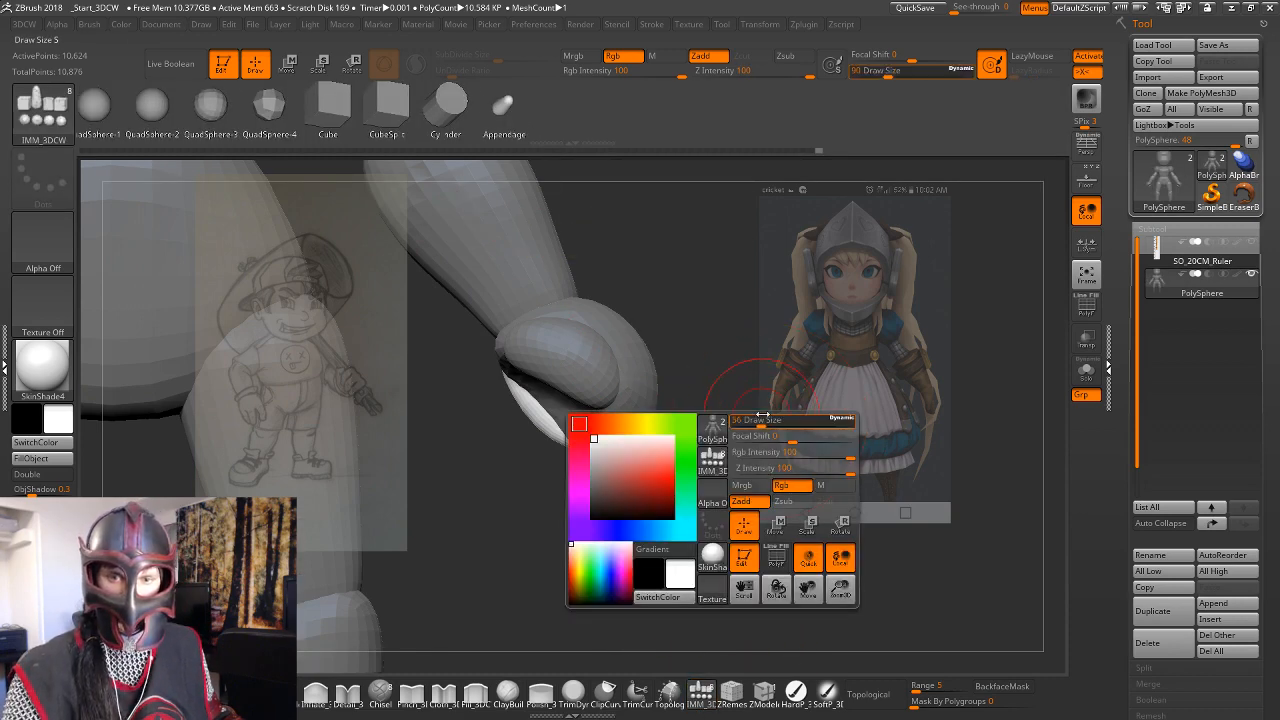
mouse_move(826, 446)
left_mouse_down()
mouse_move(746, 463)
mouse_move(820, 460)
left_mouse_up()
mouse_move(722, 492)
left_mouse_down("alt")
mouse_move(683, 443)
mouse_move(593, 470)
left_mouse_up("alt")
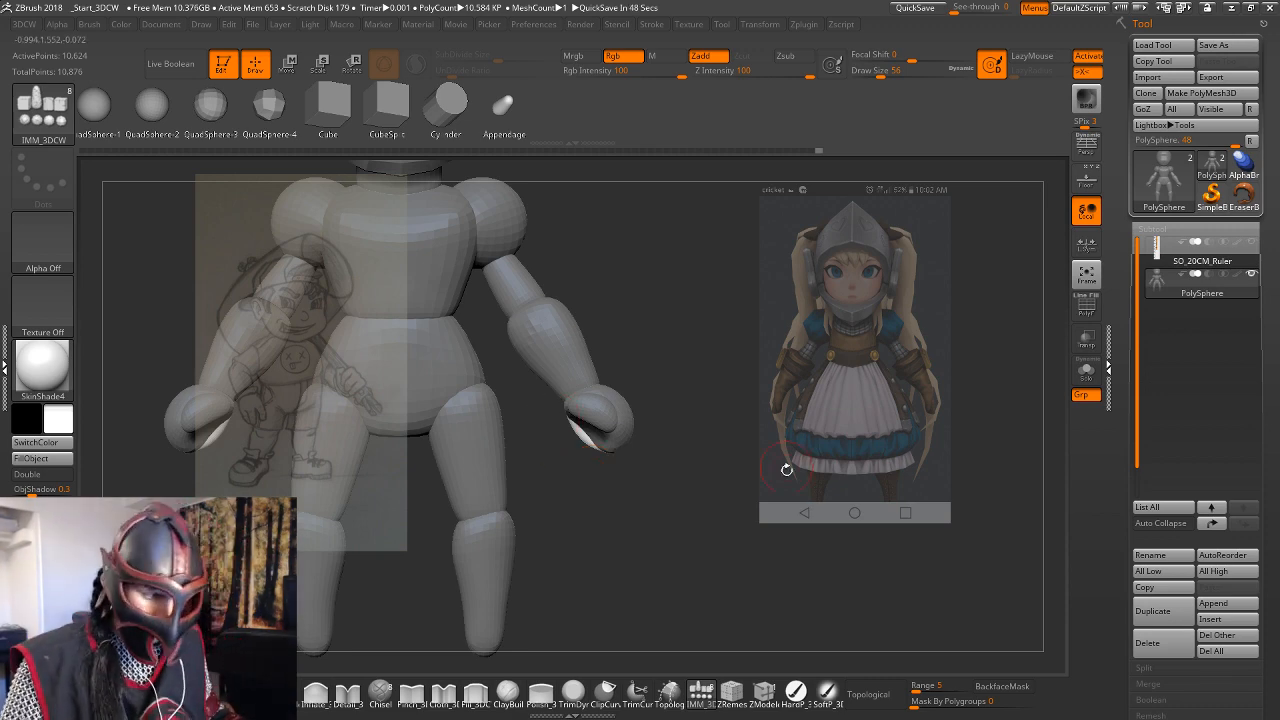
Try inserting an Appendage mesh on top of the thumb-side palm pad.
left_click_drag(738, 441, 720, 600)
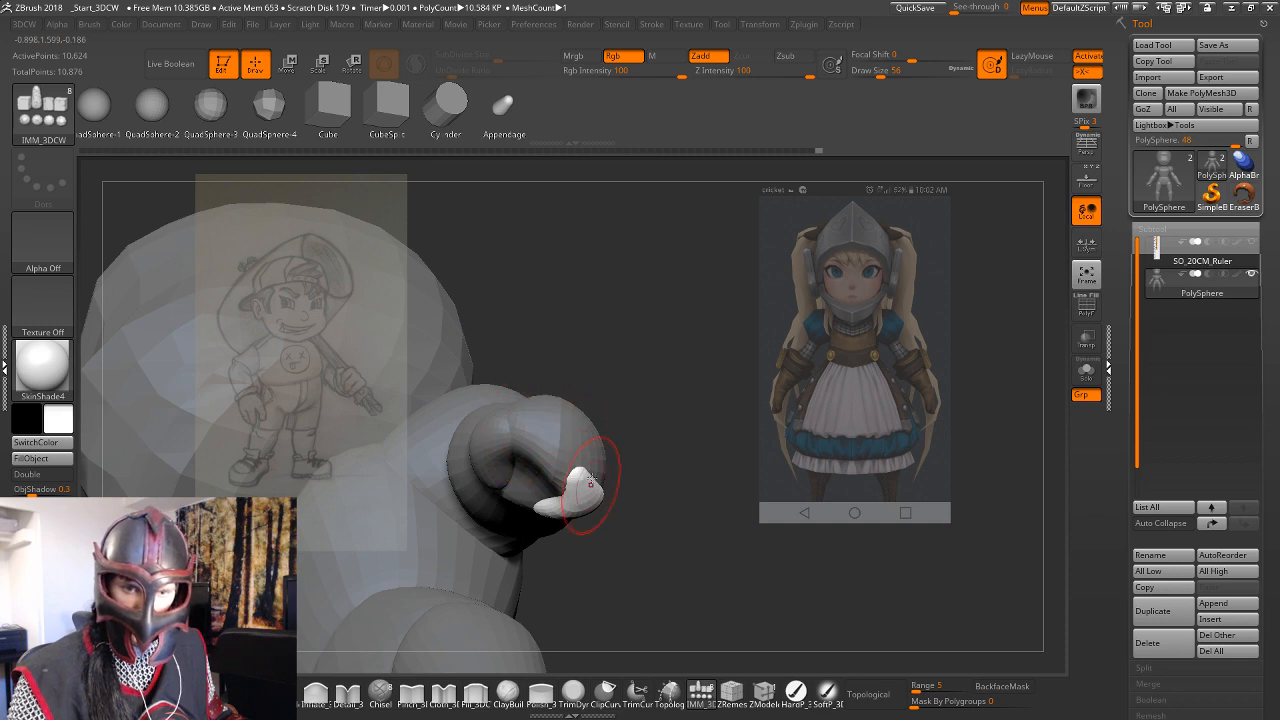
left_click_drag(694, 461, 678, 564)
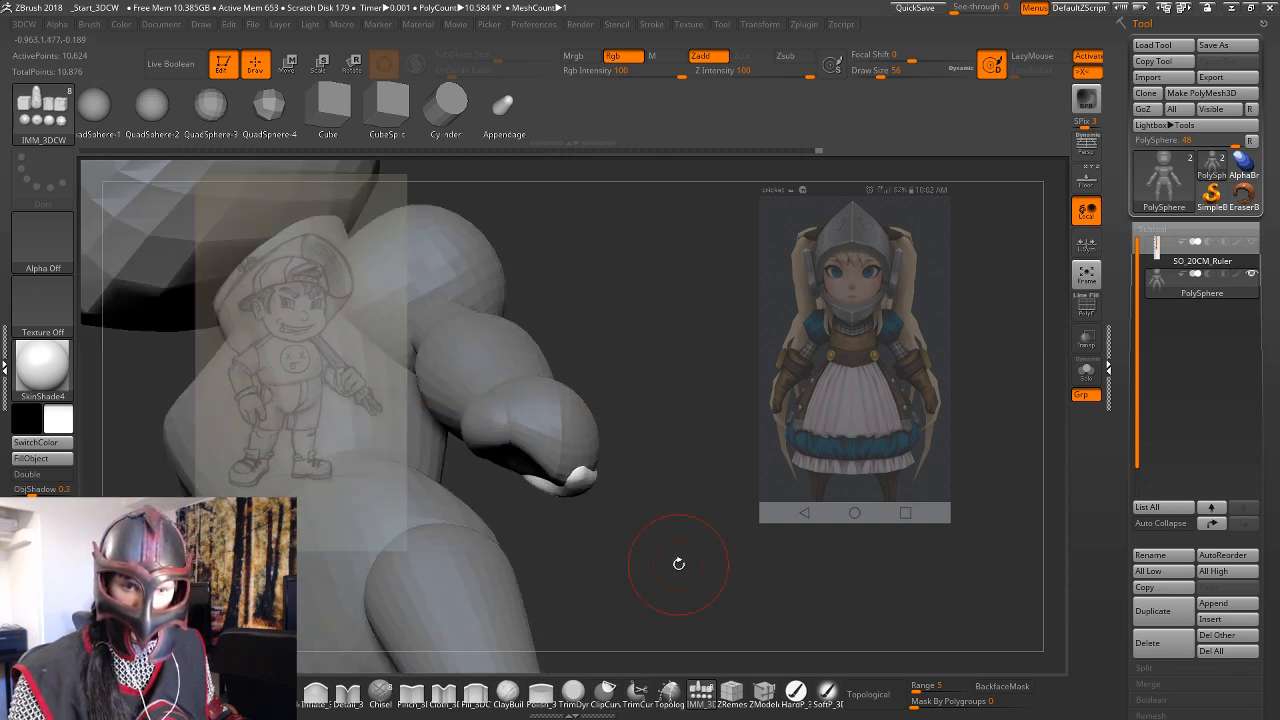
left_click_drag(685, 432, 683, 474)
left_click_drag(571, 293, 671, 330)
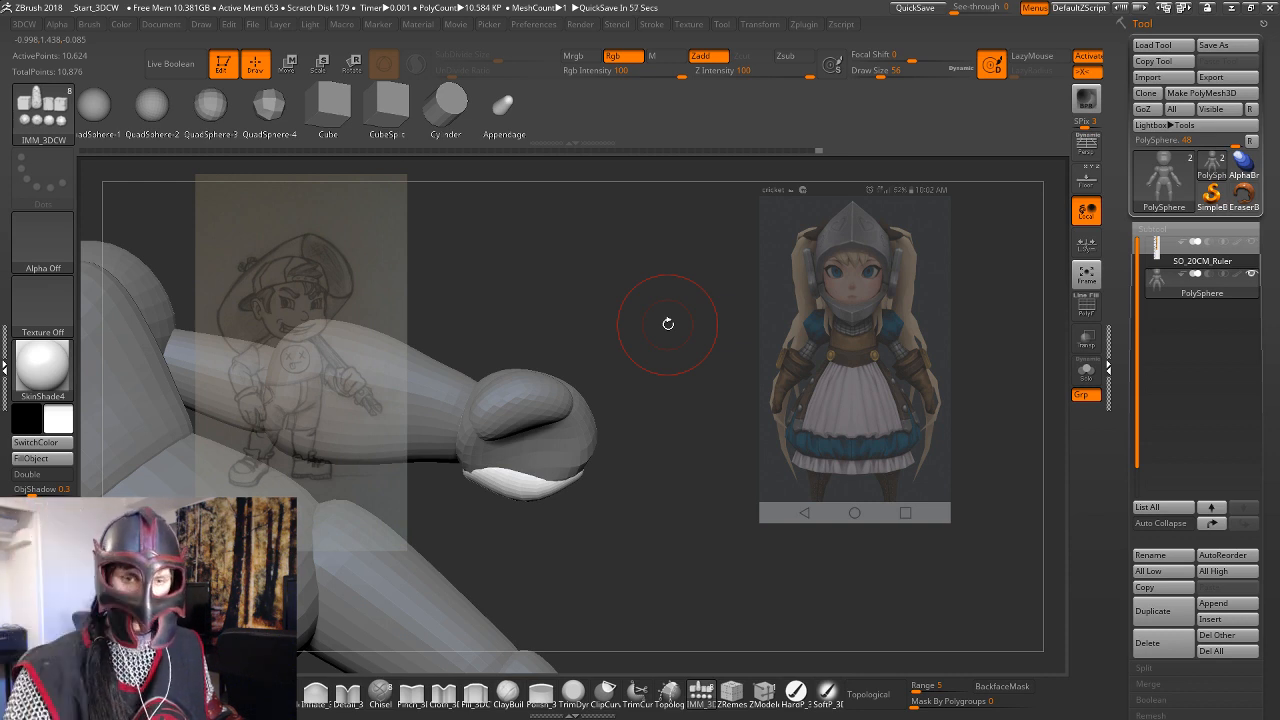
left_click_drag(668, 323, 643, 315)
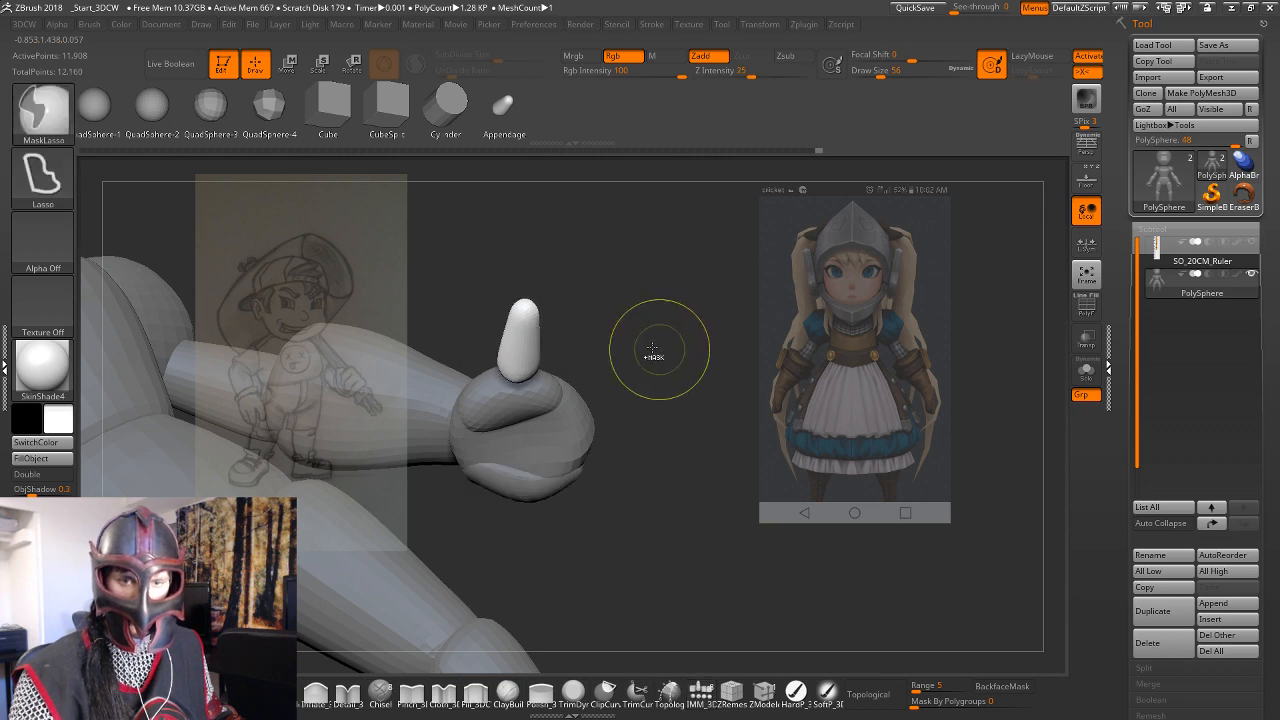
key("ctrl+z")
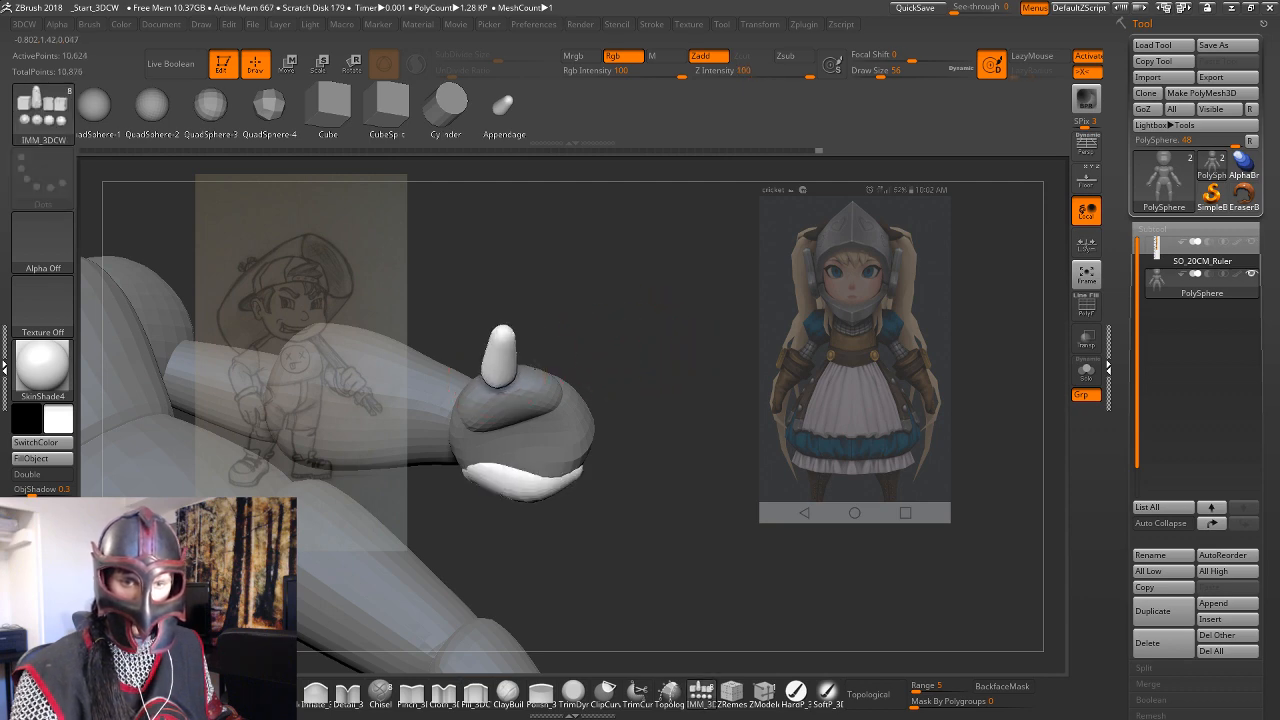
Insert a smaller Appendage mesh on the thumb-side palm pad and scale it along its Y axis.
left_click_drag(657, 358, 790, 285)
key("w")
left_click_drag(790, 285, 755, 306)
left_click_drag(589, 286, 590, 317)
left_click_drag(703, 293, 662, 397)
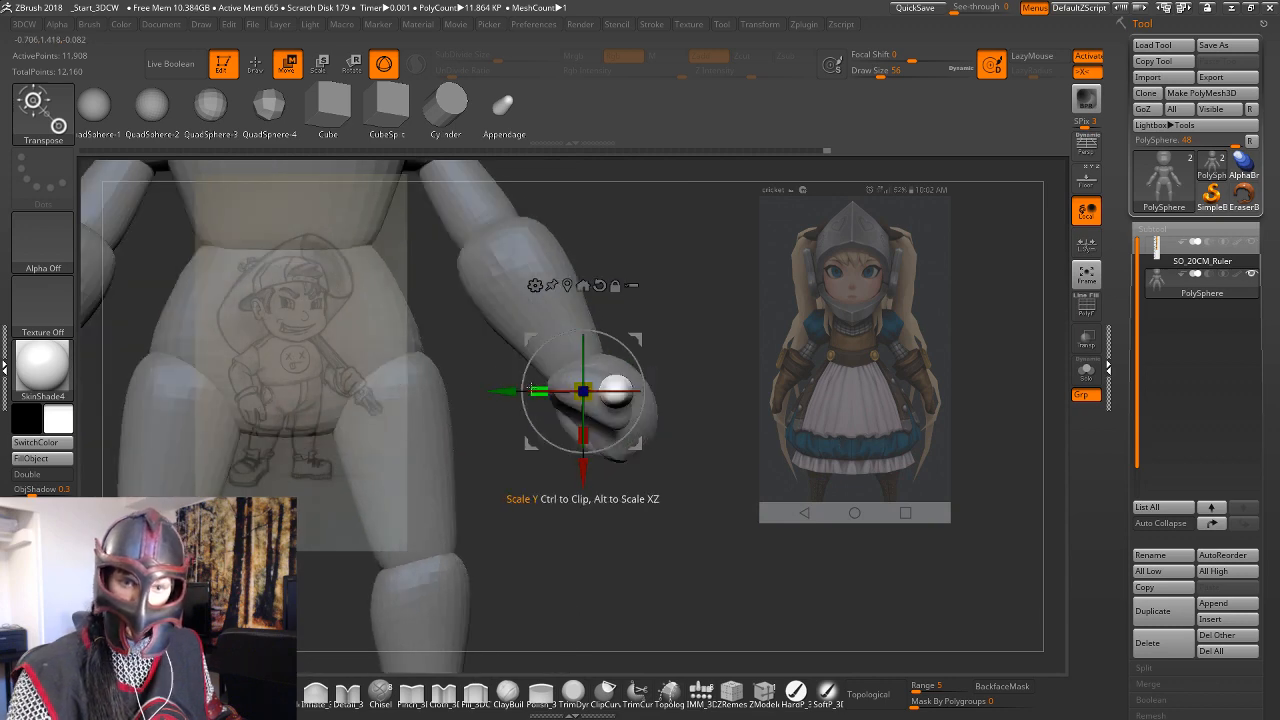
left_click_drag(533, 390, 501, 391)
Reset and recenter the gizmo on the inserted thumb segment, and move the segment into place on the palm pad.
left_click_drag(835, 450, 823, 361)
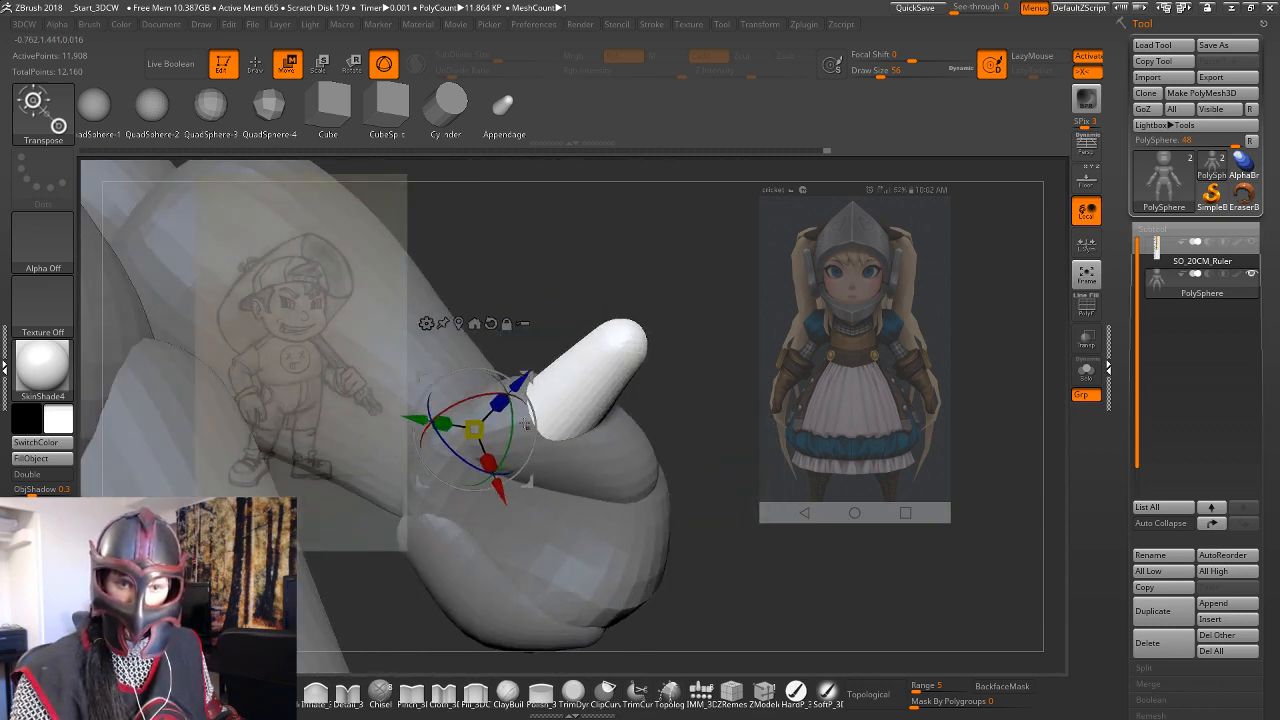
left_click(491, 323, "alt")
left_click(459, 323, "alt")
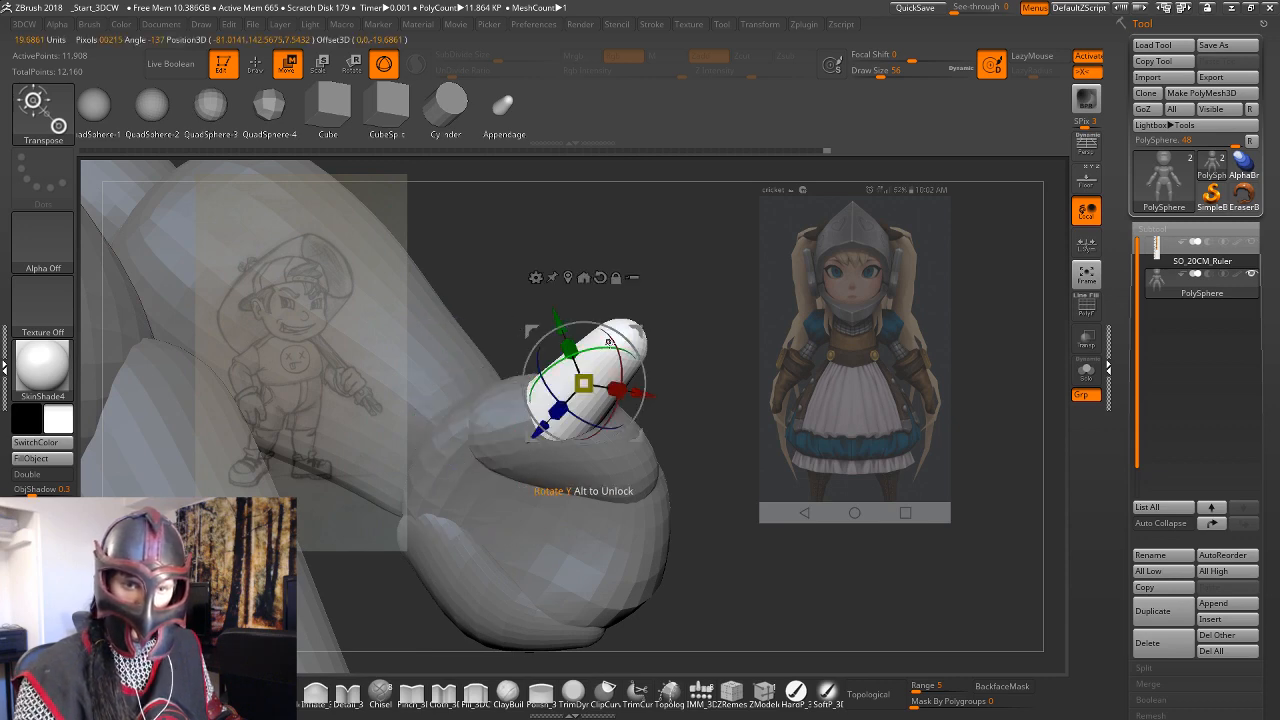
left_click_drag(684, 278, 712, 308)
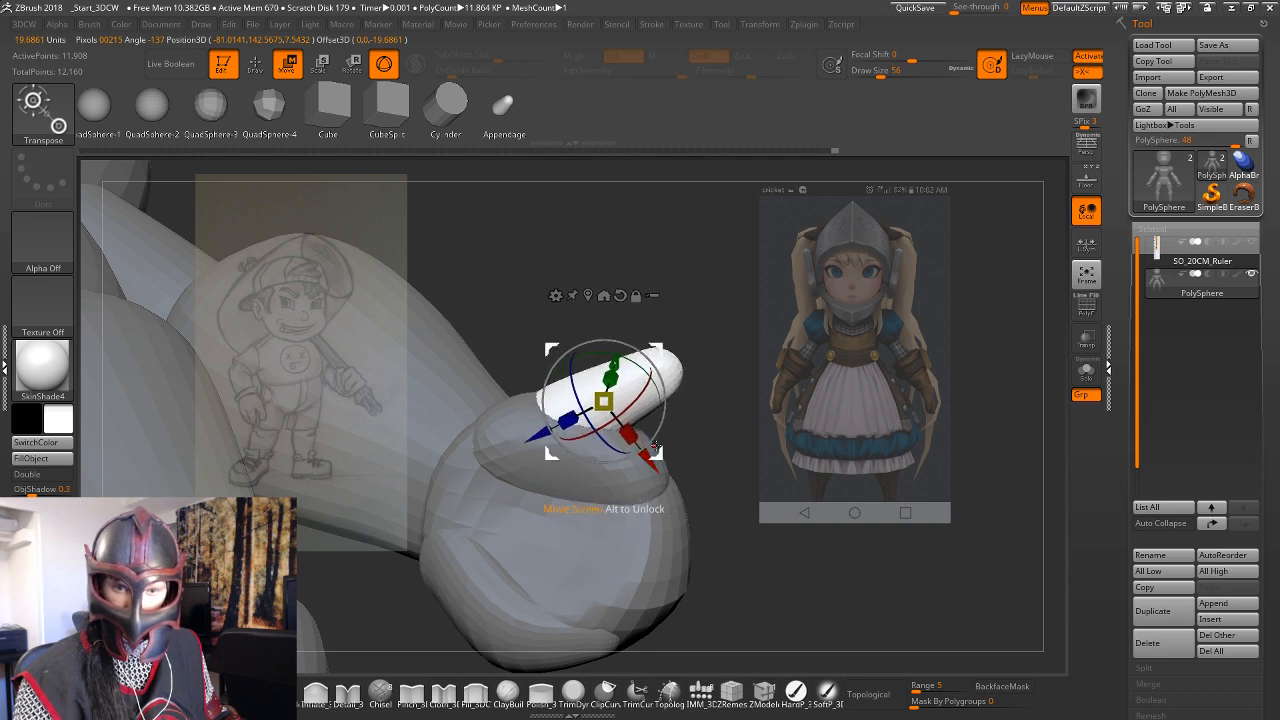
left_click_drag(667, 460, 627, 416)
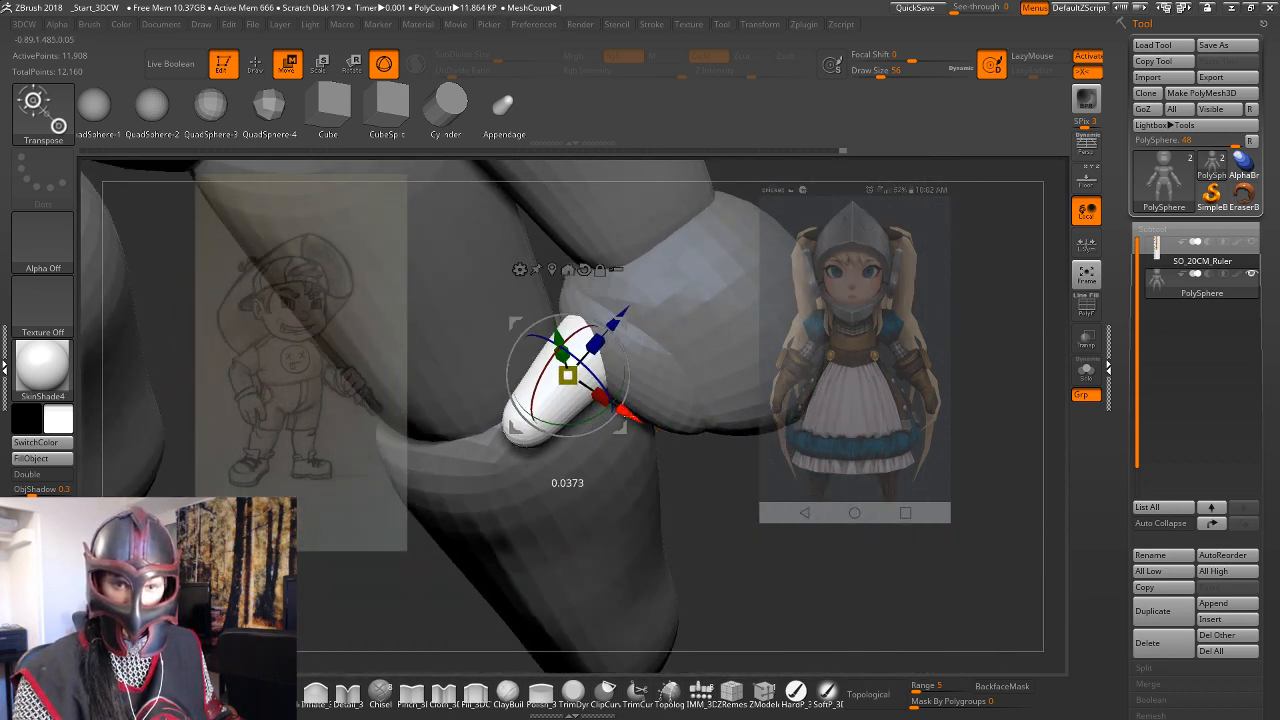
left_click_drag(627, 312, 616, 325)
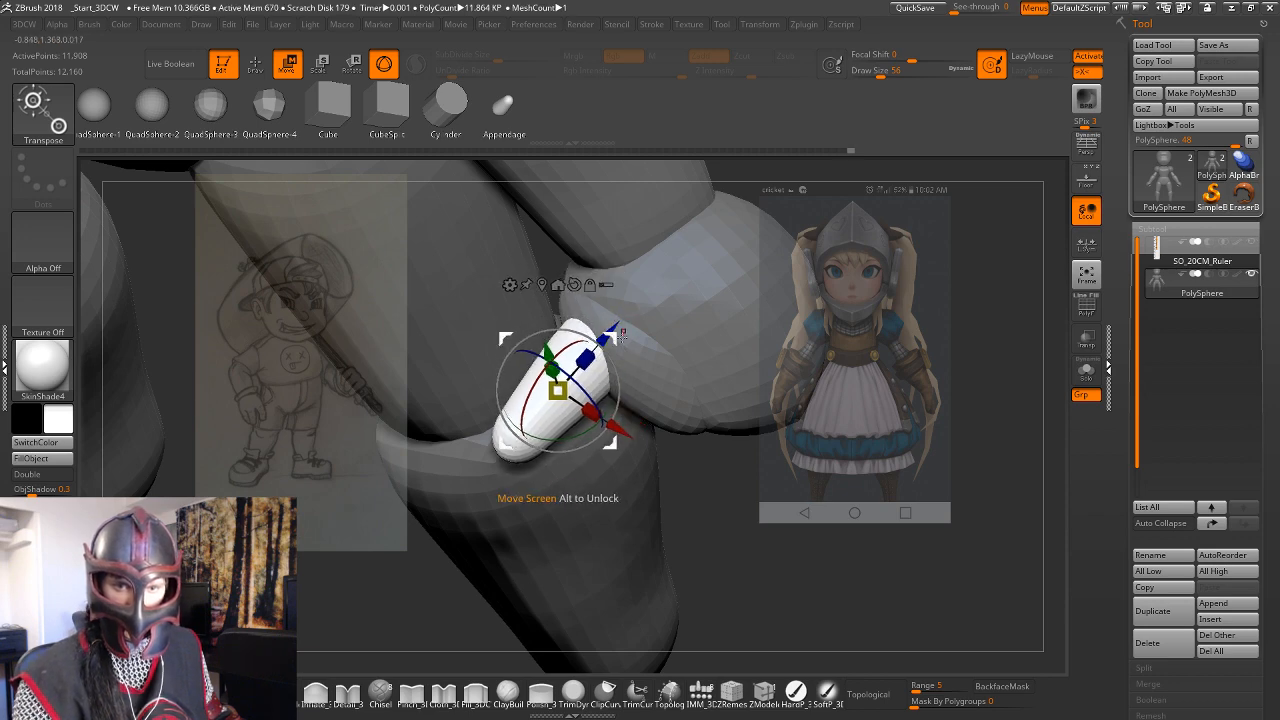
Try scaling the thumb segment along its Z axis.
left_click_drag(680, 476, 720, 385)
left_click_drag(573, 386, 570, 386)
key("ctrl+z")
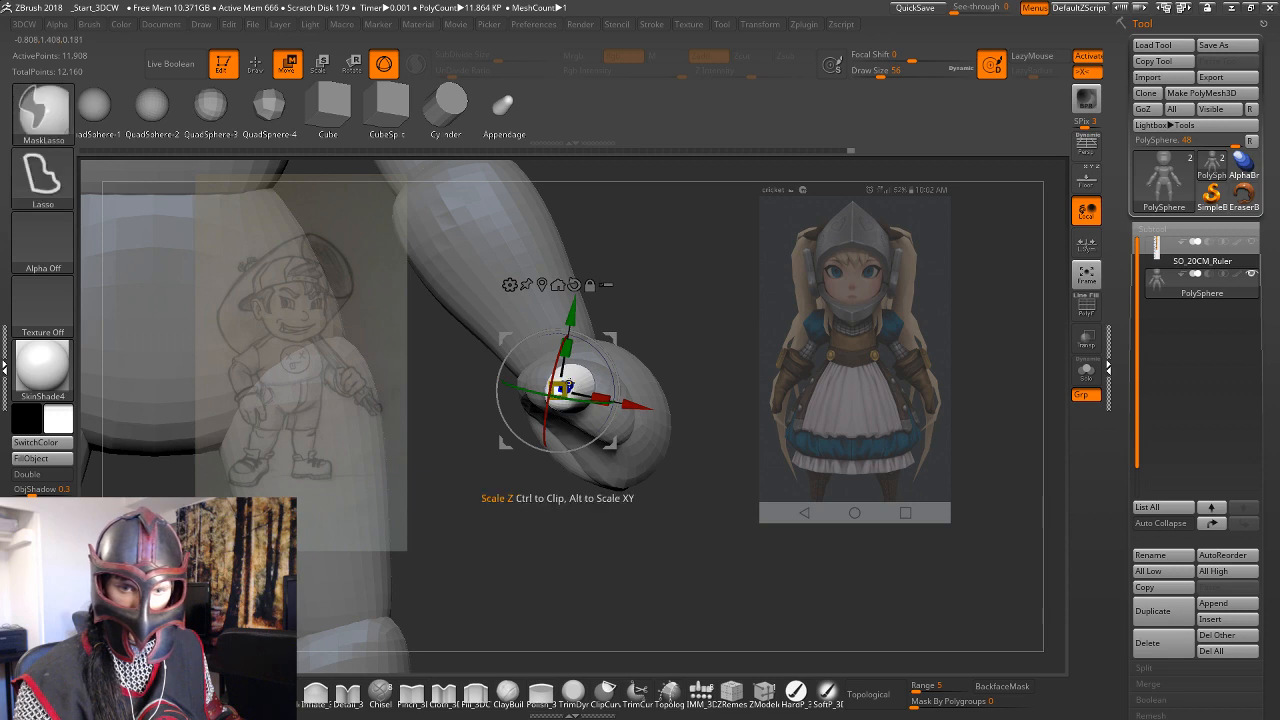
Shift the thumb segment down into the palm pad, fine-tune its size and placement, and return to Draw mode.
left_click_drag(705, 475, 722, 365)
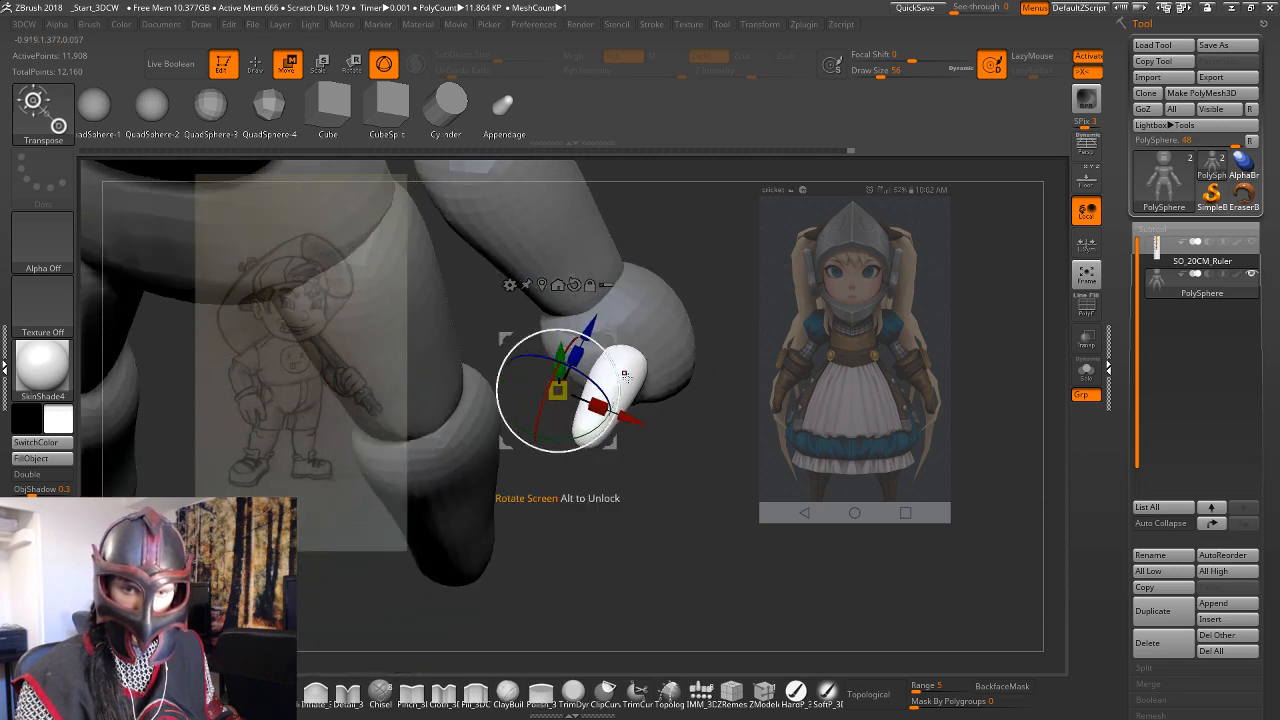
left_click_drag(628, 417, 589, 401)
left_click_drag(680, 230, 655, 350)
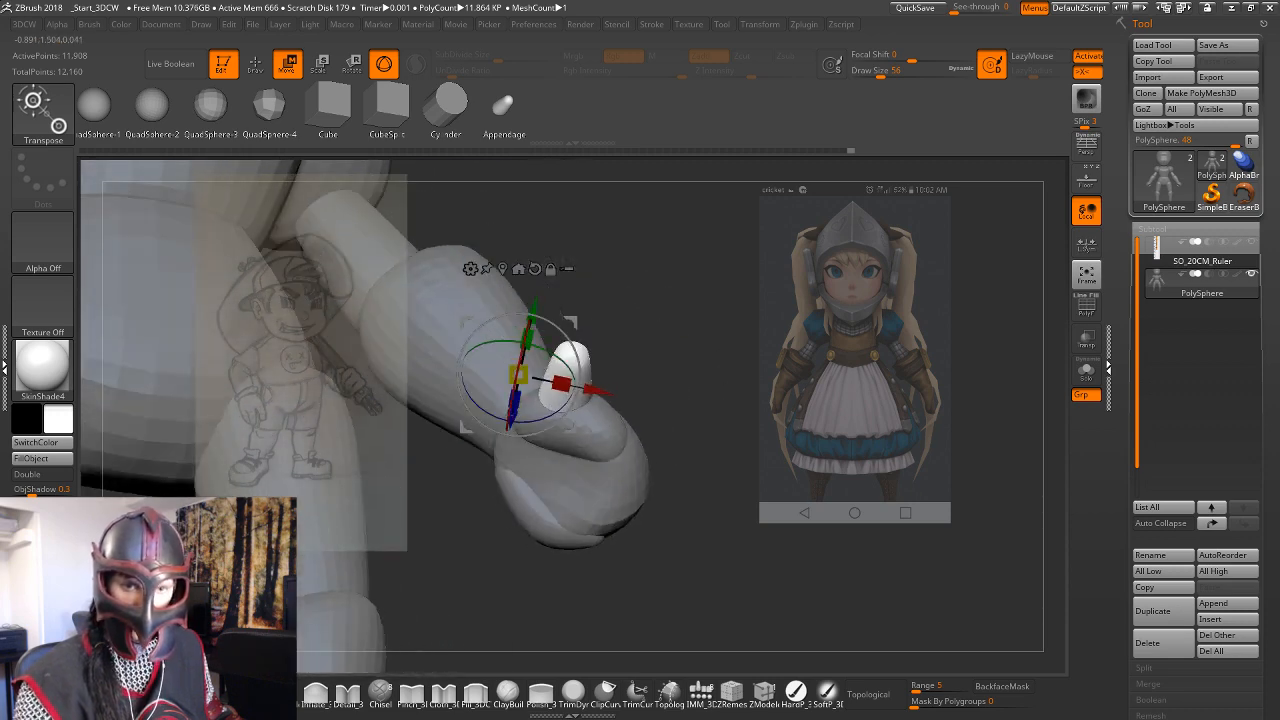
left_click_drag(531, 312, 533, 330)
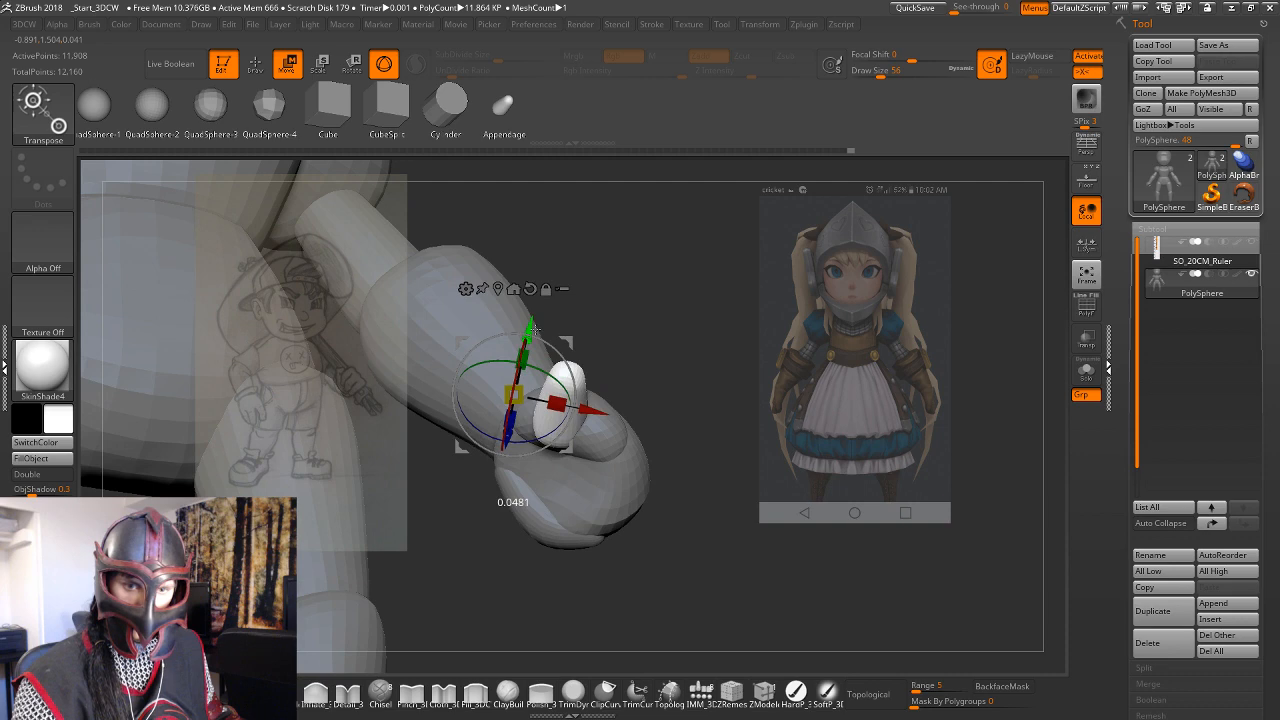
left_click_drag(718, 478, 646, 370)
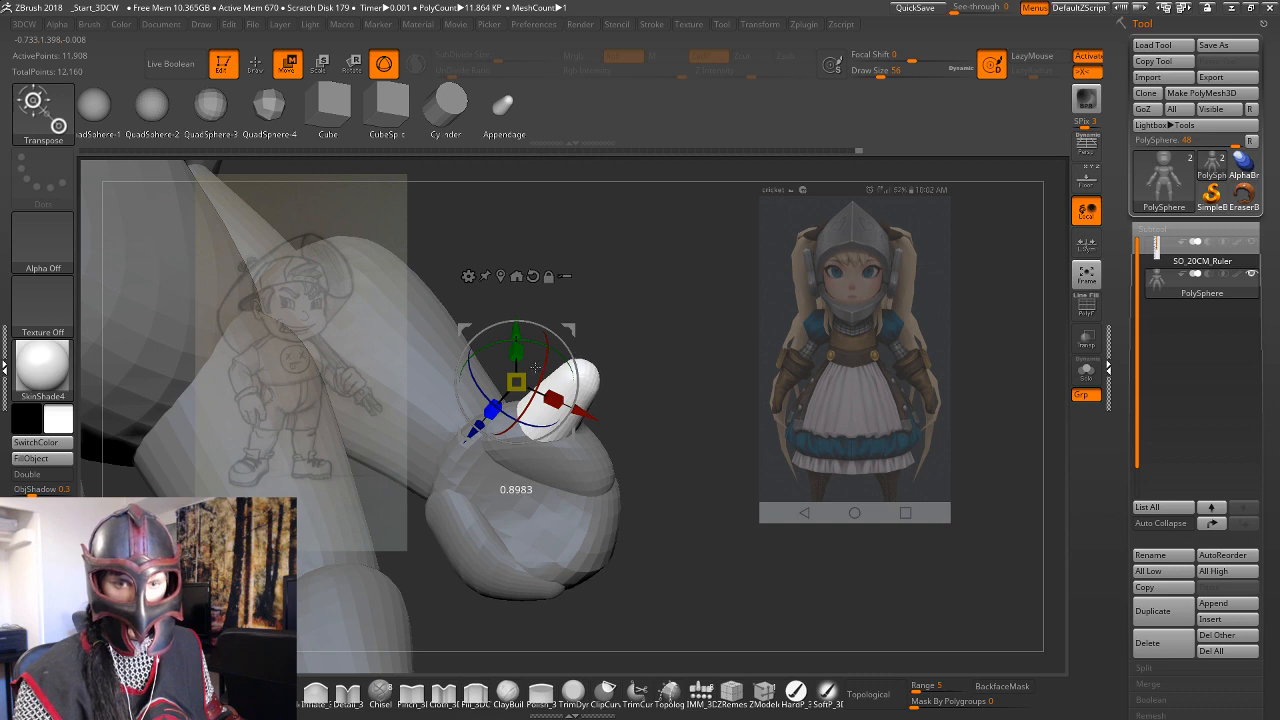
left_click_drag(470, 429, 476, 423)
key("q")
Turn on the PolyFrame display to show the mannequin's wireframe and polygroup colours.
mouse_move(671, 357)
left_mouse_down("alt")
mouse_move(669, 446)
mouse_move(682, 434)
mouse_move(424, 411)
mouse_move(634, 482)
left_mouse_up("alt")
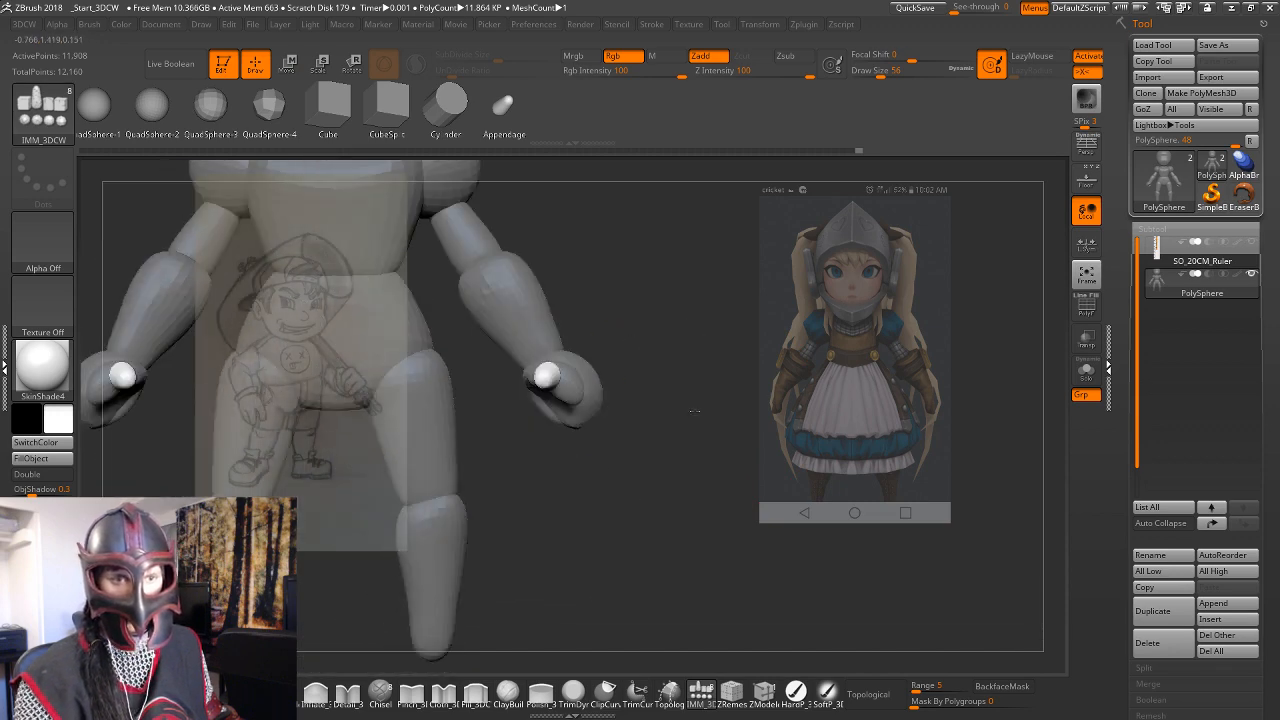
left_click_drag(694, 411, 570, 395, "alt")
left_click_drag(660, 340, 923, 309, "alt")
mouse_move(726, 377)
left_mouse_down("alt")
mouse_move(683, 466)
mouse_move(884, 331)
mouse_move(751, 391)
left_mouse_up("alt")
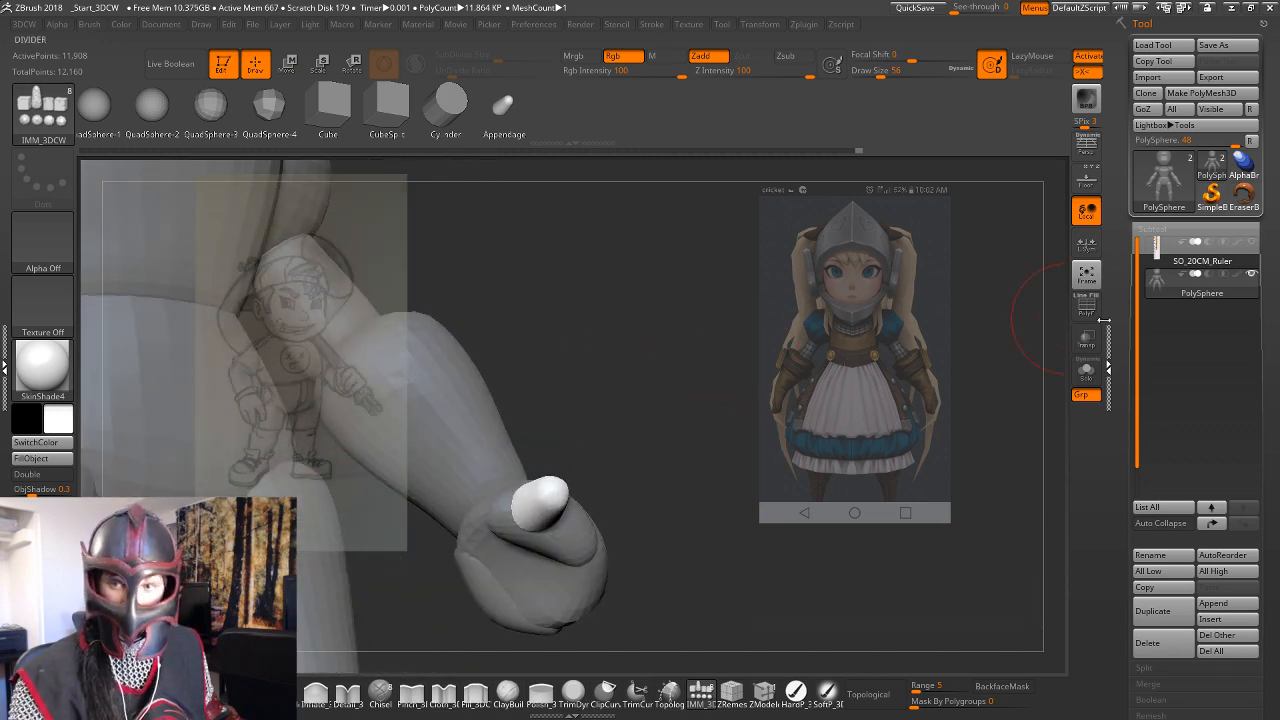
left_click(1086, 306)
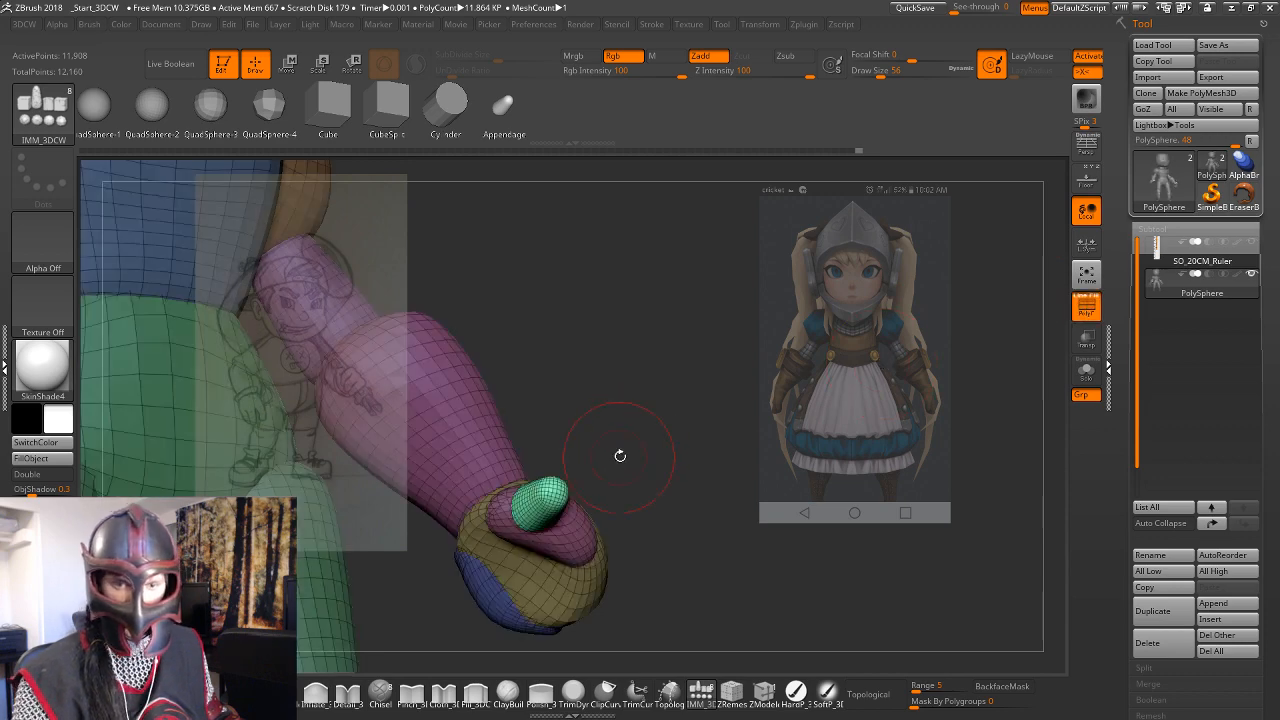
left_click_drag(620, 455, 597, 515)
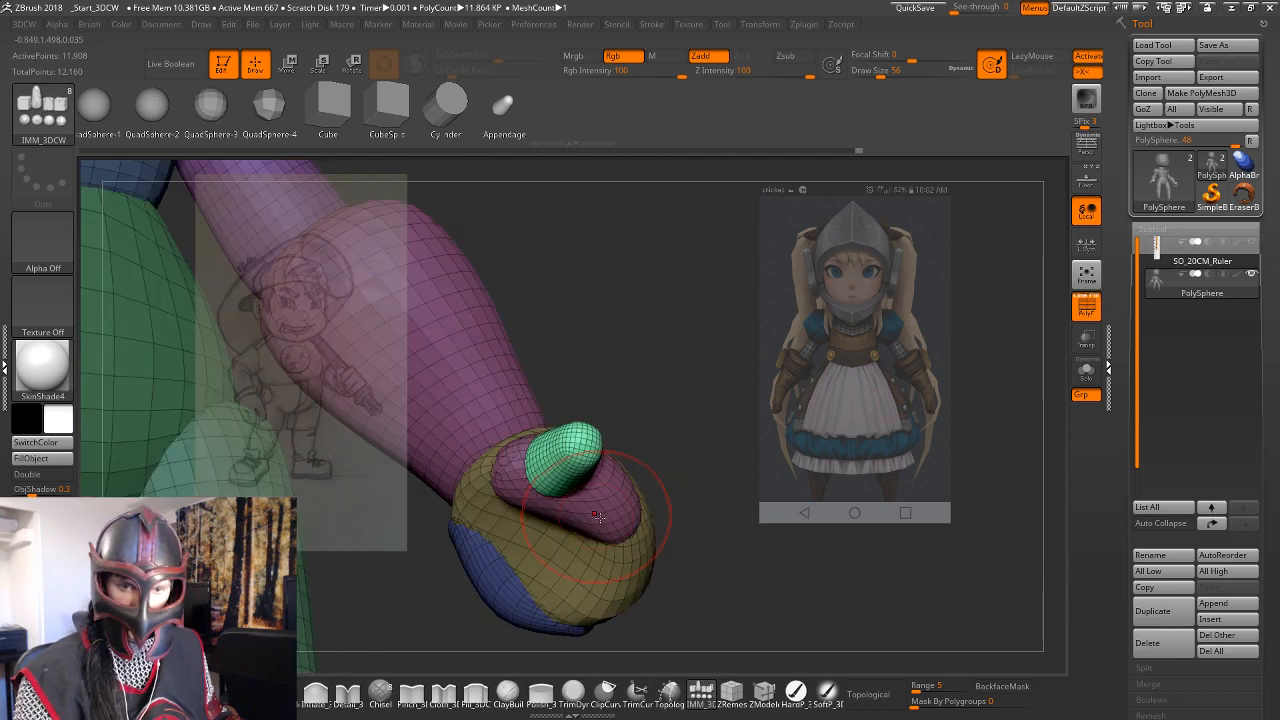
Isolate individual polygroups by masking in turn: the thumb pad, thumb segment, thigh, neck and pelvis.
key("w")
left_click(574, 520, "ctrl")
left_click(568, 447, "ctrl")
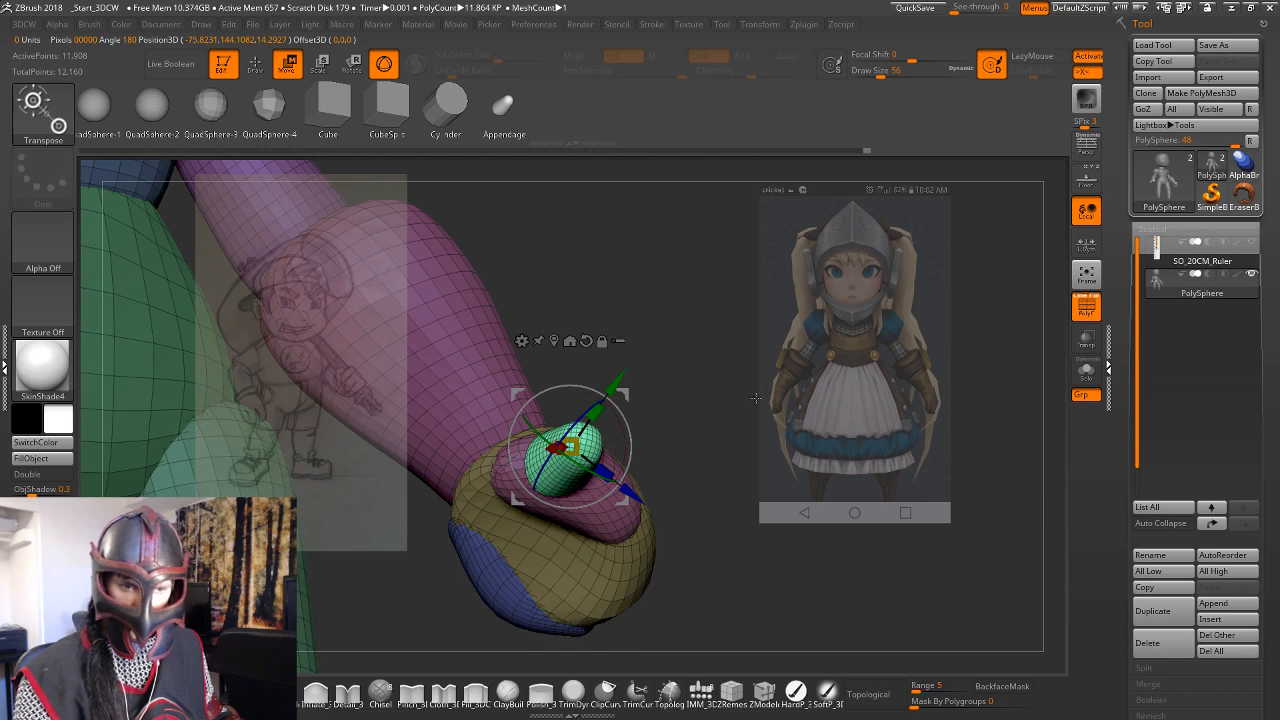
mouse_move(756, 398)
left_mouse_down("alt")
mouse_move(496, 423)
mouse_move(548, 392)
left_mouse_up("alt")
left_click(414, 532, "ctrl")
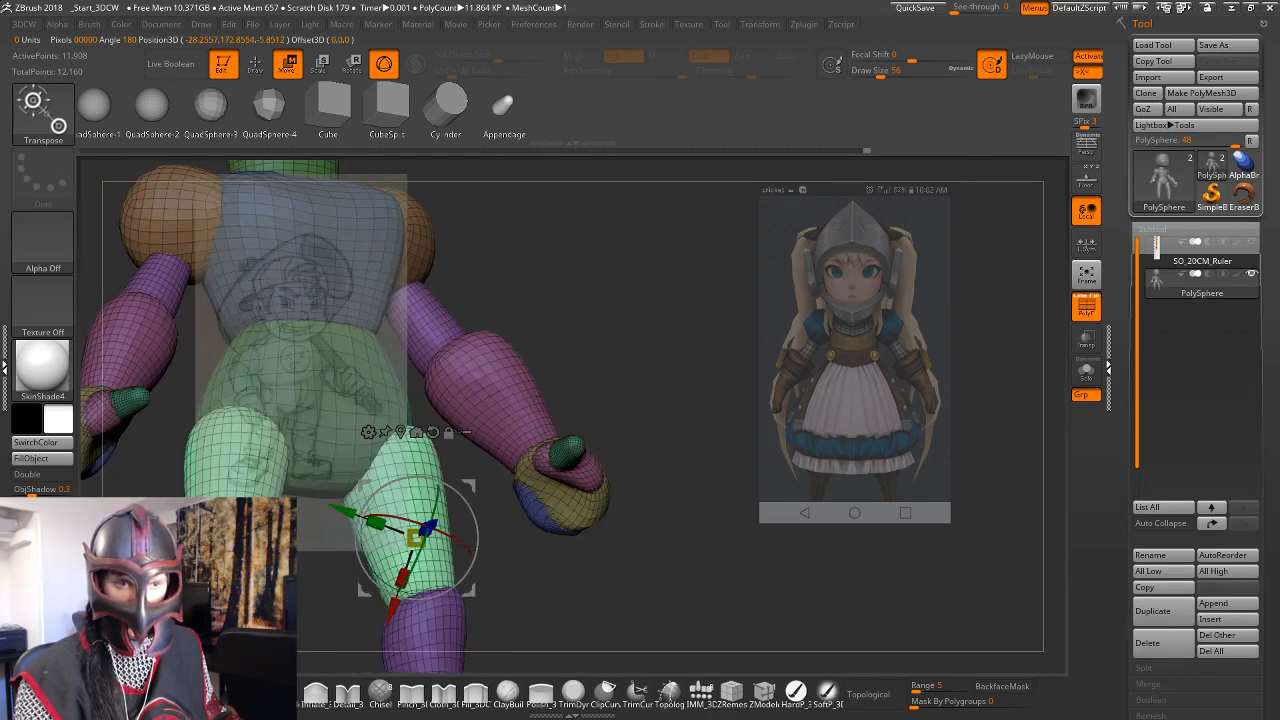
left_click_drag(676, 391, 640, 376)
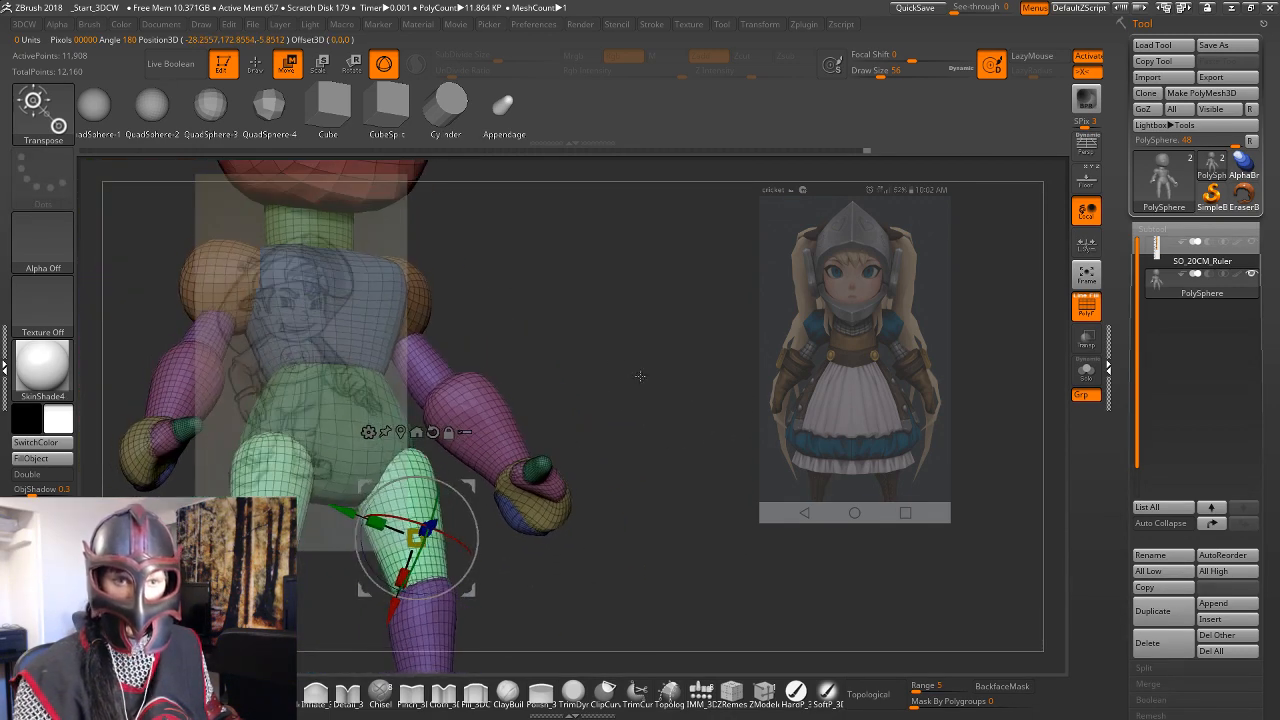
left_click(331, 231, "ctrl")
left_click(421, 534, "ctrl")
left_click(343, 429, "ctrl")
left_click(361, 431, "ctrl")
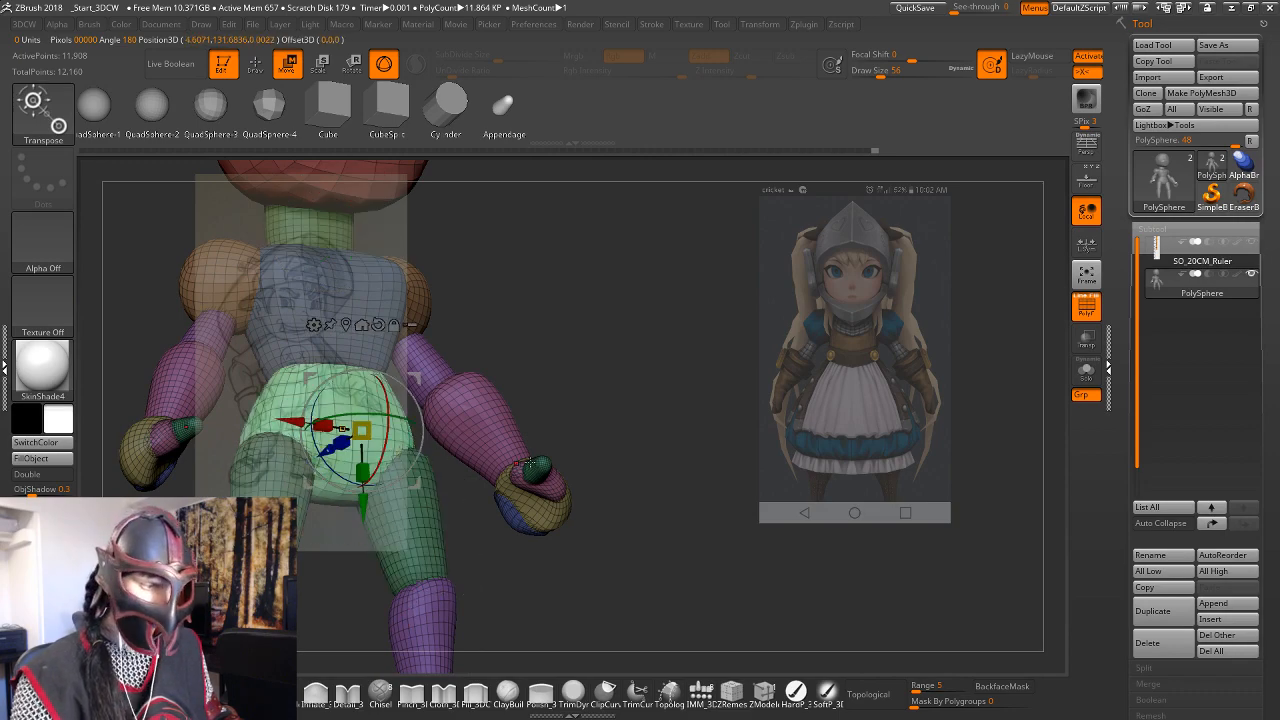
Mask everything except the thumb's first segment and return to Draw mode.
right_click_drag(530, 462, 734, 340)
left_click(692, 498)
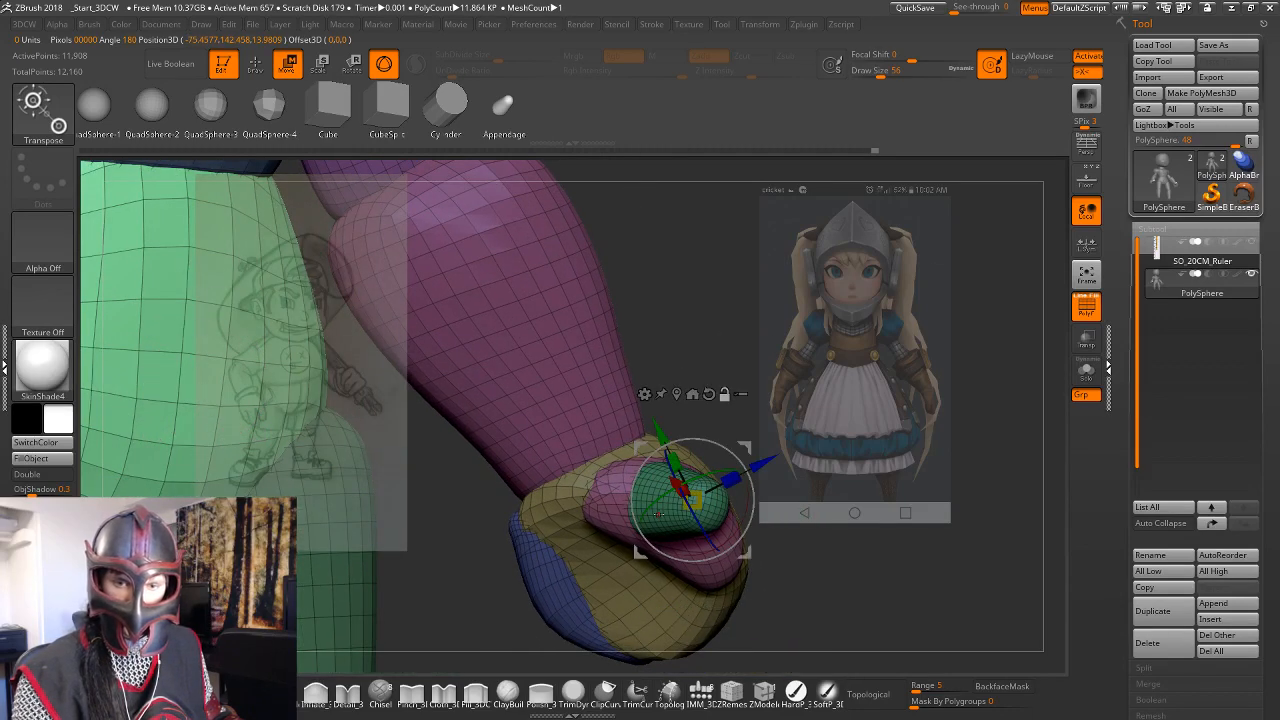
left_click(662, 515, "ctrl")
key("q")
Set the draw size to 44 and insert a second Appendage segment at the tip of the thumb's first segment.
mouse_move(672, 516)
right_mouse_down()
mouse_move(752, 389)
mouse_move(746, 420)
mouse_move(709, 375)
mouse_move(729, 420)
mouse_move(690, 448)
right_mouse_up()
key("space")
left_click_drag(655, 455, 653, 456)
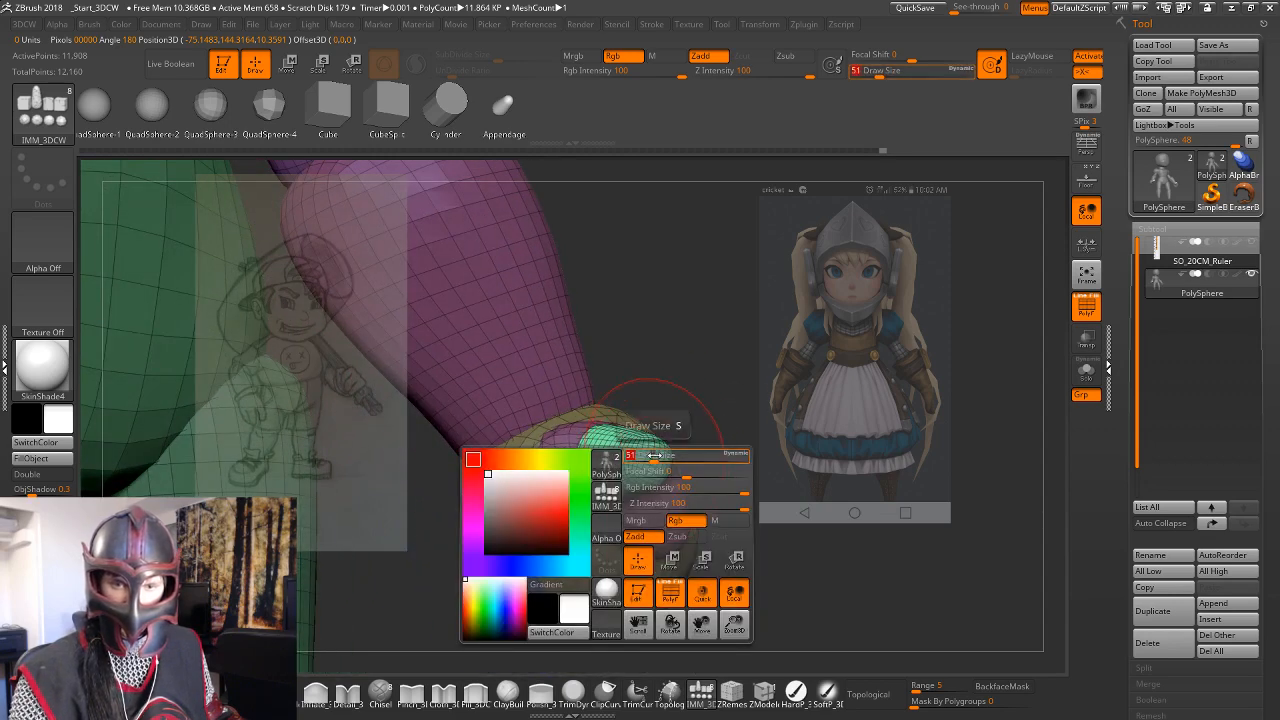
left_click(652, 457)
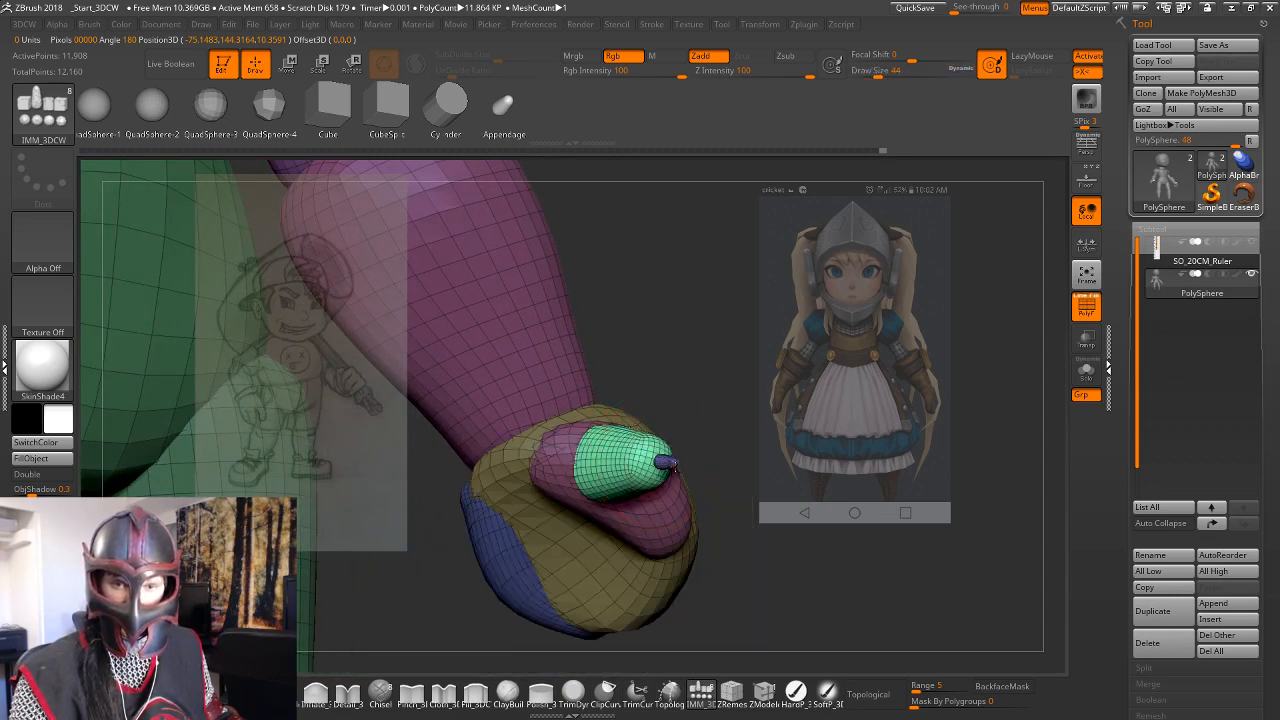
left_click_drag(704, 461, 727, 457)
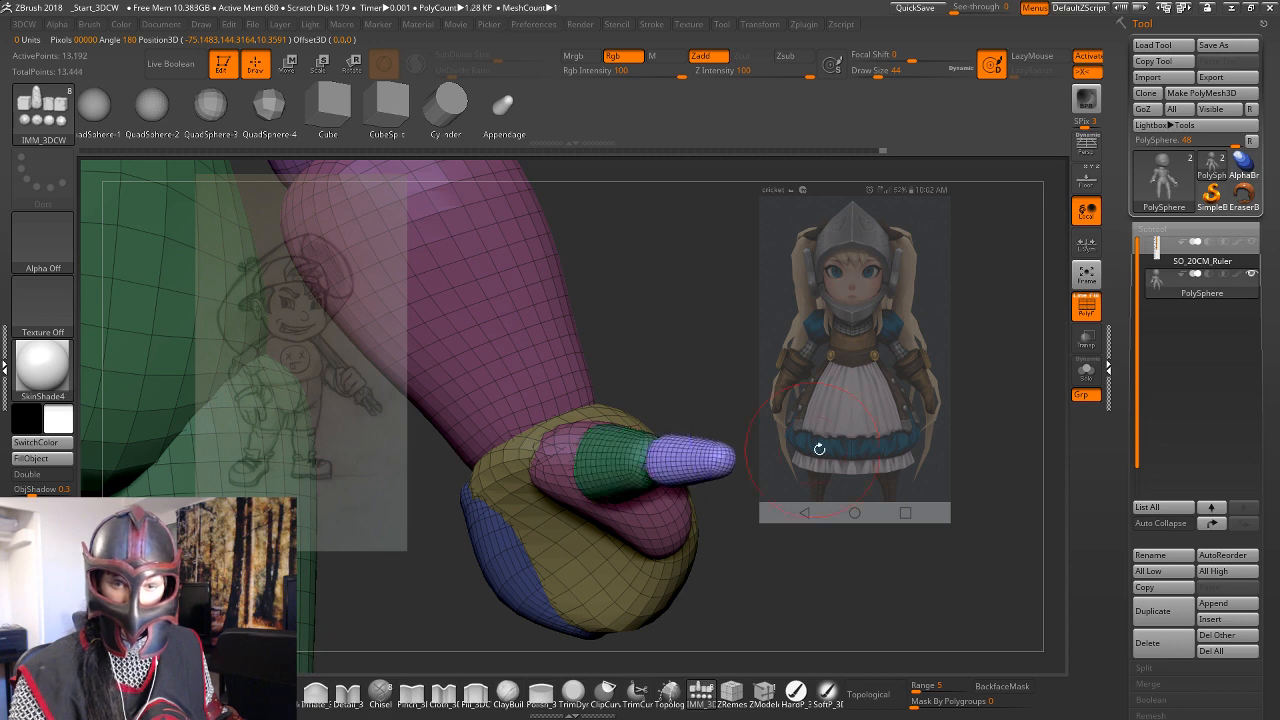
Position the thumb's tip segment against the end of the first segment with the Move gizmo, checking the fit from several angles.
left_click_drag(817, 446, 824, 352)
key("w")
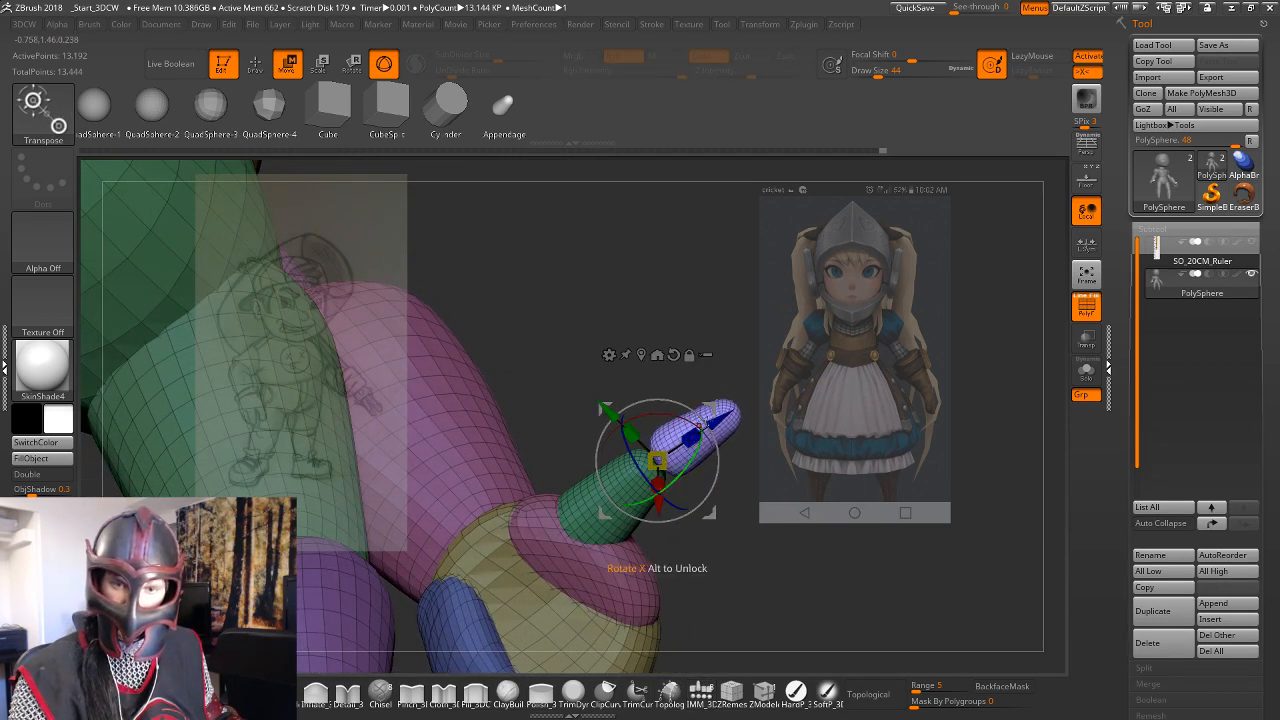
left_click_drag(718, 421, 753, 425)
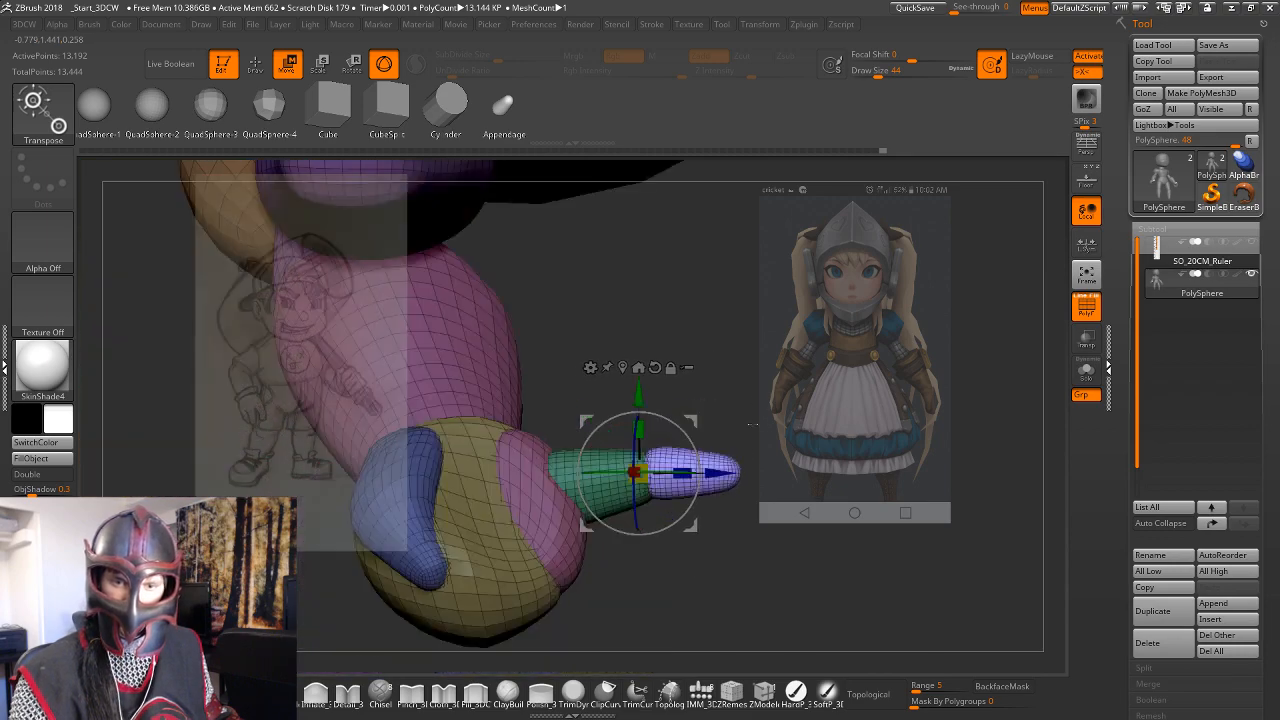
left_click_drag(840, 397, 831, 473, "alt")
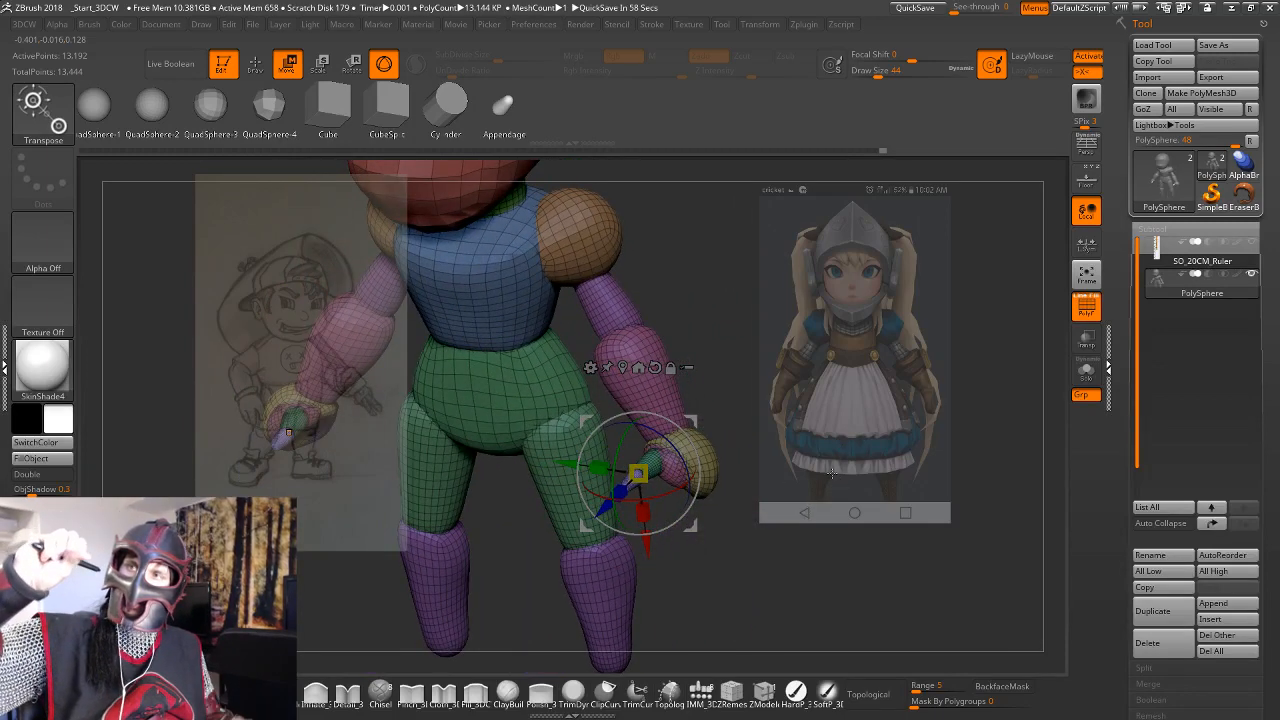
left_click_drag(860, 432, 900, 425)
left_click_drag(980, 390, 1009, 439, "alt")
left_click_drag(937, 440, 783, 450)
mouse_move(687, 463)
left_mouse_down()
mouse_move(684, 437)
mouse_move(770, 416)
mouse_move(975, 430)
mouse_move(790, 432)
left_mouse_up()
Lay a Transpose line along the thumb's tip segment from its tip to its base and bend the segment into a gentle curve.
key("q")
key("w")
key("y")
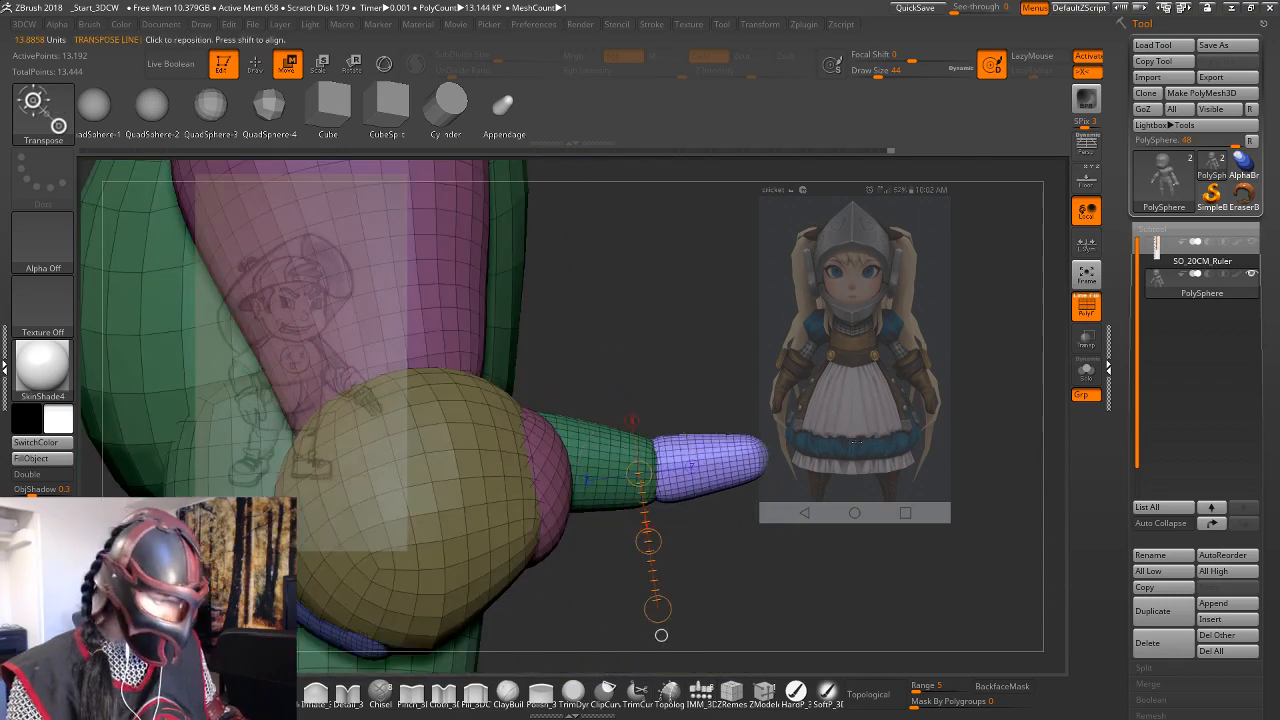
left_click_drag(893, 413, 918, 435)
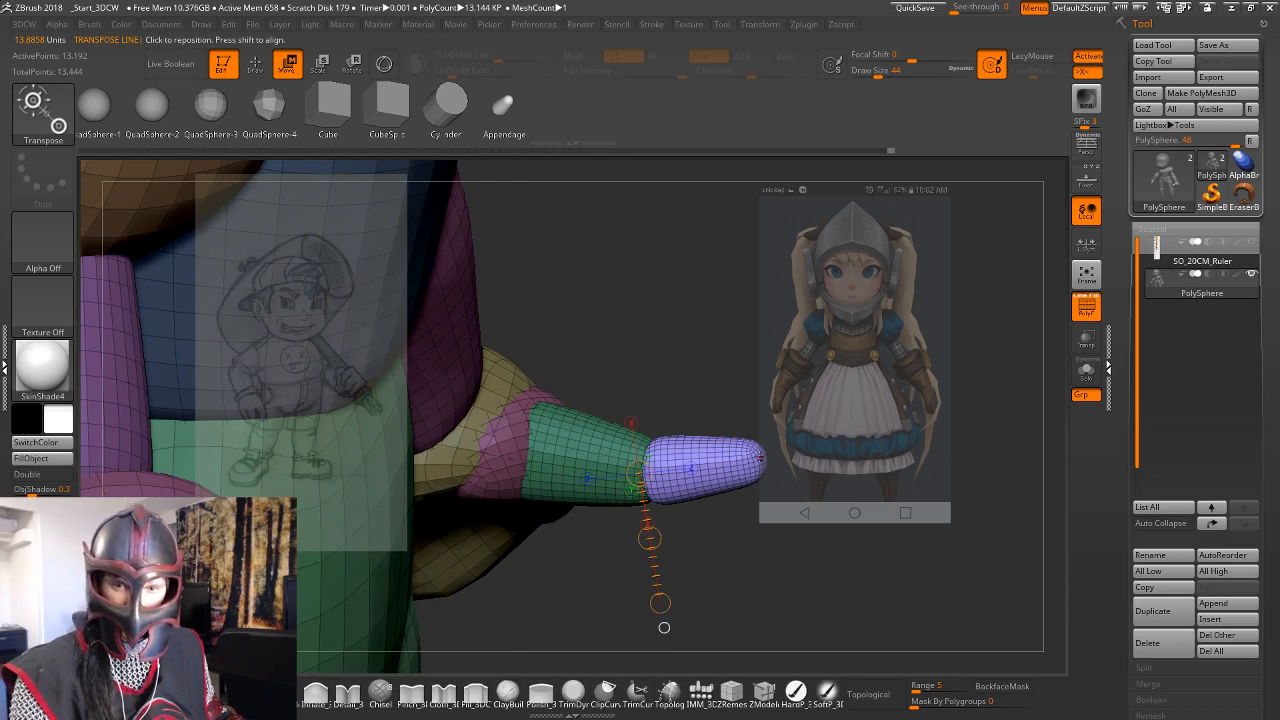
left_click_drag(761, 458, 626, 473)
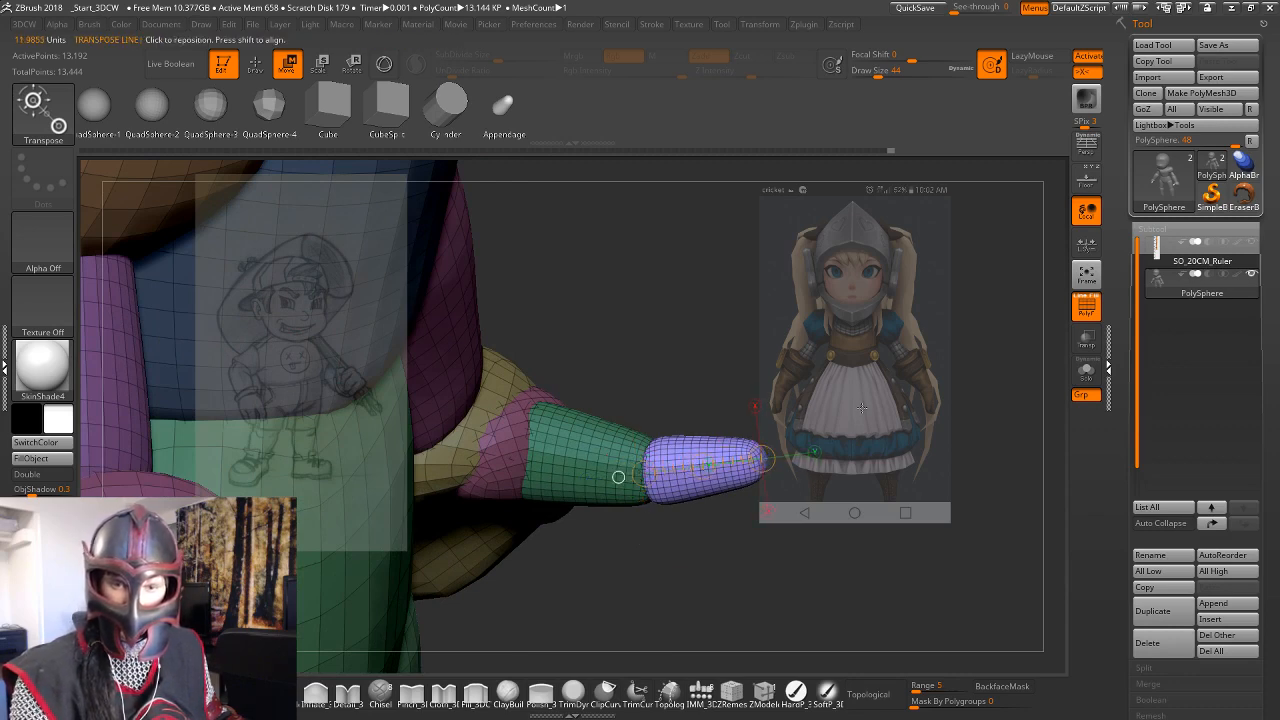
left_click_drag(862, 408, 878, 433)
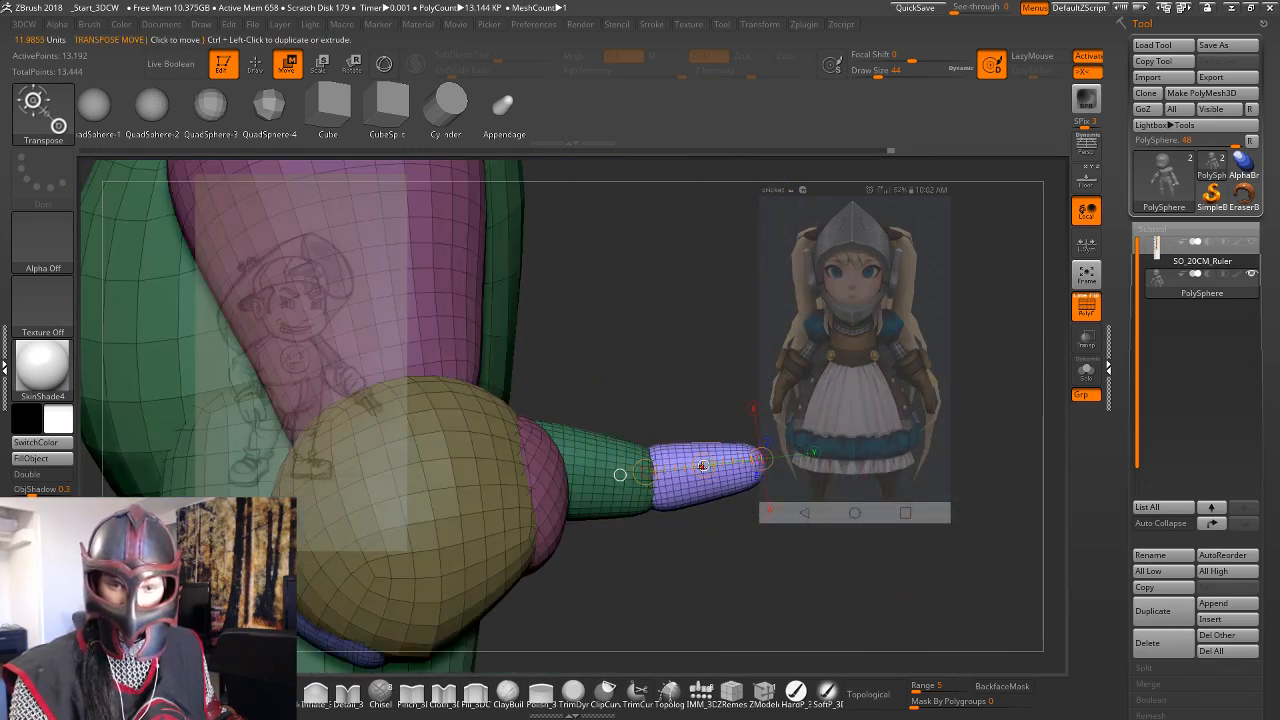
left_click_drag(703, 466, 705, 468)
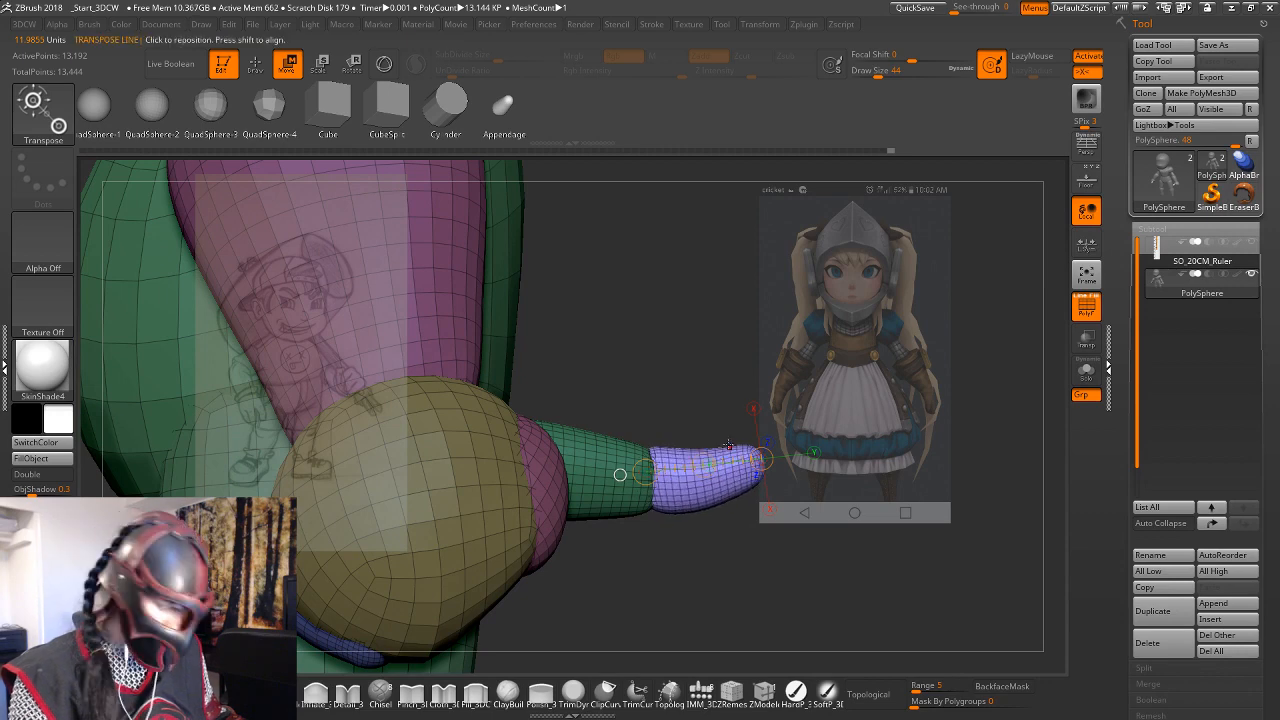
mouse_move(840, 426)
left_mouse_down()
mouse_move(802, 432)
mouse_move(831, 430)
left_mouse_up()
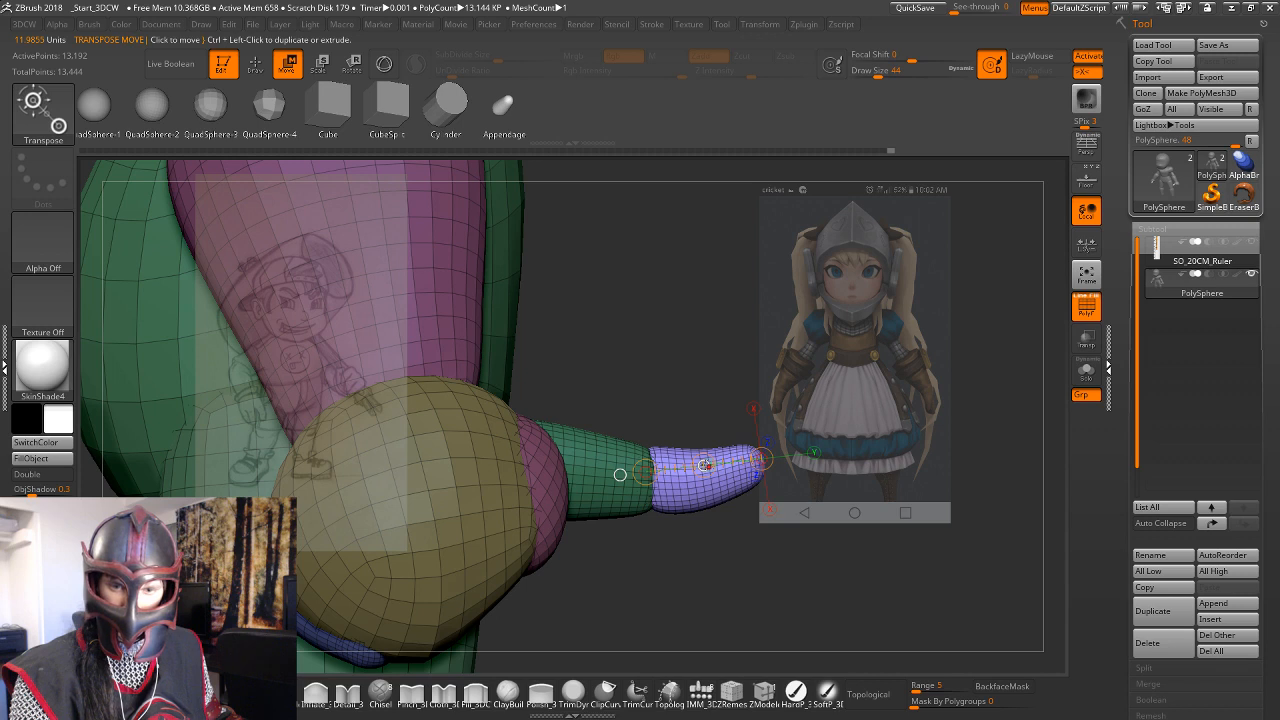
left_click_drag(703, 466, 704, 466)
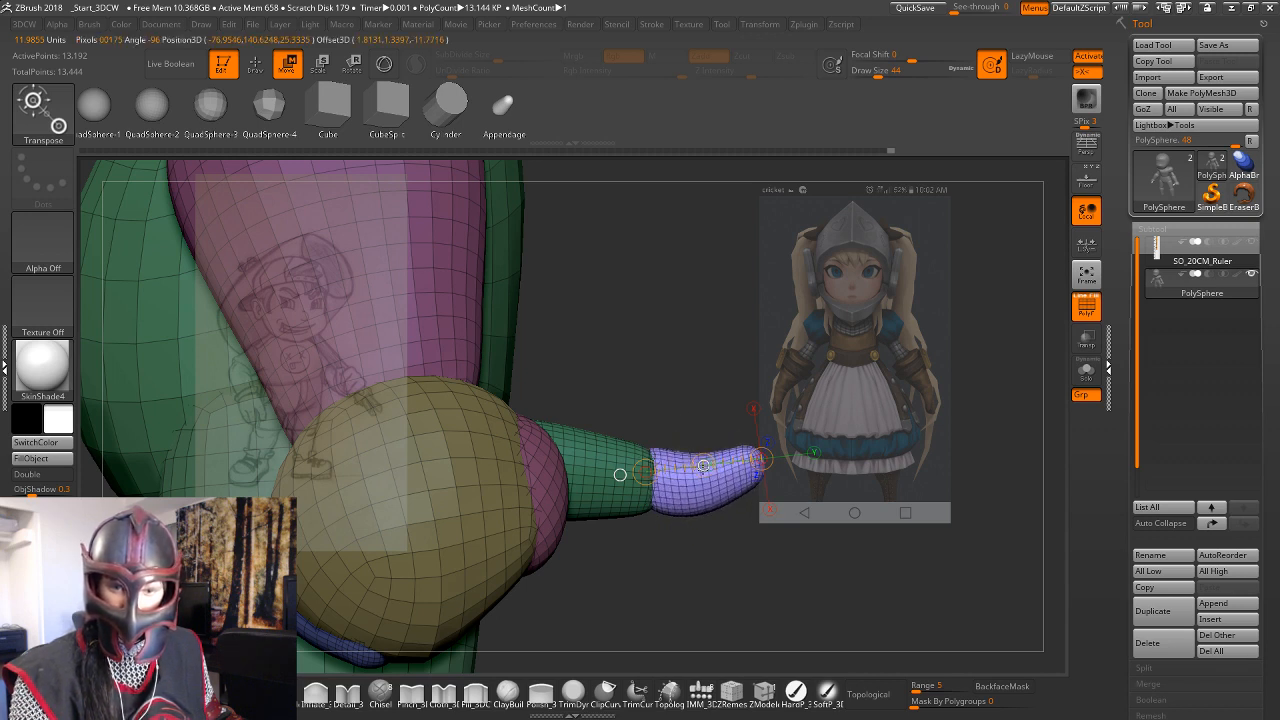
Fit the bent thumb tip to the first segment and return to Draw mode with the mask cleared and PolyFrame off.
left_click_drag(810, 452, 931, 418)
key("y")
left_click_drag(719, 466, 670, 467)
mouse_move(935, 430)
left_mouse_down()
mouse_move(875, 478)
mouse_move(862, 459)
mouse_move(970, 508)
mouse_move(838, 492)
left_mouse_up()
key("q")
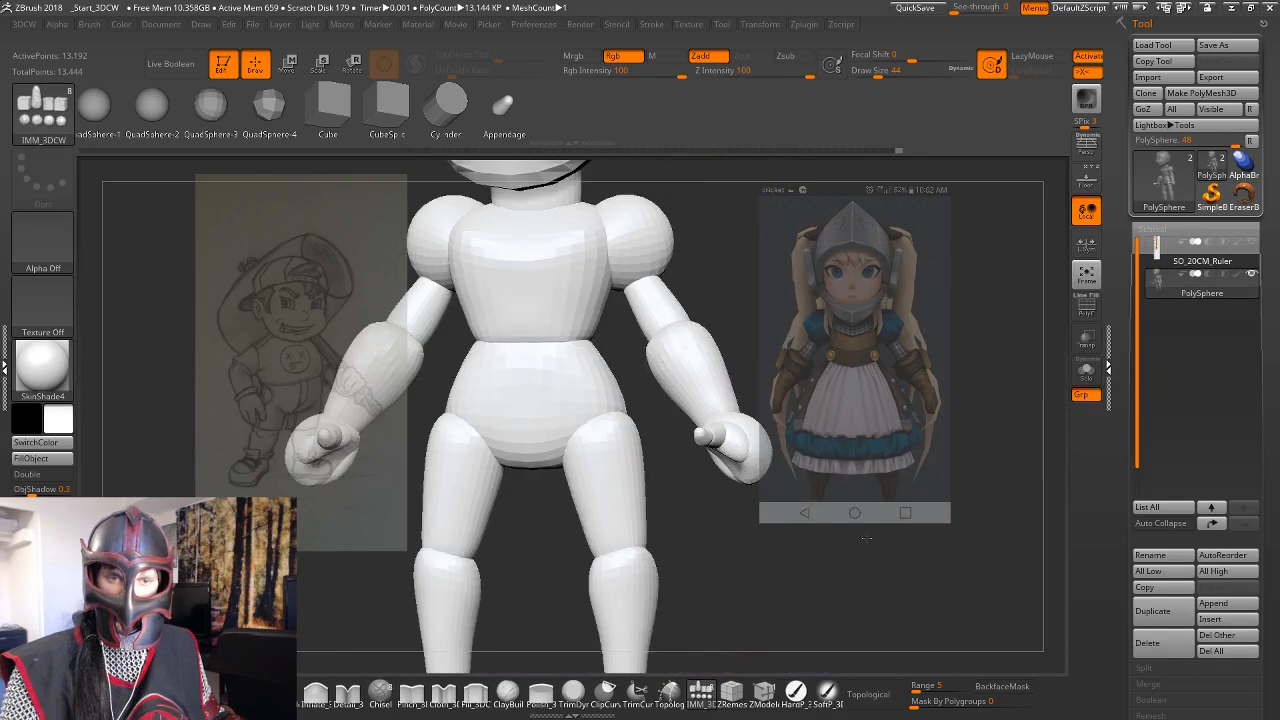
key("f")
left_click_drag(867, 538, 536, 155)
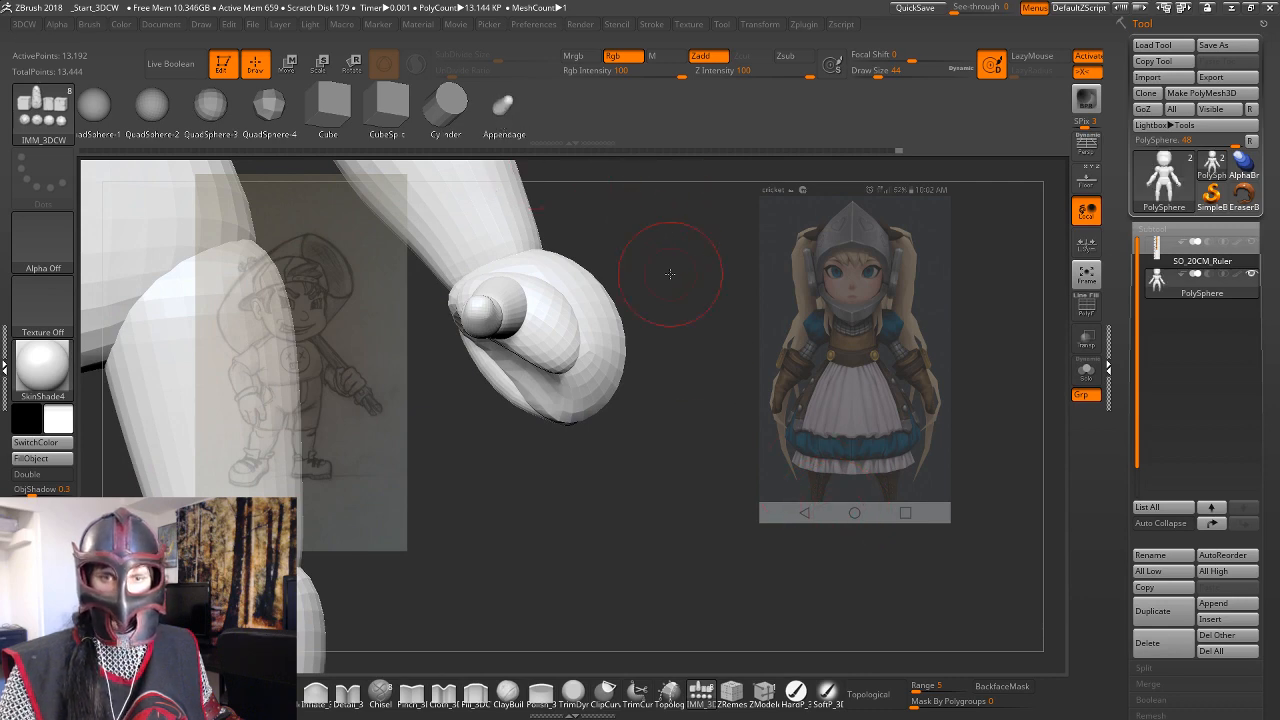
left_click_drag(670, 273, 755, 284)
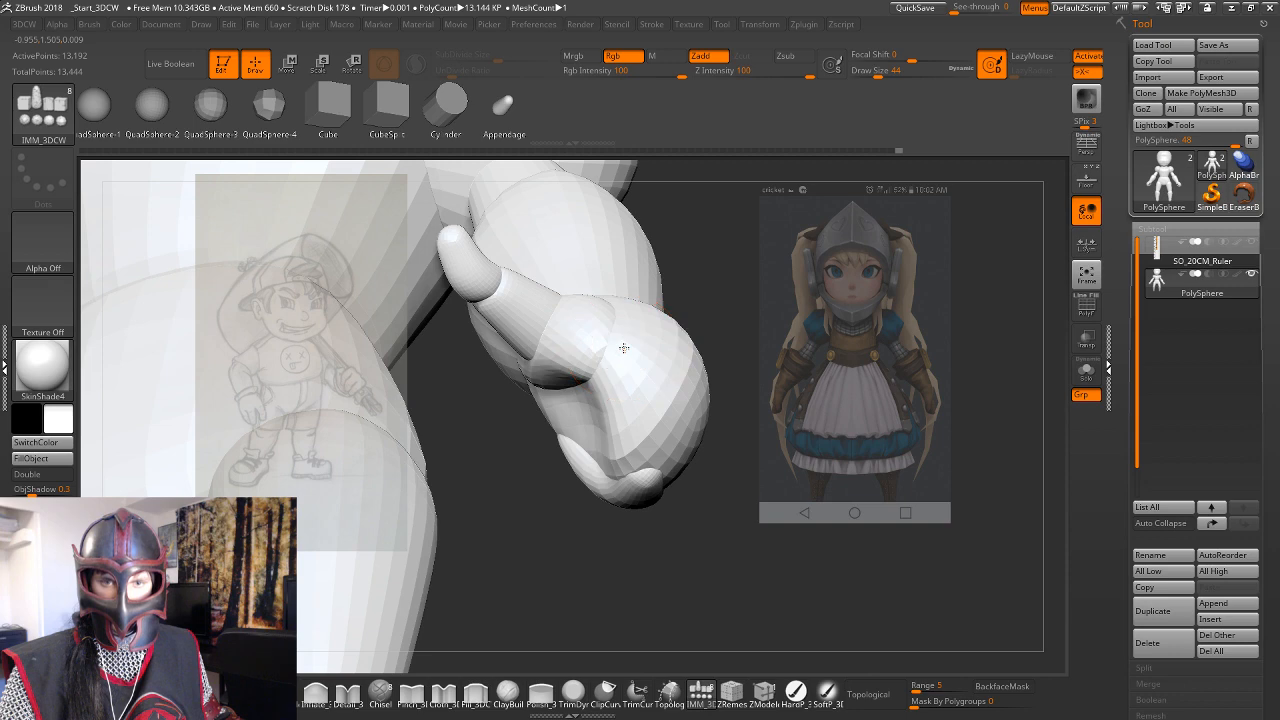
left_click_drag(645, 355, 720, 399)
left_click_drag(735, 398, 848, 381)
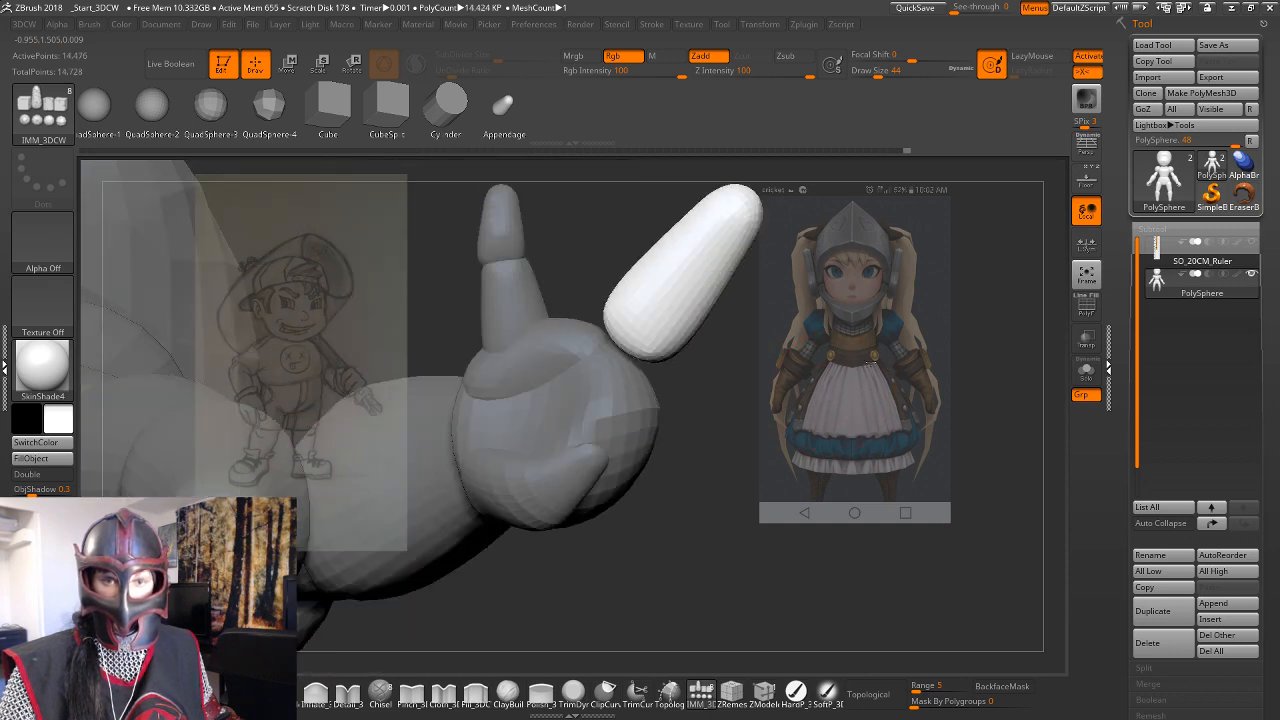
key("w")
left_click_drag(624, 348, 659, 307)
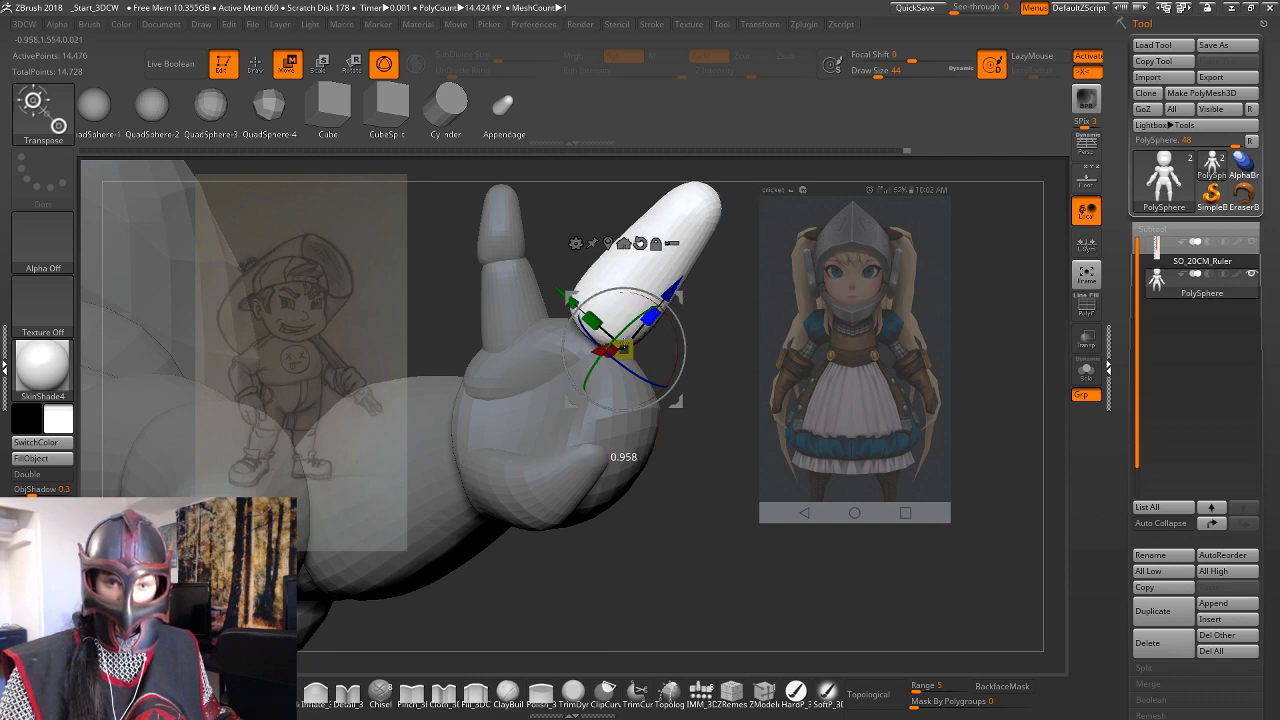
key("ctrl+z")
key("ctrl+z")
key("ctrl+z")
Insert a small Appendage mesh as the first finger at the upper edge of the palm beside the thumb.
left_click_drag(794, 342, 768, 381)
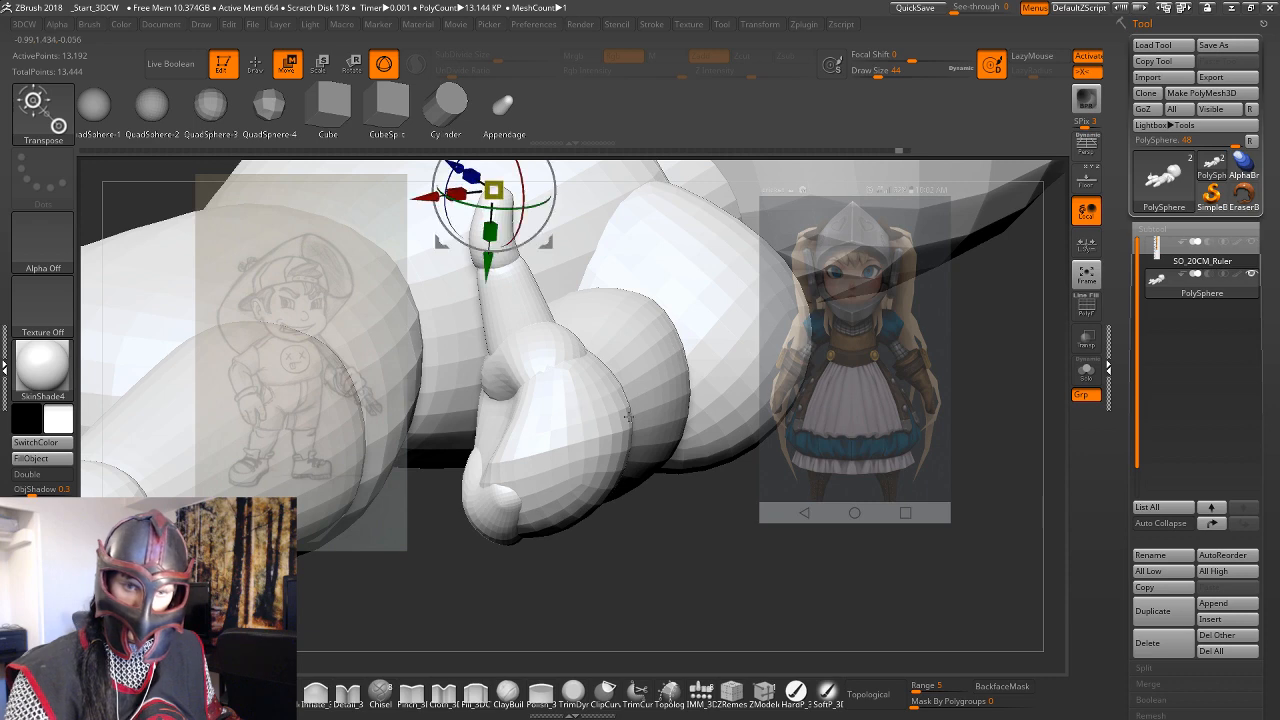
key("ctrl")
left_click_drag(788, 570, 716, 693)
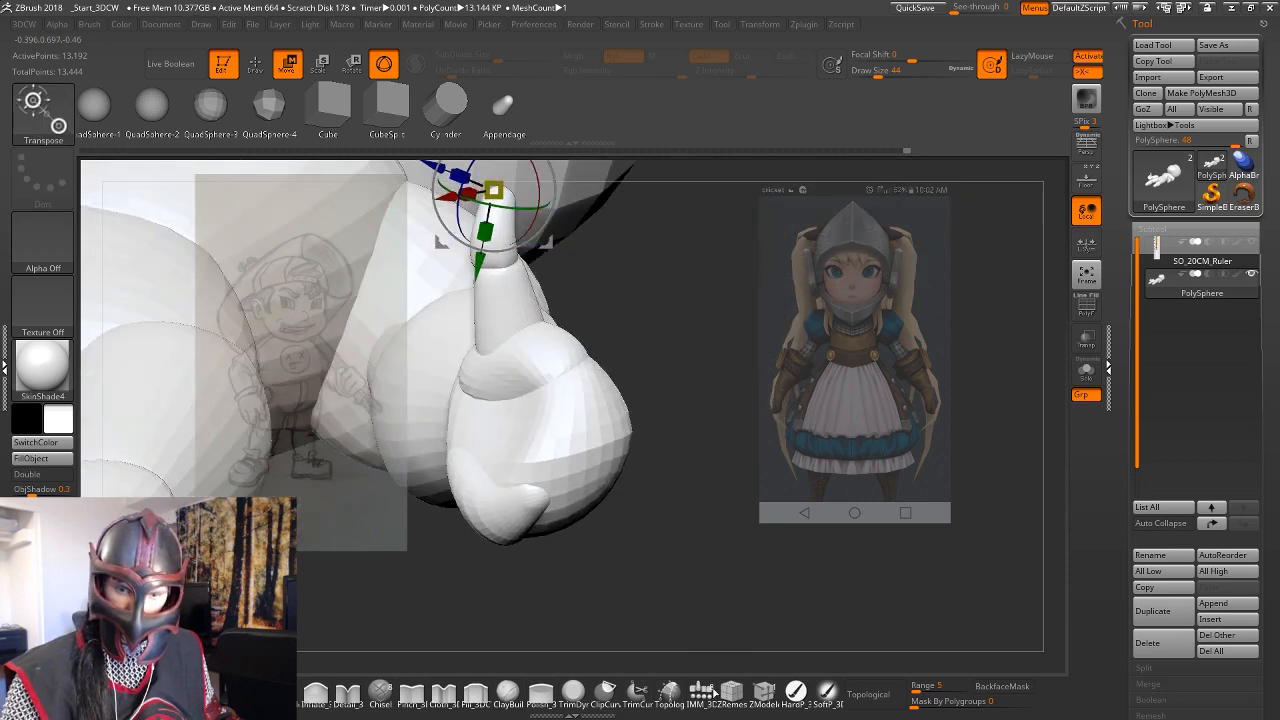
left_click(733, 692)
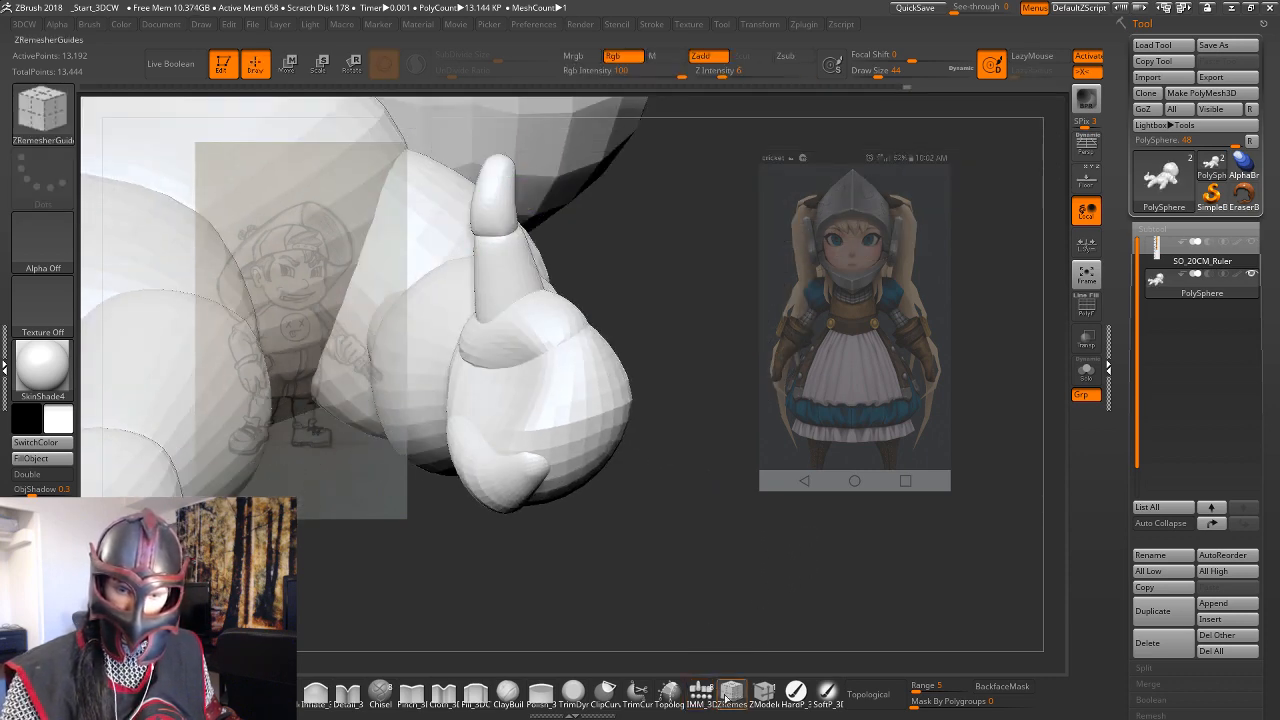
mouse_move(575, 408)
left_mouse_down()
mouse_move(593, 413)
mouse_move(610, 372)
left_mouse_up()
left_click_drag(638, 413, 729, 480)
Move the inserted finger segment with the gizmo so its base sits on the palm's edge.
key("w")
left_click_drag(612, 480, 596, 450)
left_click_drag(622, 343, 601, 362)
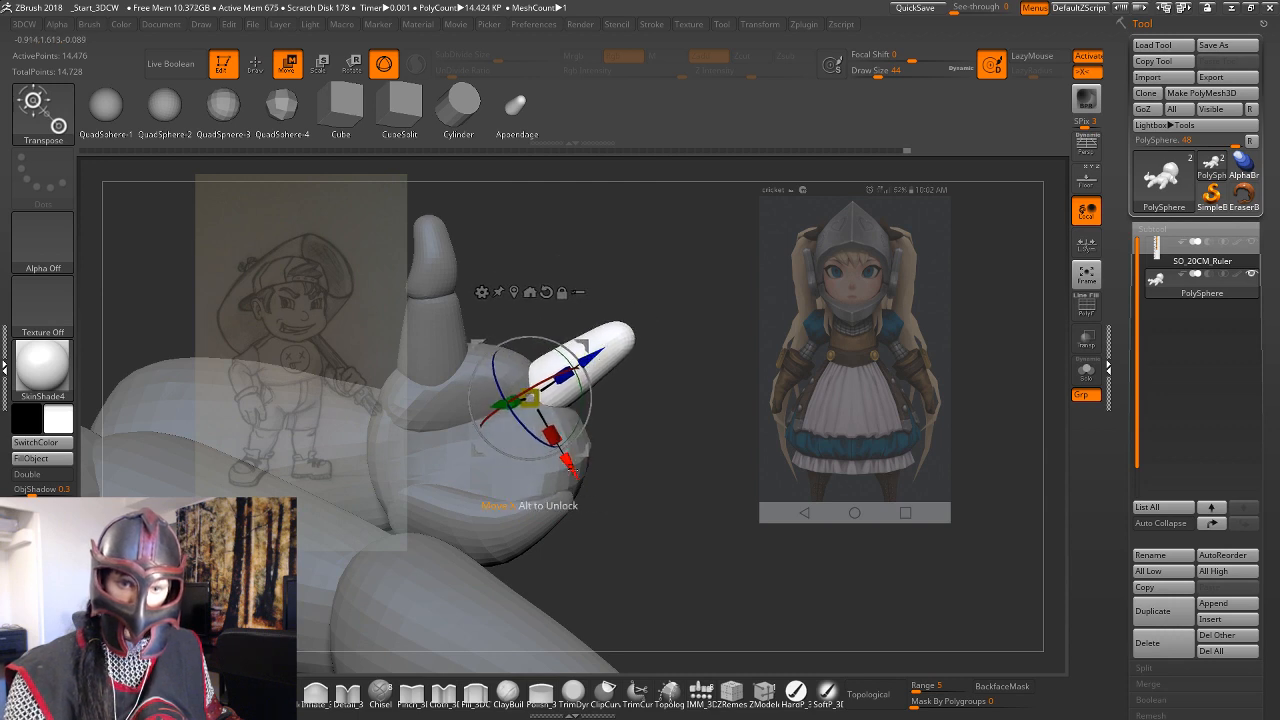
left_click_drag(573, 462, 583, 472)
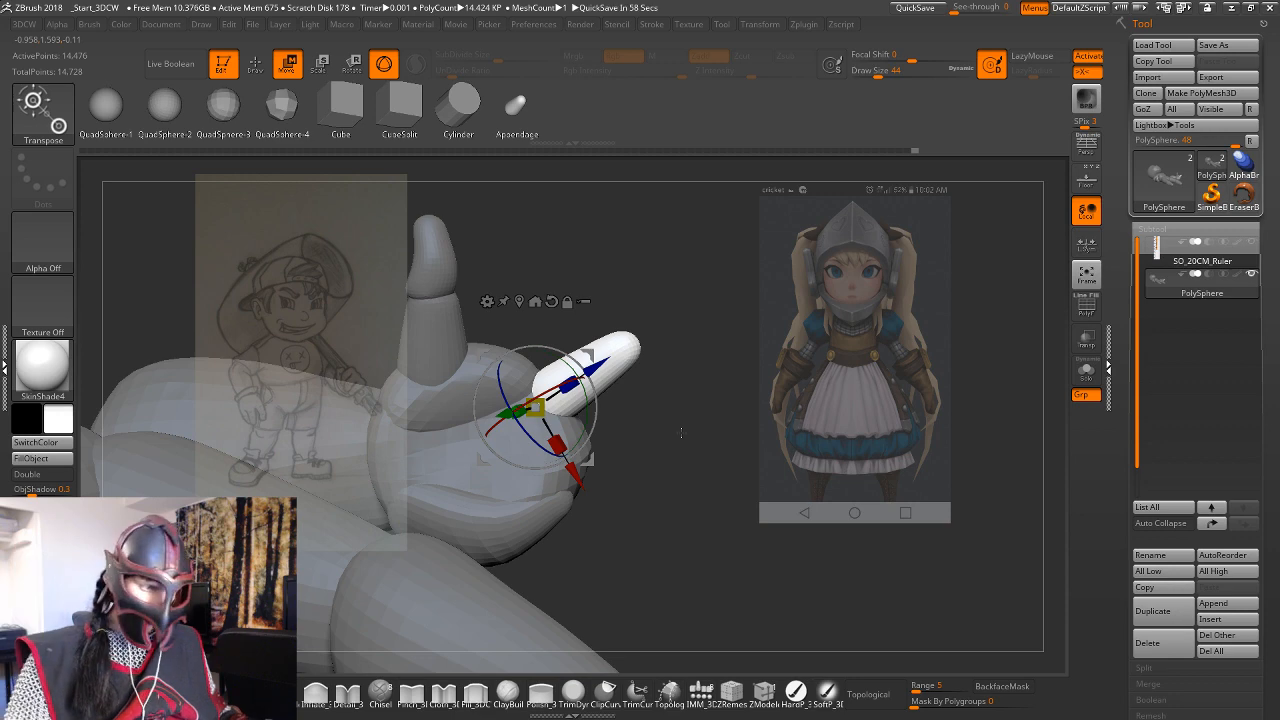
left_click_drag(704, 346, 722, 366)
Mask everything except the thumb pad, reset and recenter the gizmo on it, and shift the pad toward the wrist.
left_click(461, 385, "alt")
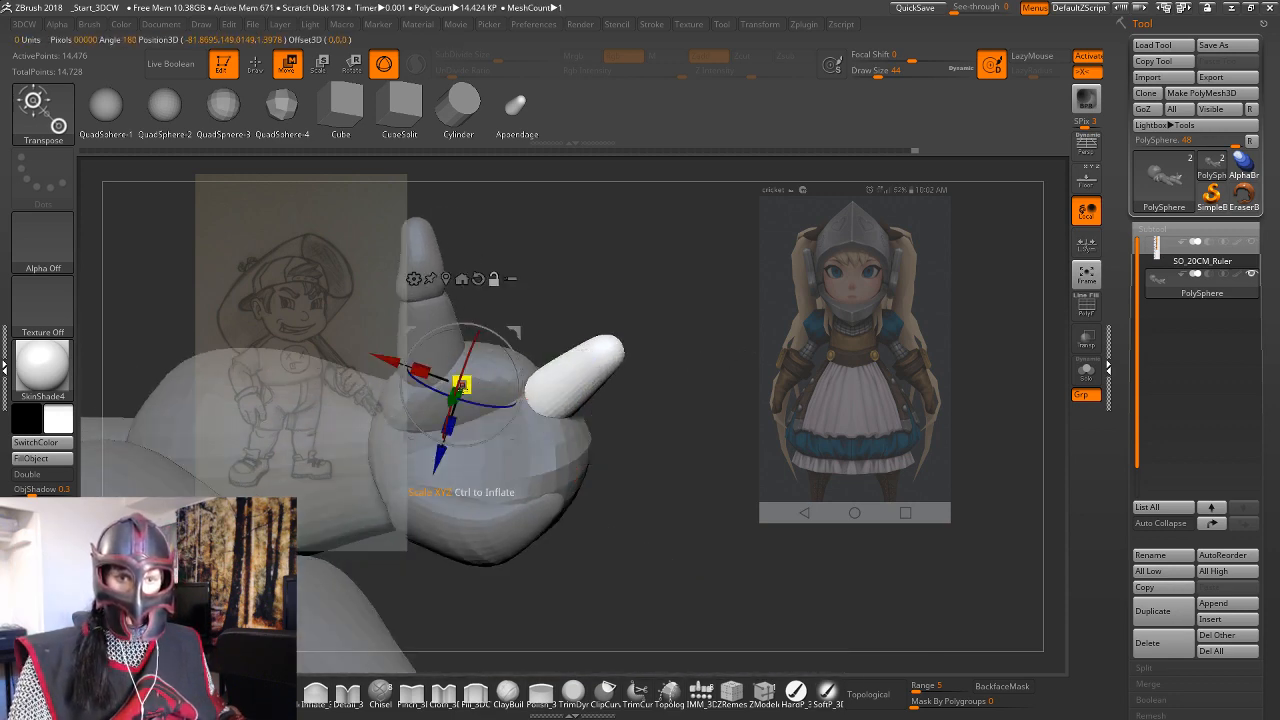
left_click(497, 372, "ctrl")
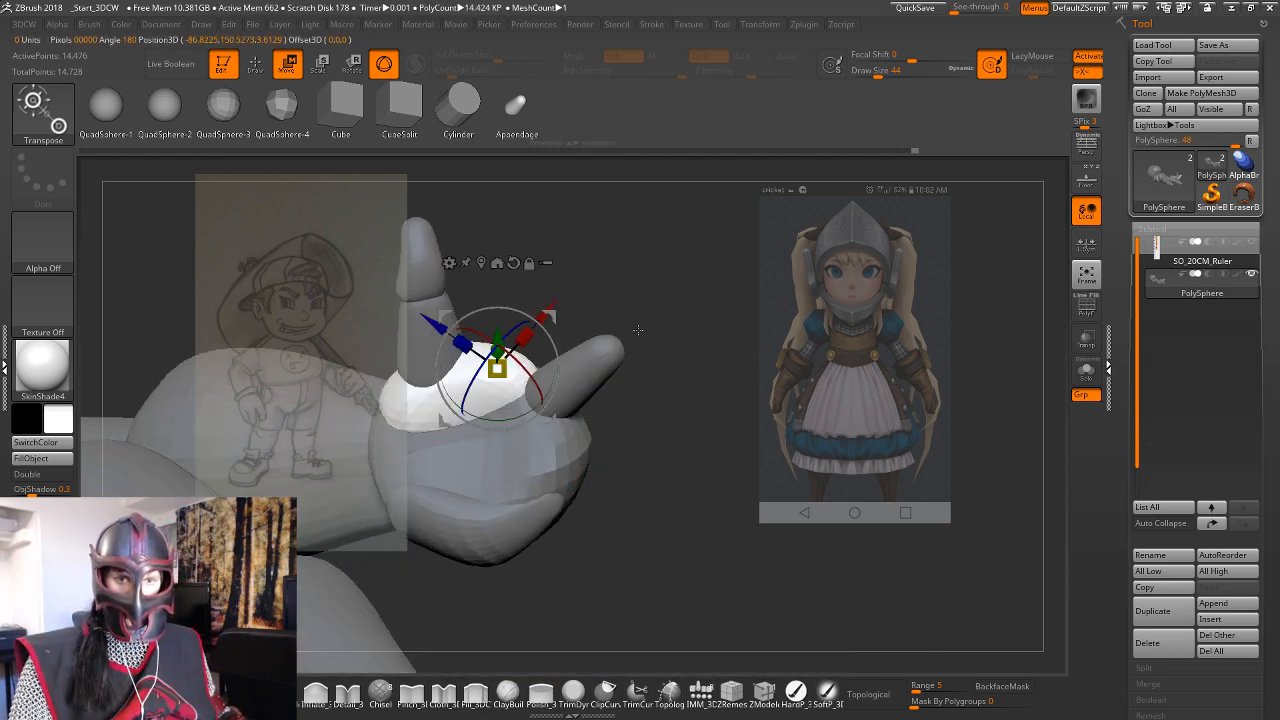
left_click_drag(507, 370, 488, 371)
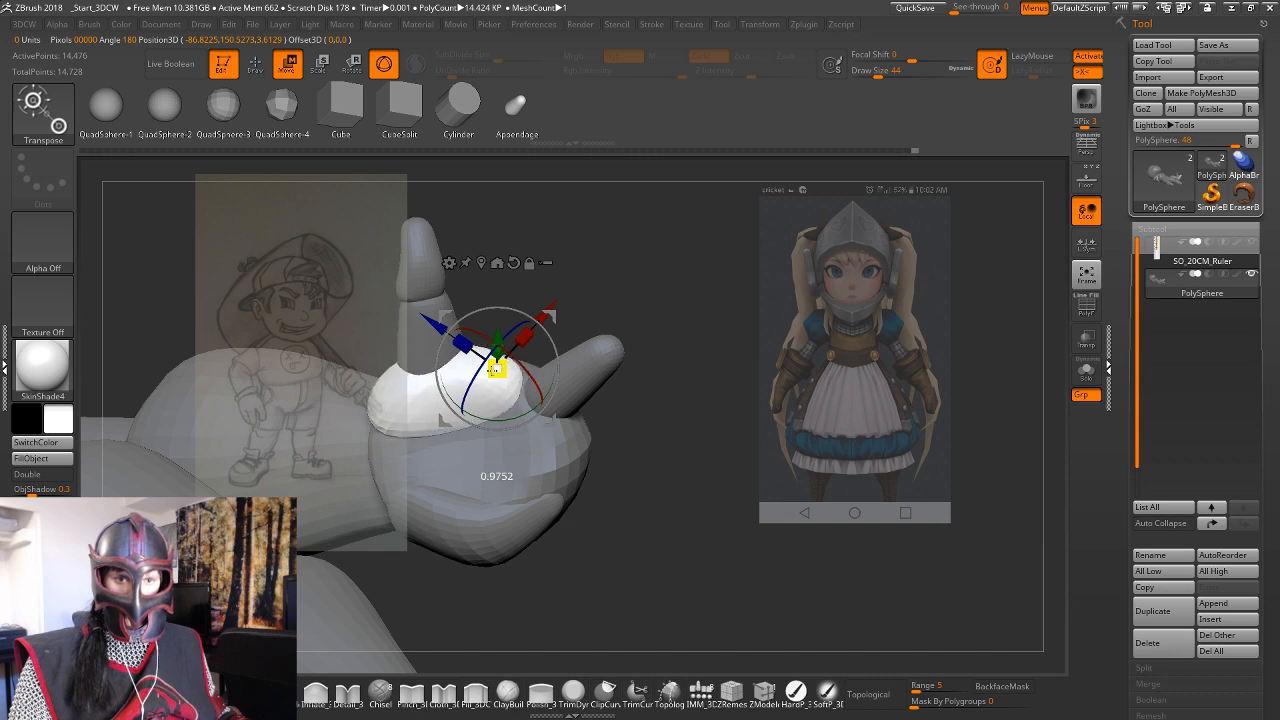
left_click_drag(681, 337, 624, 316)
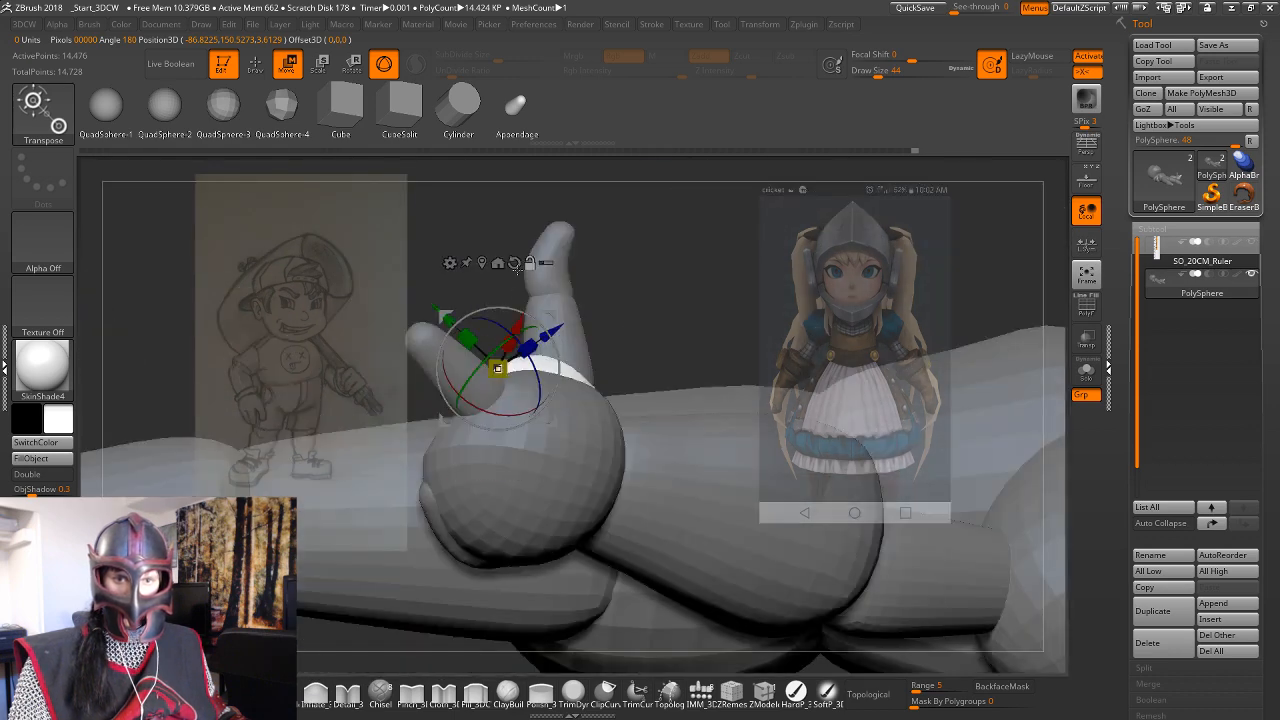
left_click(514, 263)
left_click(482, 263)
left_click_drag(660, 261, 739, 266)
left_click_drag(570, 392, 715, 325)
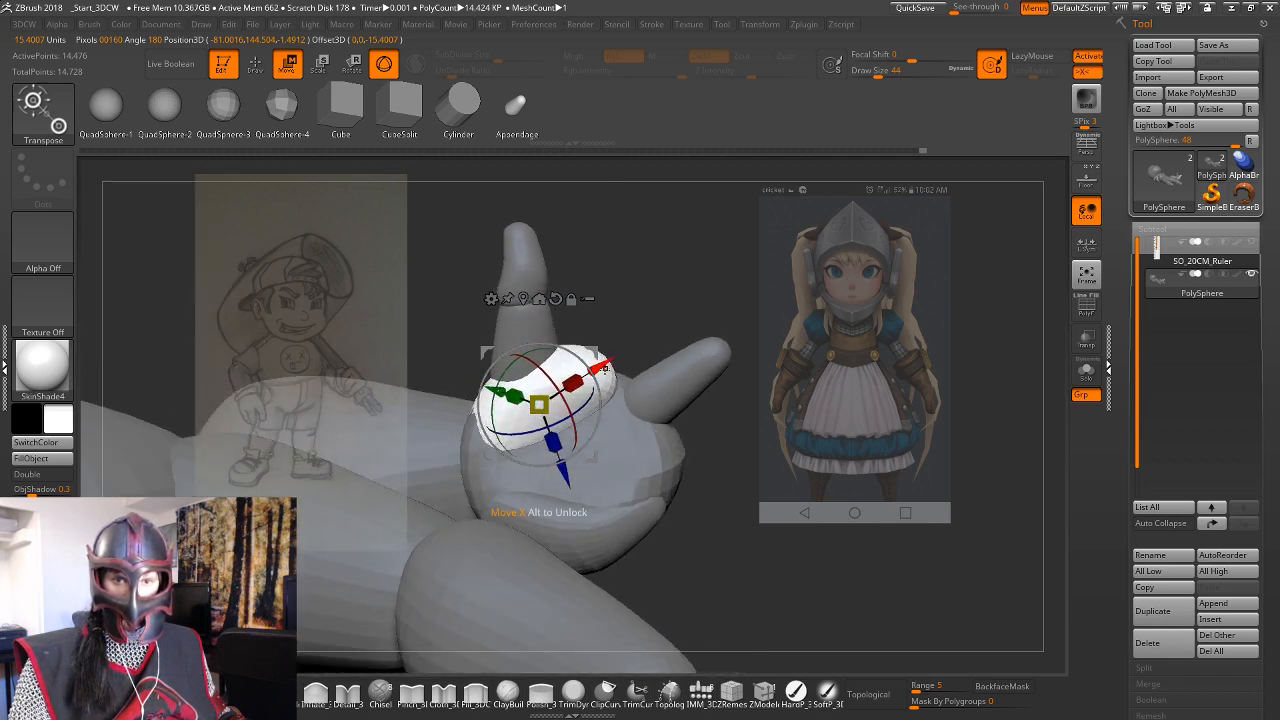
left_click_drag(604, 368, 596, 374)
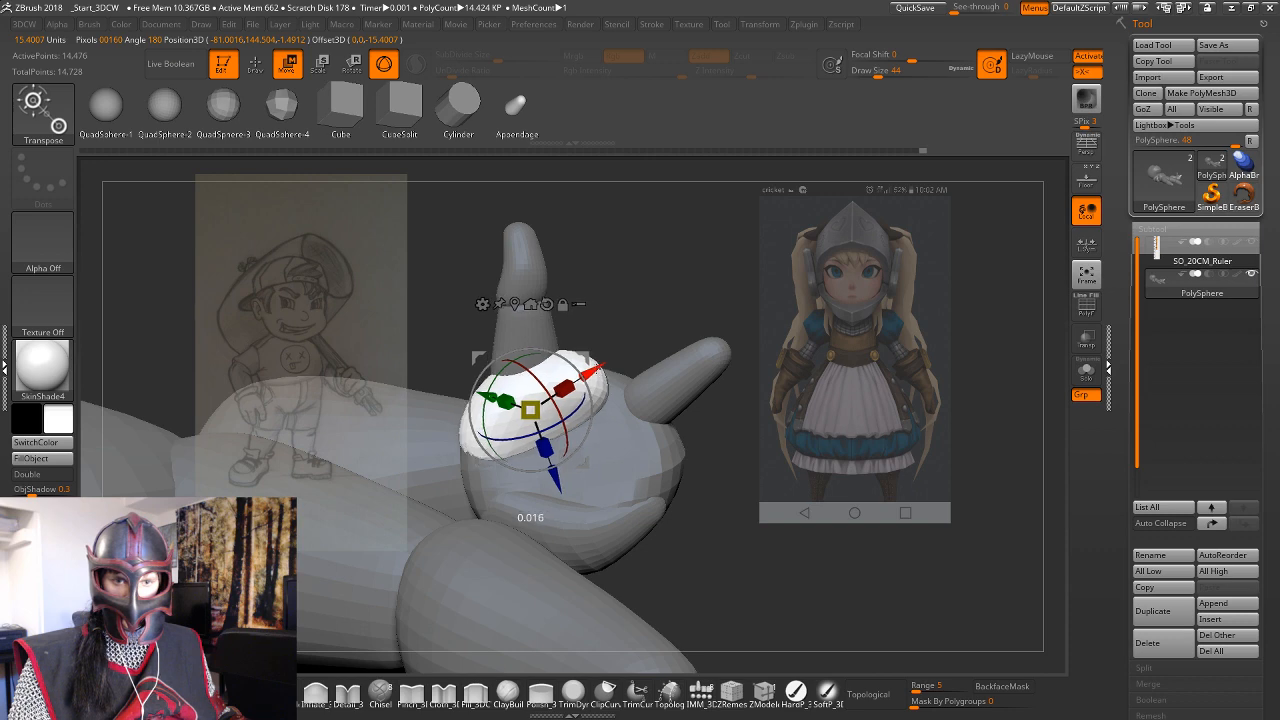
Isolate the thumb's first segment by masking, reset and recenter the gizmo on it, and move the segment over the shifted pad.
key("q")
mouse_move(712, 305)
left_mouse_down()
mouse_move(647, 347)
mouse_move(614, 329)
mouse_move(629, 297)
left_mouse_up()
key("w")
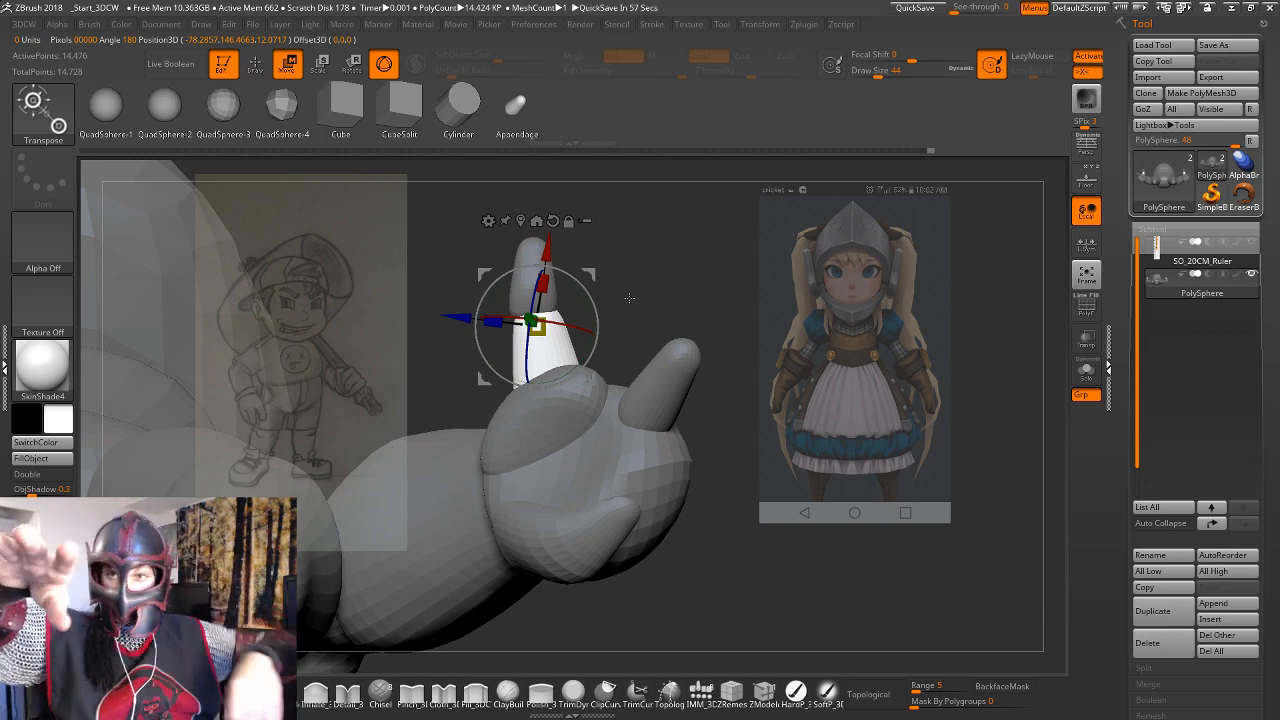
left_click_drag(650, 232, 600, 250)
left_click_drag(730, 300, 835, 343)
left_click(552, 221)
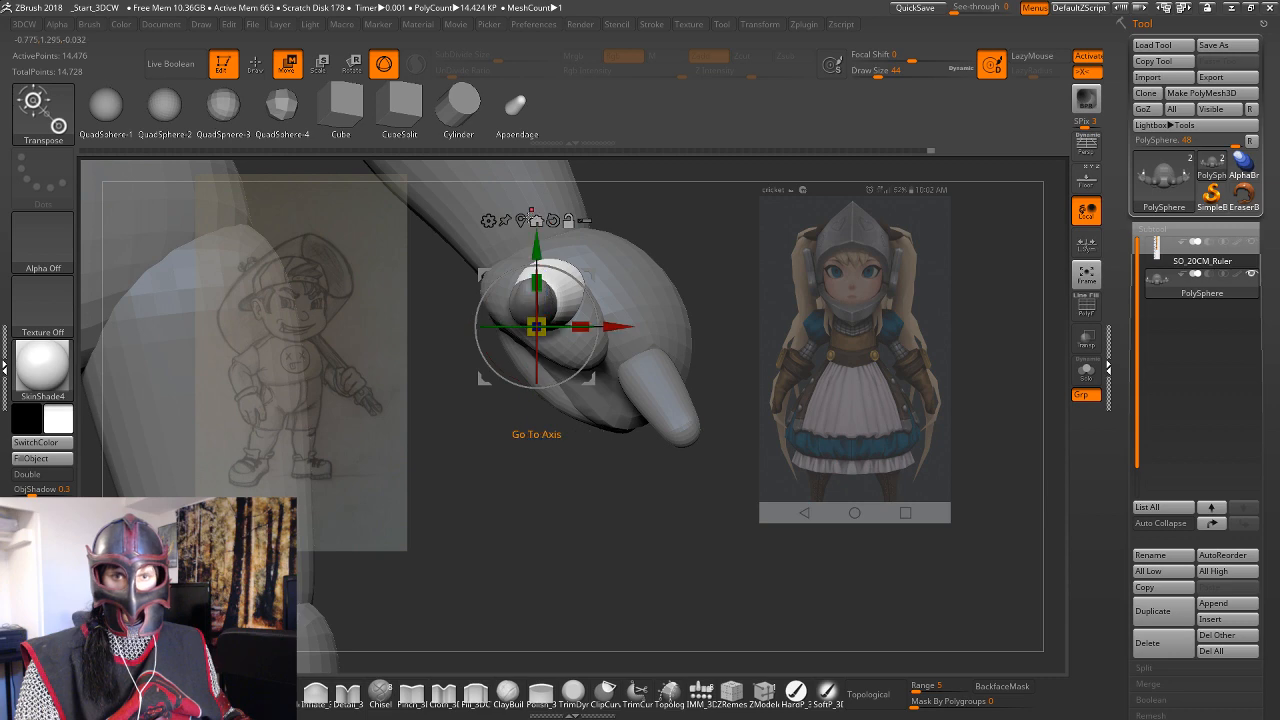
left_click(521, 221)
mouse_move(732, 292)
left_mouse_down()
mouse_move(702, 300)
mouse_move(734, 291)
left_mouse_up()
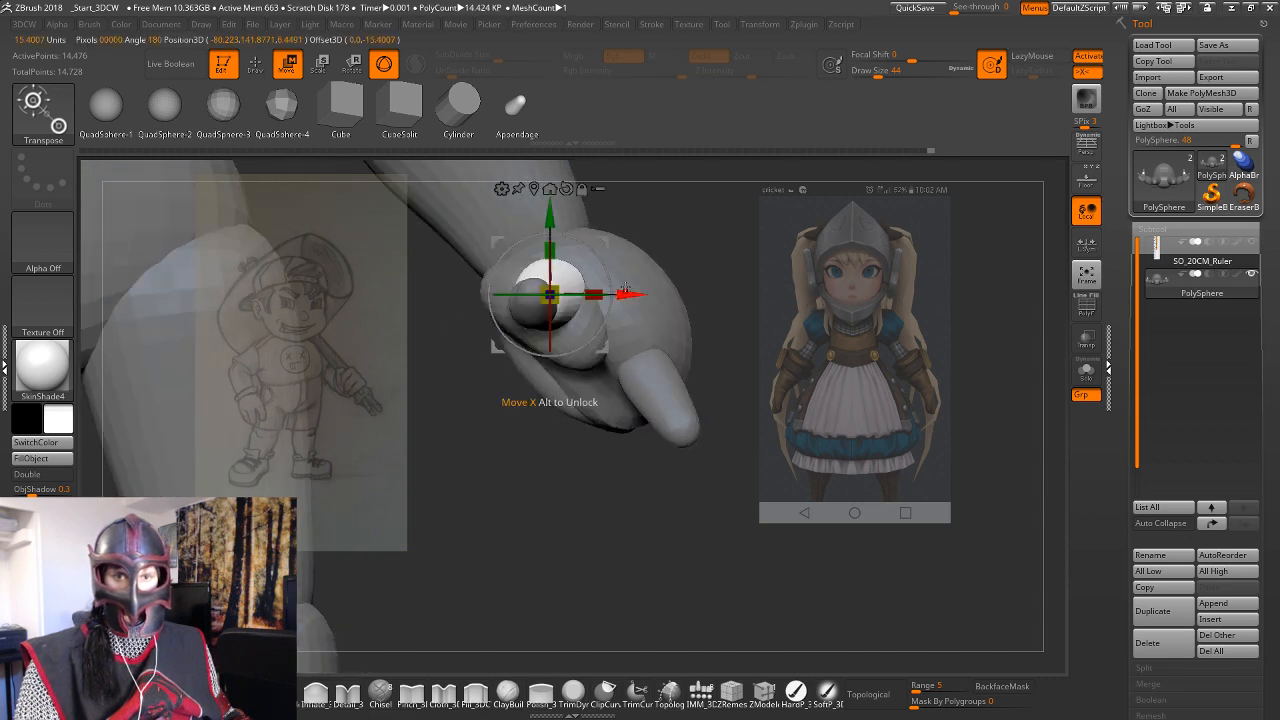
left_click_drag(625, 290, 603, 290)
left_click_drag(529, 218, 529, 226)
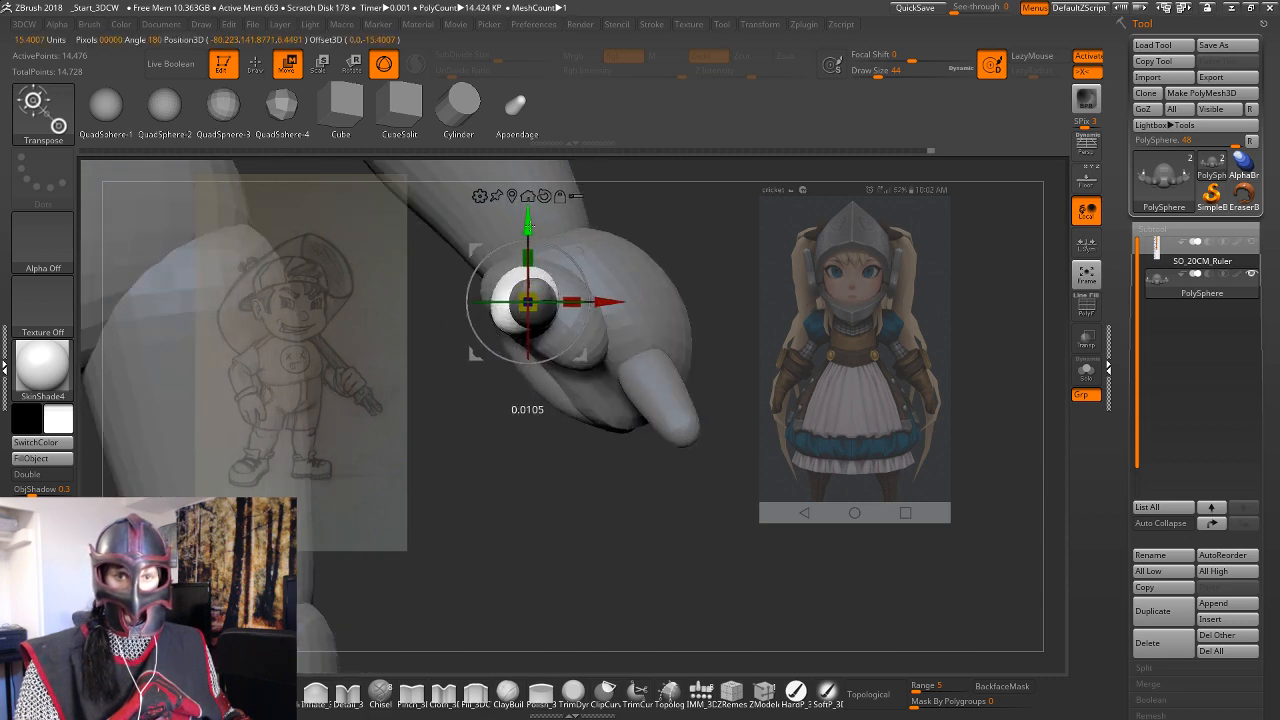
Isolate the thumb's tip segment, reset and recenter the gizmo on it, and move it onto the end of the first segment.
left_click_drag(747, 275, 789, 268)
left_click(544, 289, "ctrl")
left_click_drag(602, 281, 585, 283)
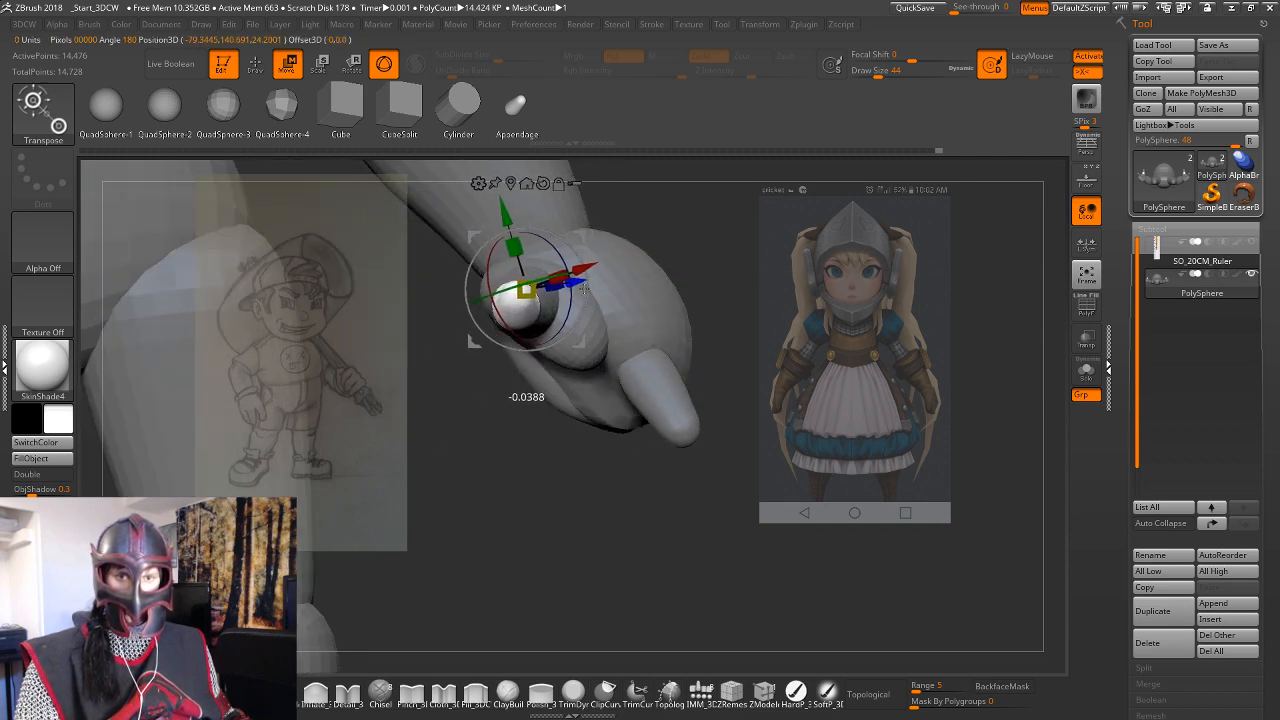
left_click_drag(735, 298, 787, 303)
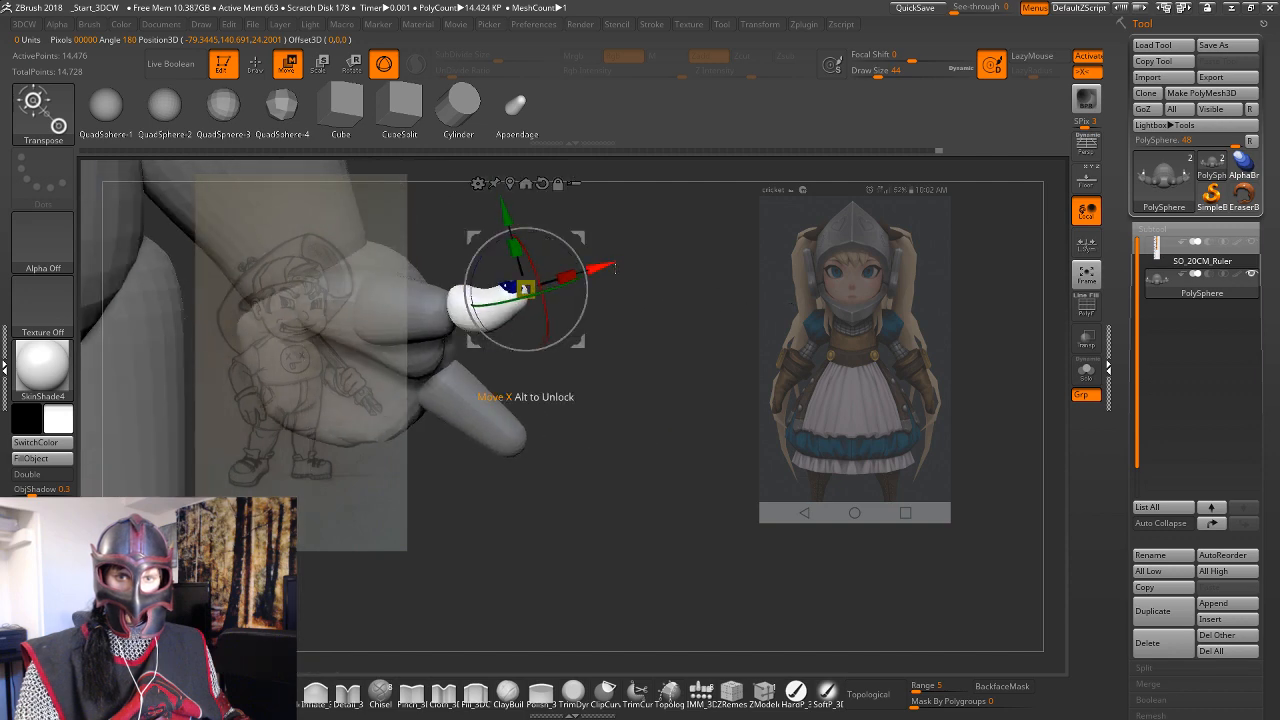
left_click_drag(650, 298, 666, 376)
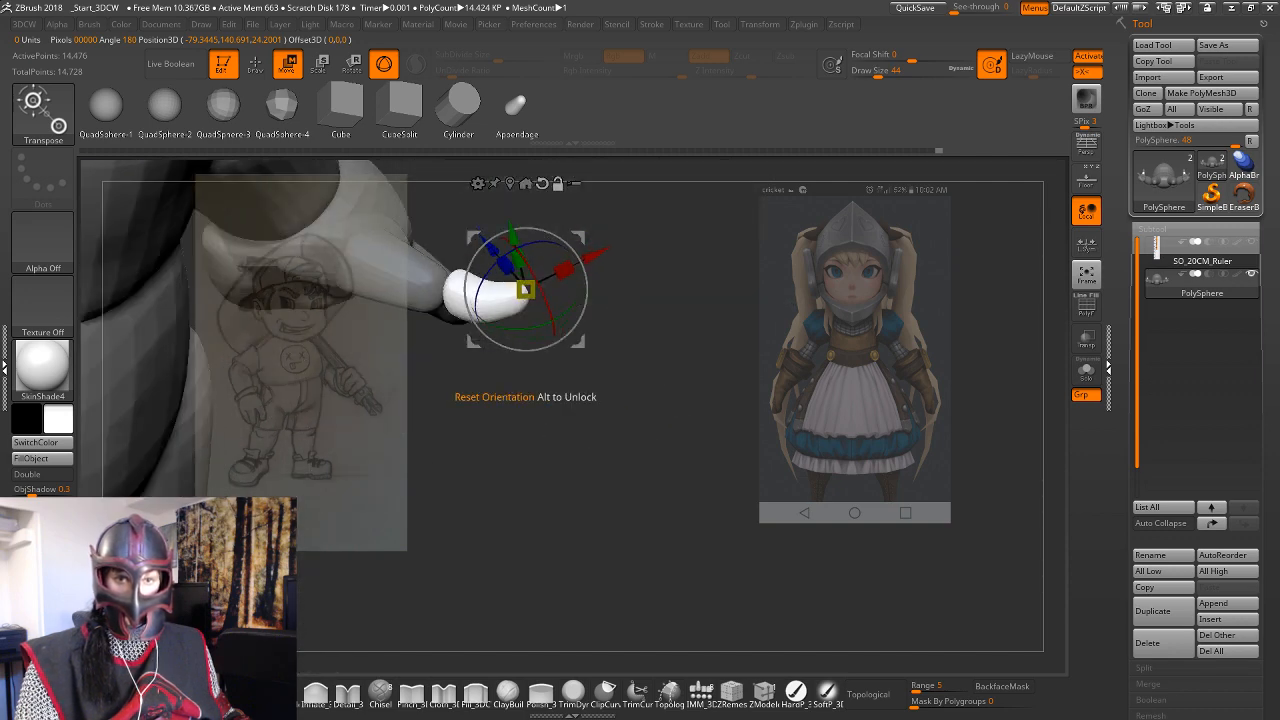
left_click(543, 184, "alt")
left_click(510, 184, "alt")
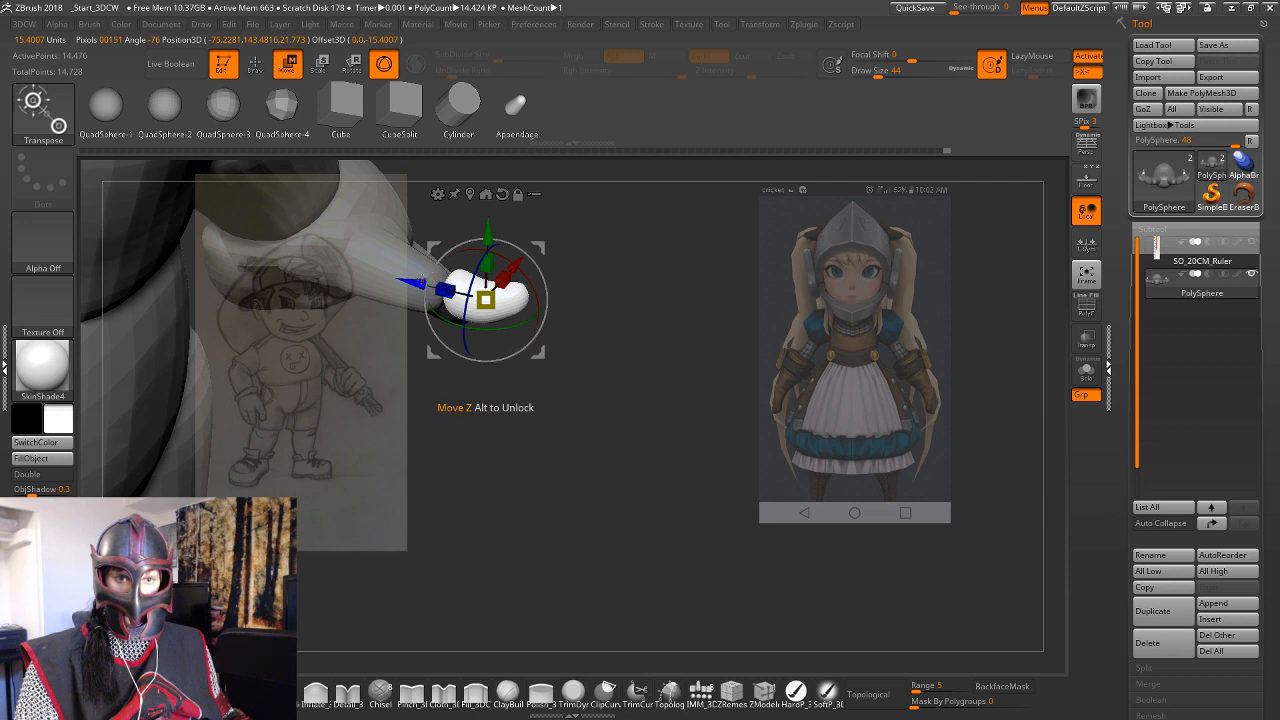
left_click_drag(414, 280, 400, 282)
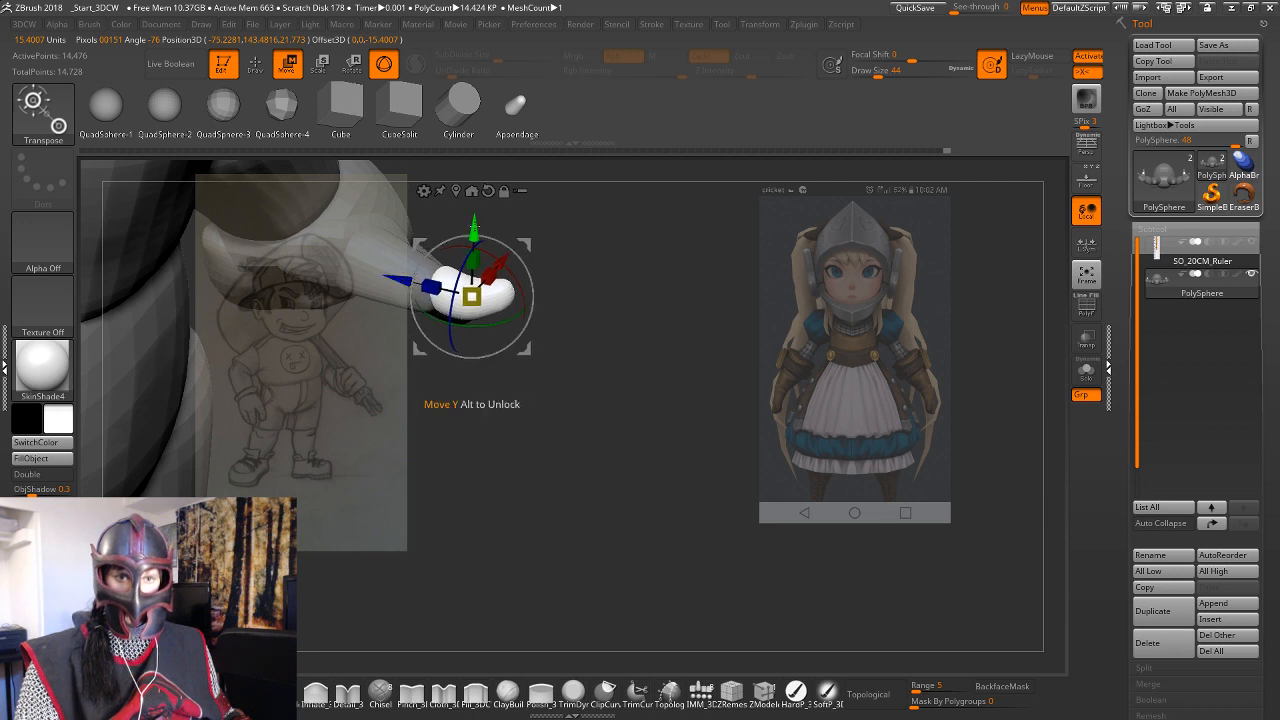
left_click_drag(474, 228, 474, 234)
key("q")
mouse_move(645, 310)
left_mouse_down()
mouse_move(729, 417)
mouse_move(481, 348)
left_mouse_up()
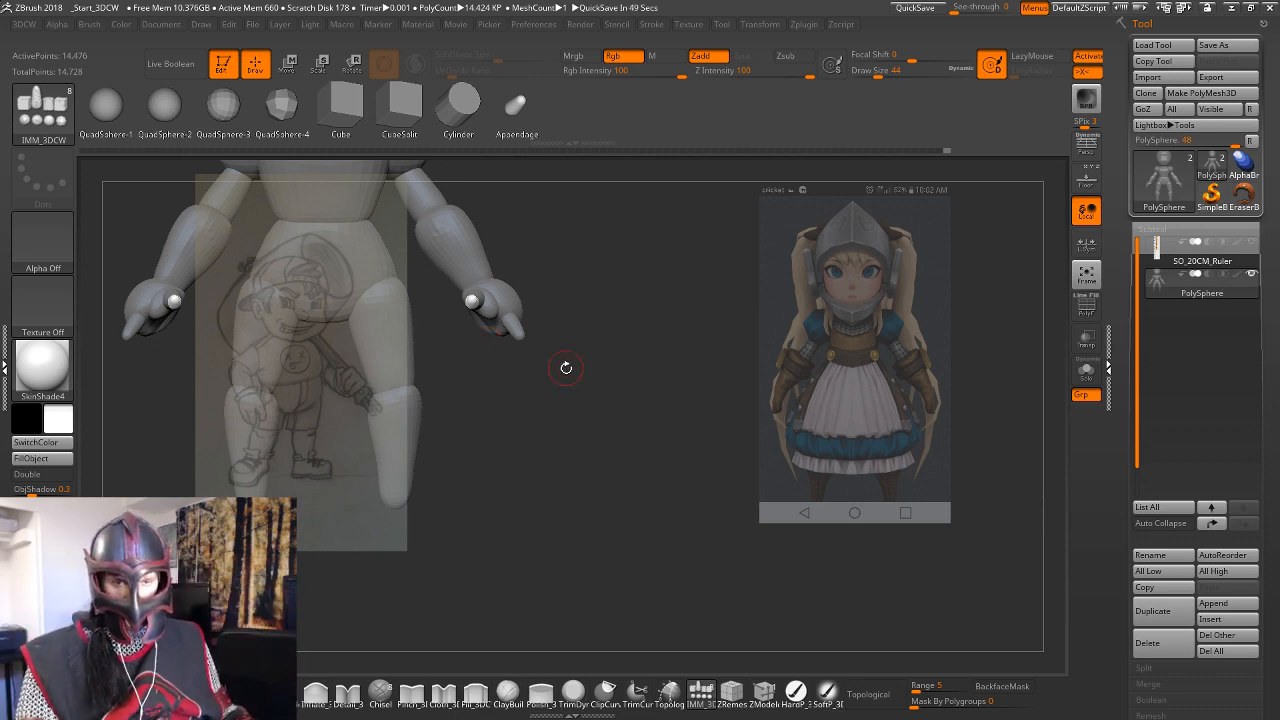
Mask everything except the palm and reshape its outer side with the Move brush at draw sizes 154 and 83.
left_click_drag(539, 405, 680, 437)
key("w")
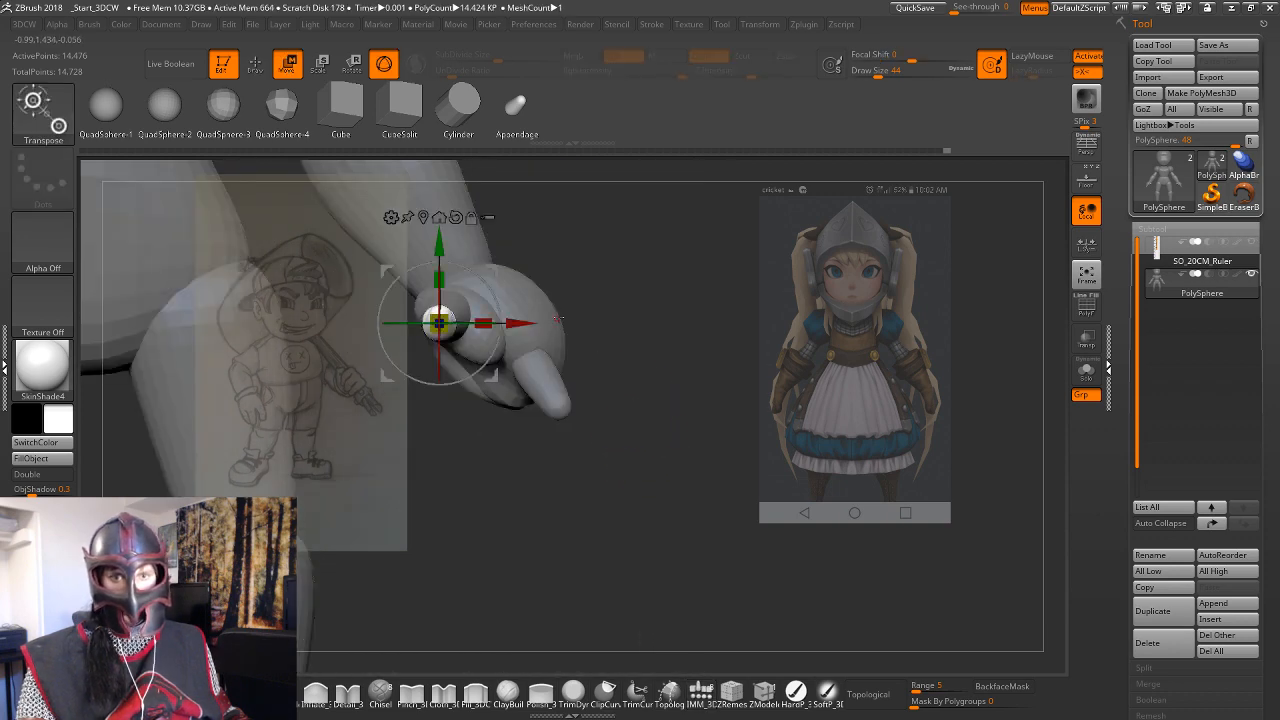
left_click(551, 310, "ctrl")
key("q")
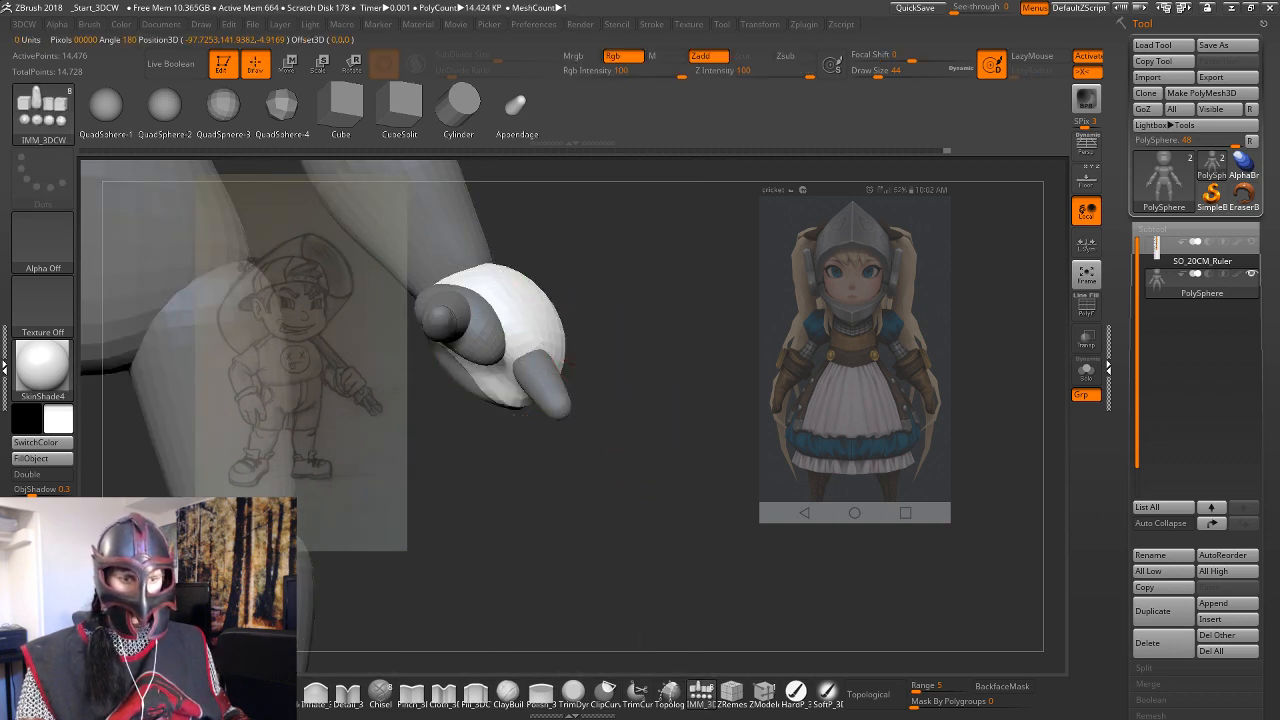
left_click(252, 691)
key("space")
left_click_drag(413, 437, 435, 438)
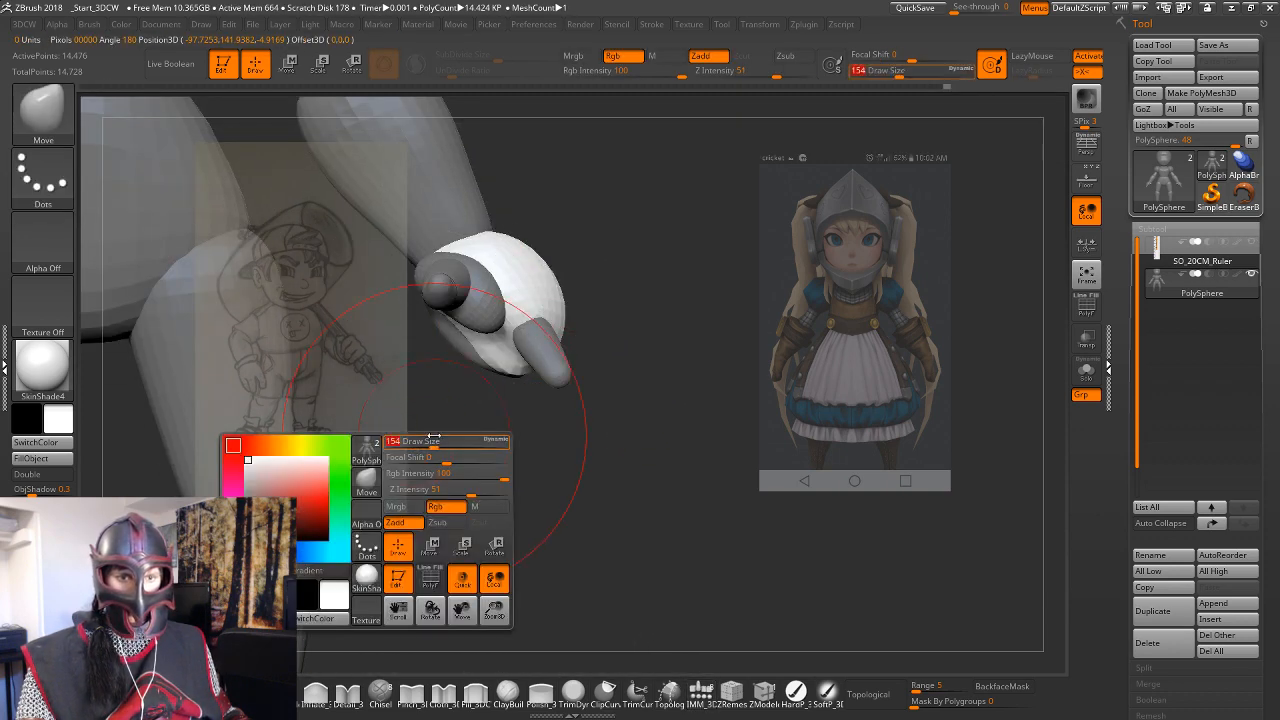
mouse_move(523, 496)
left_mouse_down("alt")
mouse_move(517, 557)
mouse_move(494, 560)
mouse_move(512, 552)
left_mouse_up("alt")
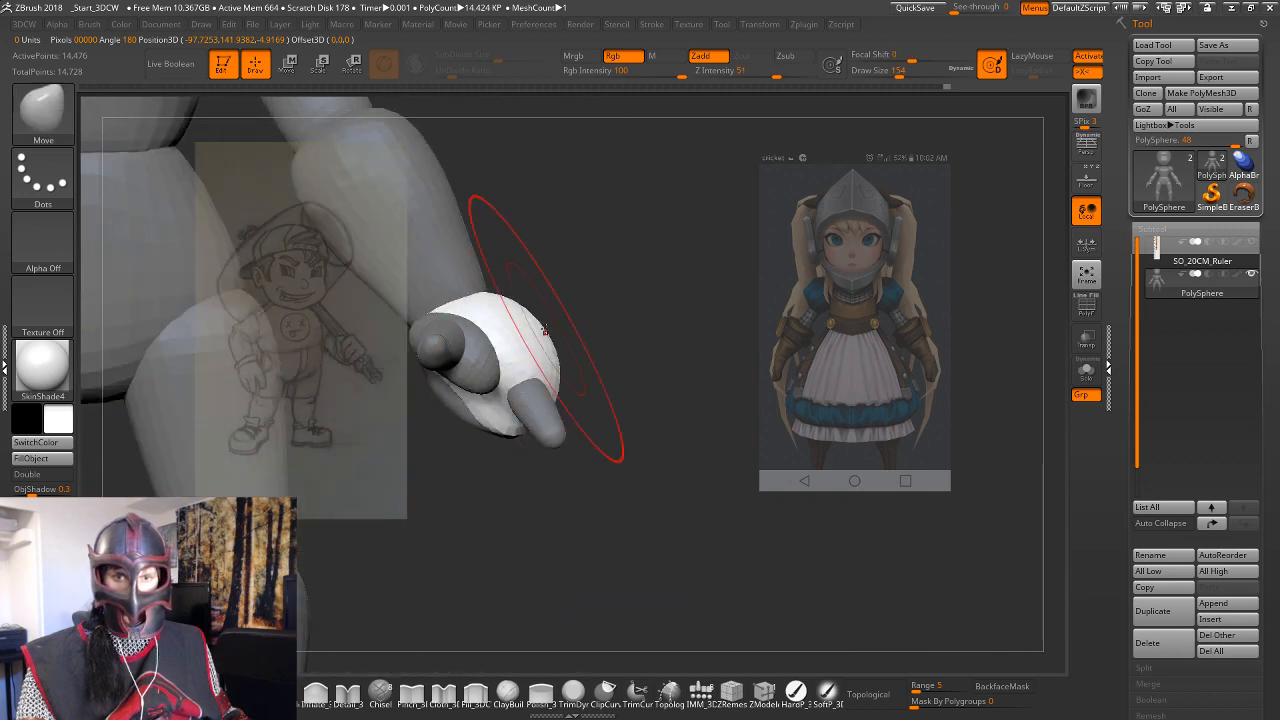
mouse_move(590, 345)
left_mouse_down()
mouse_move(633, 367)
mouse_move(616, 362)
left_mouse_up()
key("space")
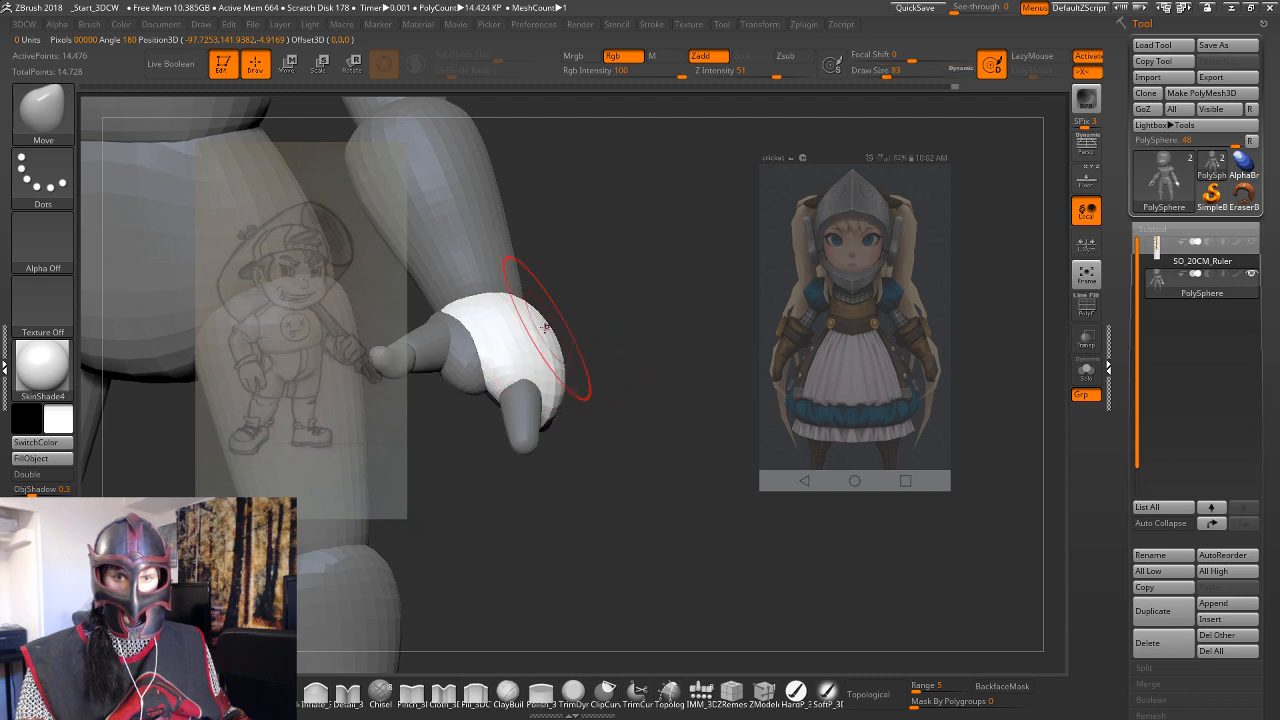
mouse_move(635, 357)
left_mouse_down()
mouse_move(665, 341)
mouse_move(632, 347)
mouse_move(684, 360)
mouse_move(661, 409)
mouse_move(600, 366)
left_mouse_up()
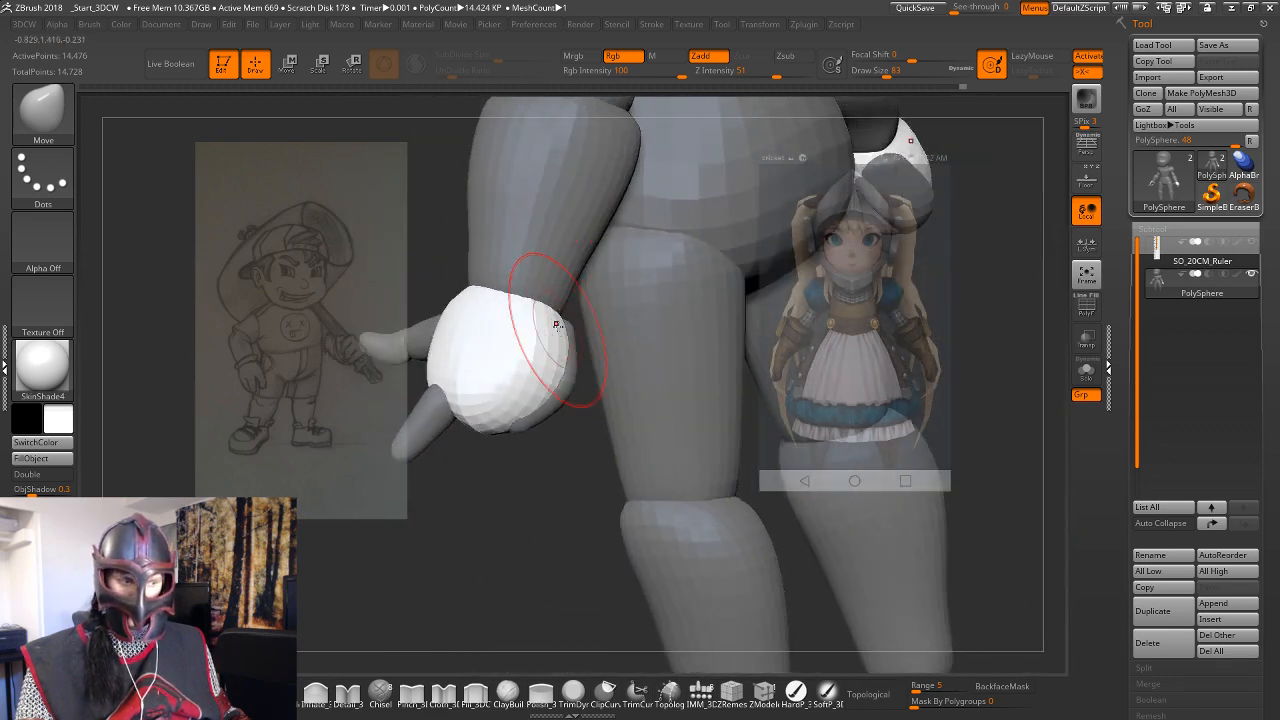
Isolate the forearm by masking and adjust its wrist end with the Move brush so it flows into the palm.
key("w")
left_click(541, 236, "ctrl")
key("q")
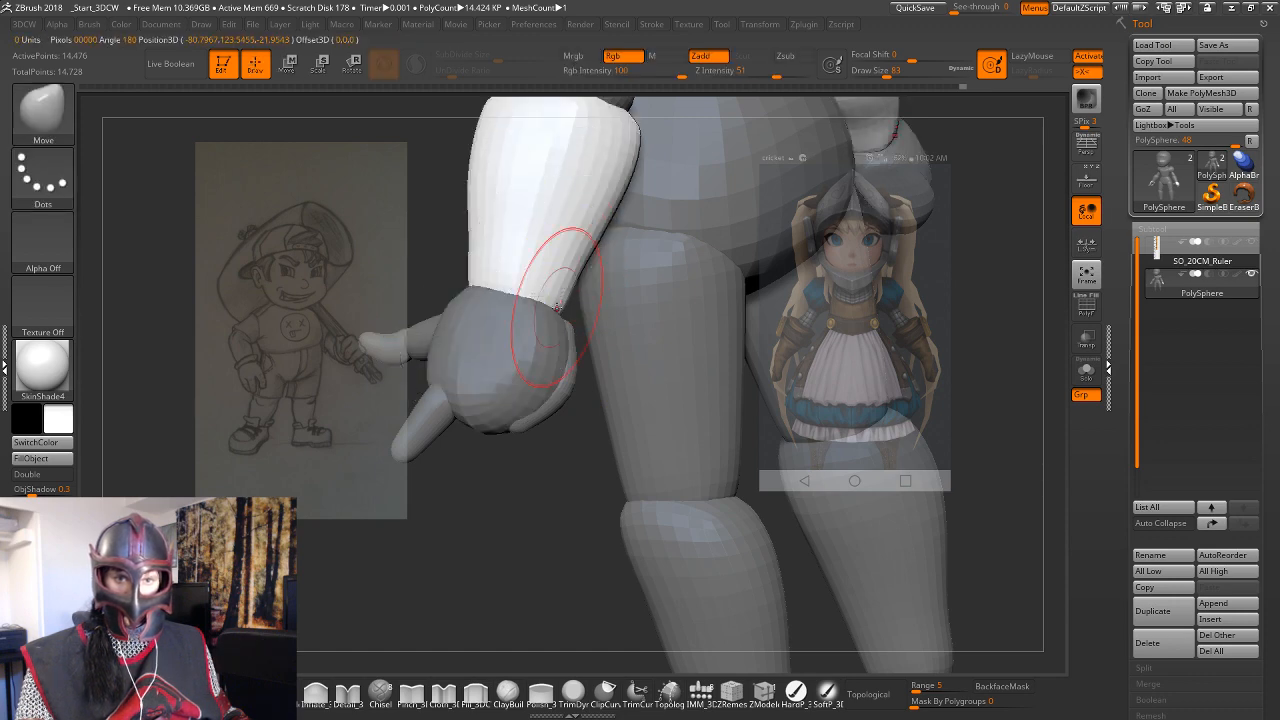
left_click_drag(541, 311, 474, 283)
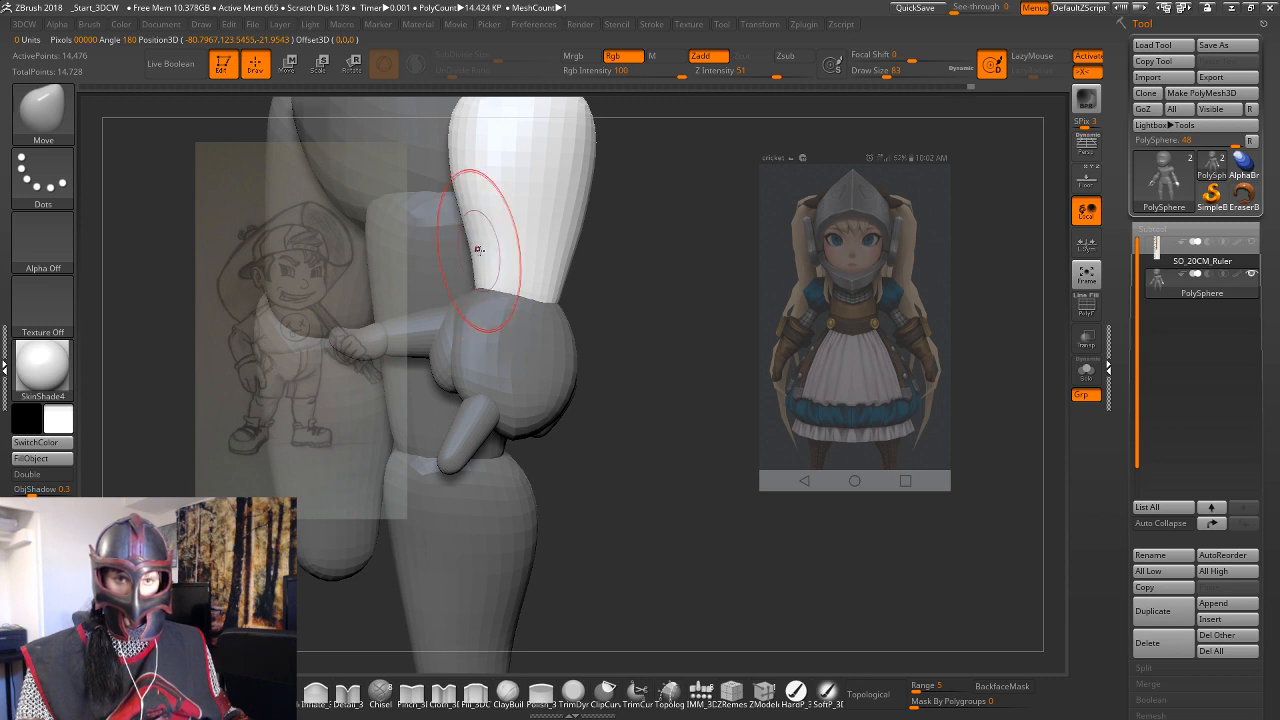
left_click_drag(632, 308, 691, 286)
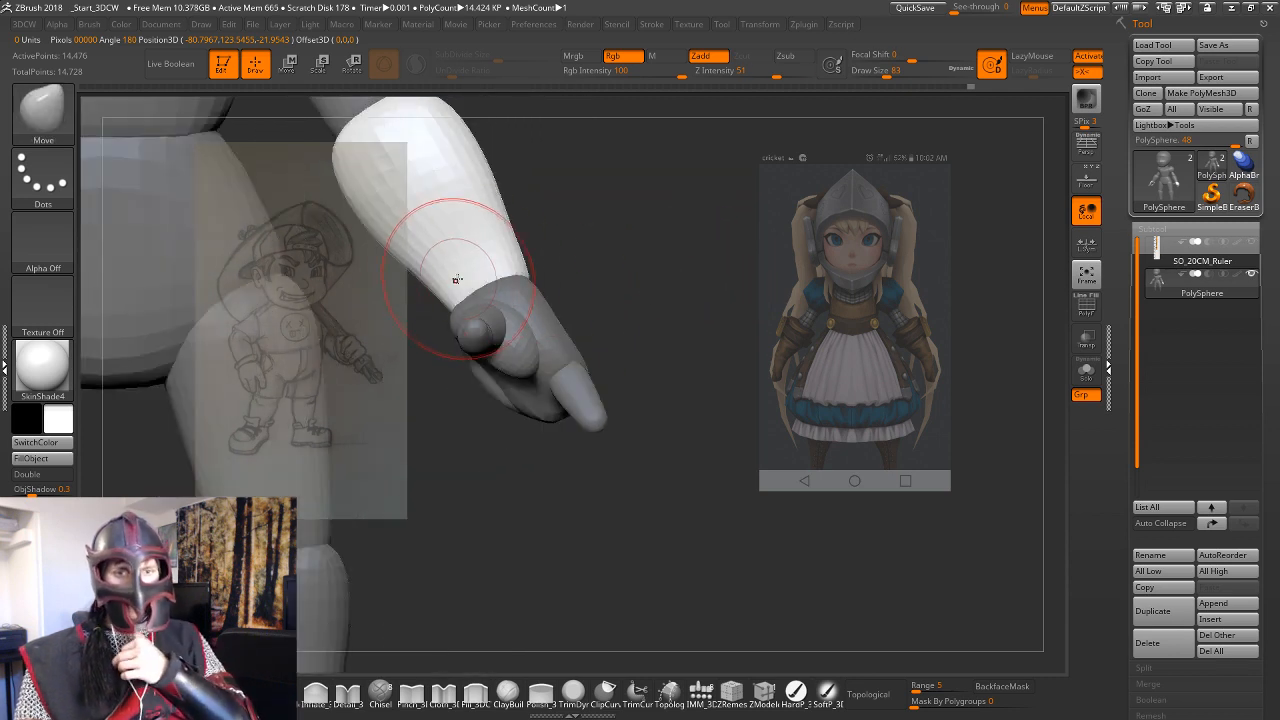
left_click_drag(441, 286, 444, 282)
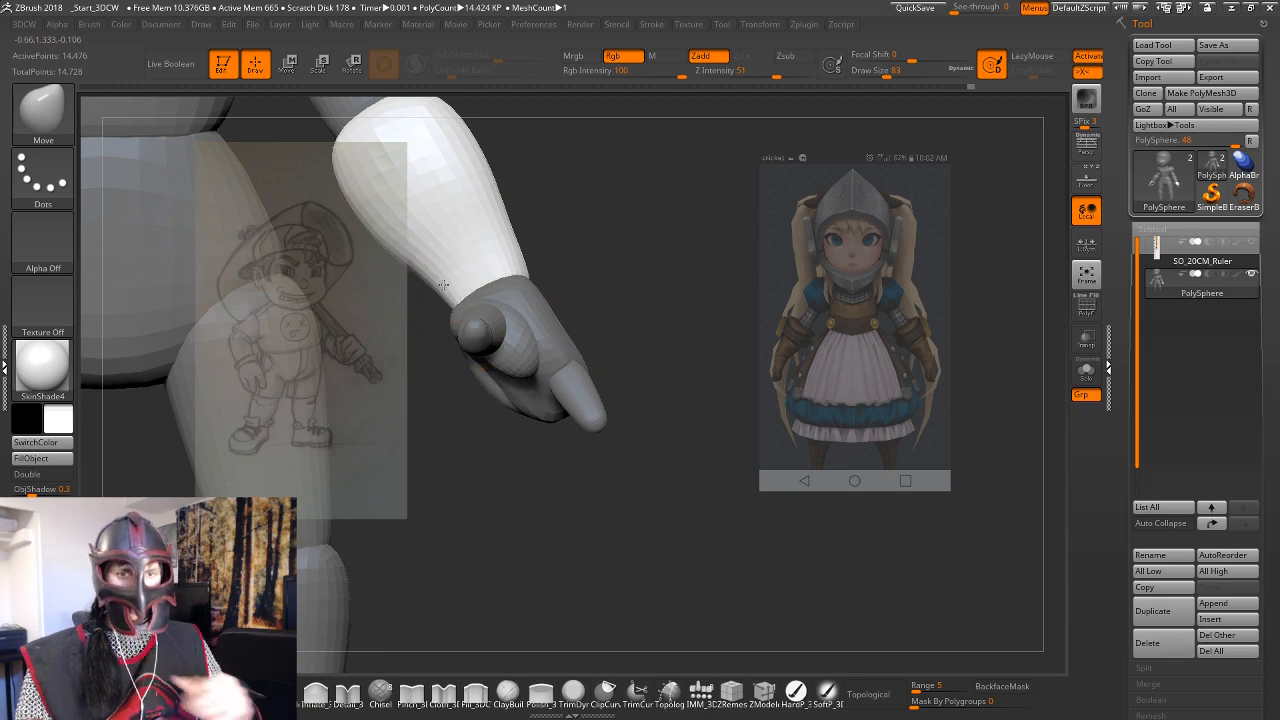
Separate the finger from the palm pad sharing its polygroup by lasso-masking the pad, and clear the mask.
left_click_drag(629, 295, 875, 462)
key("w")
left_click(713, 528, "ctrl")
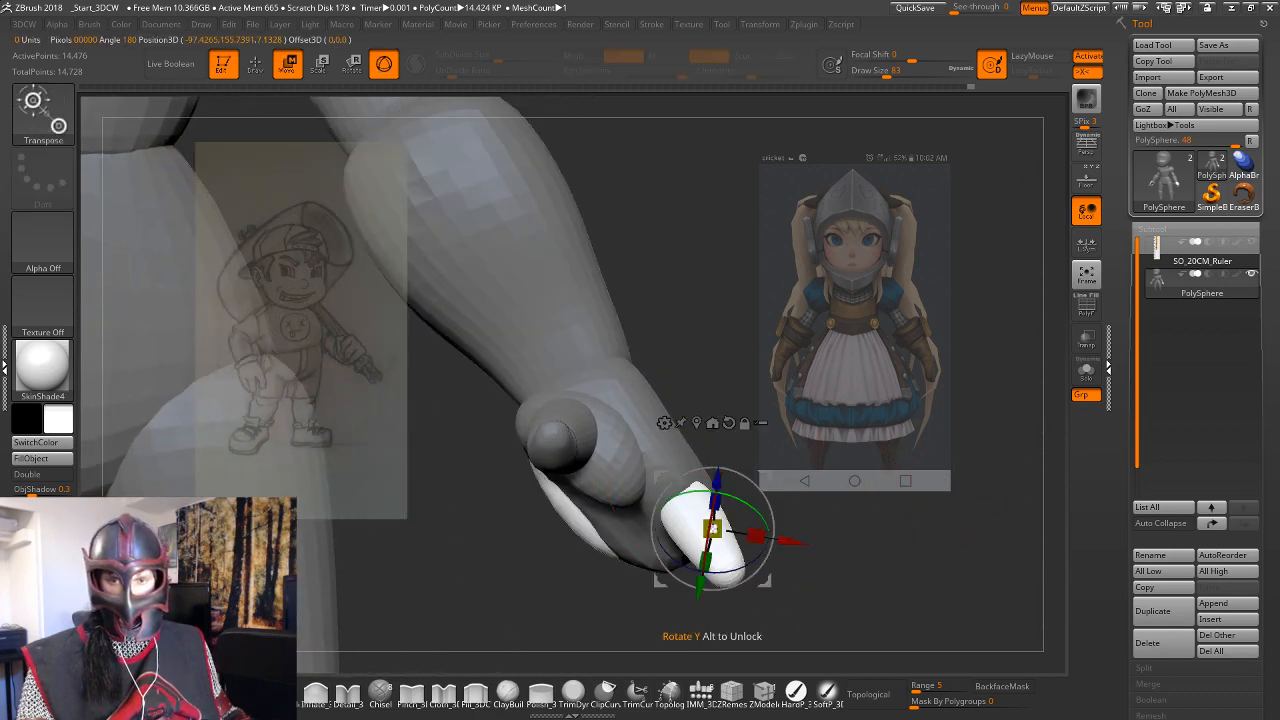
mouse_move(877, 532)
left_mouse_down()
mouse_move(815, 528)
mouse_move(893, 530)
mouse_move(926, 513)
mouse_move(878, 434)
left_mouse_up()
key("q")
left_click_drag(771, 568, 700, 540)
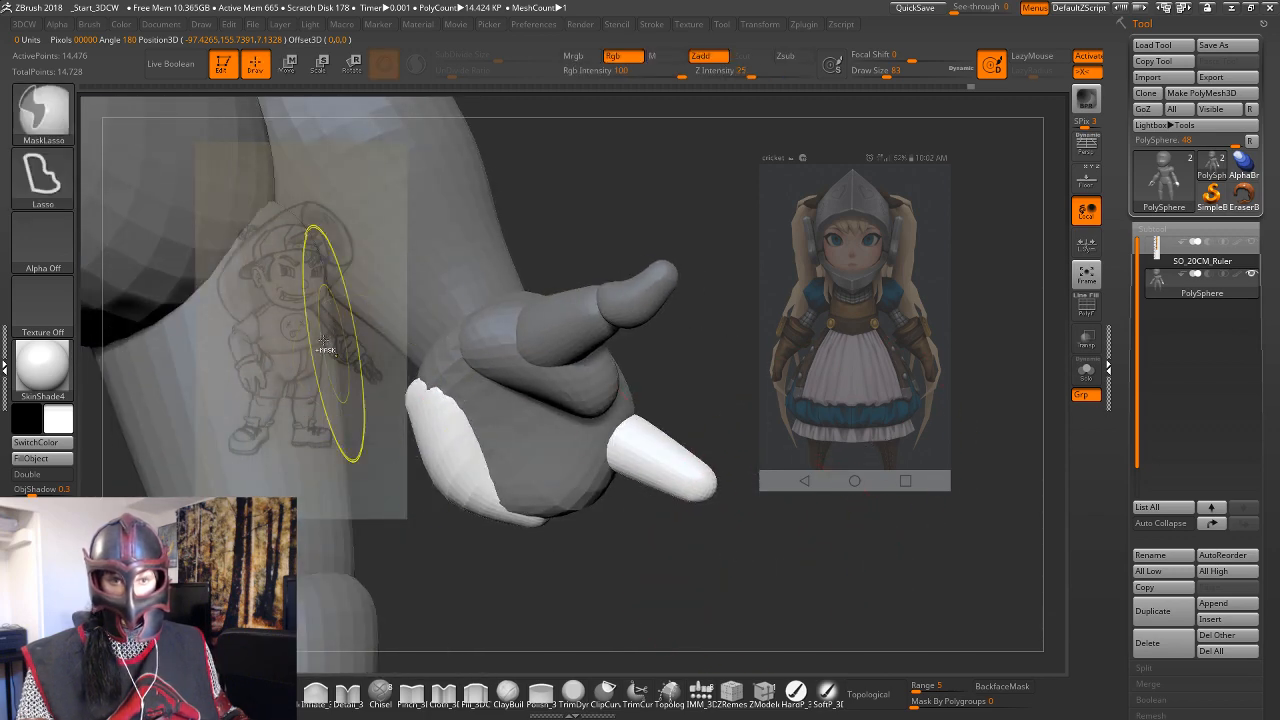
mouse_move(325, 345)
left_mouse_down("ctrl")
mouse_move(436, 594)
mouse_move(622, 576)
mouse_move(590, 470)
mouse_move(448, 295)
left_mouse_up("ctrl")
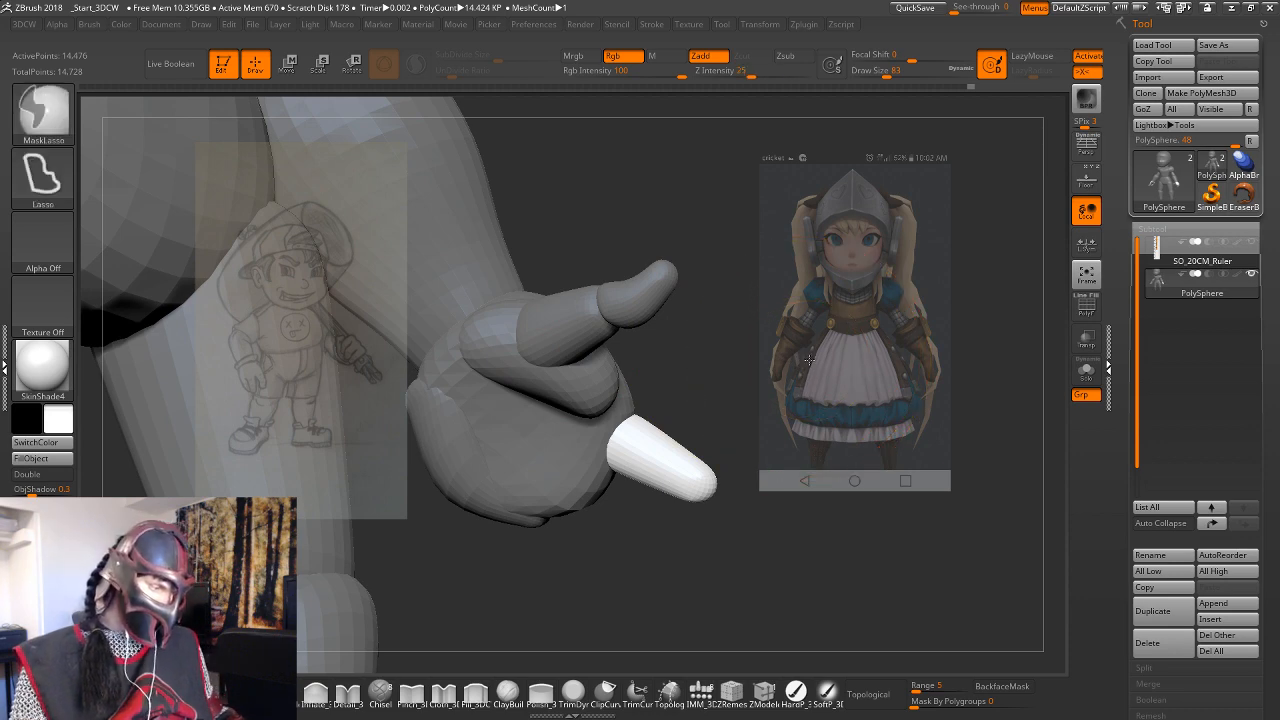
left_click(810, 360, "ctrl")
left_click_drag(810, 361, 797, 356, "ctrl")
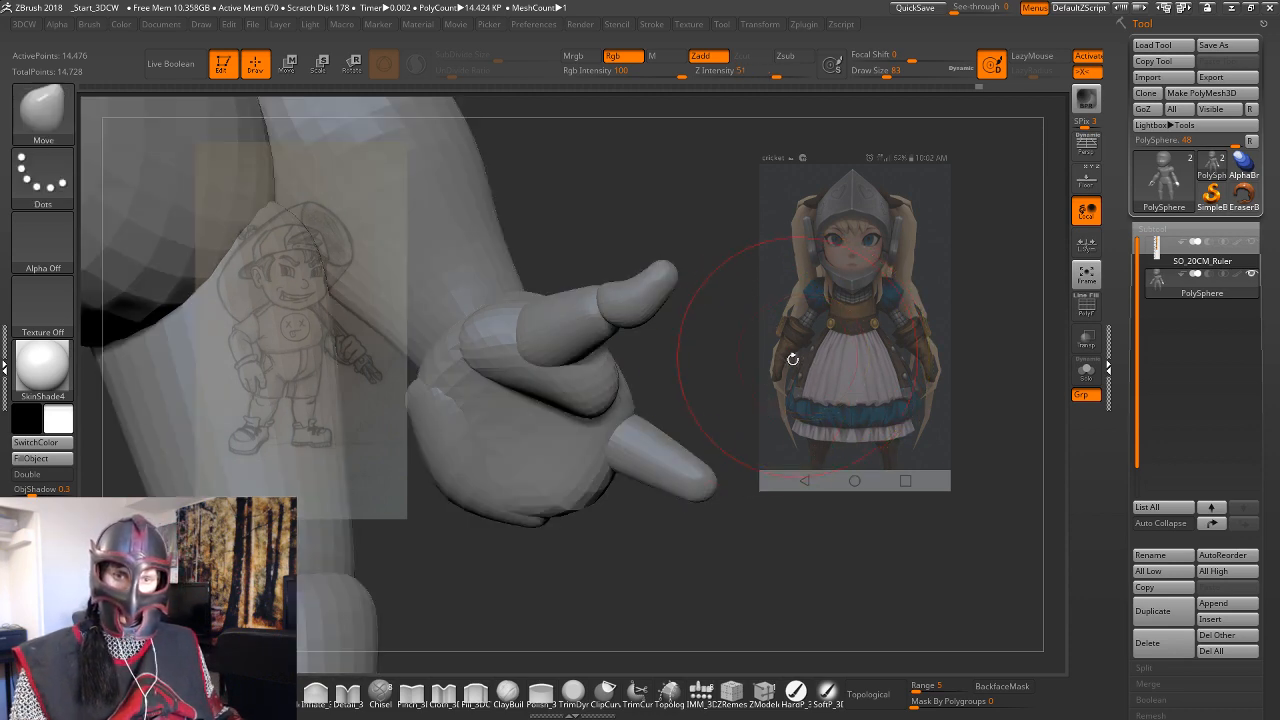
Isolate the finger segment by masking, center the gizmo on it, and rotate the finger in line with the palm.
key("w")
left_click(653, 462, "ctrl")
left_click_drag(784, 412, 727, 443)
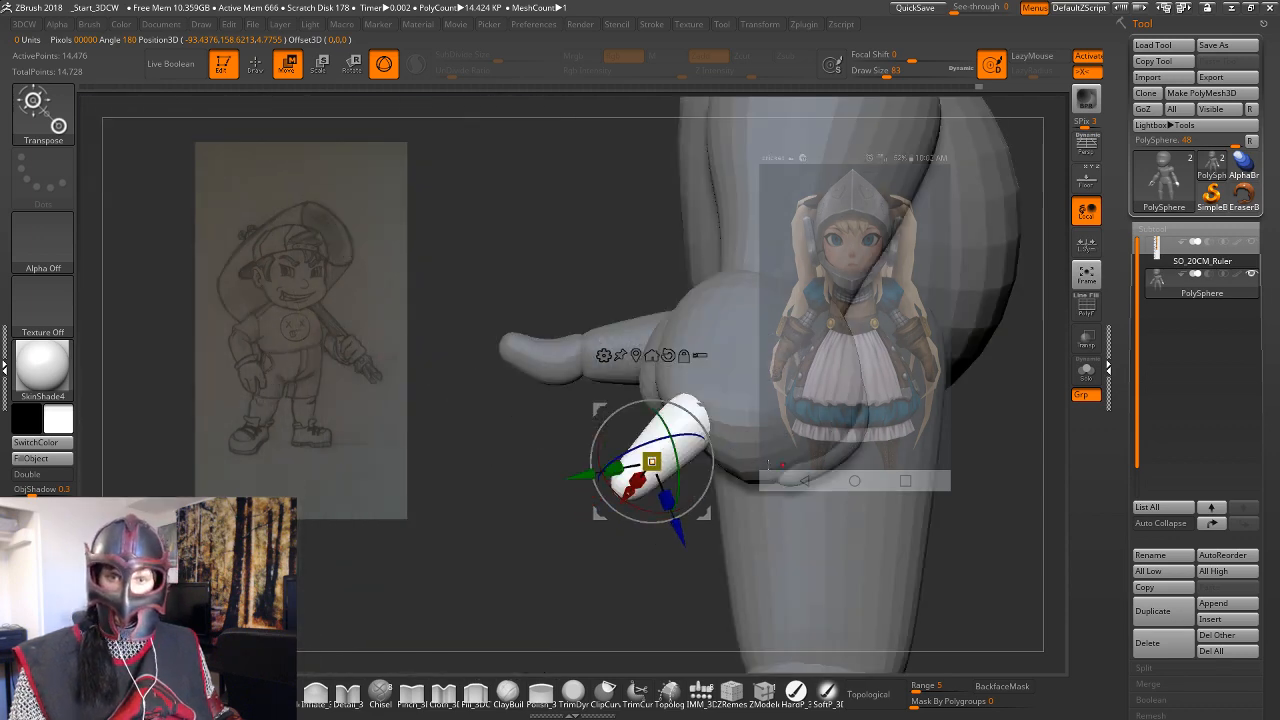
left_click(638, 356)
left_click_drag(689, 529, 818, 550)
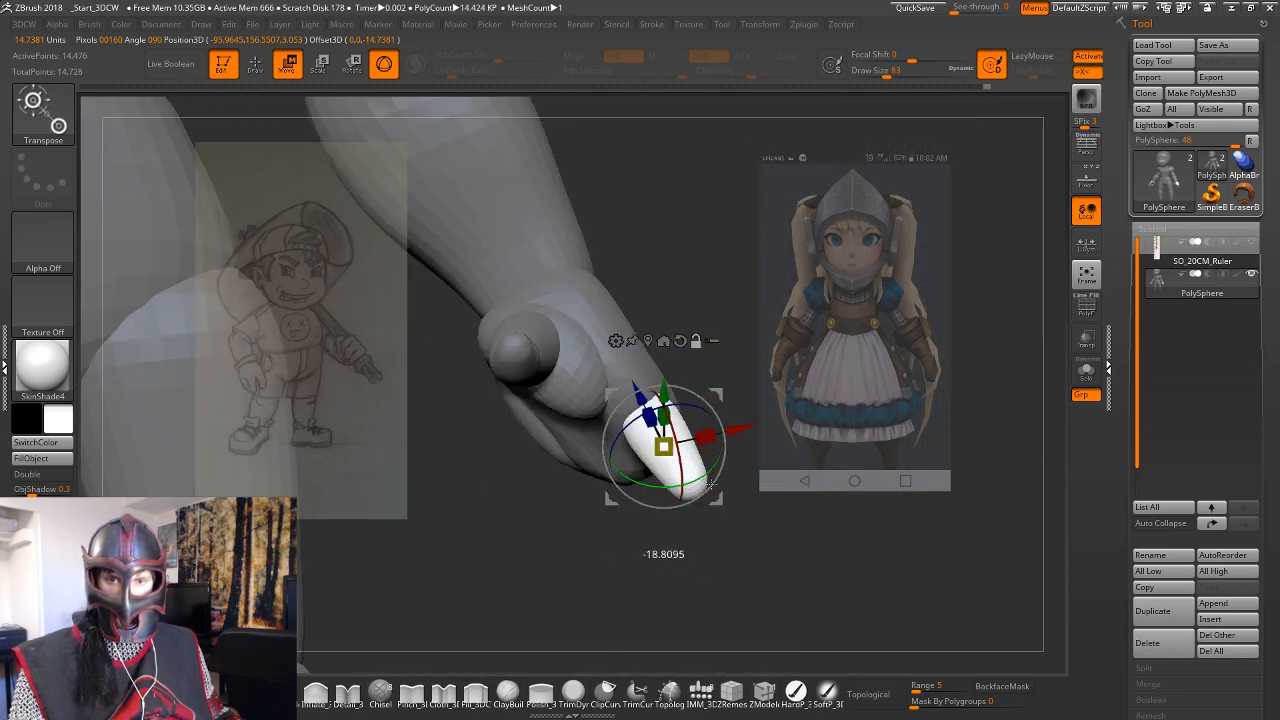
left_click_drag(724, 483, 727, 484)
Move the finger segment slightly sideways along the palm's front edge, away from the thumb.
left_click_drag(866, 516, 690, 505)
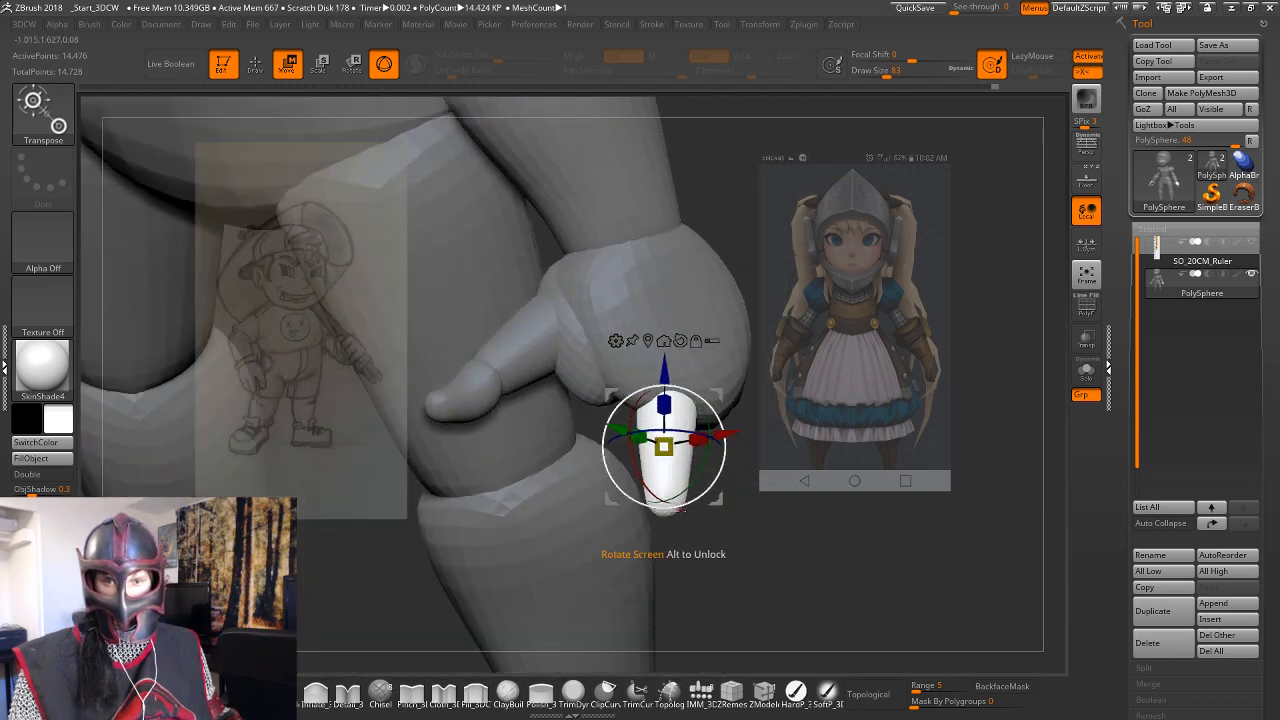
left_click_drag(828, 581, 723, 511)
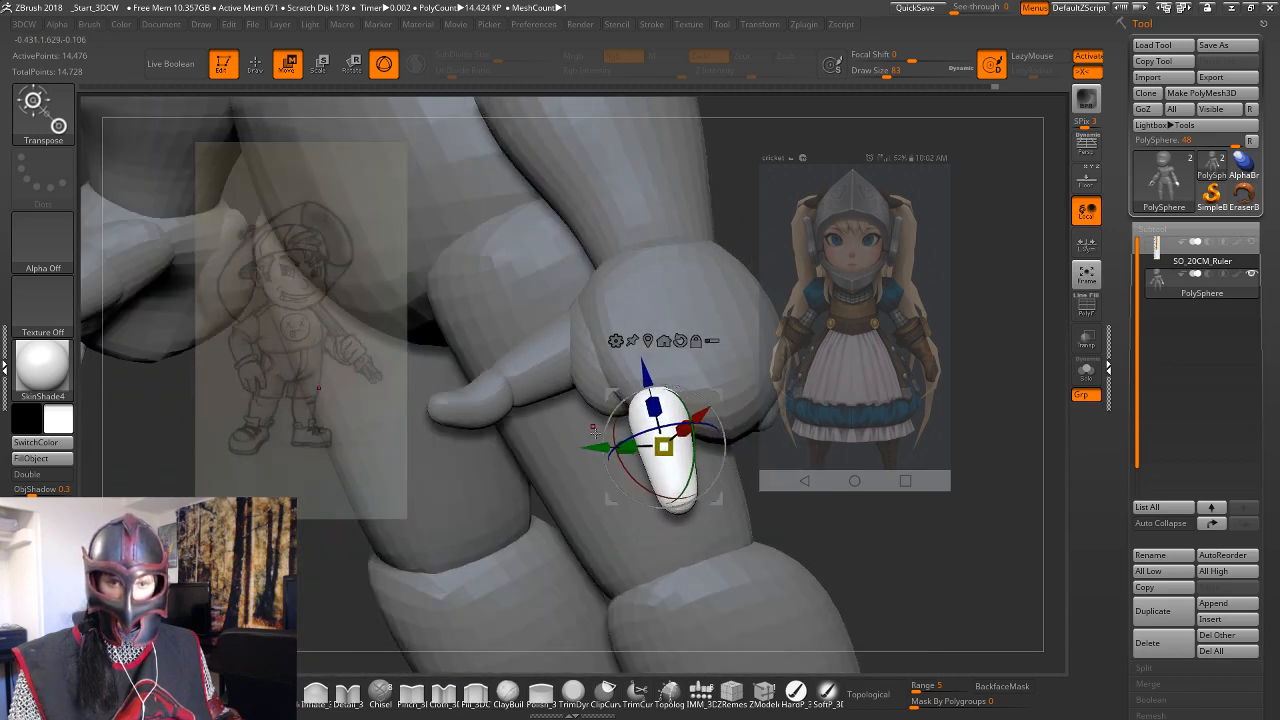
left_click_drag(663, 447, 676, 447)
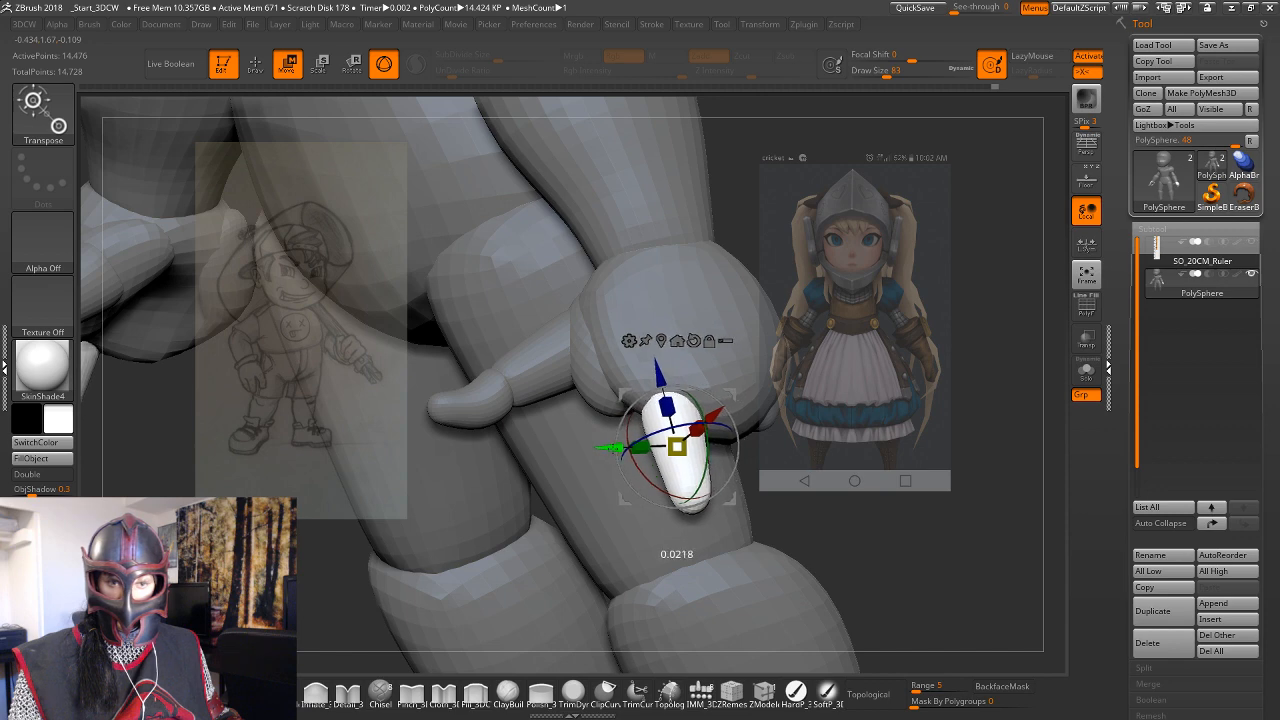
mouse_move(878, 516)
left_mouse_down()
mouse_move(900, 585)
mouse_move(860, 530)
left_mouse_up()
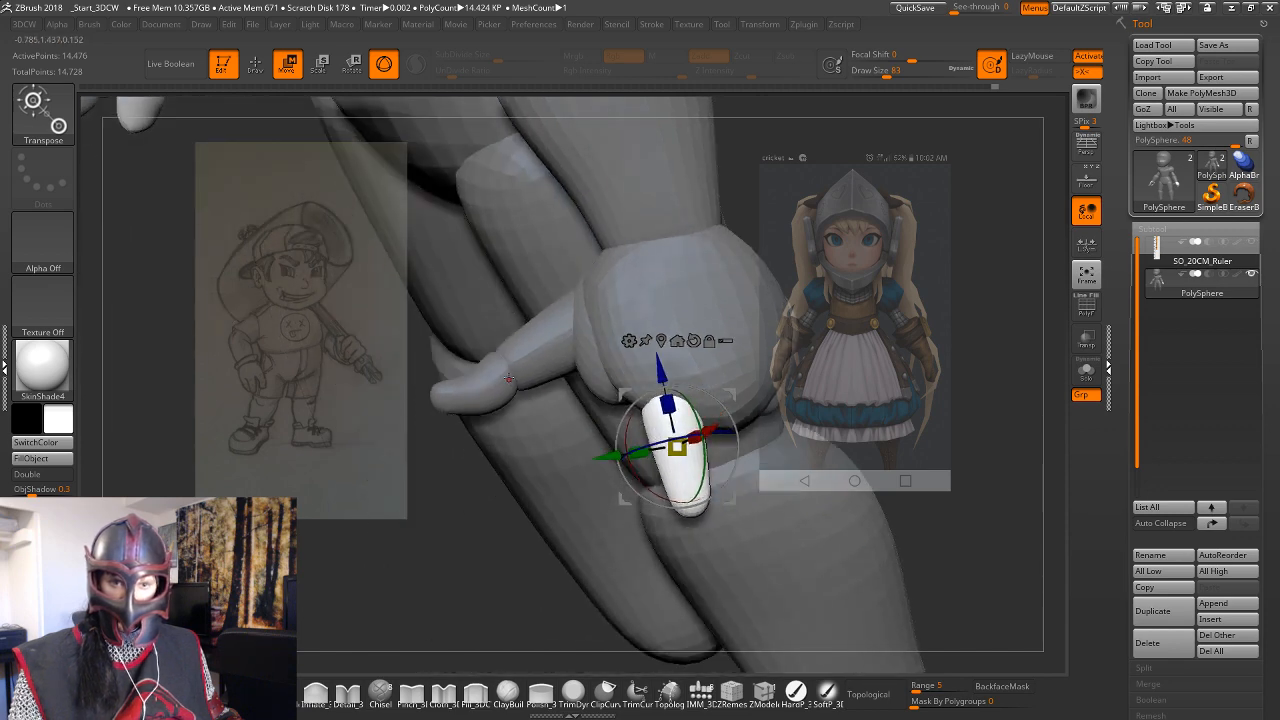
Isolate the thumb pad and pull its edge between thumb and finger with the Move brush at draw sizes 56 and 31.
left_click_drag(499, 551, 440, 555)
left_click(590, 409, "ctrl")
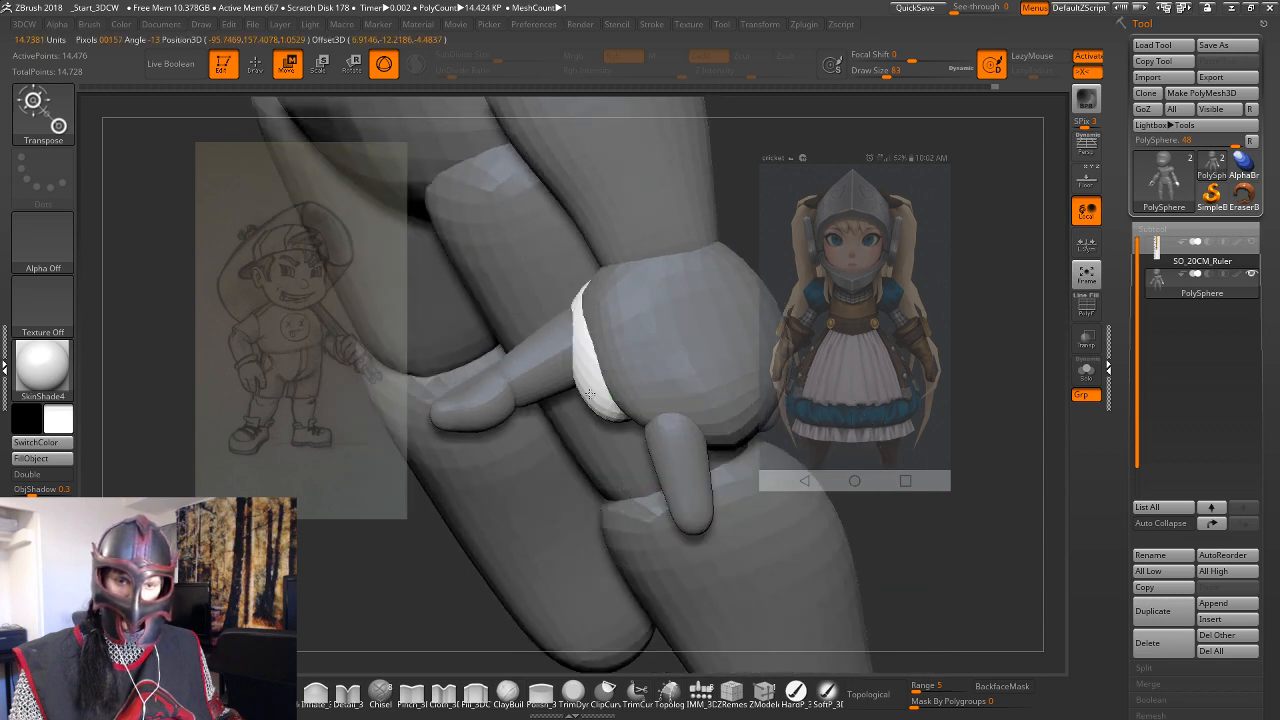
key("q")
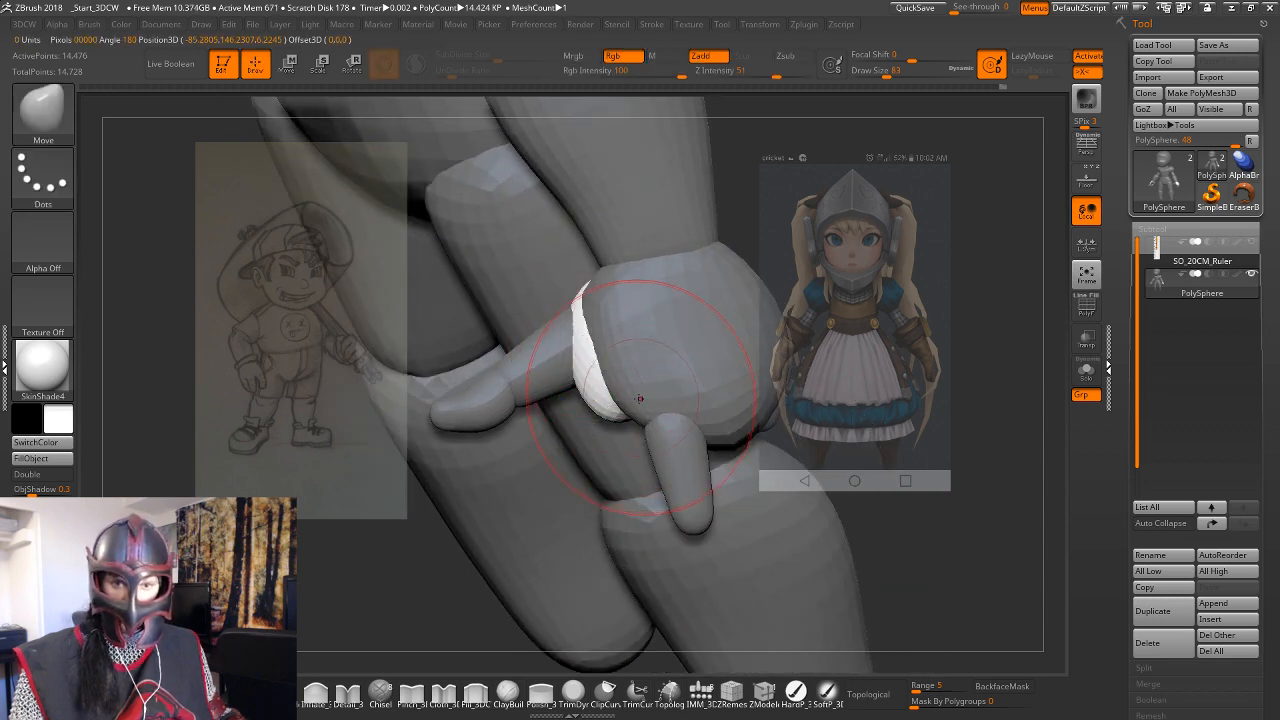
key("space")
left_click_drag(638, 414, 625, 418)
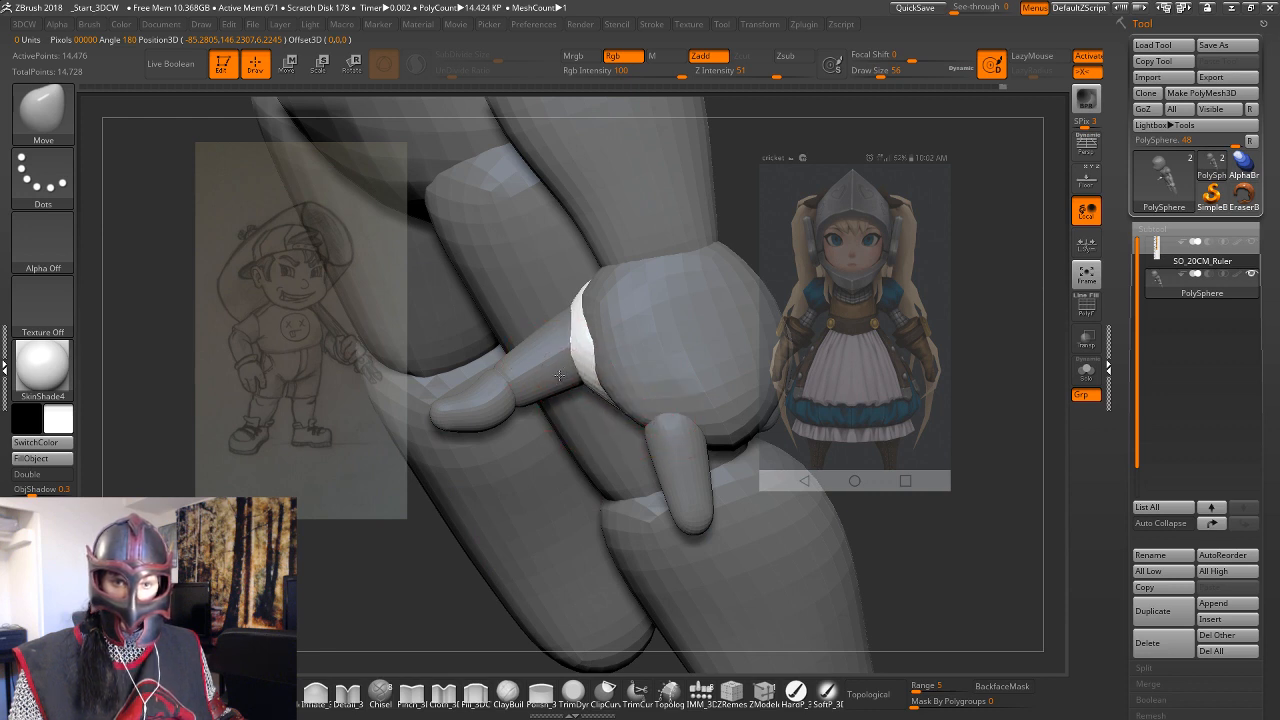
mouse_move(559, 375)
left_mouse_down()
mouse_move(575, 369)
mouse_move(611, 391)
left_mouse_up()
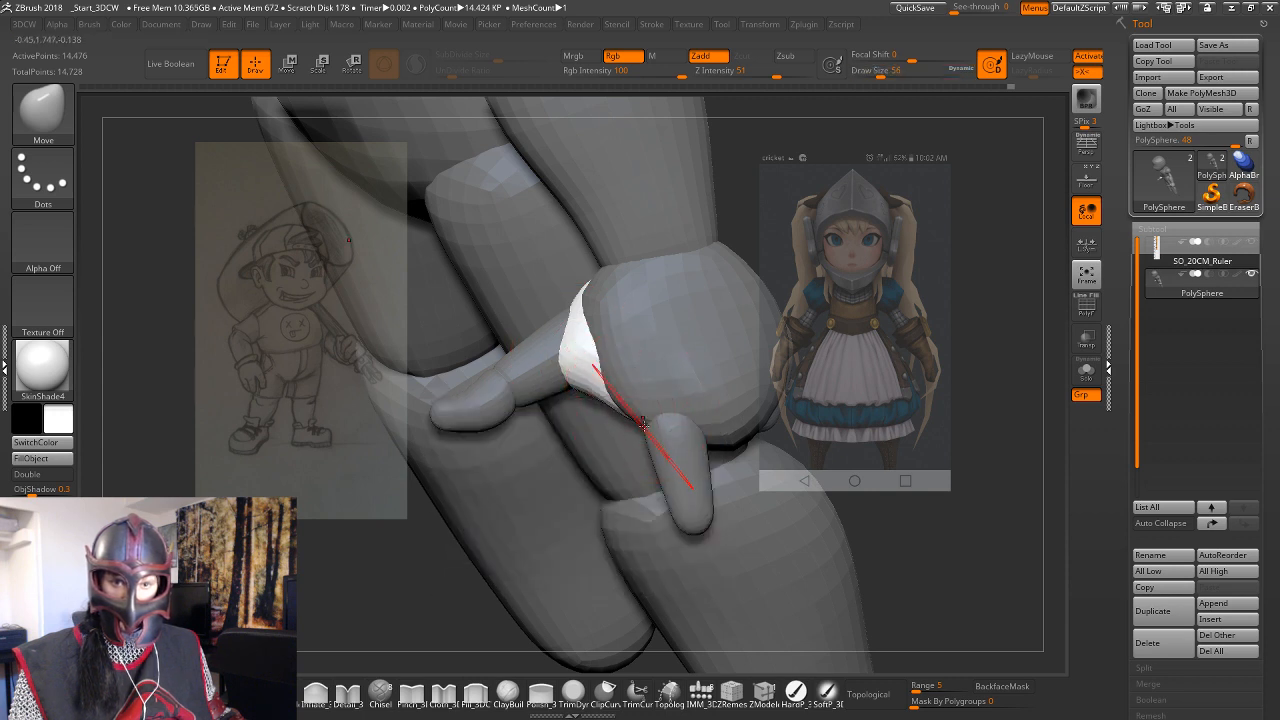
key("space")
left_click_drag(614, 402, 606, 400)
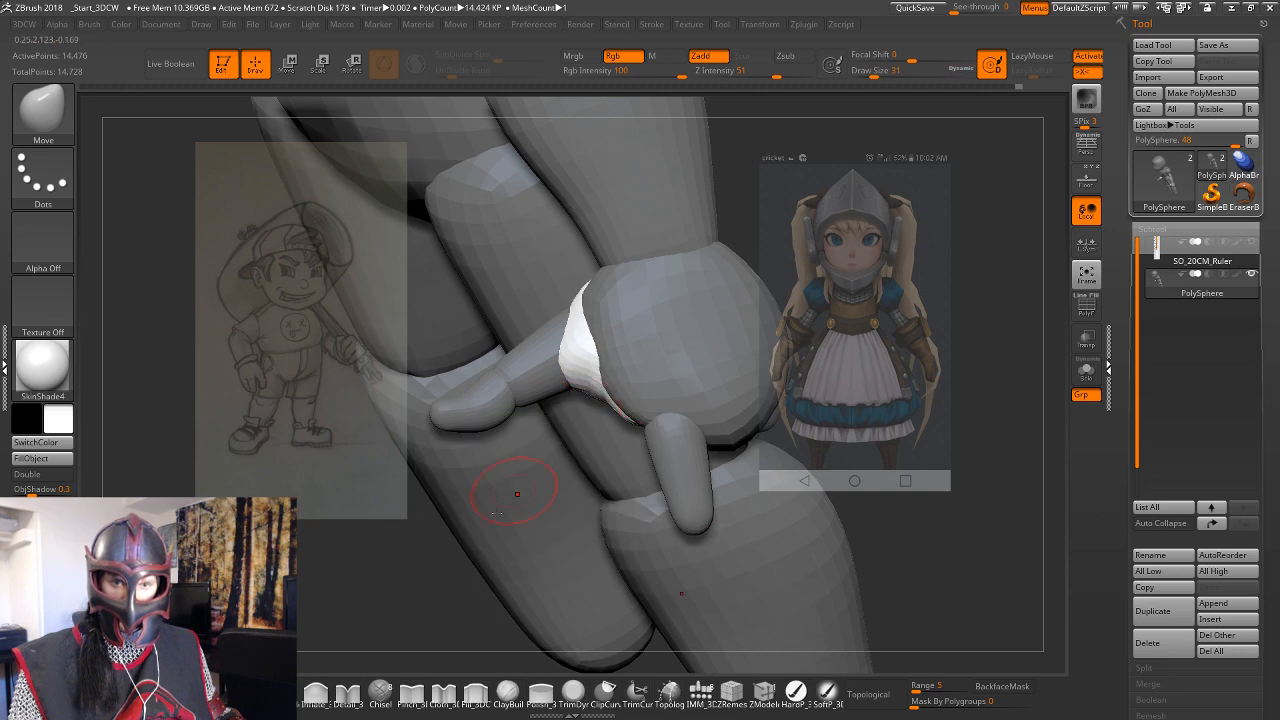
Refine the thumb pad from the palm side with the Move brush at draw size 49 and smooth its surface.
mouse_move(419, 567)
left_mouse_down()
mouse_move(637, 478)
mouse_move(735, 494)
mouse_move(671, 429)
left_mouse_up()
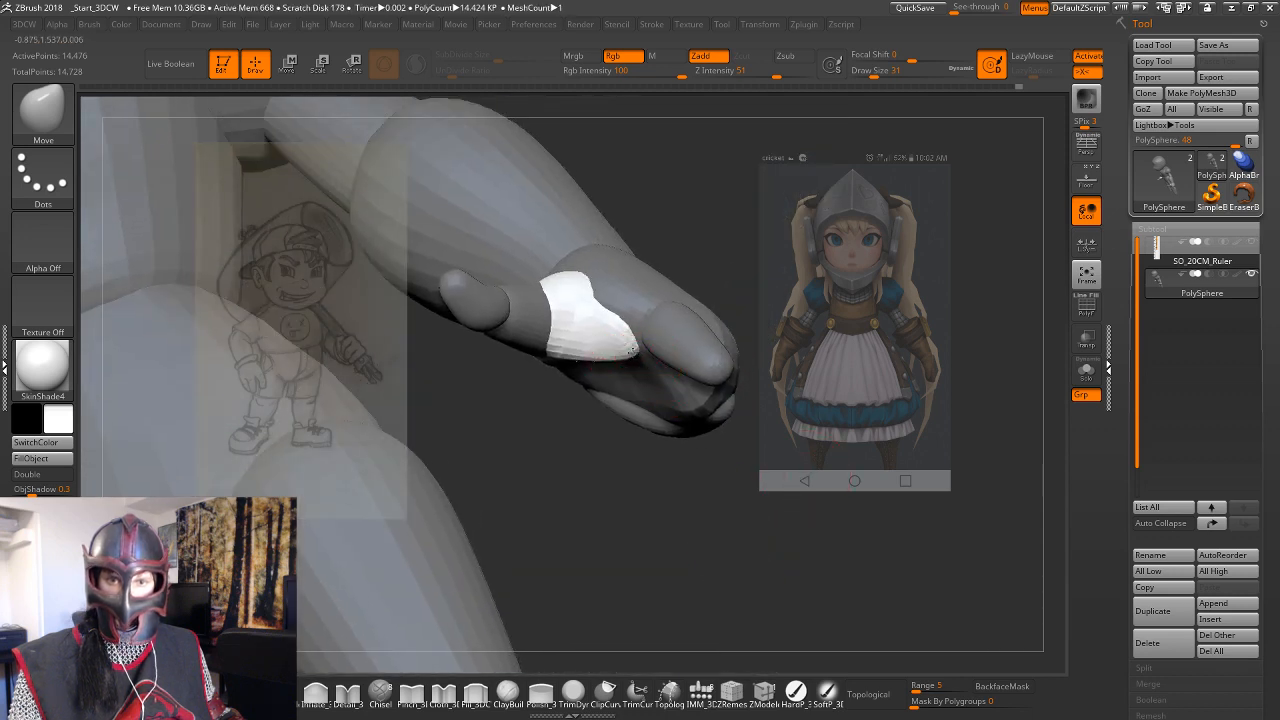
left_click_drag(633, 350, 703, 207)
key("space")
left_click_drag(529, 297, 535, 298)
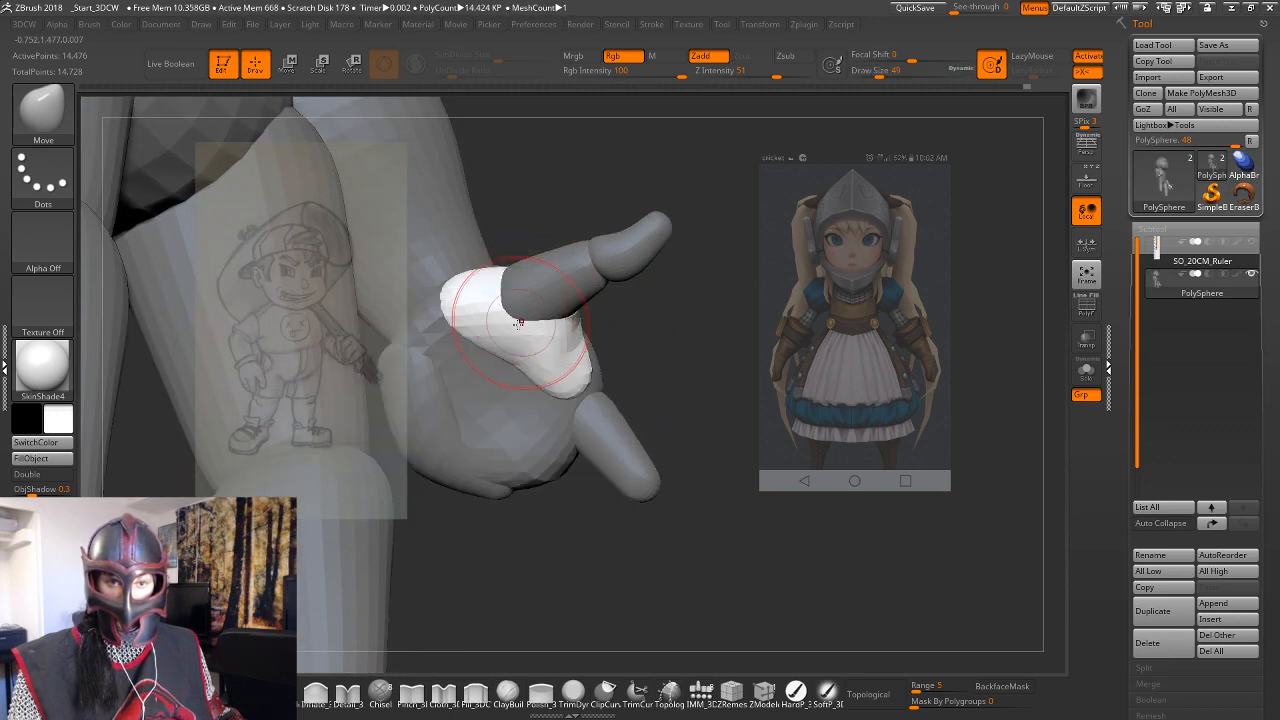
mouse_move(507, 342)
left_mouse_down()
mouse_move(496, 356)
mouse_move(513, 372)
left_mouse_up()
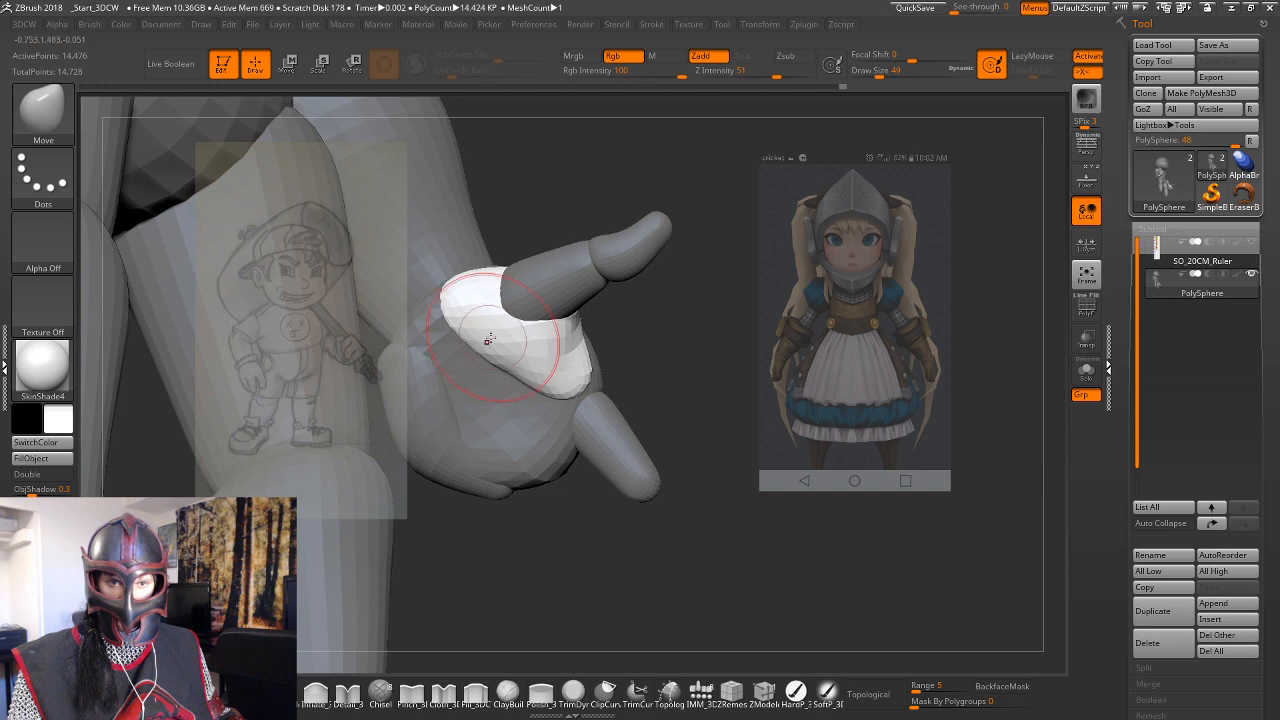
mouse_move(472, 322)
left_mouse_down("shift")
mouse_move(451, 306)
mouse_move(503, 357)
mouse_move(603, 391)
left_mouse_up("shift")
left_click_drag(730, 385, 580, 392)
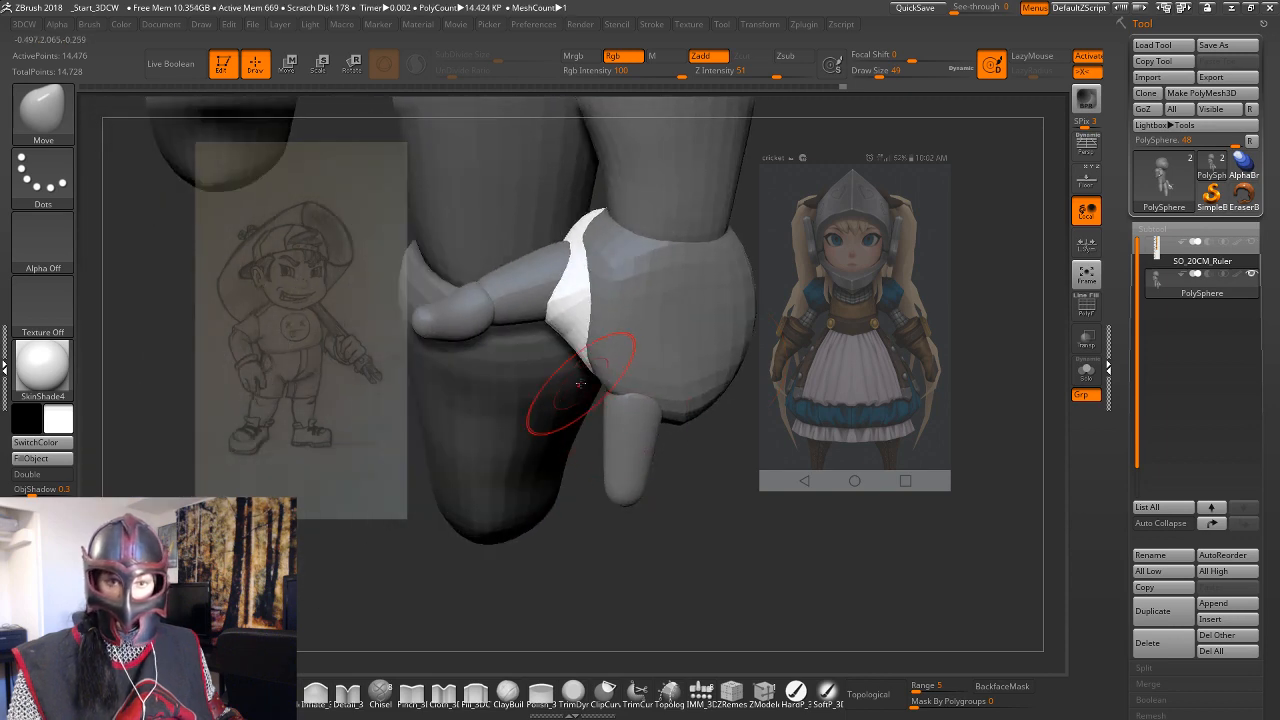
Examine the thumb pad and its transitions to the thumb and finger from the palm, front and underside.
left_click_drag(591, 496, 603, 471)
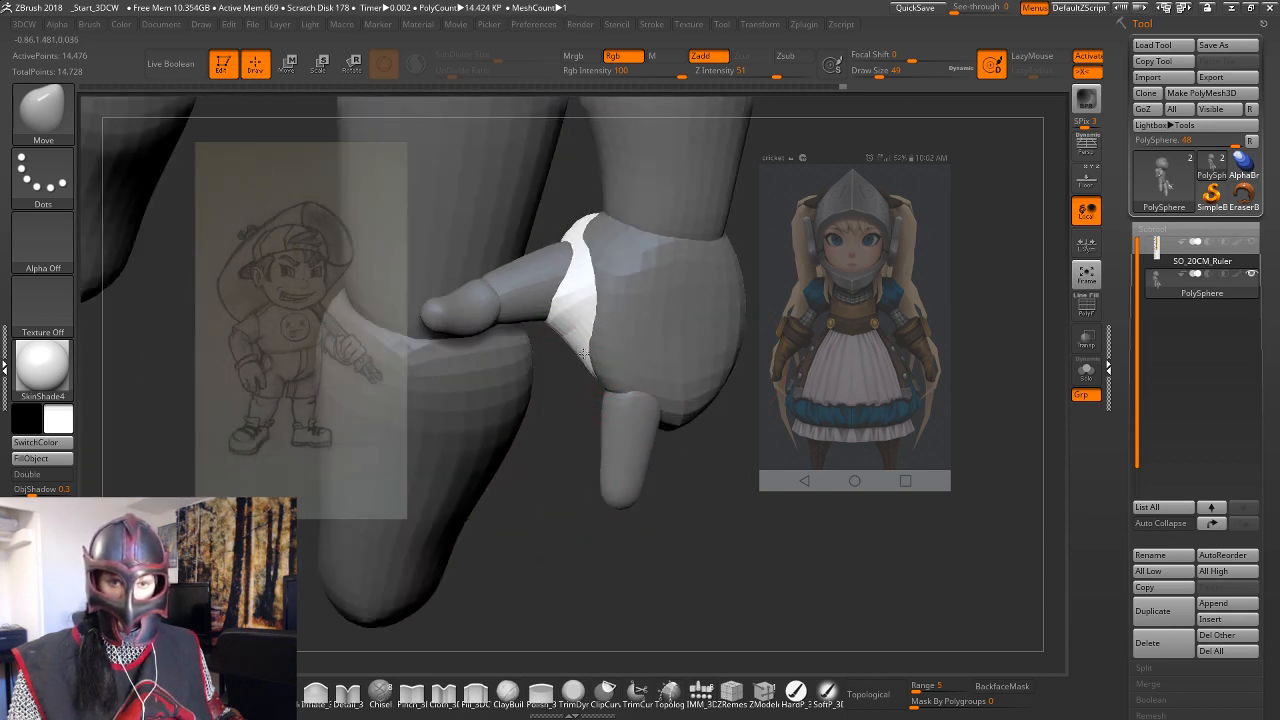
left_click_drag(547, 440, 609, 434)
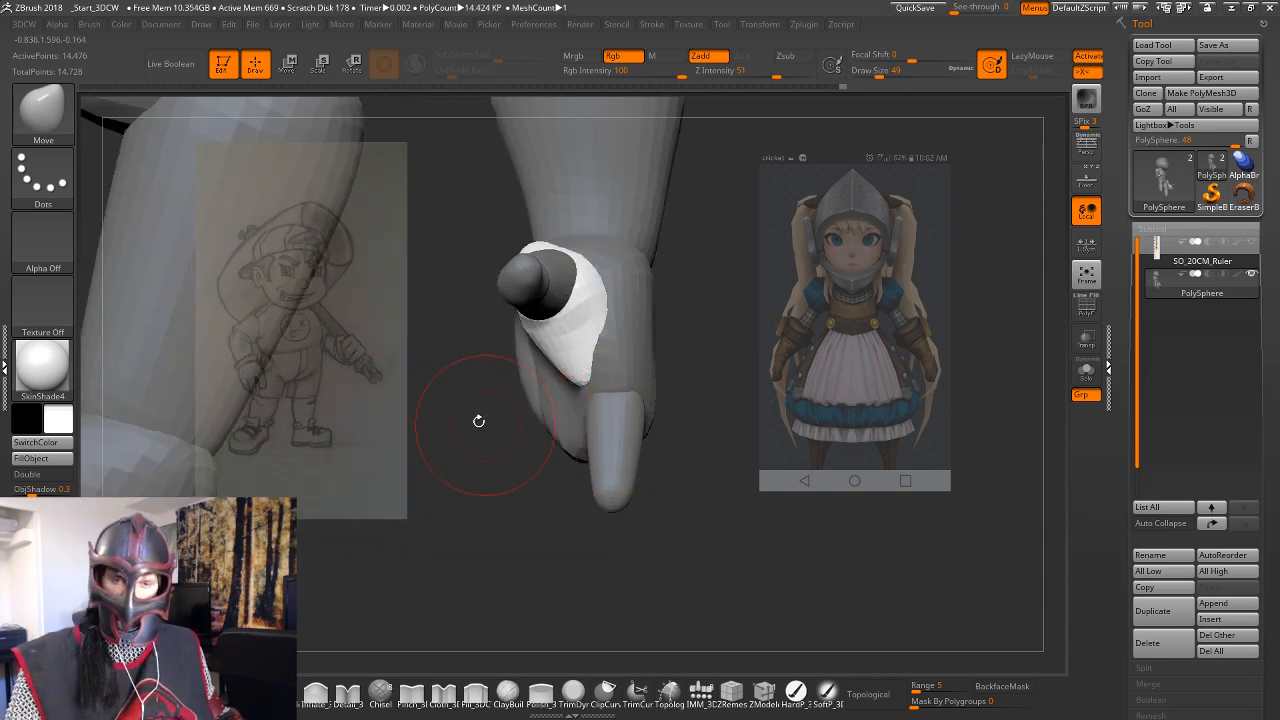
left_click_drag(479, 421, 498, 397)
mouse_move(746, 368)
left_mouse_down()
mouse_move(751, 343)
mouse_move(676, 357)
left_mouse_up()
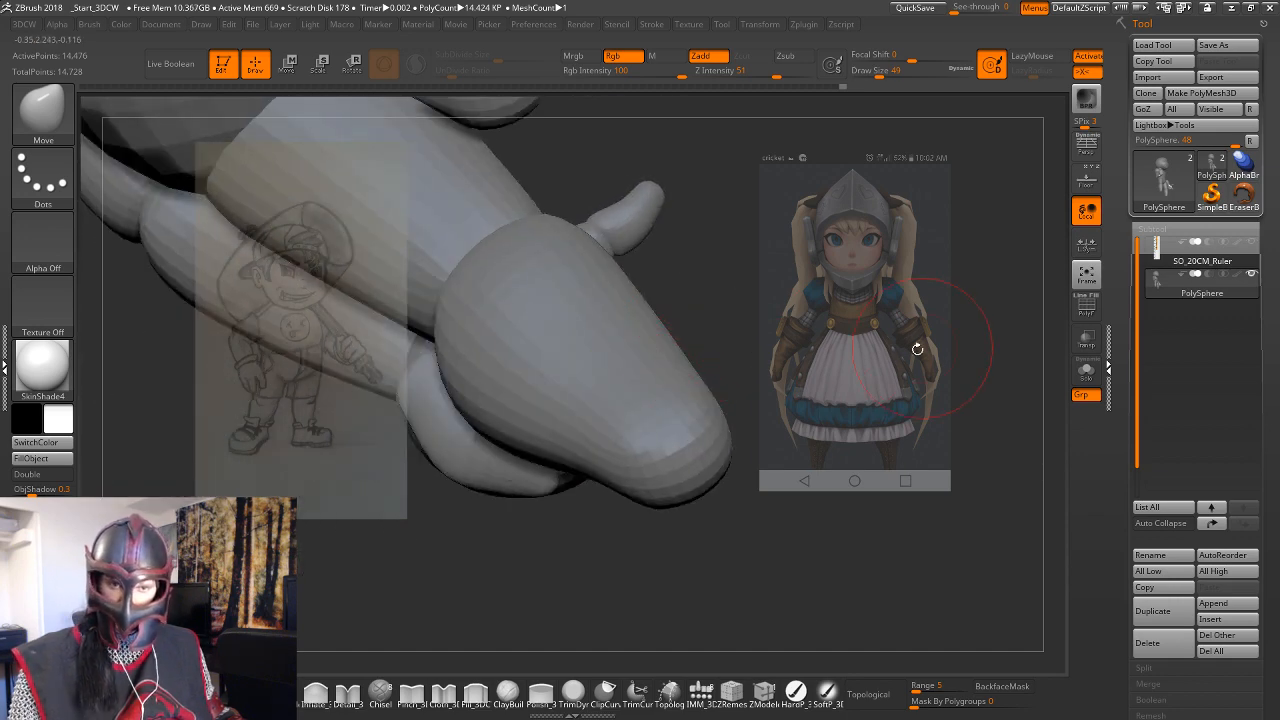
left_click_drag(917, 348, 529, 277)
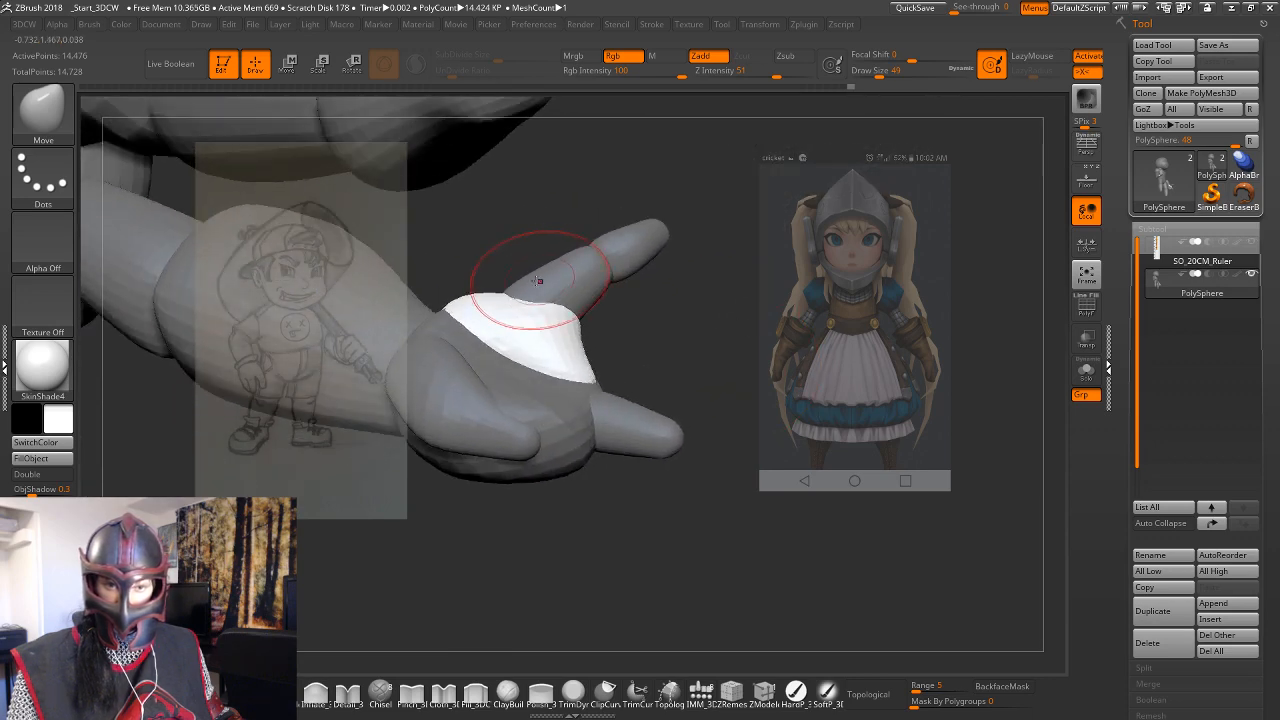
left_click_drag(603, 310, 646, 300)
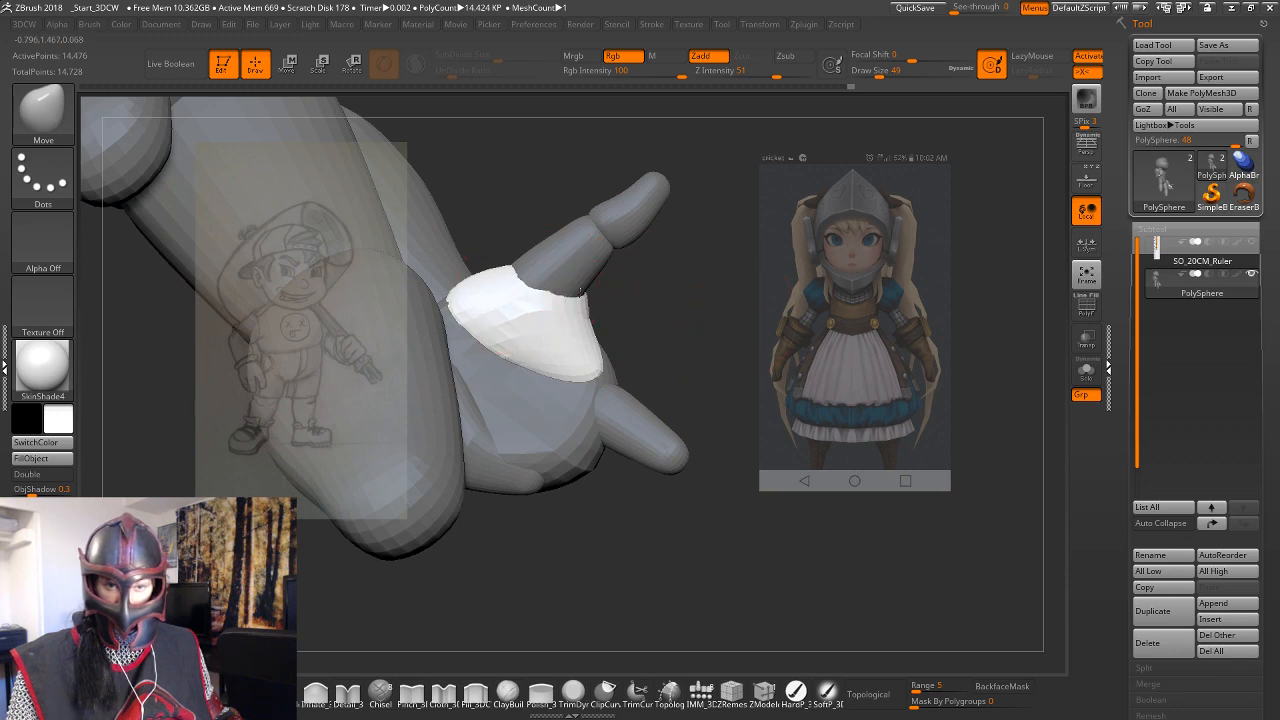
left_click_drag(680, 329, 706, 532)
Isolate the pad on the palm's outer edge by masking and reshape its edge with the Move brush at draw size 49.
key("w")
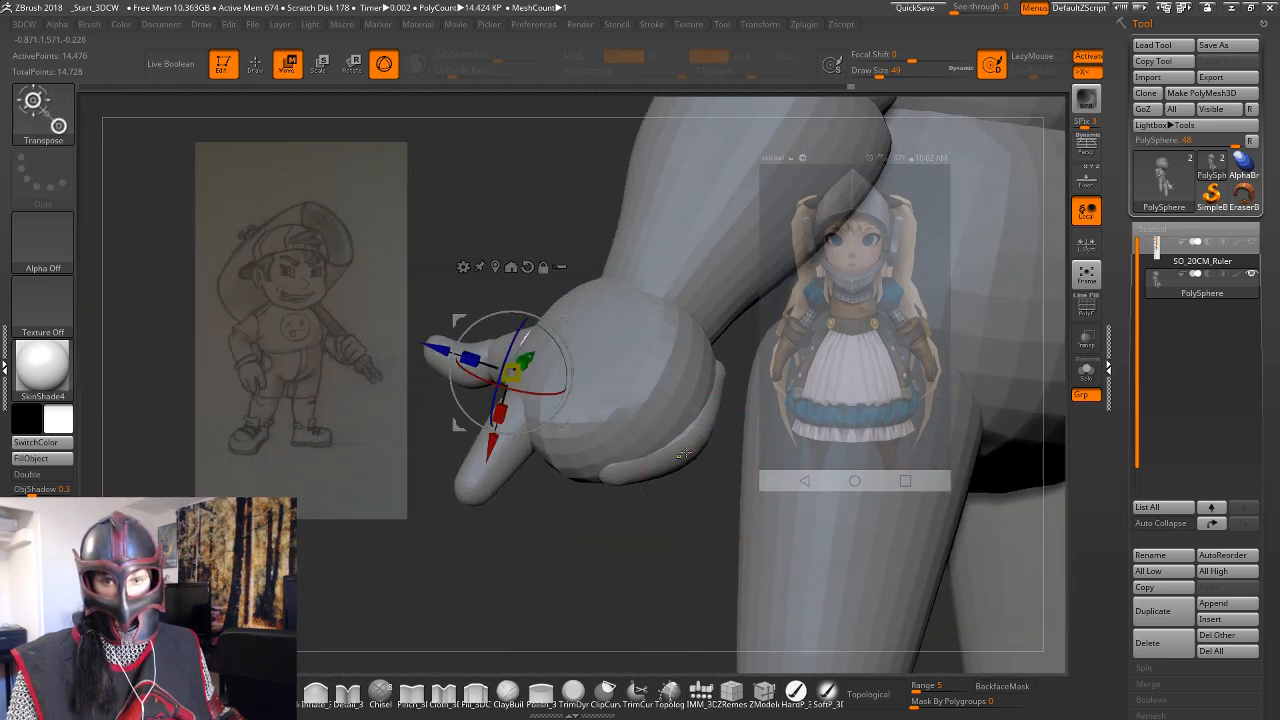
left_click(694, 452, "ctrl")
key("q")
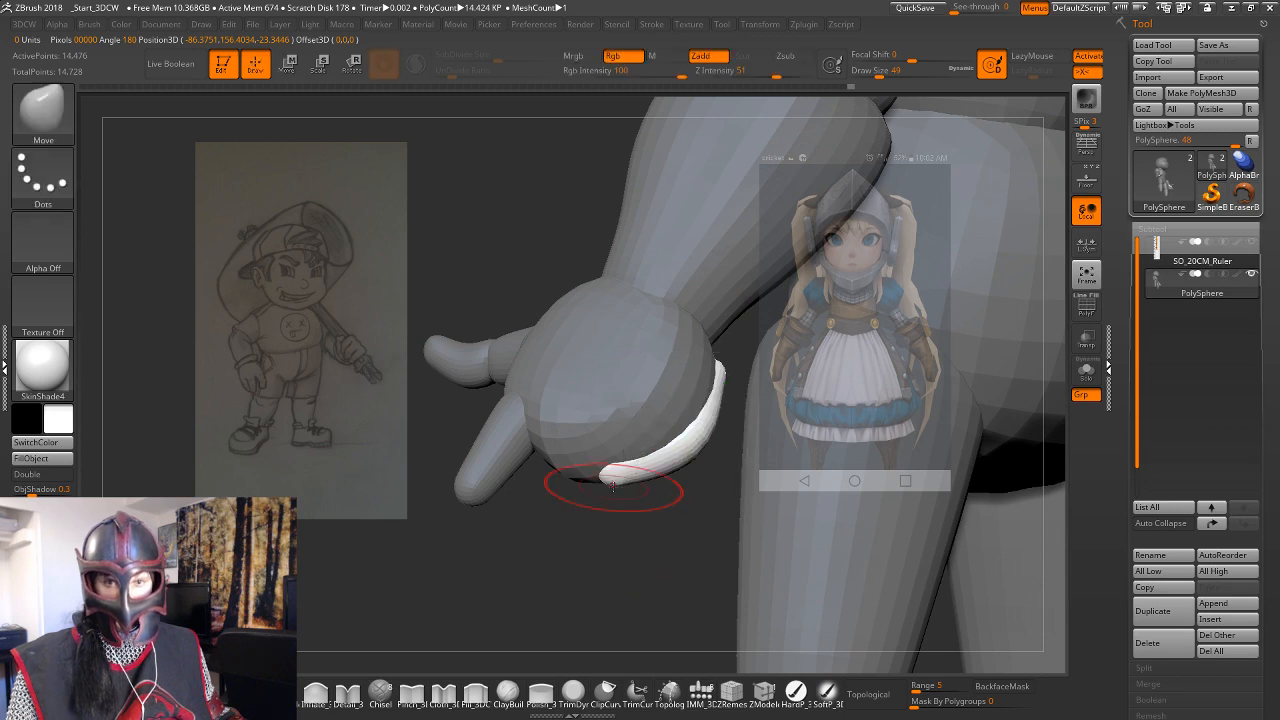
left_click_drag(657, 506, 757, 394)
left_click_drag(451, 453, 883, 260)
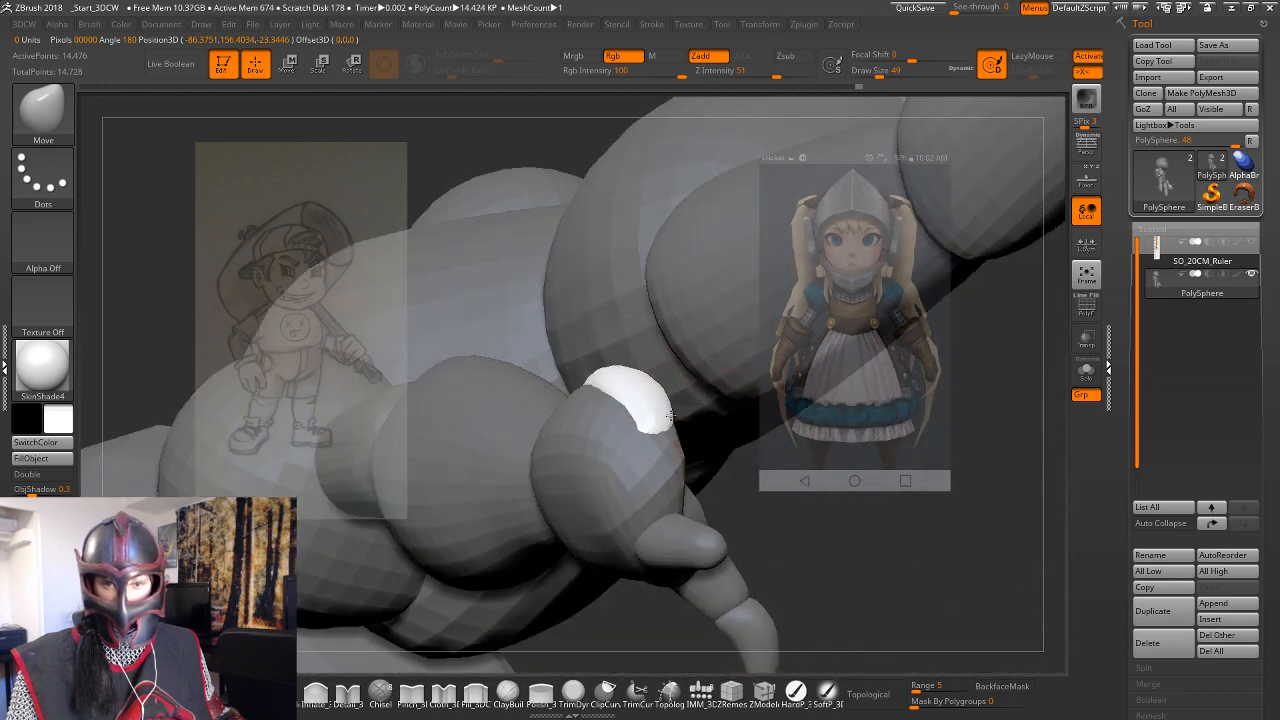
mouse_move(780, 523)
left_mouse_down()
mouse_move(486, 423)
mouse_move(686, 403)
mouse_move(828, 424)
mouse_move(807, 418)
mouse_move(808, 432)
left_mouse_up()
mouse_move(617, 384)
left_mouse_down()
mouse_move(684, 403)
mouse_move(668, 441)
mouse_move(710, 543)
left_mouse_up()
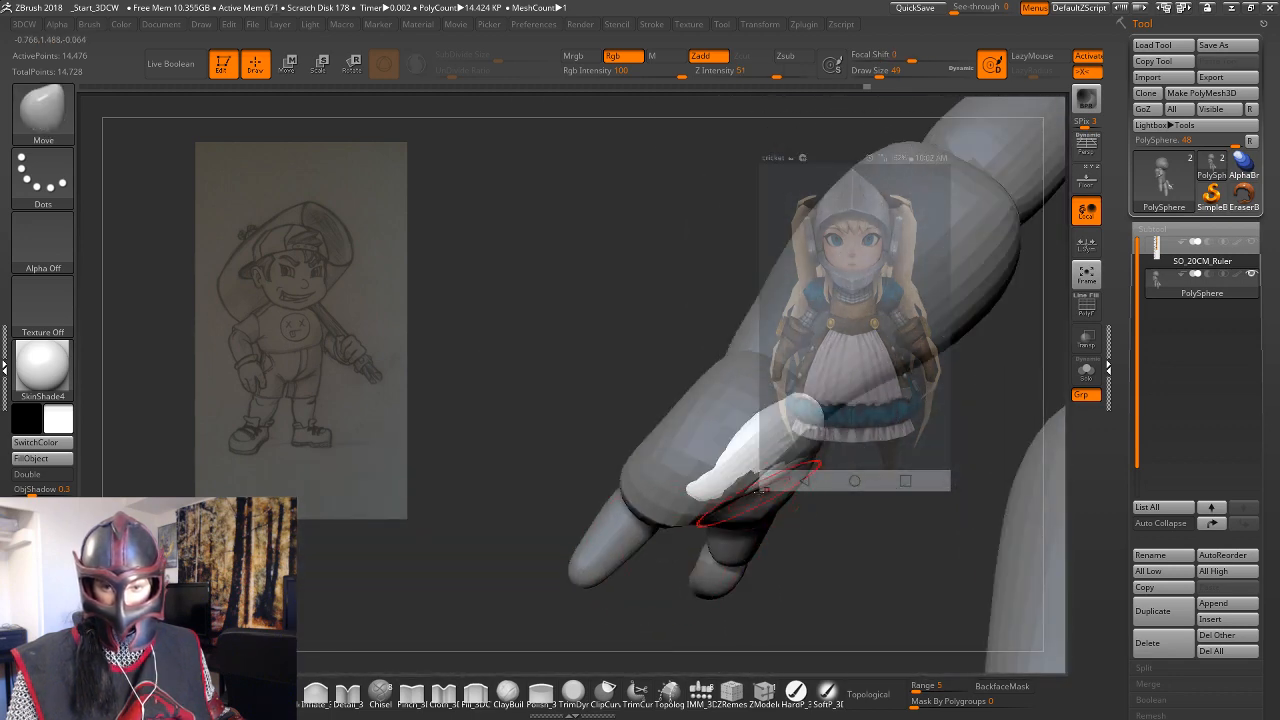
left_click_drag(734, 471, 744, 486)
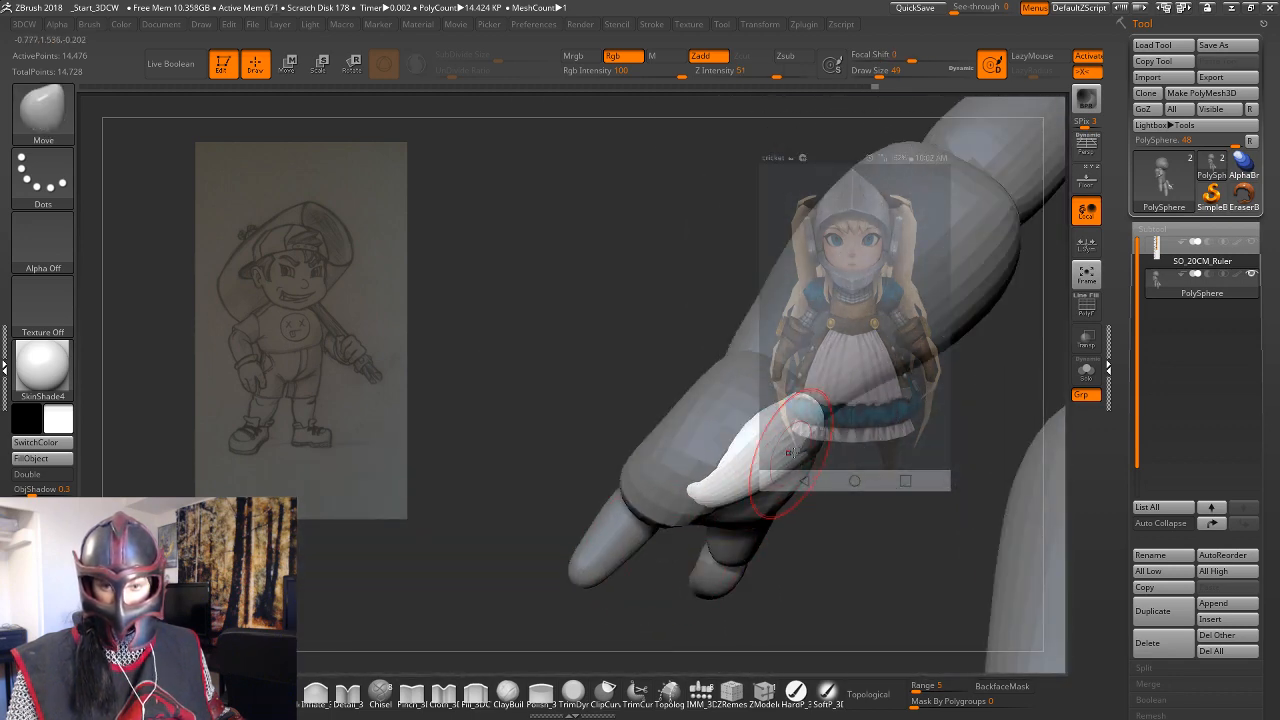
Isolate the finger segment by masking and switch to the IMM_3DCW insert brush at draw size 35.
left_click_drag(861, 508, 925, 569)
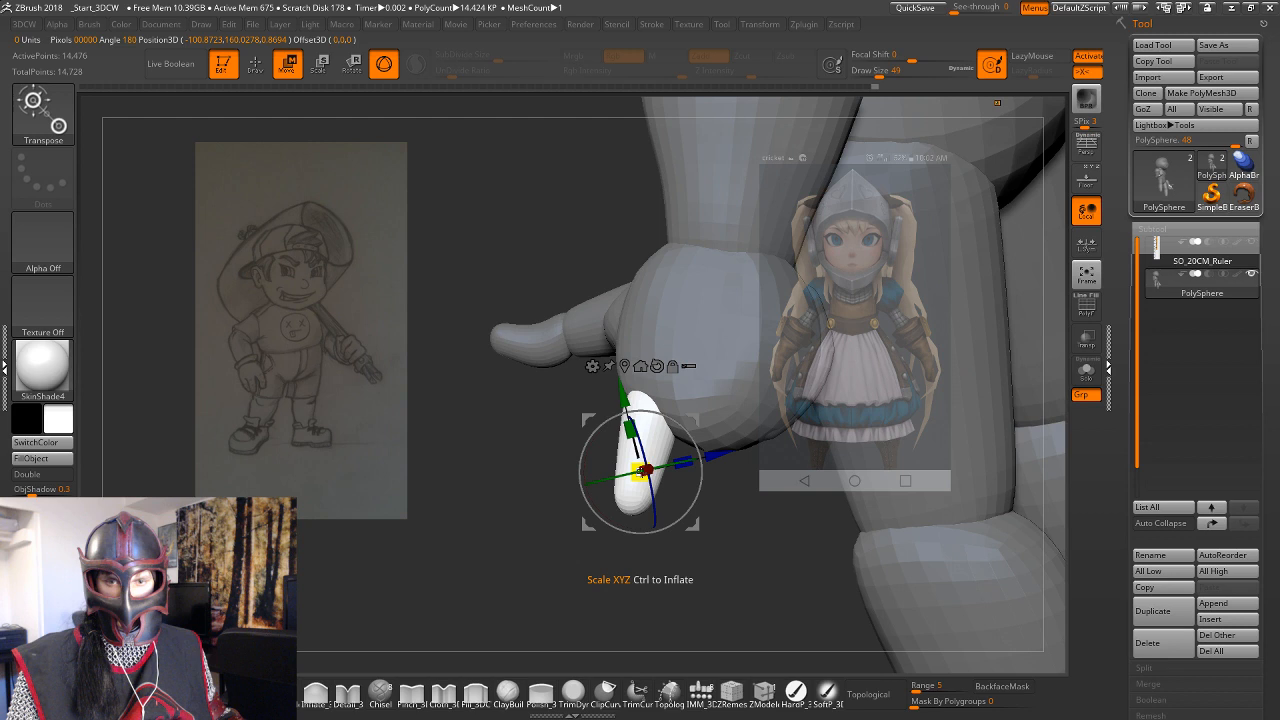
left_click_drag(668, 543, 664, 561)
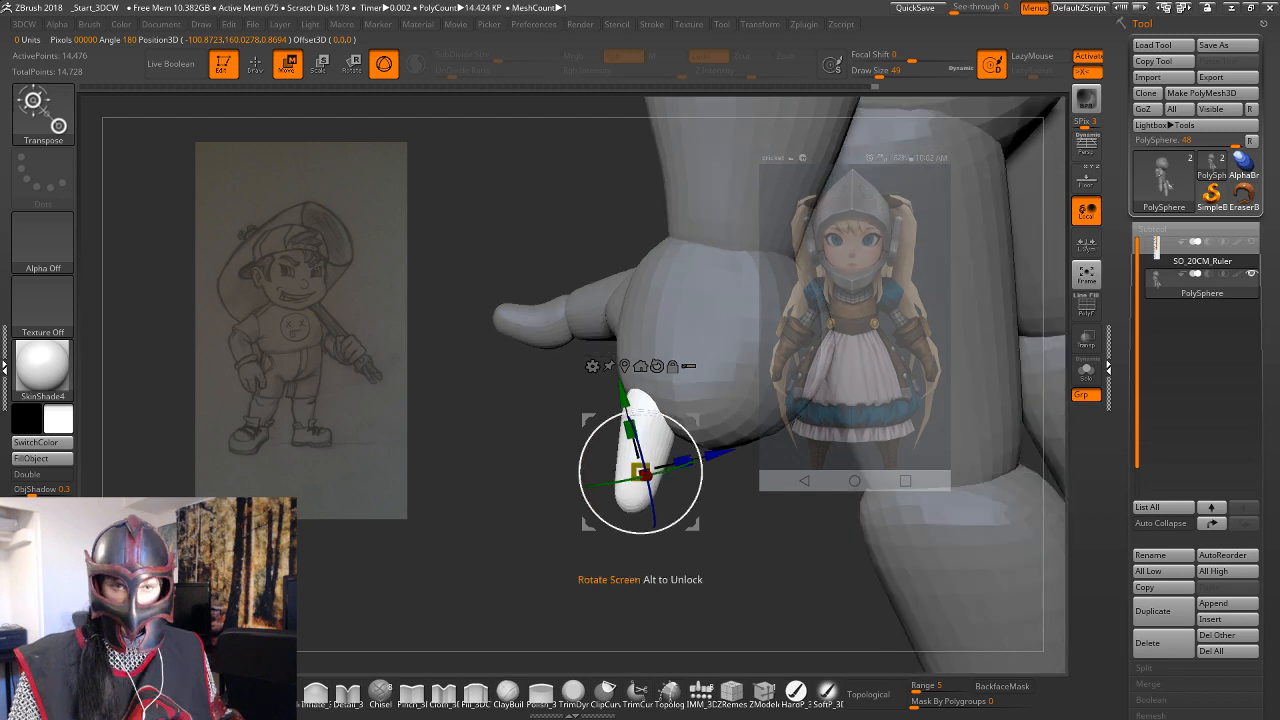
left_click(700, 692)
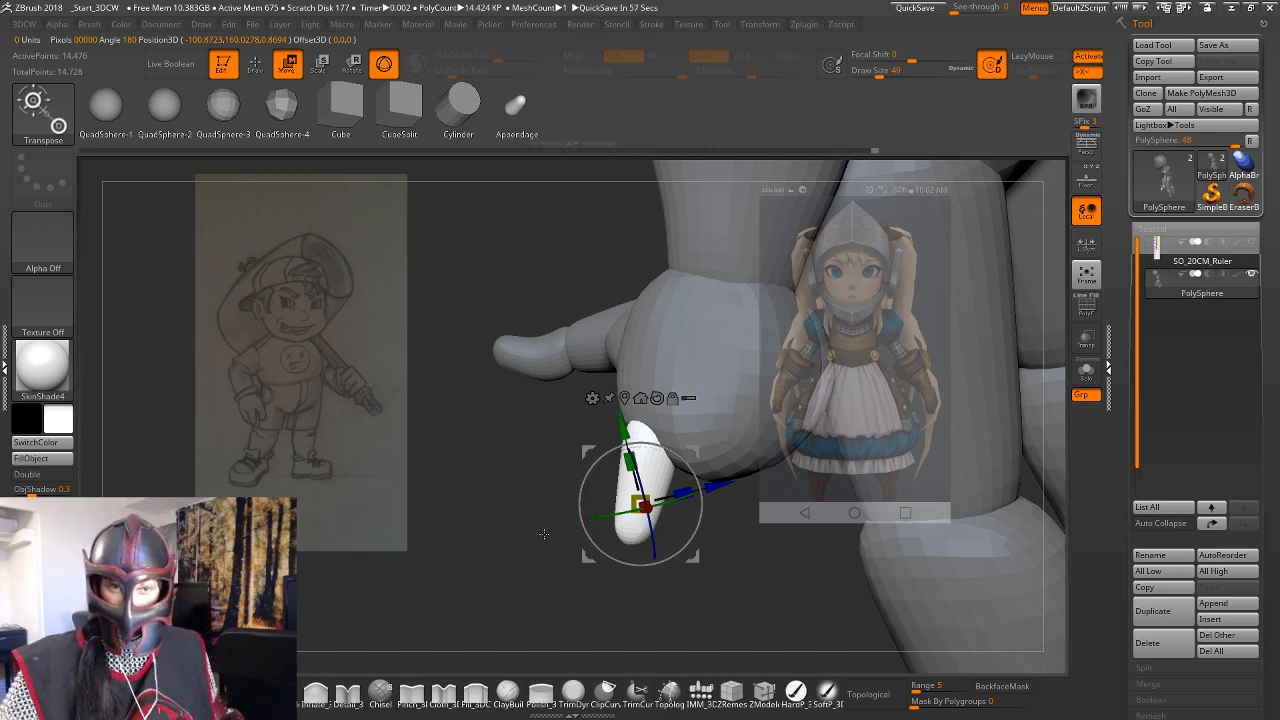
mouse_move(610, 540)
right_mouse_down()
mouse_move(690, 535)
mouse_move(650, 476)
right_mouse_up()
key("q")
key("space")
left_click_drag(627, 487, 619, 487)
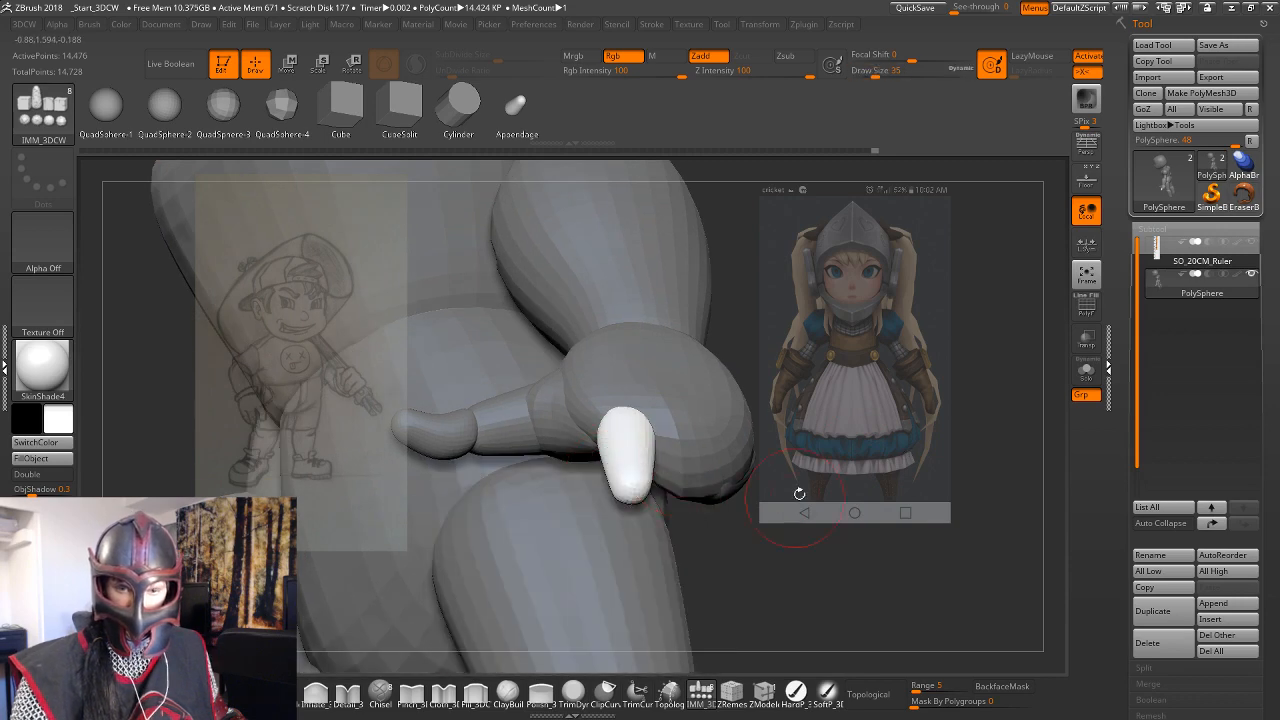
Try to insert an Appendage segment at the end of the finger and slide it into place with the gizmo.
left_click_drag(797, 493, 783, 445)
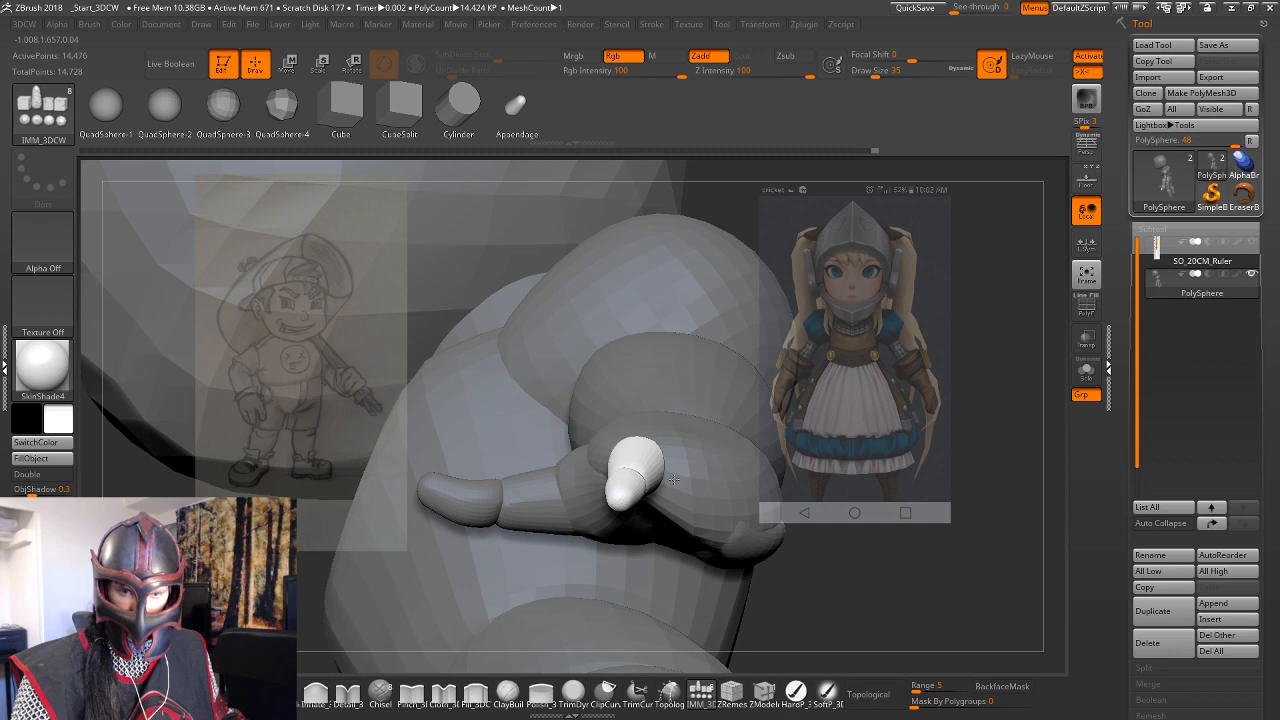
left_click_drag(673, 479, 674, 480)
left_click_drag(1007, 440, 1033, 495)
key("w")
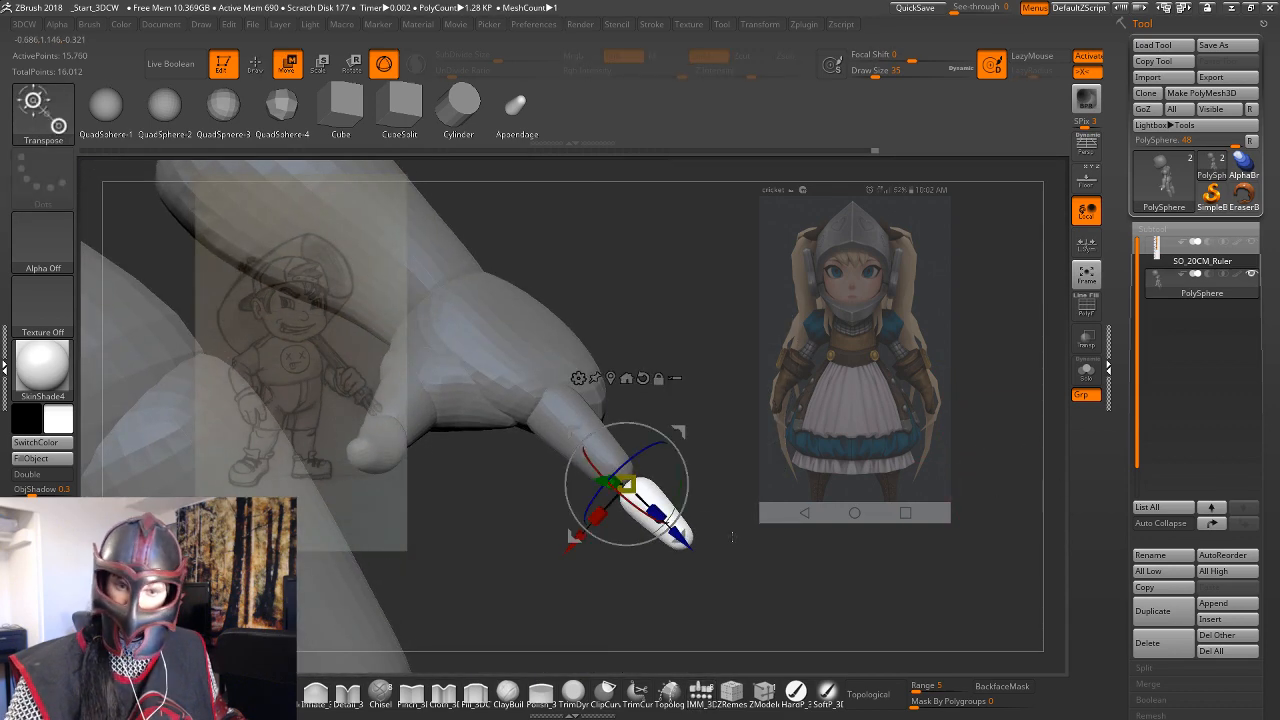
left_click_drag(669, 527, 679, 535)
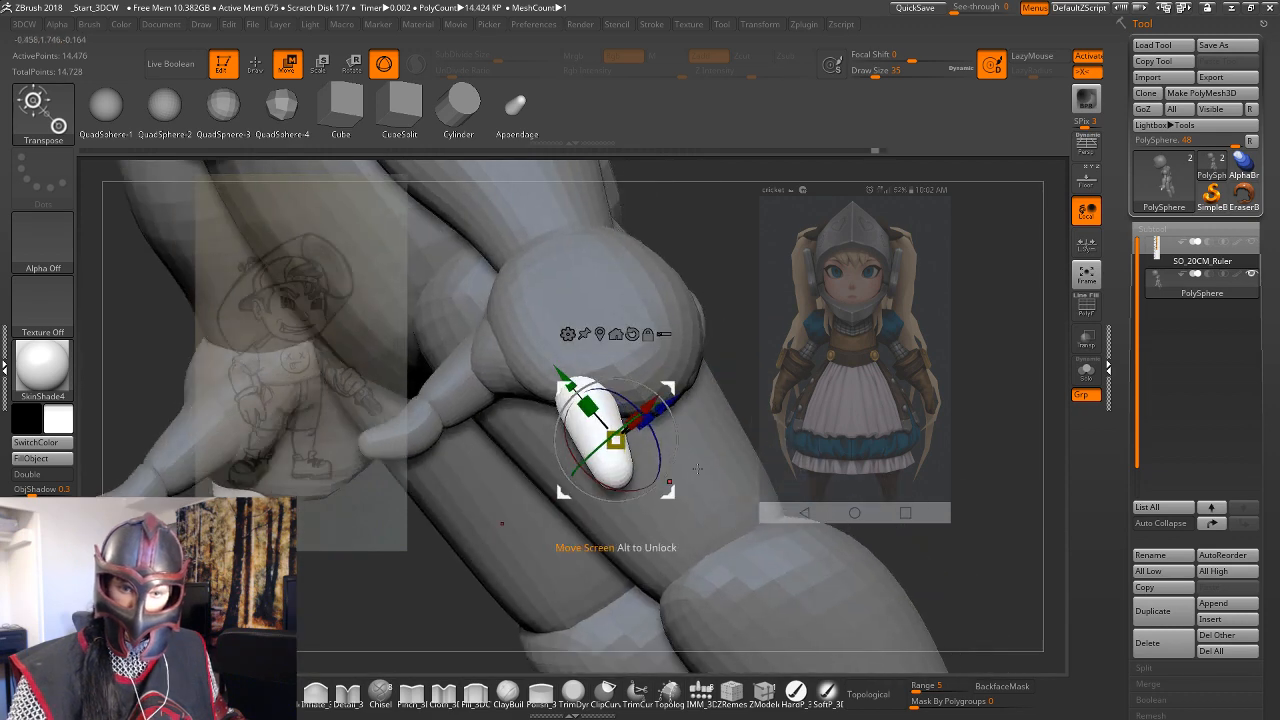
Insert an Appendage segment as the fingertip and move it with the gizmo against the end of the first finger segment.
key("q")
mouse_move(835, 441)
left_mouse_down()
mouse_move(745, 395)
mouse_move(729, 407)
left_mouse_up()
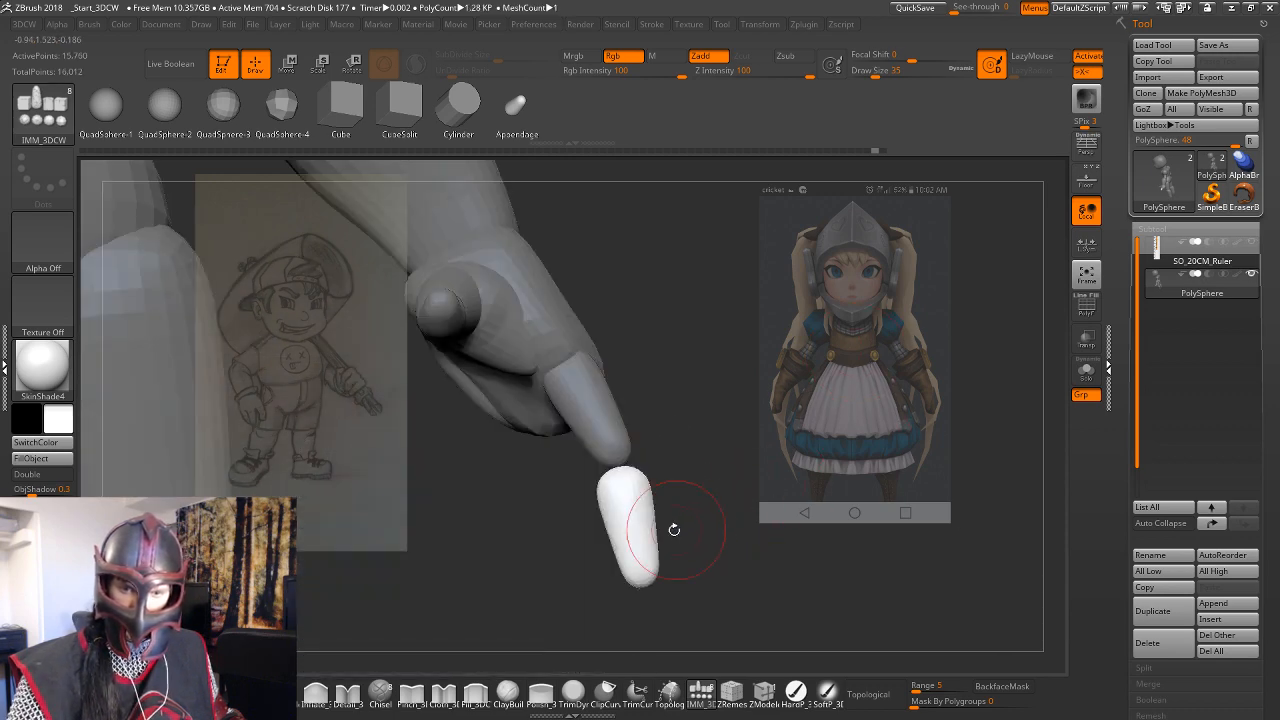
key("w")
left_click_drag(655, 453, 579, 483)
mouse_move(649, 460)
left_mouse_down()
mouse_move(616, 462)
mouse_move(640, 455)
left_mouse_up()
left_click_drag(838, 521, 884, 462)
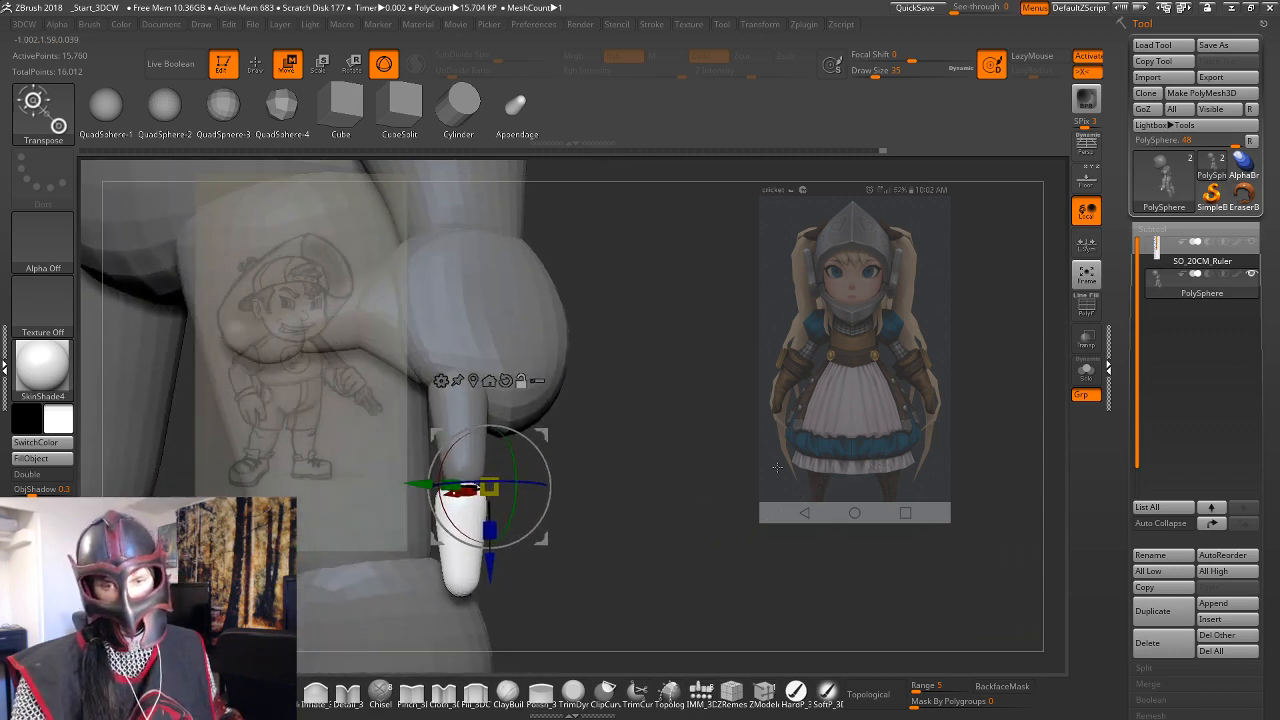
left_click_drag(490, 570, 491, 555)
key("q")
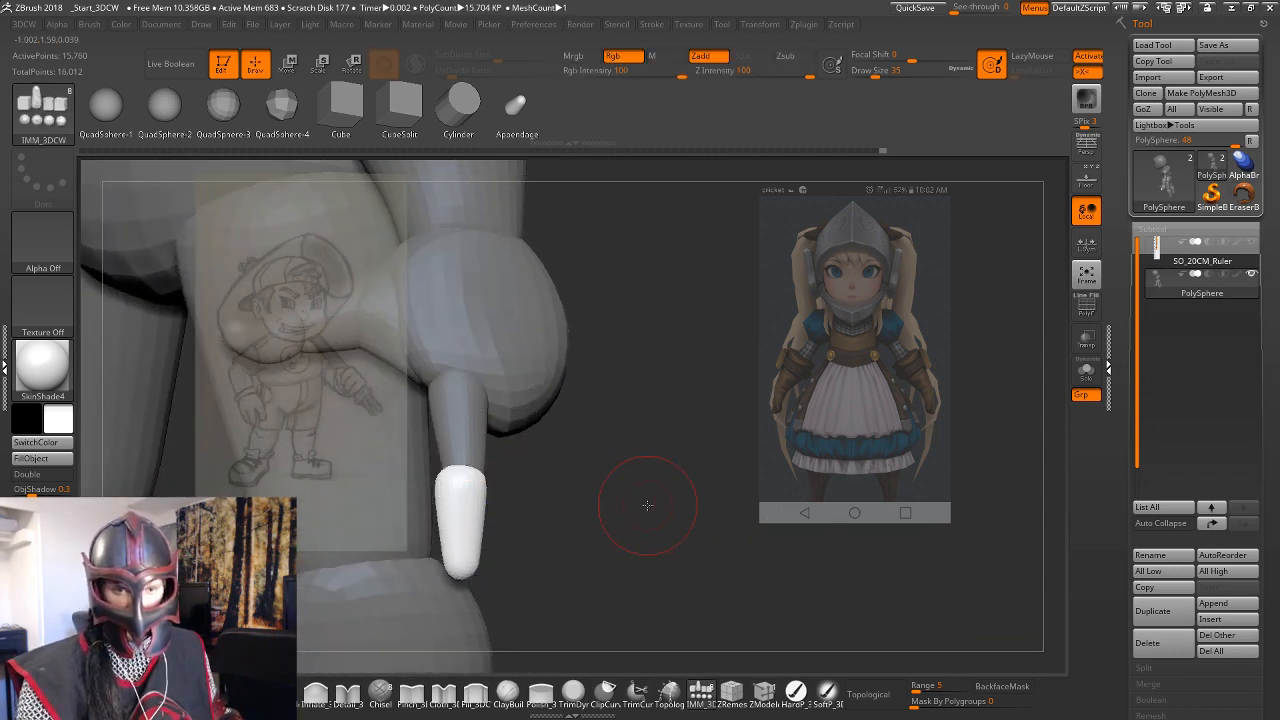
Adjust the sides of the fingertip segment with the Move brush at draw size 58.
left_click_drag(646, 506, 686, 460)
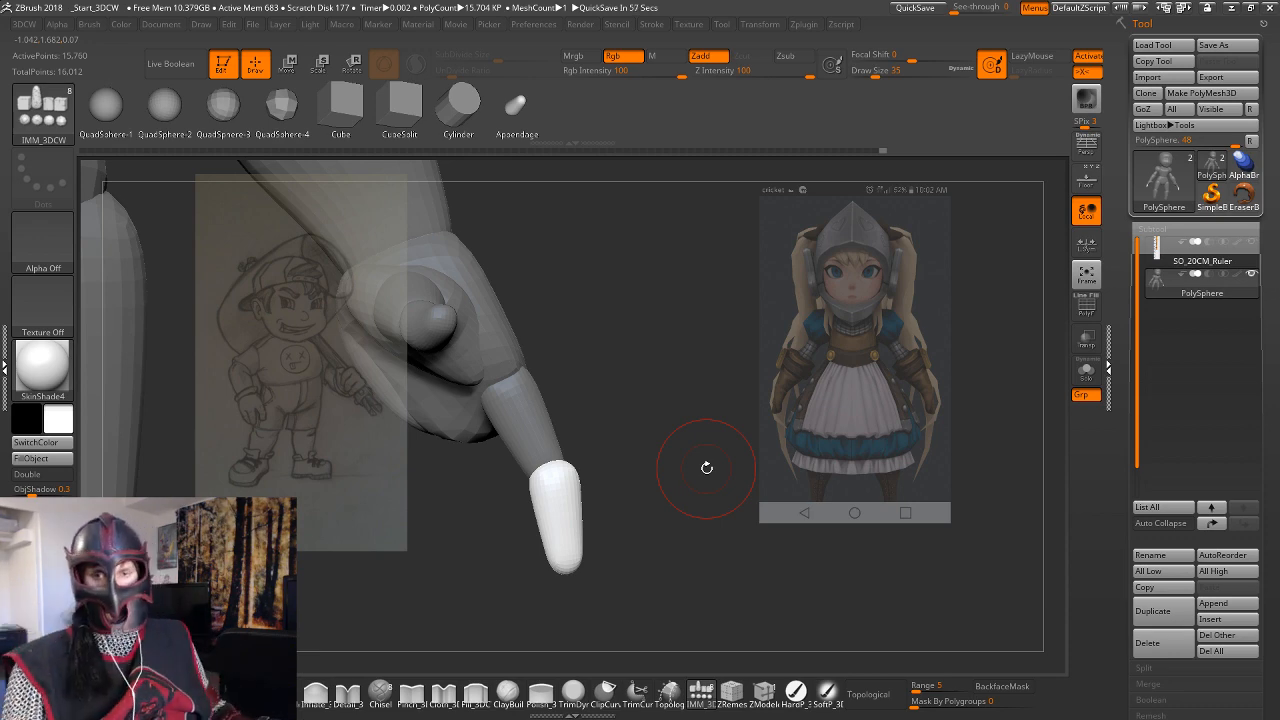
mouse_move(706, 467)
left_mouse_down()
mouse_move(636, 545)
mouse_move(644, 532)
left_mouse_up()
key("space")
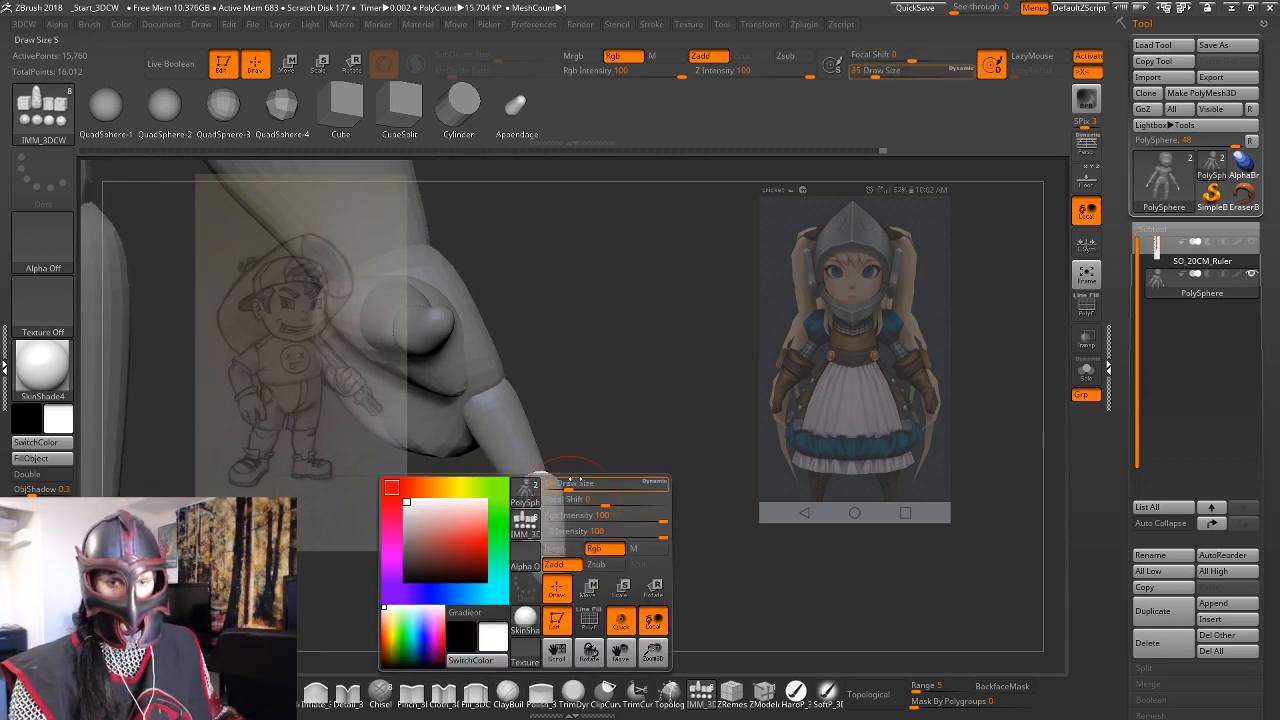
left_click(575, 484)
left_click_drag(587, 473, 729, 430)
left_click_drag(669, 531, 679, 400, "alt")
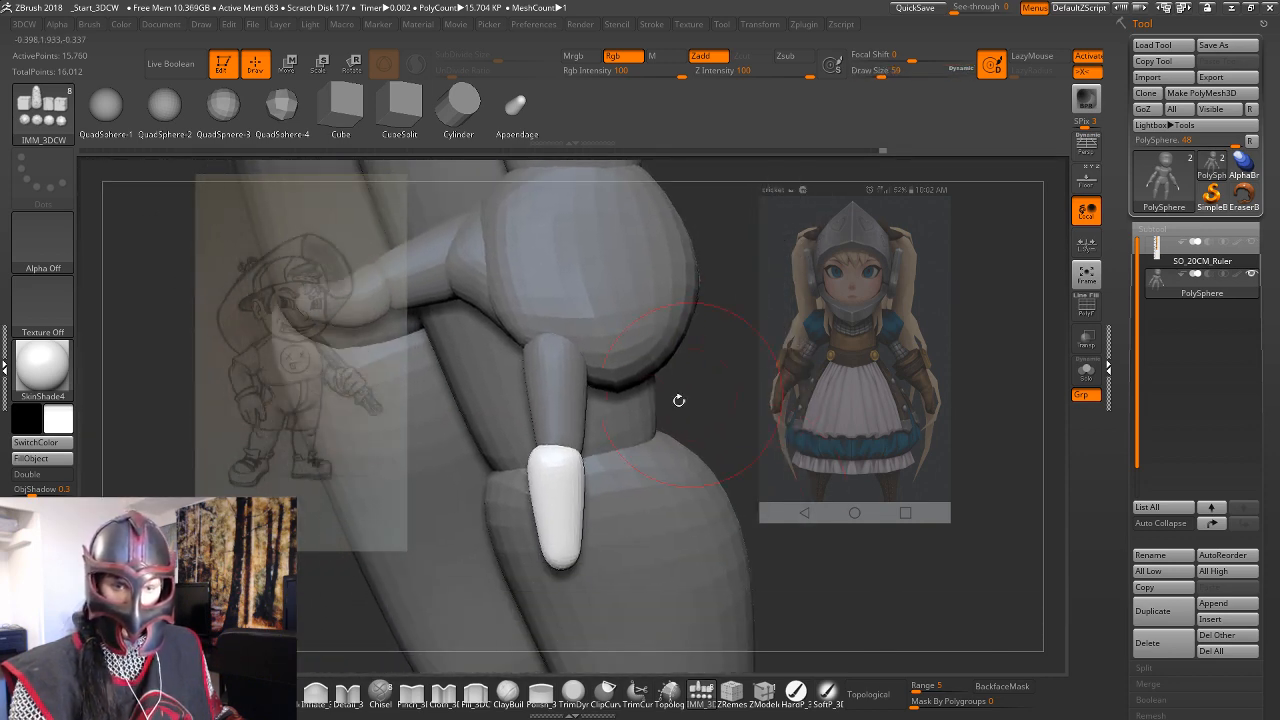
key("b")
key("m")
key("v")
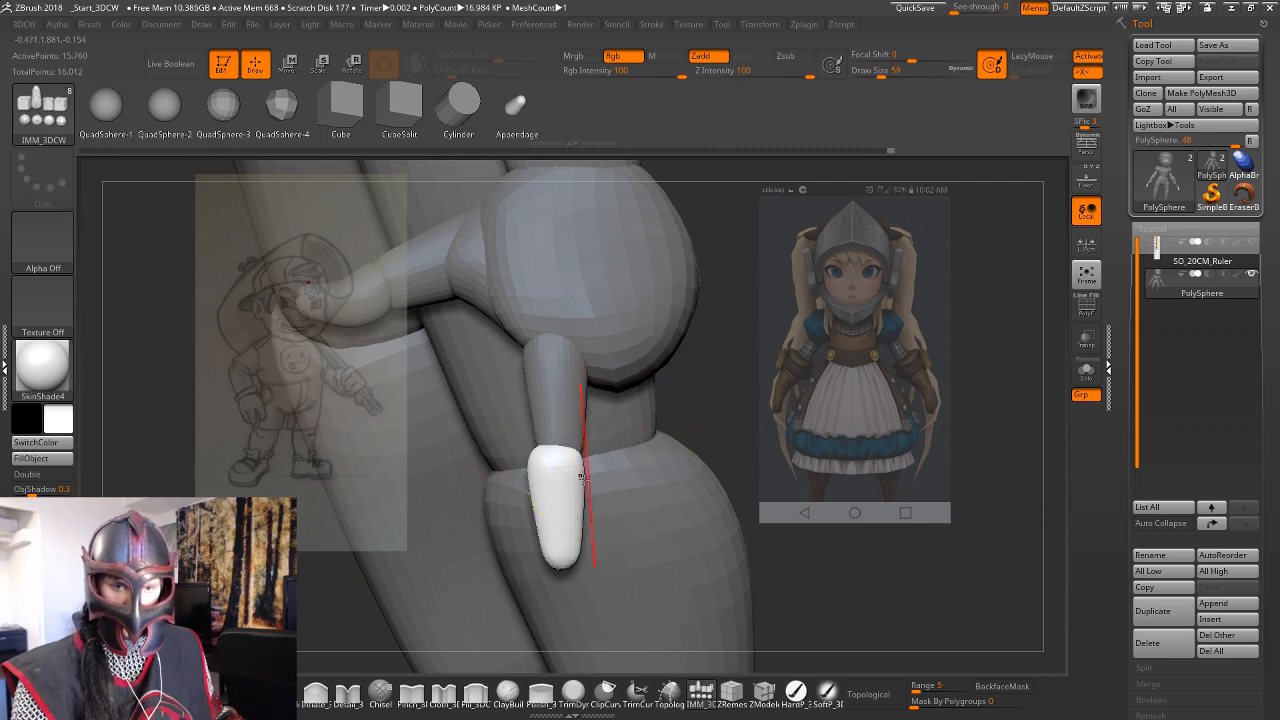
left_click_drag(343, 660, 309, 605, "alt")
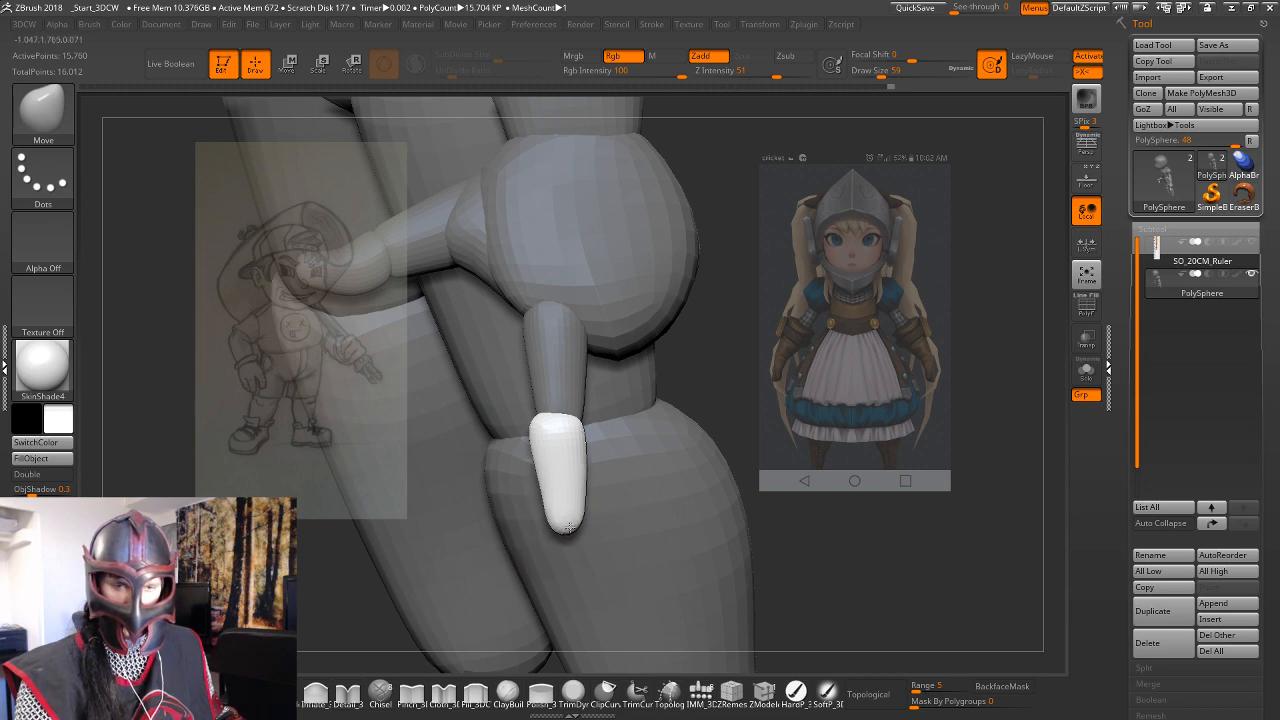
left_click_drag(741, 408, 718, 372)
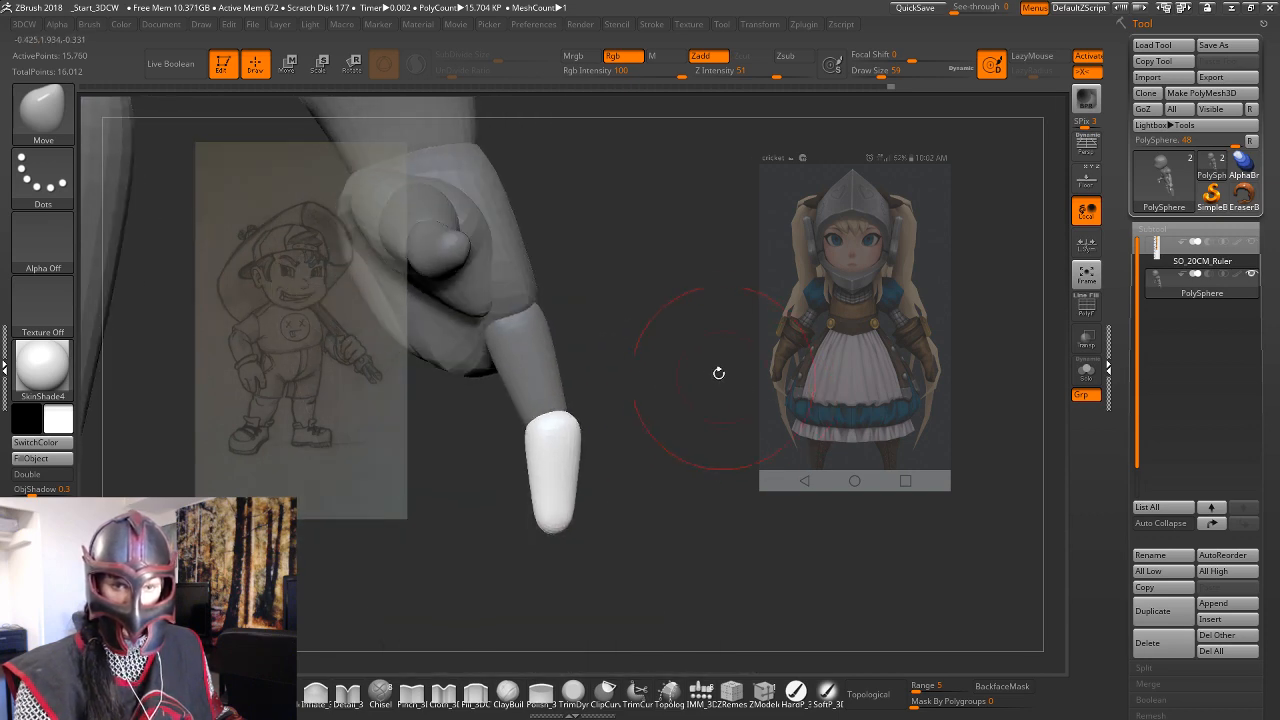
Refine the fingertip segment's profile with the Move brush at draw size 39.
key("space")
left_click_drag(547, 371, 537, 368)
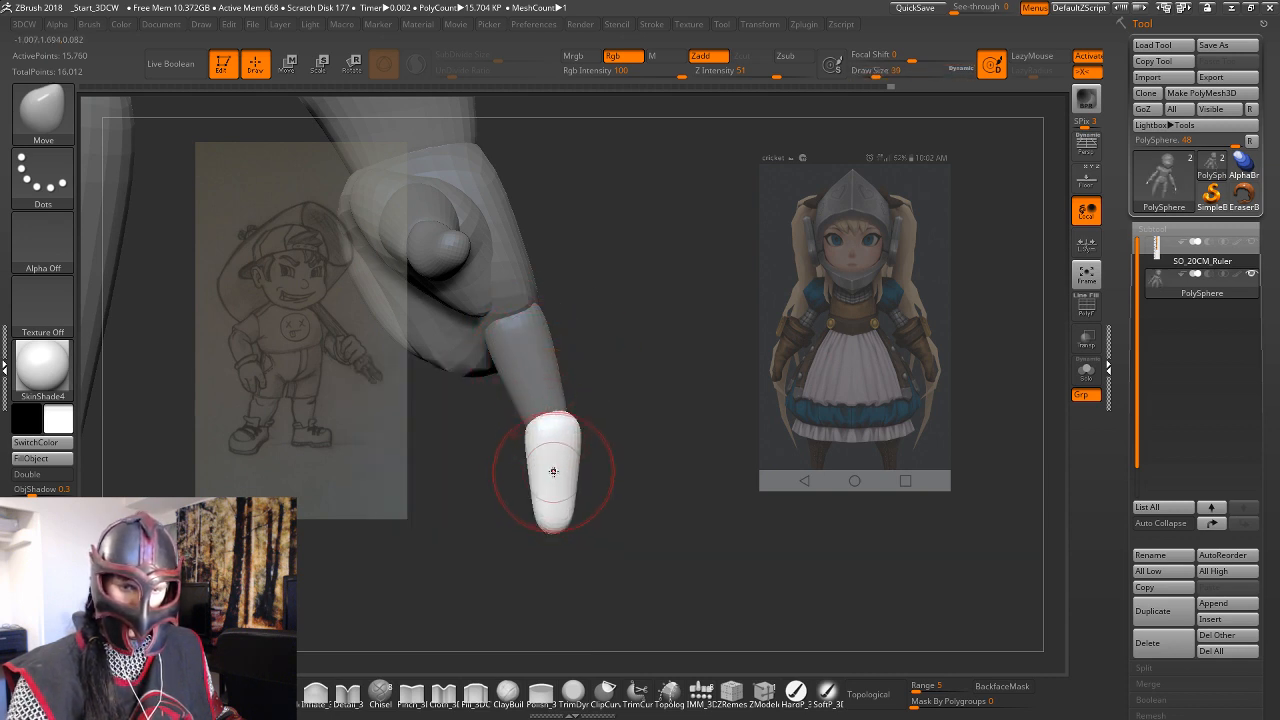
left_click_drag(611, 447, 650, 471)
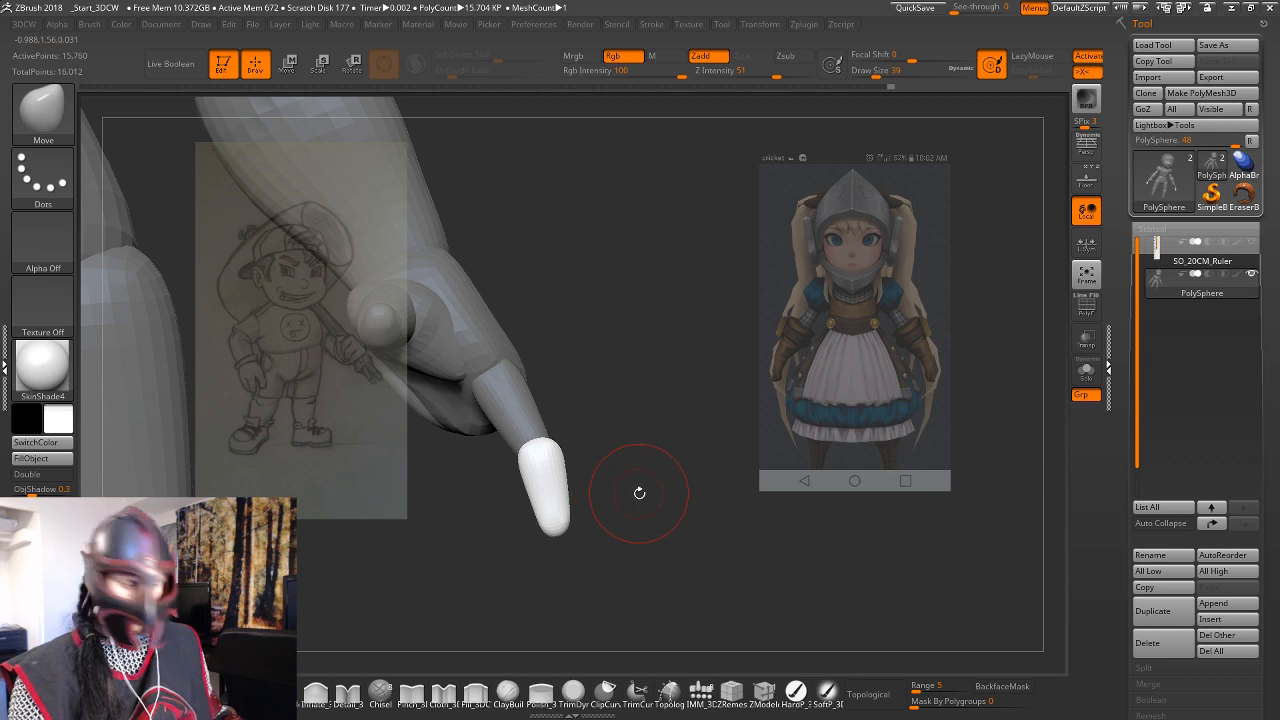
Curve the fingertip segment slightly using a transpose line laid from its base to its tip.
key("w")
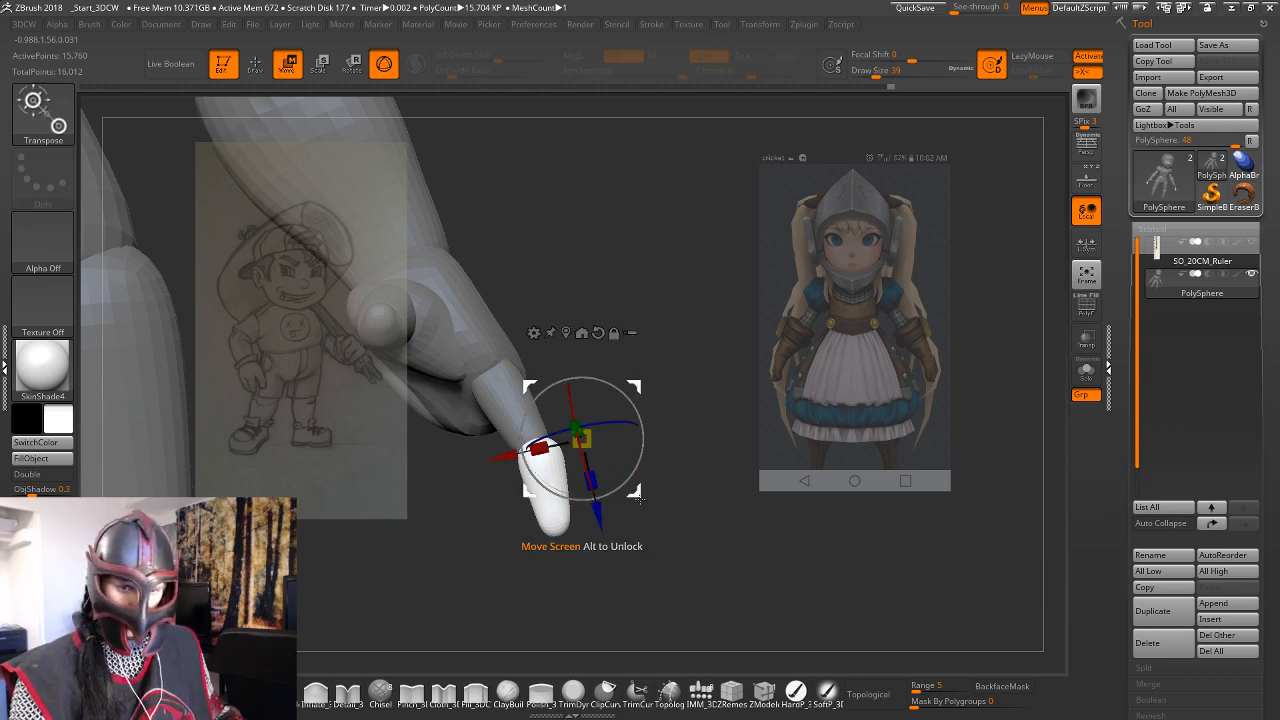
key("y")
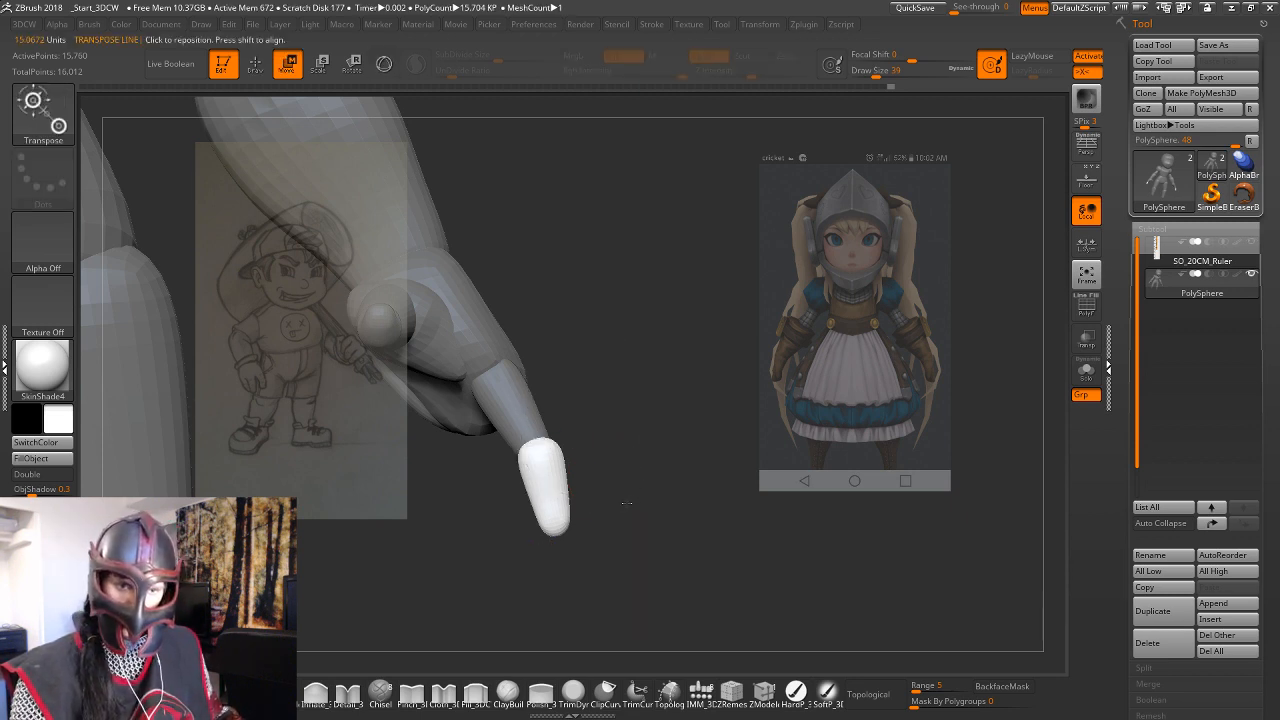
mouse_move(634, 500)
left_mouse_down()
mouse_move(649, 427)
mouse_move(631, 410)
mouse_move(659, 542)
left_mouse_up()
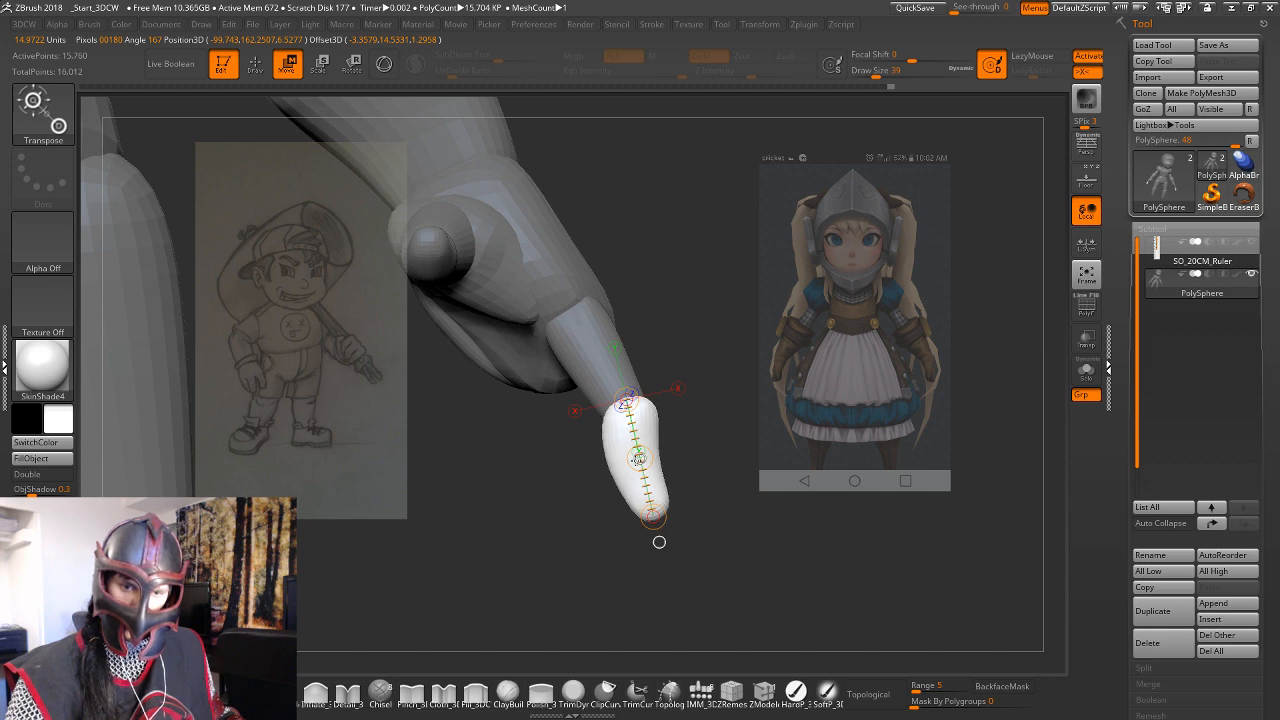
key("q")
Adjust the fingertip segment's shape with the Move brush at draw size 51.
mouse_move(737, 477)
left_mouse_down()
mouse_move(711, 486)
mouse_move(722, 500)
mouse_move(657, 508)
mouse_move(724, 520)
mouse_move(738, 508)
mouse_move(701, 493)
mouse_move(771, 514)
mouse_move(842, 499)
mouse_move(817, 517)
mouse_move(775, 518)
left_mouse_up()
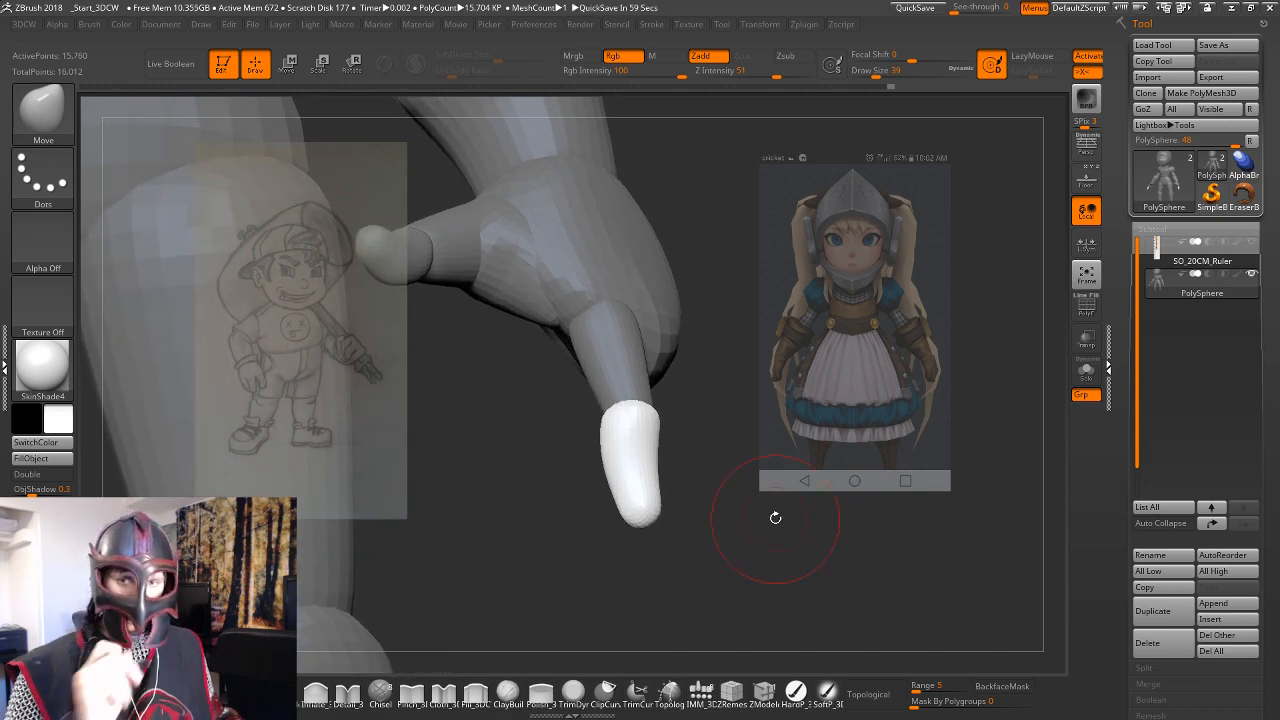
mouse_move(843, 419)
left_mouse_down()
mouse_move(813, 445)
mouse_move(712, 424)
mouse_move(613, 432)
mouse_move(634, 438)
left_mouse_up()
key("space")
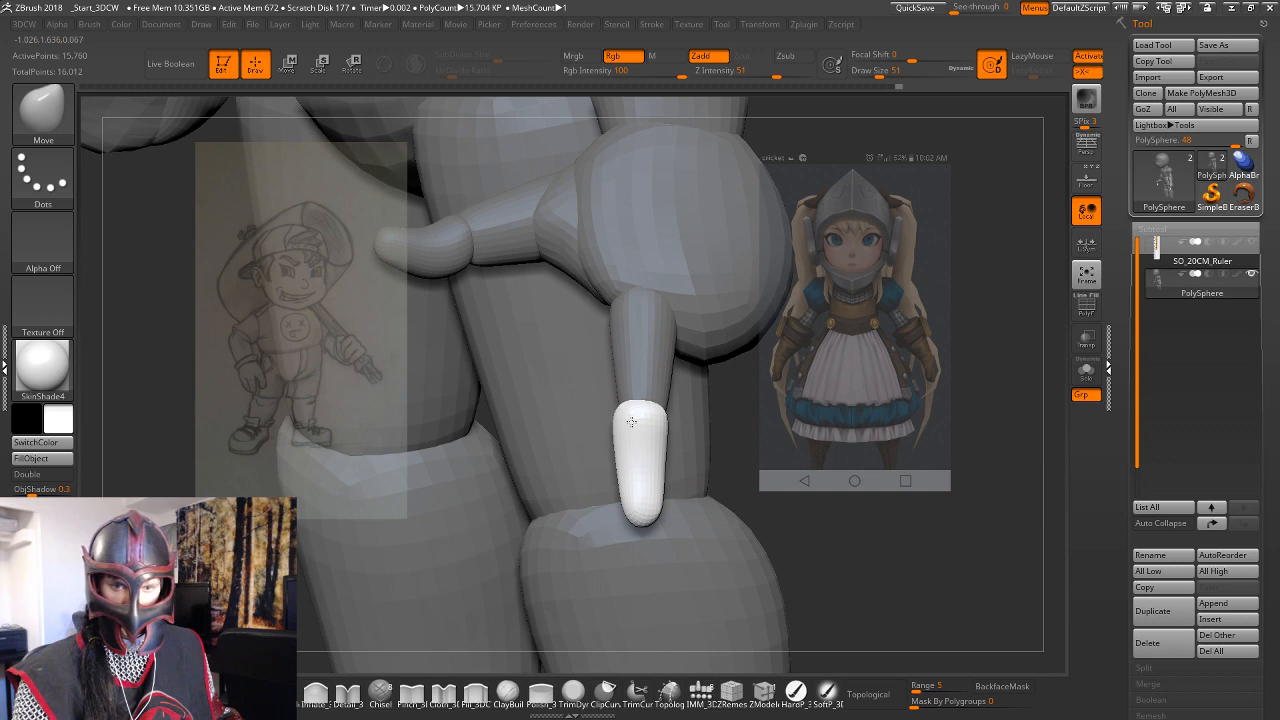
Adjust the angle of the fingertip segment slightly with the Gizmo to line it up with the finger.
mouse_move(880, 399)
left_mouse_down()
mouse_move(900, 406)
mouse_move(880, 385)
mouse_move(803, 420)
mouse_move(783, 400)
mouse_move(831, 420)
mouse_move(810, 400)
mouse_move(749, 491)
mouse_move(757, 500)
left_mouse_up()
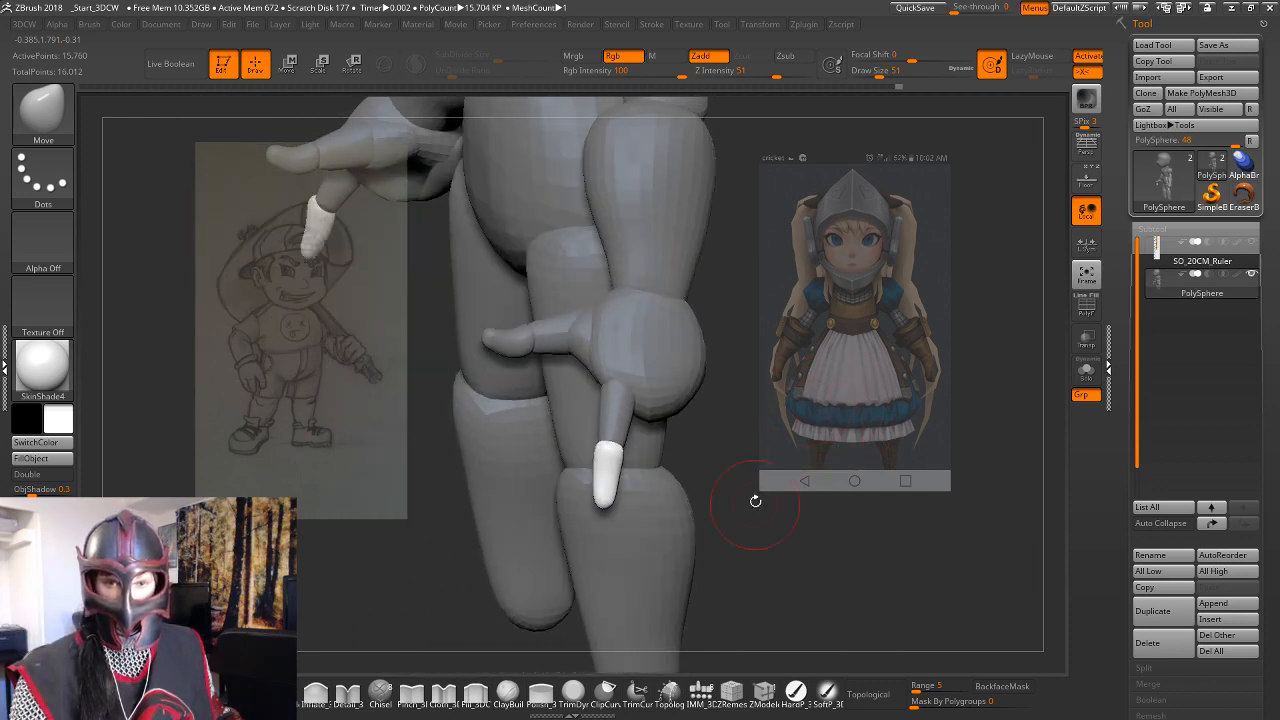
key("w")
key("y")
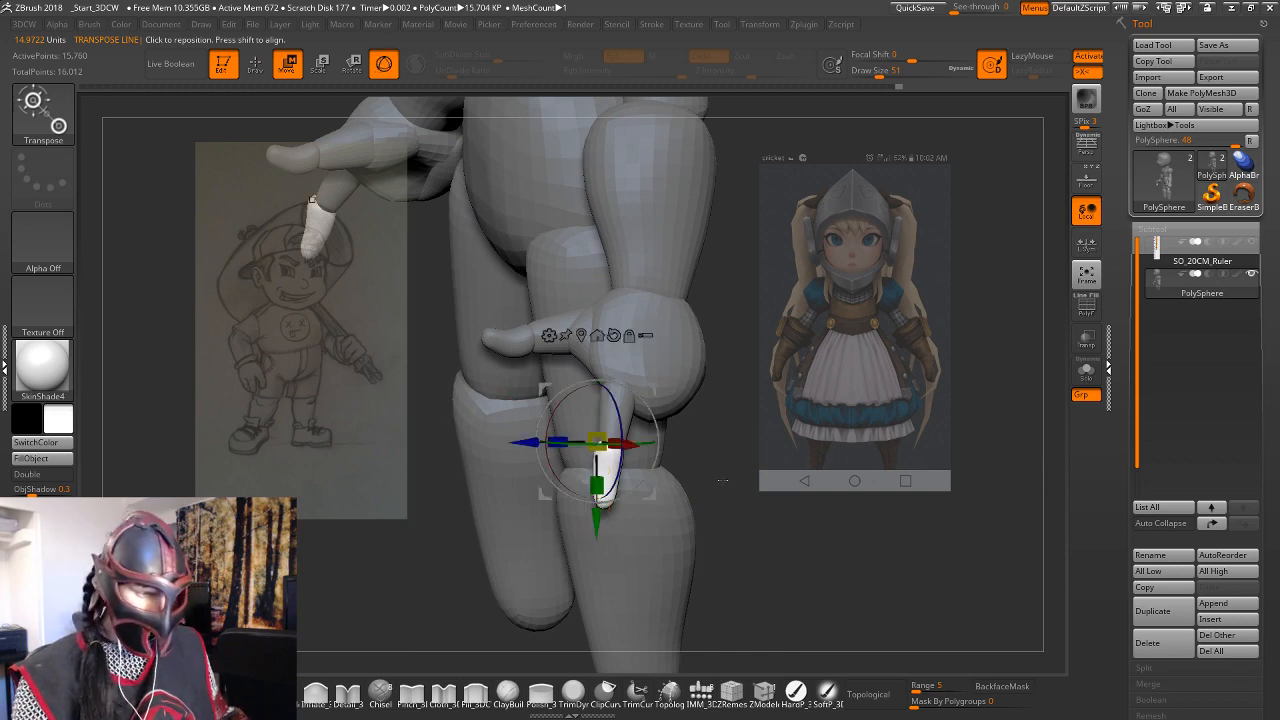
left_click_drag(782, 477, 770, 506)
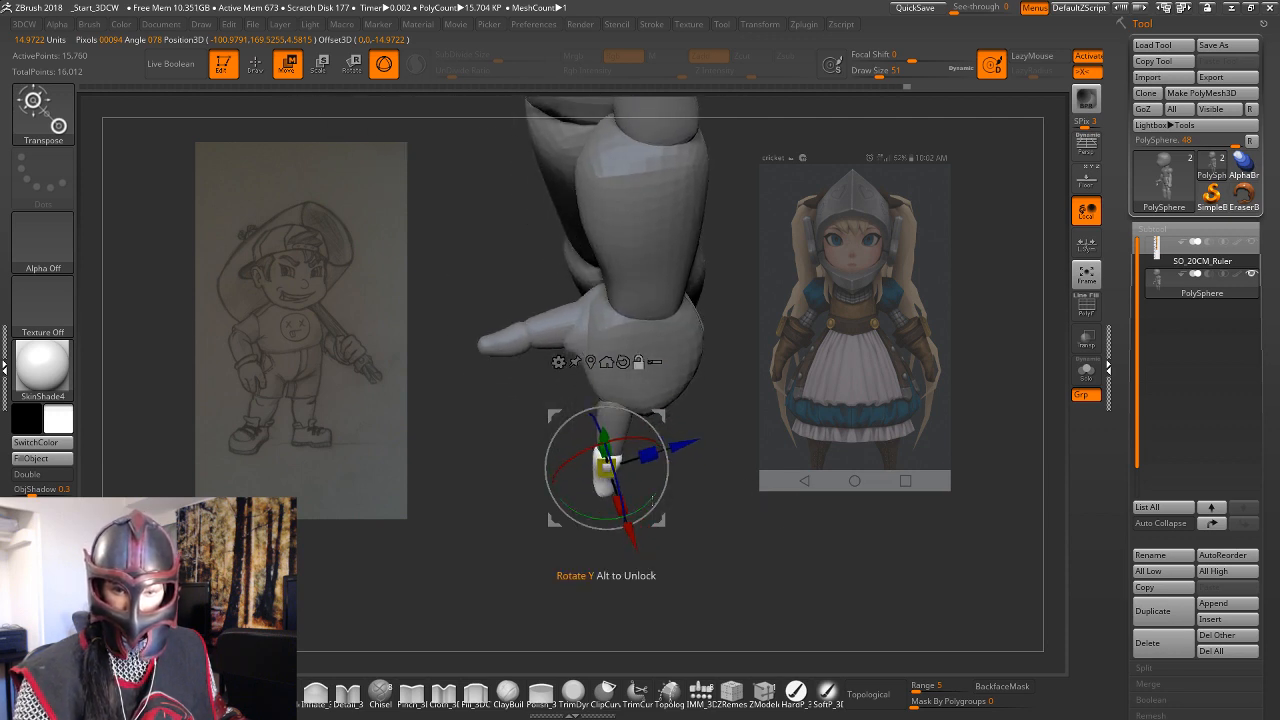
left_click_drag(688, 469, 680, 470)
Isolate the finger segment nearest the palm by masking everything else, and adjust its position and angle with the Gizmo.
left_click(612, 428, "ctrl")
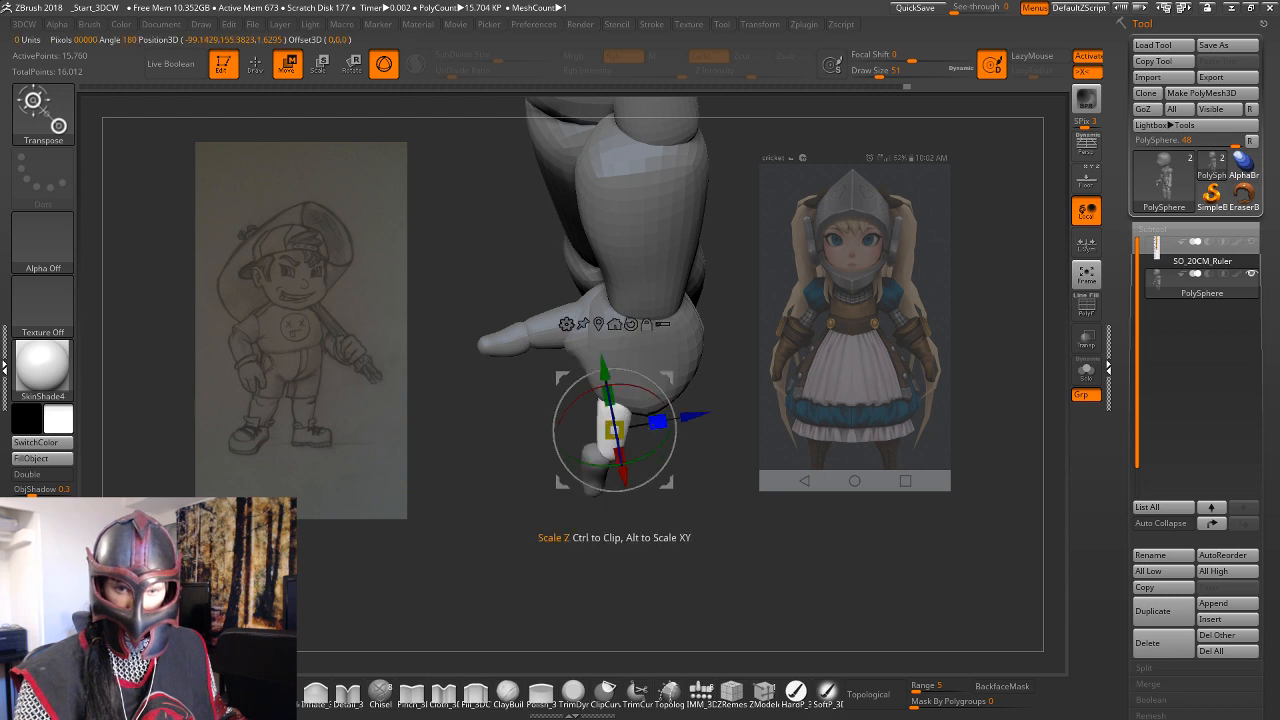
left_click_drag(698, 407, 686, 394)
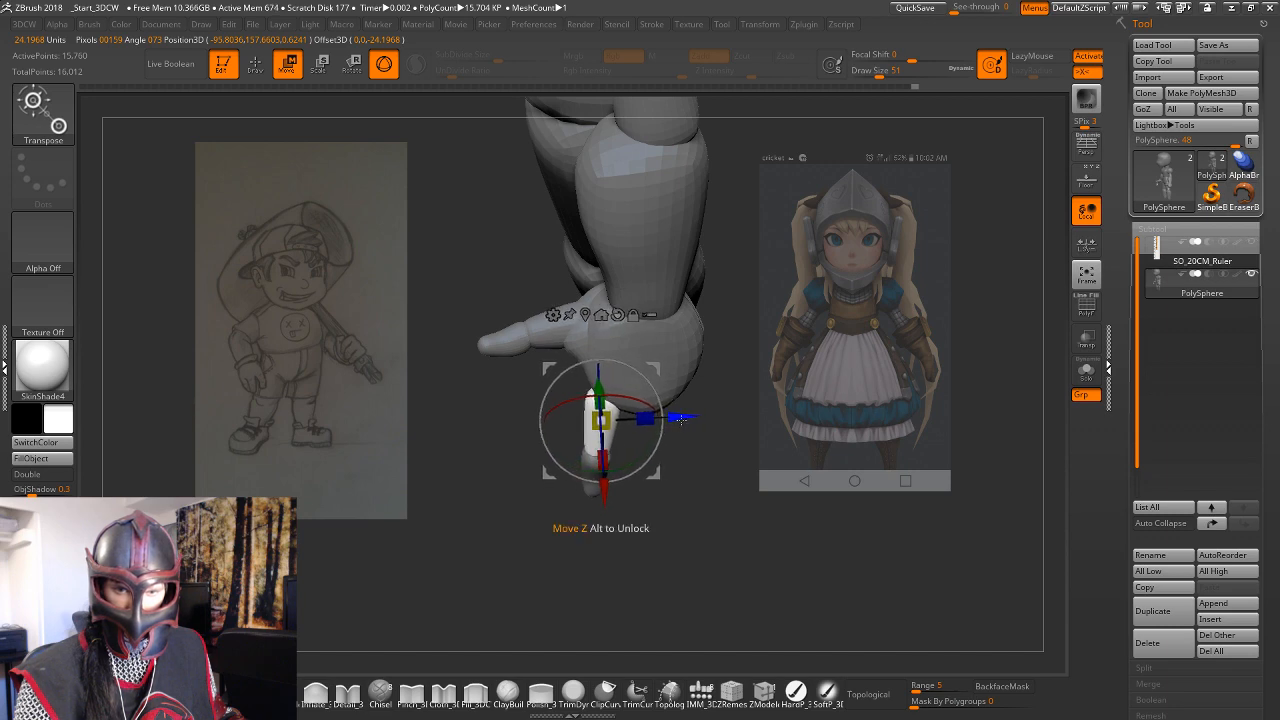
key("q")
left_click_drag(707, 470, 739, 406)
left_click_drag(800, 436, 692, 408)
key("w")
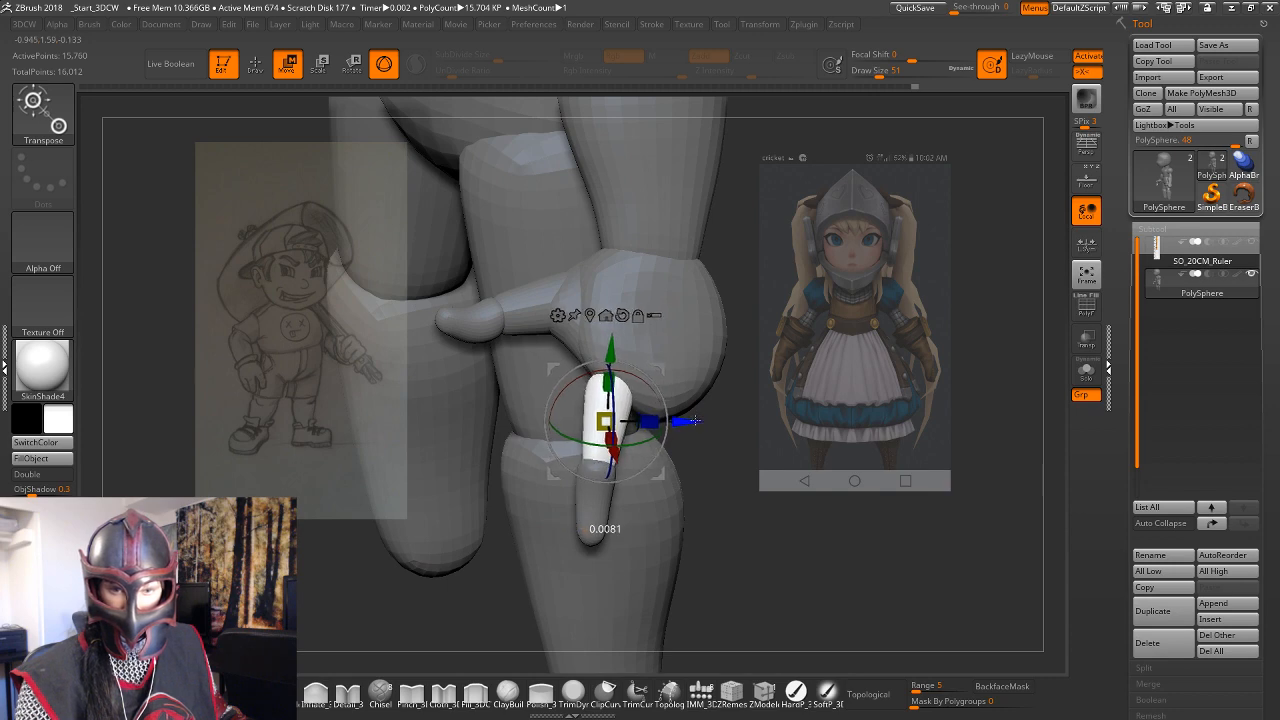
key("q")
mouse_move(777, 509)
left_mouse_down()
mouse_move(812, 417)
mouse_move(773, 480)
mouse_move(784, 462)
left_mouse_up()
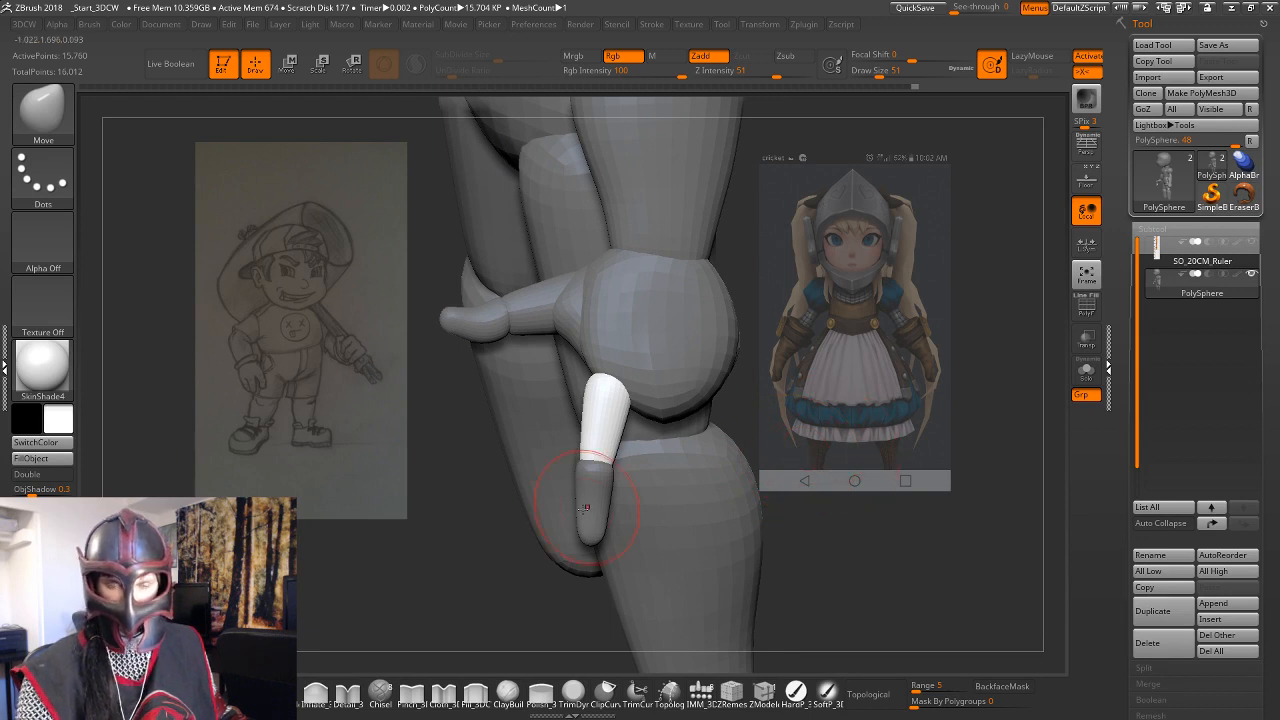
Isolate the fingertip segment by masking everything else, and move it sideways away from the hand.
key("ctrl")
key("w")
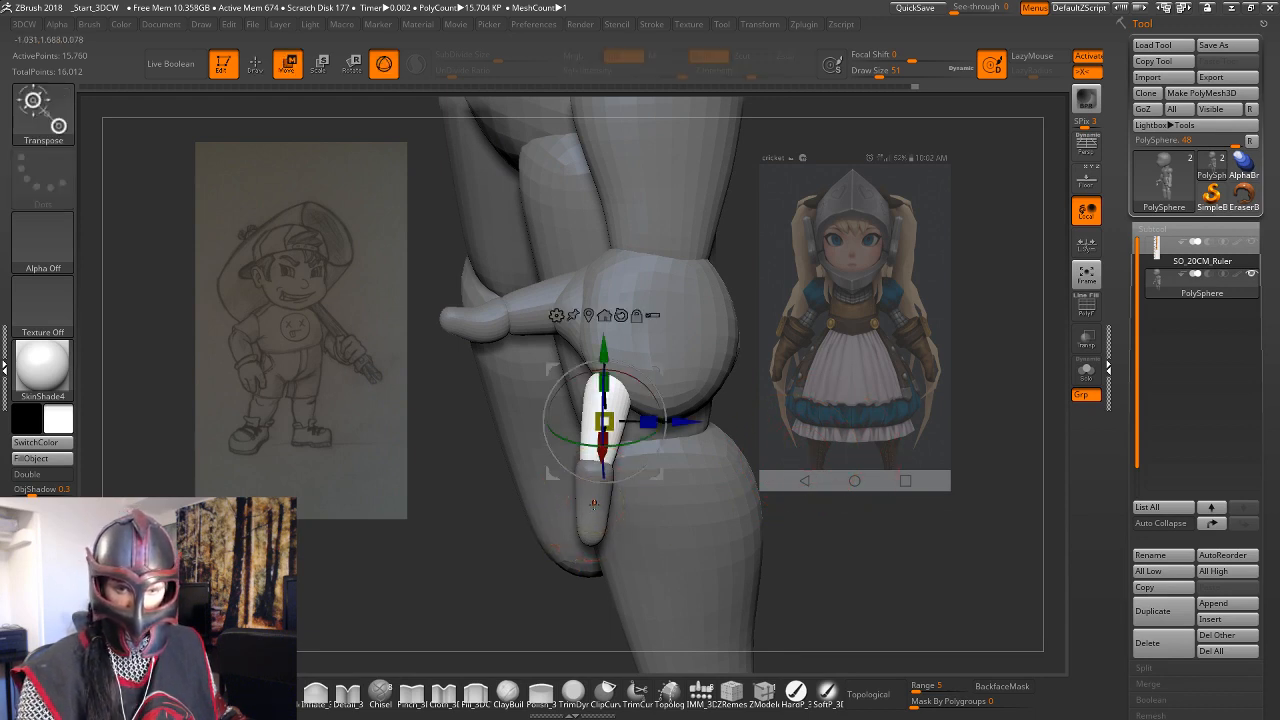
left_click_drag(597, 510, 631, 585, "ctrl")
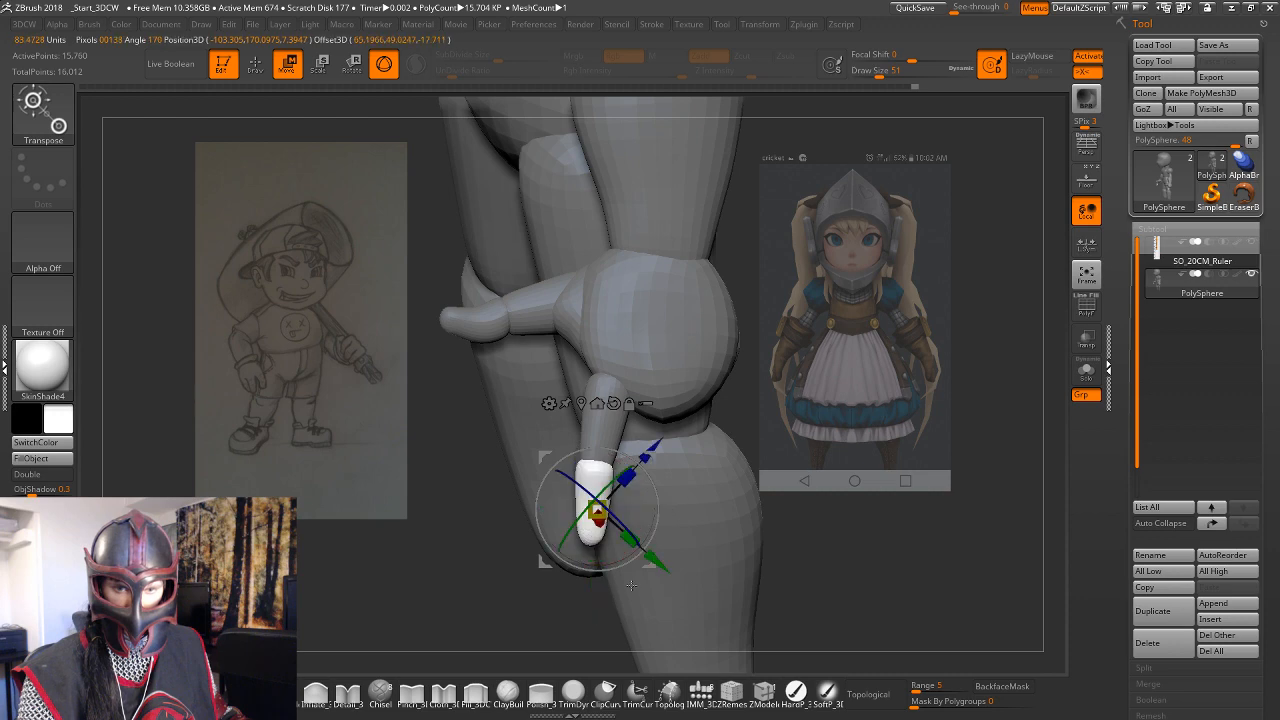
left_click_drag(718, 521, 733, 498, "ctrl")
left_click_drag(812, 437, 869, 397)
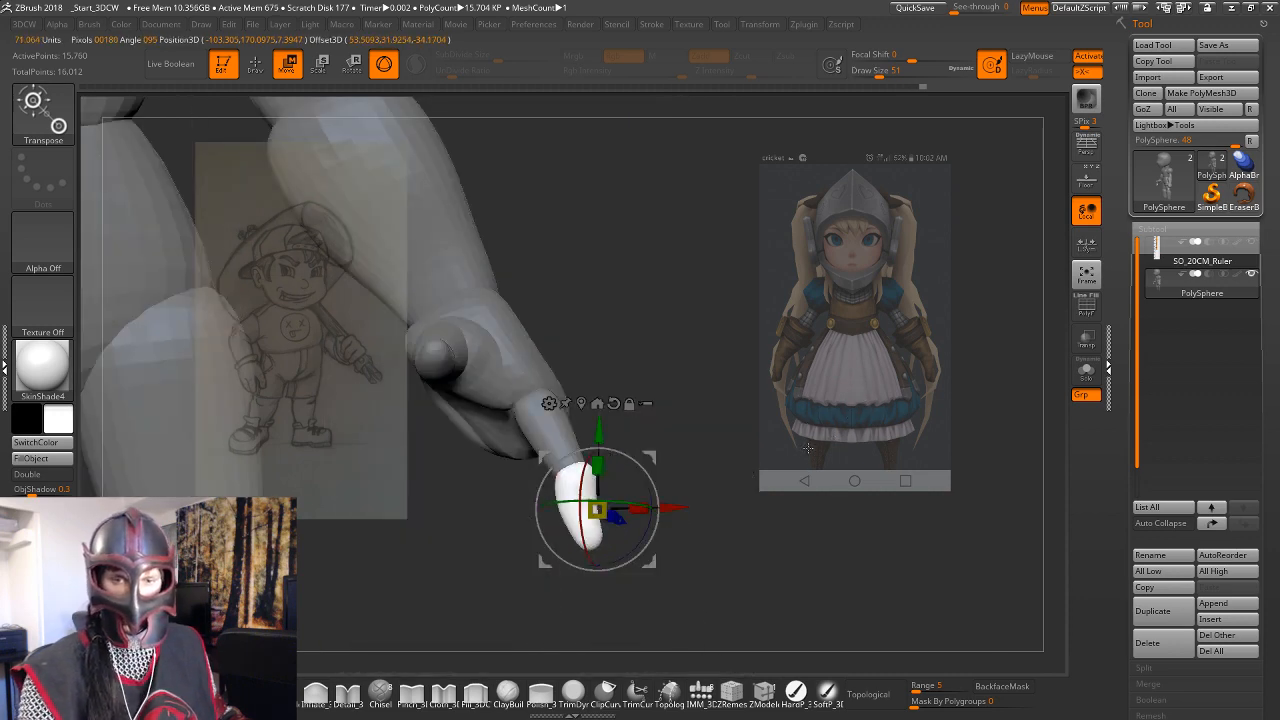
left_click_drag(808, 448, 802, 487)
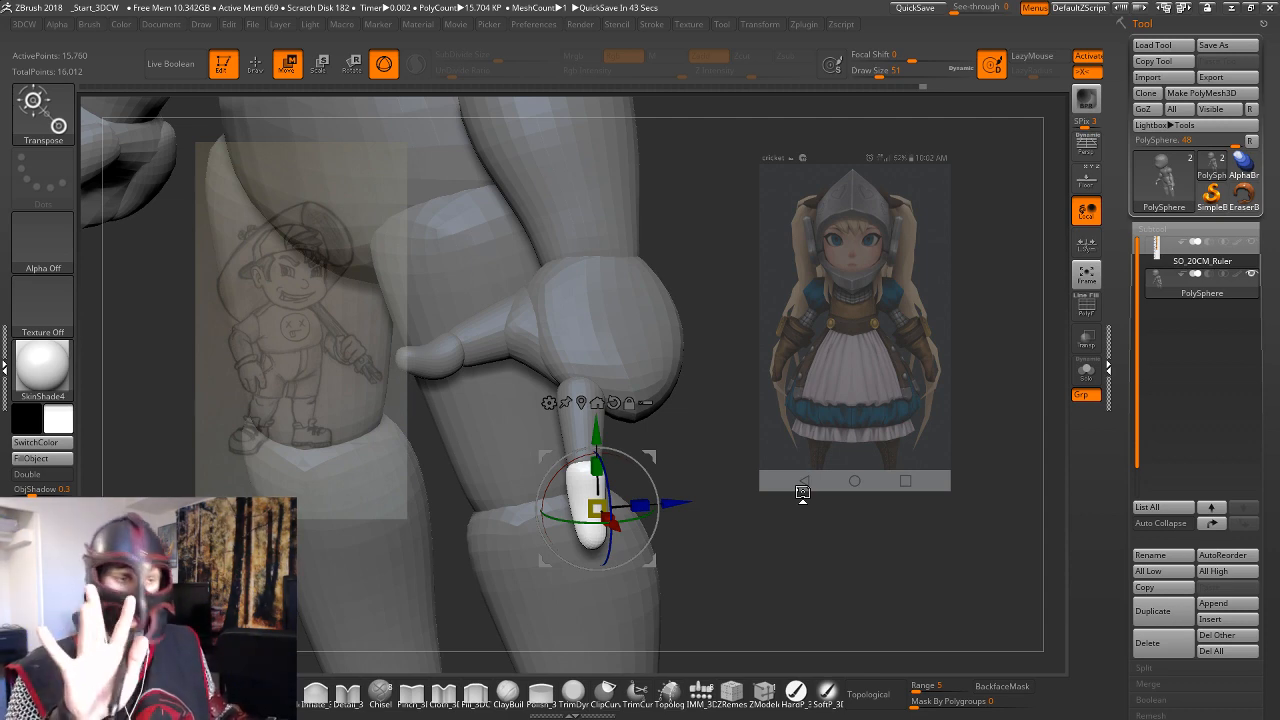
mouse_move(758, 504)
left_mouse_down()
mouse_move(729, 506)
mouse_move(755, 511)
left_mouse_up()
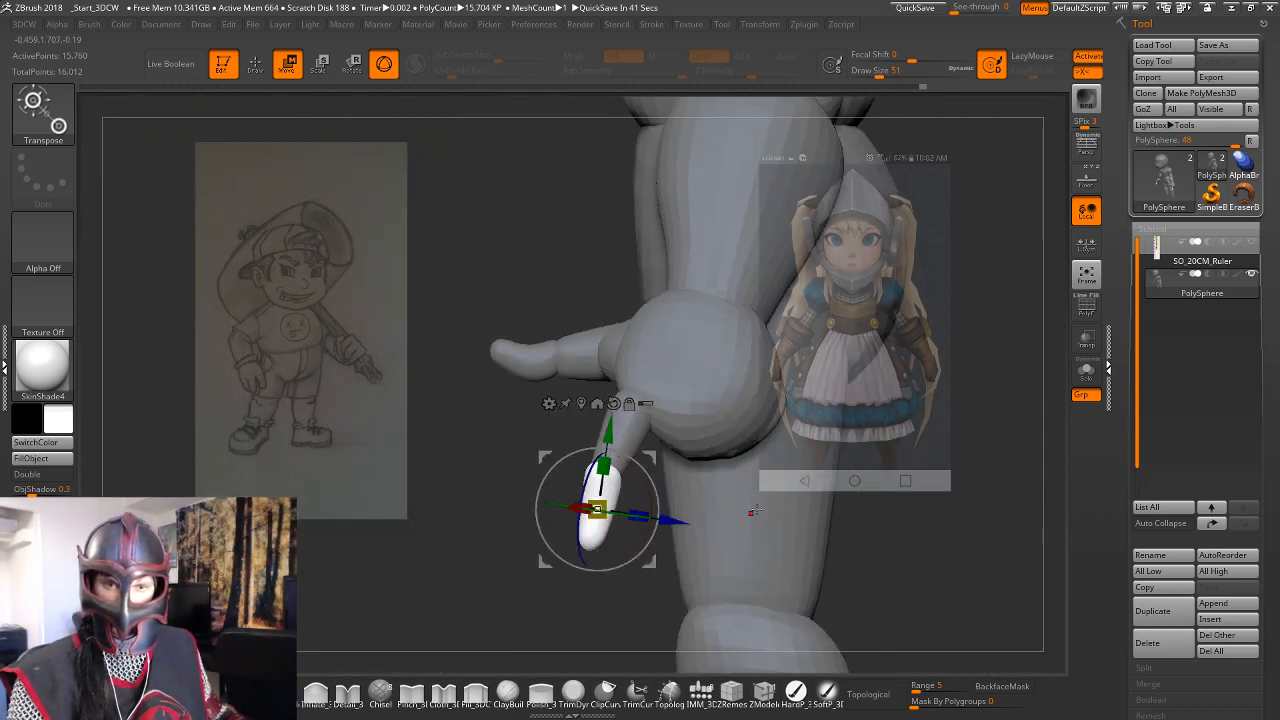
left_click_drag(906, 458, 1022, 466)
left_click_drag(742, 509, 773, 508)
key("ctrl+z")
Isolate the upper finger segment, reset the Gizmo's orientation, and move the segment out to rejoin the fingertip.
left_click(555, 456)
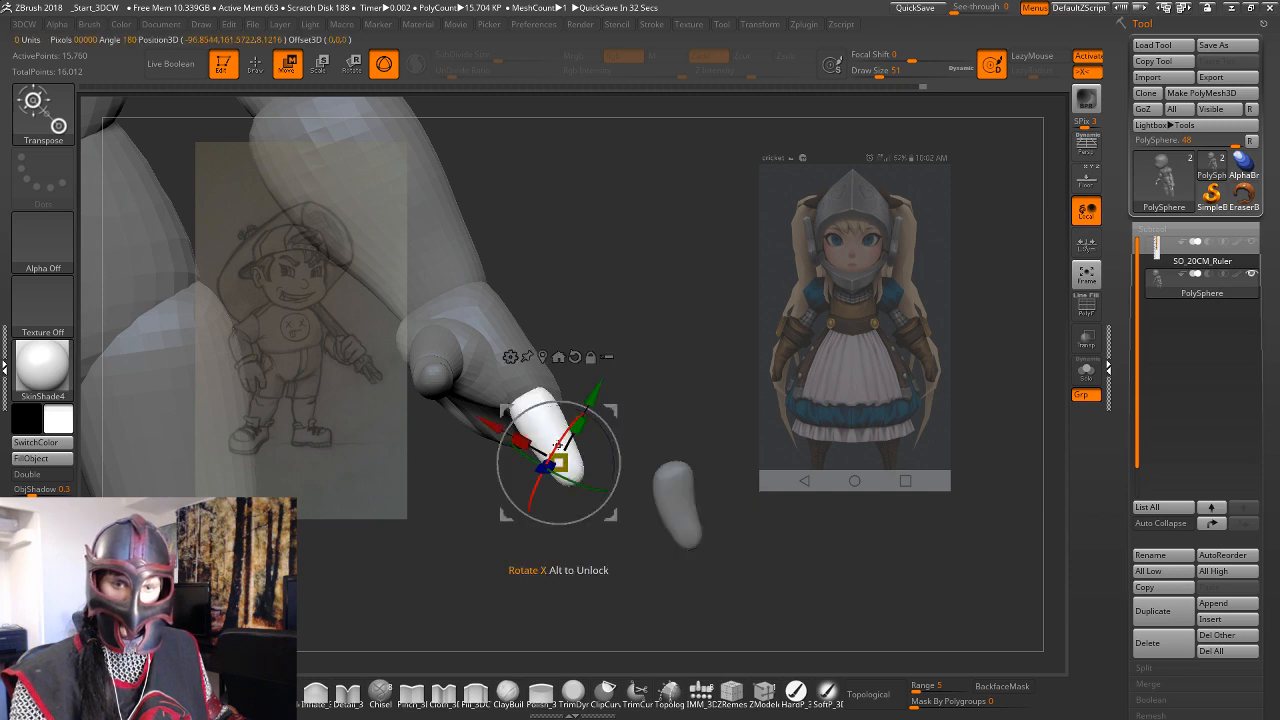
left_click(575, 357, "alt")
left_click_drag(654, 455, 759, 446)
left_click_drag(780, 500, 826, 390)
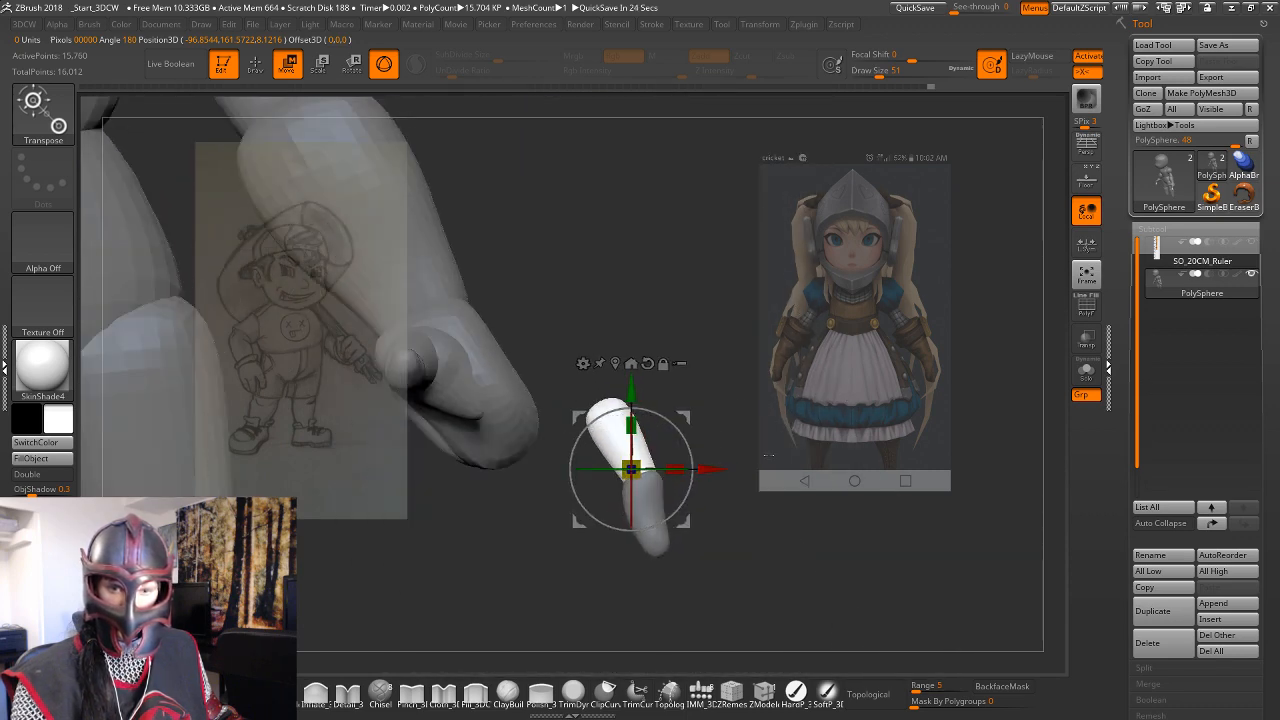
left_click_drag(768, 455, 705, 469)
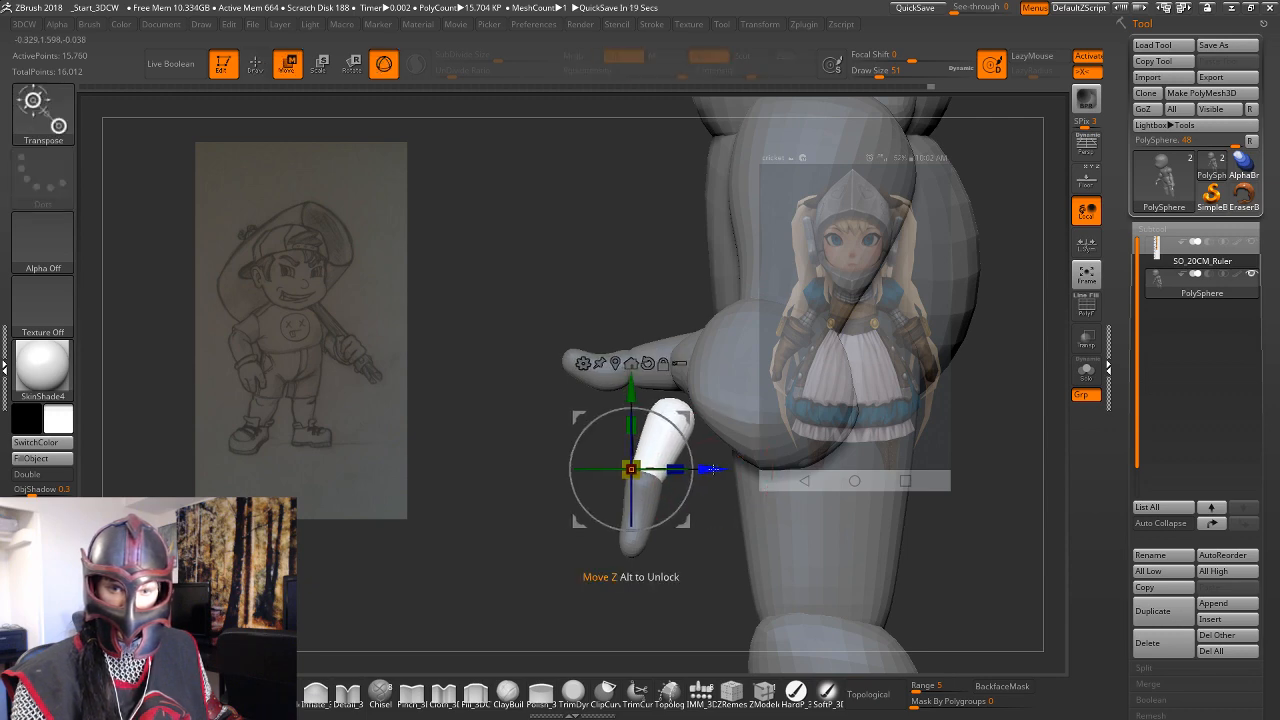
Lasso-mask both detached finger segments and combine them into a single polygroup.
key("q")
mouse_move(691, 557)
left_mouse_down()
mouse_move(749, 536)
mouse_move(772, 552)
mouse_move(686, 451)
left_mouse_up()
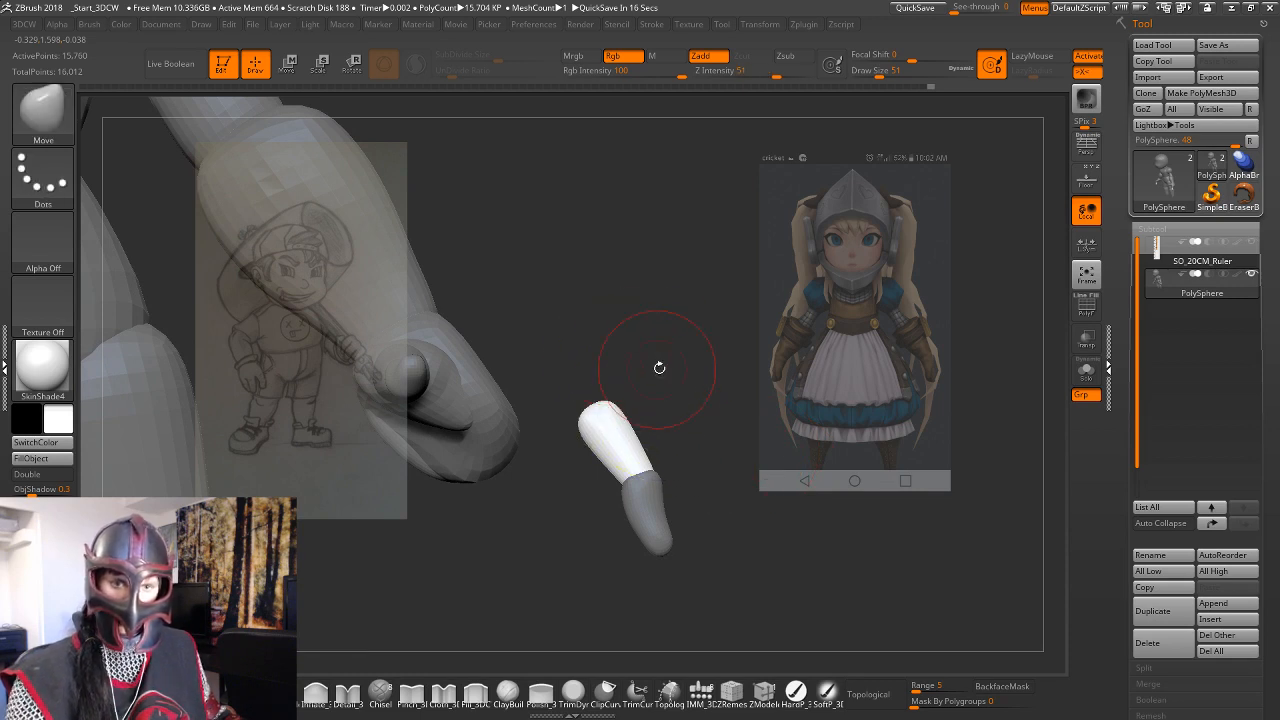
left_click_drag(706, 366, 654, 391, "ctrl")
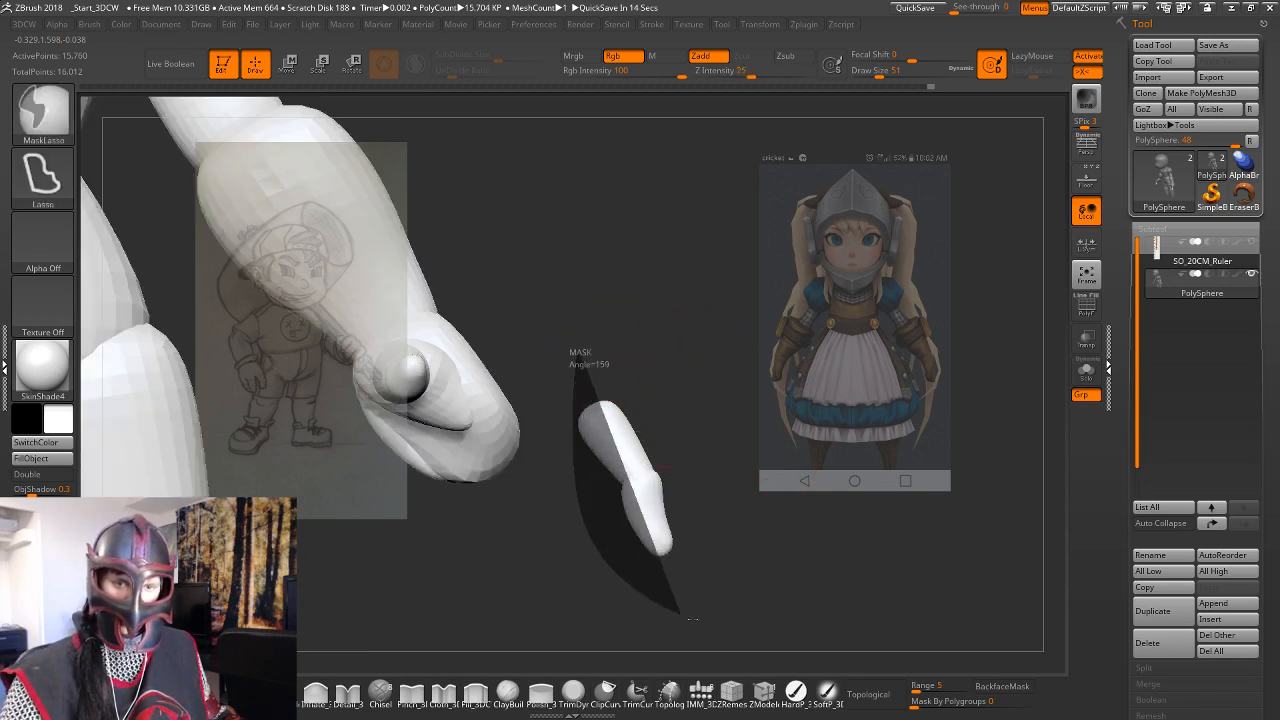
mouse_move(690, 618)
left_mouse_down("ctrl")
mouse_move(800, 430)
mouse_move(802, 445)
left_mouse_up("ctrl")
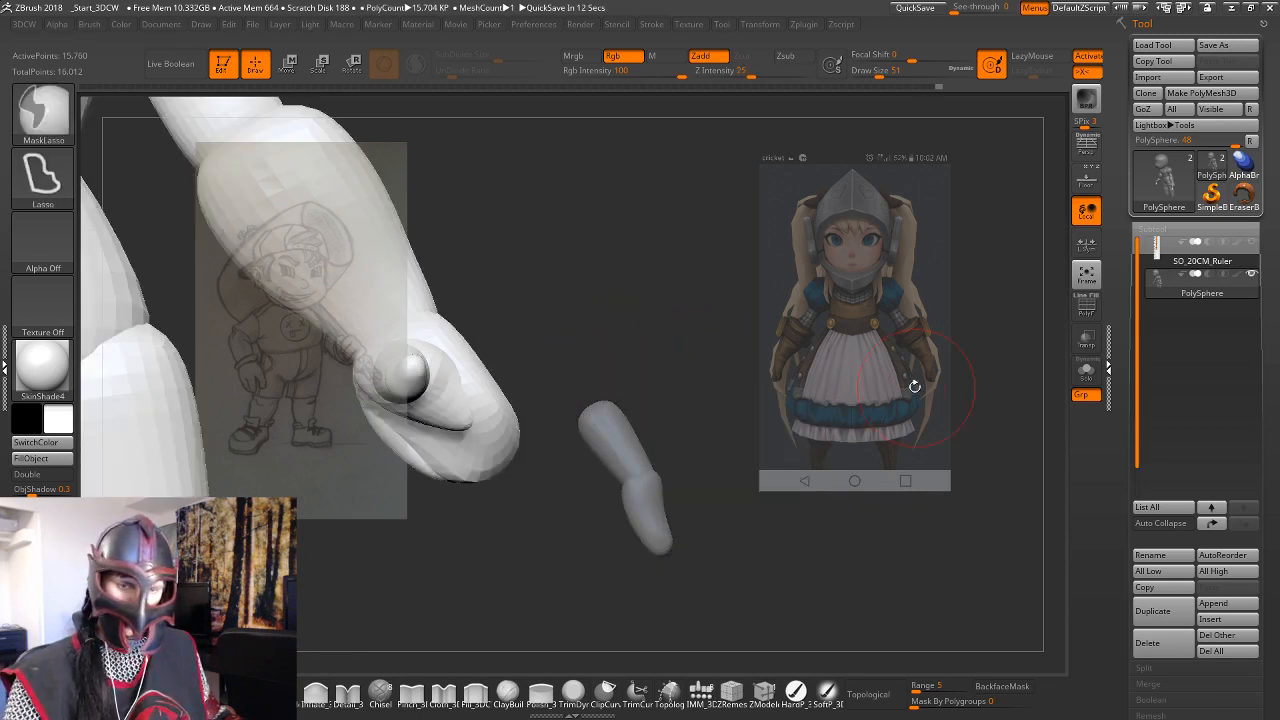
left_click(812, 489, "ctrl")
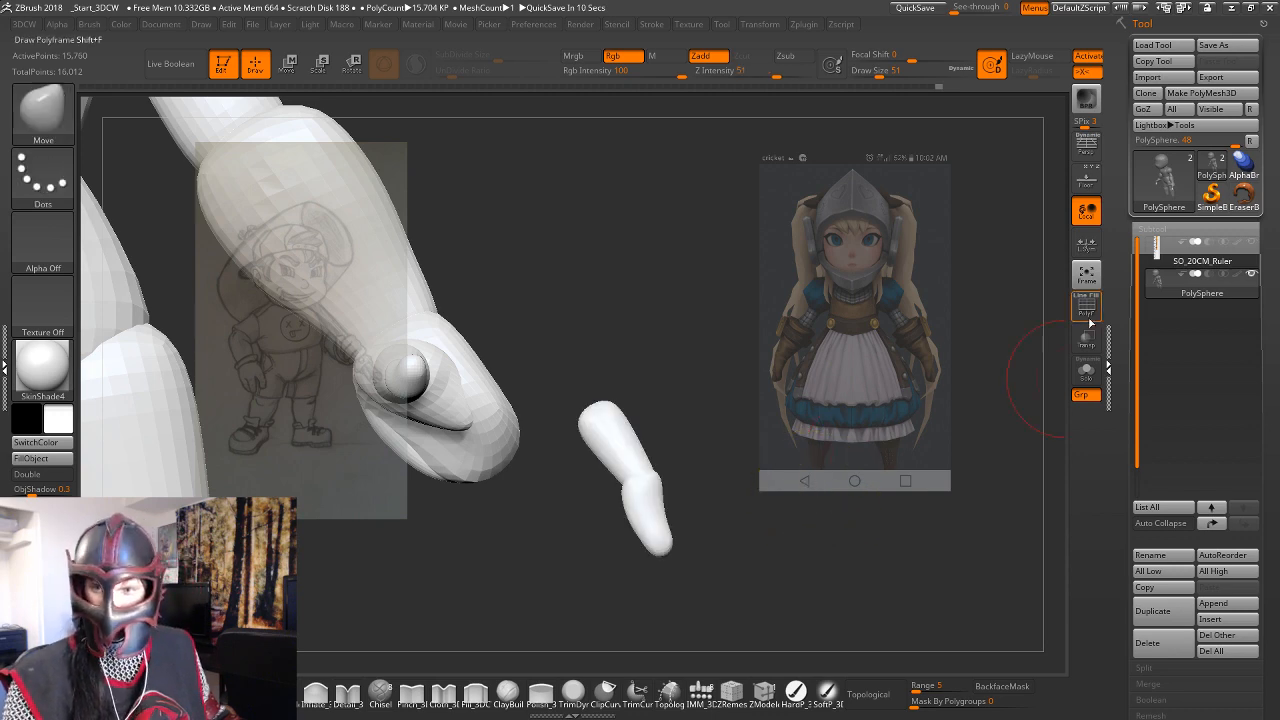
left_click(1089, 316)
left_click_drag(989, 398, 918, 422)
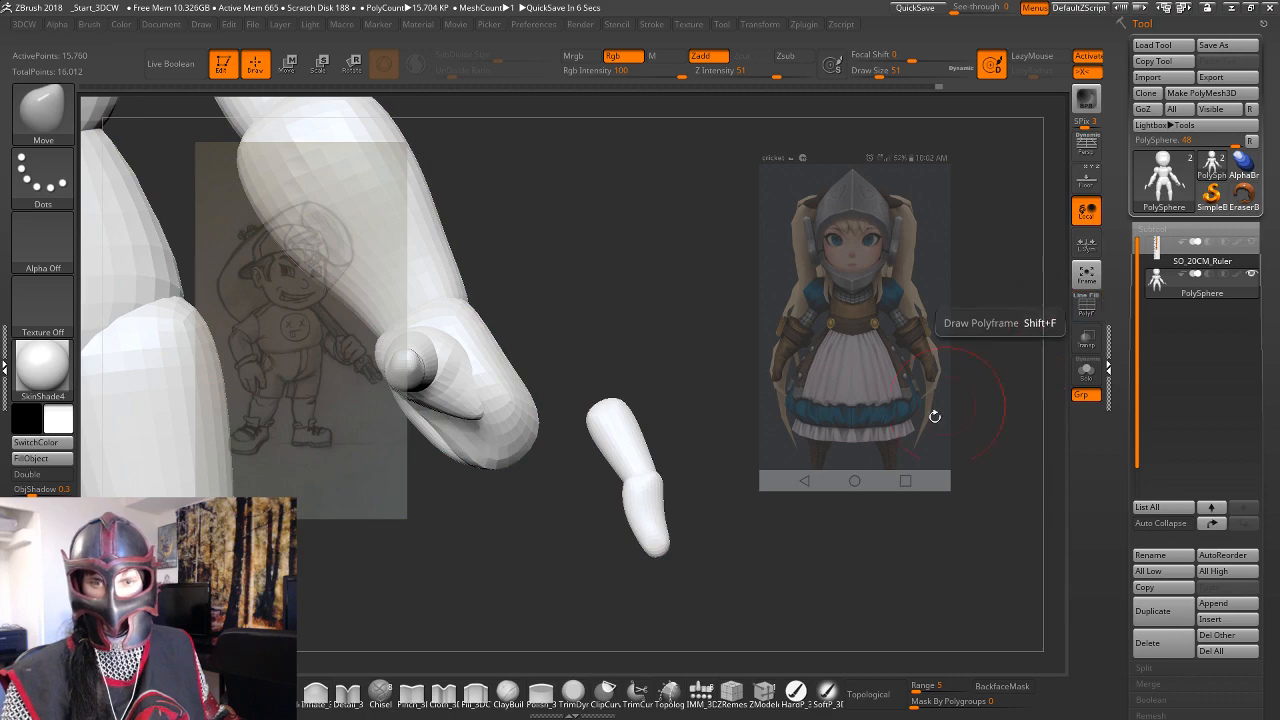
Isolate the two-segment finger by masking the rest of the mannequin around its polygroup.
left_click_drag(931, 417, 883, 451)
key("w")
left_click_drag(678, 508, 695, 470)
right_click_drag(620, 560, 718, 392, "ctrl")
right_click_drag(743, 455, 738, 585, "ctrl")
left_click(645, 505, "ctrl")
key("q")
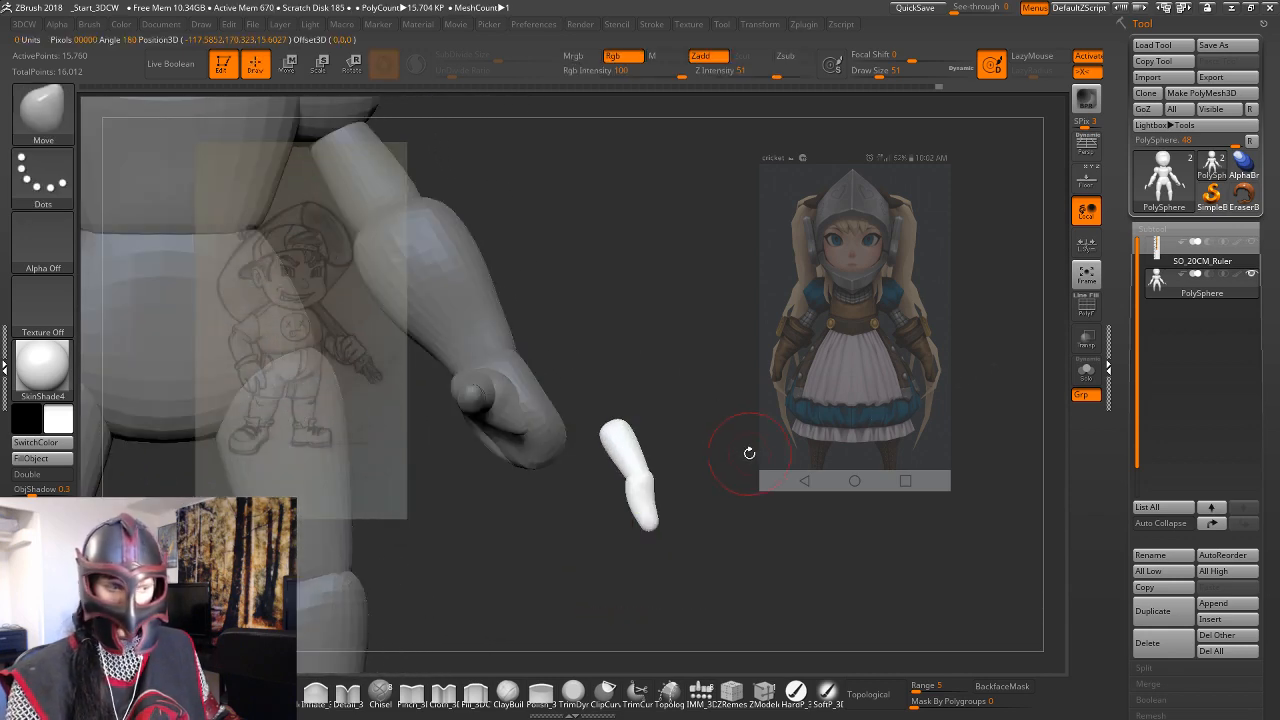
Centre the Gizmo on the unmasked finger, align it to the world axes, and try to move the finger toward the hand.
left_click_drag(770, 434, 786, 462)
key("w")
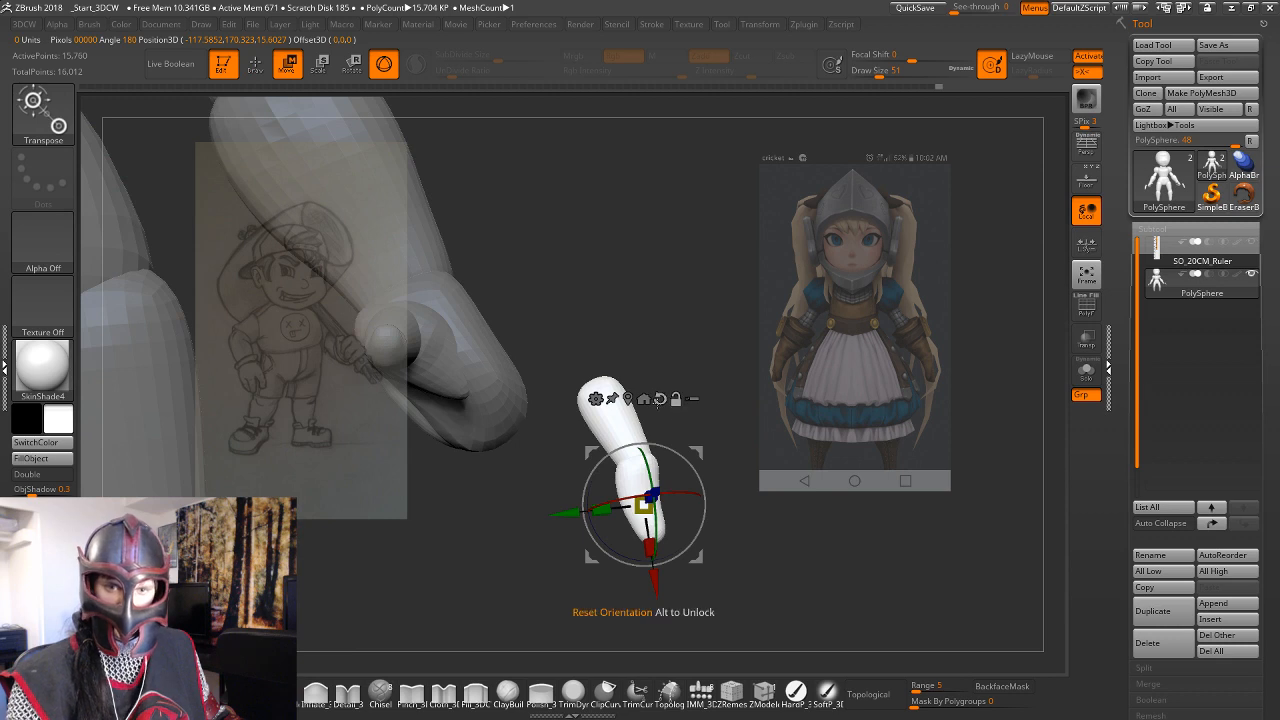
left_click(628, 398)
left_click_drag(705, 458, 662, 458)
key("ctrl+z")
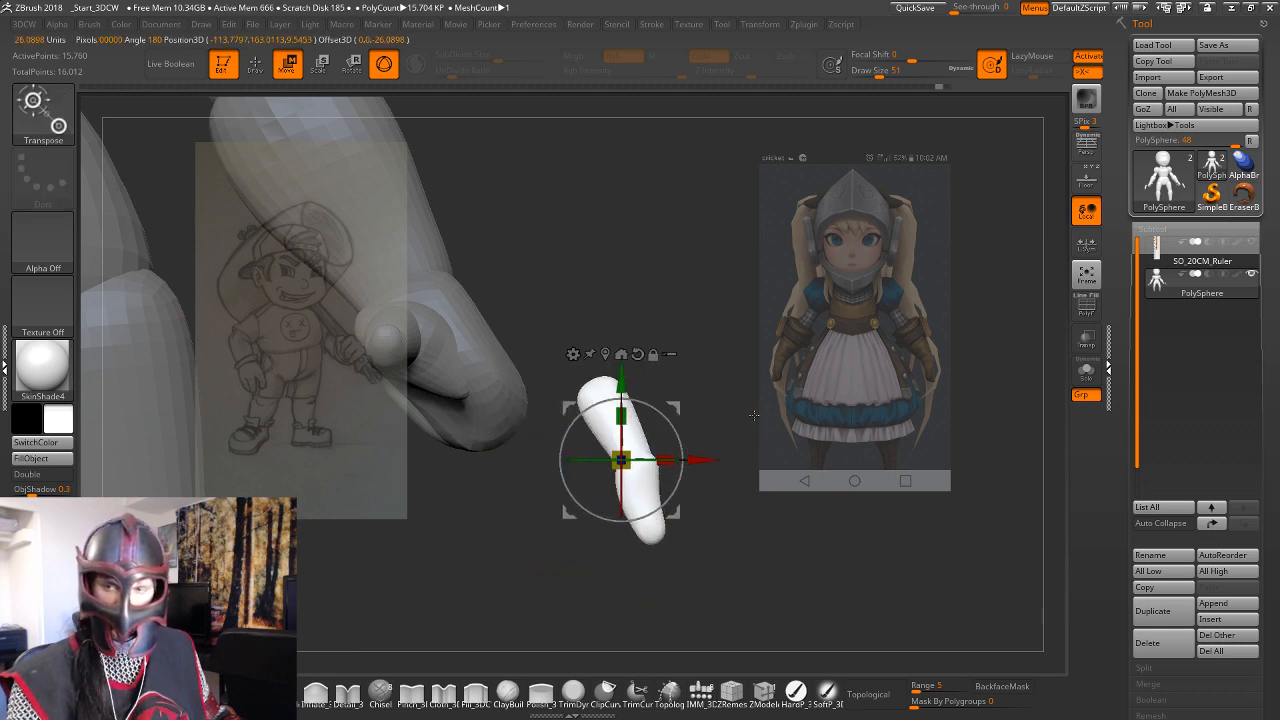
Check the finger's polygroups with the polyframe display, and lasso-mask both segments again to regroup them.
left_click(1090, 314)
left_click(1090, 314)
key("q")
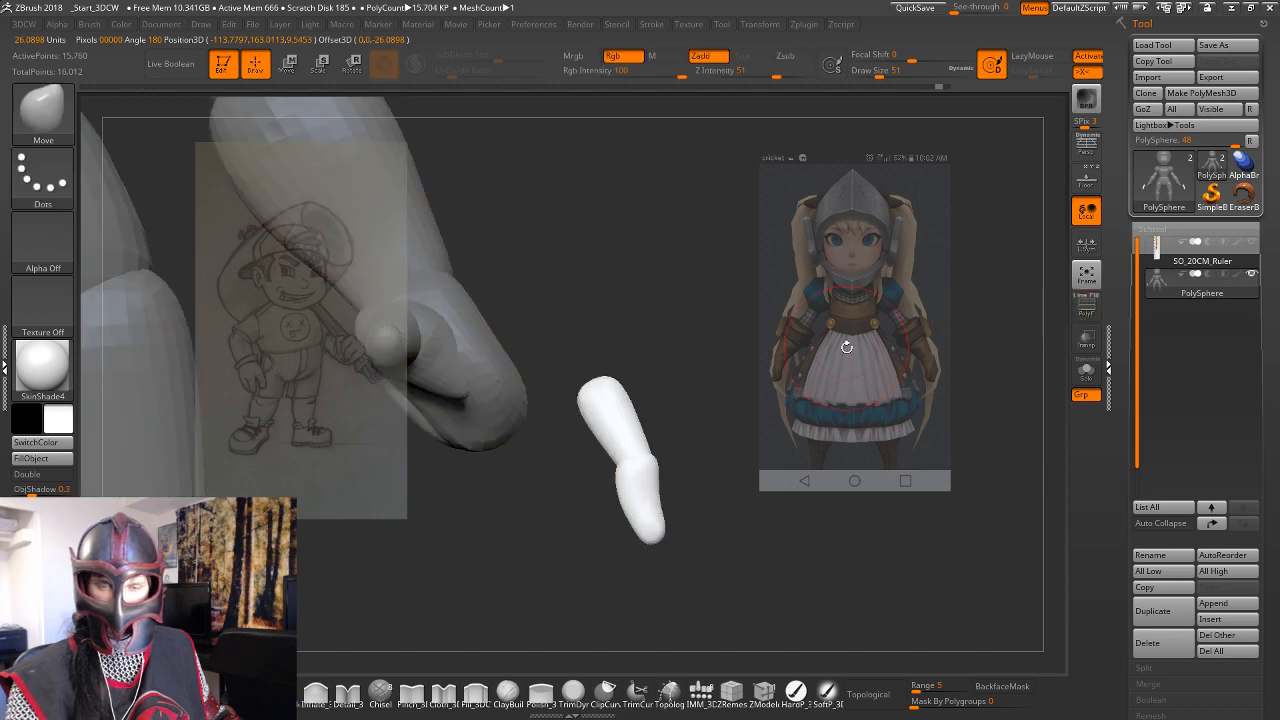
key("w")
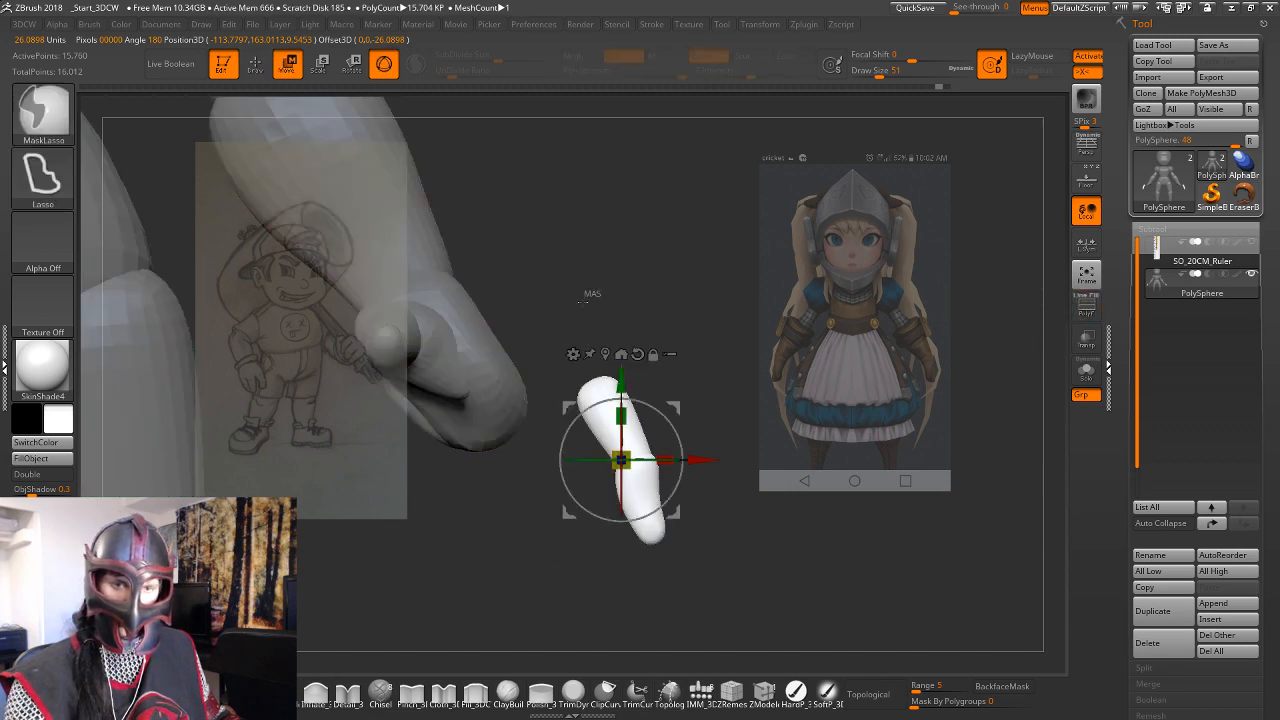
mouse_move(584, 300)
left_mouse_down("ctrl")
mouse_move(590, 580)
mouse_move(870, 420)
mouse_move(878, 436)
left_mouse_up("ctrl")
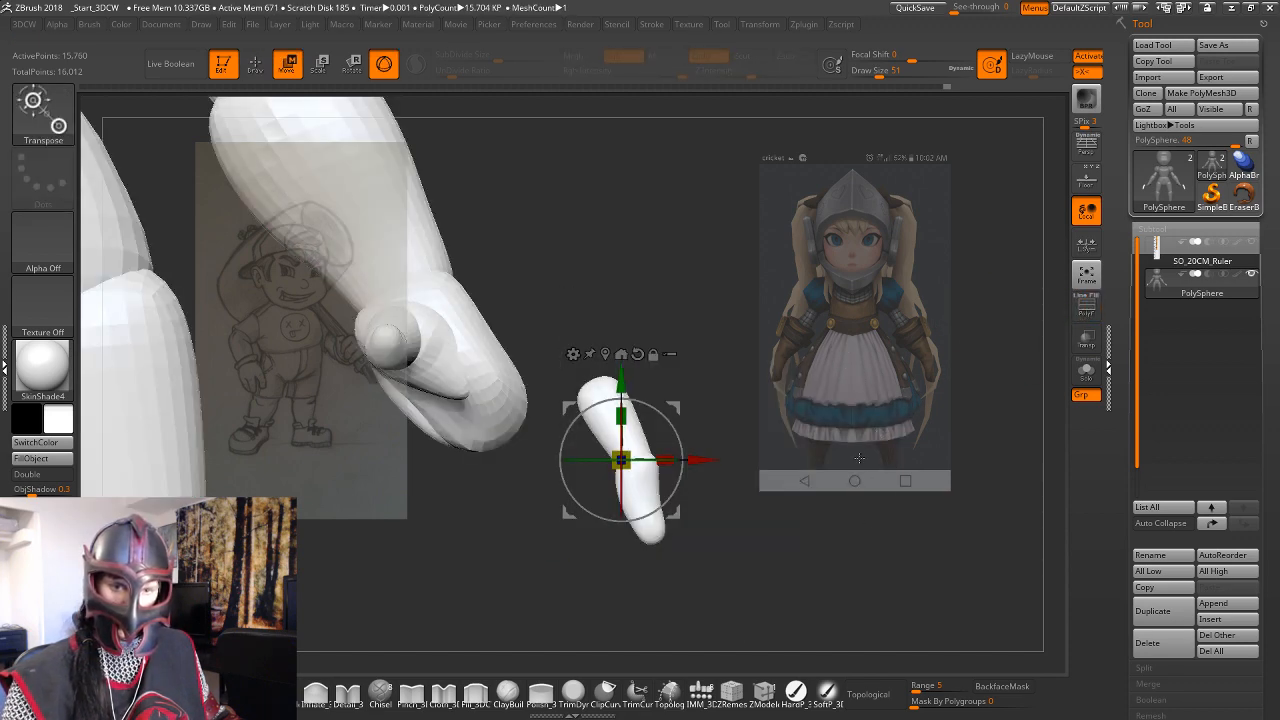
mouse_move(658, 268)
left_mouse_down("ctrl")
mouse_move(690, 610)
mouse_move(875, 440)
left_mouse_up("ctrl")
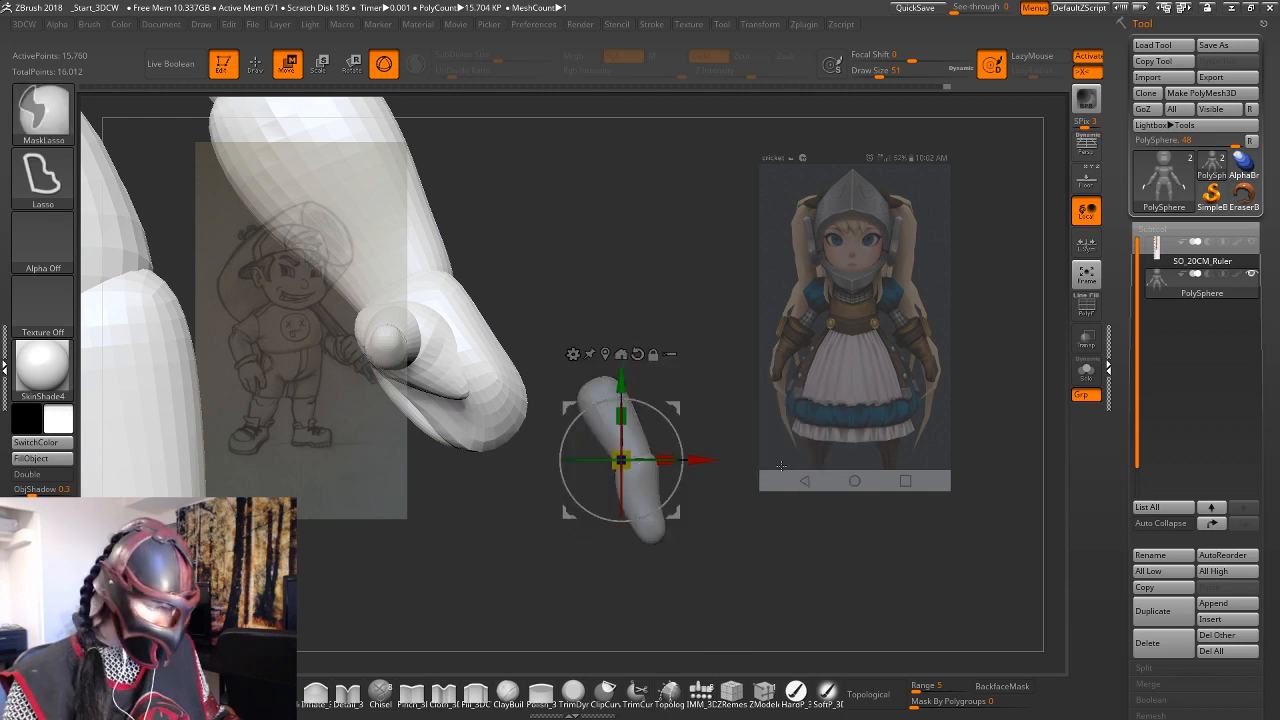
Undo the trial move, leave only the finger's polygroup unmasked, and reset the Gizmo's orientation.
left_click_drag(702, 460, 660, 460)
key("ctrl+z")
left_click(641, 491, "ctrl")
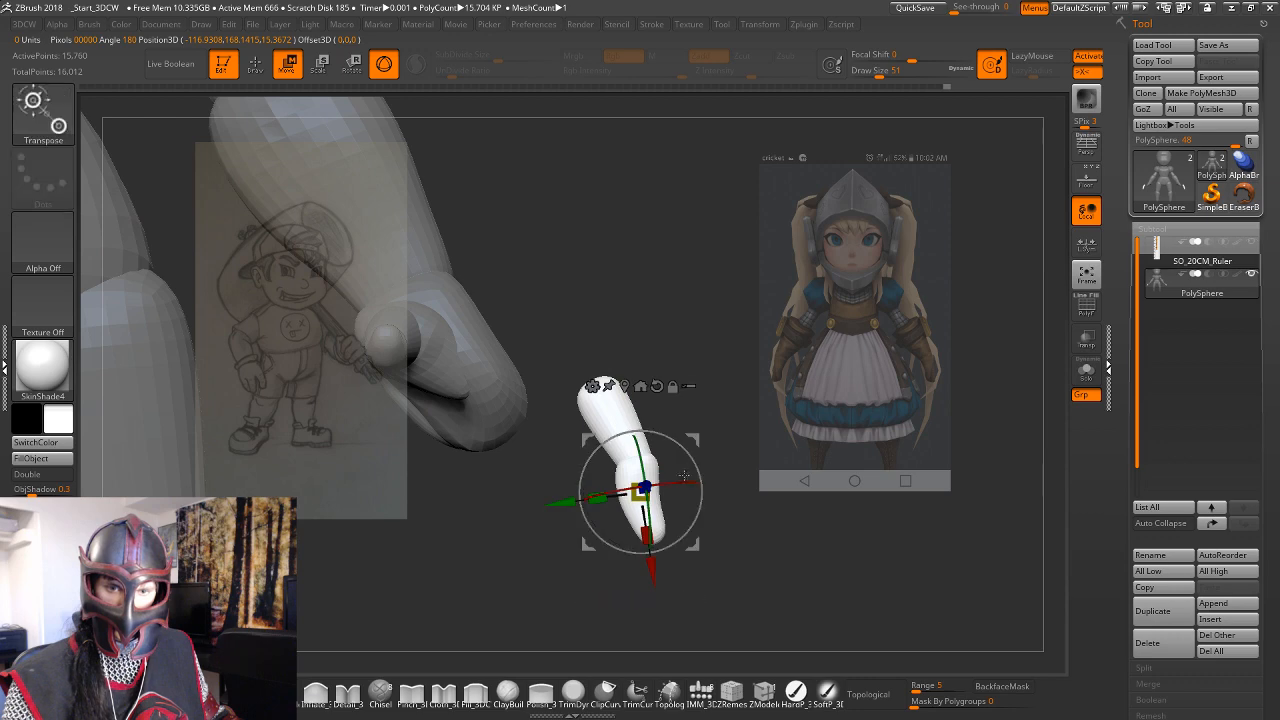
left_click(657, 388)
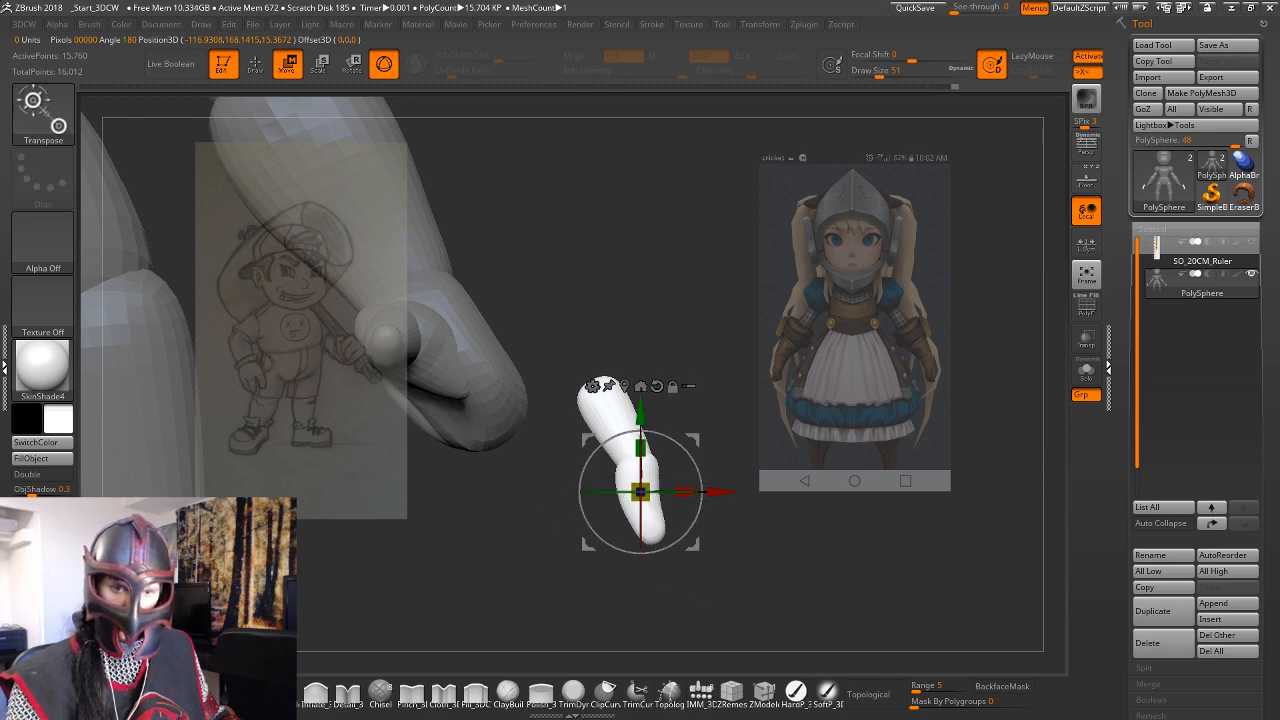
Try to move the whole finger sideways with the Gizmo, checking both hands from an angled view.
left_click_drag(721, 491, 748, 452)
key("ctrl+z")
left_click_drag(650, 475, 151, 448)
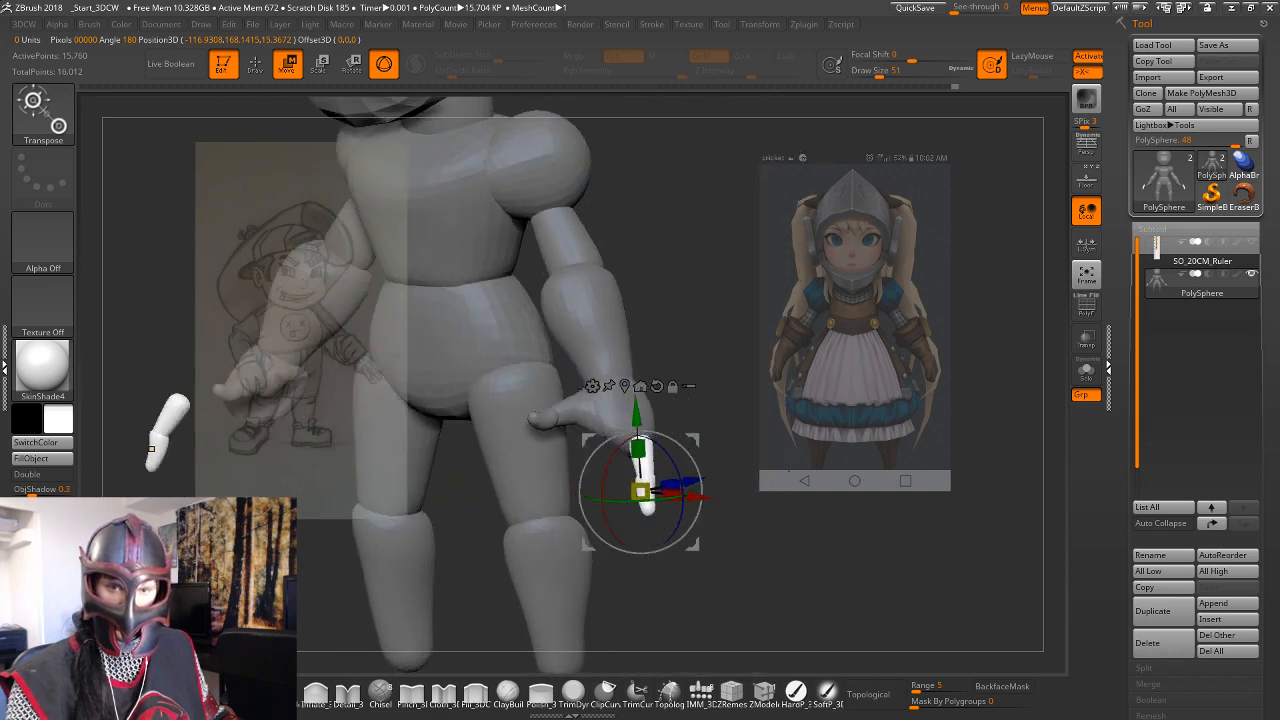
left_click_drag(789, 470, 798, 453)
mouse_move(706, 497)
left_mouse_down()
mouse_move(688, 494)
mouse_move(713, 498)
left_mouse_up()
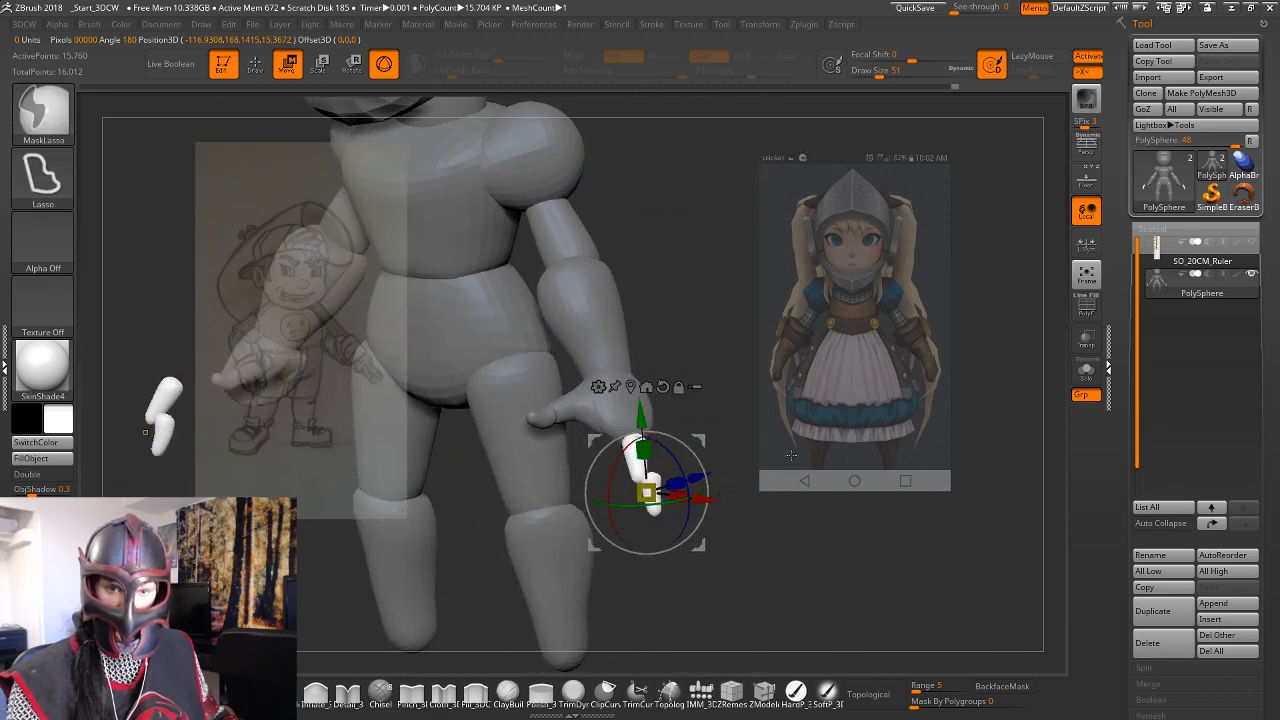
key("ctrl+z")
Centre the Gizmo on the two finger segments and try to move them toward the palm.
left_click_drag(798, 452, 826, 411)
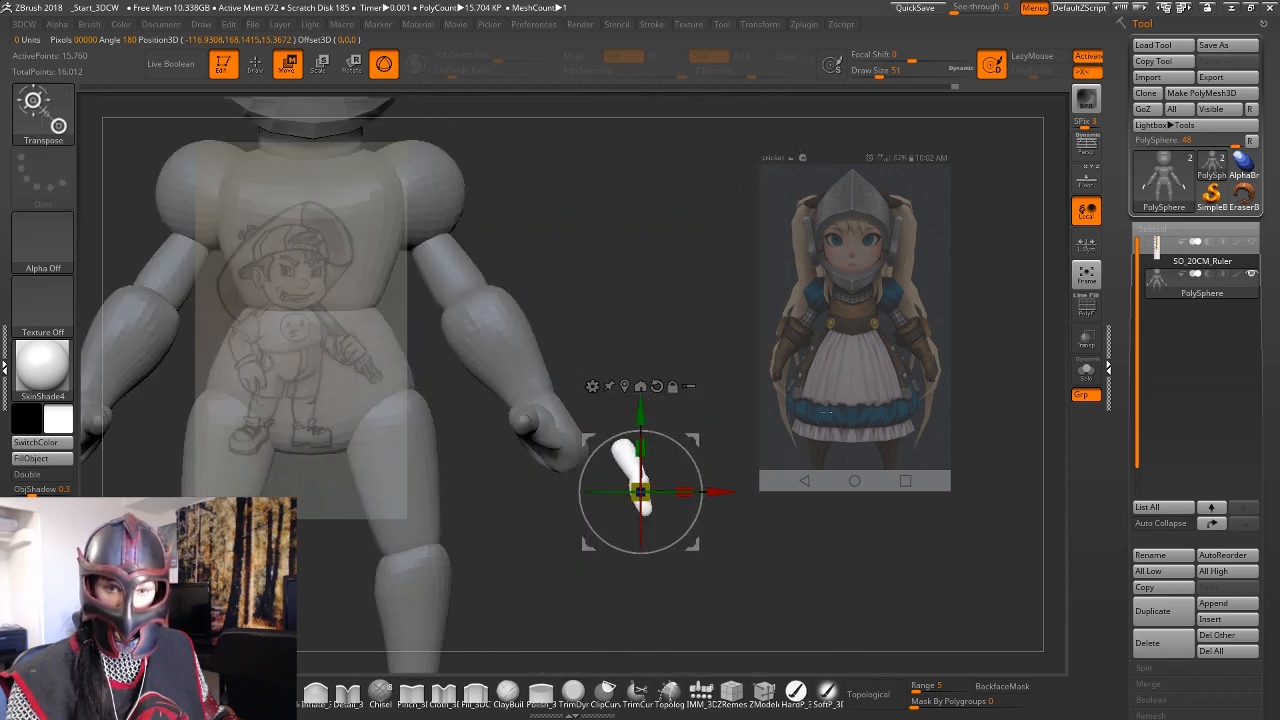
left_click_drag(640, 410, 631, 392)
left_click_drag(720, 473, 689, 475)
key("ctrl+z")
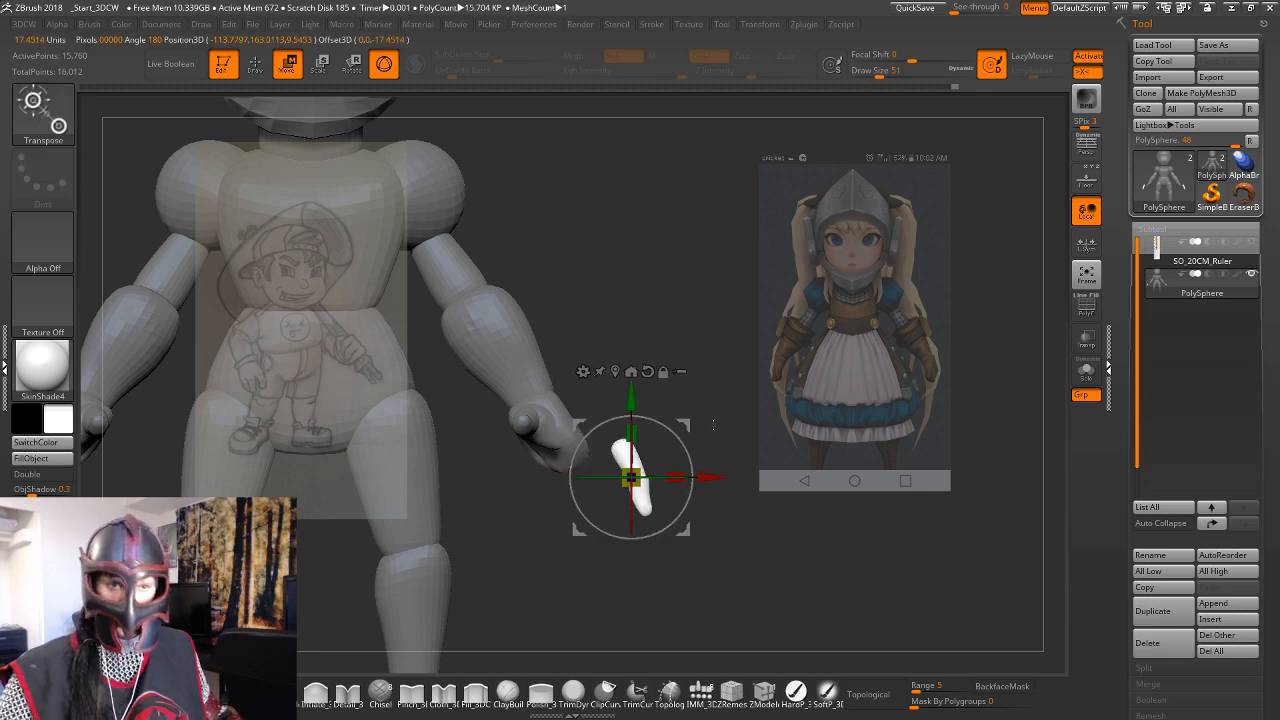
Invert the mask so the finger segments are masked and the body is unmasked.
left_click_drag(714, 430, 723, 326, "alt")
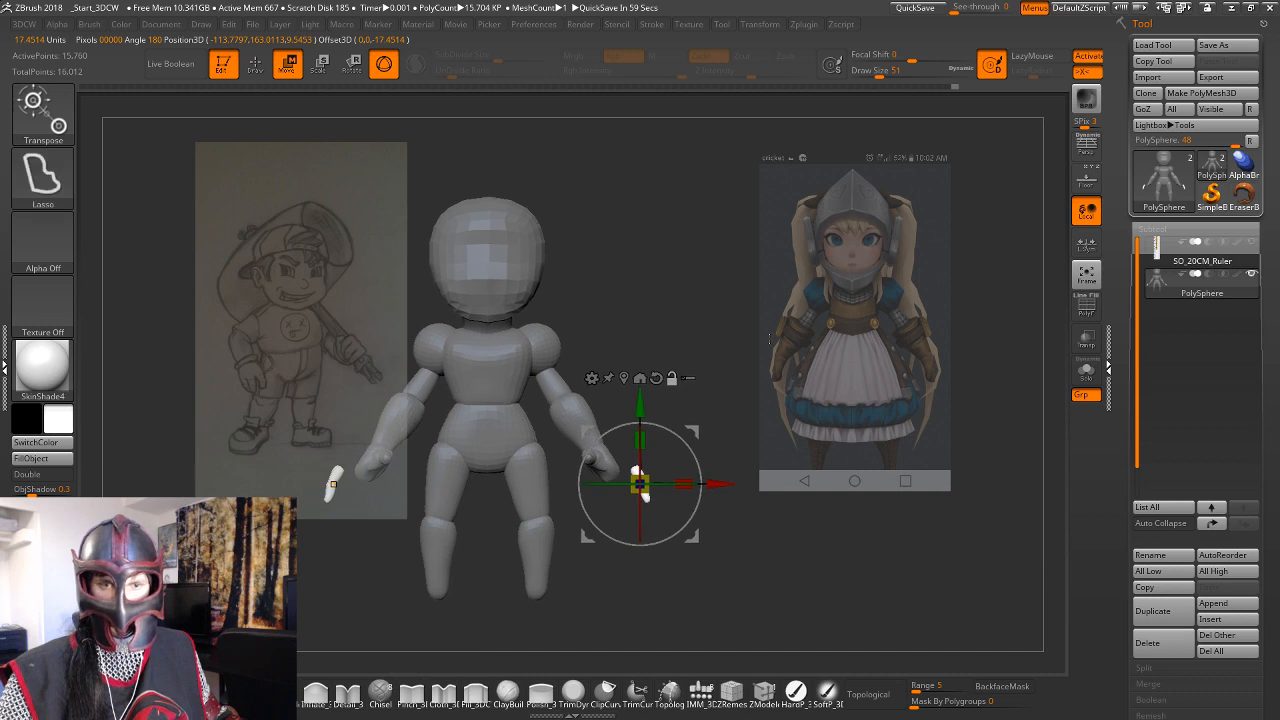
left_click(723, 326, "ctrl")
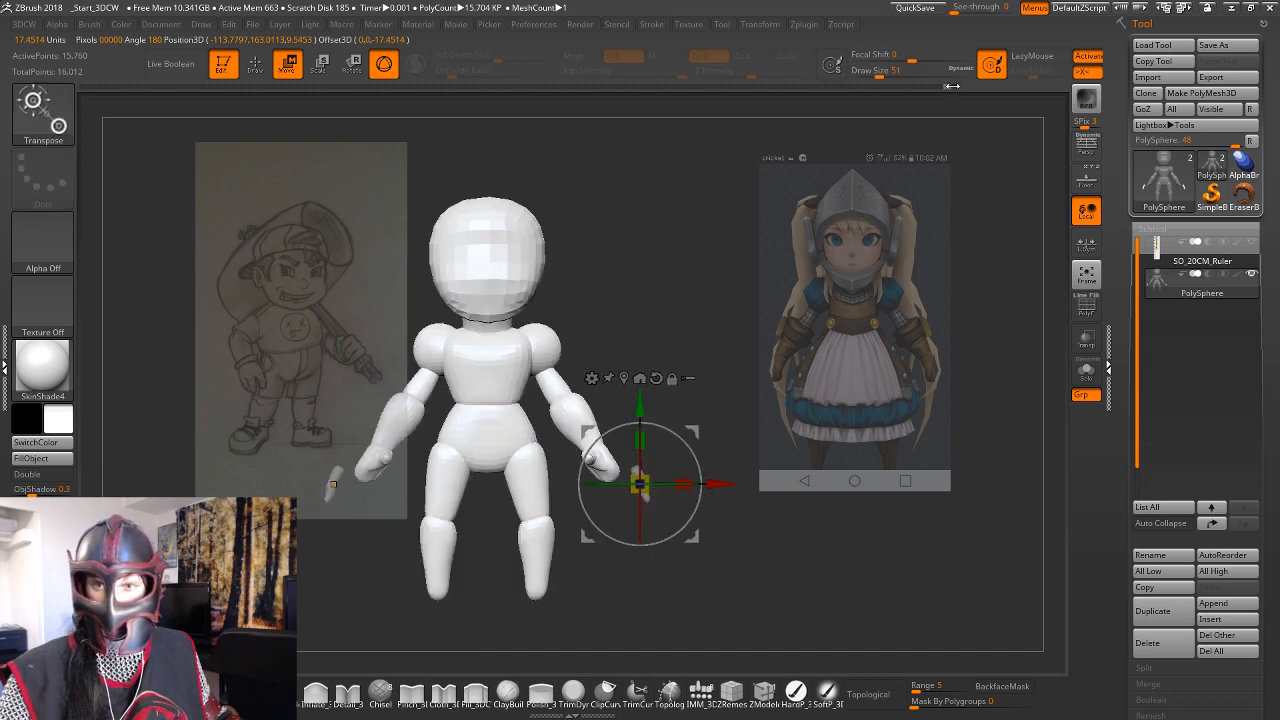
Display the polygroup wireframe on the model and clear the mask from the two finger segments.
left_click(1086, 308)
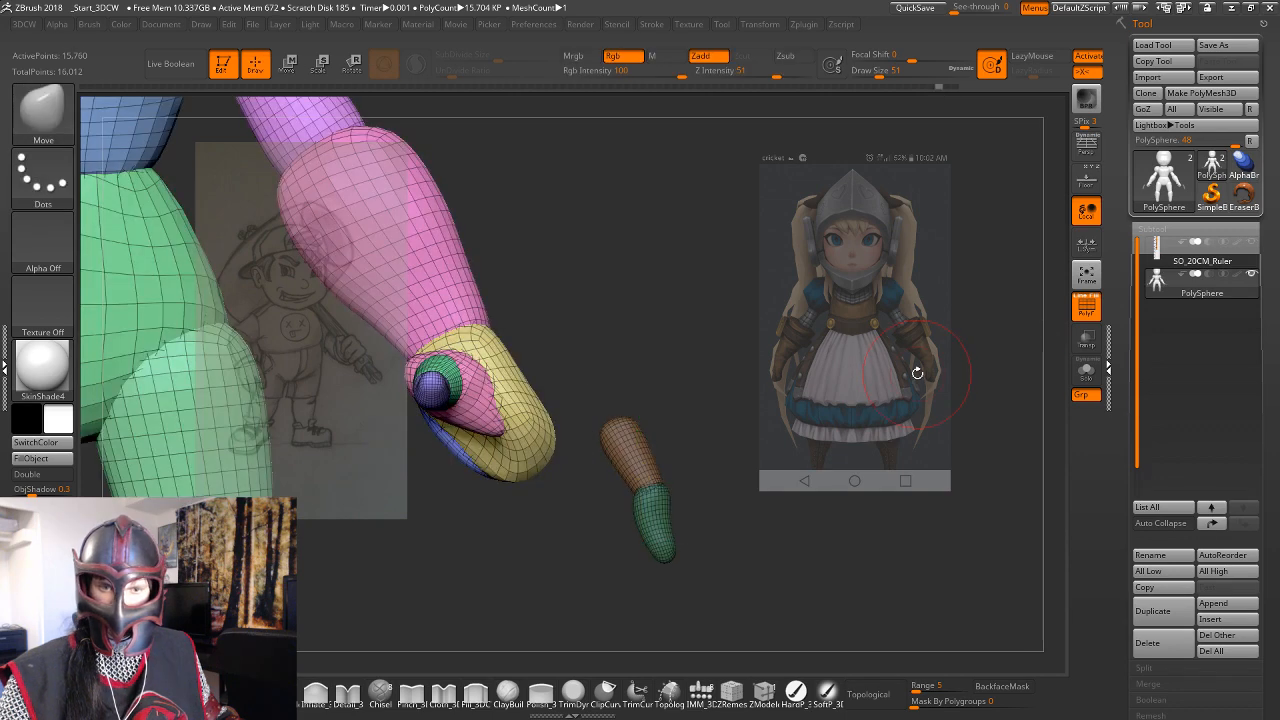
left_click_drag(917, 373, 860, 395)
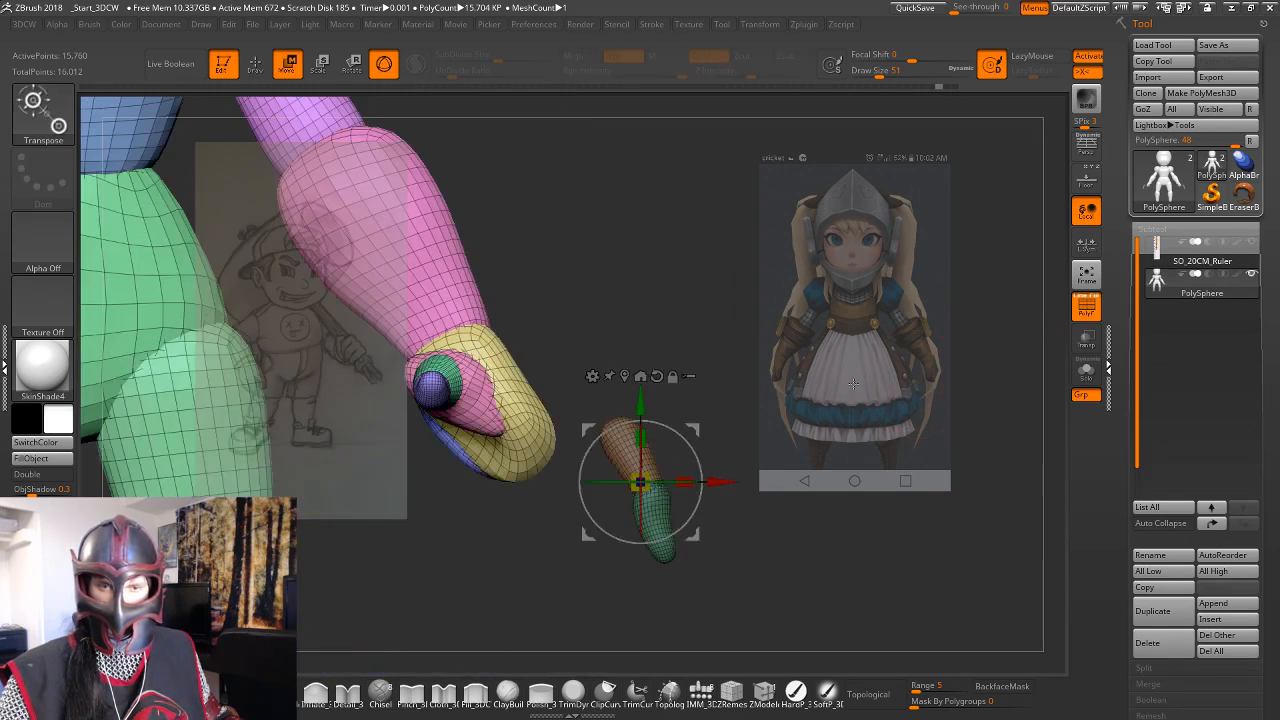
left_click_drag(859, 436, 804, 466, "ctrl")
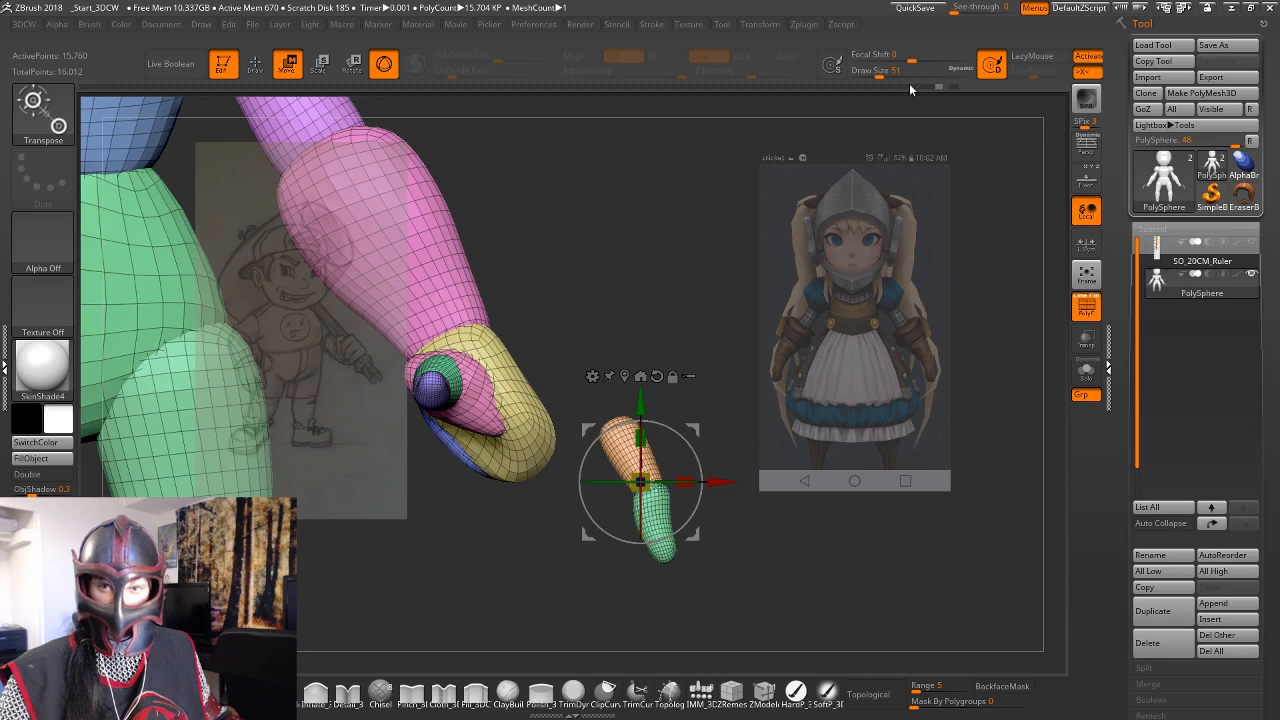
Step back through the undo history to the state where the two-segment finger is attached to the palm.
mouse_move(927, 88)
left_mouse_down()
mouse_move(884, 84)
mouse_move(905, 85)
left_mouse_up()
left_click_drag(876, 266, 752, 262)
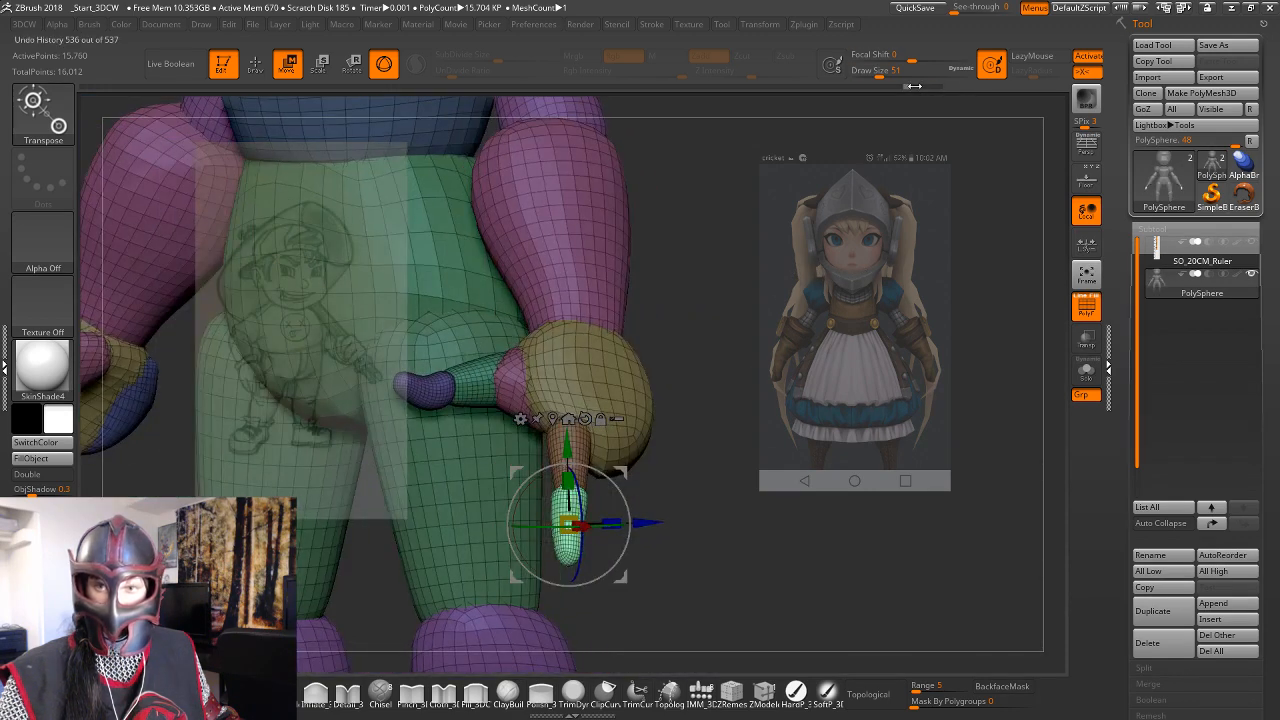
left_click_drag(913, 86, 919, 84)
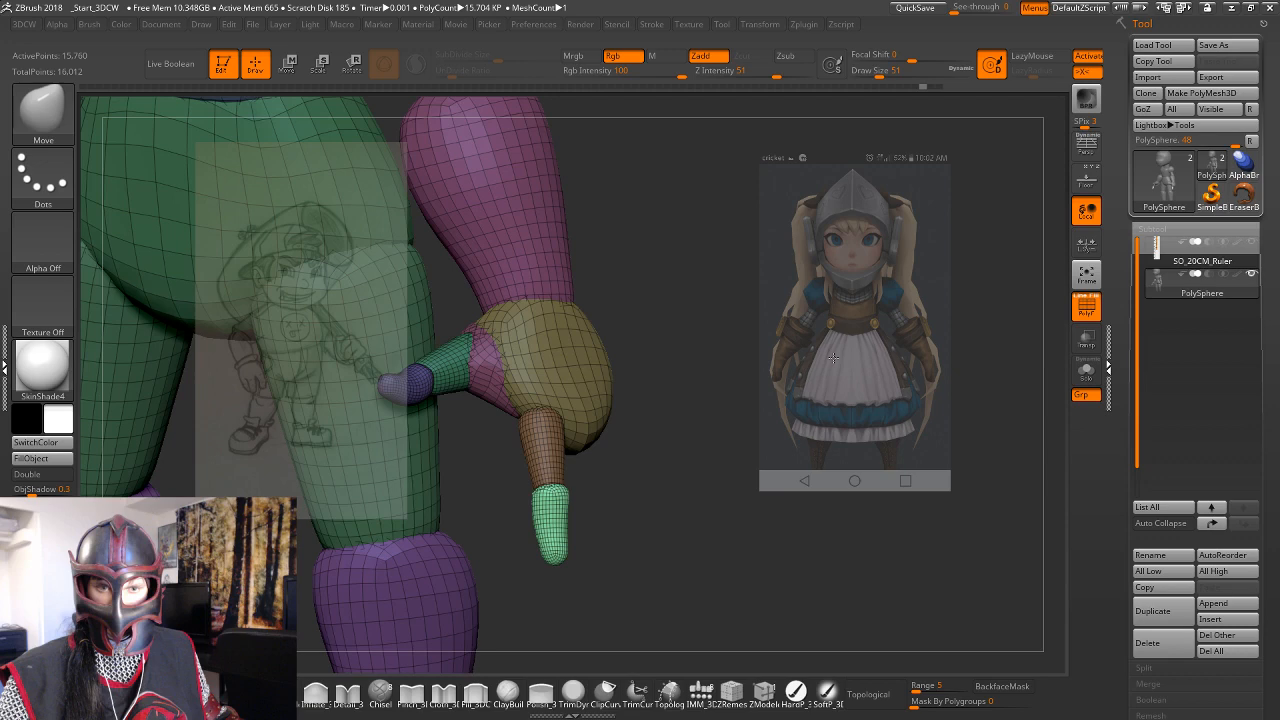
left_click_drag(833, 358, 805, 422)
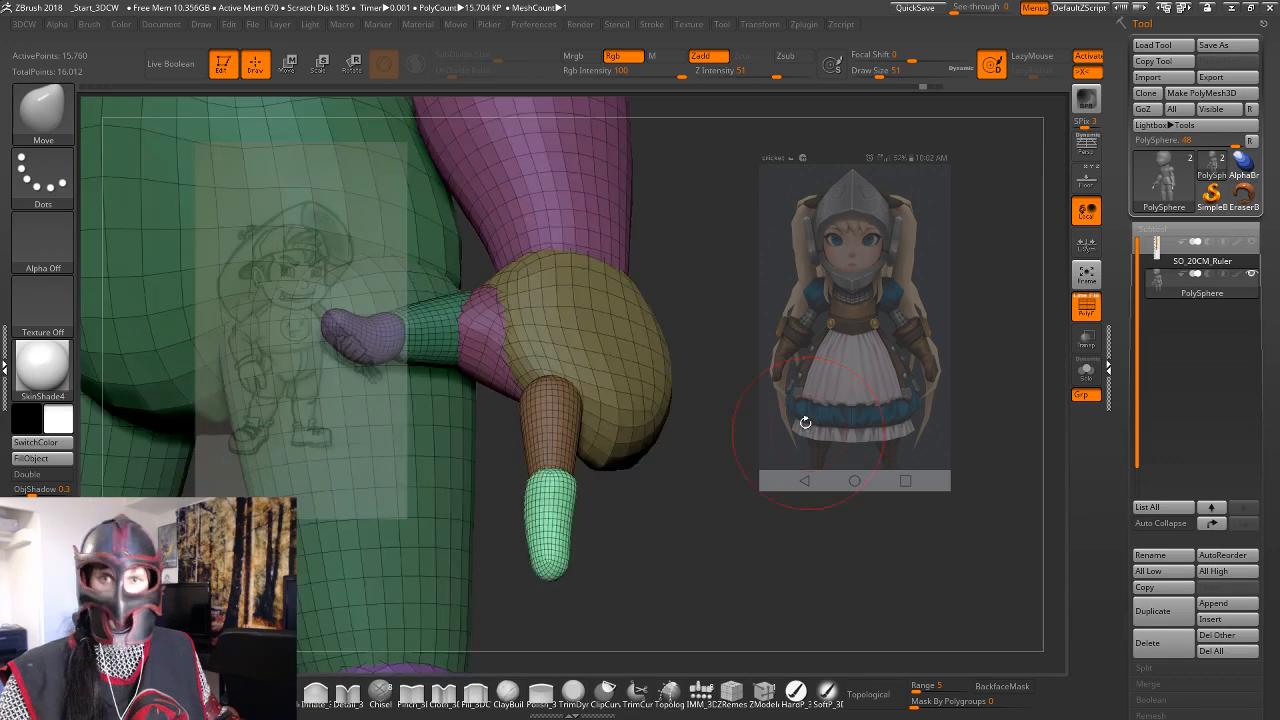
Choose the Appendage insert mesh with a draw size of 25 and mask everything except the palm.
key("1")
left_click(528, 124)
mouse_move(757, 375)
left_mouse_down()
mouse_move(743, 406)
mouse_move(727, 399)
mouse_move(738, 424)
mouse_move(728, 412)
mouse_move(797, 405)
mouse_move(793, 280)
left_mouse_up()
key("space")
left_click_drag(774, 462, 643, 465)
key("w")
left_click(640, 471, "ctrl")
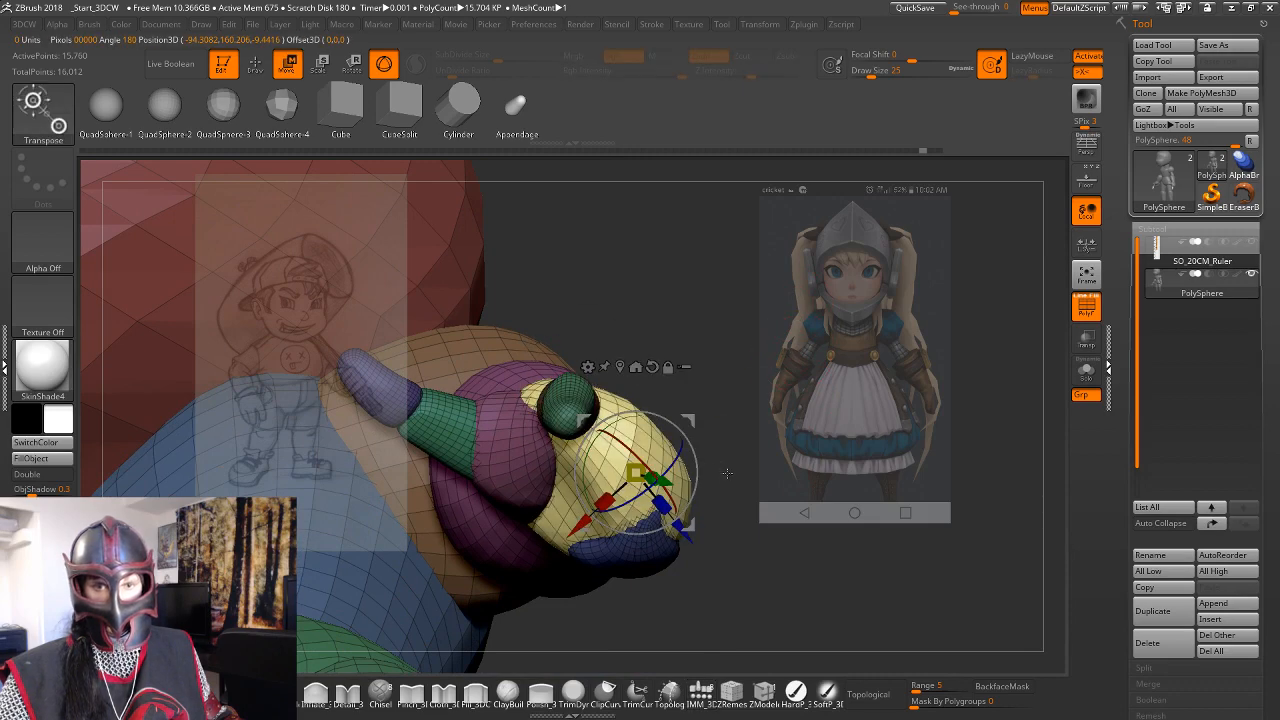
Return to the Move brush, enlarge the draw size to 58 and bring up the Gizmo on the palm.
left_click_drag(760, 444, 773, 364, "alt")
key("q")
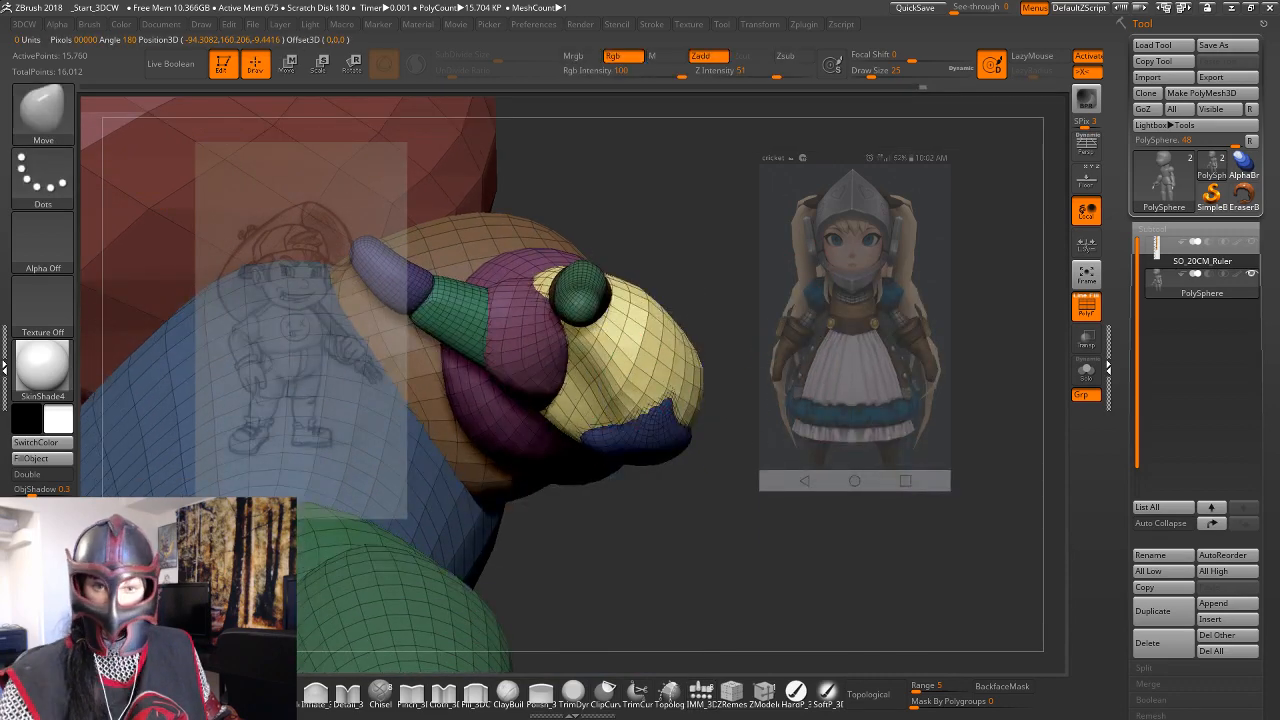
key("space")
left_click_drag(678, 349, 690, 349)
mouse_move(785, 365)
left_mouse_down()
mouse_move(792, 440)
mouse_move(777, 357)
left_mouse_up()
key("w")
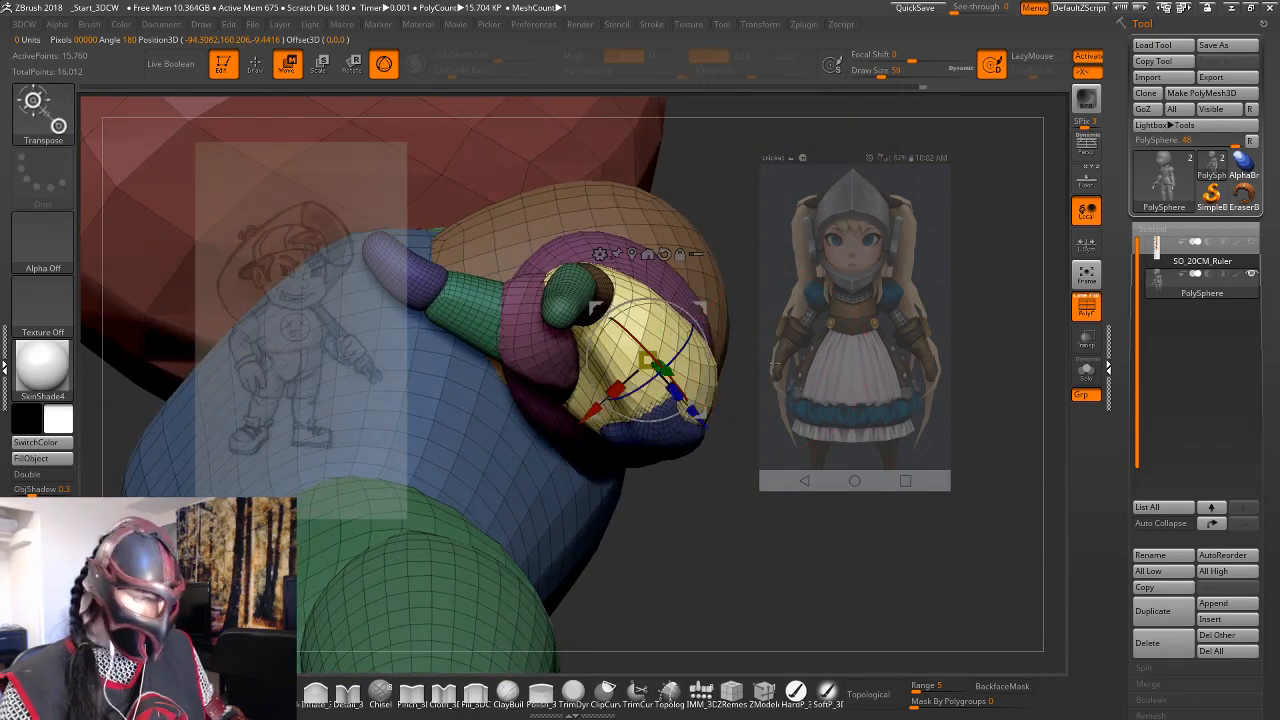
Draw a Transpose line from the finger across the palm to gauge the spacing available for more fingers.
key("y")
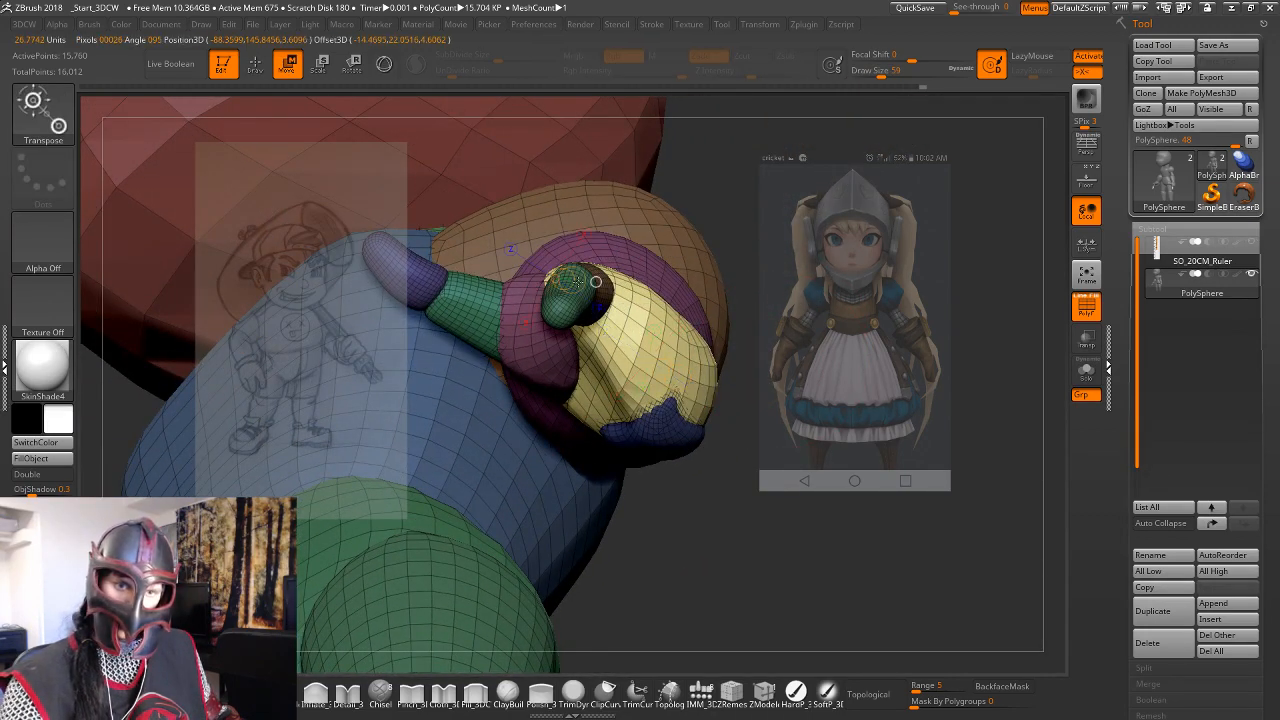
mouse_move(555, 278)
left_mouse_down()
mouse_move(723, 374)
mouse_move(714, 417)
mouse_move(705, 405)
mouse_move(734, 386)
mouse_move(729, 409)
mouse_move(643, 335)
left_mouse_up()
left_click_drag(728, 412, 711, 429)
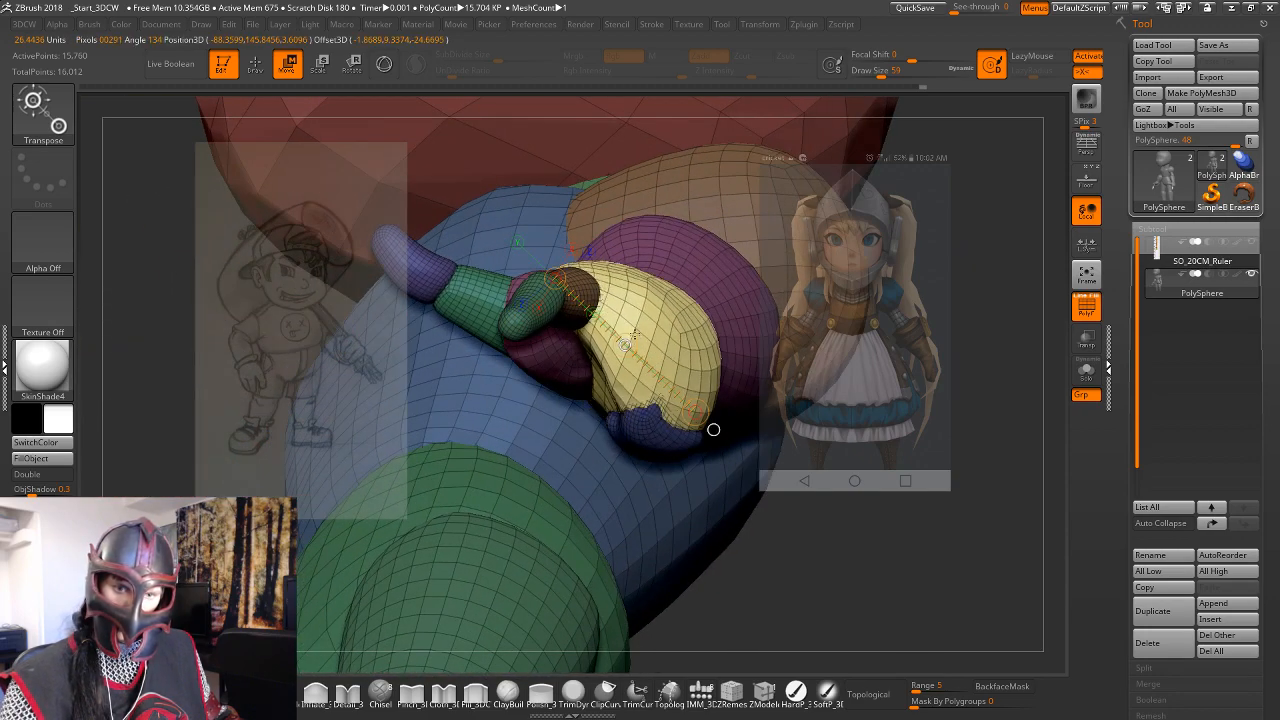
left_click_drag(711, 431, 700, 390)
left_click_drag(950, 501, 930, 478)
key("q")
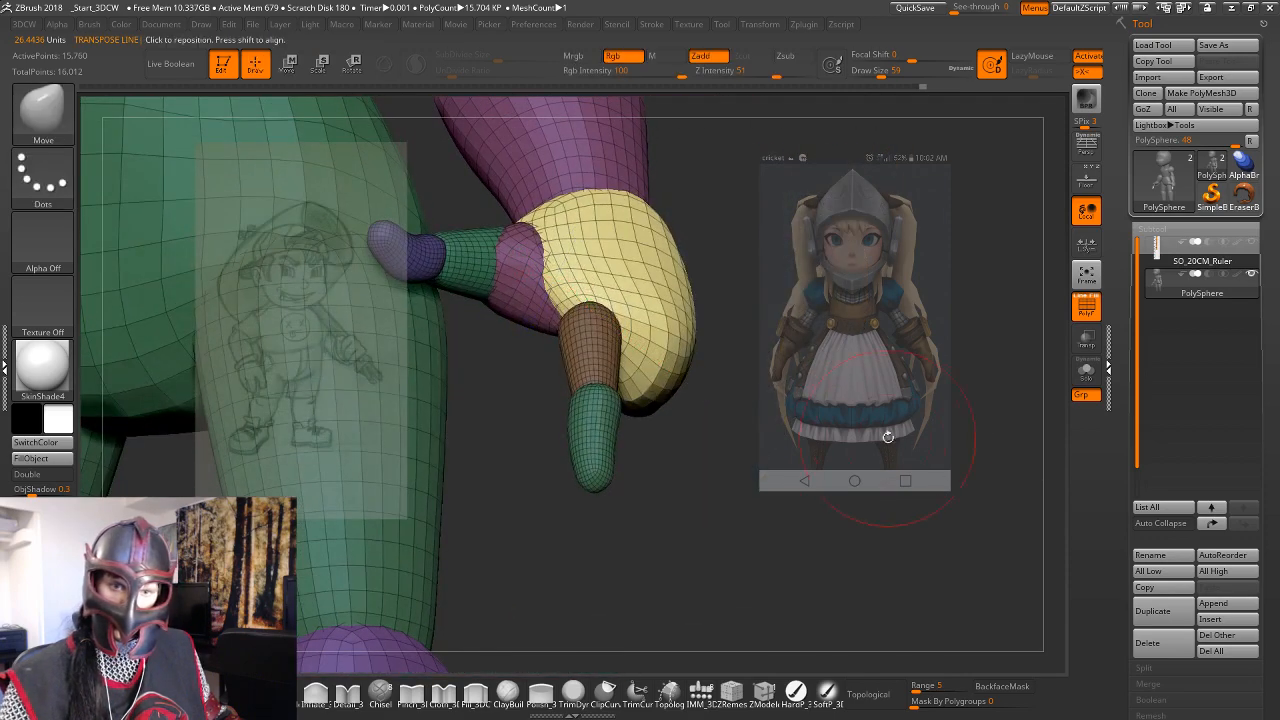
mouse_move(886, 434)
left_mouse_down()
mouse_move(868, 295)
mouse_move(885, 300)
mouse_move(865, 352)
mouse_move(814, 349)
left_mouse_up()
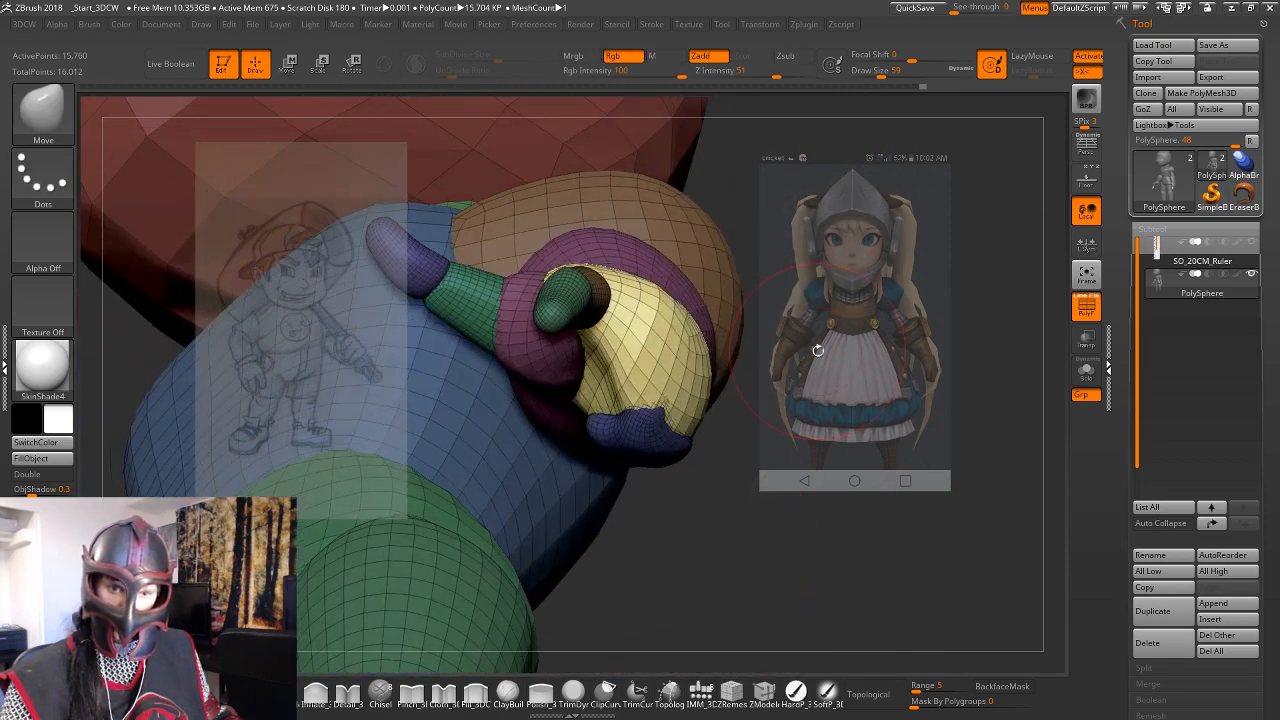
Mask everything except the blue pad at the palm's outer edge and shift it slightly into the palm with the Gizmo.
key("w")
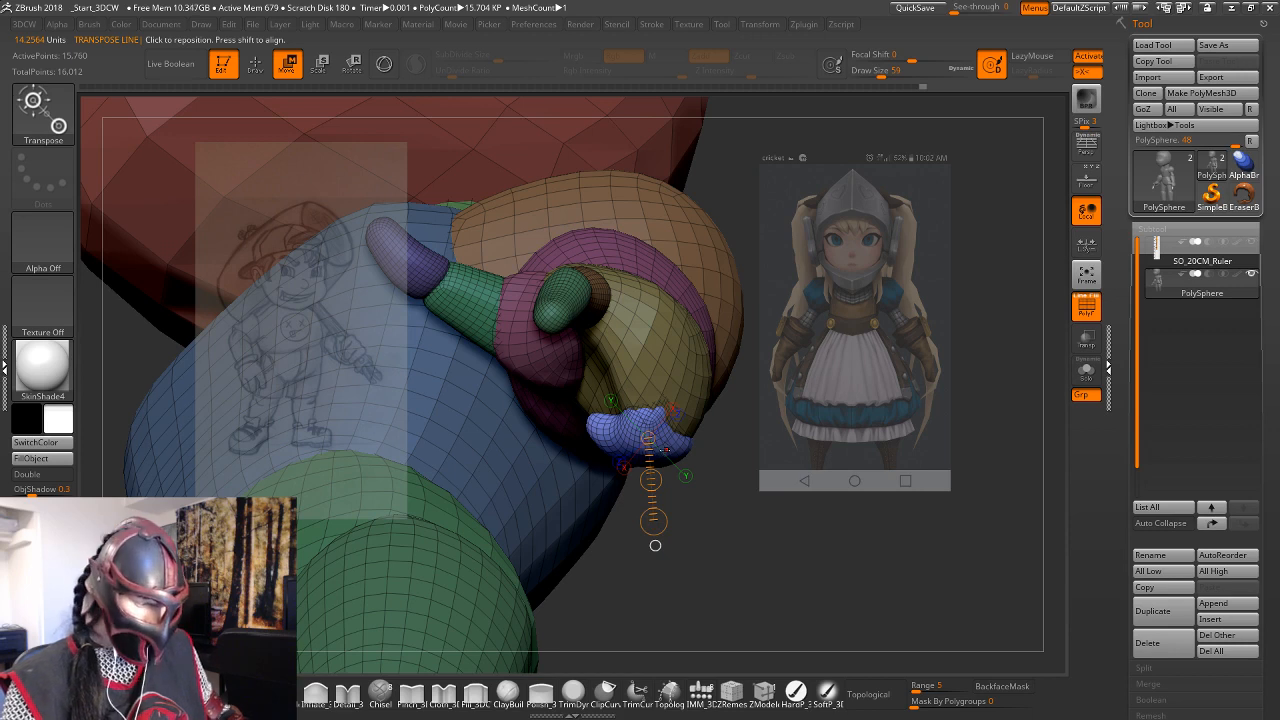
key("y")
left_click_drag(651, 500, 651, 503)
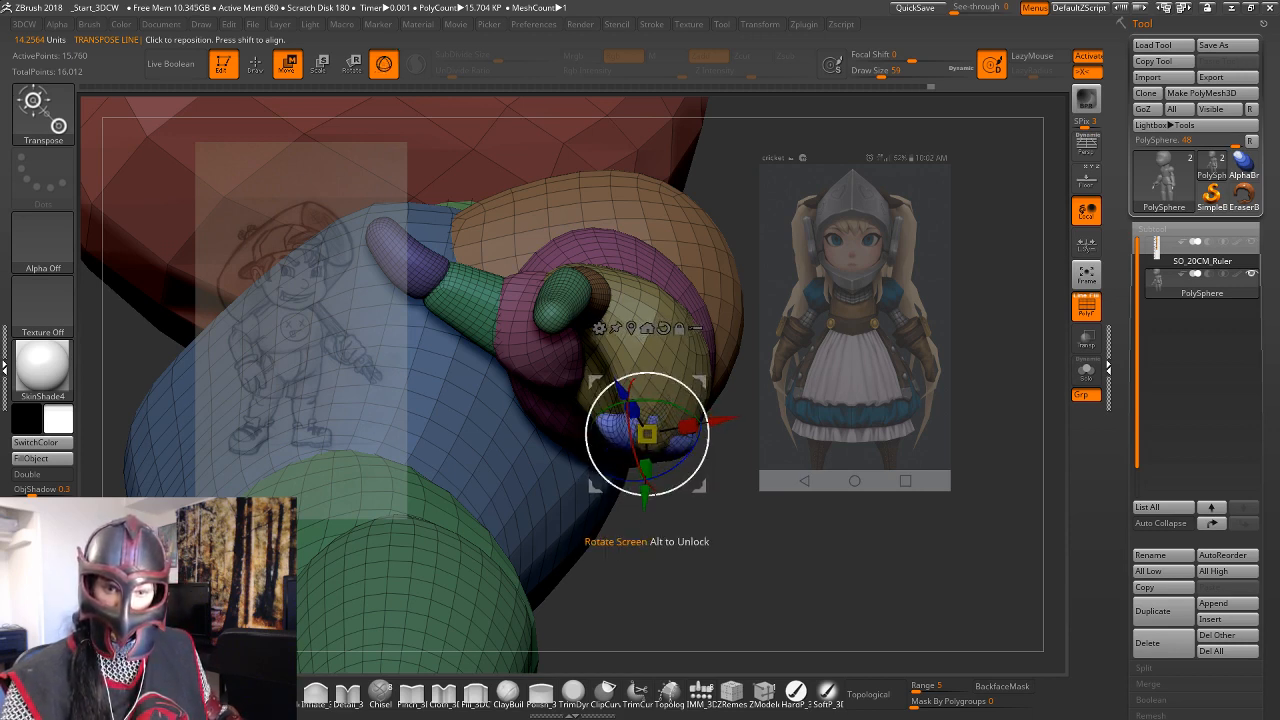
key("ctrl+z")
left_click_drag(649, 497, 649, 498)
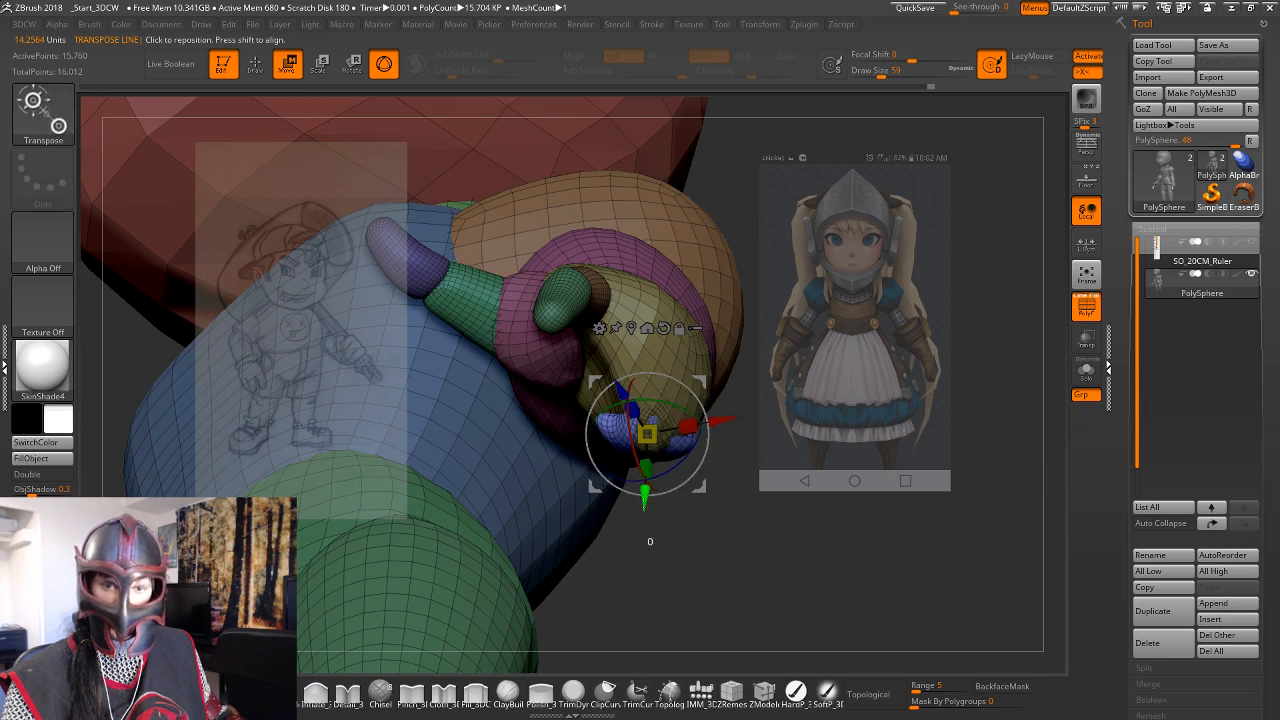
mouse_move(727, 527)
left_mouse_down()
mouse_move(806, 446)
mouse_move(855, 459)
mouse_move(843, 523)
mouse_move(797, 497)
mouse_move(741, 526)
left_mouse_up()
Mask the whole model except the green fingertip segment.
key("q")
key("w")
left_click(578, 504, "ctrl")
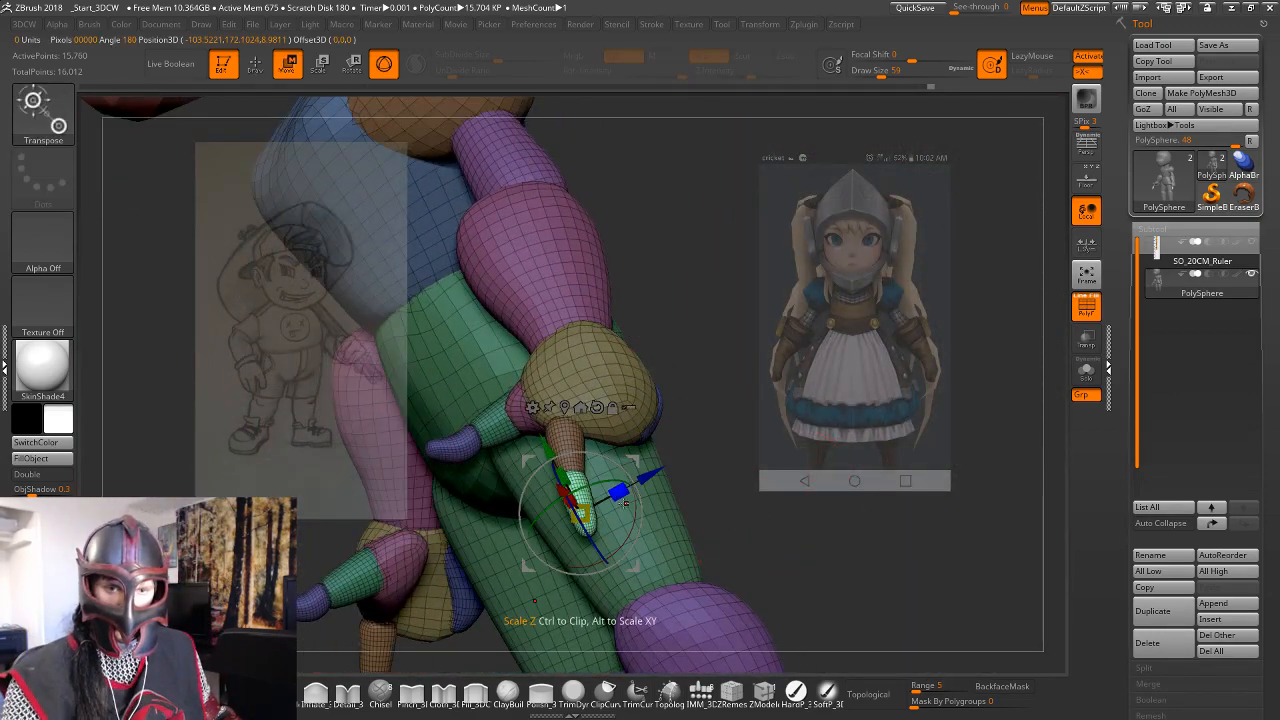
key("q")
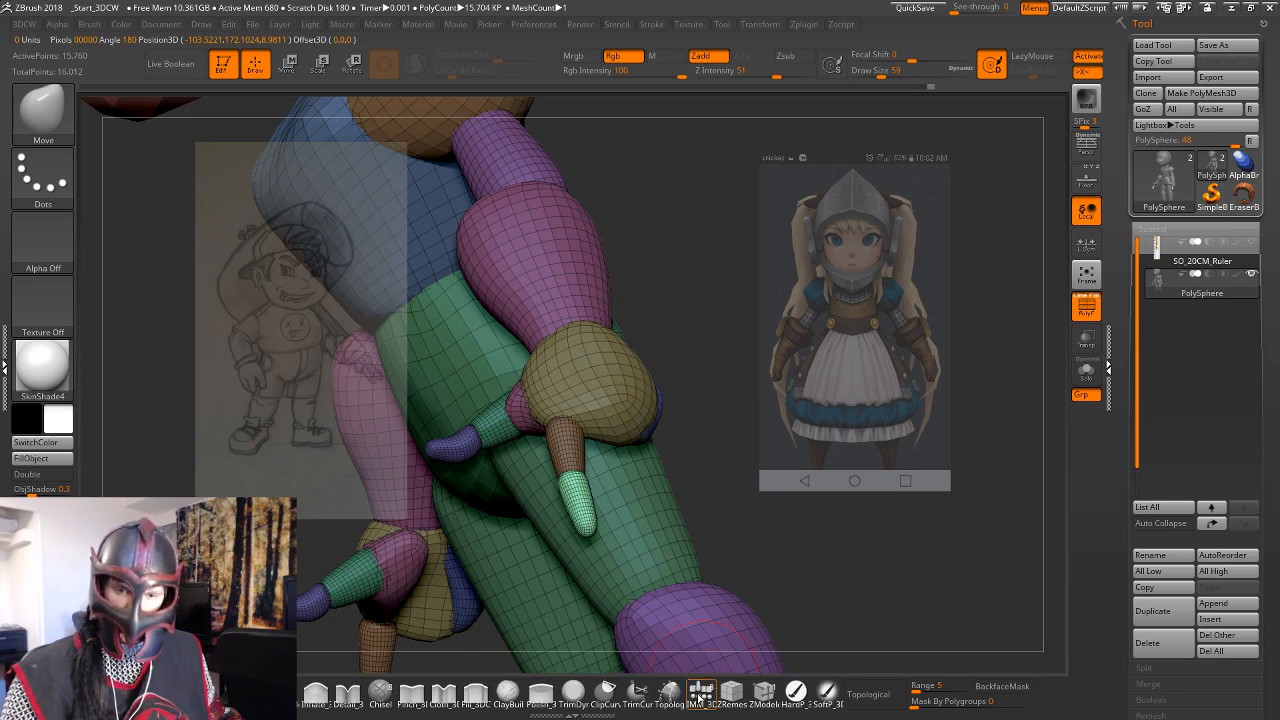
Select the IMM_3DCW brush, set the draw size to 49 and insert a new finger appendage on the palm beside the first finger.
left_click(700, 692)
left_click_drag(728, 290, 720, 380)
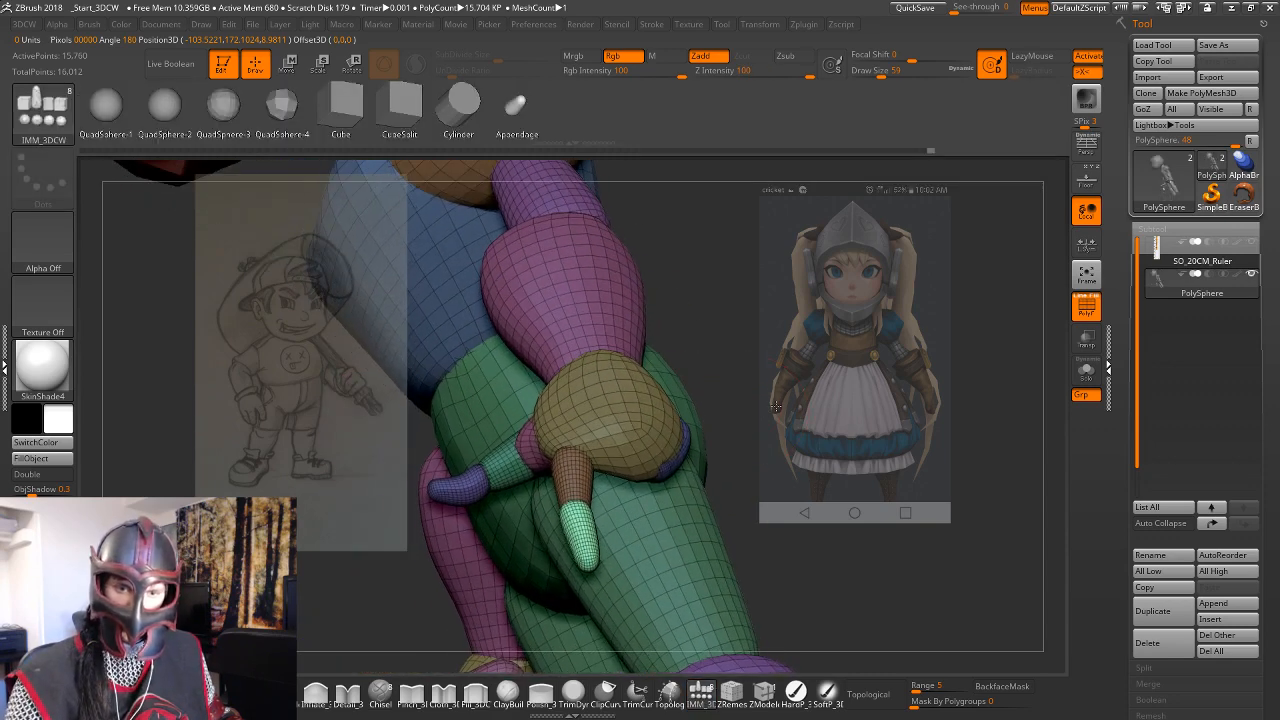
mouse_move(790, 340)
left_mouse_down("alt")
mouse_move(852, 419)
mouse_move(819, 395)
left_mouse_up("alt")
key("space")
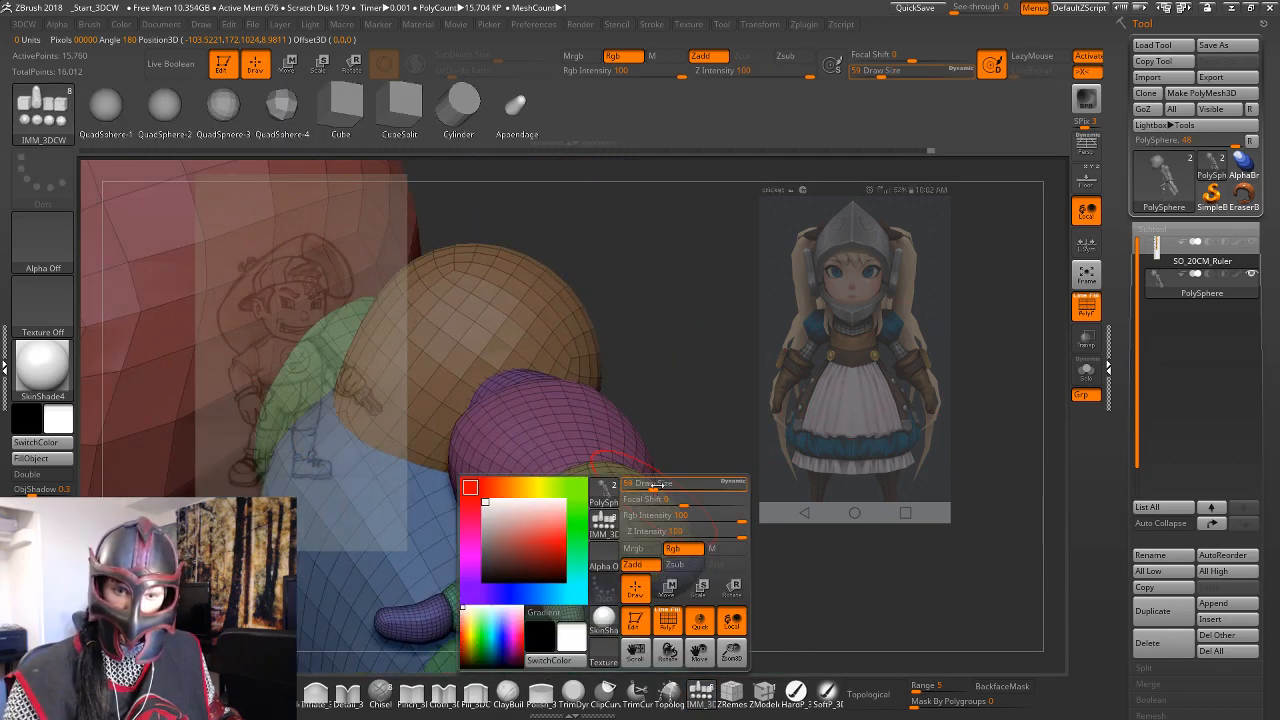
mouse_move(653, 482)
left_mouse_down()
mouse_move(702, 505)
mouse_move(700, 547)
left_mouse_up()
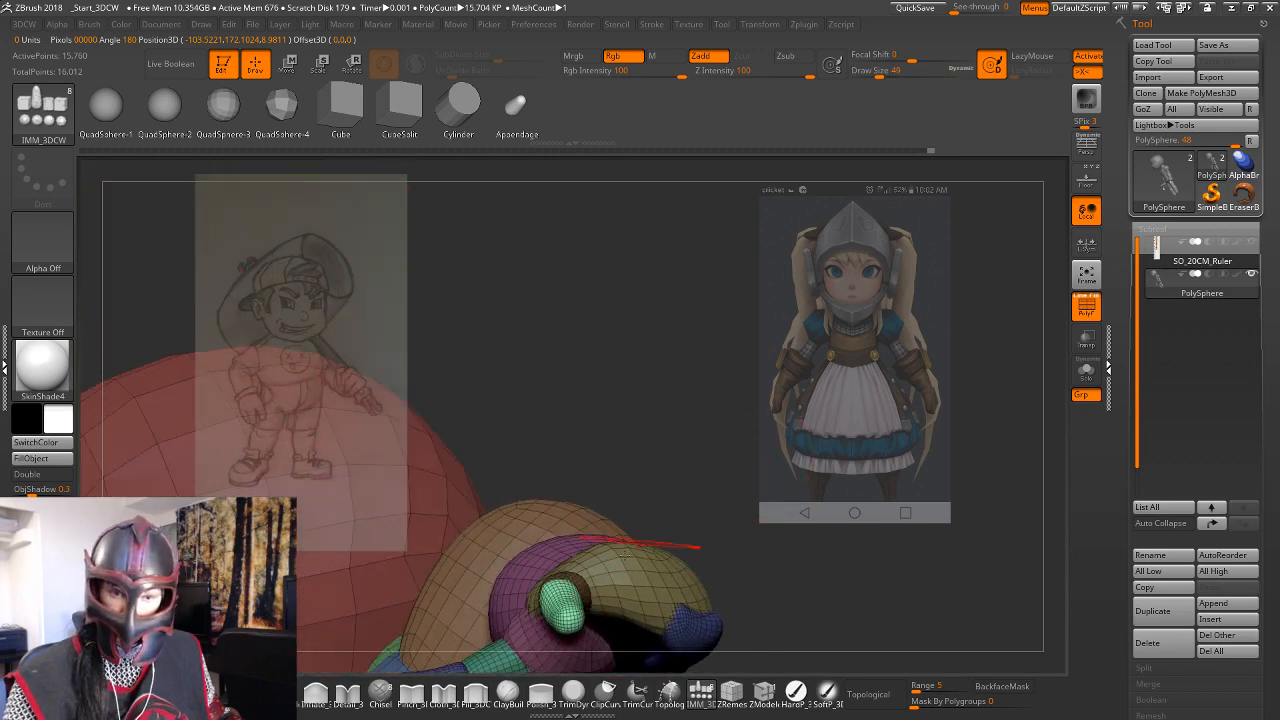
left_click_drag(665, 596, 650, 489)
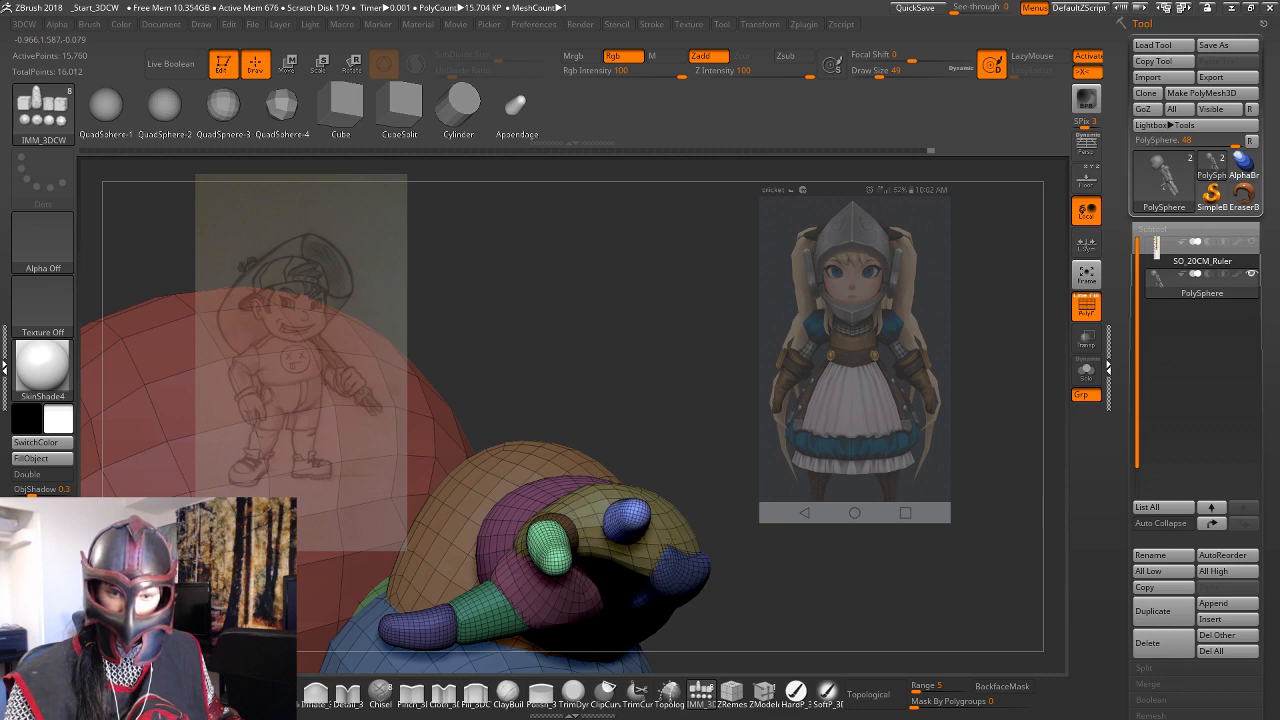
left_click_drag(628, 524, 653, 450)
Scale, rotate and shift the new finger segment with the Gizmo so it stands on the palm's edge beside the first finger.
key("w")
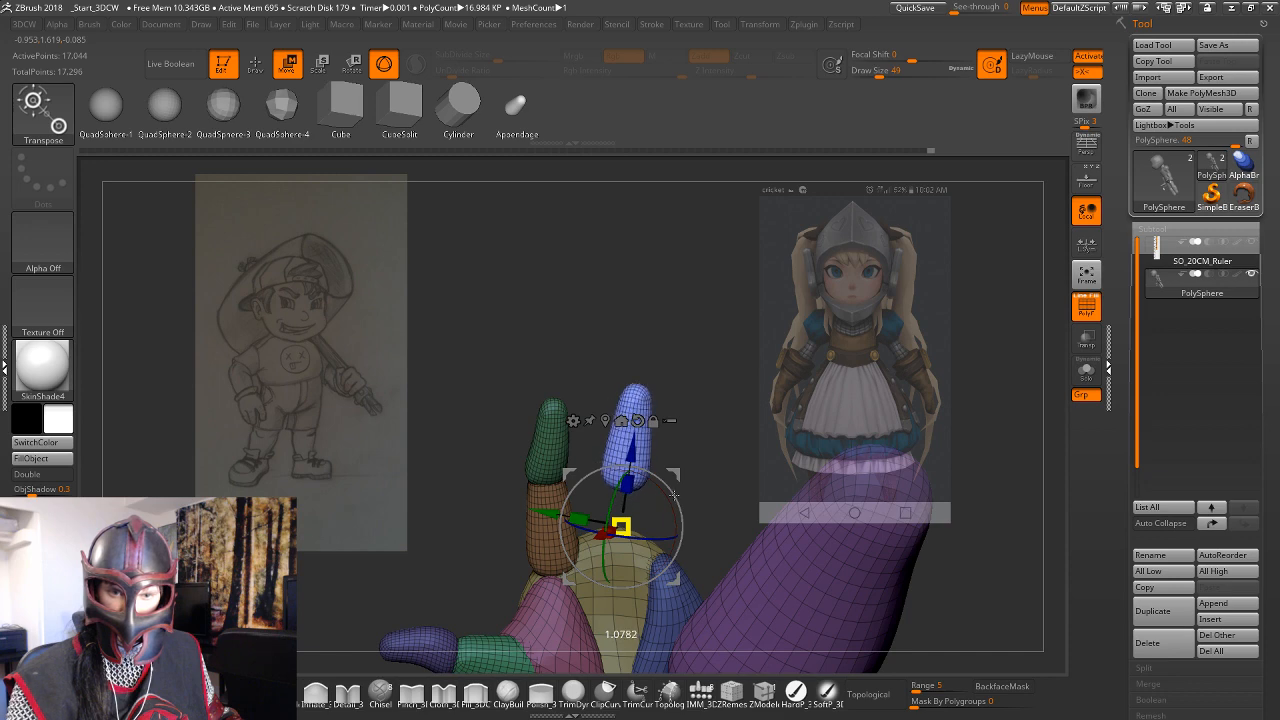
left_click_drag(639, 452, 636, 562)
left_click_drag(559, 642, 541, 655)
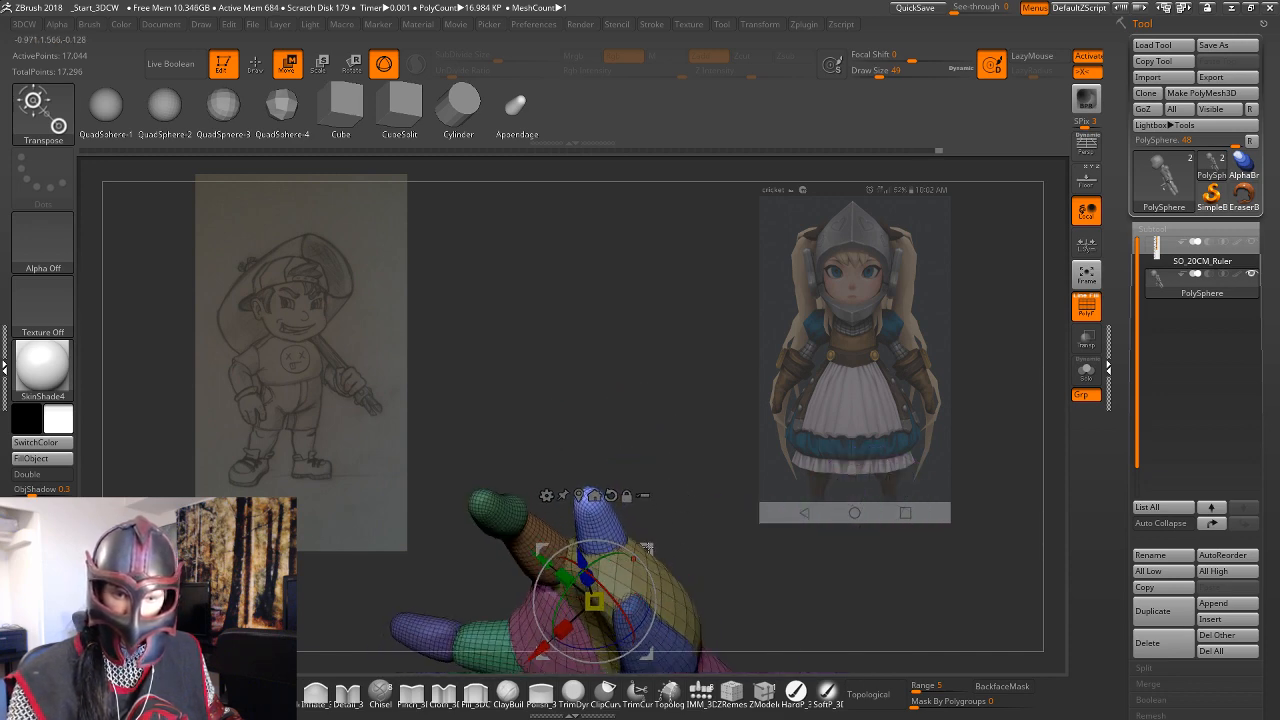
left_click_drag(708, 490, 804, 418)
left_click_drag(569, 497, 542, 513)
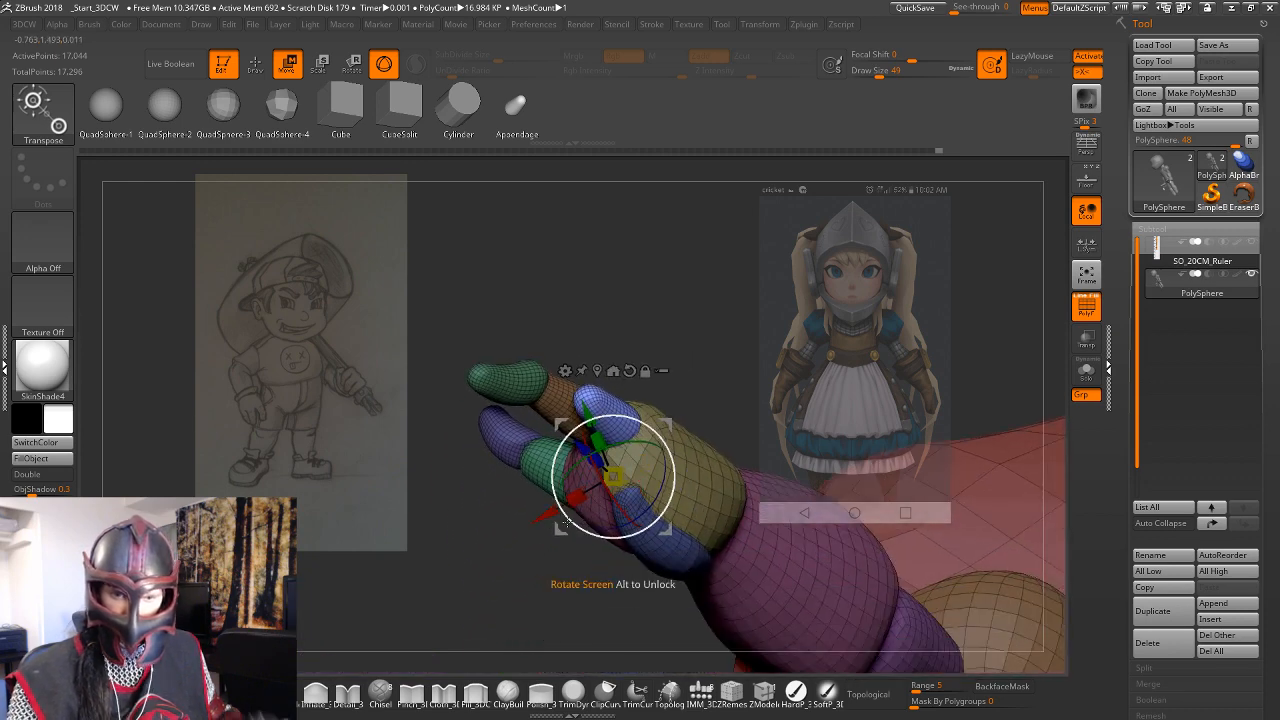
mouse_move(799, 394)
left_mouse_down()
mouse_move(742, 440)
mouse_move(720, 415)
mouse_move(778, 425)
mouse_move(798, 395)
left_mouse_up()
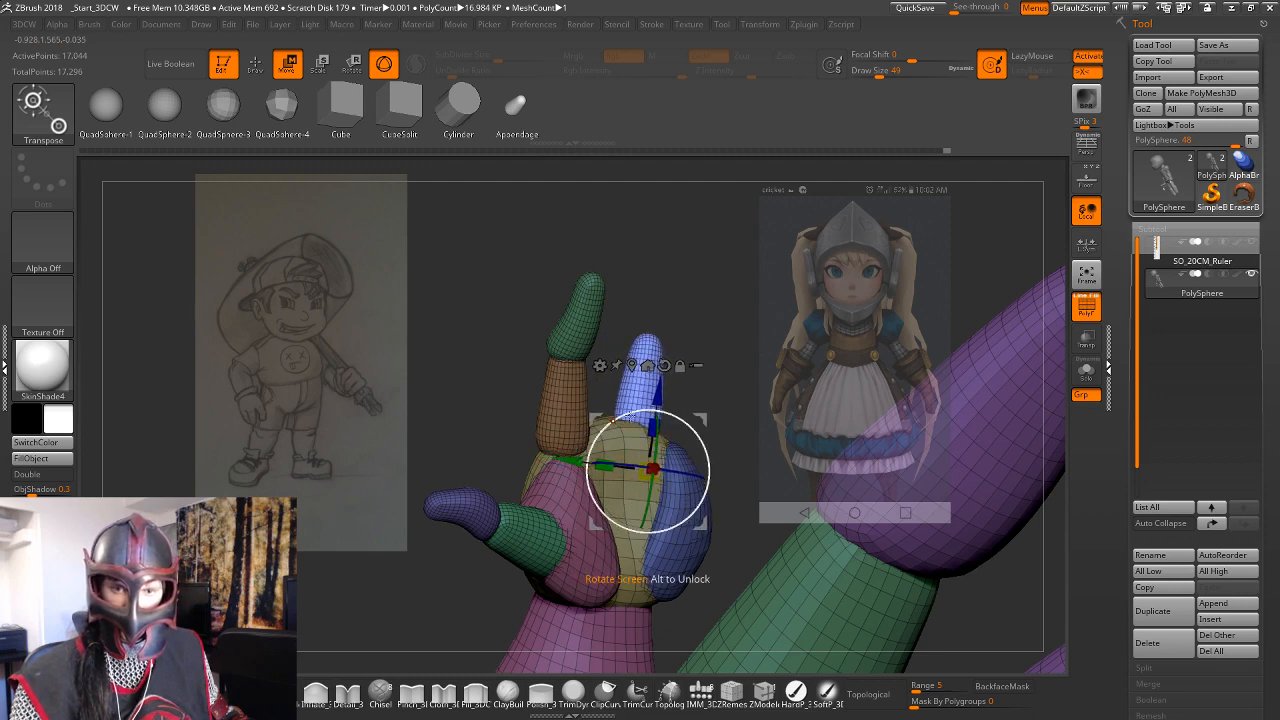
left_click_drag(792, 386, 562, 469)
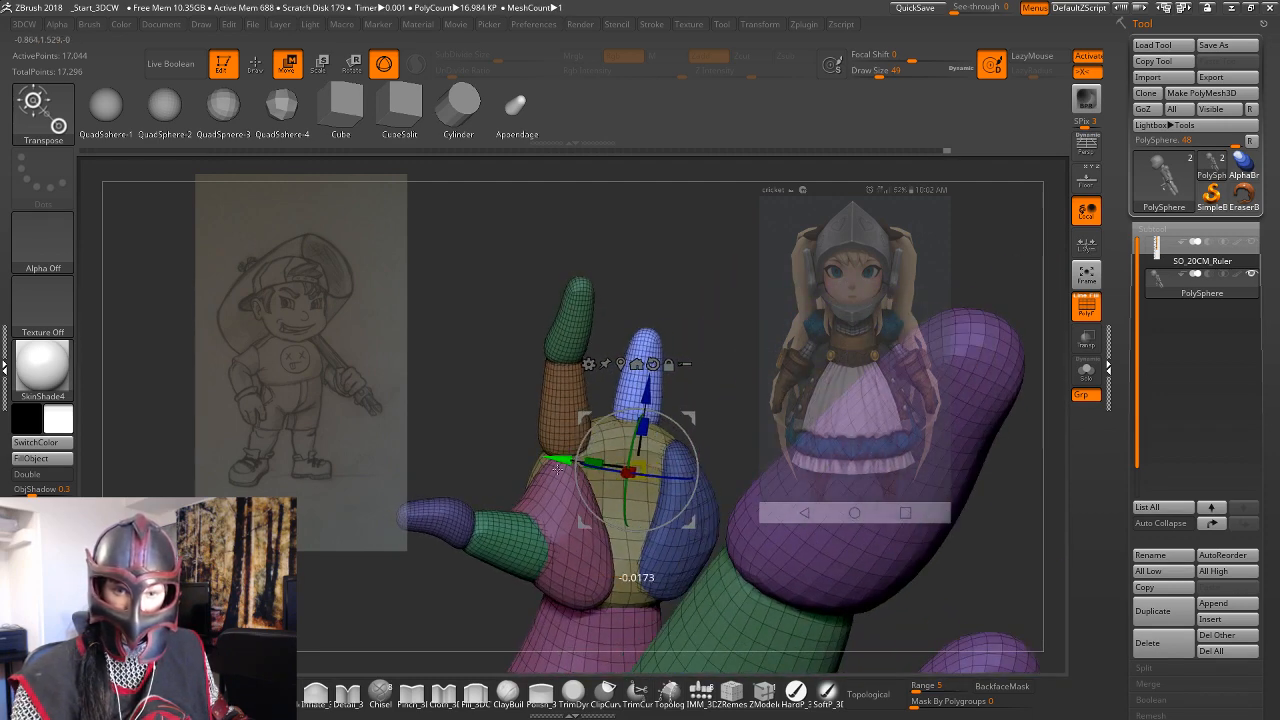
left_click_drag(789, 376, 724, 427)
Centre the Gizmo on the new finger segment, nudge it along X and scale it up slightly.
left_click(620, 364)
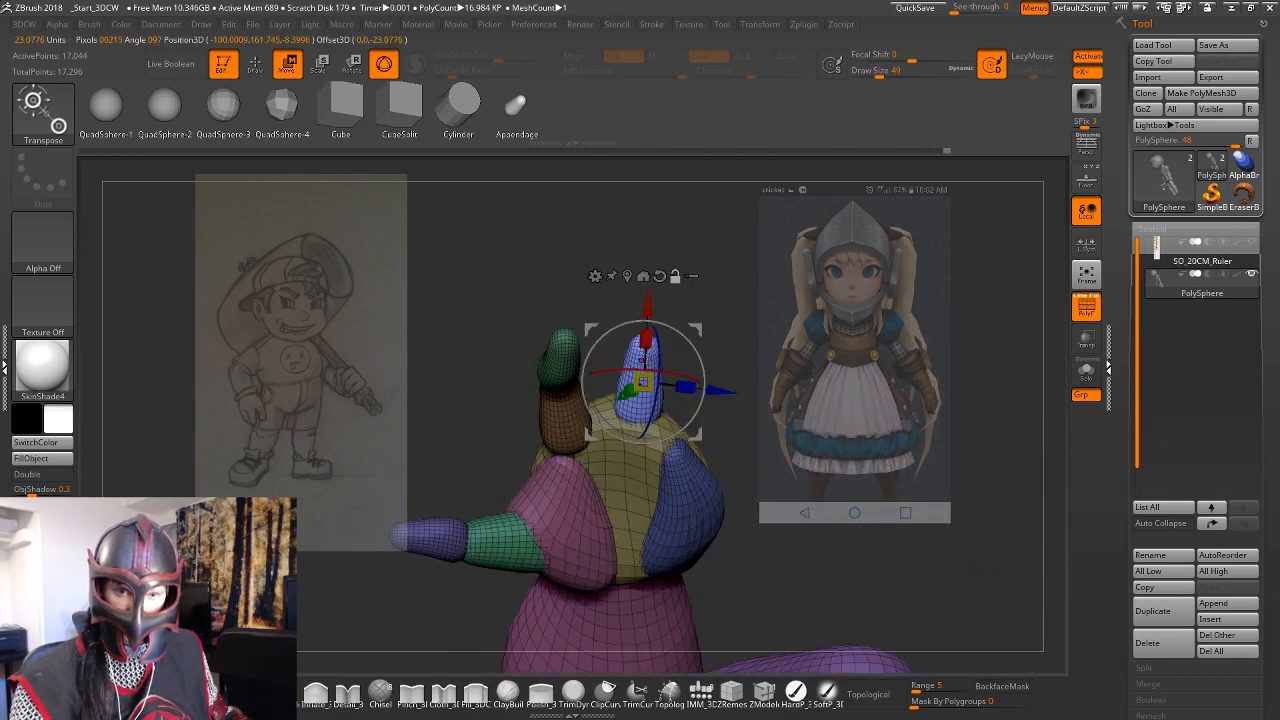
left_click_drag(815, 415, 806, 492)
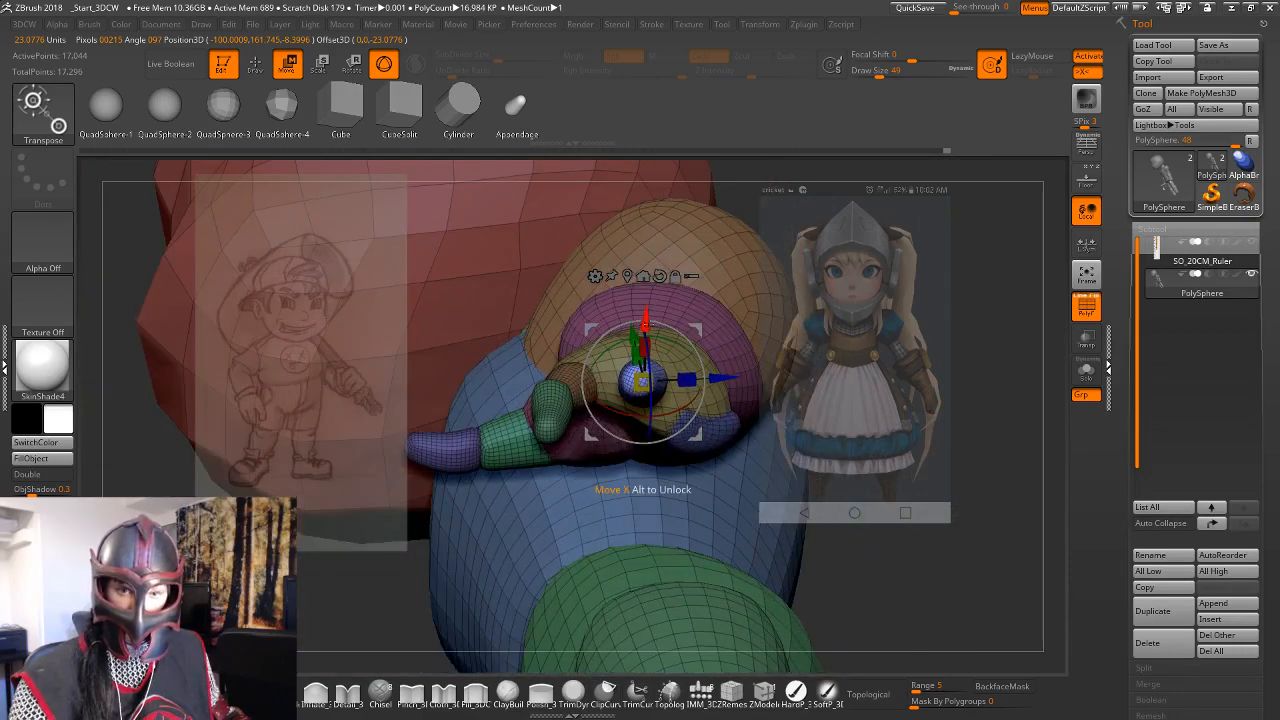
left_click_drag(648, 324, 648, 310)
left_click_drag(910, 430, 932, 338)
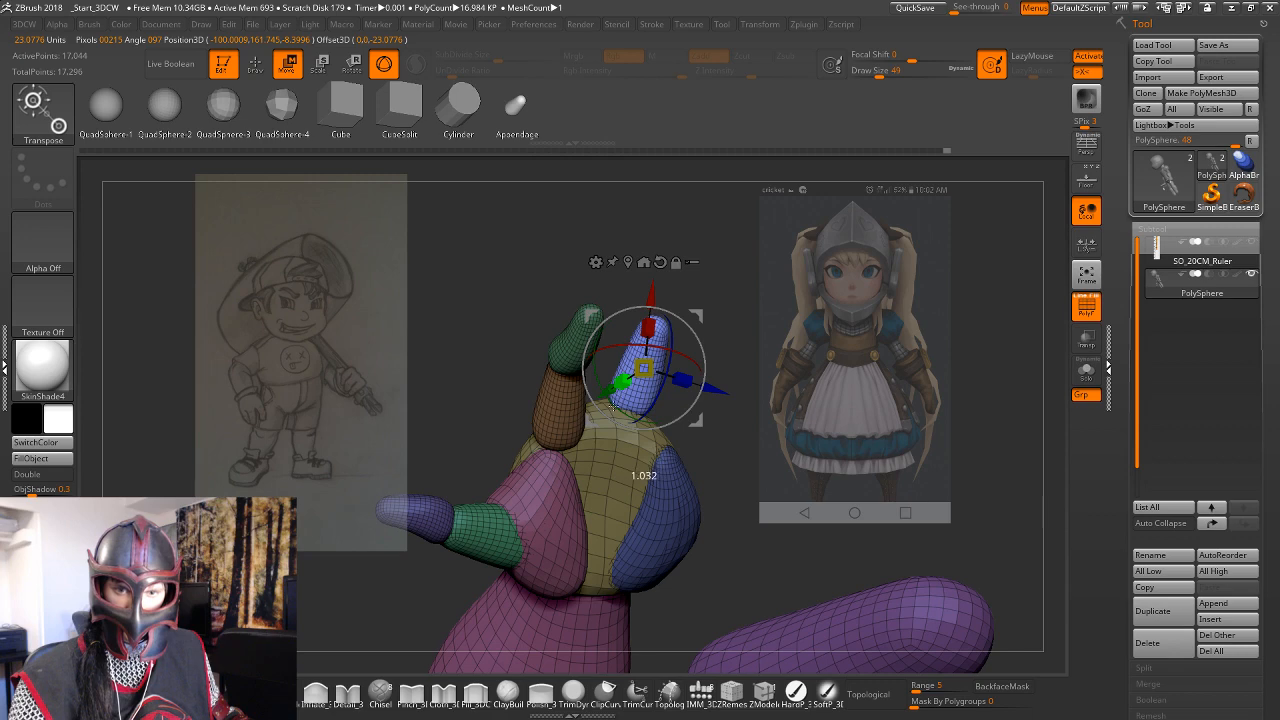
left_click_drag(677, 368, 681, 368)
left_click_drag(748, 436, 714, 514)
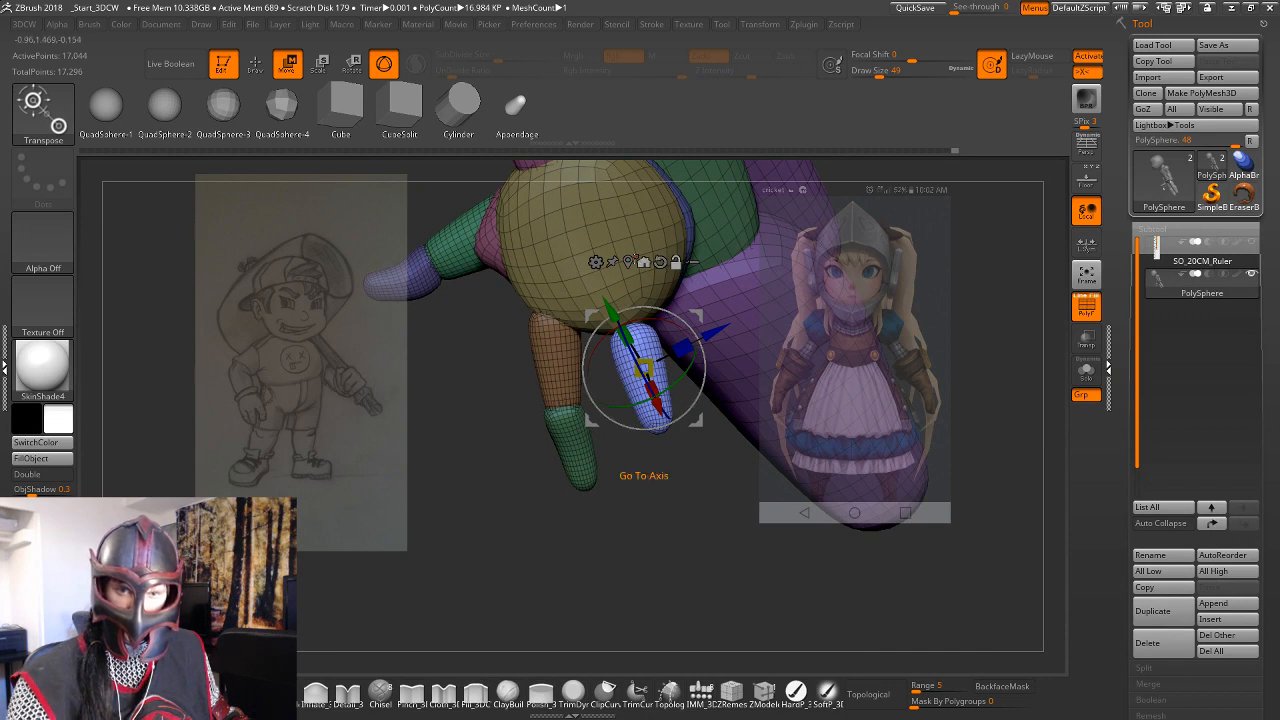
Reorient the Gizmo, rotate the new segment about 10 degrees and fine-tune its size and seating against the palm from several sides.
left_click(642, 264)
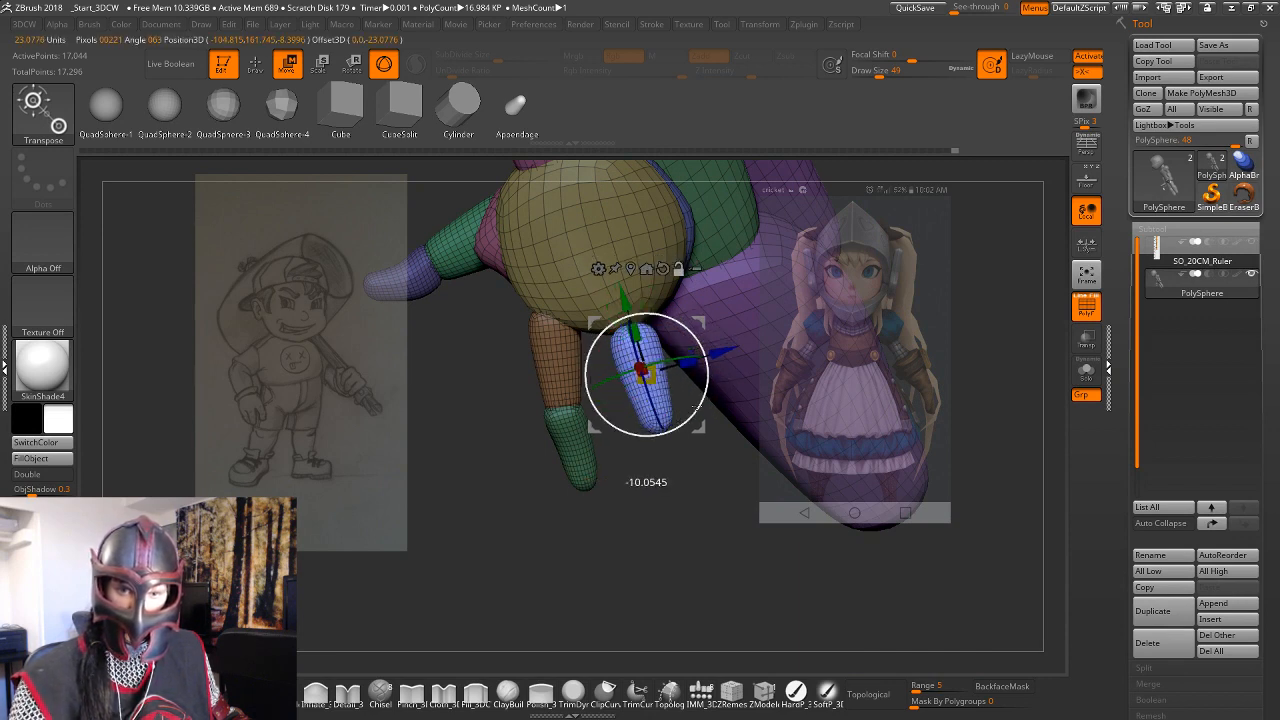
left_click_drag(701, 513, 450, 345)
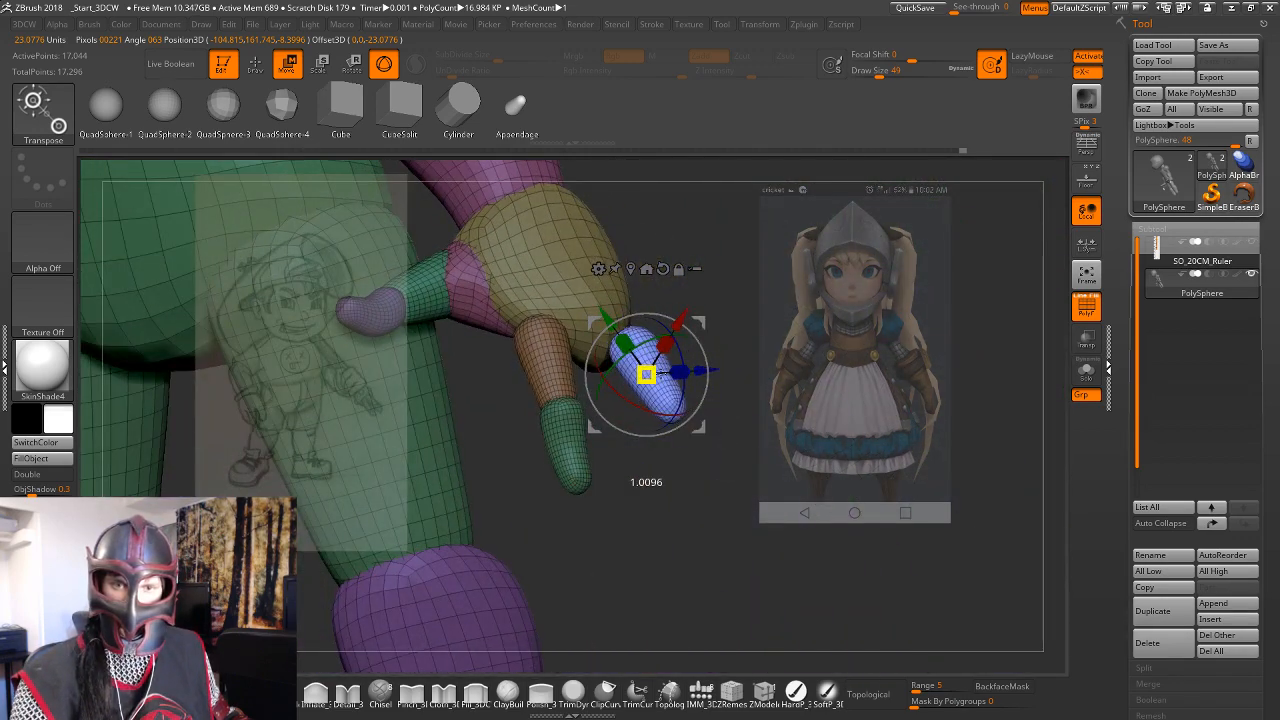
left_click_drag(788, 422, 725, 480)
left_click_drag(636, 469, 638, 473)
left_click_drag(744, 443, 746, 389)
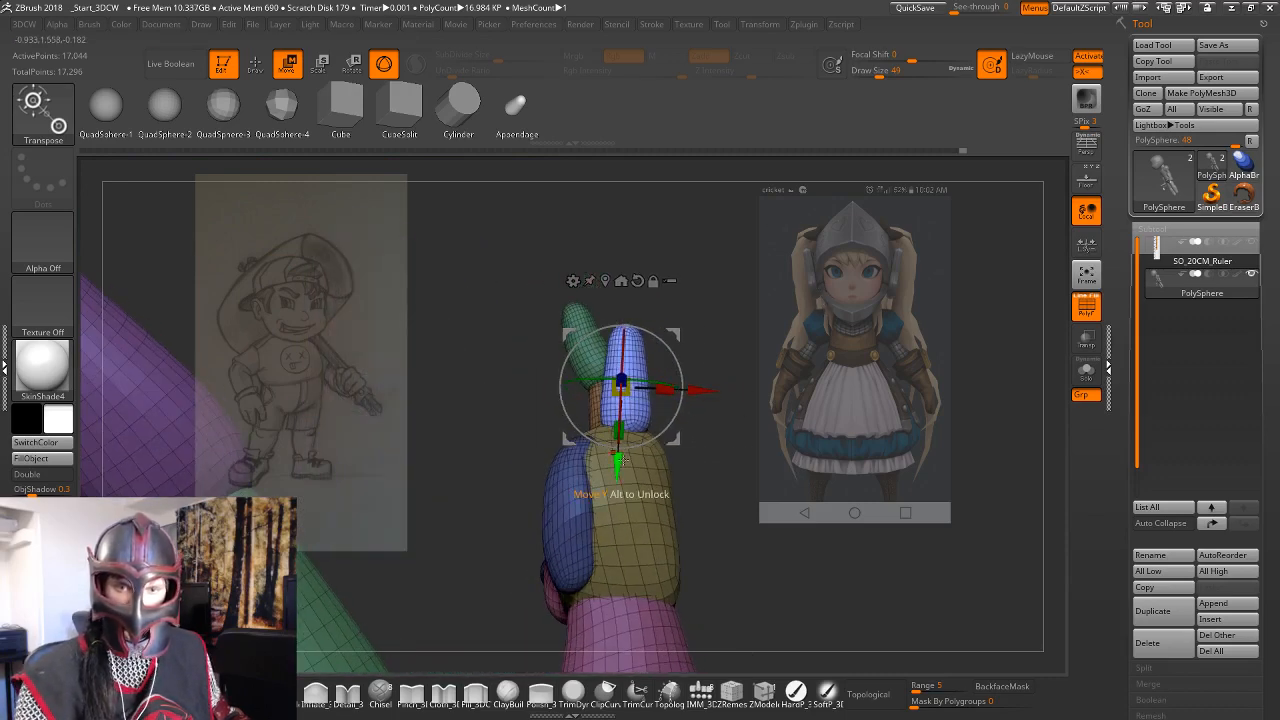
left_click_drag(738, 468, 642, 450)
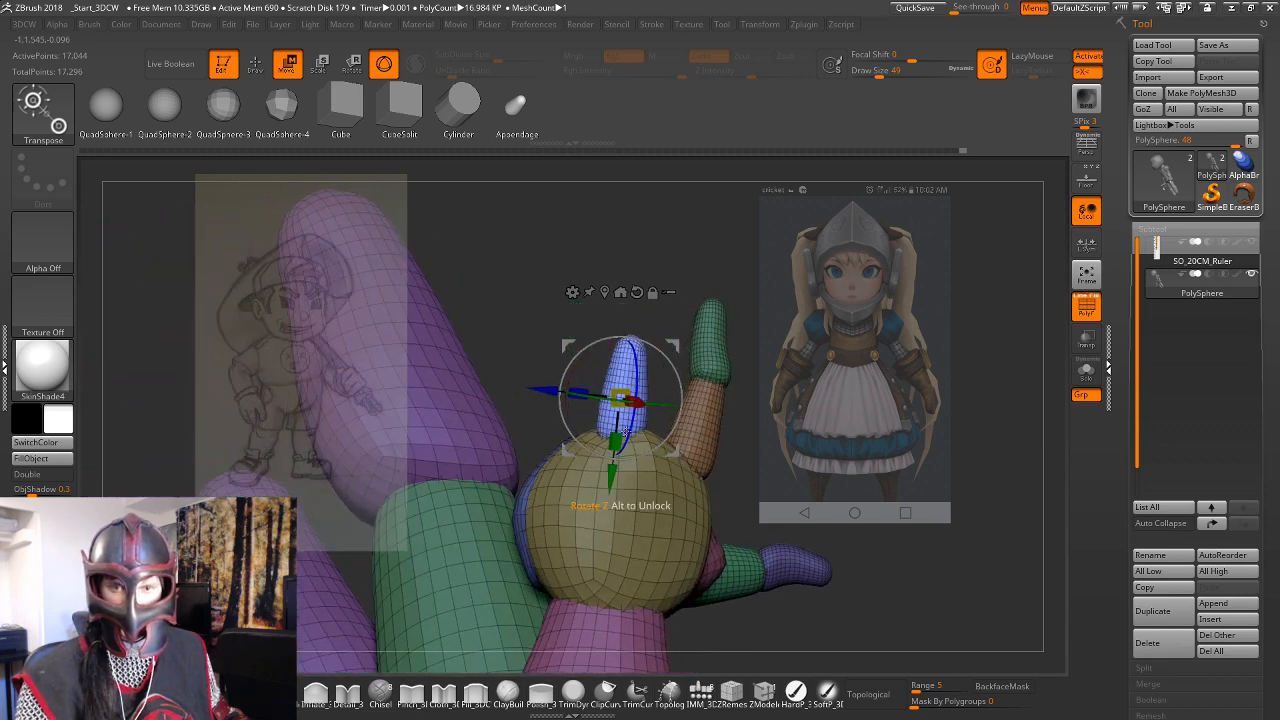
left_click_drag(533, 437, 590, 400)
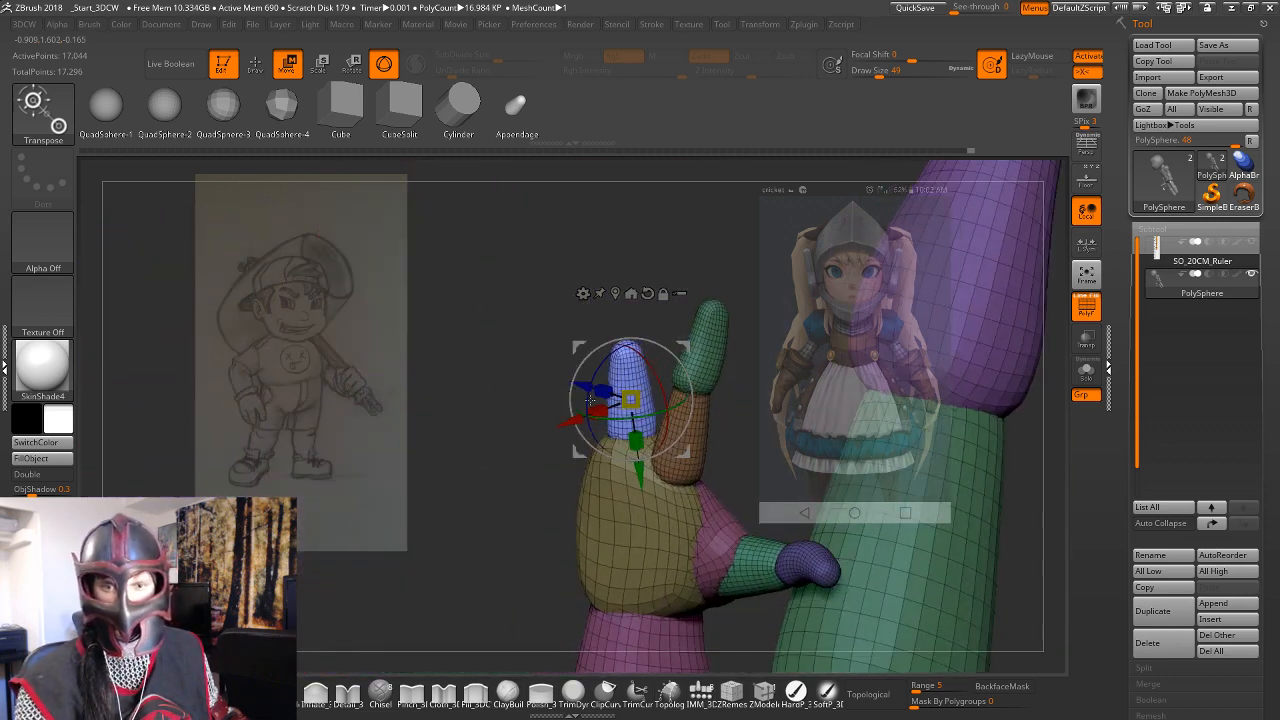
Rotate and reposition the blue finger's base segment so it sits upright on the edge of the palm.
left_click_drag(758, 408, 557, 459)
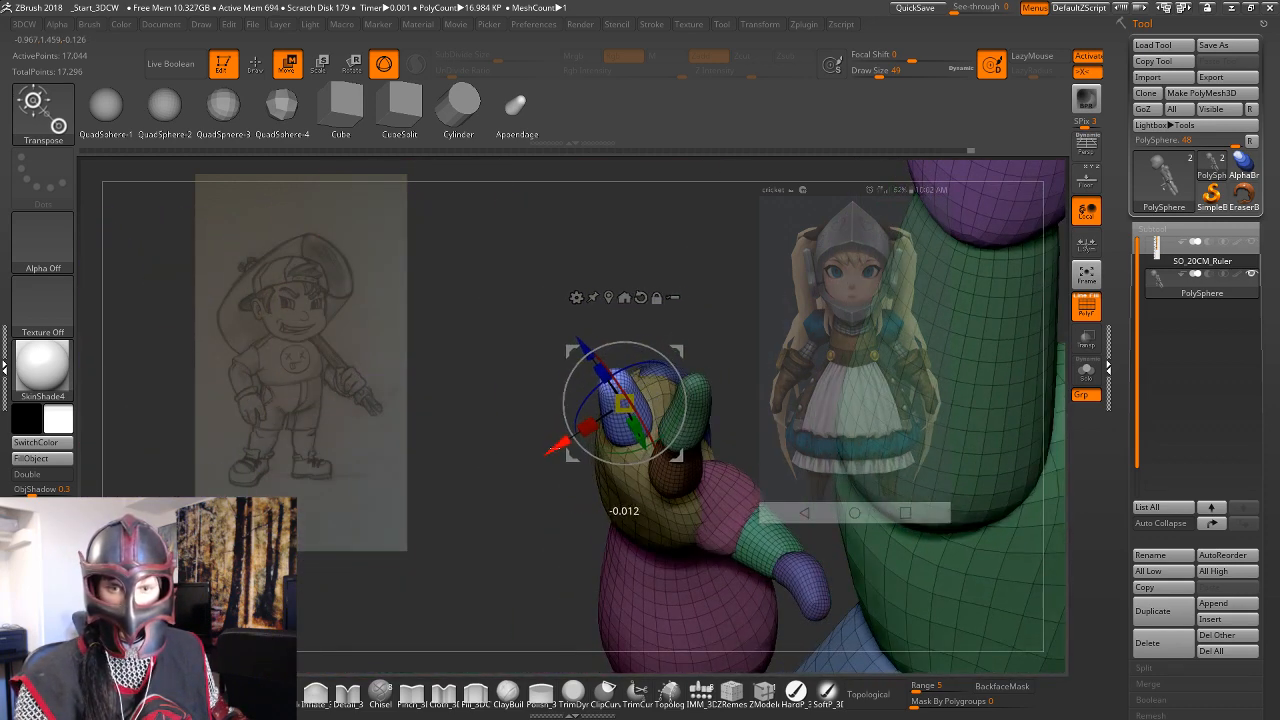
left_click_drag(527, 541, 536, 470)
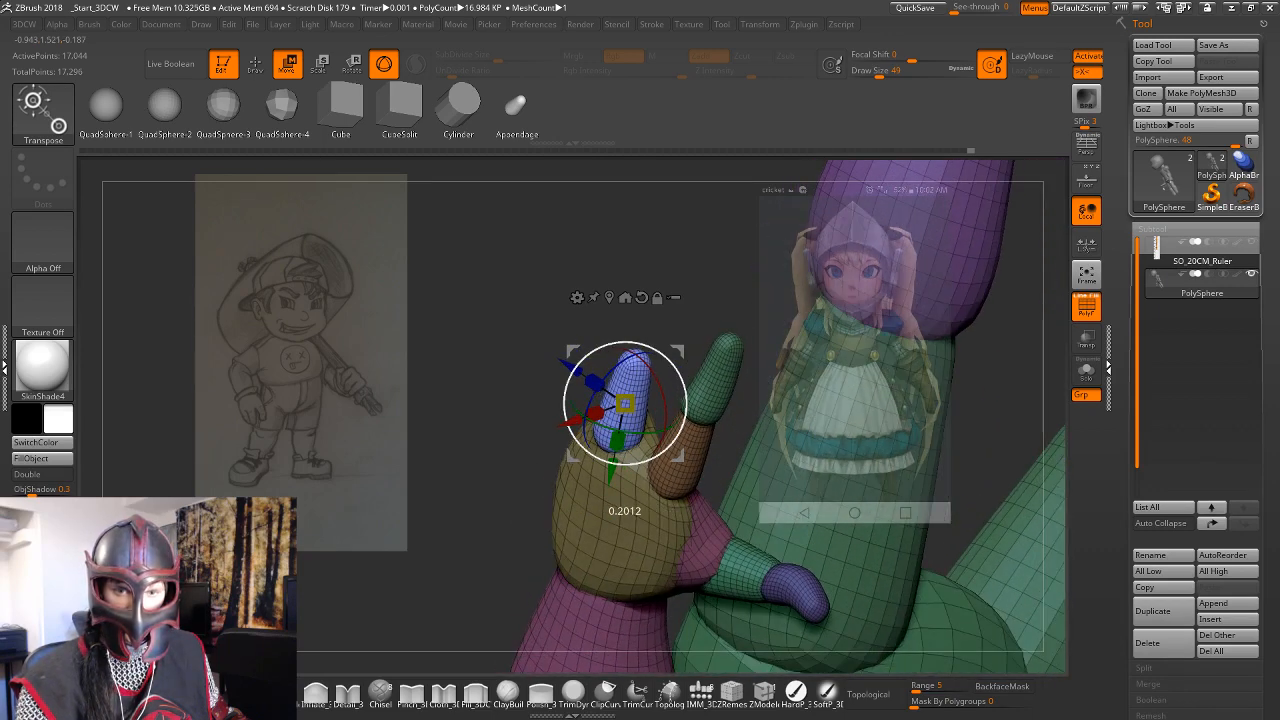
left_click_drag(572, 422, 582, 418)
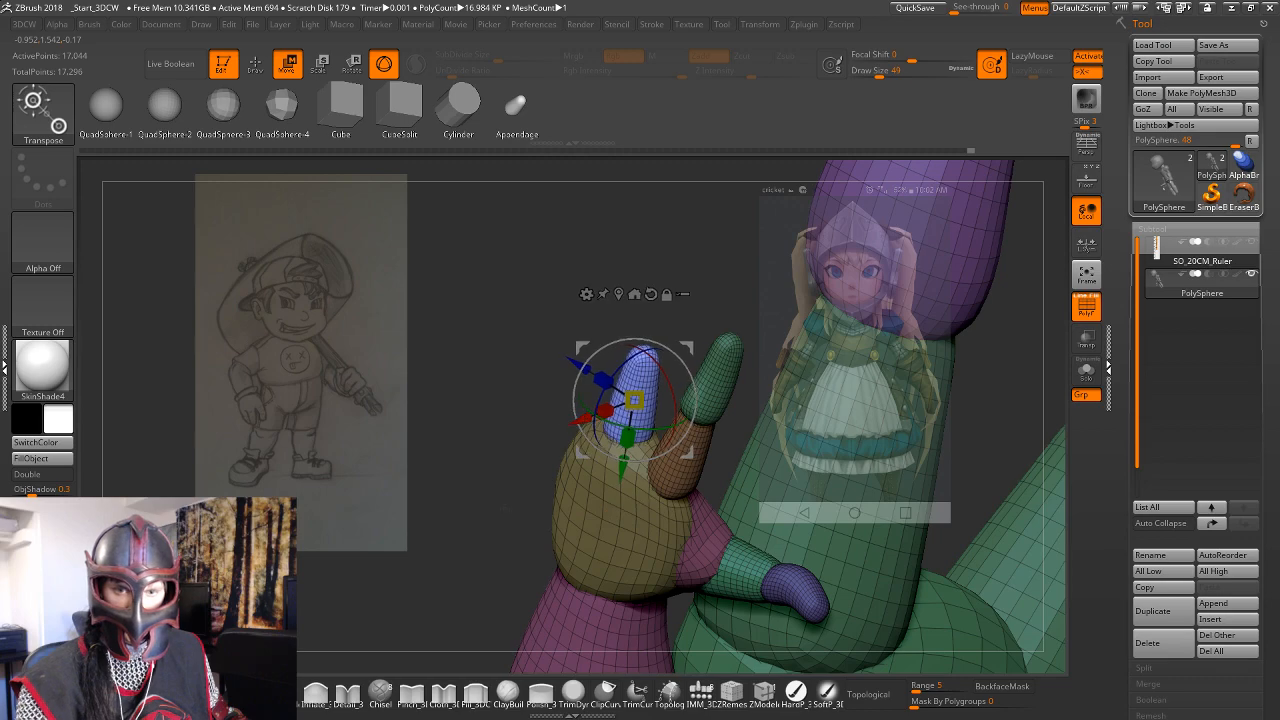
Mask everything except the brown base segment of the neighbouring finger and switch to the Move brush.
left_click_drag(503, 508, 667, 460)
left_click(618, 477, "ctrl")
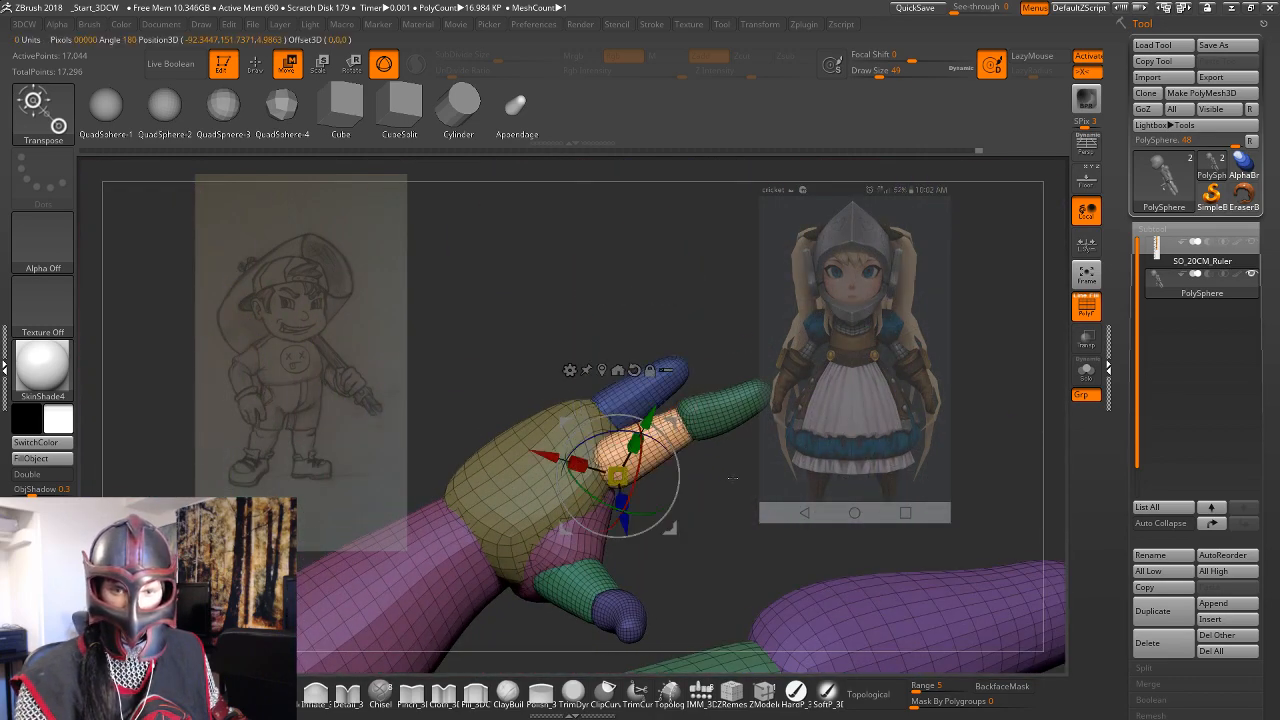
key("q")
mouse_move(741, 486)
left_mouse_down()
mouse_move(743, 501)
mouse_move(661, 511)
left_mouse_up()
key("b")
key("m")
key("v")
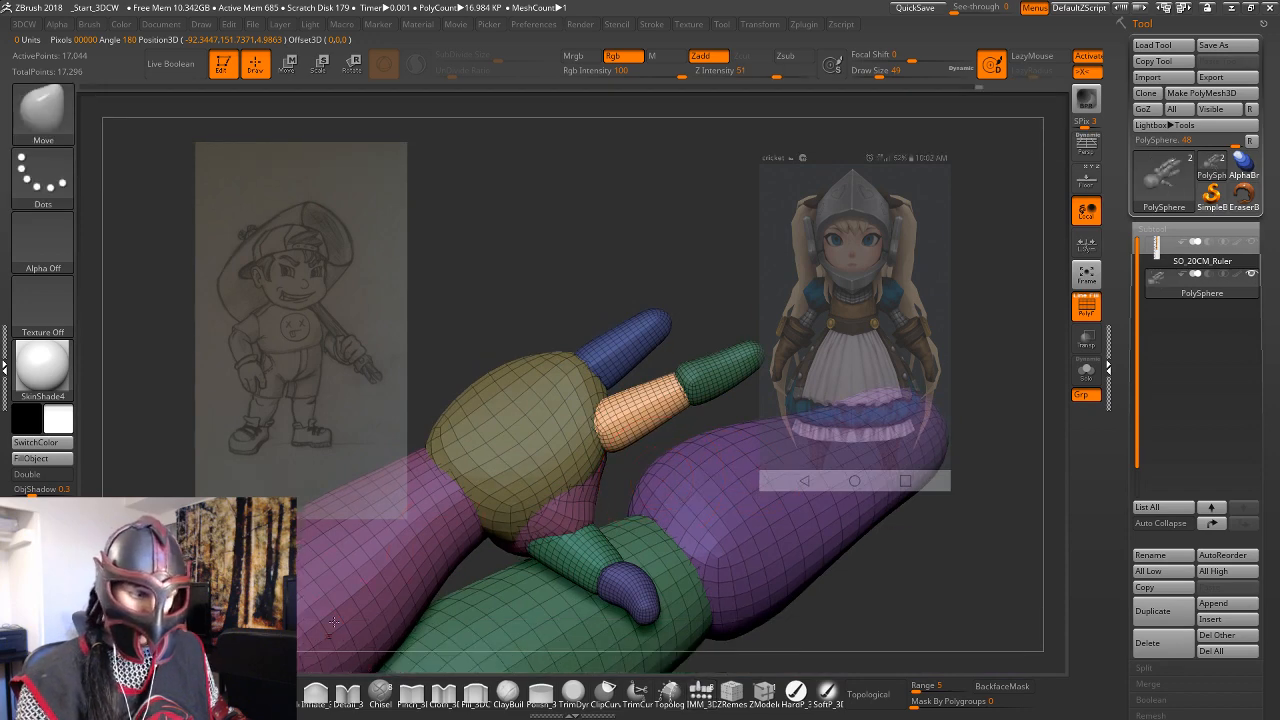
Bend the unmasked base segment of the finger into a slight curve with a transpose line along its length.
mouse_move(987, 389)
left_mouse_down()
mouse_move(1026, 429)
mouse_move(1030, 458)
mouse_move(980, 392)
left_mouse_up()
left_click_drag(718, 304, 688, 385)
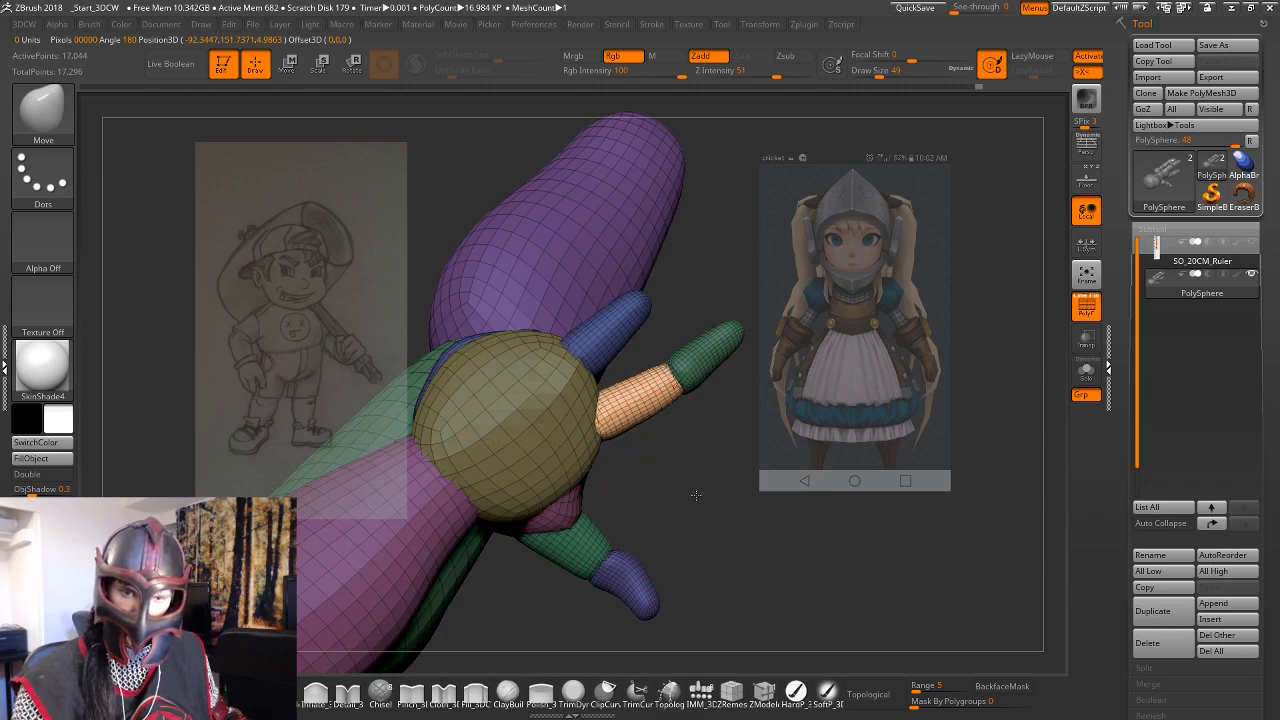
mouse_move(696, 494)
left_mouse_down()
mouse_move(680, 410)
mouse_move(714, 337)
mouse_move(735, 380)
left_mouse_up()
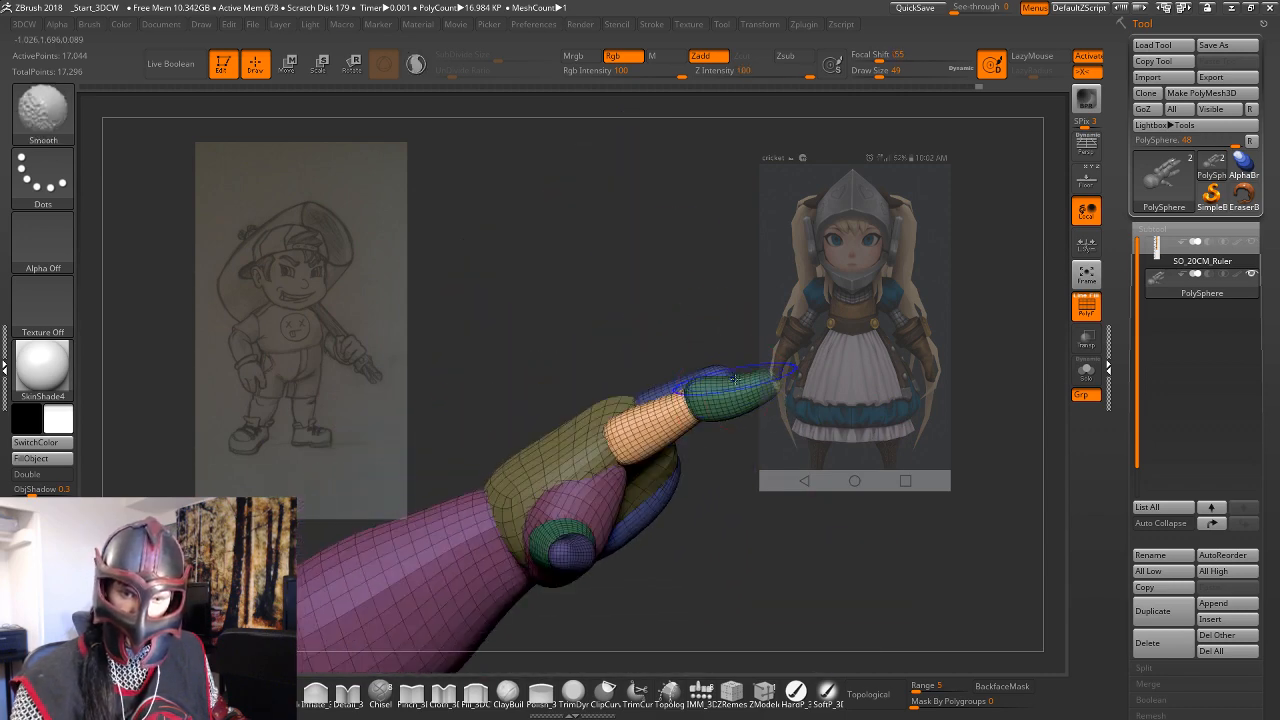
left_click_drag(714, 480, 670, 457)
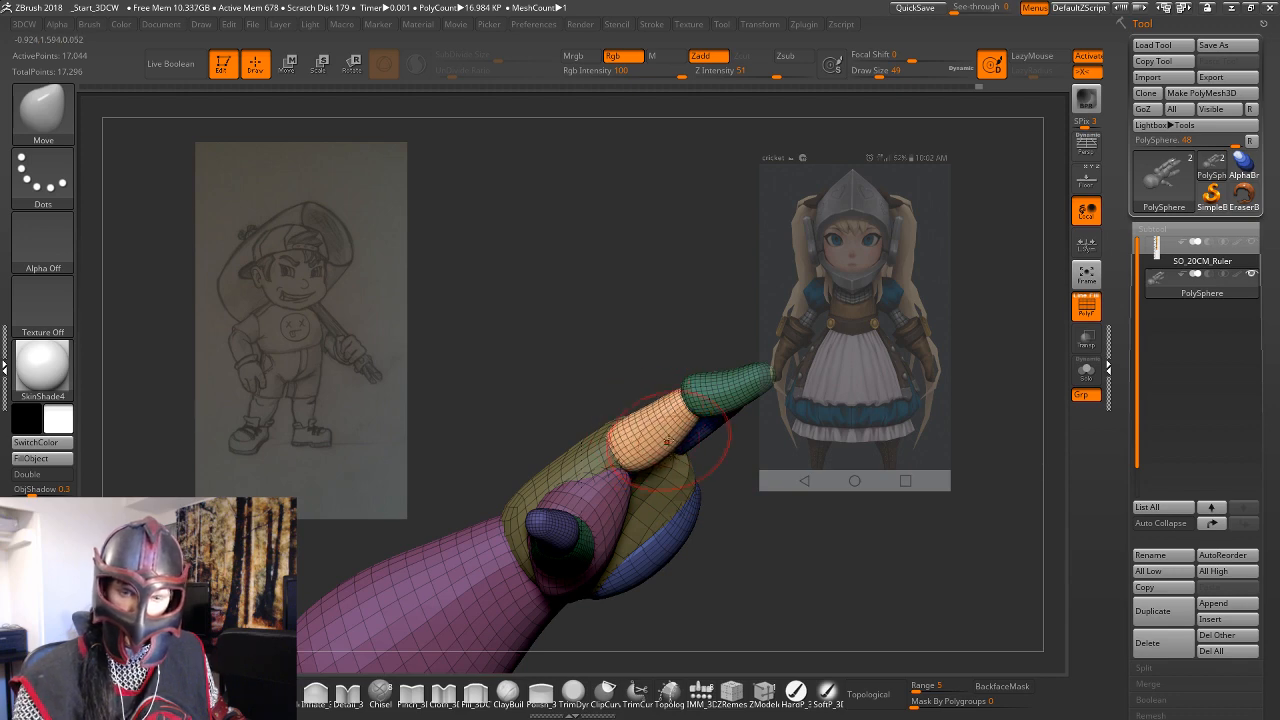
left_click_drag(786, 462, 781, 440)
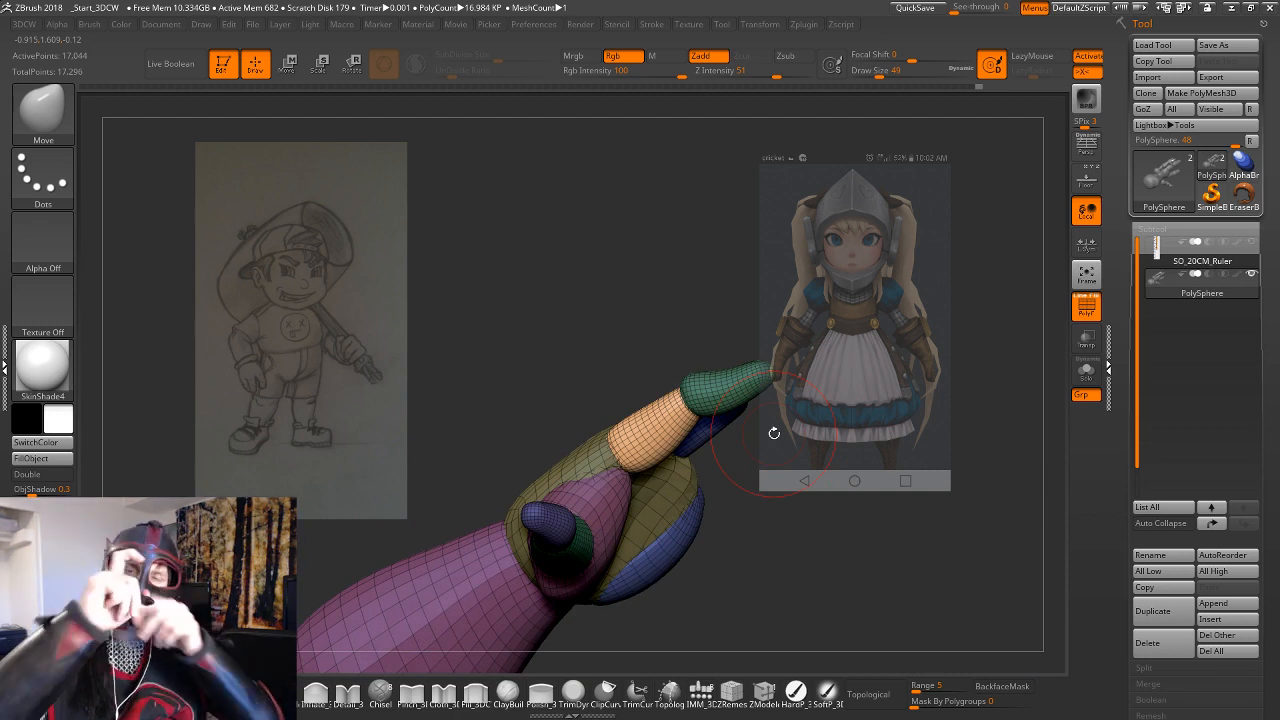
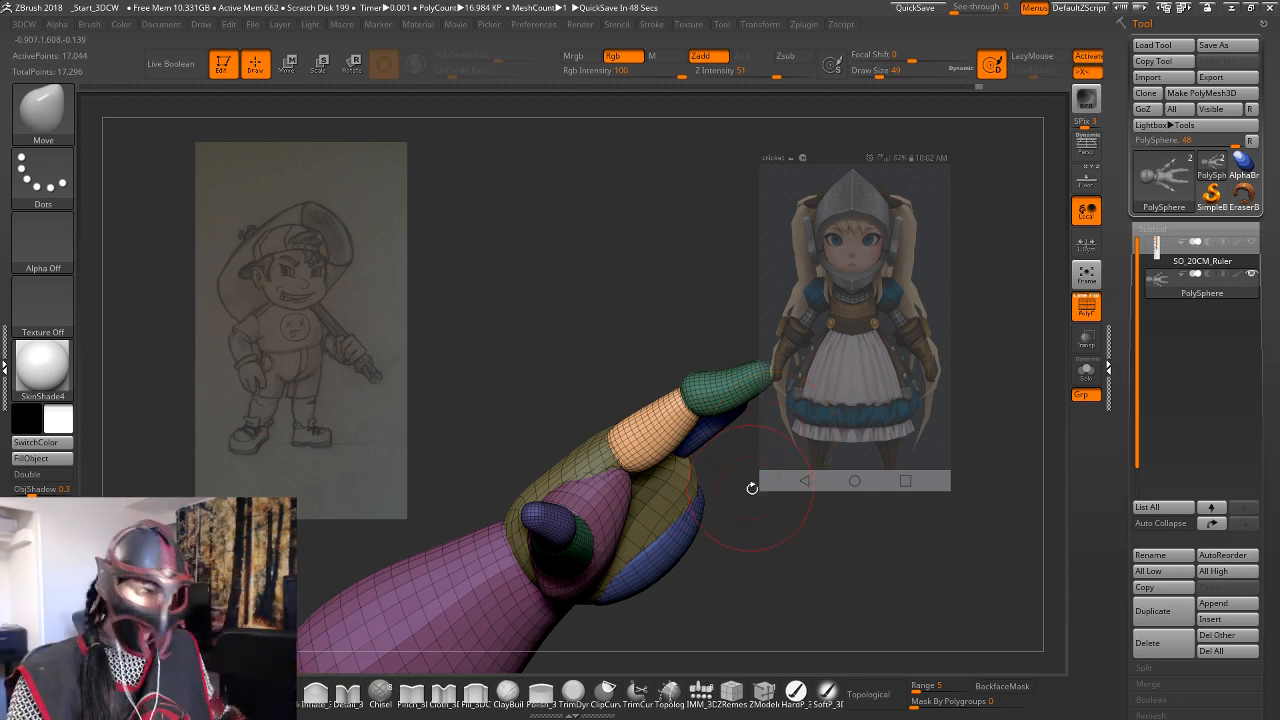
left_click_drag(752, 488, 645, 403)
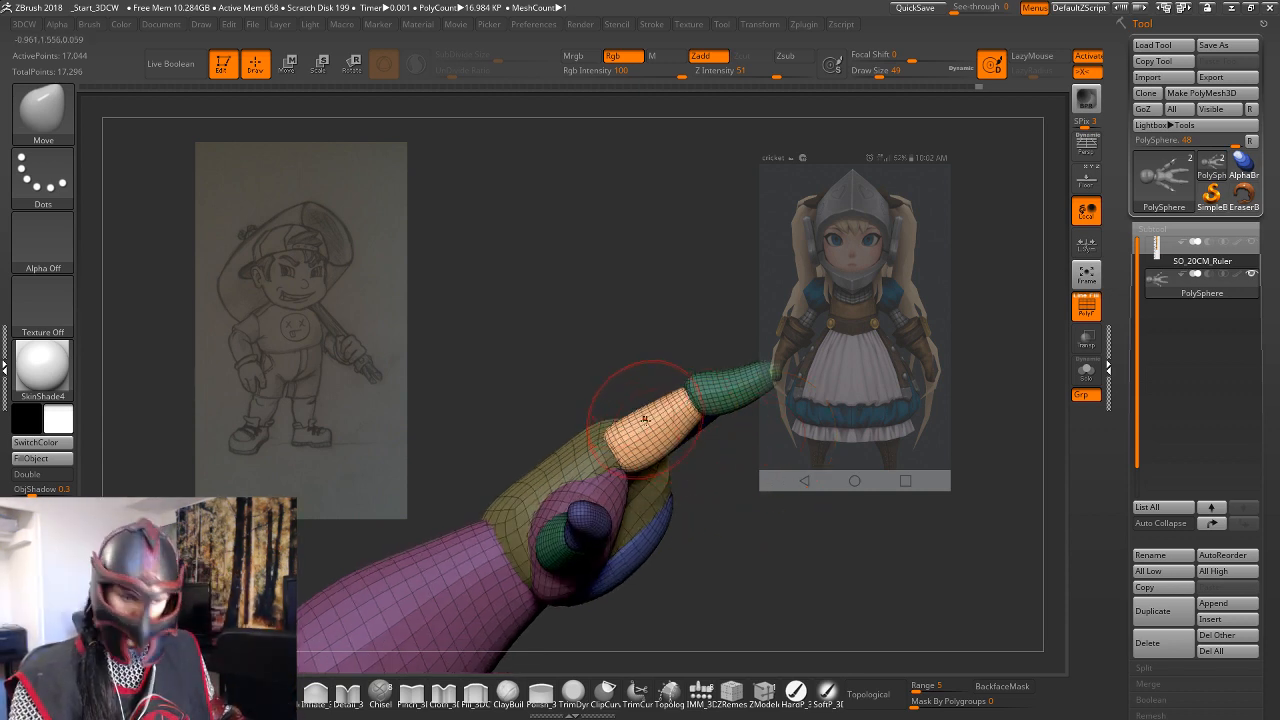
key("w")
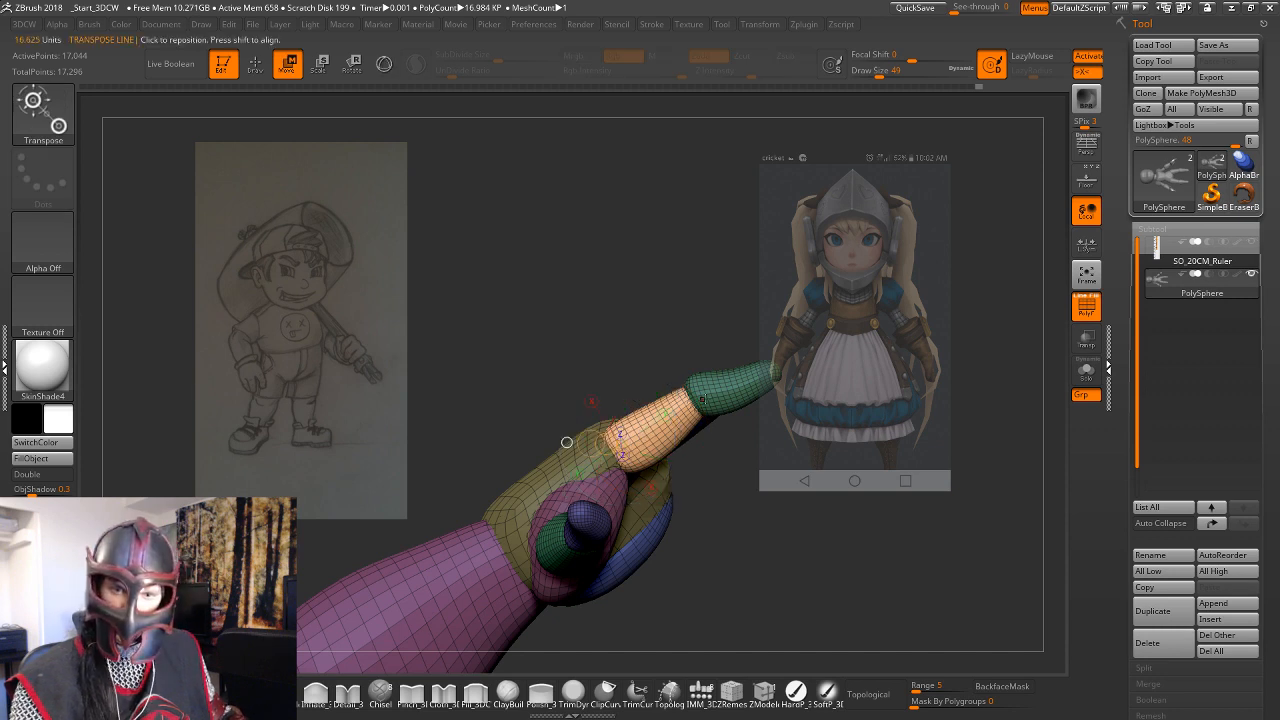
left_click_drag(566, 442, 589, 464)
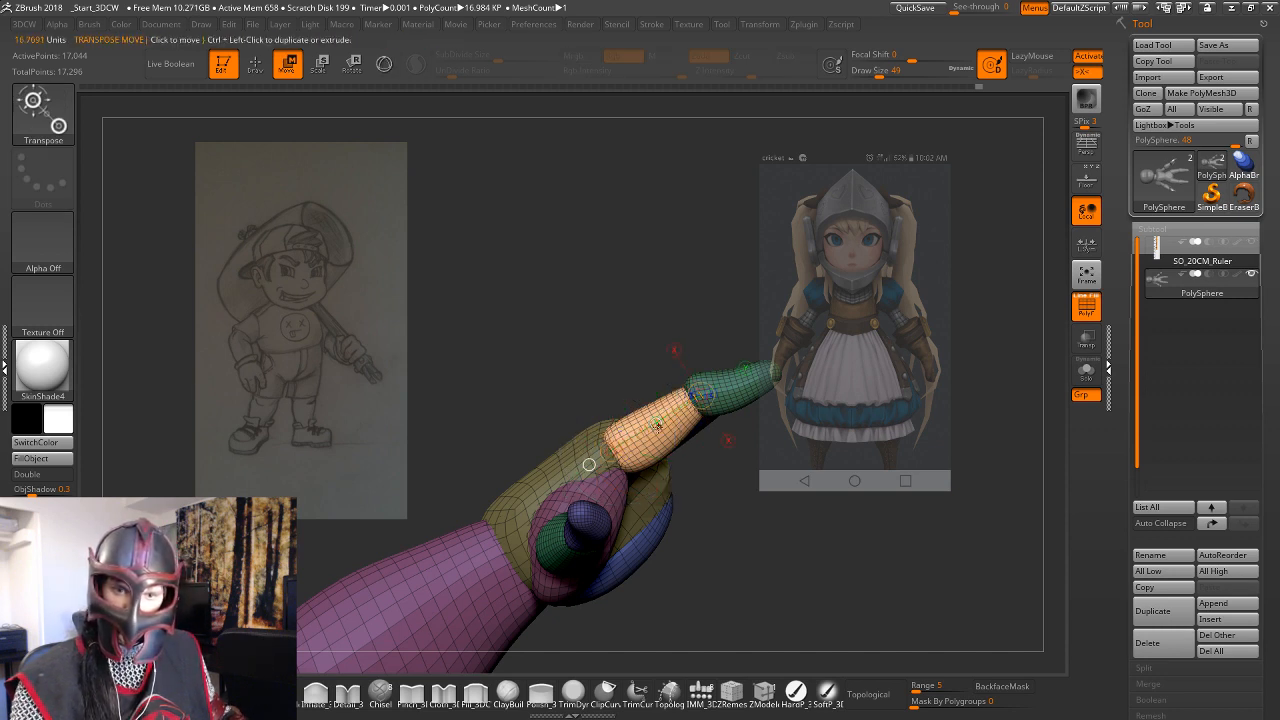
left_click_drag(656, 423, 654, 422)
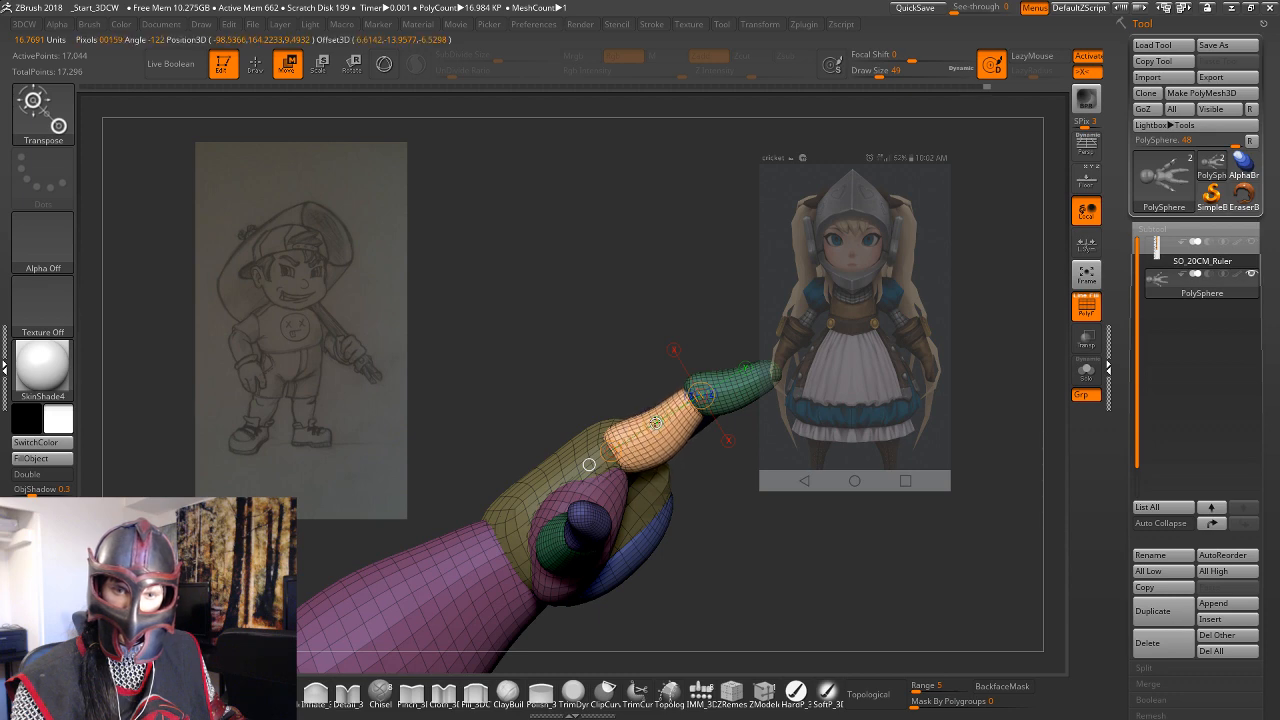
key("q")
key("w")
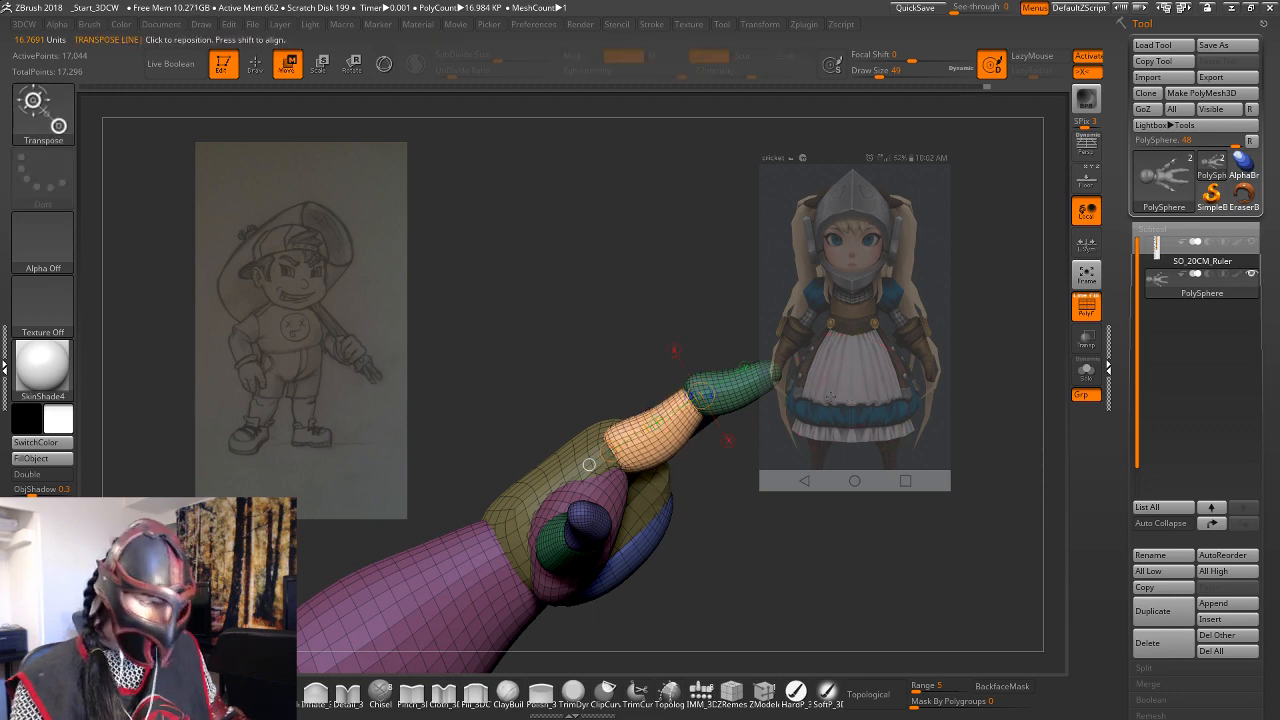
Mask everything except the green middle segment of the thumb and bend it with a transpose line along its length.
key("y")
key("q")
mouse_move(835, 404)
left_mouse_down()
mouse_move(858, 533)
mouse_move(840, 447)
mouse_move(883, 481)
mouse_move(858, 432)
mouse_move(893, 419)
mouse_move(918, 372)
mouse_move(896, 322)
mouse_move(914, 362)
left_mouse_up()
key("w")
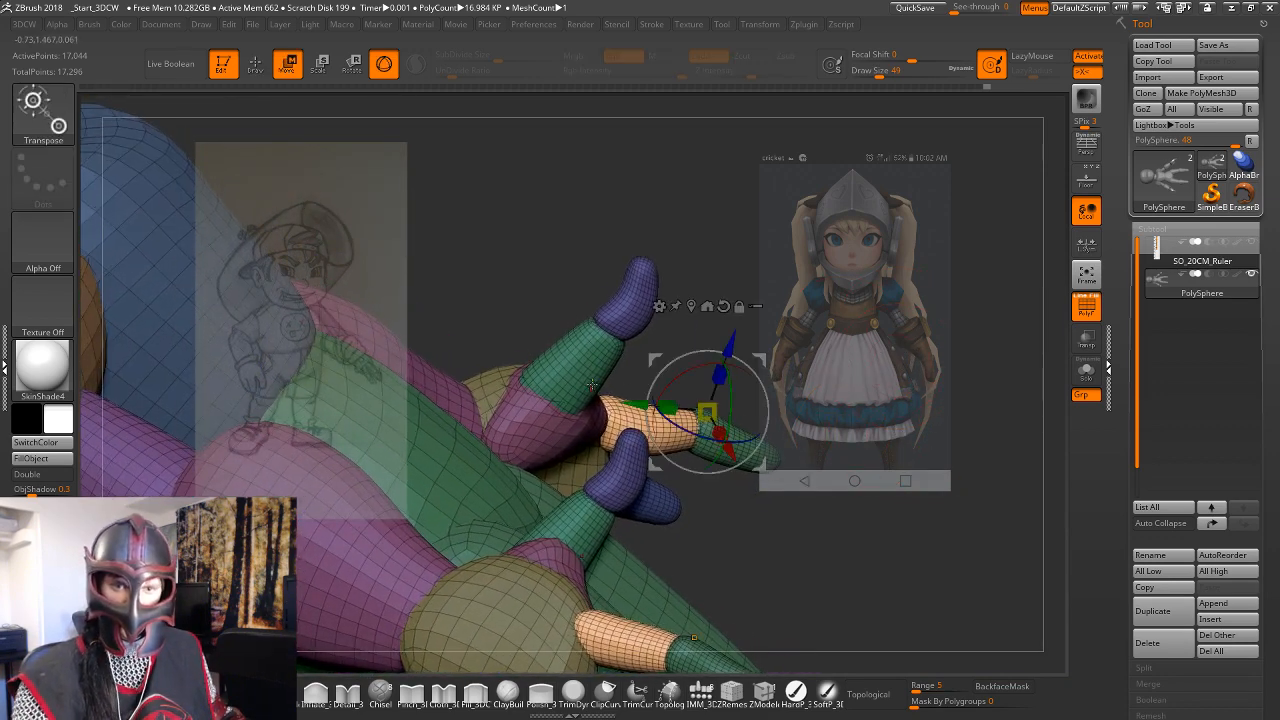
left_click(607, 378, "ctrl")
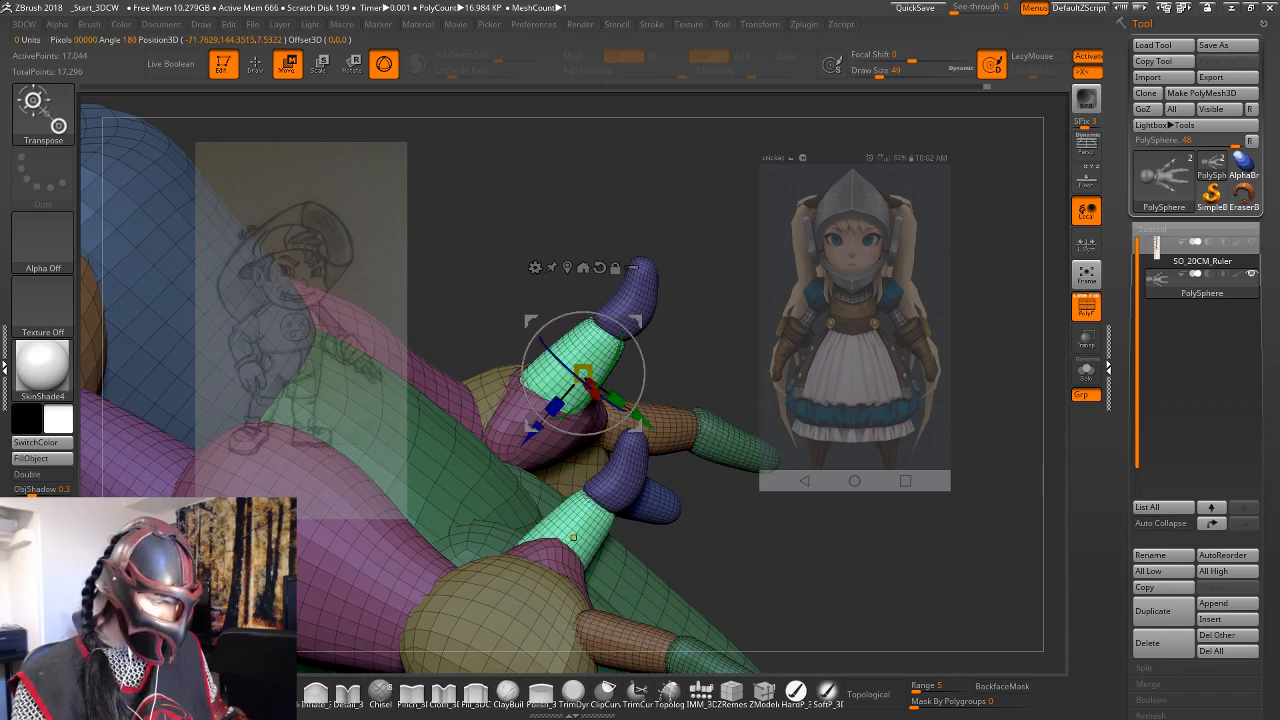
key("y")
left_click_drag(541, 412, 612, 330)
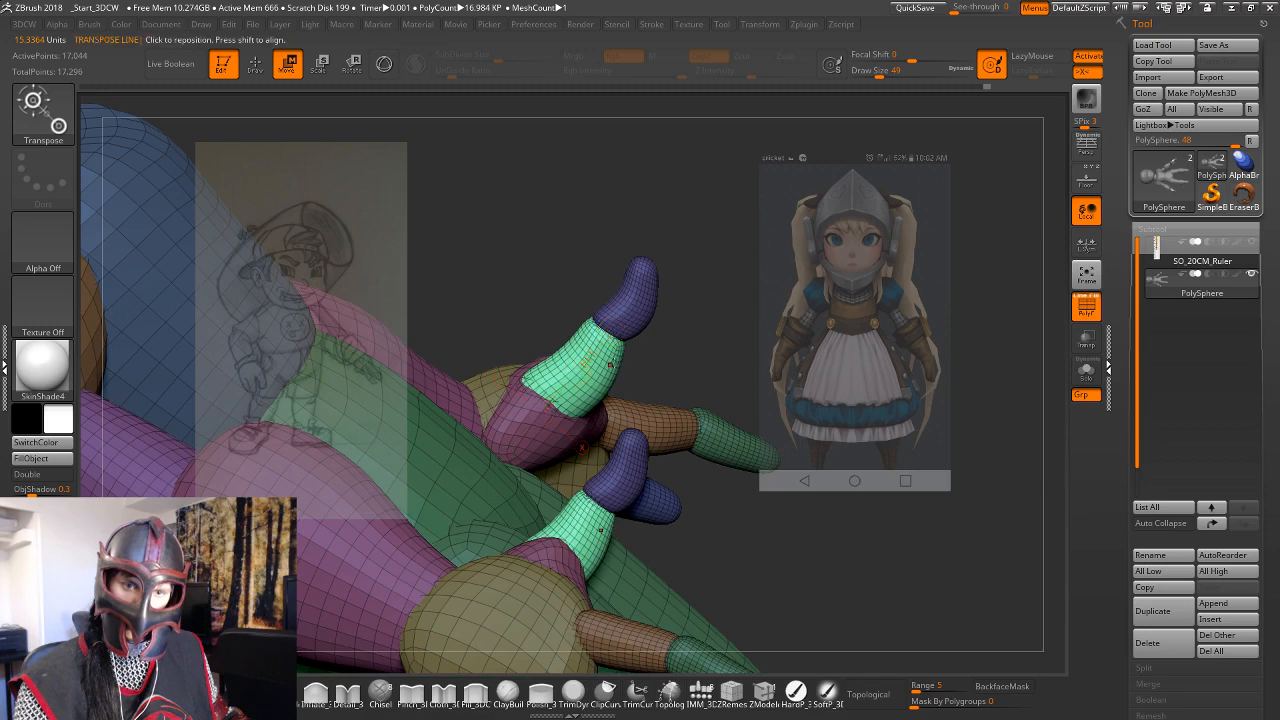
left_click_drag(652, 374, 718, 358)
key("q")
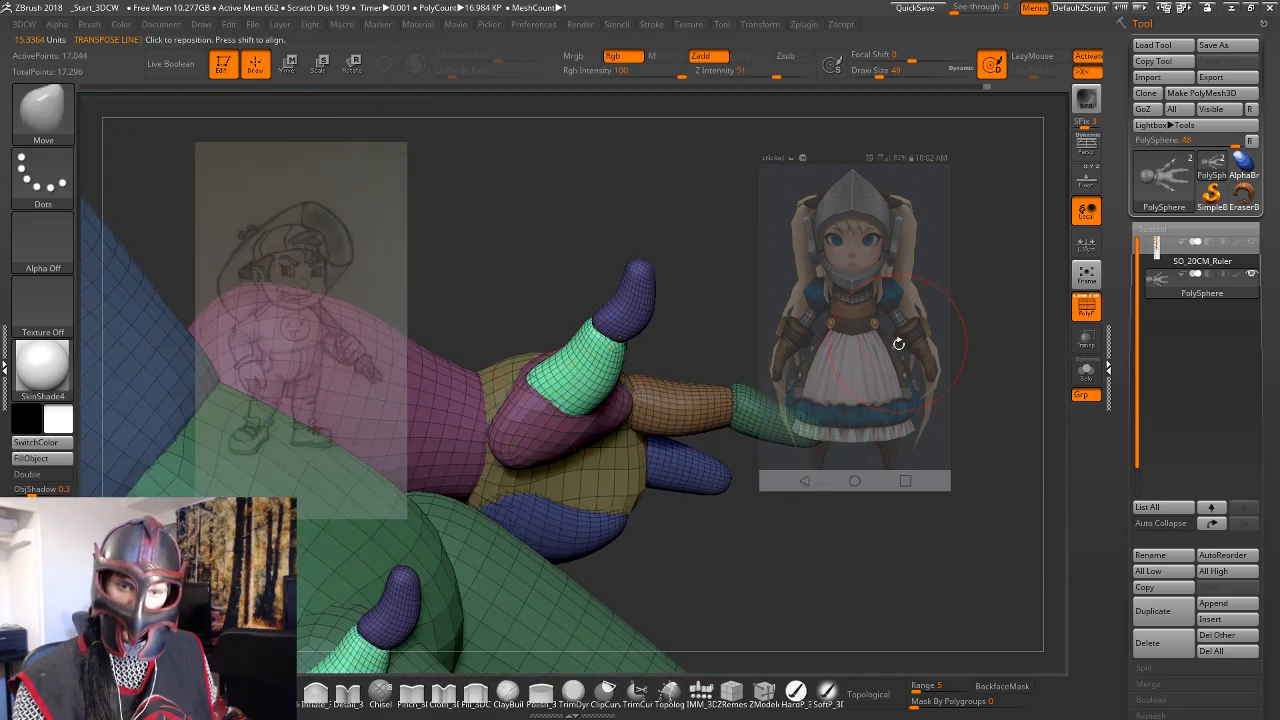
Mask everything except the purple tip segment of the thumb and place the transform gizmo on it.
mouse_move(895, 340)
left_mouse_down()
mouse_move(860, 363)
mouse_move(819, 364)
left_mouse_up()
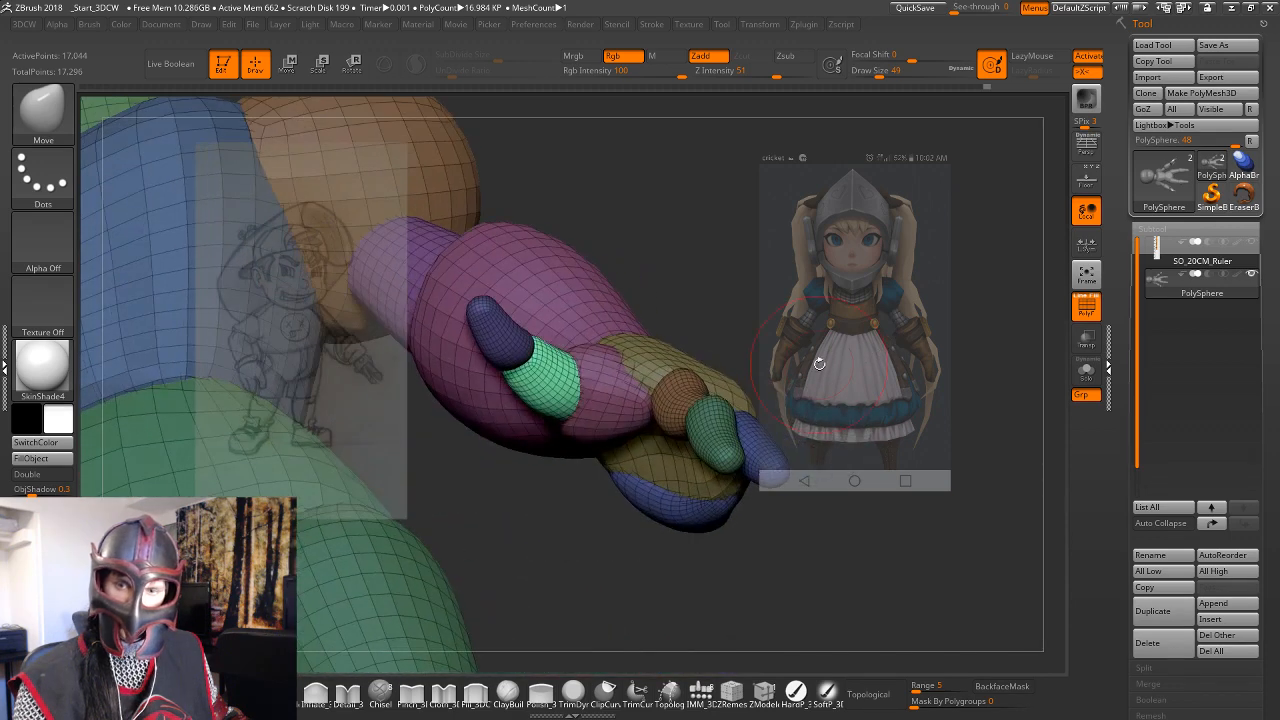
left_click_drag(880, 296, 854, 299)
key("w")
left_click(600, 317, "ctrl")
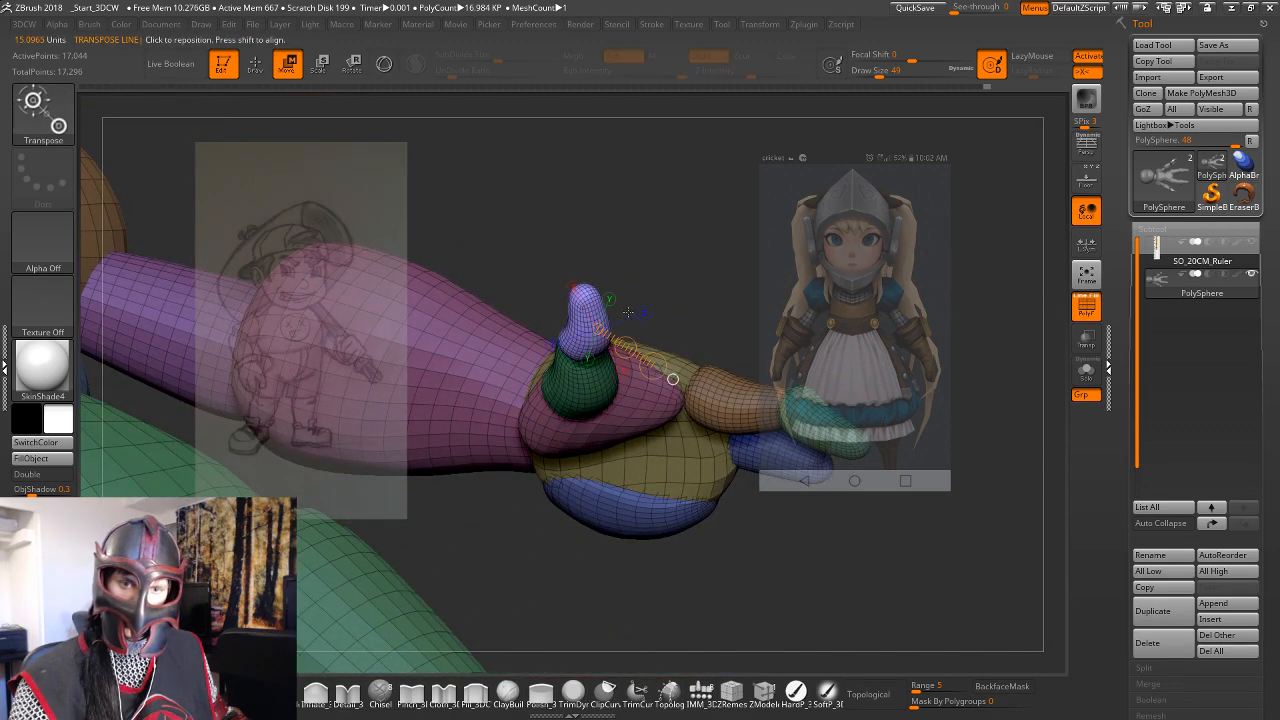
mouse_move(712, 308)
left_mouse_down()
mouse_move(689, 263)
mouse_move(704, 299)
mouse_move(700, 277)
mouse_move(658, 273)
mouse_move(645, 286)
left_mouse_up()
key("y")
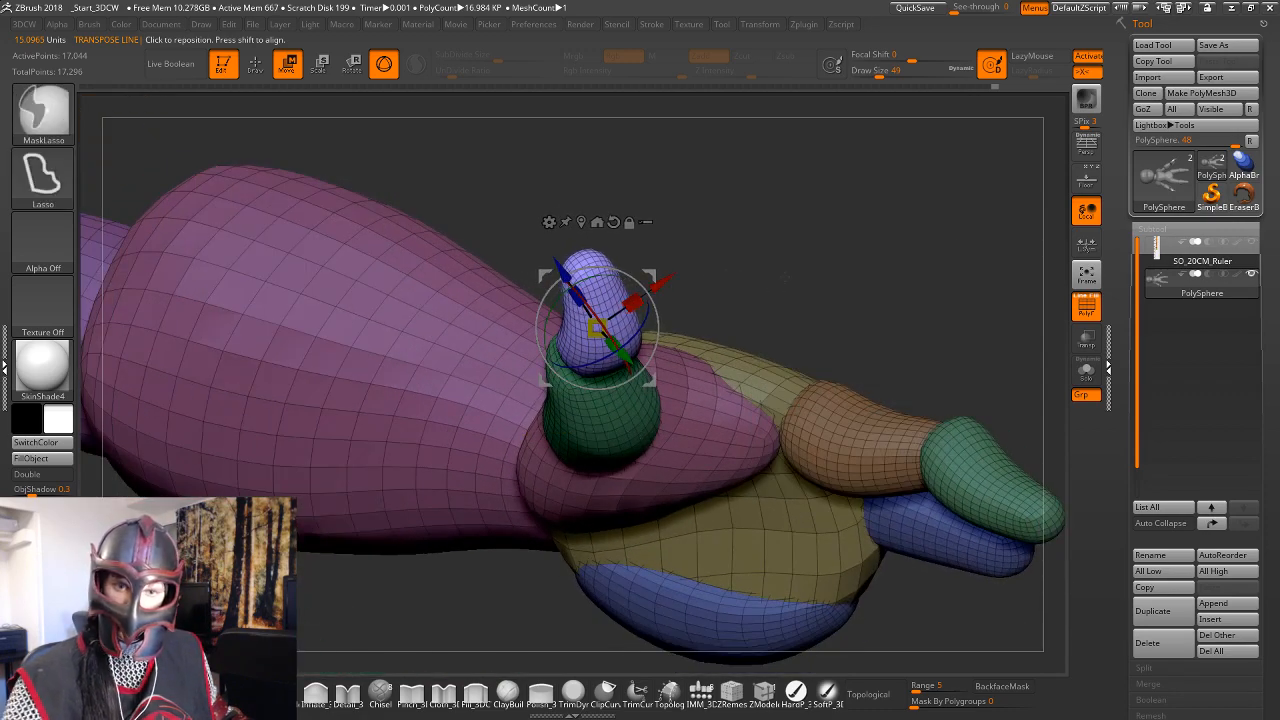
Move and rotate the thumb tip so it lines up with the end of the green middle segment.
left_click_drag(892, 306, 657, 334)
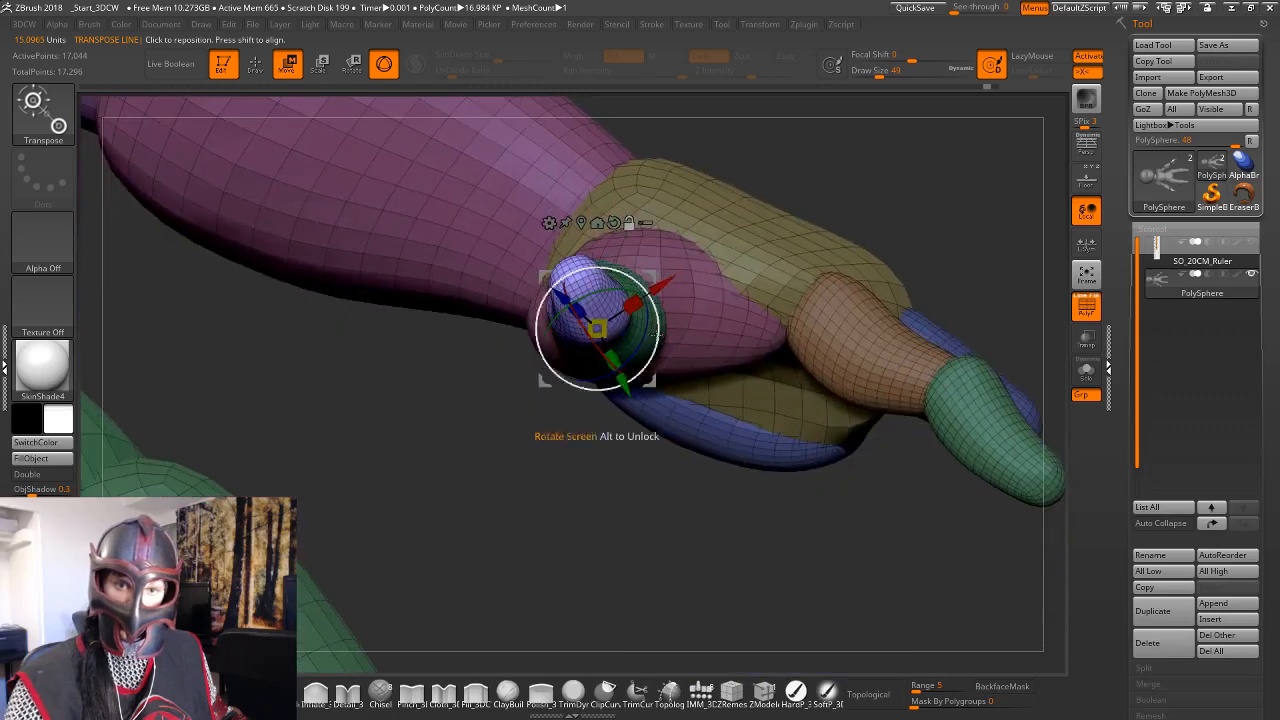
left_click_drag(668, 492, 606, 208)
left_click_drag(596, 327, 579, 294)
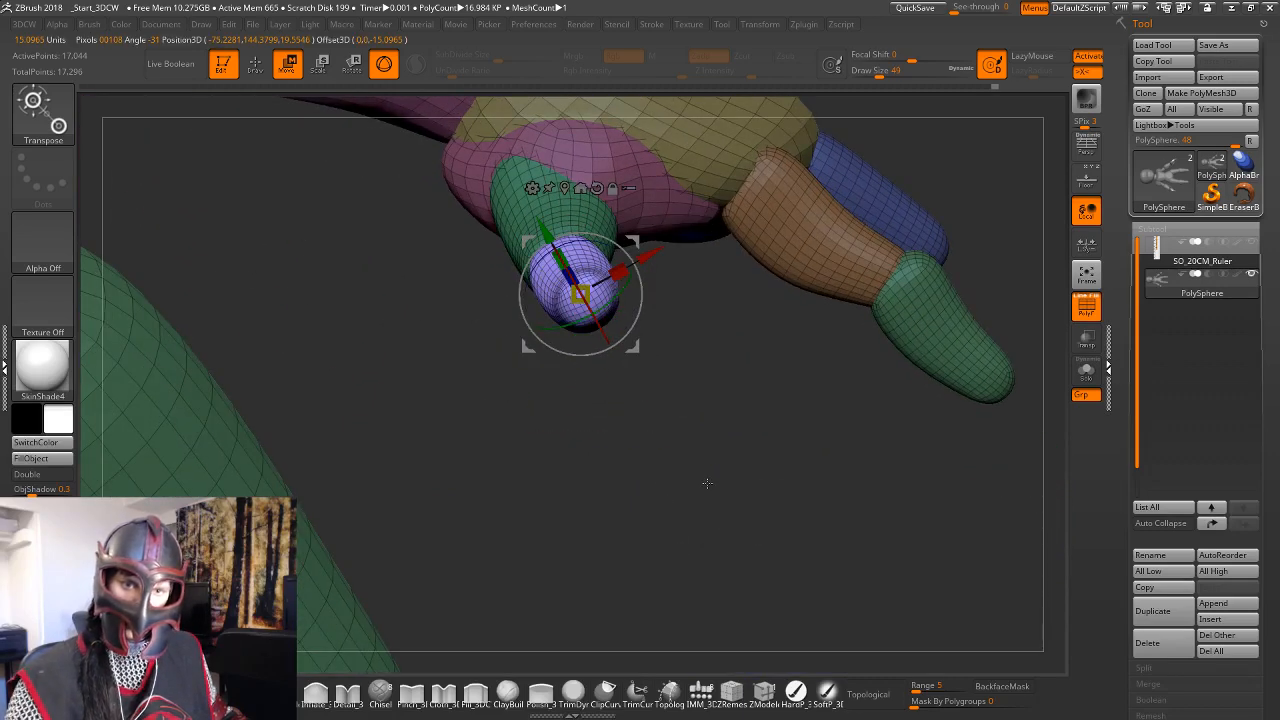
left_click_drag(707, 483, 641, 318)
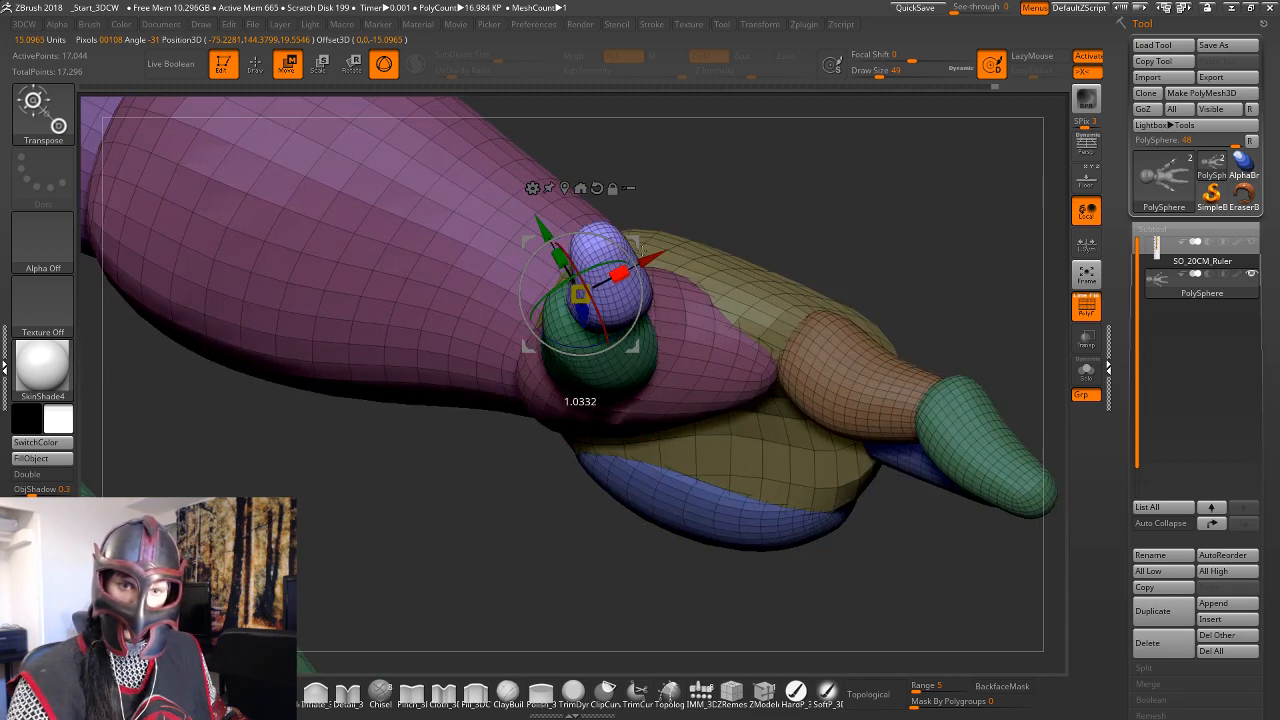
left_click_drag(676, 231, 597, 287)
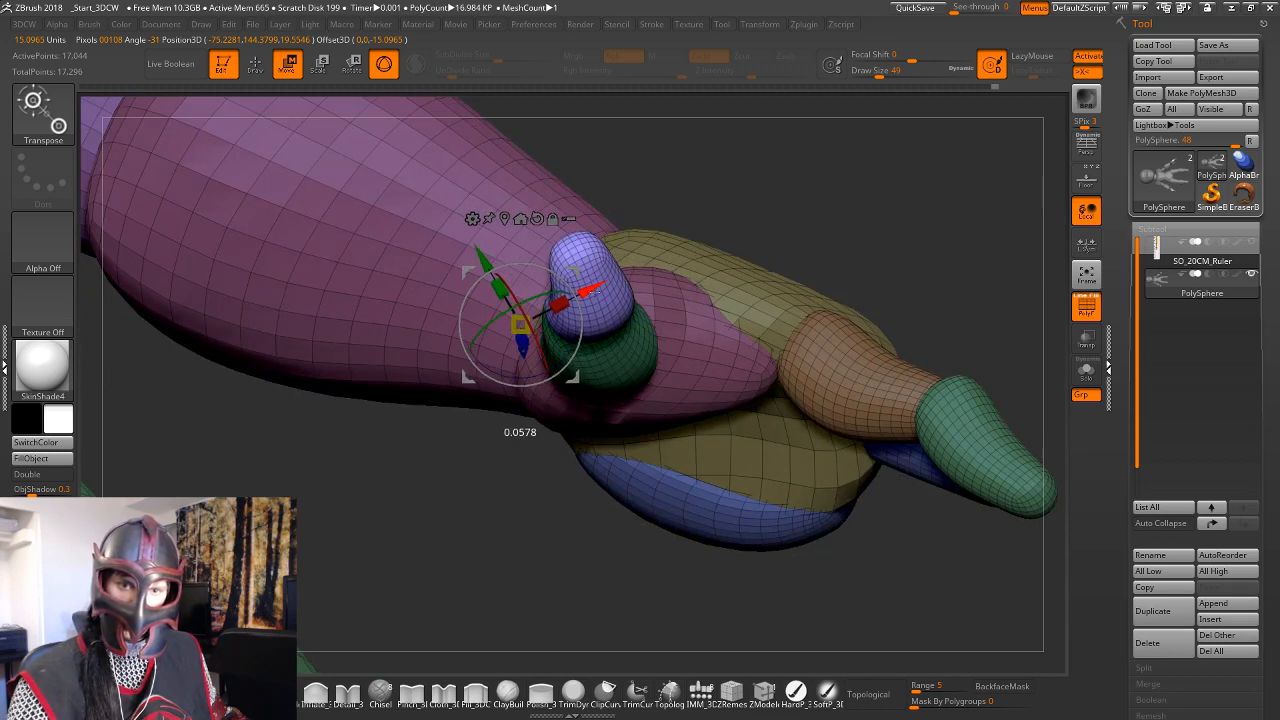
key("q")
Set the Move brush's Draw Size to 41 and reshape the thumb tip into a fuller, rounded form.
mouse_move(862, 271)
left_mouse_down()
mouse_move(863, 169)
mouse_move(849, 257)
mouse_move(862, 273)
mouse_move(838, 272)
left_mouse_up()
key("space")
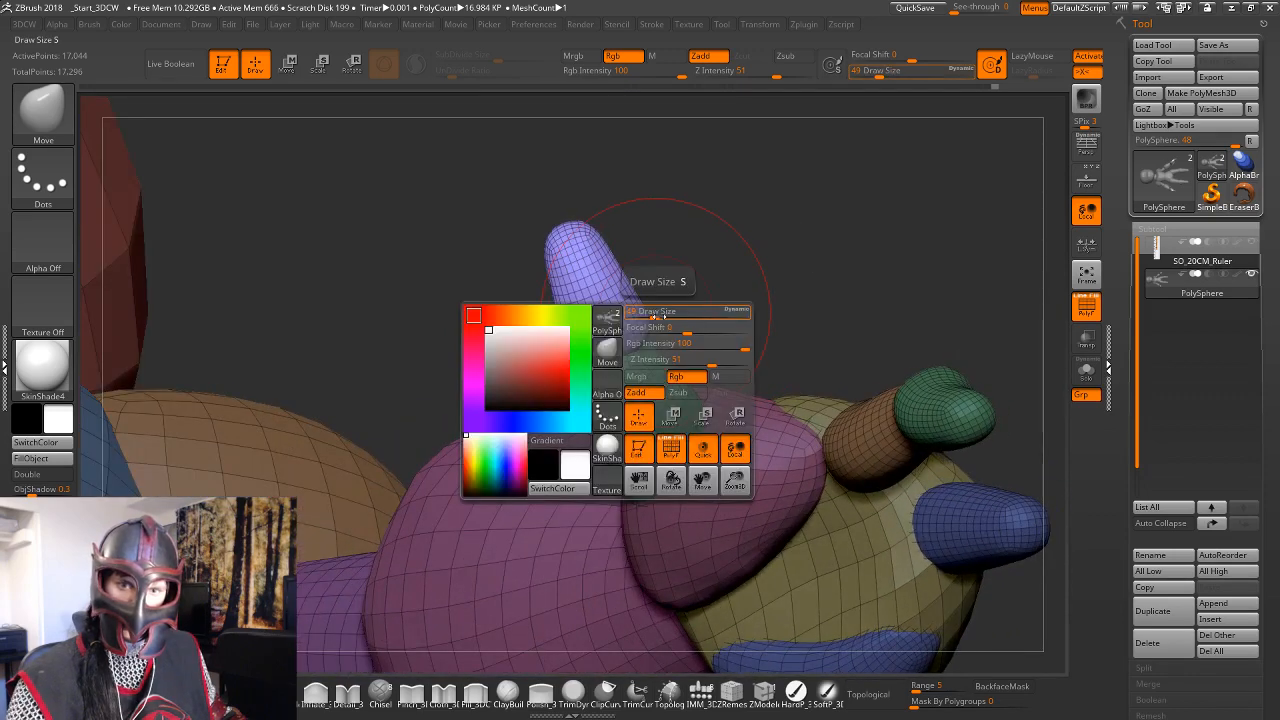
left_click(645, 311)
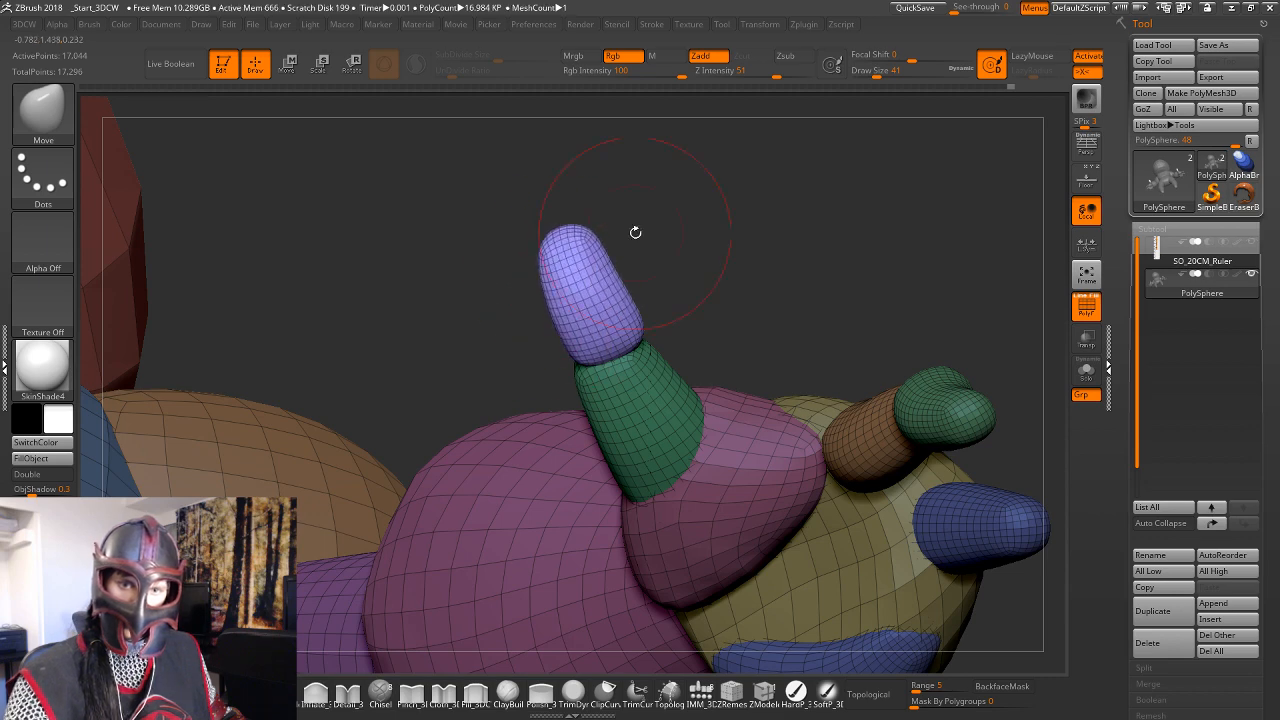
mouse_move(635, 232)
left_mouse_down()
mouse_move(700, 350)
mouse_move(797, 403)
mouse_move(734, 351)
mouse_move(760, 472)
mouse_move(573, 345)
mouse_move(706, 457)
mouse_move(706, 420)
mouse_move(737, 531)
mouse_move(780, 491)
mouse_move(860, 451)
mouse_move(771, 520)
mouse_move(893, 453)
mouse_move(734, 554)
mouse_move(894, 466)
mouse_move(846, 517)
mouse_move(806, 528)
mouse_move(829, 520)
mouse_move(846, 447)
mouse_move(903, 483)
mouse_move(879, 426)
mouse_move(846, 442)
left_mouse_up()
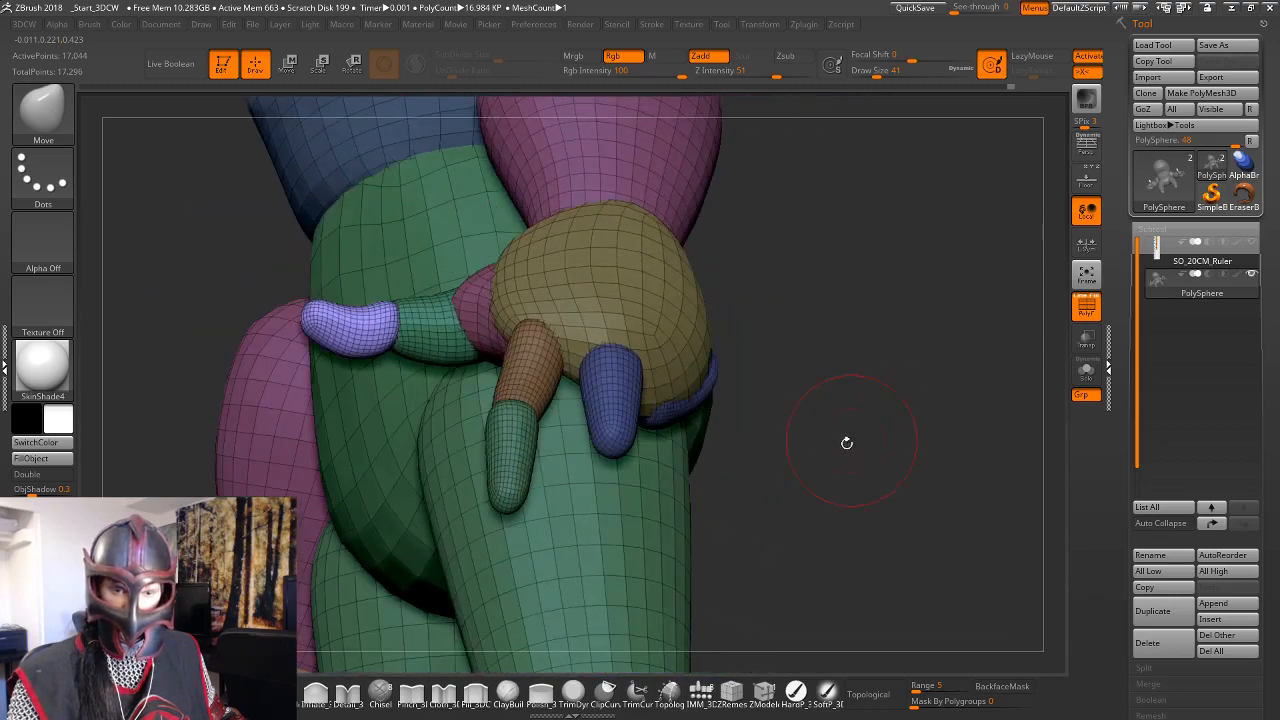
Insert a fingertip mesh on the end of the blue finger's base segment with the IMM_3DCW brush.
left_click(706, 703)
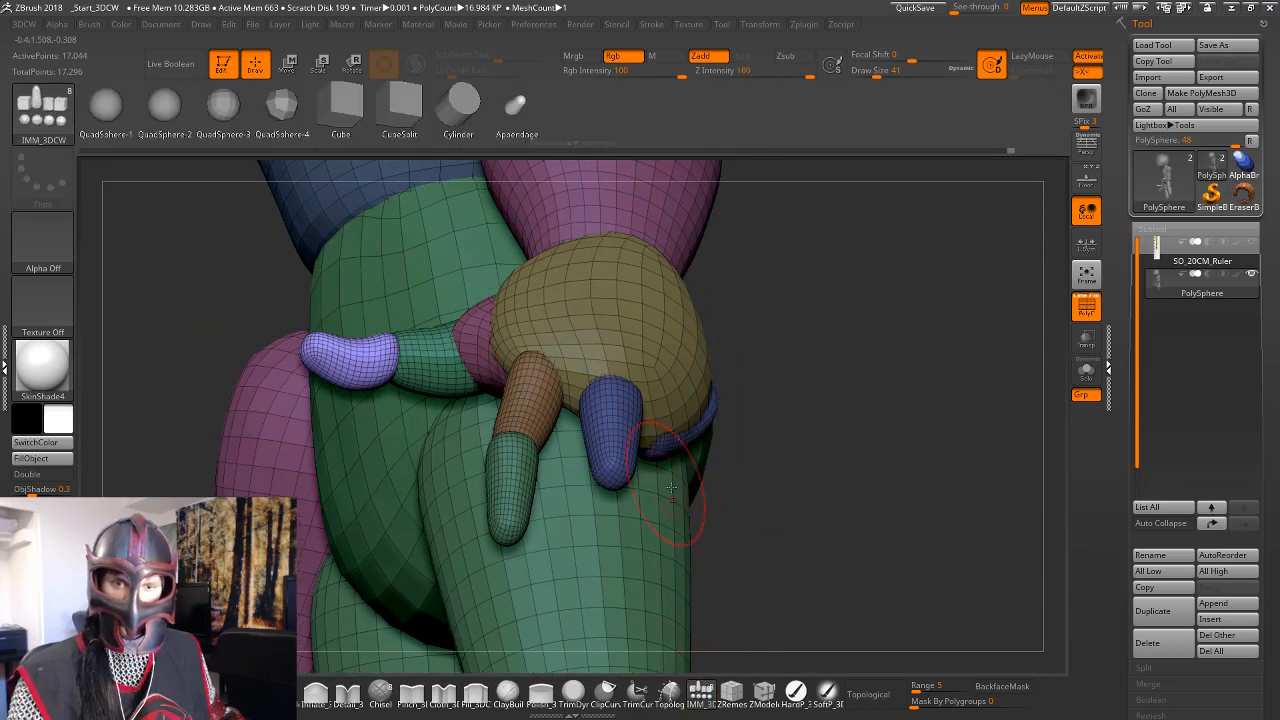
left_click_drag(670, 487, 717, 395)
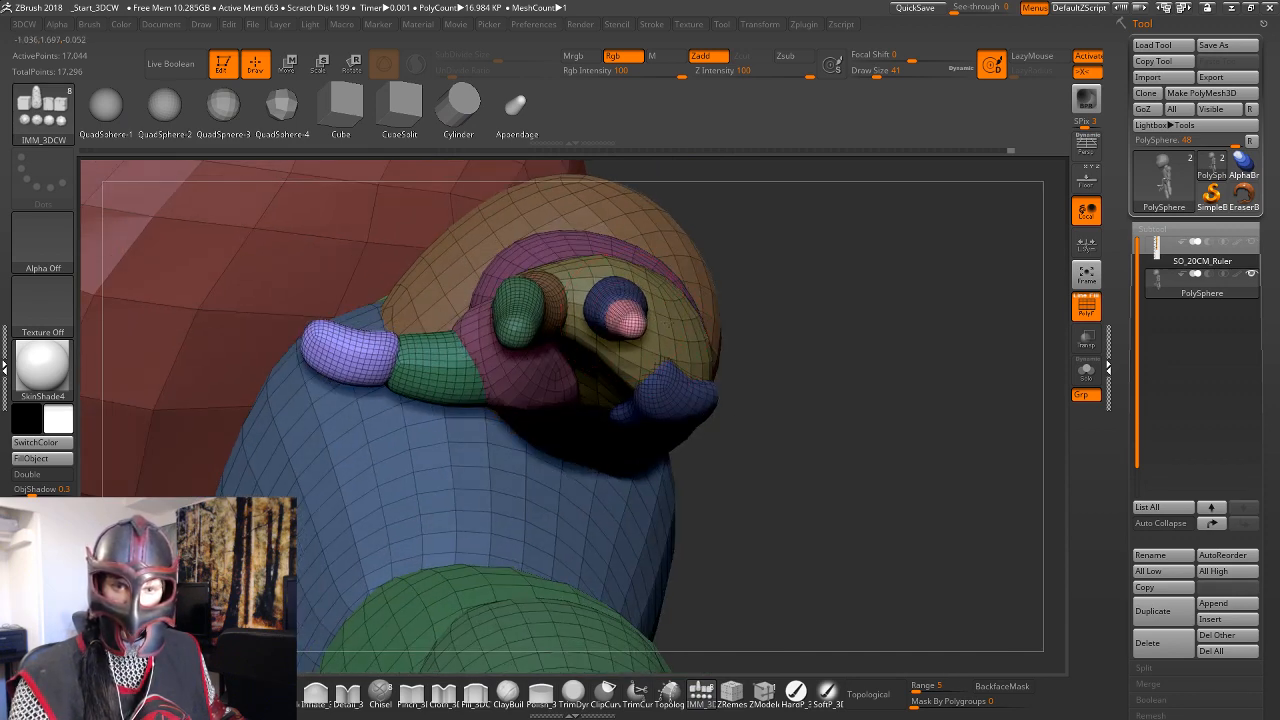
left_click_drag(684, 327, 686, 328)
left_click_drag(816, 367, 746, 394)
key("w")
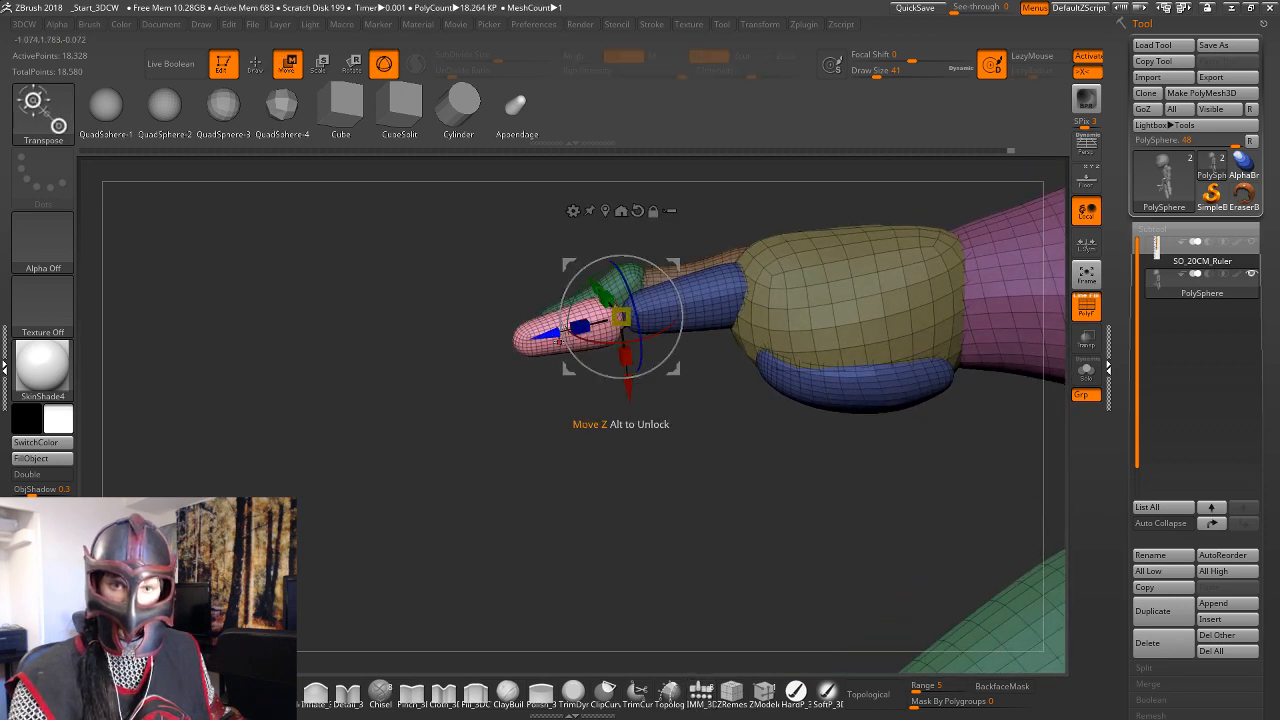
Move the pink fingertip along the gizmo axes until it sits on the end of the blue base segment.
left_click_drag(562, 331, 583, 327)
left_click_drag(602, 489, 854, 519)
left_click_drag(626, 374, 635, 373)
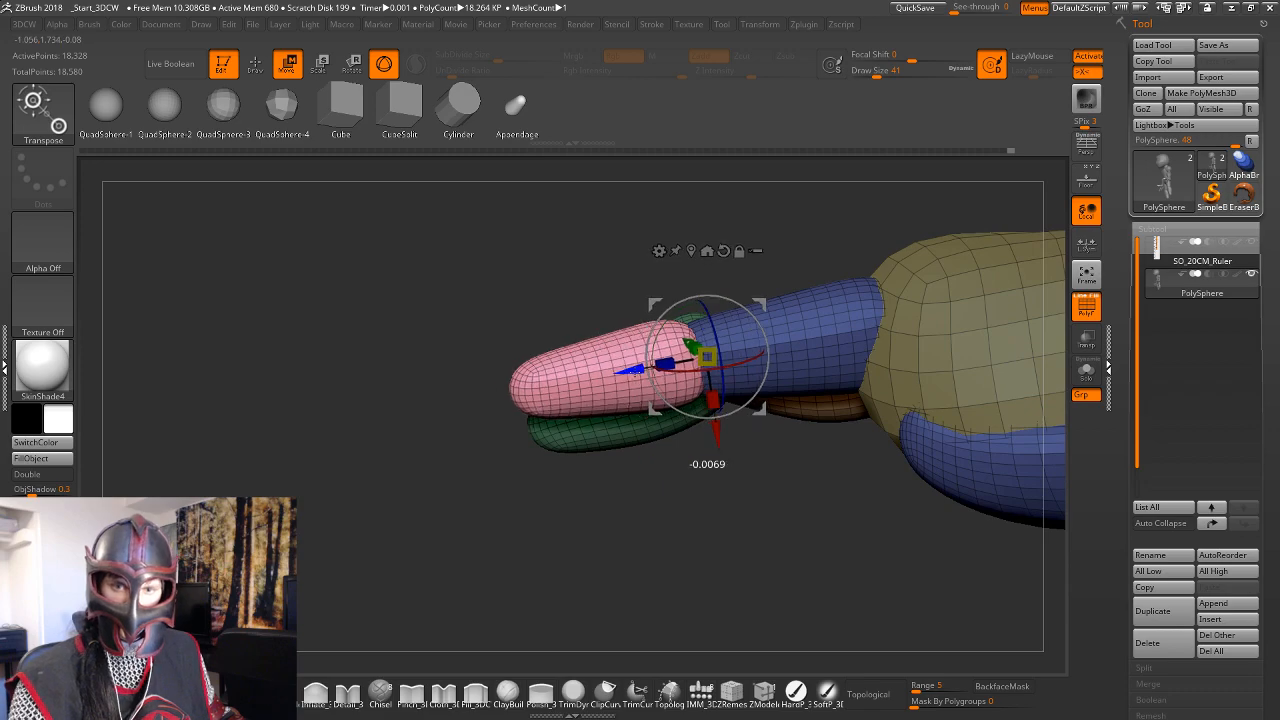
key("q")
mouse_move(602, 531)
left_mouse_down()
mouse_move(793, 497)
mouse_move(942, 371)
mouse_move(974, 423)
mouse_move(962, 392)
mouse_move(942, 415)
mouse_move(914, 386)
mouse_move(826, 382)
mouse_move(828, 399)
left_mouse_up()
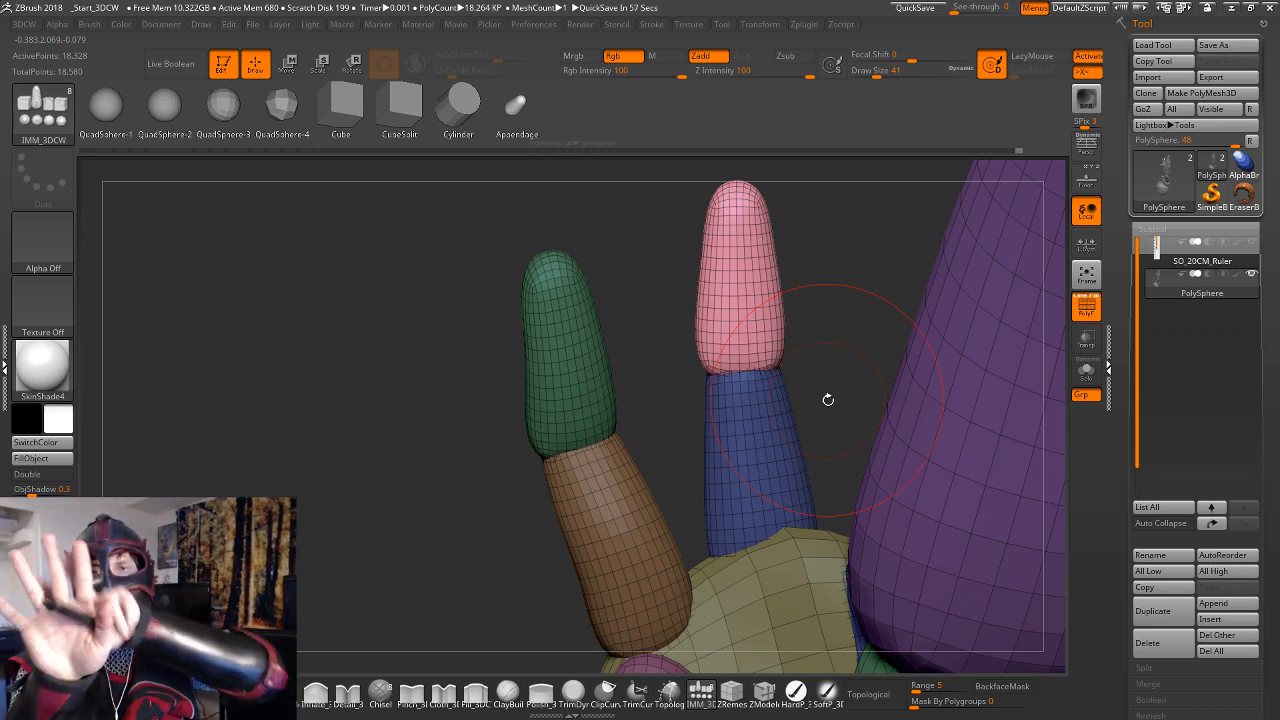
left_click_drag(837, 300, 805, 340)
left_click_drag(652, 435, 932, 443)
Recenter the transform gizmo on the pink fingertip, and shift and rotate the tip in line with the blue segment.
key("w")
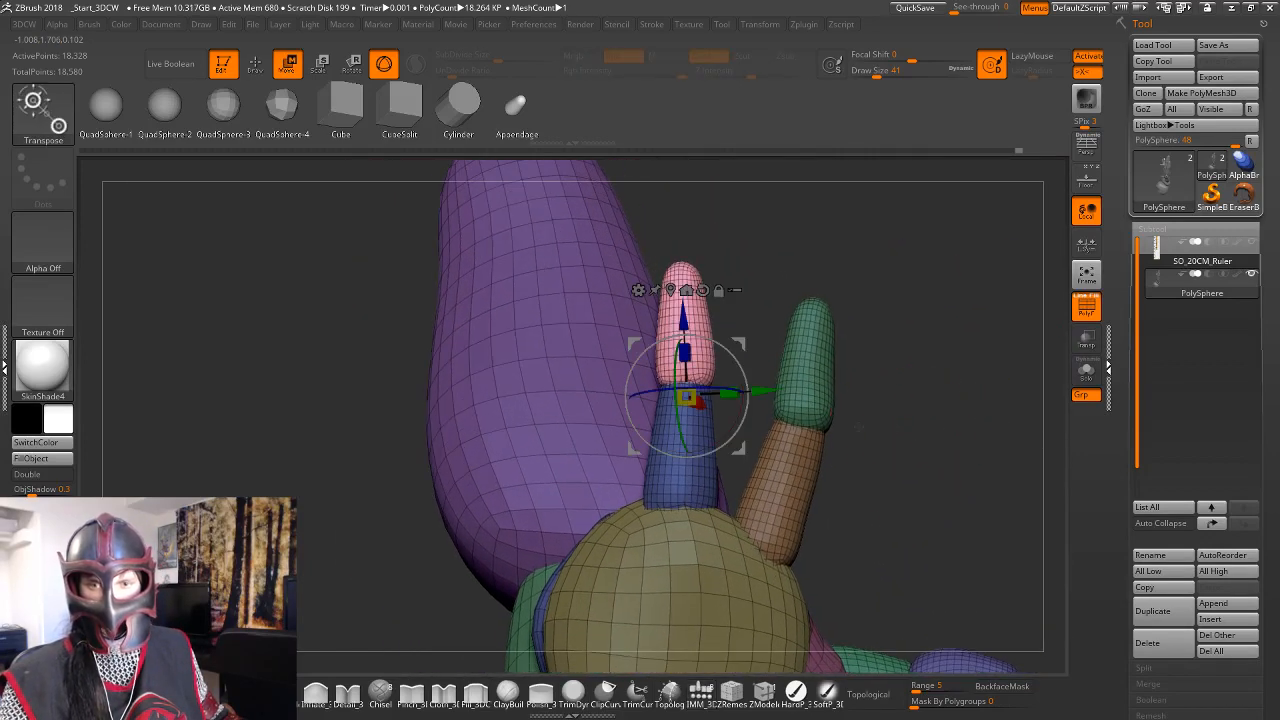
left_click(702, 290, "alt")
left_click(671, 290)
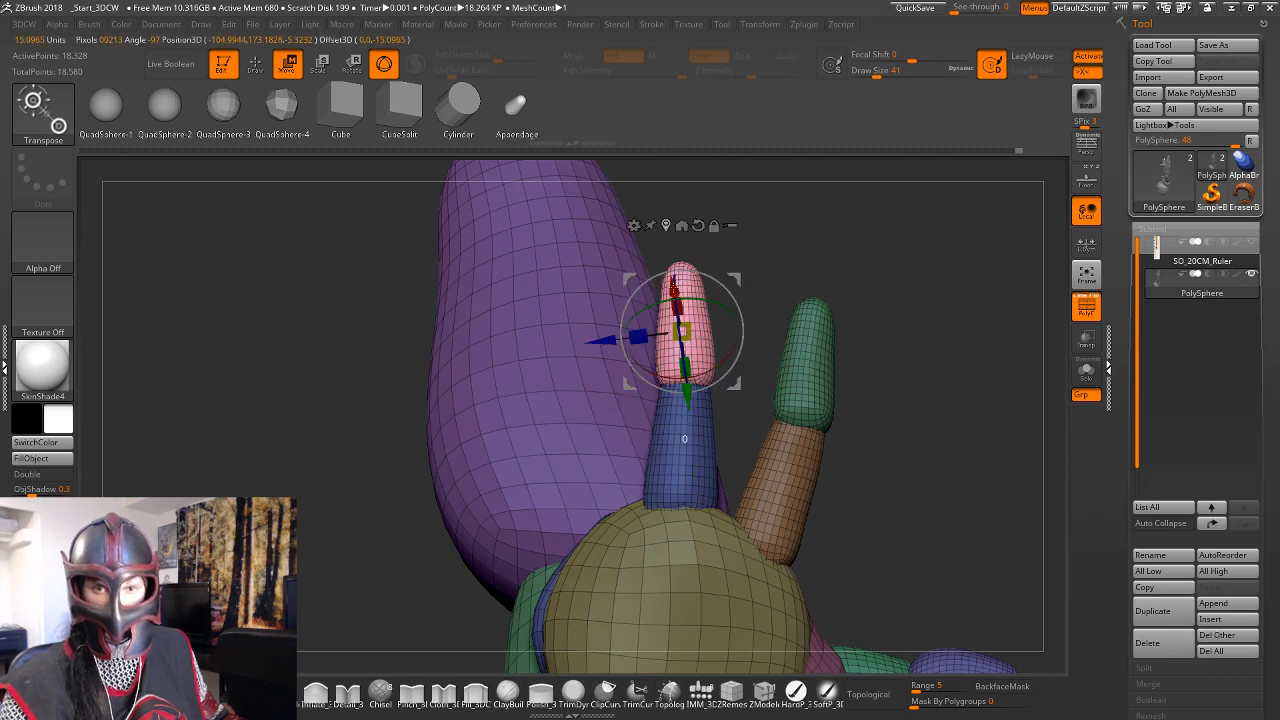
left_click_drag(762, 327, 892, 352)
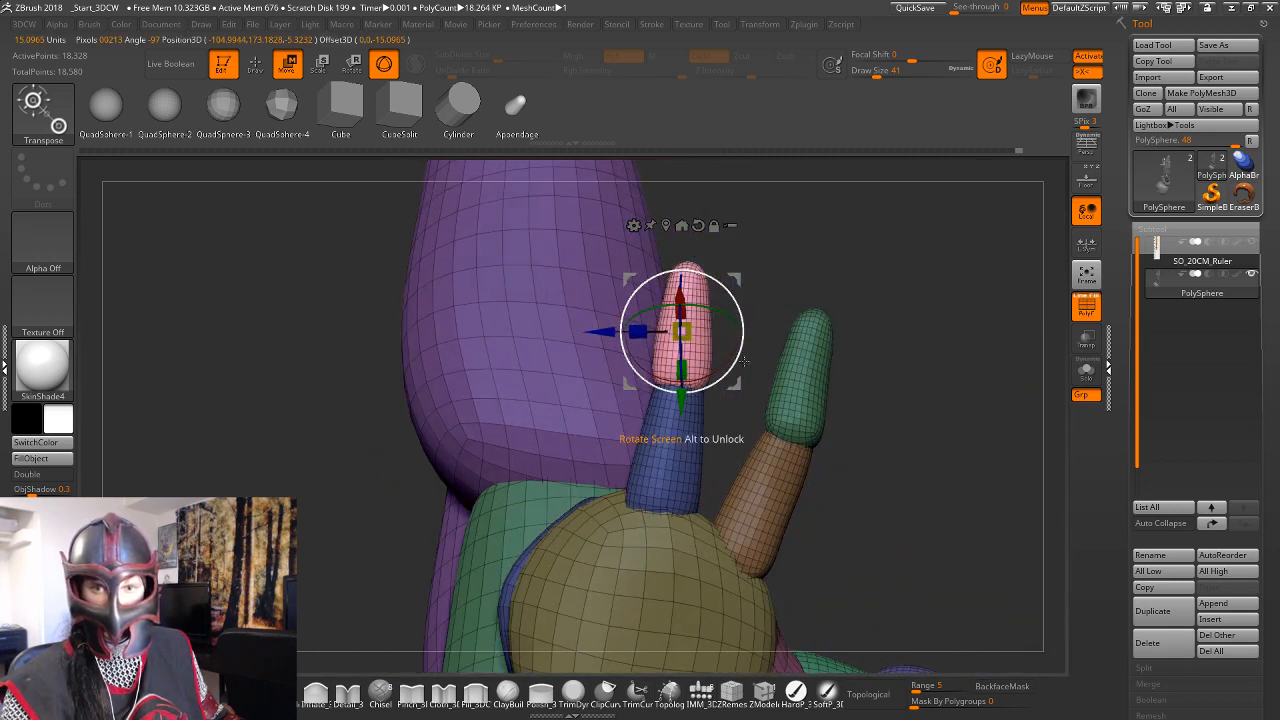
left_click_drag(596, 330, 609, 330)
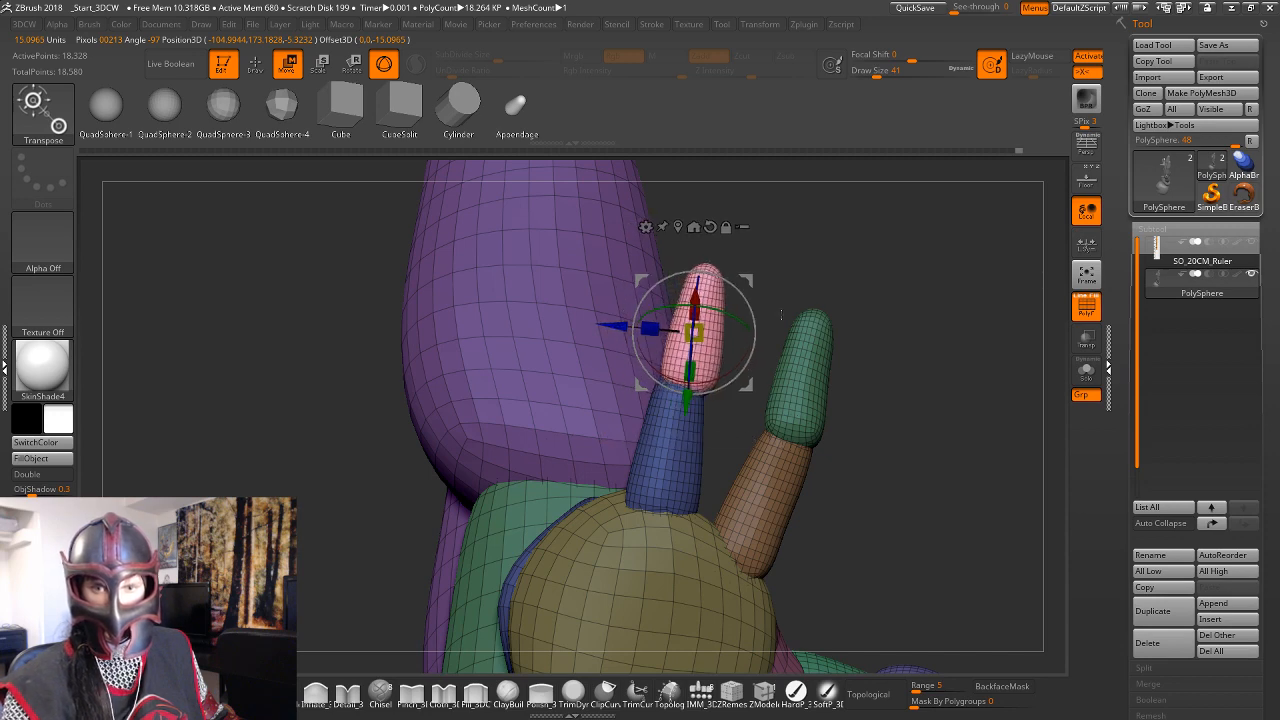
left_click_drag(781, 315, 994, 360)
left_click_drag(611, 326, 606, 326)
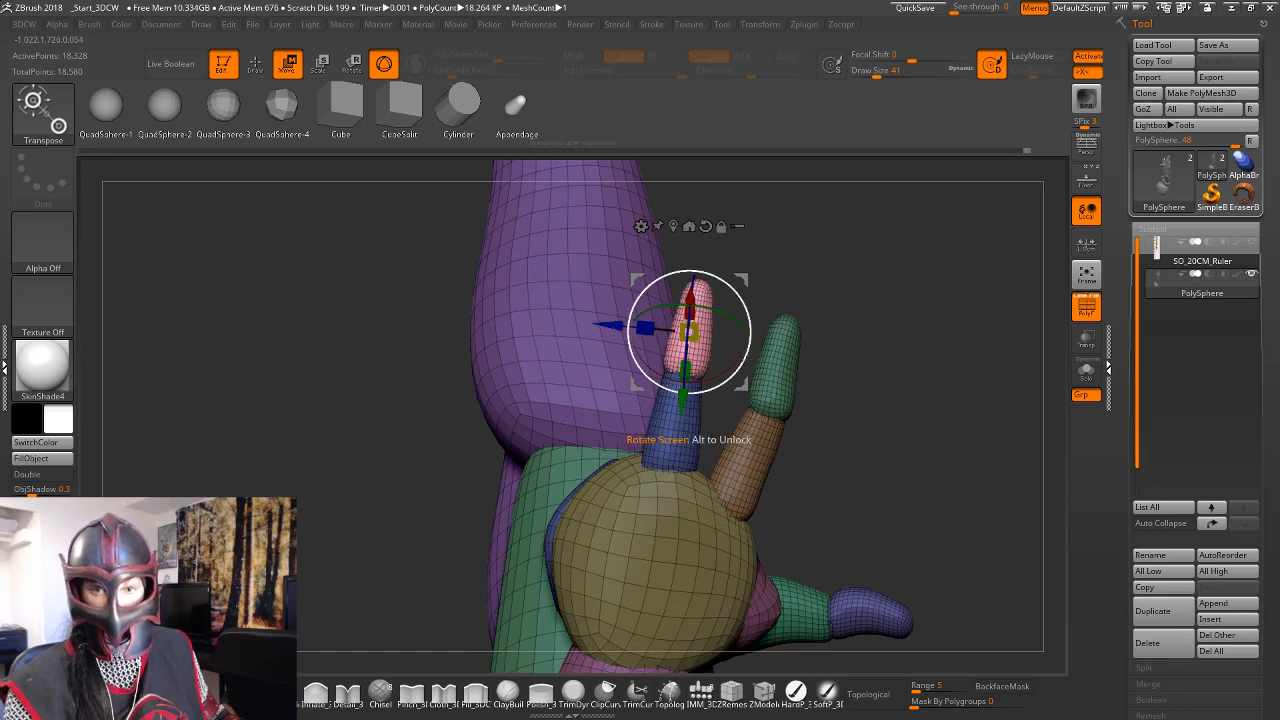
left_click_drag(748, 345, 747, 348)
Bend the pink fingertip into a gentle curve using a transpose line drawn from its tip to its base.
left_click_drag(882, 354, 907, 231, "alt")
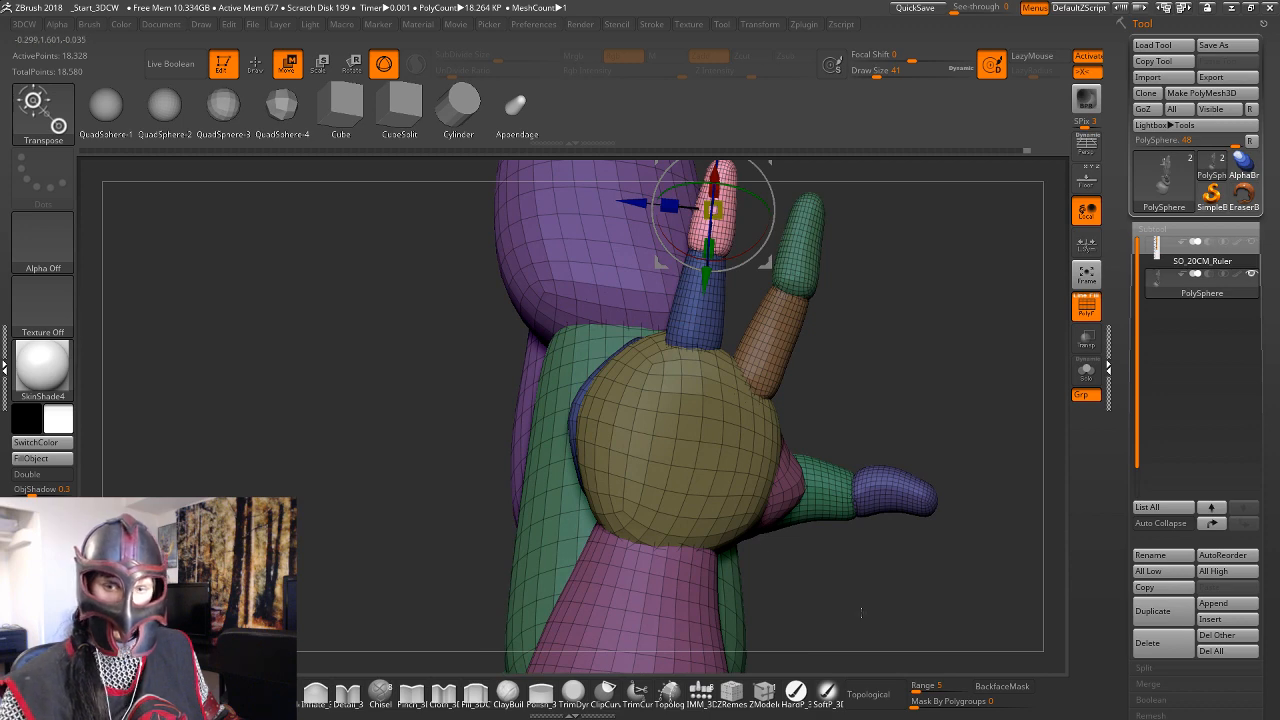
left_click_drag(861, 613, 793, 535)
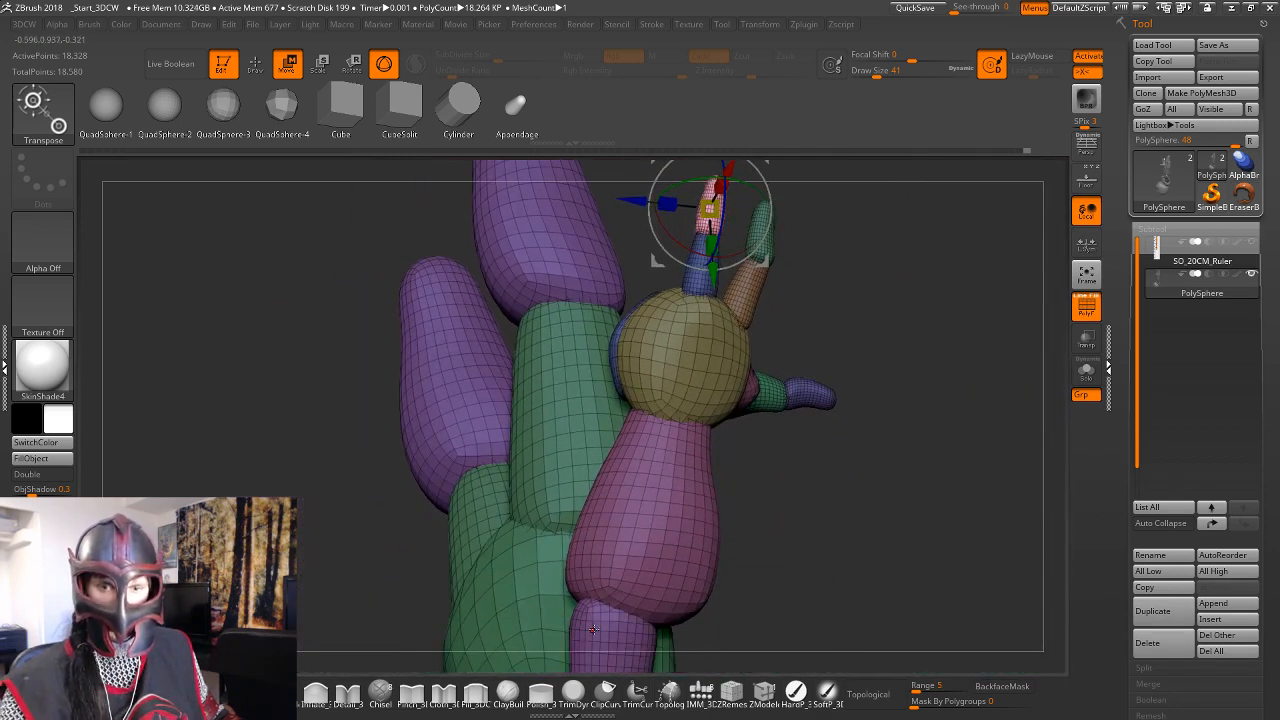
key("q")
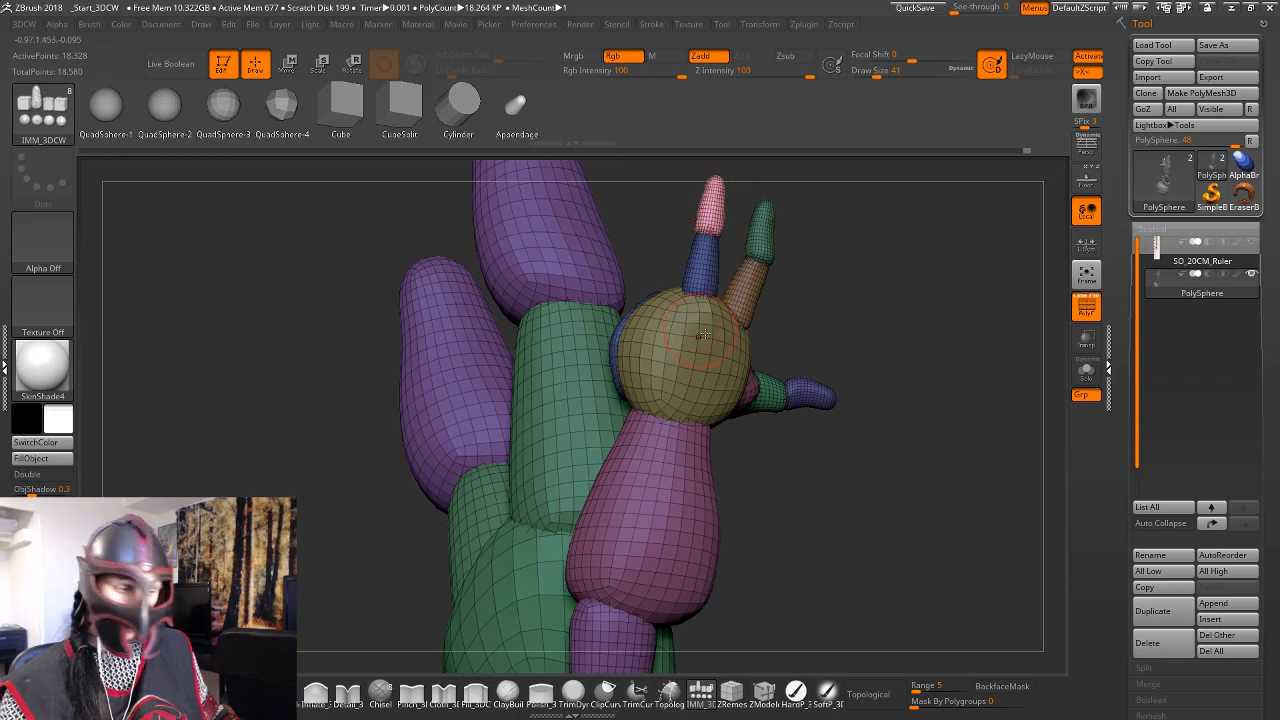
left_click_drag(867, 365, 977, 443)
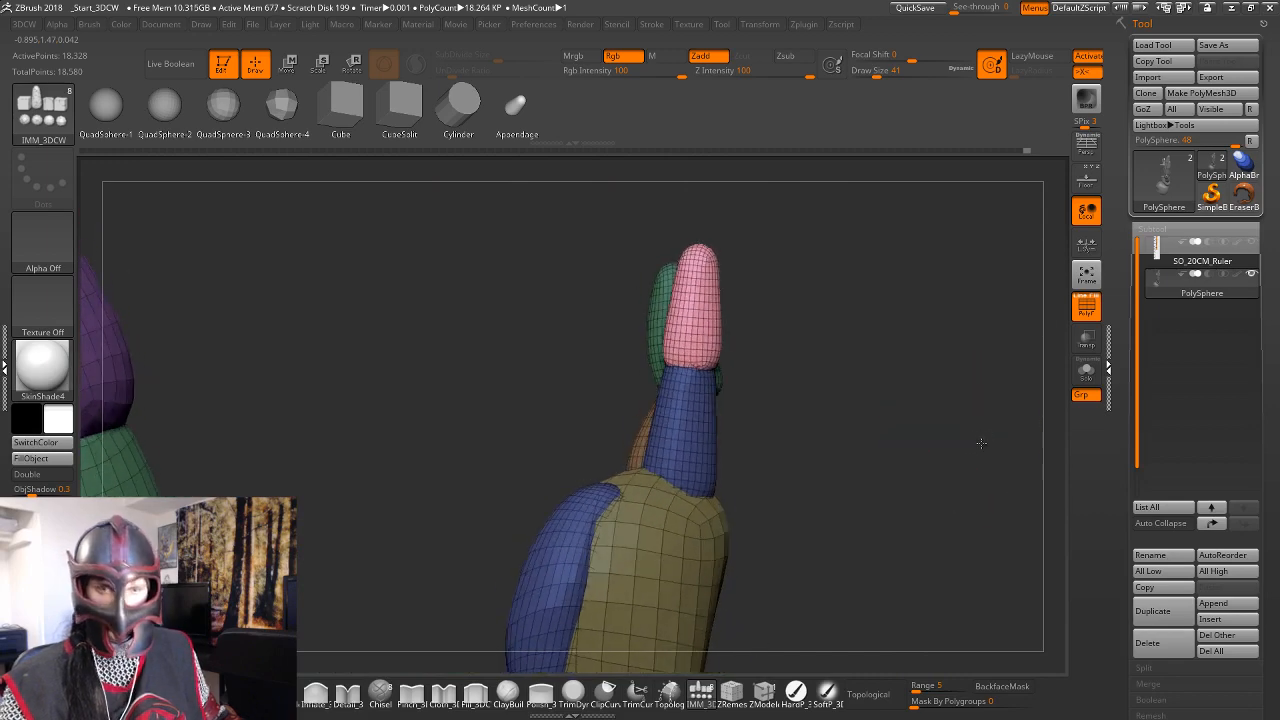
key("w")
key("y")
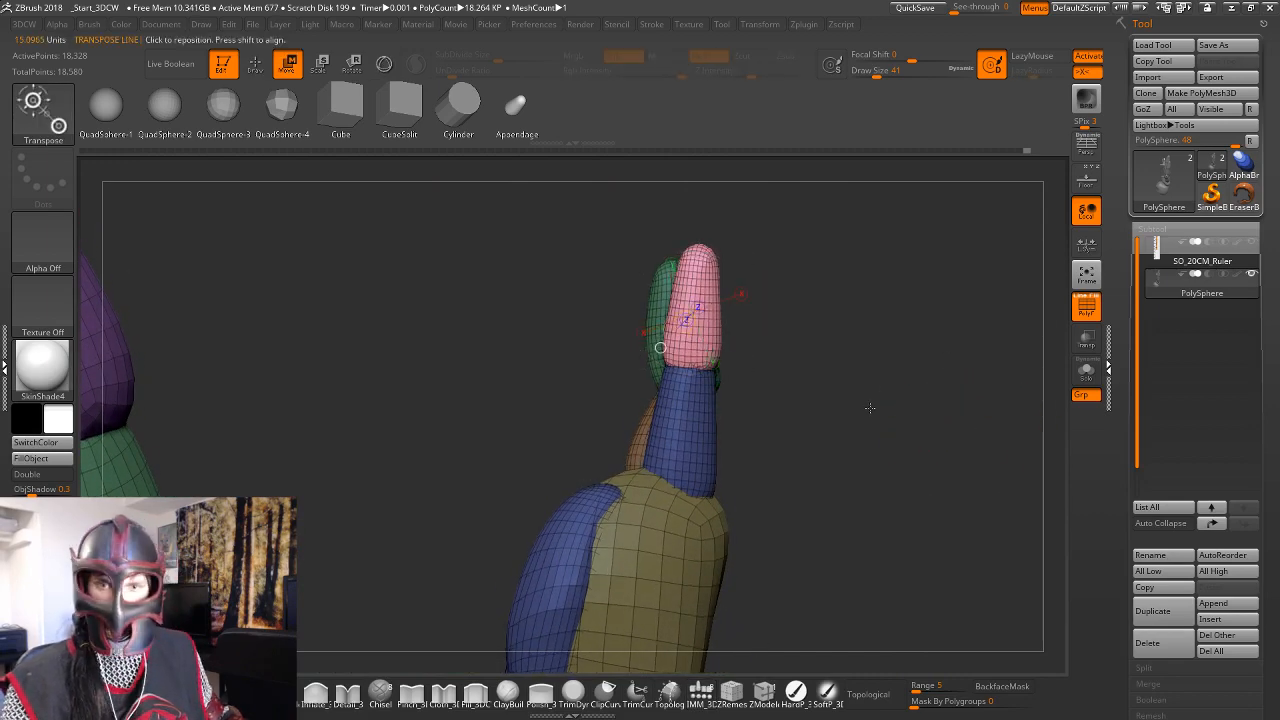
left_click_drag(870, 408, 860, 371)
left_click_drag(702, 246, 699, 293)
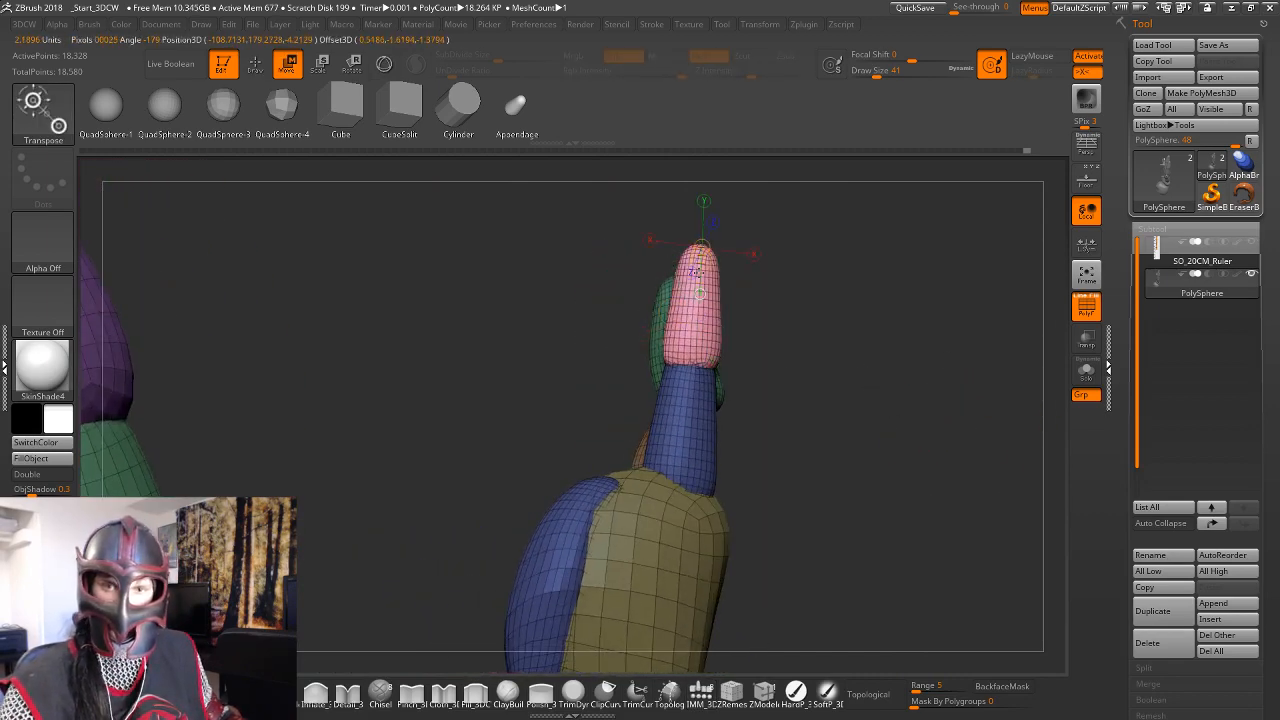
mouse_move(784, 388)
left_mouse_down()
mouse_move(801, 403)
mouse_move(778, 405)
left_mouse_up()
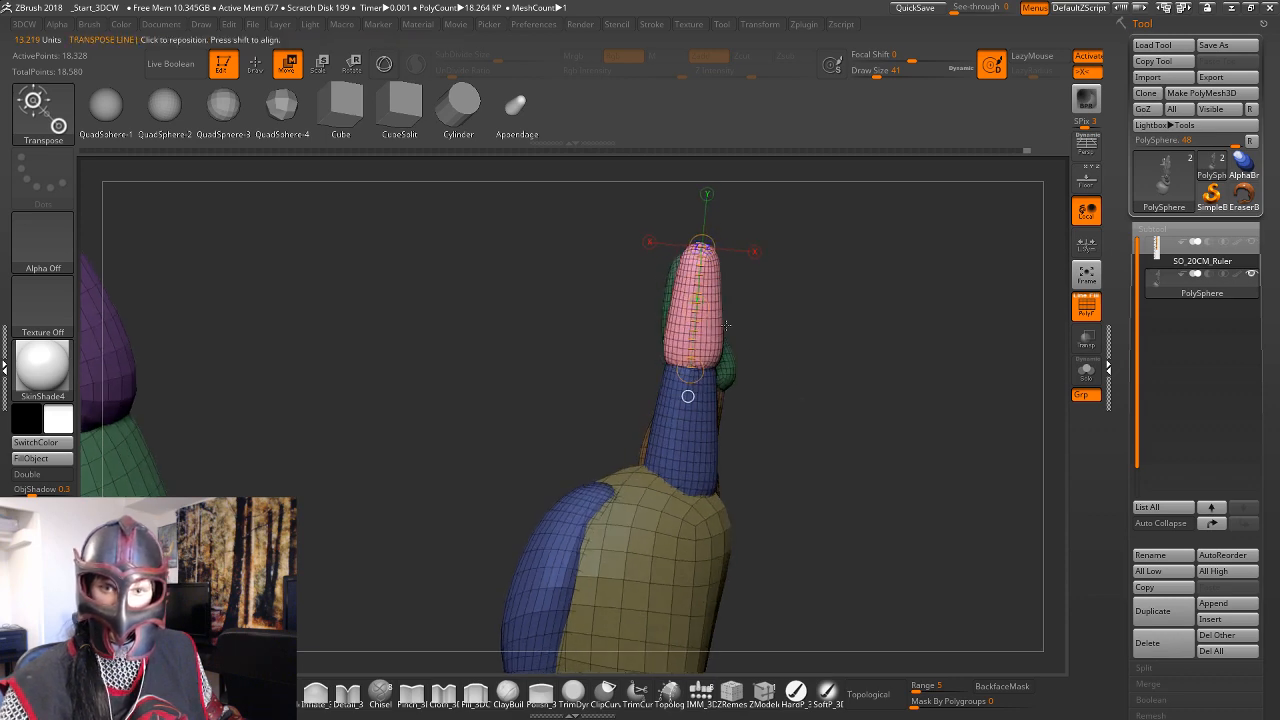
left_click_drag(696, 307, 695, 308)
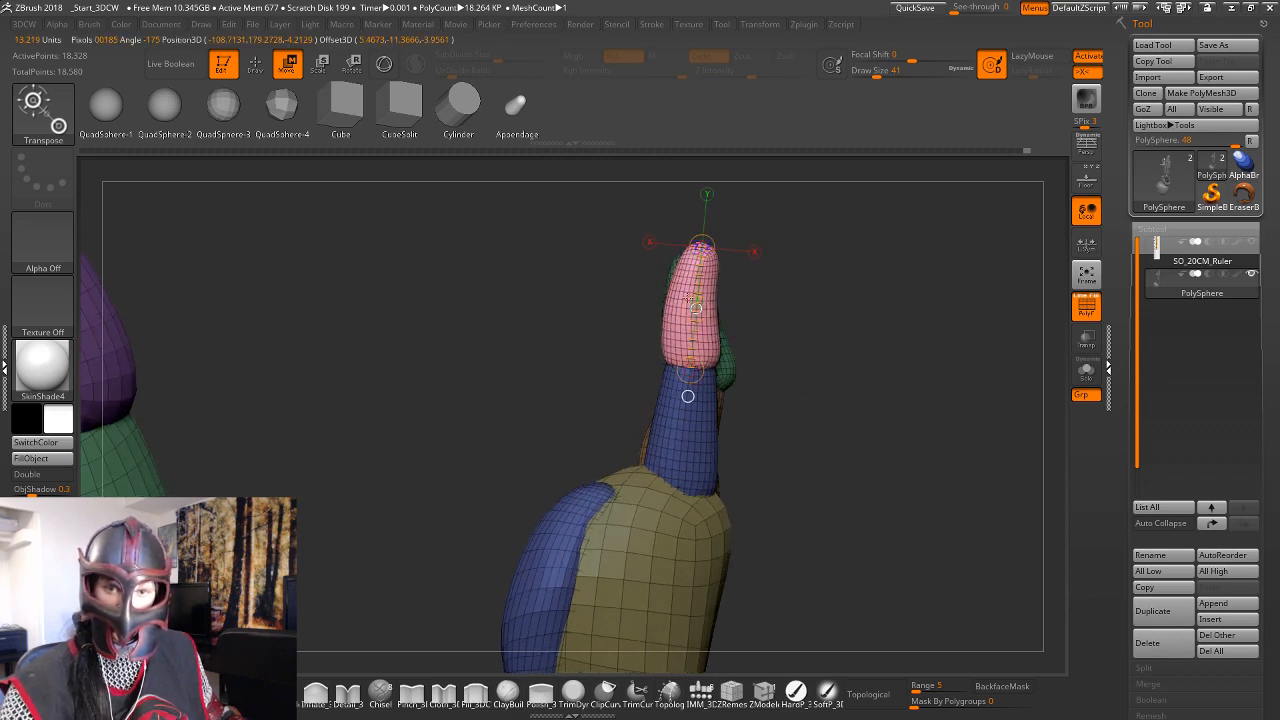
left_click_drag(836, 316, 778, 304)
left_click_drag(823, 333, 816, 329)
left_click_drag(696, 308, 698, 309)
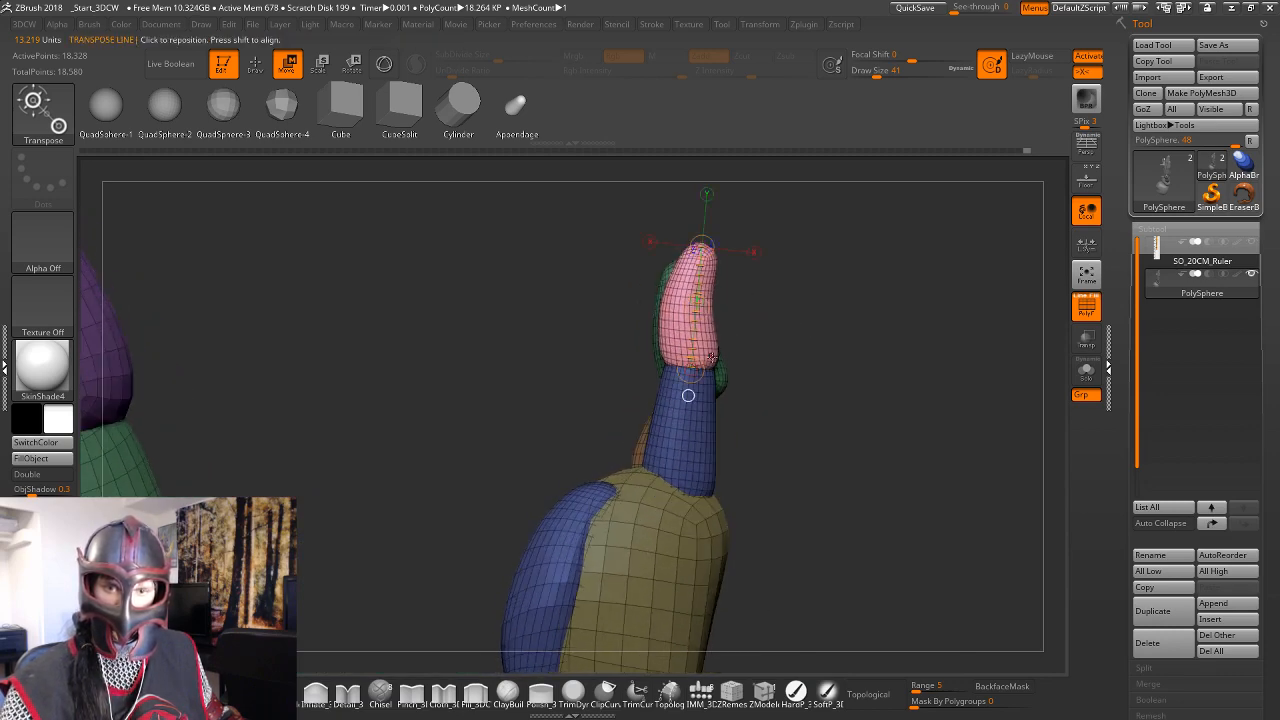
Isolate the blue finger base from the matching blue palm pad with masks and give it its own polygroup.
left_click(695, 441, "ctrl")
left_click(697, 445)
left_click_drag(822, 487, 770, 459, "alt")
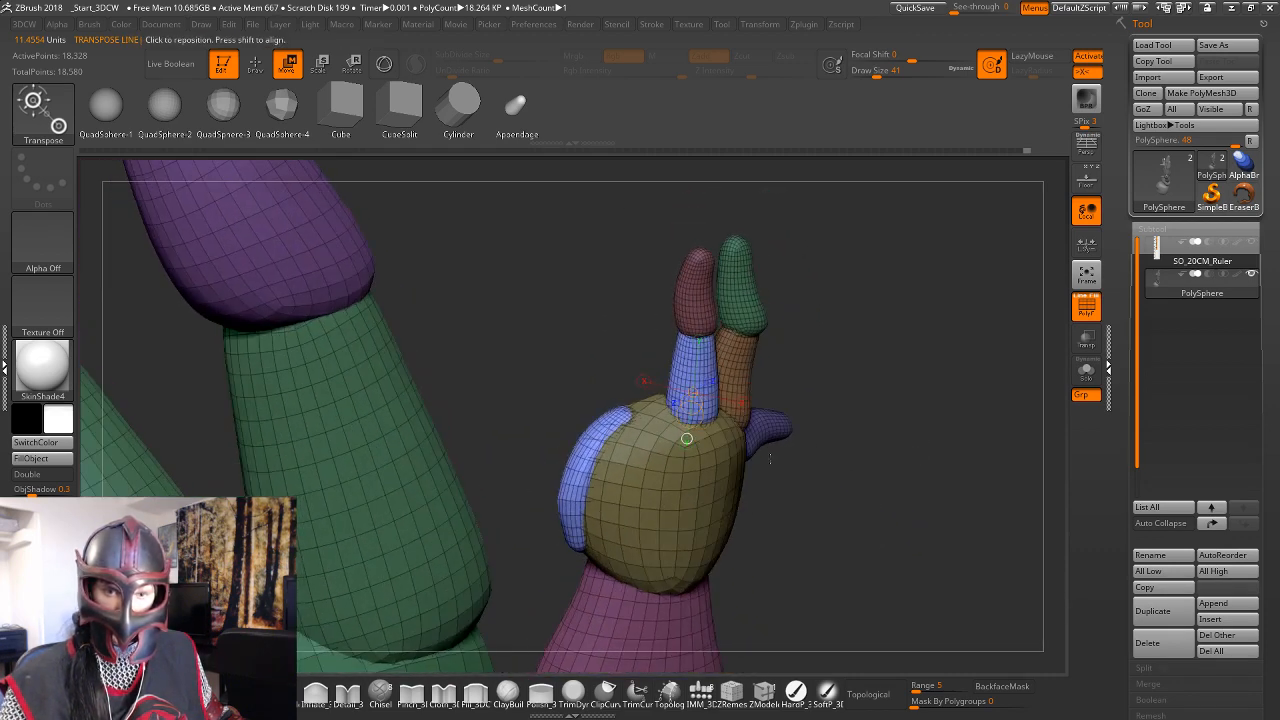
key("ctrl")
mouse_move(561, 588)
left_mouse_down("ctrl")
mouse_move(537, 535)
mouse_move(536, 450)
mouse_move(537, 543)
left_mouse_up("ctrl")
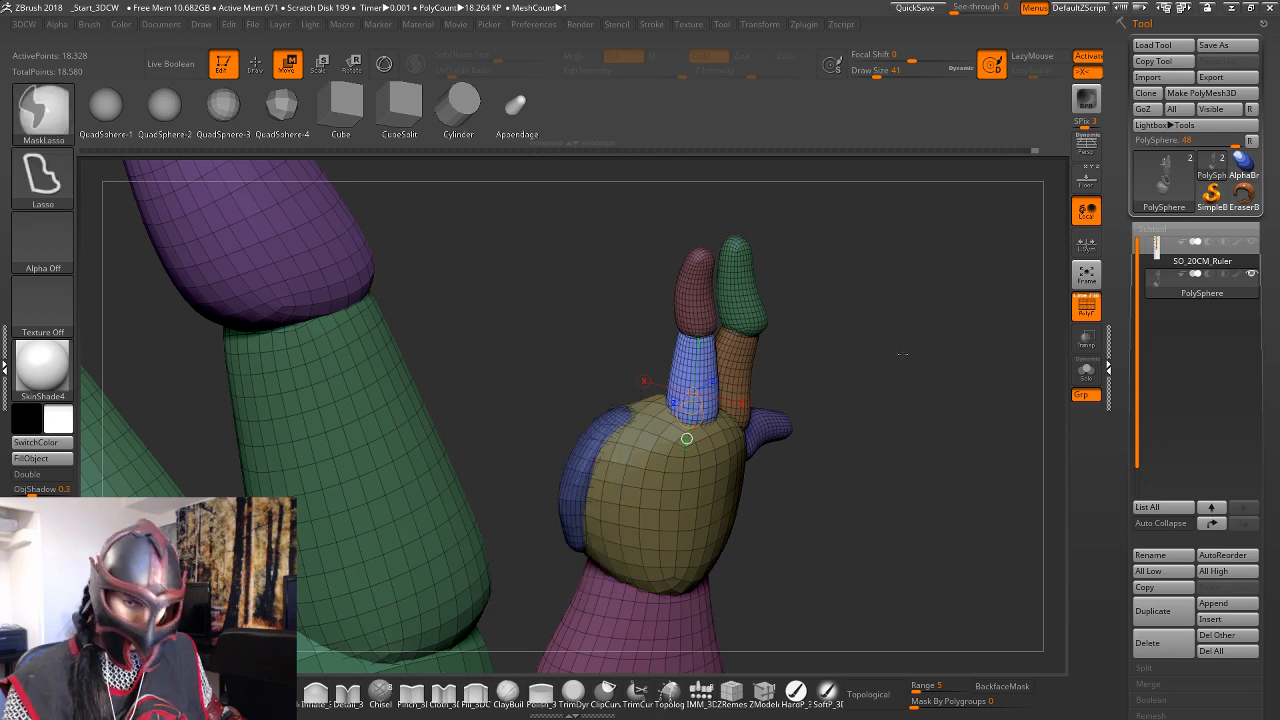
left_click(900, 362, "ctrl")
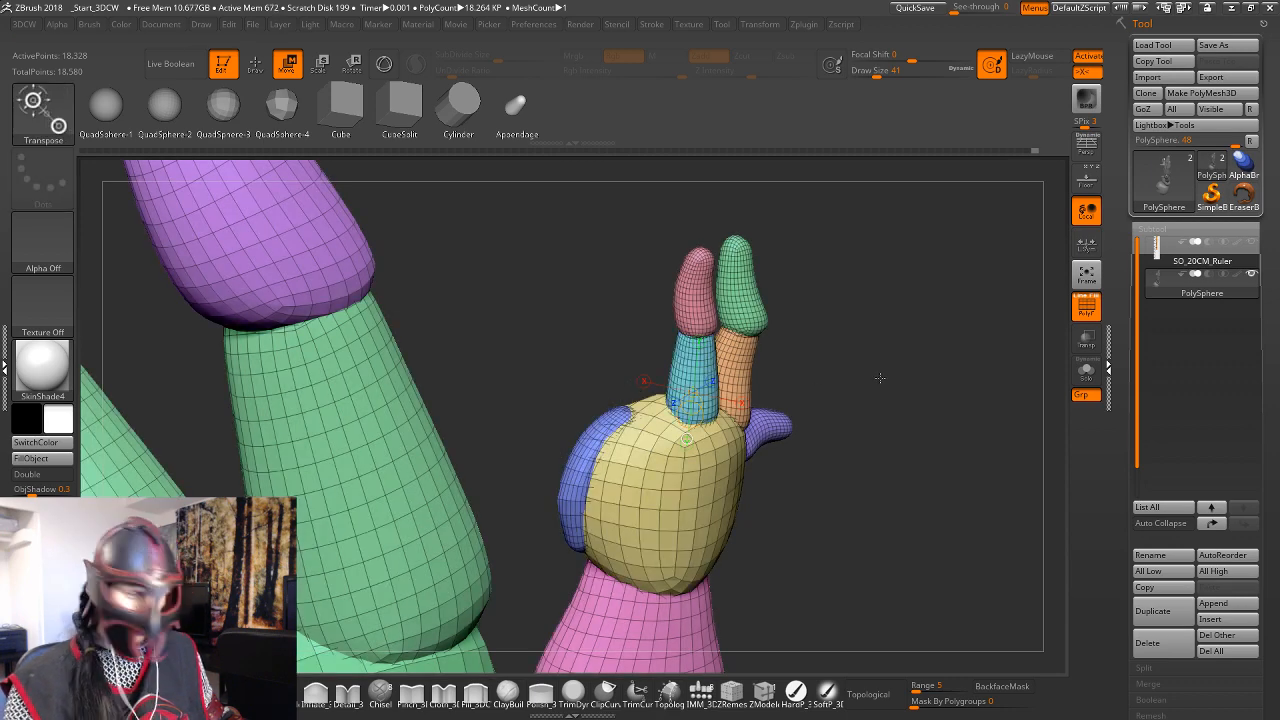
left_click(880, 378, "ctrl")
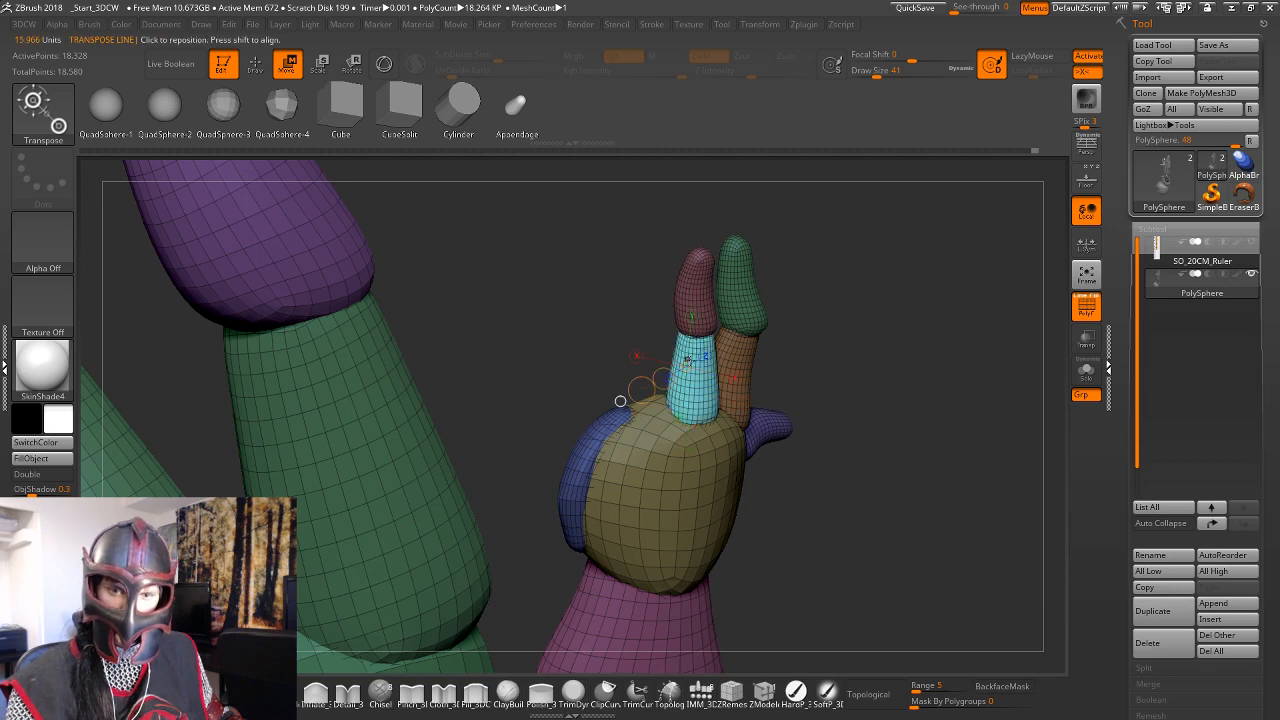
Draw a transpose line down the length of the teal finger base and bend the segment slightly.
left_click_drag(872, 344, 964, 345)
left_click_drag(701, 310, 705, 452)
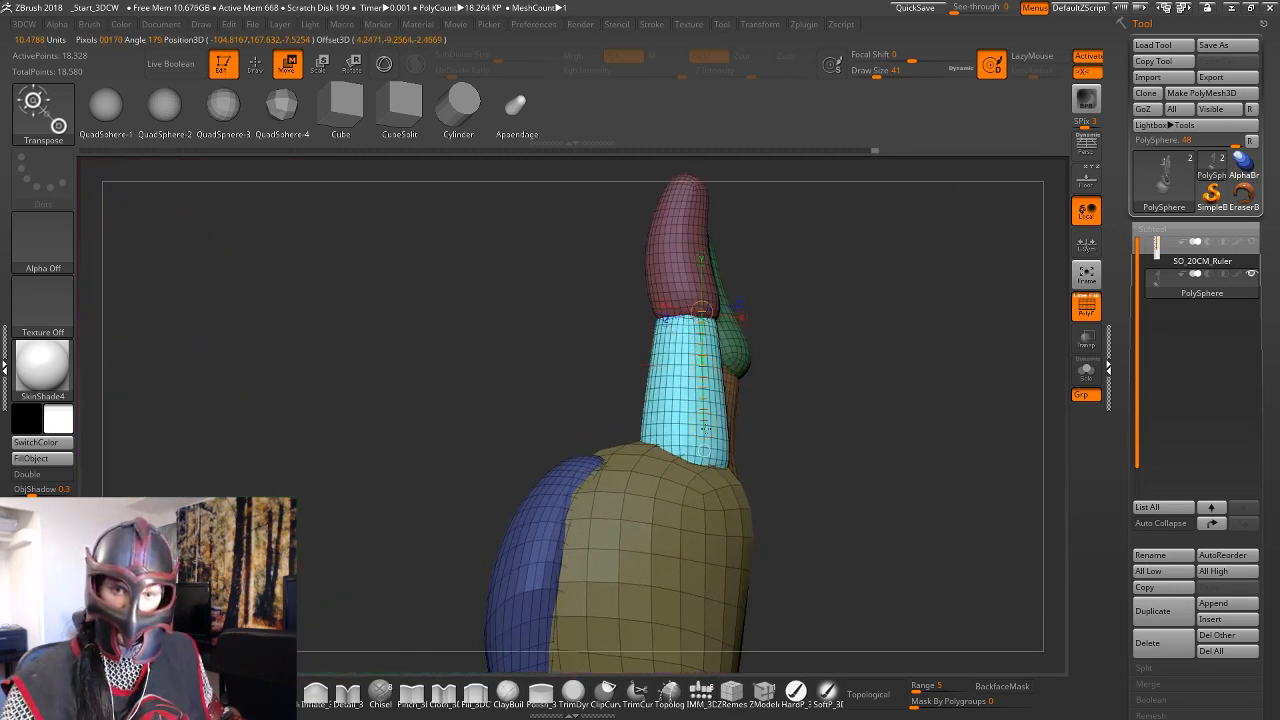
left_click_drag(846, 405, 701, 390)
mouse_move(793, 431)
left_mouse_down()
mouse_move(849, 460)
mouse_move(811, 443)
mouse_move(826, 514)
mouse_move(848, 509)
mouse_move(829, 486)
mouse_move(854, 453)
mouse_move(988, 436)
left_mouse_up()
Mask everything except the yellow palm and switch from the transpose line back to the gizmo.
key("q")
key("w")
left_click(619, 481, "ctrl")
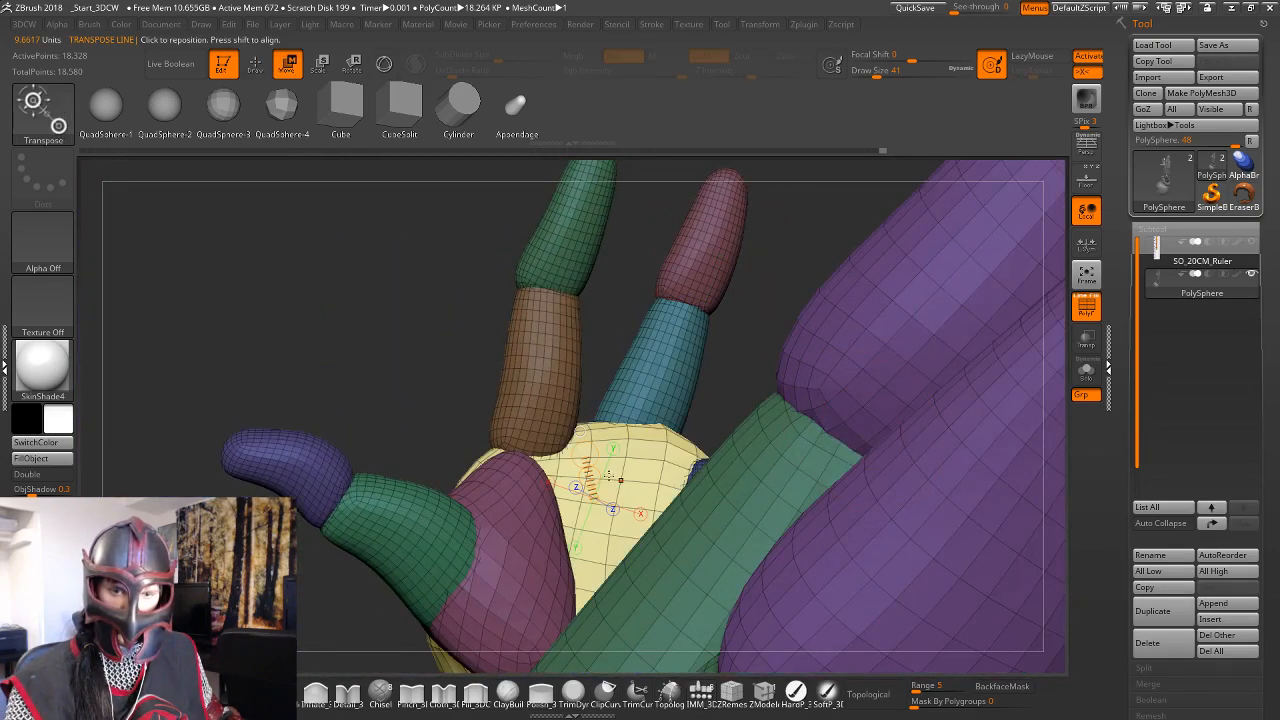
key("q")
left_click_drag(748, 360, 730, 400)
key("w")
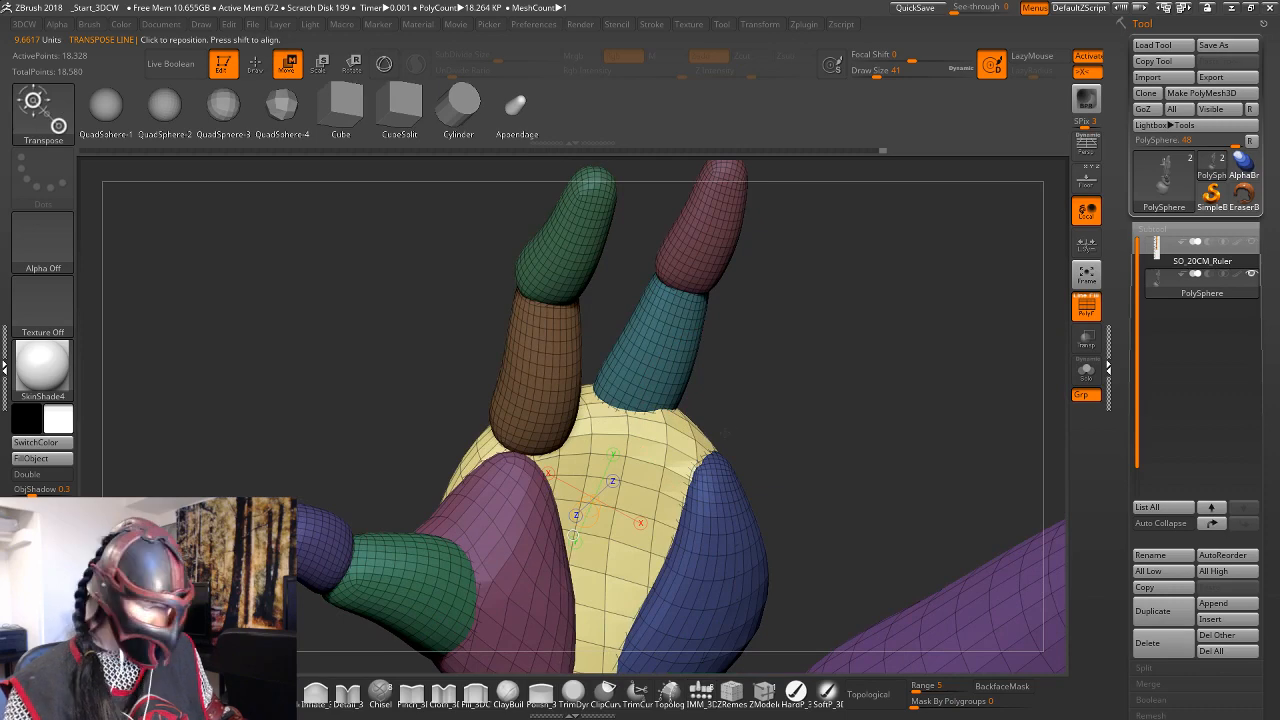
key("y")
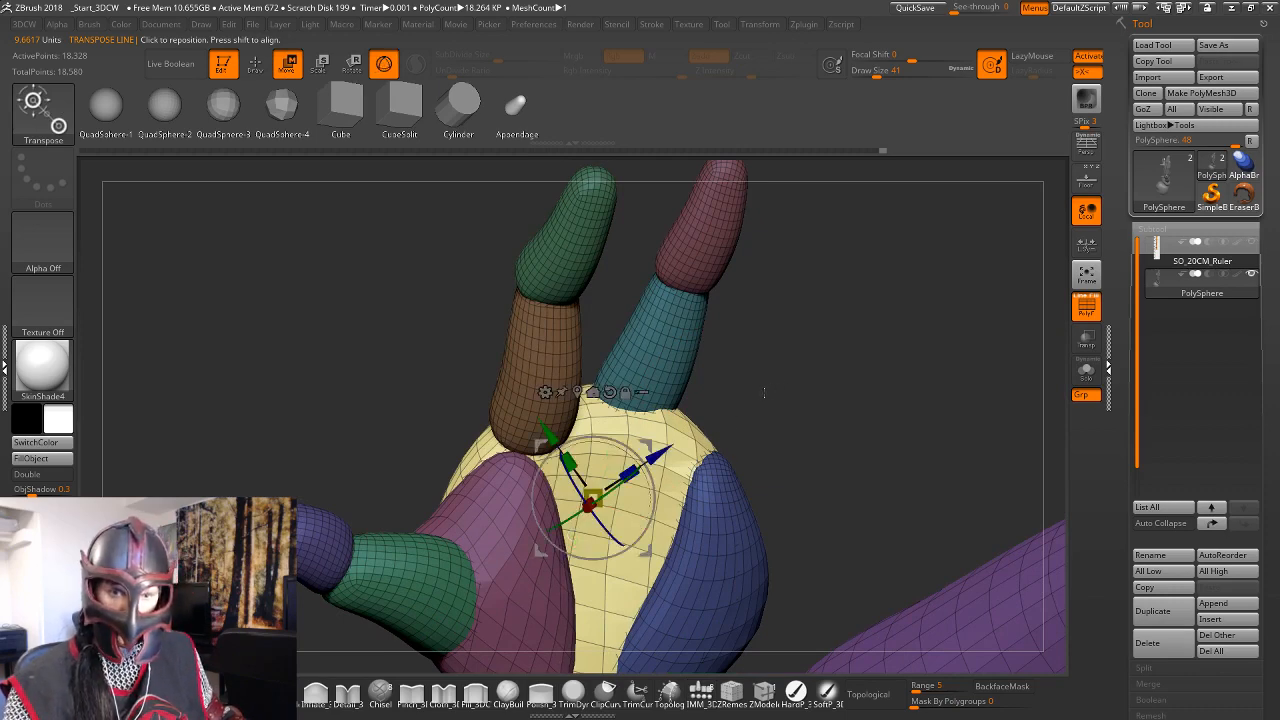
Reshape the front of the yellow palm around the finger bases with the Move brush.
key("q")
left_click_drag(801, 409, 754, 444)
left_click(252, 691)
left_click_drag(879, 307, 734, 414)
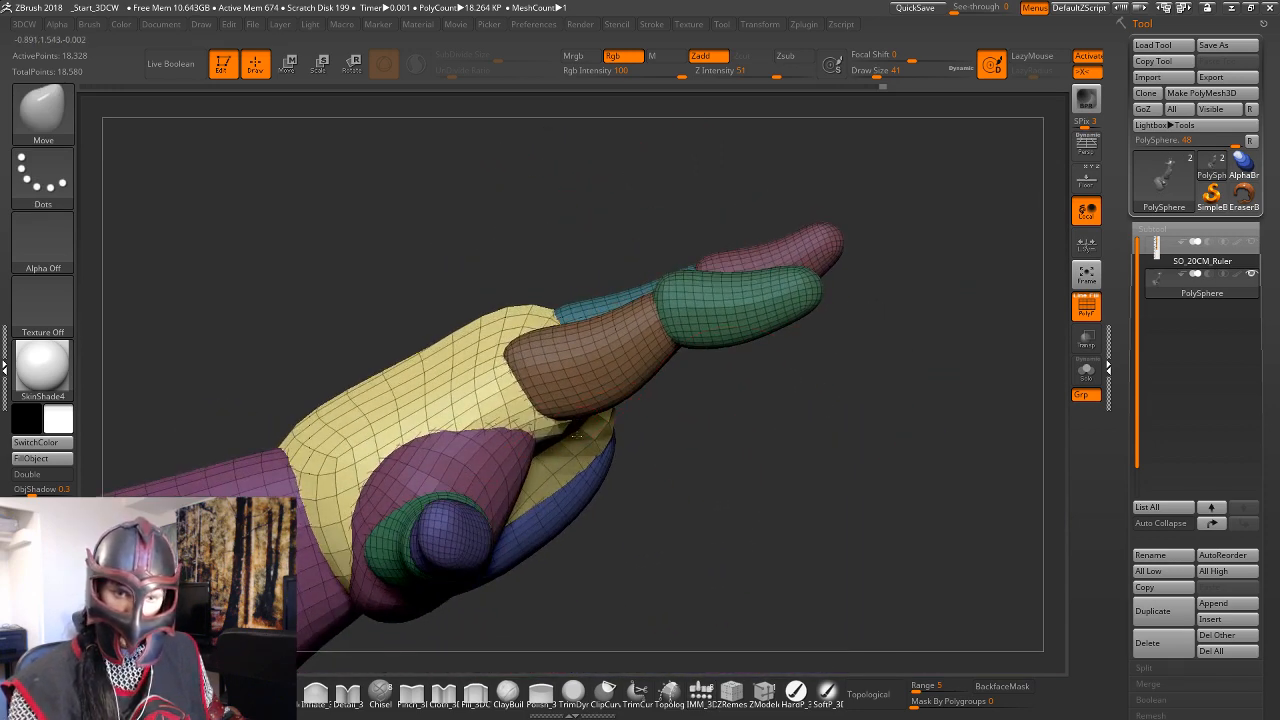
left_click_drag(965, 410, 825, 535)
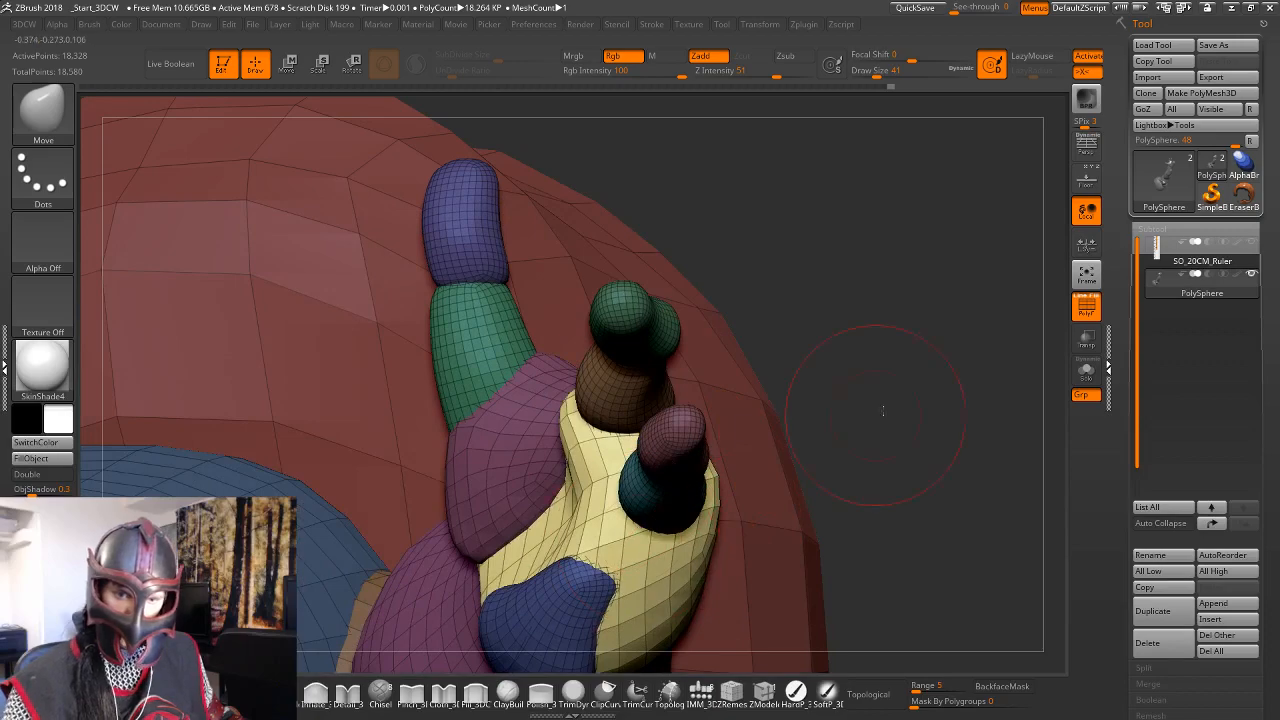
left_click_drag(883, 410, 760, 515)
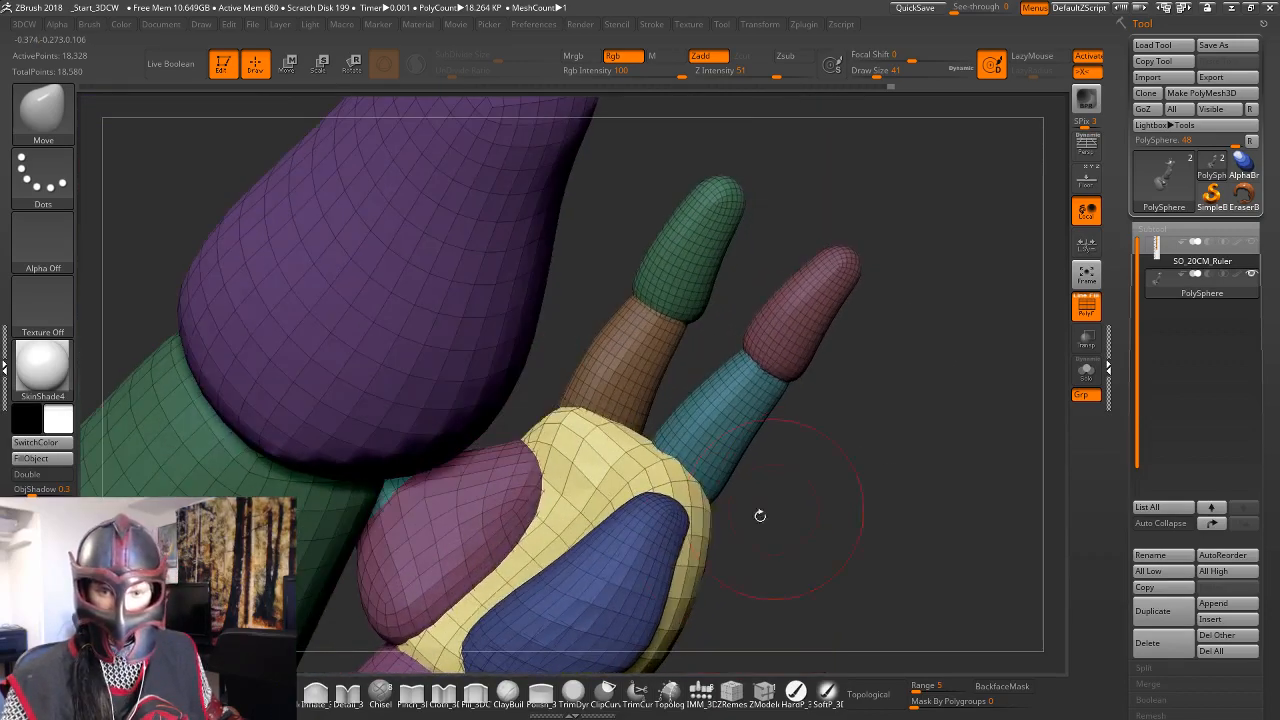
Pull the palm's outer knuckle corner beside the teal finger outward into a squarer form with the Move brush.
left_click_drag(857, 528, 601, 348)
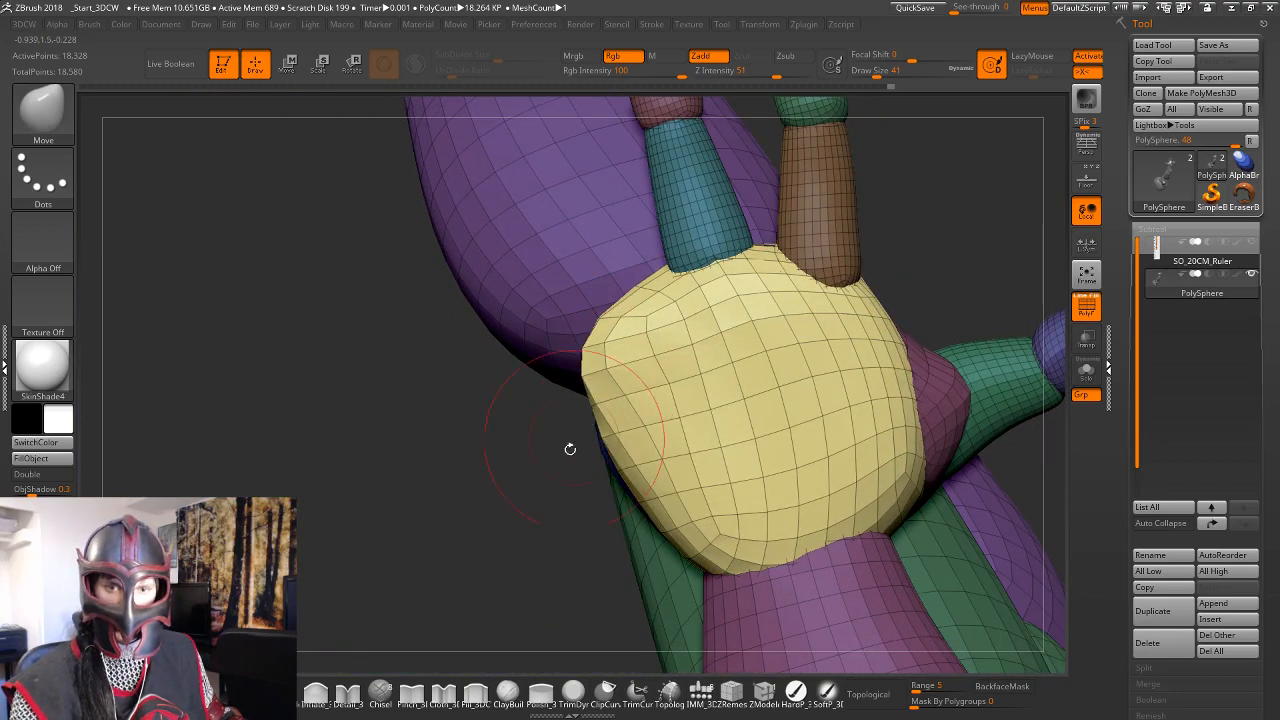
left_click_drag(570, 449, 561, 380)
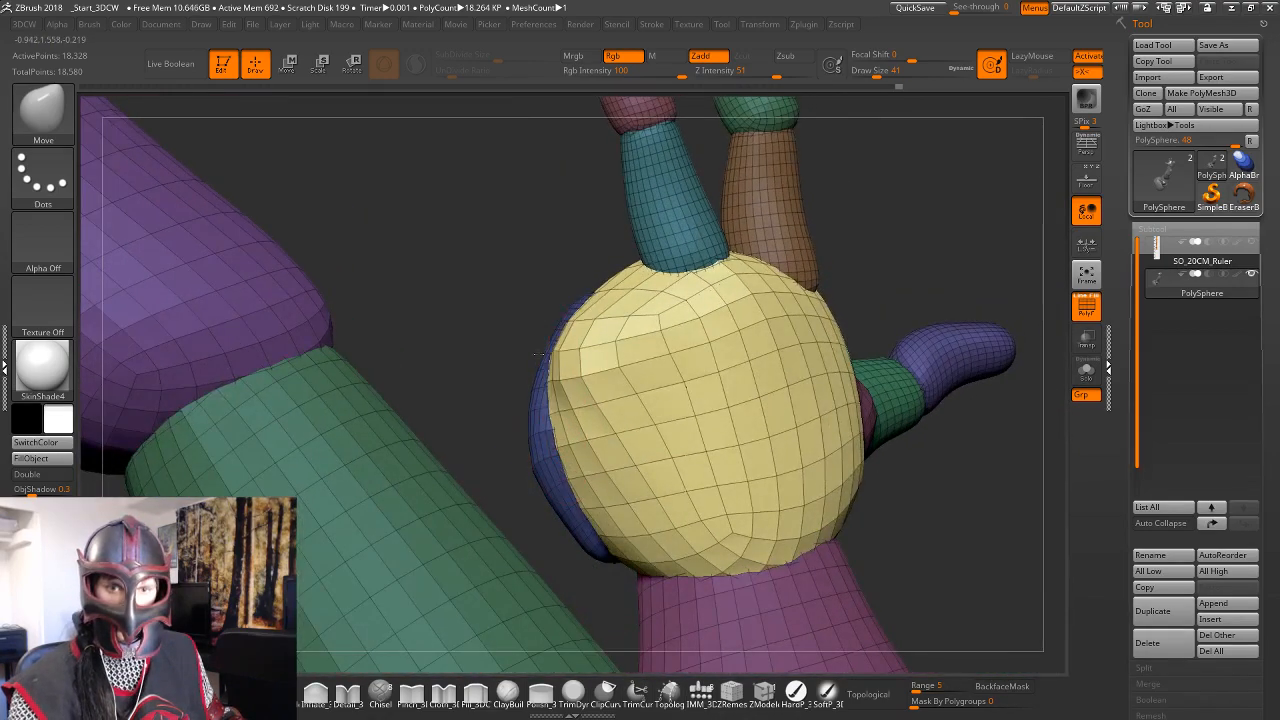
left_click_drag(923, 244, 854, 260)
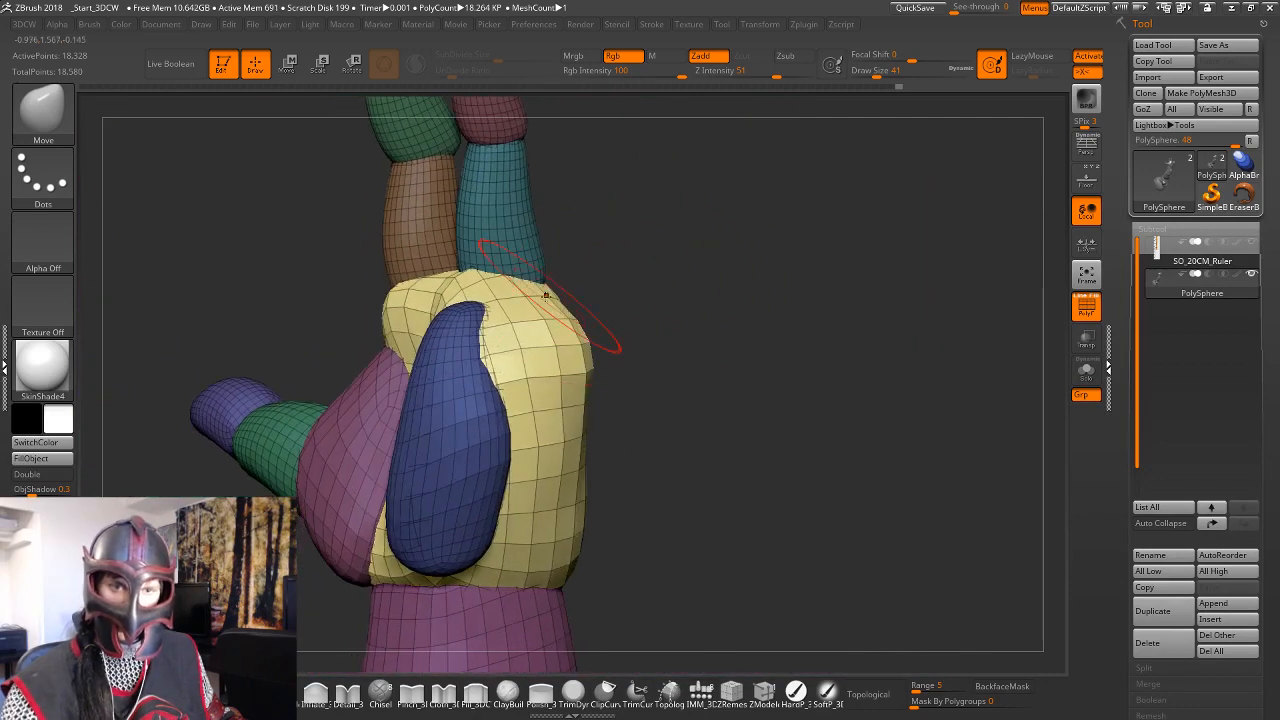
mouse_move(546, 296)
left_mouse_down()
mouse_move(577, 268)
mouse_move(683, 284)
mouse_move(692, 240)
left_mouse_up()
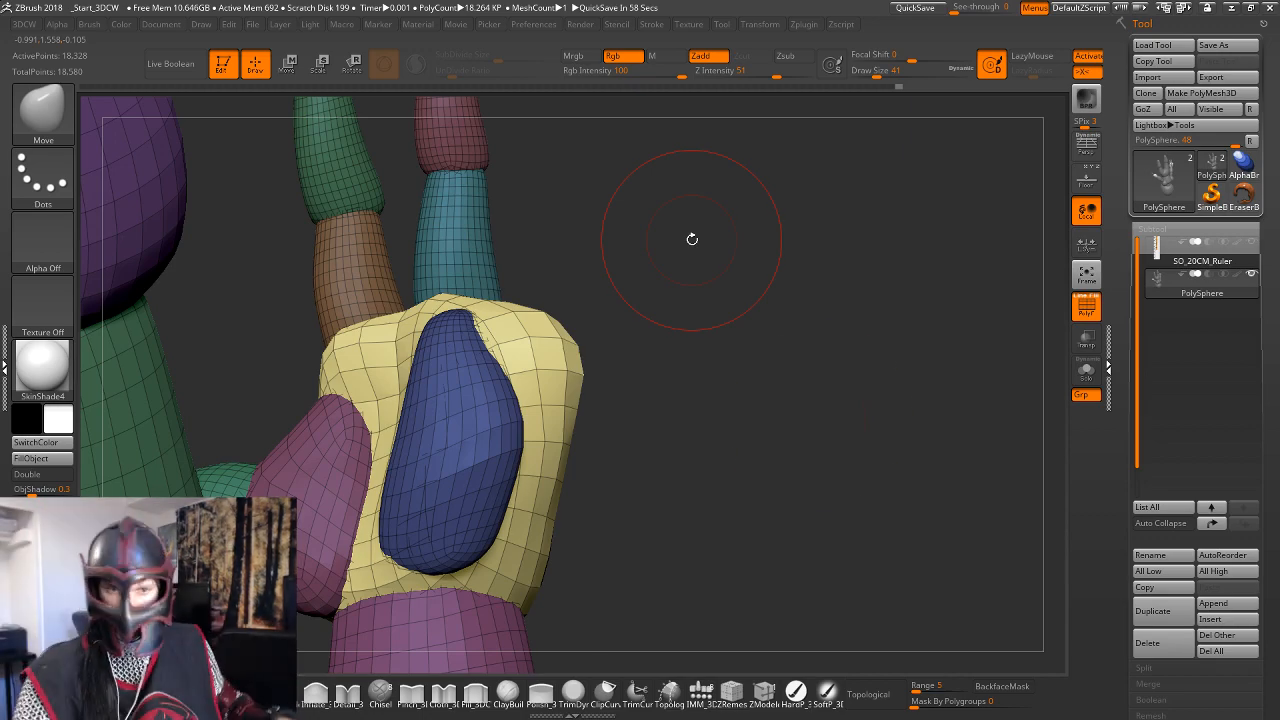
left_click_drag(692, 239, 615, 402)
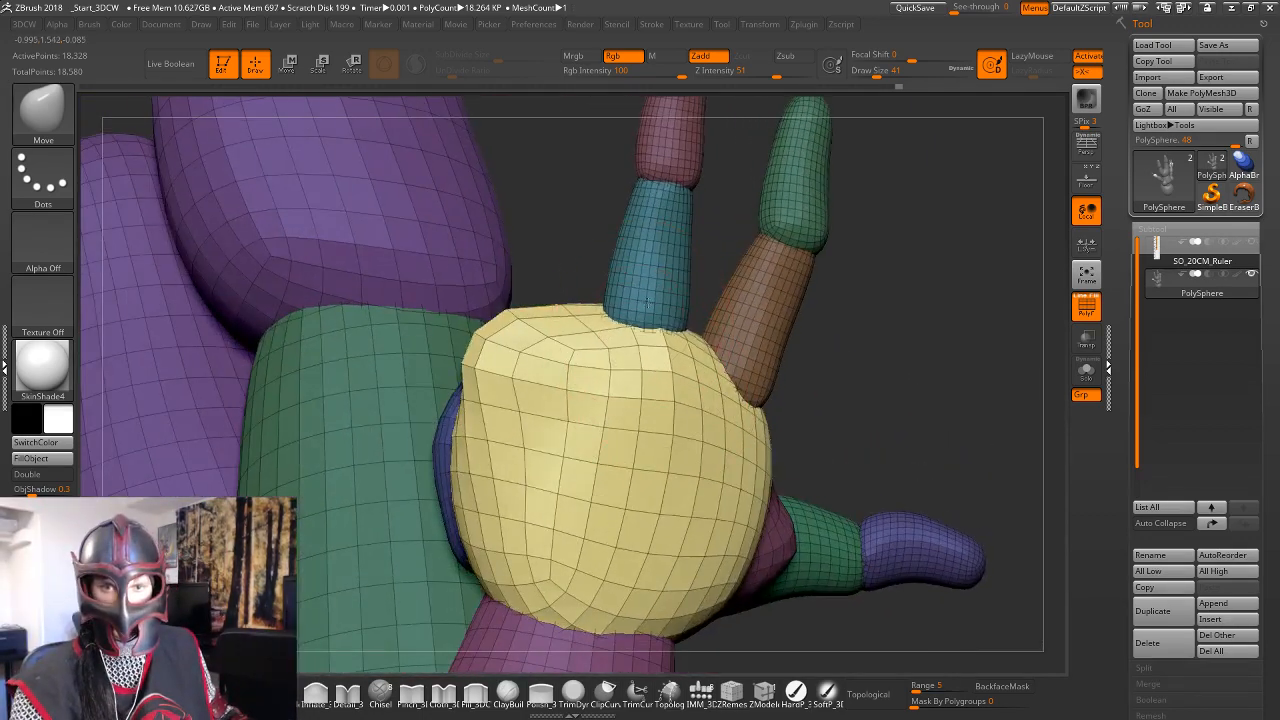
Refine the palm's knuckle line and outer side, raising the Move brush's Draw Size to 59.
left_click_drag(849, 337, 814, 337)
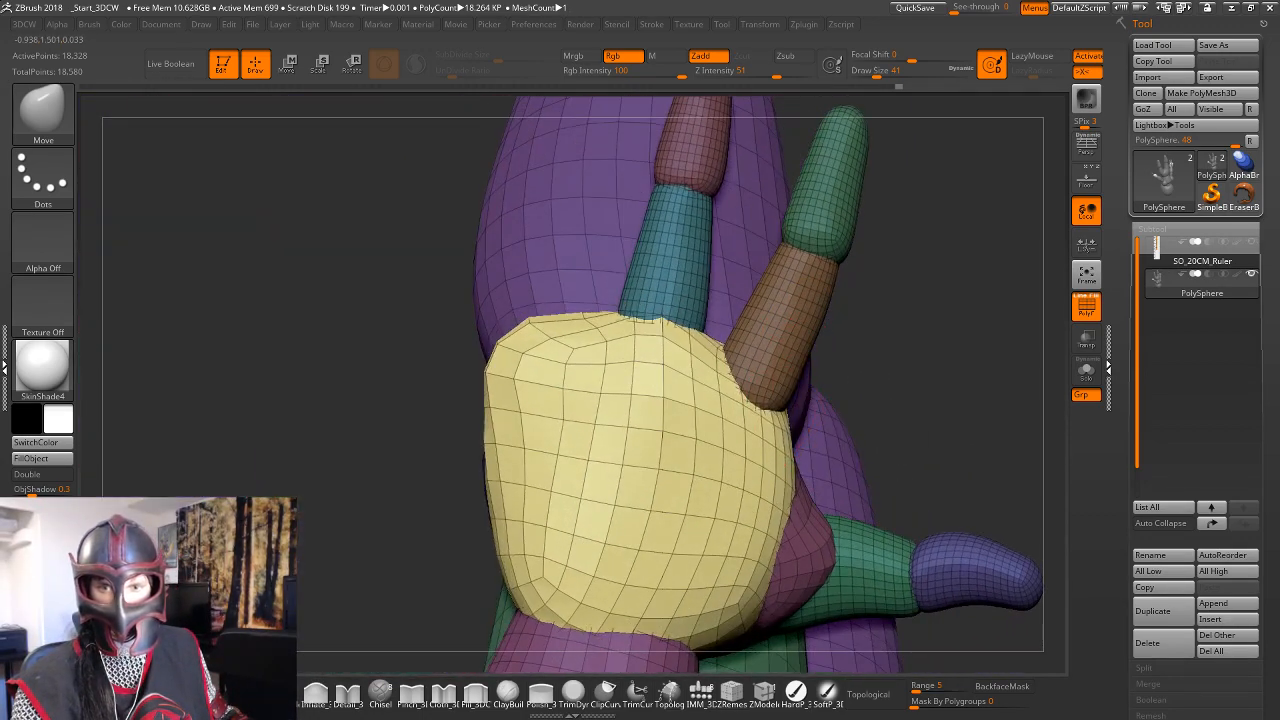
left_click_drag(770, 413, 783, 384)
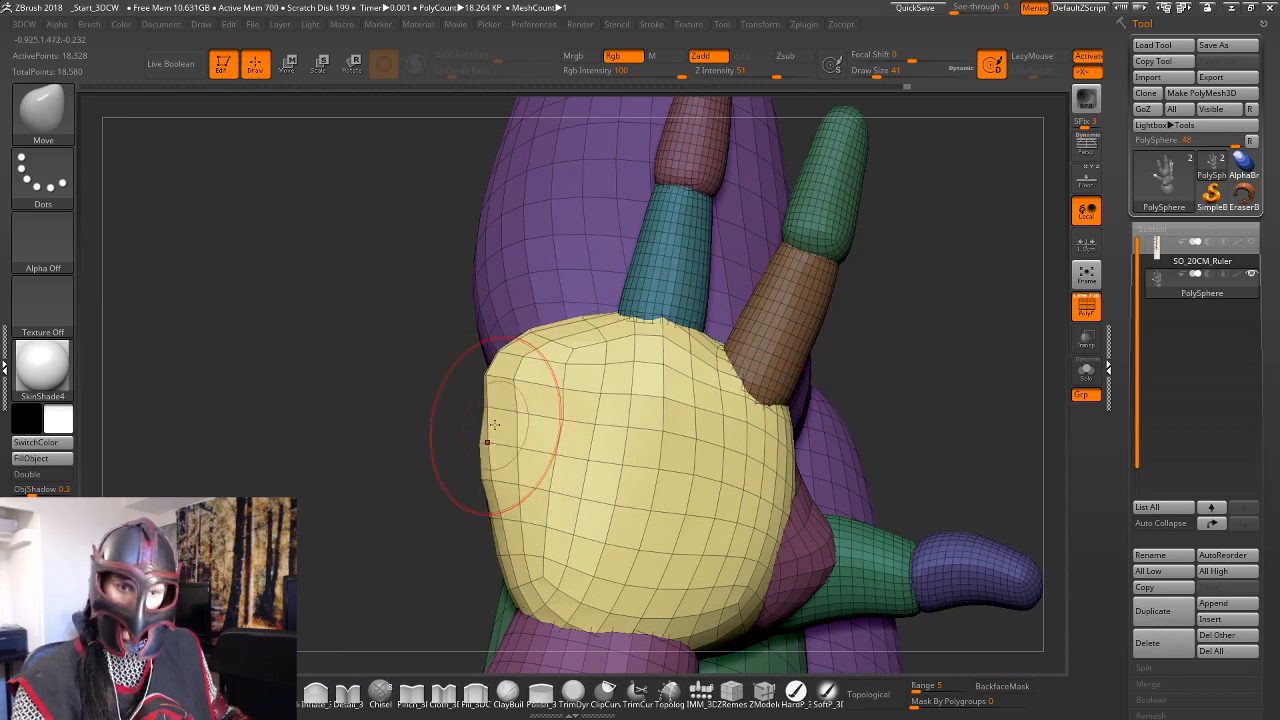
key("space")
mouse_move(500, 457)
left_mouse_down()
mouse_move(641, 503)
mouse_move(603, 500)
mouse_move(576, 468)
left_mouse_up()
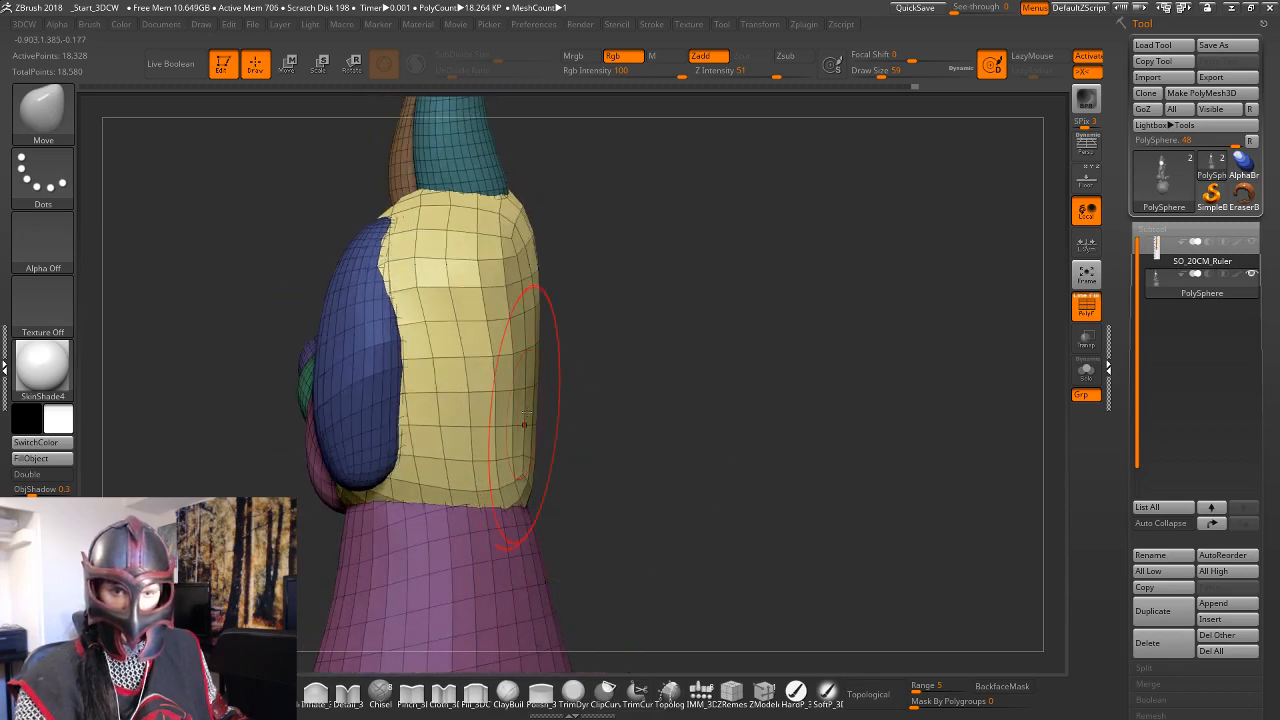
Even out the yellow palm's outer side with the Move brush at Draw Size 74.
mouse_move(614, 405)
left_mouse_down()
mouse_move(637, 417)
mouse_move(600, 446)
mouse_move(632, 484)
mouse_move(640, 423)
left_mouse_up()
key("space")
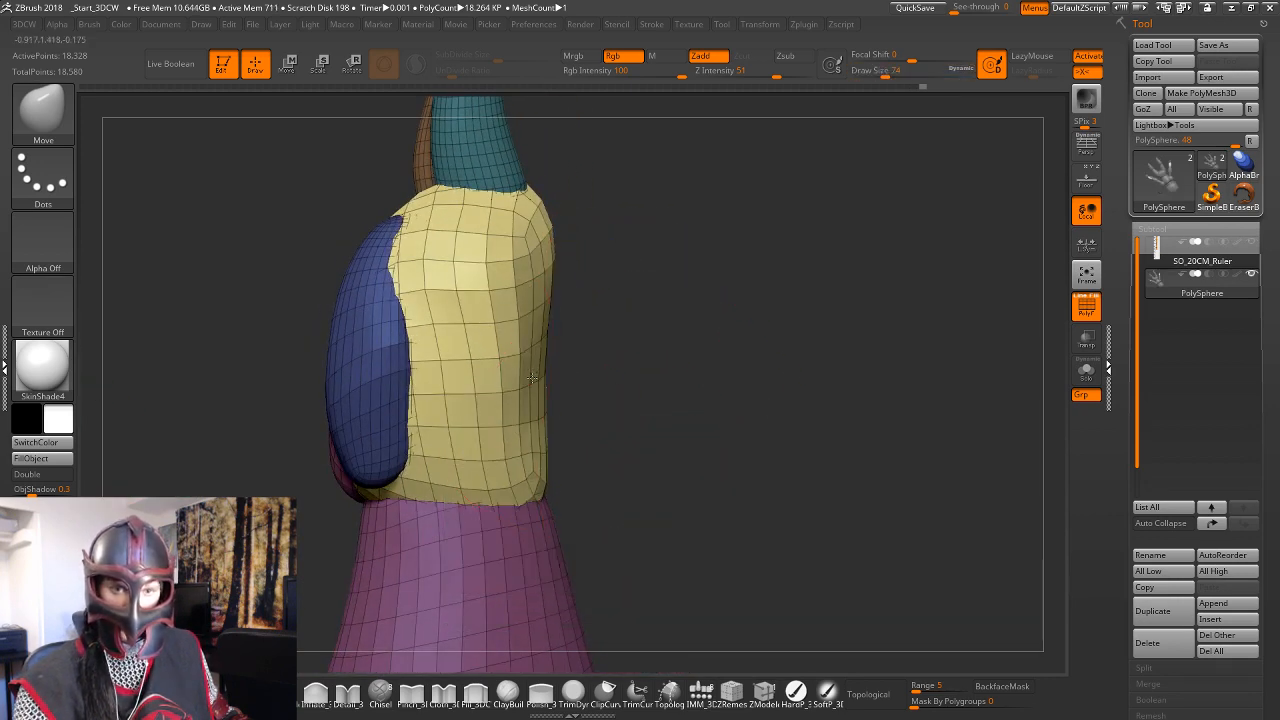
left_click_drag(527, 378, 946, 340)
Shift both thighs inward toward the body's centre and move the lower legs inward beneath them.
key("w")
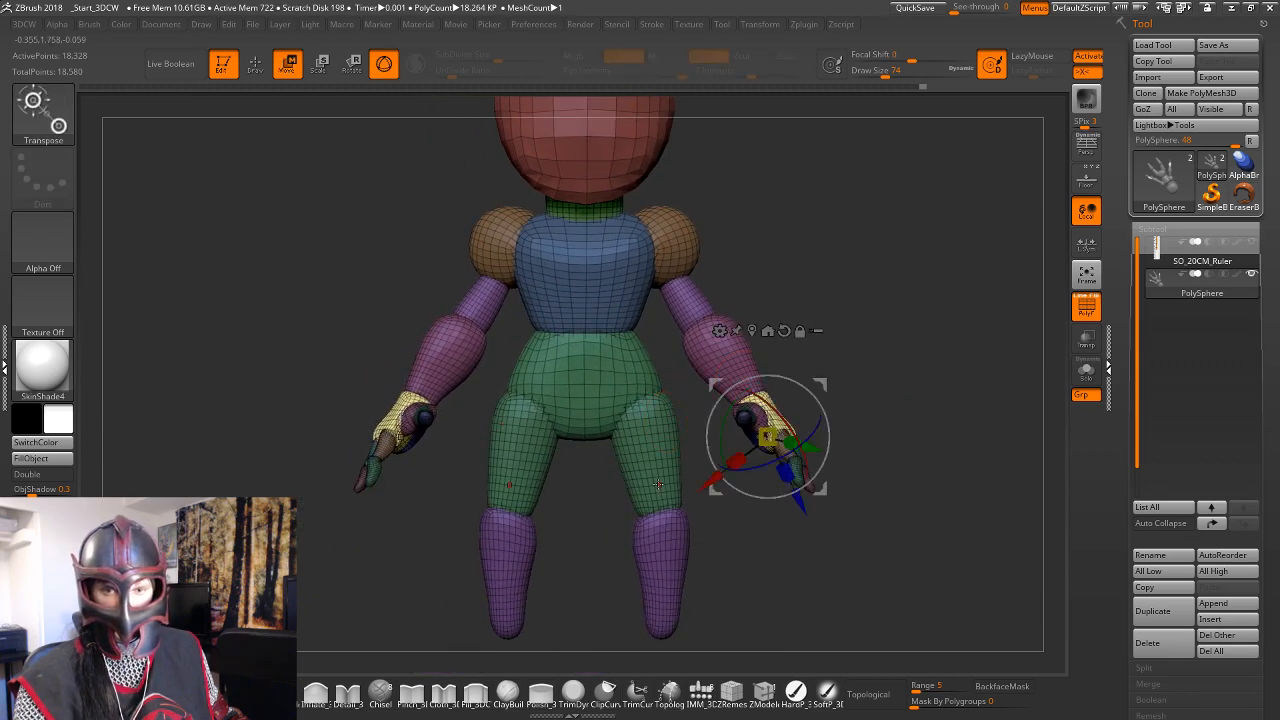
left_click(657, 459, "ctrl")
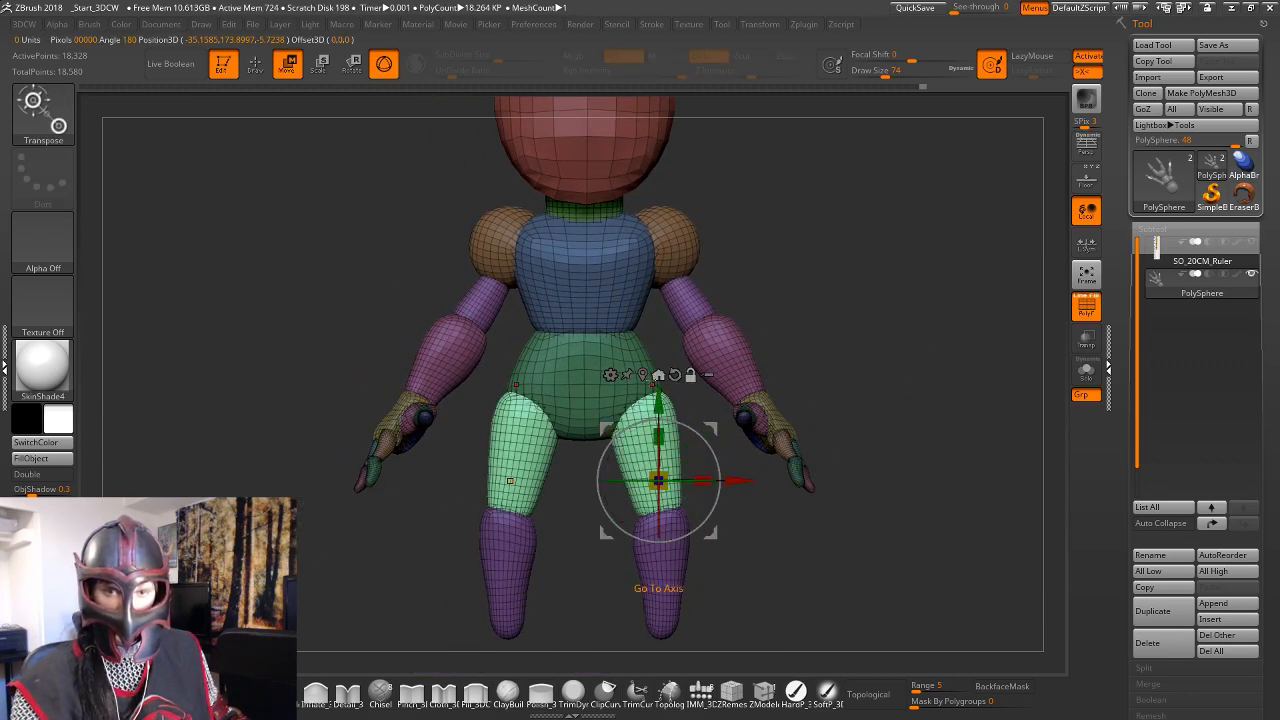
left_click(644, 376)
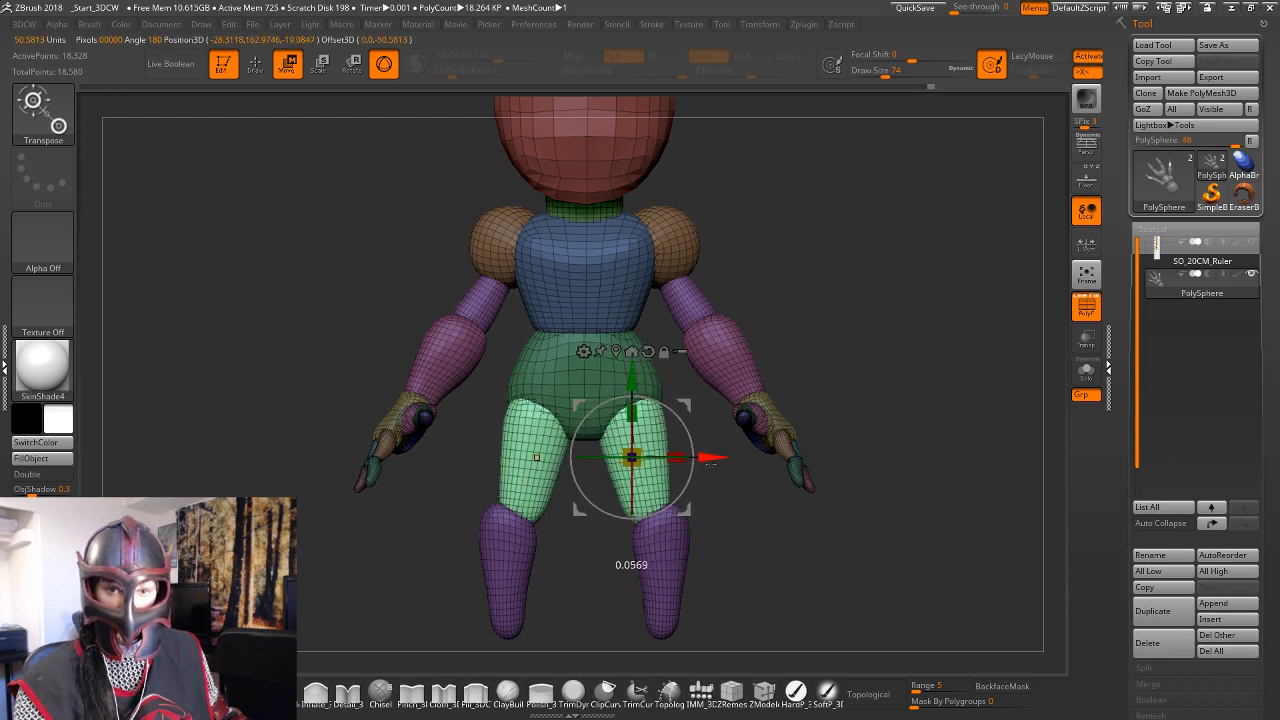
left_click(660, 541, "ctrl")
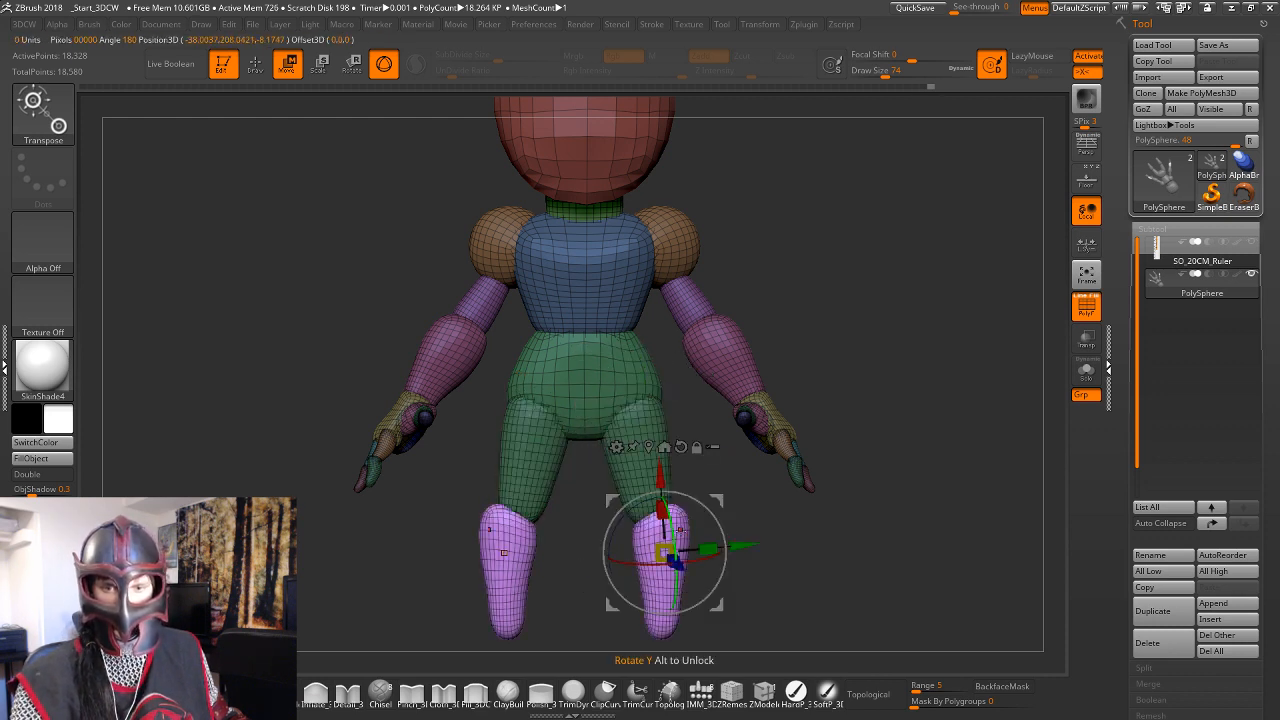
left_click_drag(727, 551, 729, 552)
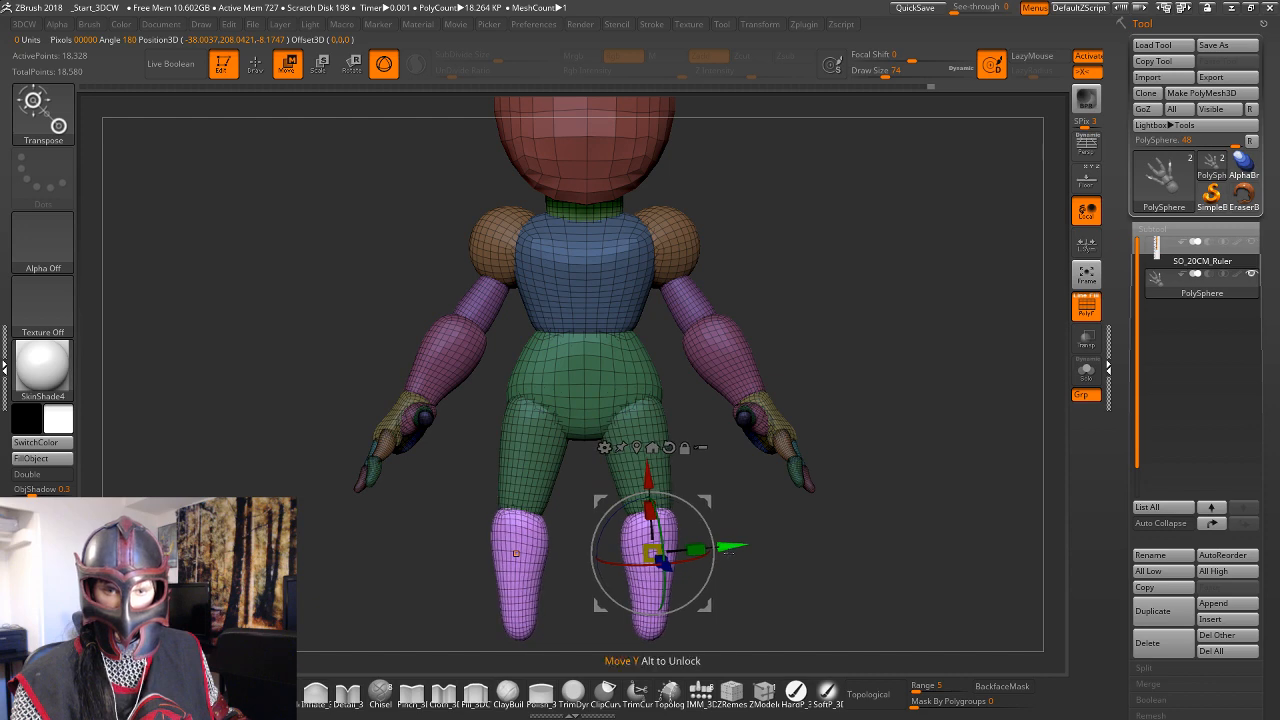
Isolate the thighs again and nudge them vertically where they meet the hips.
mouse_move(789, 523)
left_mouse_down("alt")
mouse_move(838, 456)
mouse_move(752, 395)
mouse_move(748, 480)
left_mouse_up("alt")
key("q")
key("w")
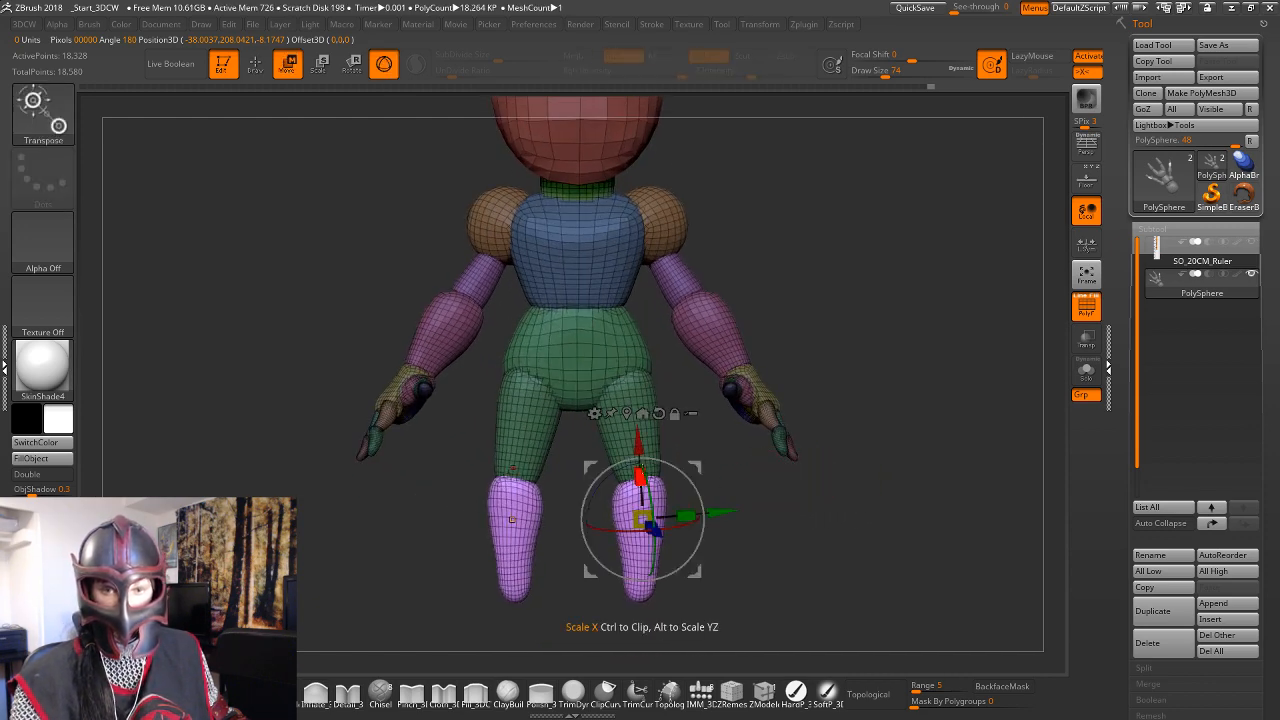
left_click(654, 437, "ctrl")
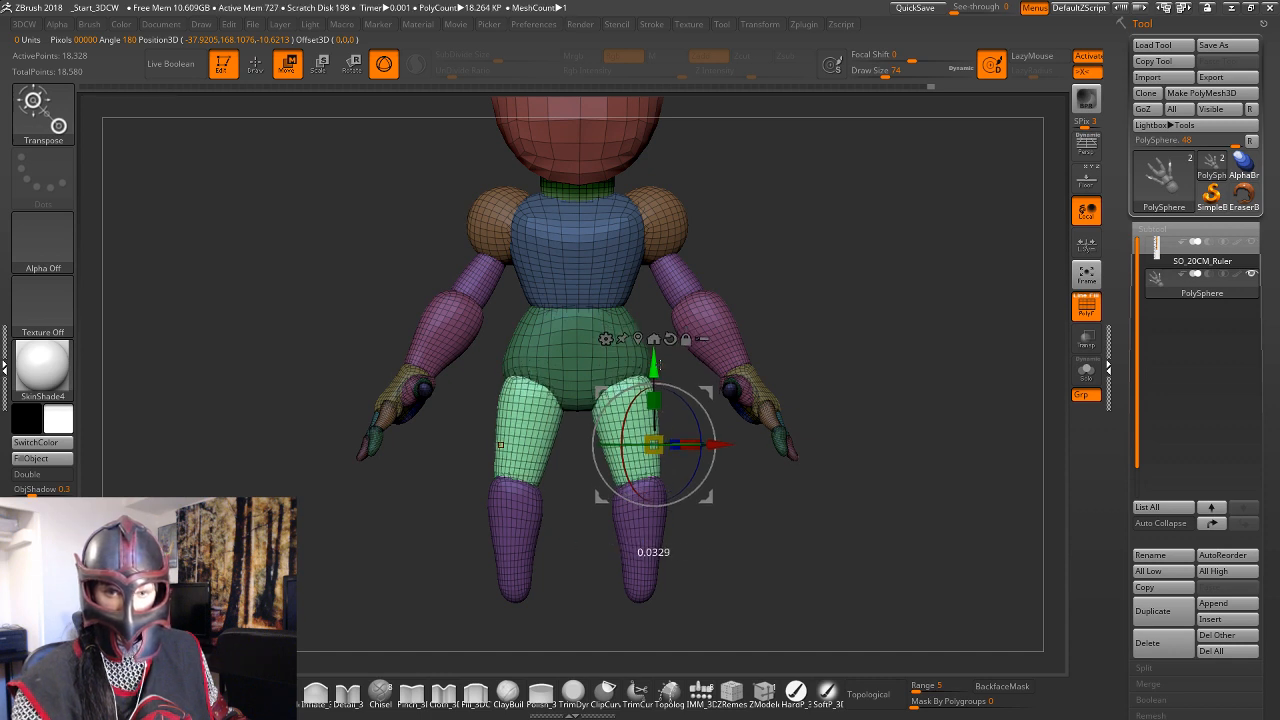
Isolate the lower legs and bow the calves backward in side view with a transpose line running from knee to ankle.
left_click(643, 540, "ctrl")
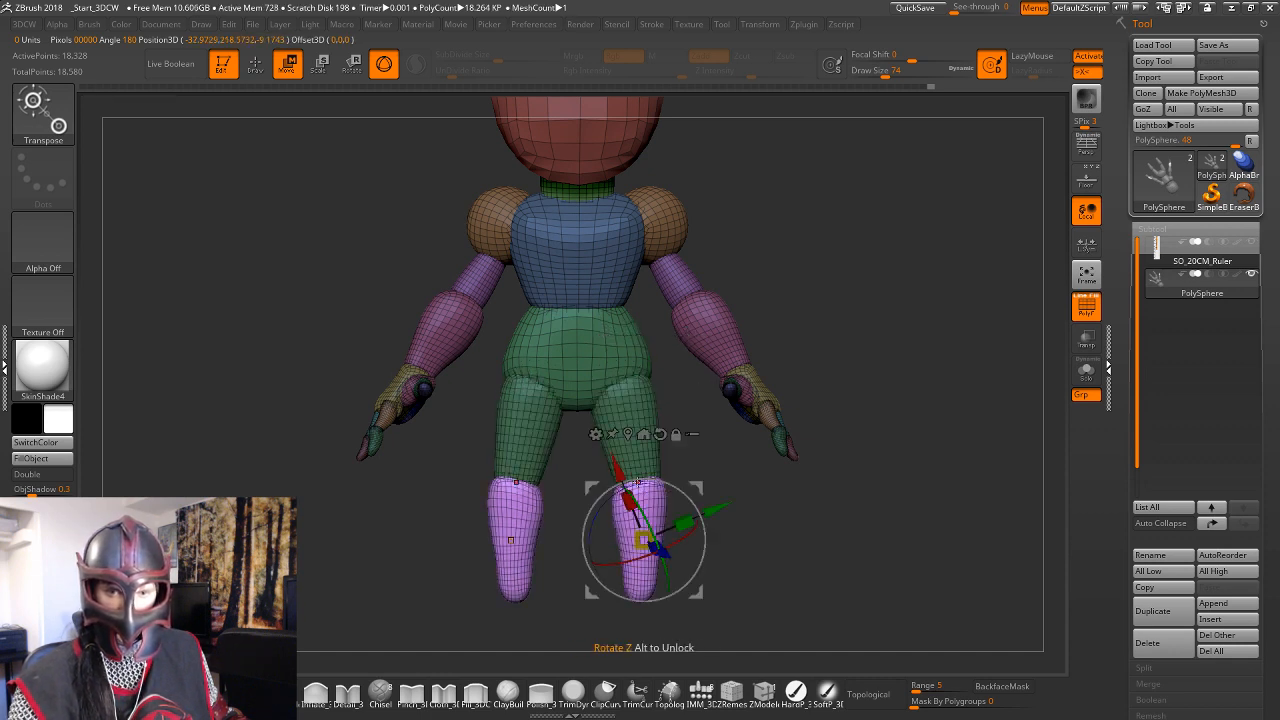
left_click_drag(643, 540, 638, 545)
left_click_drag(732, 502, 729, 385, "alt")
left_click_drag(773, 421, 797, 437)
mouse_move(797, 437)
left_mouse_down()
mouse_move(735, 430)
mouse_move(800, 419)
mouse_move(799, 531)
mouse_move(871, 451)
mouse_move(946, 452)
mouse_move(846, 458)
mouse_move(860, 402)
mouse_move(777, 450)
left_mouse_up()
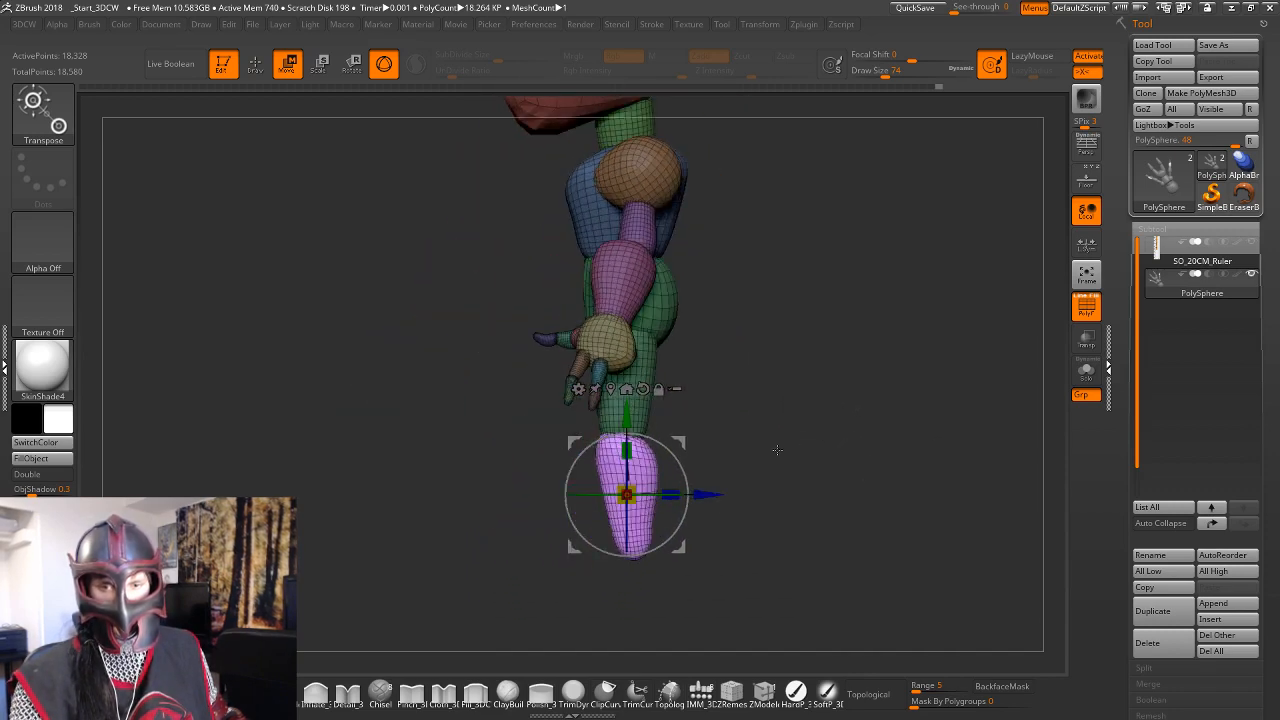
key("q")
key("w")
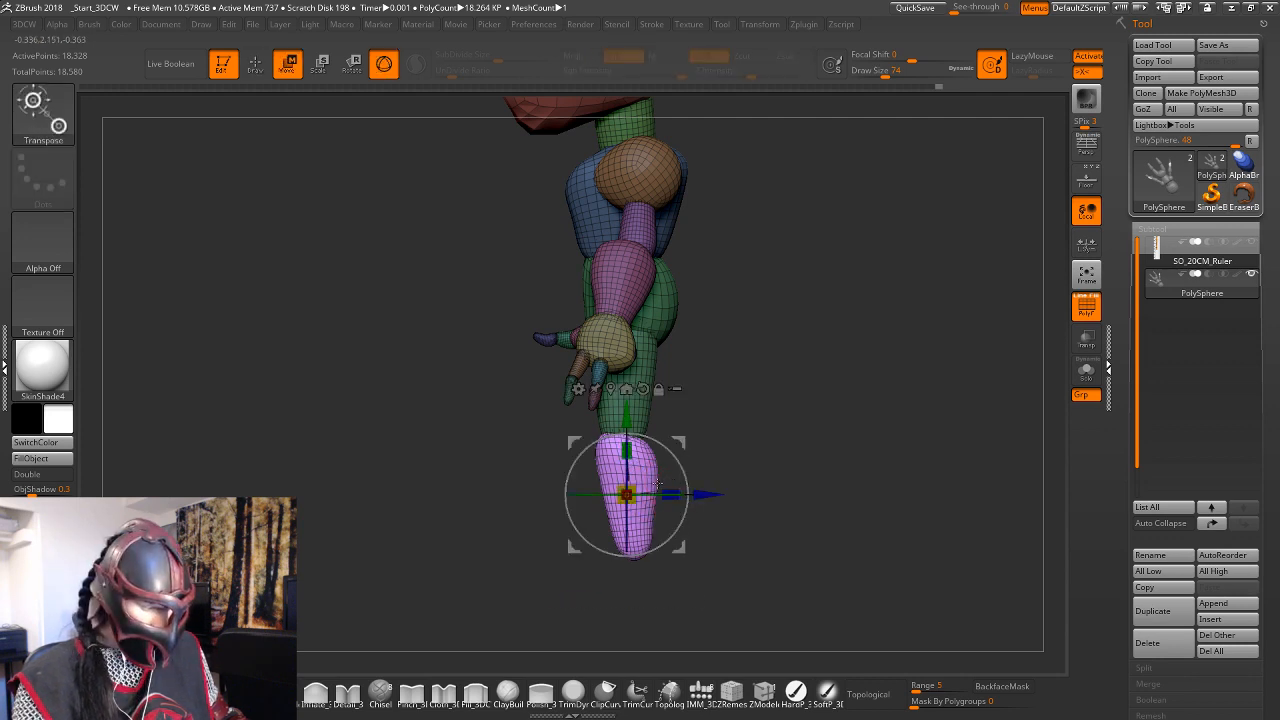
key("q")
key("t")
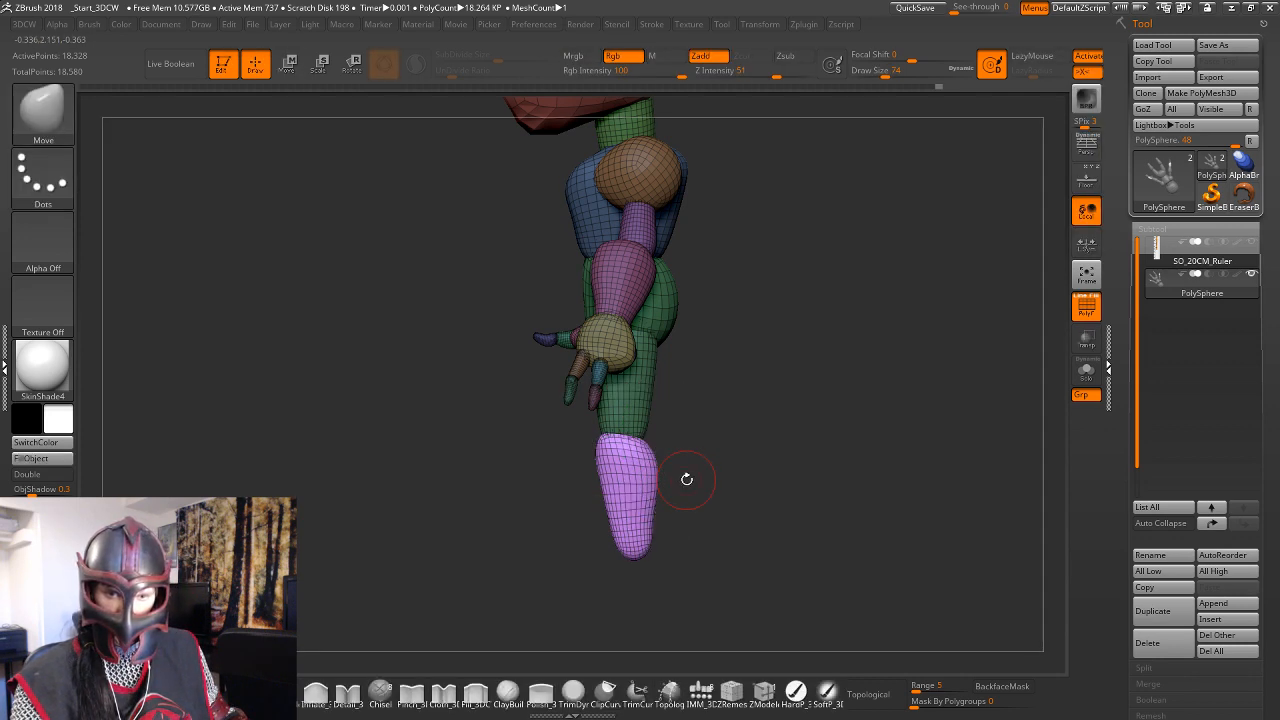
key("w")
key("y")
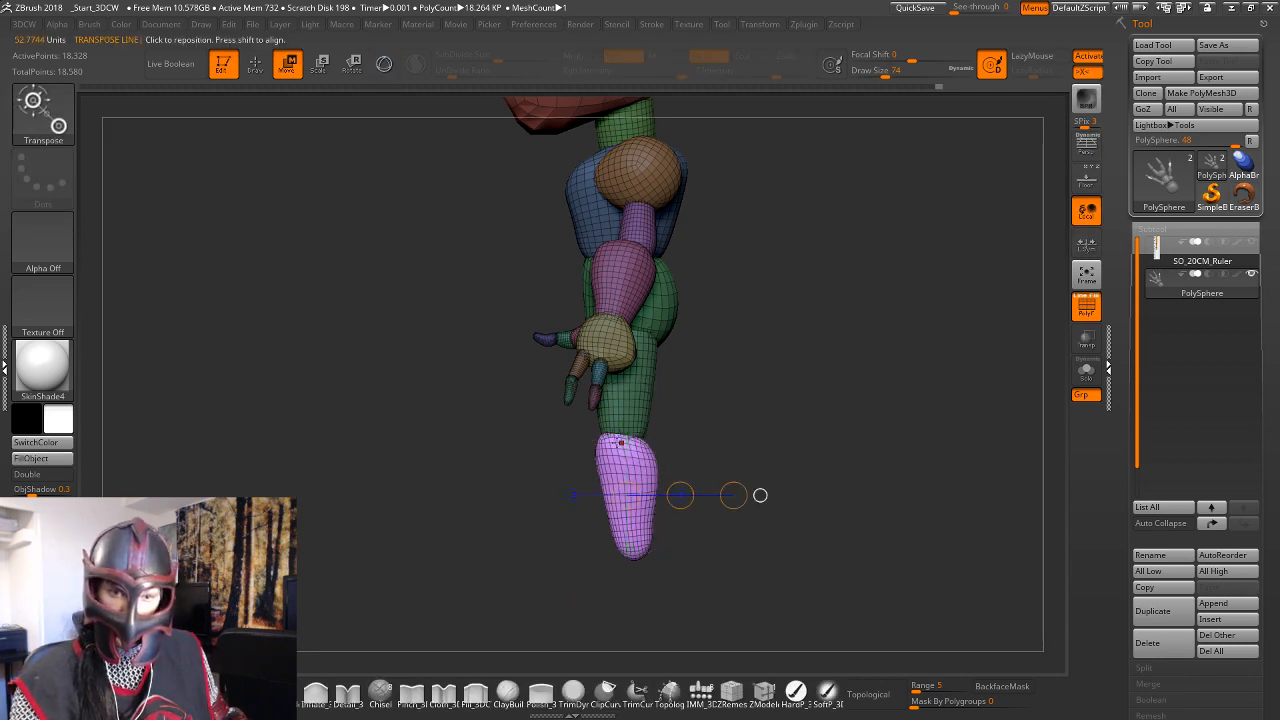
left_click_drag(608, 434, 615, 459)
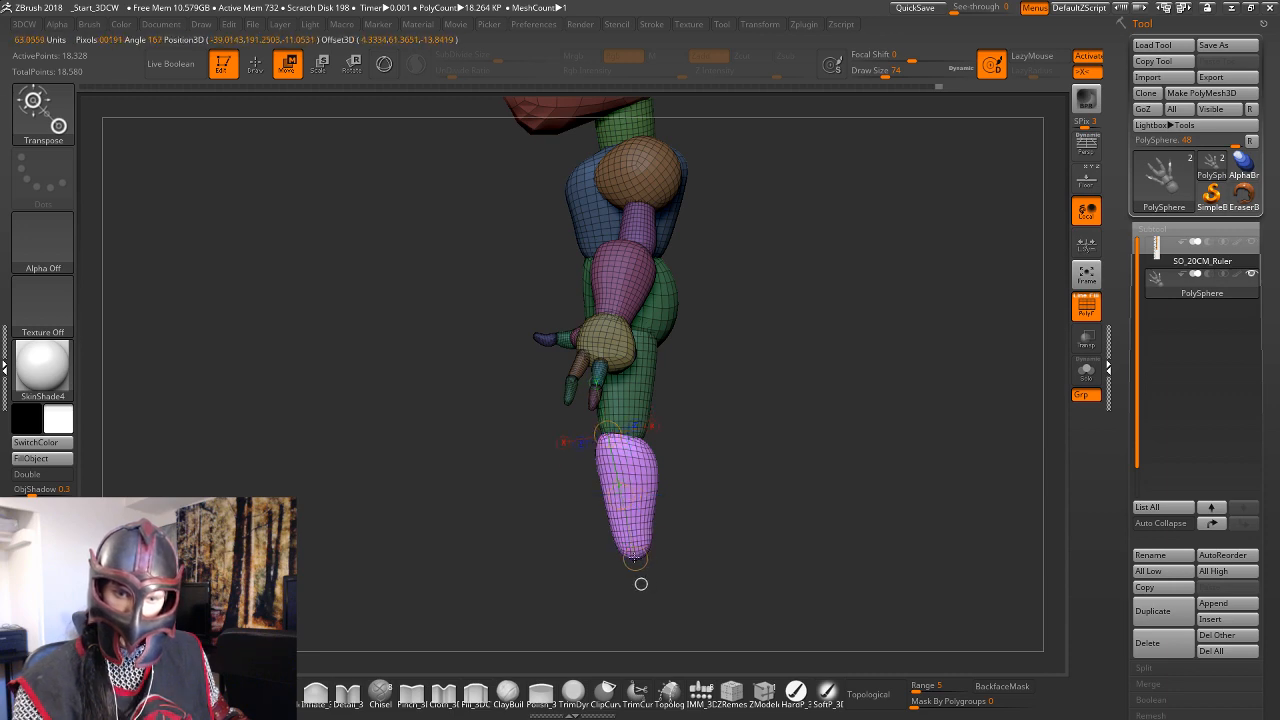
left_click_drag(634, 558, 634, 555)
left_click_drag(621, 493, 621, 492)
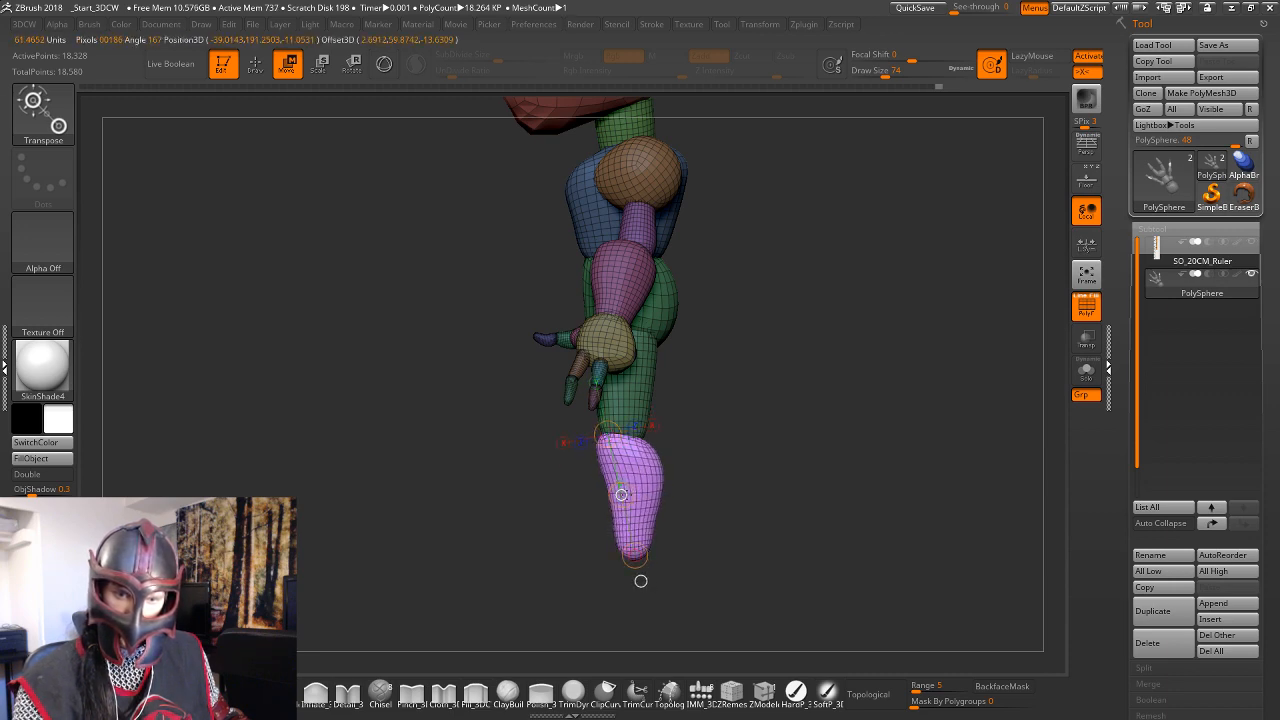
Isolate the thighs, bow them slightly forward with a transpose line from hip to knee, and switch back to the gizmo.
left_click_drag(691, 471, 726, 470)
left_click(662, 407, "ctrl")
mouse_move(815, 408)
left_mouse_down()
mouse_move(845, 404)
mouse_move(770, 328)
mouse_move(648, 376)
mouse_move(604, 486)
left_mouse_up()
left_click_drag(772, 368, 766, 440, "shift")
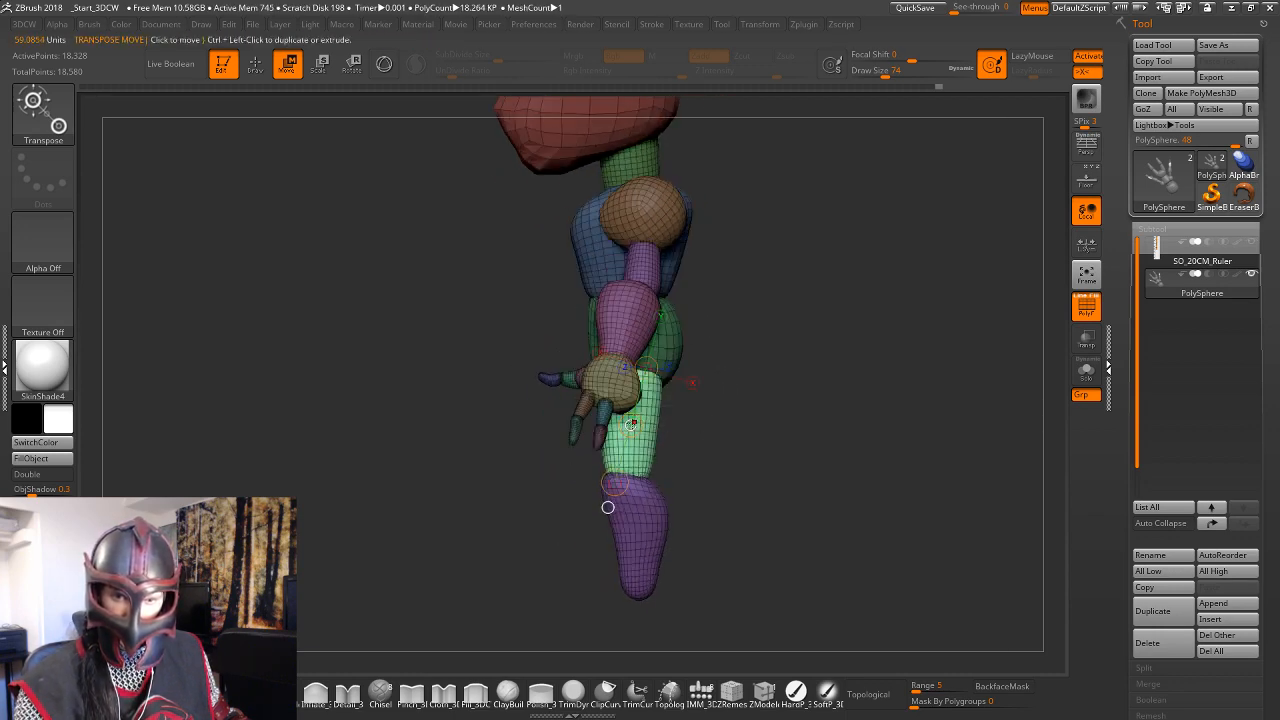
left_click_drag(633, 423, 625, 425)
left_click_drag(744, 414, 860, 400)
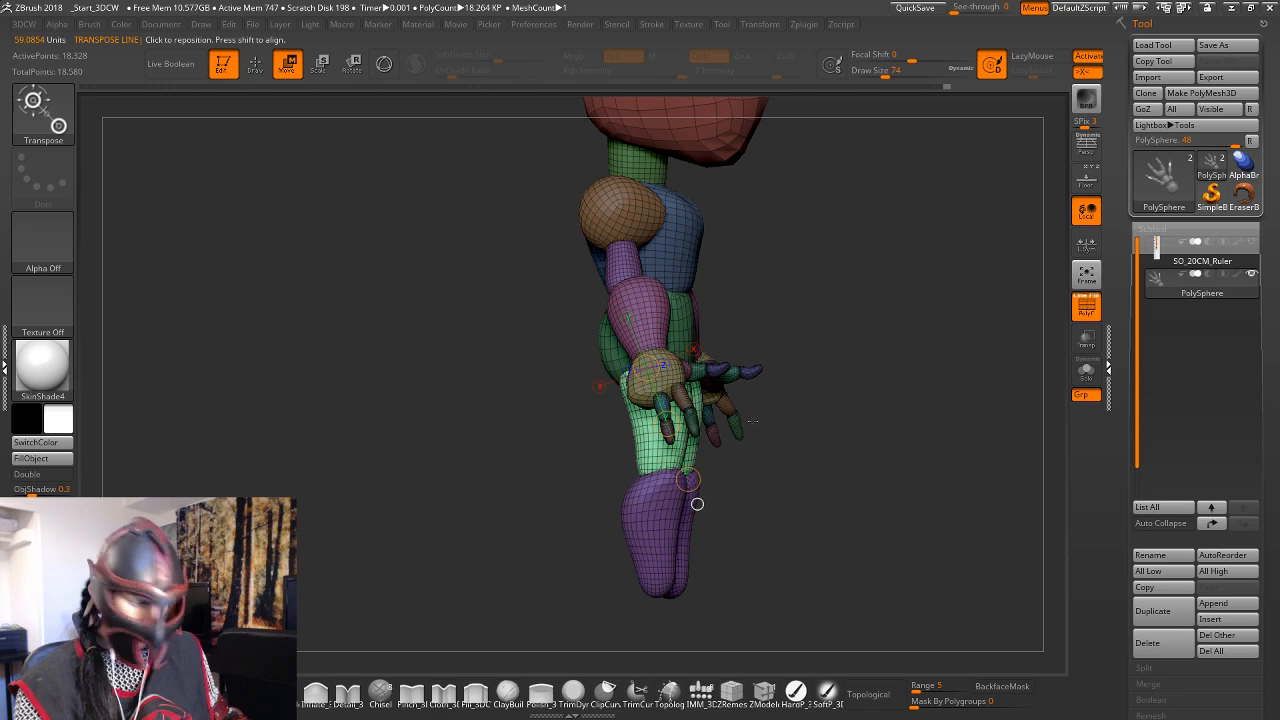
key("y")
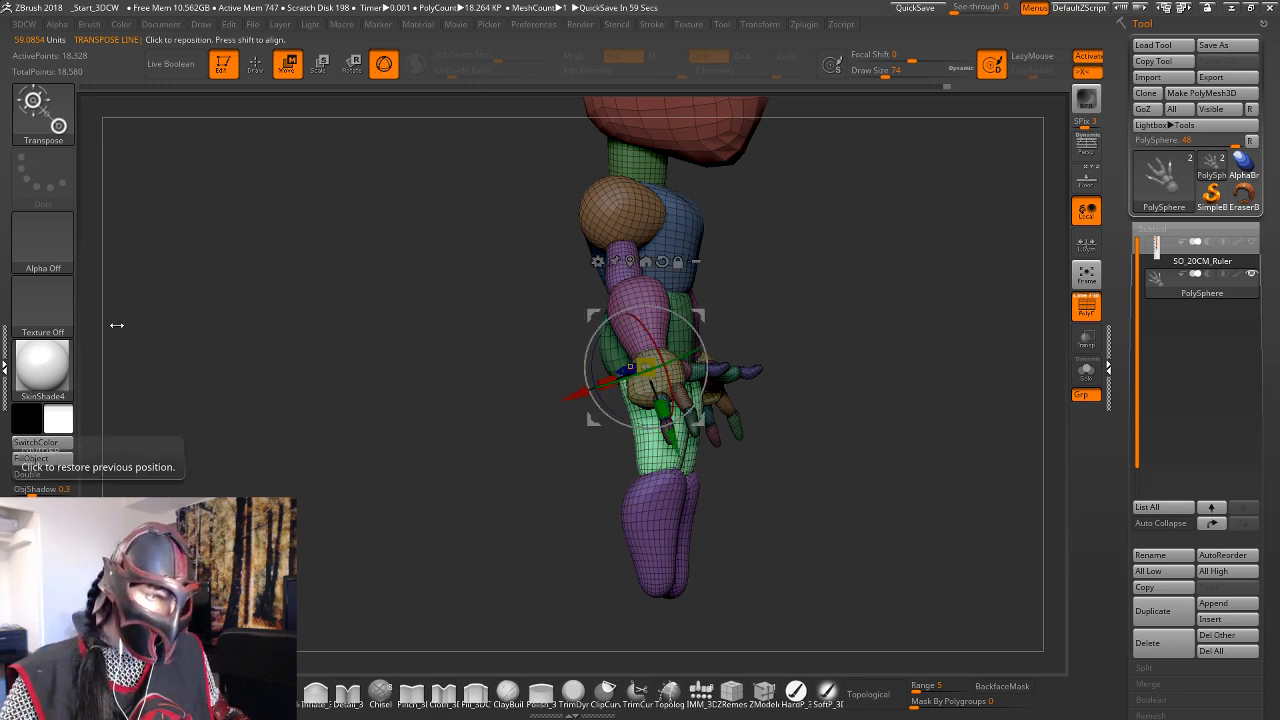
Isolate the upper arms, centre the gizmo near the shoulder joint and nudge the arms slightly outward.
left_click_drag(897, 423, 672, 400)
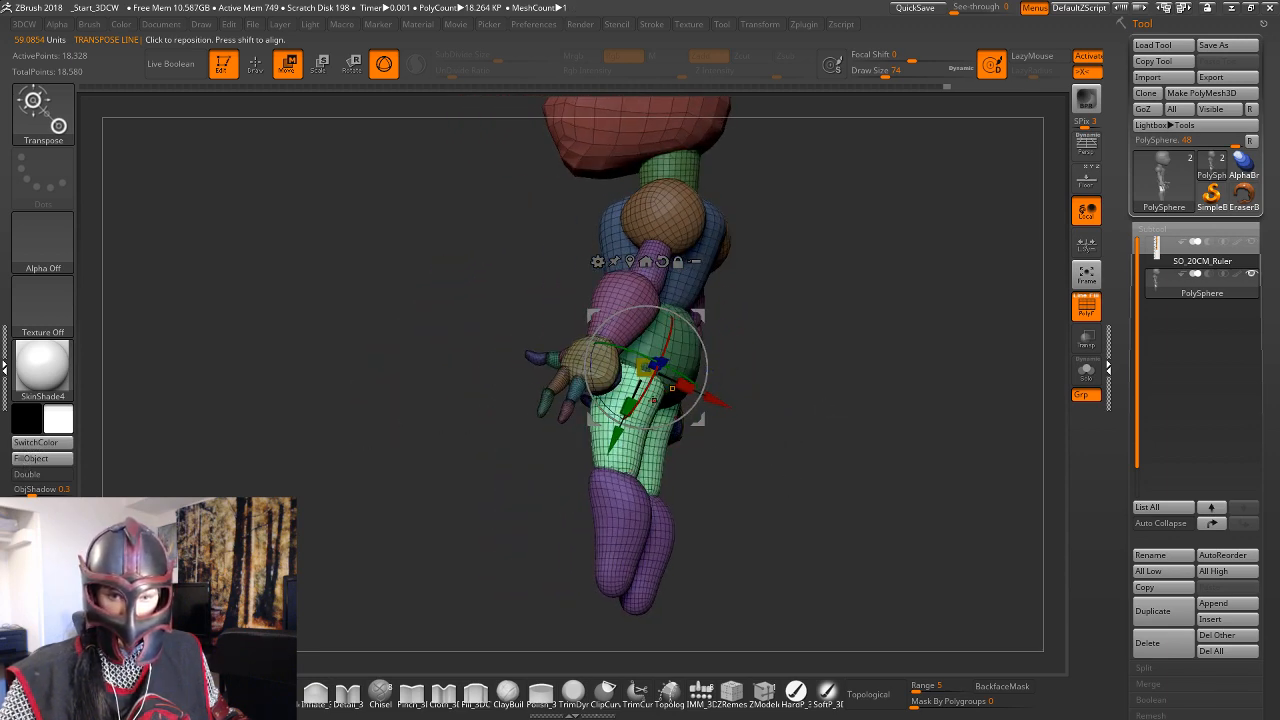
left_click_drag(765, 515, 848, 546)
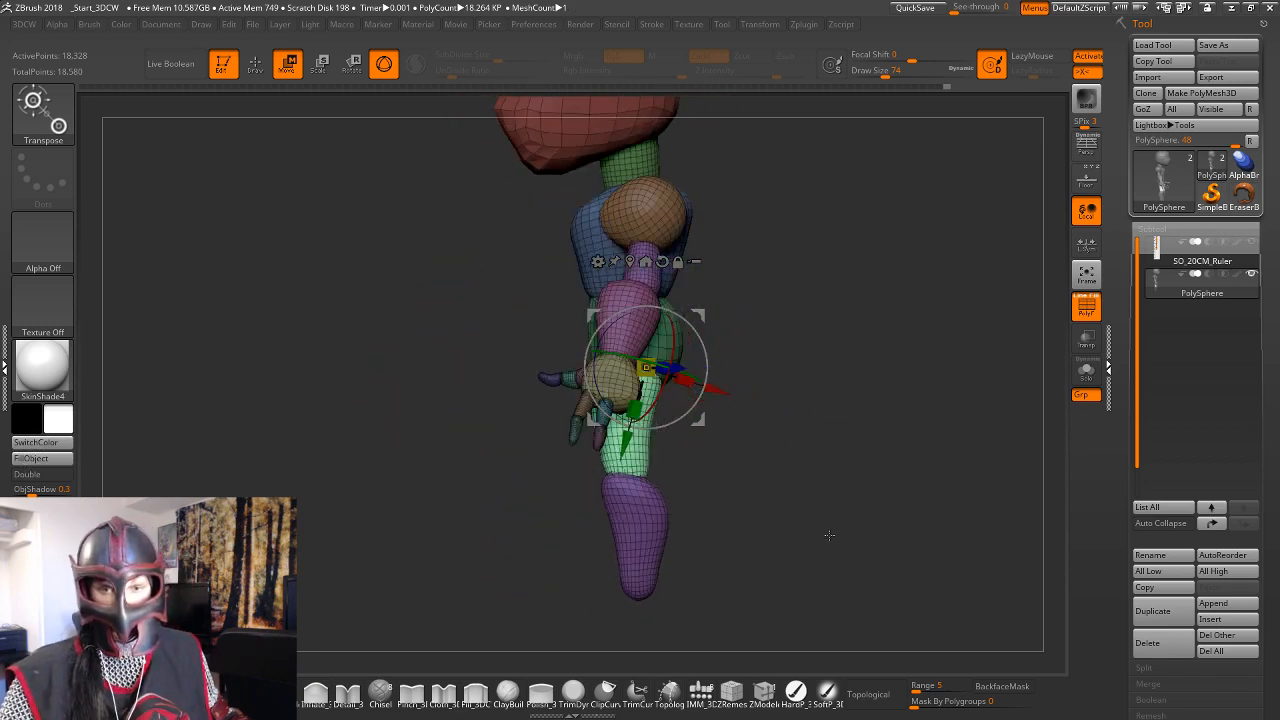
key("q")
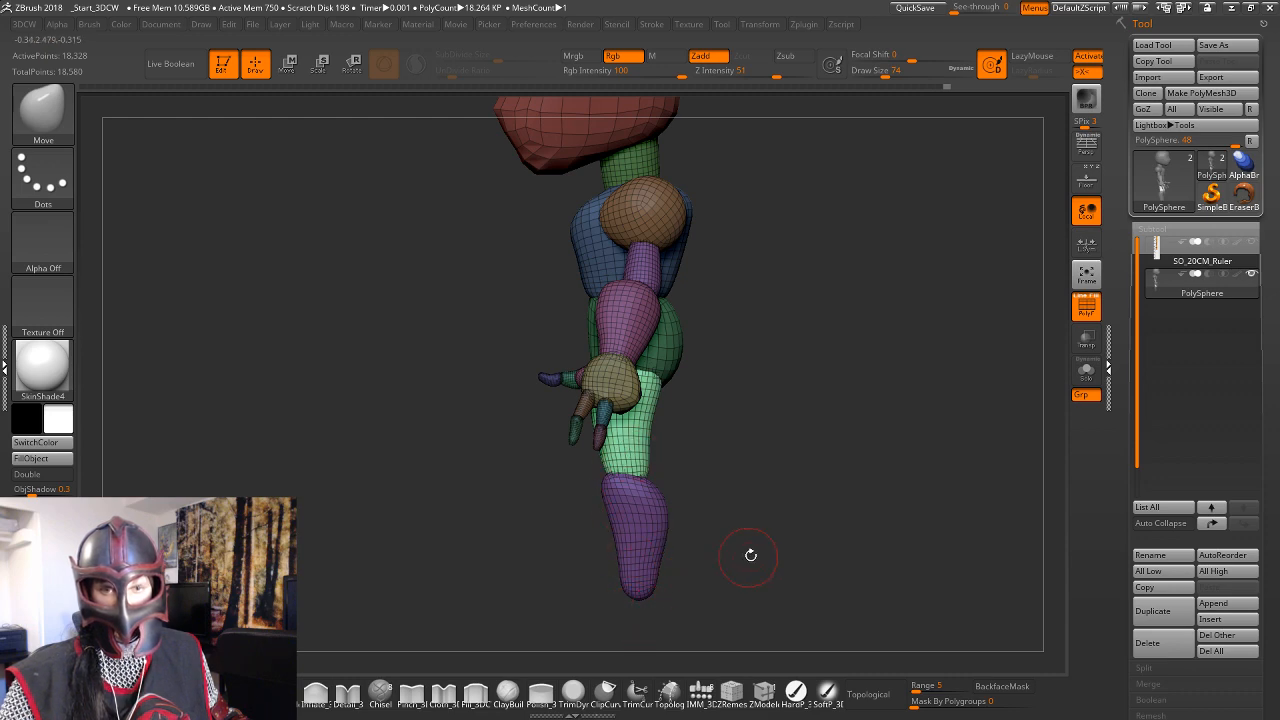
mouse_move(751, 555)
left_mouse_down()
mouse_move(774, 543)
mouse_move(755, 530)
left_mouse_up()
left_click_drag(765, 440, 775, 545, "alt")
key("w")
left_click(645, 316, "ctrl")
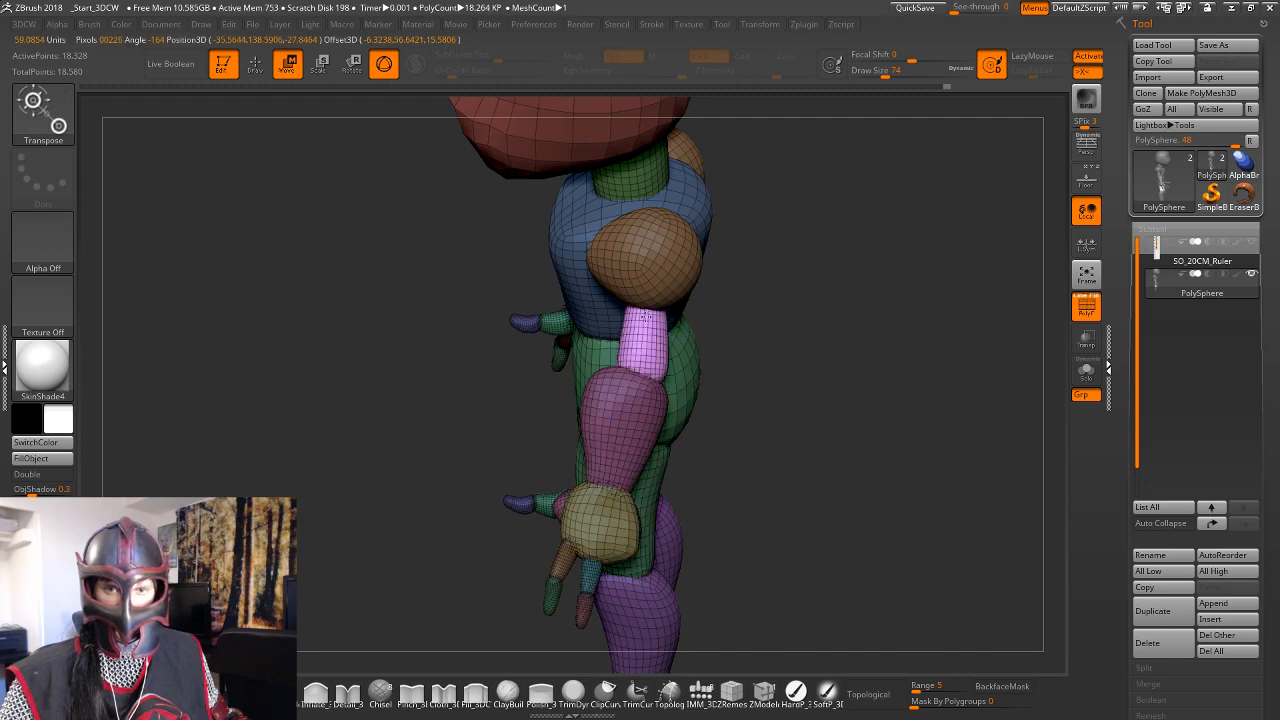
left_click(645, 316)
left_click_drag(650, 320, 660, 330)
left_click_drag(758, 355, 712, 368)
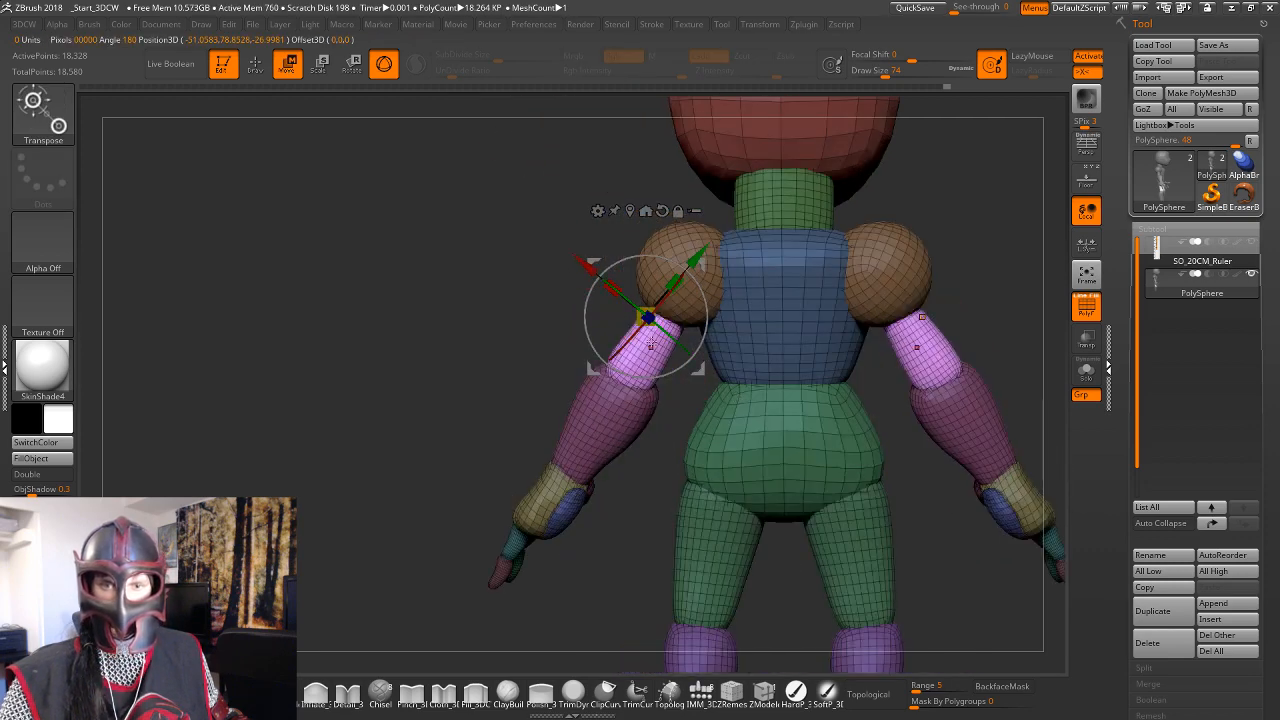
left_click_drag(591, 269, 588, 266)
key("q")
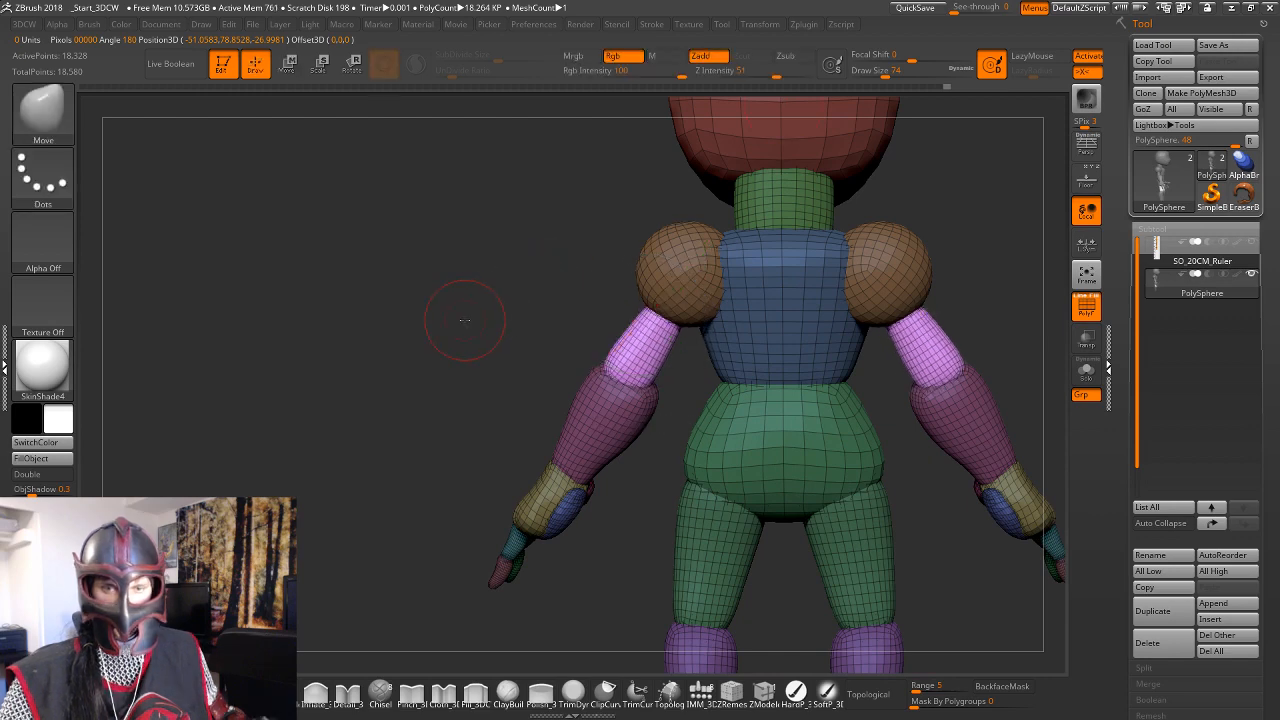
Isolate the brown shoulder spheres and scale them down uniformly to about 0.93.
left_click_drag(466, 320, 635, 315)
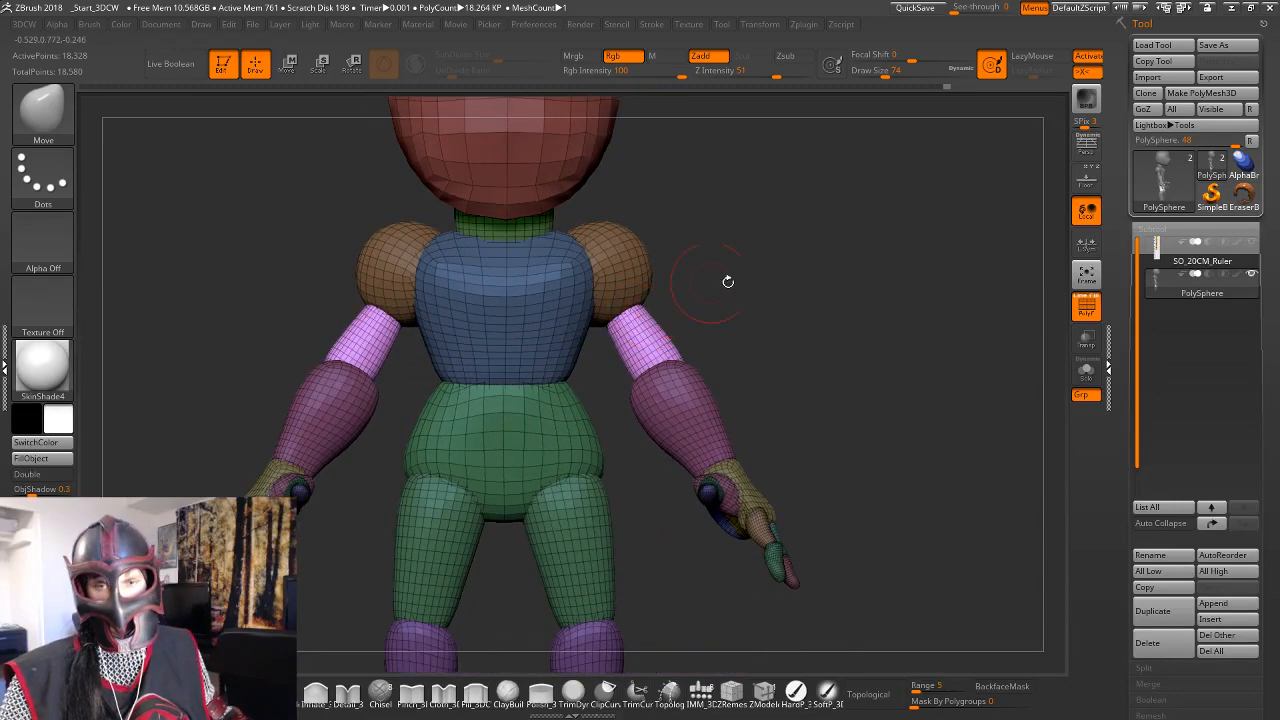
left_click_drag(867, 309, 880, 346, "alt")
key("w")
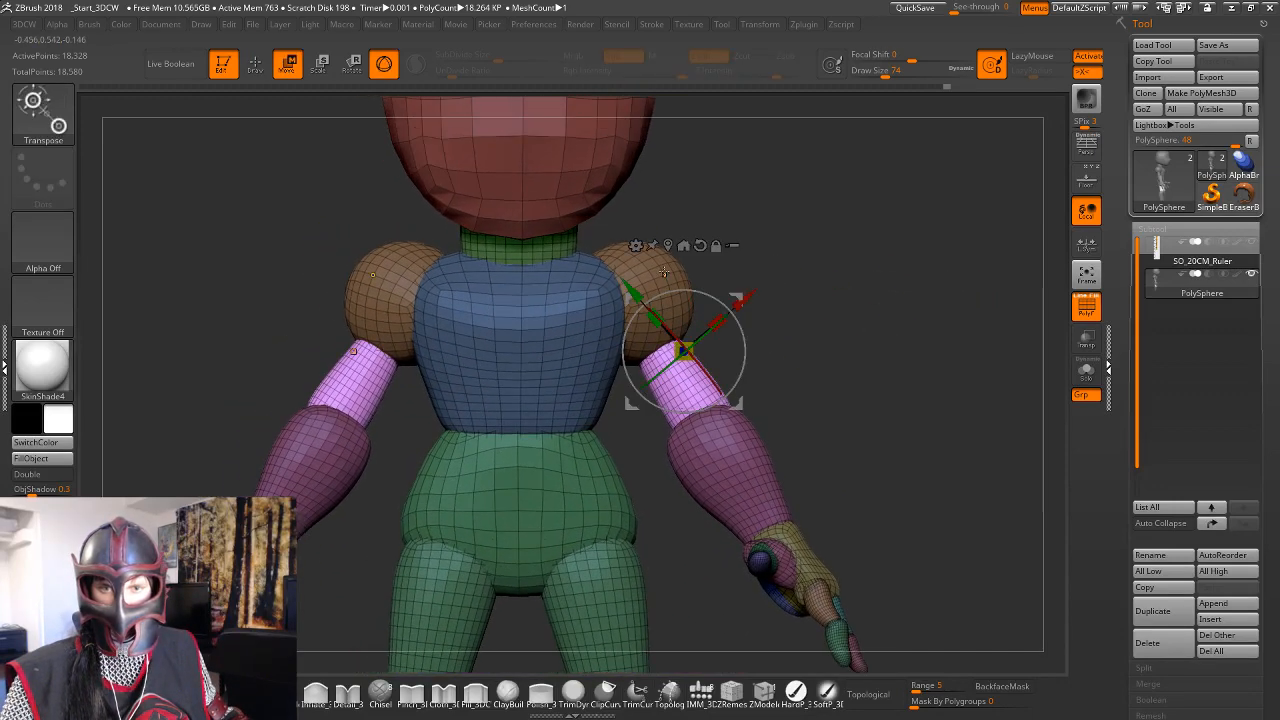
left_click(667, 272, "ctrl")
left_click_drag(818, 303, 770, 294)
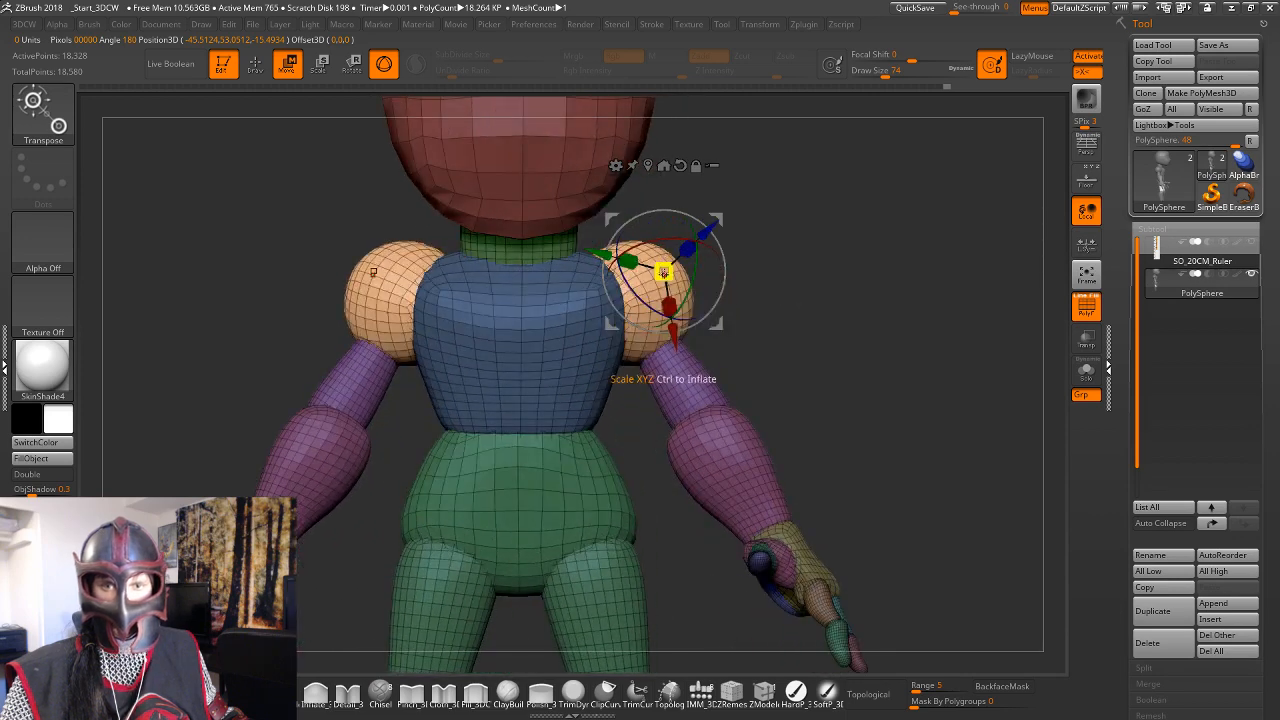
left_click_drag(664, 271, 662, 273)
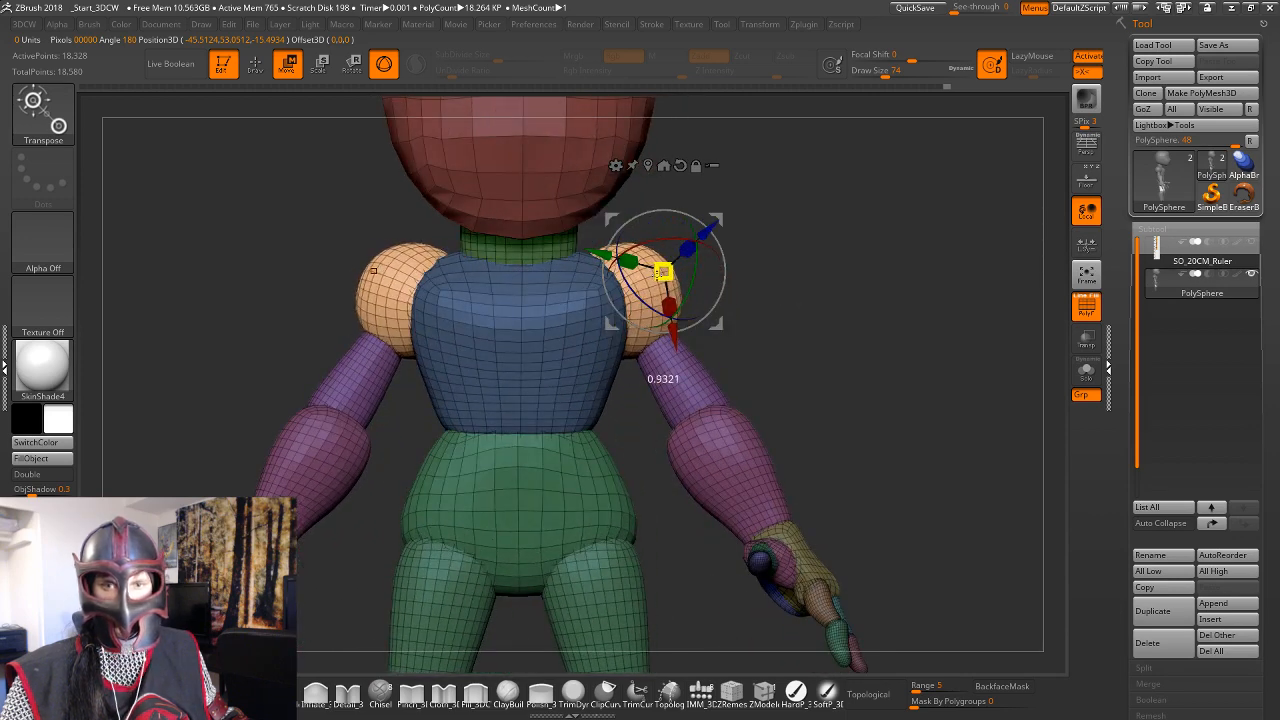
left_click_drag(664, 271, 668, 272)
Realign the gizmo on the shoulder spheres and move them outward from the torso.
key("q")
mouse_move(935, 310)
left_mouse_down()
mouse_move(854, 331)
mouse_move(789, 327)
mouse_move(805, 322)
left_mouse_up()
key("w")
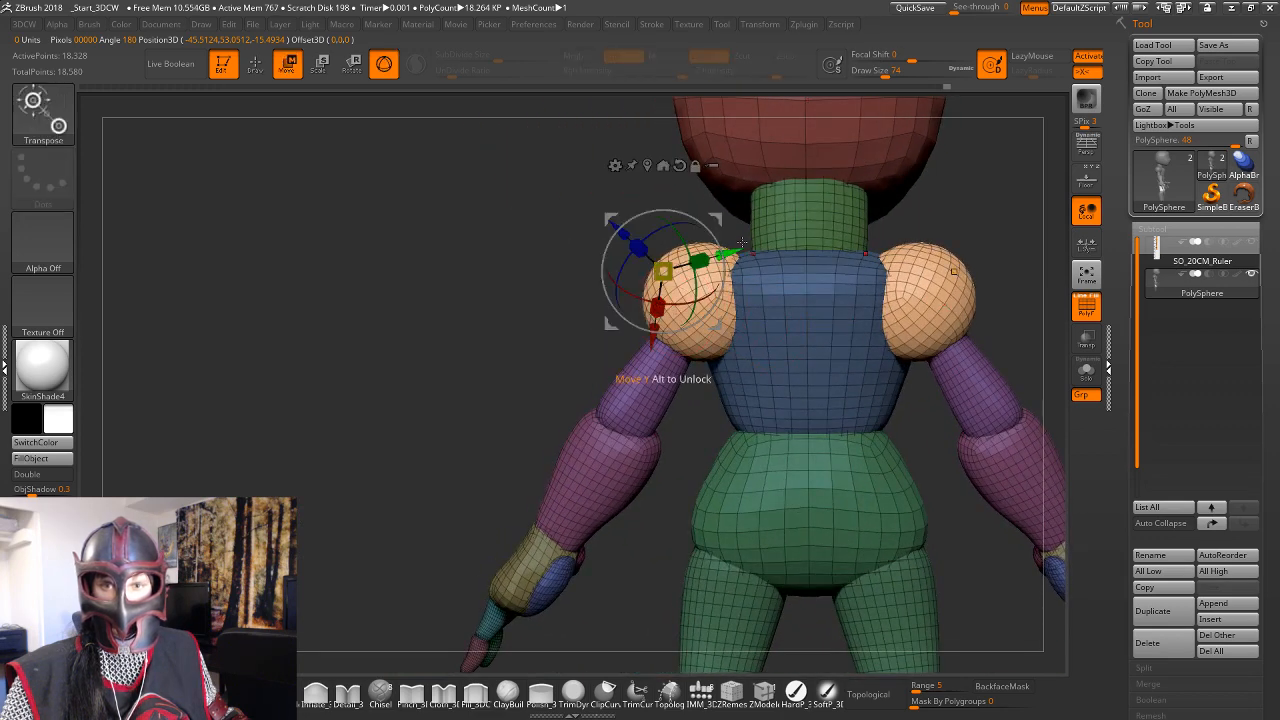
left_click(647, 165, "alt")
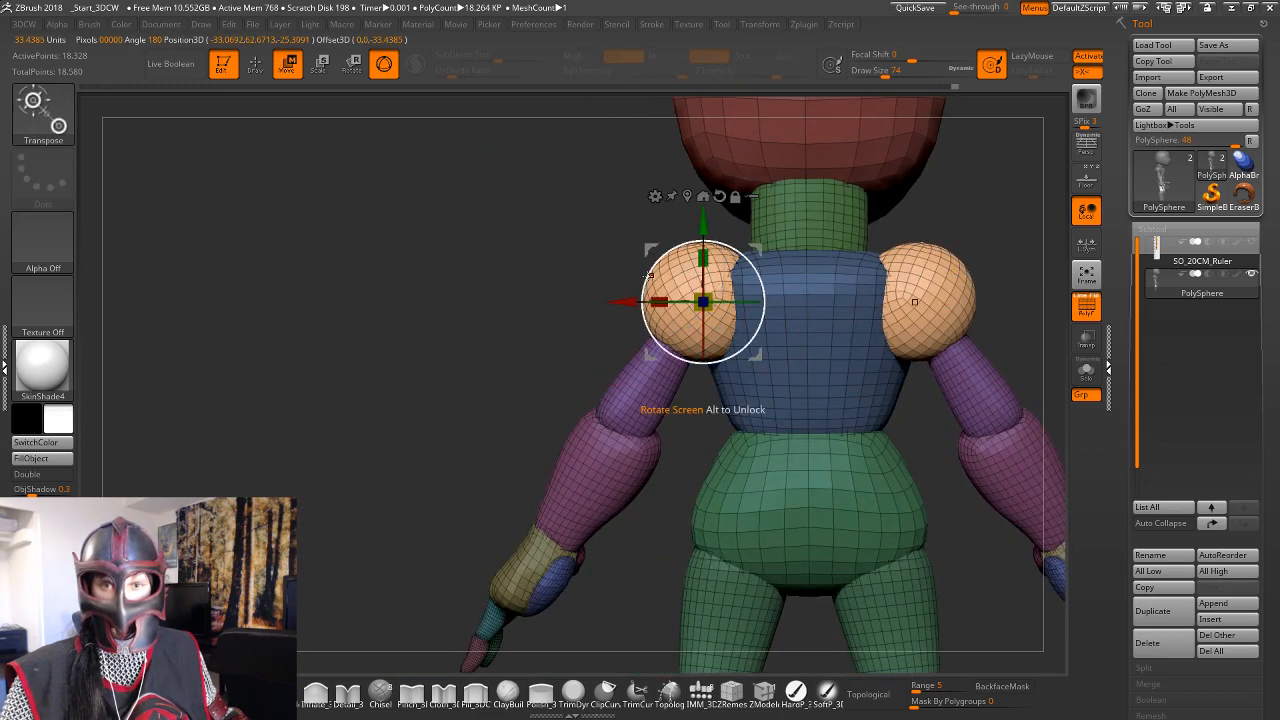
left_click_drag(621, 301, 609, 301)
key("q")
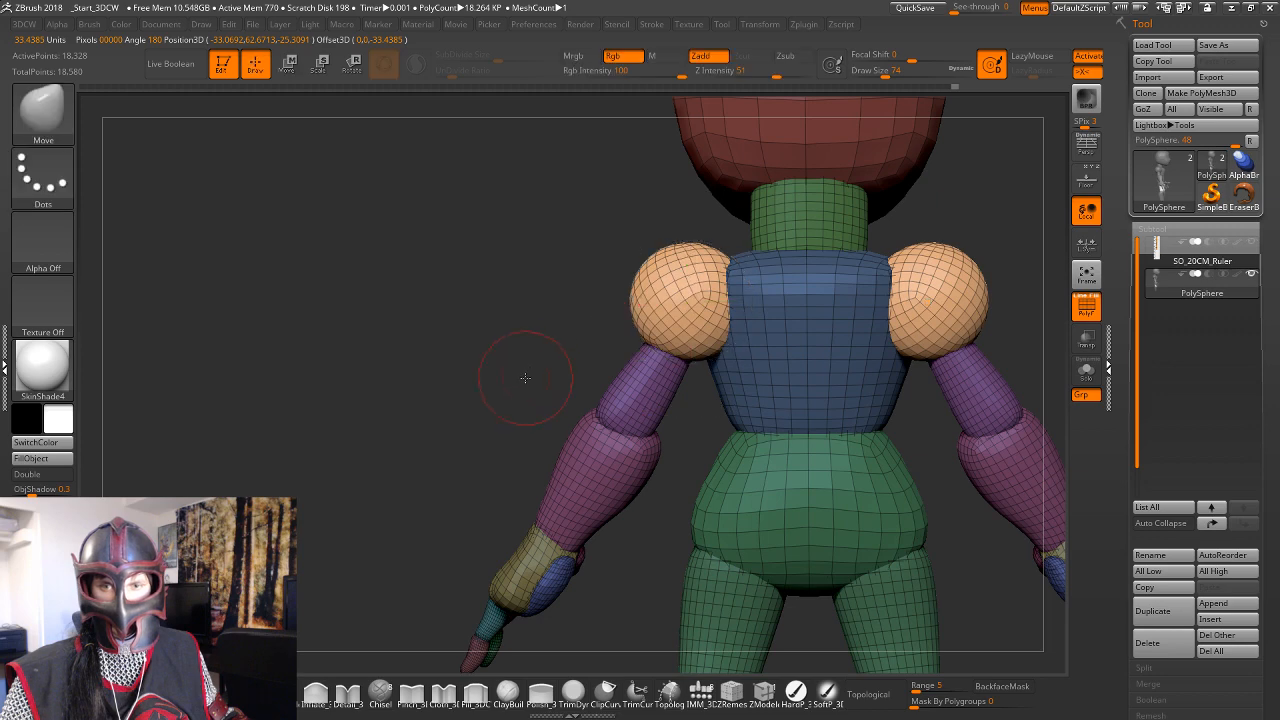
Isolate the yellow palm of the hand by masking every other part.
mouse_move(523, 366)
left_mouse_down()
mouse_move(891, 343)
mouse_move(749, 326)
left_mouse_up()
left_click_drag(930, 380, 874, 350, "alt")
left_click(1076, 316)
left_click(1076, 316)
left_click_drag(871, 394, 950, 327, "alt")
left_click_drag(909, 481, 905, 422, "alt")
key("w")
left_click(575, 426, "ctrl")
key("q")
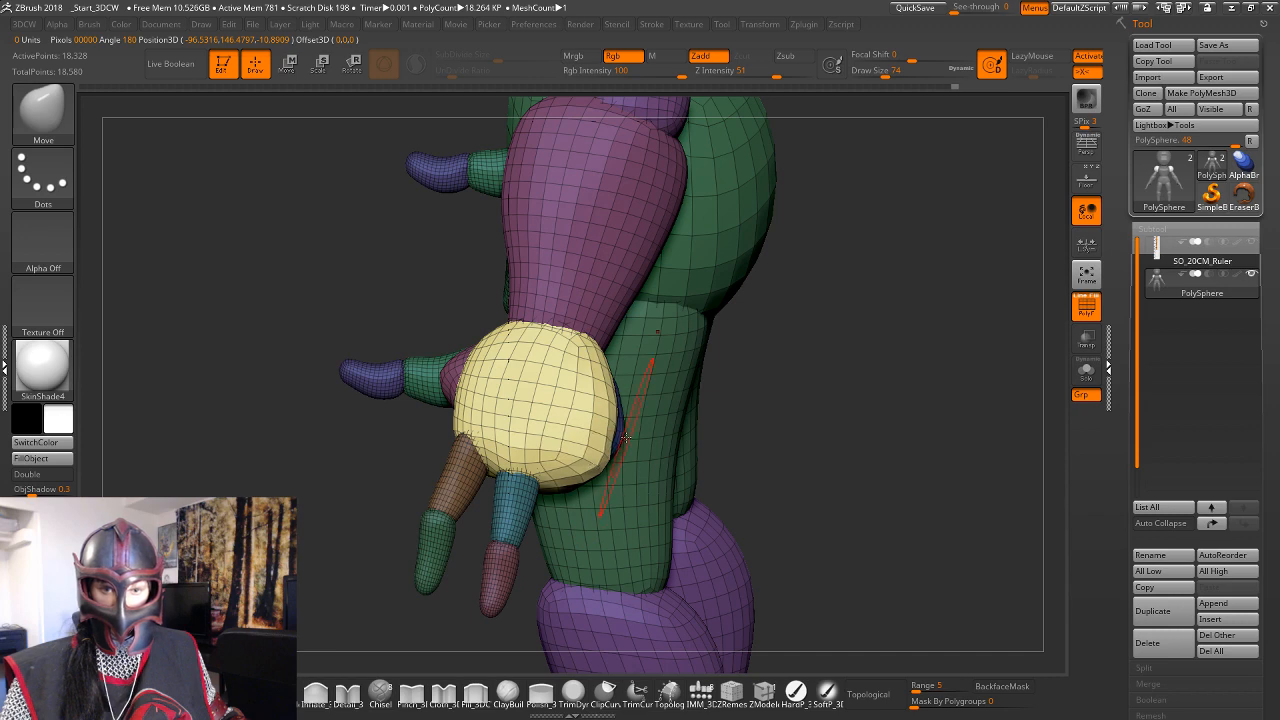
Isolate the blue pad on the little-finger side of the palm and reshape it slightly with the Move brush.
key("w")
left_click(620, 436, "ctrl")
key("q")
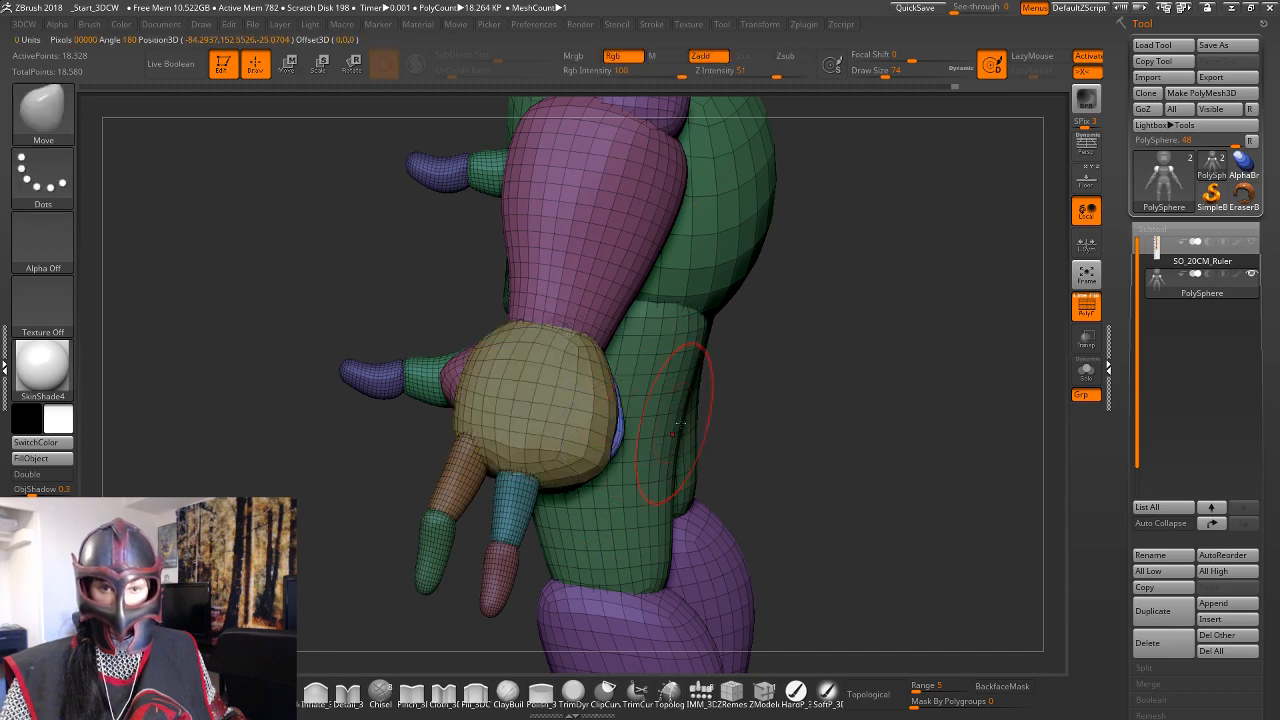
left_click_drag(762, 436, 637, 430)
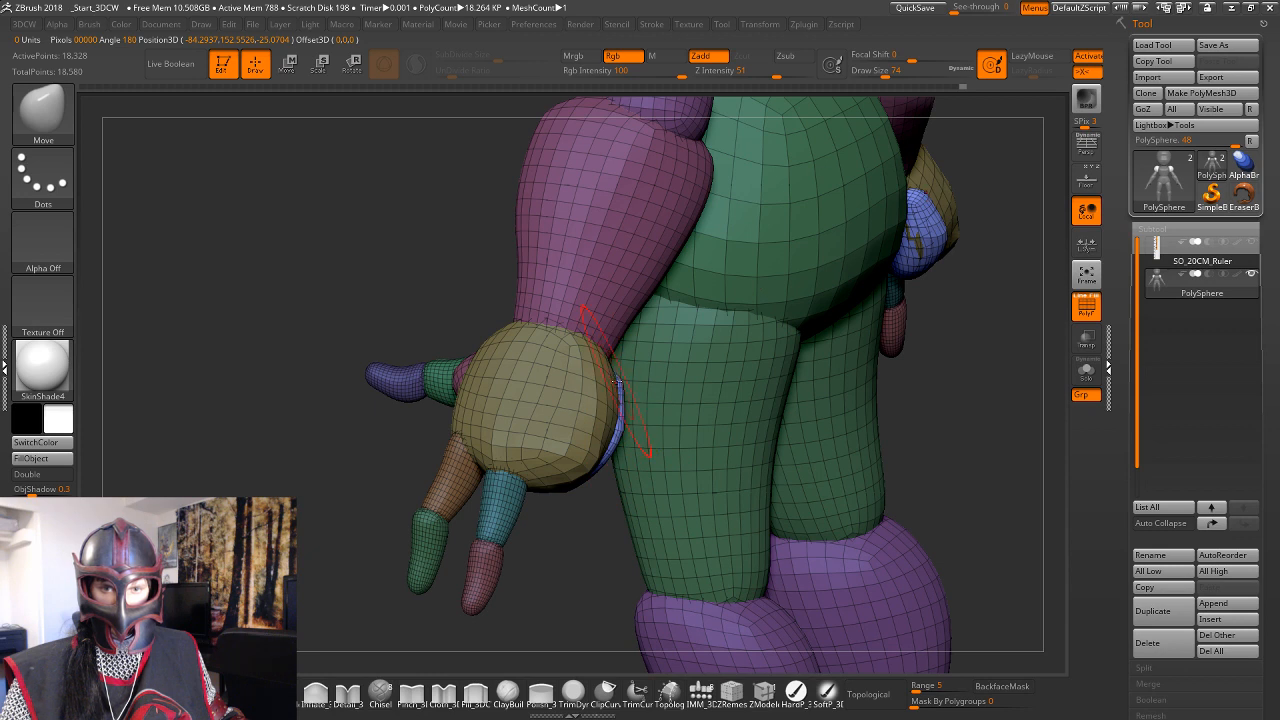
mouse_move(617, 382)
left_mouse_down()
mouse_move(604, 380)
mouse_move(625, 422)
left_mouse_up()
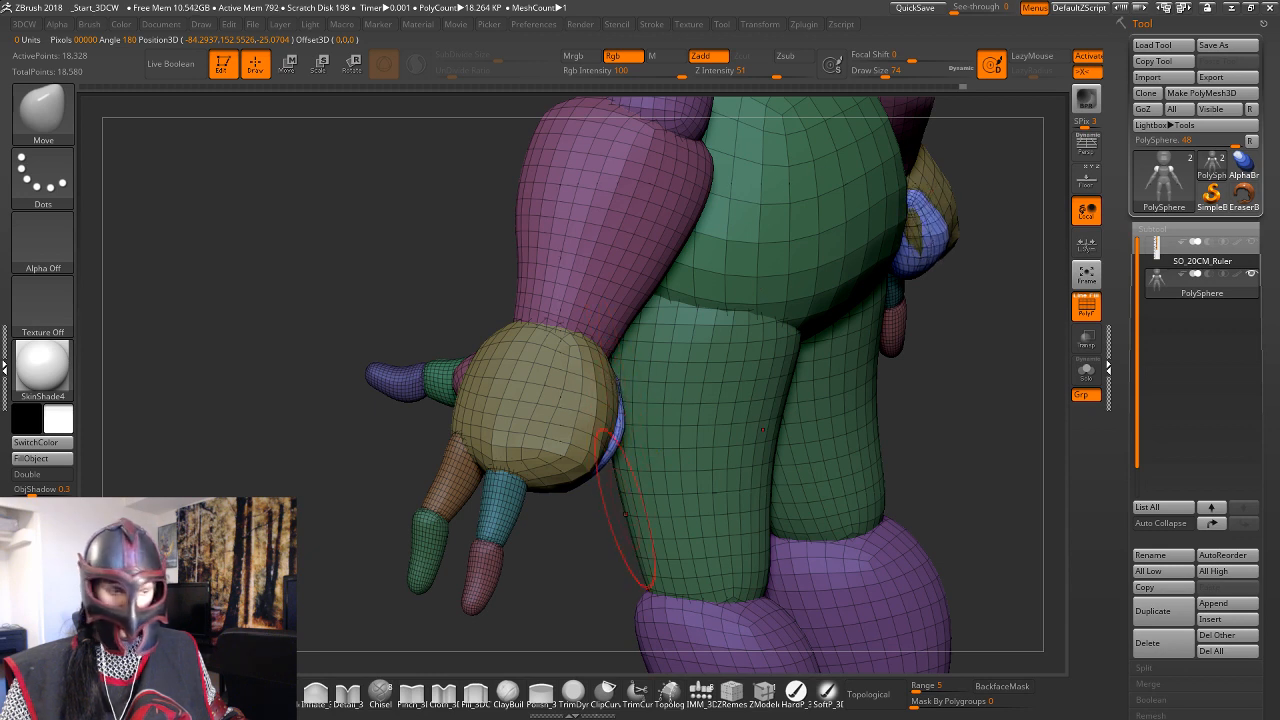
left_click_drag(918, 395, 785, 455)
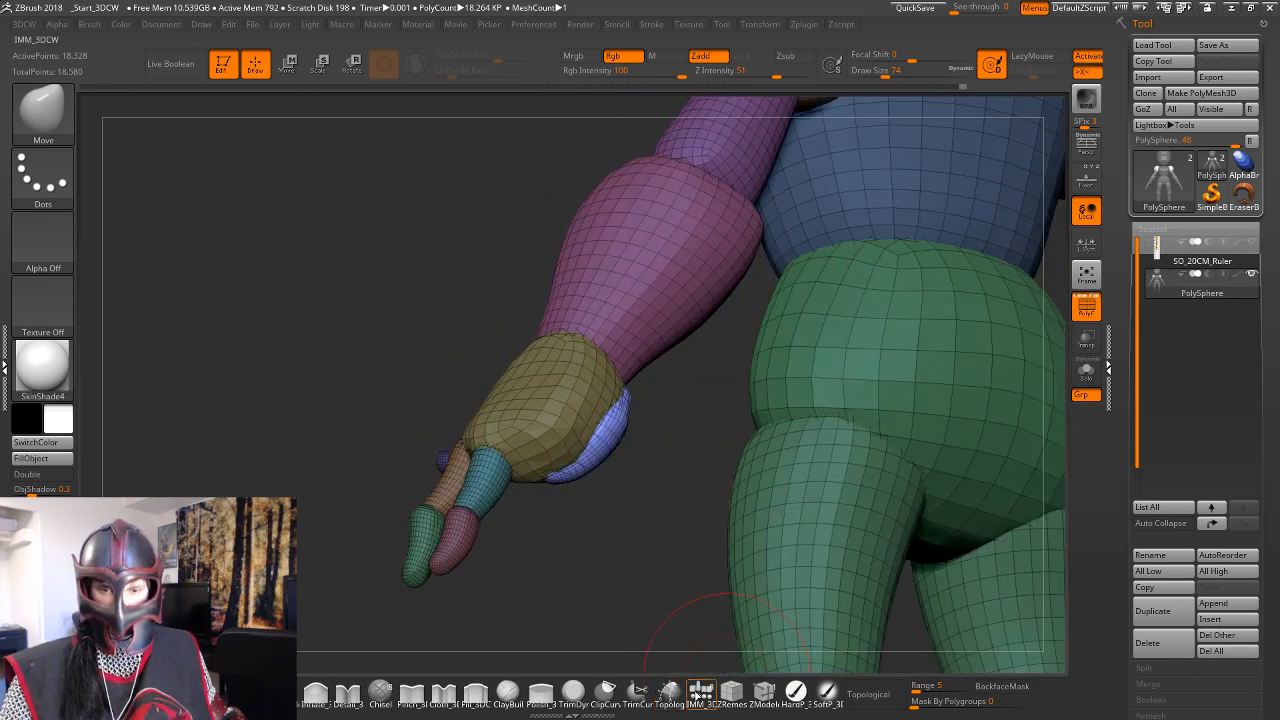
Insert an appendage from the IMM_3DCW brush at draw size 46 on the palm edge as the base segment of the missing finger.
left_click(701, 692)
left_click_drag(676, 560, 935, 428)
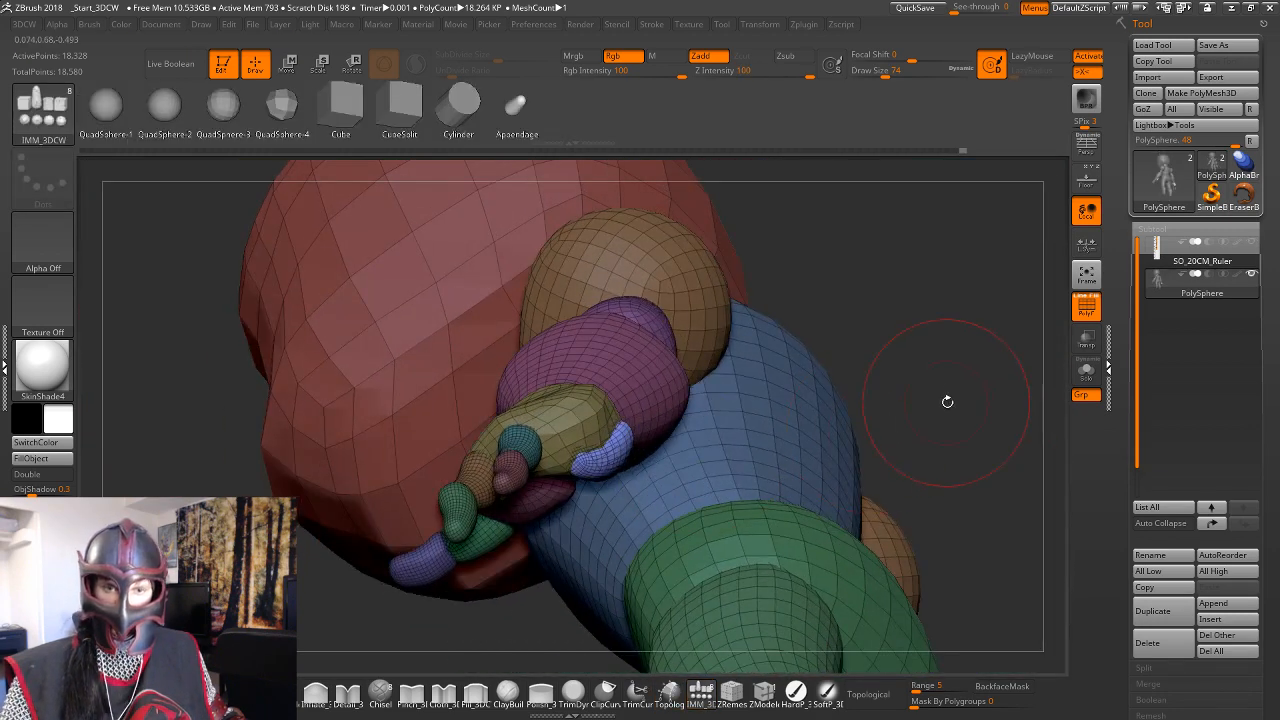
key("space")
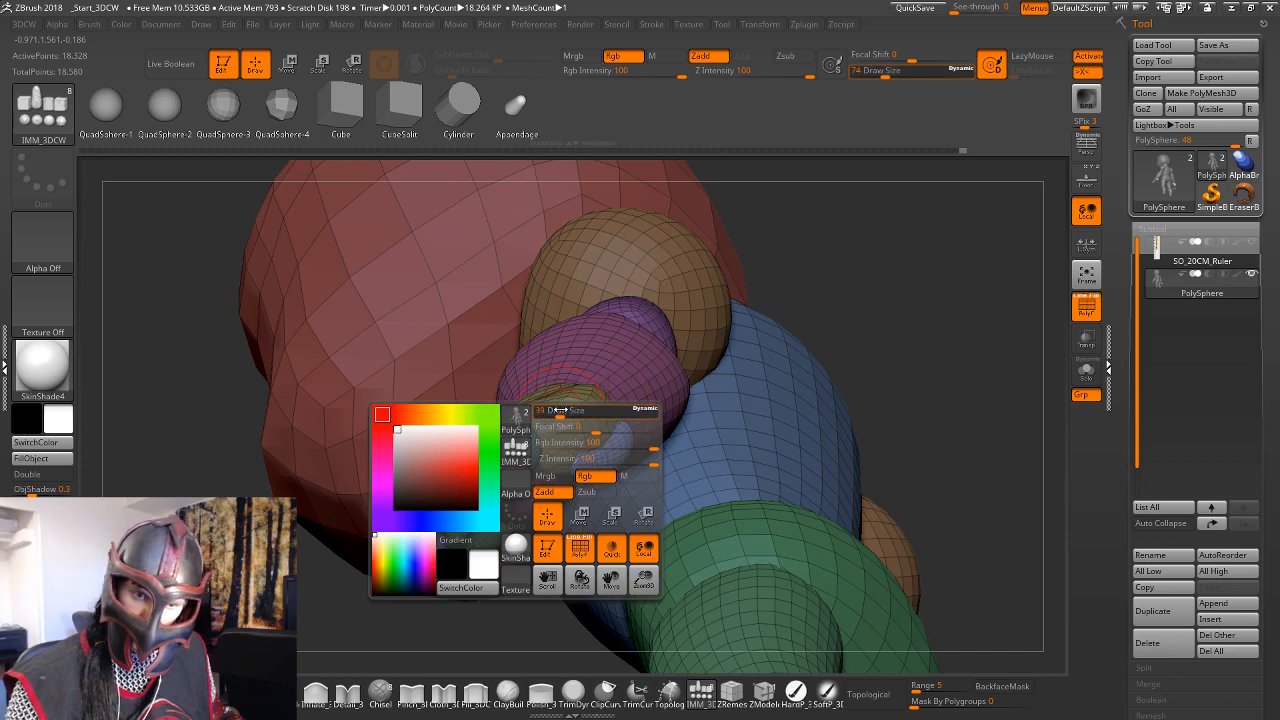
left_click_drag(560, 410, 564, 410)
left_click_drag(871, 288, 866, 263)
left_click_drag(722, 288, 714, 318)
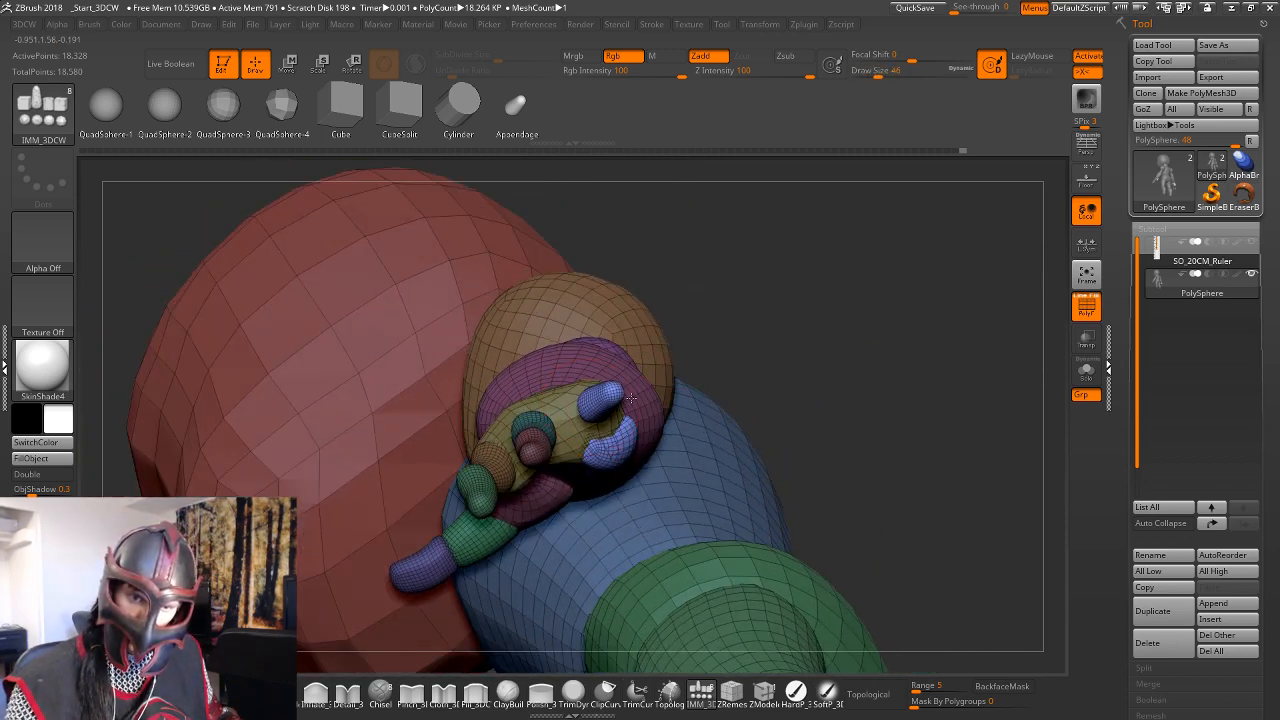
left_click_drag(640, 386, 641, 385)
left_click_drag(703, 351, 631, 443)
key("w")
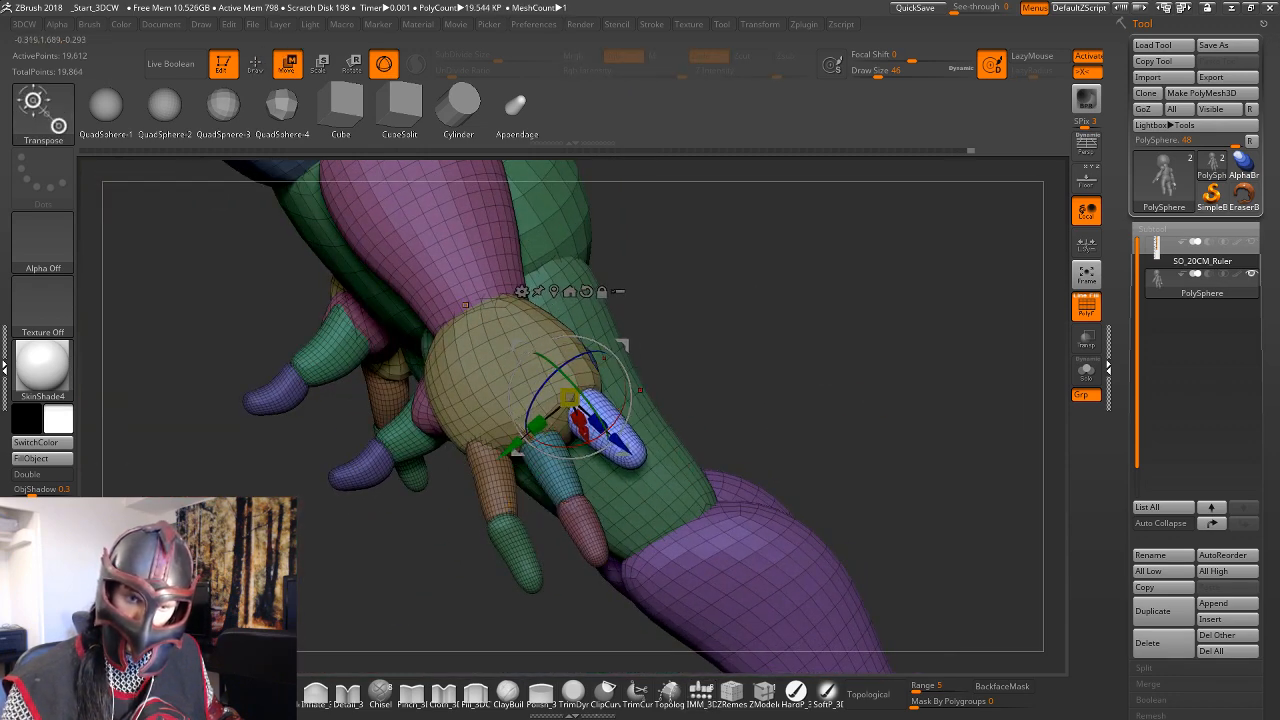
Adjust the new finger segment's angle and scale to match the neighbouring fingers.
key("q")
mouse_move(740, 430)
left_mouse_down()
mouse_move(826, 443)
mouse_move(802, 358)
left_mouse_up()
key("w")
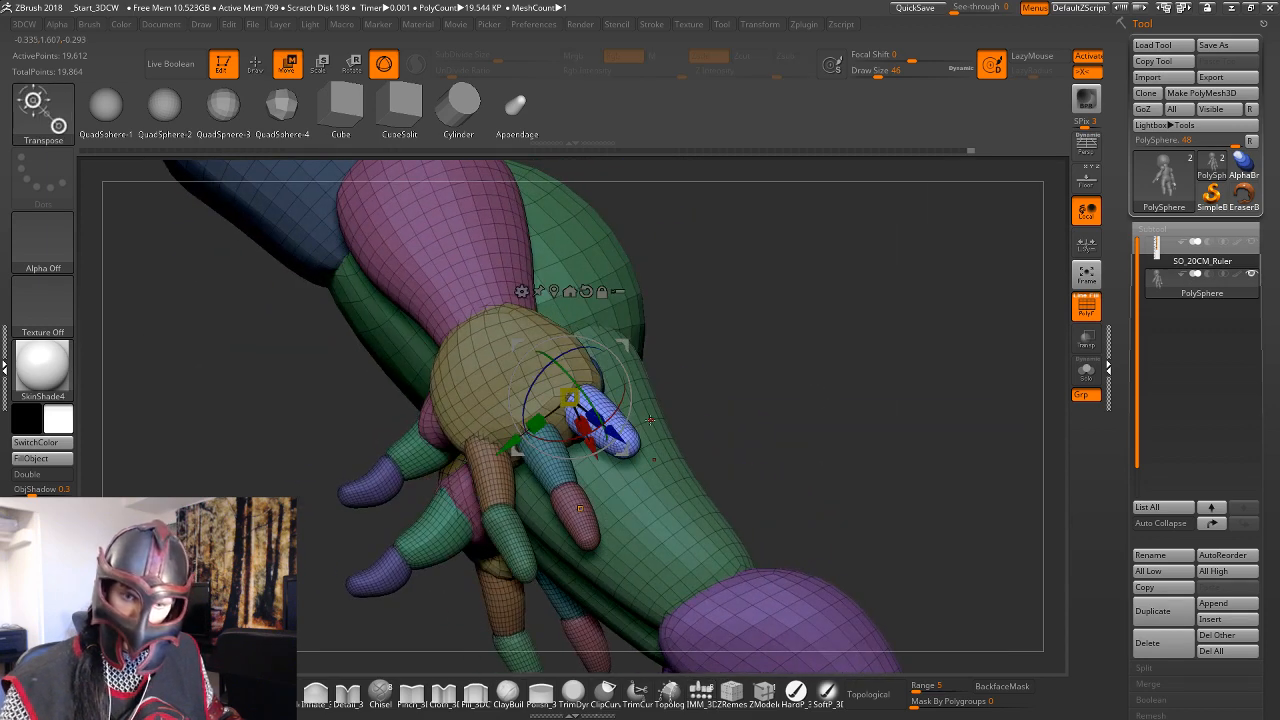
left_click_drag(592, 384, 604, 404)
left_click_drag(791, 406, 762, 204)
mouse_move(567, 399)
left_mouse_down()
mouse_move(552, 401)
mouse_move(563, 397)
left_mouse_up()
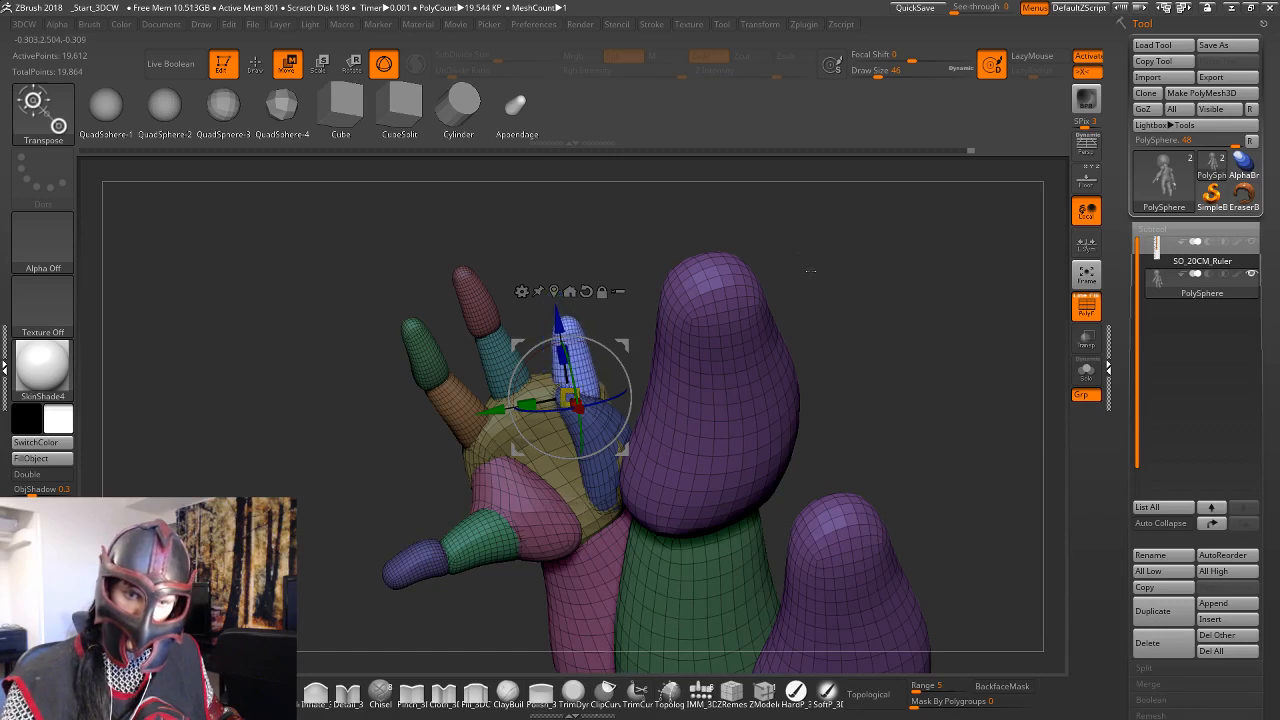
Nudge the new finger segment along the gizmo axes to seat it on the palm beside the teal finger.
left_click_drag(811, 271, 850, 285)
left_click_drag(602, 424, 593, 418)
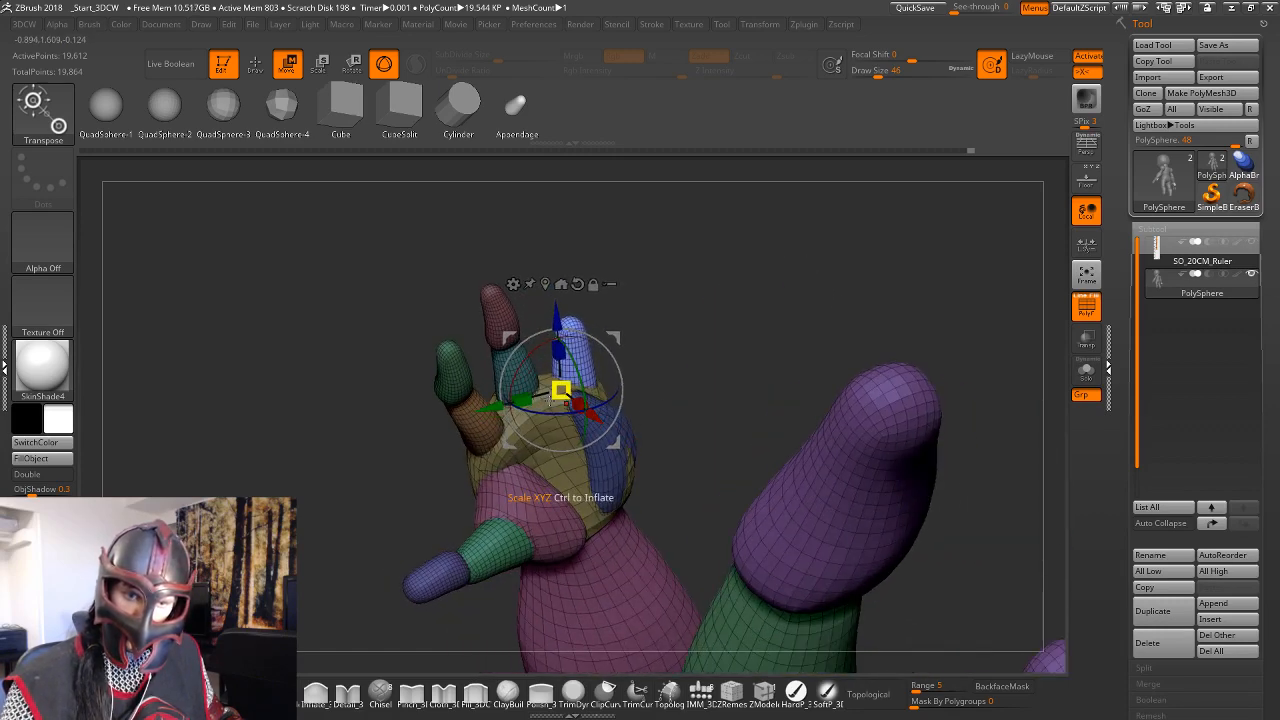
left_click_drag(490, 407, 484, 408)
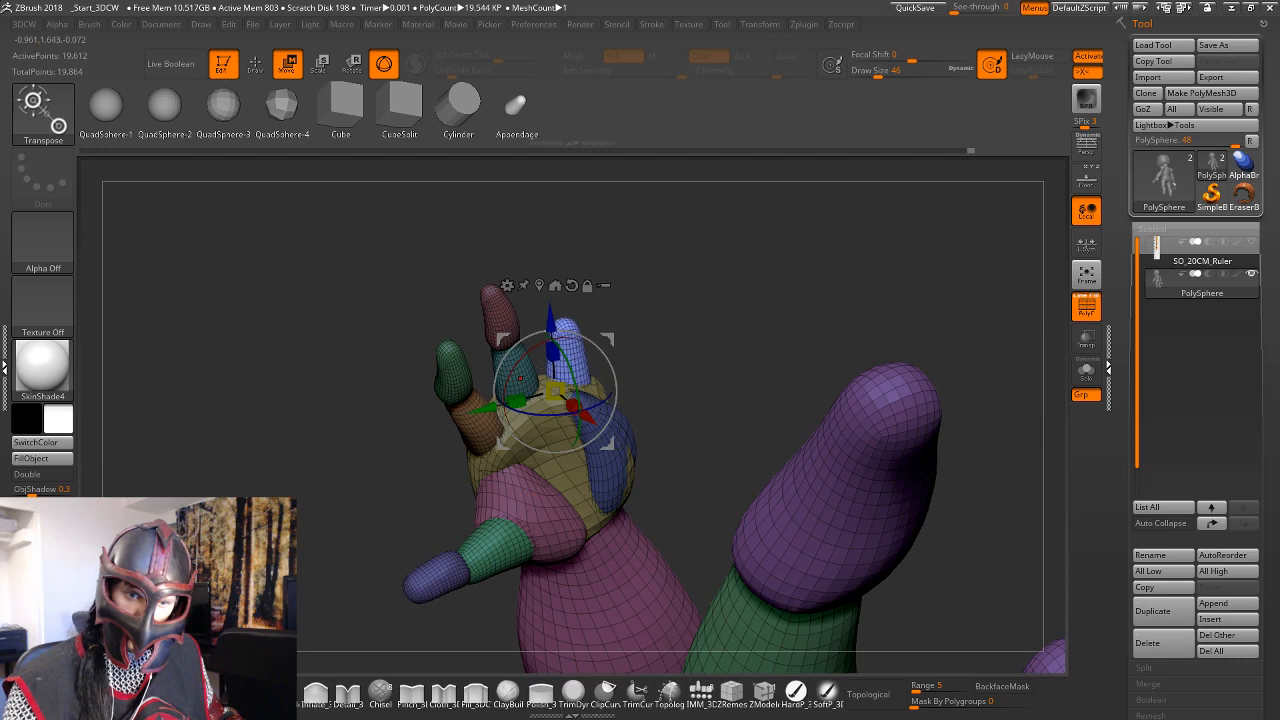
left_click_drag(730, 290, 745, 400)
left_click_drag(601, 447, 605, 453)
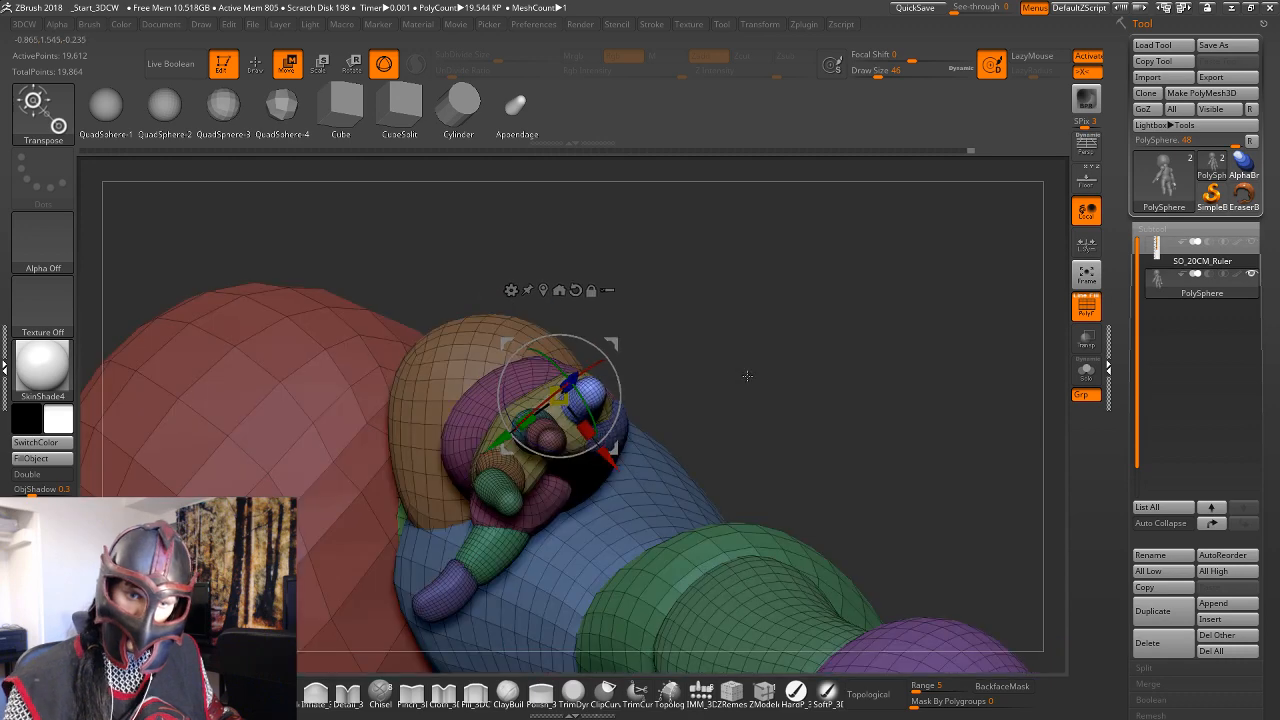
left_click_drag(747, 376, 764, 367)
left_click_drag(596, 418, 600, 432)
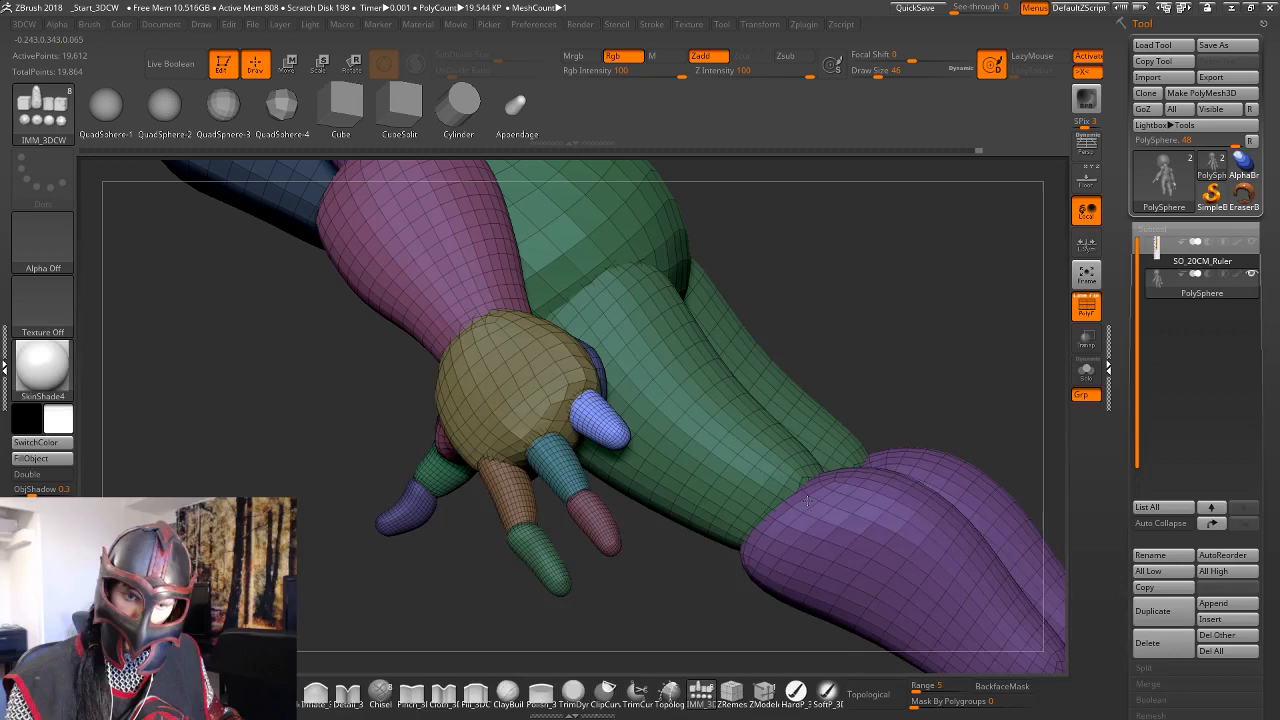
right_click_drag(807, 500, 753, 513)
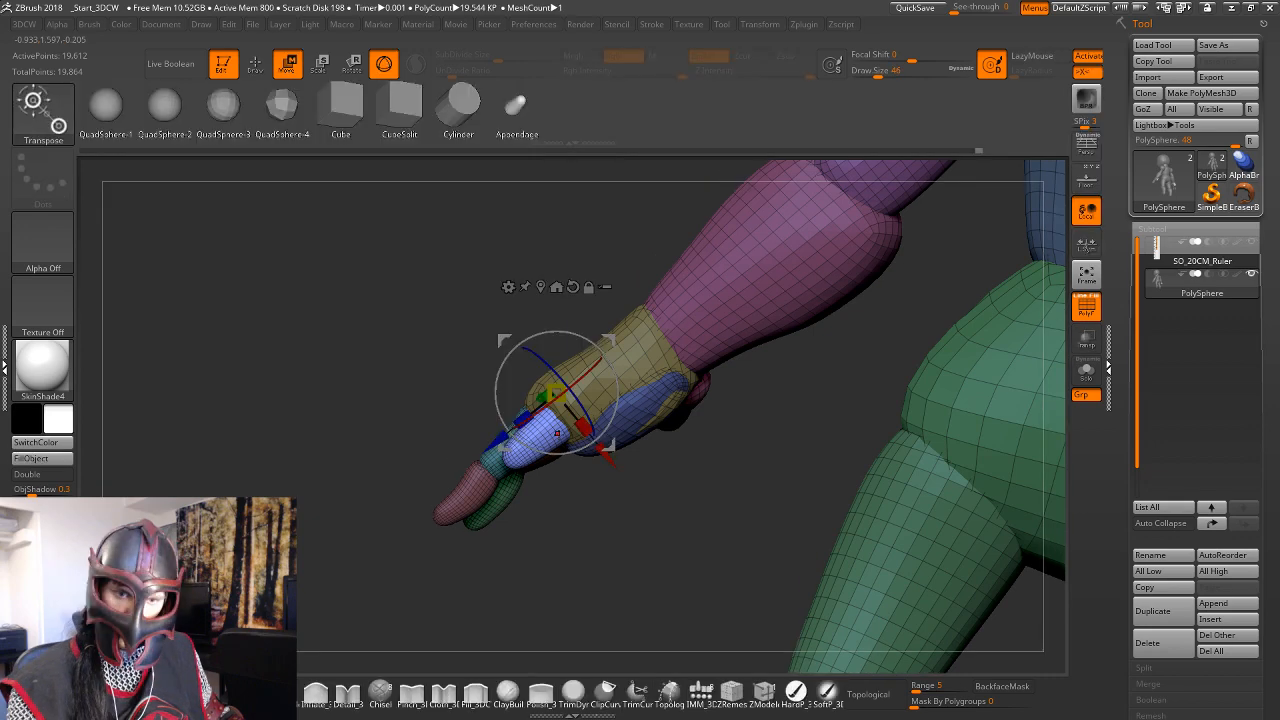
Align the gizmo to the new finger segment with a transpose line from the palm to its tip and fine-tune the segment.
key("y")
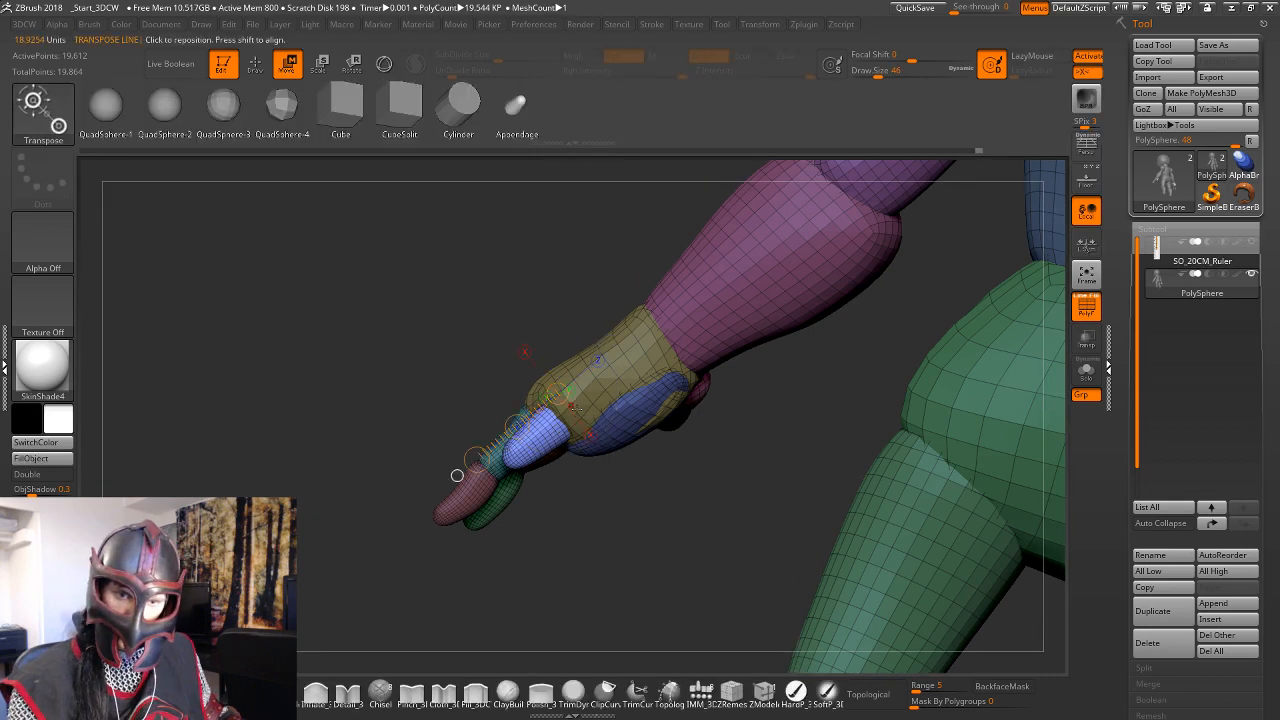
left_click_drag(592, 404, 505, 469)
left_click_drag(549, 437, 552, 441)
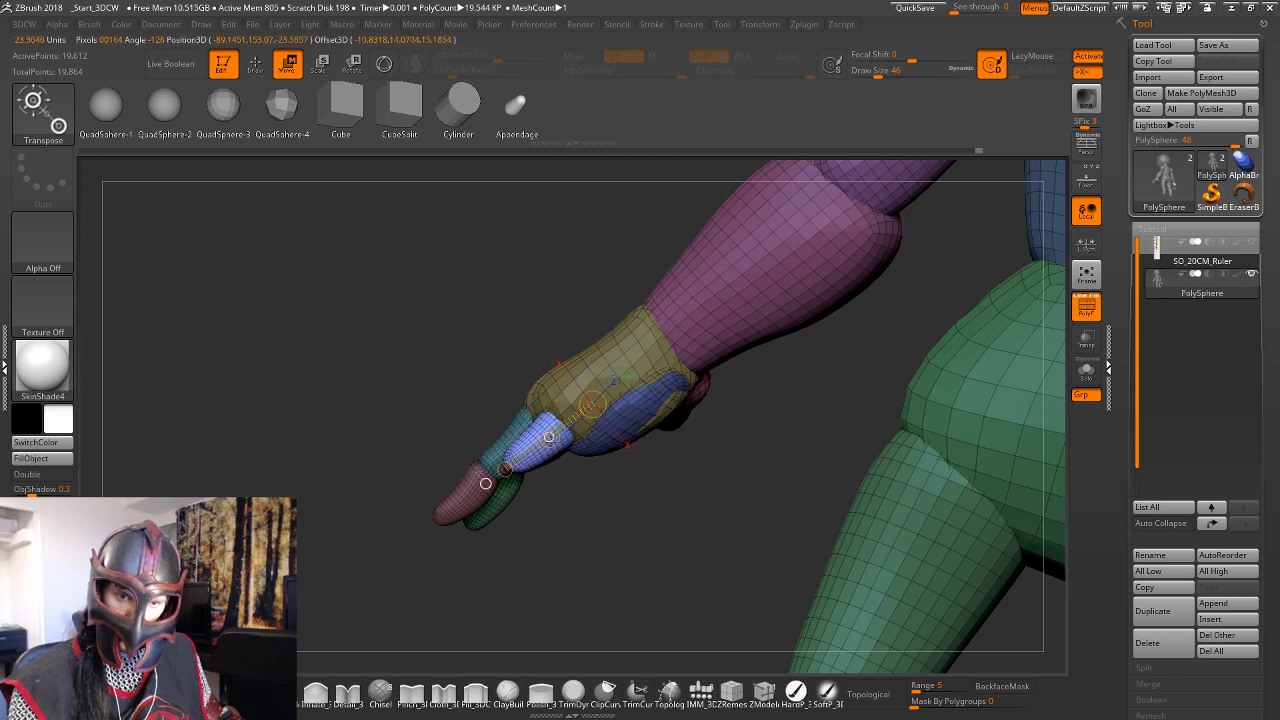
left_click_drag(560, 540, 668, 454)
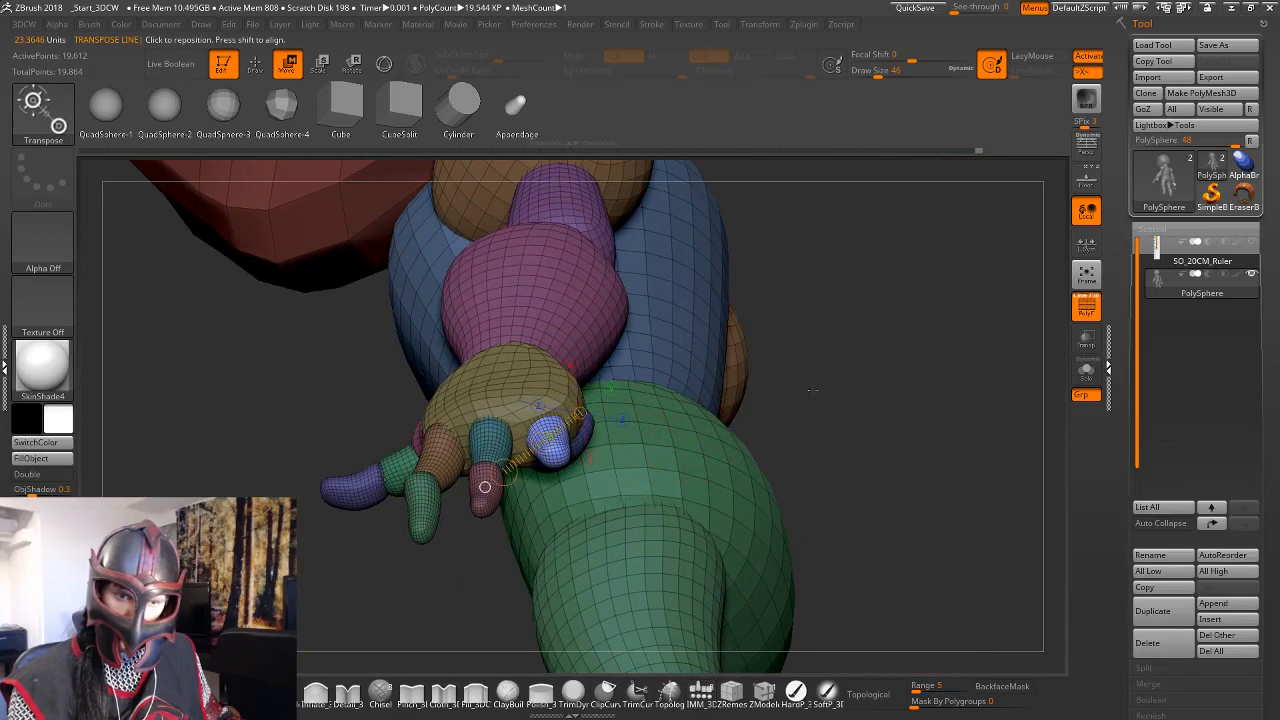
key("y")
left_click_drag(851, 374, 792, 372)
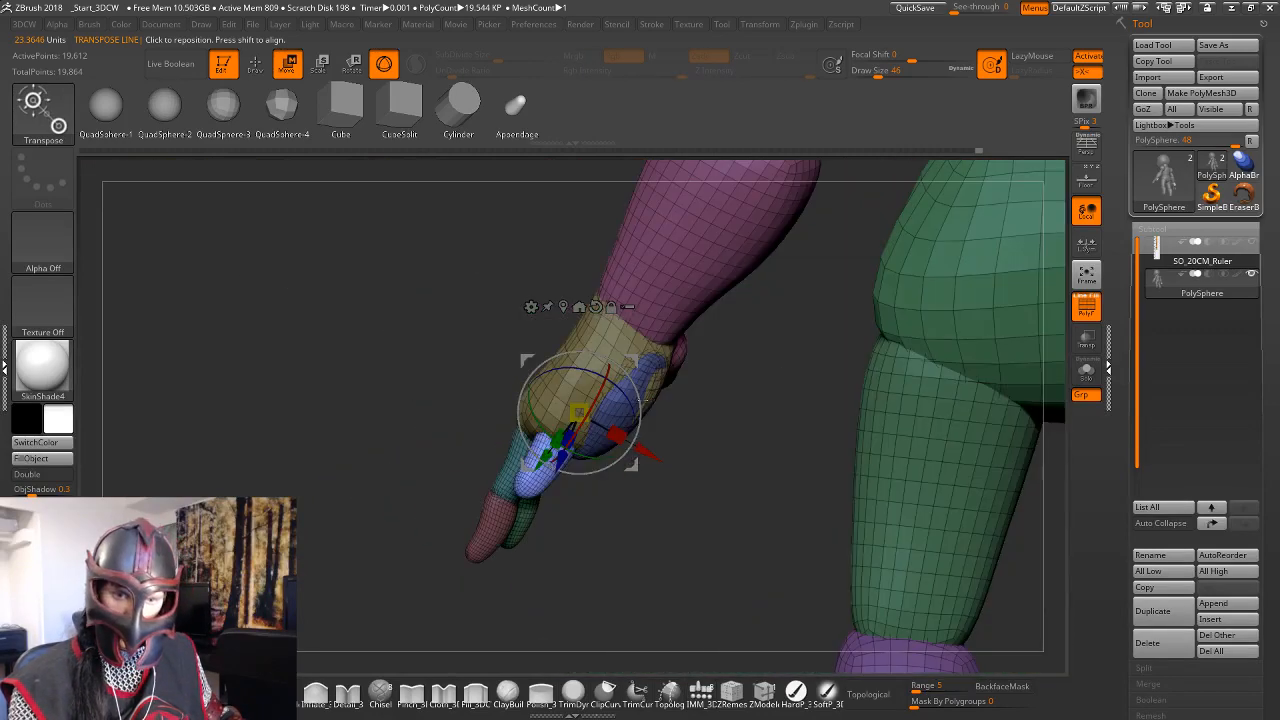
left_click_drag(561, 467, 566, 460)
left_click_drag(644, 528, 668, 540)
Reset the gizmo's orientation, centre it on the unmasked finger segment and re-angle it to follow the finger.
left_click(597, 304)
left_click(565, 304)
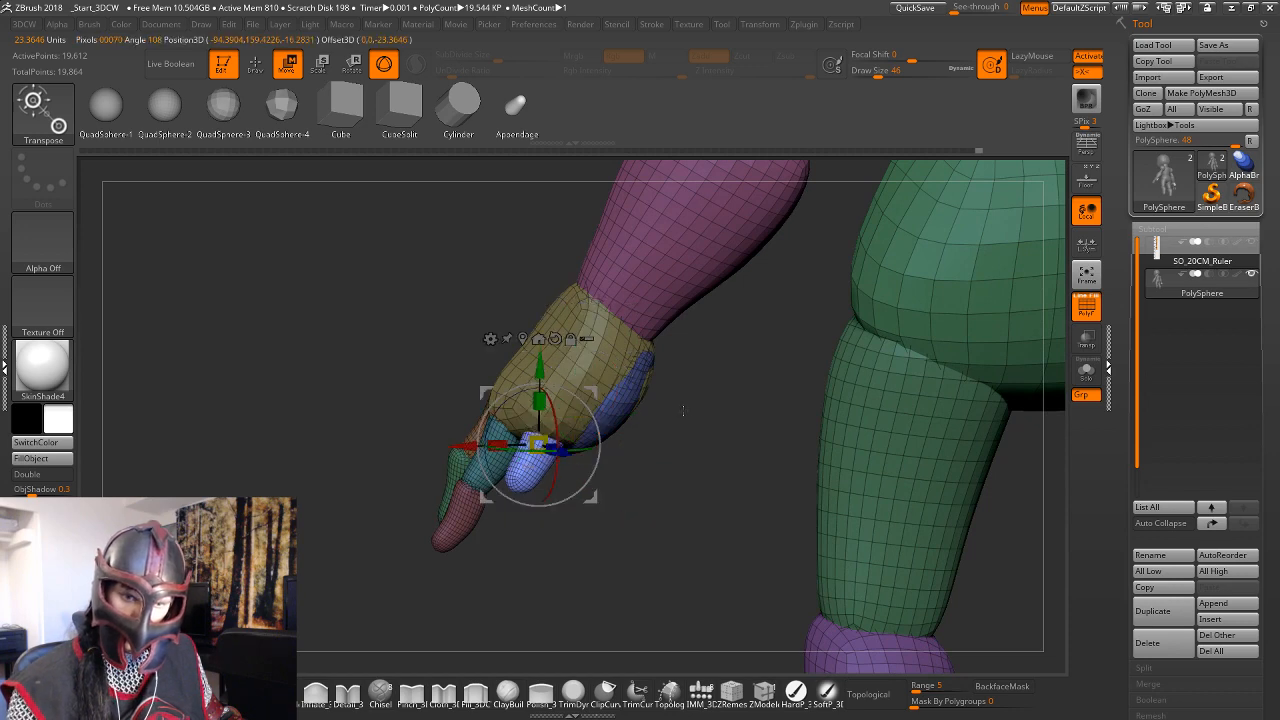
left_click_drag(683, 411, 672, 458)
left_click_drag(576, 420, 583, 431, "alt")
left_click_drag(868, 375, 688, 342)
left_click_drag(575, 370, 564, 388)
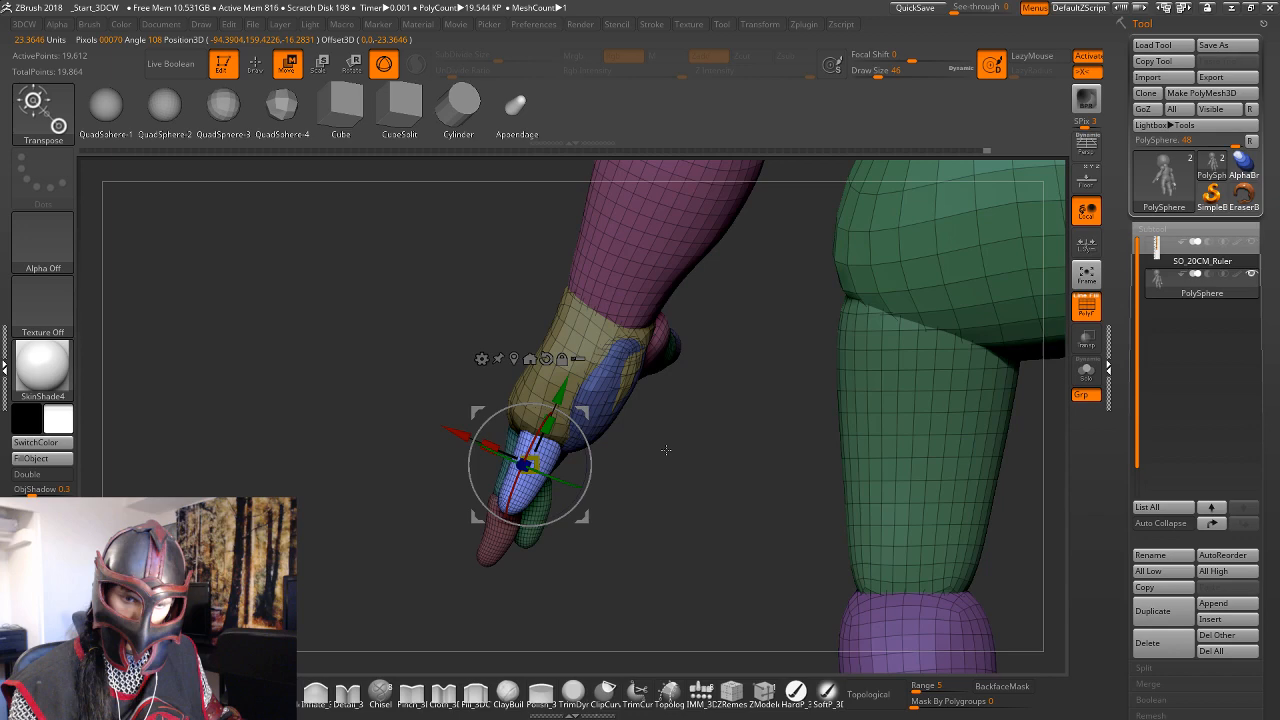
Shift the finger segment about 0.08 toward the back of the hand and nudge it along the gizmo's Z axis.
left_click_drag(665, 450, 717, 453)
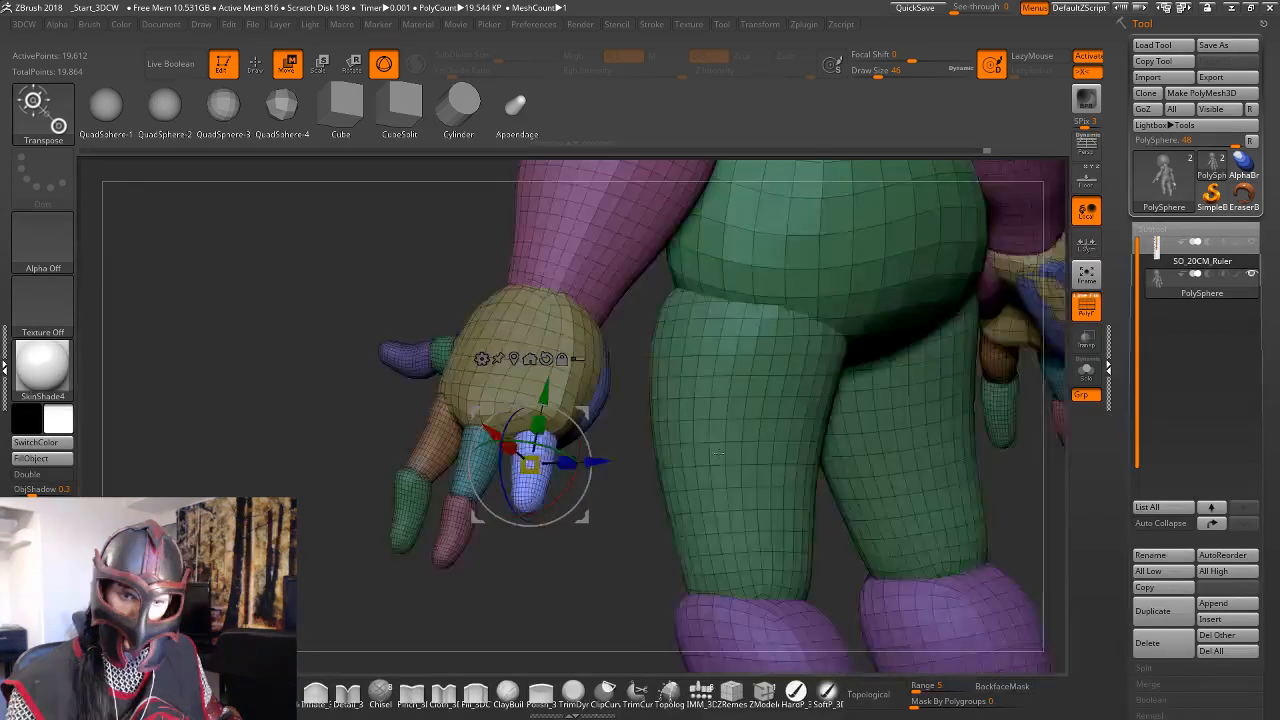
left_click_drag(530, 464, 488, 470)
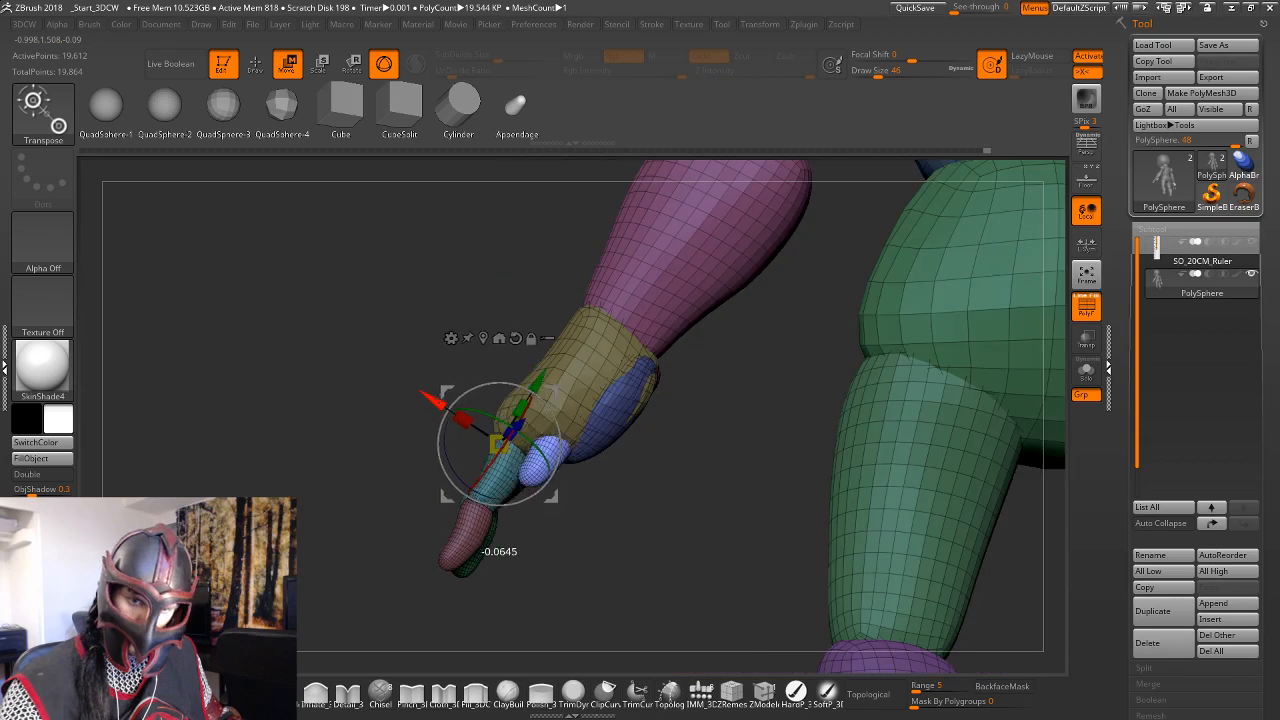
left_click_drag(490, 436, 488, 438)
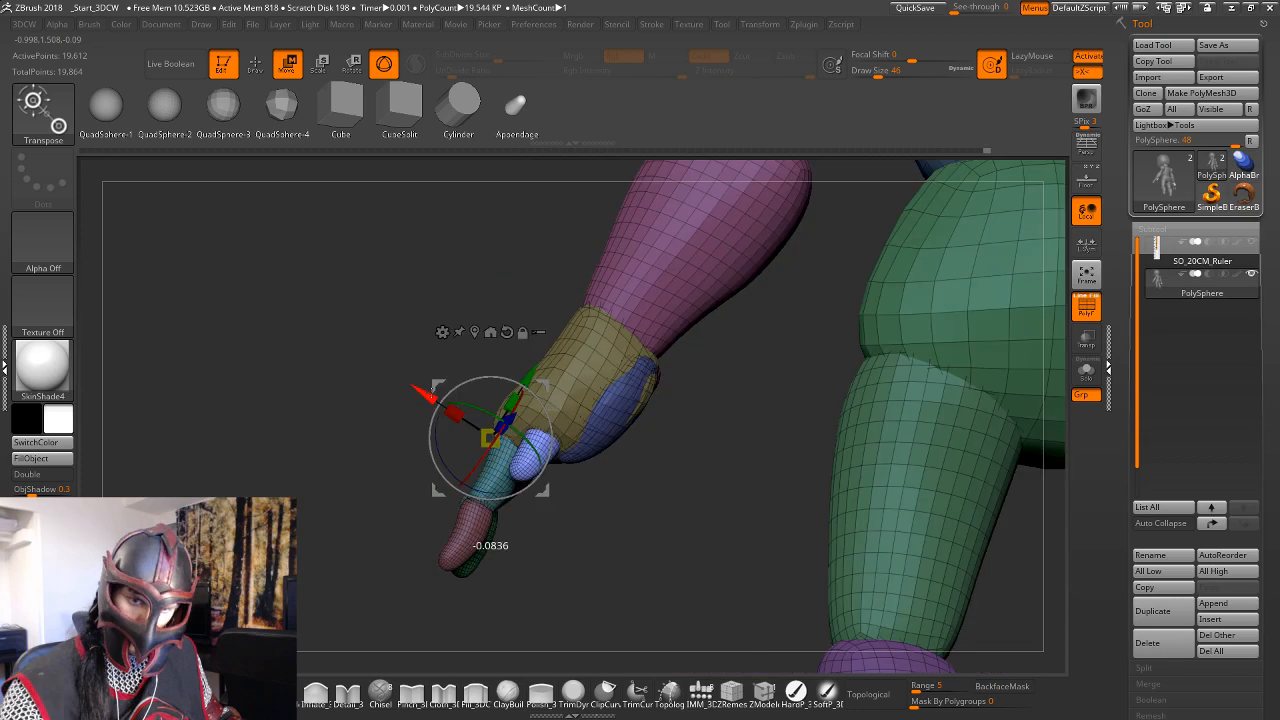
left_click_drag(433, 392, 665, 460)
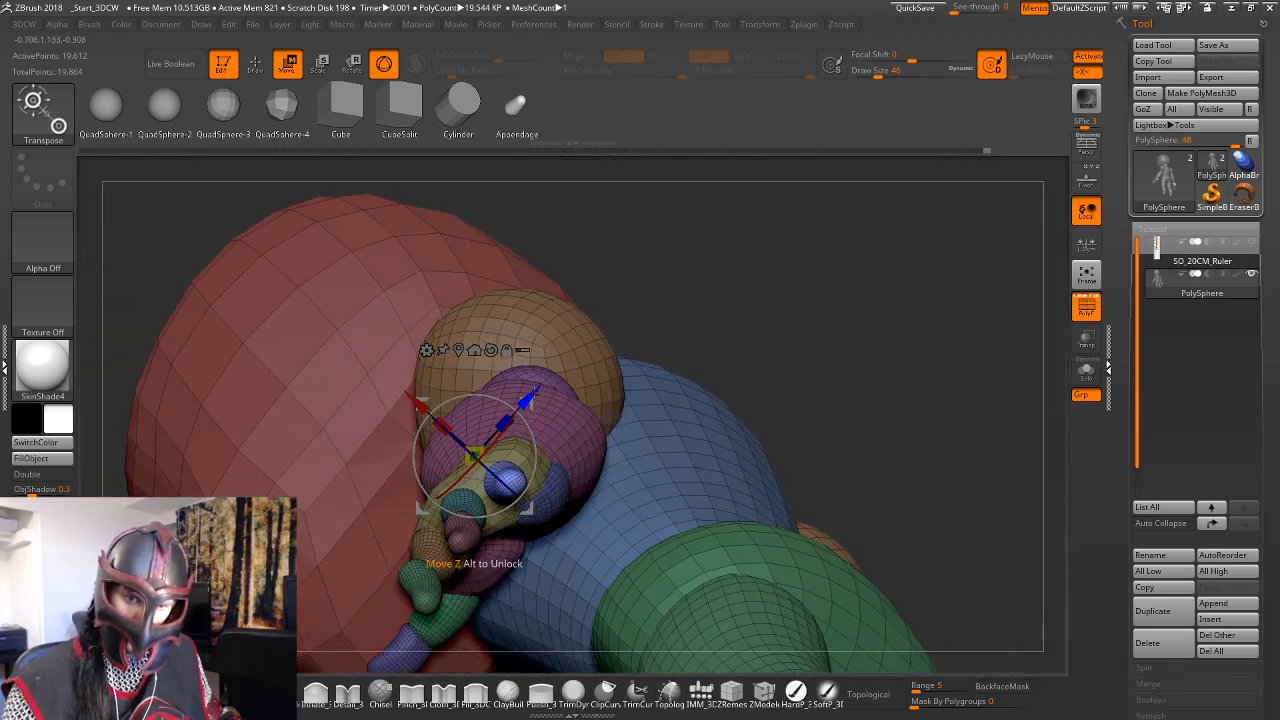
left_click_drag(534, 391, 538, 387)
mouse_move(900, 345)
left_mouse_down()
mouse_move(700, 399)
mouse_move(694, 525)
mouse_move(615, 540)
mouse_move(580, 500)
left_mouse_up()
key("q")
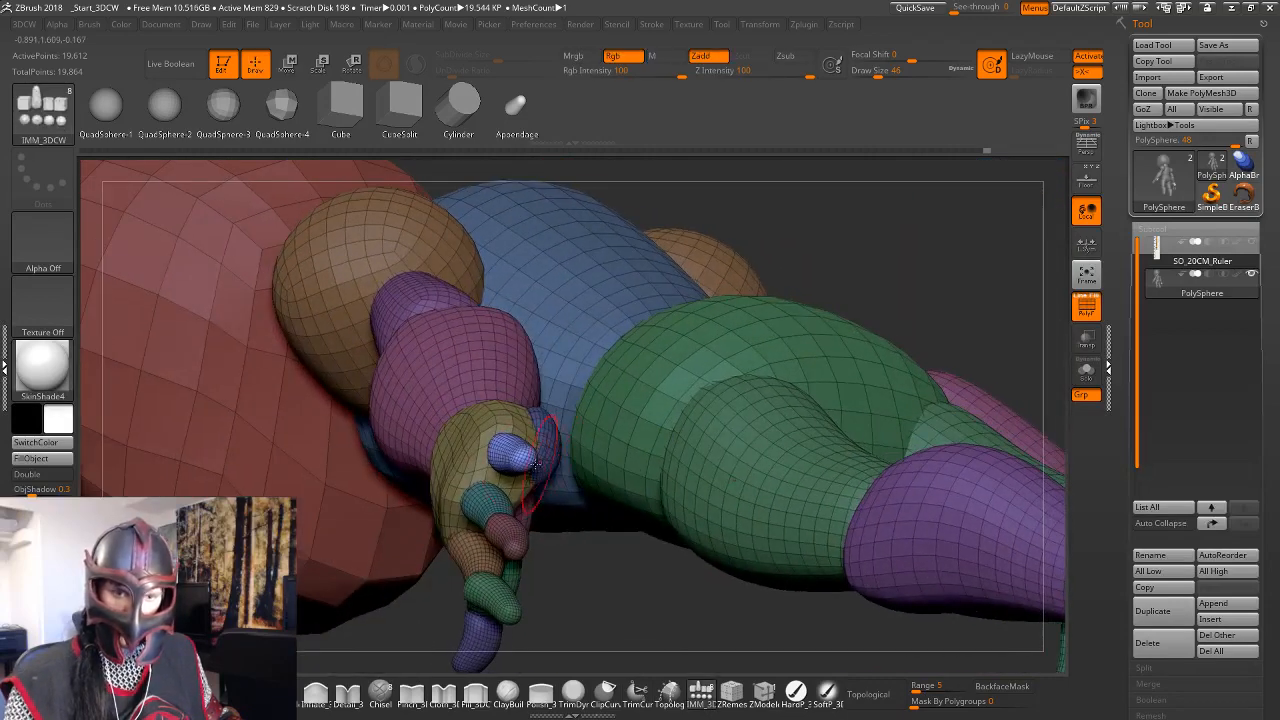
Set the draw size to 35 and insert another appendage at the end of the new finger segment as its fingertip.
key("space")
left_click_drag(522, 461, 515, 461)
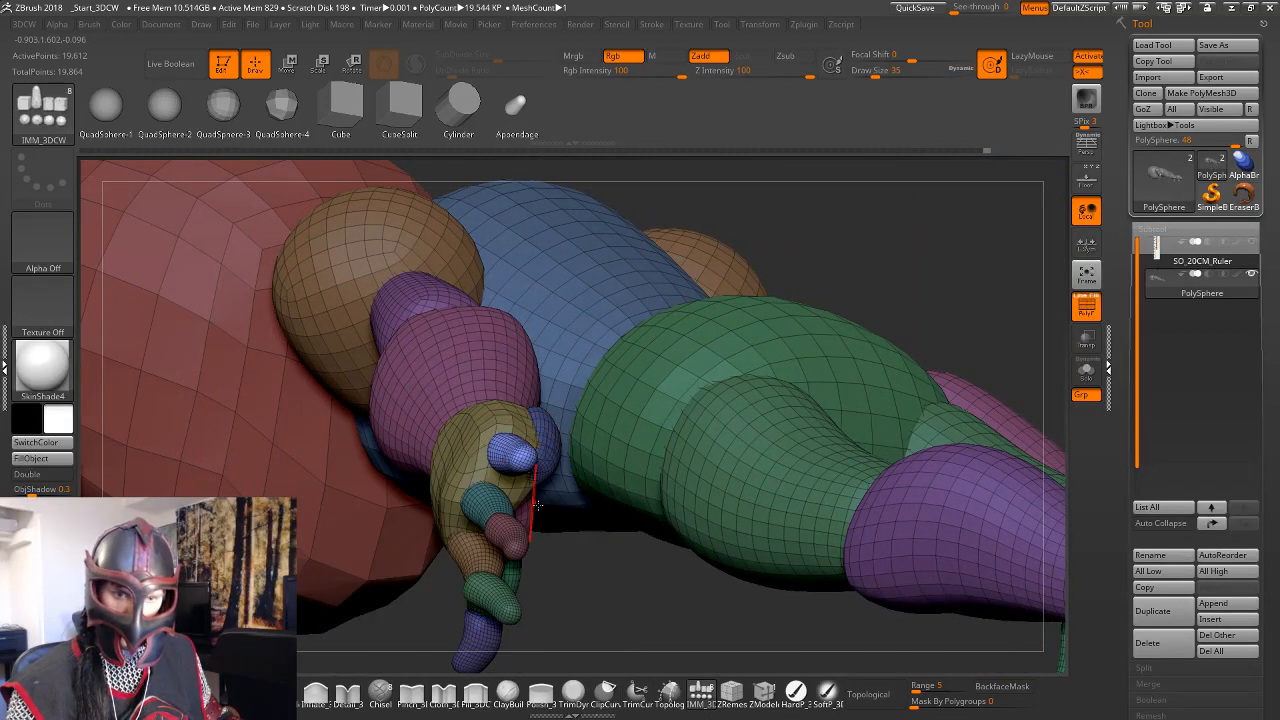
left_click_drag(623, 622, 523, 480)
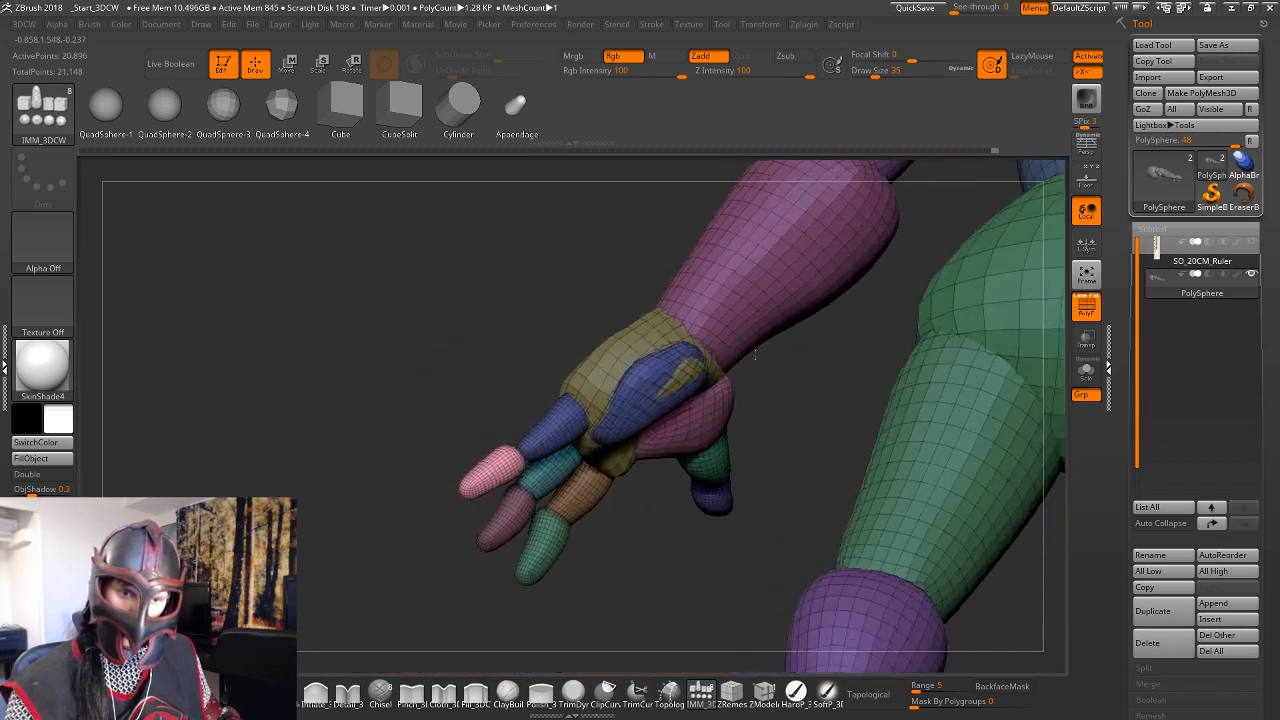
left_click_drag(760, 300, 703, 372)
Move the pink fingertip back along its length and slightly sideways to line it up with the blue finger segment.
left_click_drag(517, 455, 516, 455)
mouse_move(610, 300)
left_mouse_down()
mouse_move(820, 370)
mouse_move(740, 403)
mouse_move(798, 484)
mouse_move(775, 495)
left_mouse_up()
key("q")
key("w")
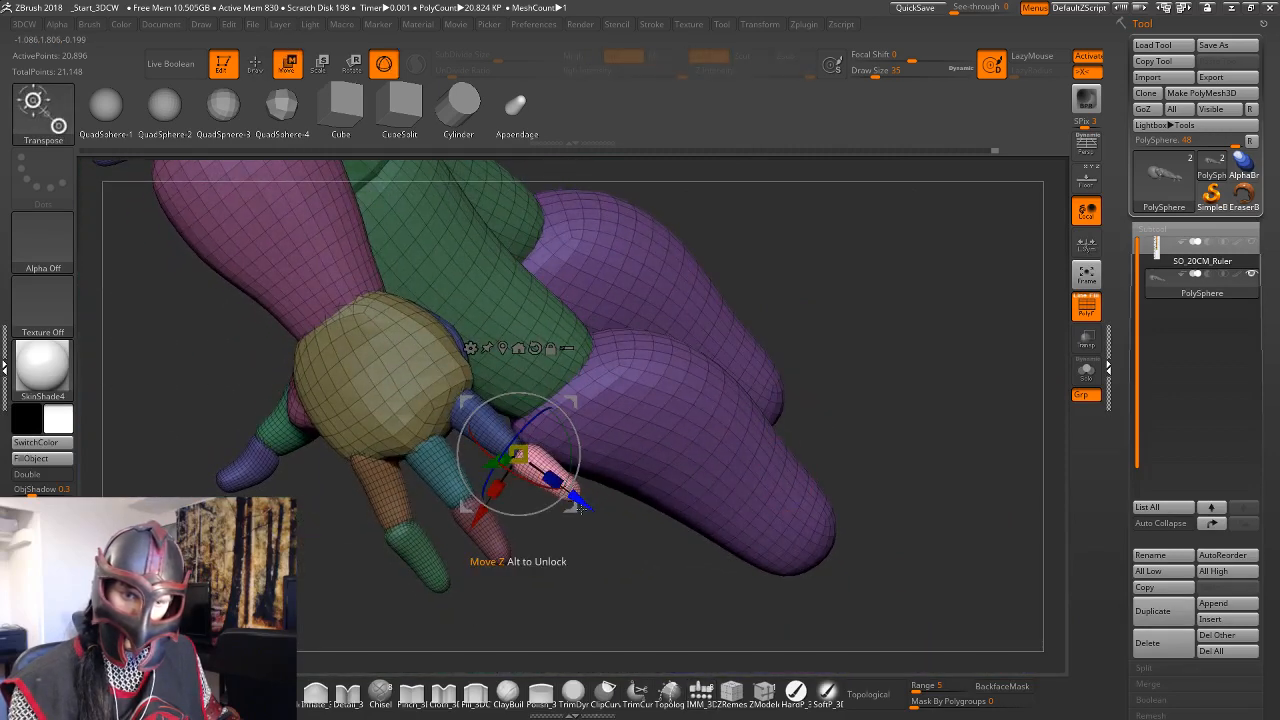
left_click_drag(581, 508, 571, 500)
key("q")
mouse_move(822, 372)
left_mouse_down()
mouse_move(896, 313)
mouse_move(826, 396)
left_mouse_up()
key("w")
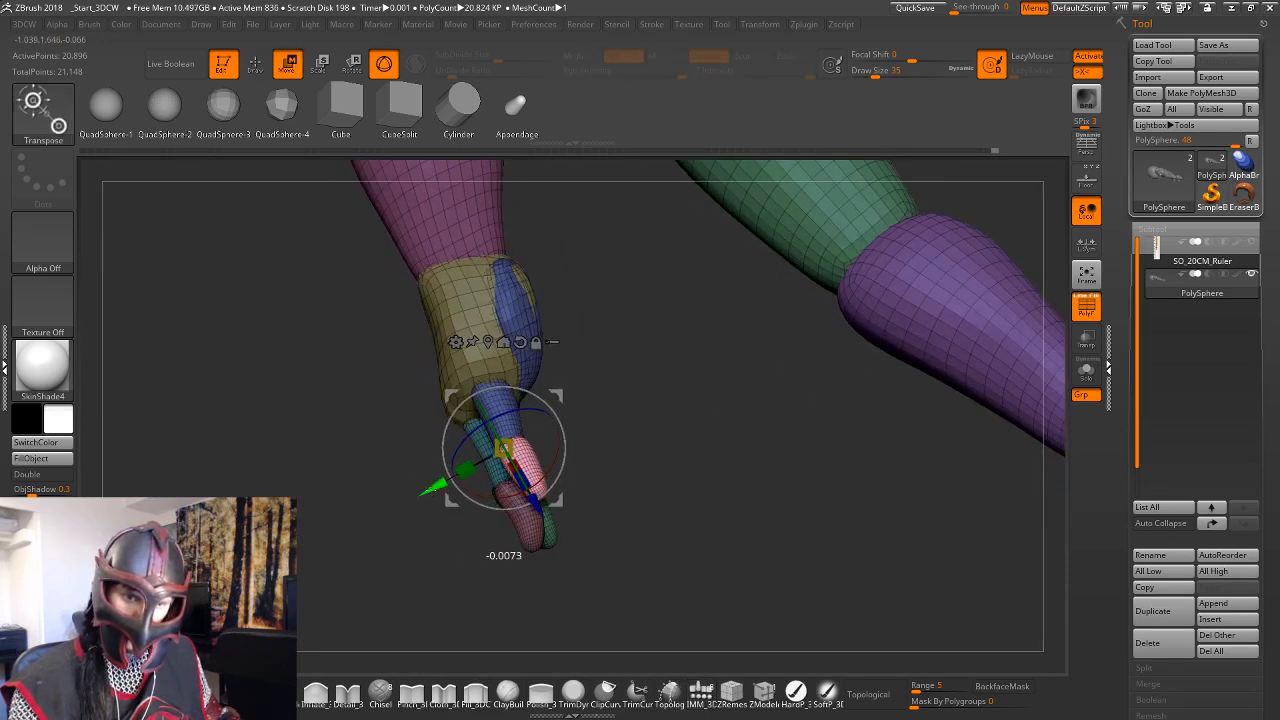
key("q")
mouse_move(670, 438)
left_mouse_down()
mouse_move(708, 492)
mouse_move(621, 429)
left_mouse_up()
key("w")
Align the gizmo to the pink fingertip with a transpose line from its joint to its tip.
key("y")
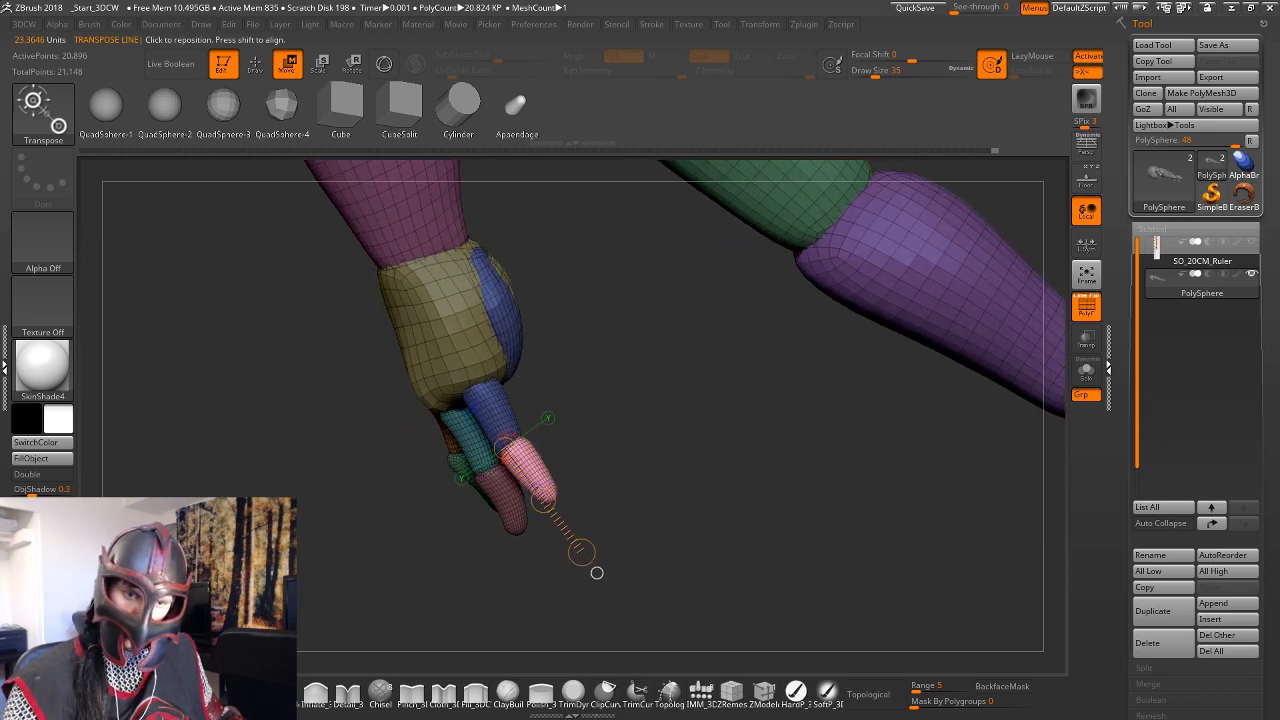
left_click_drag(525, 455, 568, 517)
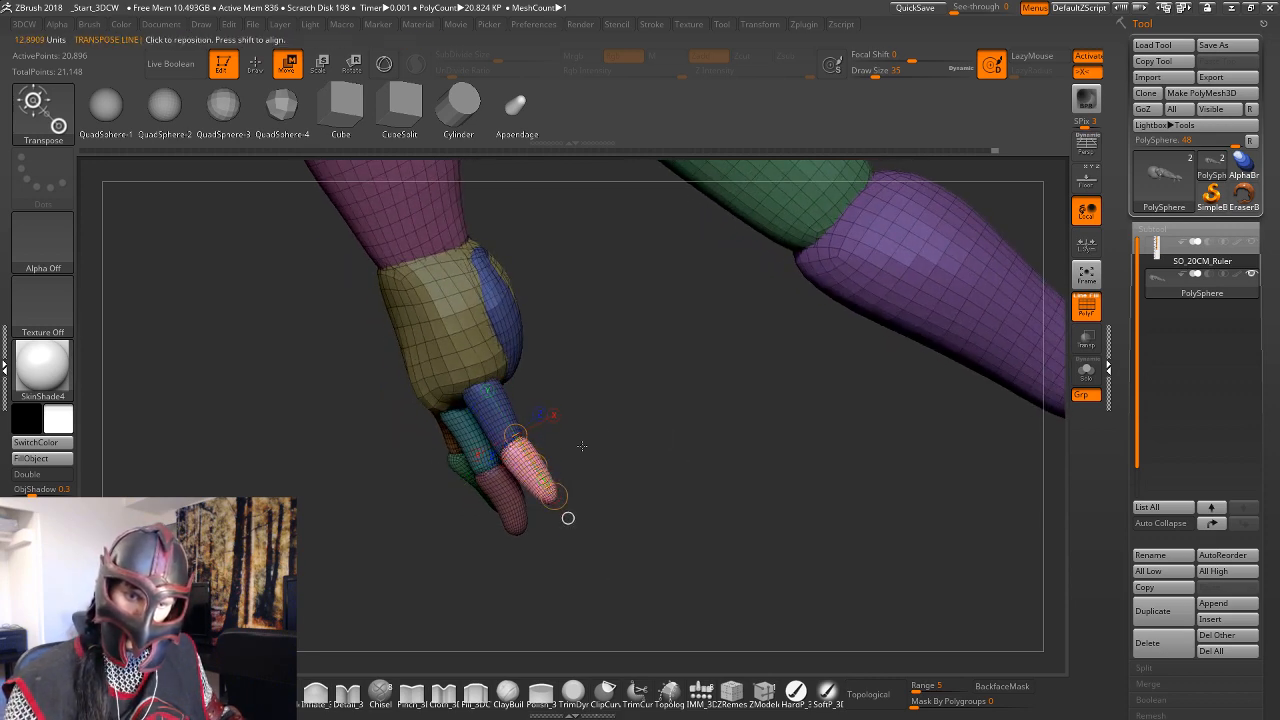
left_click_drag(582, 446, 672, 432)
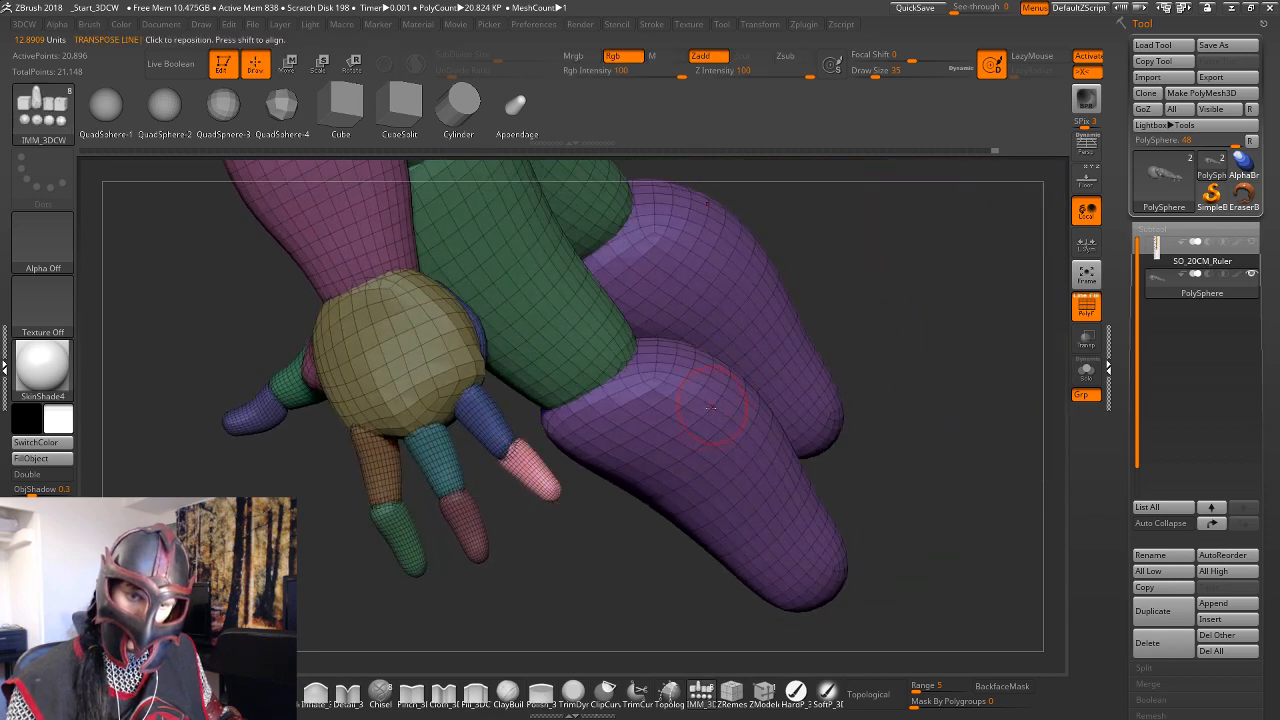
key("y")
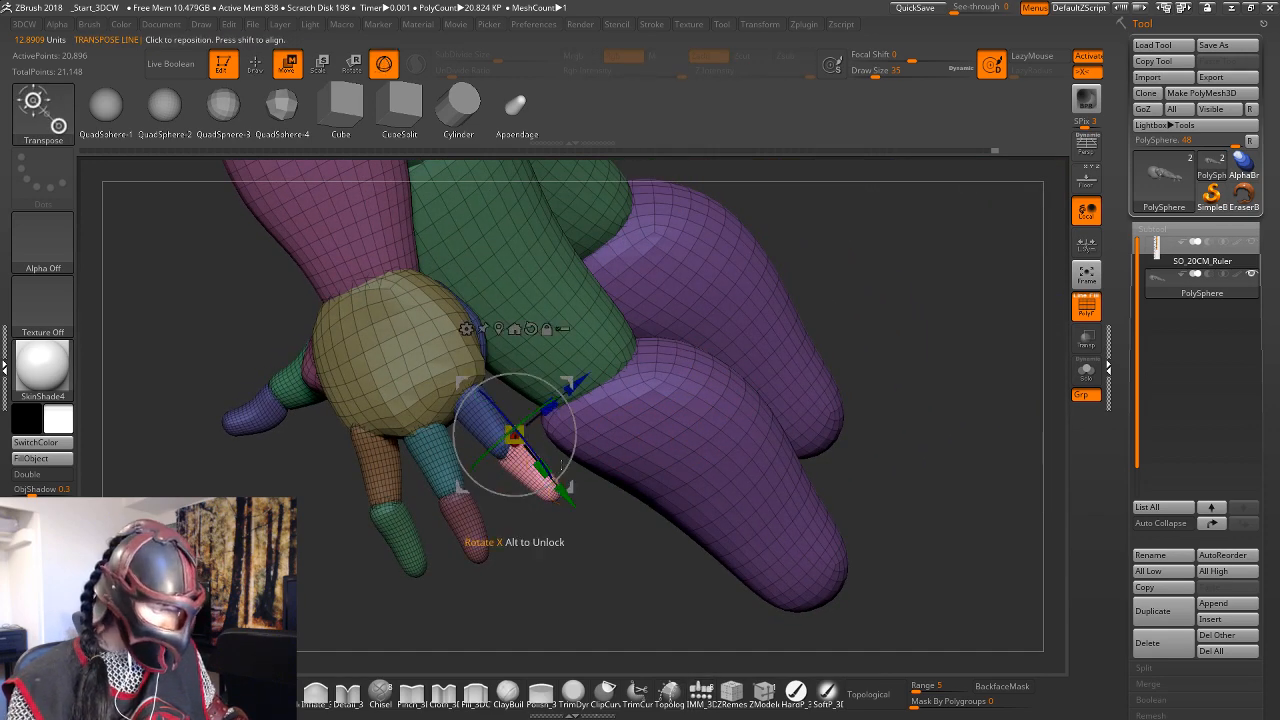
Nudge the pink fingertip into line with the blue finger segment, isolate it, and scale it uniformly by about 0.99.
left_click_drag(584, 378, 580, 381)
left_click_drag(633, 553, 657, 528)
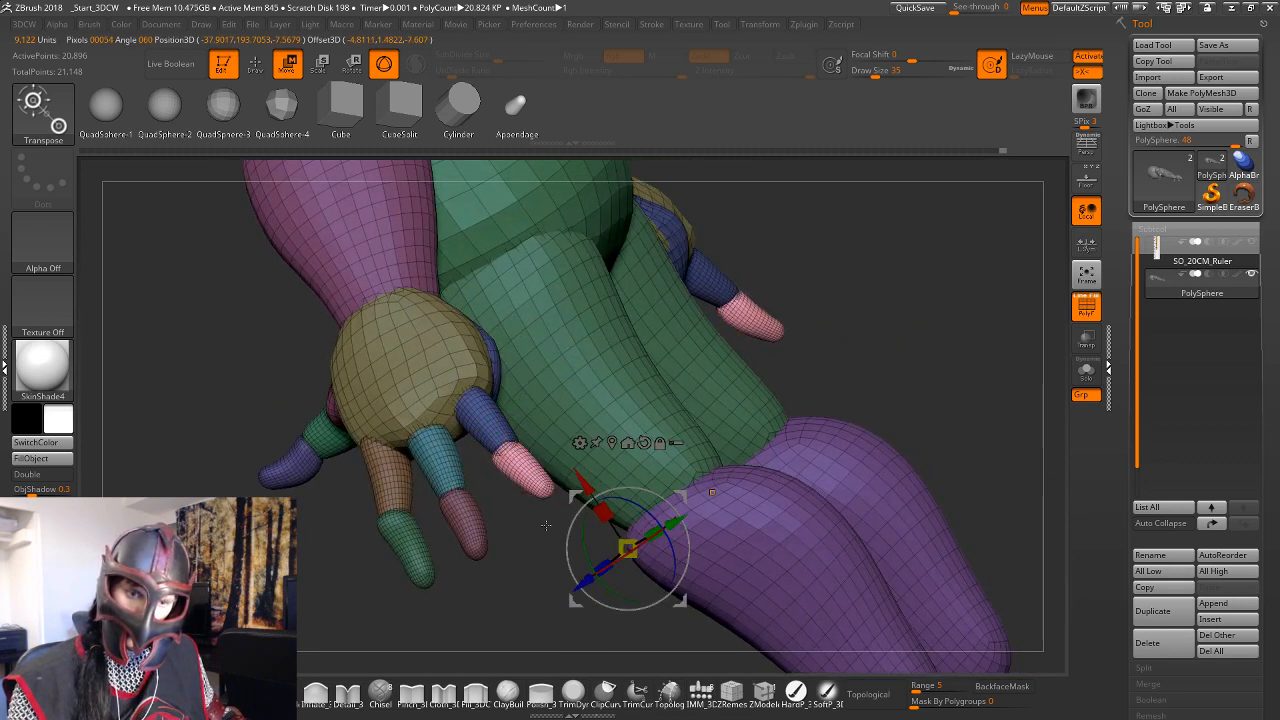
left_click_drag(546, 525, 550, 556, "alt")
left_click(520, 460, "alt")
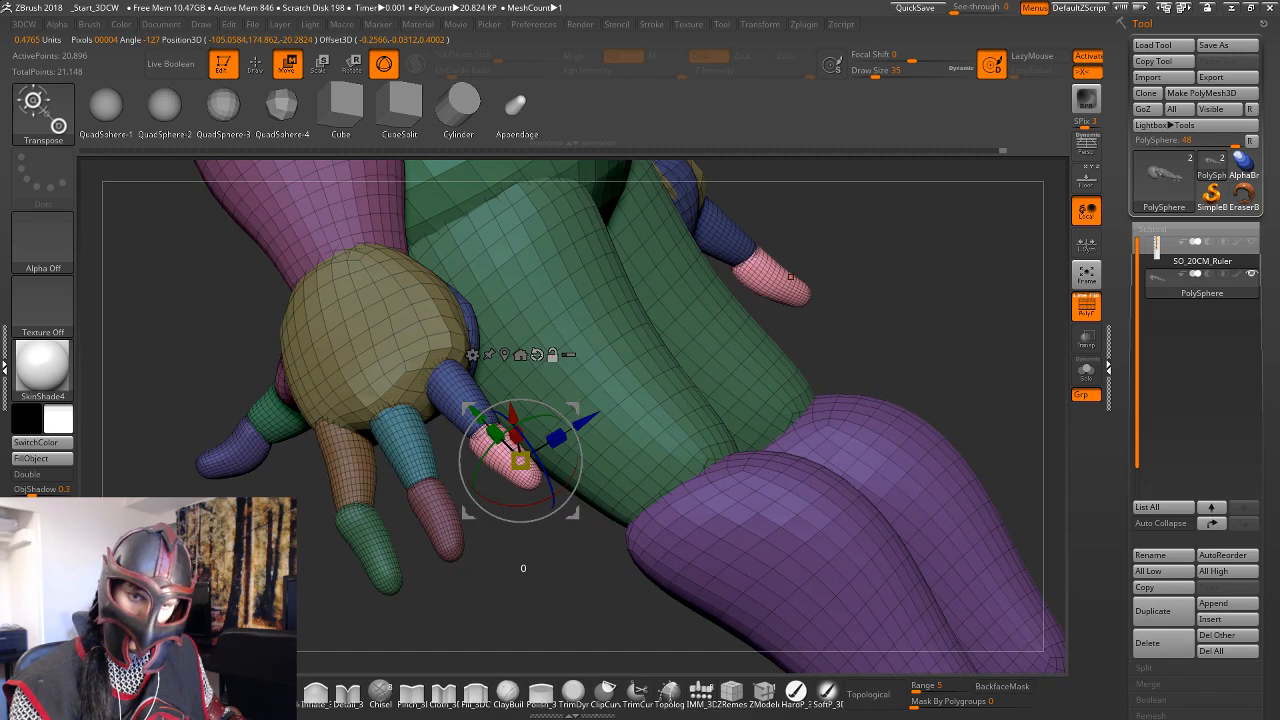
left_click_drag(591, 538, 548, 526)
left_click_drag(462, 458, 533, 458)
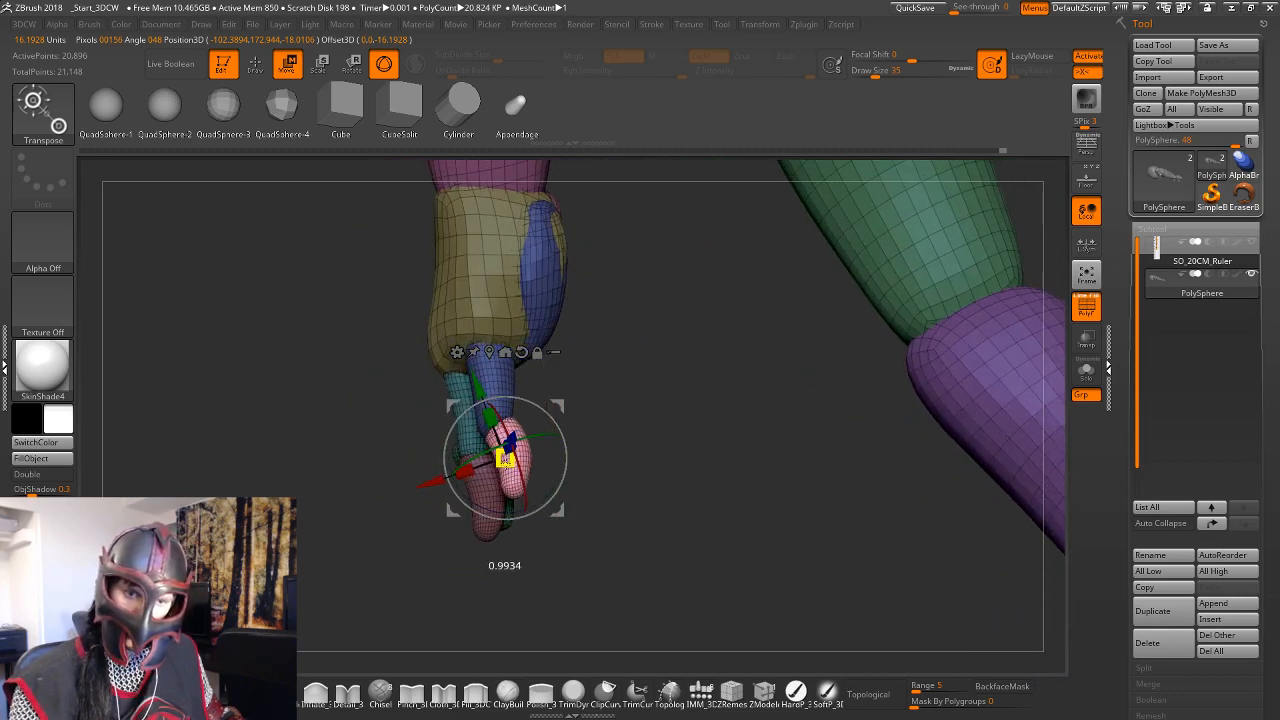
Nudge the pink fingertip slightly along the gizmo's X axis to center it on the blue segment from the side.
key("q")
left_click_drag(647, 419, 735, 425)
key("w")
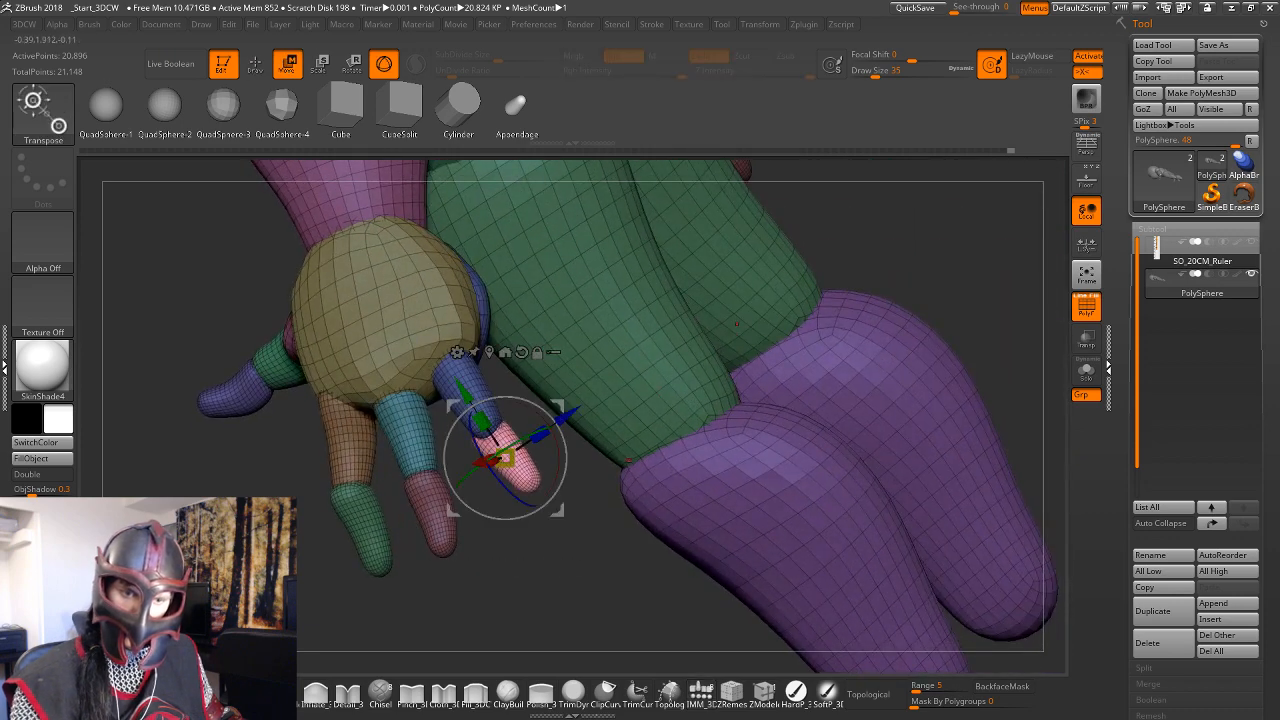
left_click_drag(668, 550, 530, 541)
left_click_drag(440, 483, 437, 483)
key("q")
mouse_move(649, 437)
left_mouse_down()
mouse_move(717, 374)
mouse_move(682, 439)
mouse_move(560, 485)
left_mouse_up()
key("w")
mouse_move(490, 560)
left_mouse_down()
mouse_move(570, 543)
mouse_move(750, 430)
mouse_move(783, 386)
mouse_move(698, 387)
left_mouse_up()
key("q")
key("w")
left_click_drag(509, 433, 507, 432)
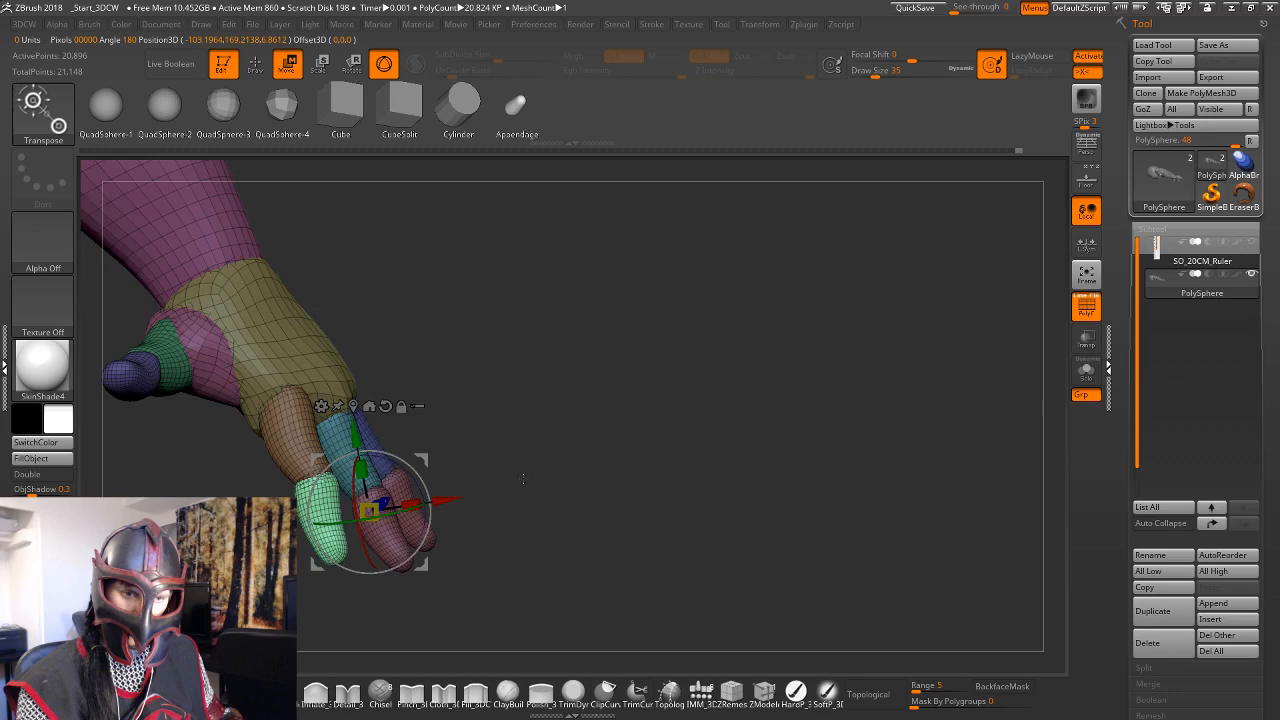
Undo the last move of the green fingertip.
left_click_drag(523, 479, 422, 431)
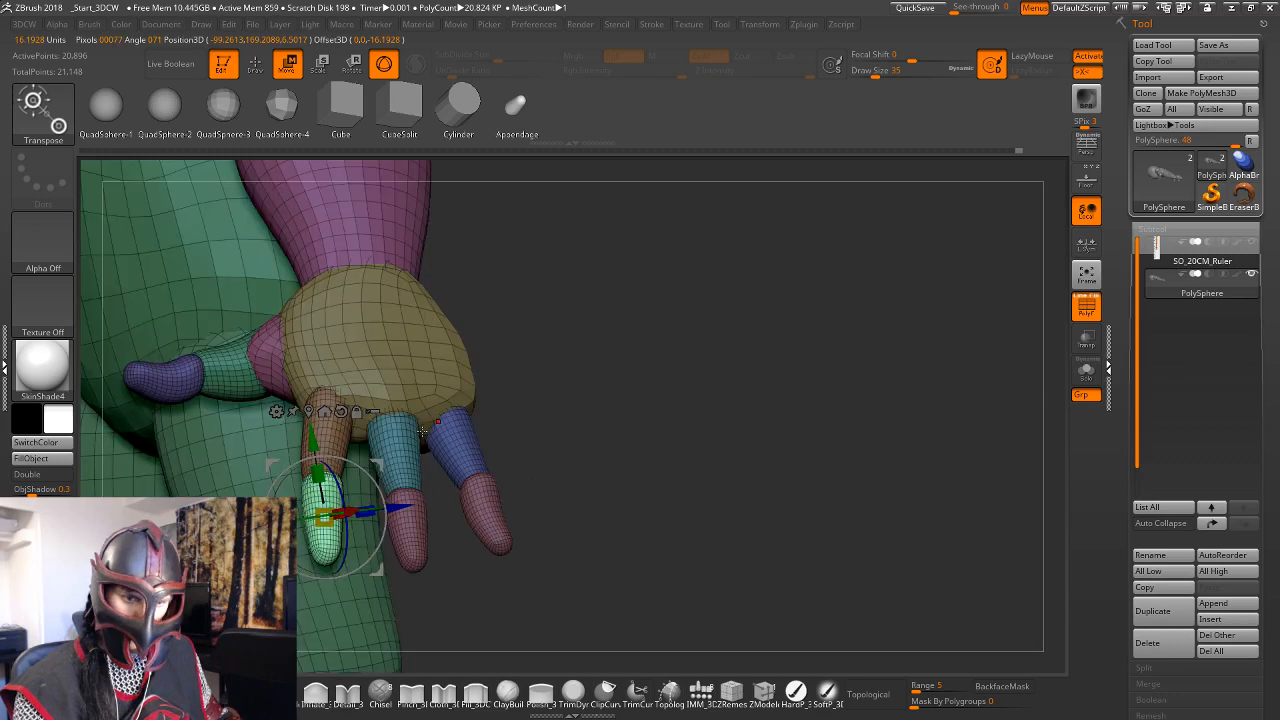
key("ctrl+z")
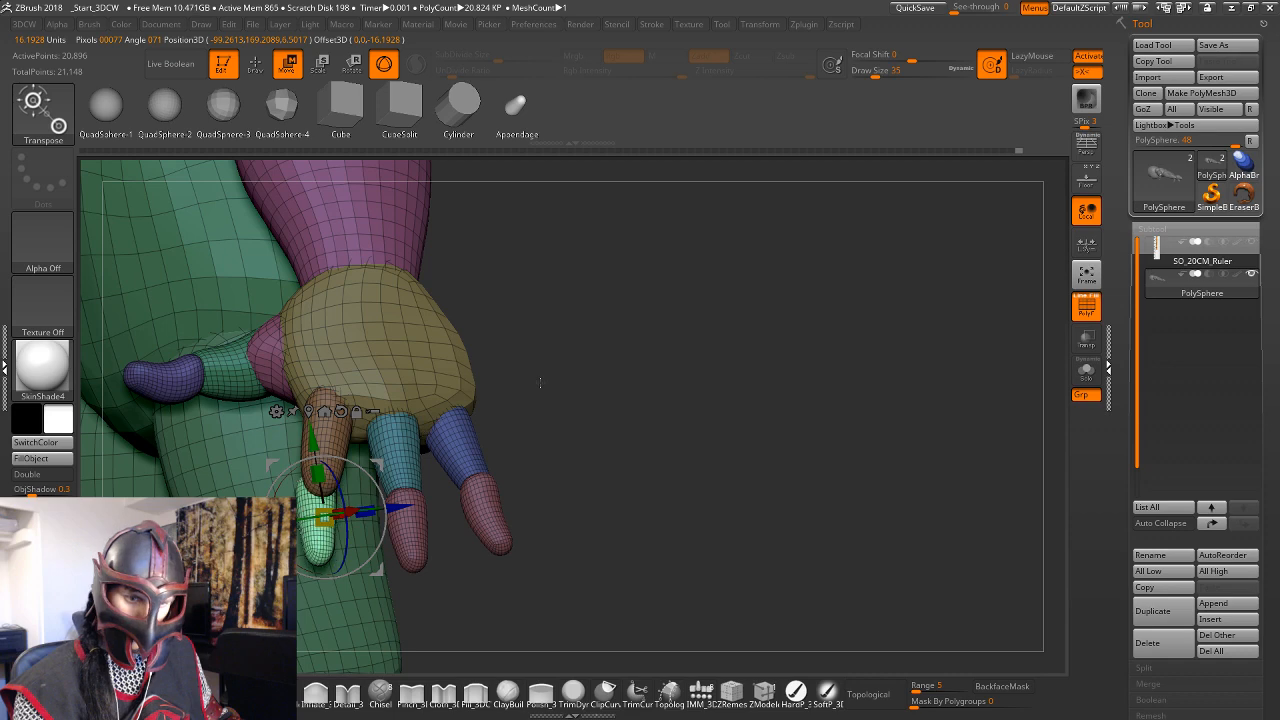
left_click_drag(539, 383, 595, 398)
Lasso-mask the fingertip on the blue segment, give it its own polygroup separate from the middle fingertip, and clear the mask.
left_click(503, 483, "ctrl")
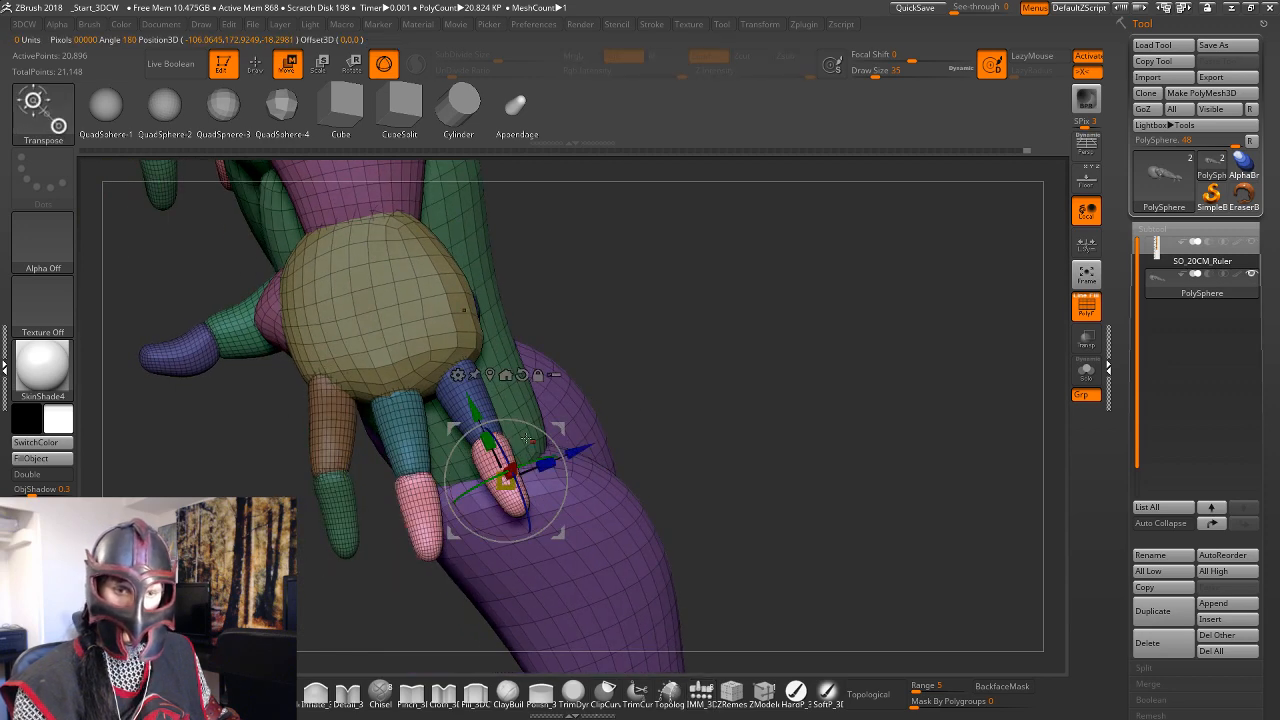
key("q")
mouse_move(476, 386)
left_mouse_down("ctrl")
mouse_move(560, 562)
mouse_move(678, 376)
left_mouse_up("ctrl")
left_click(763, 394, "ctrl")
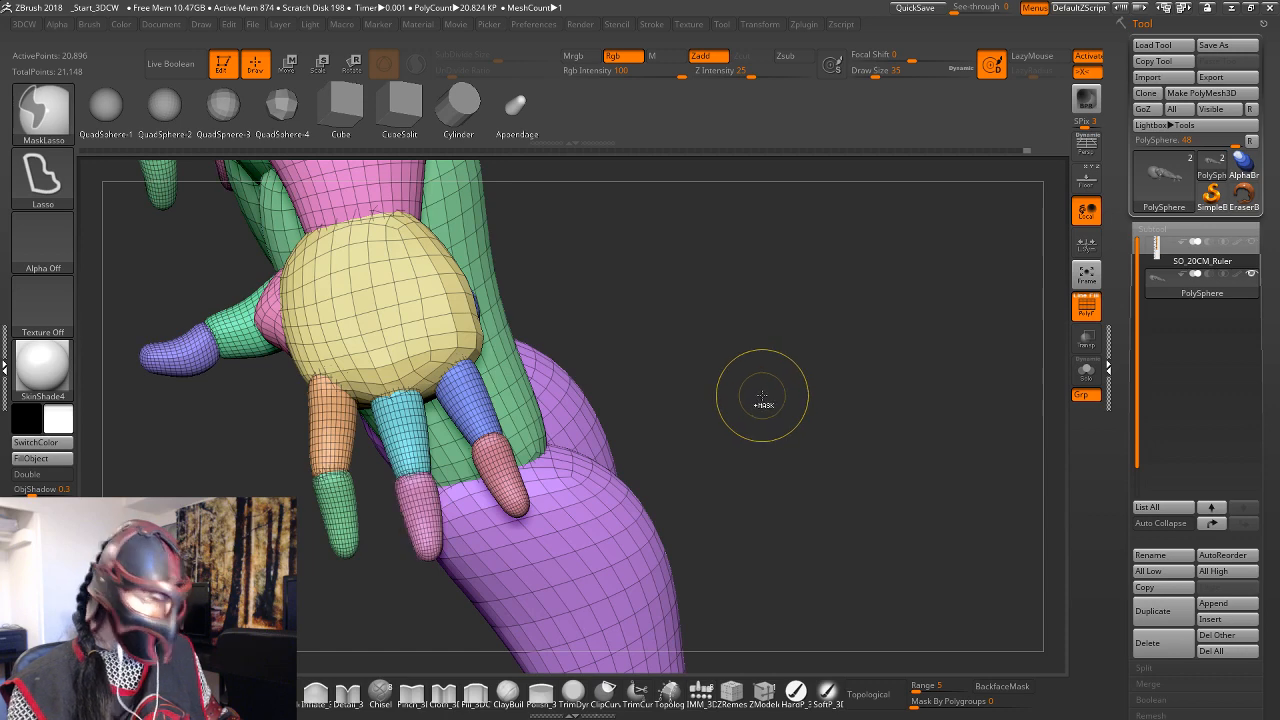
Isolate the regrouped fingertip with a mask and scale it slightly along the gizmo's X axis.
key("w")
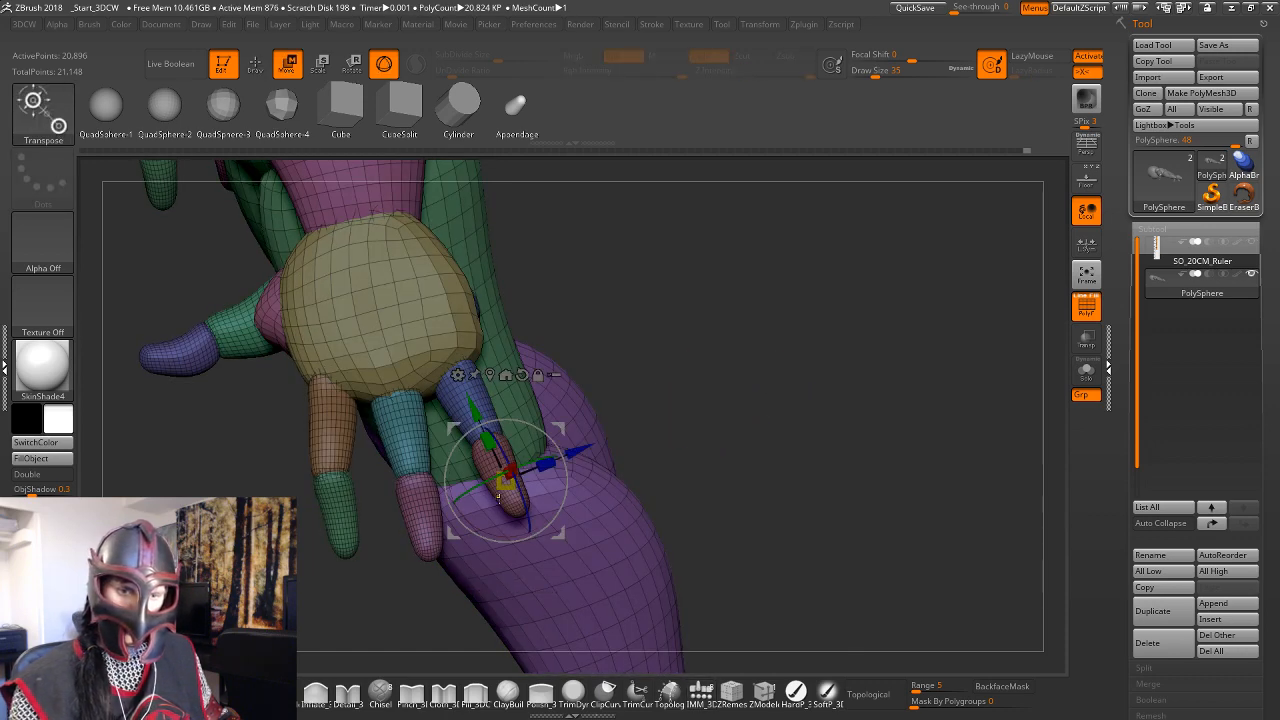
left_click(500, 498, "ctrl")
left_click_drag(688, 394, 590, 410)
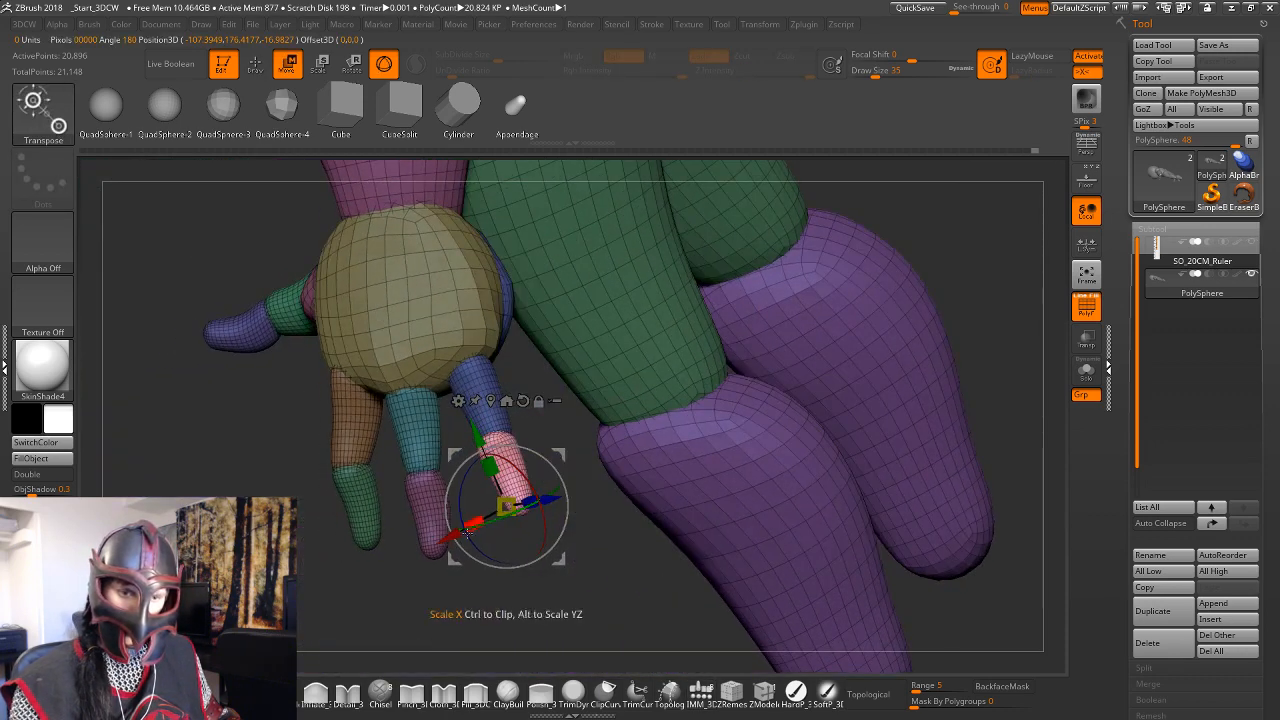
left_click_drag(467, 533, 450, 538)
Center the gizmo on the isolated fingertip and nudge it along X and Z to line it up with the blue segment.
key("q")
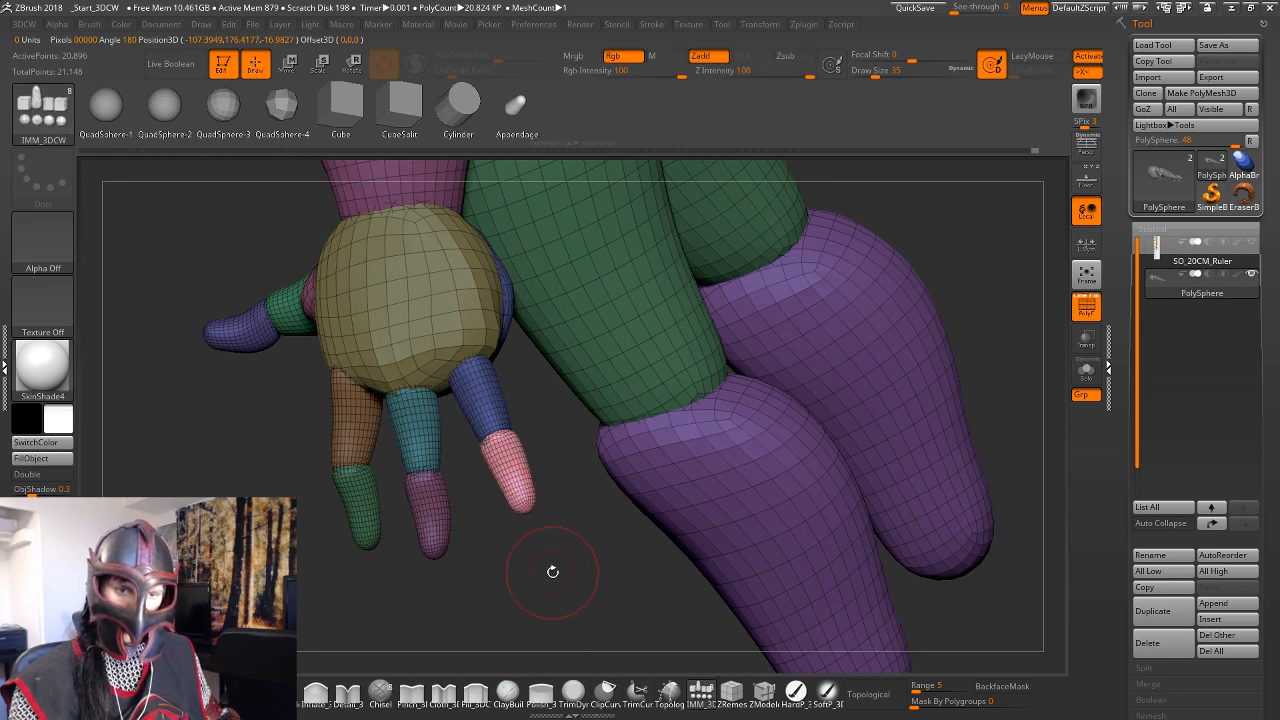
left_click_drag(552, 572, 515, 564)
key("w")
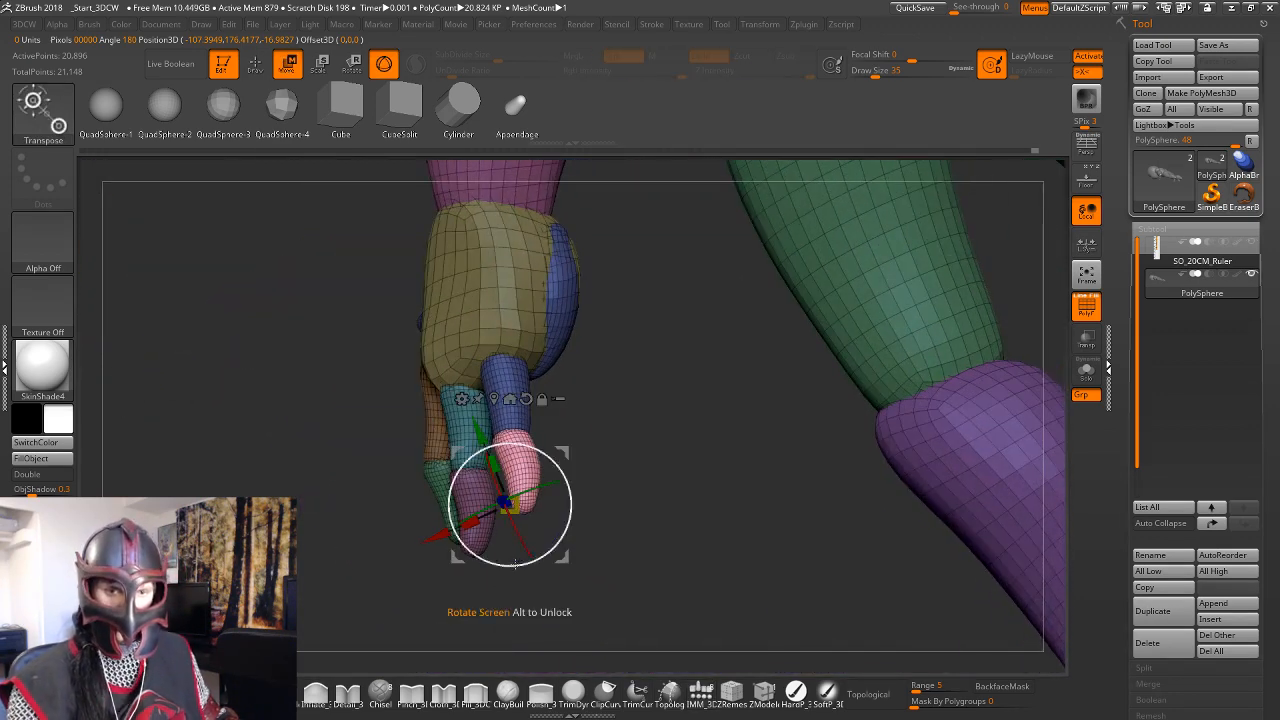
left_click(493, 398)
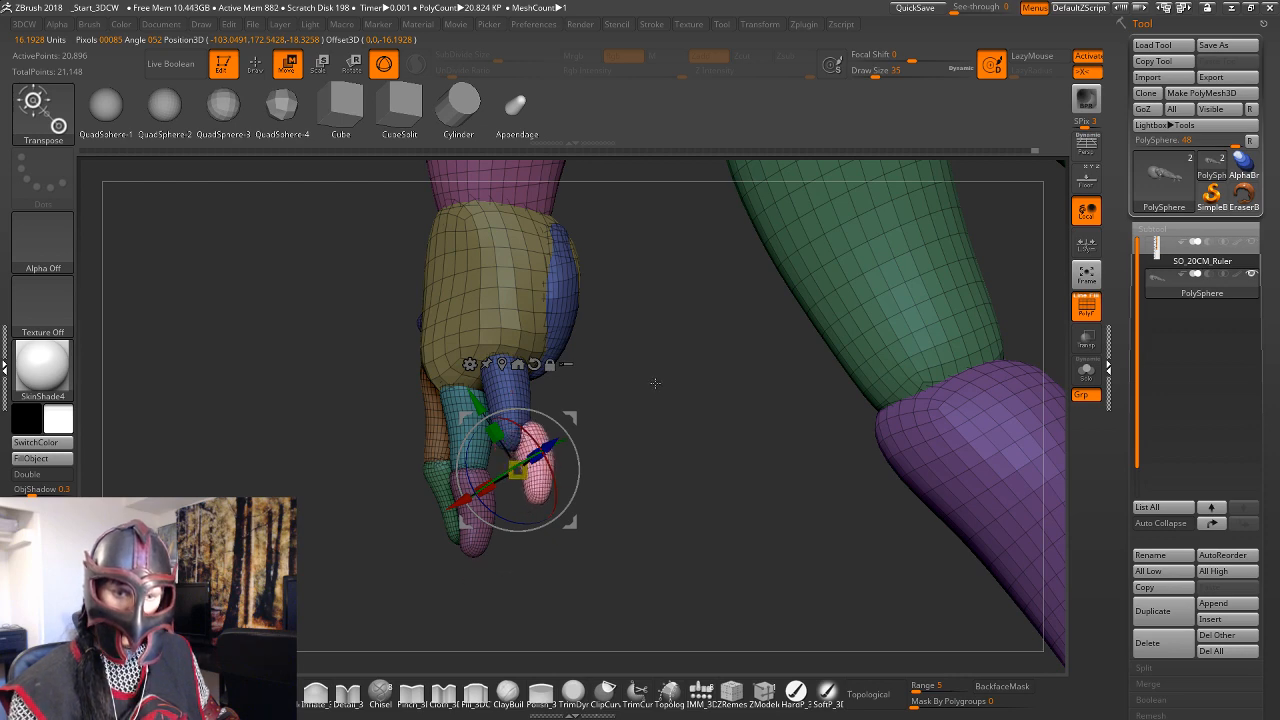
left_click_drag(655, 383, 600, 386)
left_click_drag(454, 511, 440, 521)
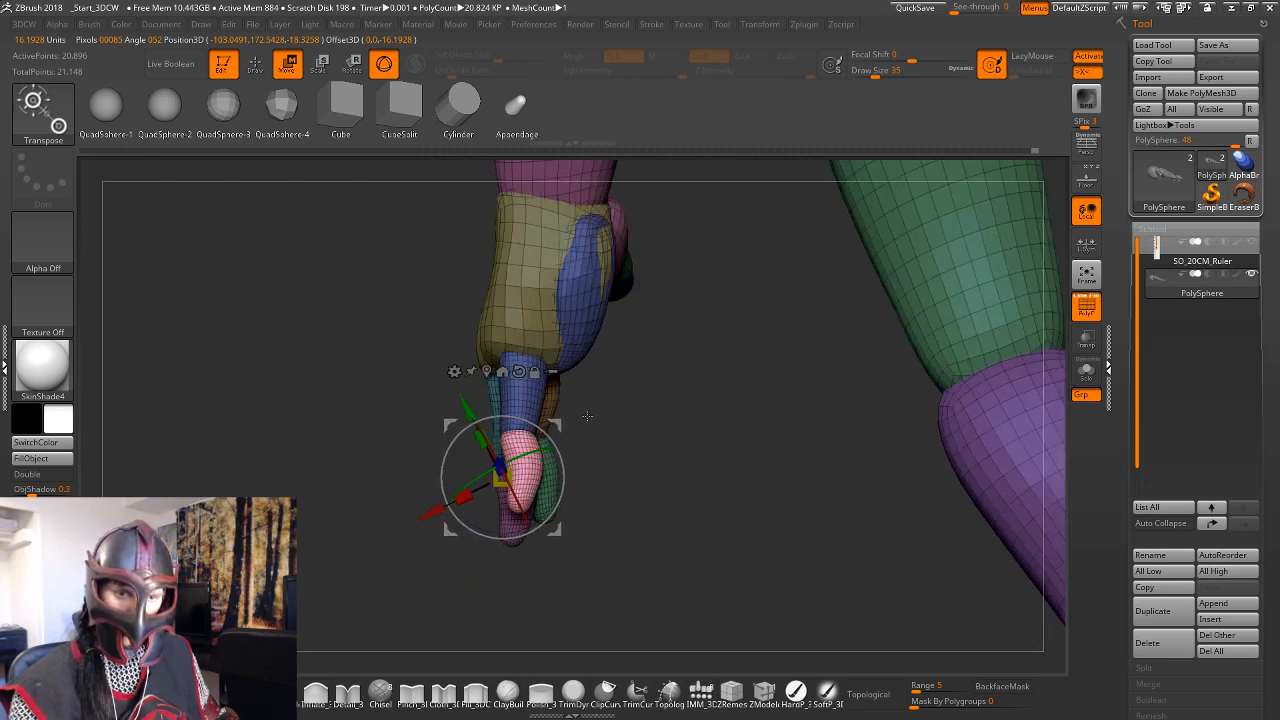
left_click_drag(587, 415, 690, 358)
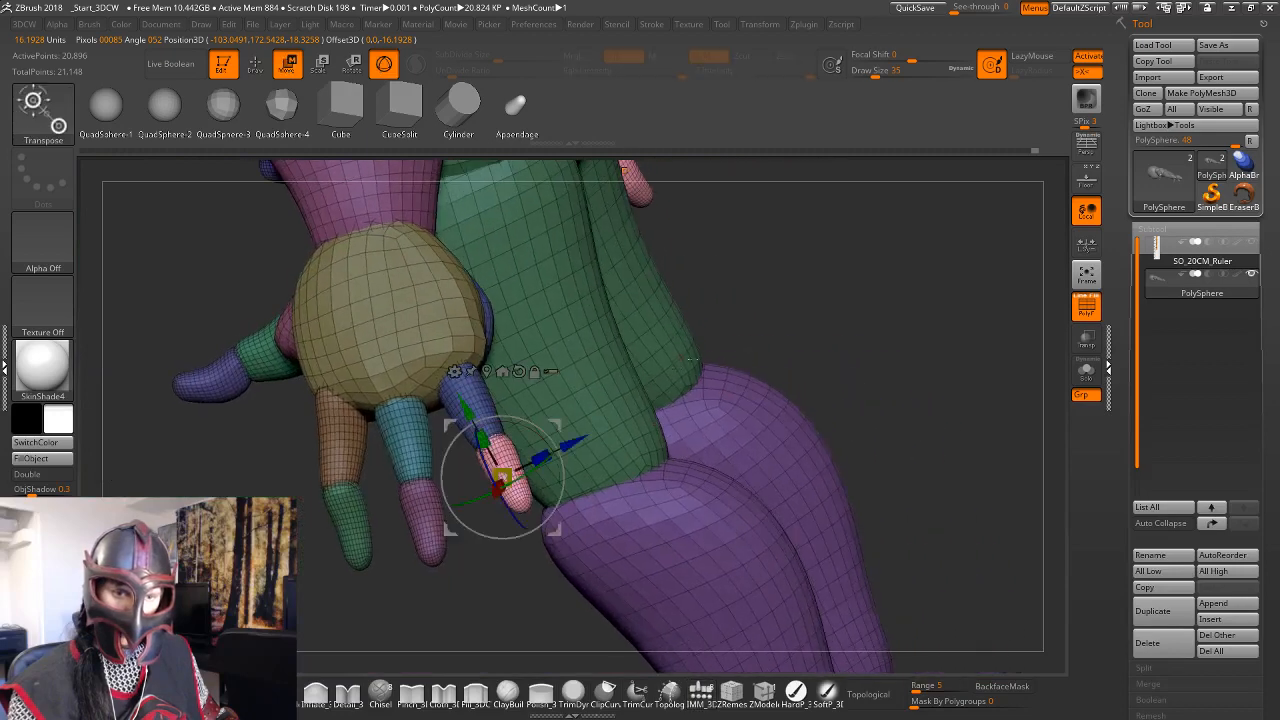
left_click_drag(568, 436, 576, 445)
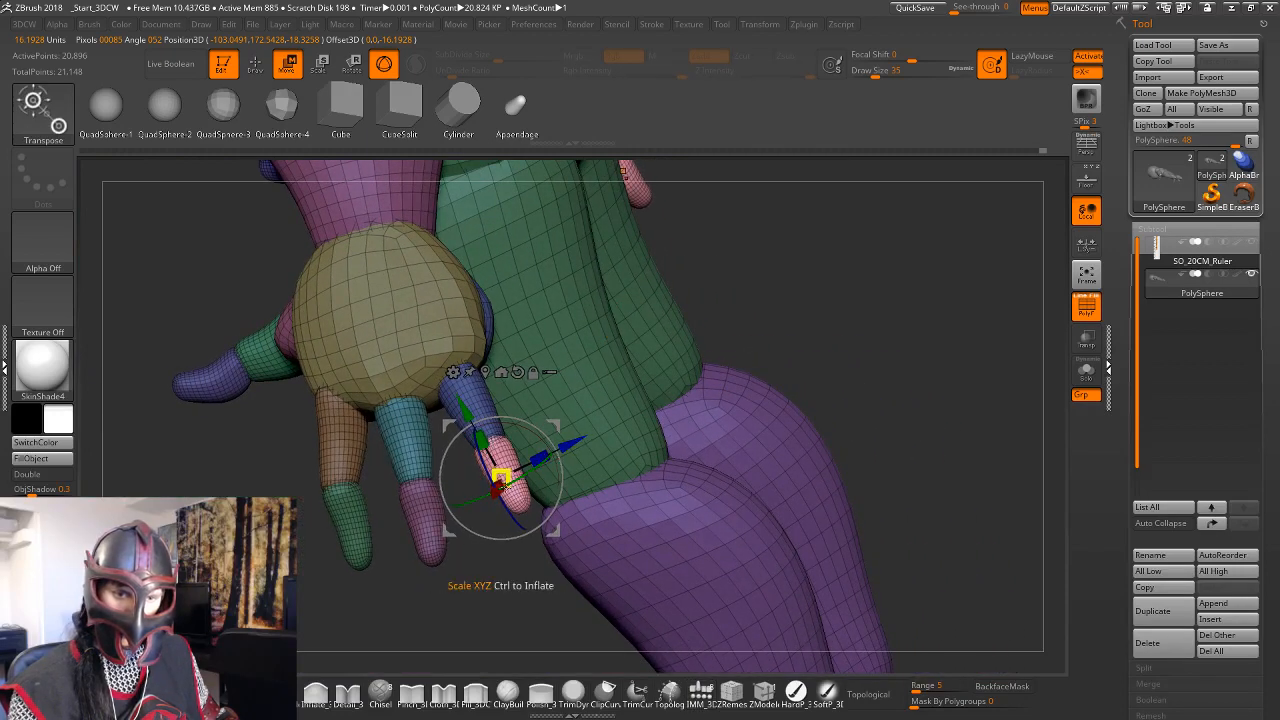
Isolate the green fingertip, align the gizmo to it, and nudge it along the X axis to fit the orange segment.
key("q")
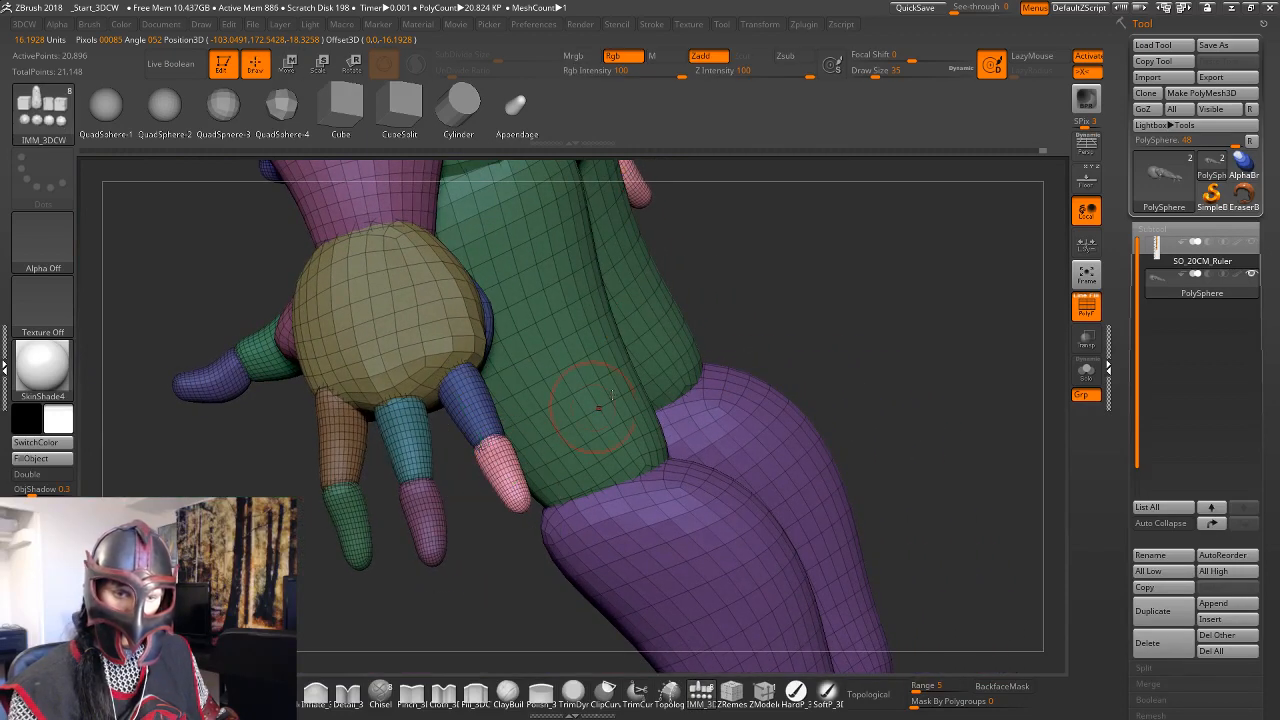
mouse_move(795, 343)
left_mouse_down()
mouse_move(819, 307)
mouse_move(746, 425)
mouse_move(769, 346)
mouse_move(766, 366)
mouse_move(797, 377)
mouse_move(735, 349)
left_mouse_up()
key("w")
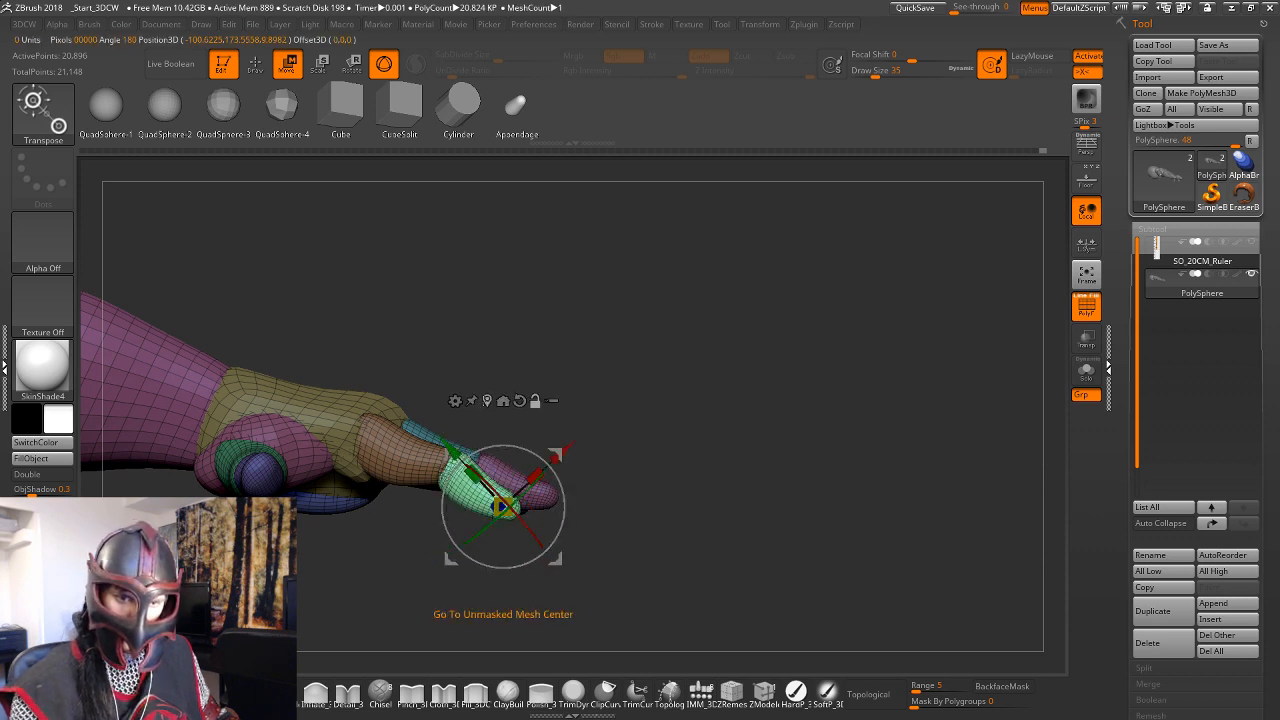
left_click_drag(565, 450, 551, 430)
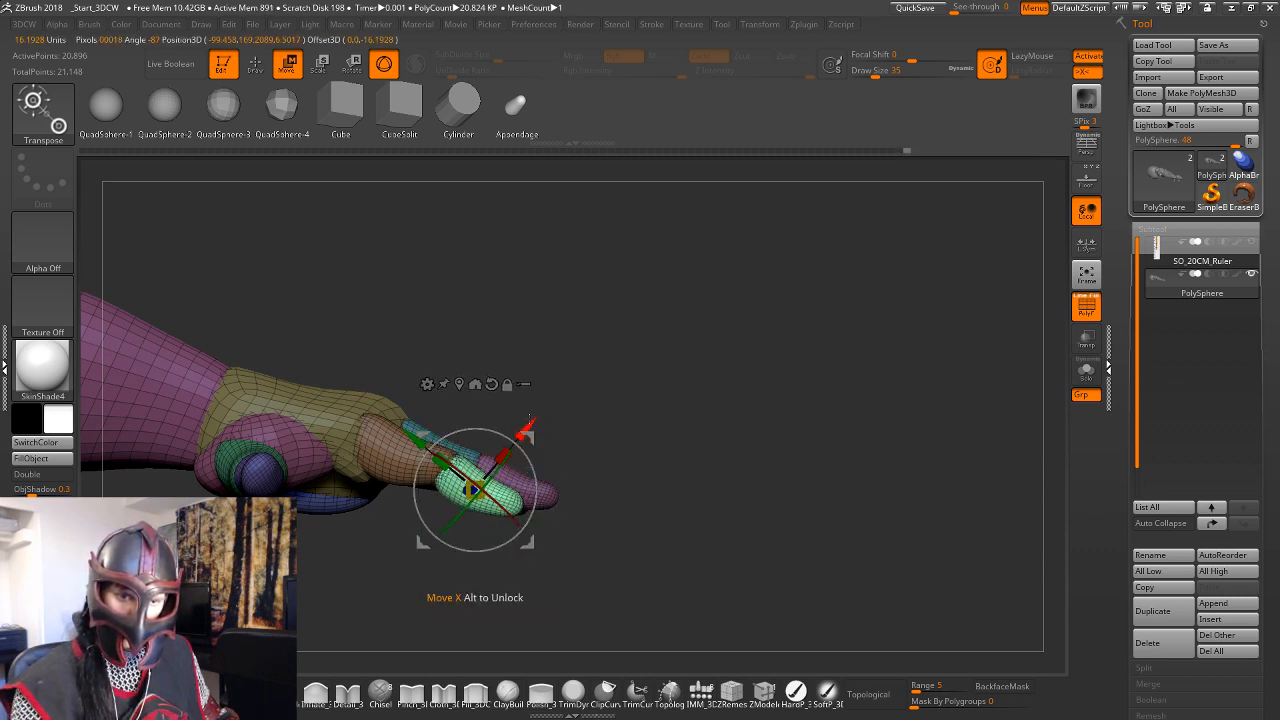
key("q")
Insert a QuadSphere-2 at the lower end of each purple calf as the start of the feet.
mouse_move(600, 410)
left_mouse_down()
mouse_move(663, 434)
mouse_move(686, 403)
mouse_move(751, 394)
mouse_move(669, 403)
mouse_move(740, 420)
mouse_move(675, 426)
mouse_move(744, 406)
left_mouse_up()
left_click_drag(653, 502, 820, 401, "alt")
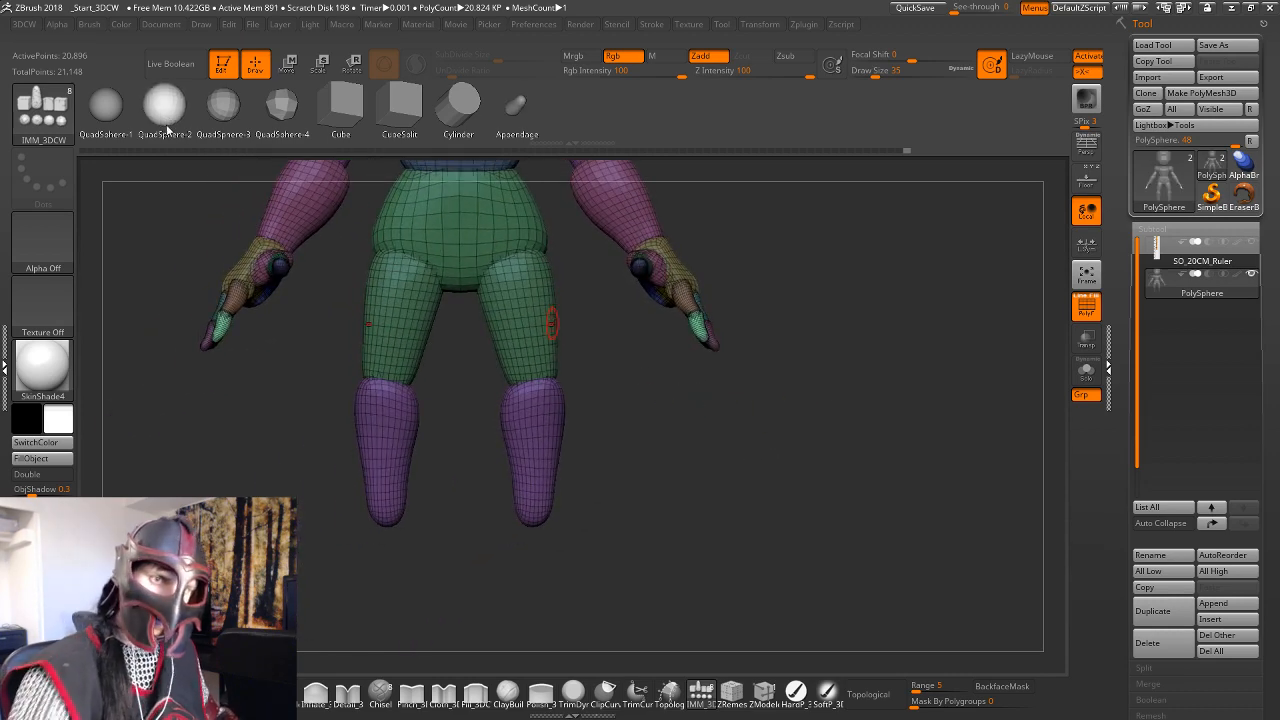
left_click_drag(690, 452, 907, 443)
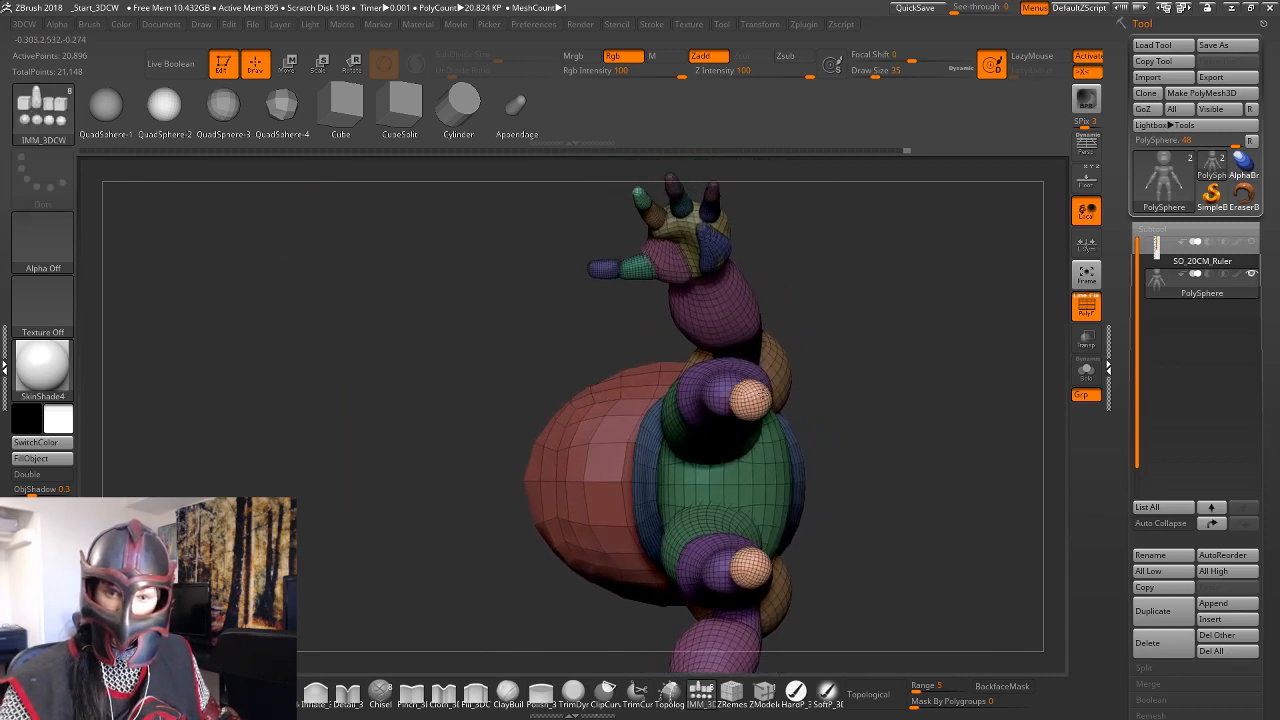
Move the ankle spheres about -0.11 along the gizmo's Z axis into the calves and nudge them slightly along Y.
left_click_drag(762, 393, 848, 534)
key("w")
left_click_drag(771, 469, 757, 440)
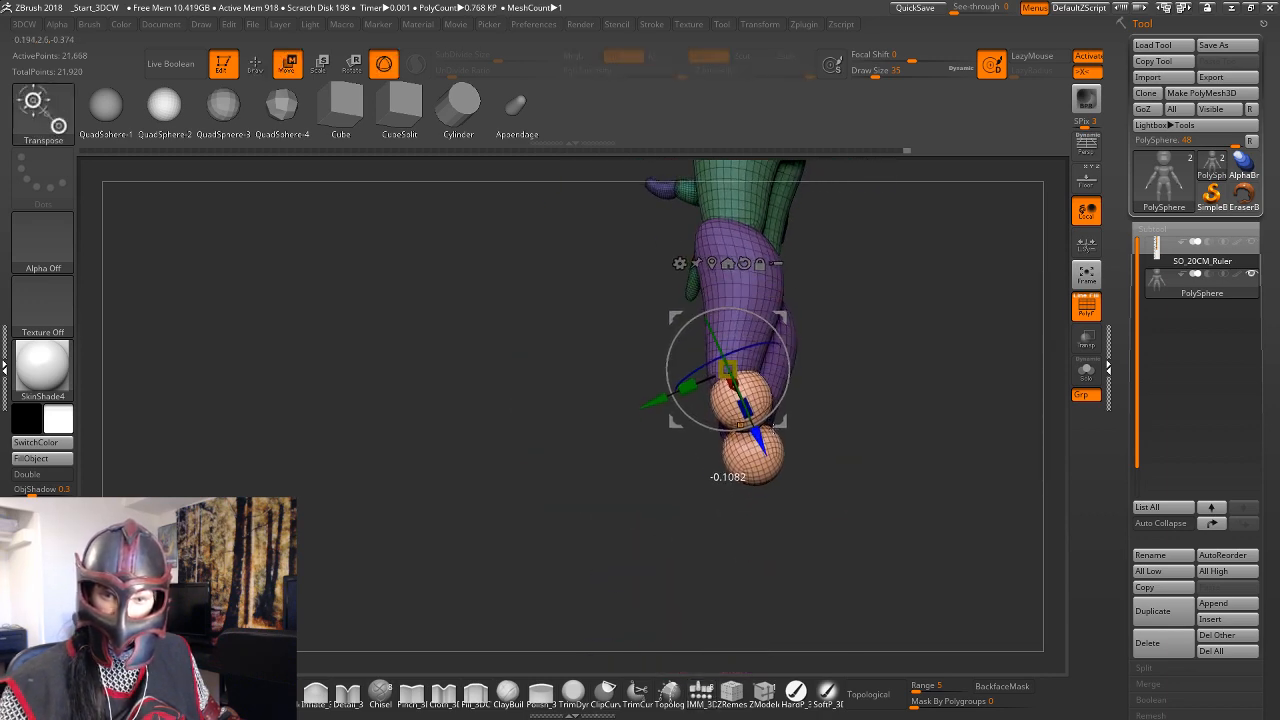
left_click_drag(657, 400, 662, 398)
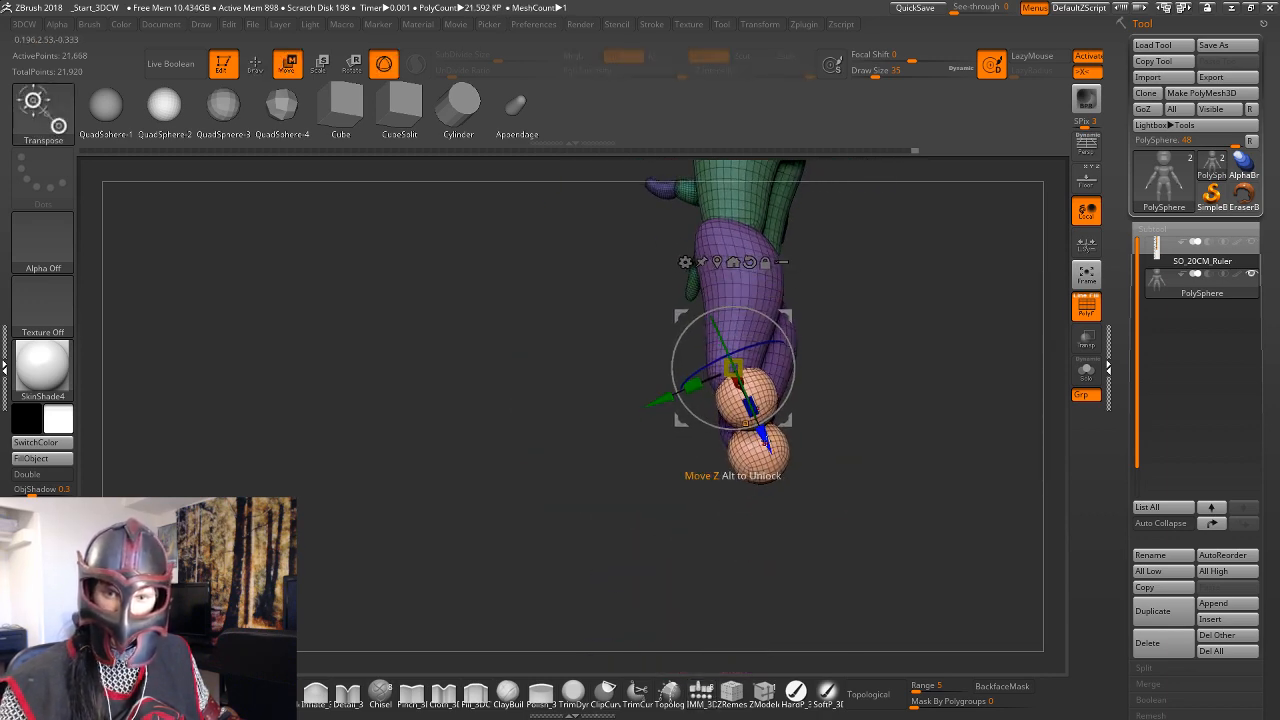
left_click_drag(765, 442, 766, 445)
Center the ankle spheres under the calves along the gizmo's X axis and lower them slightly along Z.
key("q")
mouse_move(909, 375)
left_mouse_down("shift")
mouse_move(850, 400)
mouse_move(909, 386)
mouse_move(885, 391)
left_mouse_up("shift")
key("w")
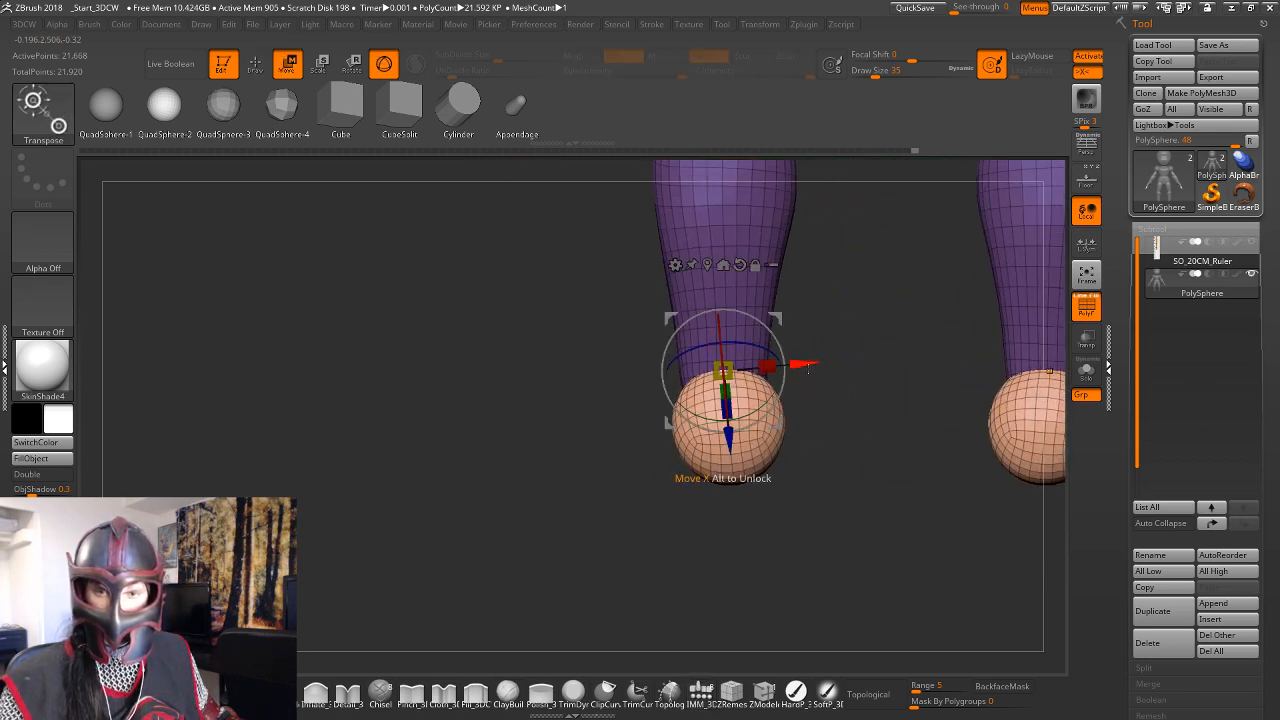
key("q")
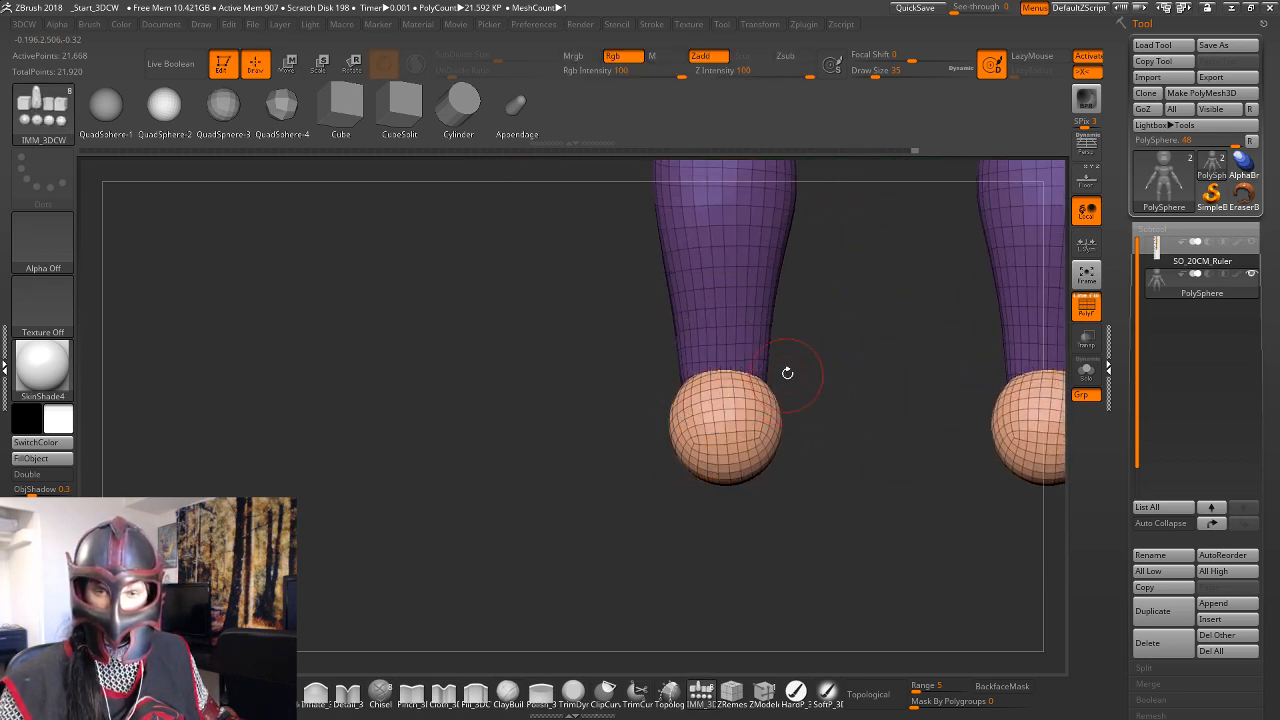
key("w")
mouse_move(838, 362)
left_mouse_down("alt")
mouse_move(842, 332)
mouse_move(837, 380)
left_mouse_up("alt")
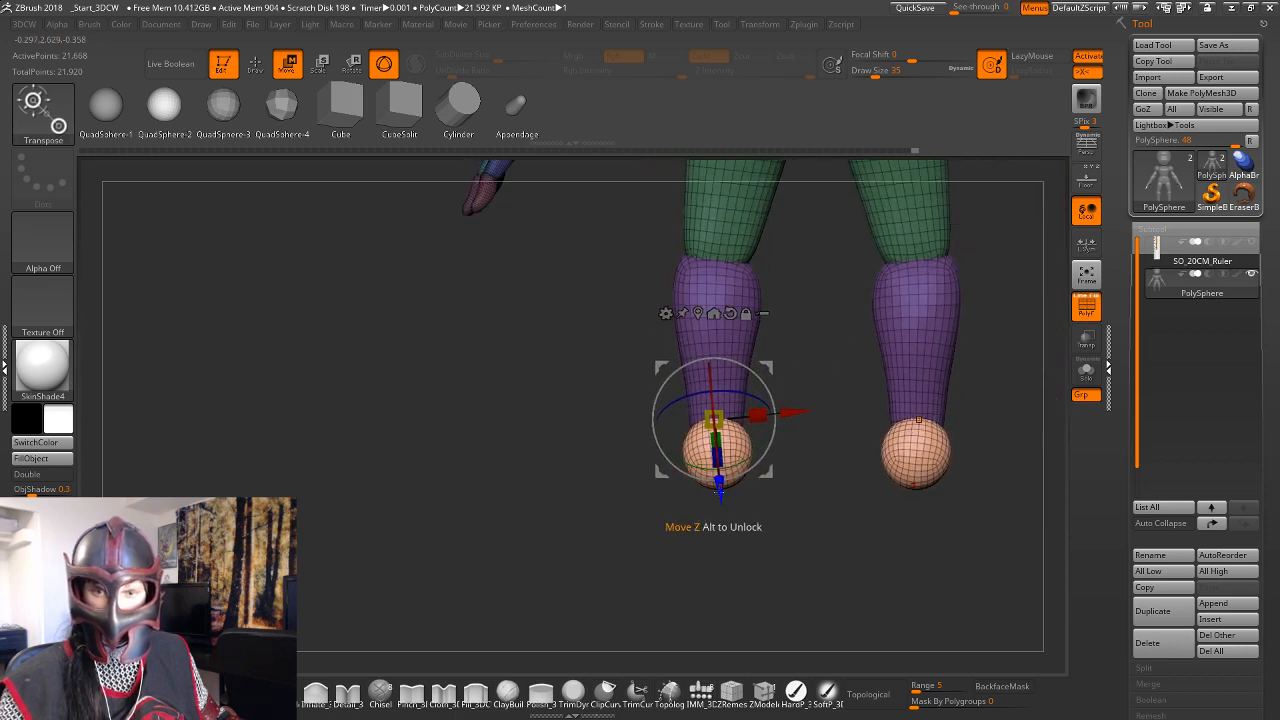
left_click_drag(719, 492, 719, 498)
Frame the ankle sphere from the side and enlarge the draw size to nearly cover it.
mouse_move(786, 493)
left_mouse_down()
mouse_move(867, 470)
mouse_move(852, 473)
mouse_move(845, 440)
mouse_move(980, 421)
mouse_move(945, 400)
left_mouse_up()
key("q")
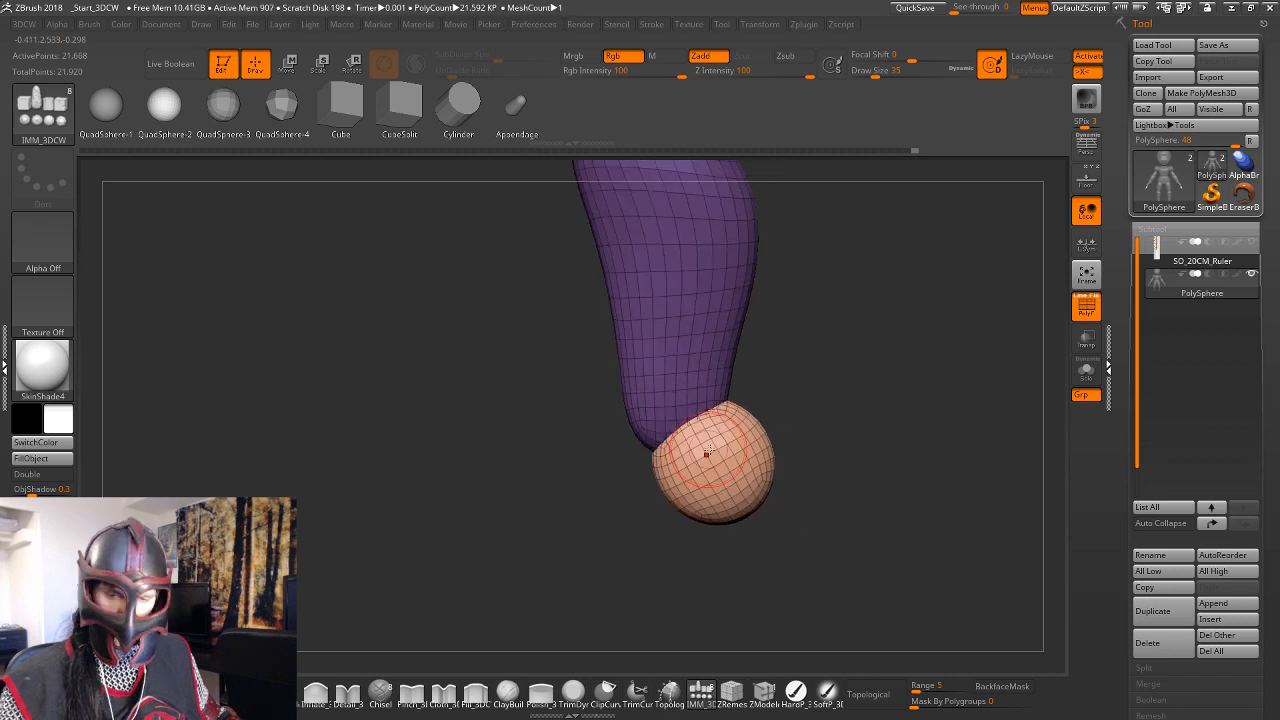
key("s")
left_click_drag(708, 452, 740, 449)
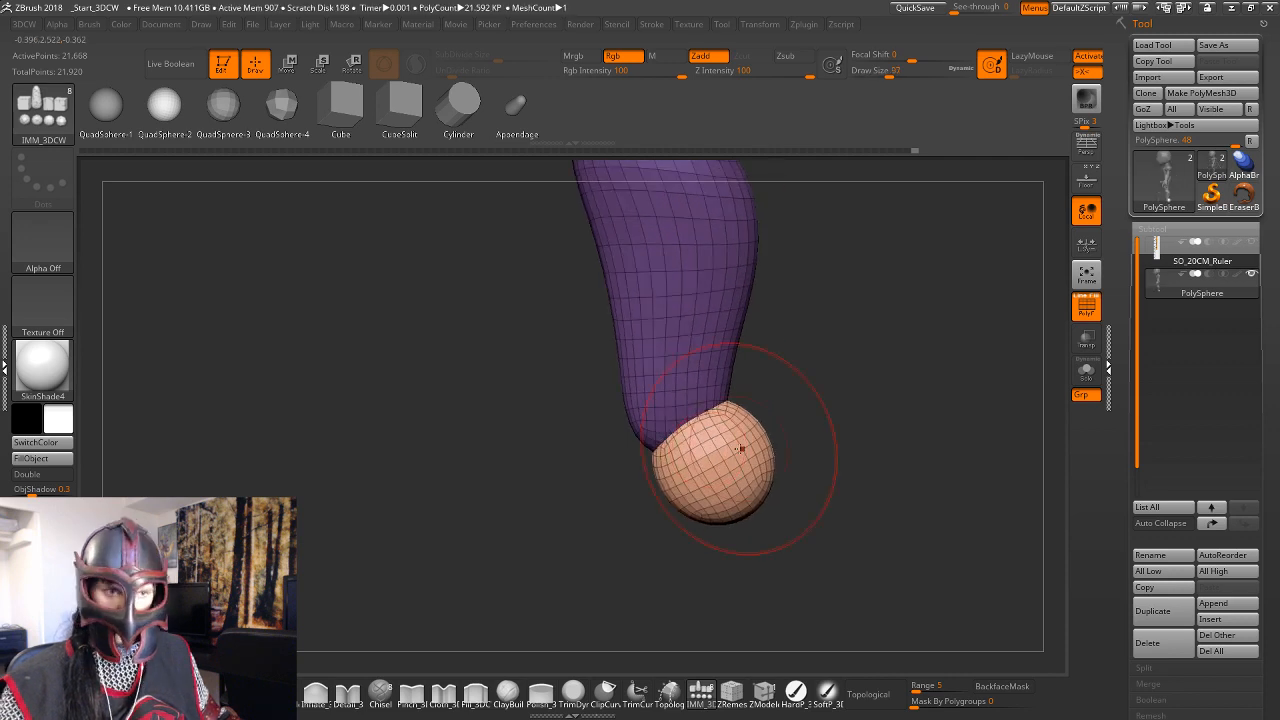
Reset the gizmo's orientation, reposition the ankle sphere lower and slightly forward under the calf, and select the Move brush.
key("w")
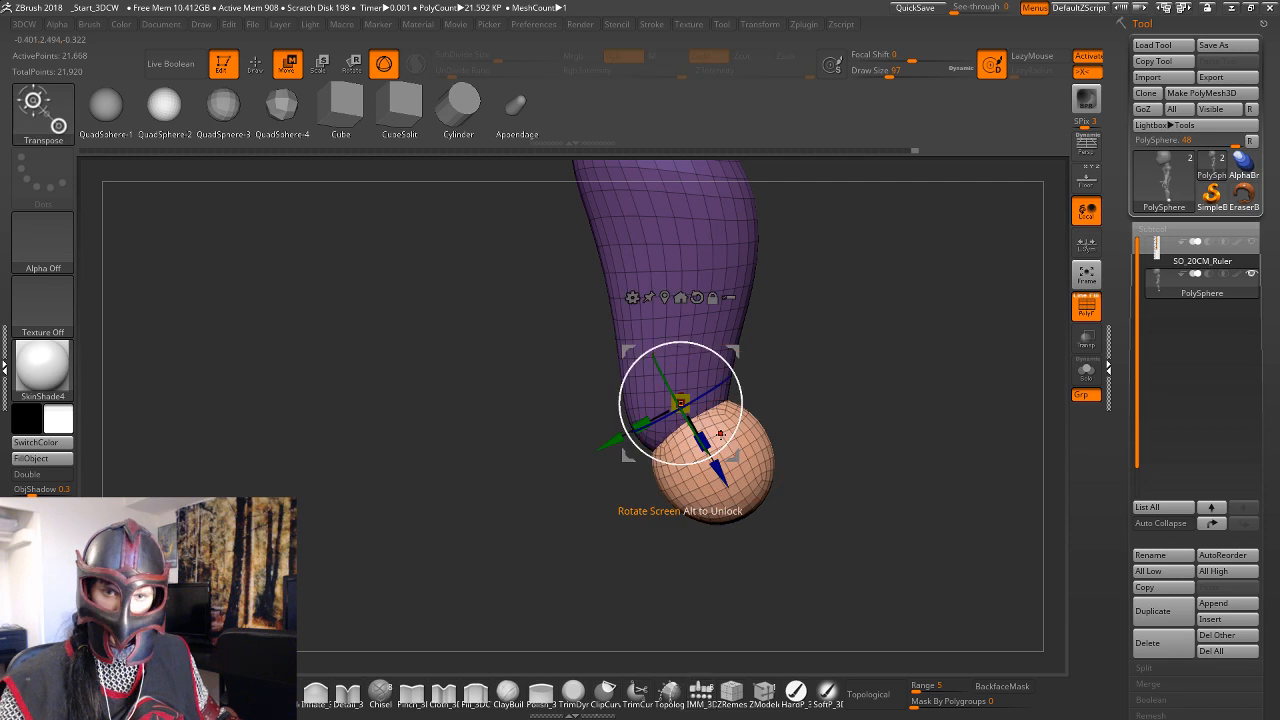
left_click_drag(679, 321, 697, 362)
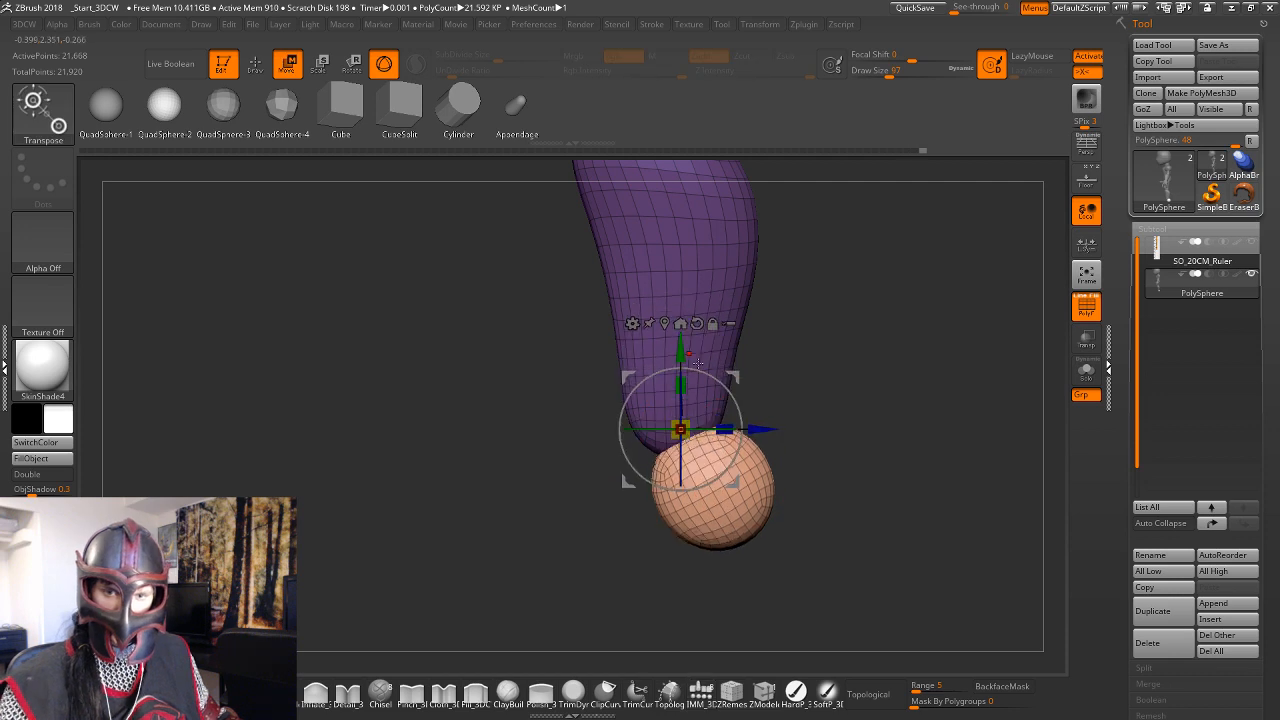
key("q")
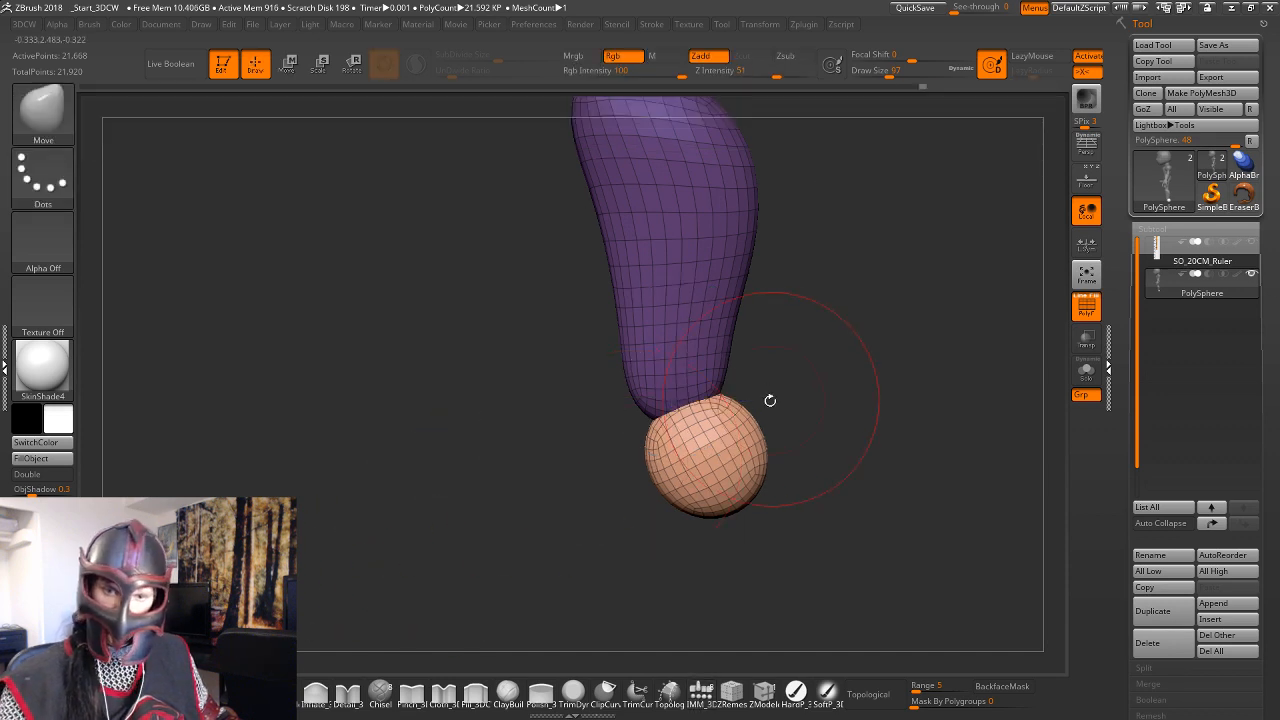
Try to push in the back of the ankle sphere with two Move brush strokes and undo them.
mouse_move(750, 416)
left_mouse_down()
mouse_move(738, 424)
mouse_move(702, 402)
left_mouse_up()
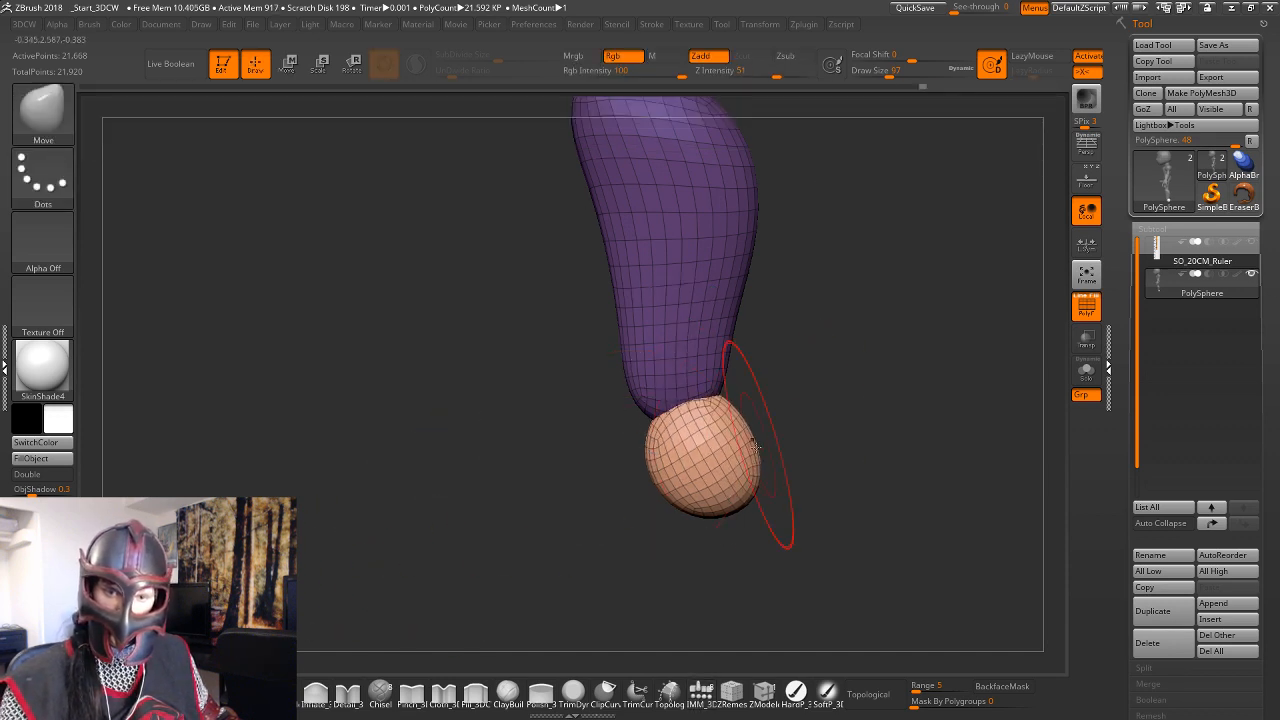
left_click_drag(758, 443, 745, 449)
key("ctrl+z")
key("ctrl+z")
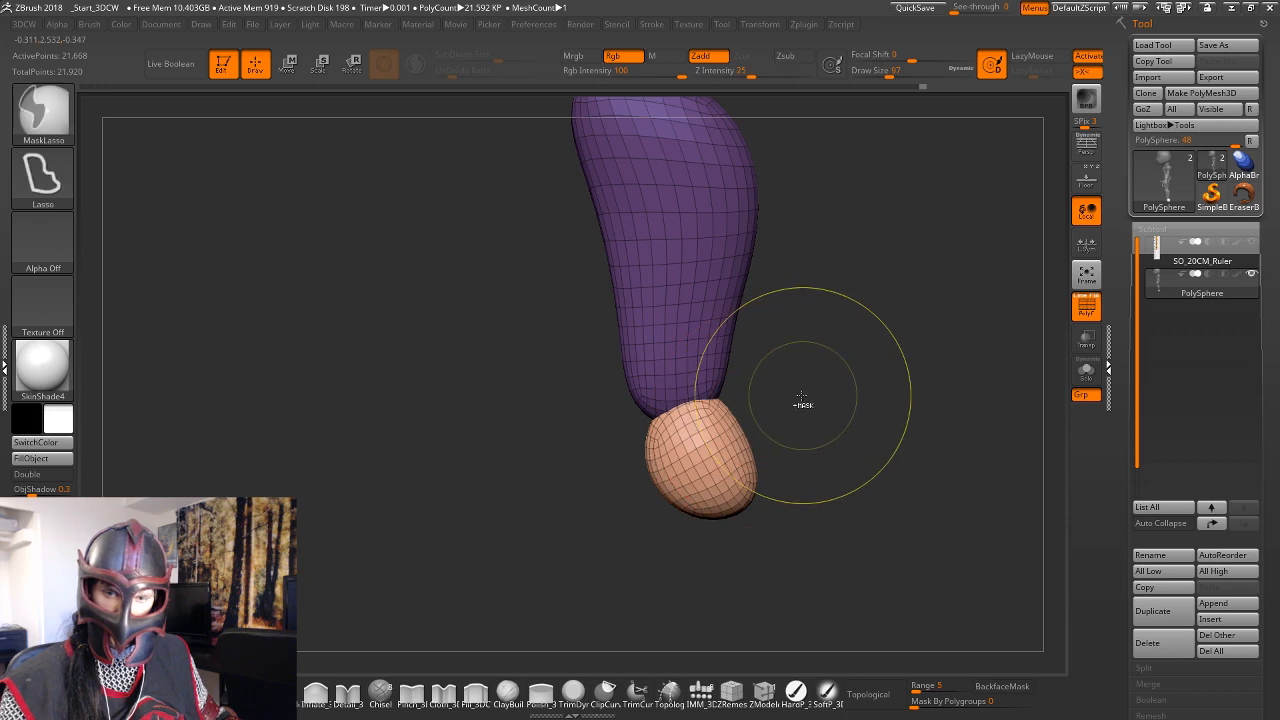
Narrow the ankle spheres from the front with the Move brush, enlarging its draw size to 80.
key("space")
left_click_drag(783, 394, 774, 393)
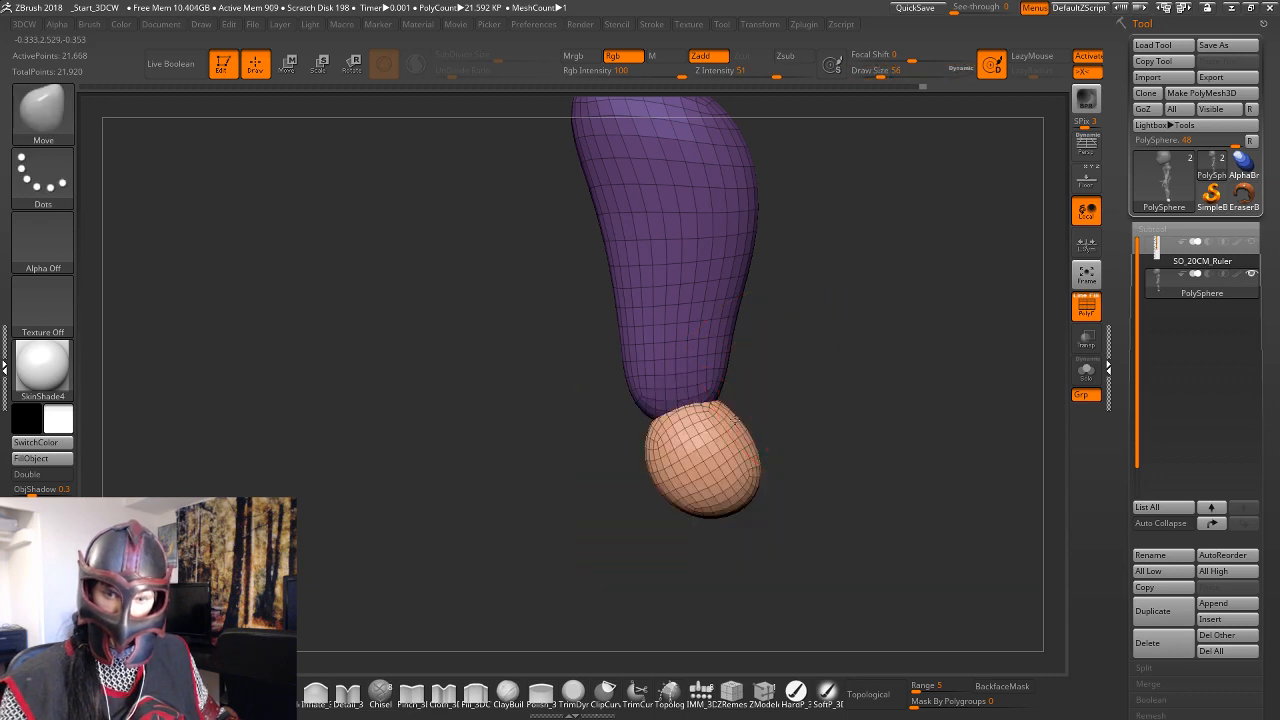
right_click_drag(727, 425, 803, 425)
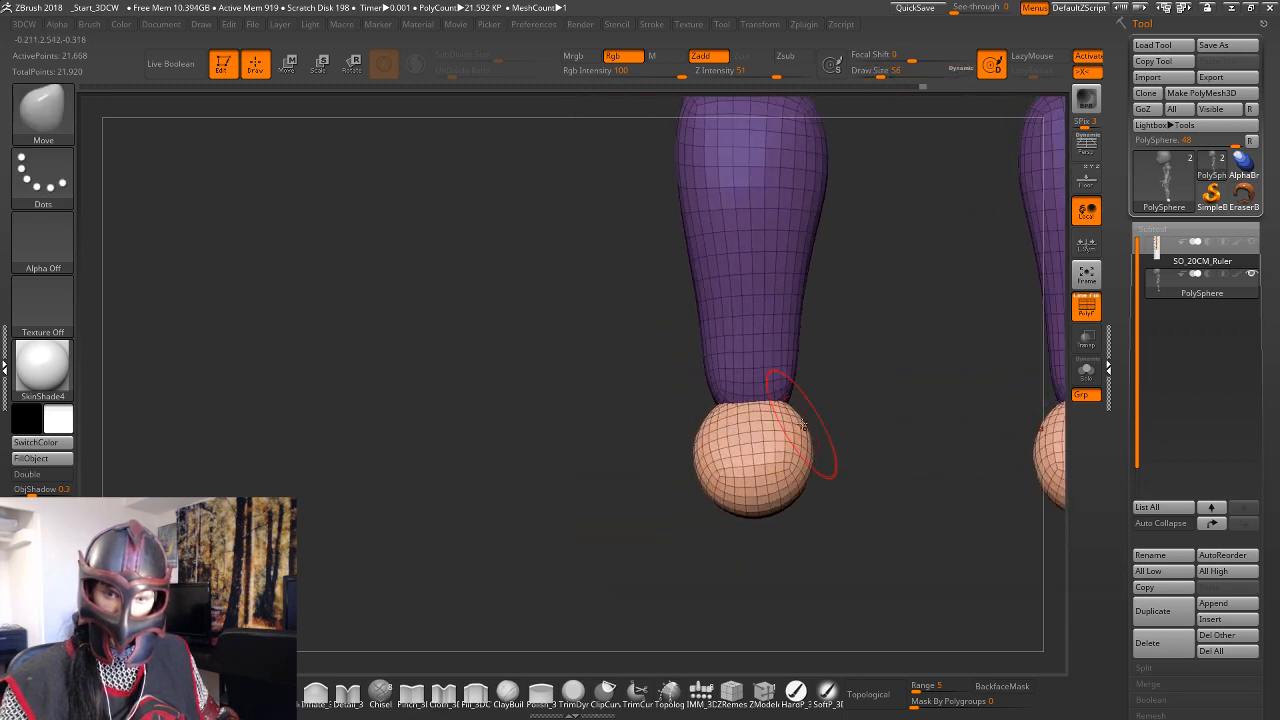
mouse_move(800, 485)
left_mouse_down()
mouse_move(775, 484)
mouse_move(815, 464)
mouse_move(785, 460)
left_mouse_up()
key("ctrl+z")
key("space")
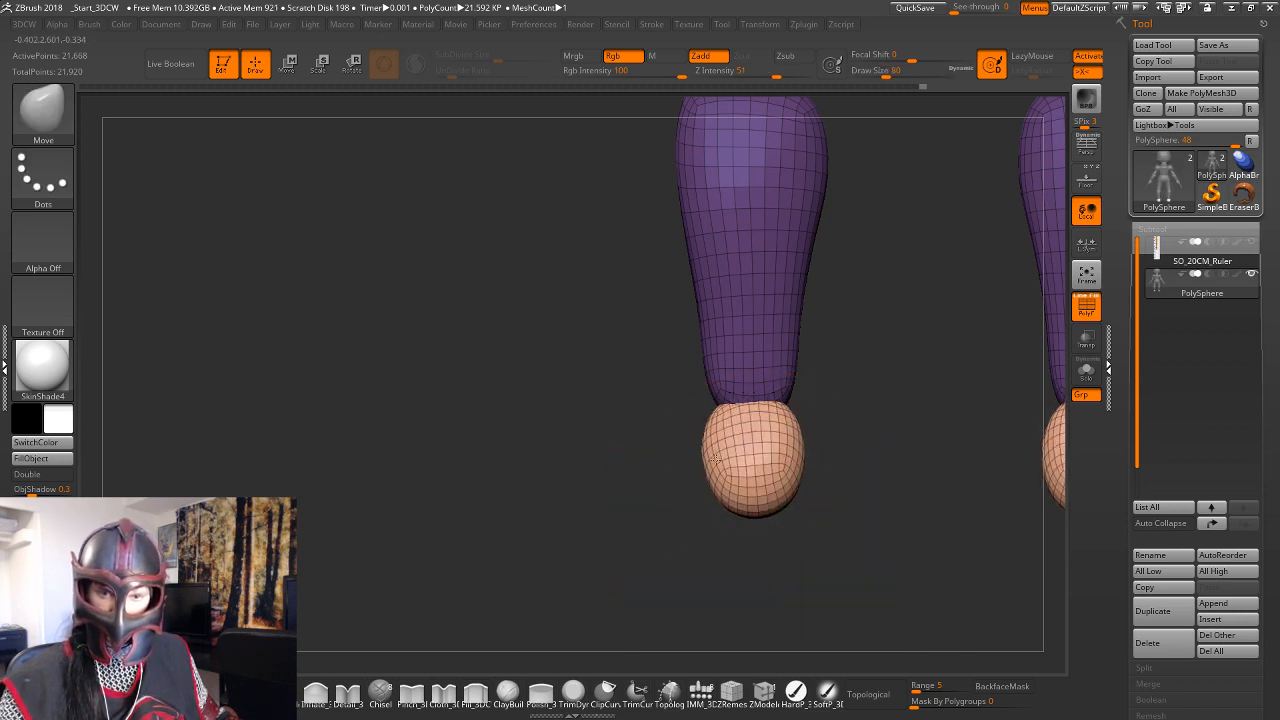
Push out the lower front of the ankle spheres and reshape their undersides with the Move brush.
right_click_drag(881, 389, 966, 377)
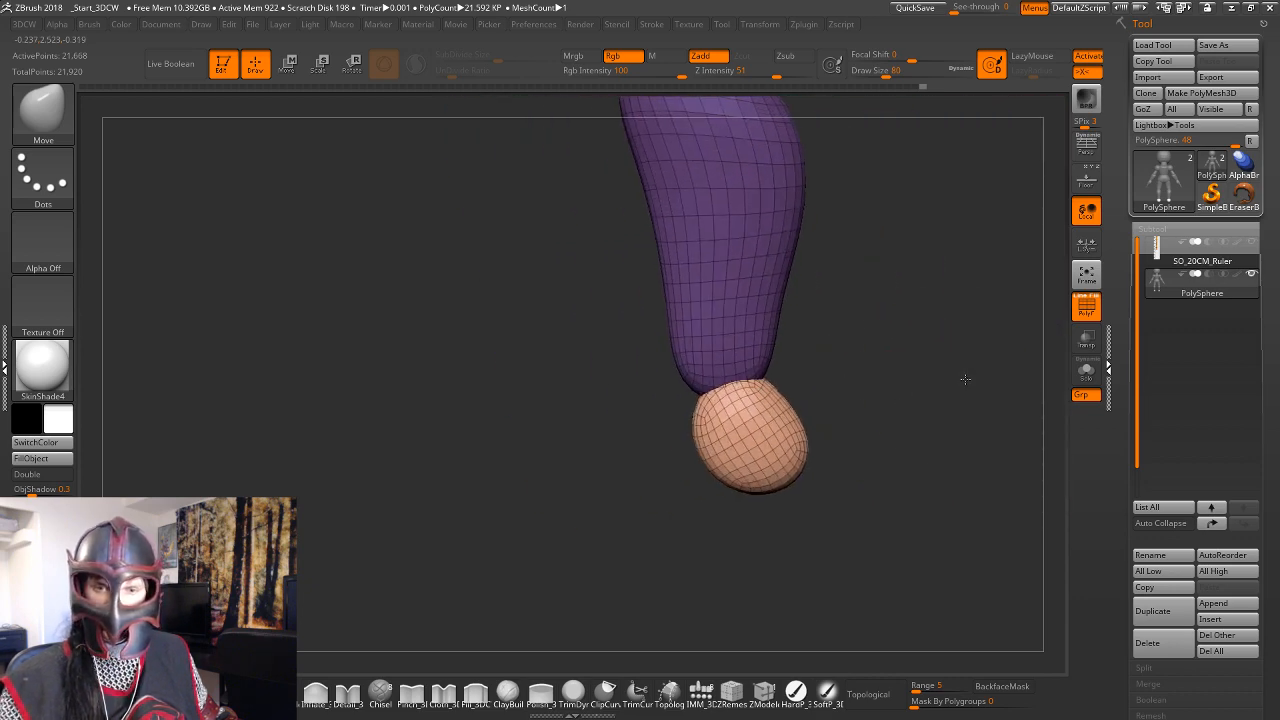
right_click_drag(764, 520, 772, 484)
left_click_drag(729, 502, 717, 500)
right_click_drag(896, 430, 860, 449)
left_click_drag(775, 473, 784, 482)
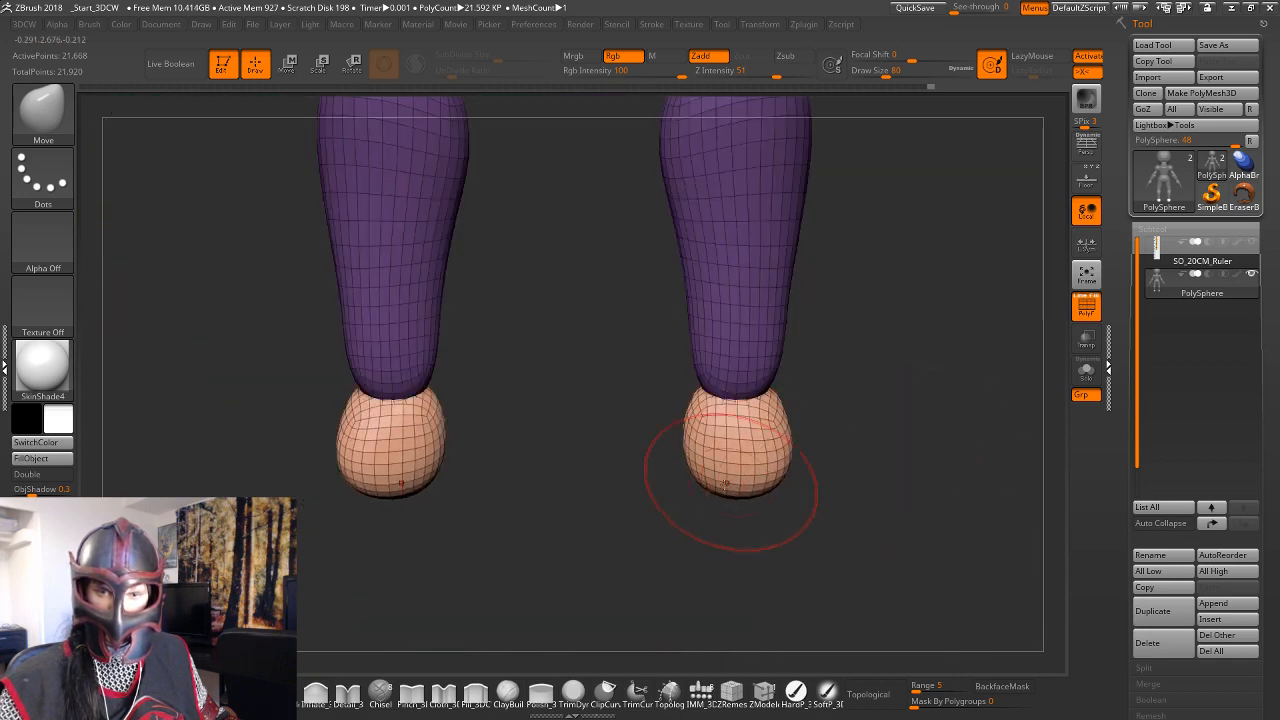
Taper the upper sides of the ankle spheres and pull their tops up into the calves.
right_click_drag(630, 470, 684, 474)
right_click_drag(857, 434, 846, 437, "shift")
left_click_drag(776, 410, 770, 410)
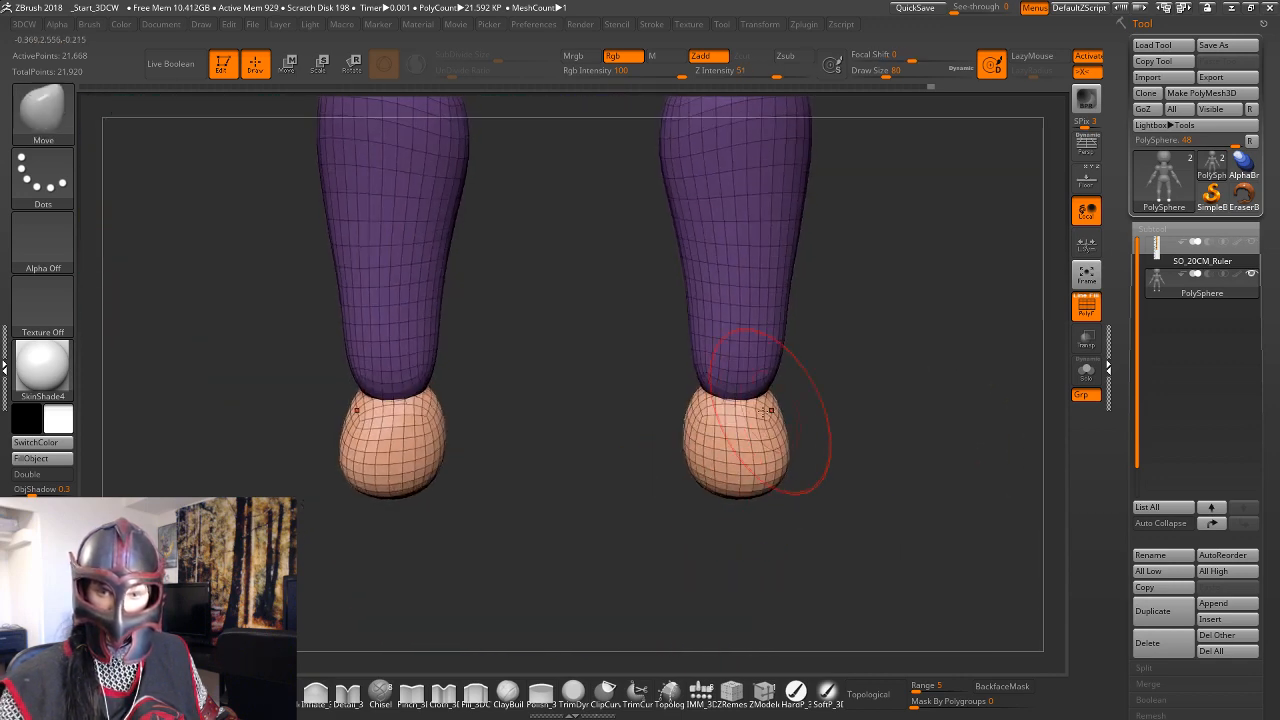
left_click_drag(698, 431, 707, 430)
right_click_drag(860, 430, 832, 405)
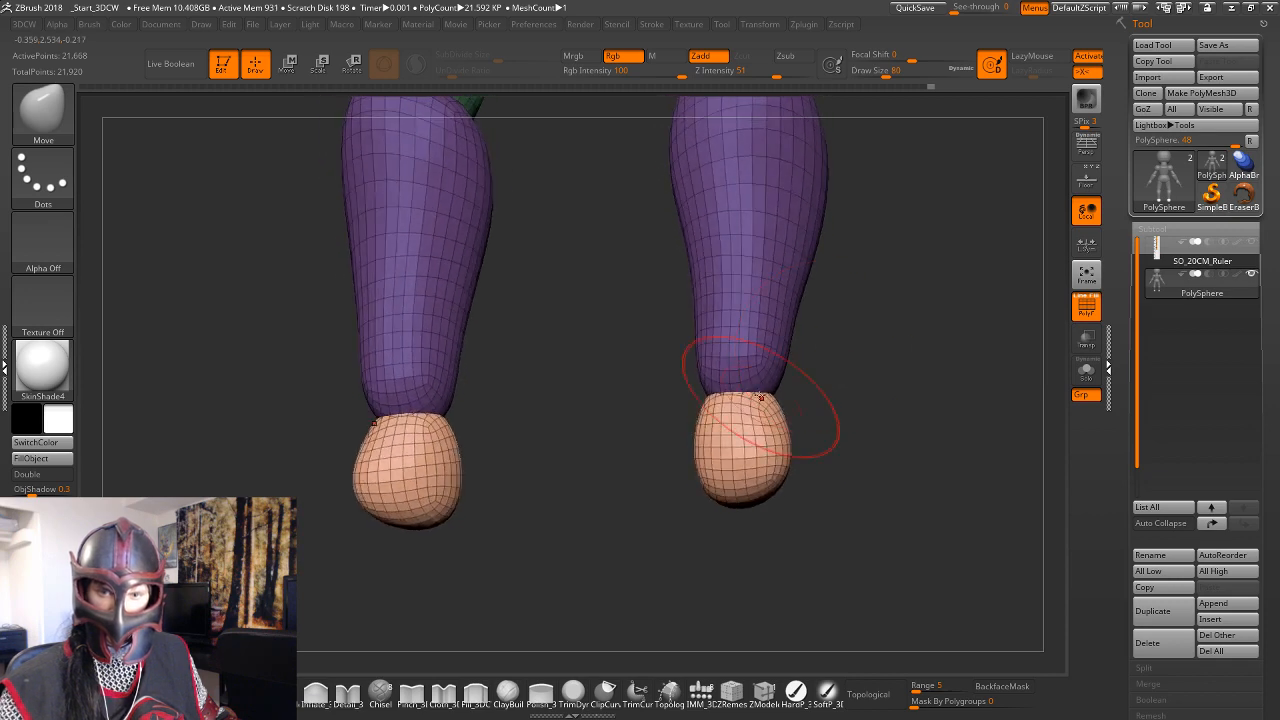
left_click_drag(738, 380, 737, 367)
Push in the upper back of the ankle spheres and even out their undersides with the Move brush.
right_click_drag(905, 384, 855, 394)
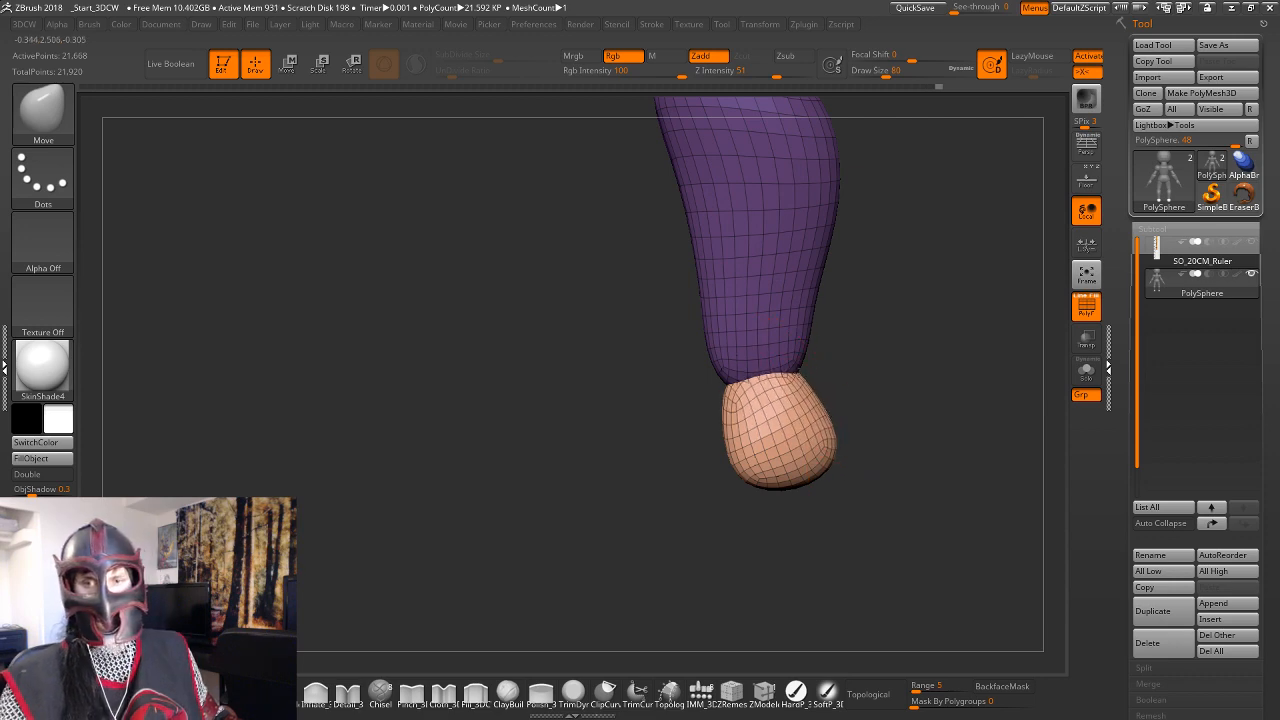
left_click_drag(833, 389, 820, 418)
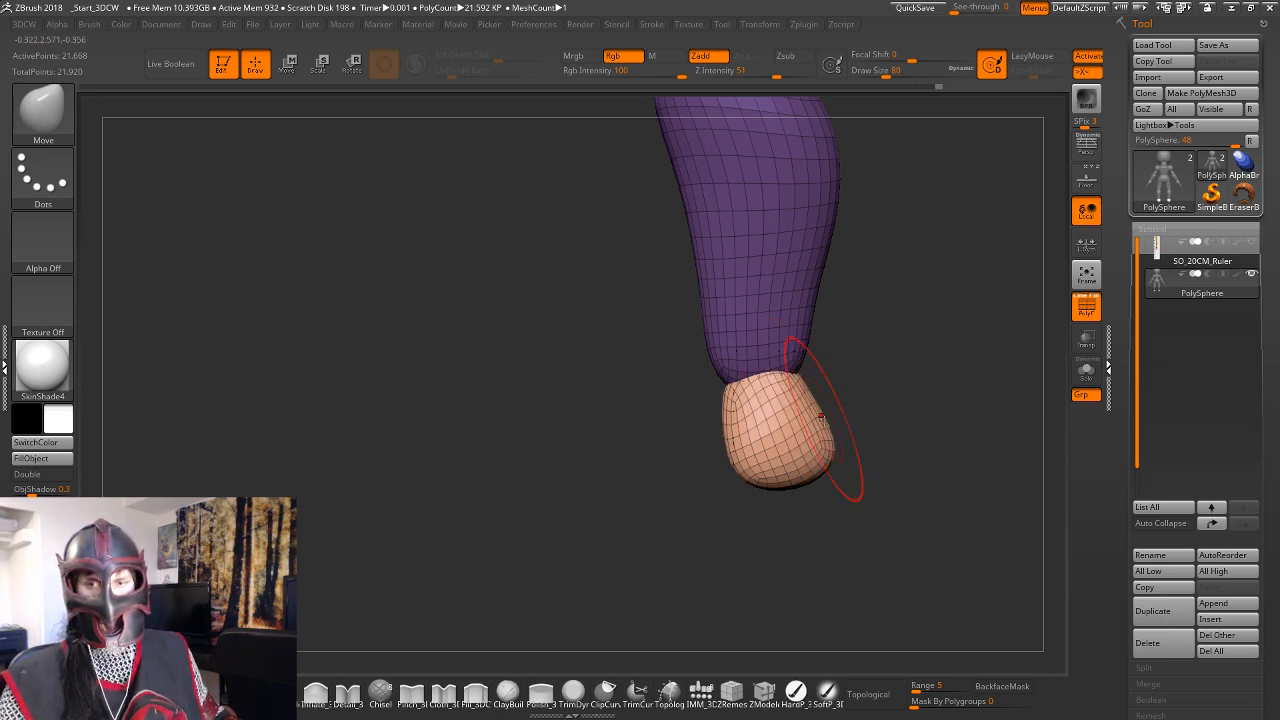
mouse_move(857, 431)
right_mouse_down()
mouse_move(880, 462)
mouse_move(880, 438)
mouse_move(900, 490)
mouse_move(877, 507)
mouse_move(850, 498)
right_mouse_up()
left_click_drag(796, 479, 812, 472)
right_click_drag(812, 481, 834, 488)
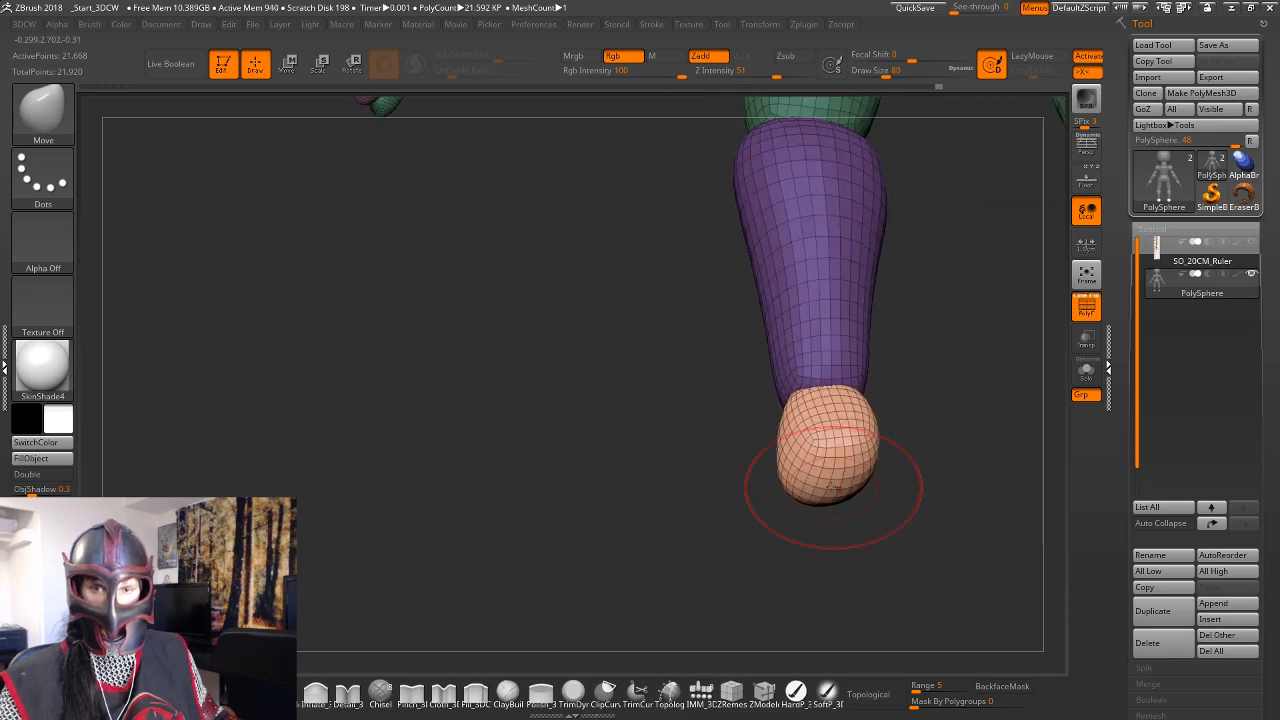
left_click_drag(832, 489, 813, 486)
mouse_move(934, 447)
right_mouse_down()
mouse_move(903, 554)
mouse_move(935, 580)
mouse_move(979, 474)
right_mouse_up()
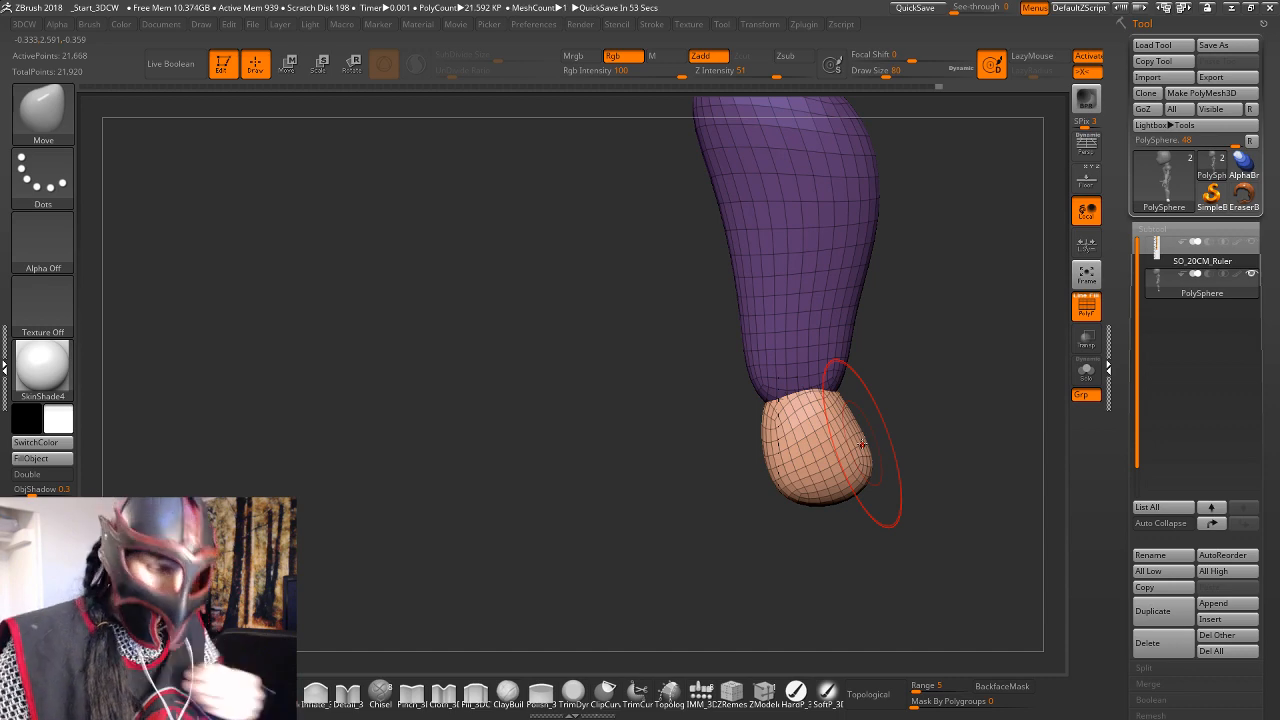
mouse_move(850, 511)
left_mouse_down()
mouse_move(1003, 517)
mouse_move(945, 500)
mouse_move(910, 424)
mouse_move(843, 466)
left_mouse_up()
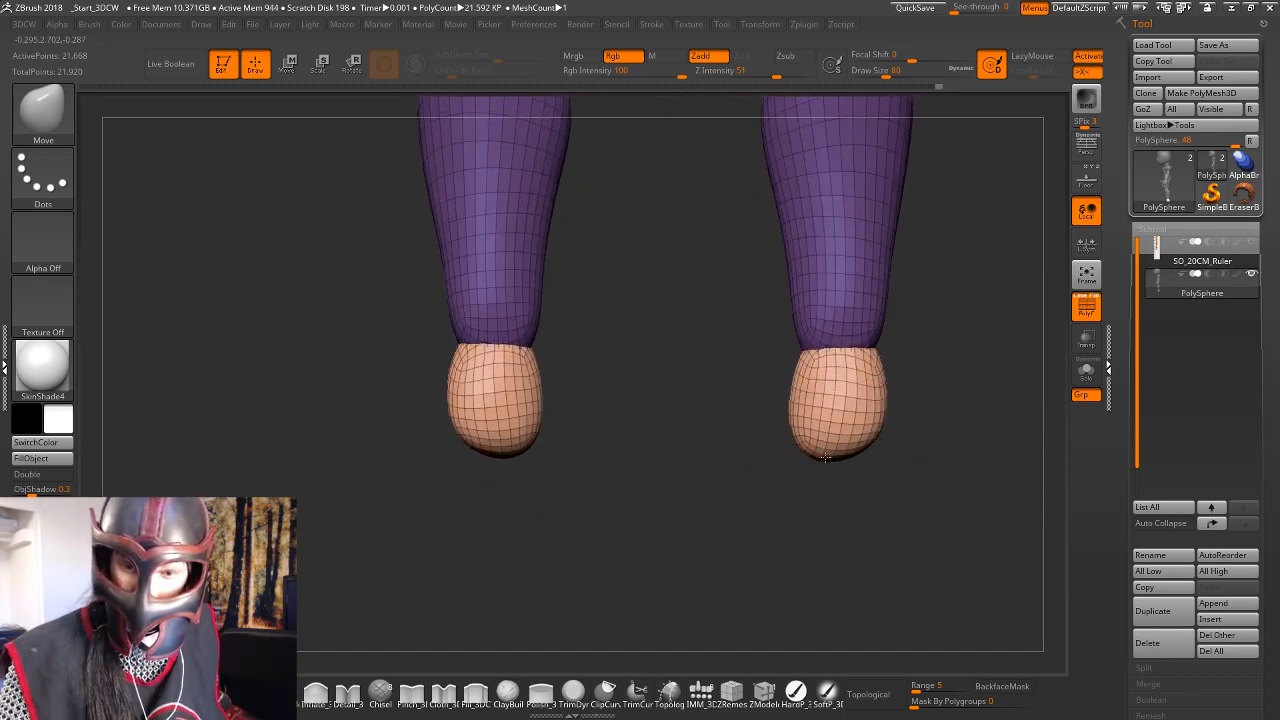
left_click_drag(944, 457, 904, 458)
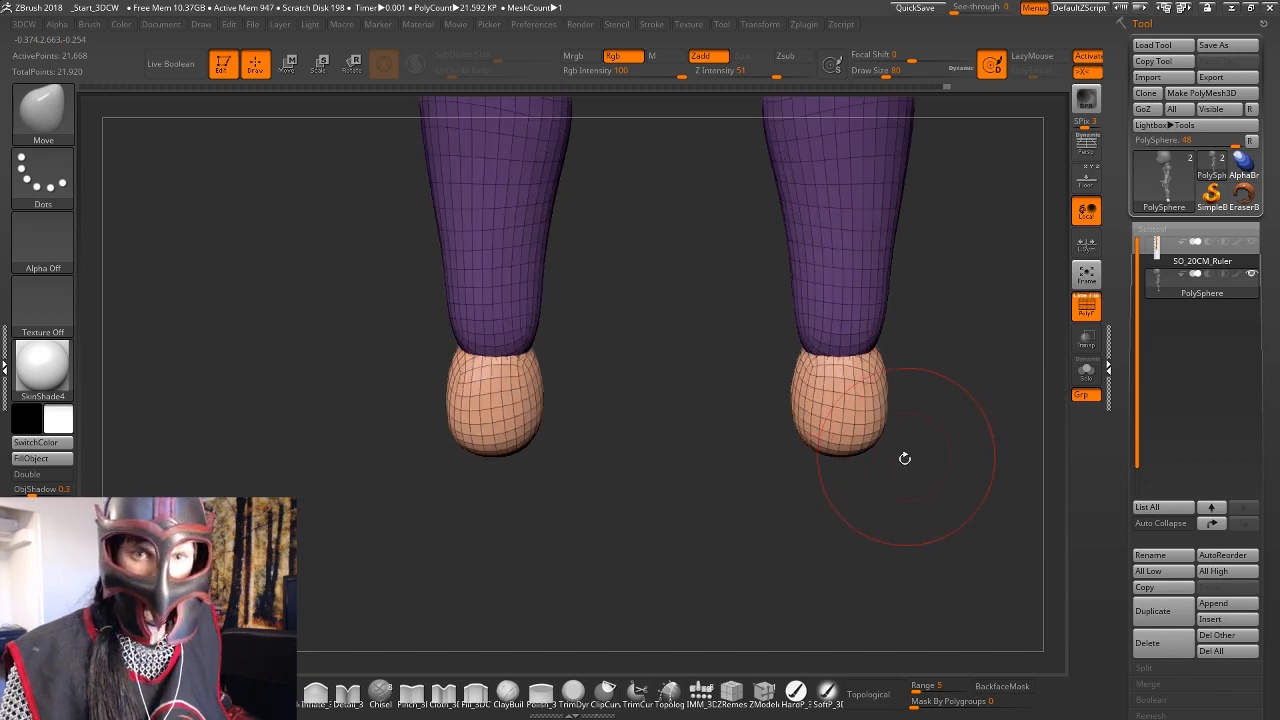
Select the IMM_3DCW brush, turn on Spotlight, and enlarge and reposition the boy sketch reference beside the legs.
left_click(712, 689)
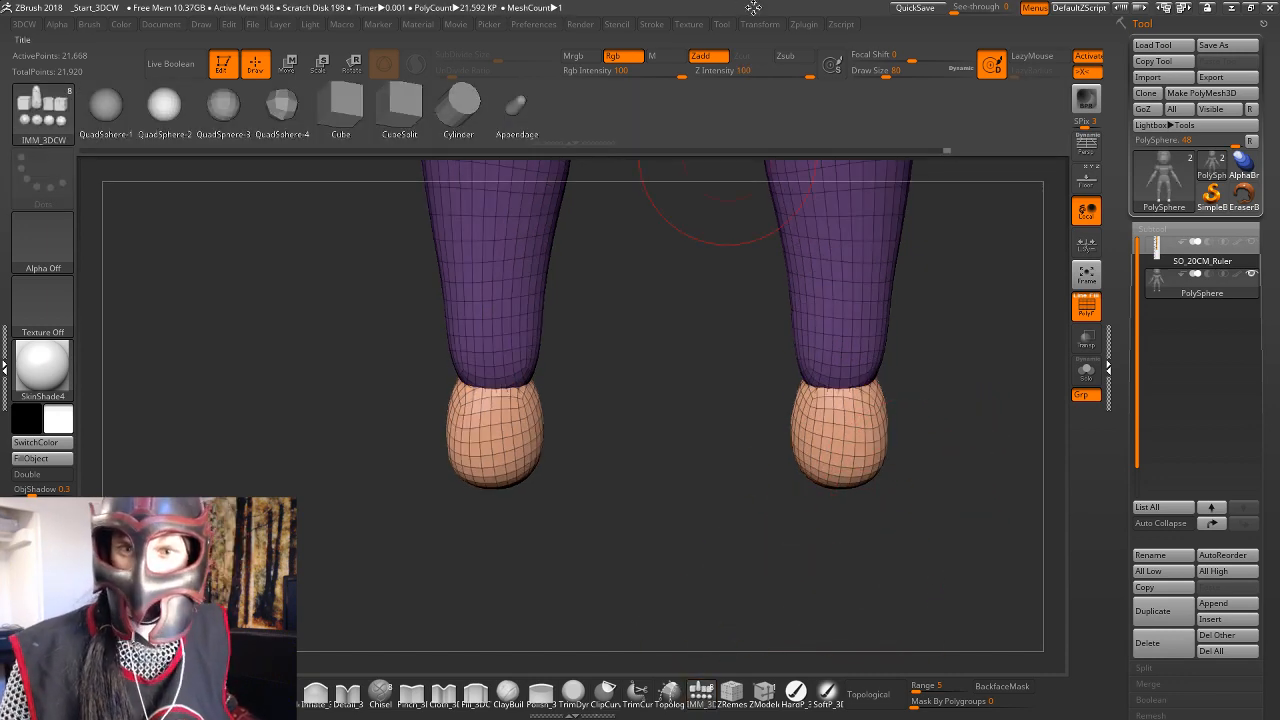
mouse_move(691, 27)
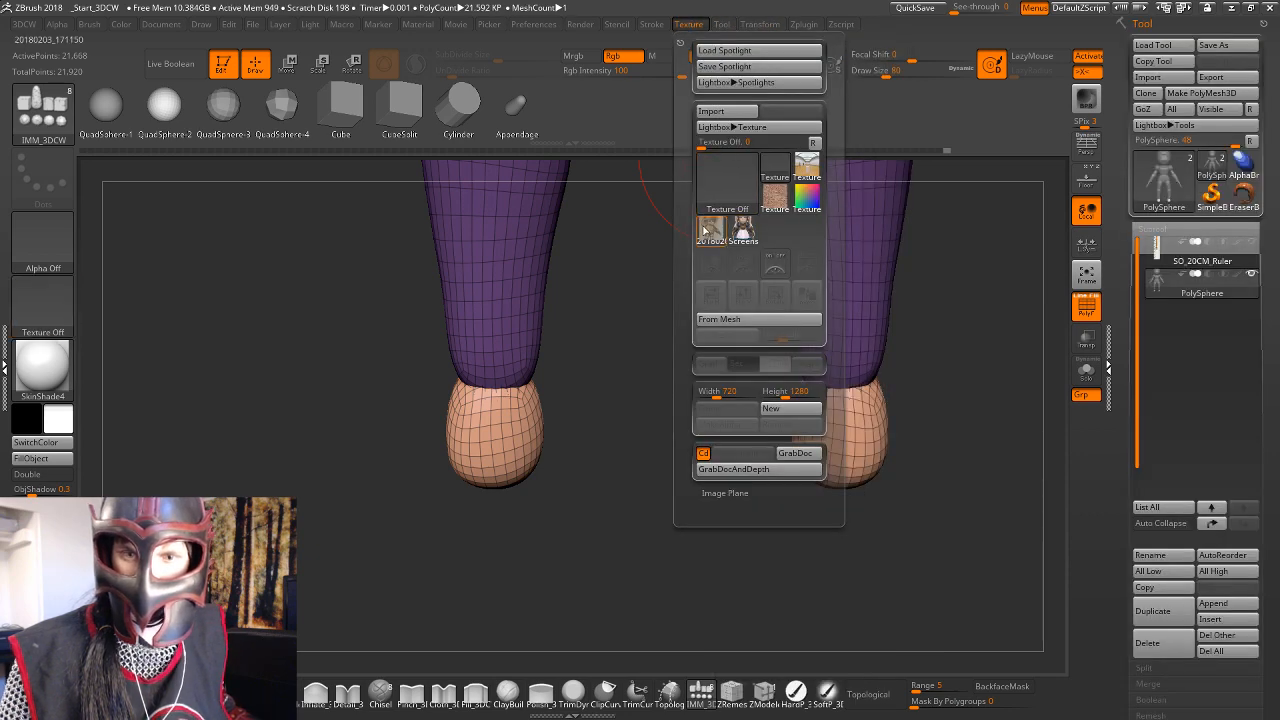
left_click(713, 231)
left_click(776, 268)
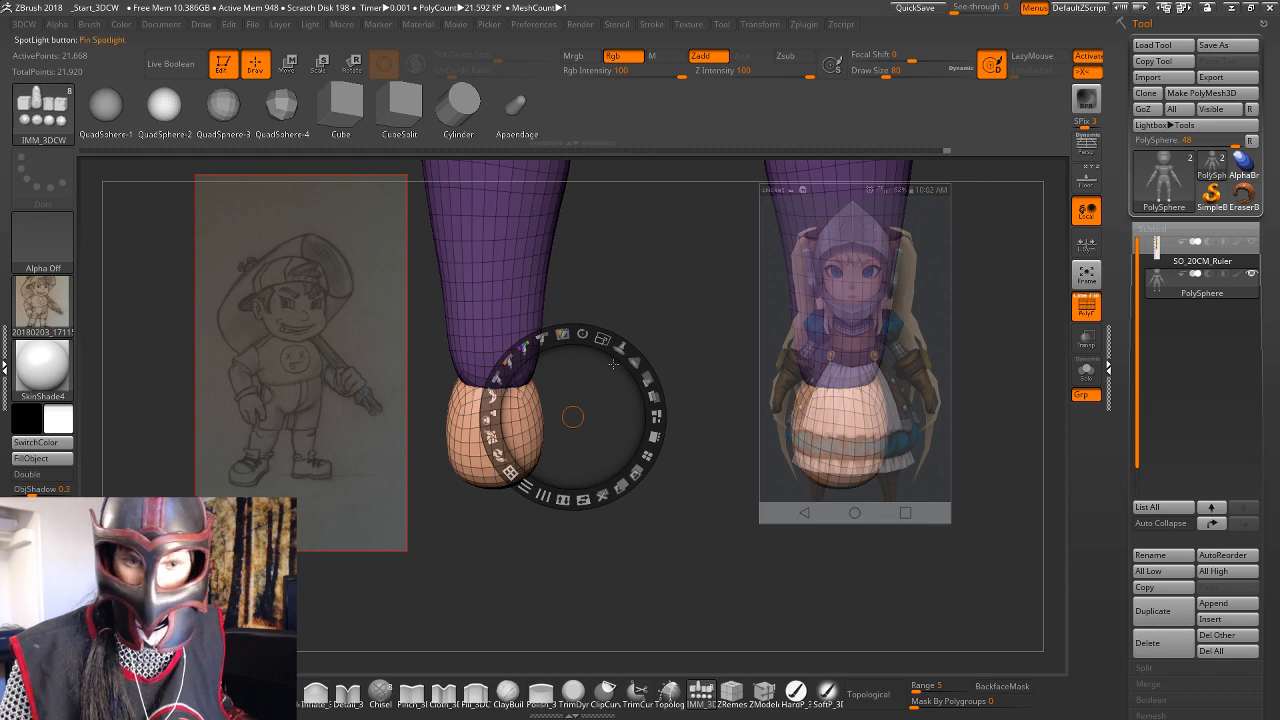
left_click_drag(604, 342, 611, 344)
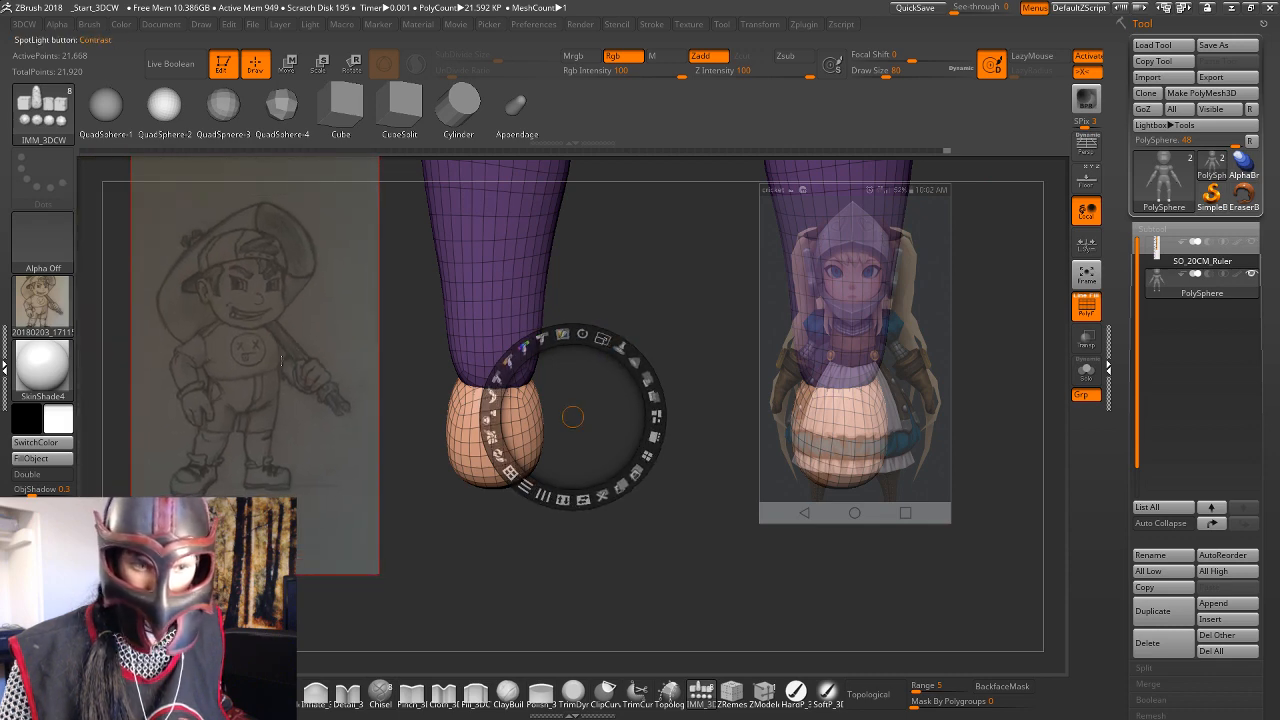
mouse_move(281, 361)
left_mouse_down()
mouse_move(283, 408)
mouse_move(271, 413)
left_mouse_up()
Move the helmeted girl reference farther from the legs, enlarge it slightly, and leave Spotlight editing.
left_click(936, 318)
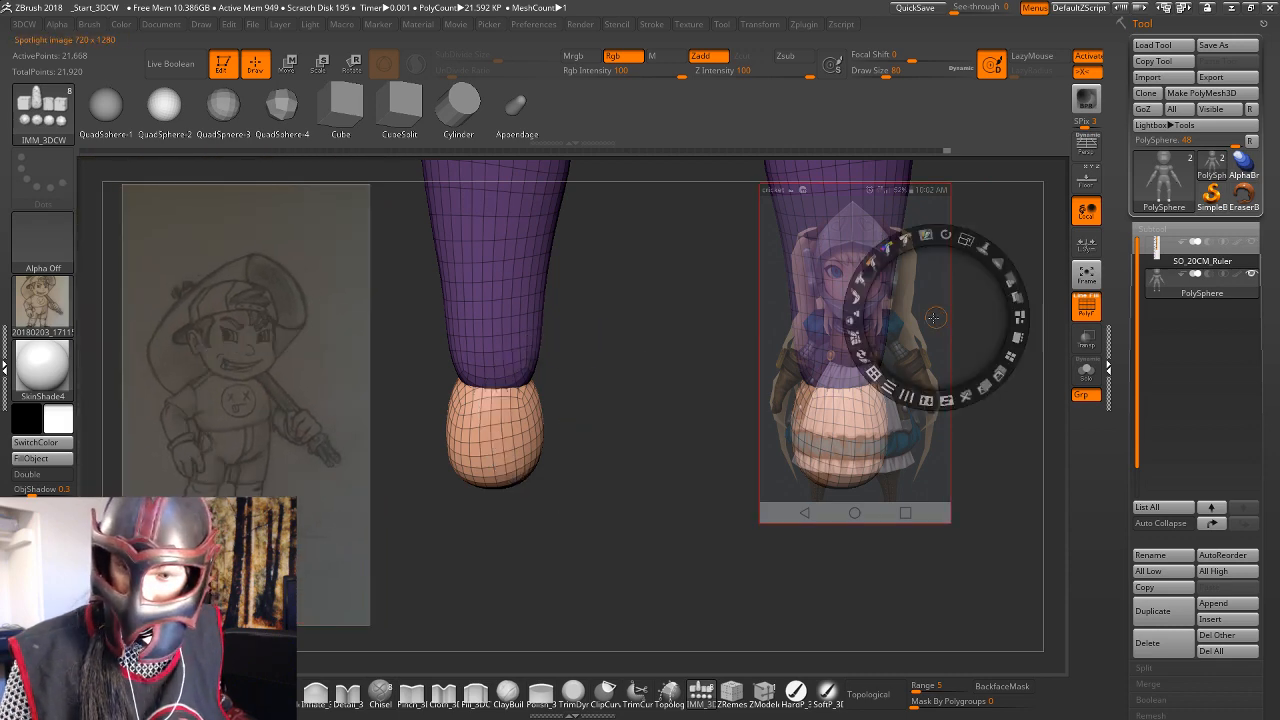
left_click_drag(936, 312, 1024, 364)
left_click_drag(1006, 291, 1018, 297)
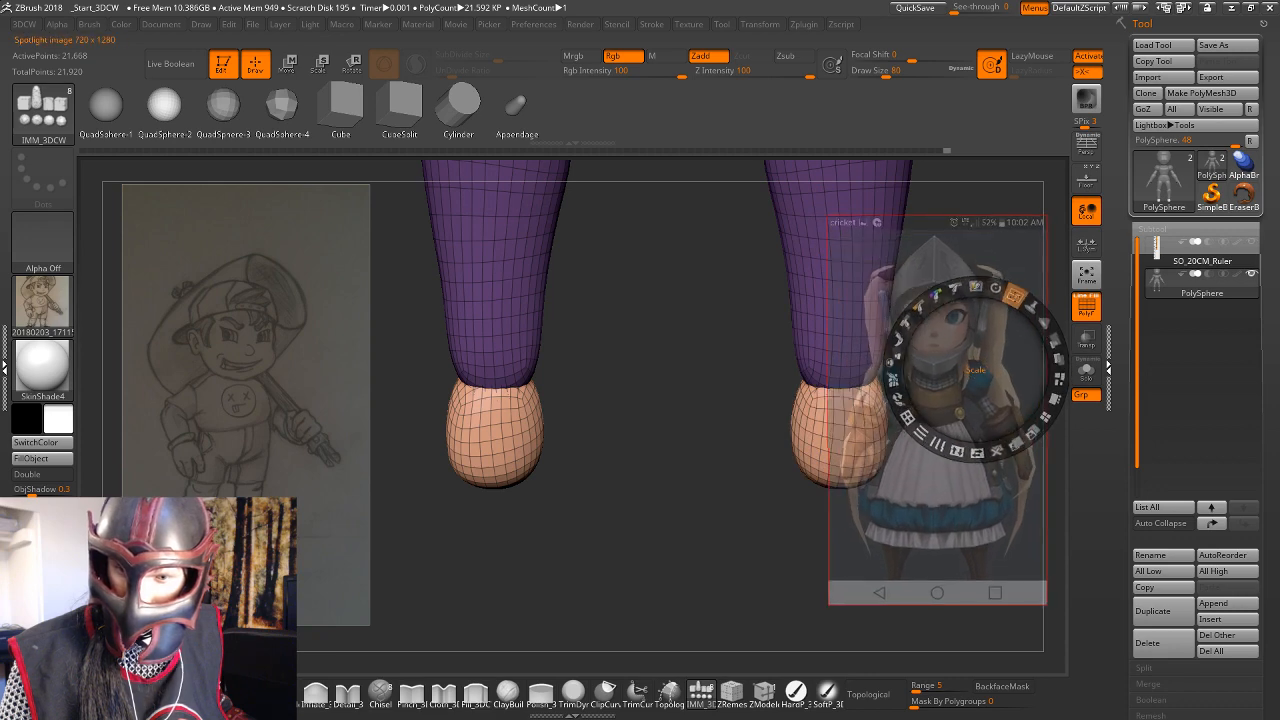
key("z")
Try inserting an Appendage mesh at the front of the ankle spheres as a foot.
left_click_drag(862, 448, 830, 415)
key("ctrl+z")
key("ctrl+z")
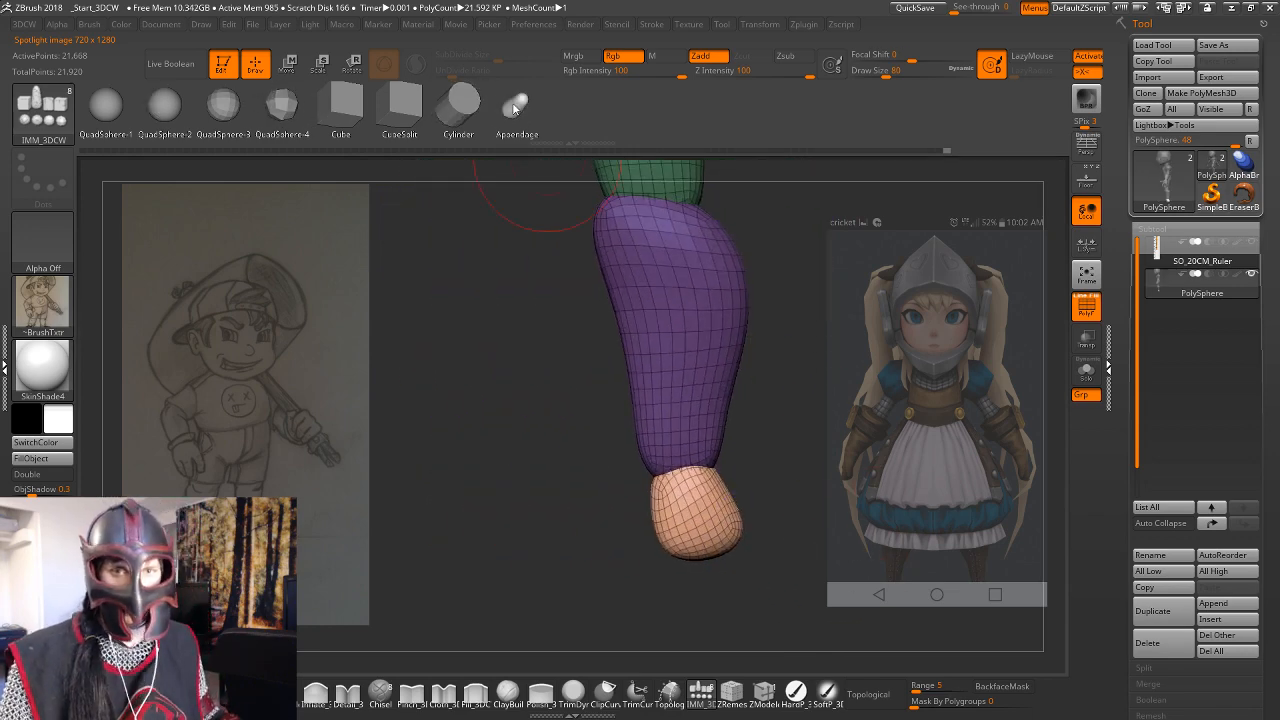
left_click_drag(889, 440, 755, 531)
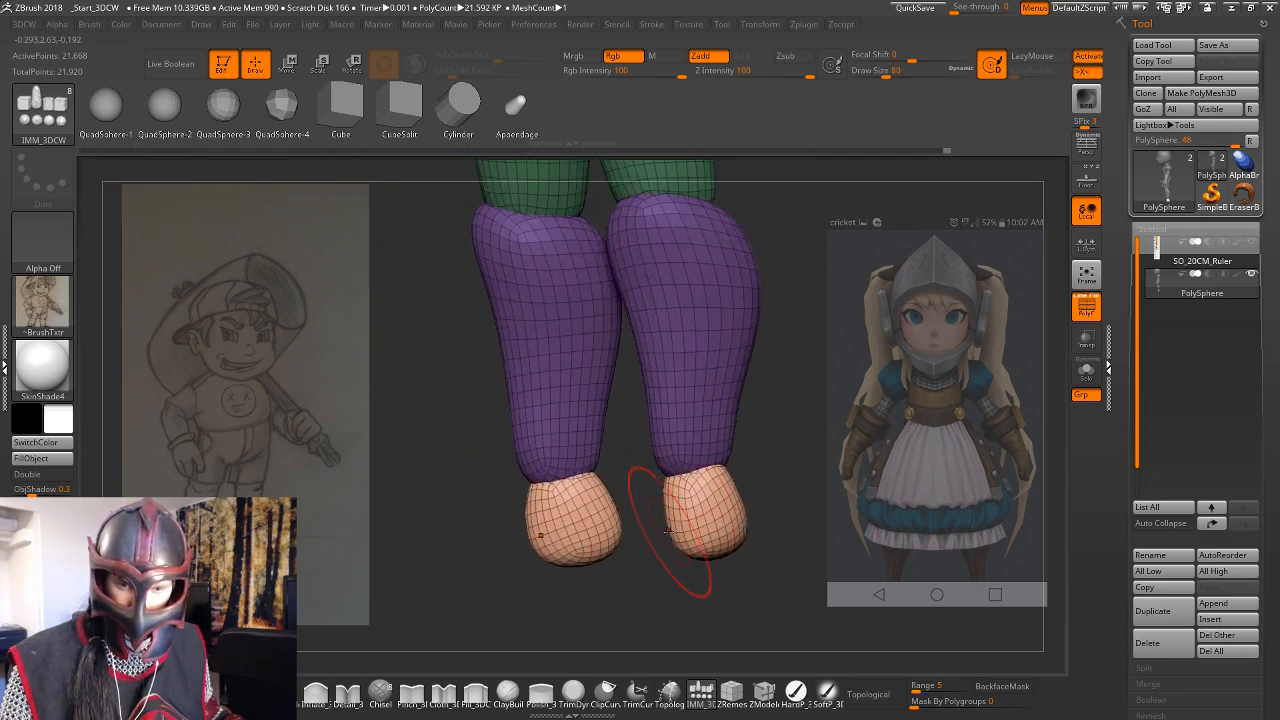
left_click_drag(670, 533, 586, 548)
left_click_drag(806, 469, 864, 459)
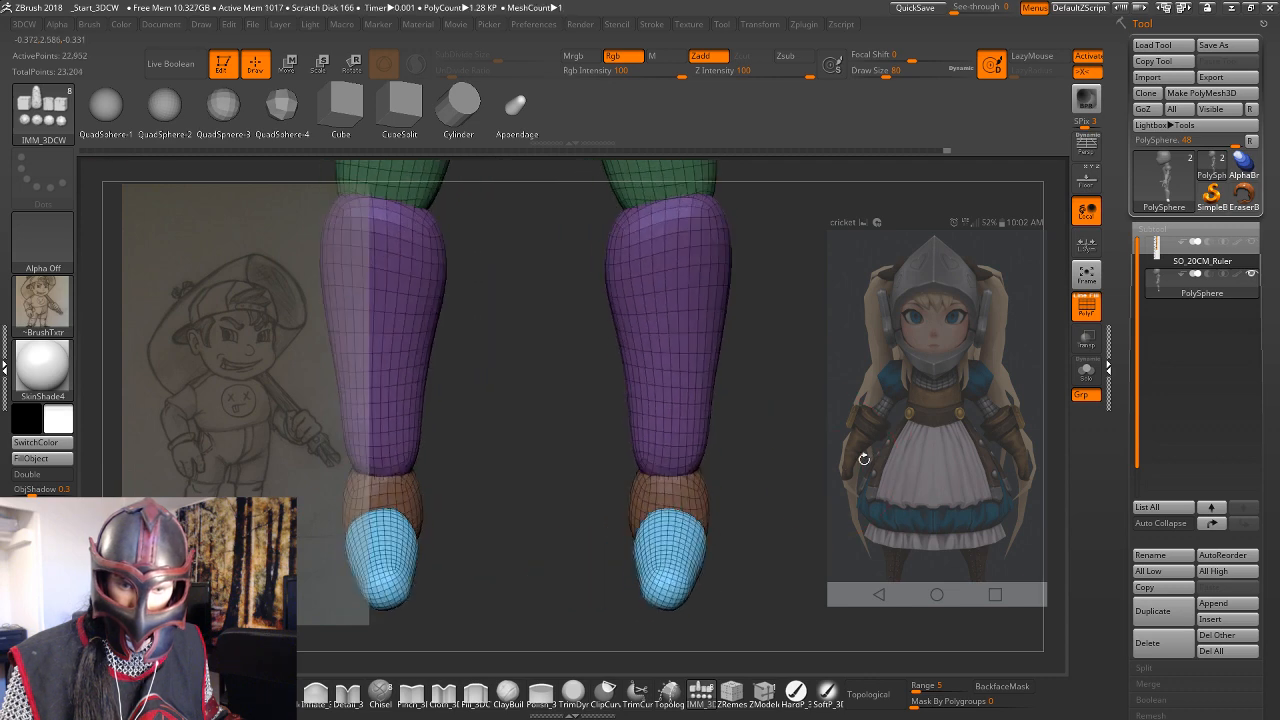
Reset the gizmo's orientation on the inserted Appendage, rotate the mesh, and undo both the rotation and the insertion.
key("w")
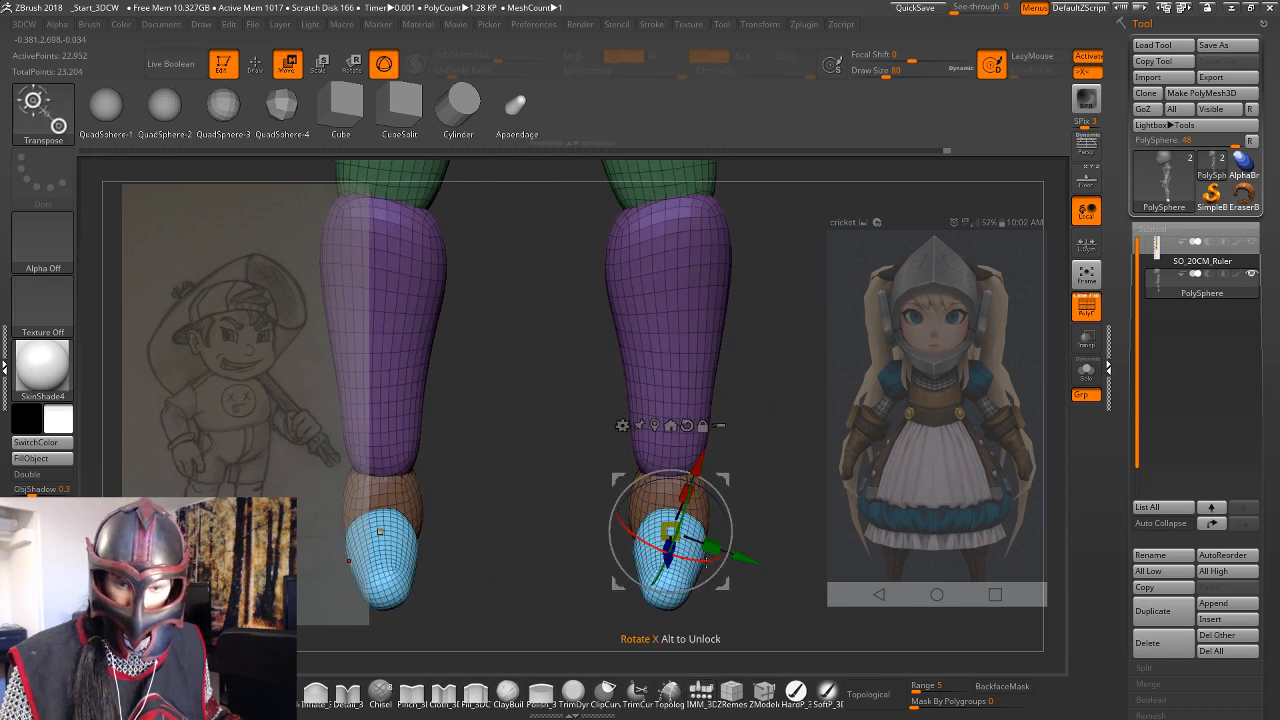
left_click(670, 425)
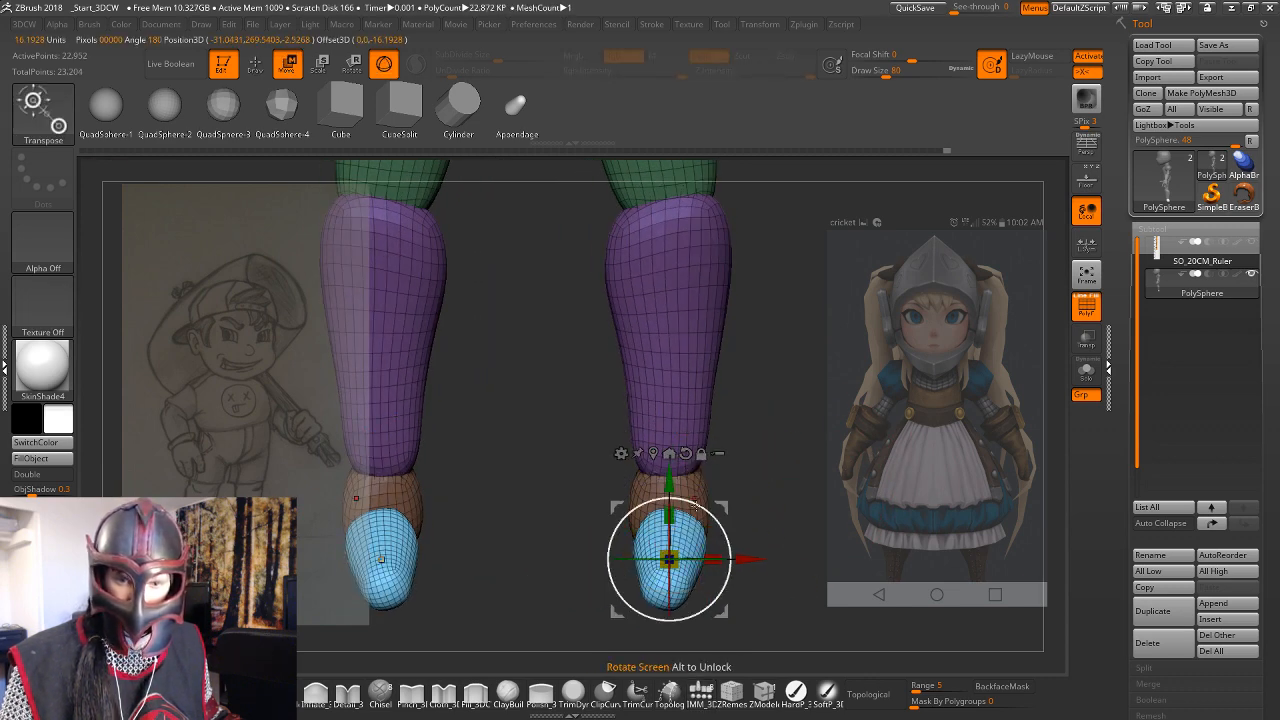
left_click_drag(711, 515, 702, 484)
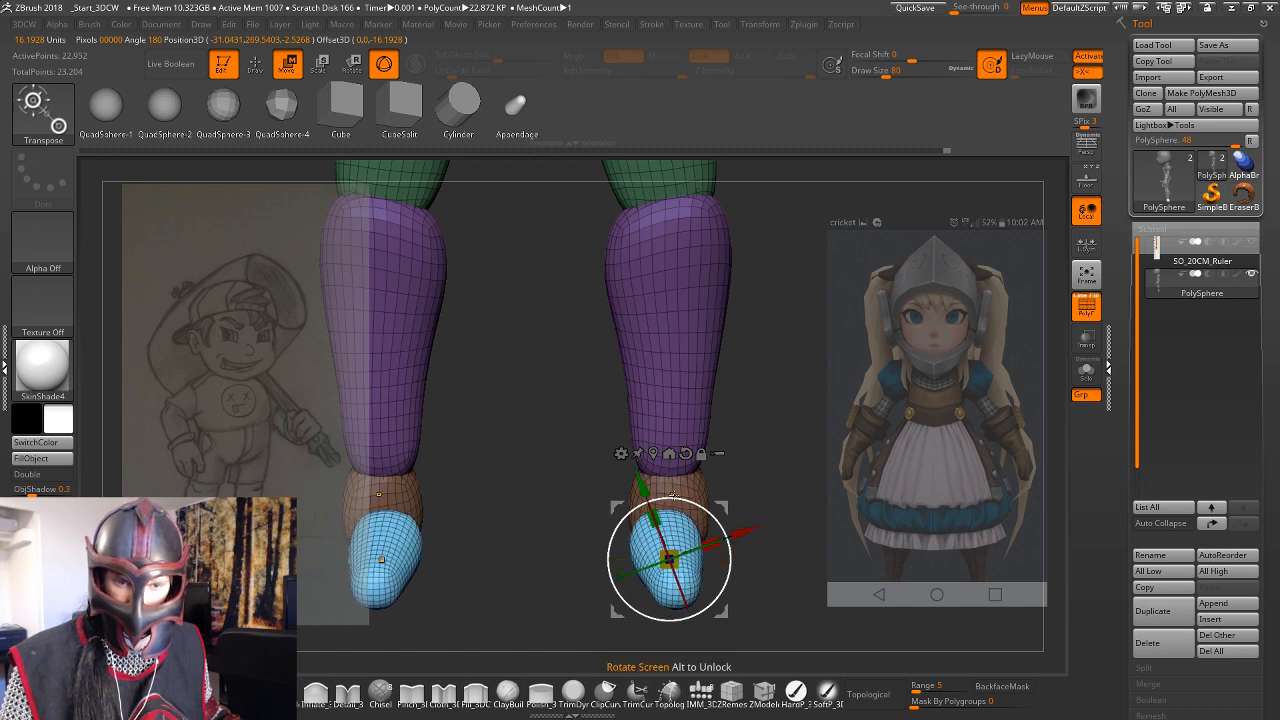
key("ctrl+z")
key("ctrl+z")
key("ctrl+z")
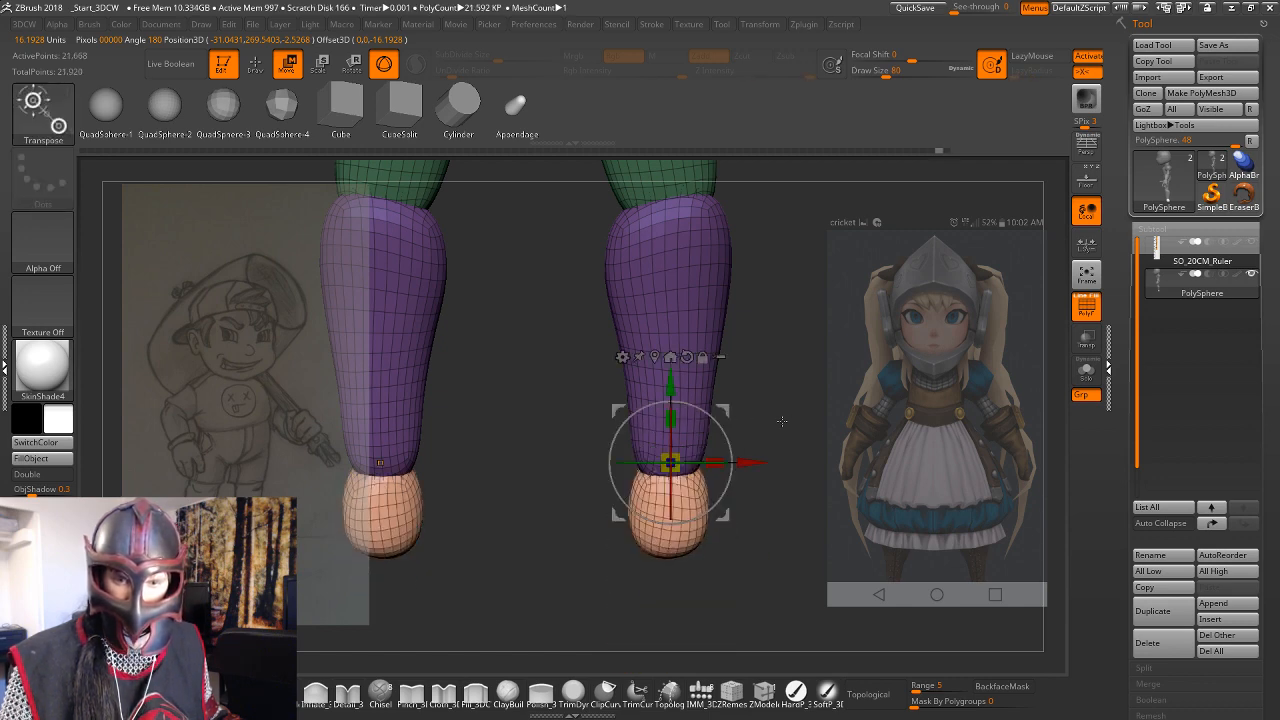
key("q")
left_click_drag(677, 568, 708, 567)
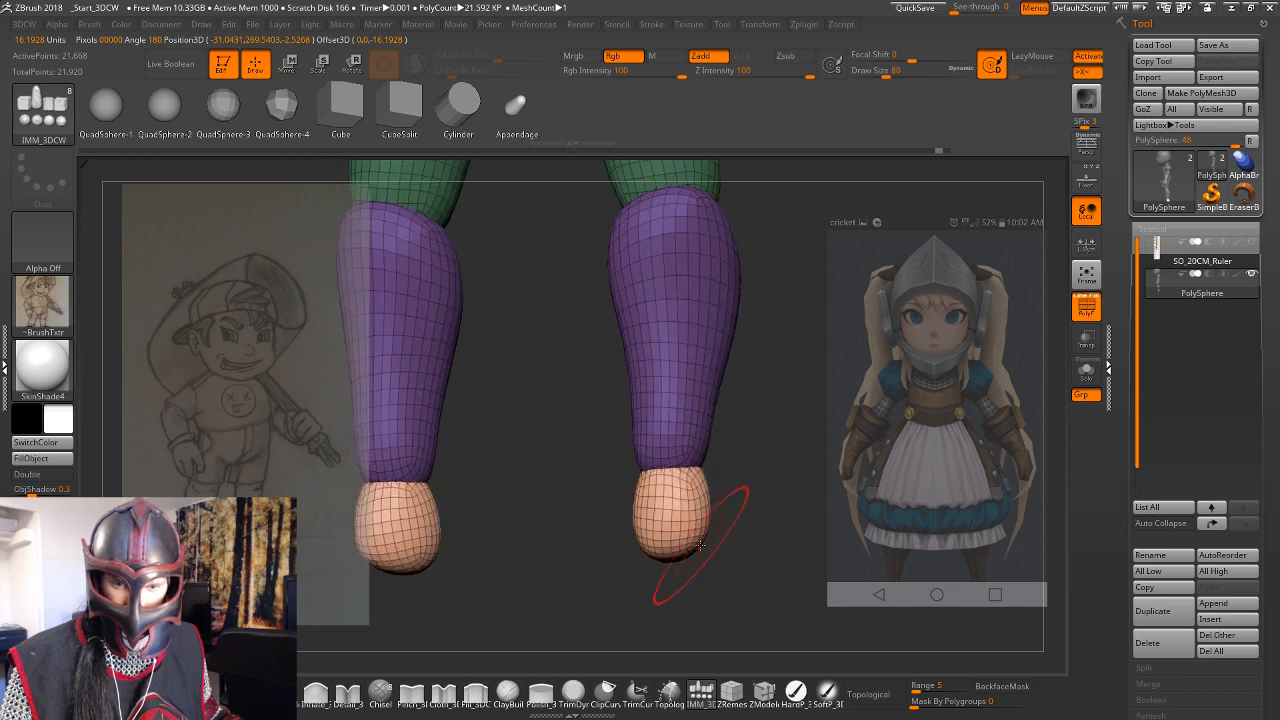
left_click(704, 549)
key("ctrl+z")
left_click_drag(761, 523, 786, 526, "shift")
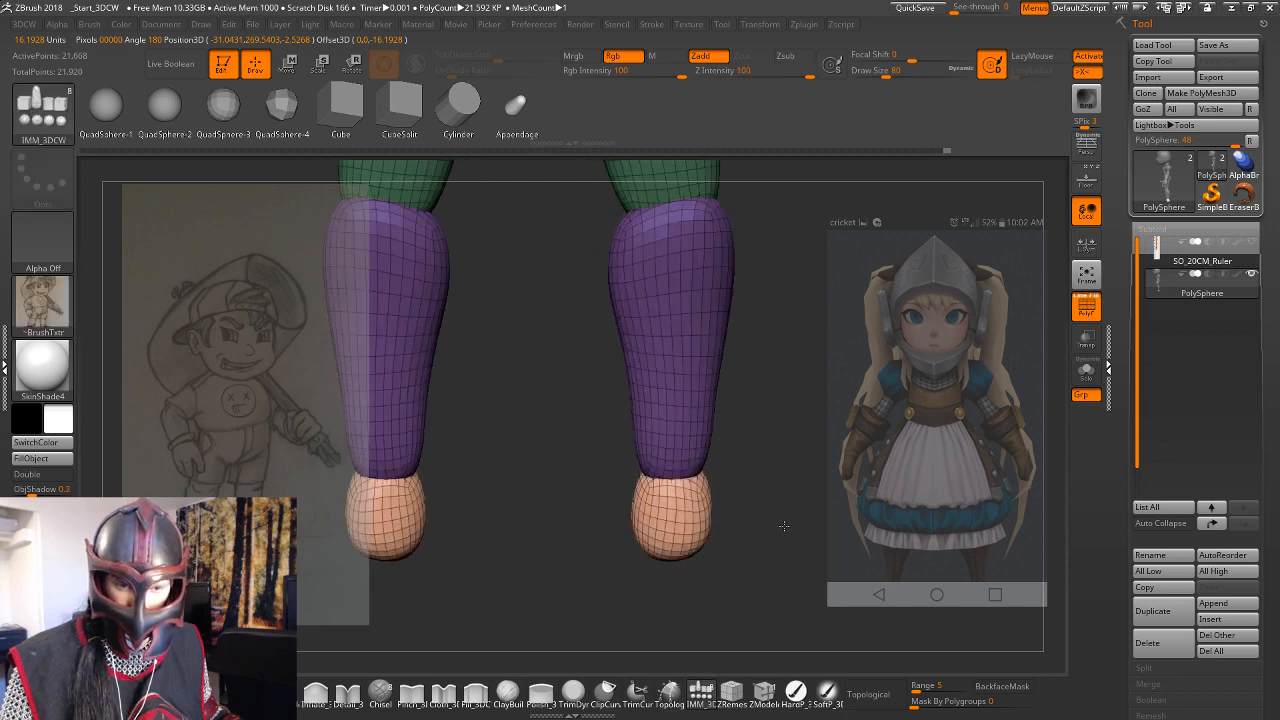
key("v")
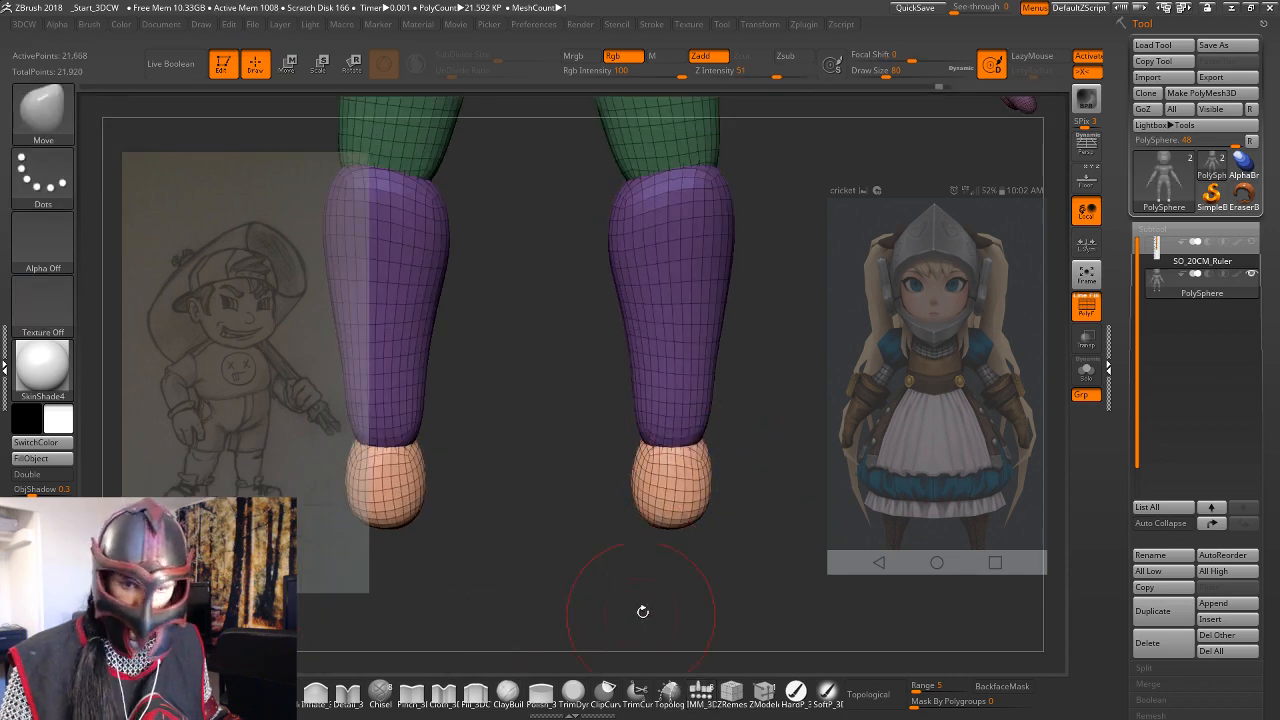
left_click_drag(741, 545, 660, 535)
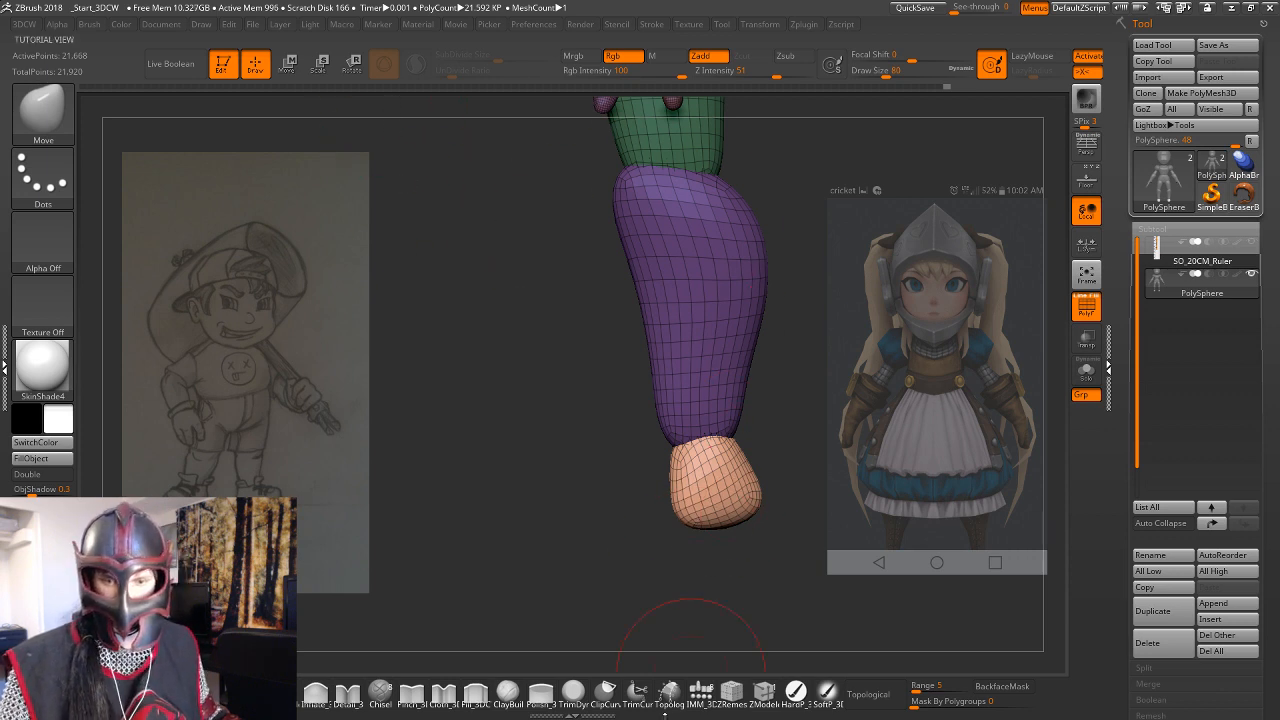
Insert a QuadSphere-2 from the IMM_3DCW brush on the front of the ankles, about twice the ankle spheres' width.
left_click(701, 690)
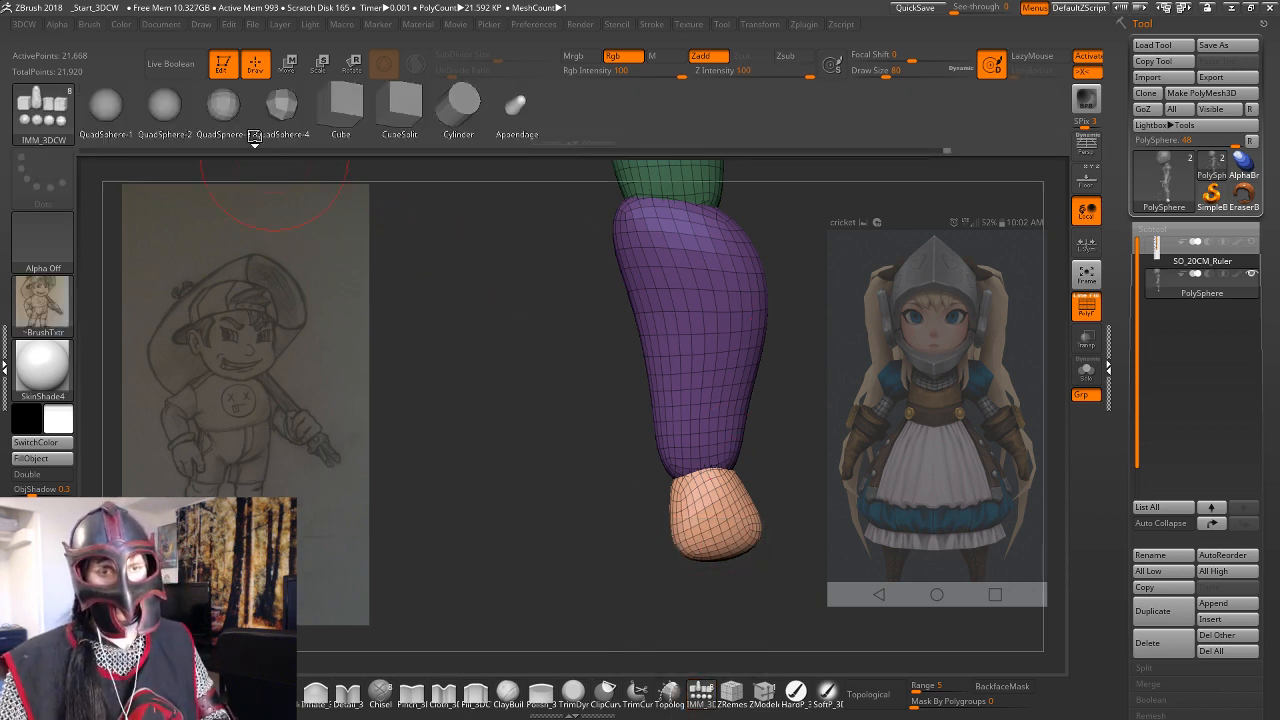
left_click(160, 106)
left_click_drag(491, 471, 500, 480)
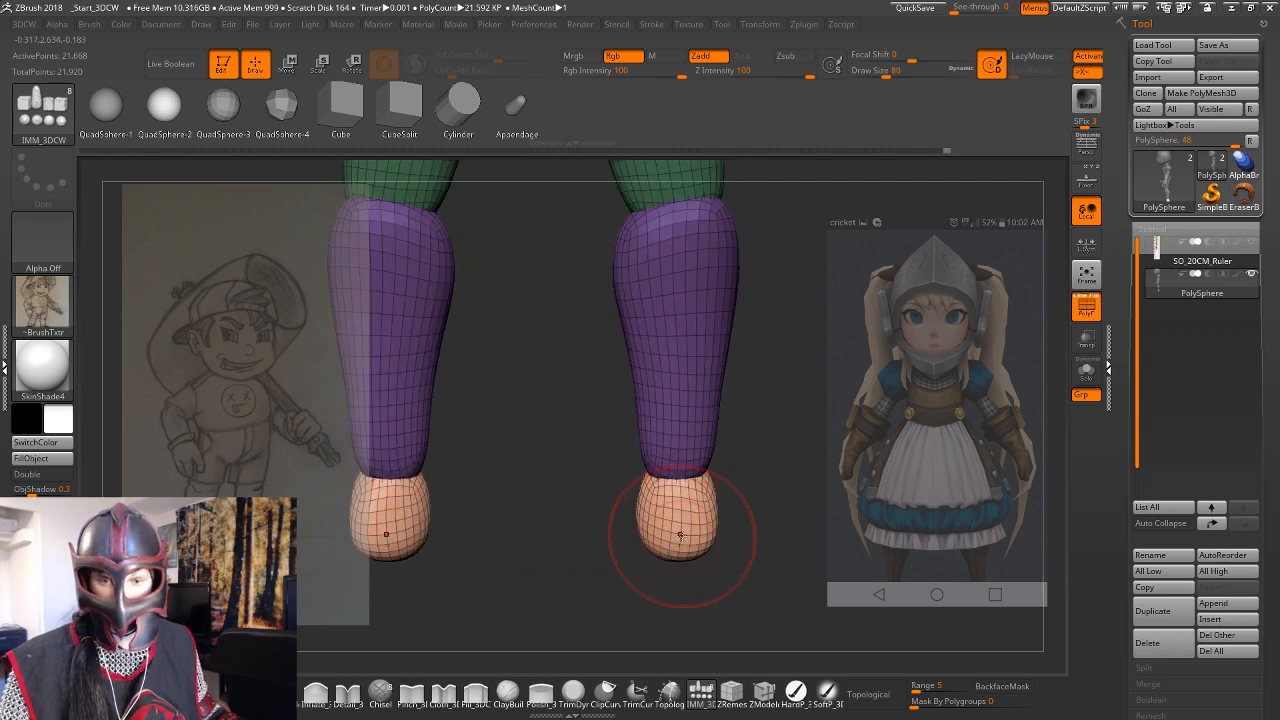
mouse_move(680, 535)
left_mouse_down()
mouse_move(771, 550)
mouse_move(776, 527)
left_mouse_up()
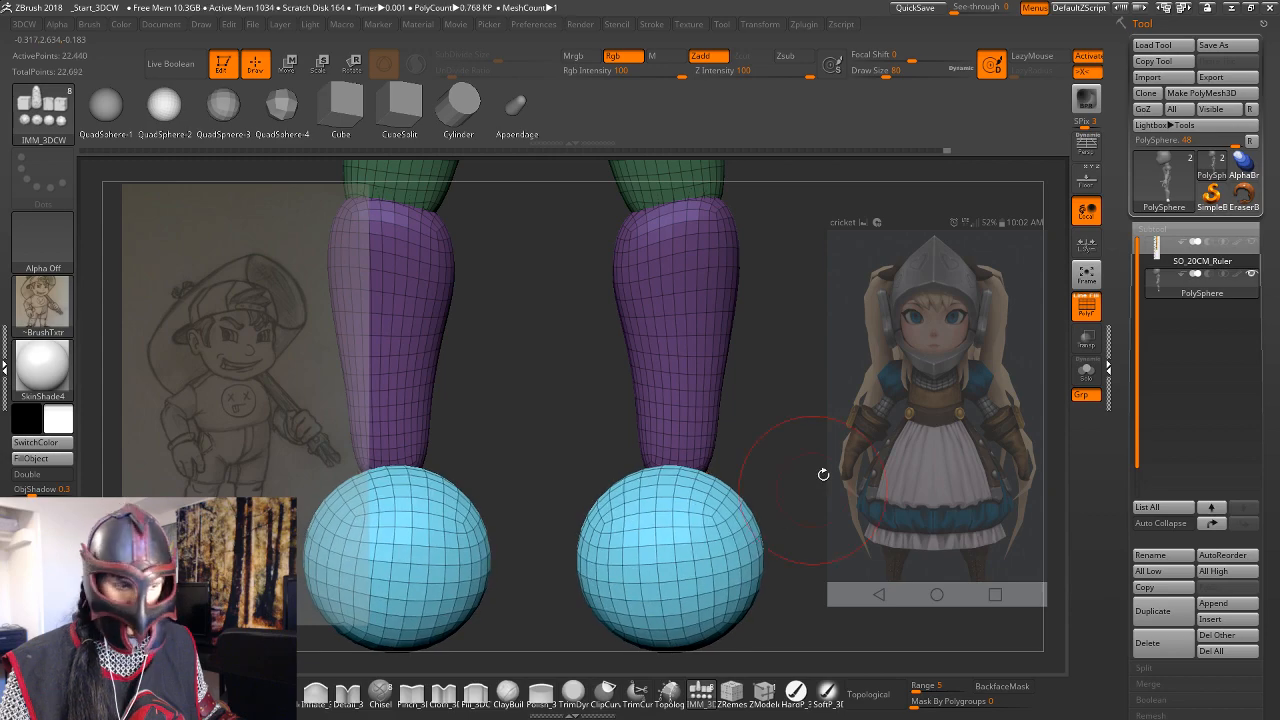
Centre the upright gizmo on the inserted foot spheres, narrow them sideways slightly and scale them down to about four fifths of their size.
mouse_move(823, 474)
left_mouse_down()
mouse_move(838, 515)
mouse_move(849, 511)
mouse_move(845, 417)
mouse_move(828, 451)
left_mouse_up()
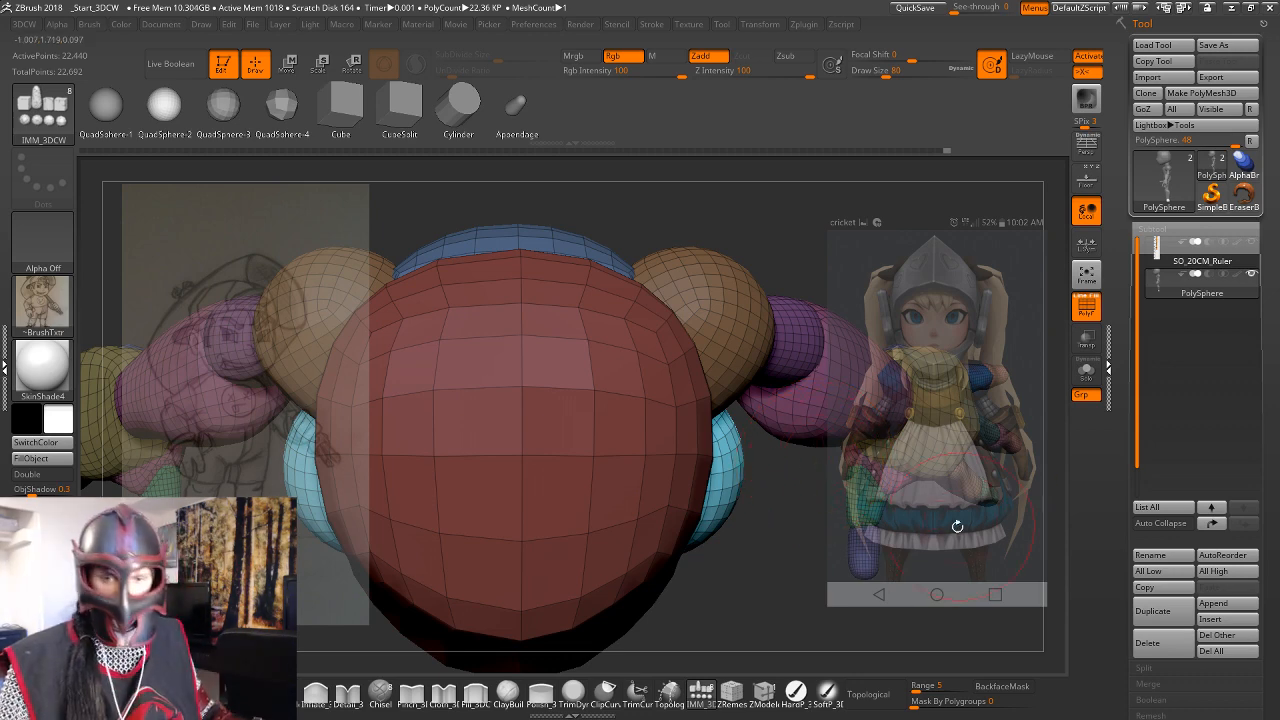
left_click_drag(957, 523, 890, 490)
key("w")
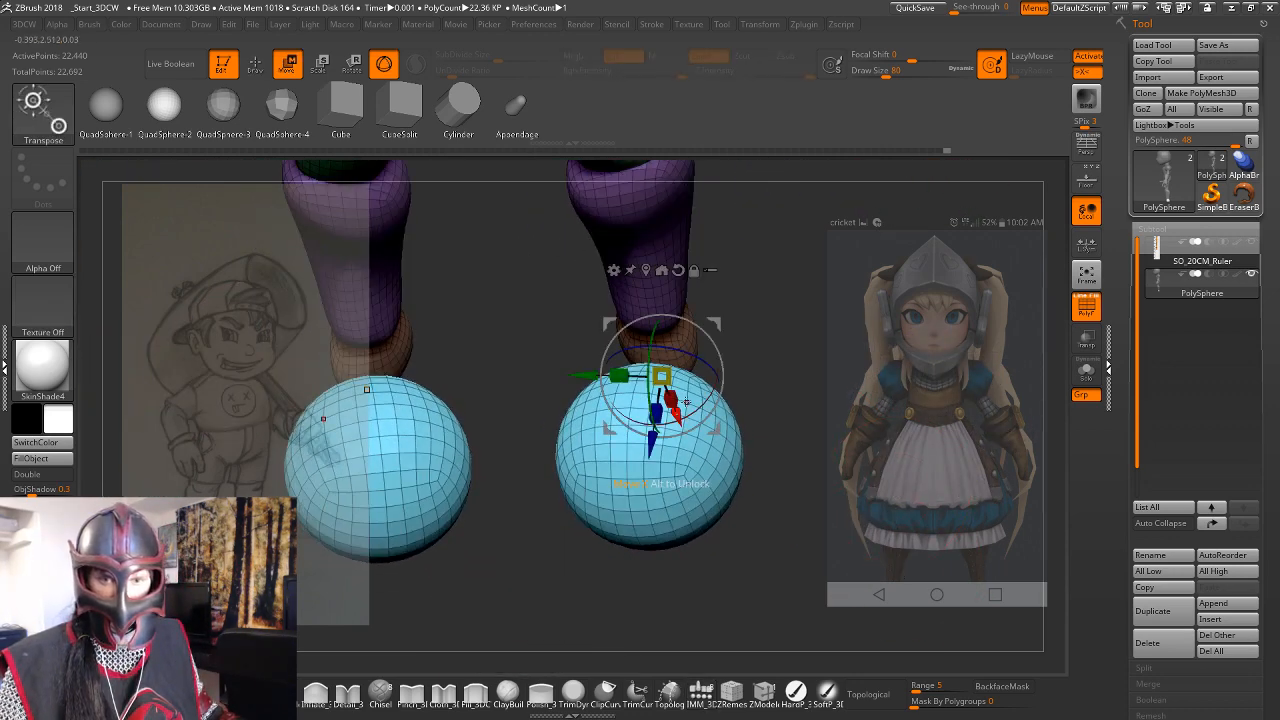
left_click_drag(722, 268, 719, 235)
left_click(661, 269)
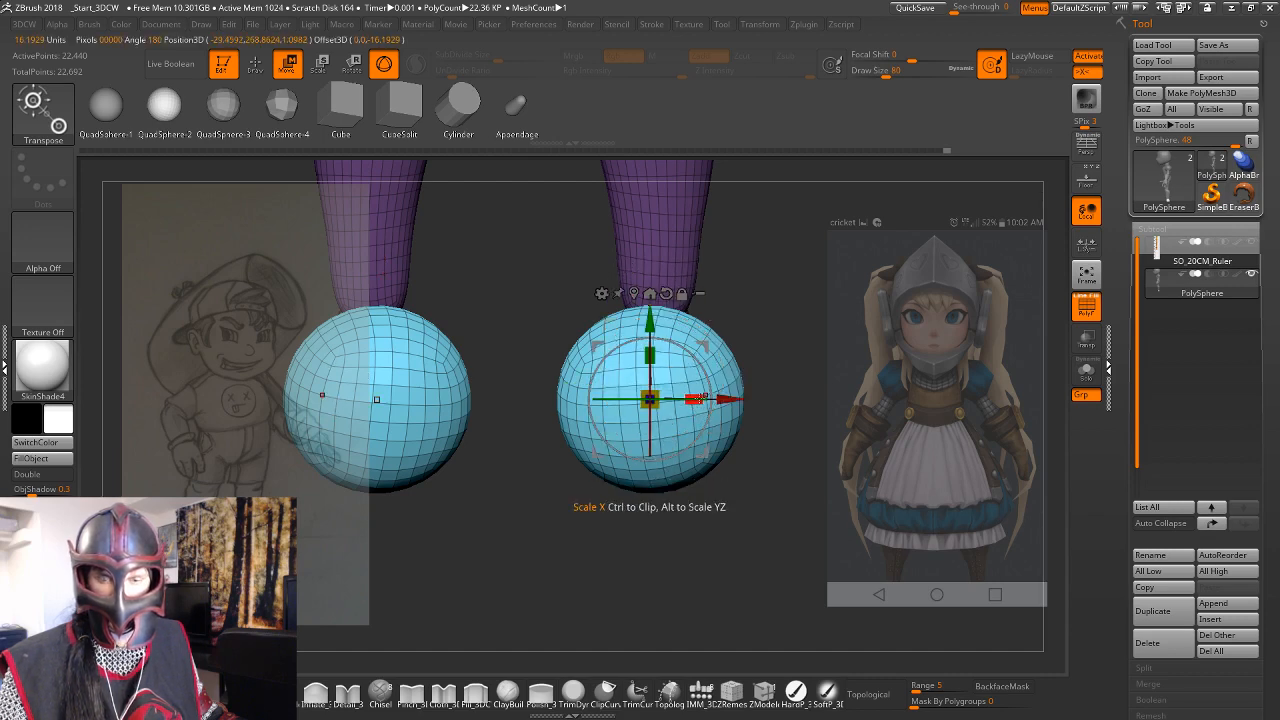
left_click_drag(695, 399, 747, 401)
left_click_drag(810, 463, 798, 455)
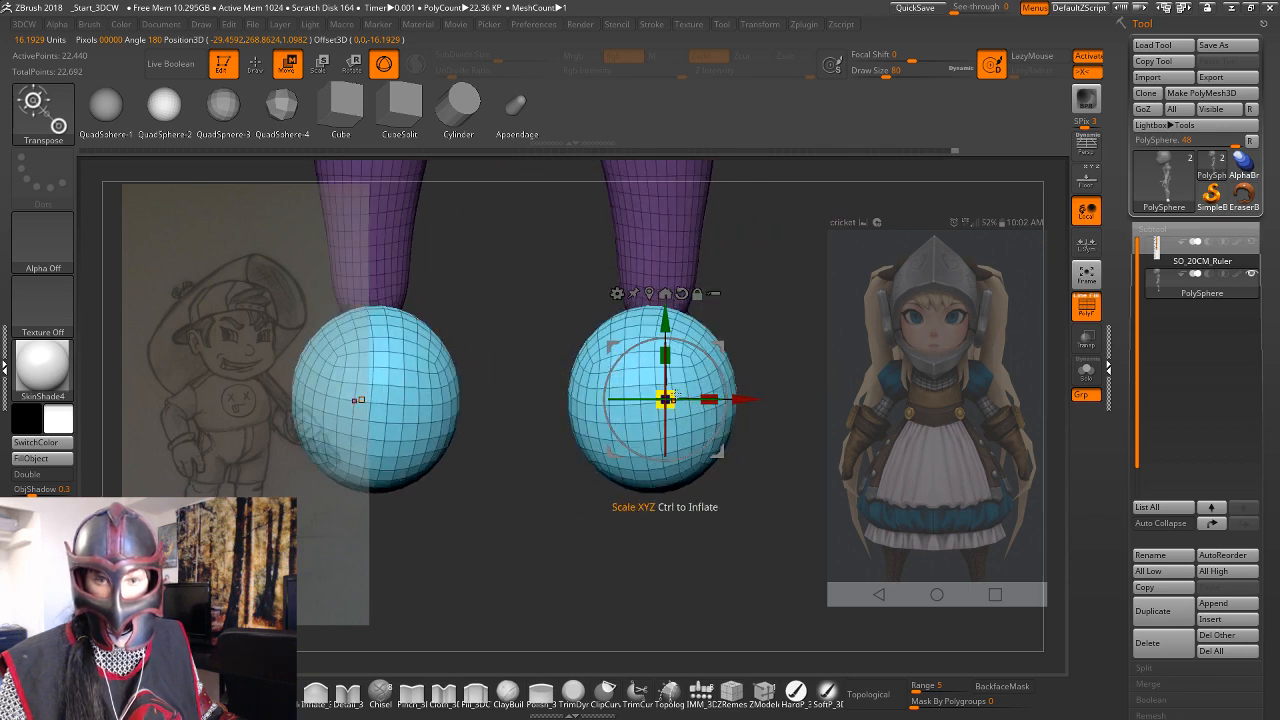
mouse_move(665, 398)
left_mouse_down()
mouse_move(640, 399)
mouse_move(655, 399)
left_mouse_up()
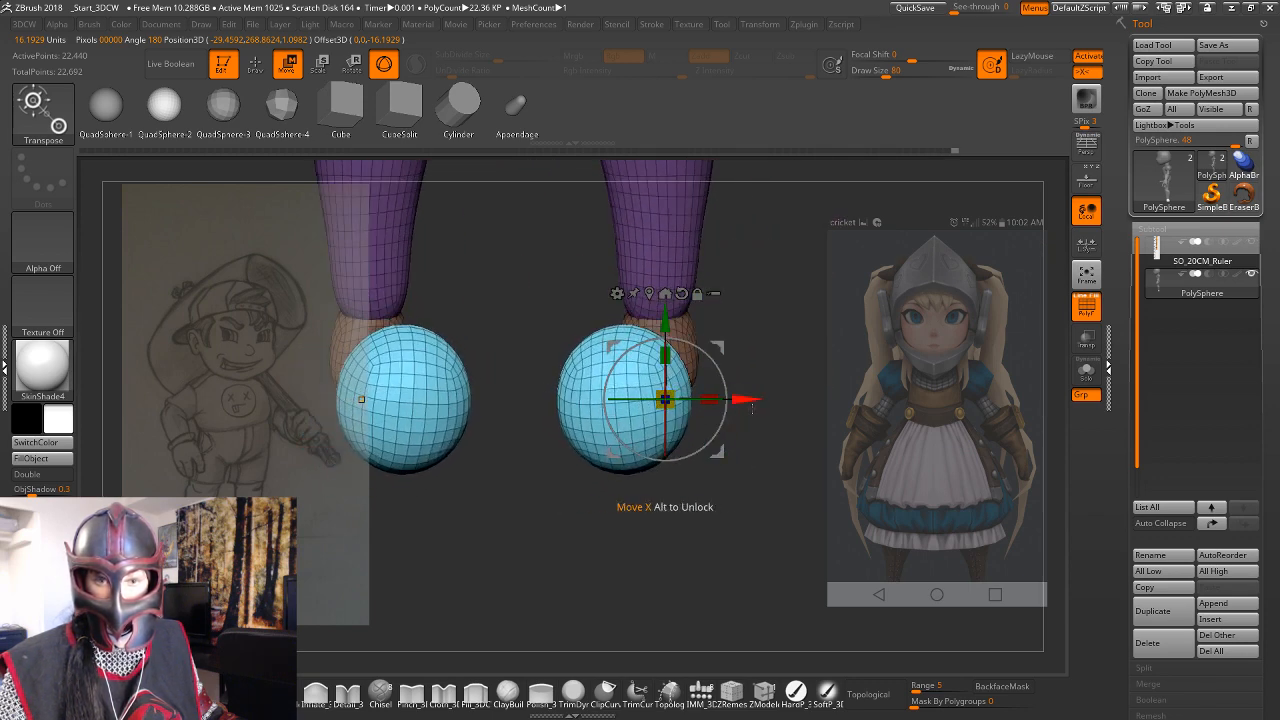
Move the foot spheres outward in line with the legs and back against the front of the ankle spheres.
left_click_drag(752, 403, 780, 403)
left_click_drag(840, 467, 788, 467)
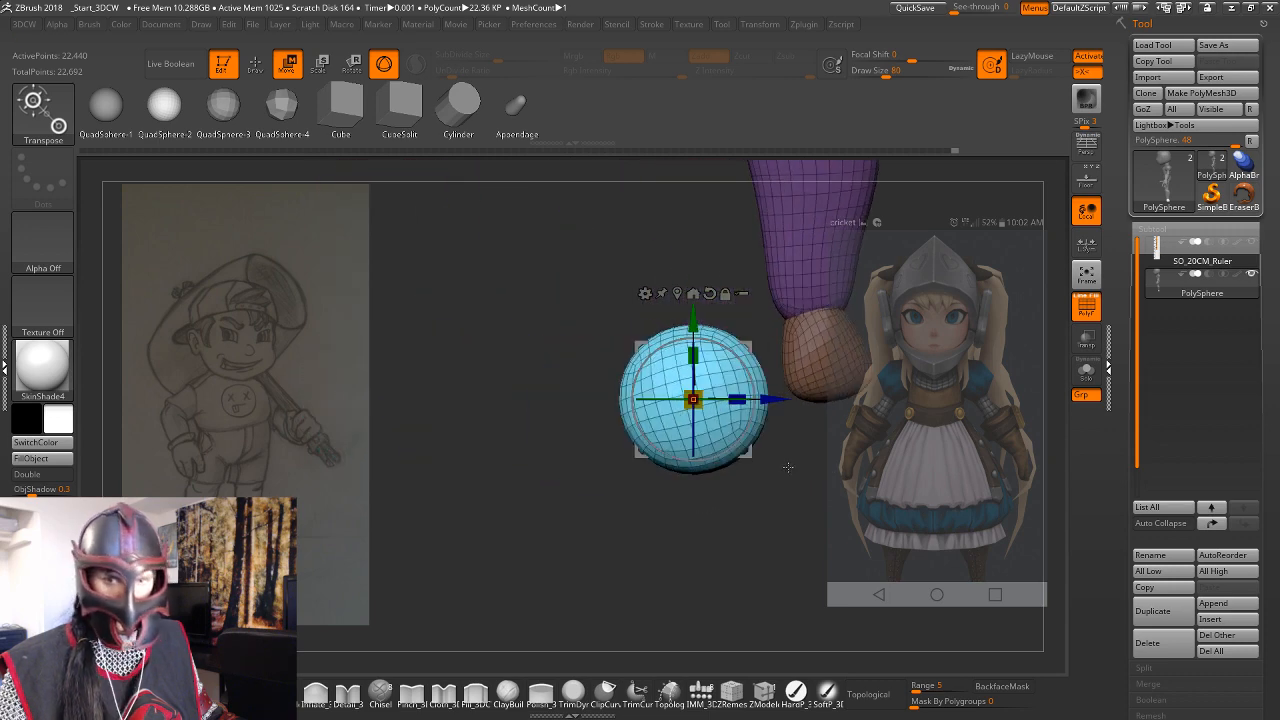
left_click_drag(775, 403, 826, 401)
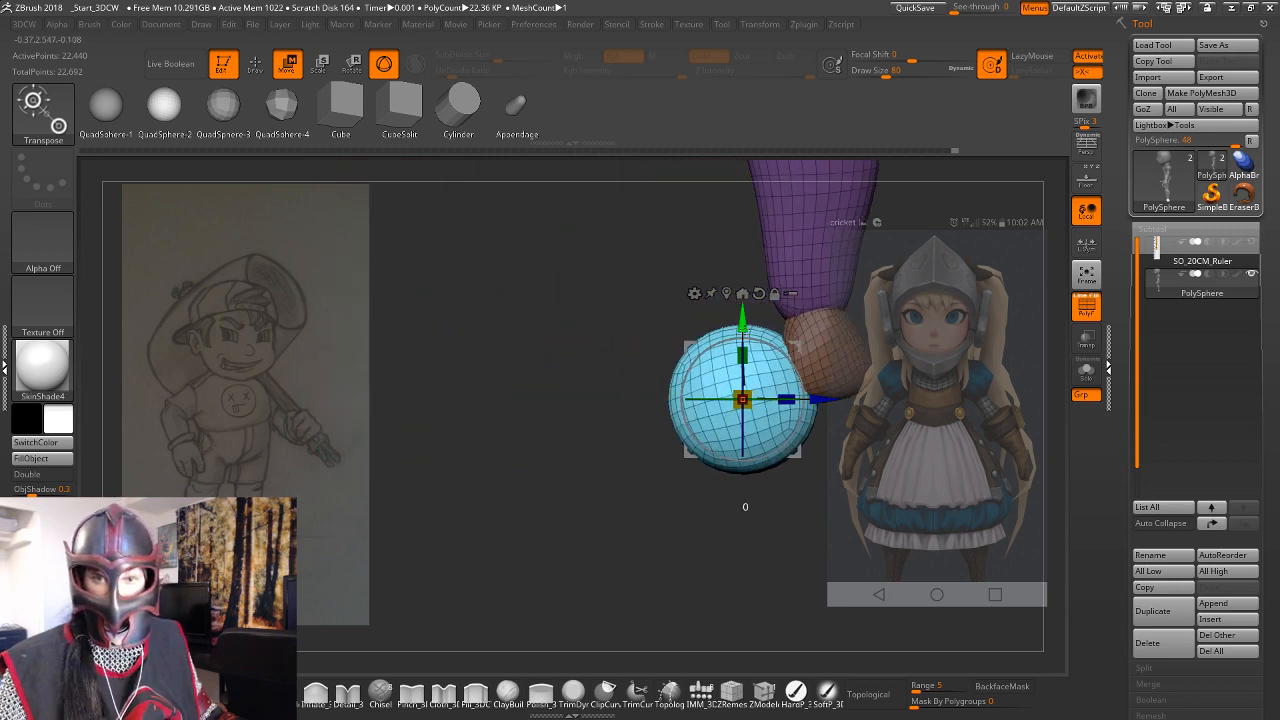
Flatten and lengthen the foot spheres into ellipsoids about twice as long as they are tall, meeting the ankles.
left_click_drag(743, 330, 743, 293)
left_click_drag(600, 503, 441, 489, "shift")
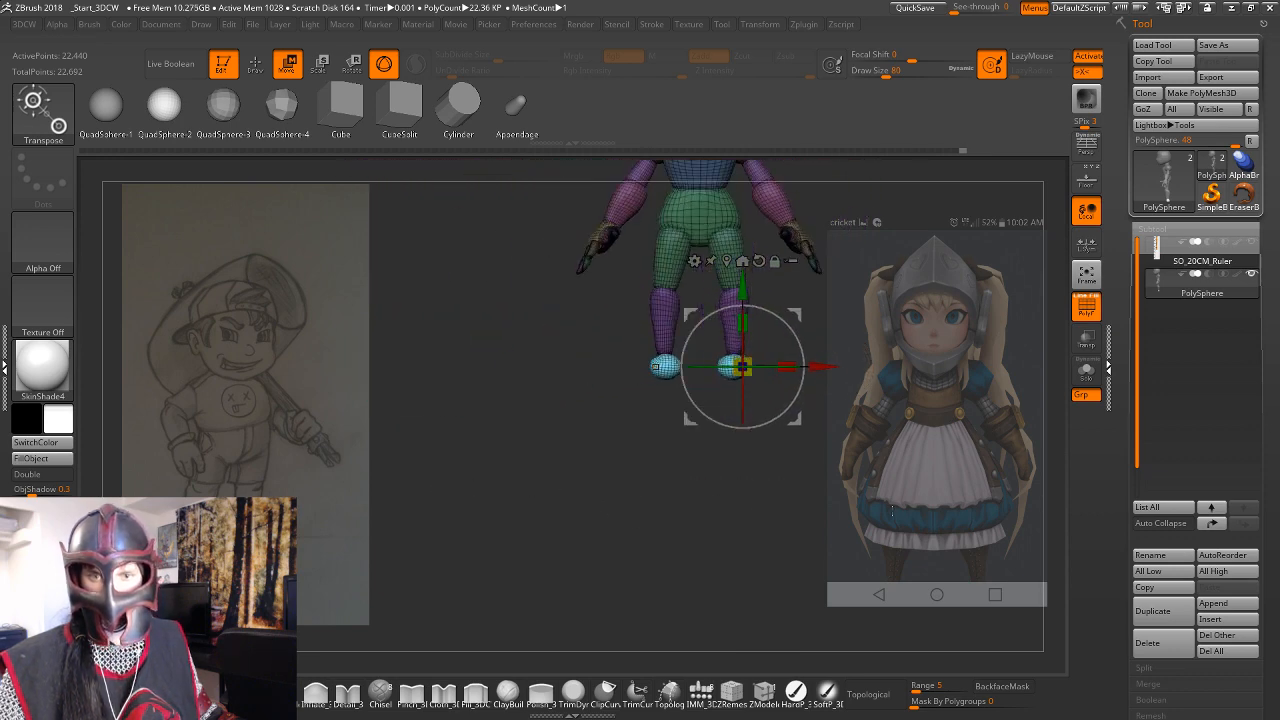
left_click_drag(892, 511, 810, 610, "alt")
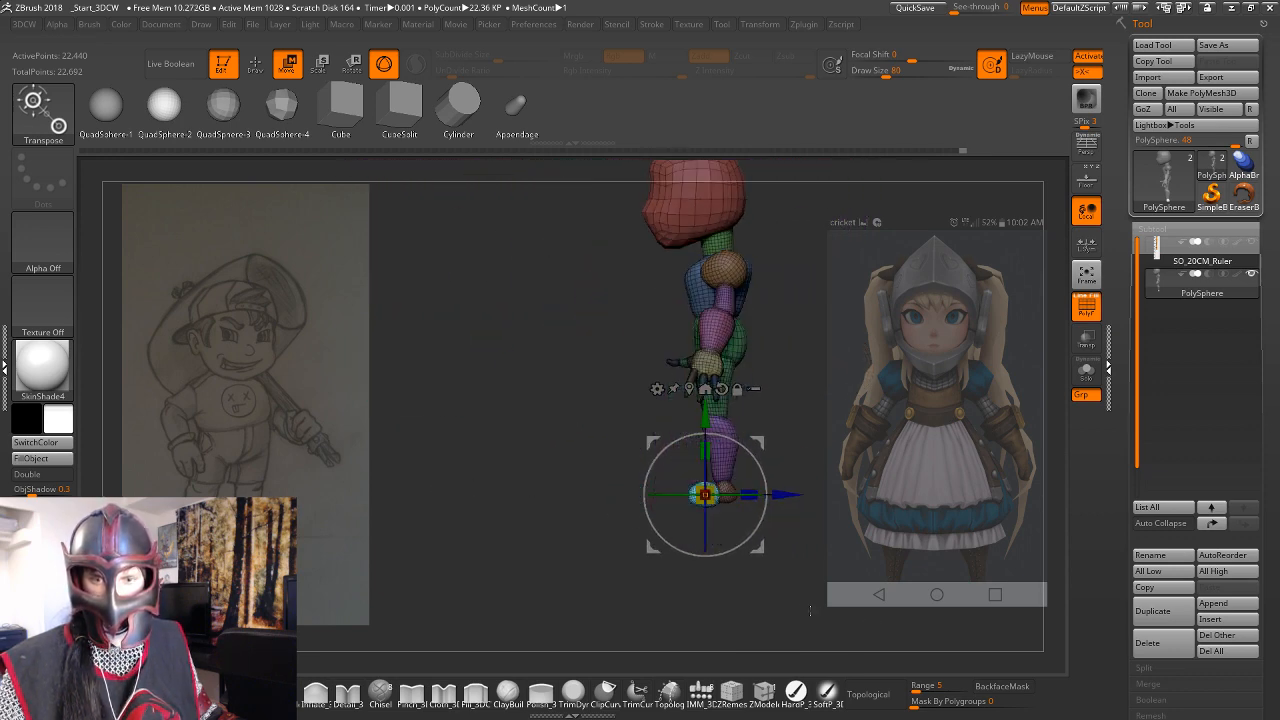
mouse_move(750, 493)
left_mouse_down()
mouse_move(785, 497)
mouse_move(990, 440)
left_mouse_up()
Flatten the top and sole of the foot ellipsoids in side view with ClipCurve cuts.
key("q")
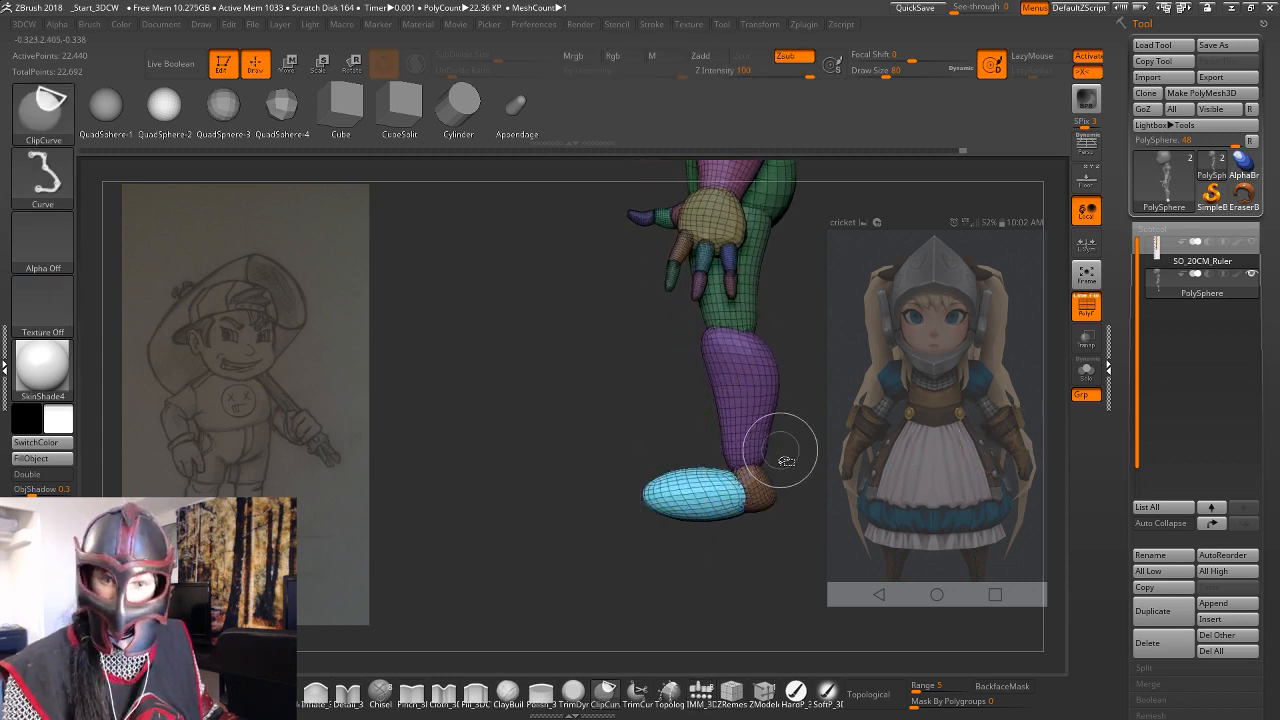
left_click_drag(612, 488, 781, 473, "ctrl+shift")
left_click_drag(657, 531, 651, 482, "ctrl+shift")
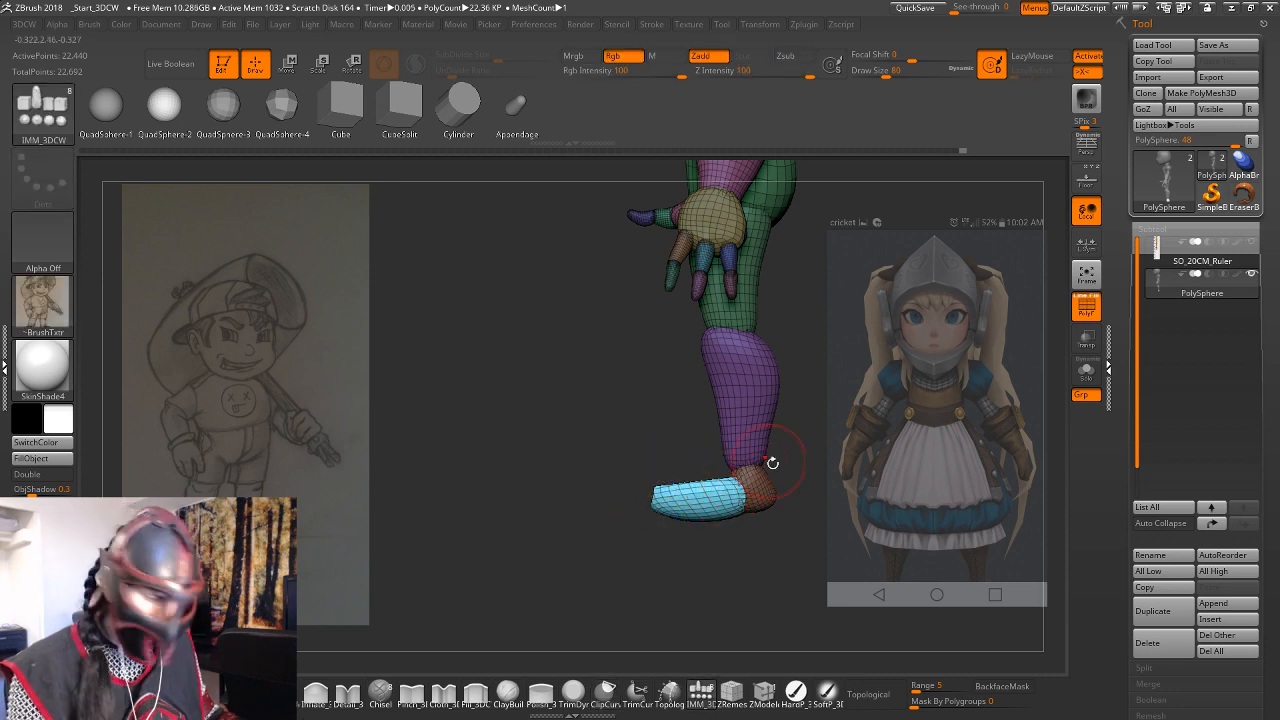
left_click_drag(770, 512, 595, 515, "ctrl+shift")
mouse_move(871, 458)
left_mouse_down()
mouse_move(945, 460)
mouse_move(911, 500)
mouse_move(870, 458)
mouse_move(829, 480)
mouse_move(853, 512)
mouse_move(797, 503)
mouse_move(886, 511)
mouse_move(795, 558)
mouse_move(936, 530)
mouse_move(763, 580)
mouse_move(780, 600)
mouse_move(770, 590)
mouse_move(790, 560)
mouse_move(840, 560)
mouse_move(847, 543)
mouse_move(790, 536)
left_mouse_up()
key("w")
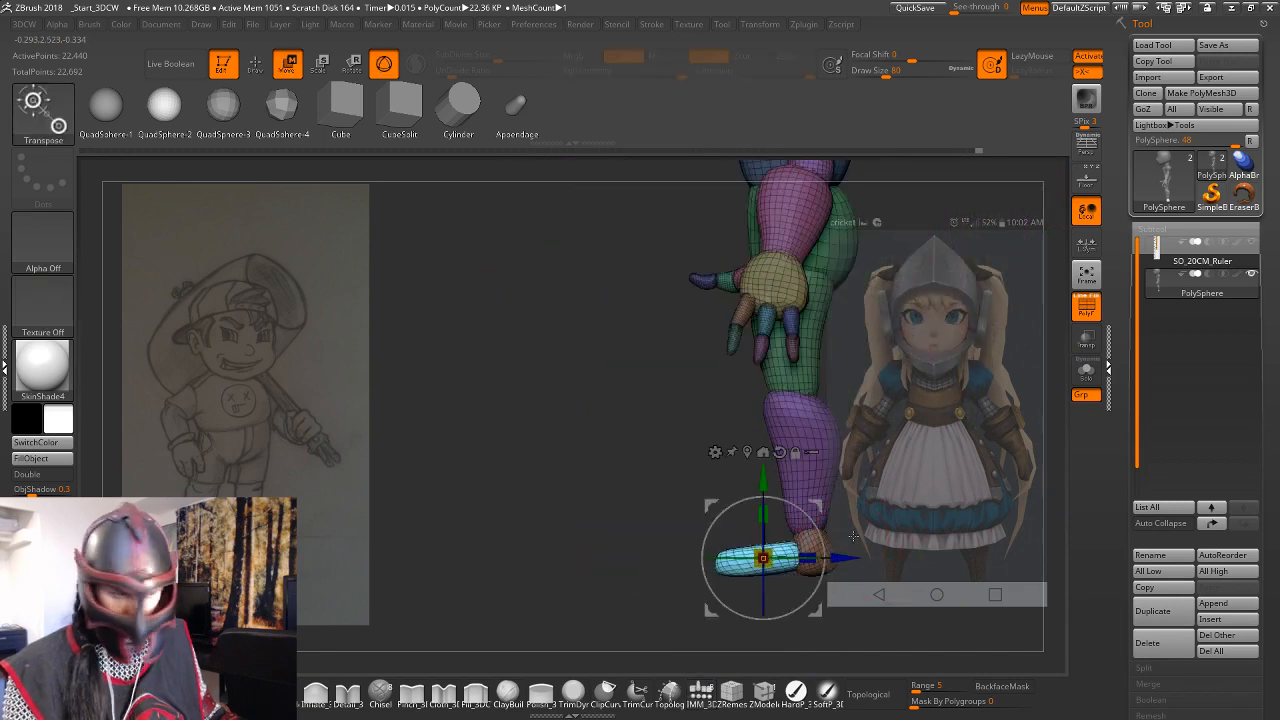
Broaden the toe ends of both feet with the Move brush at draw size 116.
key("q")
key("b")
key("m")
key("v")
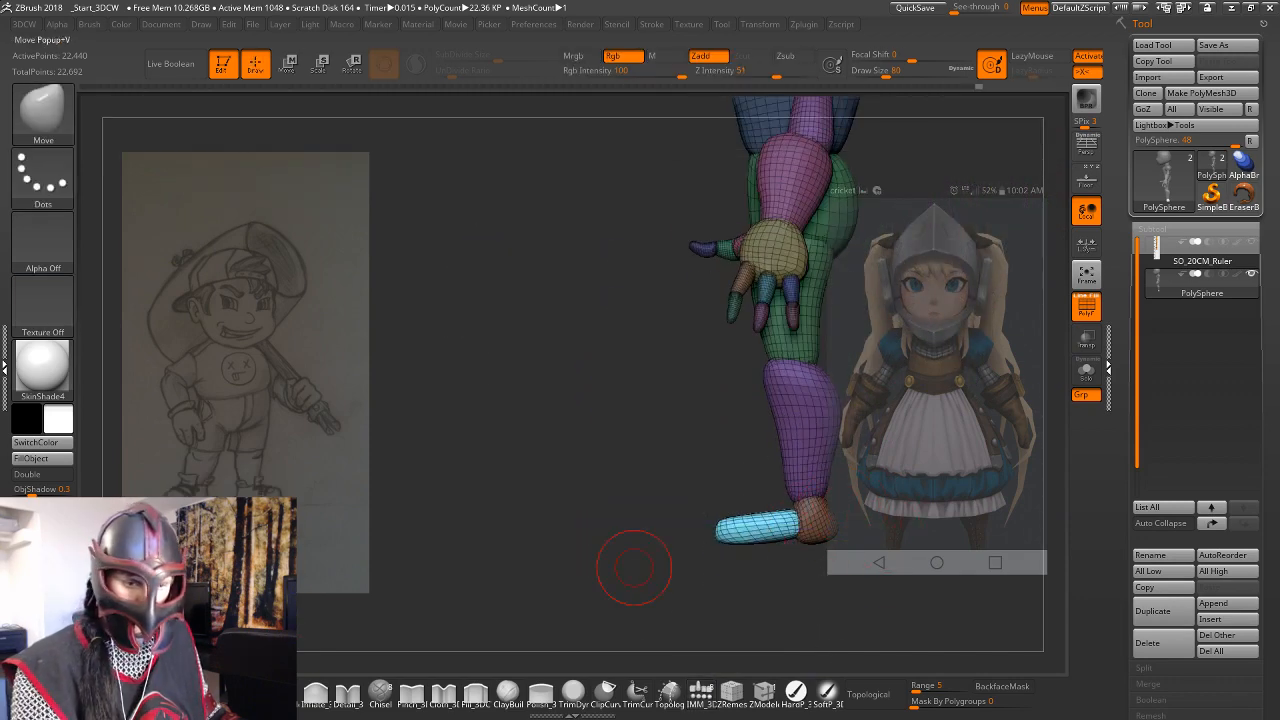
left_click_drag(745, 588, 816, 572)
key("space")
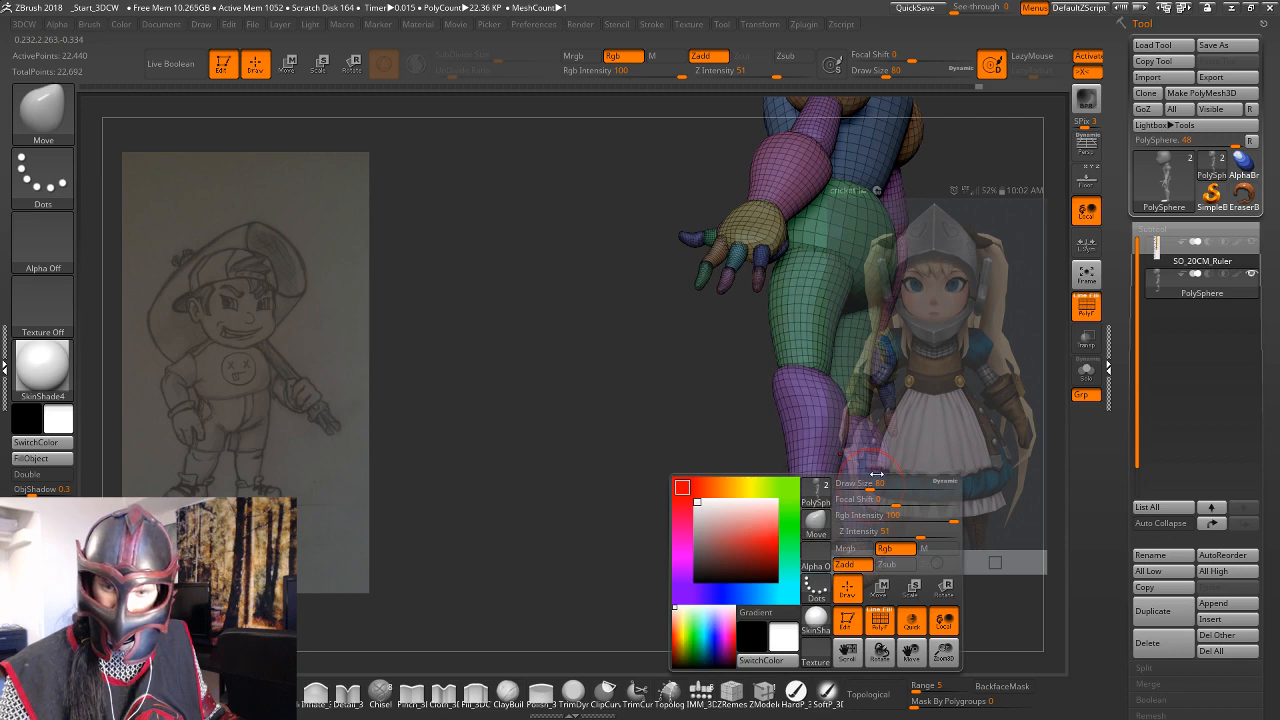
left_click_drag(877, 476, 887, 479)
left_click_drag(700, 560, 735, 500)
left_click_drag(809, 525, 824, 519)
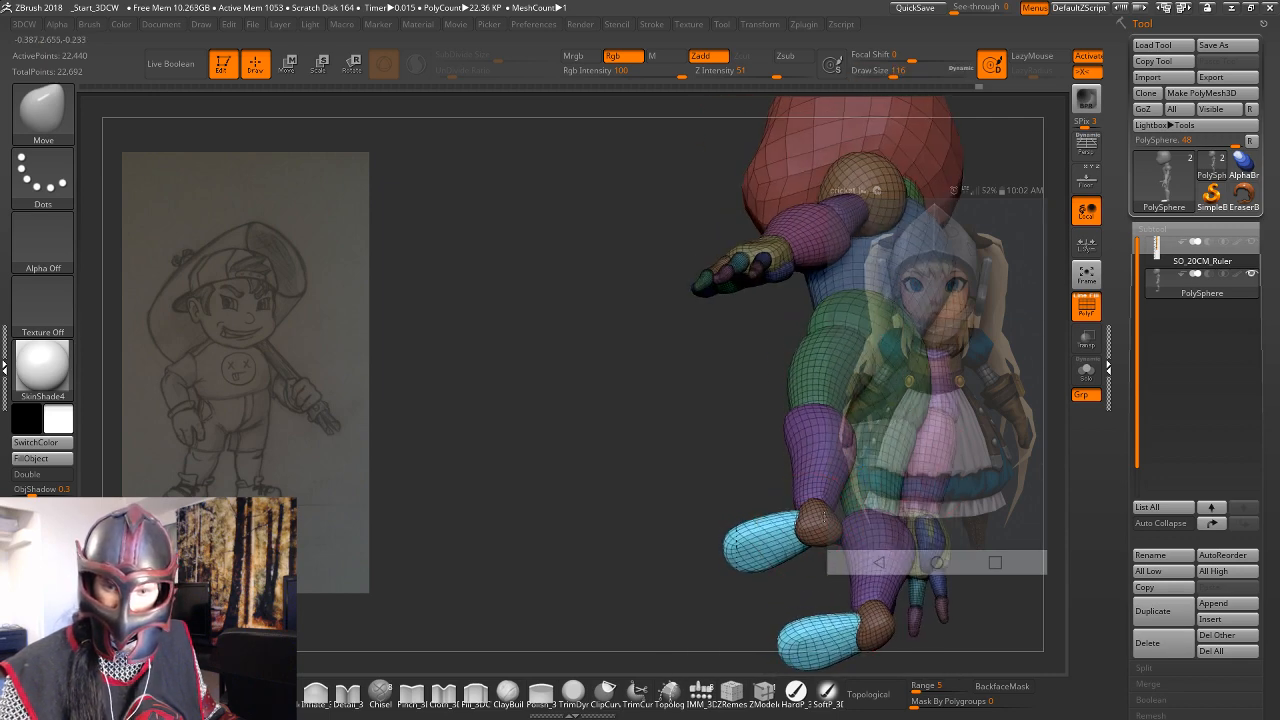
left_click_drag(998, 485, 936, 546)
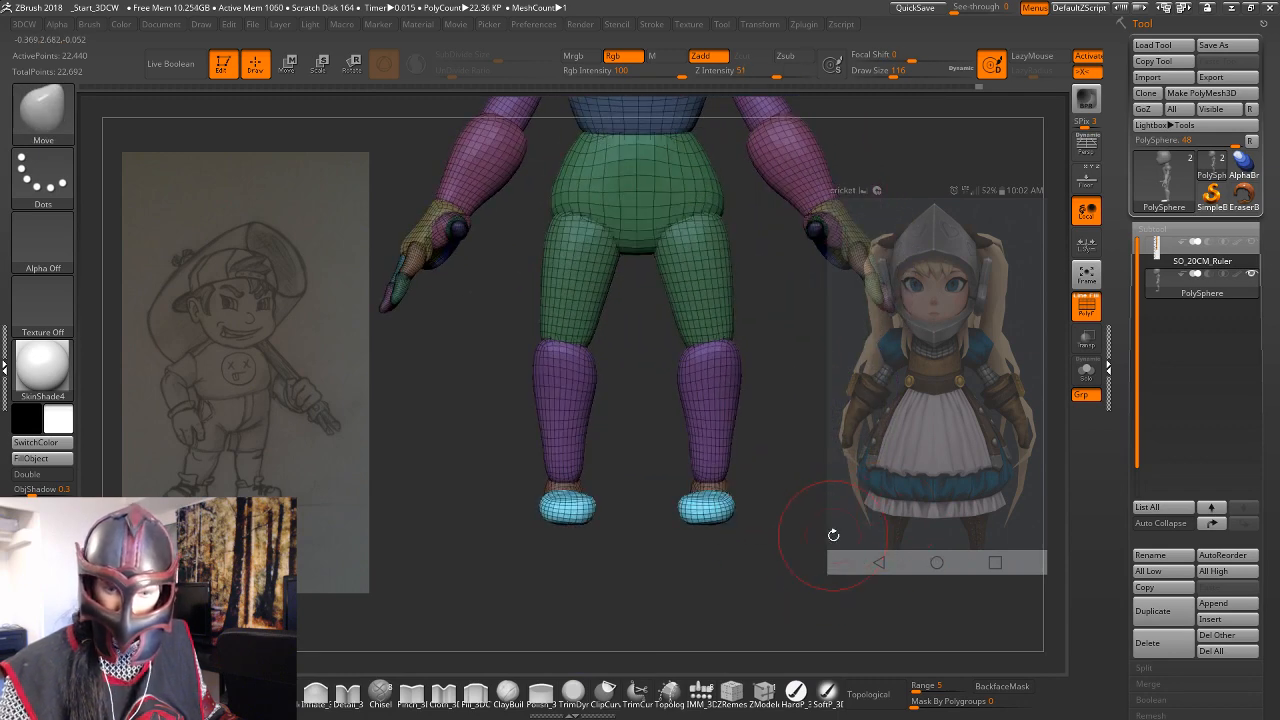
Raise the insteps toward the ankles and curve the sides of the feet with the Move brush at draw size 74.
mouse_move(807, 545)
left_mouse_down("alt")
mouse_move(822, 560)
mouse_move(830, 540)
mouse_move(915, 535)
mouse_move(919, 500)
mouse_move(704, 484)
mouse_move(714, 543)
left_mouse_up("alt")
key("space")
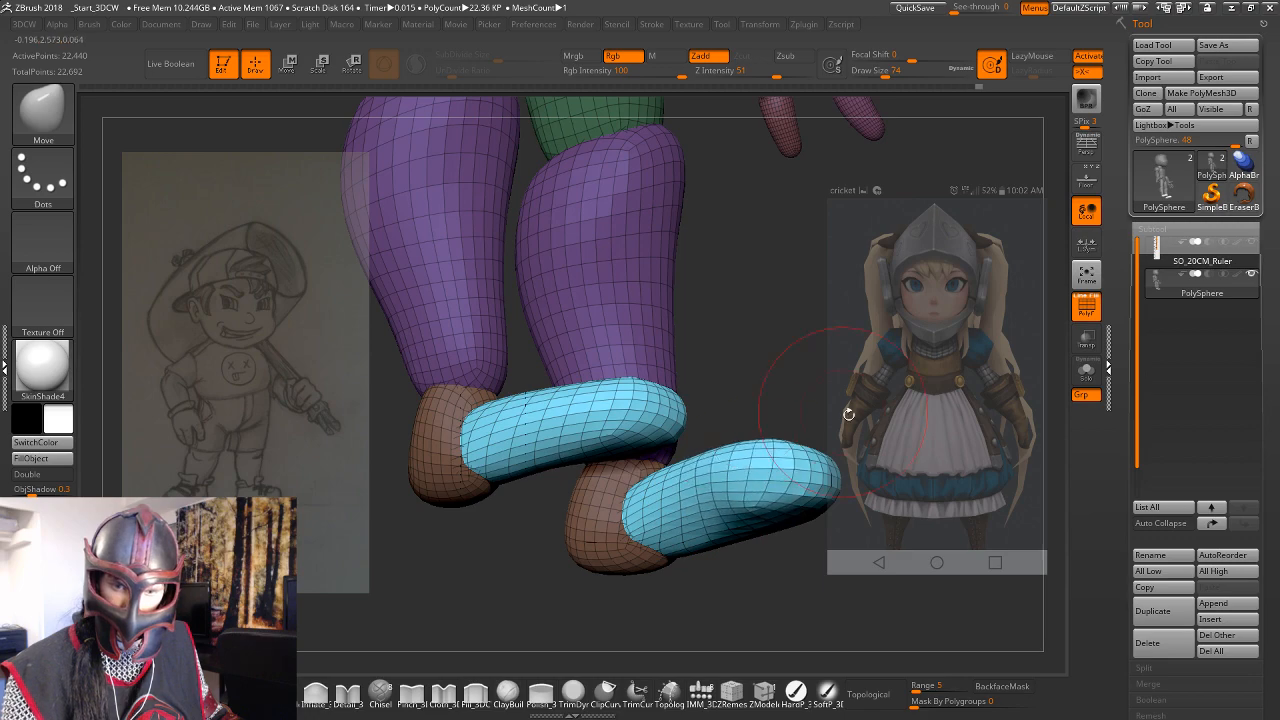
left_click_drag(848, 413, 735, 420)
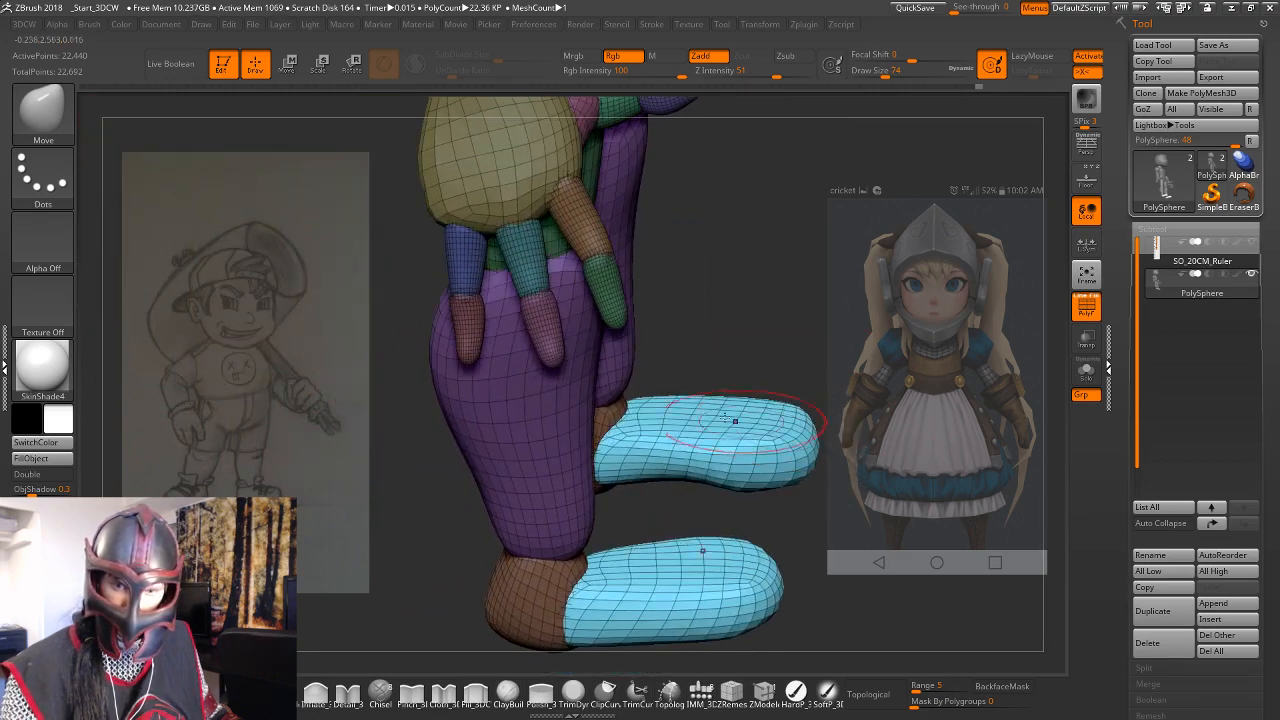
mouse_move(730, 376)
left_mouse_down()
mouse_move(780, 373)
mouse_move(618, 412)
mouse_move(597, 373)
left_mouse_up()
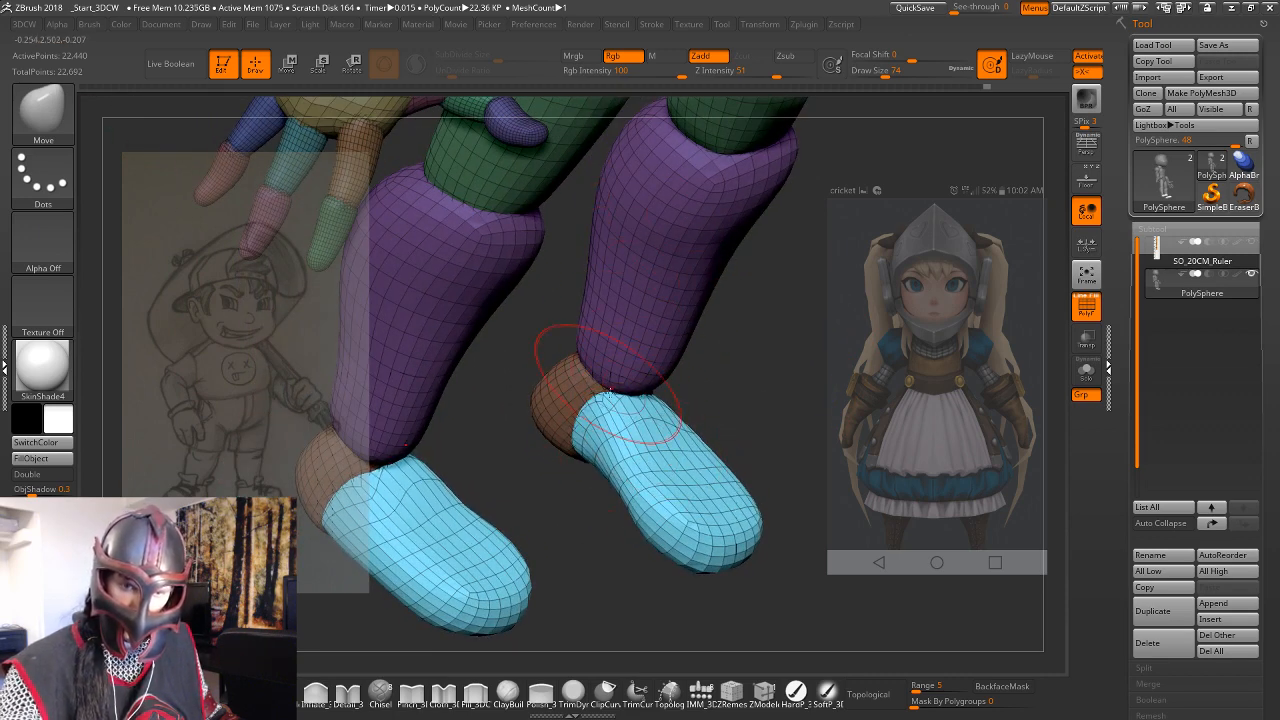
left_click_drag(760, 342, 742, 333)
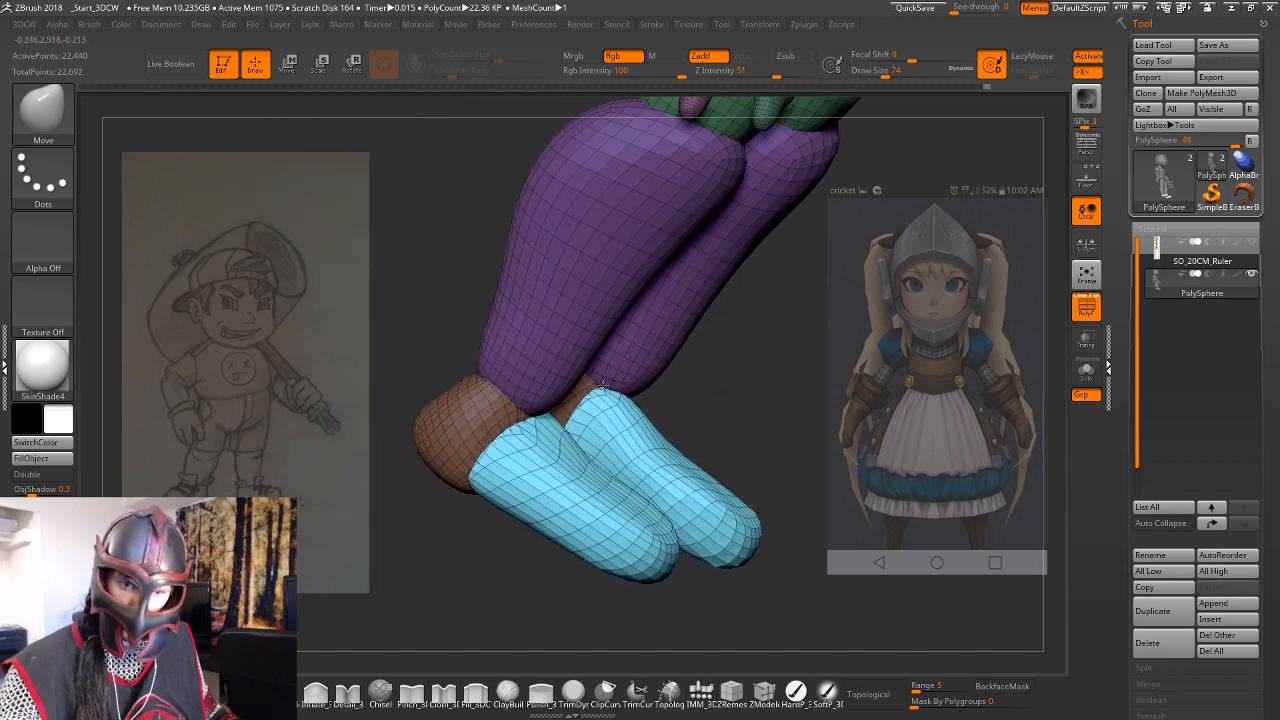
mouse_move(662, 410)
left_mouse_down()
mouse_move(734, 420)
mouse_move(662, 422)
left_mouse_up()
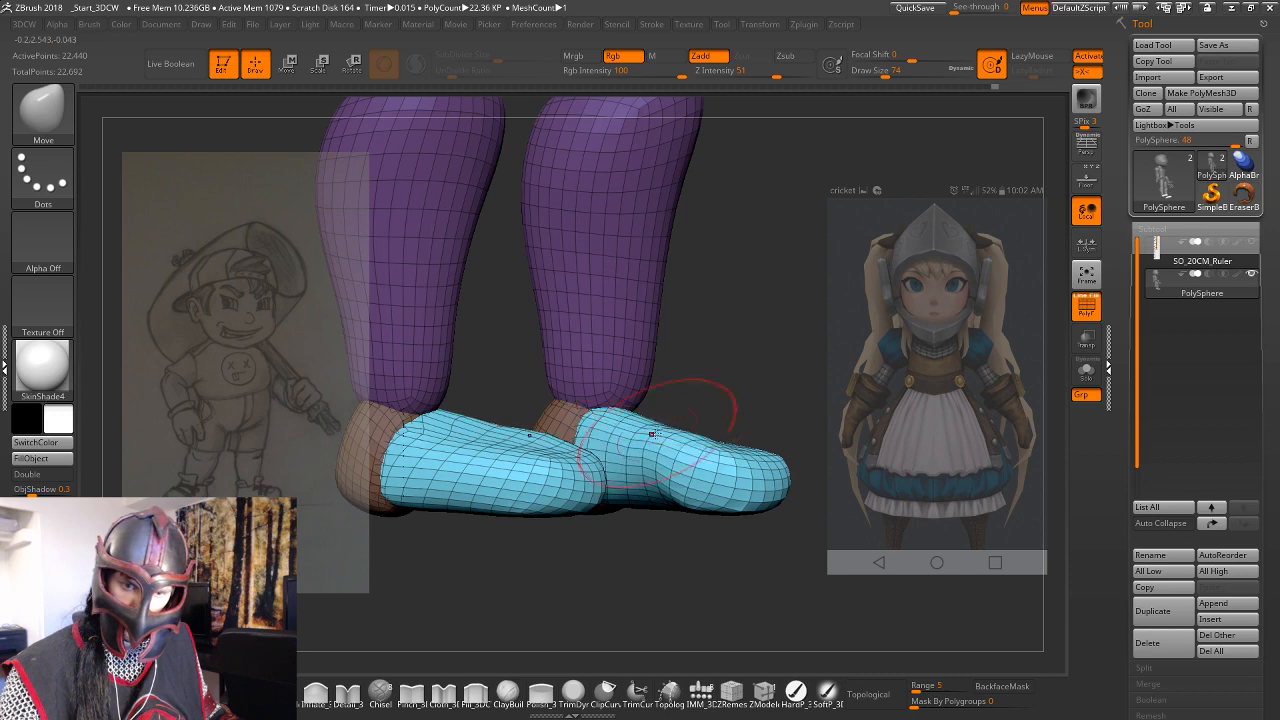
Refine the outline of the toe ends with the Move brush at draw size 44.
left_click_drag(810, 405, 671, 429)
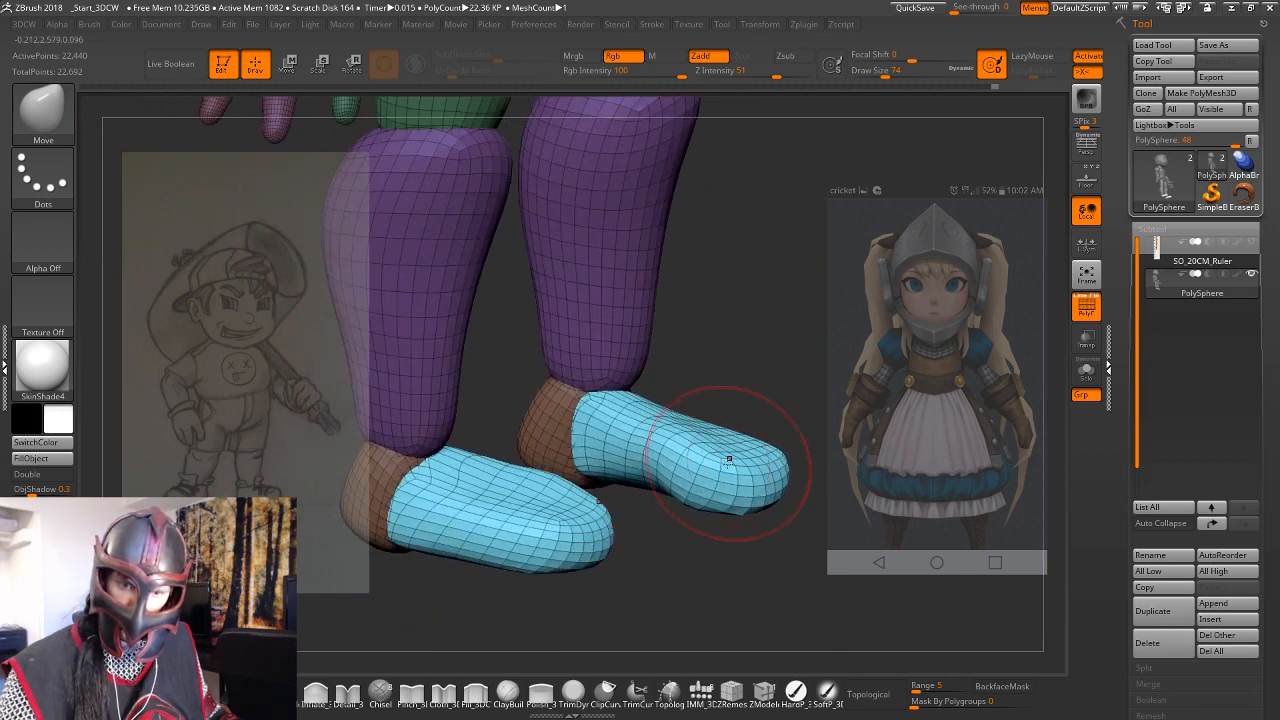
key("space")
left_click_drag(729, 459, 721, 459)
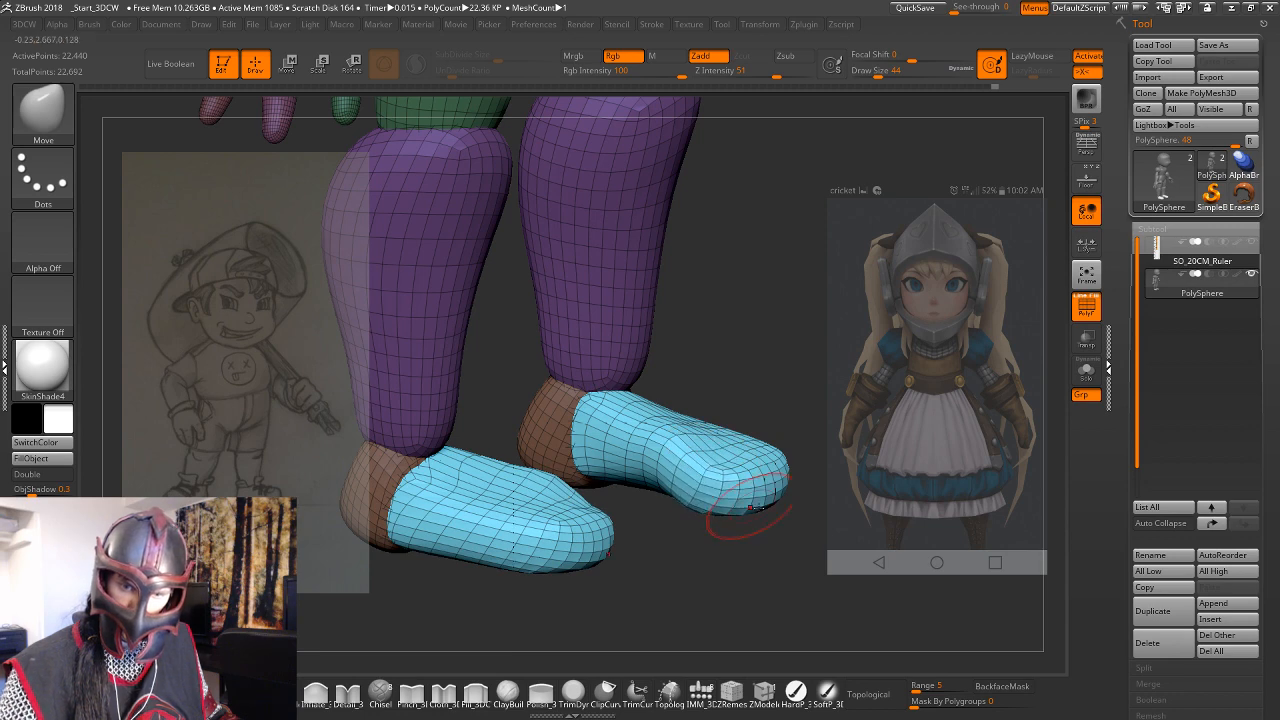
mouse_move(752, 508)
left_mouse_down()
mouse_move(665, 507)
mouse_move(652, 487)
mouse_move(819, 415)
mouse_move(845, 447)
left_mouse_up()
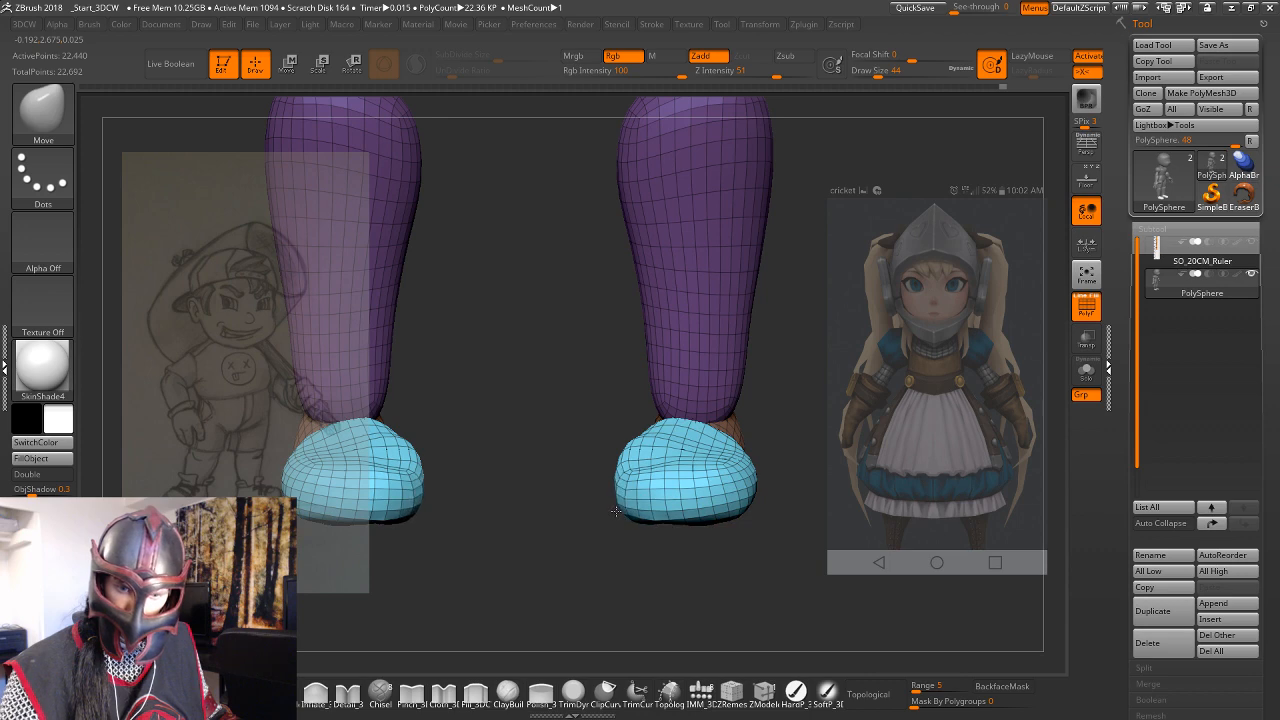
Shape the instep into a slope from ankle to toes with the Move brush at draw size 71.
mouse_move(914, 472)
left_mouse_down()
mouse_move(908, 450)
mouse_move(907, 462)
mouse_move(683, 447)
mouse_move(697, 449)
left_mouse_up()
key("space")
left_click_drag(748, 566, 723, 569, "shift")
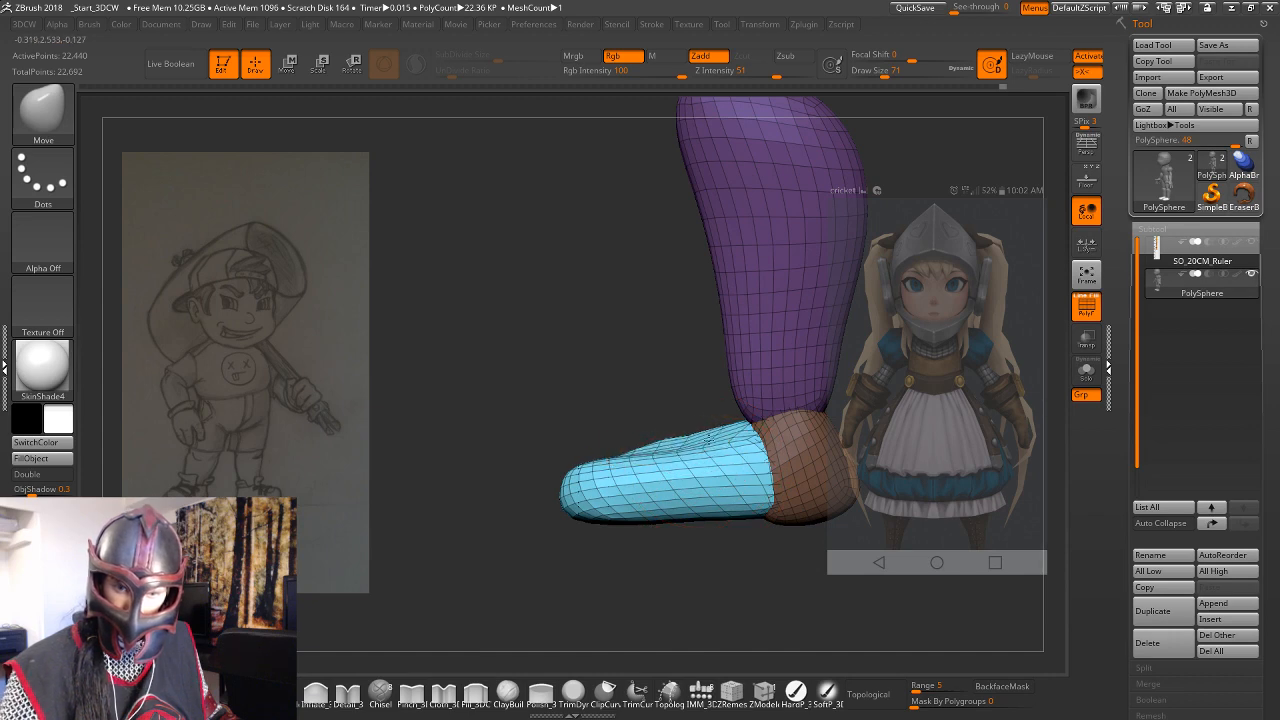
mouse_move(690, 403)
left_mouse_down()
mouse_move(657, 443)
mouse_move(704, 453)
left_mouse_up()
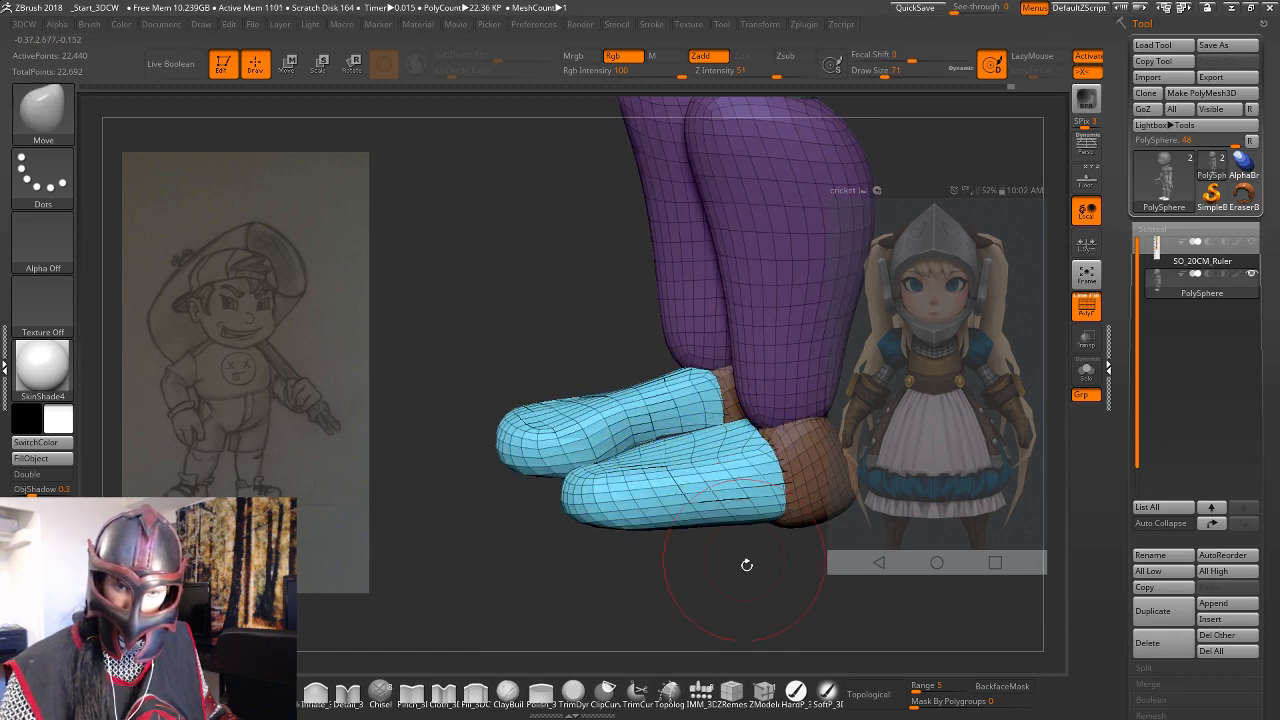
left_click_drag(746, 563, 751, 549, "shift")
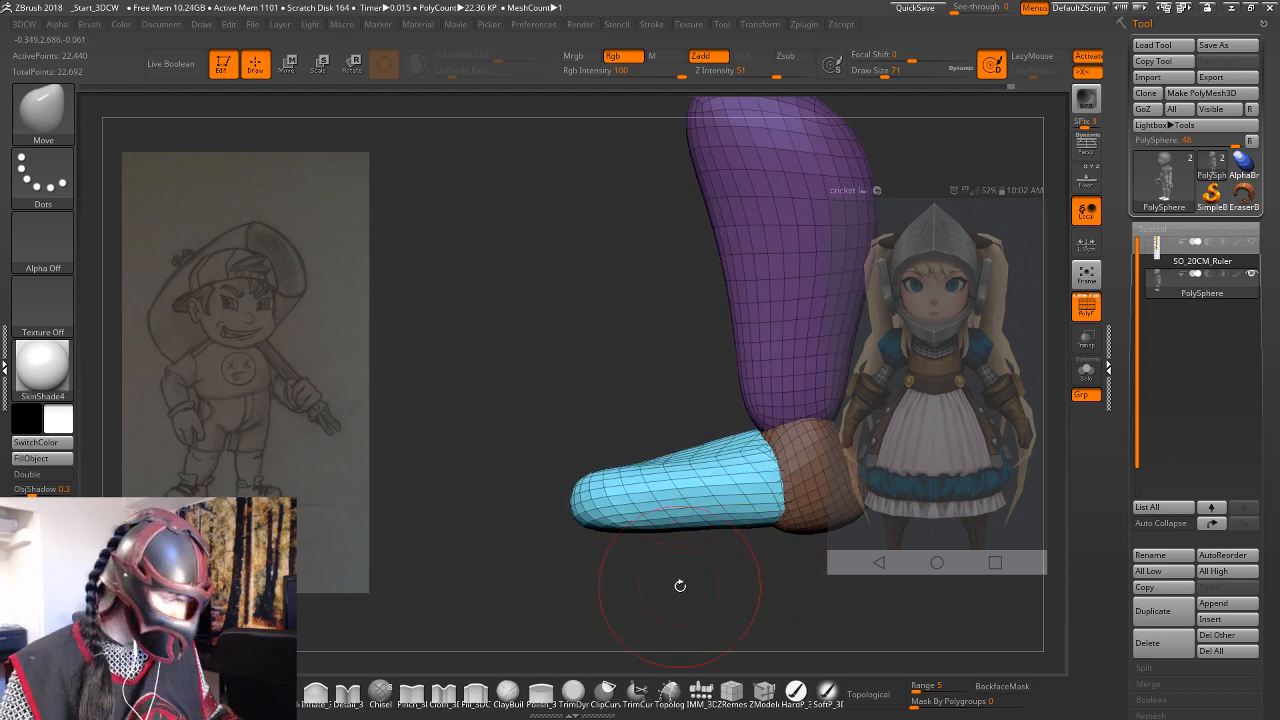
Lay a Transpose line along the foot from ankle to toe tip, adjust the foot with it, and reposition it over the front half.
key("w")
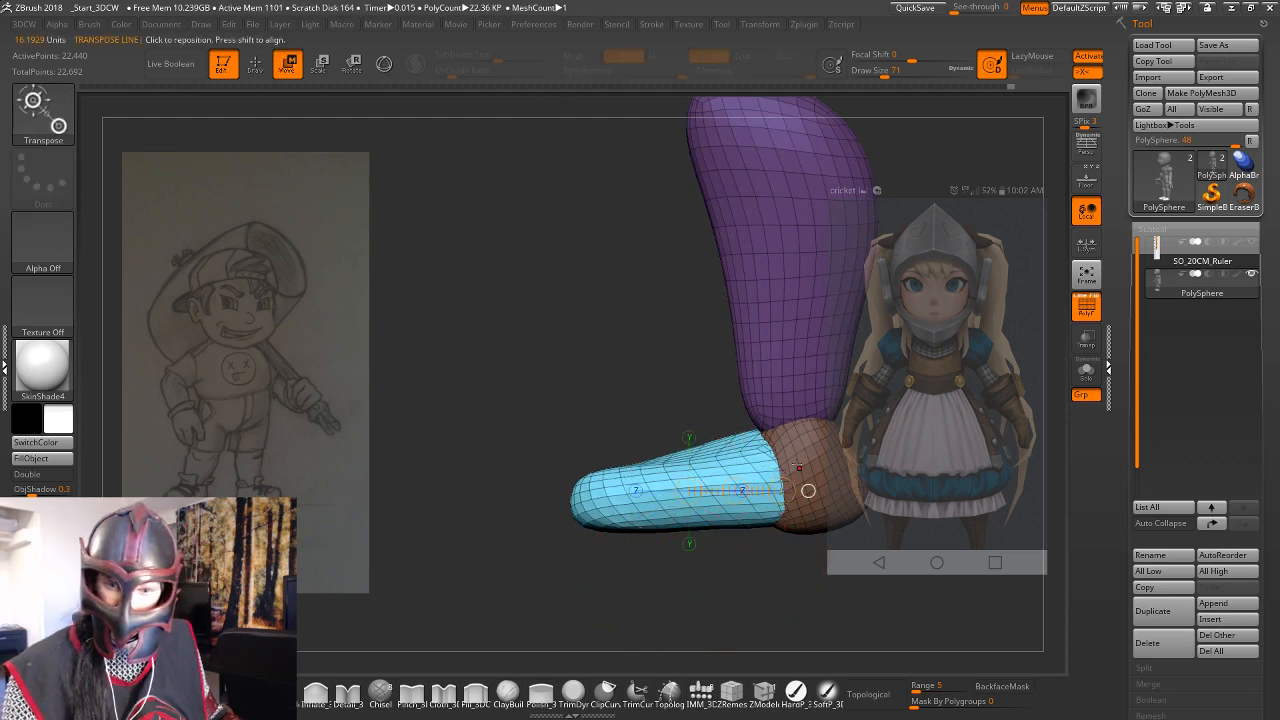
mouse_move(812, 475)
left_mouse_down()
mouse_move(564, 476)
mouse_move(544, 510)
left_mouse_up()
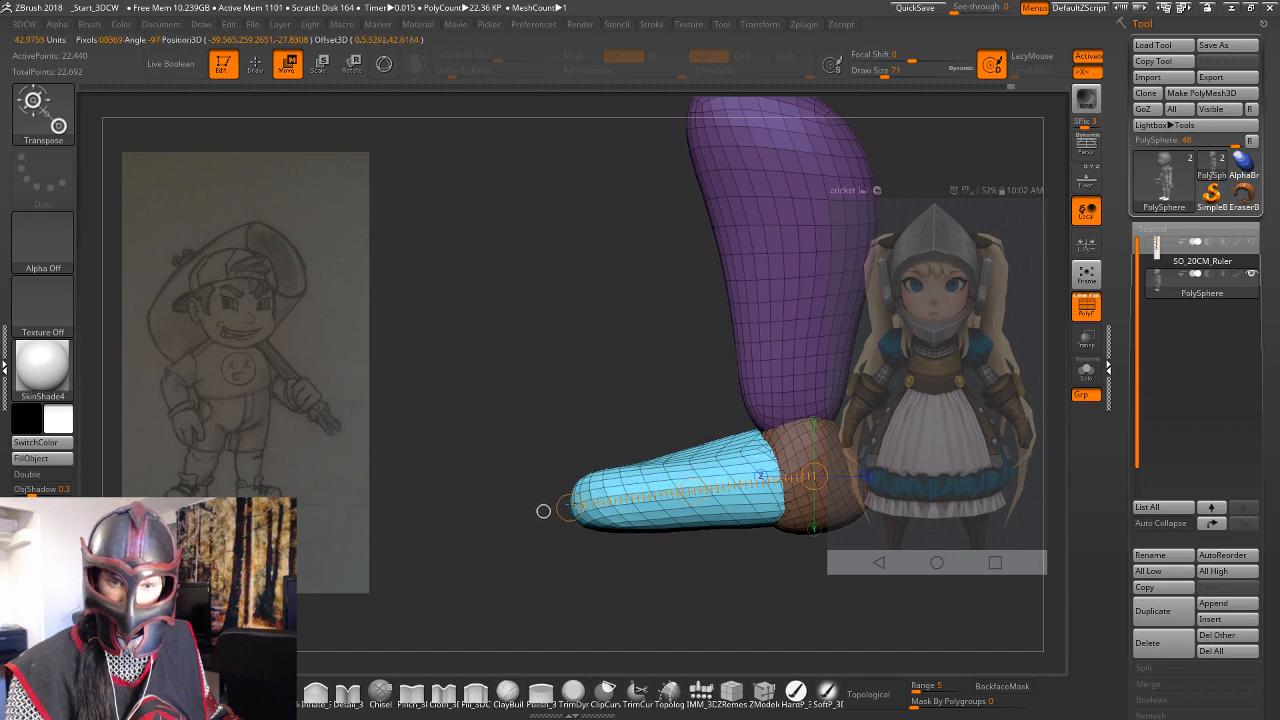
left_click(705, 494)
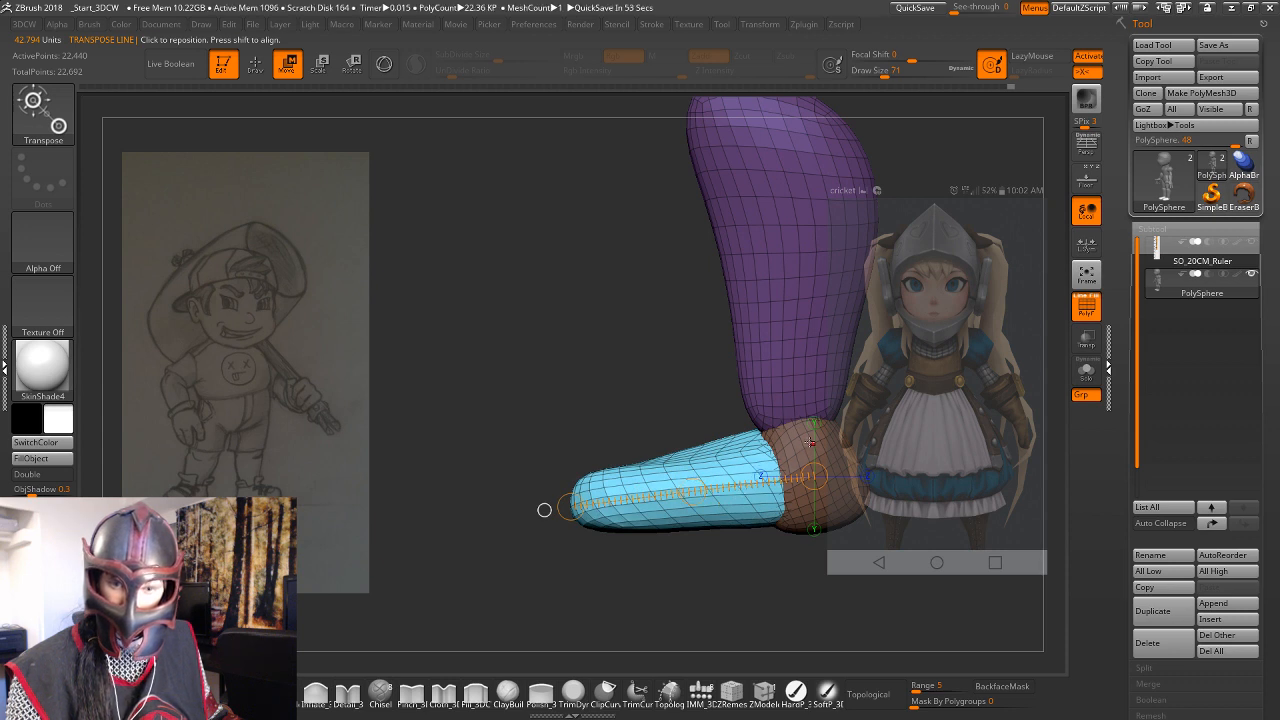
left_click_drag(812, 443, 742, 467)
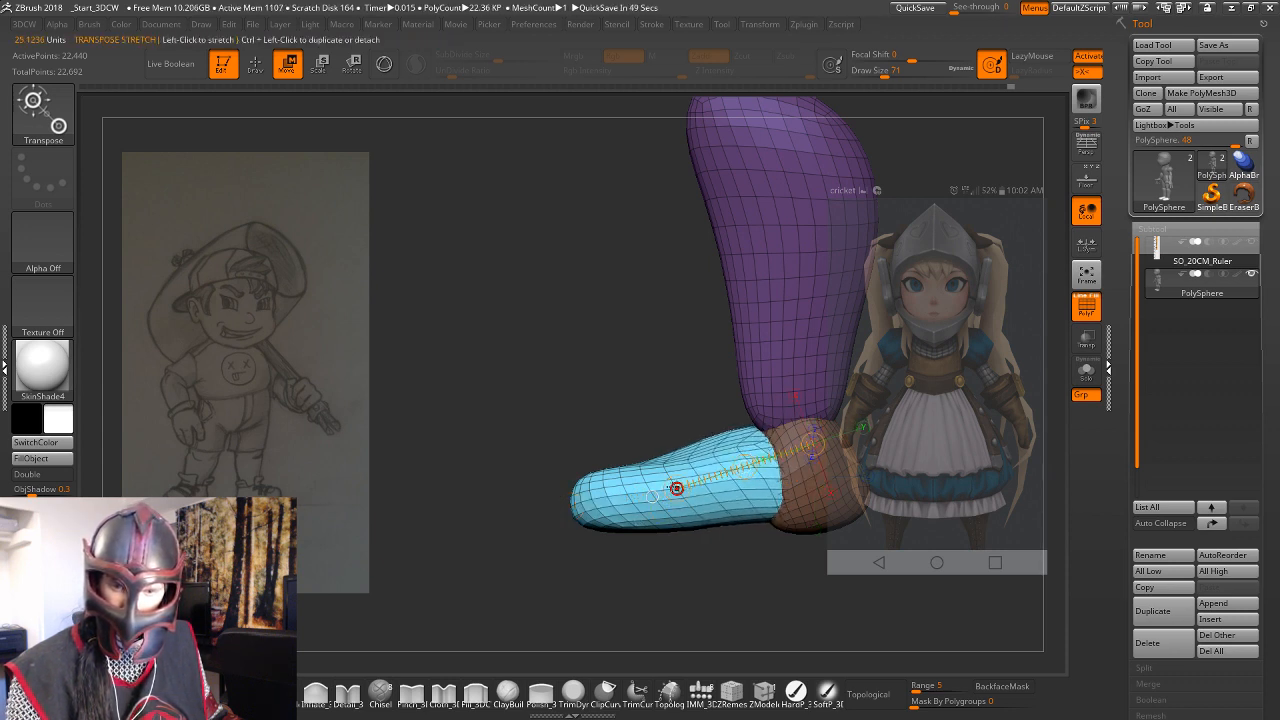
left_click_drag(712, 493, 546, 509)
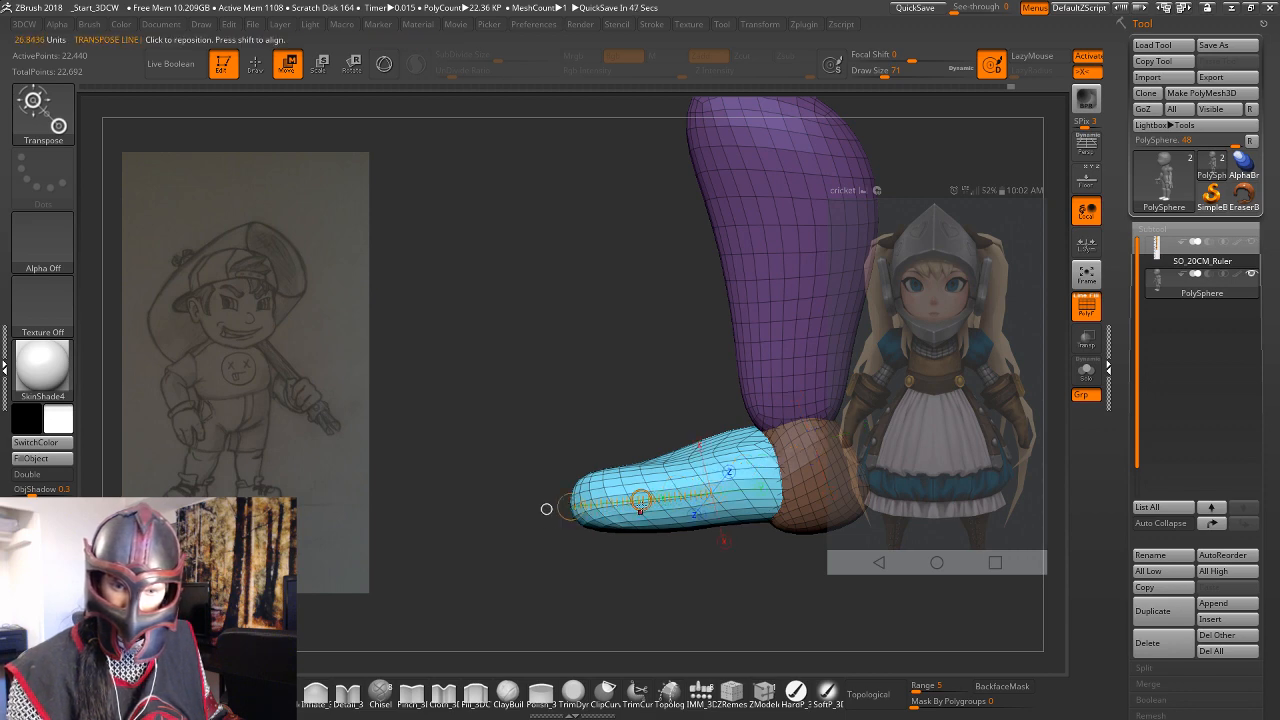
Smooth the insteps of the feet where they slope up to the ankles.
left_click_drag(622, 574, 734, 580, "shift")
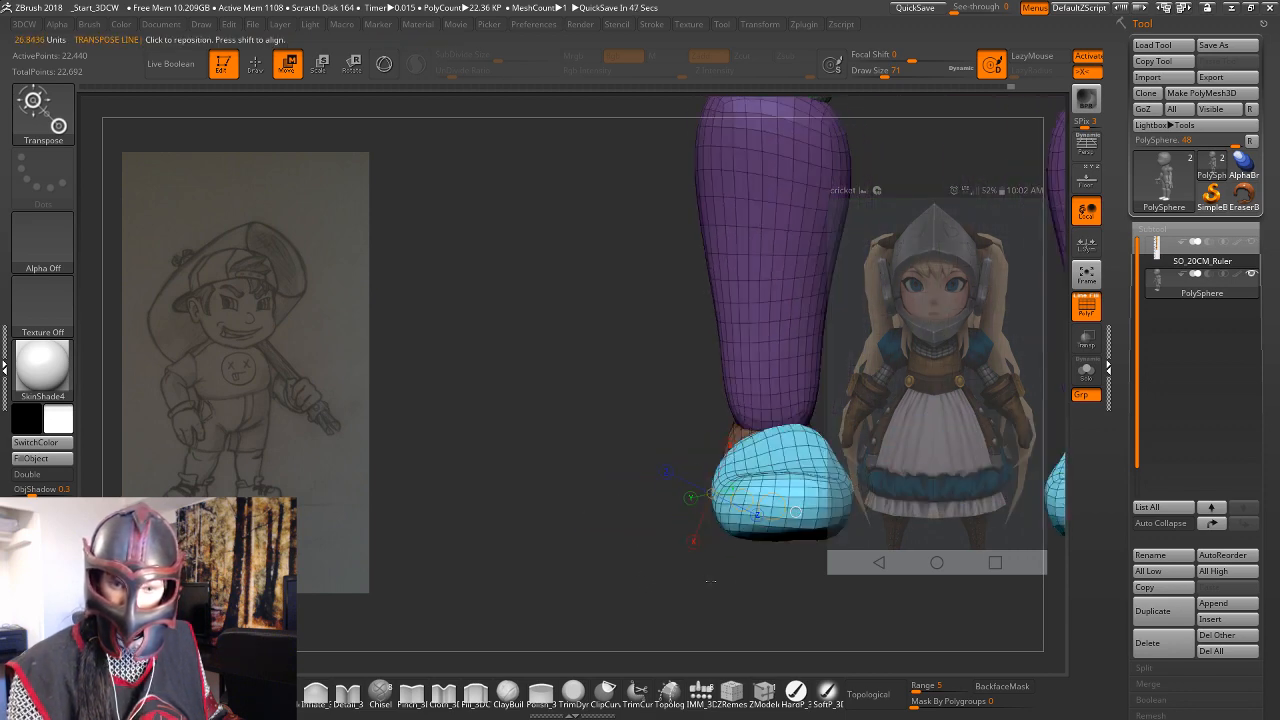
mouse_move(822, 578)
left_mouse_down("alt")
mouse_move(804, 578)
mouse_move(797, 596)
mouse_move(640, 597)
mouse_move(814, 597)
mouse_move(840, 547)
left_mouse_up("alt")
key("q")
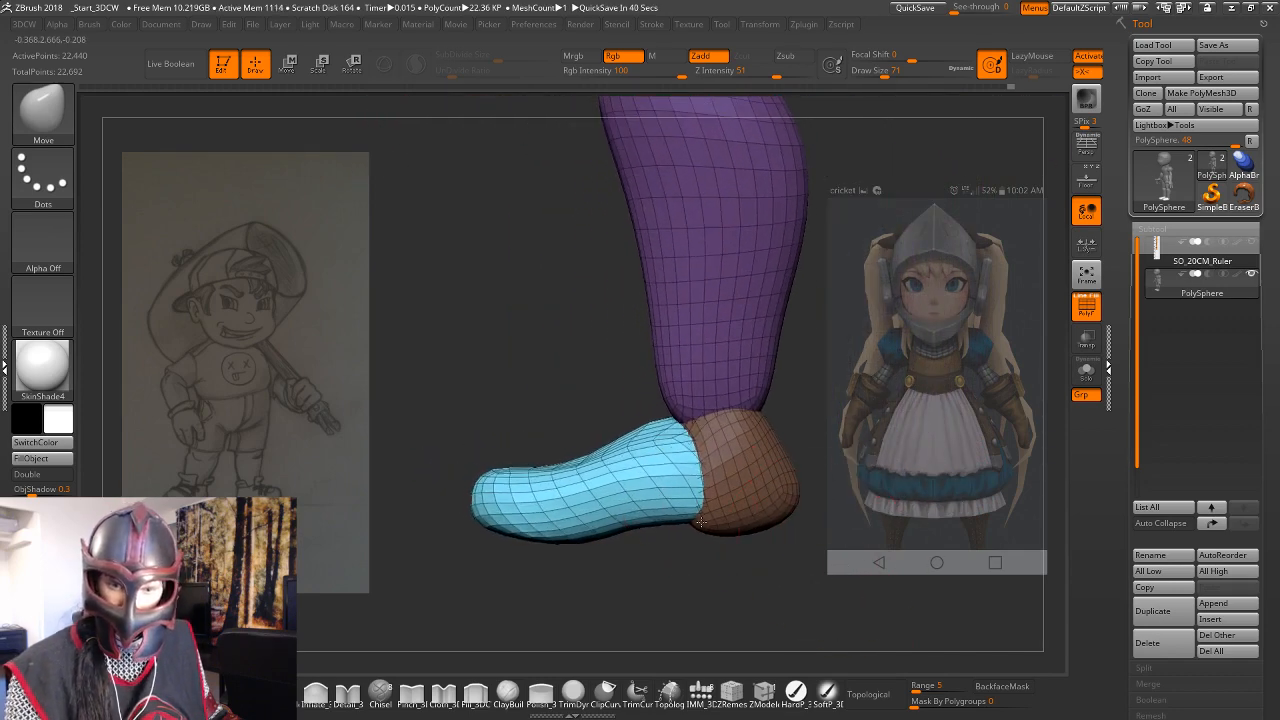
key("shift")
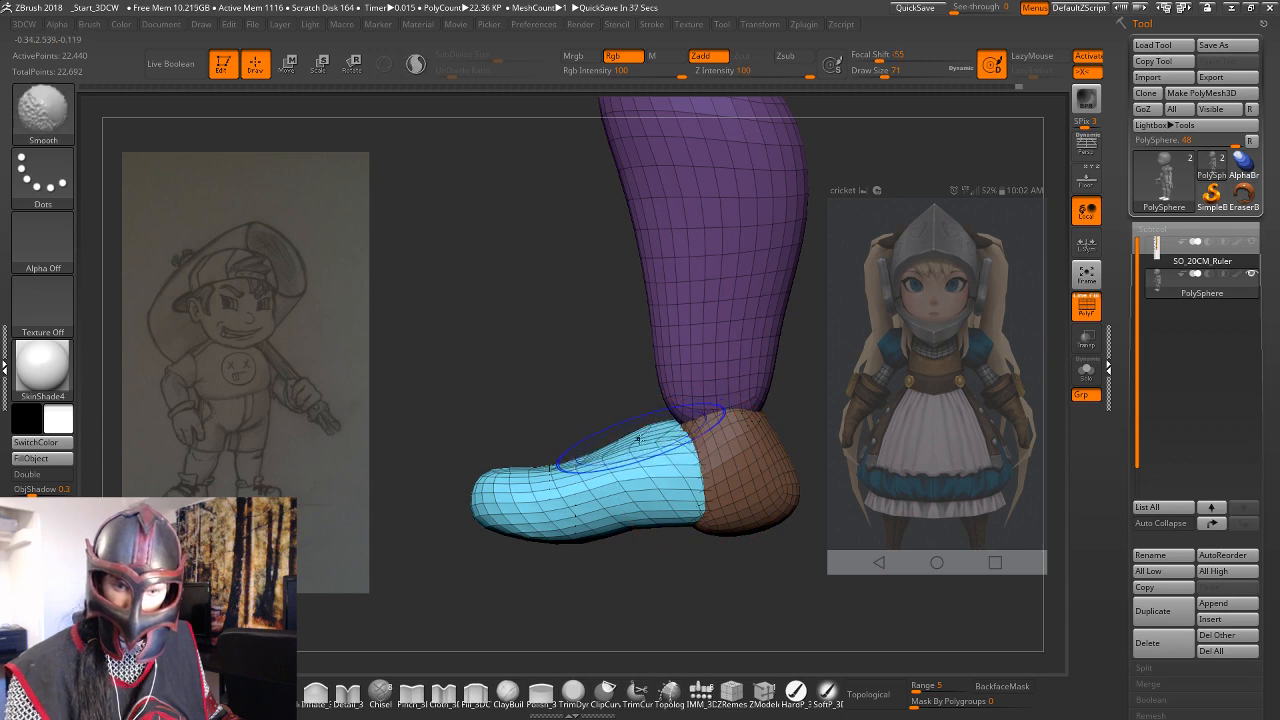
left_click_drag(649, 427, 672, 424, "shift")
left_click_drag(845, 400, 806, 403)
left_click_drag(625, 438, 646, 443, "shift")
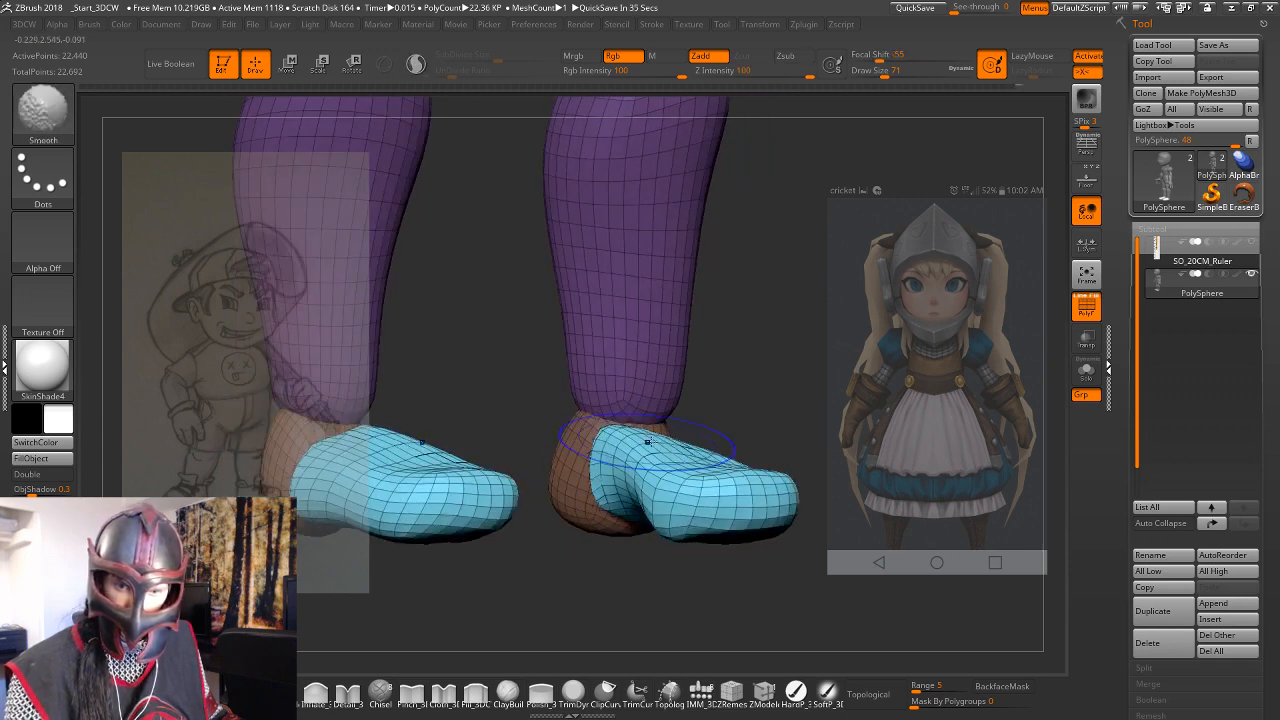
mouse_move(765, 415)
left_mouse_down()
mouse_move(795, 405)
mouse_move(783, 419)
left_mouse_up()
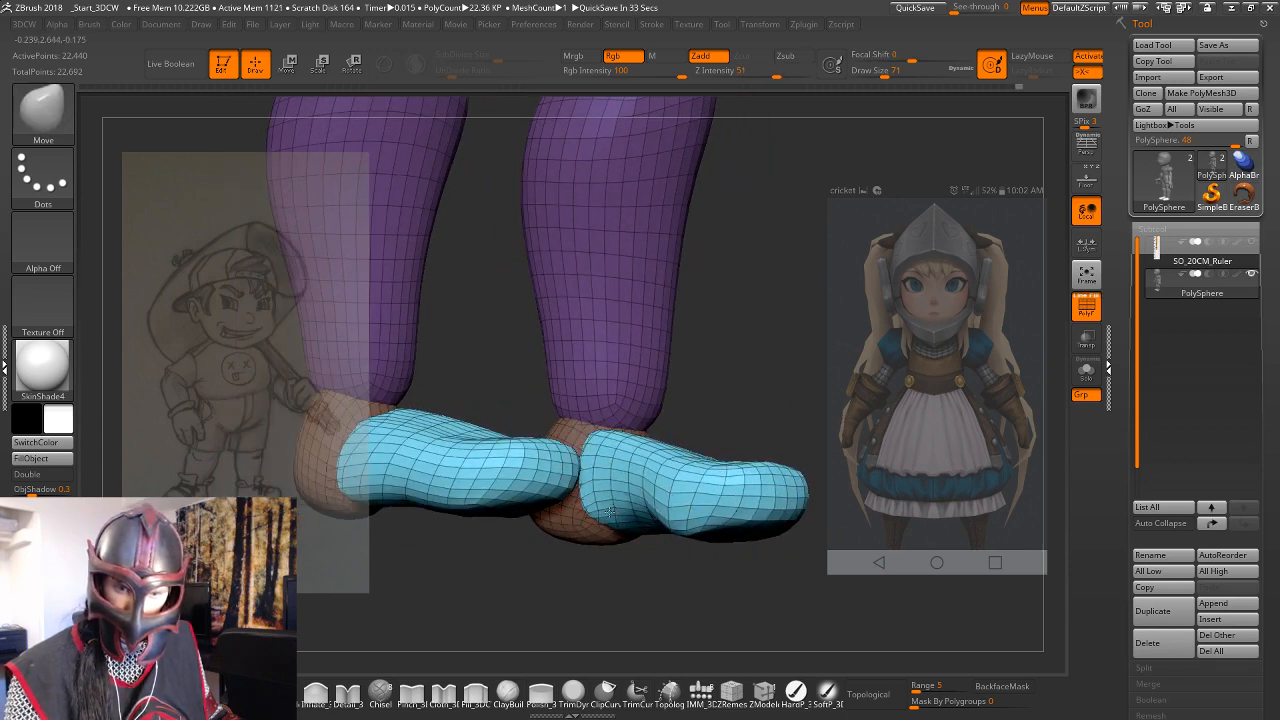
Even out the soles of the feet between arch and heel with the Move brush at draw size 71.
left_click_drag(905, 450, 794, 430)
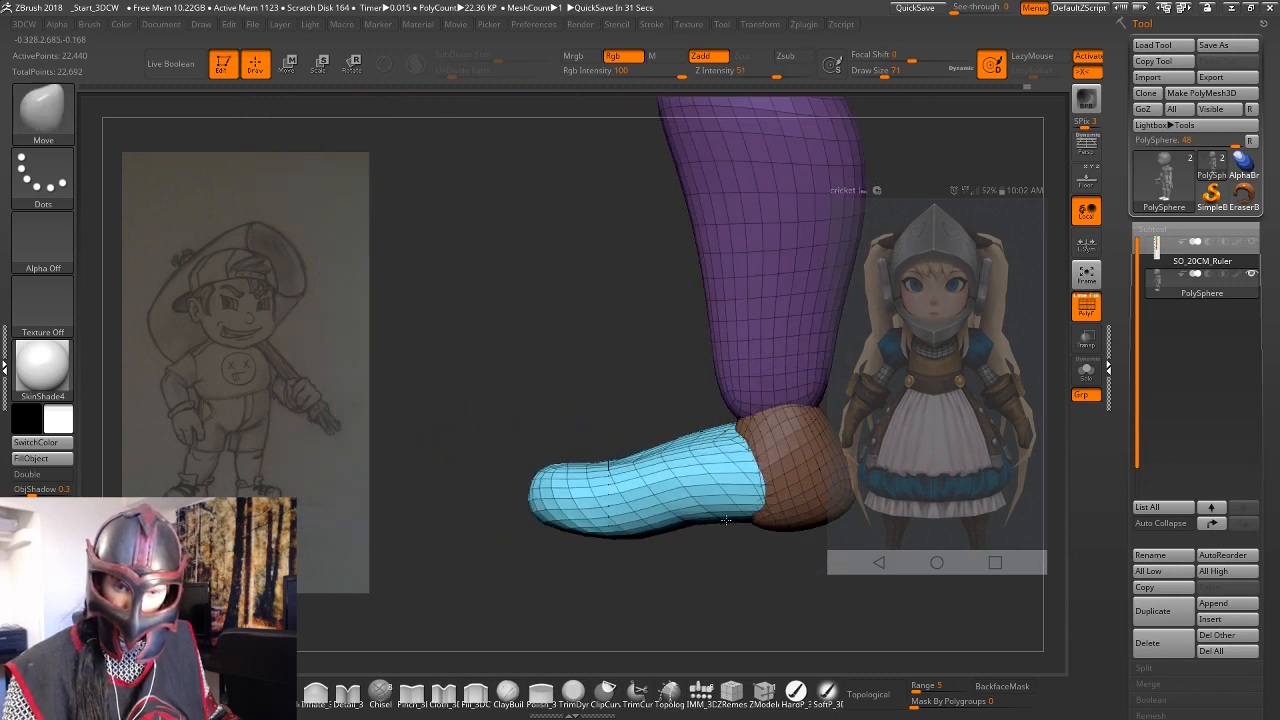
left_click_drag(651, 533, 655, 541)
left_click_drag(660, 595, 648, 525)
left_click_drag(612, 566, 744, 580)
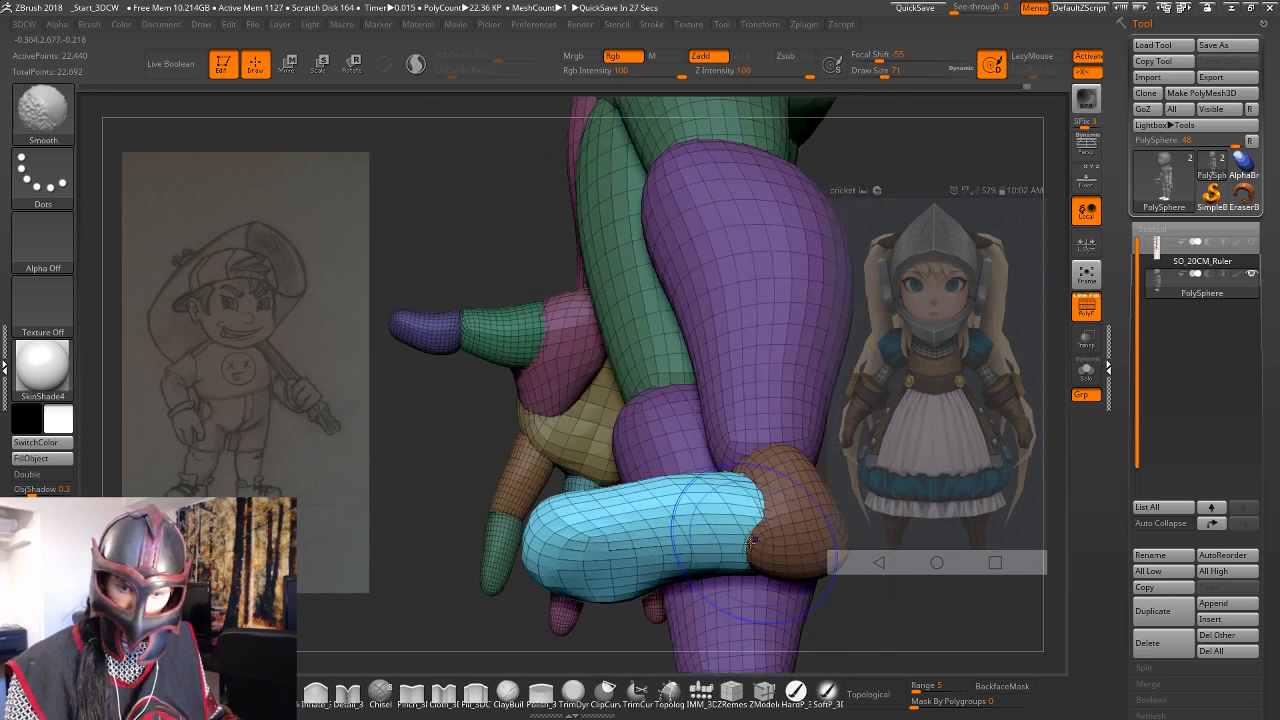
left_click_drag(872, 480, 898, 559, "shift")
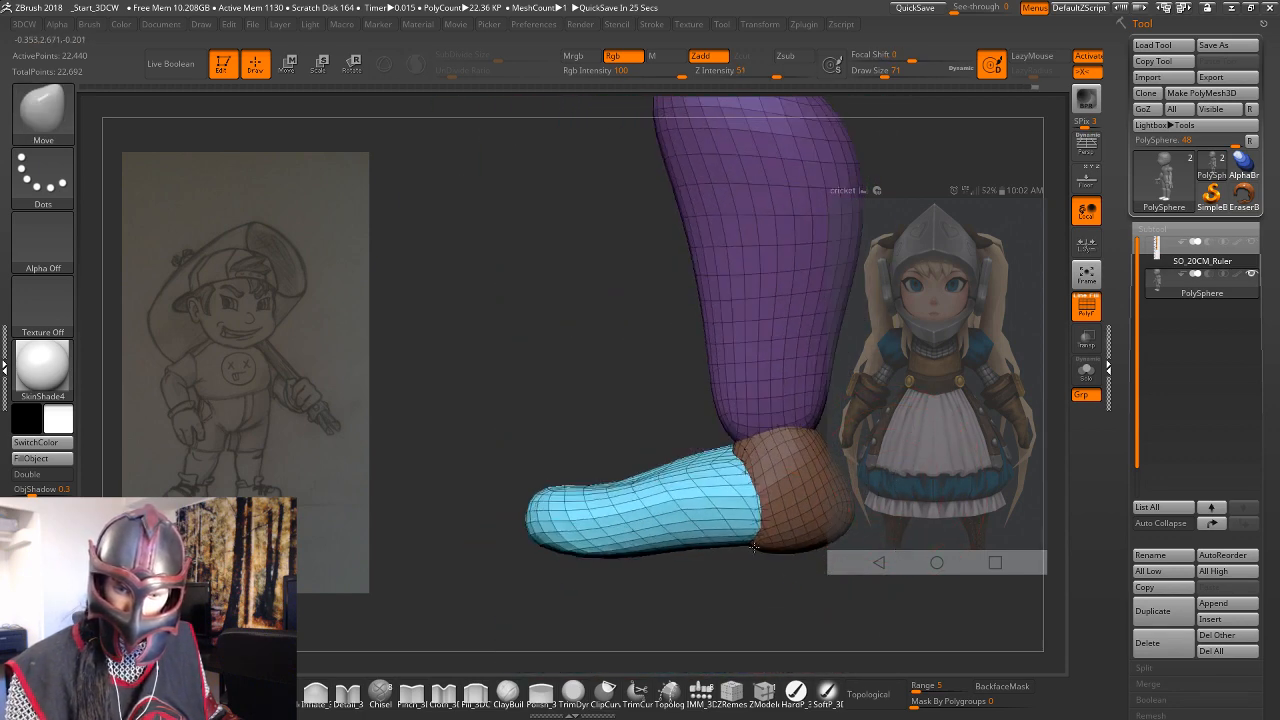
left_click_drag(727, 595, 720, 556)
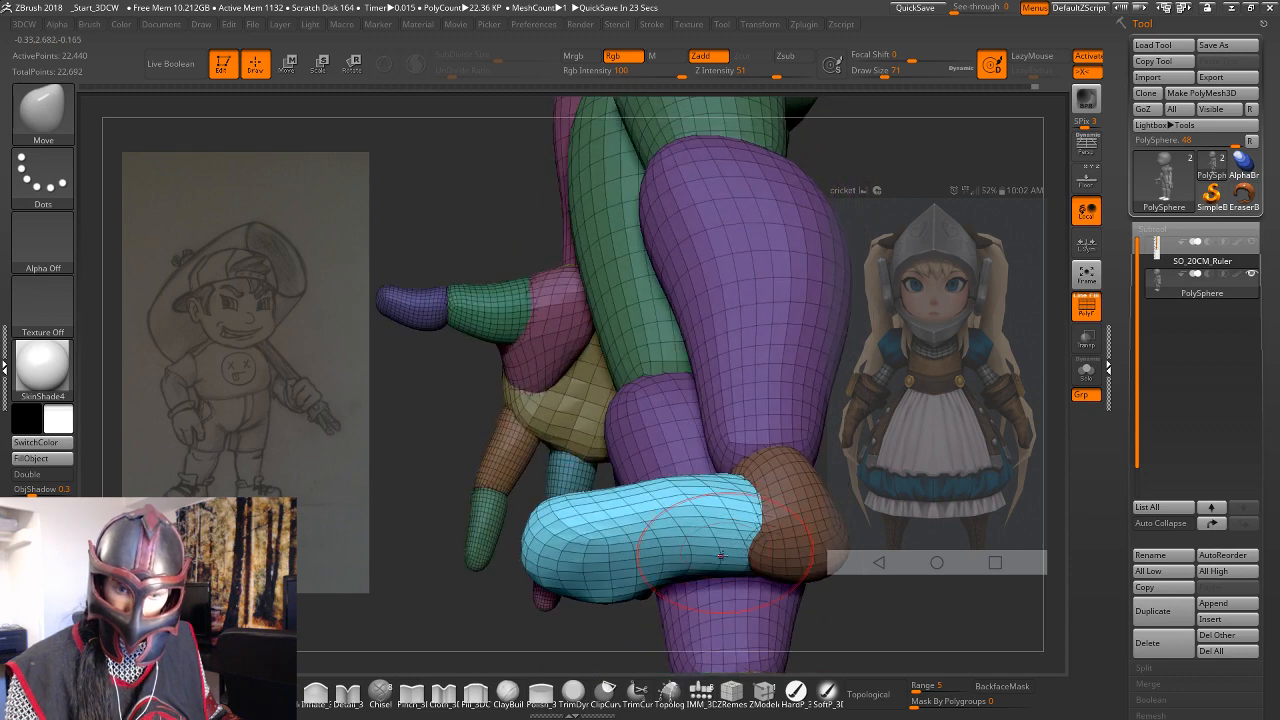
Mask everything except the ankle pieces and clip their undersides flat with the ClipCurve brush.
left_click_drag(861, 478, 790, 518, "shift")
key("w")
left_click(752, 520, "ctrl")
key("q")
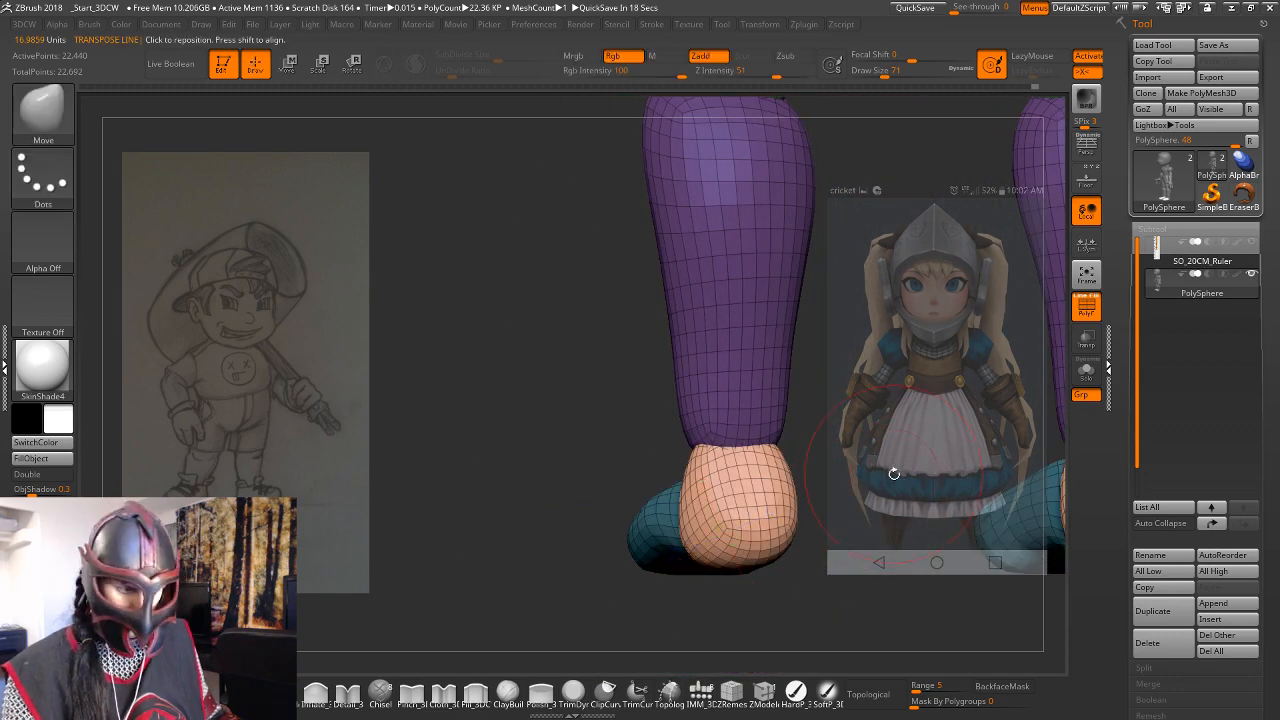
mouse_move(891, 474)
left_mouse_down()
mouse_move(822, 494)
mouse_move(935, 492)
mouse_move(856, 505)
left_mouse_up()
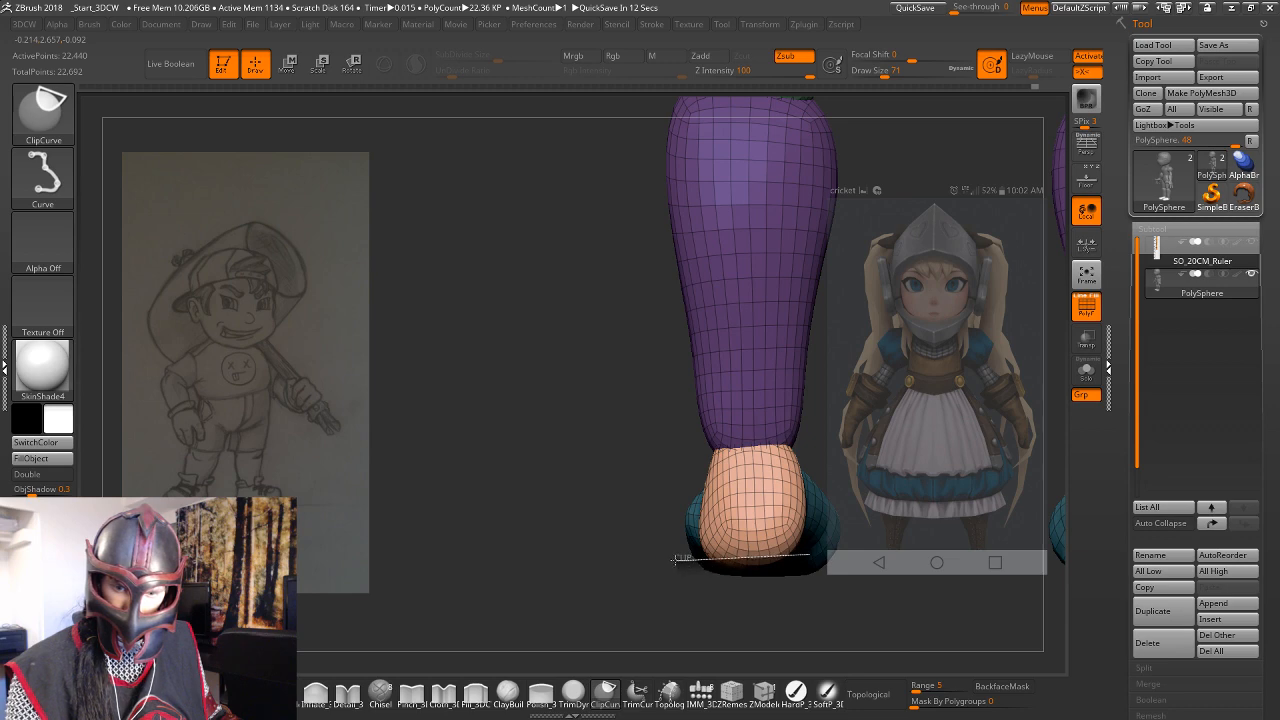
left_click_drag(675, 562, 674, 562, "ctrl+shift")
Smooth the clipped ankle pieces and refine their rounded heel shape with the Move brush.
mouse_move(891, 457)
left_mouse_down()
mouse_move(968, 525)
mouse_move(980, 566)
mouse_move(914, 505)
left_mouse_up()
left_click_drag(780, 488, 784, 486, "shift")
mouse_move(871, 434)
left_mouse_down()
mouse_move(775, 447)
mouse_move(757, 462)
mouse_move(790, 490)
mouse_move(885, 515)
mouse_move(705, 495)
left_mouse_up()
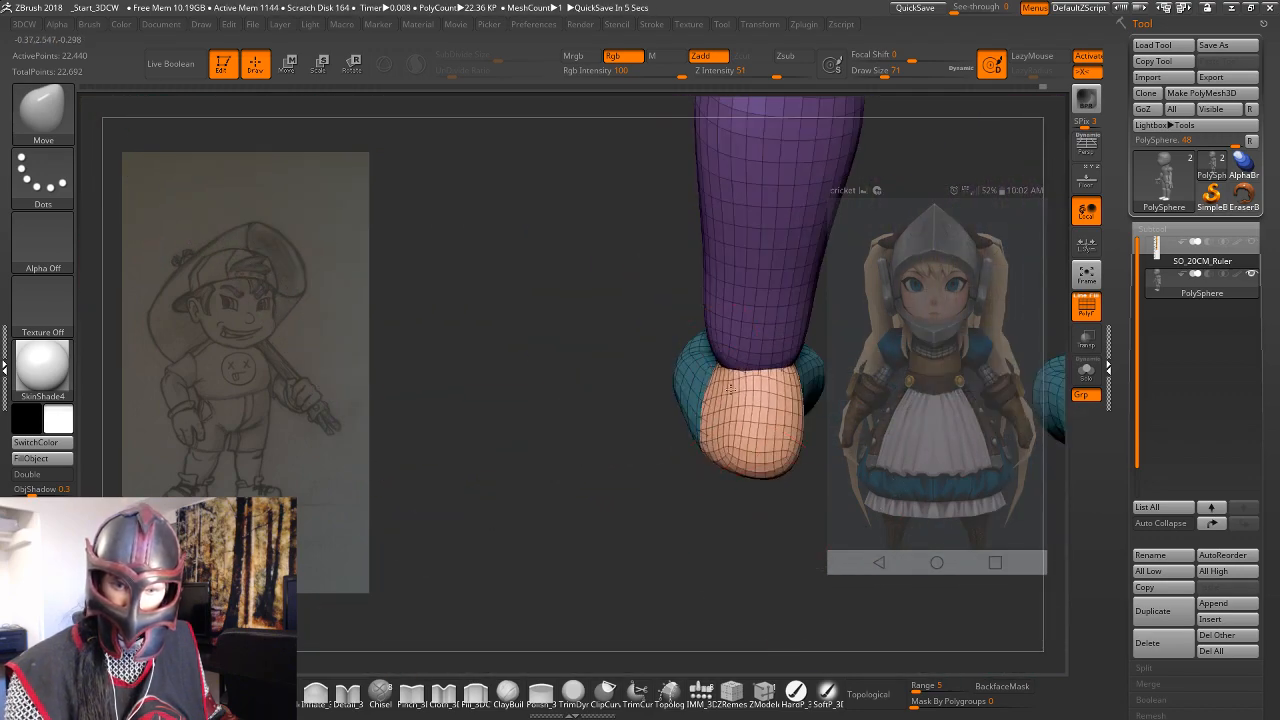
left_click_drag(813, 512, 748, 497)
Mask everything except the lower legs and center the gizmo on the unmasked mesh.
mouse_move(906, 480)
left_mouse_down("alt")
mouse_move(808, 497)
mouse_move(760, 440)
mouse_move(762, 500)
mouse_move(877, 480)
mouse_move(829, 546)
left_mouse_up("alt")
key("w")
left_click(697, 467, "ctrl")
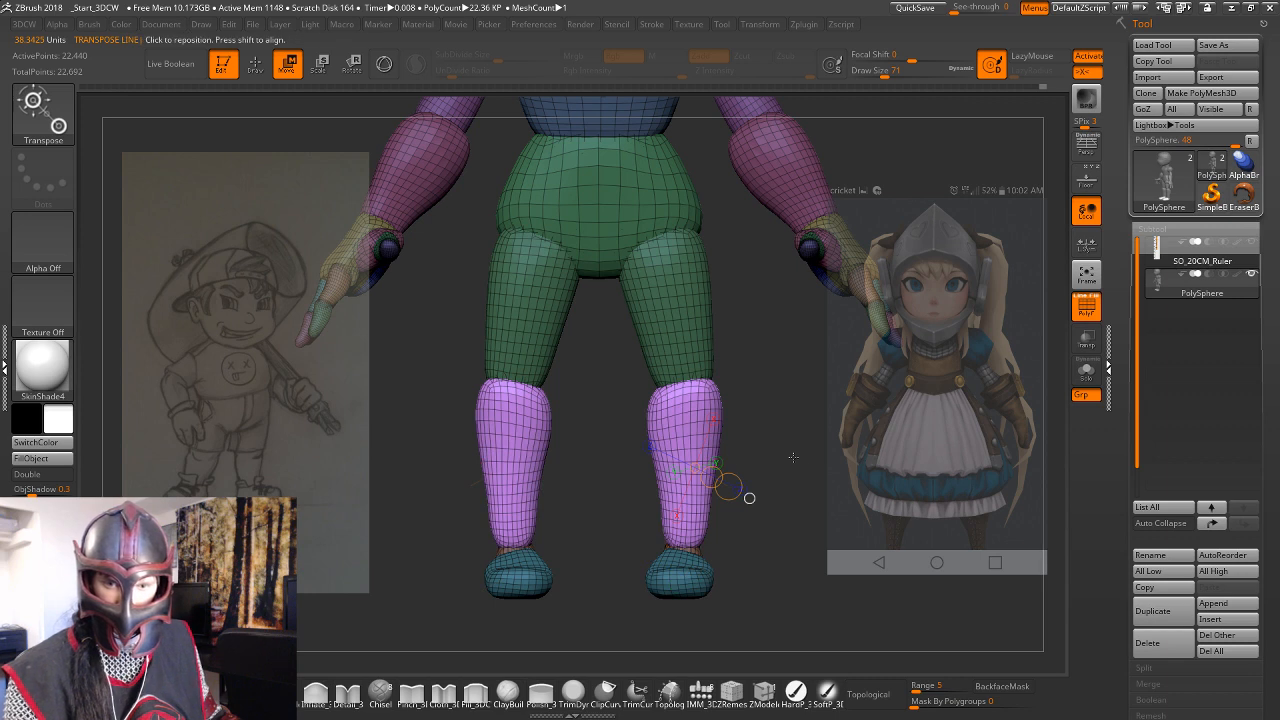
key("y")
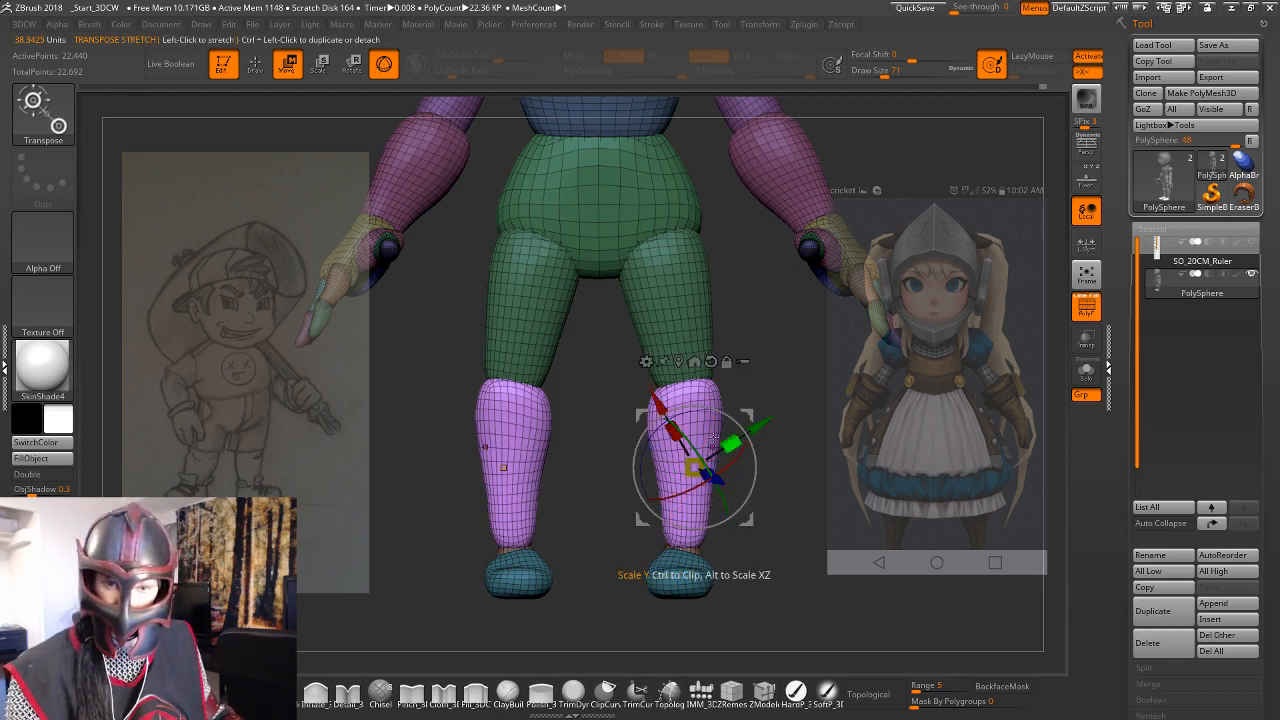
left_click(678, 362)
mouse_move(684, 463)
left_mouse_down()
mouse_move(701, 450)
mouse_move(802, 461)
left_mouse_up()
key("q")
key("w")
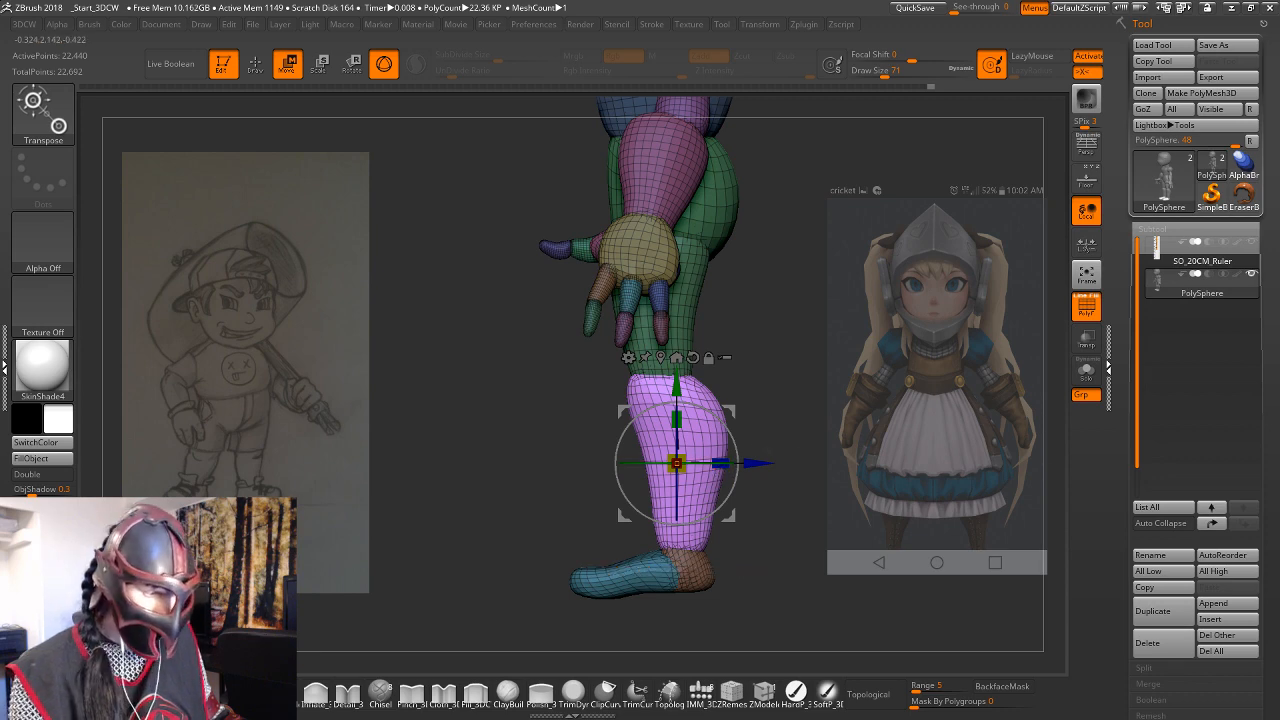
Adjust the side profile of the lower legs with the Move brush at draw size 172.
key("q")
key("space")
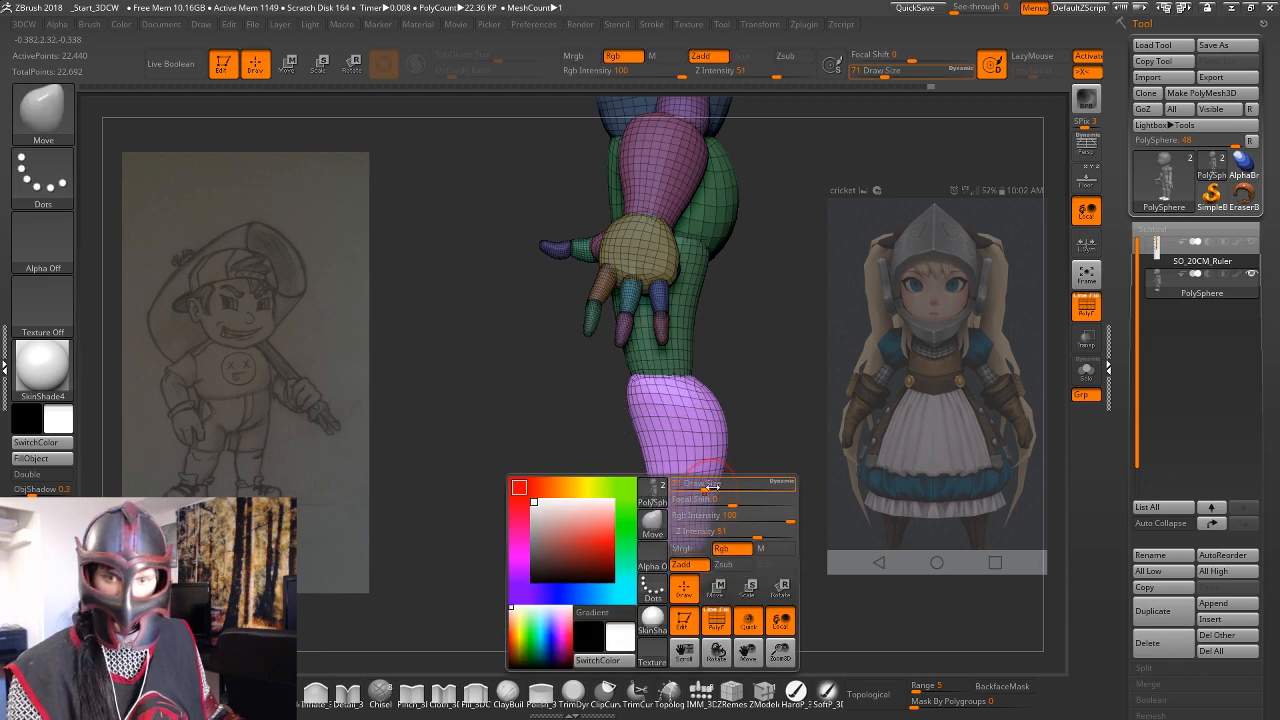
left_click_drag(716, 479, 722, 480)
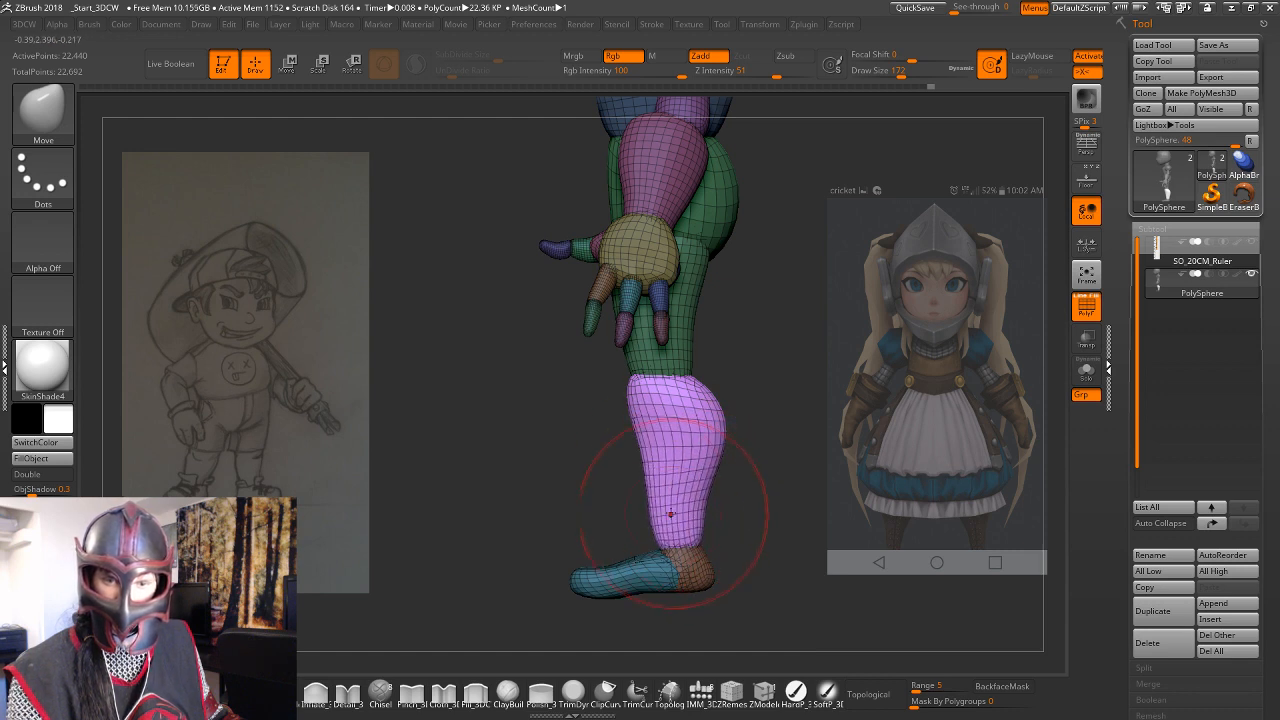
Refine the shin contour with the Move brush at draw size 97, smoothing the shins and undoing the last stroke.
key("space")
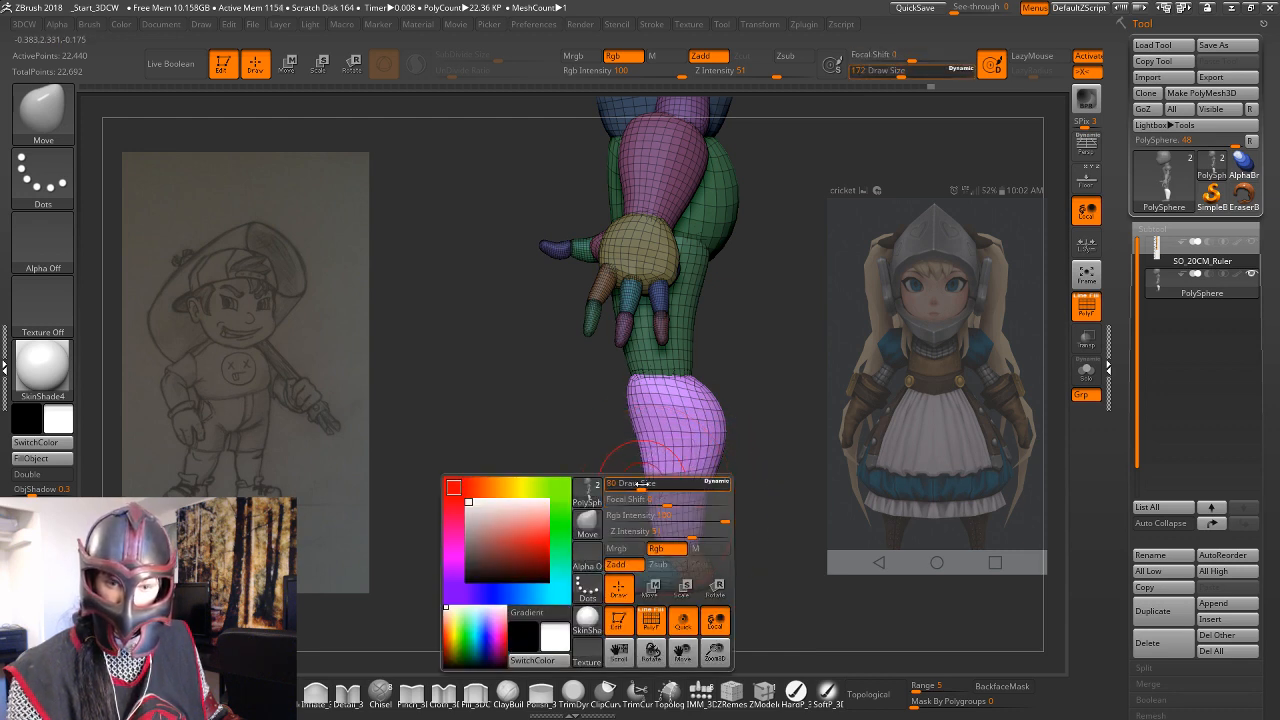
left_click_drag(640, 484, 632, 484)
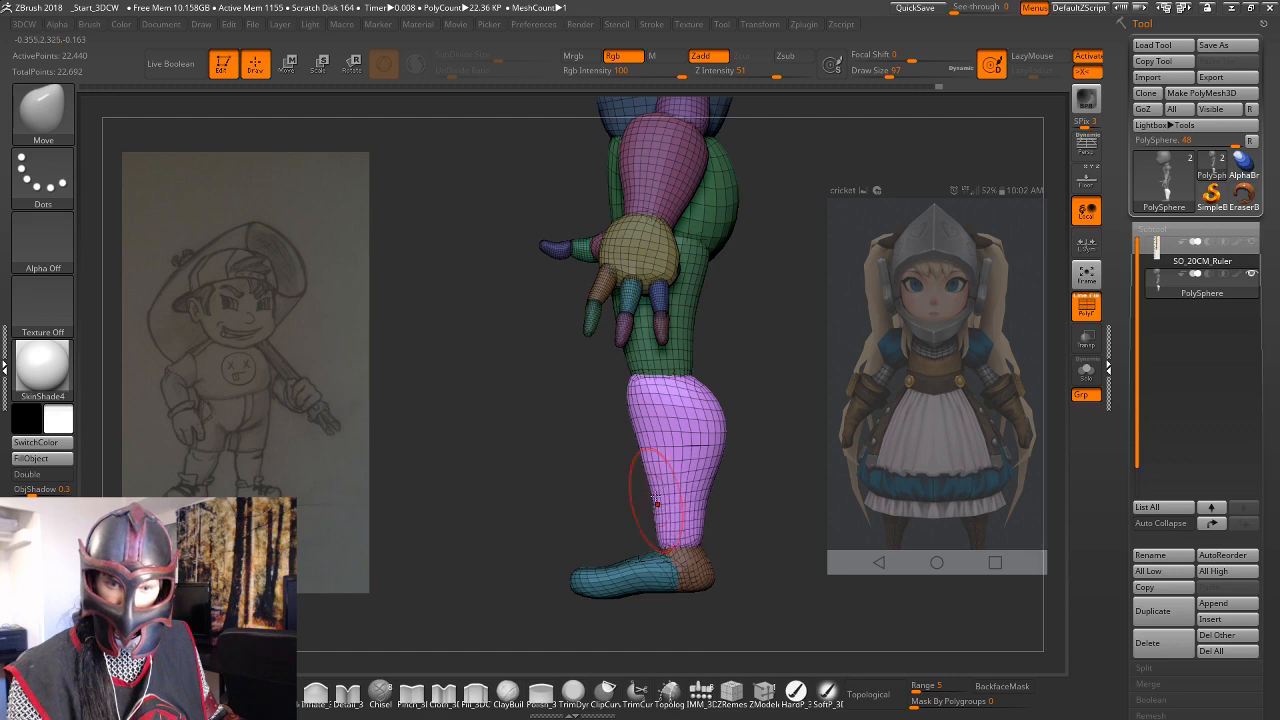
key("shift")
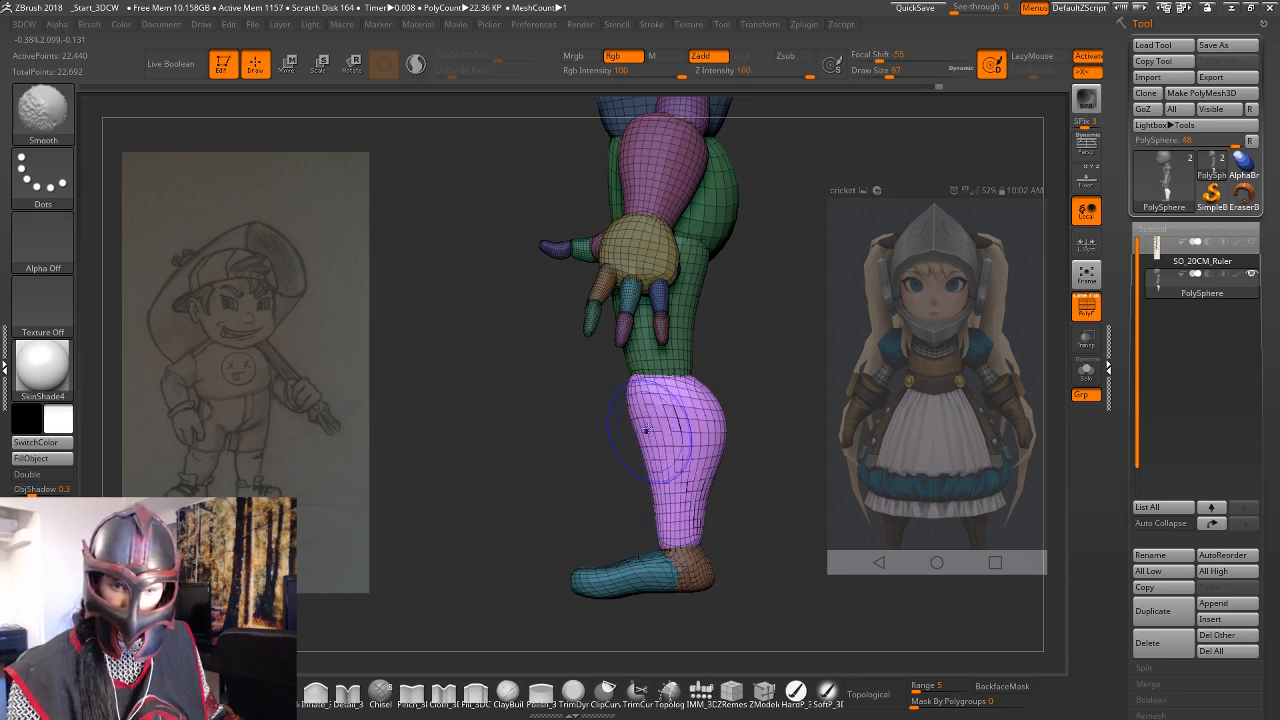
left_click_drag(791, 457, 738, 441, "shift")
left_click_drag(618, 455, 606, 484, "shift")
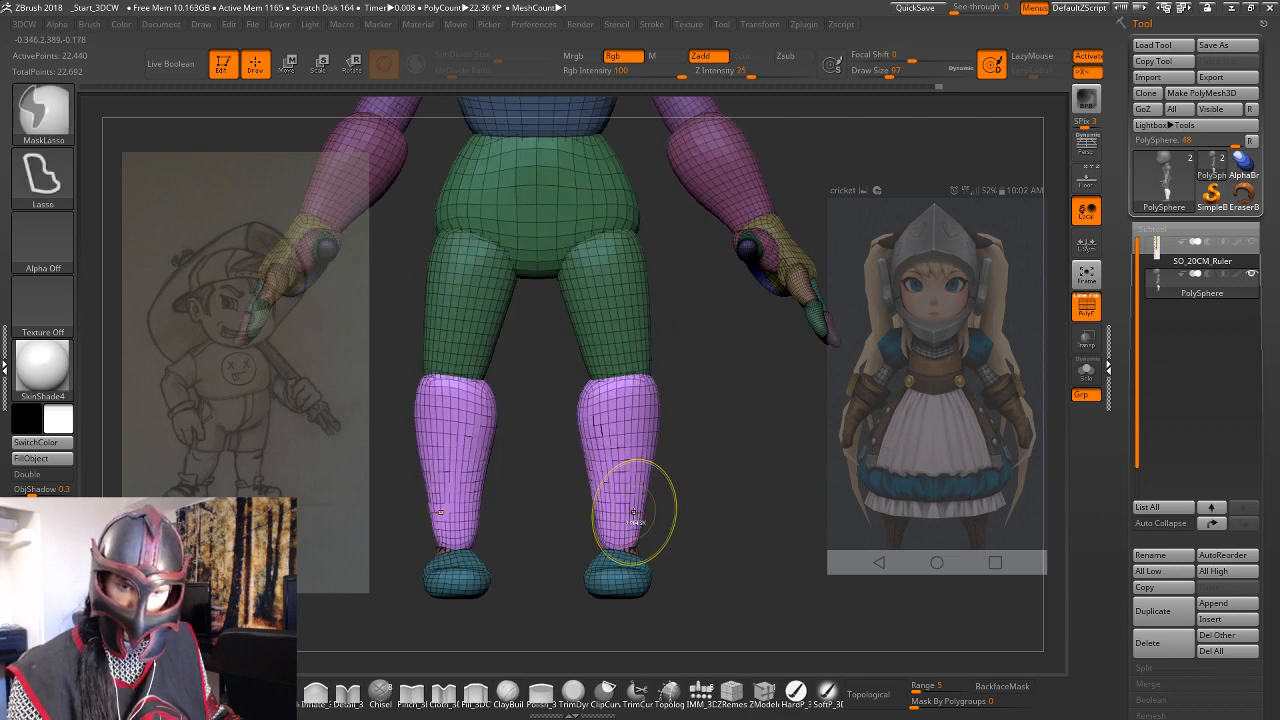
key("ctrl+z")
mouse_move(680, 506)
left_mouse_down()
mouse_move(695, 502)
mouse_move(594, 524)
left_mouse_up()
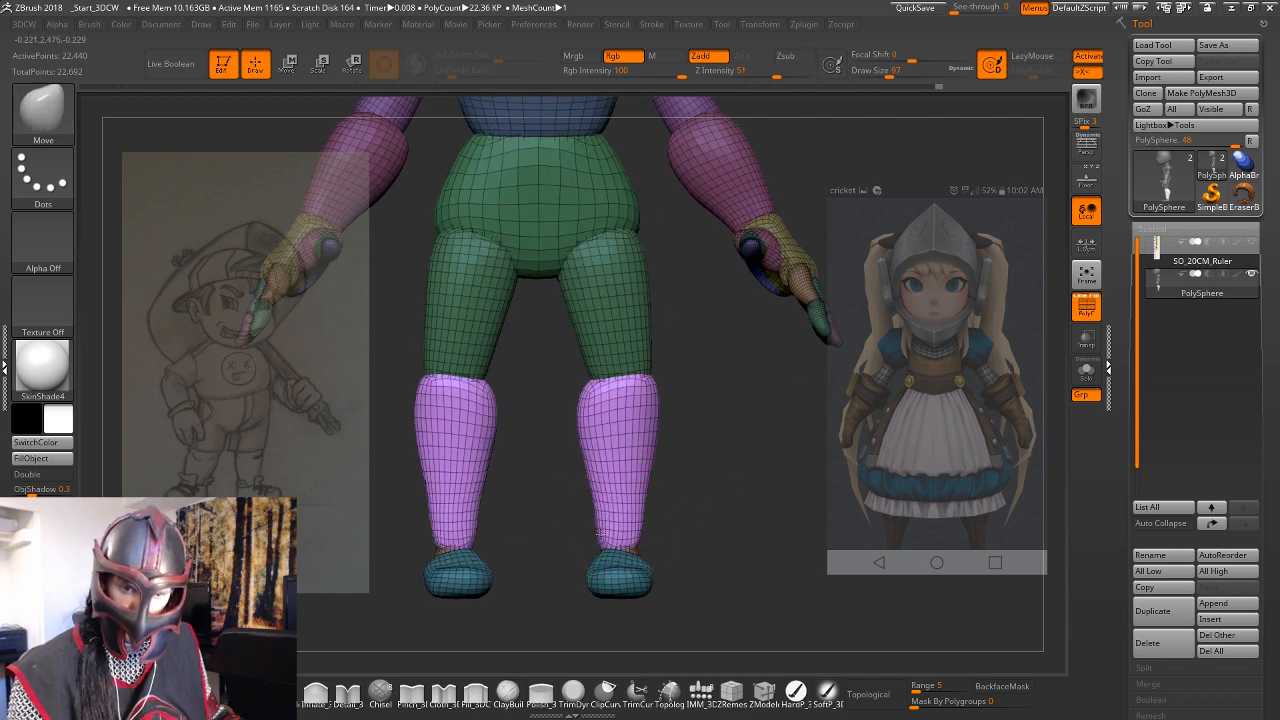
Shape the calves and the taper toward the ankles with the Move brush at draw size 128.
key("space")
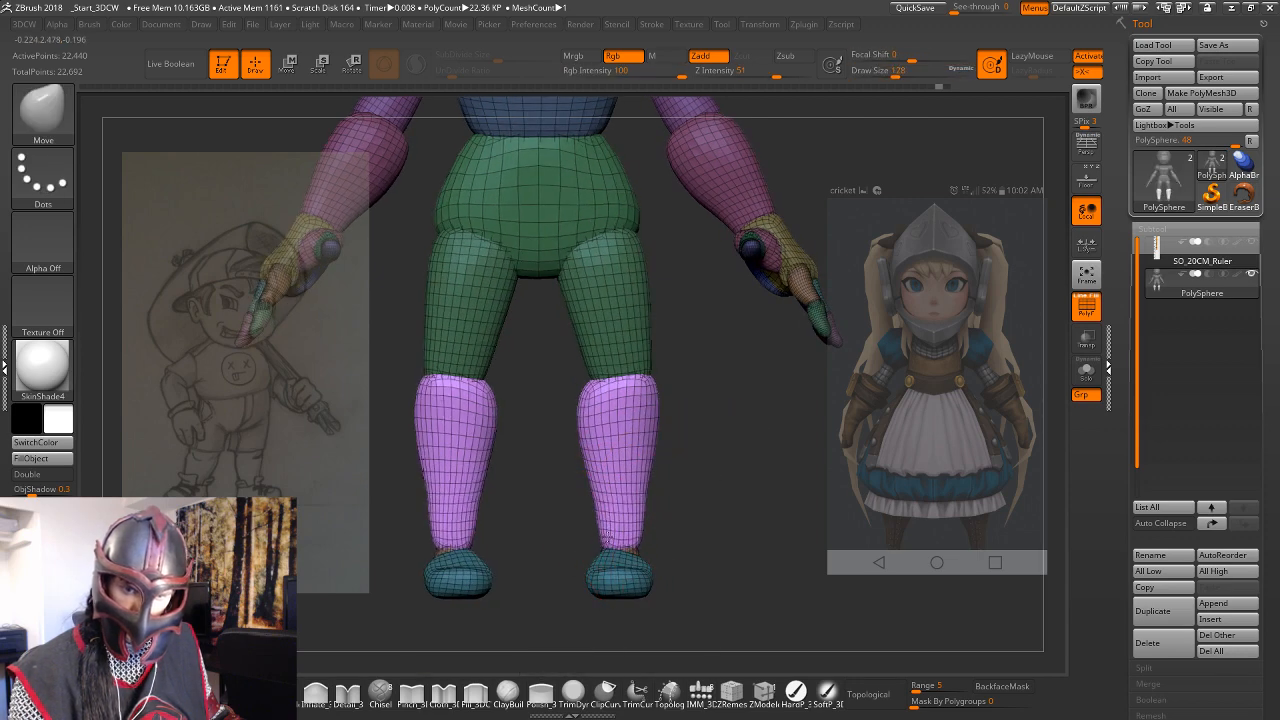
left_click_drag(589, 470, 598, 479)
mouse_move(768, 495)
left_mouse_down()
mouse_move(692, 503)
mouse_move(718, 509)
left_mouse_up()
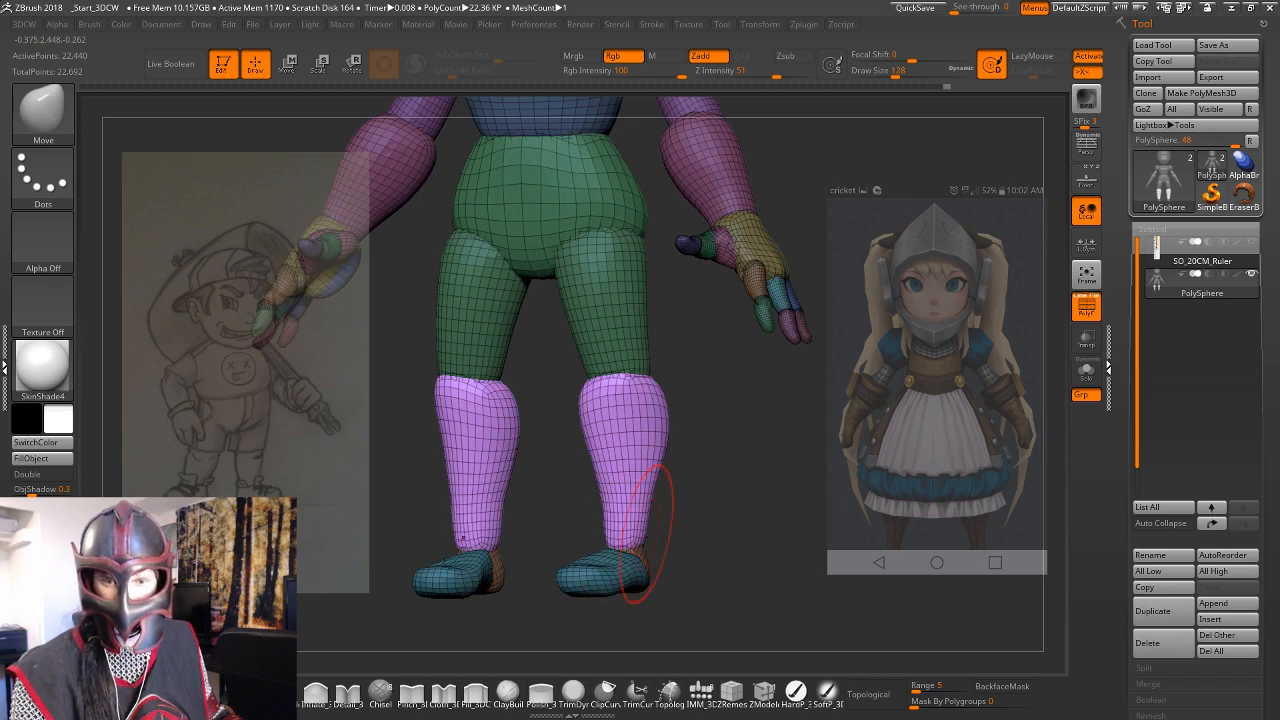
mouse_move(657, 452)
left_mouse_down()
mouse_move(604, 447)
mouse_move(616, 478)
left_mouse_up()
left_click_drag(572, 472, 722, 462)
mouse_move(640, 450)
left_mouse_down()
mouse_move(671, 477)
mouse_move(598, 470)
mouse_move(640, 431)
left_mouse_up()
key("shift")
mouse_move(632, 388)
left_mouse_down()
mouse_move(732, 371)
mouse_move(670, 381)
left_mouse_up()
Mask everything except the feet, enlarge them slightly, and move them forward from the ankles.
key("space")
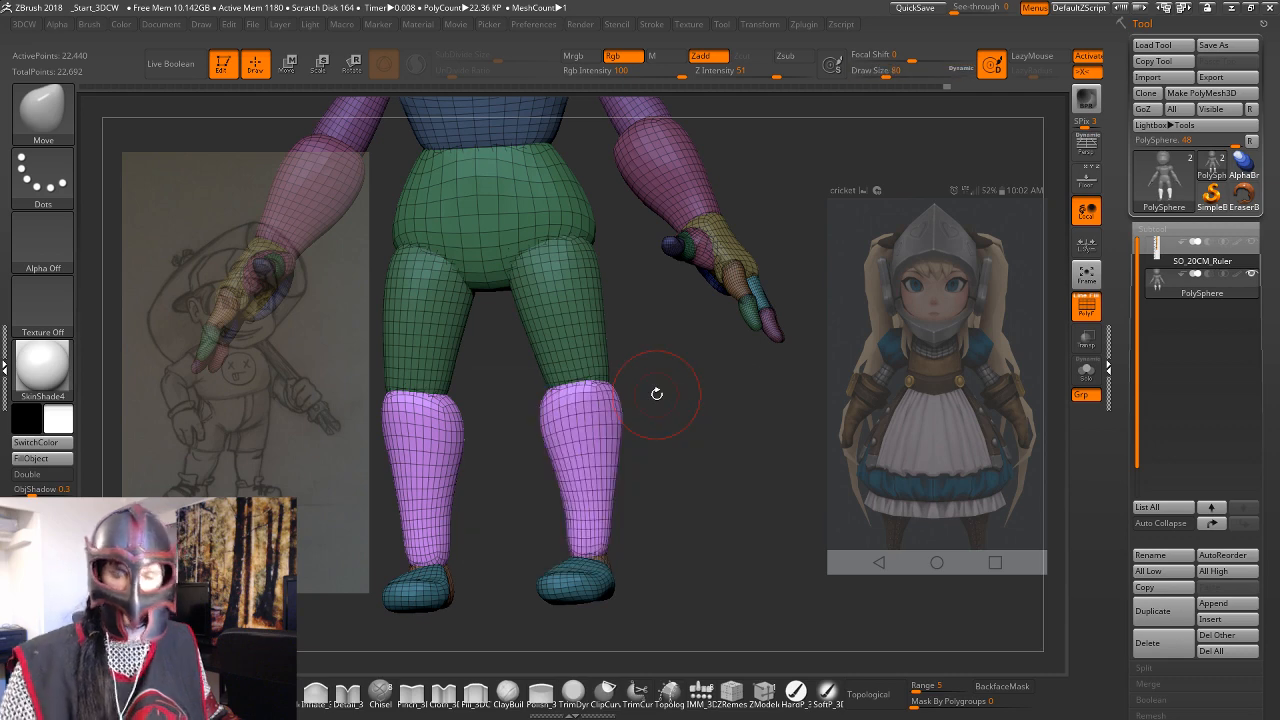
left_click_drag(797, 463, 1066, 457)
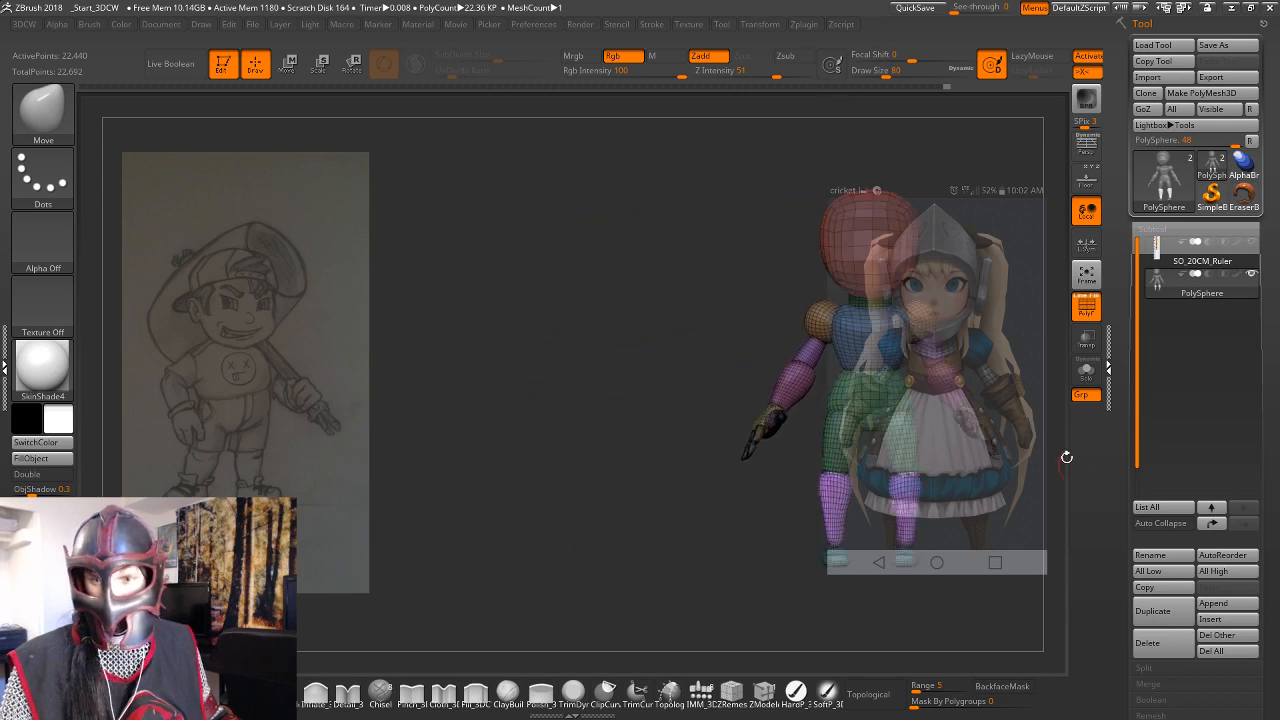
left_click_drag(1005, 488, 758, 562)
key("w")
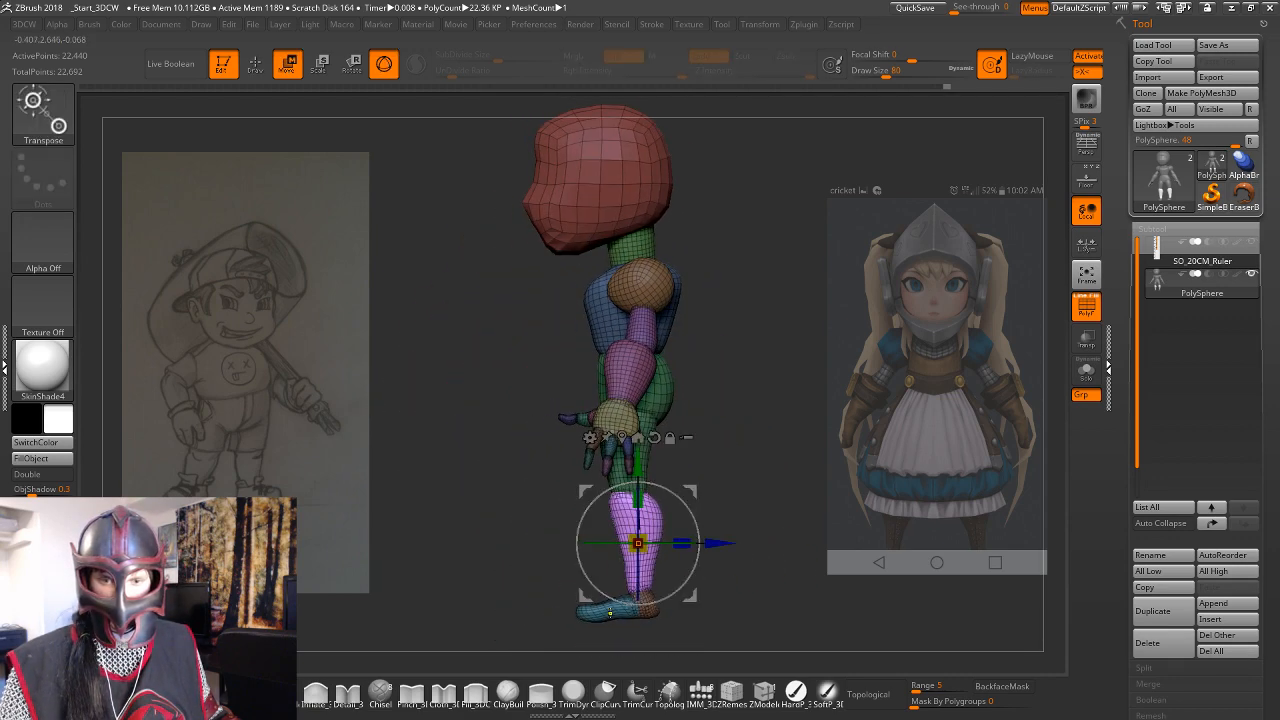
left_click(615, 612, "ctrl")
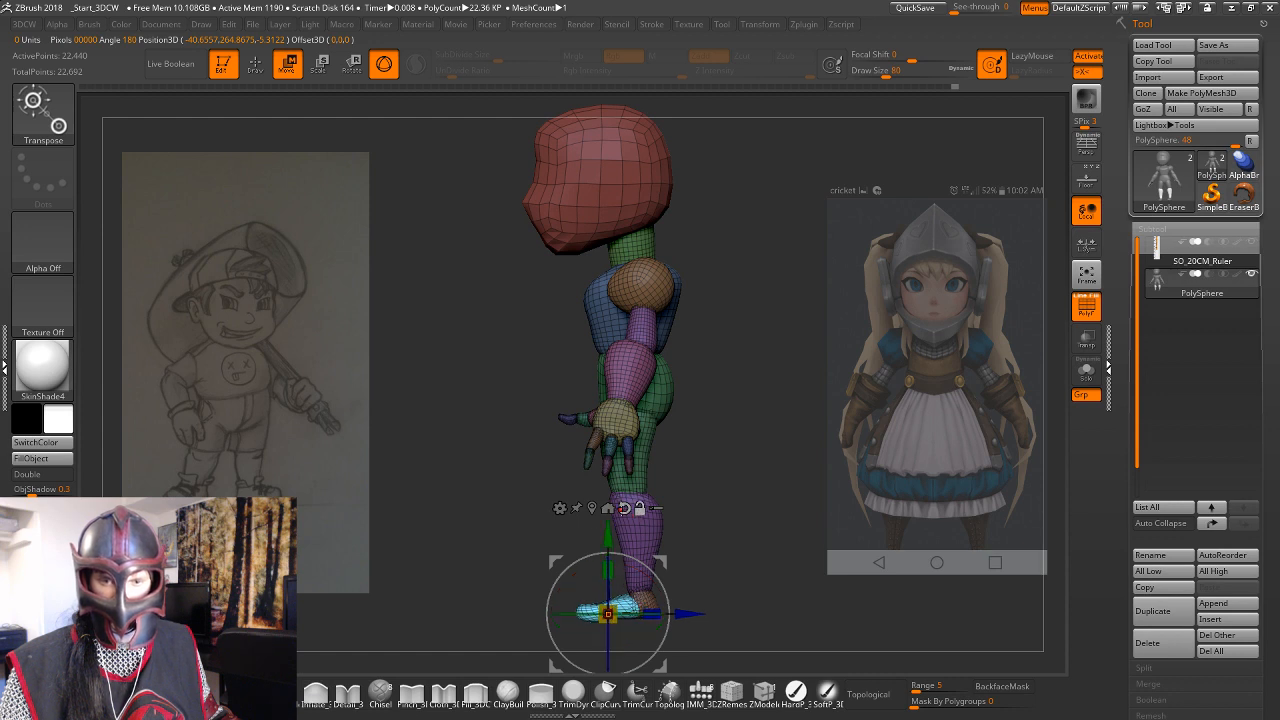
left_click_drag(627, 590, 632, 584)
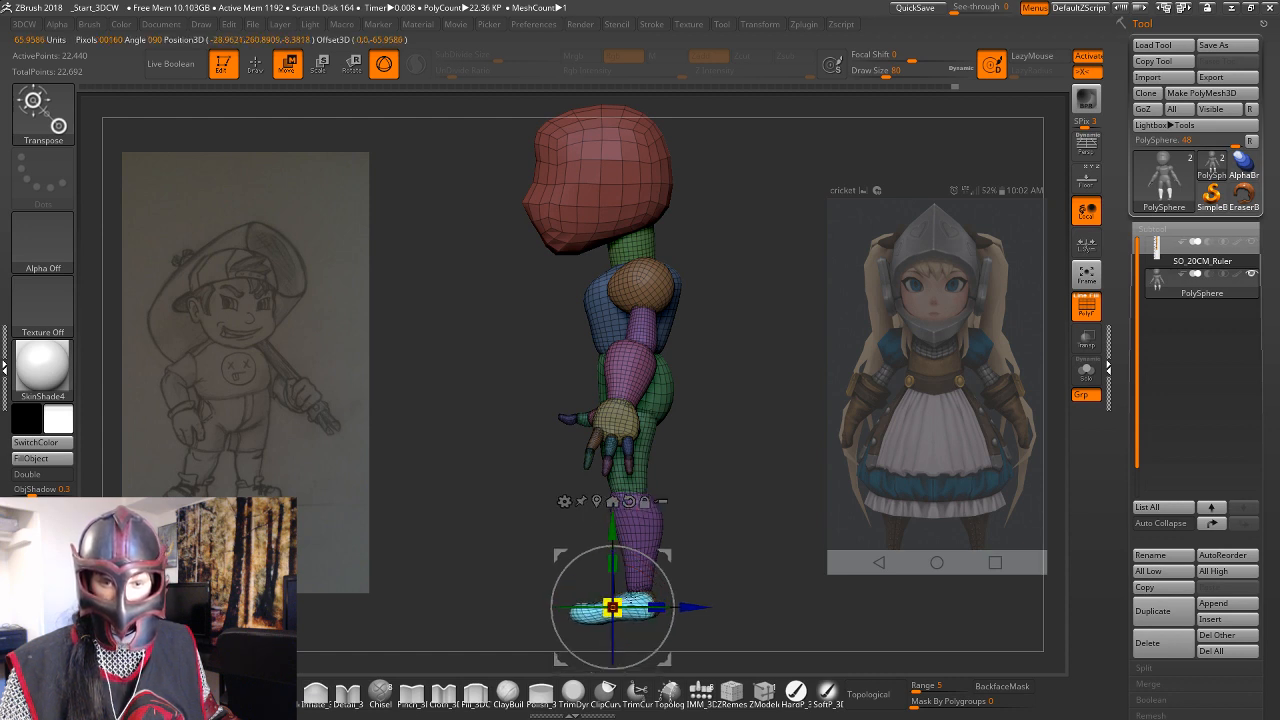
left_click_drag(688, 606, 662, 607)
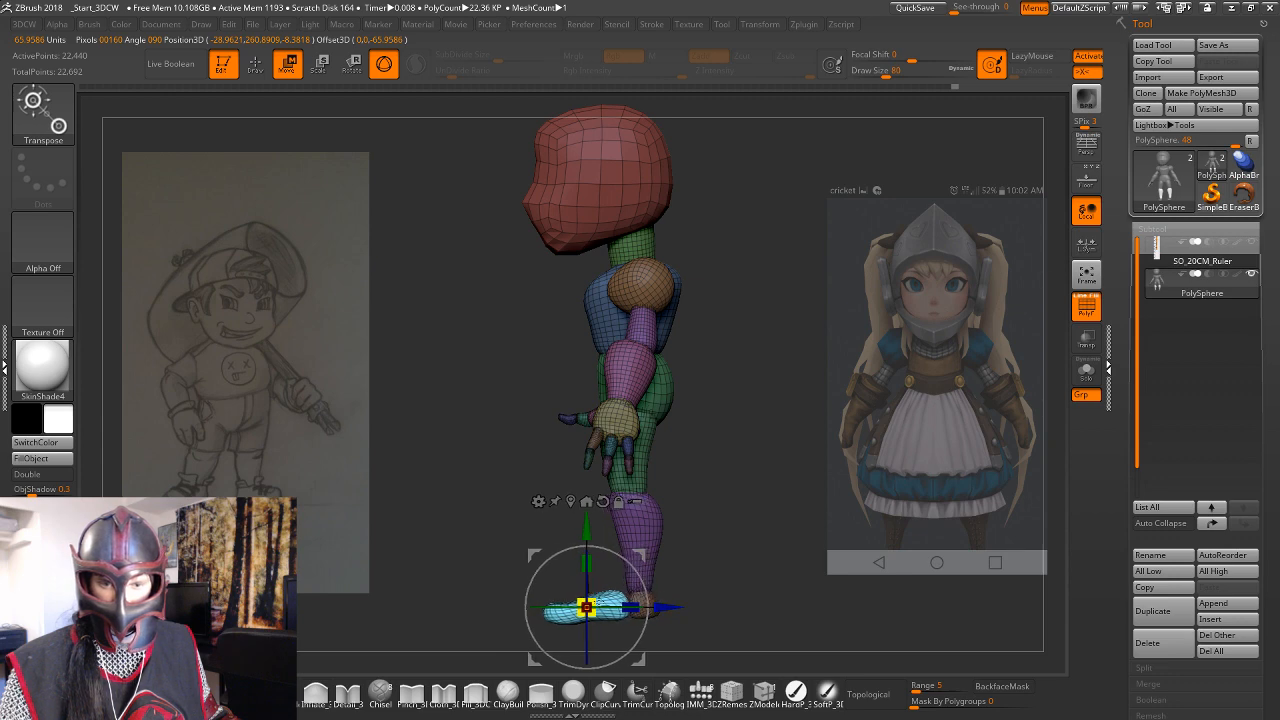
left_click_drag(663, 604, 820, 571)
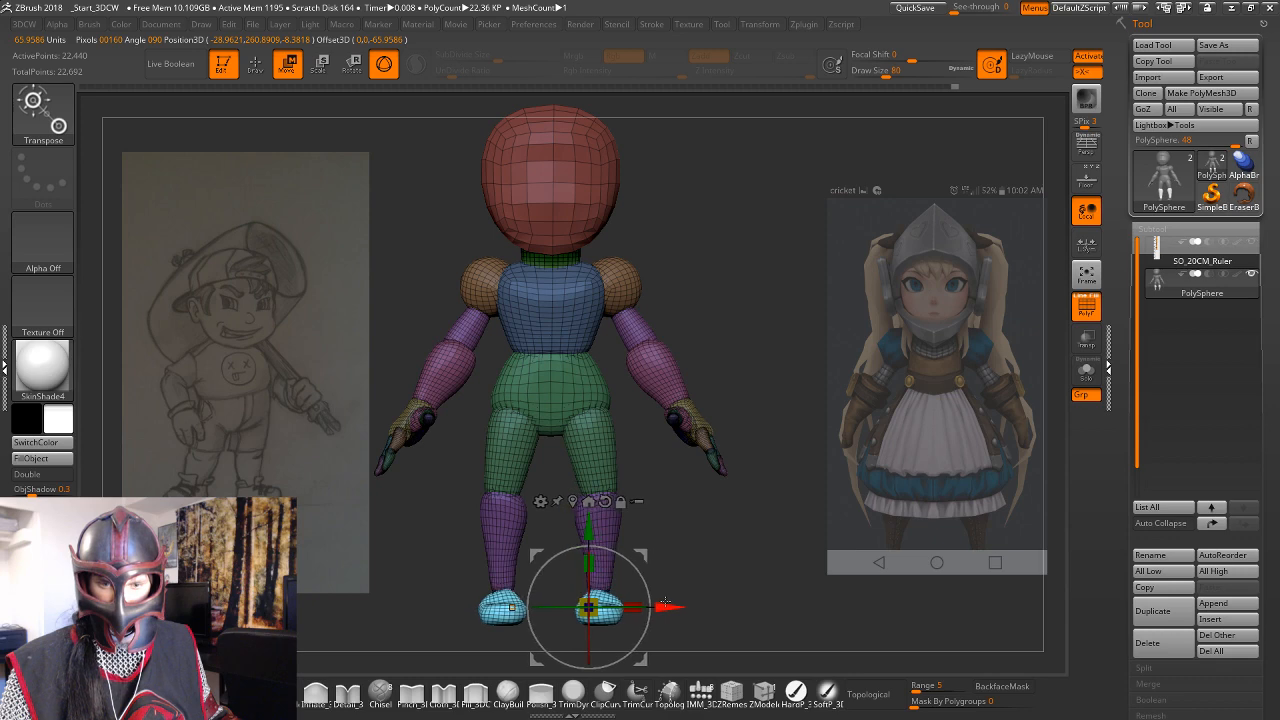
Shape the outline of the feet as seen from above with the Move brush at draw size 120.
key("q")
mouse_move(694, 506)
left_mouse_down()
mouse_move(771, 625)
mouse_move(736, 580)
mouse_move(726, 606)
mouse_move(702, 599)
left_mouse_up()
left_click_drag(632, 570, 571, 572)
key("space")
left_click_drag(625, 484, 633, 484)
left_click_drag(638, 548, 640, 566)
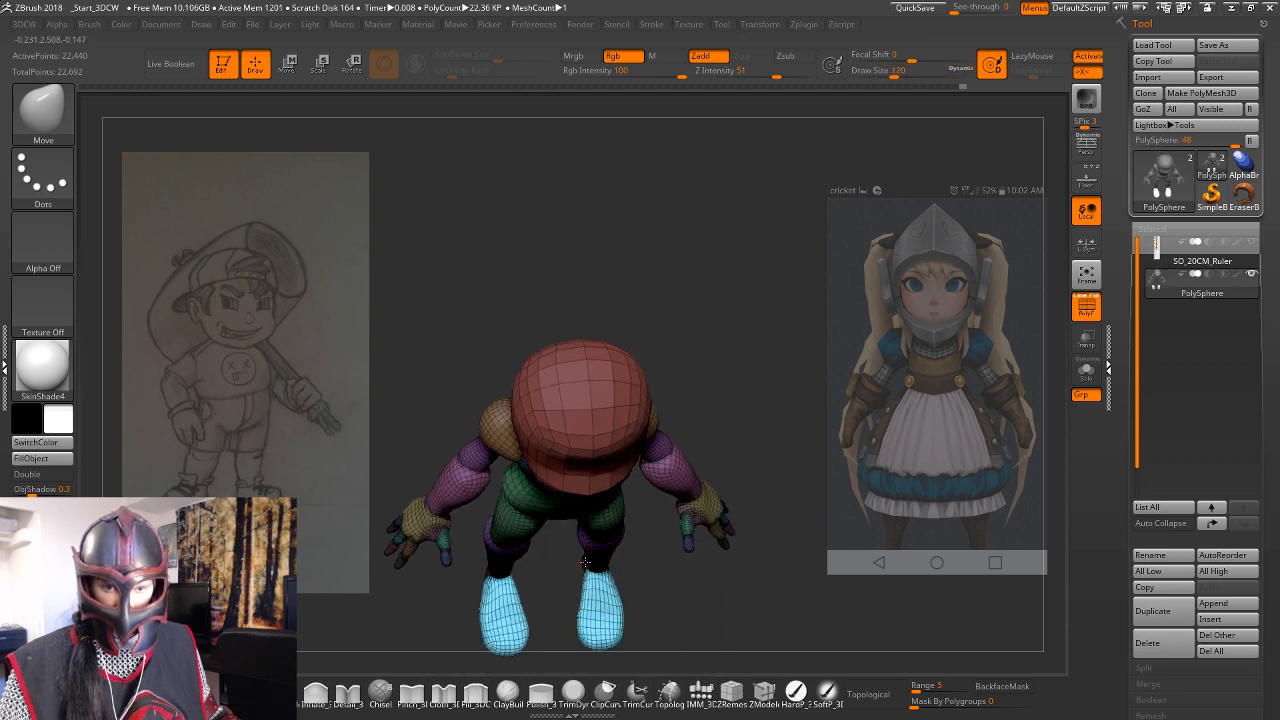
mouse_move(605, 563)
left_mouse_down()
mouse_move(724, 660)
mouse_move(770, 560)
mouse_move(765, 486)
mouse_move(750, 485)
left_mouse_up()
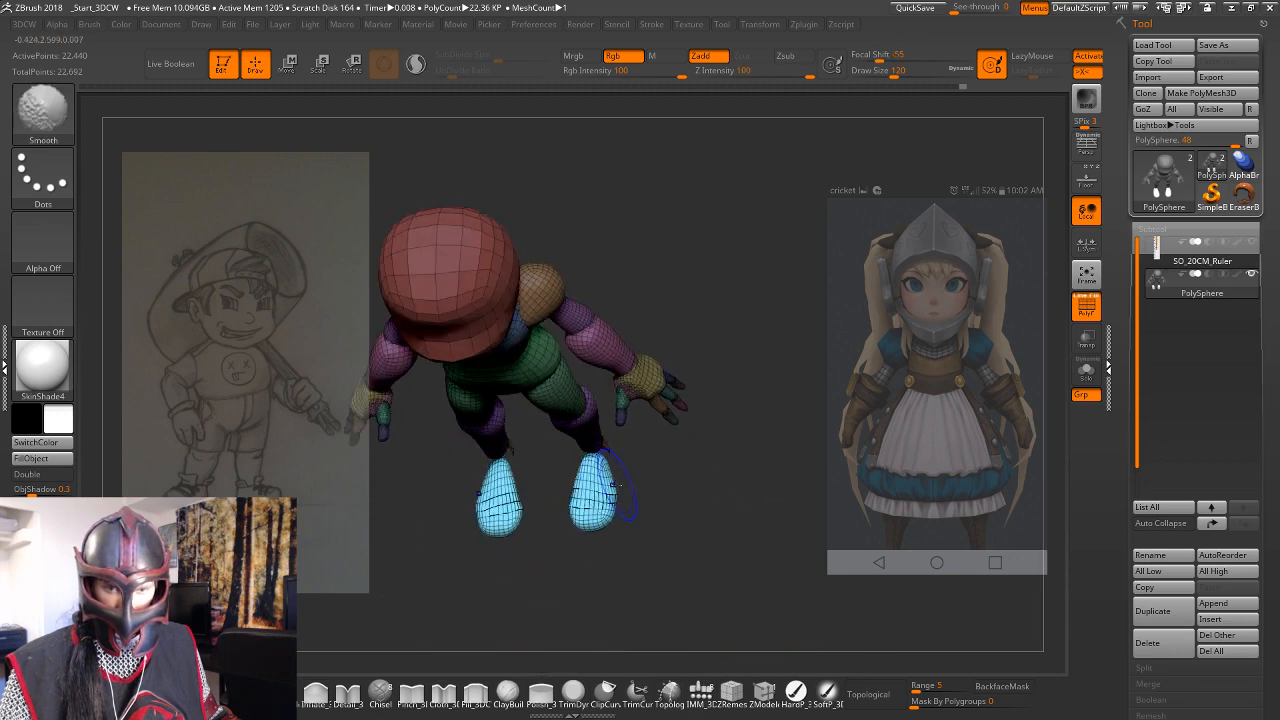
Smooth the sides of the feet and rework their back ends around the ankles.
left_click_drag(617, 485, 618, 490, "shift")
mouse_move(695, 501)
left_mouse_down()
mouse_move(702, 452)
mouse_move(612, 490)
mouse_move(852, 439)
mouse_move(750, 490)
left_mouse_up()
left_click_drag(648, 574, 650, 462)
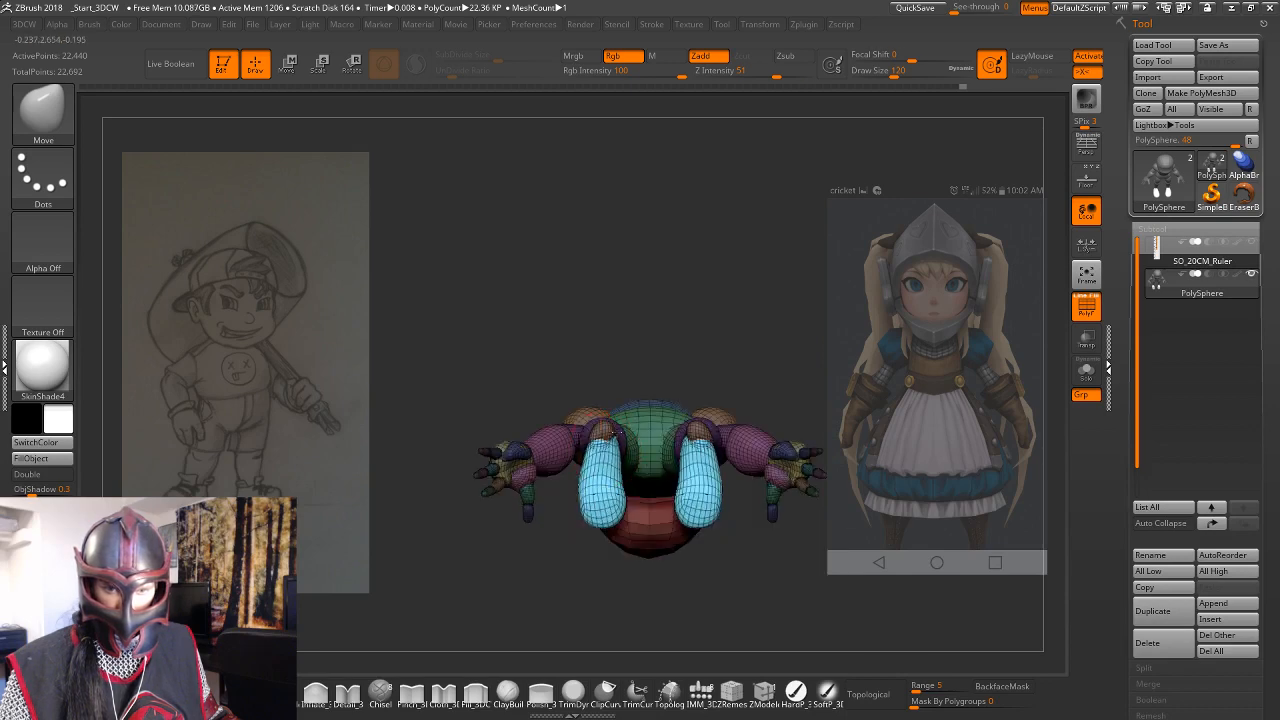
left_click_drag(720, 510, 694, 551)
mouse_move(768, 537)
left_mouse_down("alt")
mouse_move(753, 568)
mouse_move(668, 548)
left_mouse_up("alt")
left_click_drag(632, 486, 623, 471, "shift")
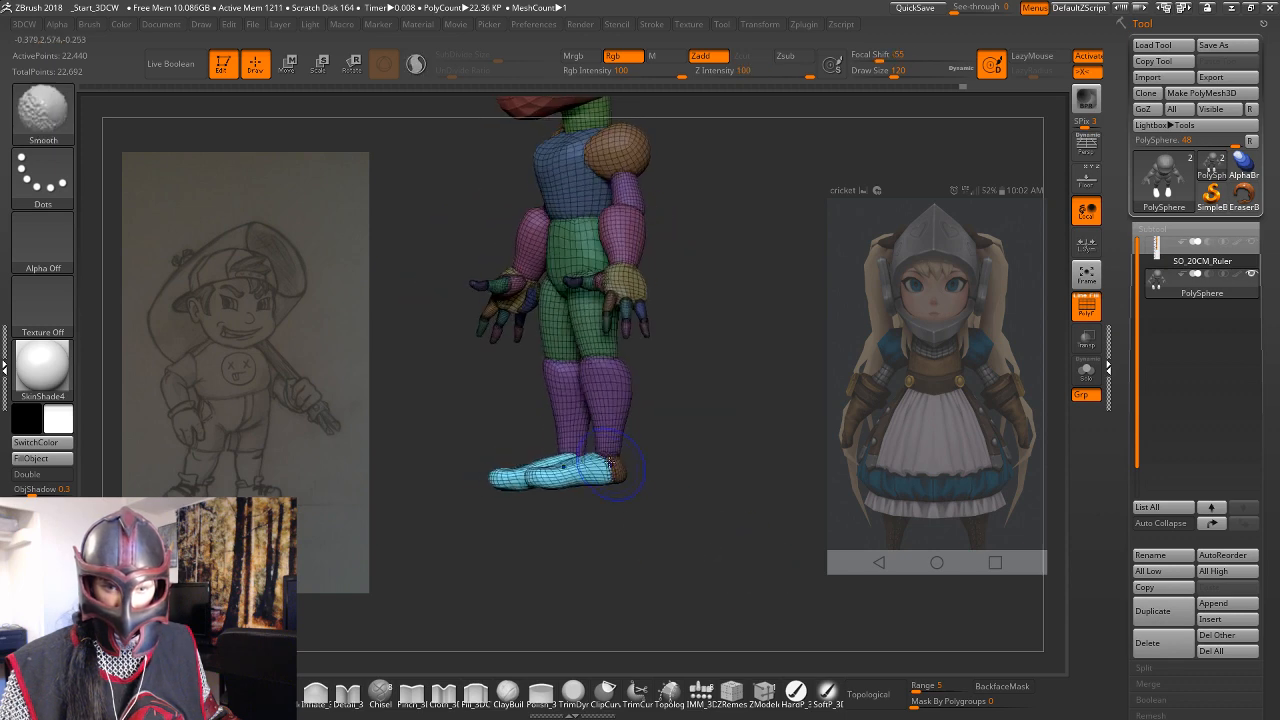
Smooth the heels and the tops of the feet where they meet the ankles, and turn off the polyframe display.
left_click_drag(685, 535, 708, 584)
left_click_drag(615, 480, 605, 473, "shift")
mouse_move(680, 506)
left_mouse_down()
mouse_move(708, 480)
mouse_move(694, 431)
mouse_move(737, 446)
left_mouse_up()
left_click_drag(607, 481, 605, 462, "shift")
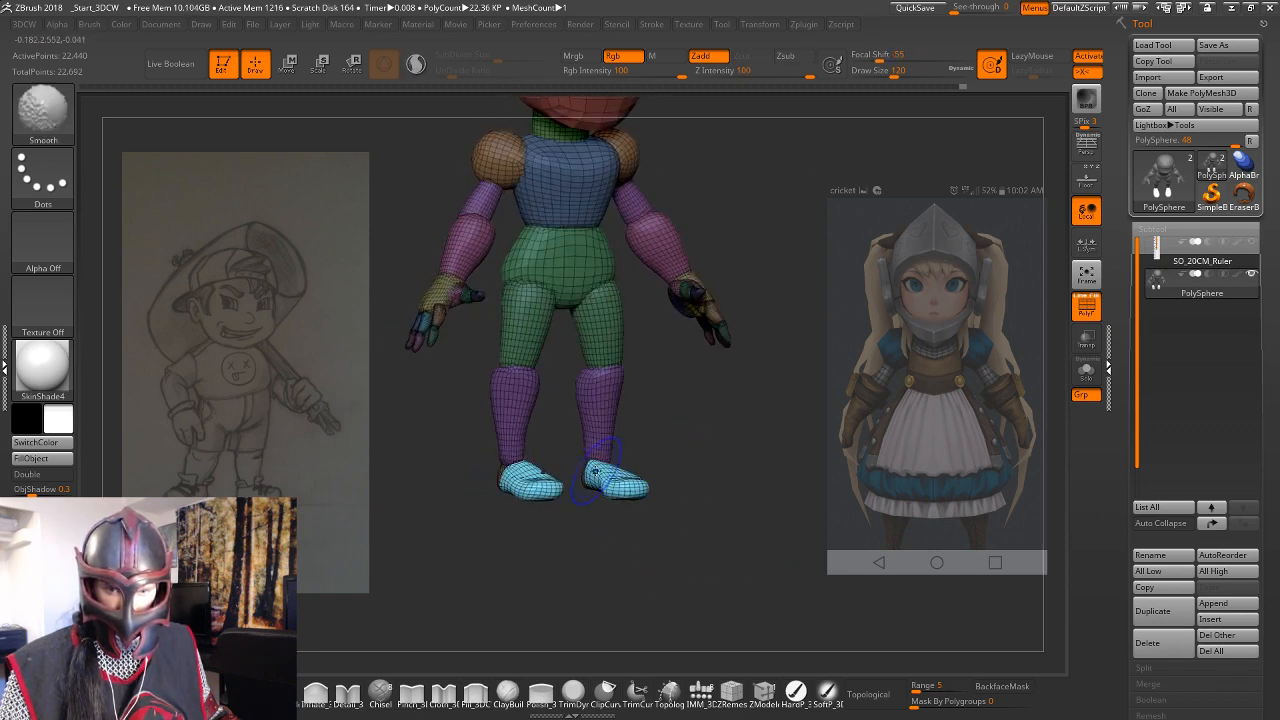
mouse_move(728, 466)
left_mouse_down()
mouse_move(635, 487)
mouse_move(771, 491)
mouse_move(714, 466)
mouse_move(800, 540)
mouse_move(831, 488)
mouse_move(796, 545)
left_mouse_up()
left_click(1086, 318)
Mask the whole body except the polygroup at the base of the thumb, ready for brushing.
left_click_drag(816, 409, 838, 450)
left_click_drag(836, 460, 795, 508, "alt")
key("w")
left_click(752, 284, "ctrl")
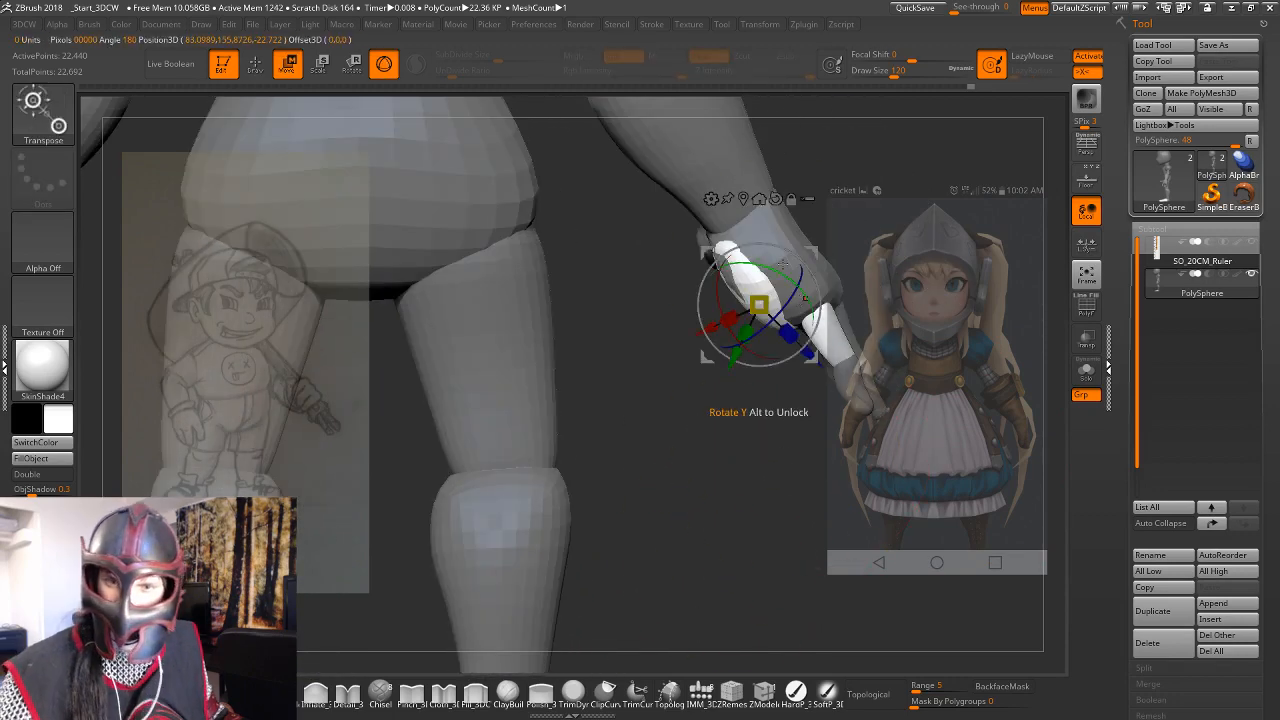
key("q")
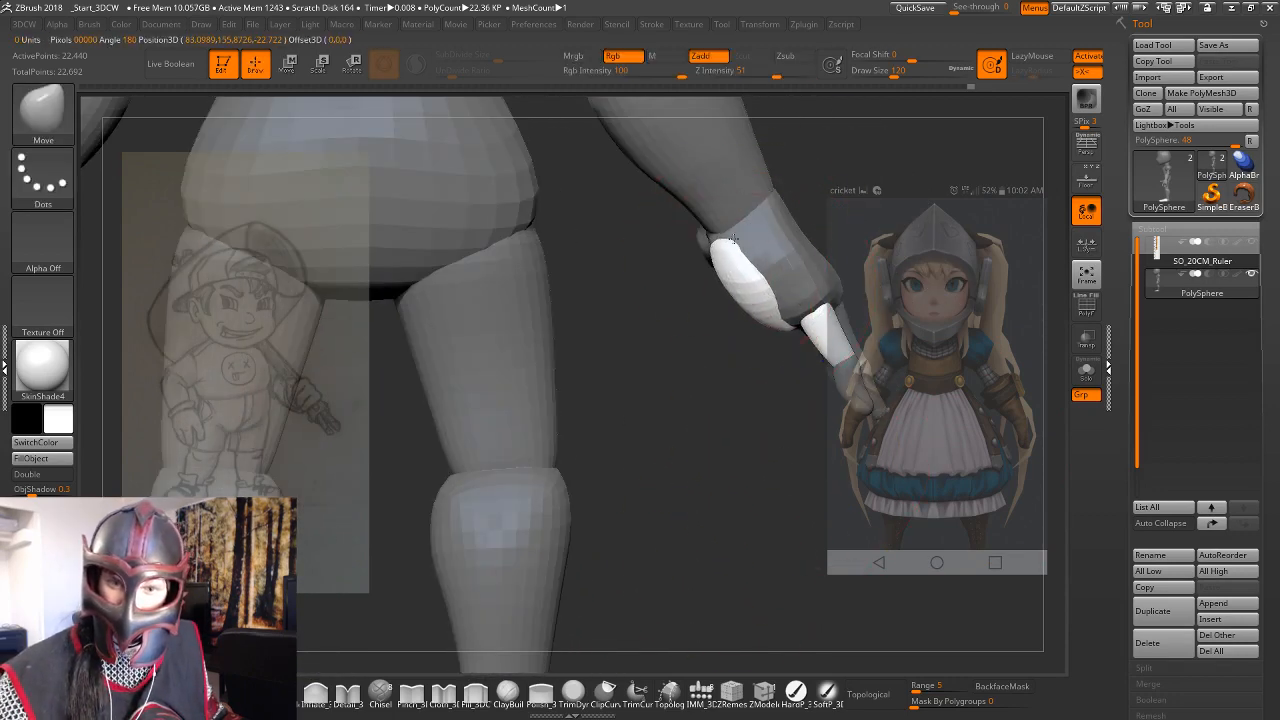
Reshape the base of the thumb with the Move brush at draw size 83.
key("shift")
key("space")
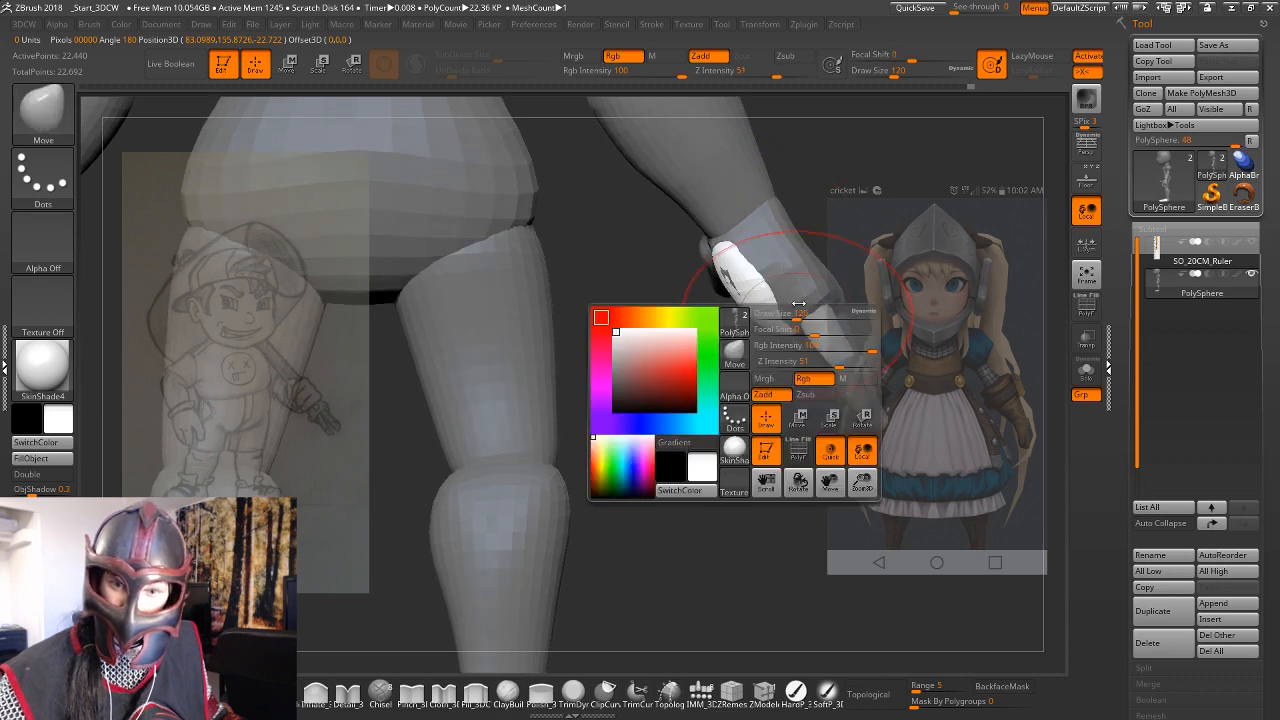
left_click_drag(790, 312, 791, 312)
mouse_move(791, 314)
right_mouse_down()
mouse_move(780, 330)
mouse_move(819, 286)
mouse_move(765, 313)
right_mouse_up()
key("shift")
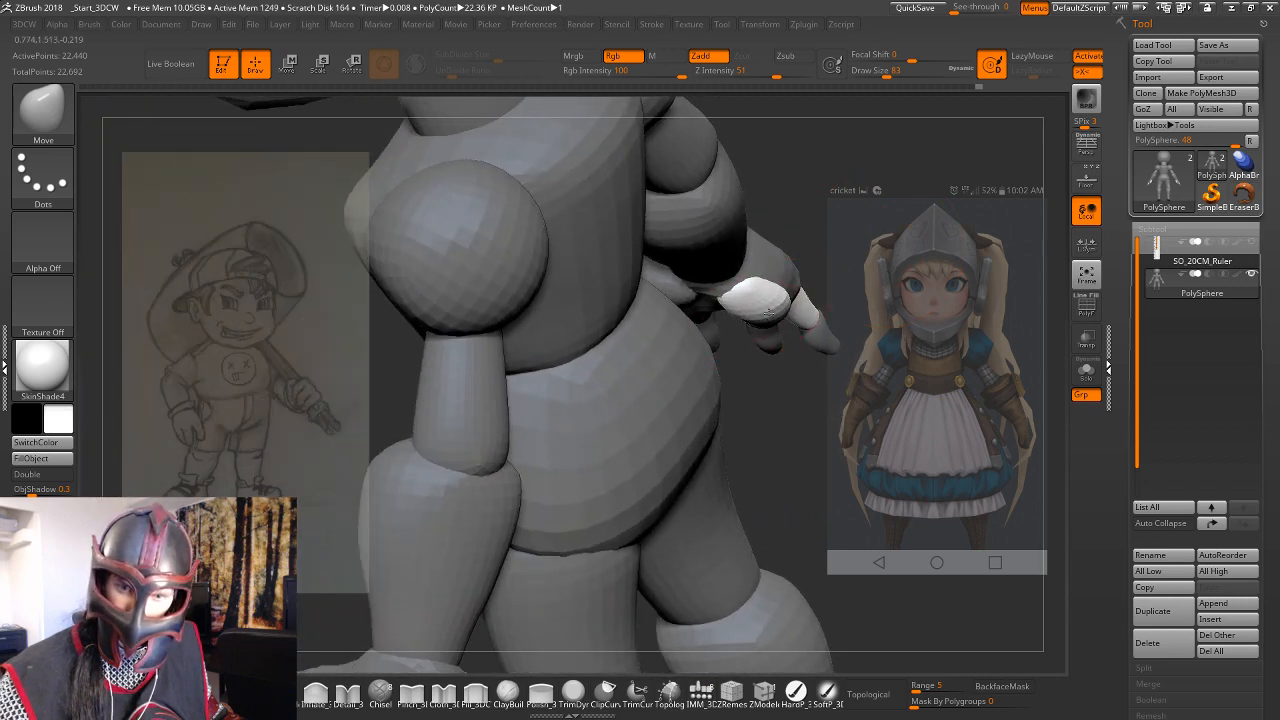
mouse_move(848, 274)
right_mouse_down()
mouse_move(963, 298)
mouse_move(776, 328)
right_mouse_up()
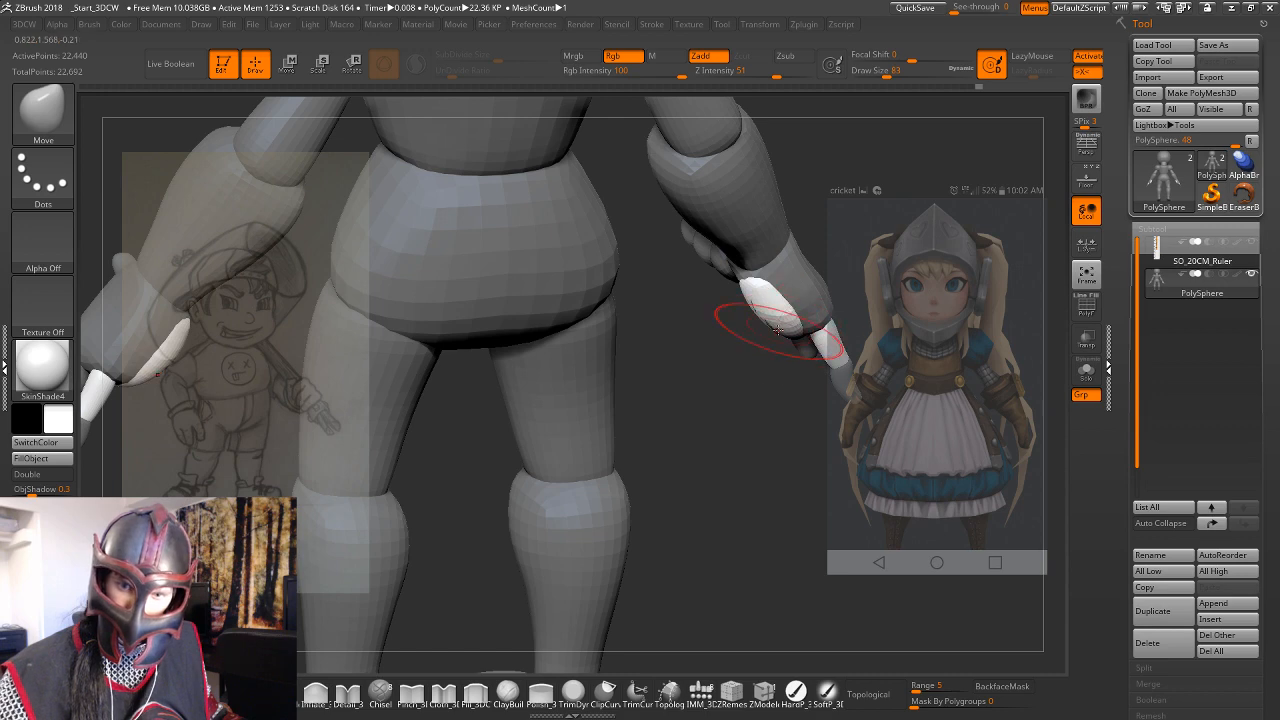
Clear the mask from the body and frame the whole figure from the front.
right_click_drag(905, 281, 874, 260, "ctrl")
left_click_drag(874, 260, 925, 317, "ctrl")
right_click_drag(925, 317, 821, 388)
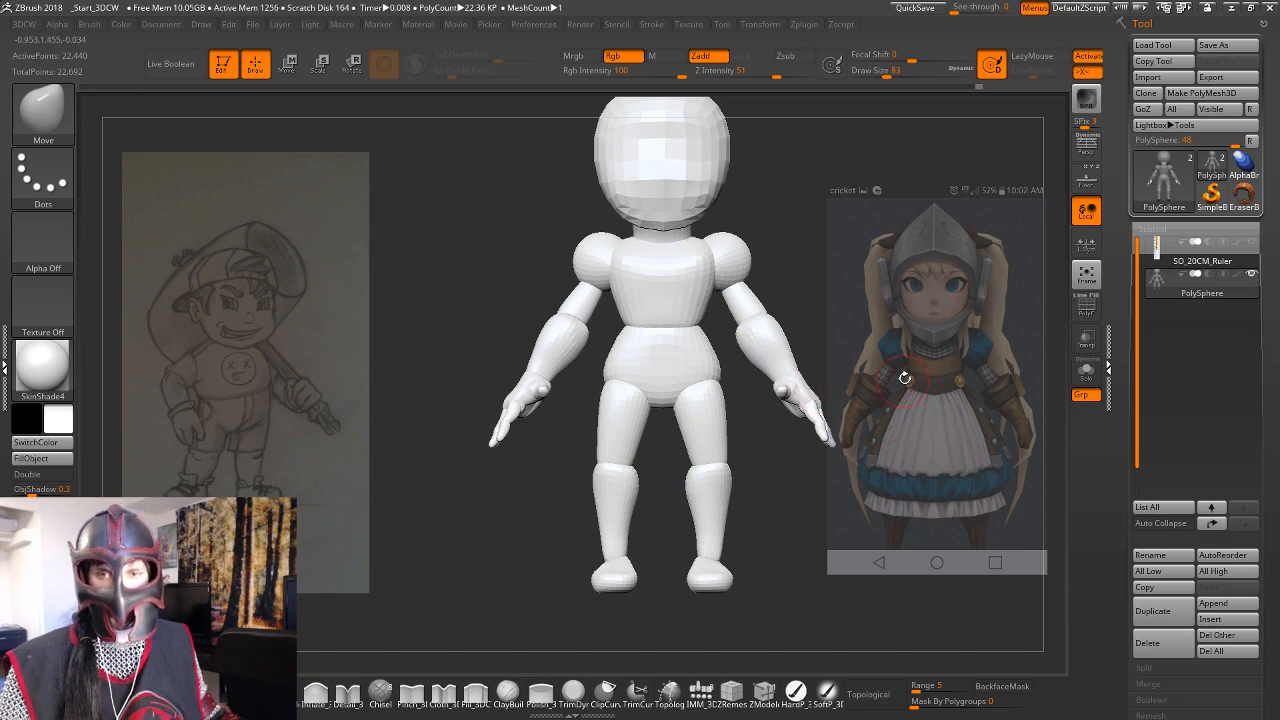
left_click_drag(872, 355, 861, 396, "alt")
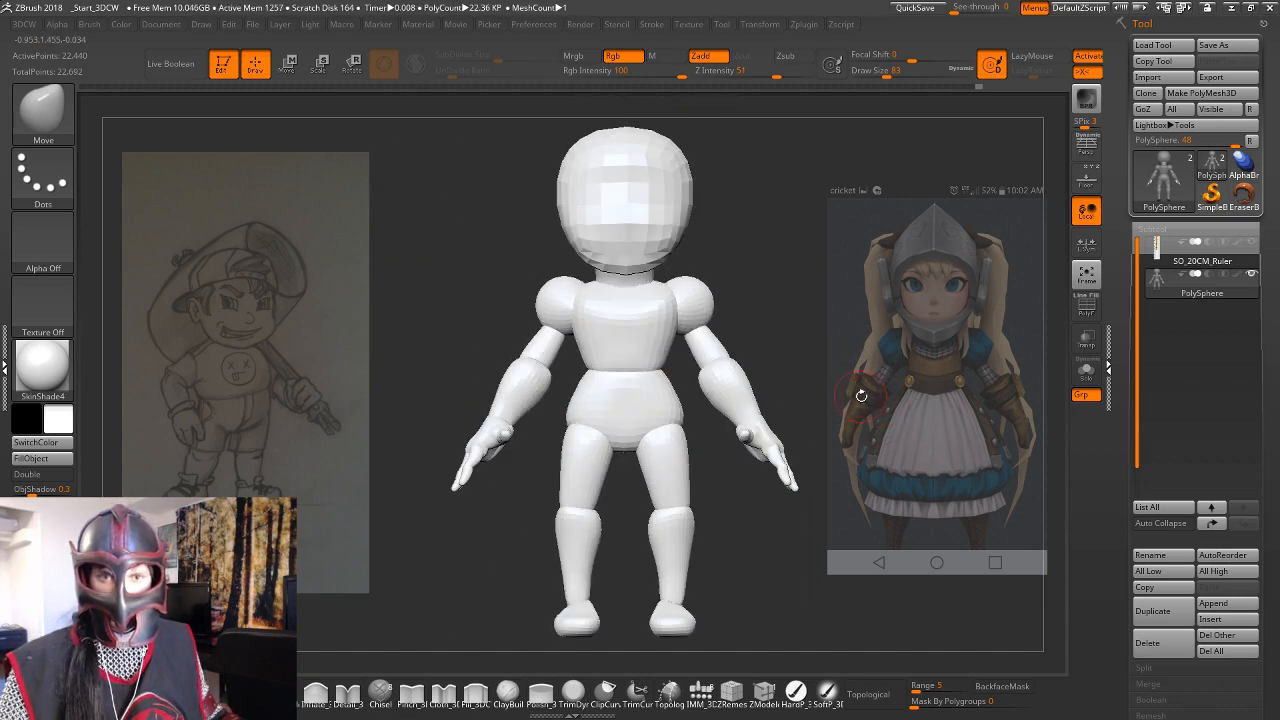